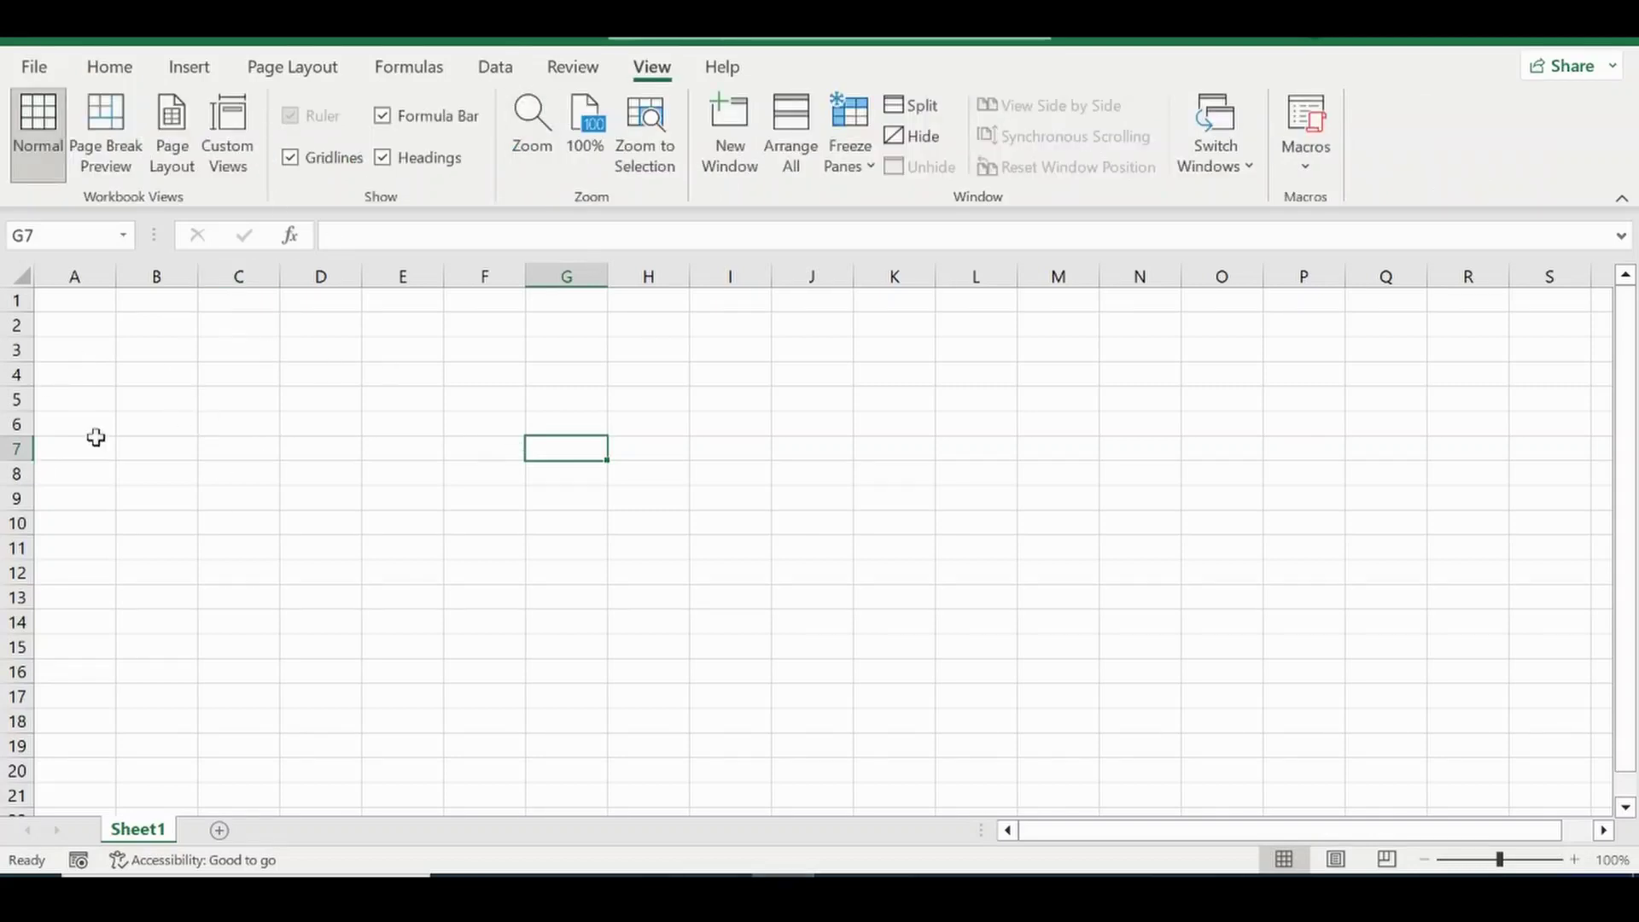
Turn off gridlines and apply Thick Outside Borders to B3:K21.
left_click(290, 160)
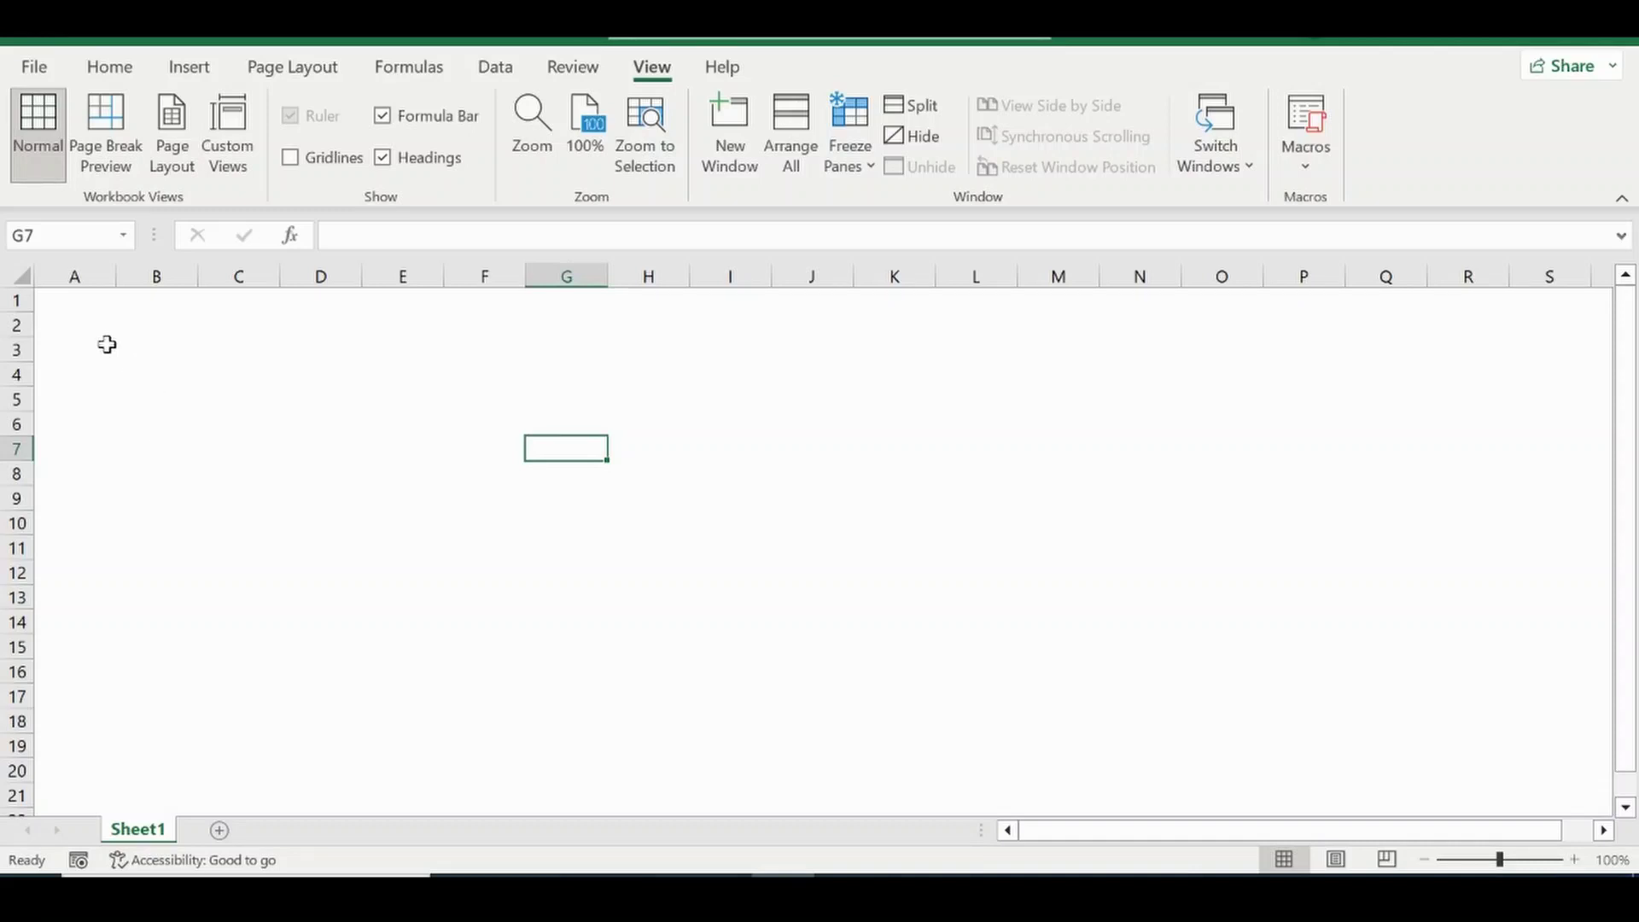
left_click_drag(106, 344, 867, 785)
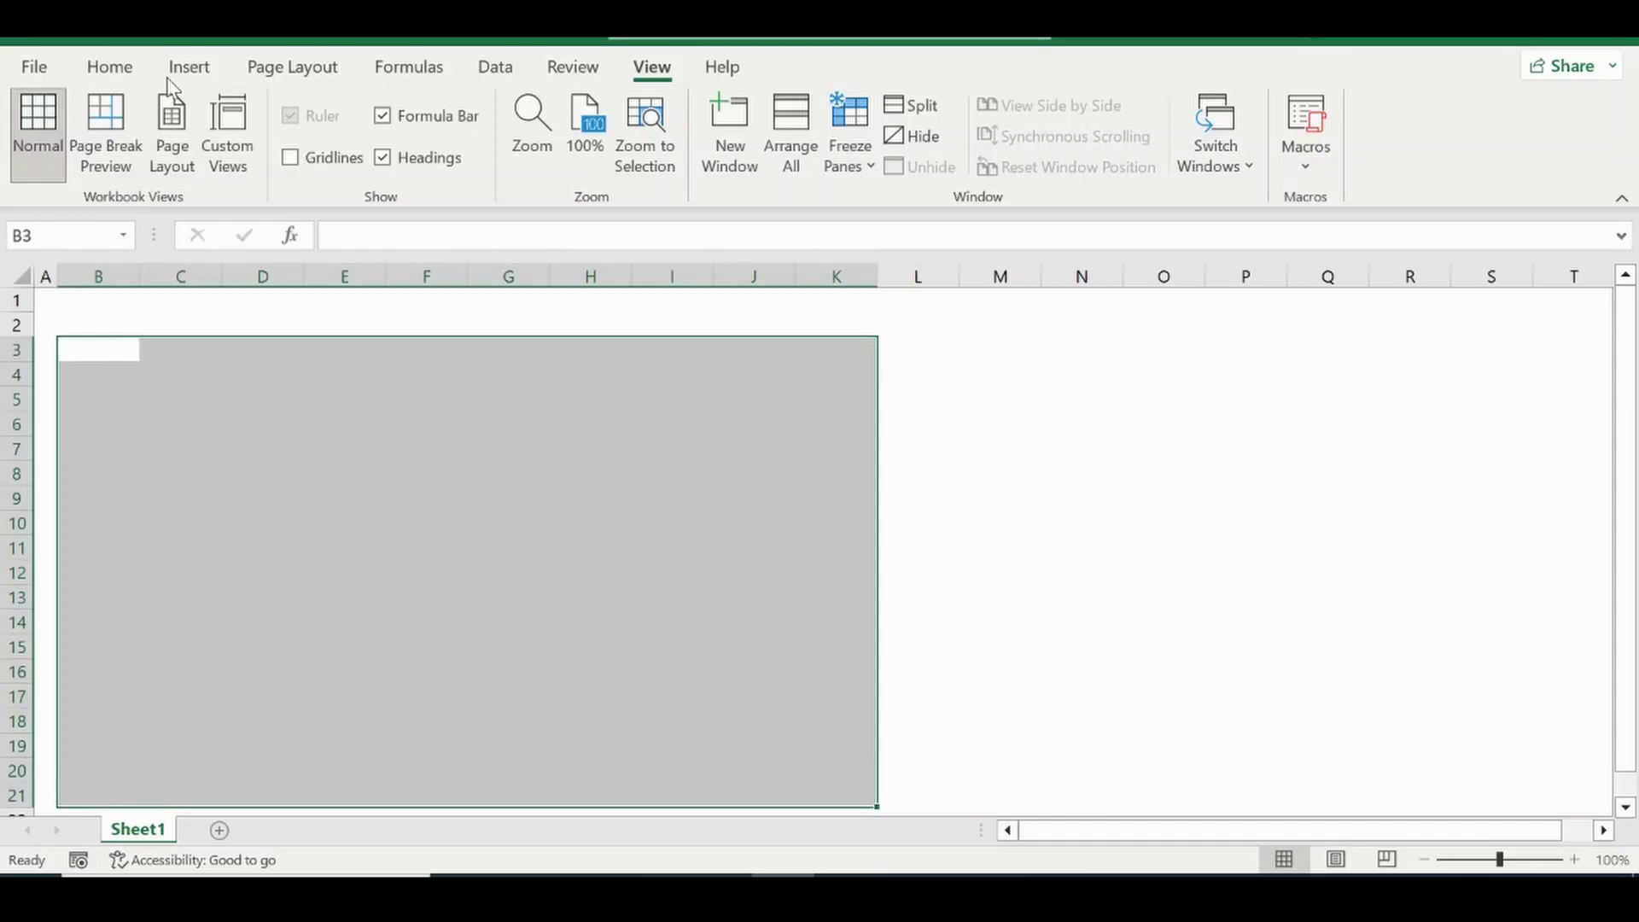
left_click(119, 67)
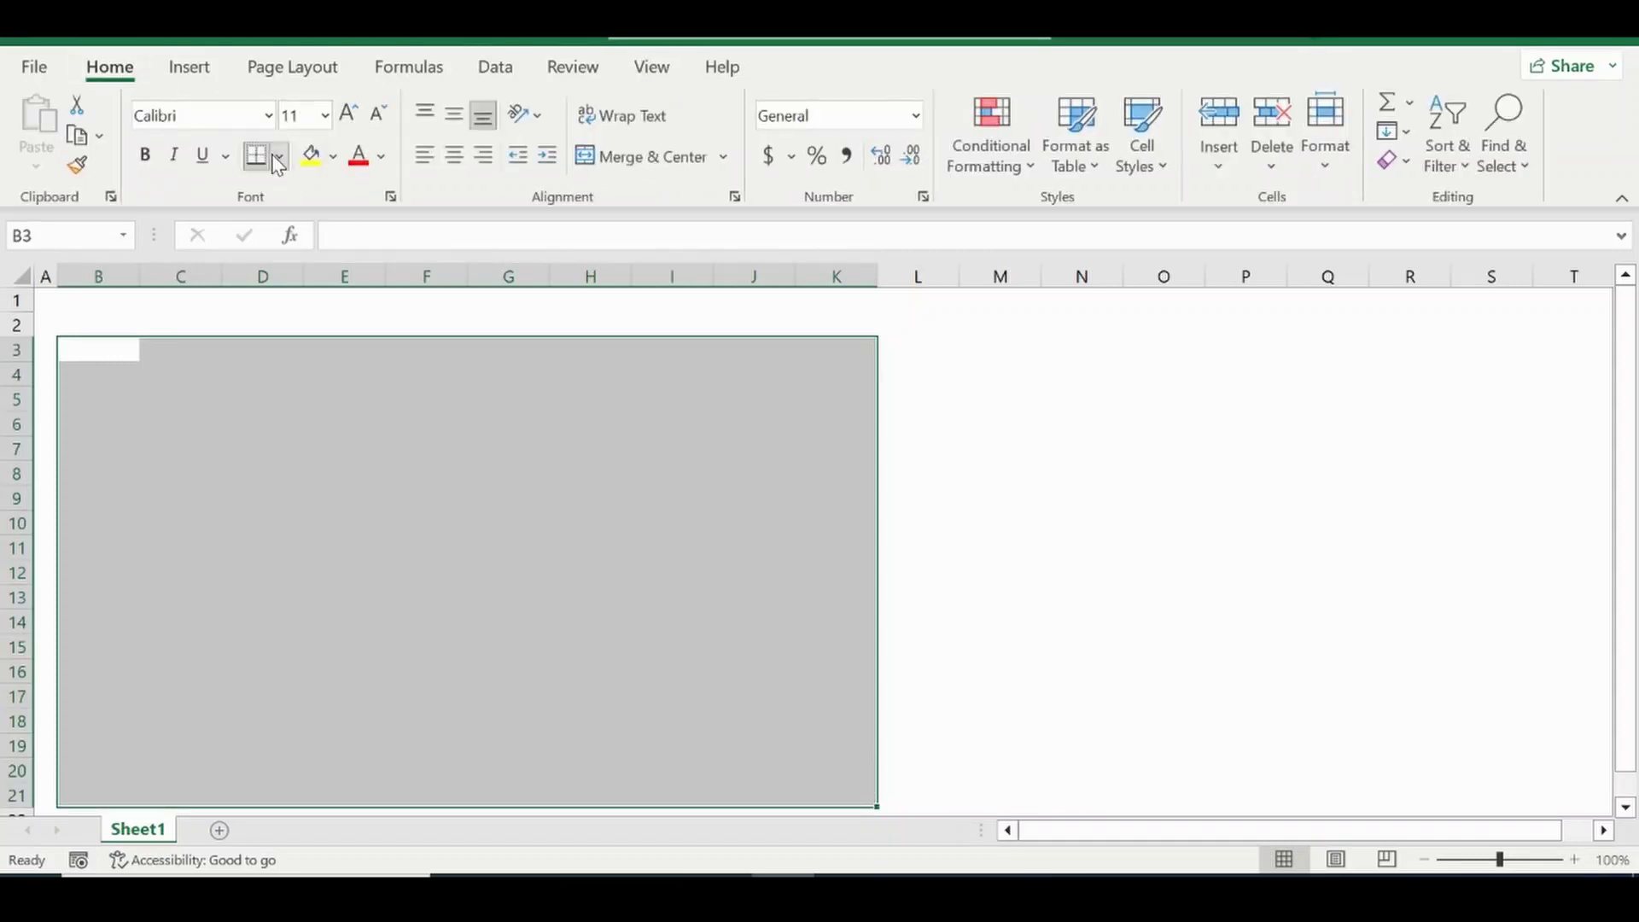
left_click(278, 155)
left_click(327, 499)
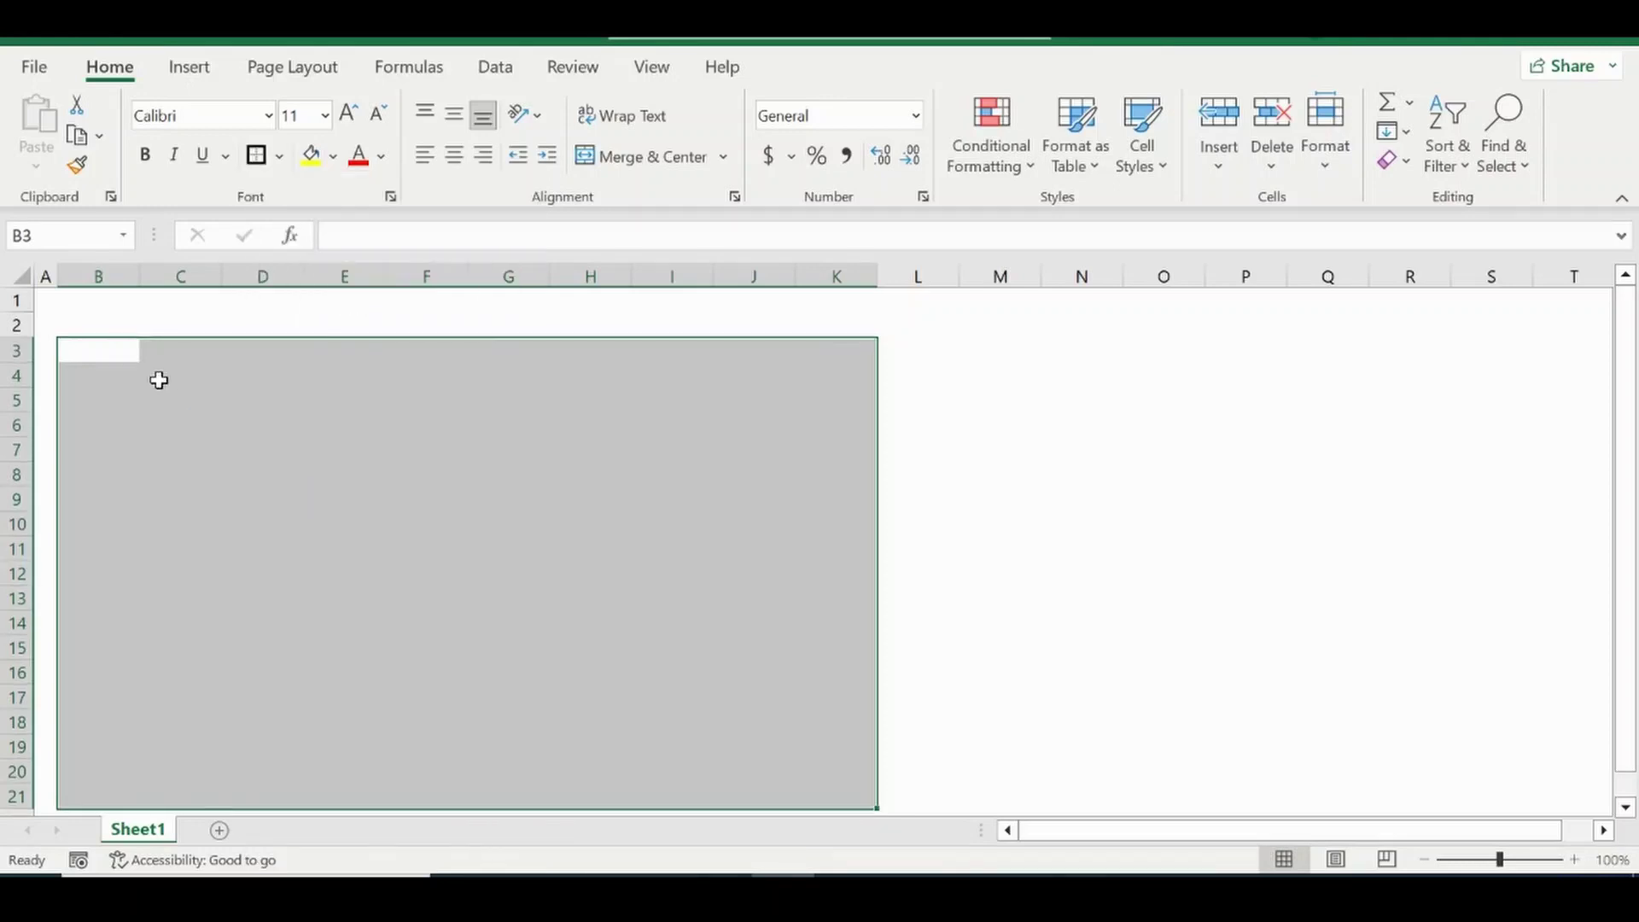
Deselect the framed range and select cell B3.
left_click(125, 369)
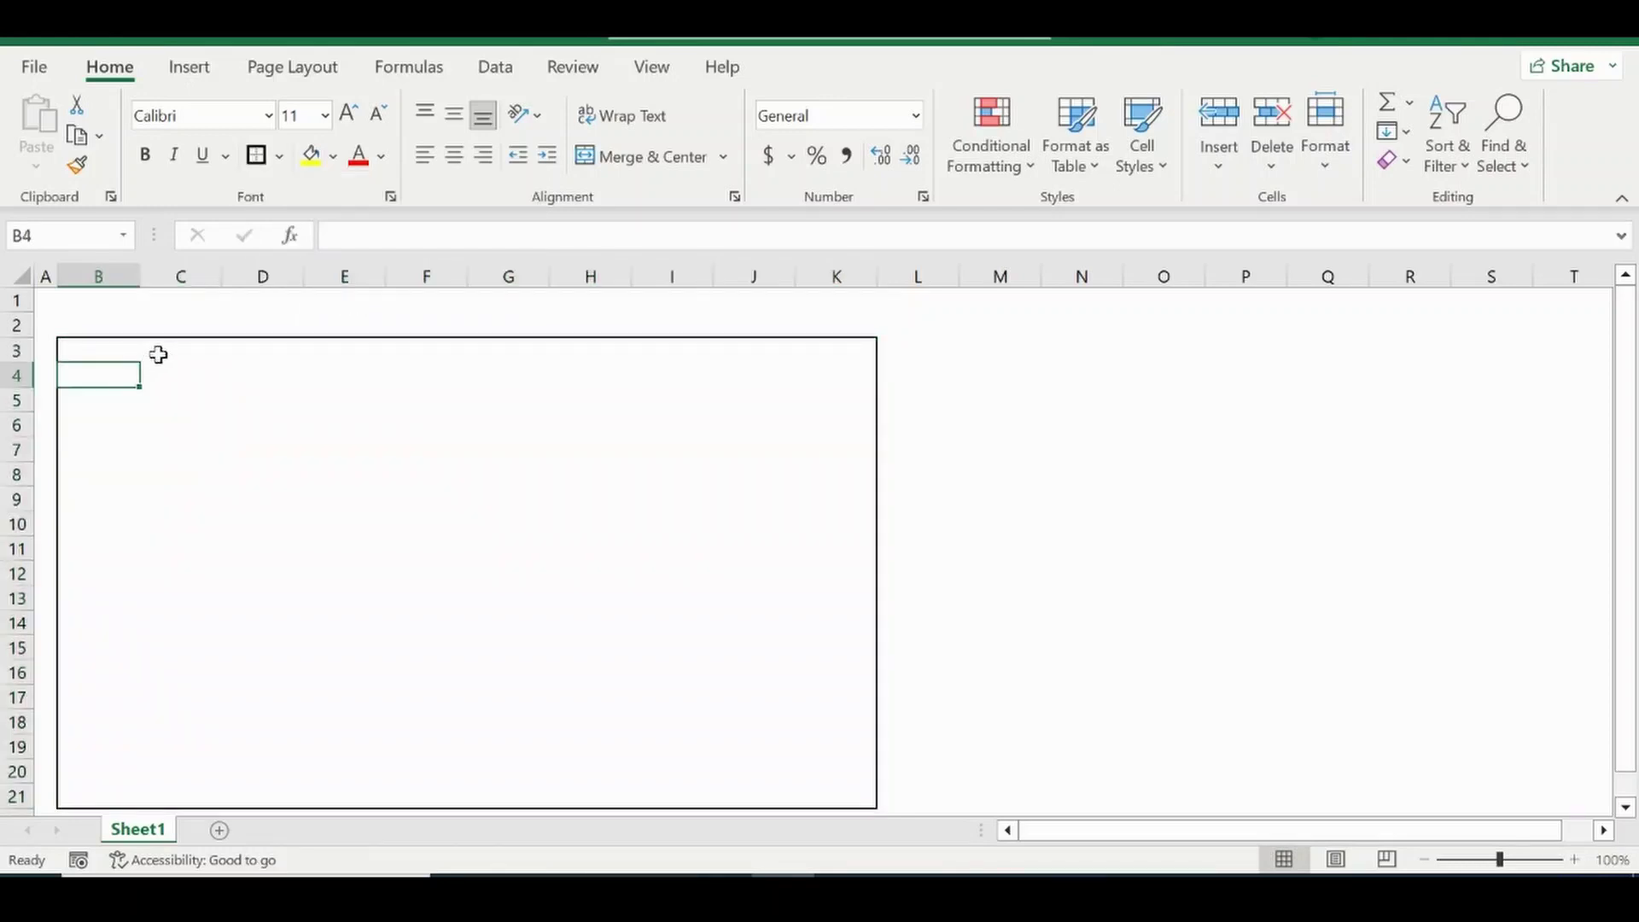
mouse_move(144, 362)
left_mouse_down()
mouse_move(120, 362)
mouse_move(131, 374)
left_mouse_up()
left_click(129, 355)
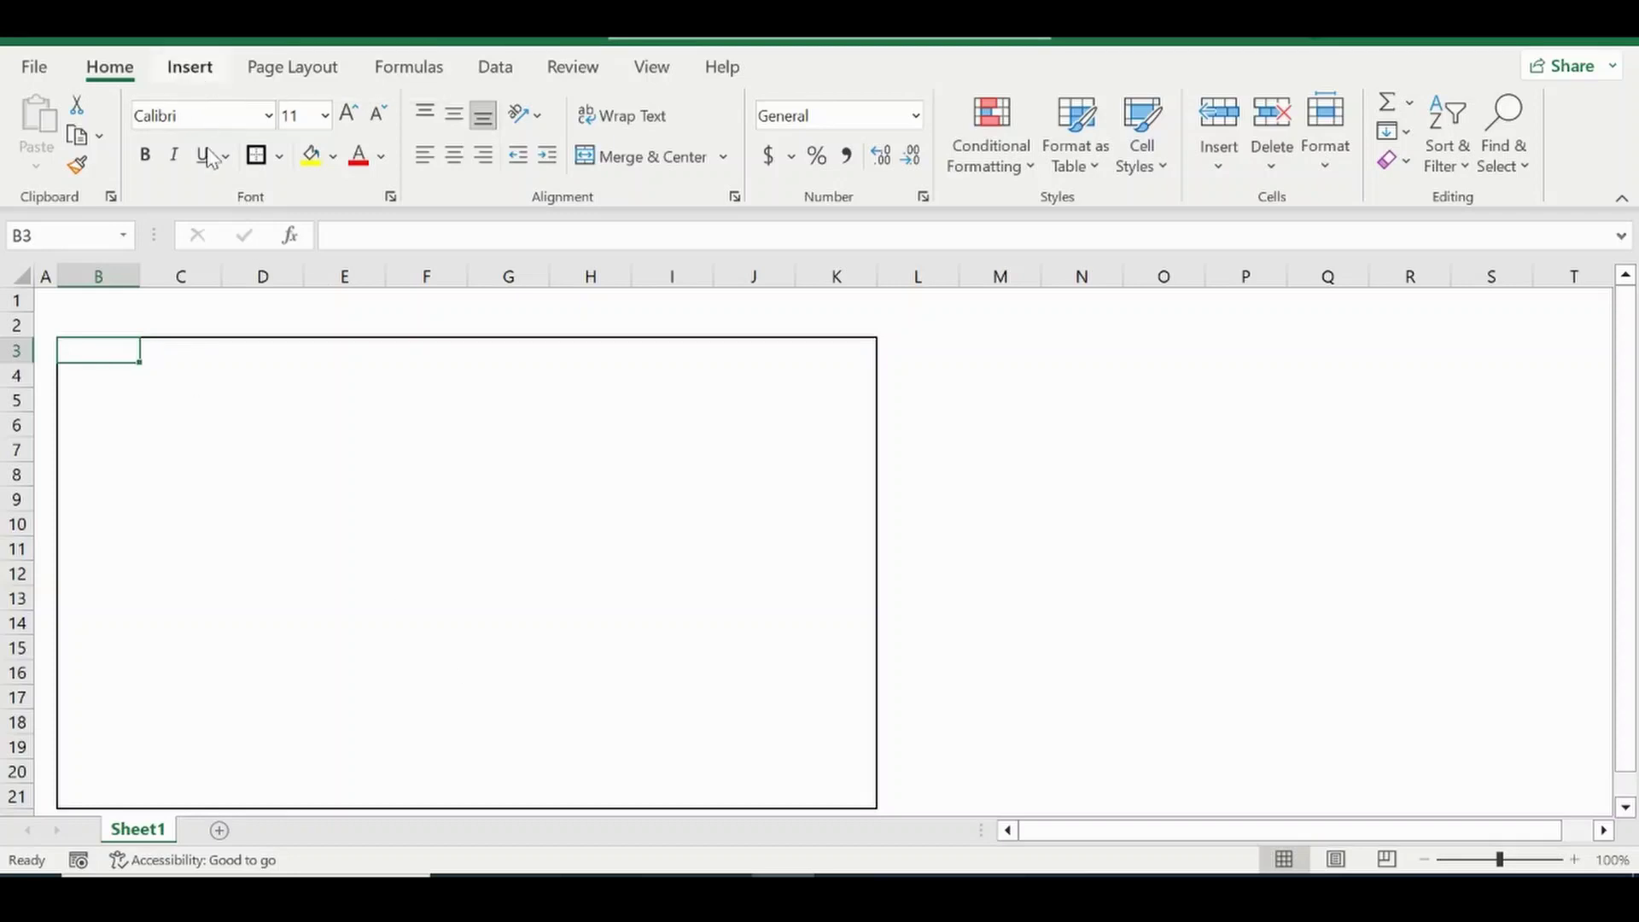
Insert the Data College logo picture from this device.
left_click(189, 67)
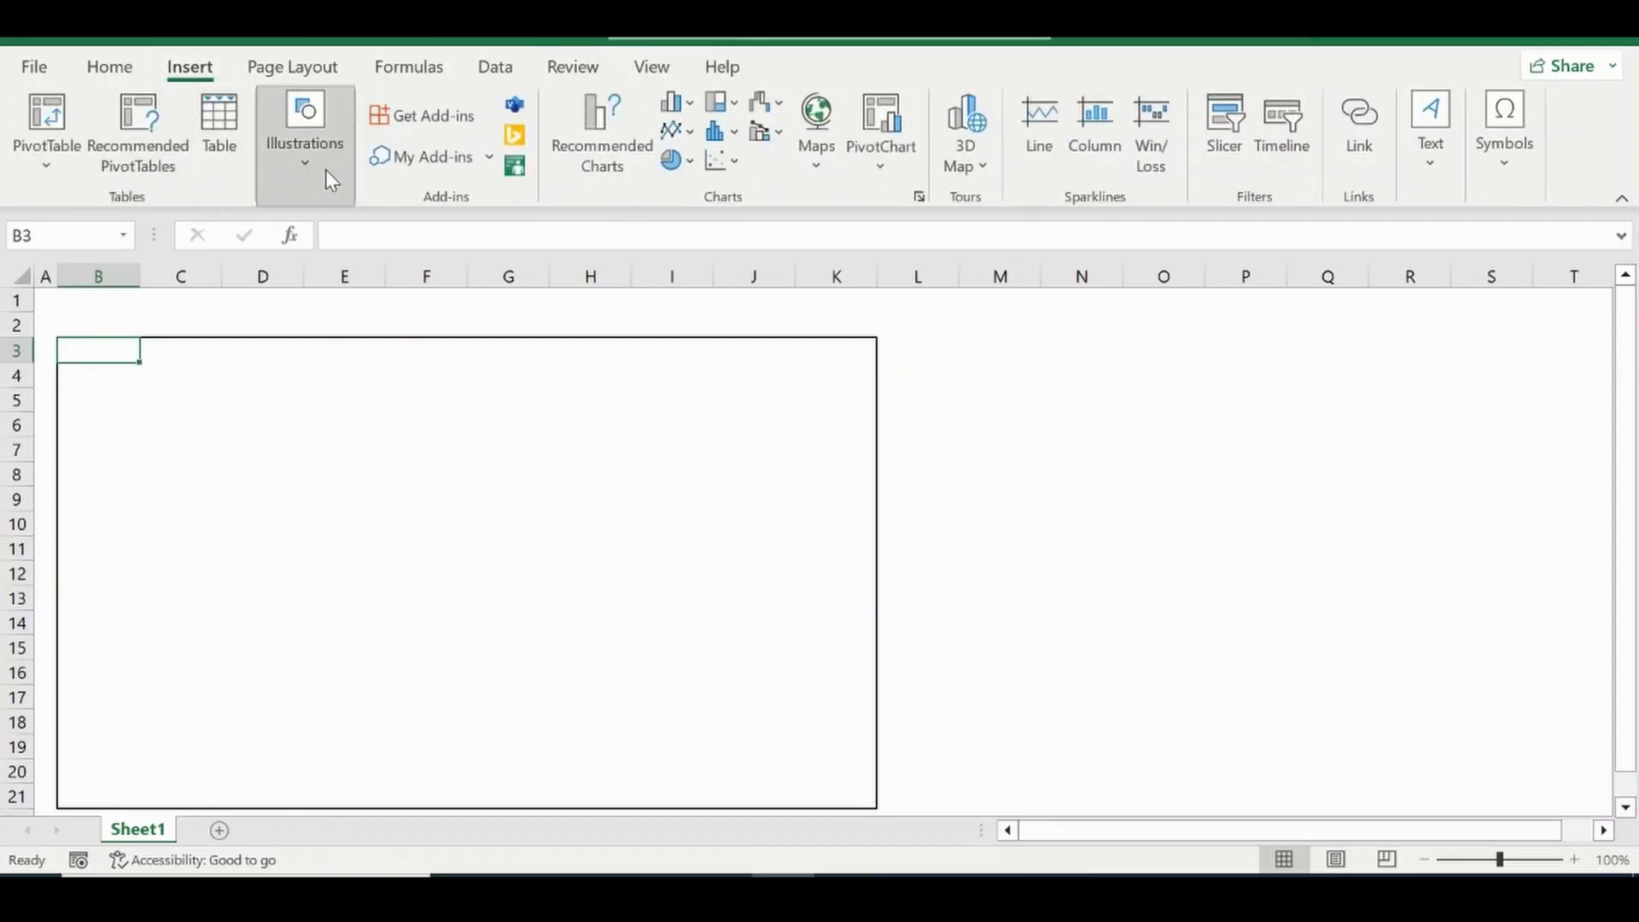
left_click(331, 179)
left_click(273, 277)
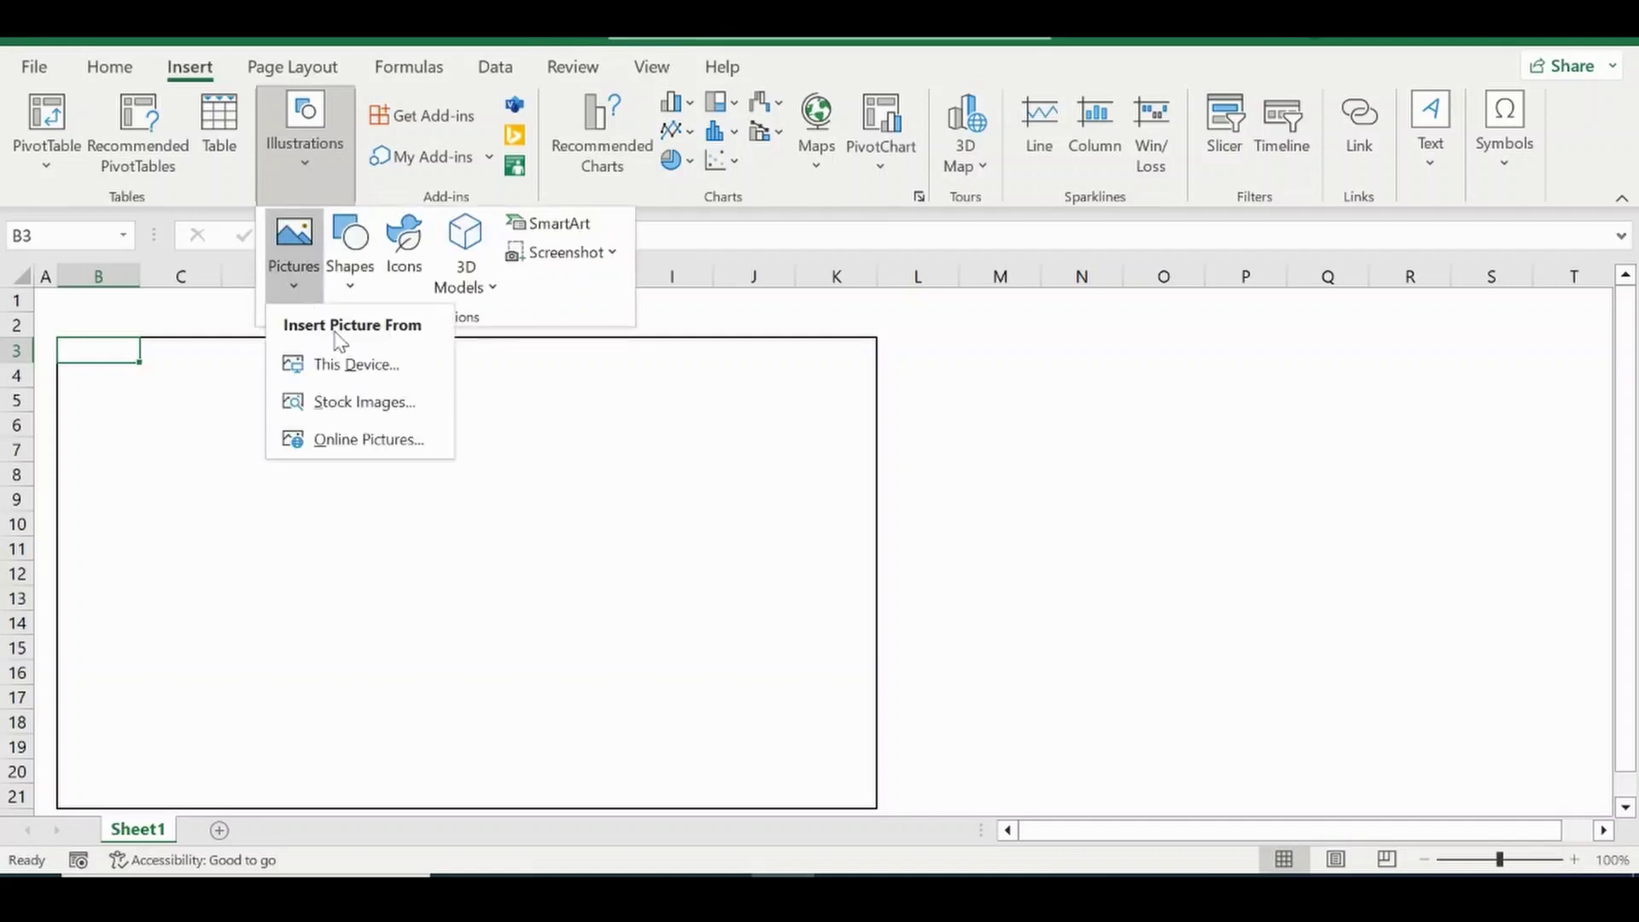
left_click(350, 365)
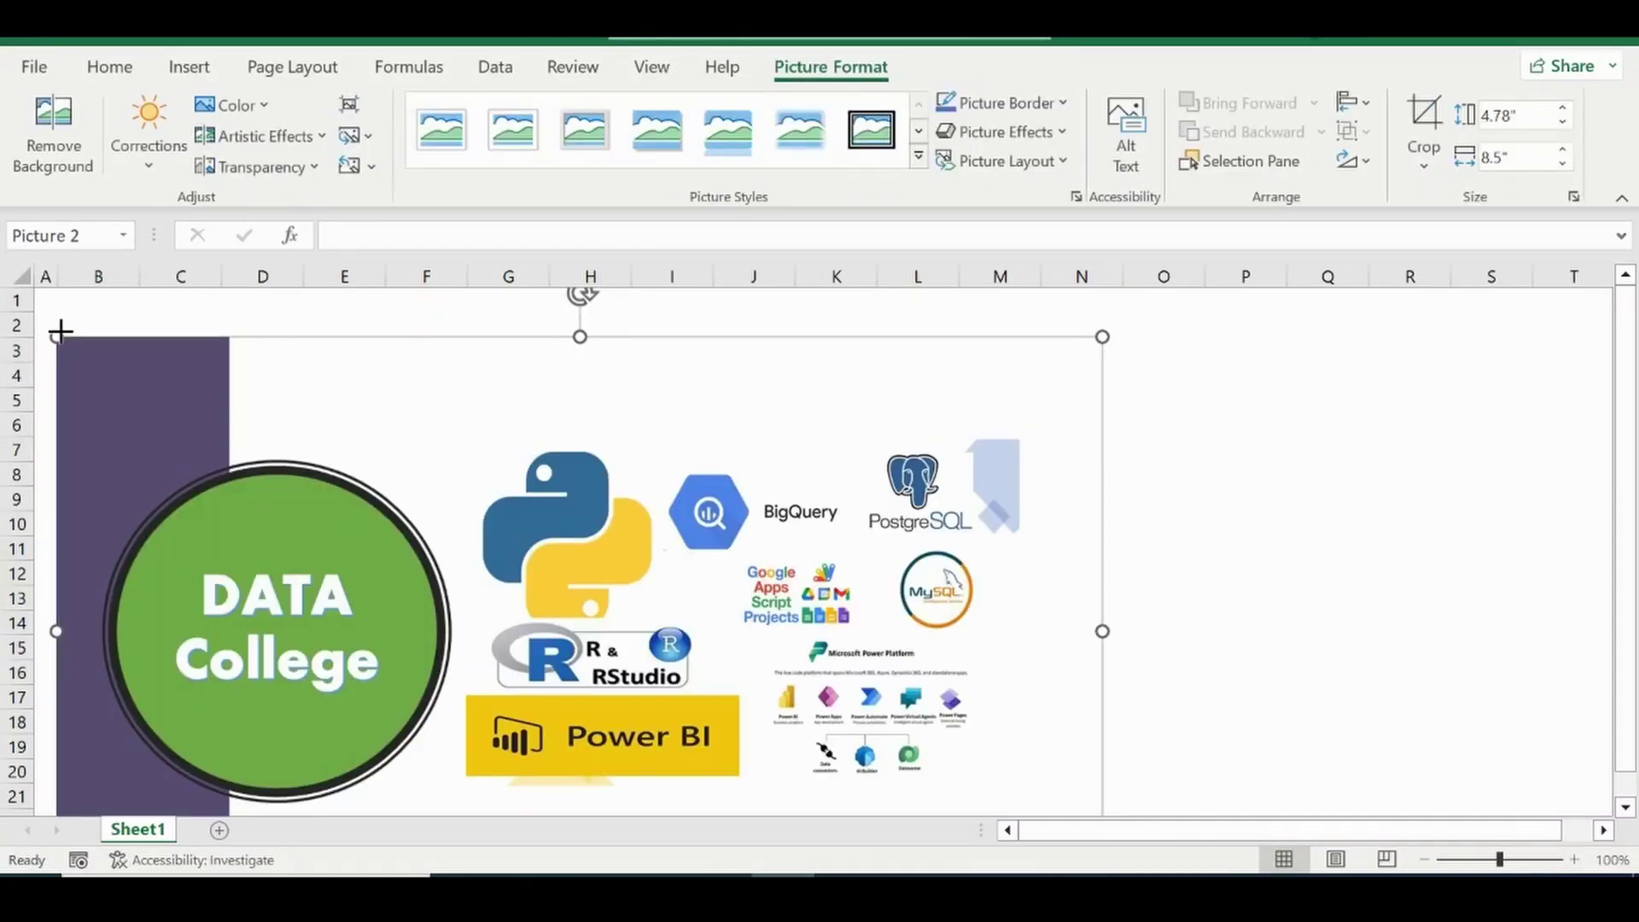
Shrink the logo into the frame's top-left corner and merge D3:J6.
left_click_drag(60, 332, 921, 662)
left_click_drag(834, 728, 239, 373)
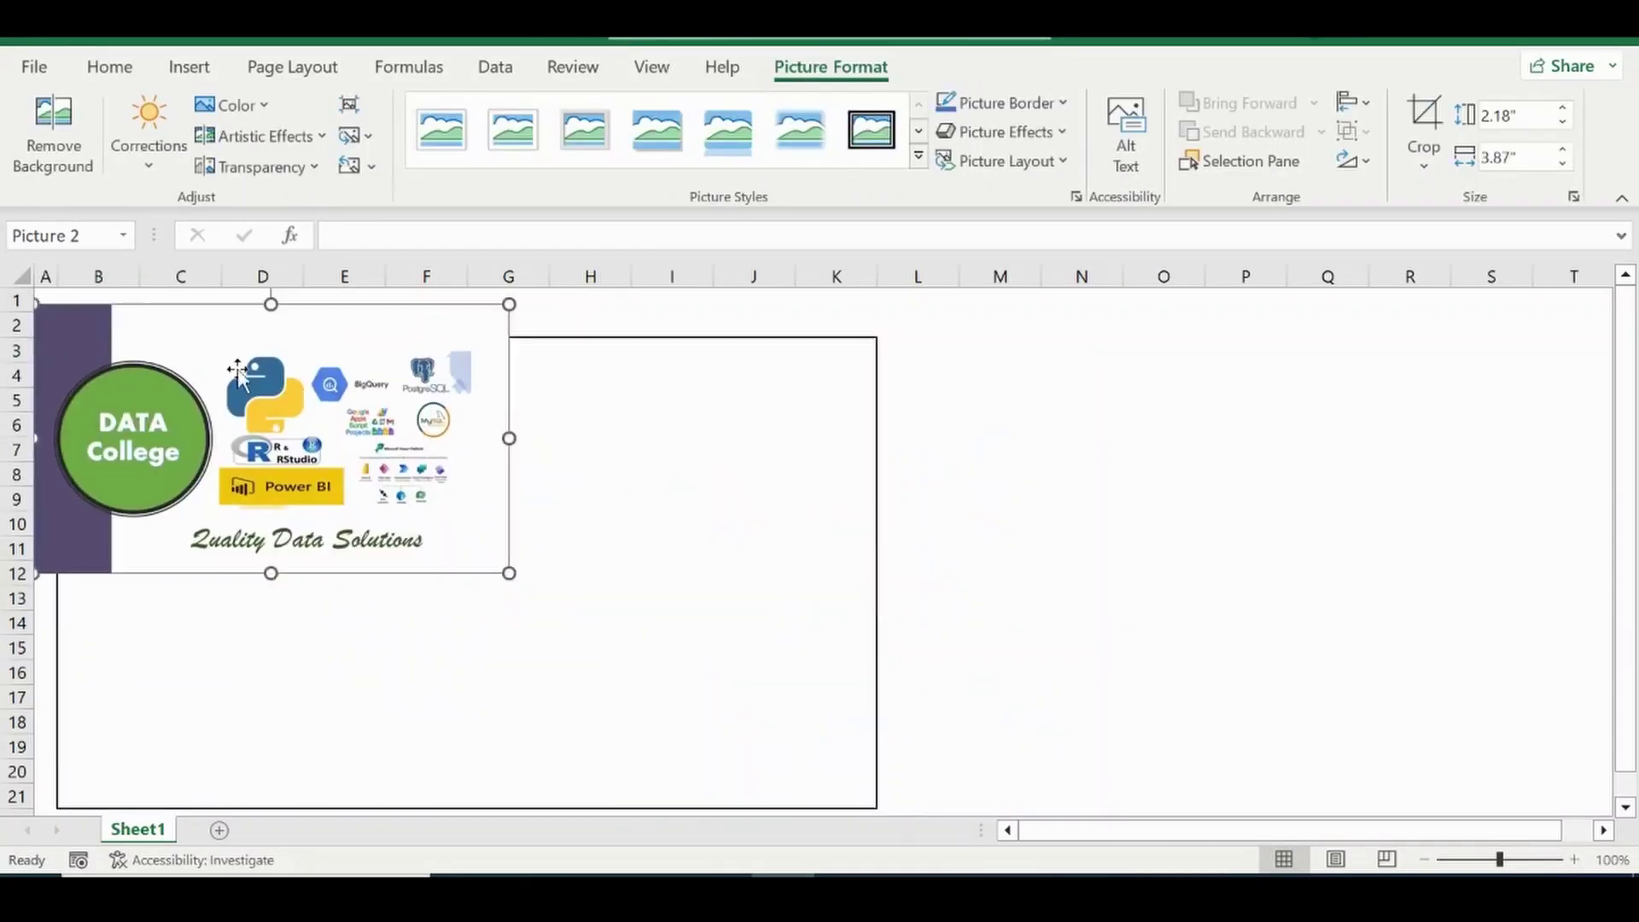
left_click_drag(510, 574, 165, 377)
left_click_drag(72, 327, 104, 376)
left_click_drag(231, 381, 761, 395)
left_click_drag(267, 359, 736, 428)
left_click(589, 156)
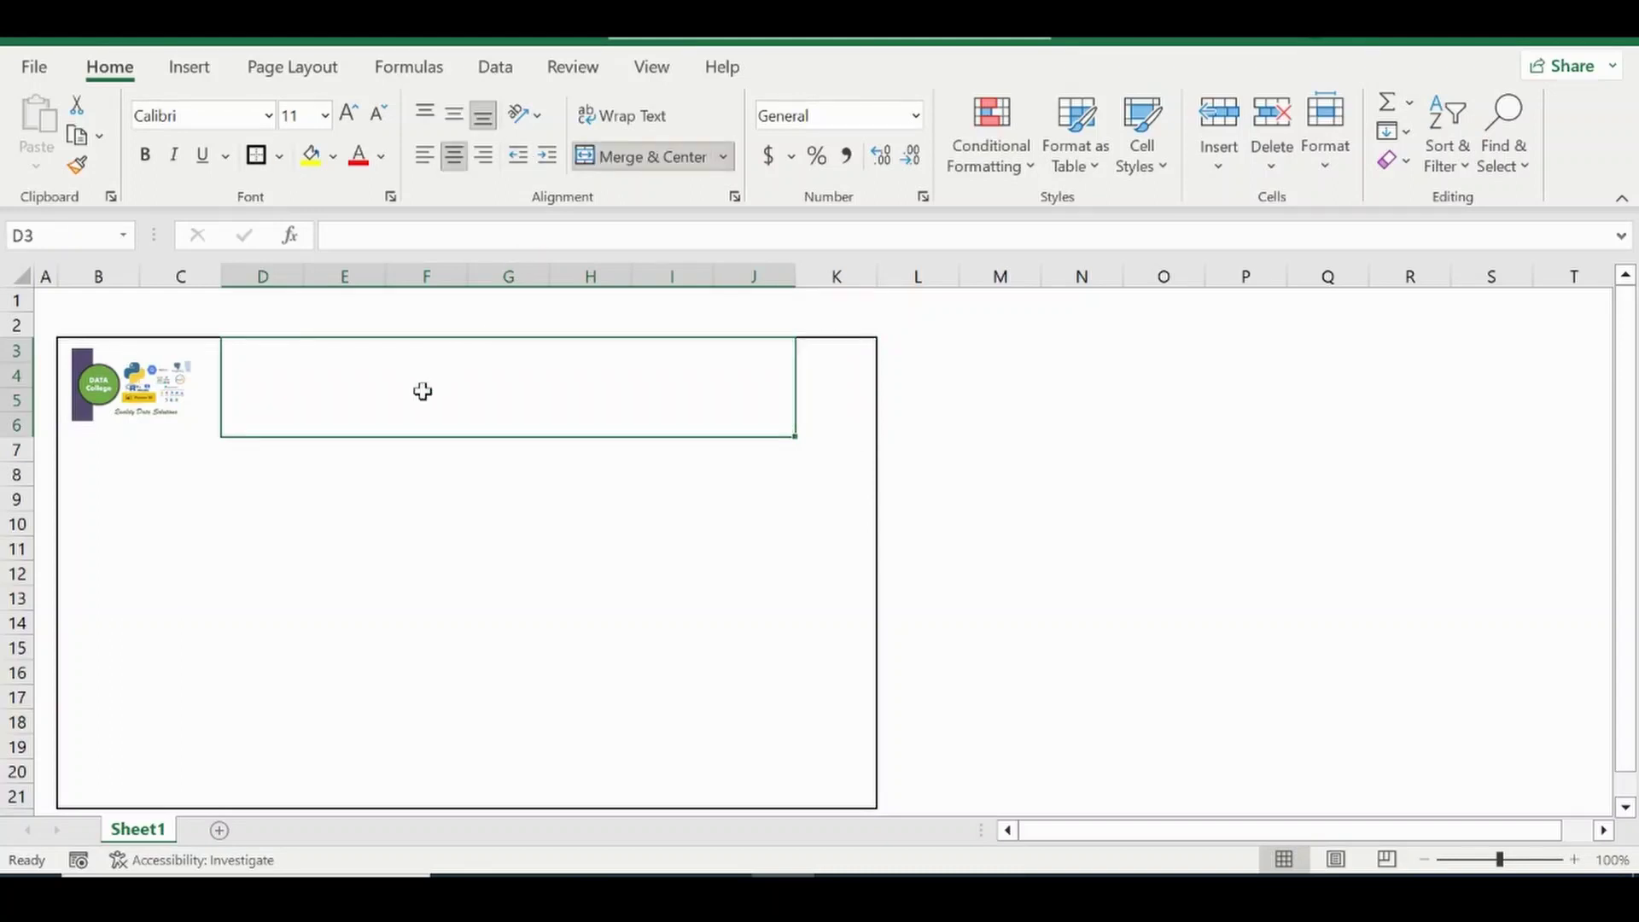
Enter 'Data Entry Template' in the merged title cell.
double_click(421, 392)
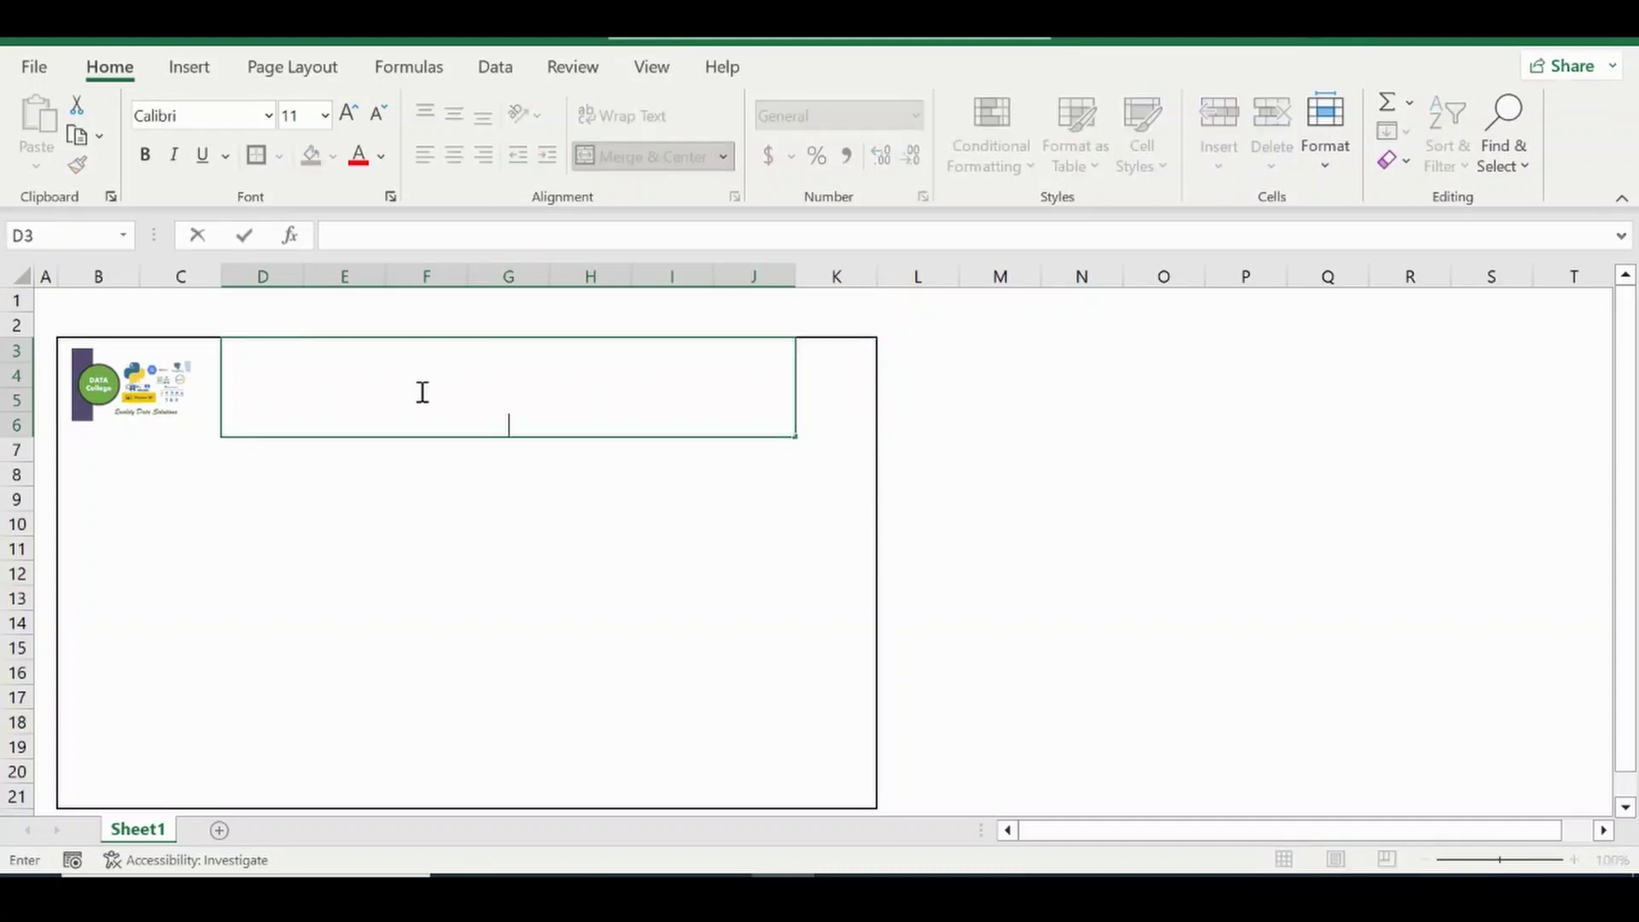
type("data")
type("Data Entry Templ")
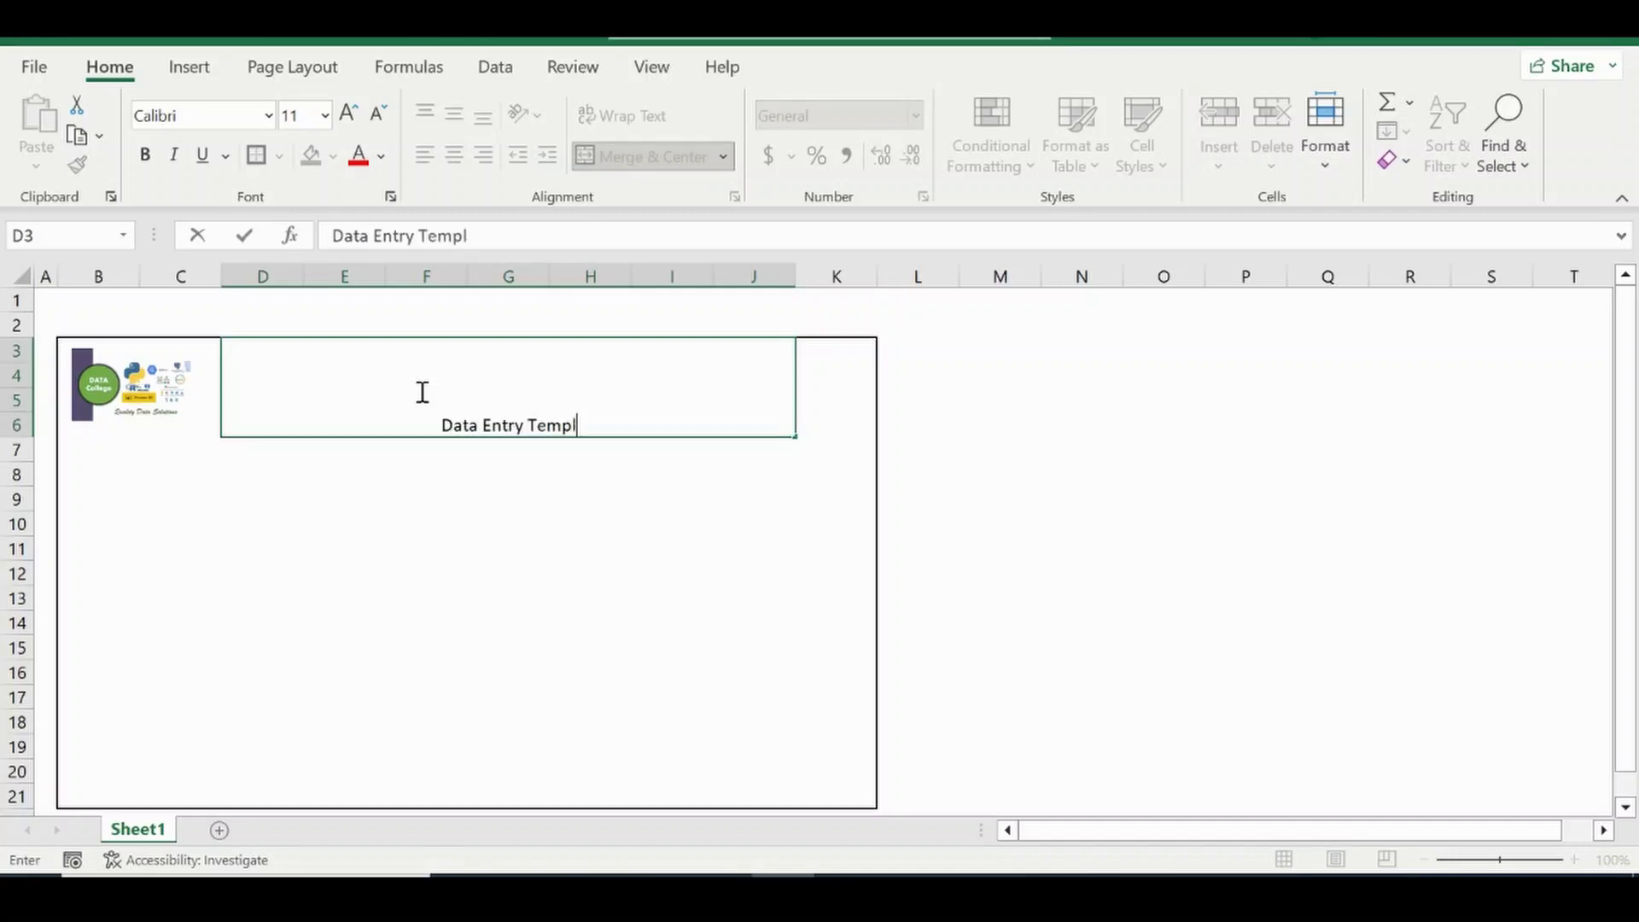
type("ate")
key("Return")
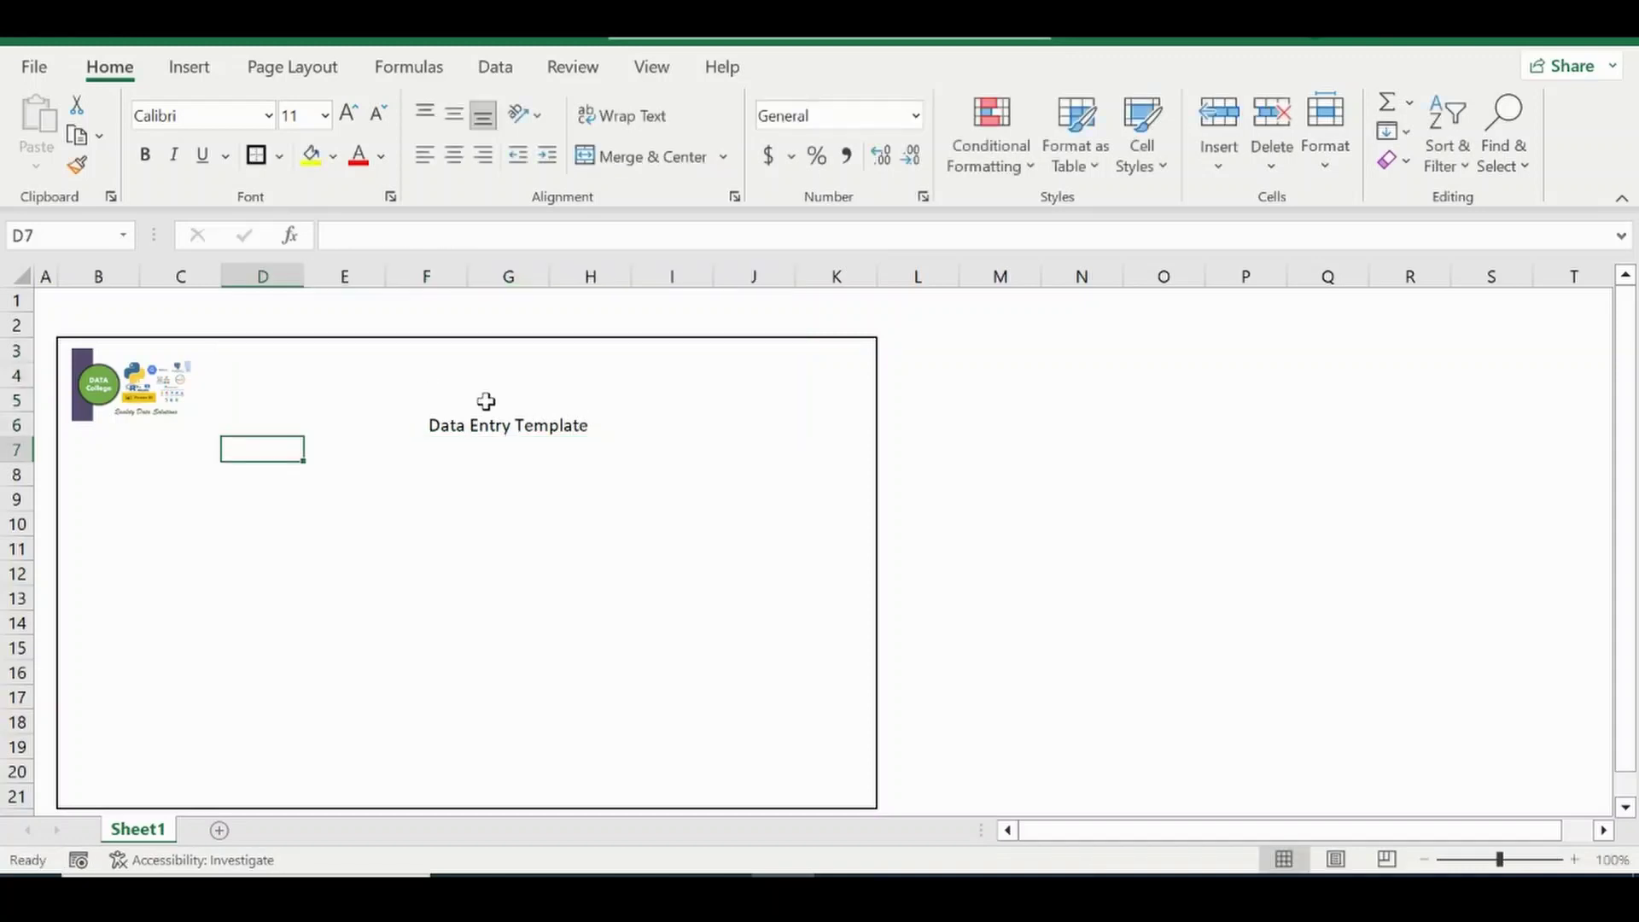
left_click(485, 401)
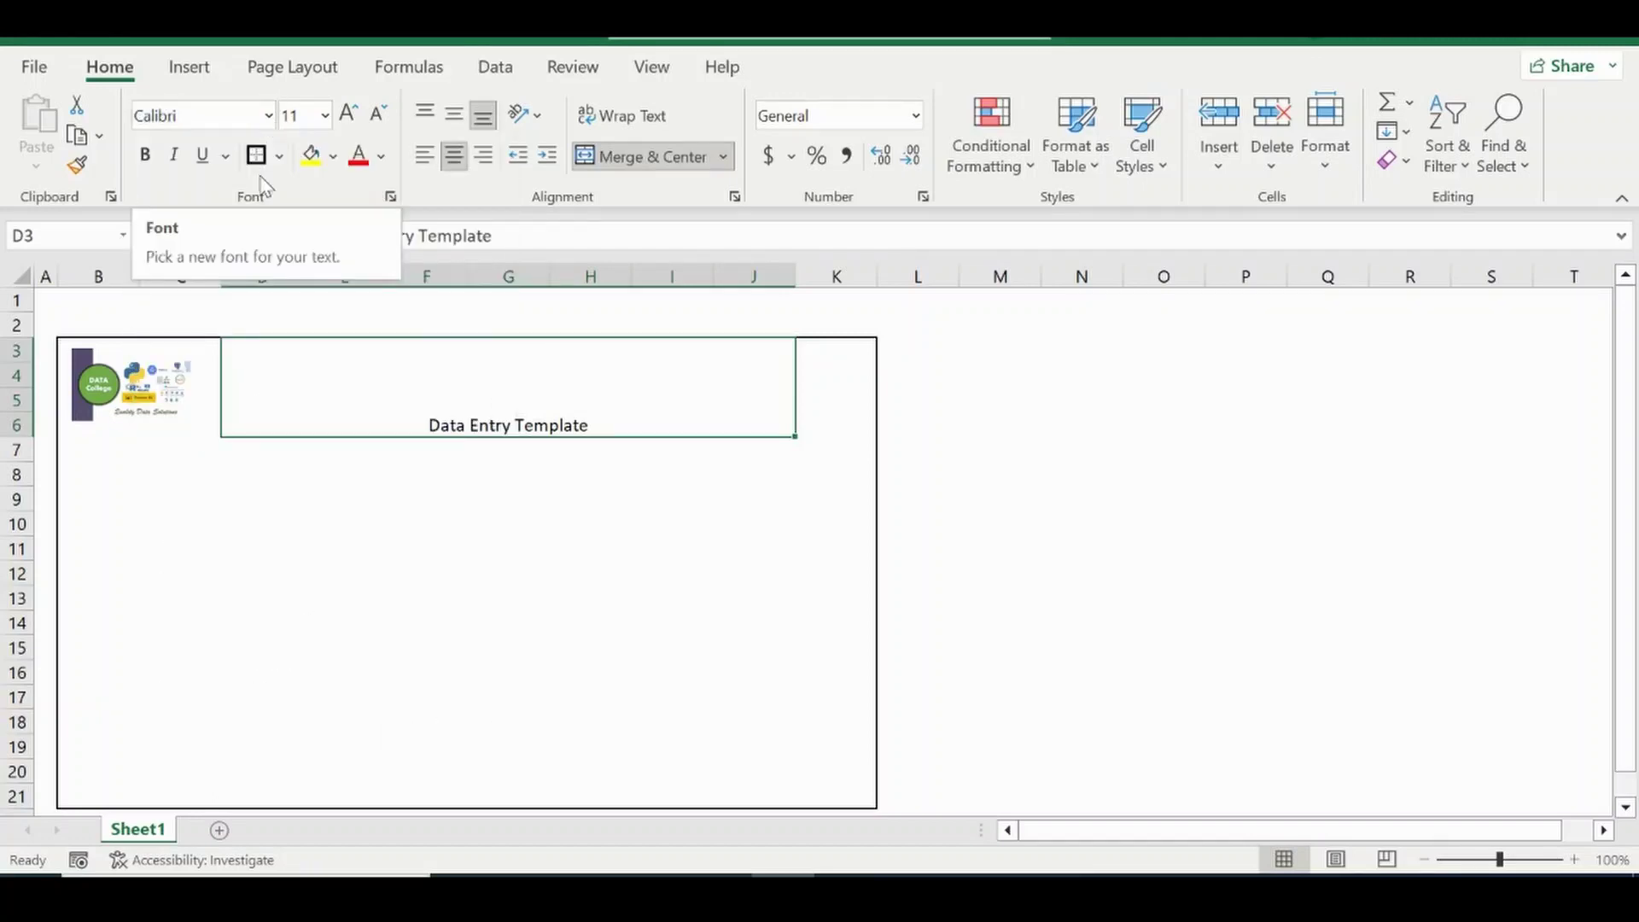
Format the title as Arial Black, size 20, middle-aligned.
left_click(267, 117)
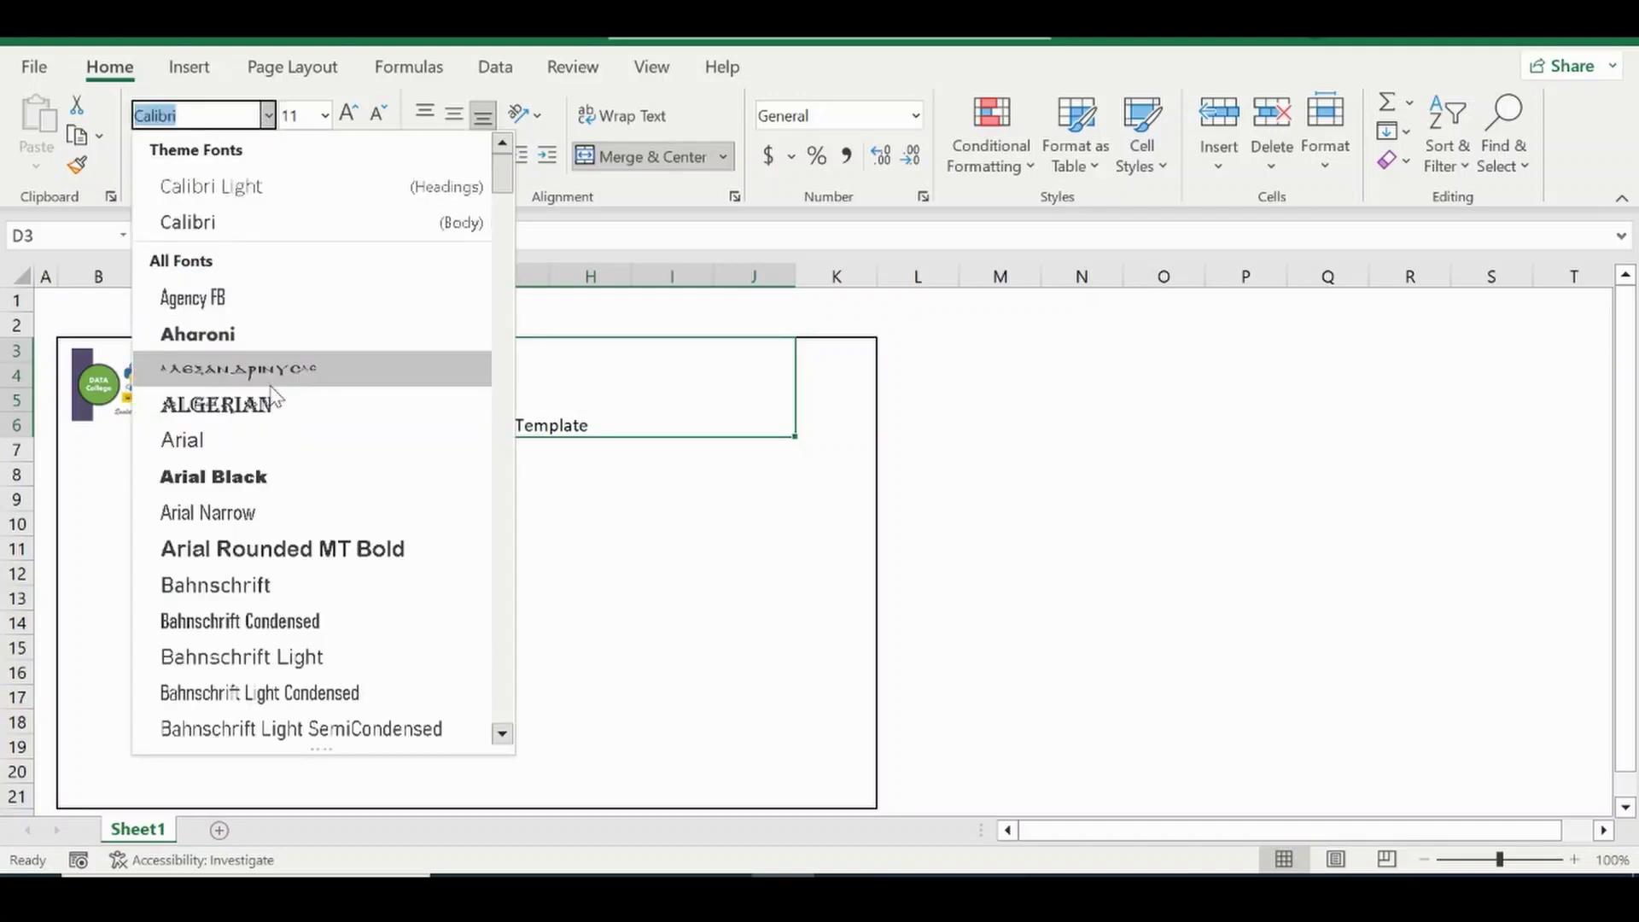
left_click(214, 476)
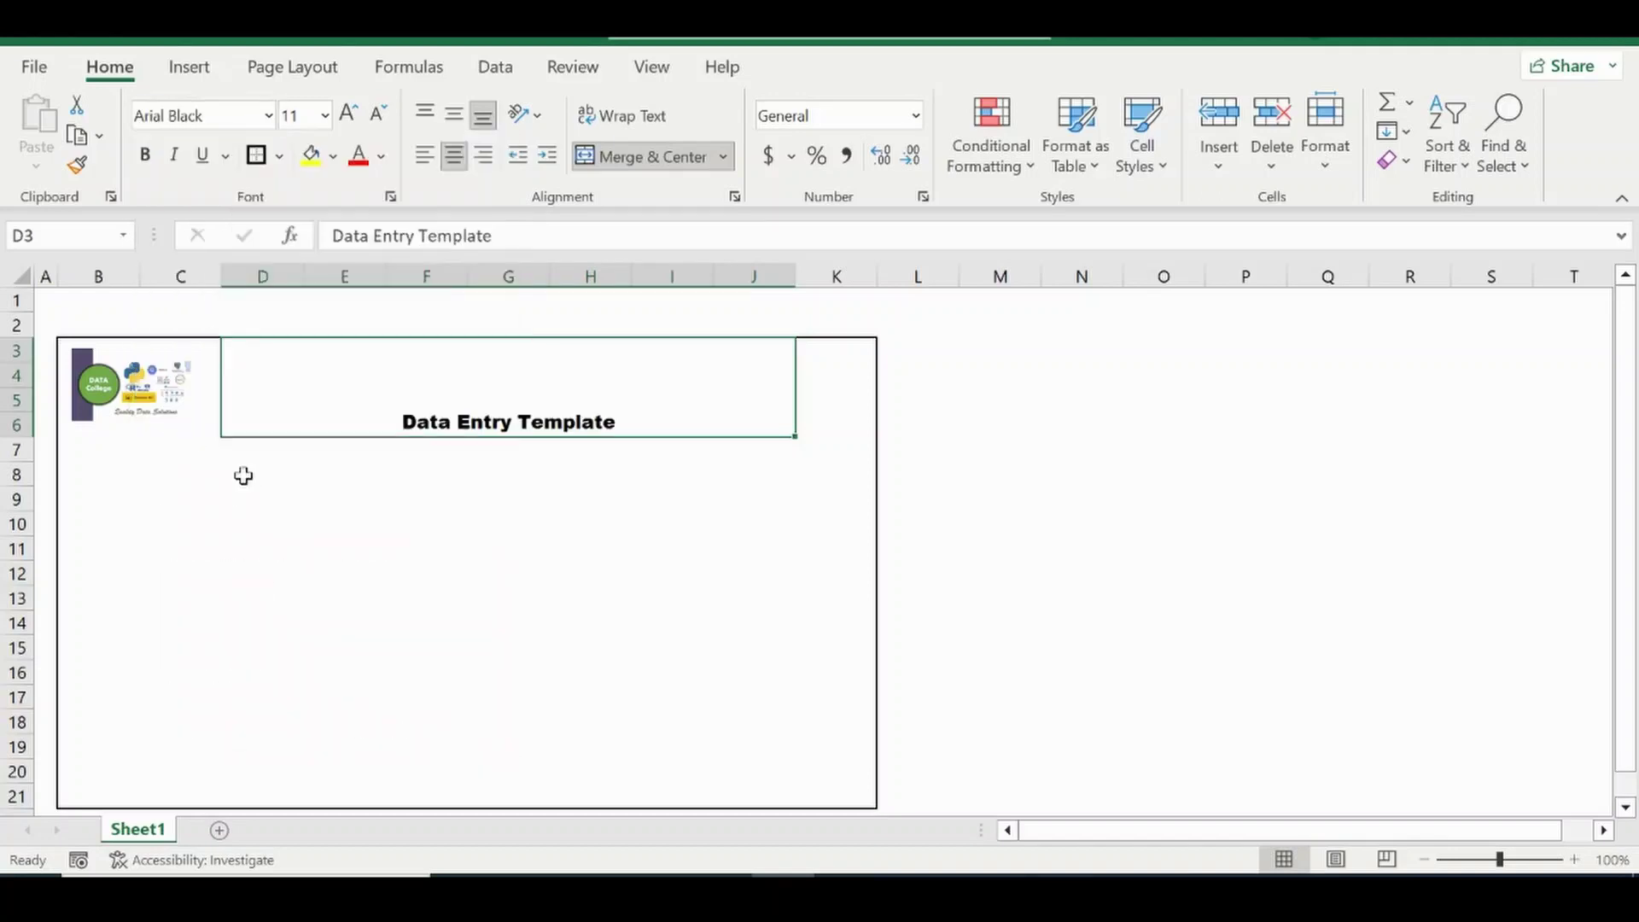
left_click(348, 114)
left_click(347, 115)
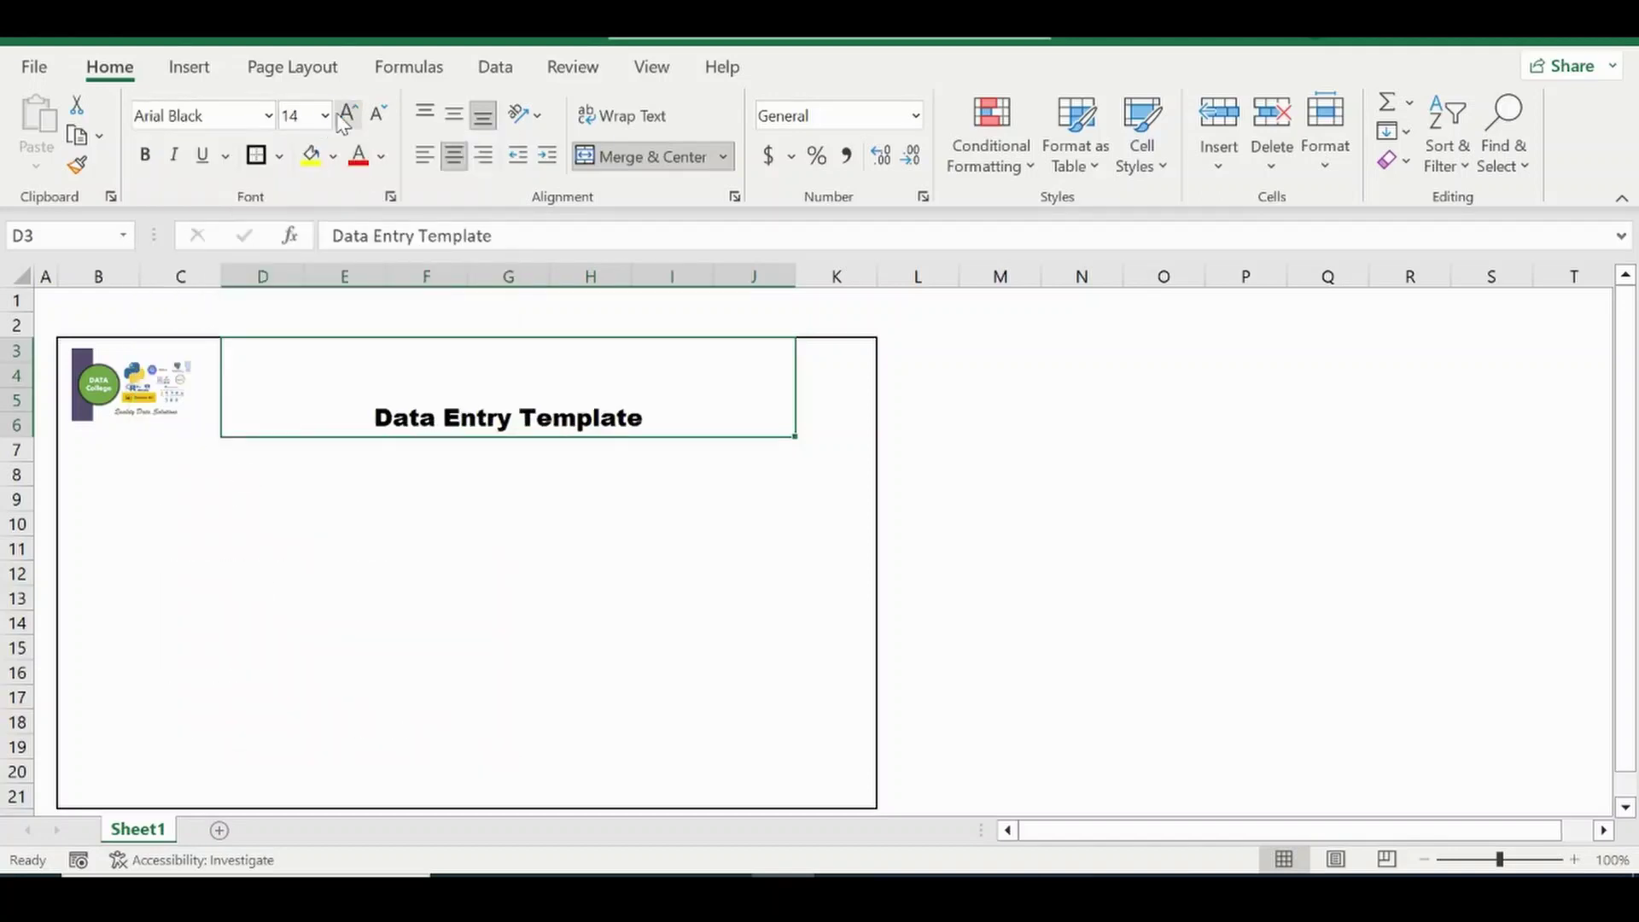
left_click(347, 114)
left_click(347, 114)
left_click(347, 114)
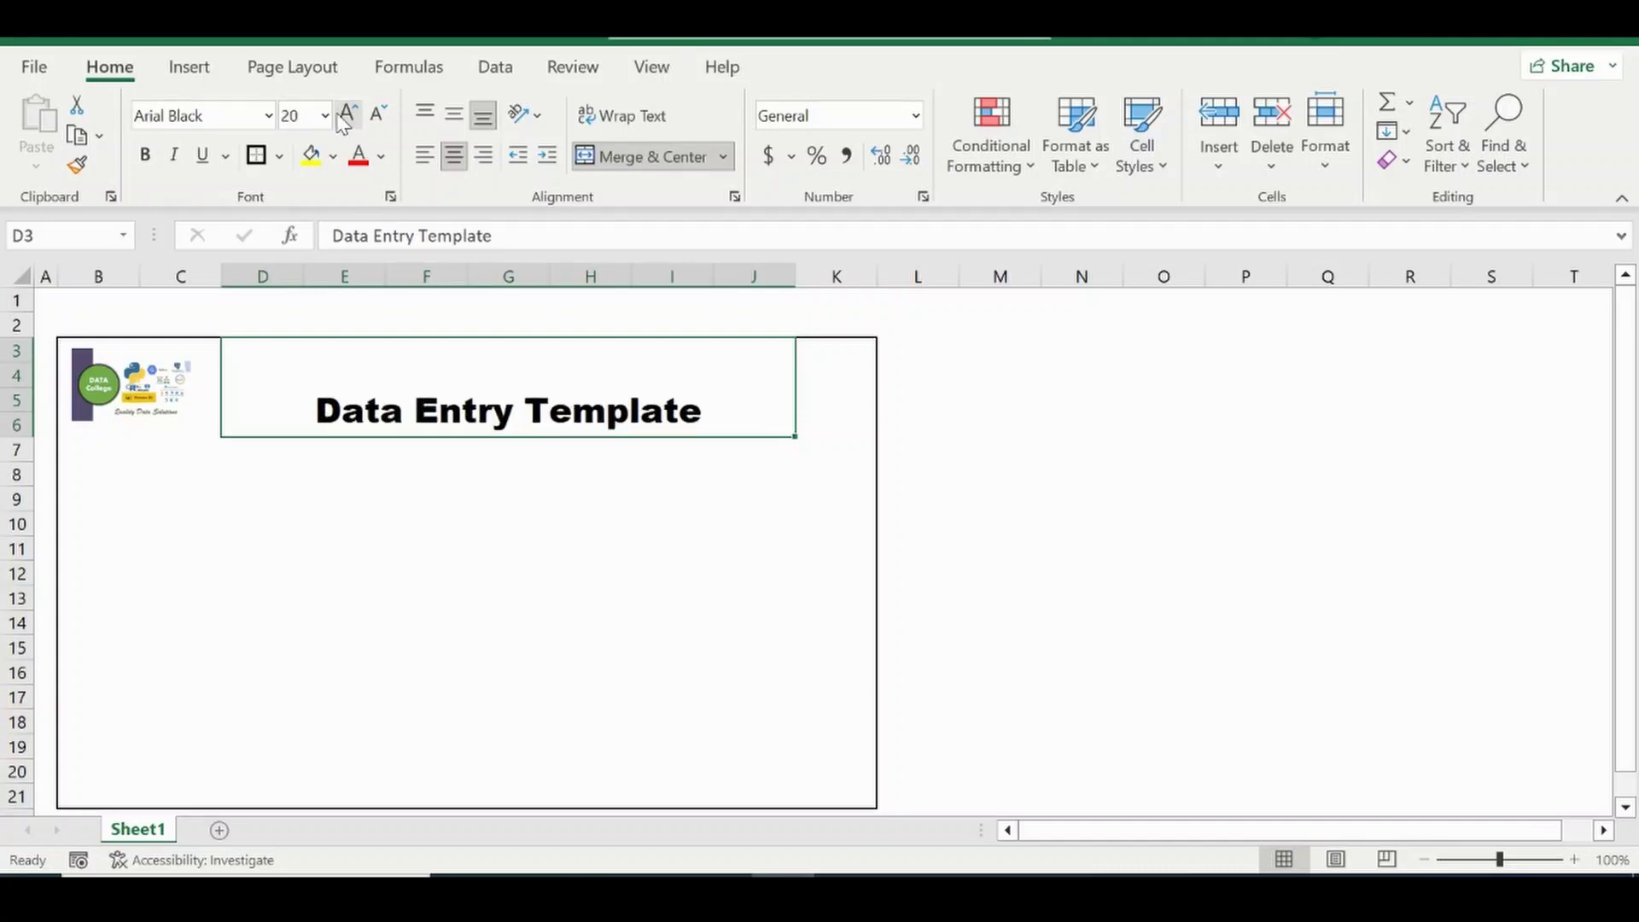
left_click(453, 113)
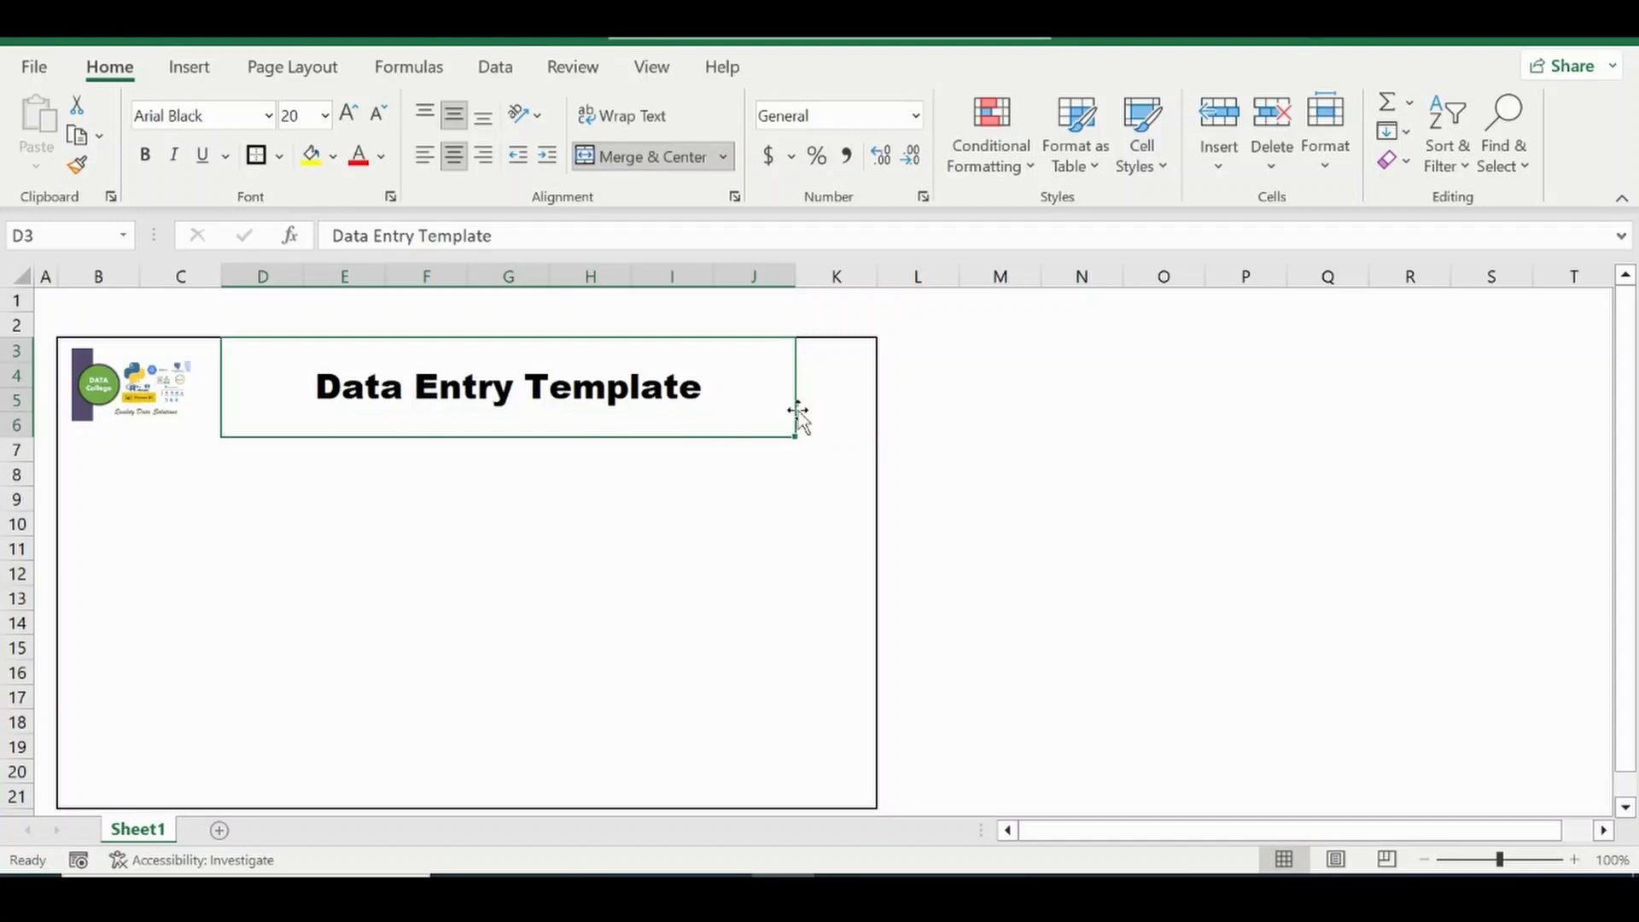
Add a bottom border under header band B3:K6 and narrow column B.
left_click_drag(853, 419, 97, 393)
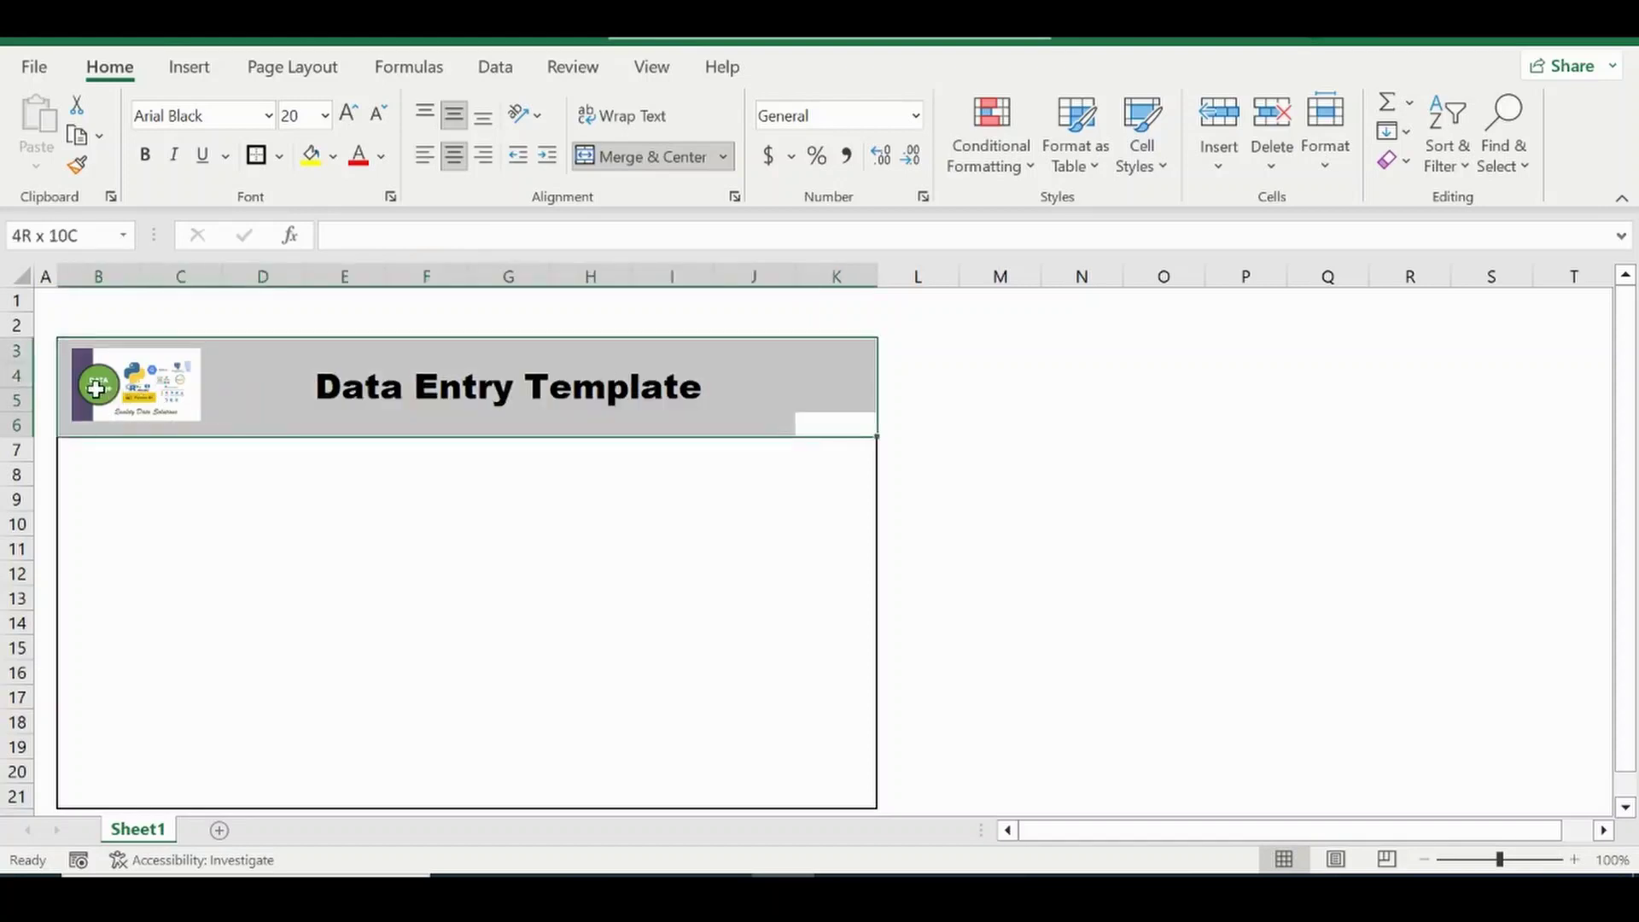
left_click(281, 156)
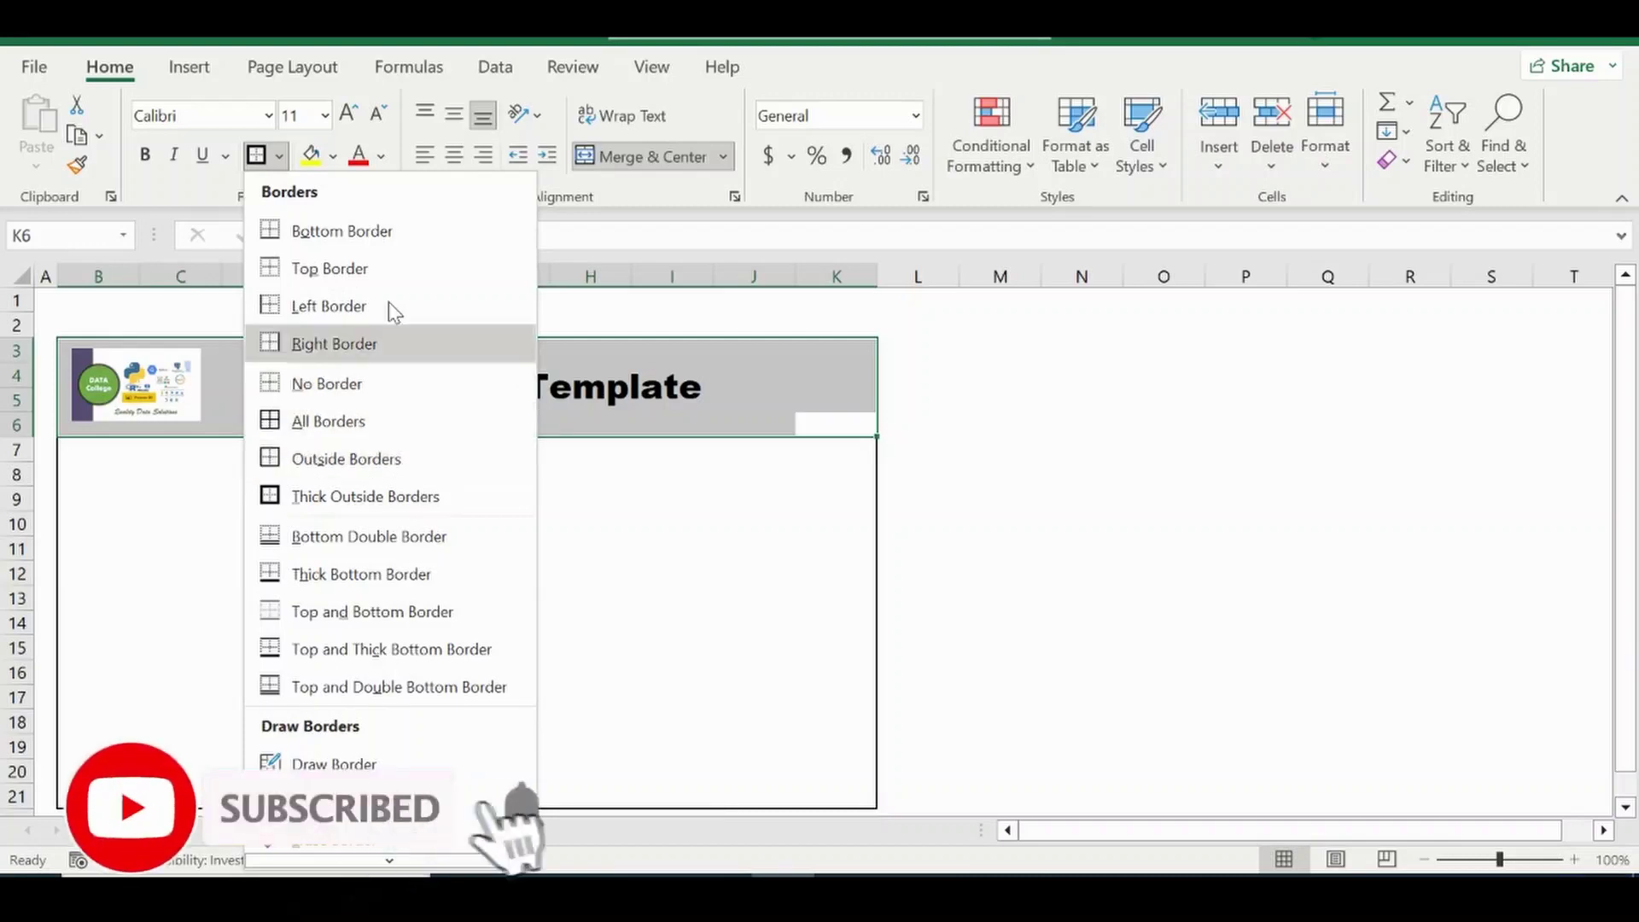
left_click(356, 244)
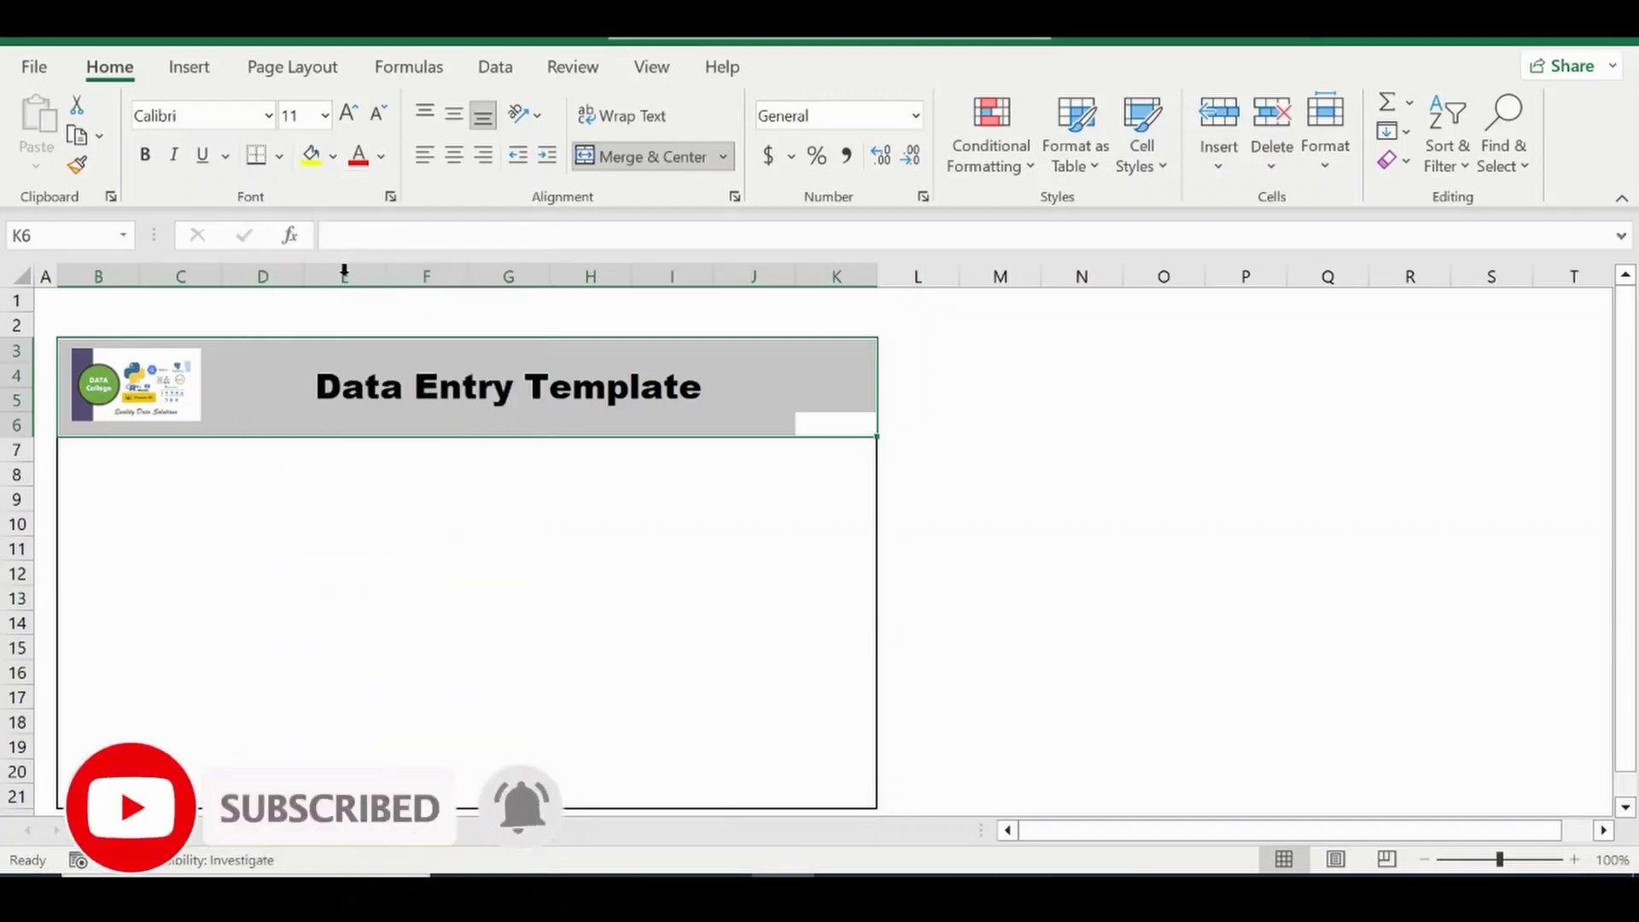
left_click(946, 426)
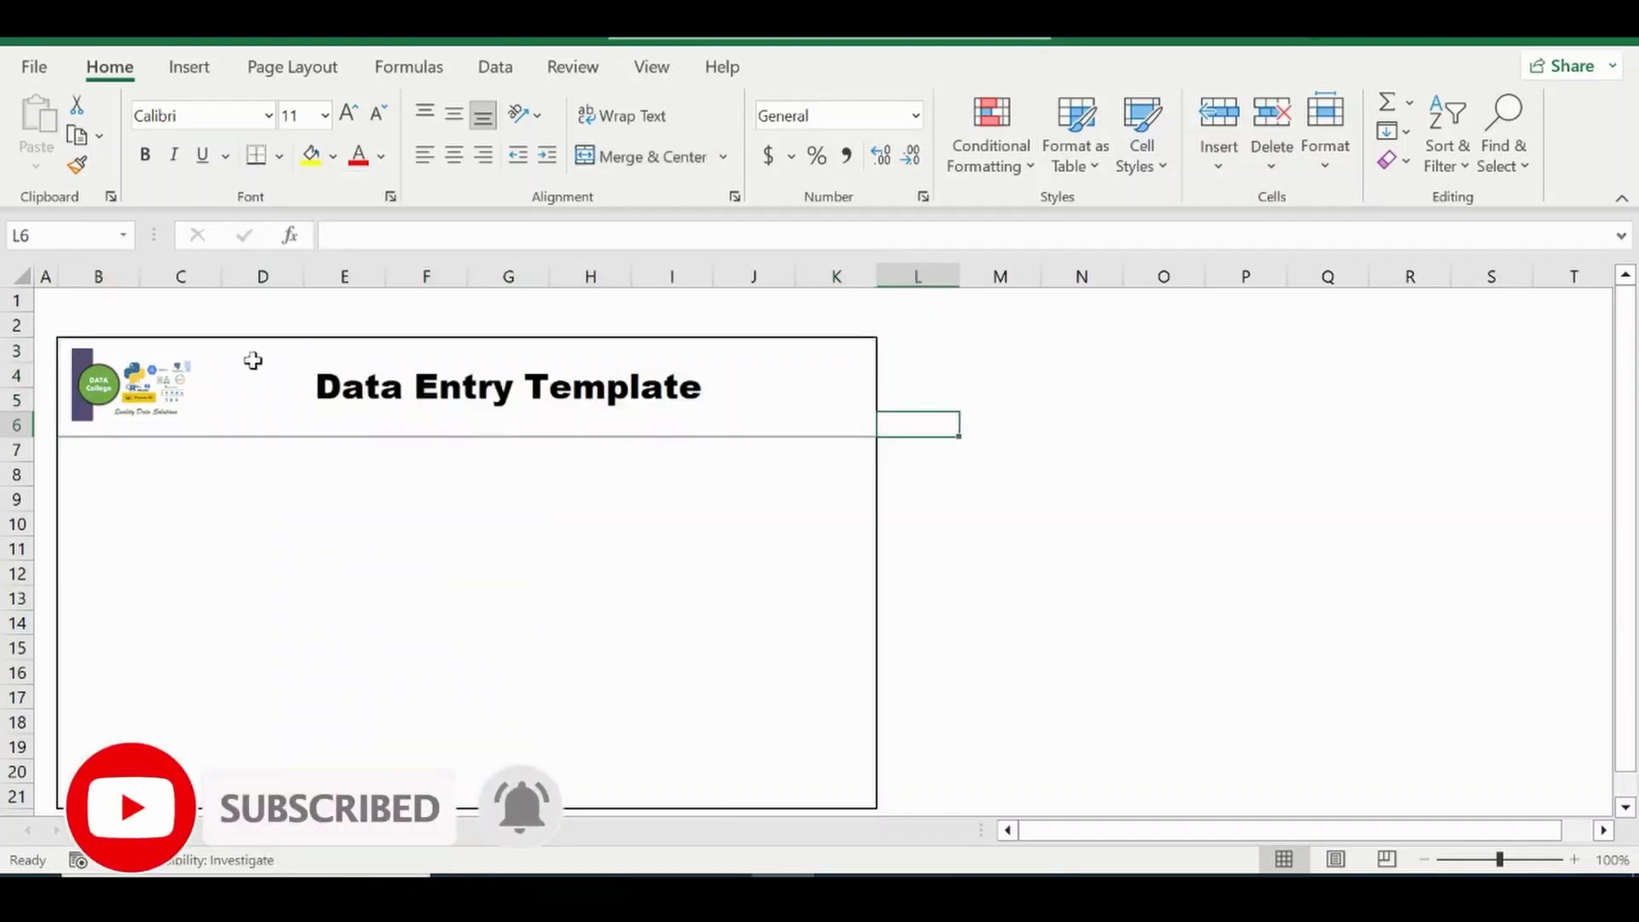
left_click(236, 356)
left_click(180, 498)
left_click_drag(139, 276, 79, 265)
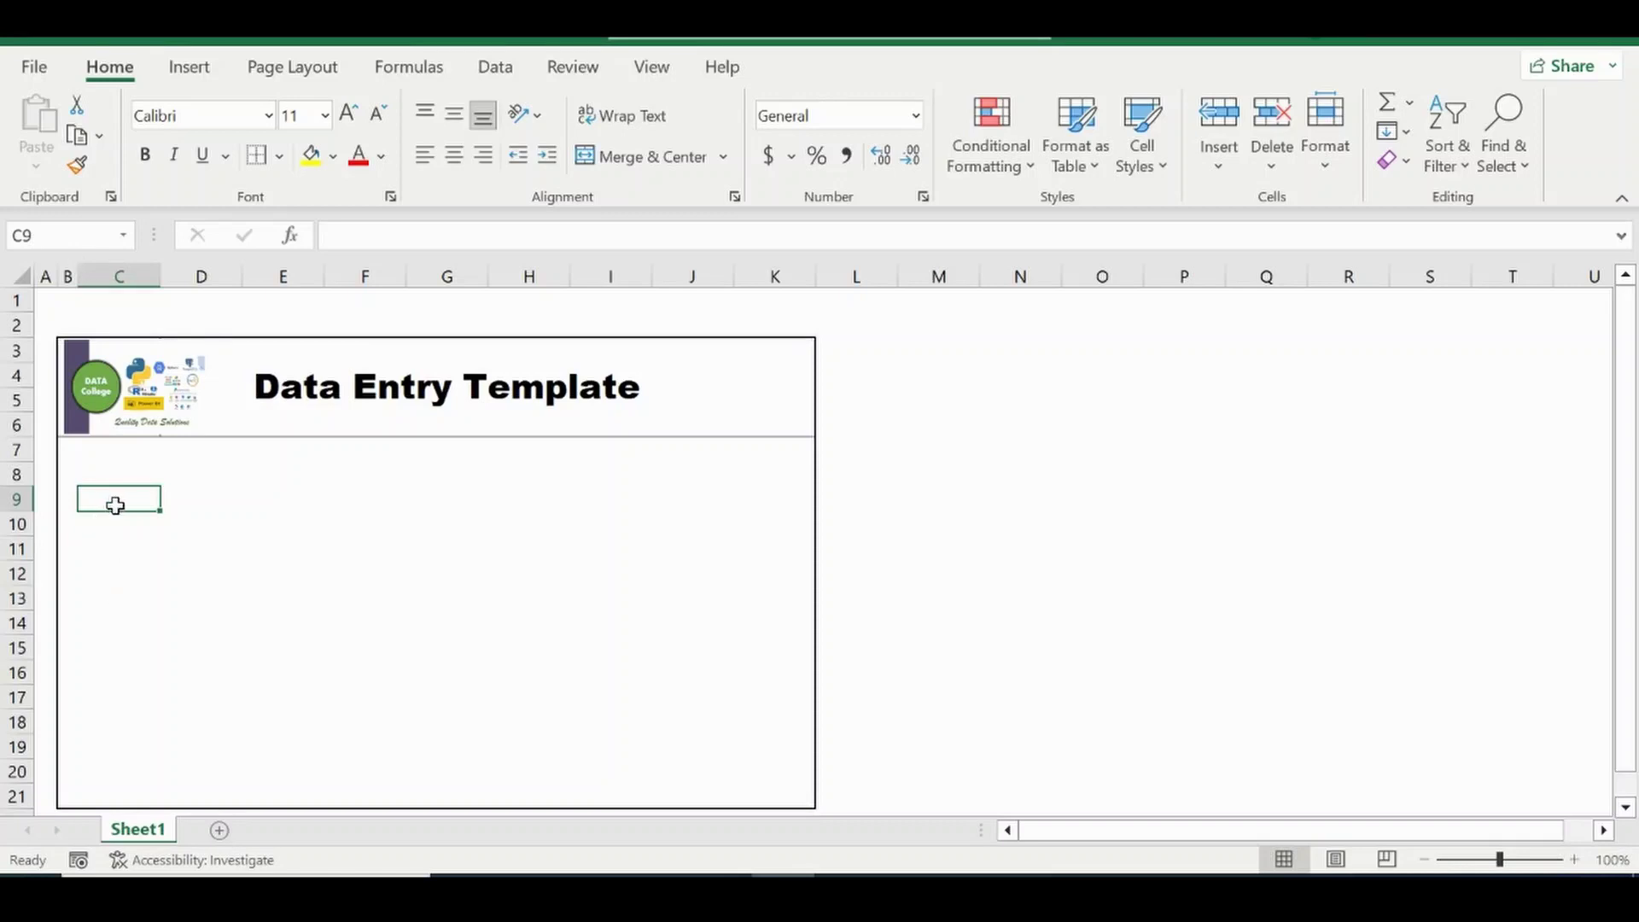
Add the F Name label with a bordered D9 entry box in a wider column D.
type("F")
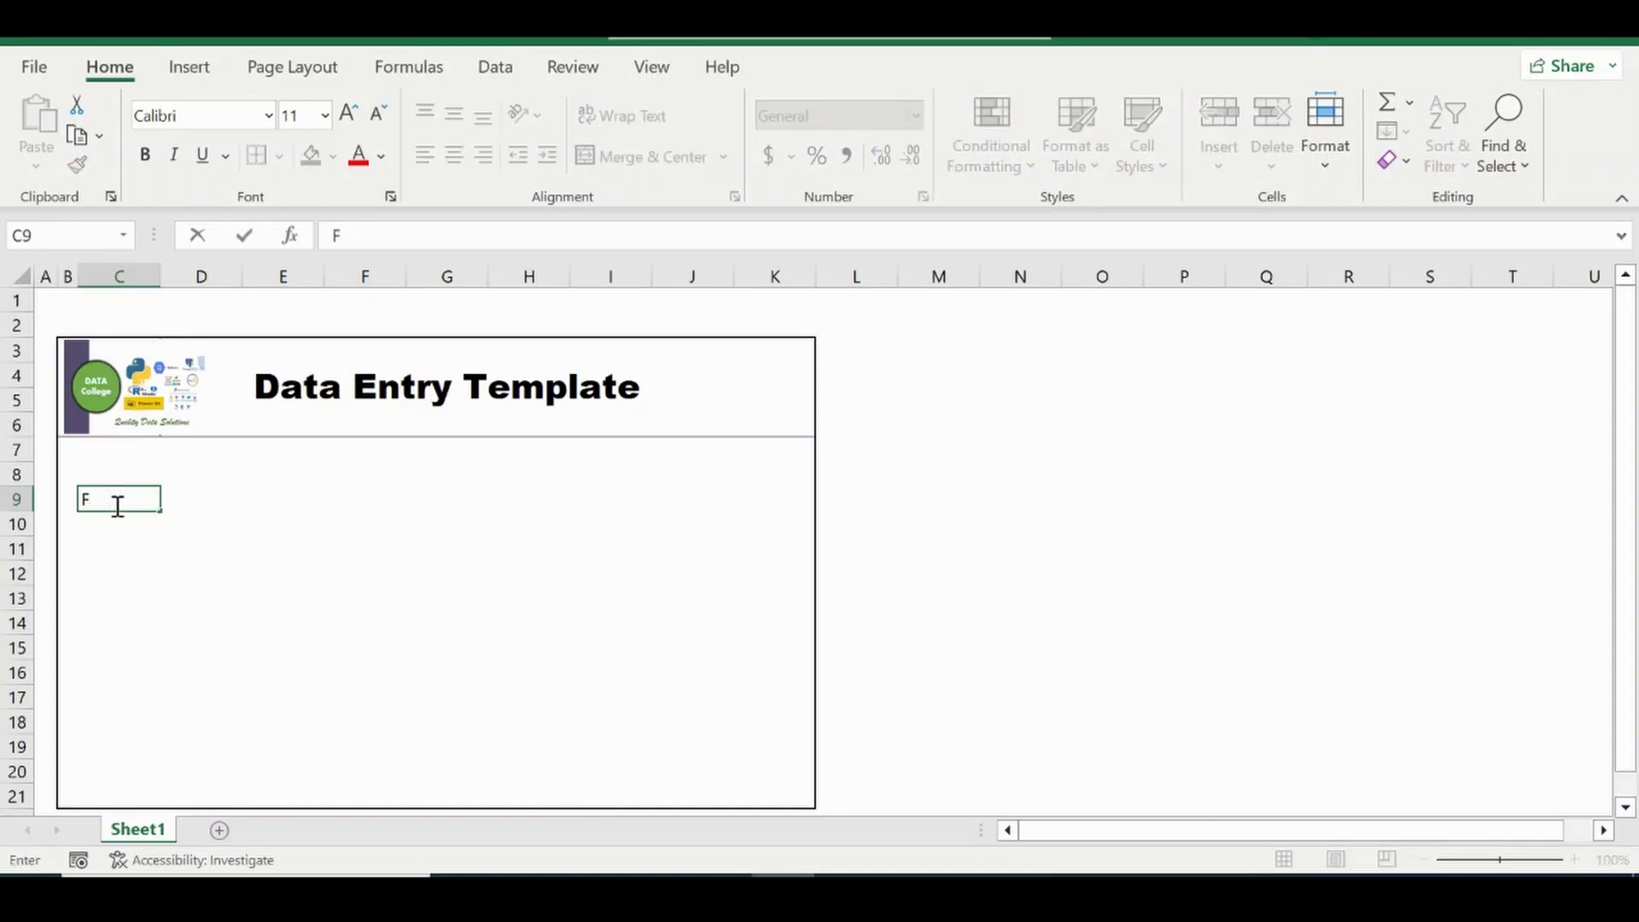
type(" Name")
key("Return")
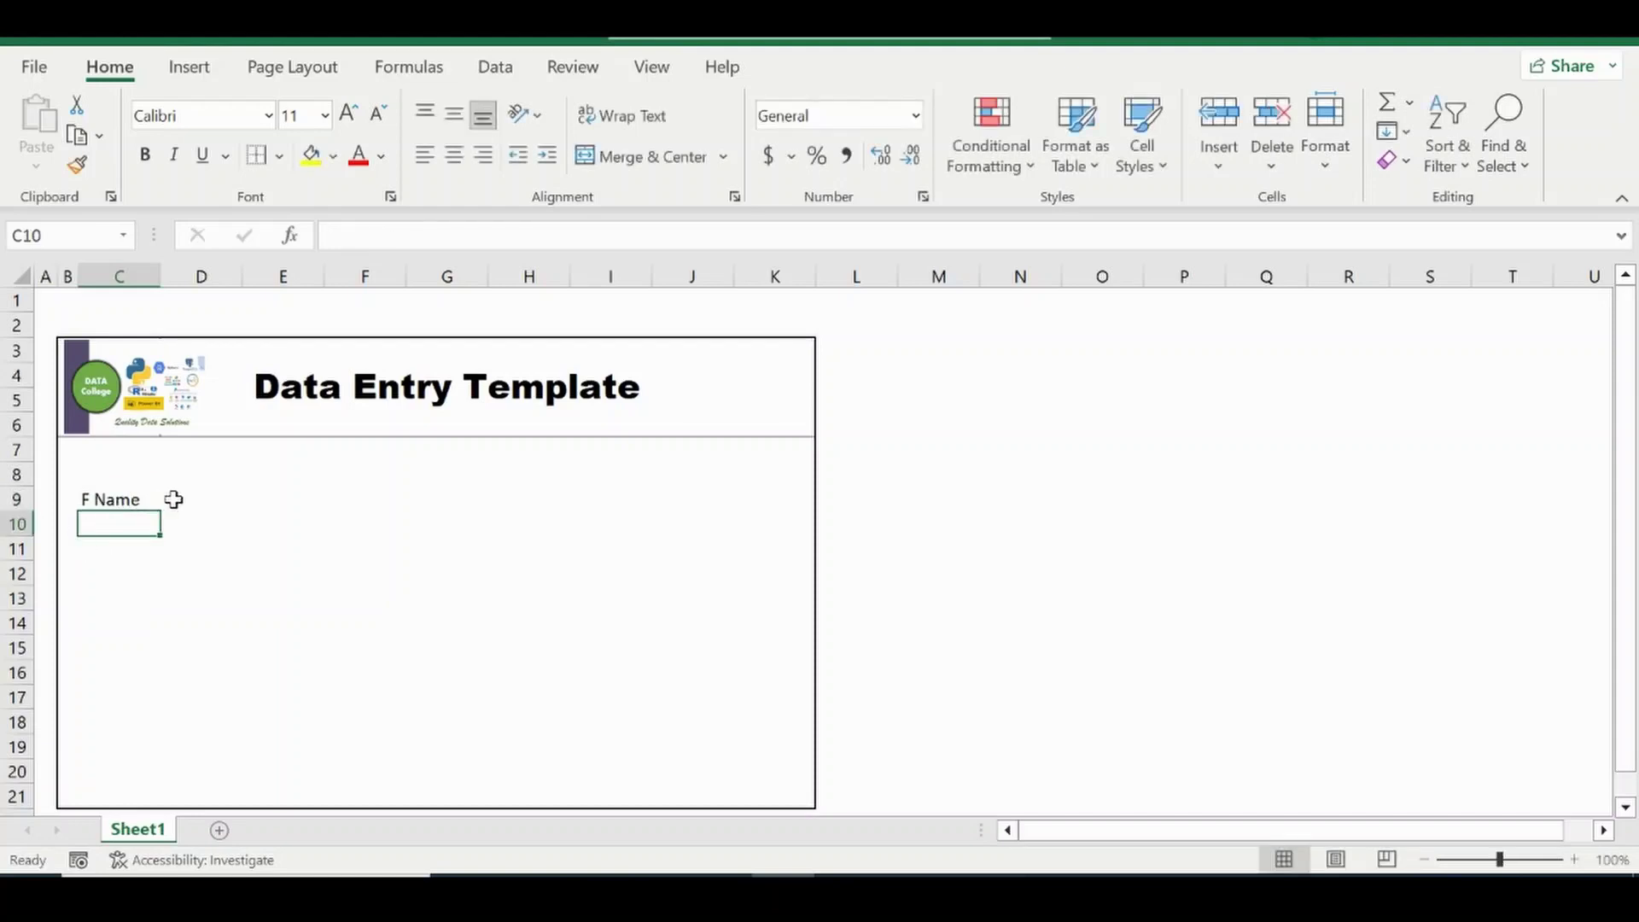
left_click(173, 499)
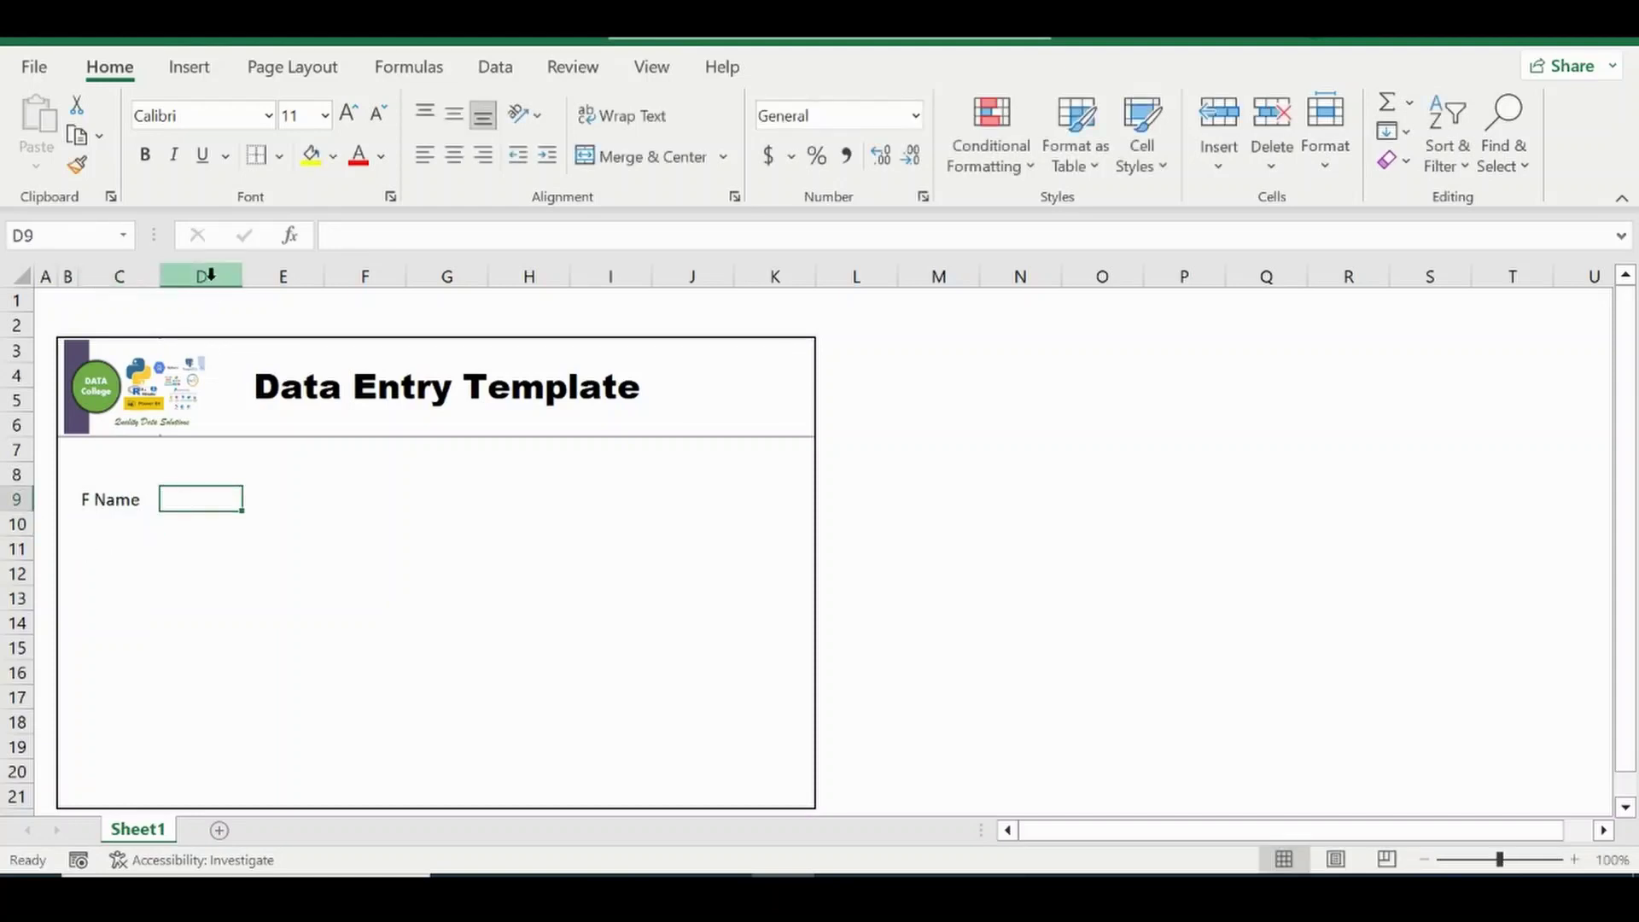
left_click_drag(241, 275, 345, 278)
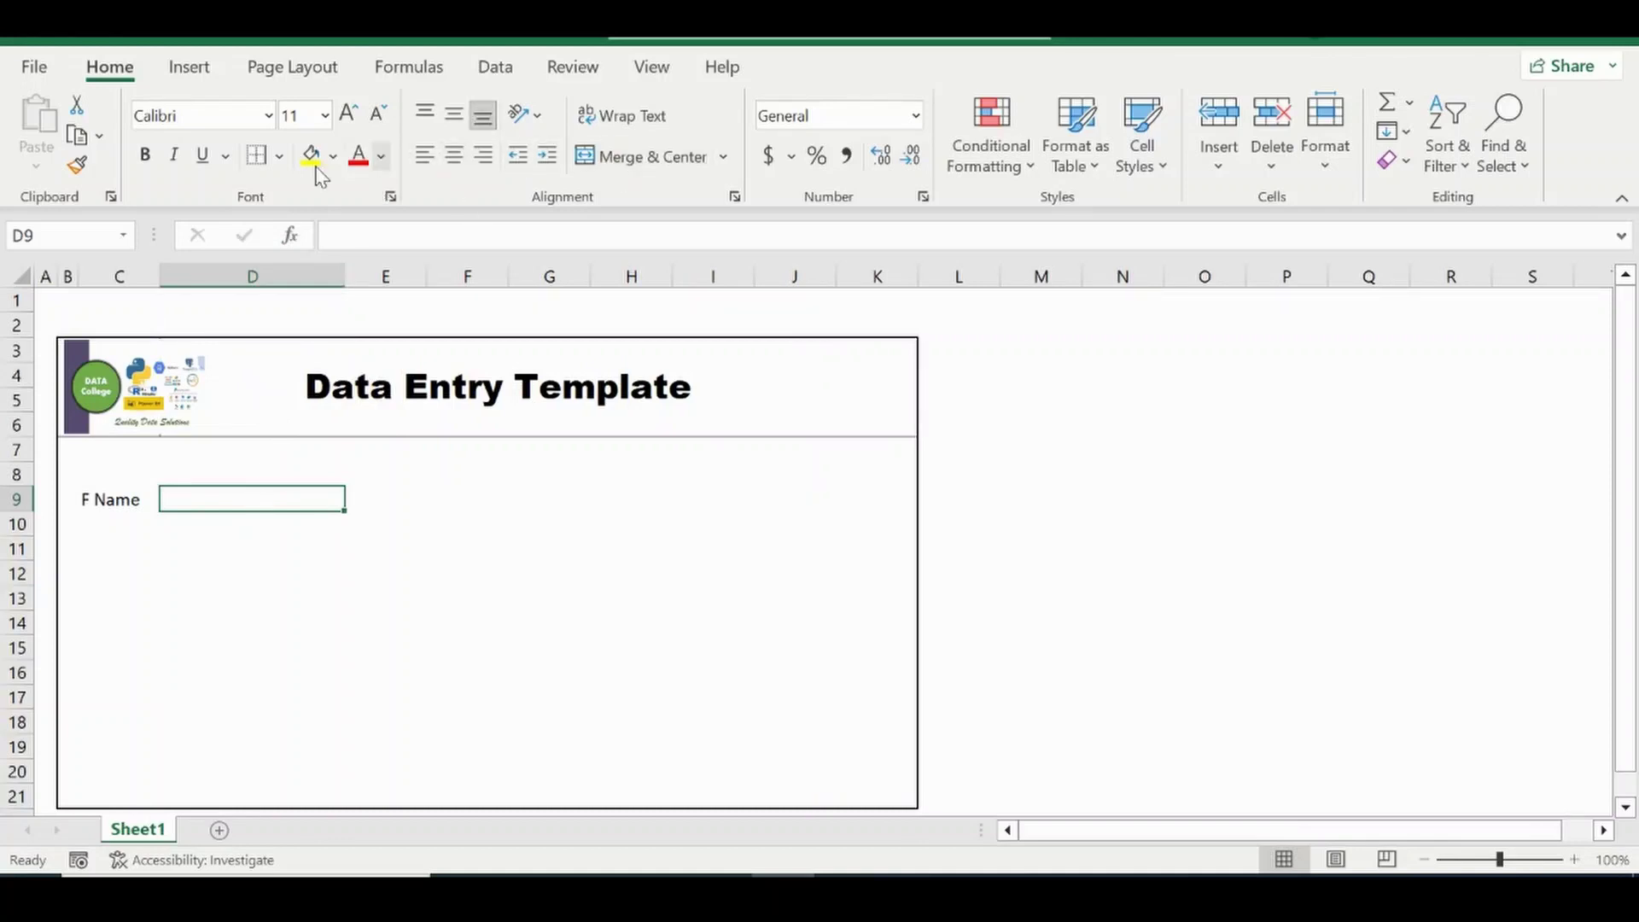
left_click(279, 157)
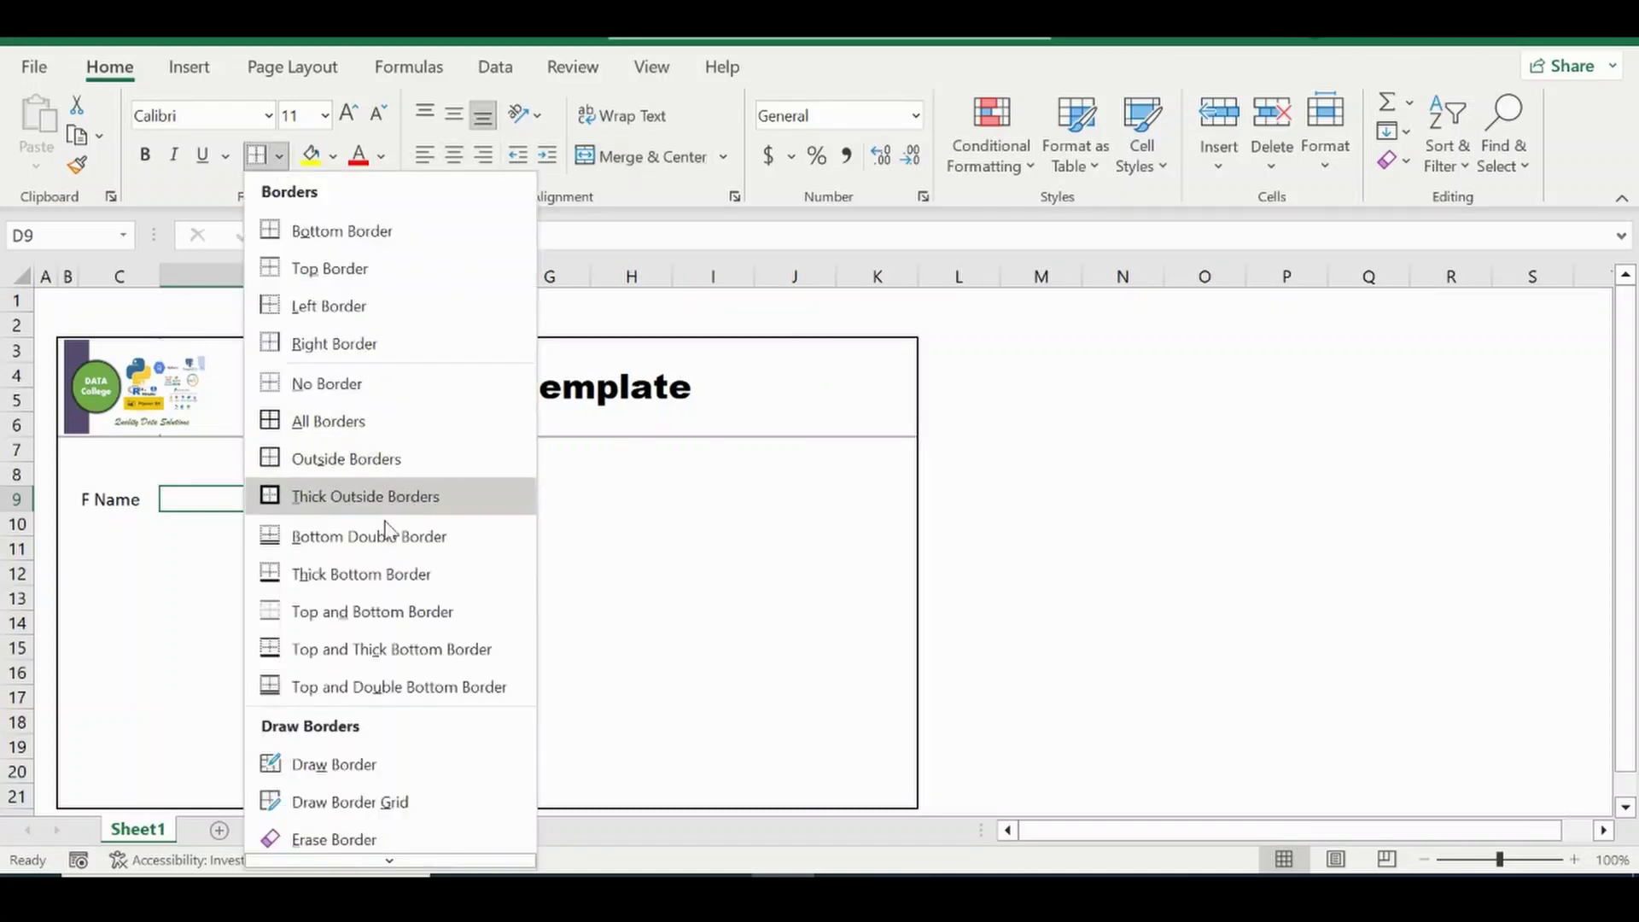
left_click(350, 459)
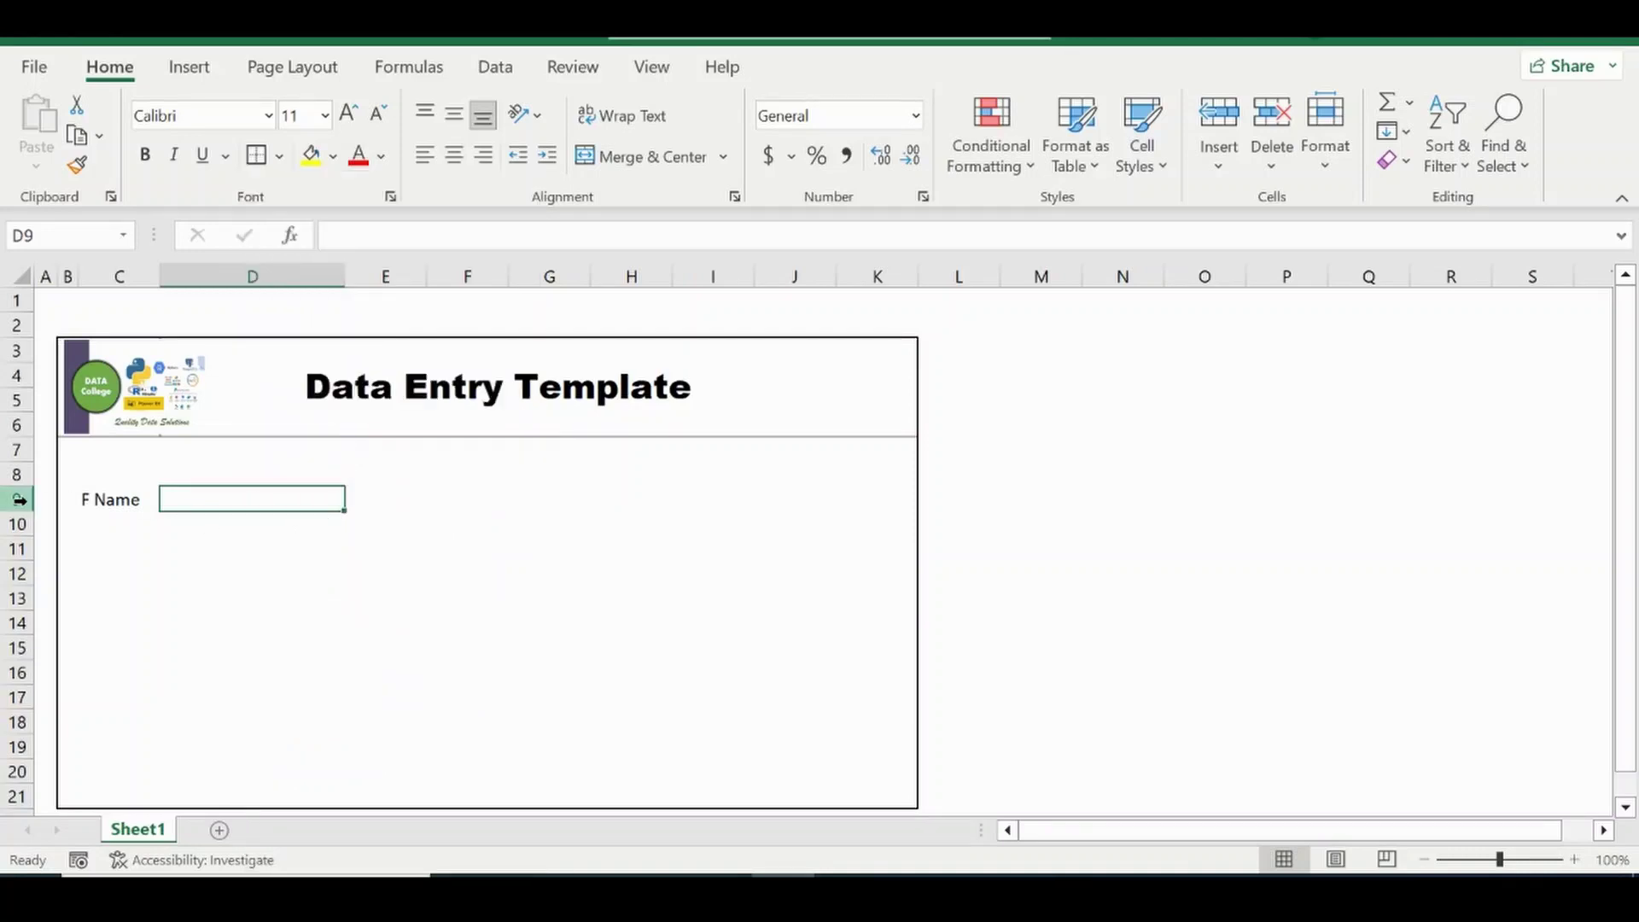
Adjust row 9's height and narrow column E.
mouse_move(25, 512)
left_mouse_down()
mouse_move(29, 537)
mouse_move(15, 529)
left_mouse_up()
left_click(440, 508)
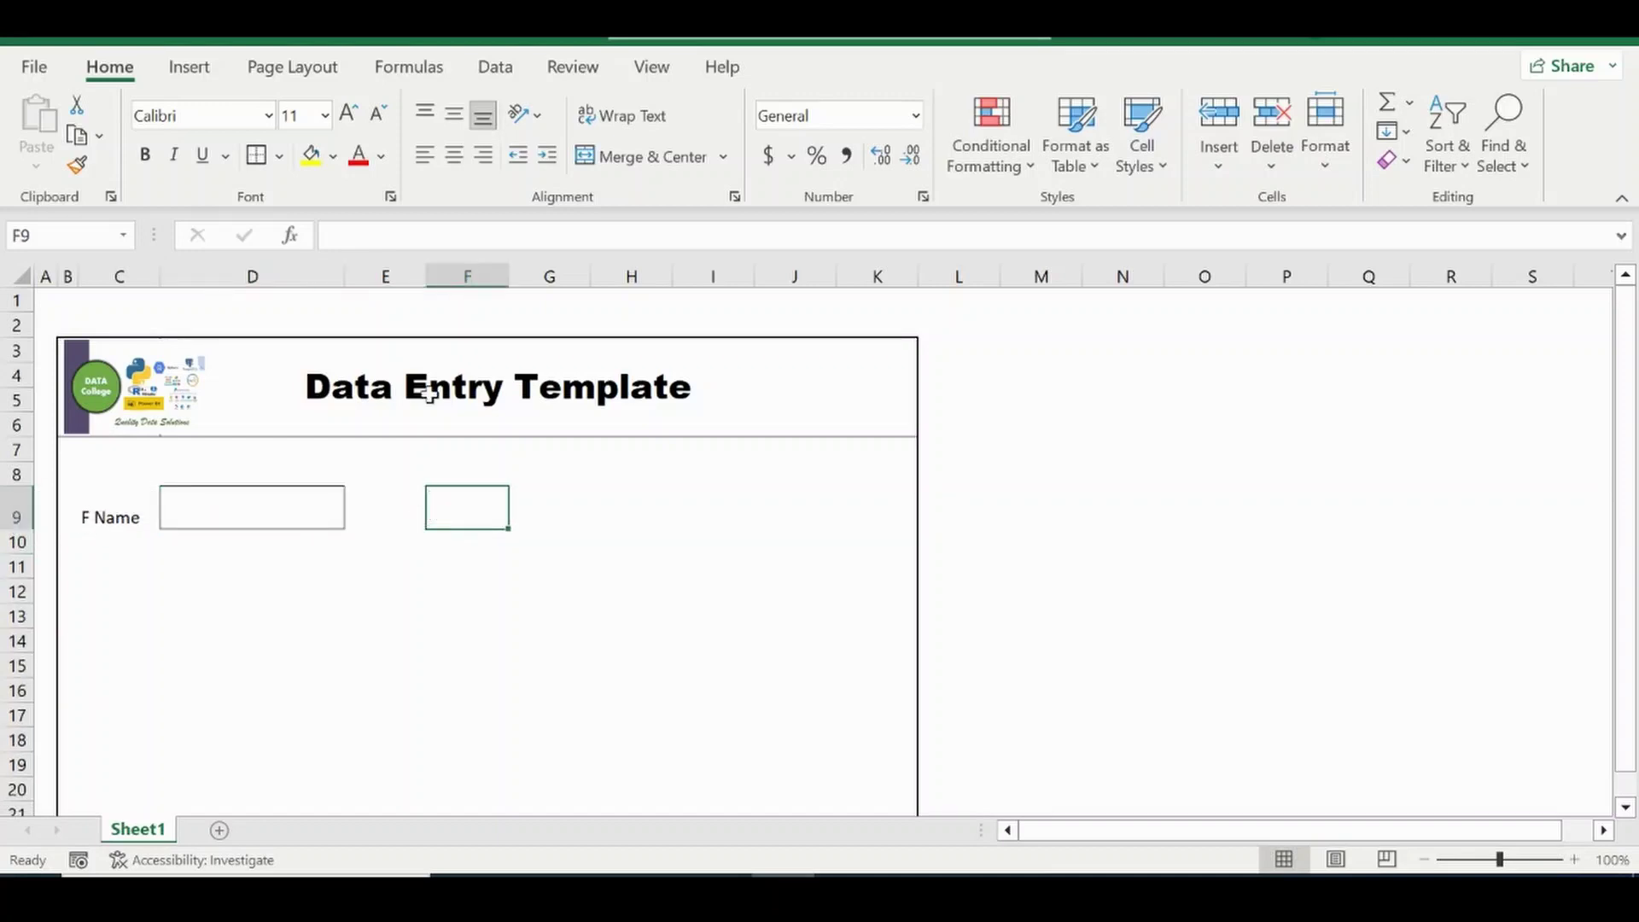
left_click_drag(425, 271, 411, 273)
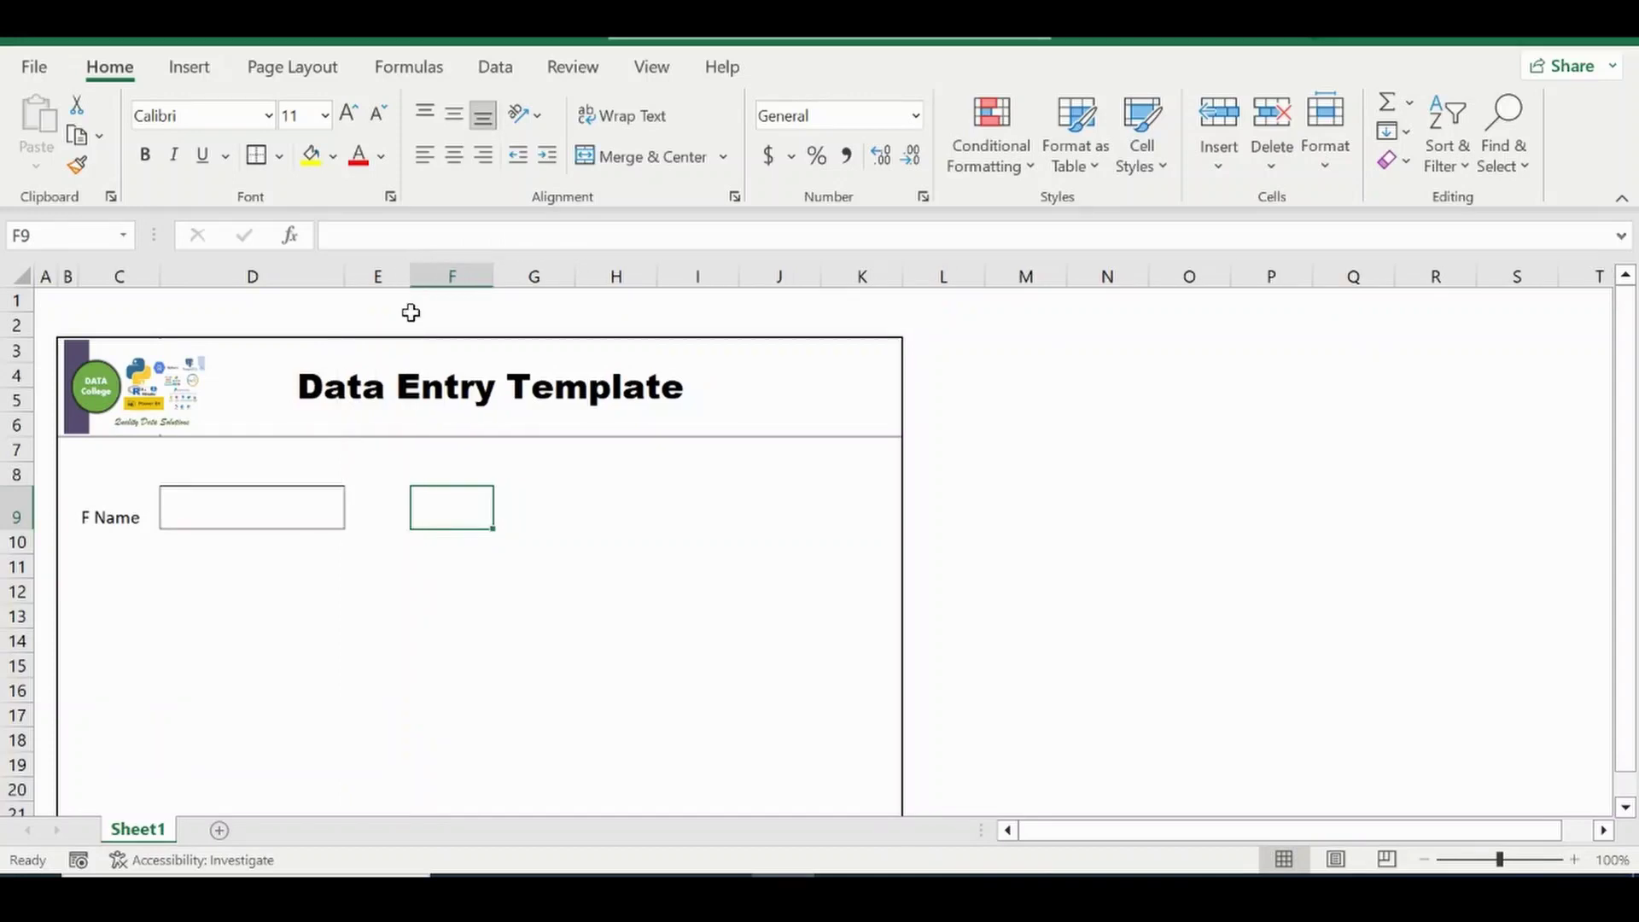
Add the L Name label in F9 and widen column G for its entry box.
double_click(450, 513)
type("LN")
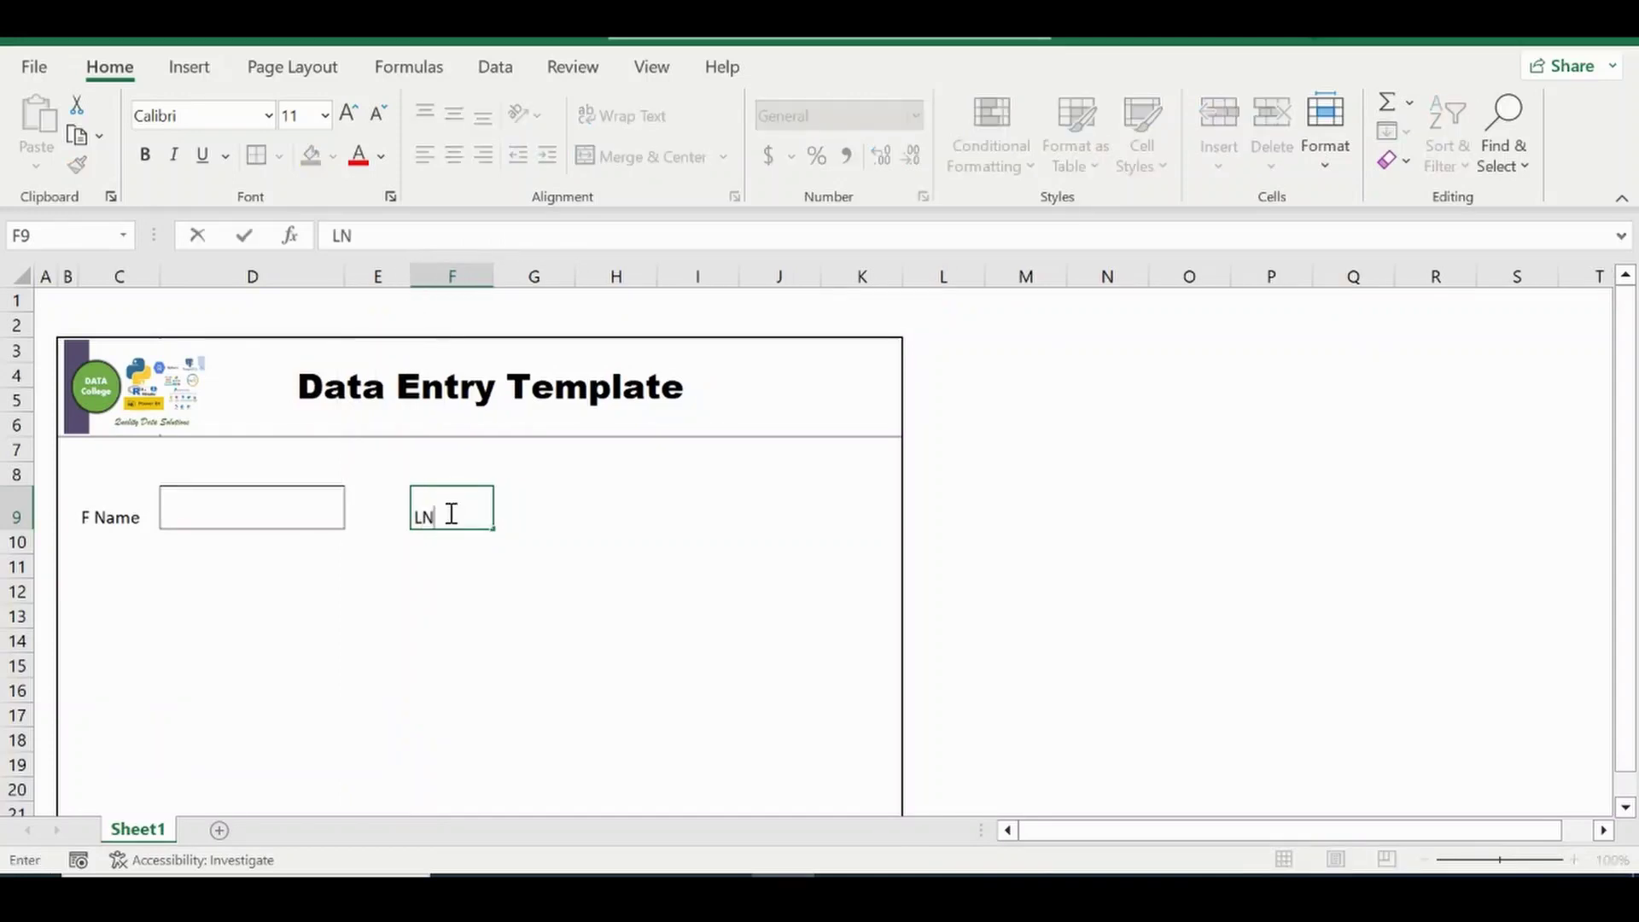
key("Return")
double_click(451, 514)
left_click(451, 514)
key("Return")
key("Up")
key("Right")
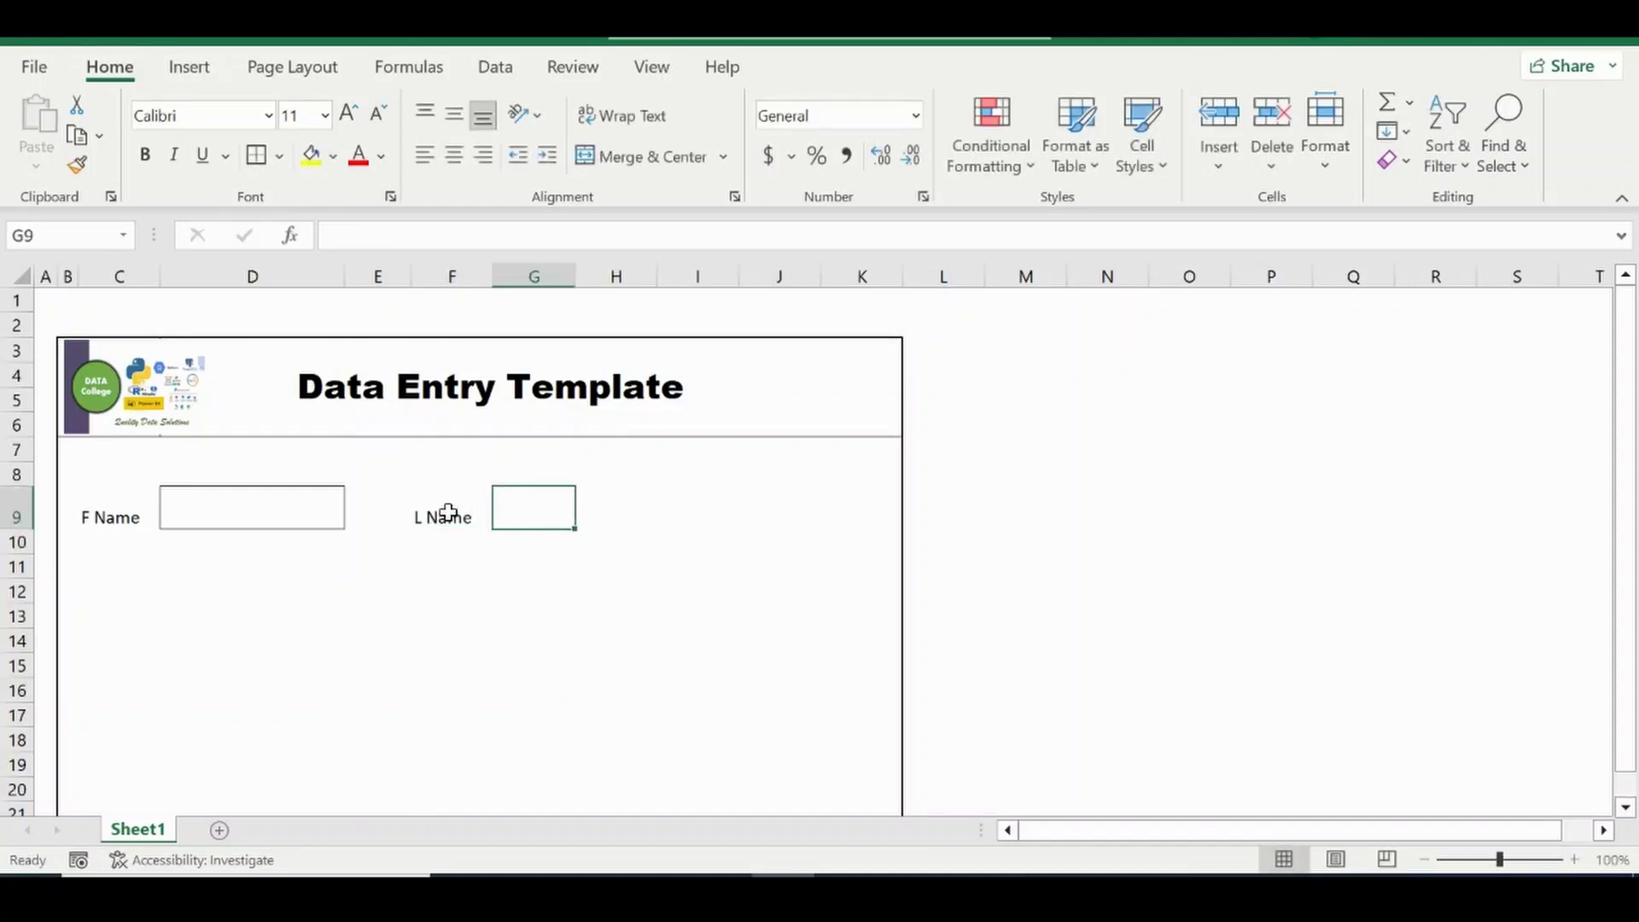
left_click_drag(576, 276, 755, 276)
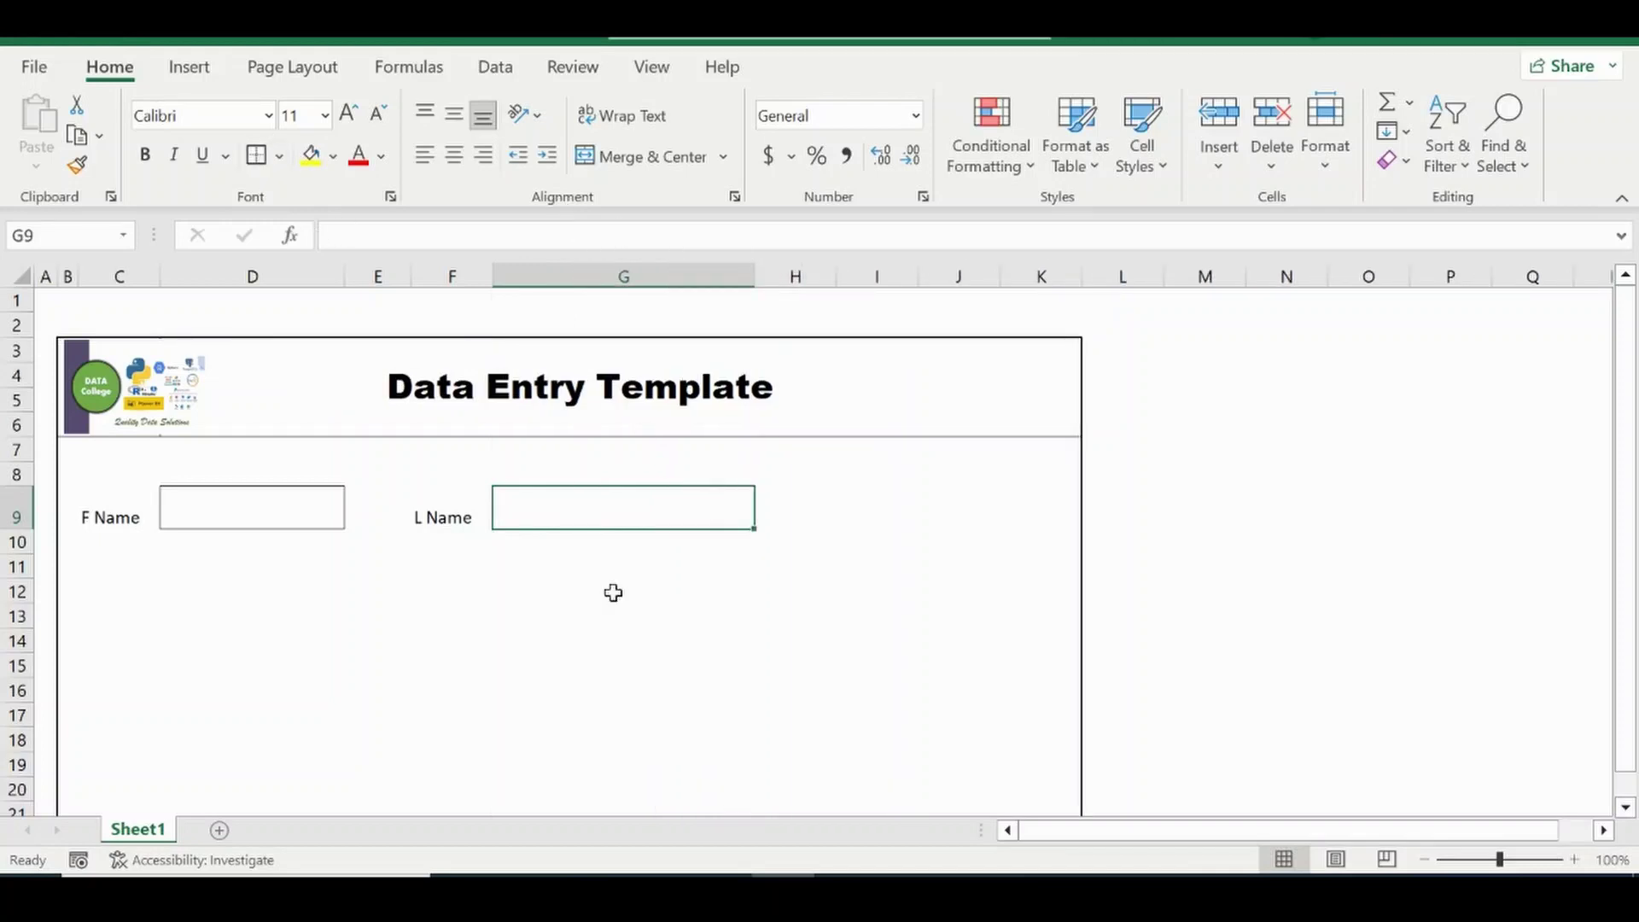
left_click(703, 715)
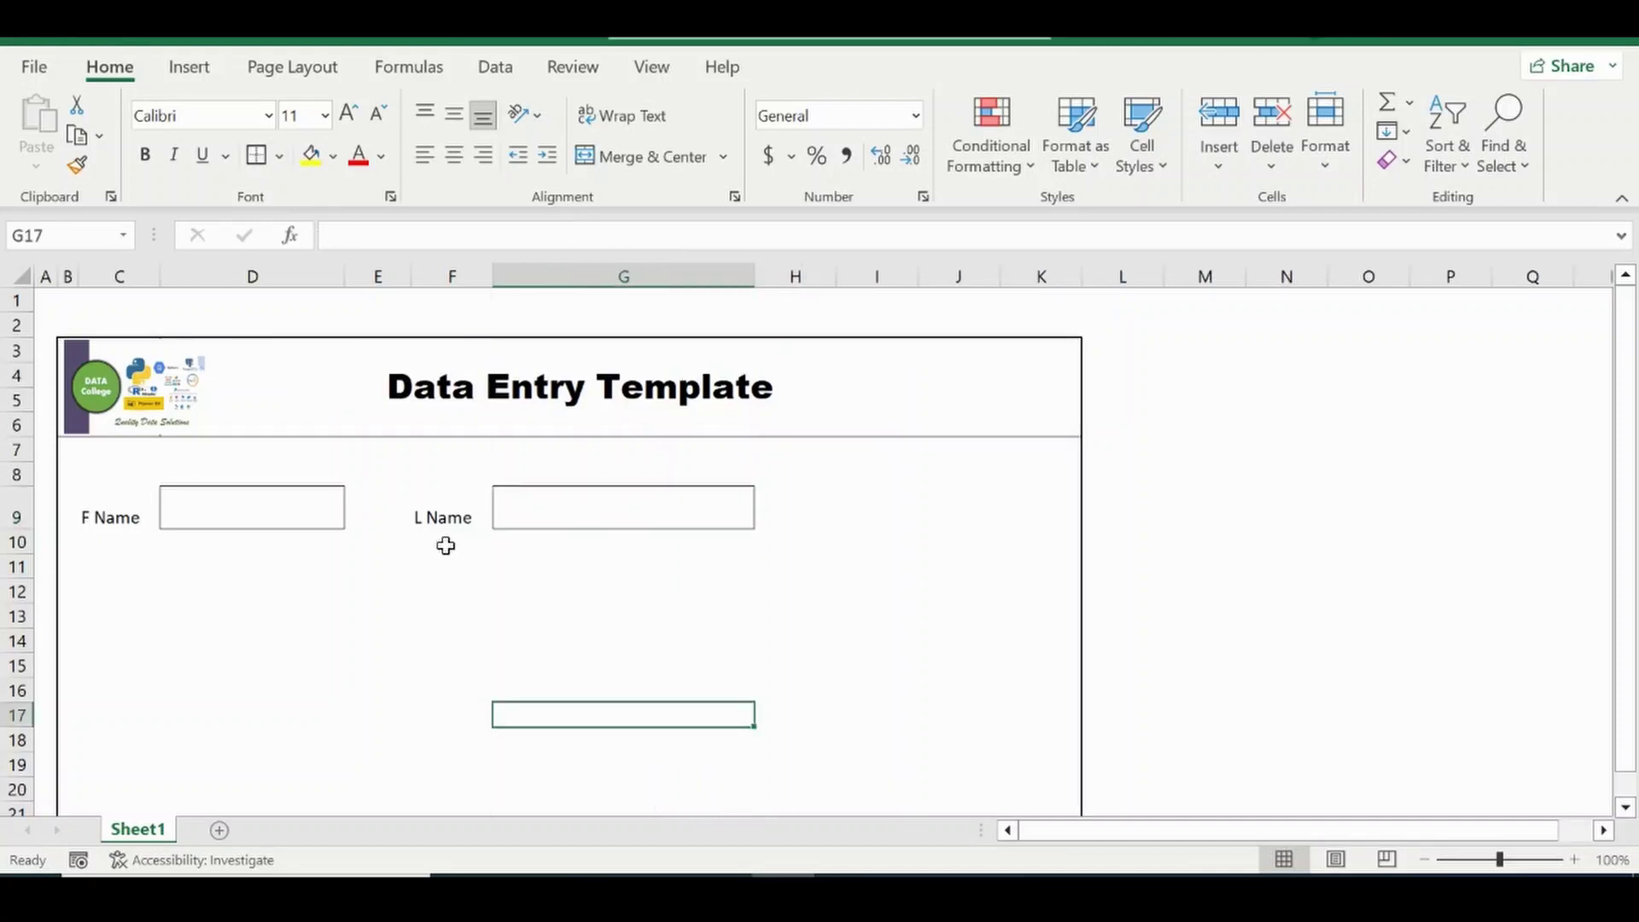
Add the Email label in C11 and the Phone label in F11.
left_click(104, 565)
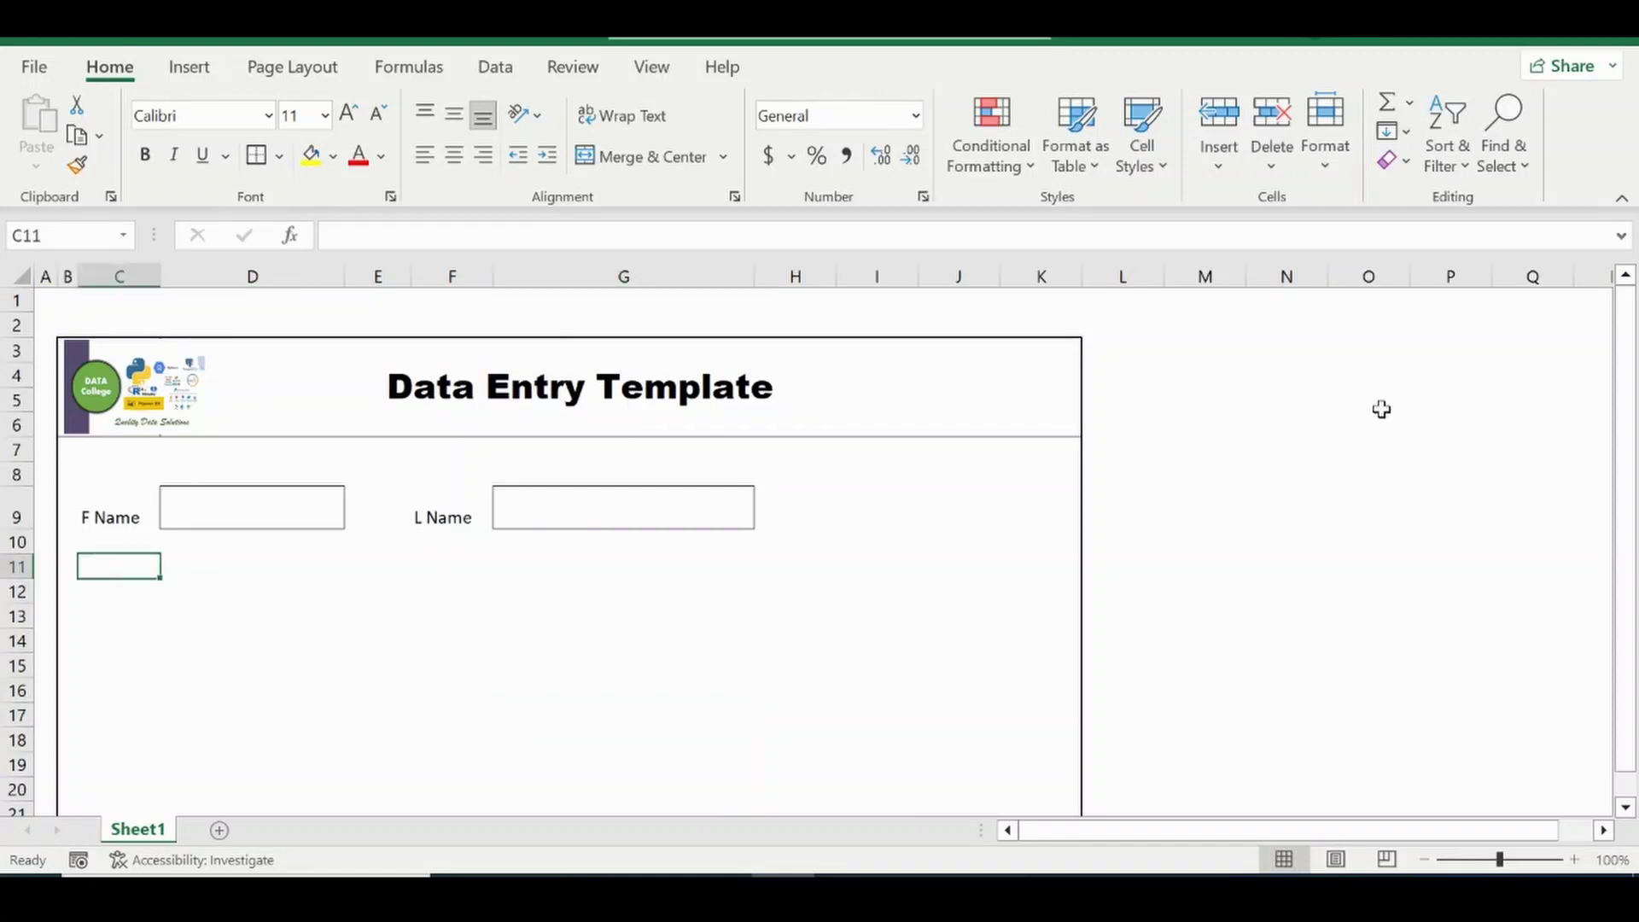
type("Ema")
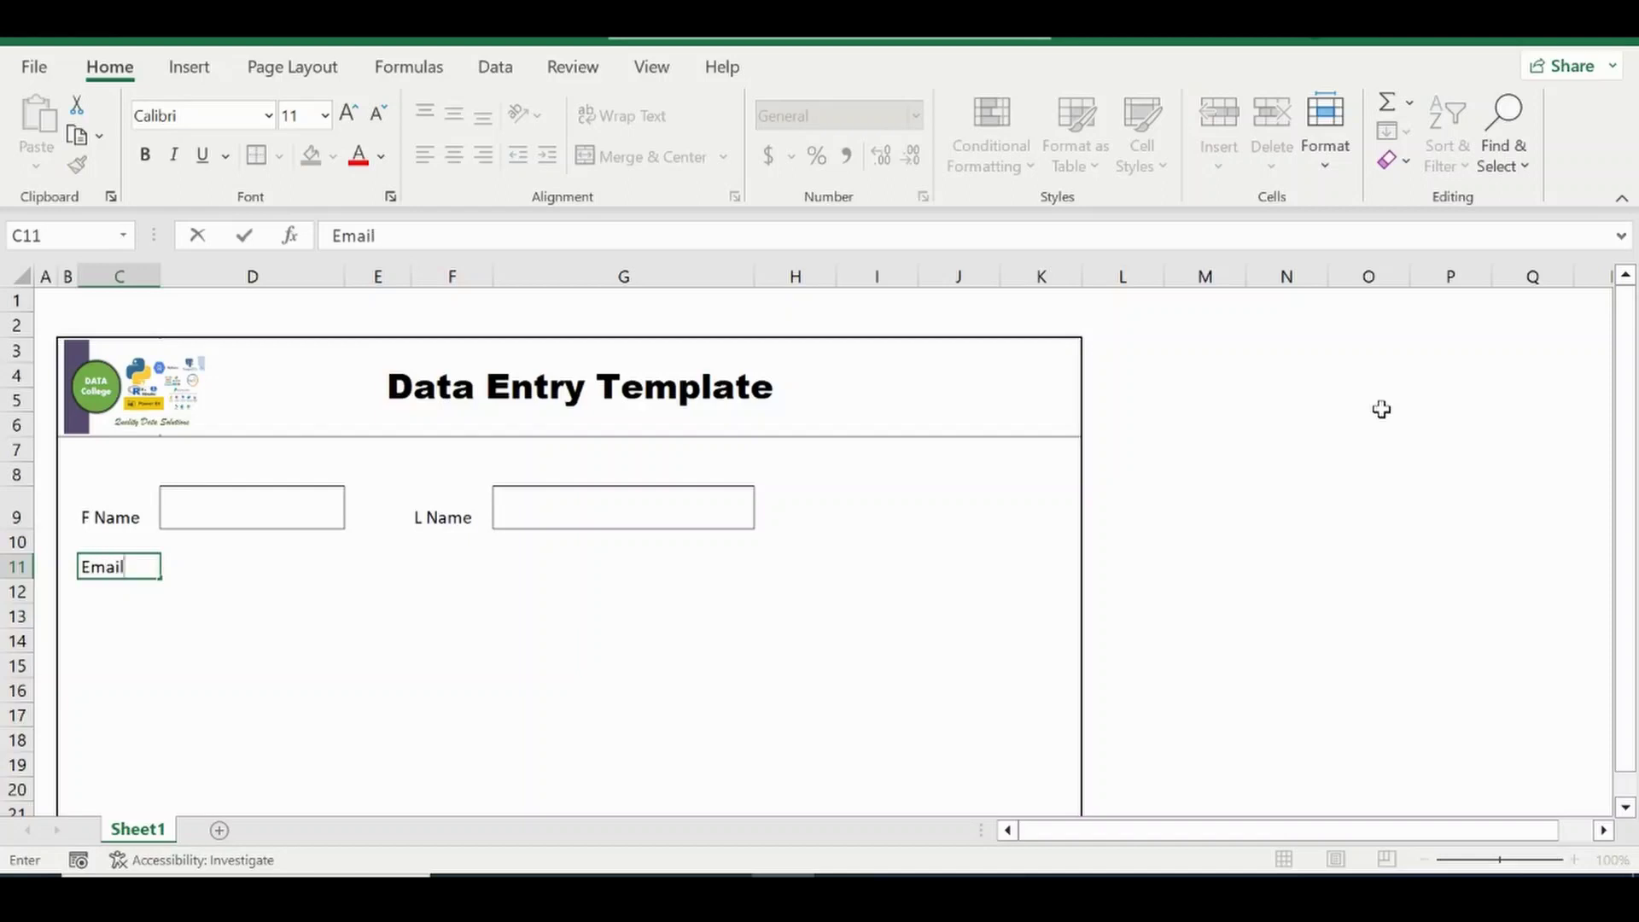
type("il")
key("Return")
key("Up")
key("Right")
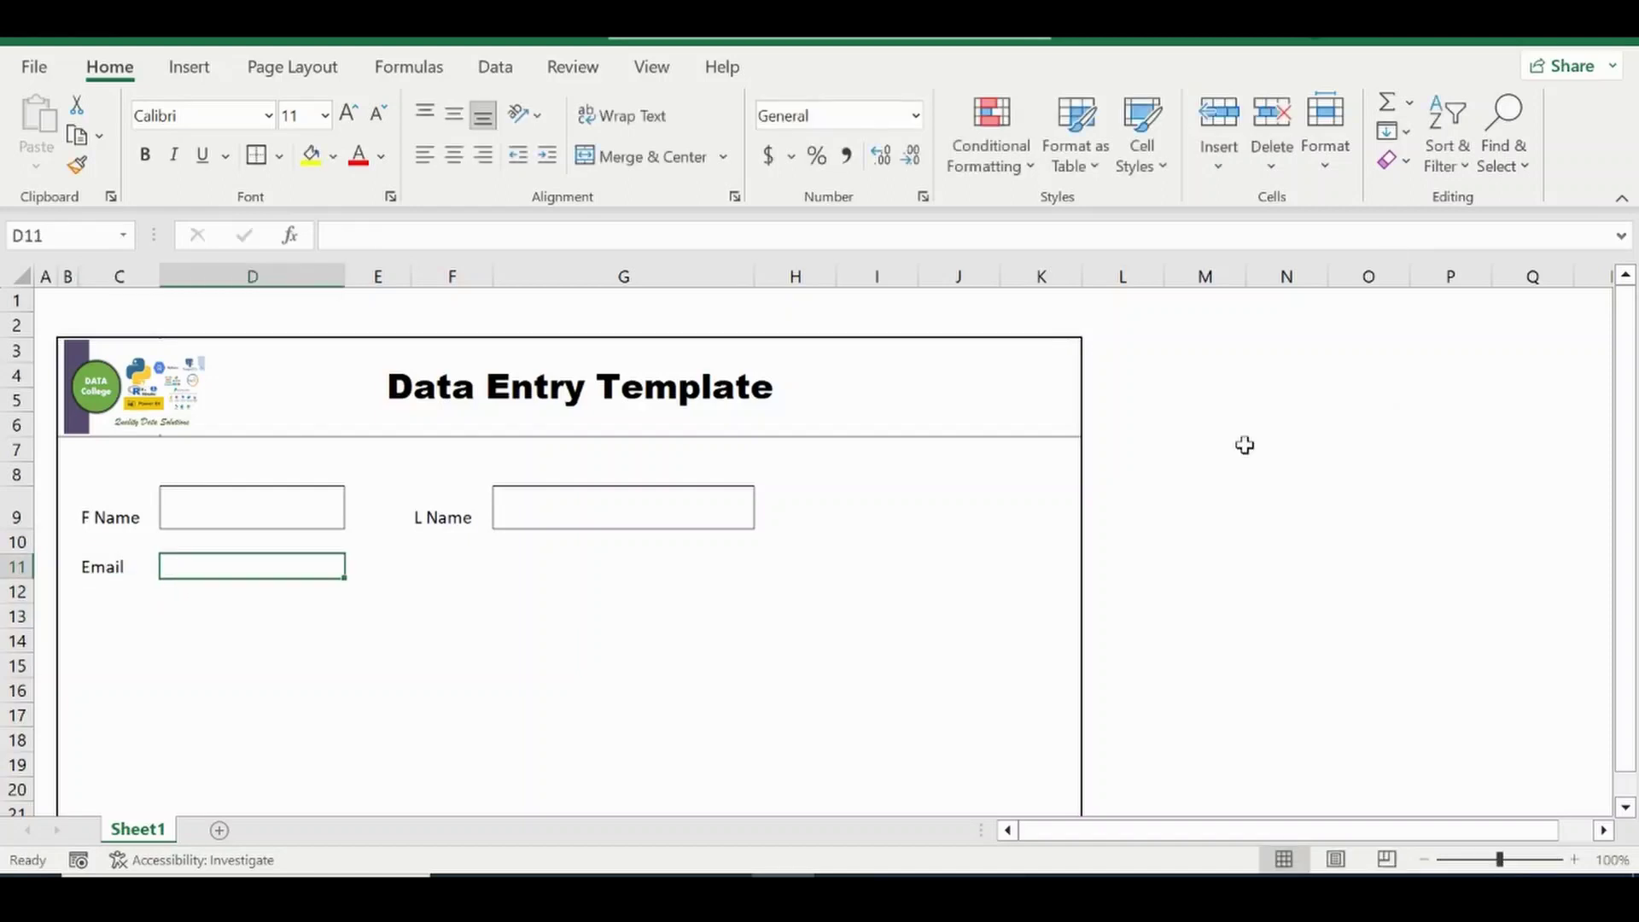
left_click(465, 566)
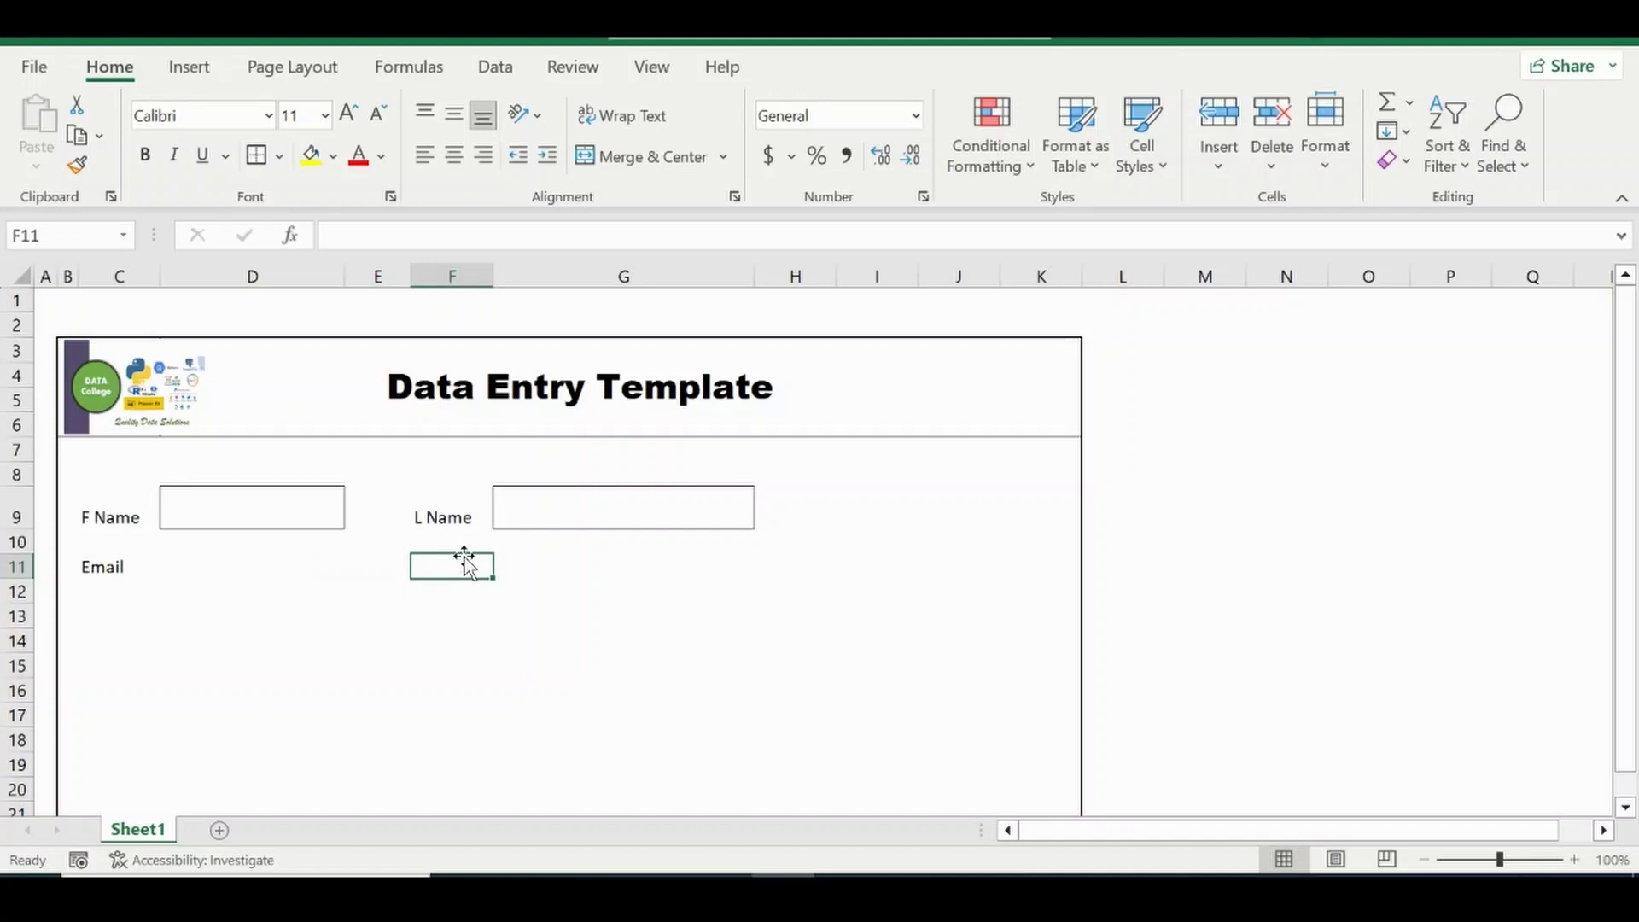
type("Phone")
key("Return")
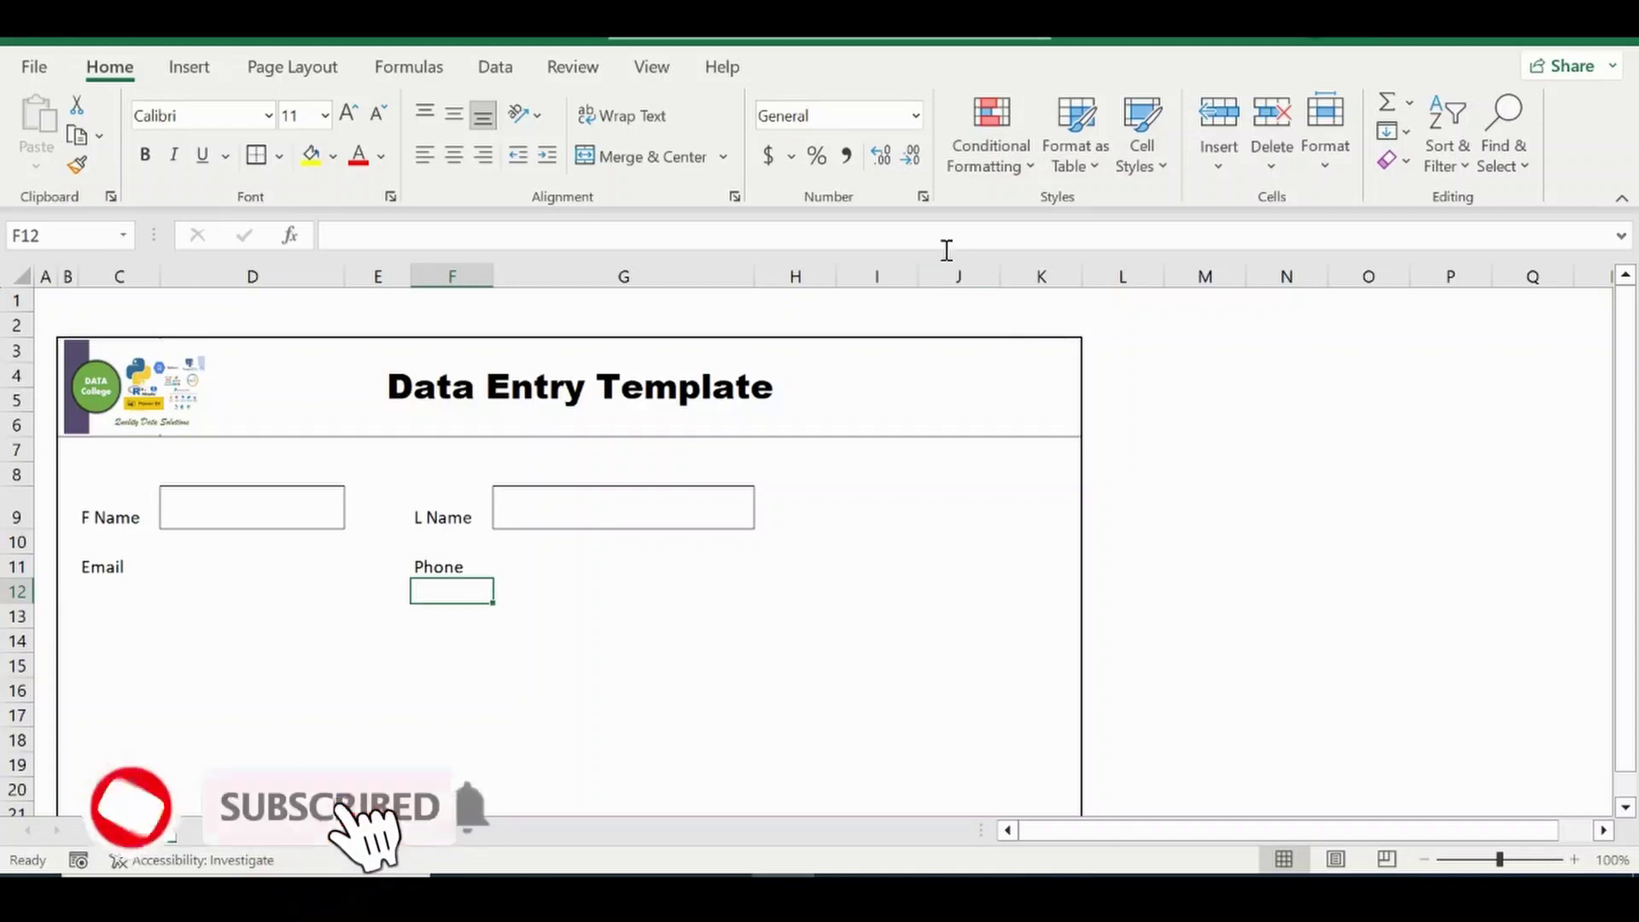
Delete the extra columns I and J.
left_click_drag(890, 268, 993, 275)
right_click(964, 275)
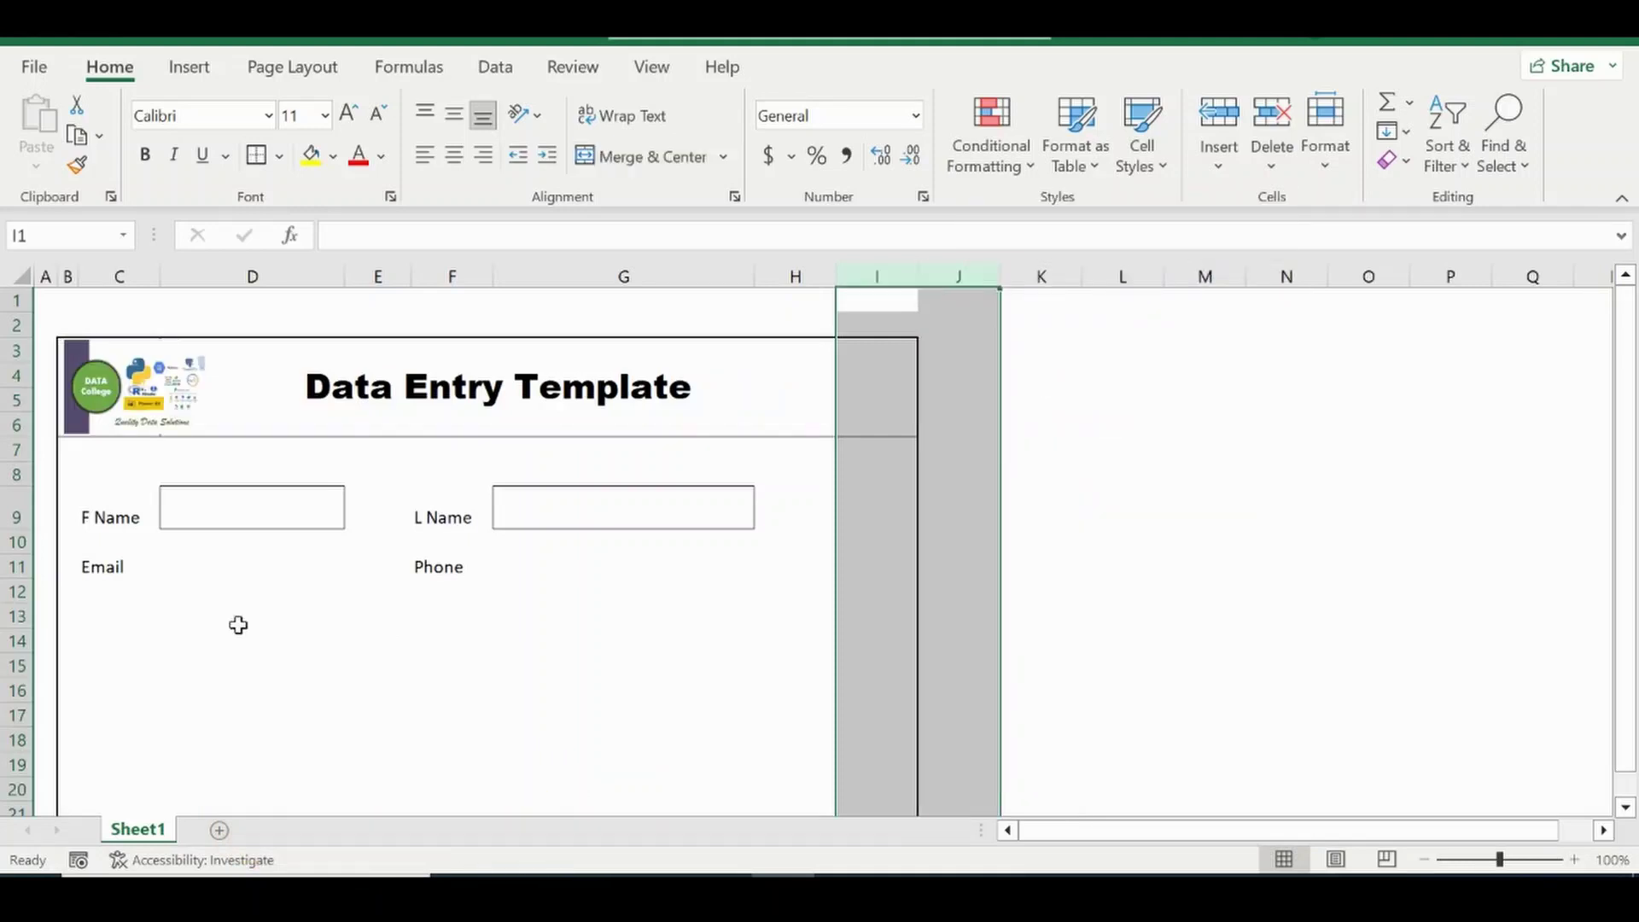
left_click(173, 609)
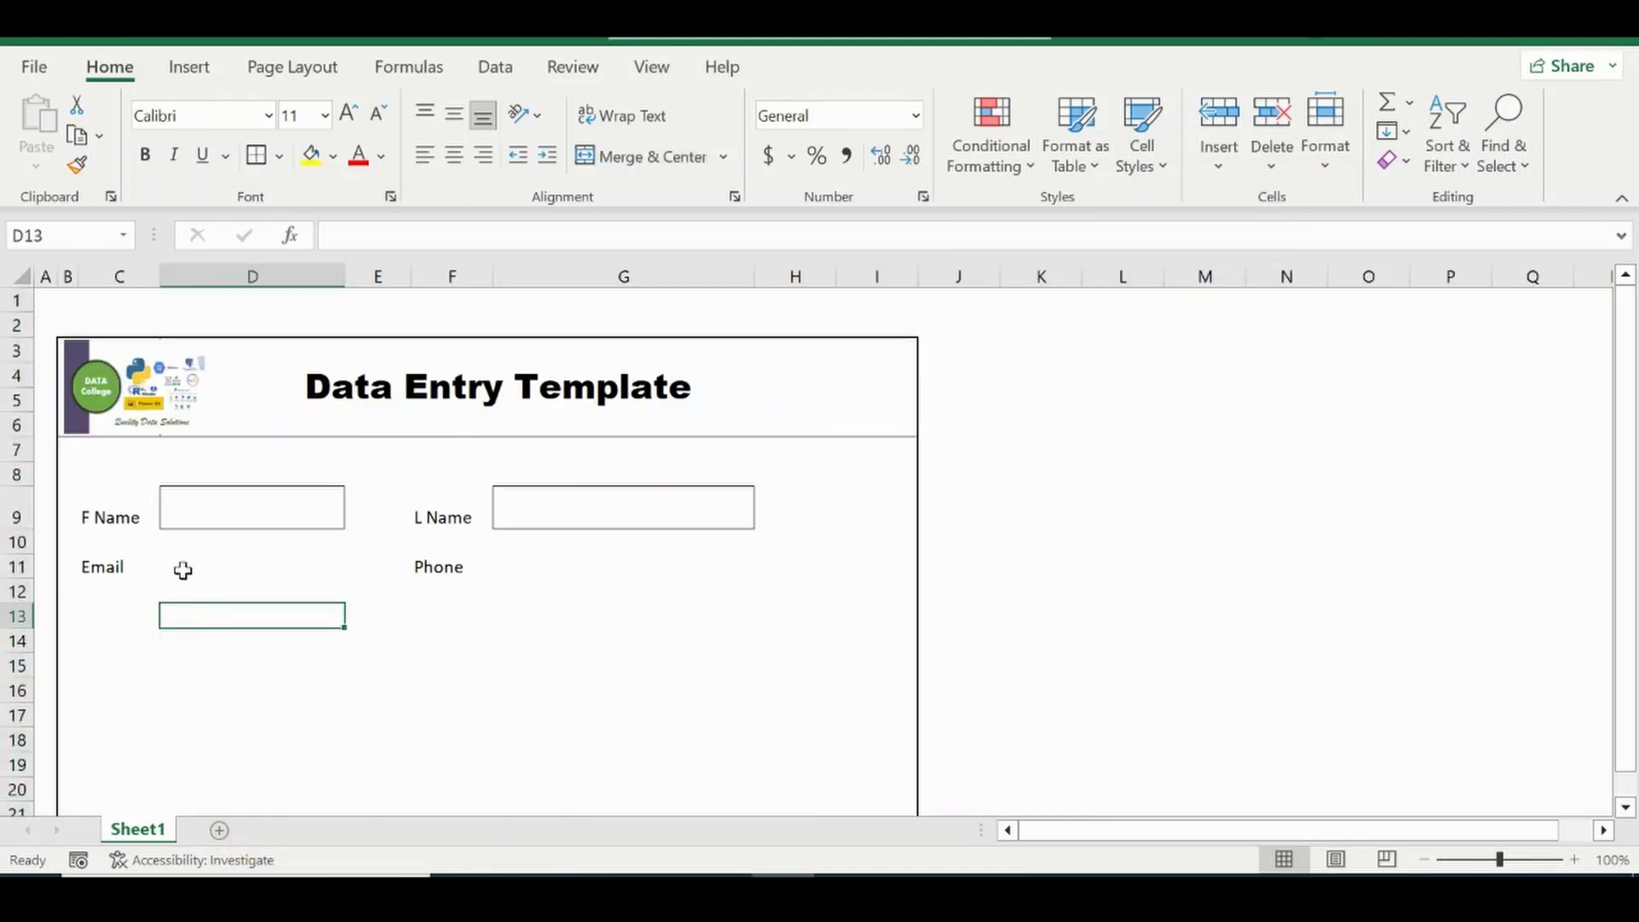
Border the D11 and G11 entry boxes and make row 11 taller.
left_click(181, 568)
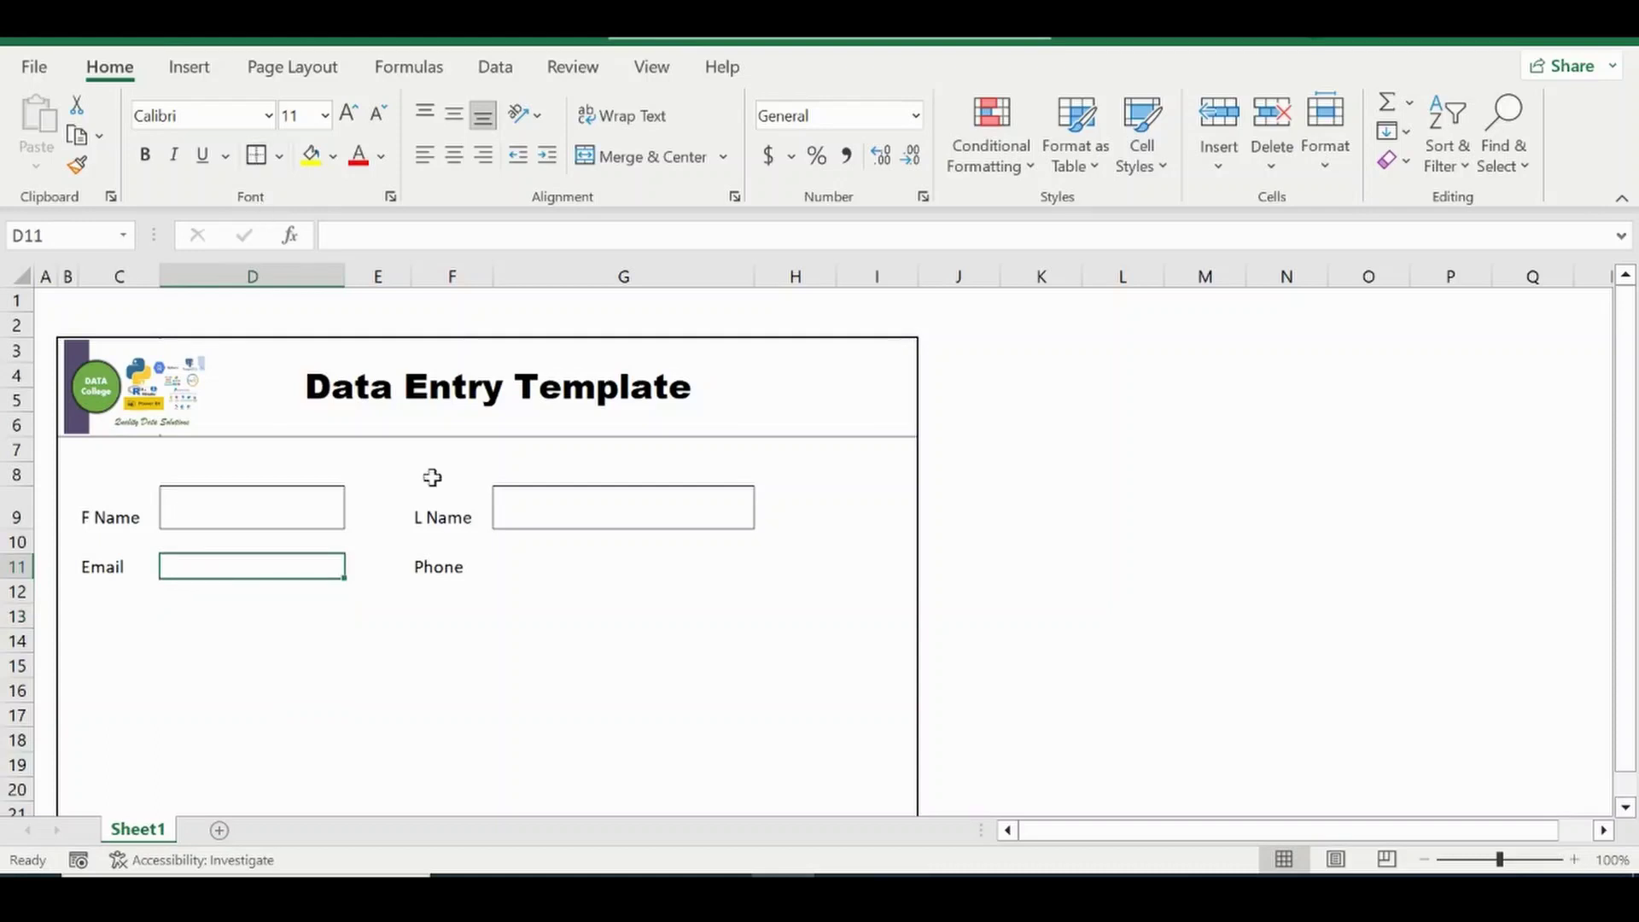
left_click(523, 570)
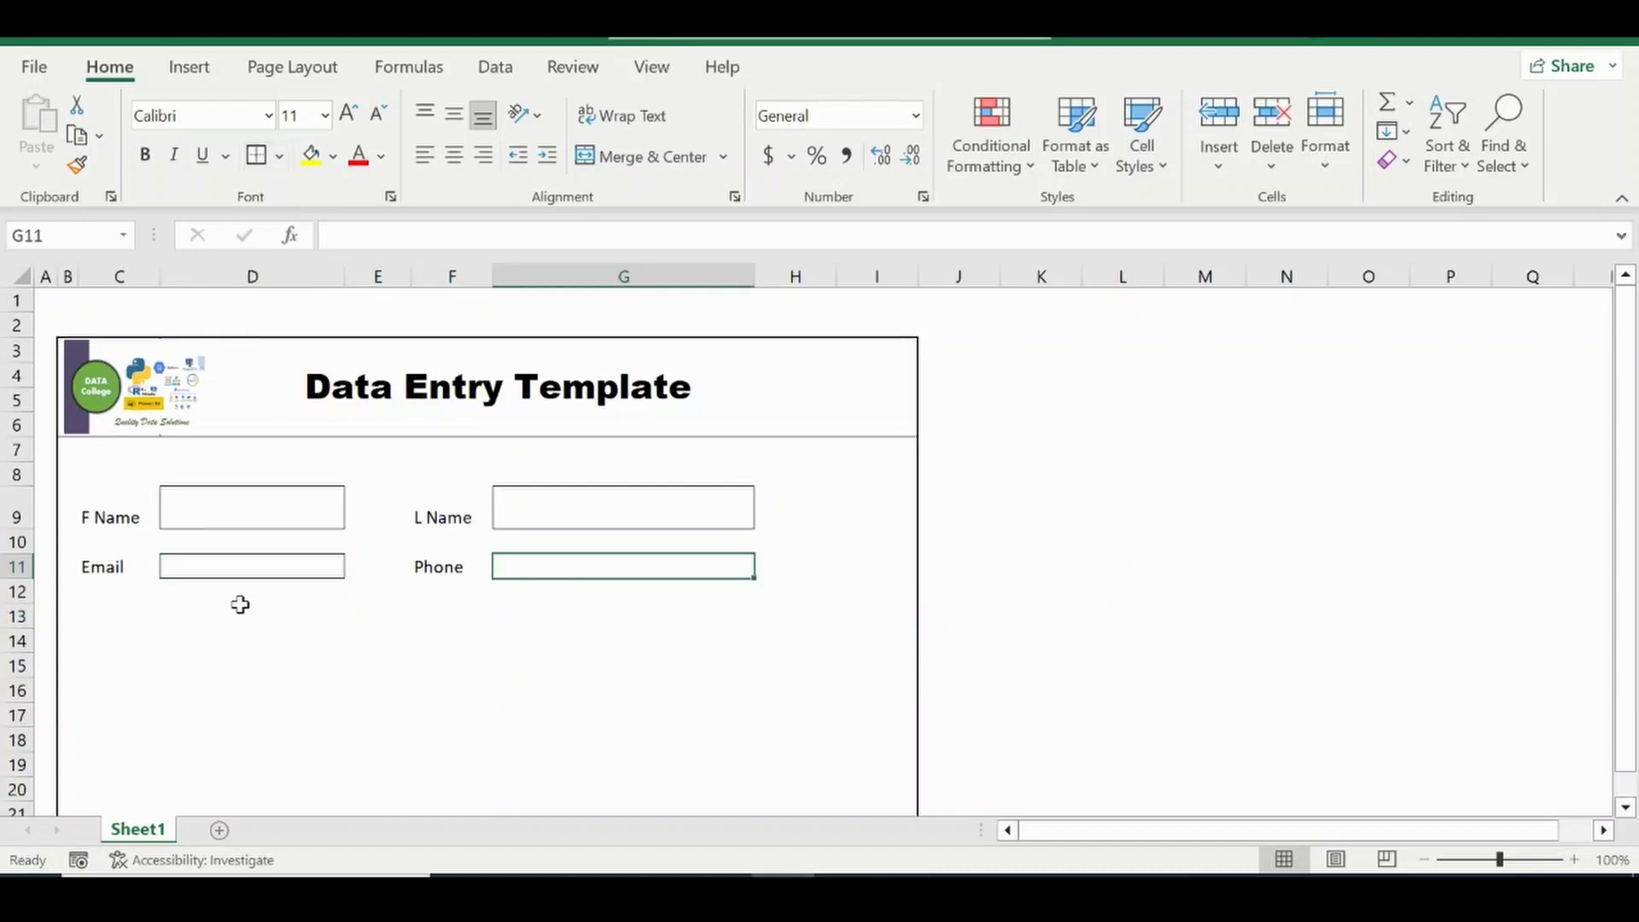
left_click_drag(26, 580, 26, 592)
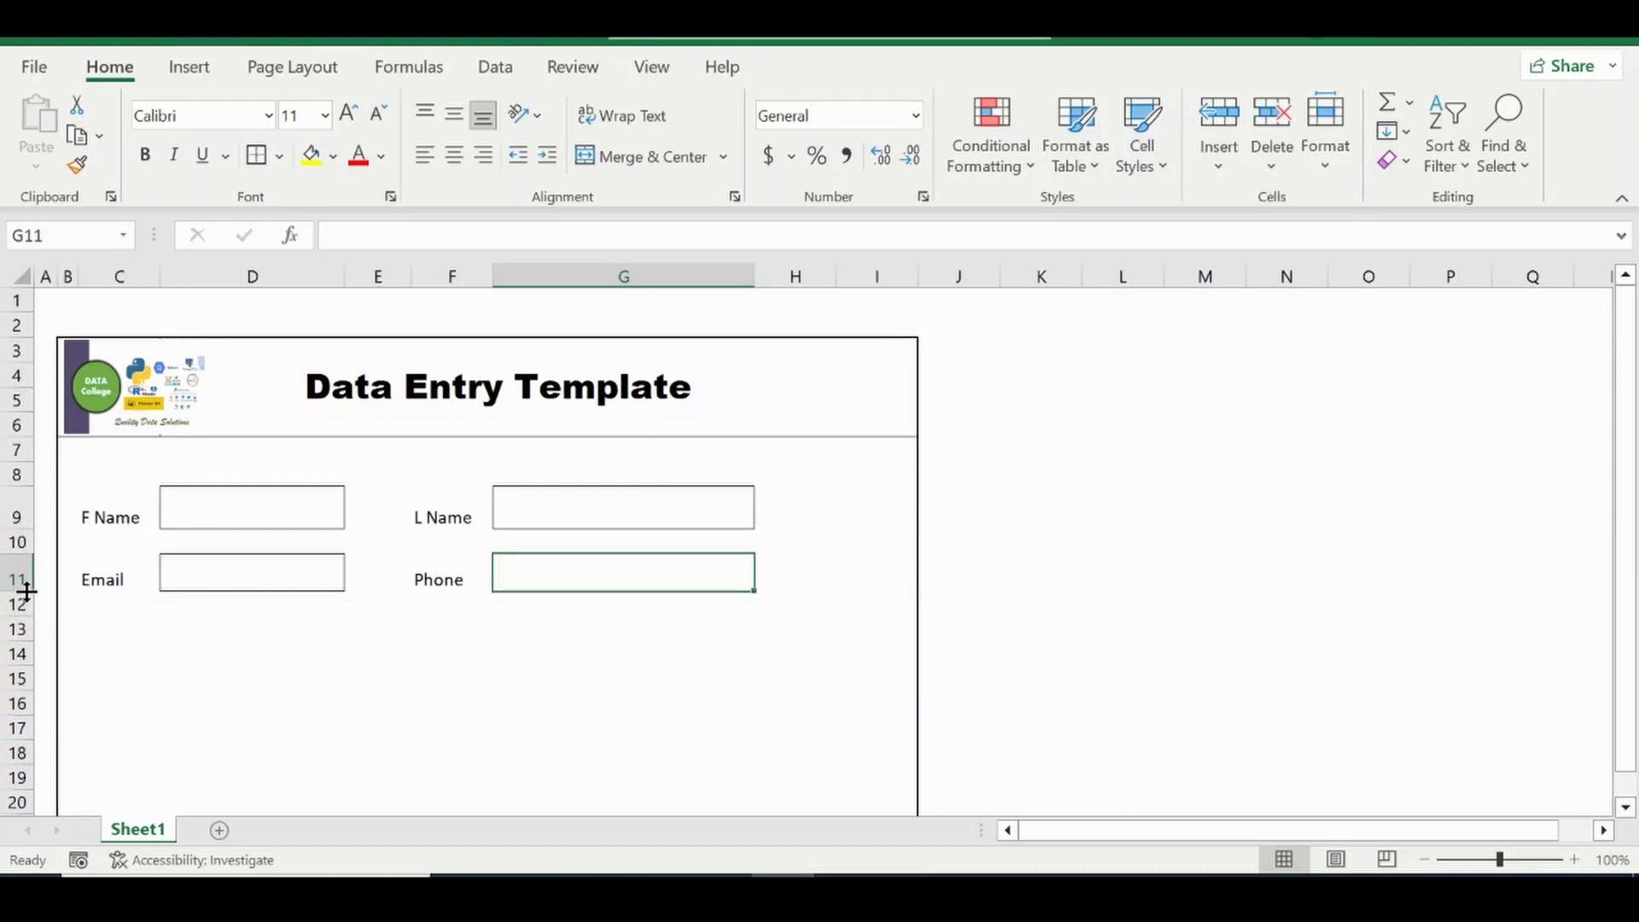
left_click(109, 649)
left_click(107, 626)
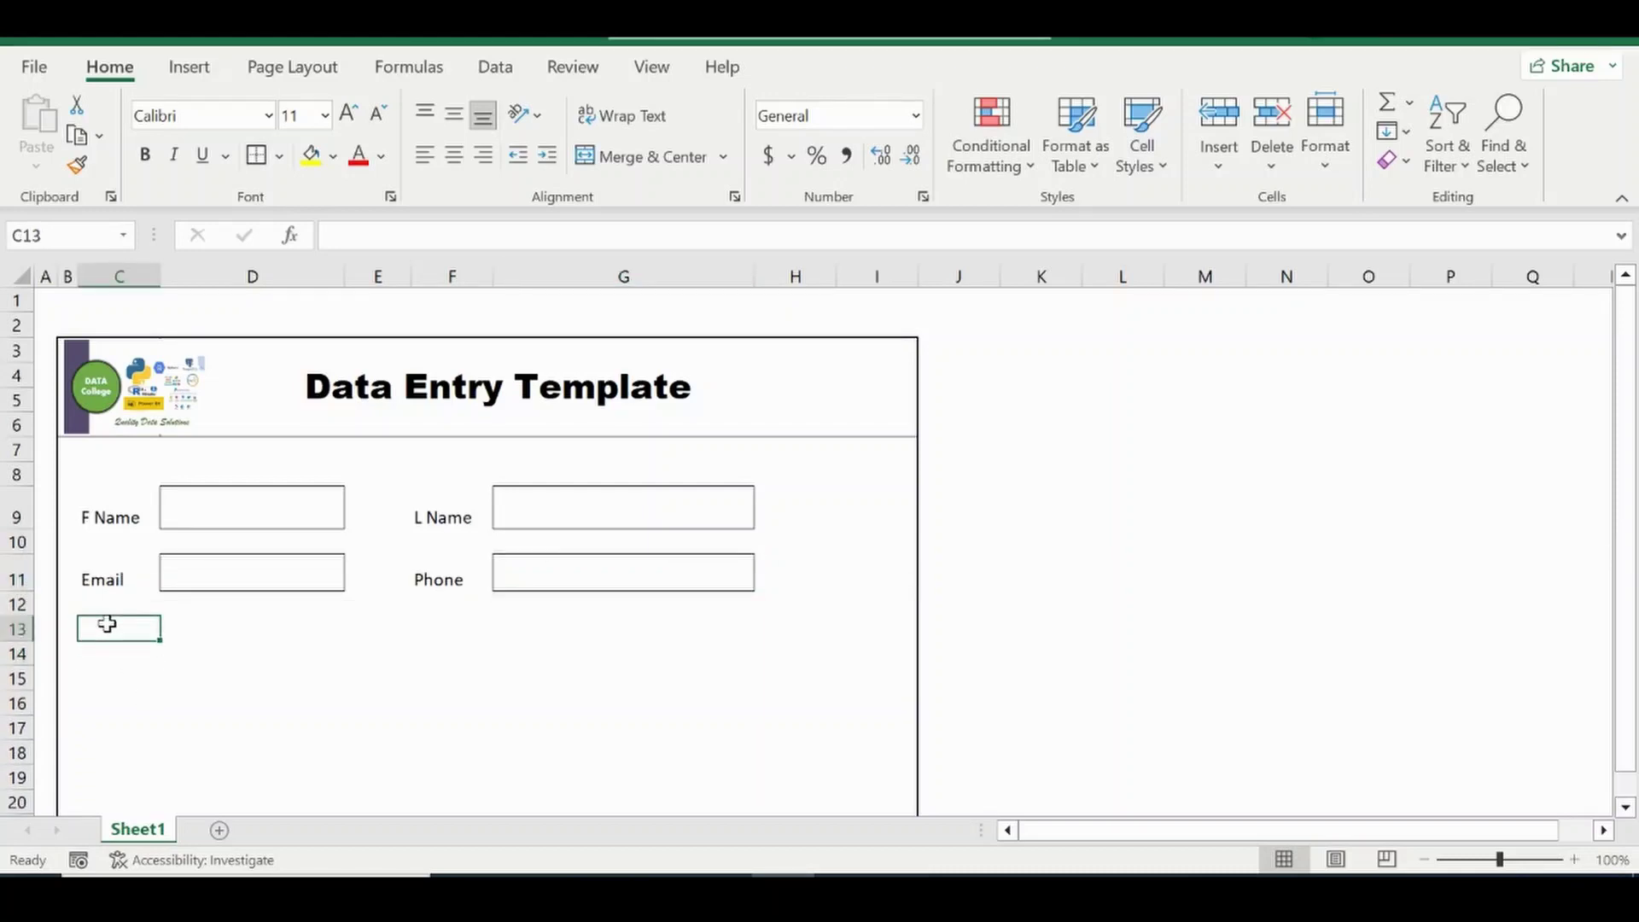
Add the Gender label in C13 and the Age label in F13.
type("Gender")
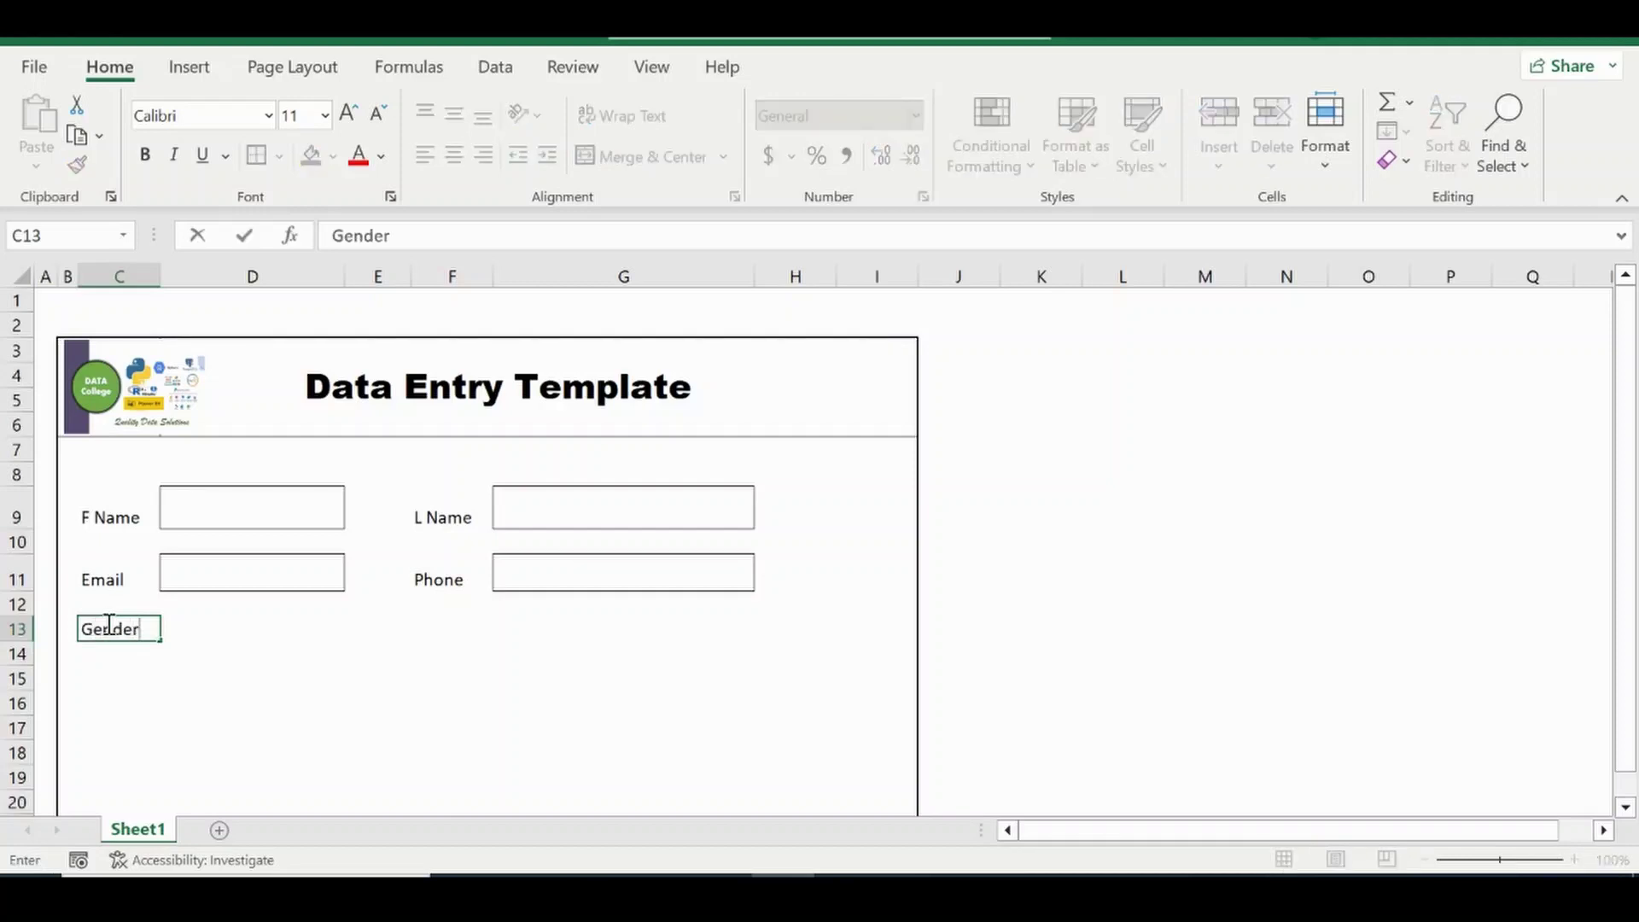
key("Return")
key("Up")
key("Right")
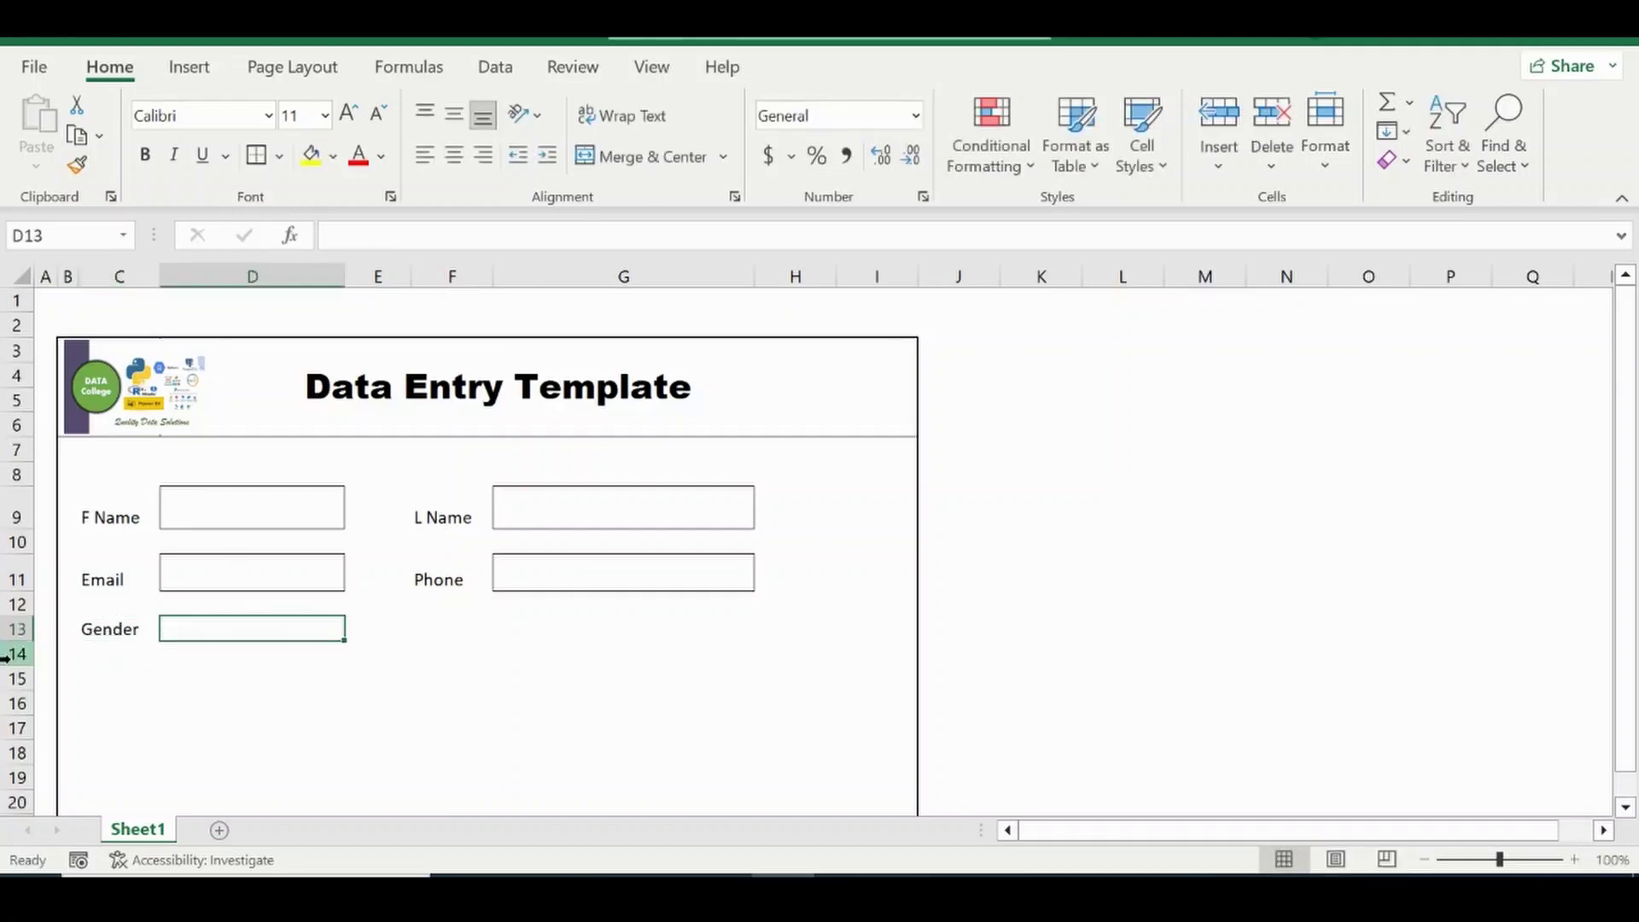
left_click(449, 626)
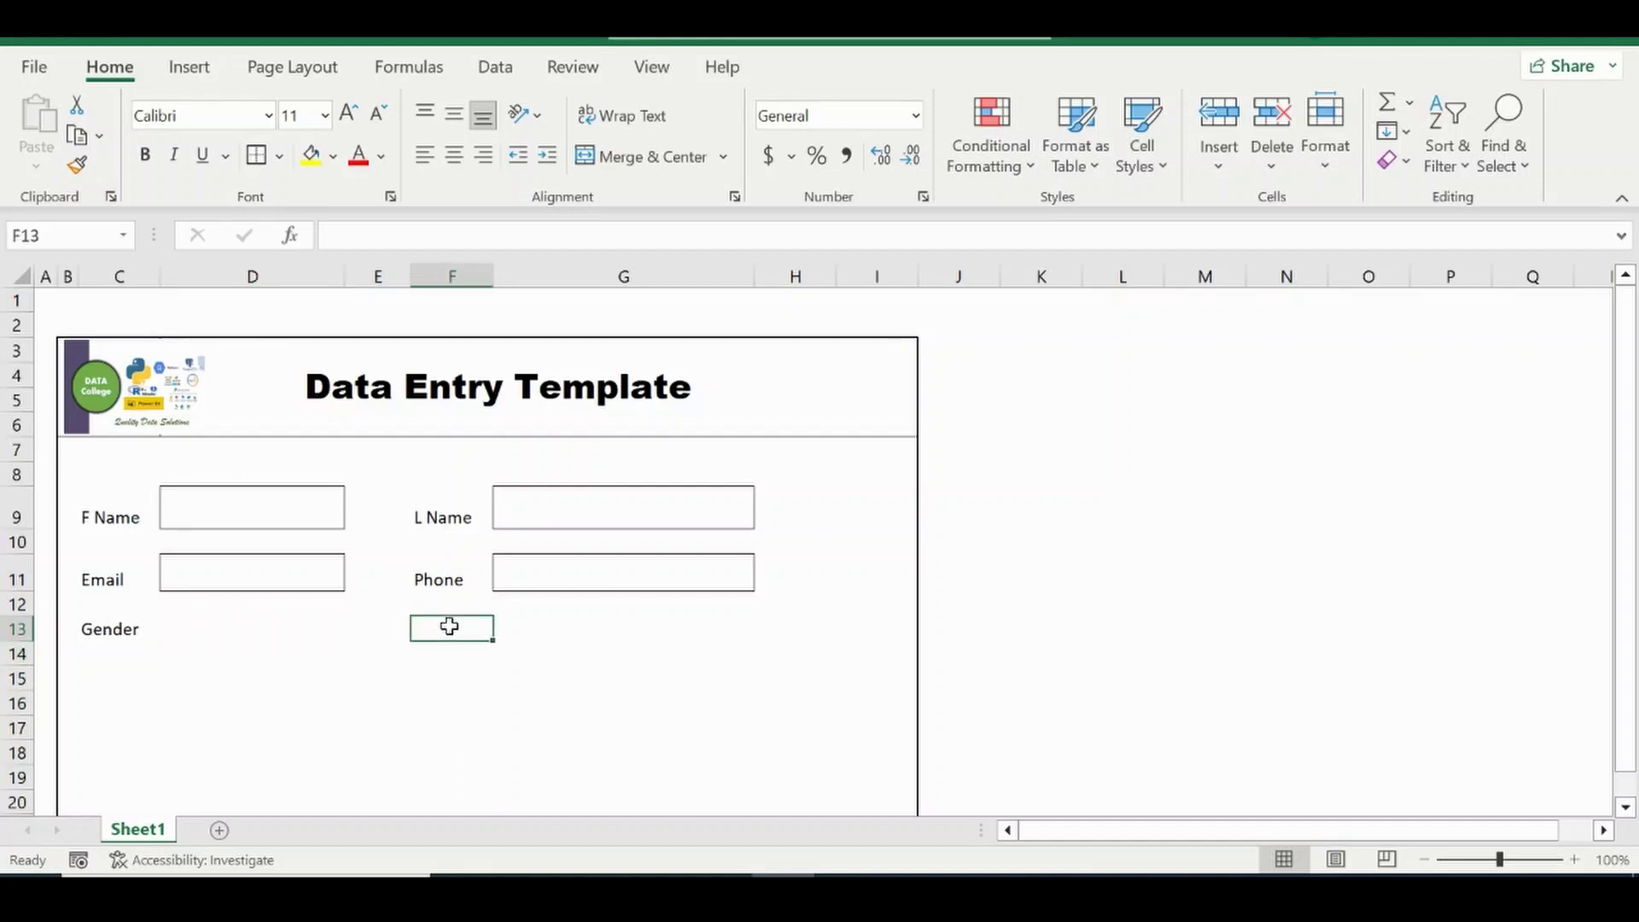
type("Age")
key("Return")
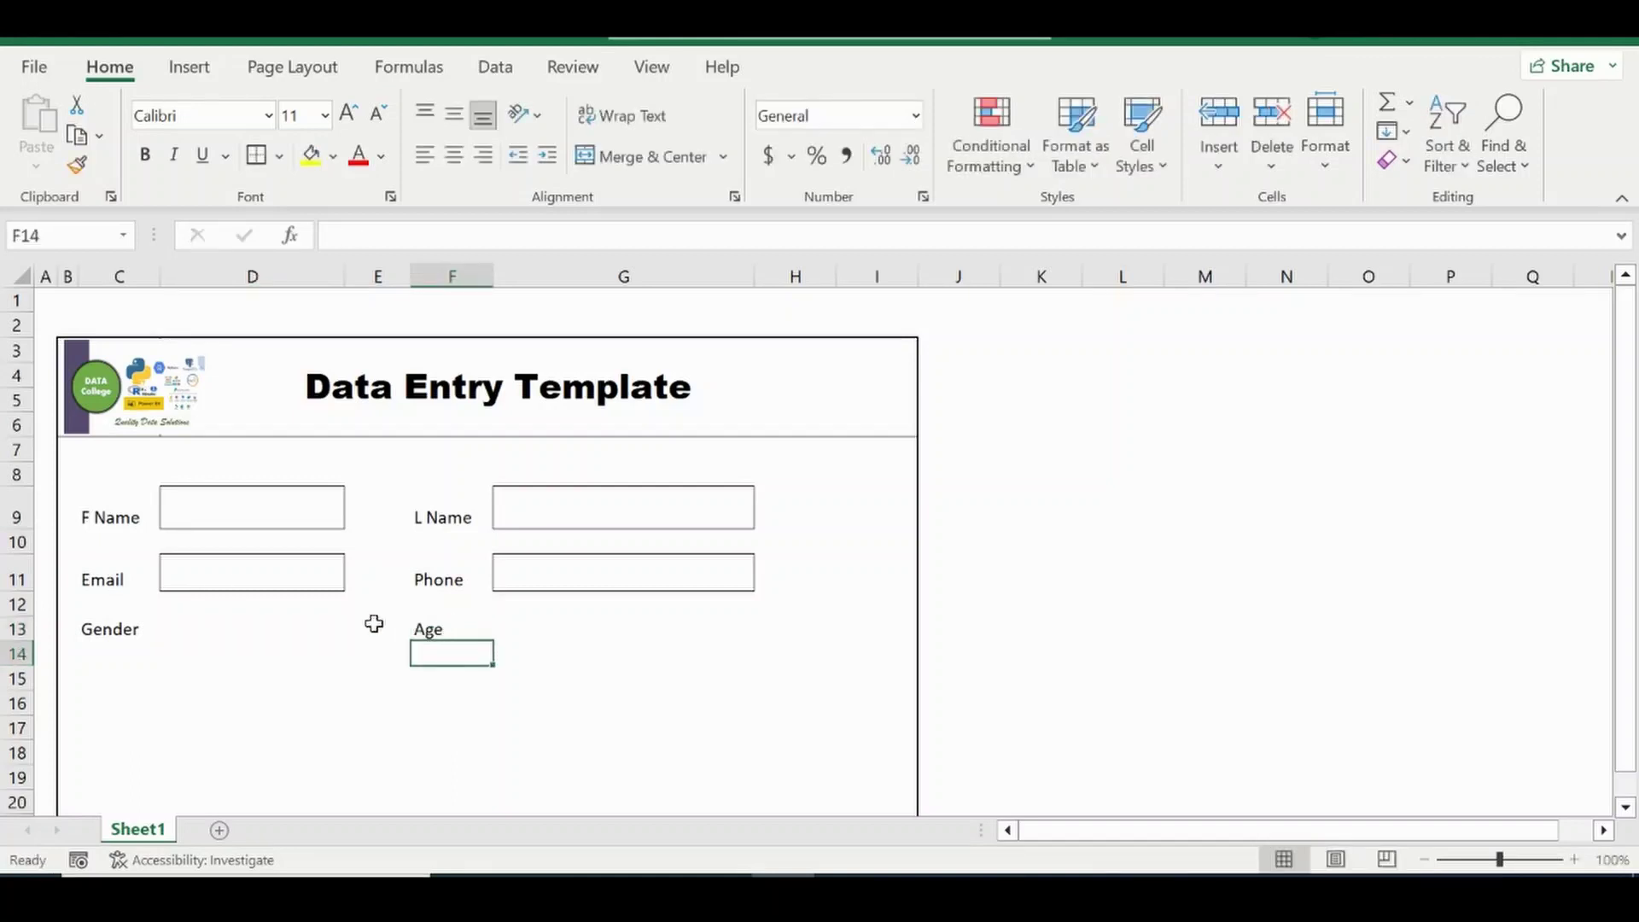
Add the Read label in C15 and the Write label in F15.
left_click(108, 667)
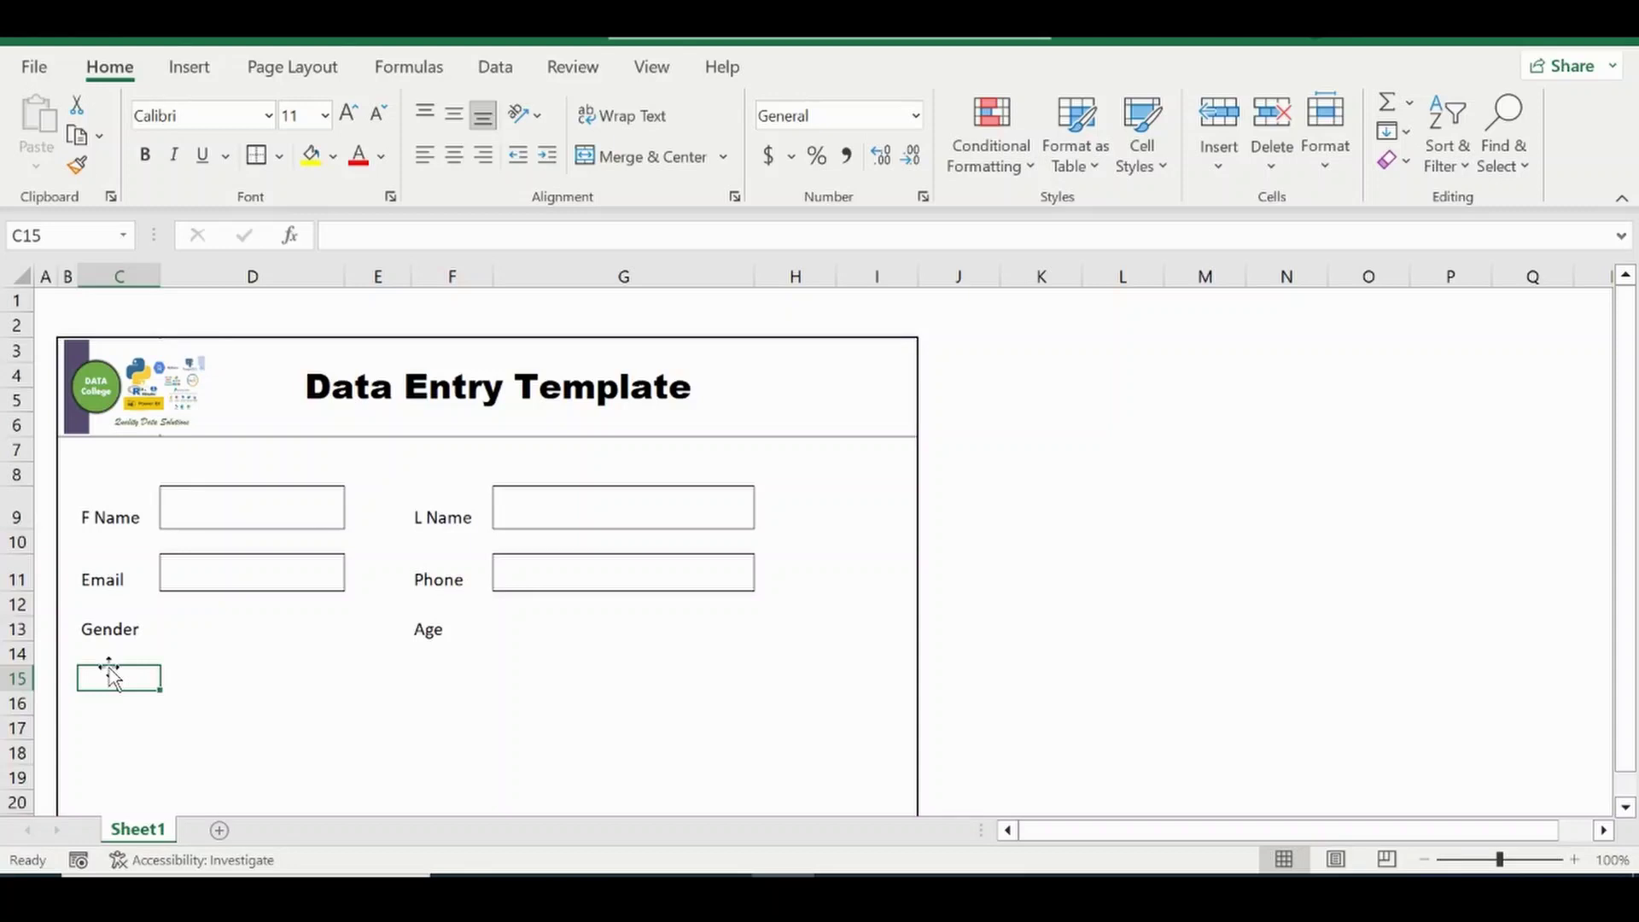
type("Rea")
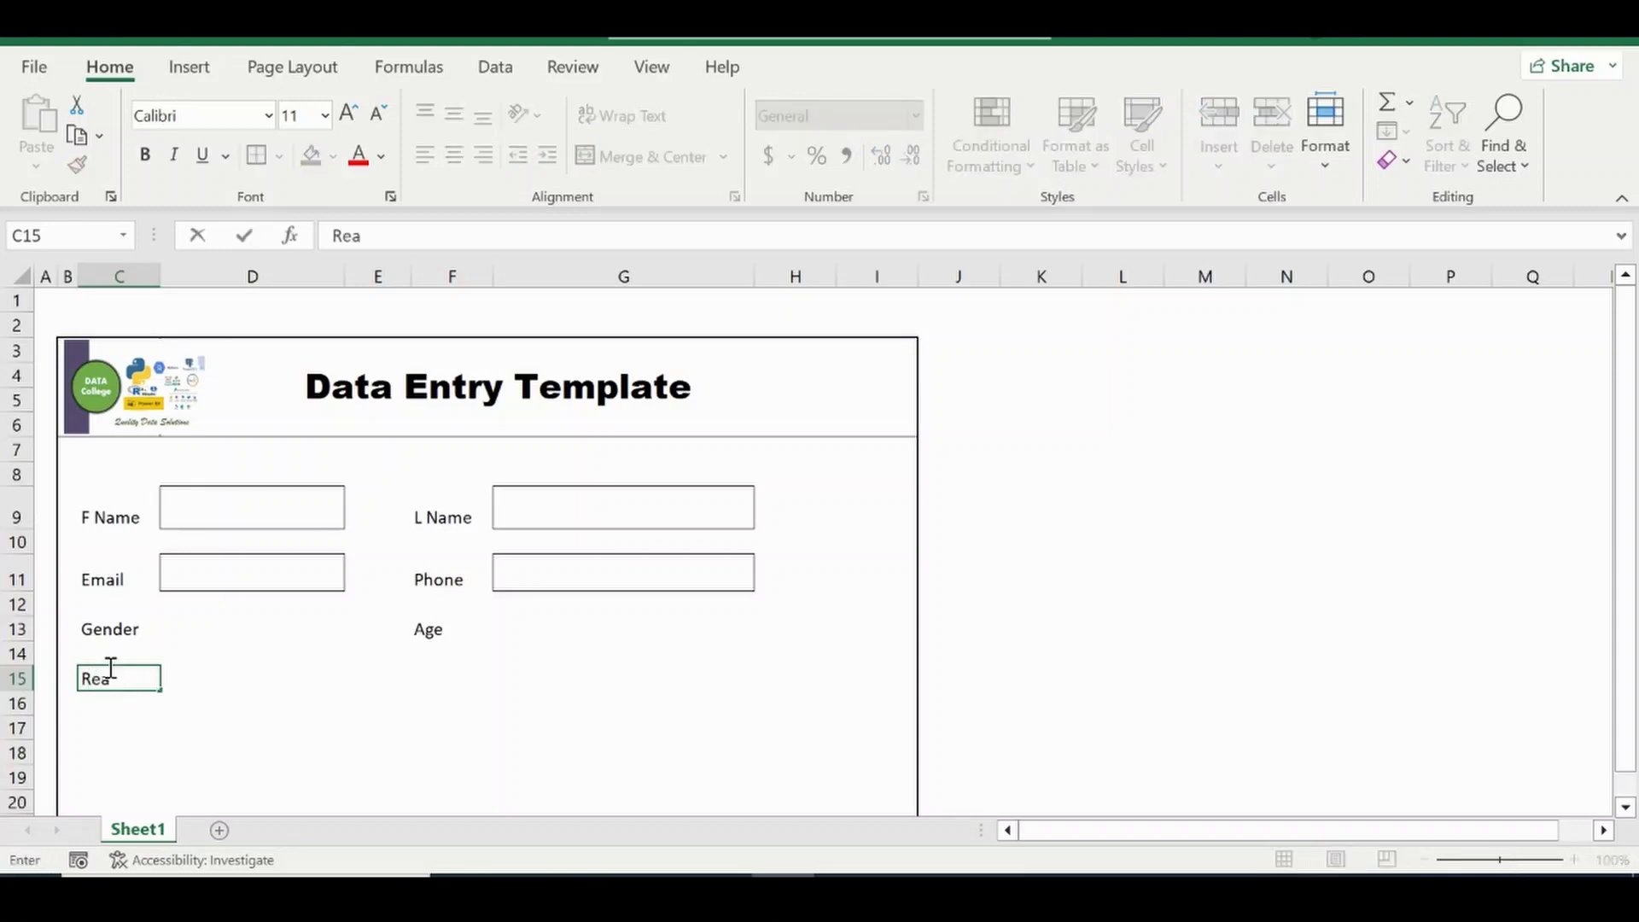
key("Tab")
key("Tab")
key("Tab")
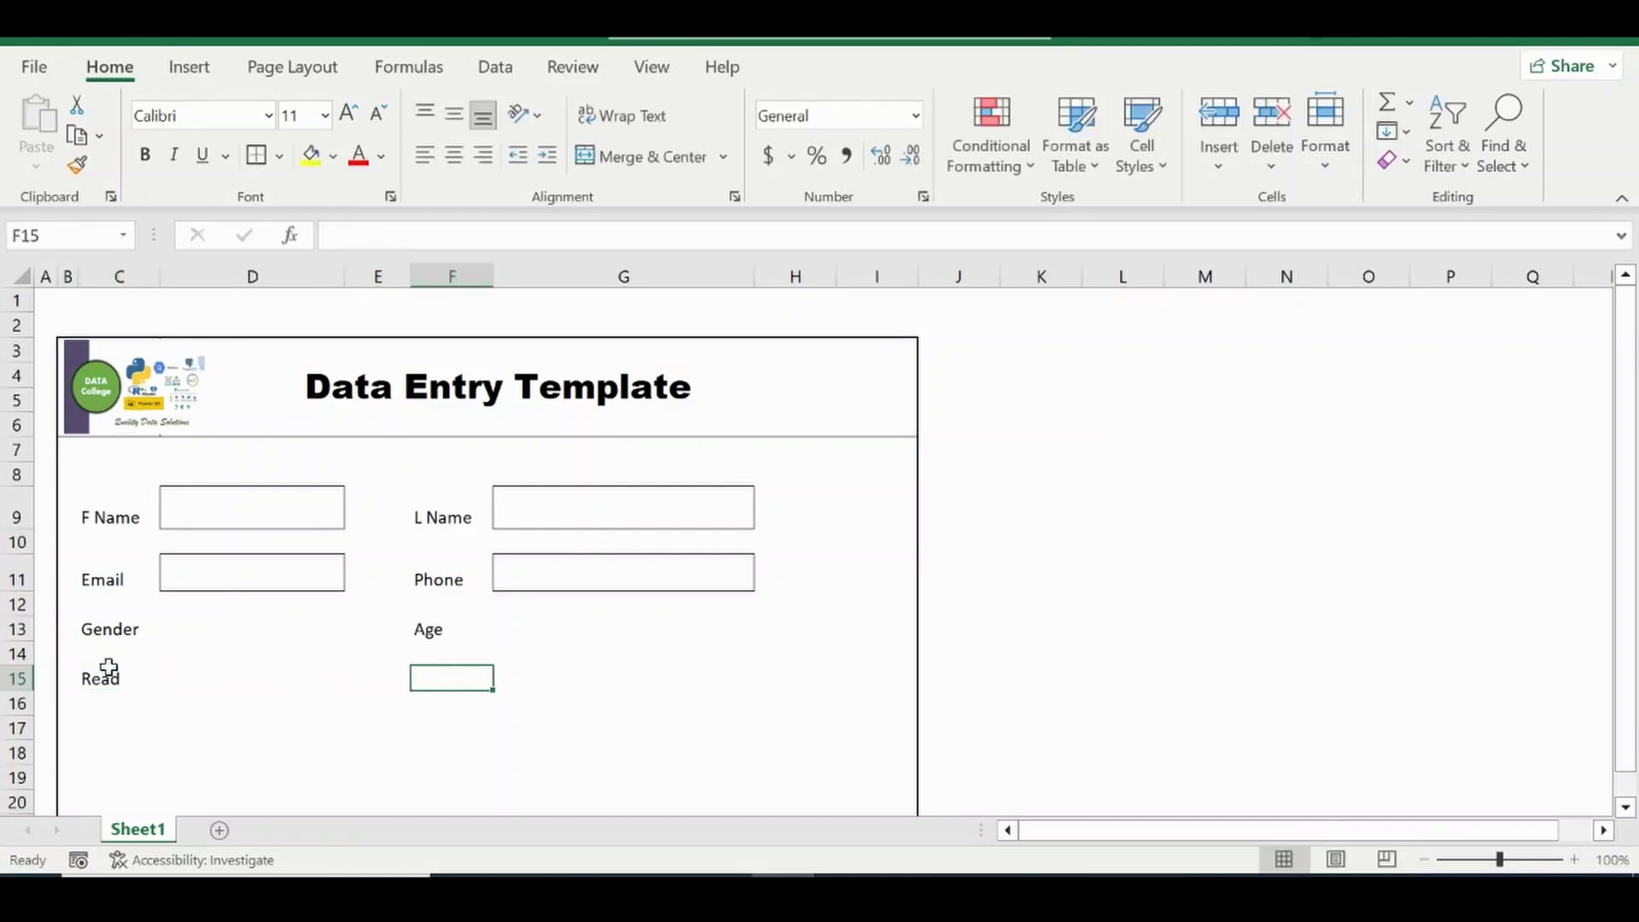
type("R")
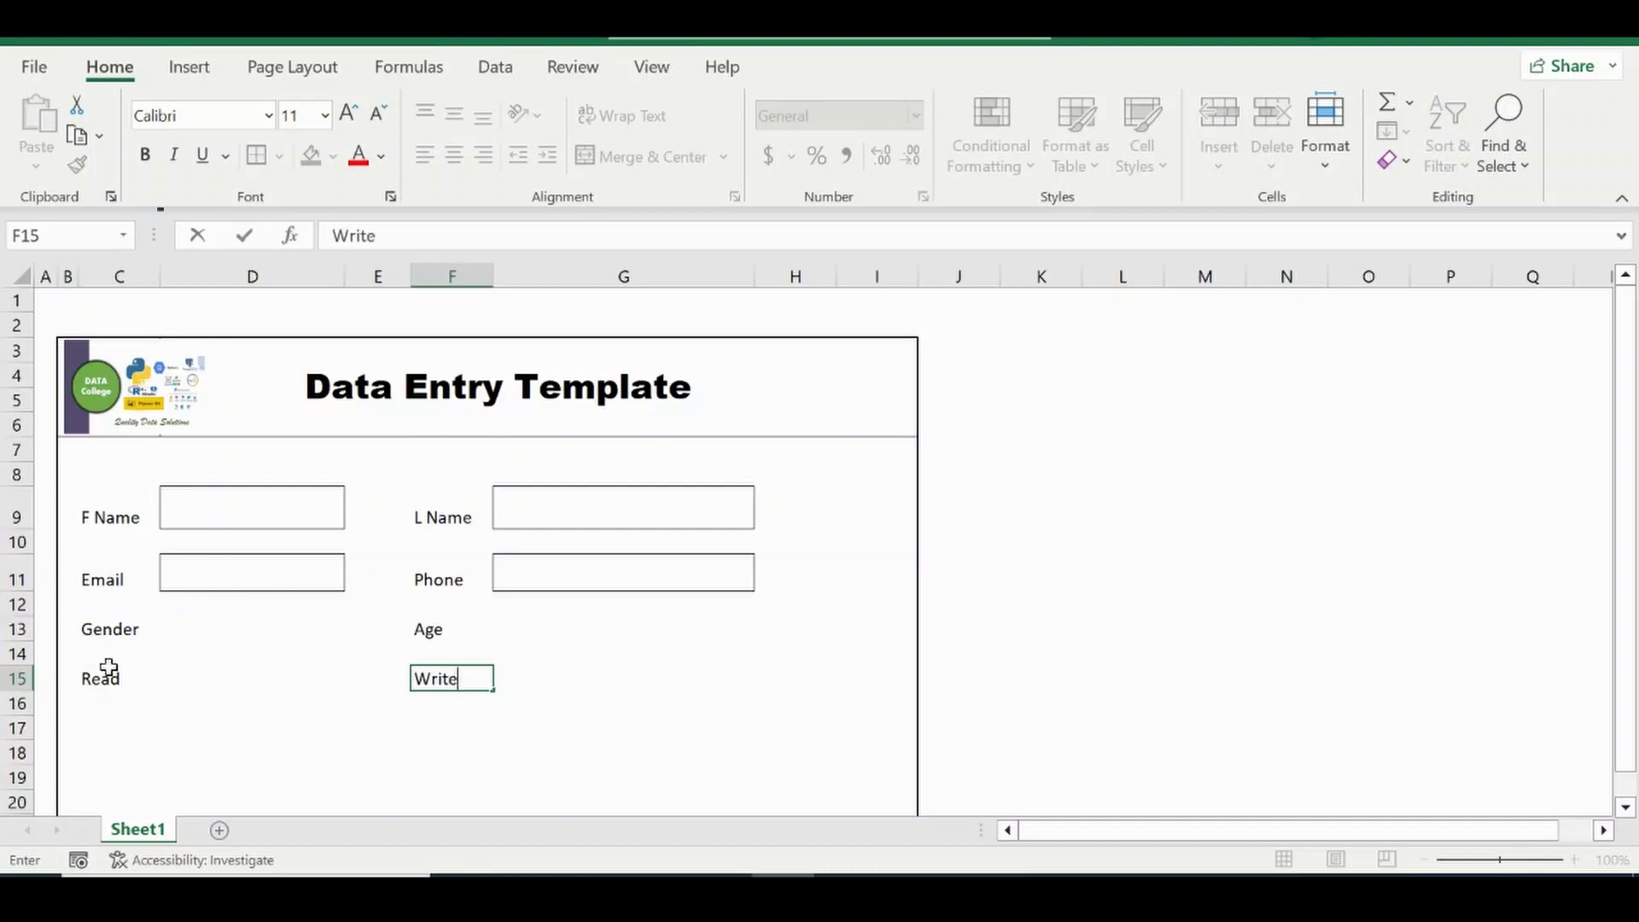
key("Return")
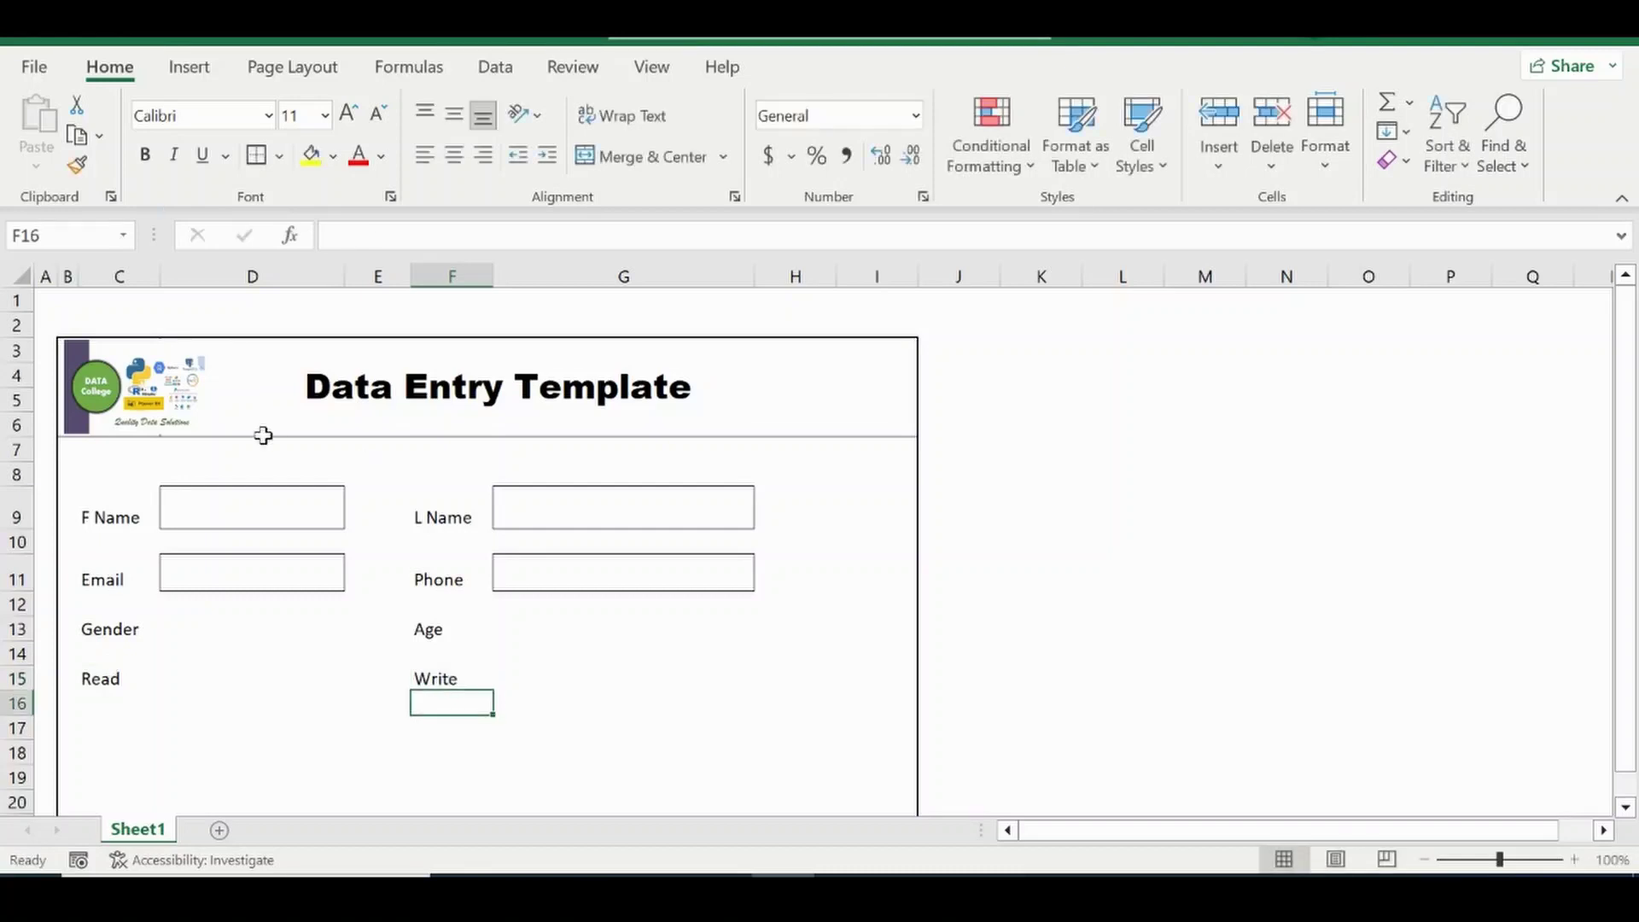
left_click_drag(1629, 366, 1628, 372)
Apply Outside Borders to entry cells D13, G13, D15 and G15.
left_click(187, 589)
left_click_drag(187, 588, 192, 595)
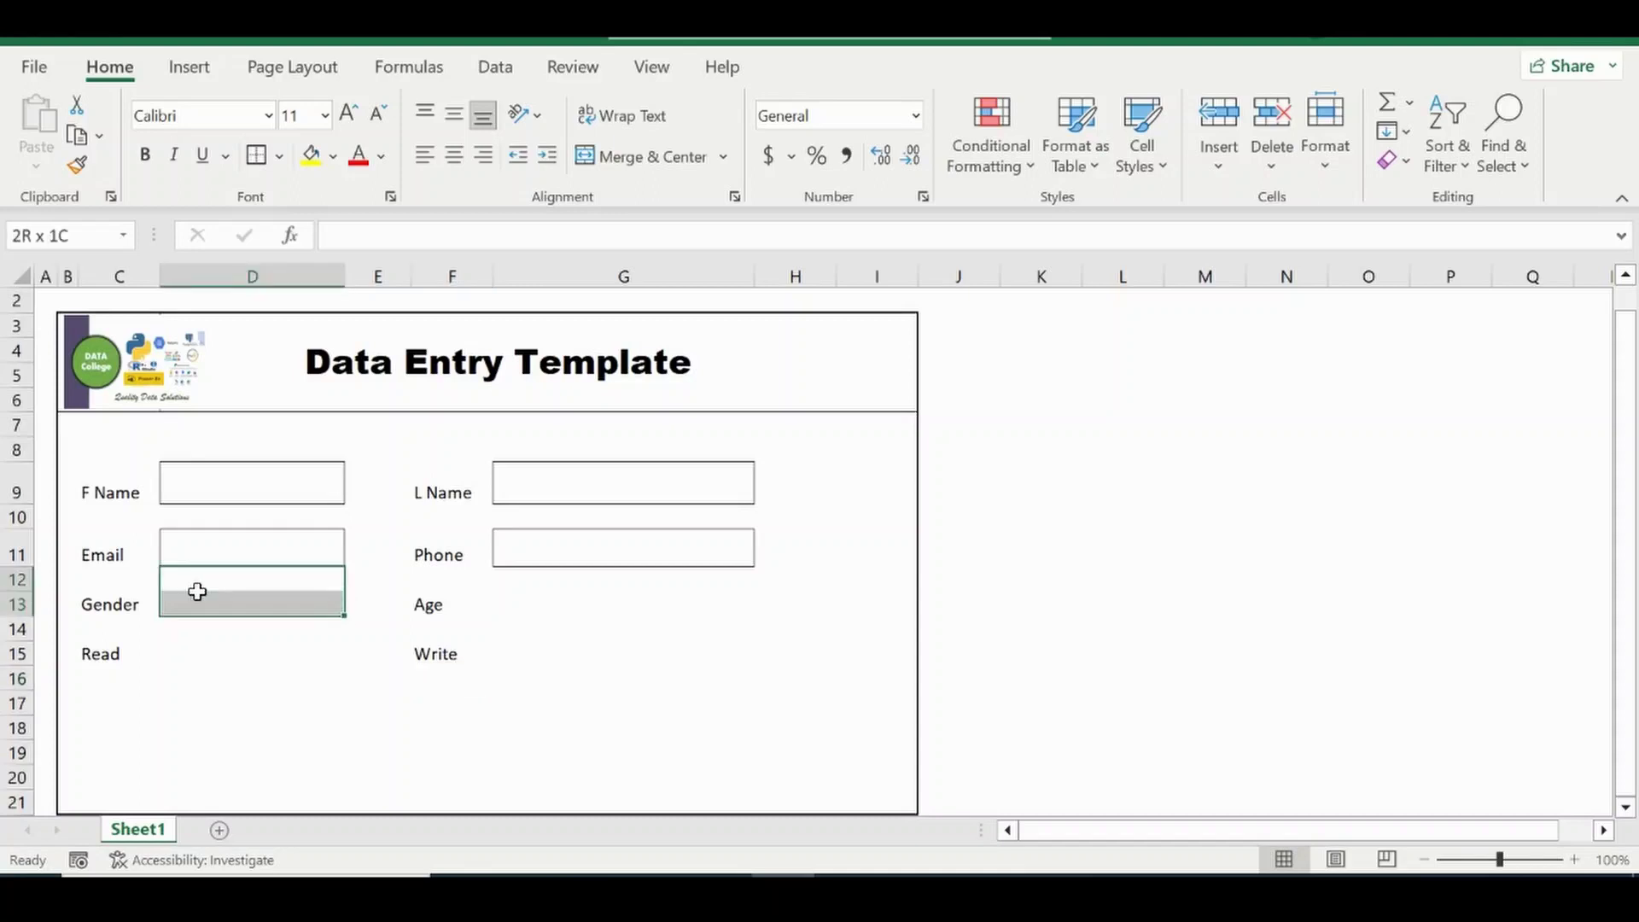
left_click(183, 595)
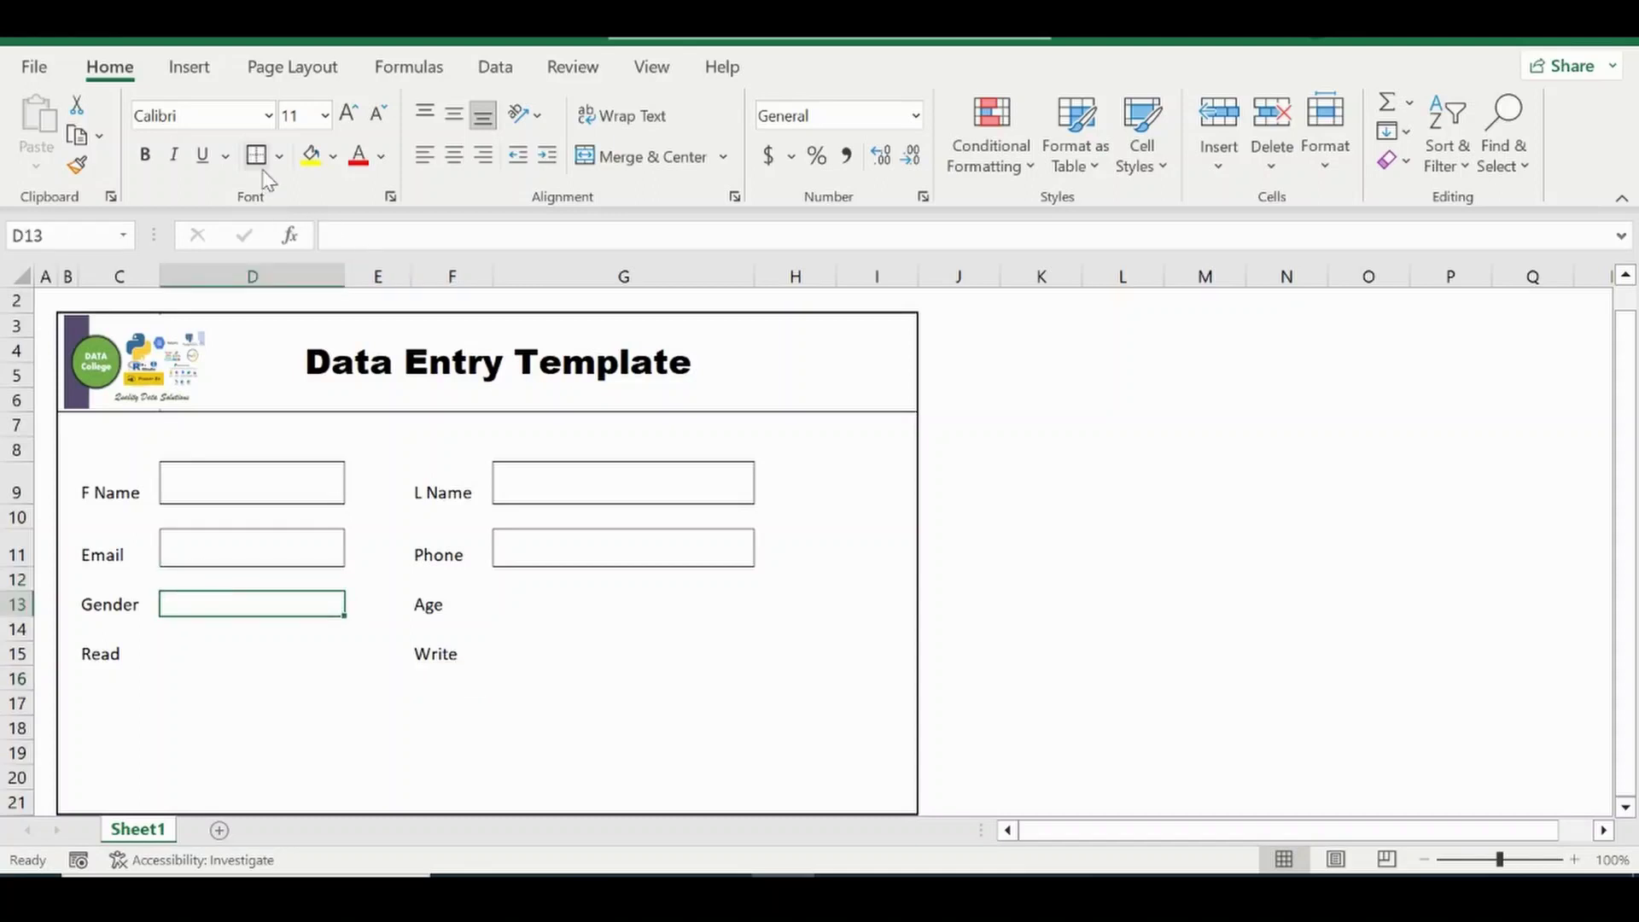
left_click(510, 611)
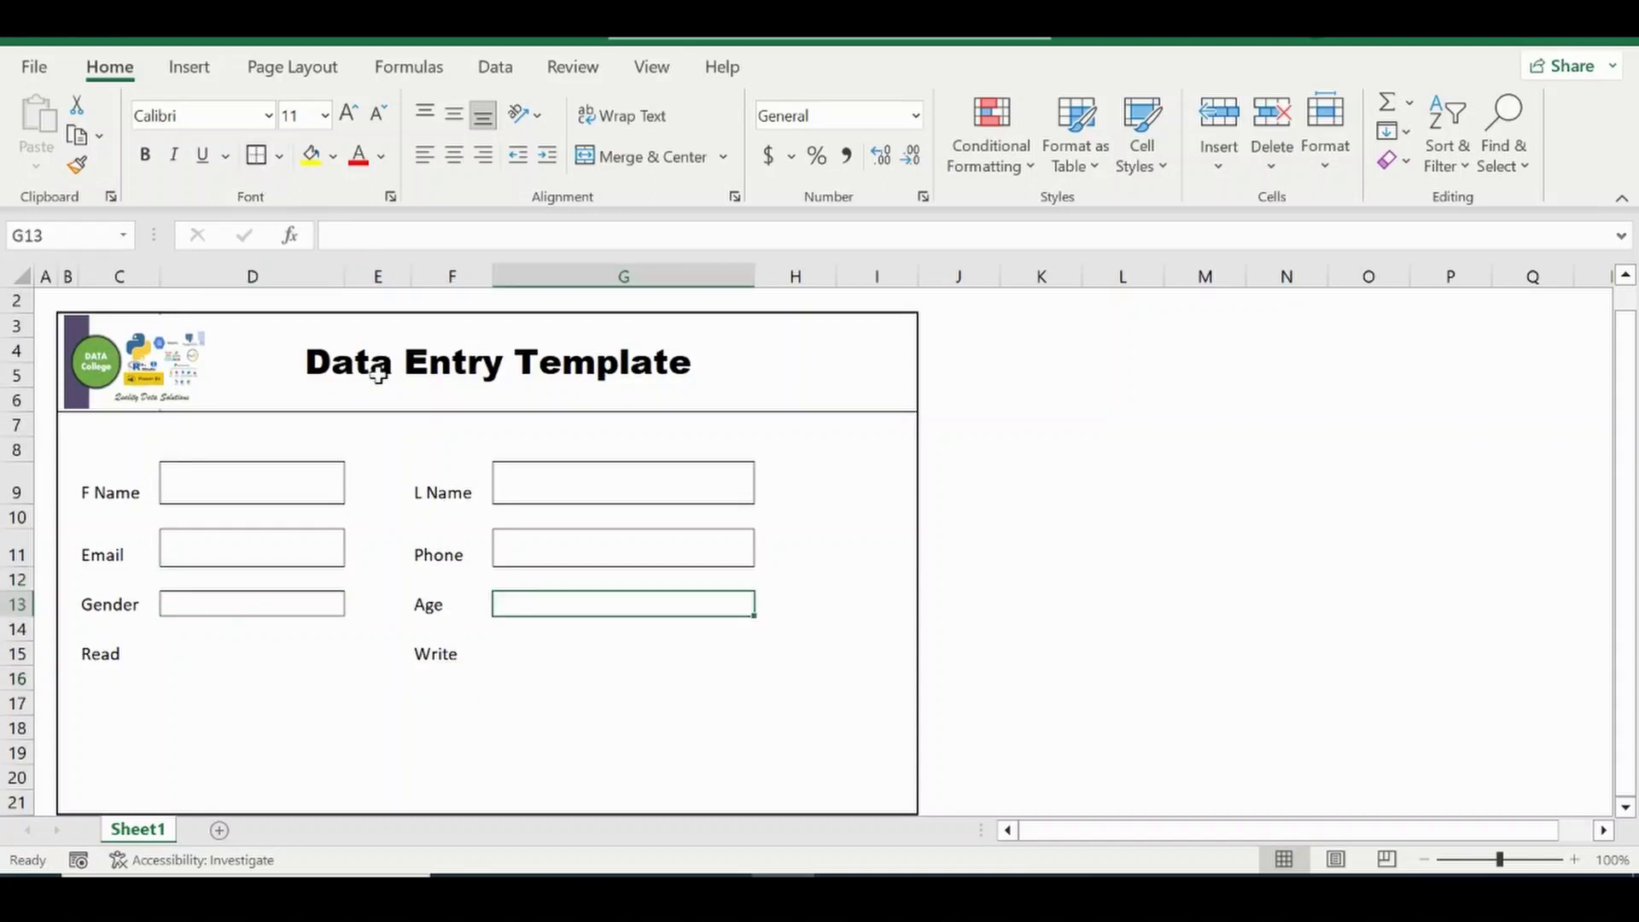
left_click(181, 650)
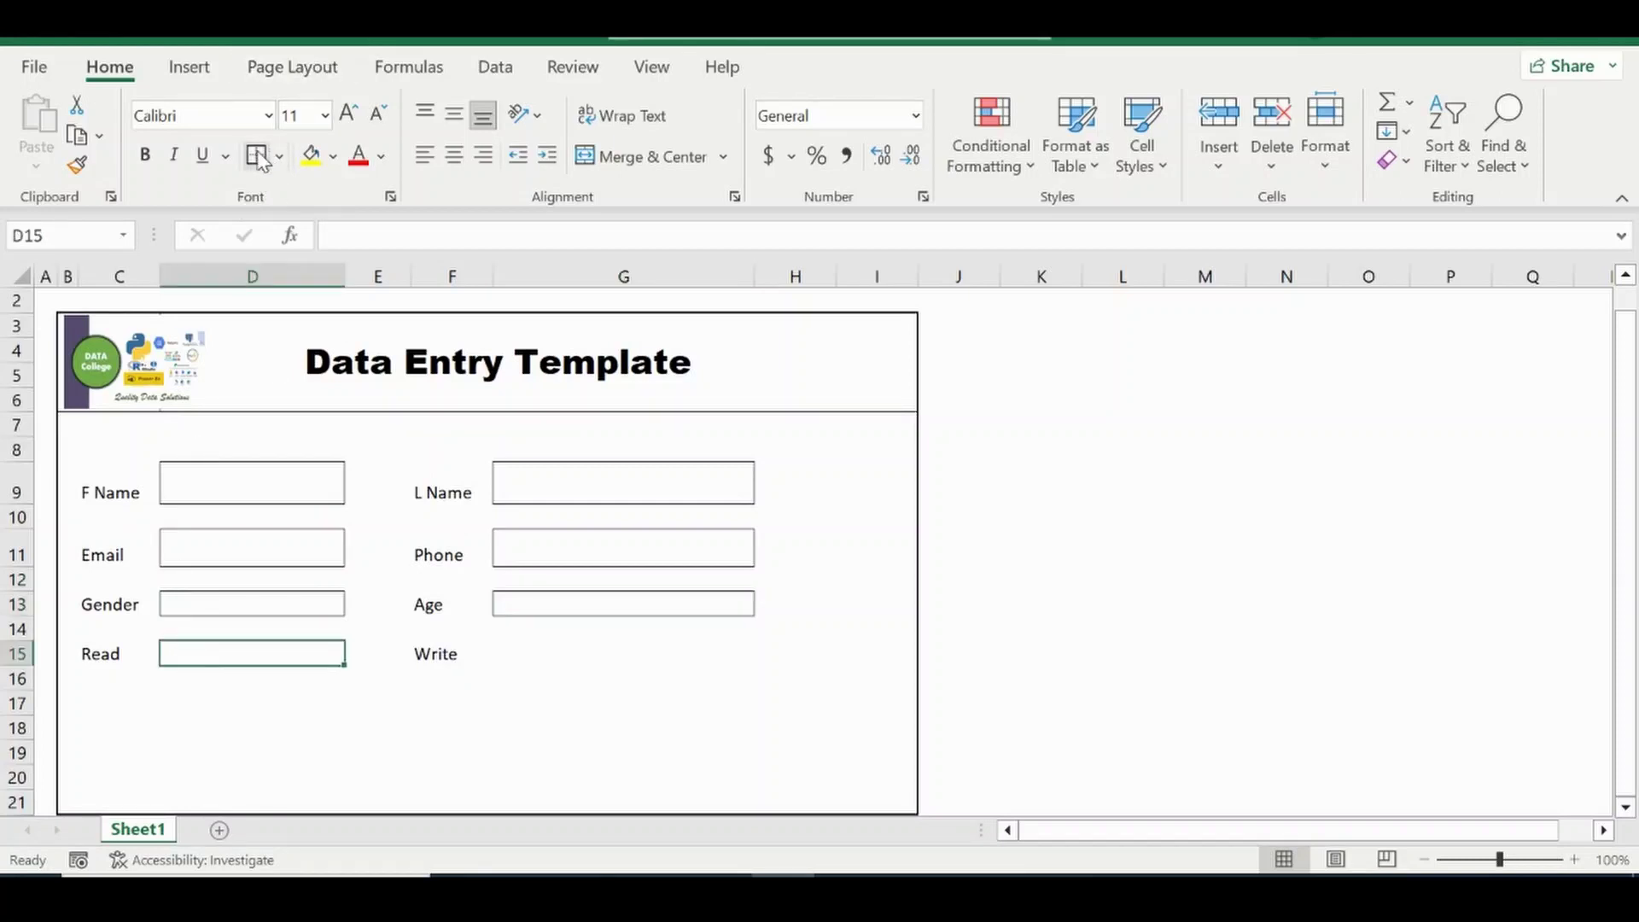
left_click(559, 651)
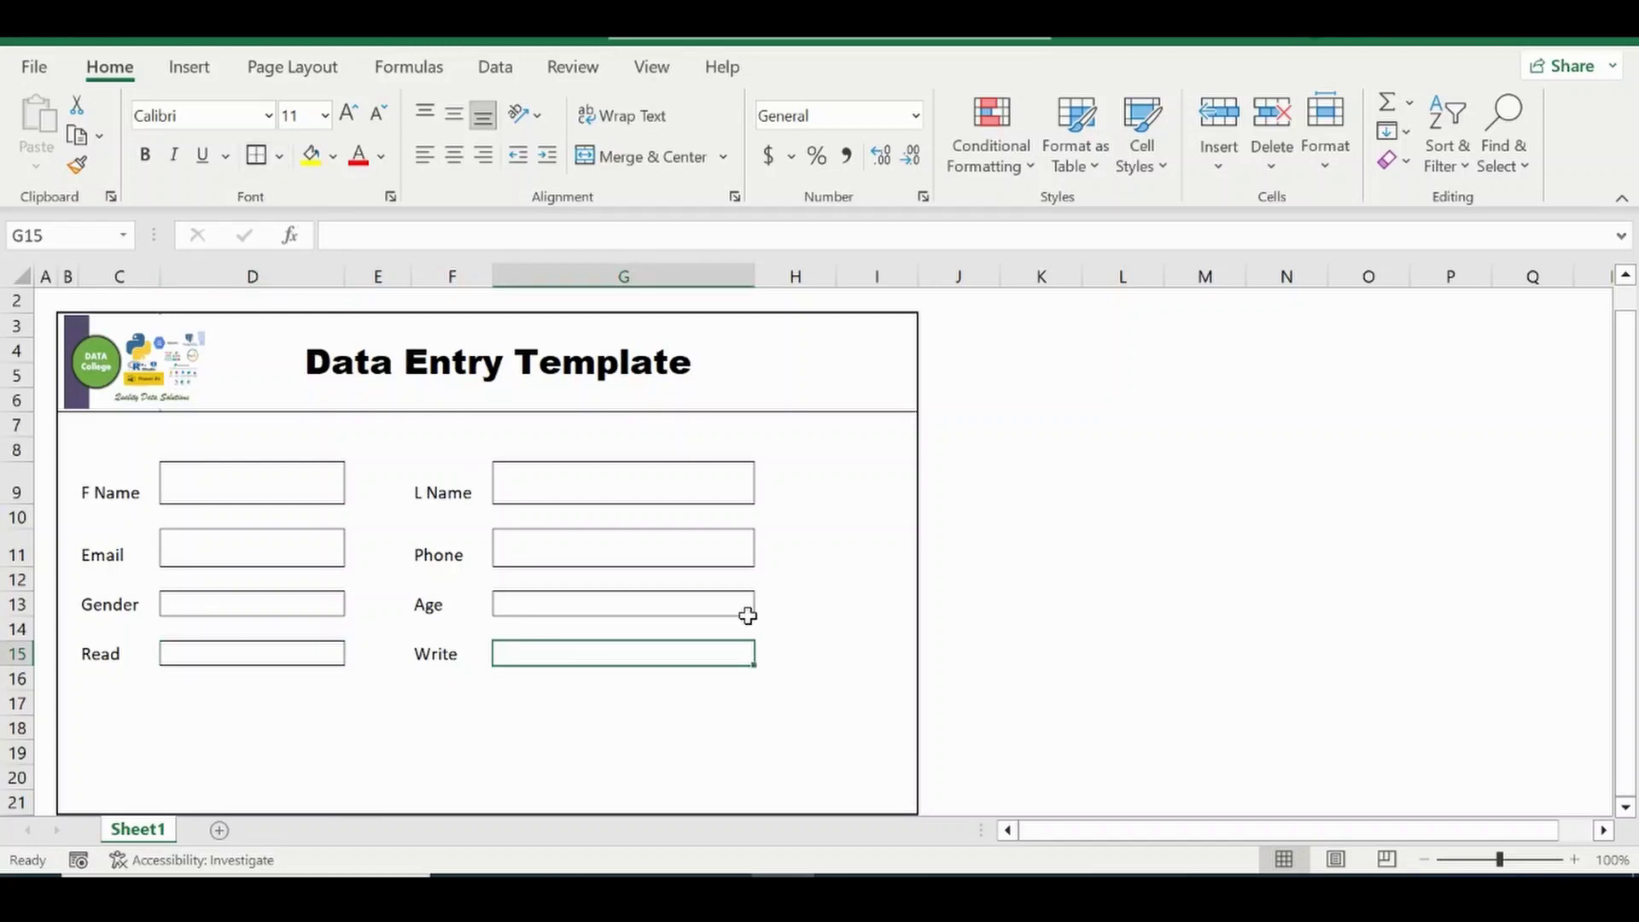
left_click(1424, 860)
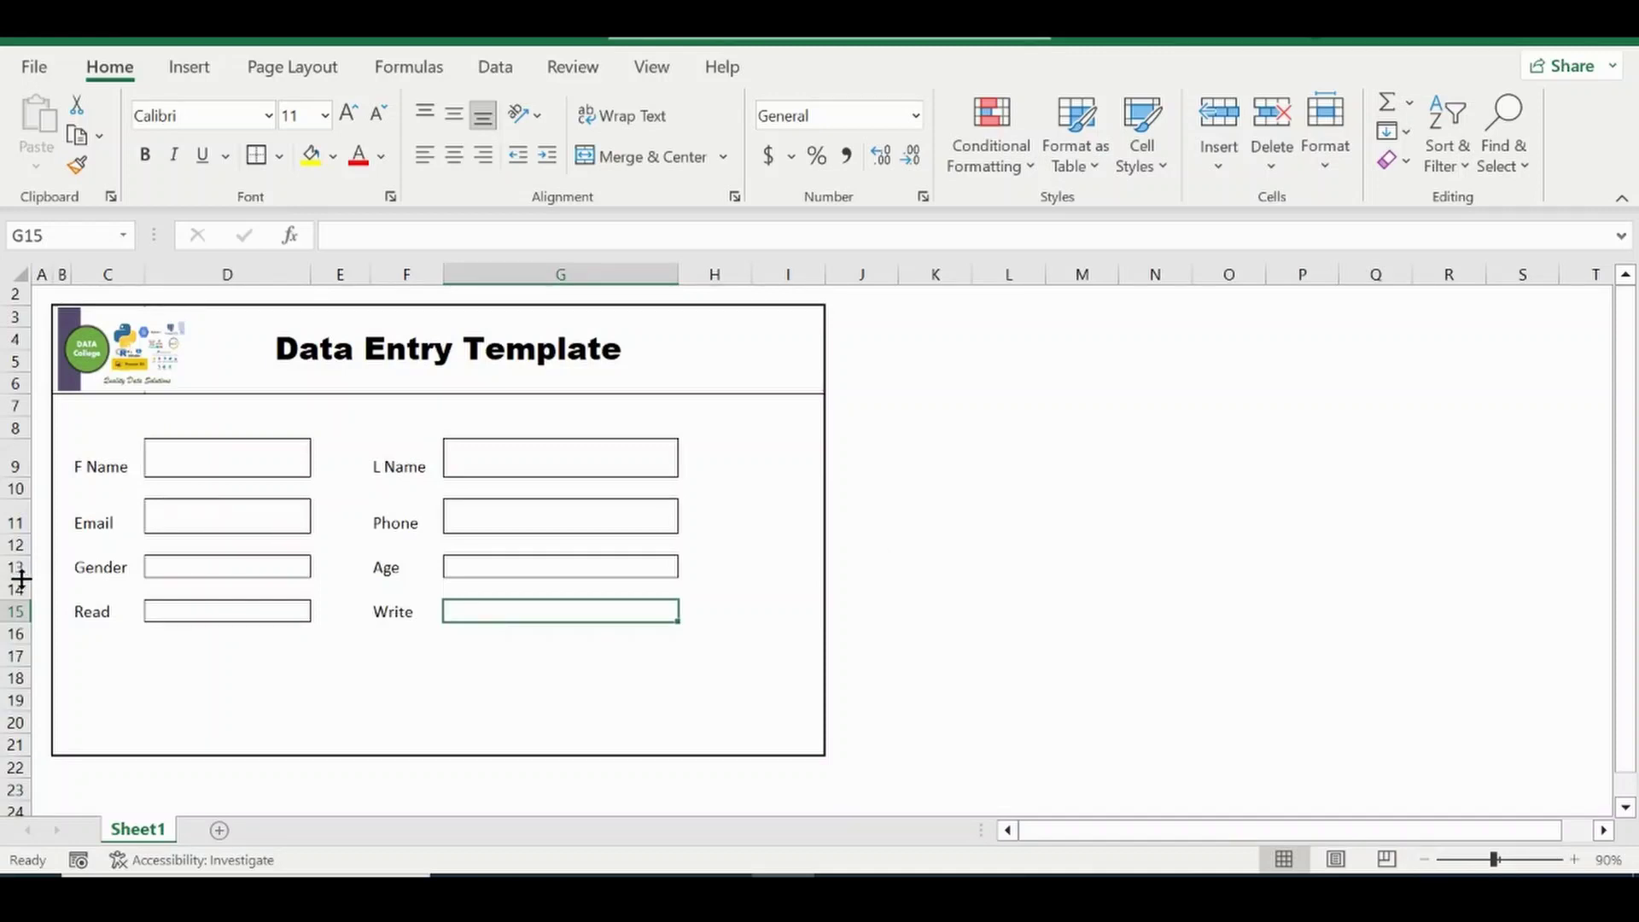
Enlarge rows 13 and 15 to match the other boxes, select D13, and show the Data tab.
left_click_drag(17, 556, 19, 595)
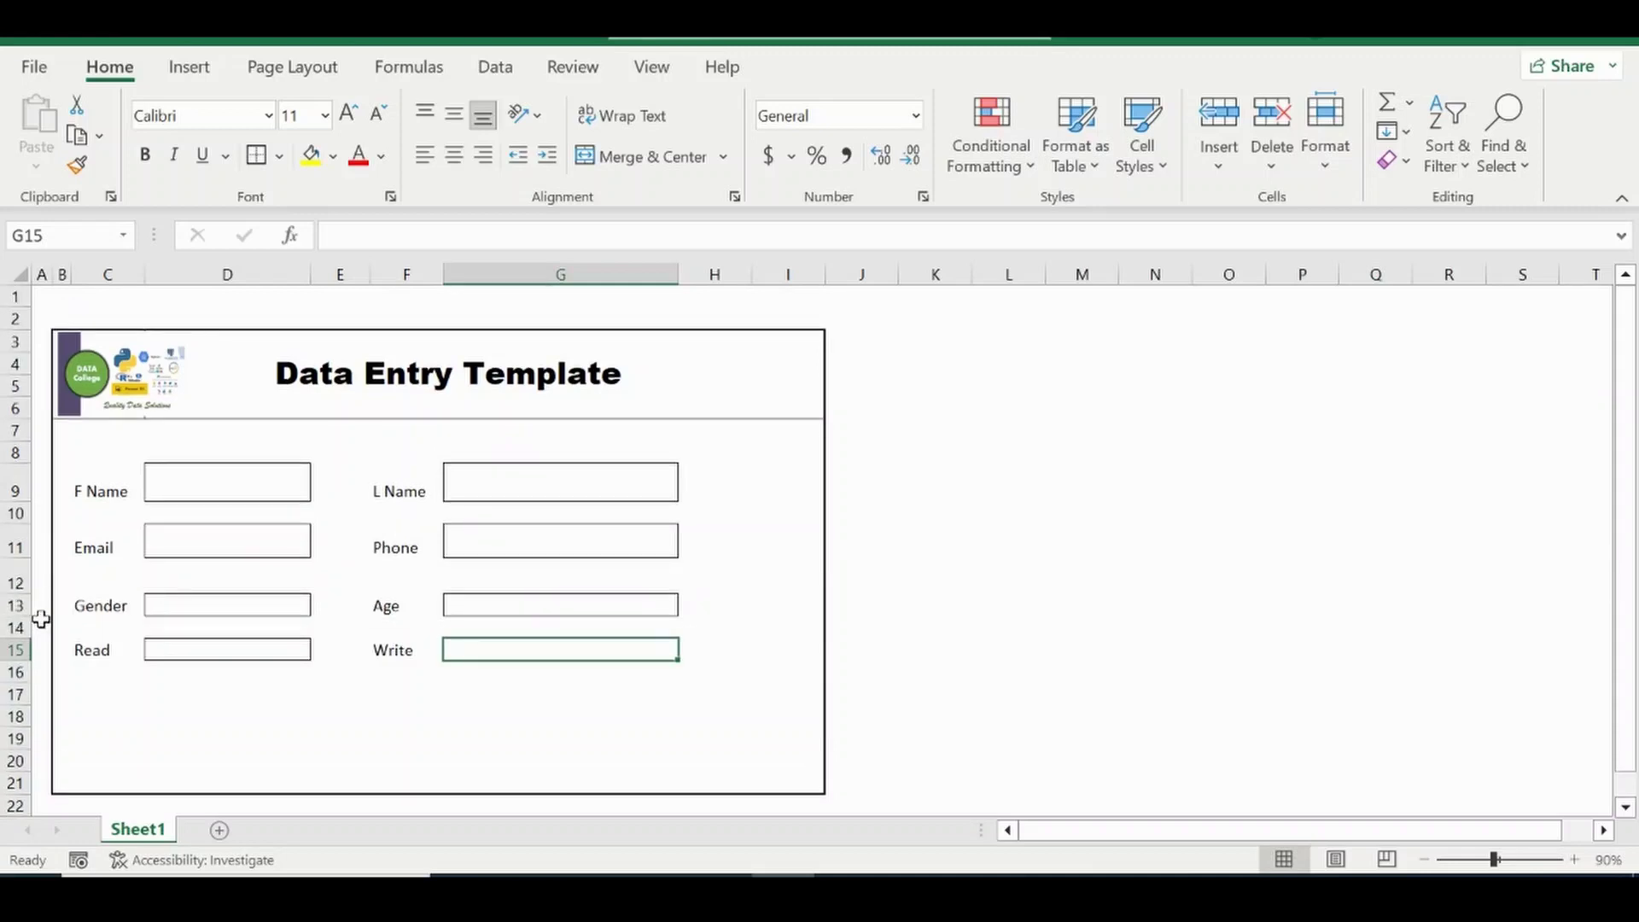
key("ctrl+z")
left_click_drag(20, 603, 18, 672)
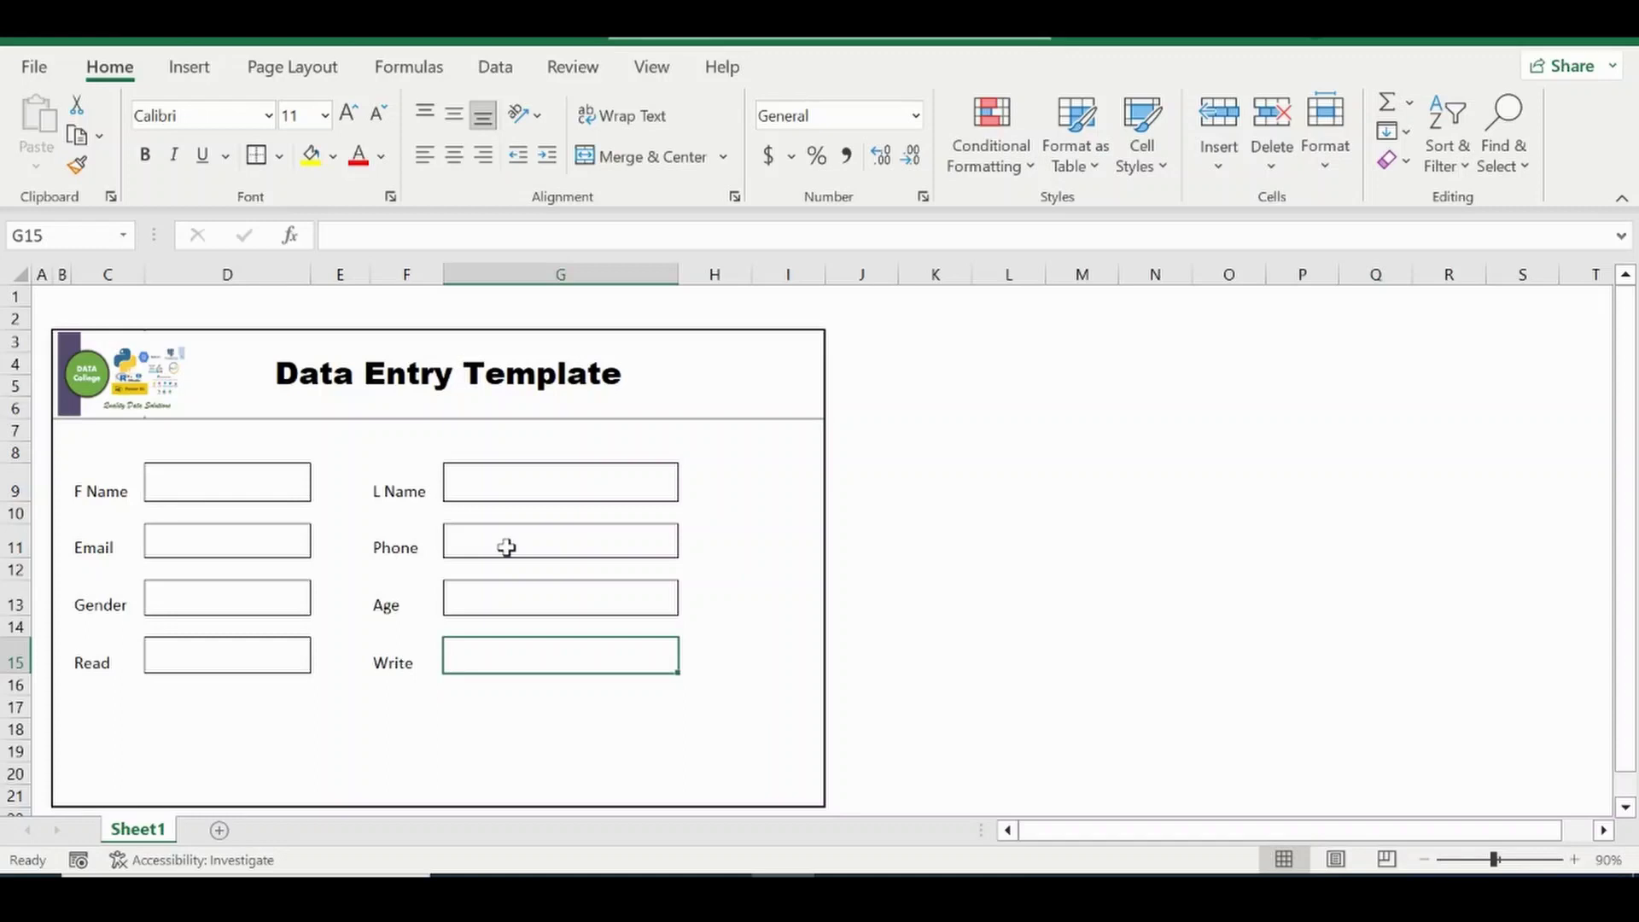
left_click(207, 592)
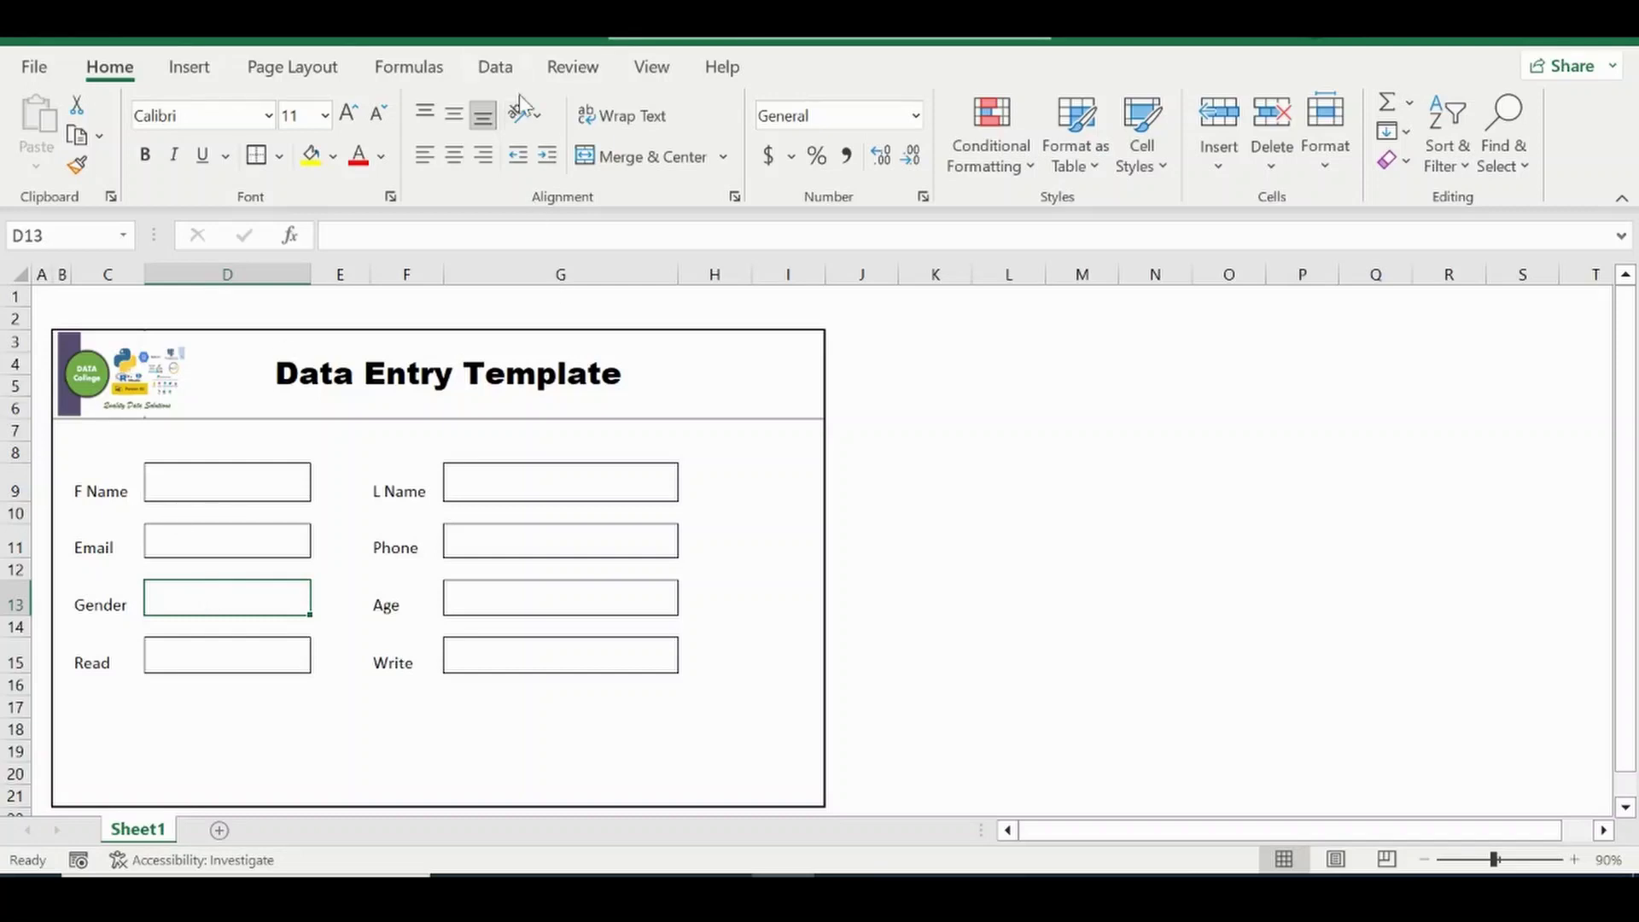
left_click(498, 68)
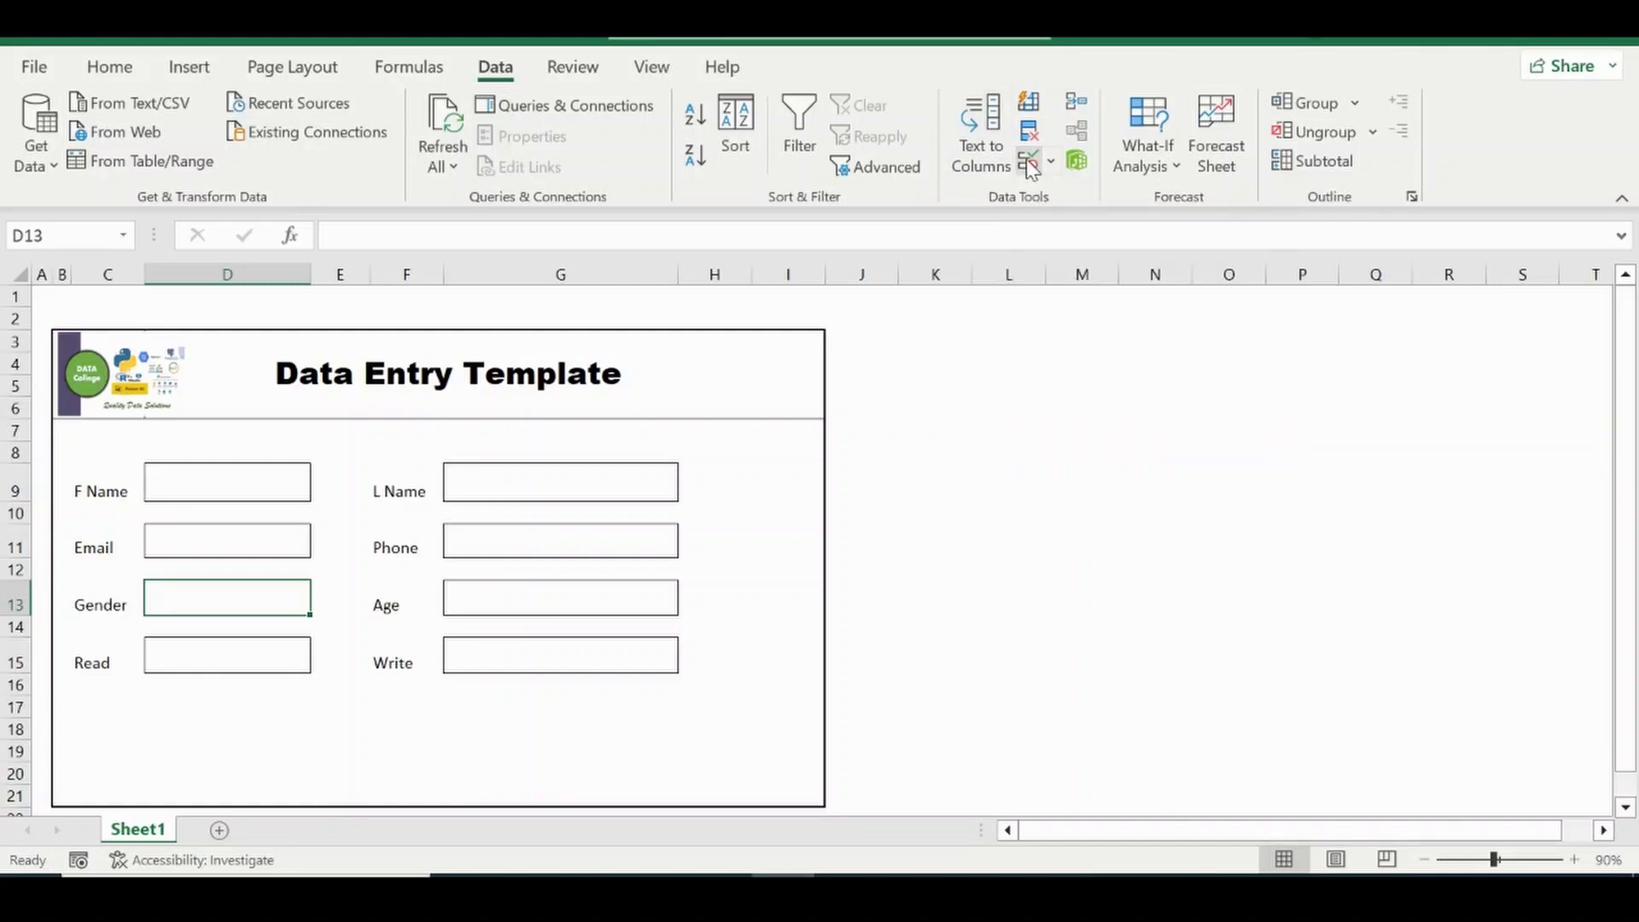
Set D13's data validation to a List with source Male, Female.
left_click(1029, 164)
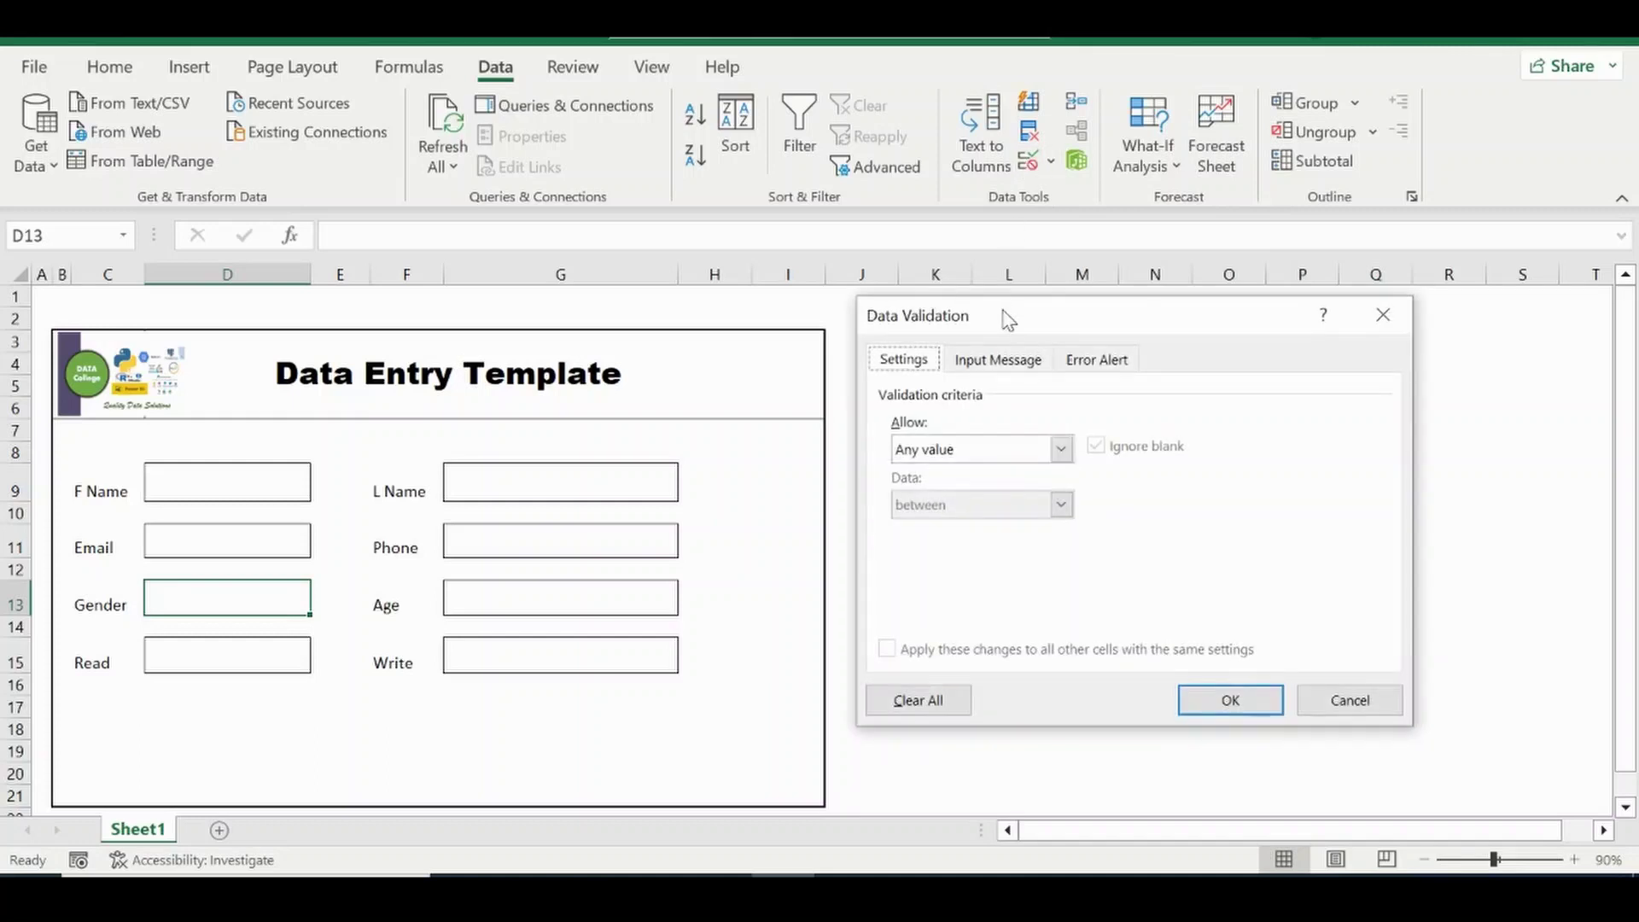
left_click_drag(1005, 312, 1024, 276)
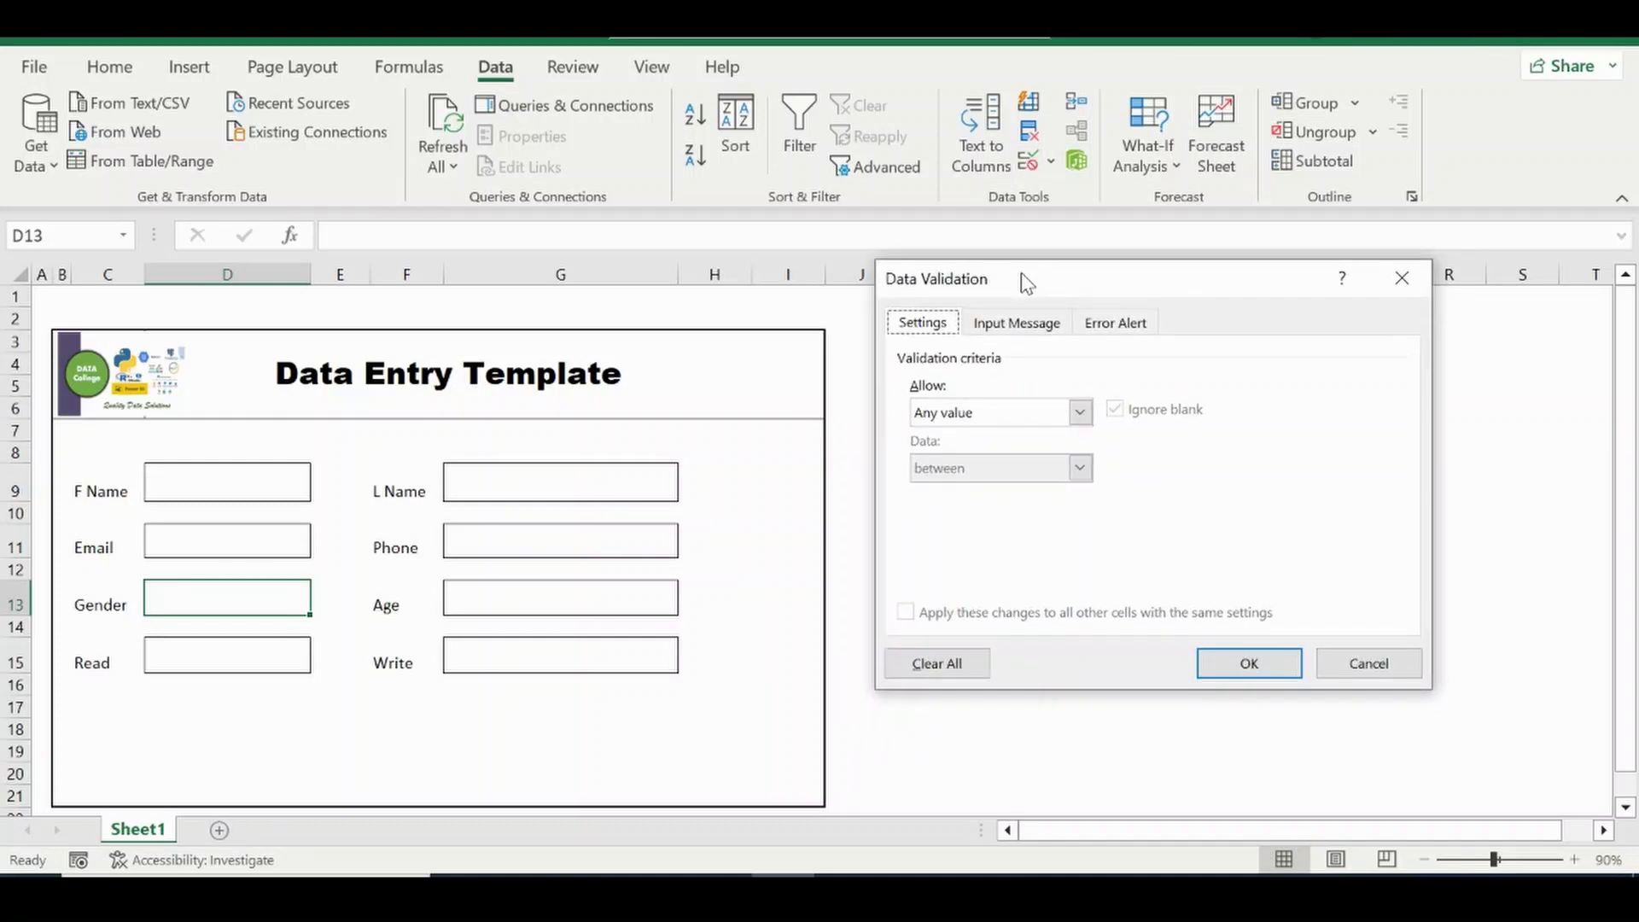
left_click(1080, 415)
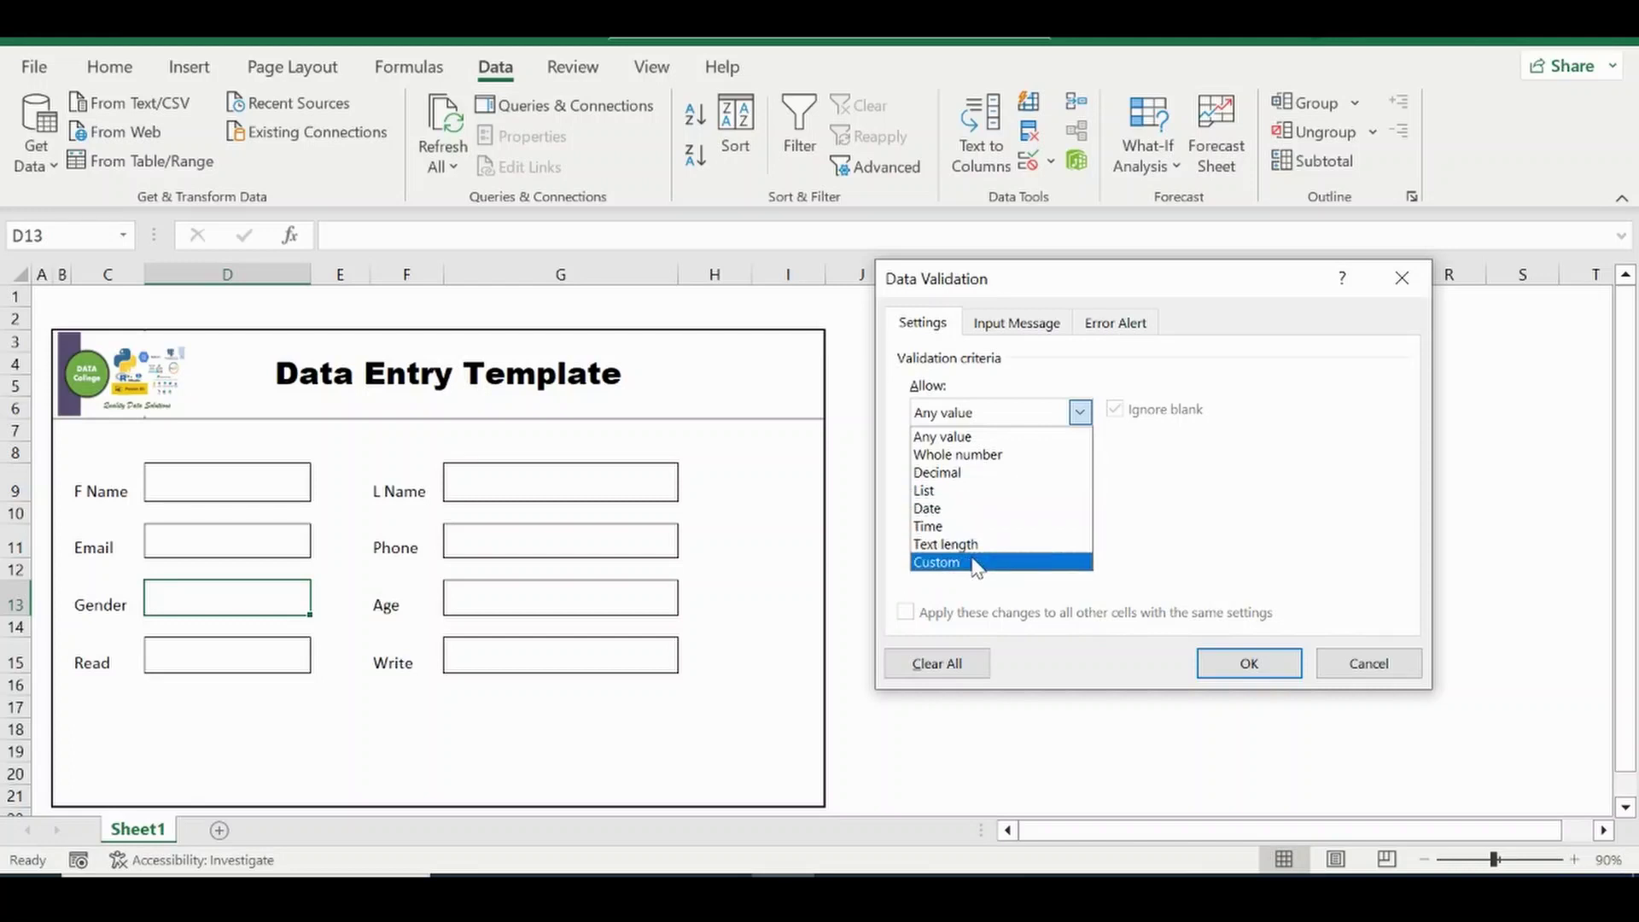
left_click(943, 494)
left_click(1014, 523)
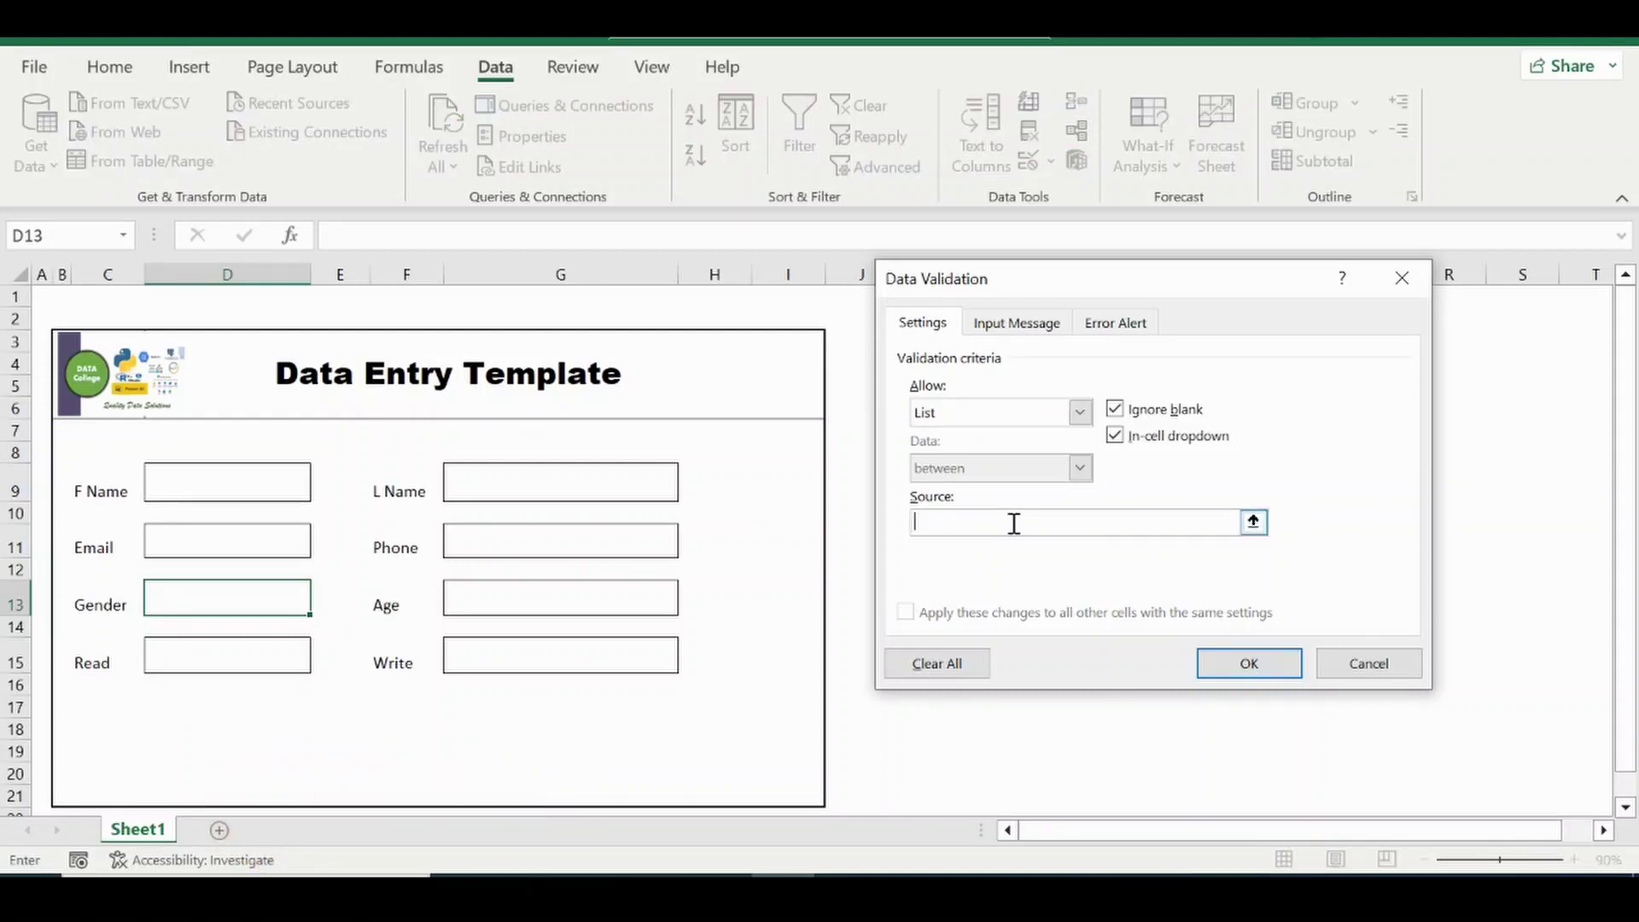
left_click(1254, 524)
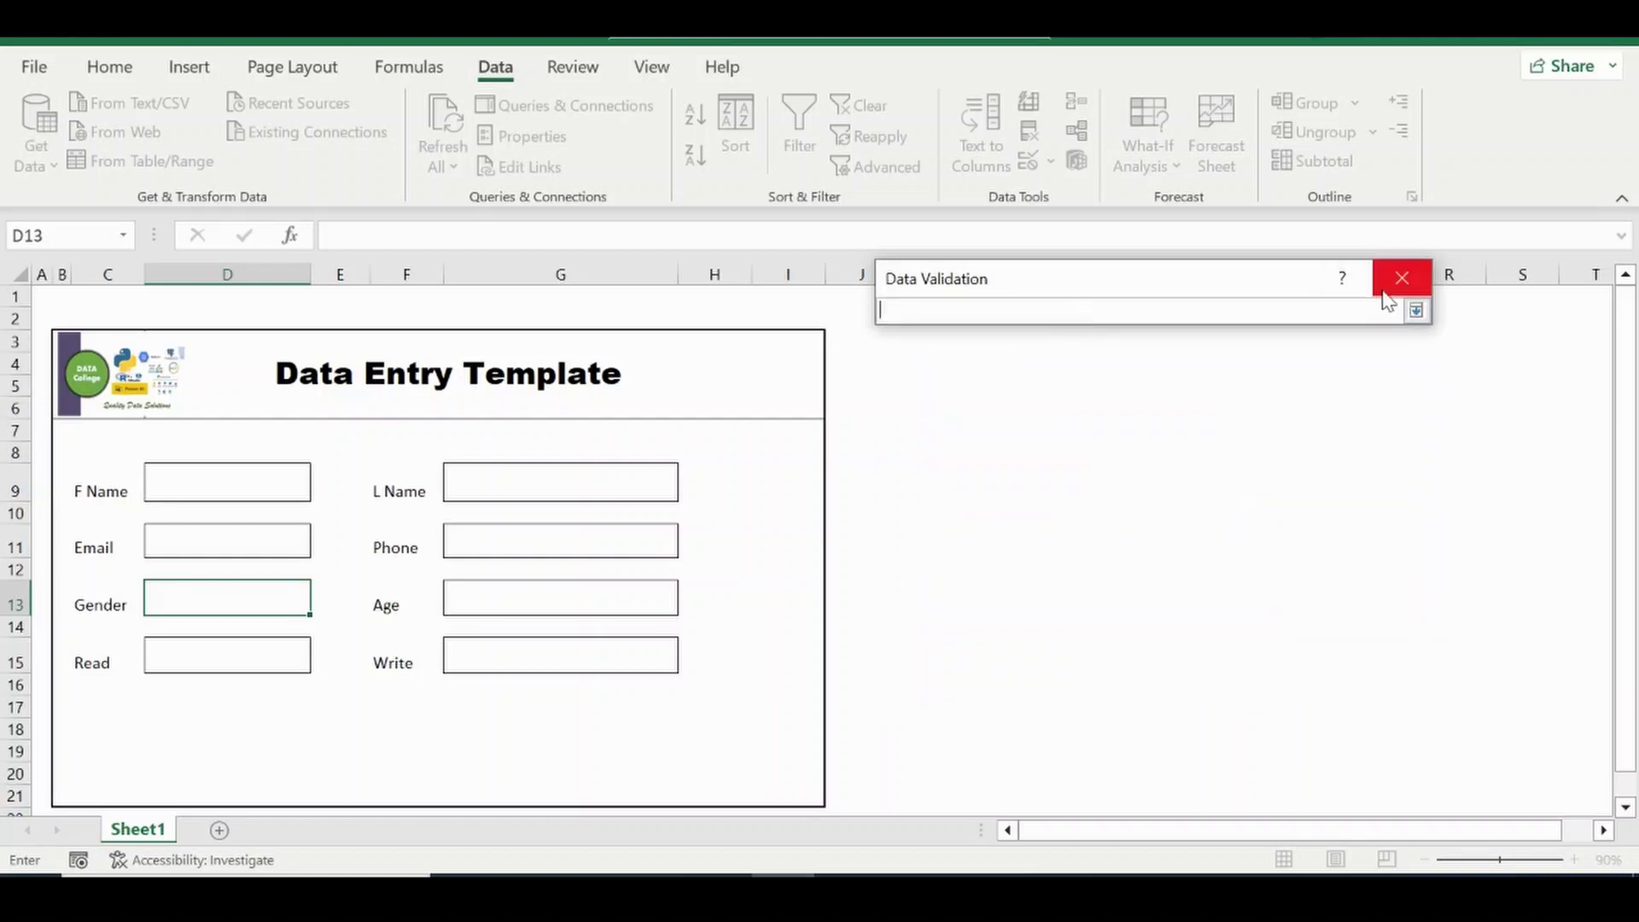
left_click(1414, 310)
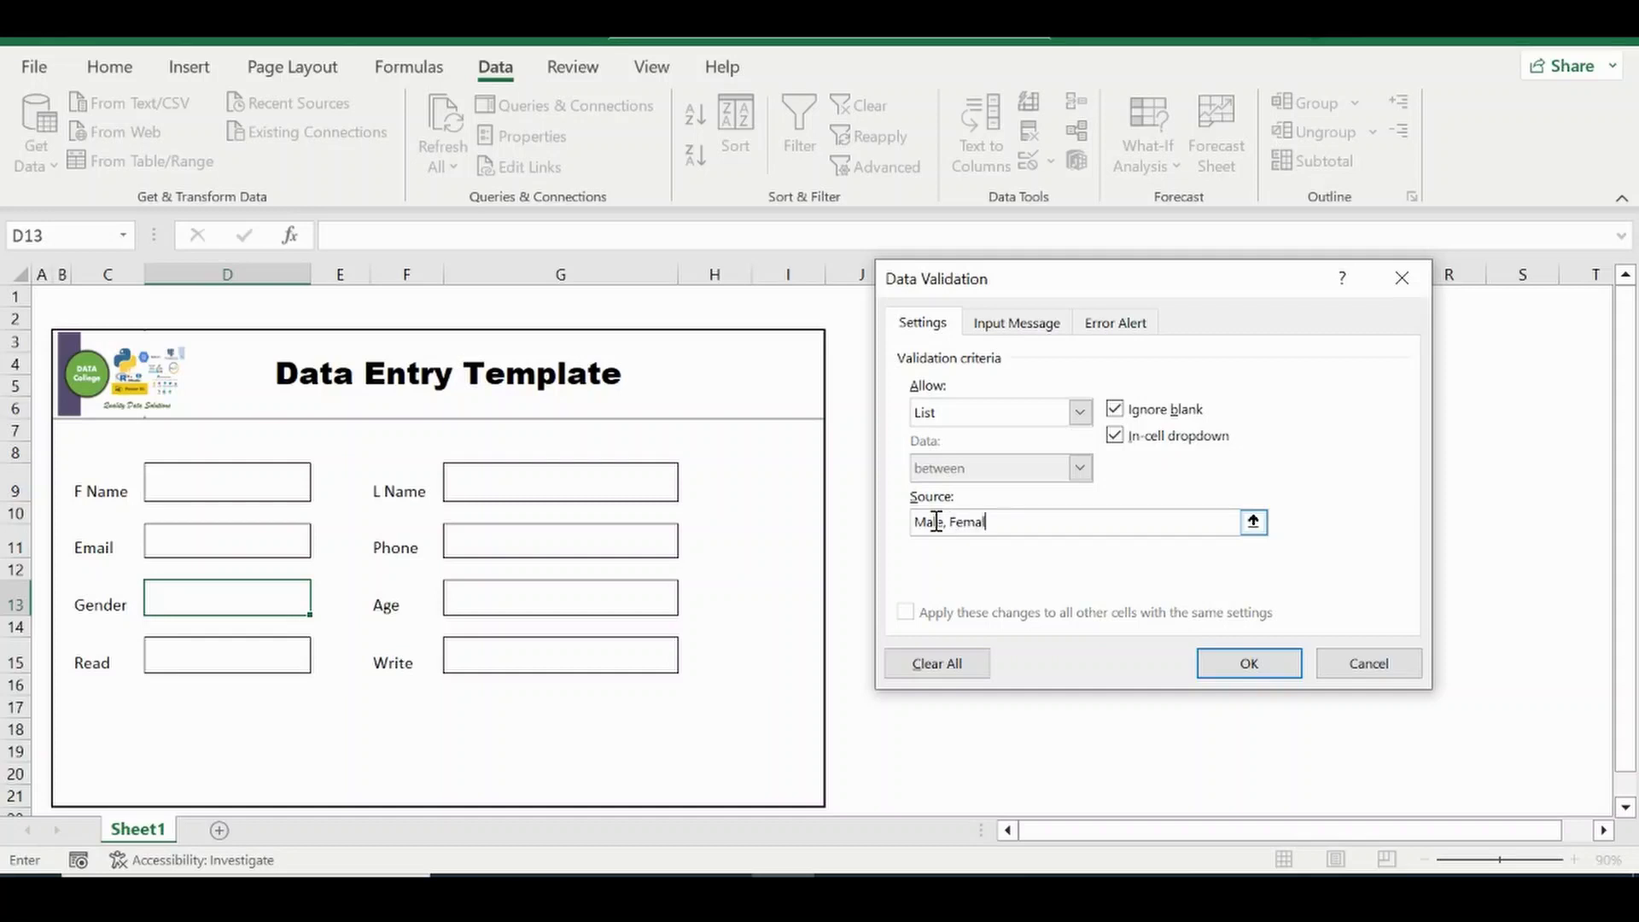
left_click(1251, 665)
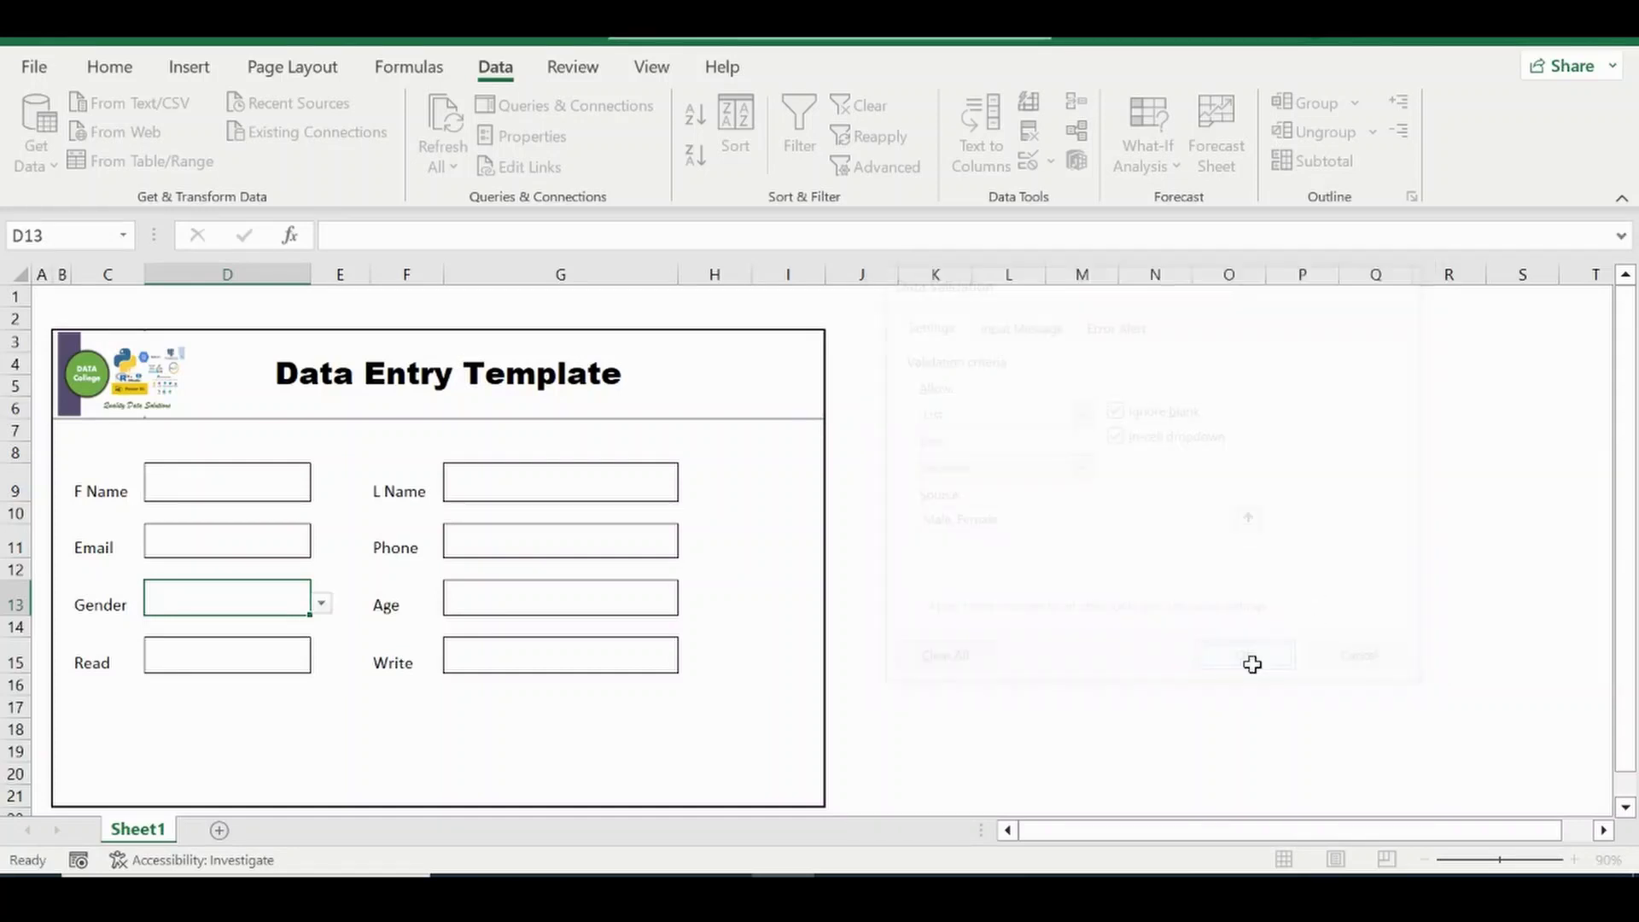
Test the Gender dropdown, then select the Age entry box.
left_click(322, 604)
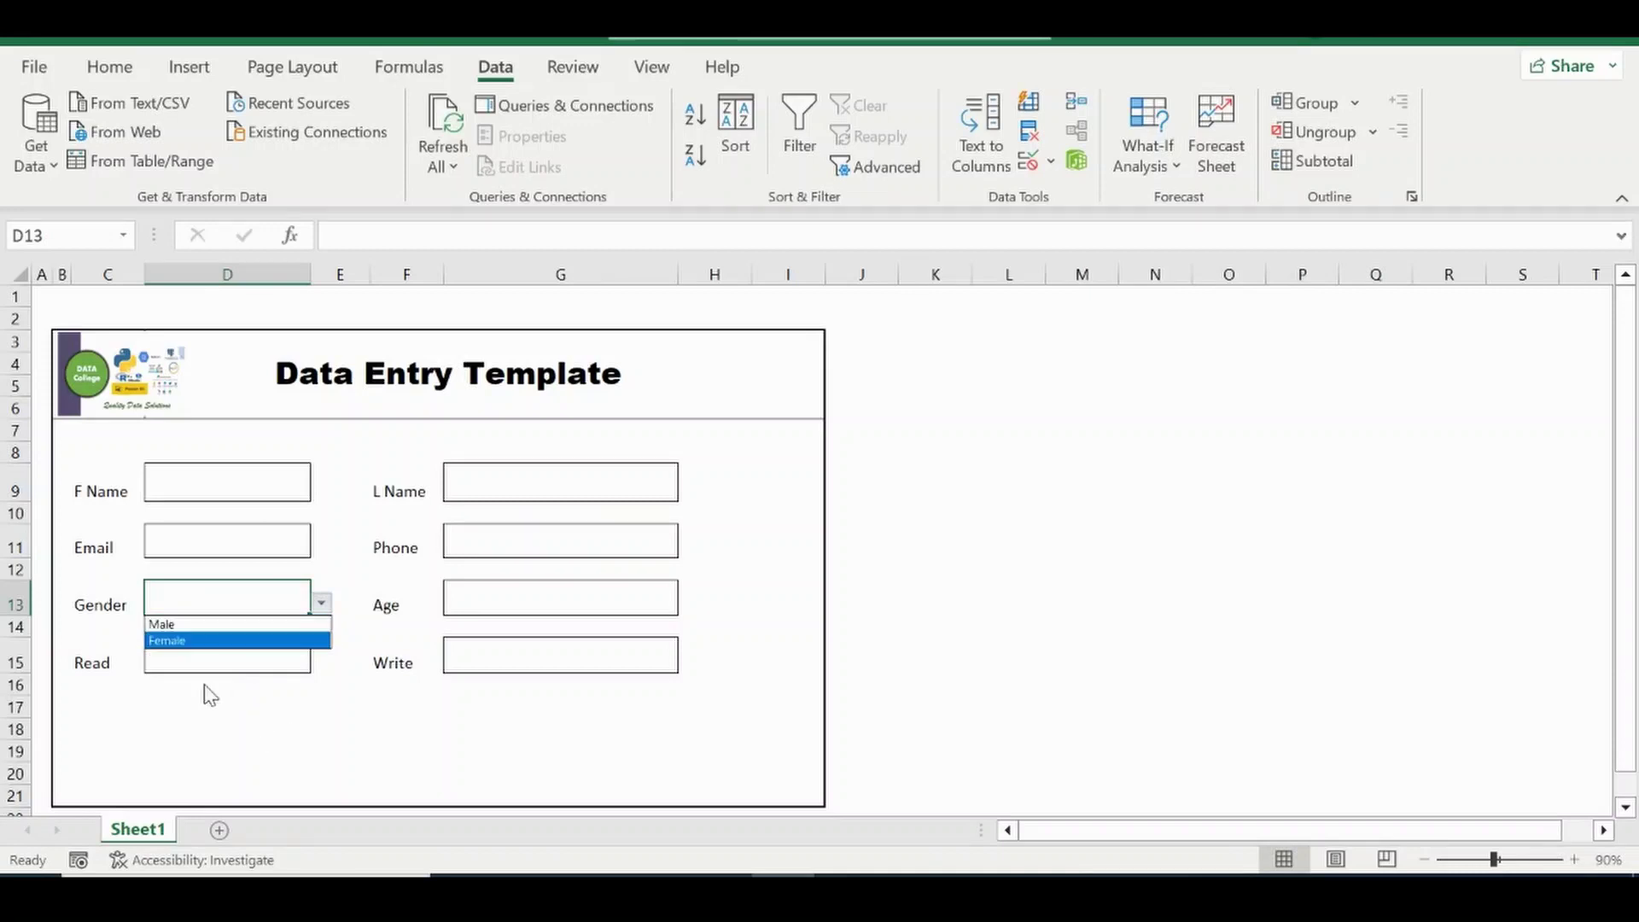
left_click(409, 582)
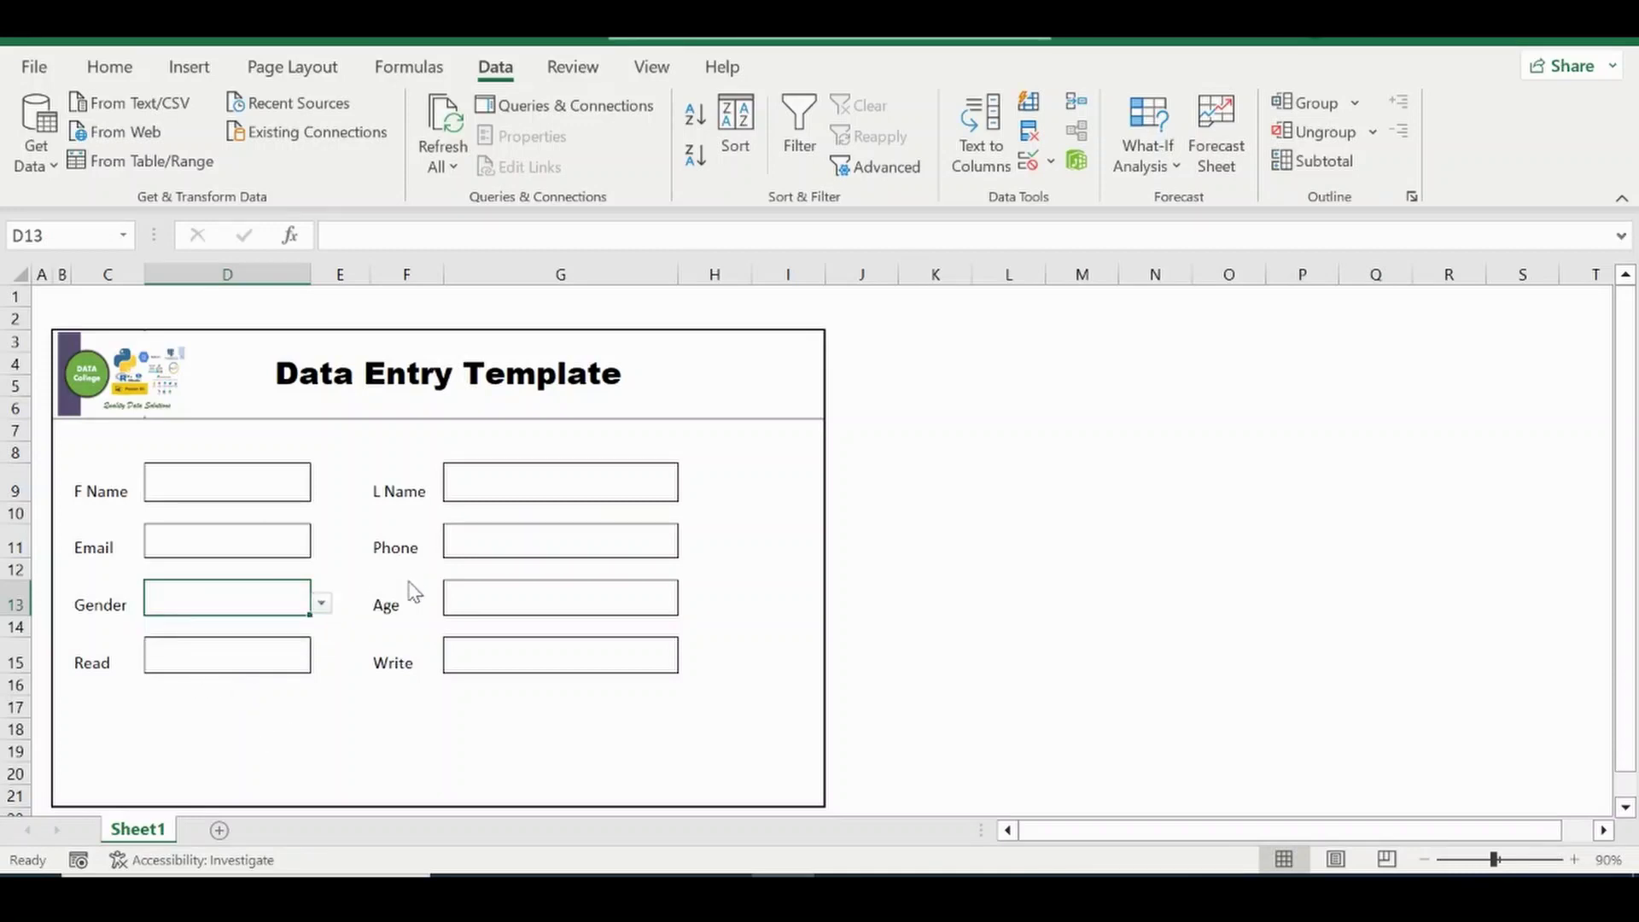
left_click(502, 604)
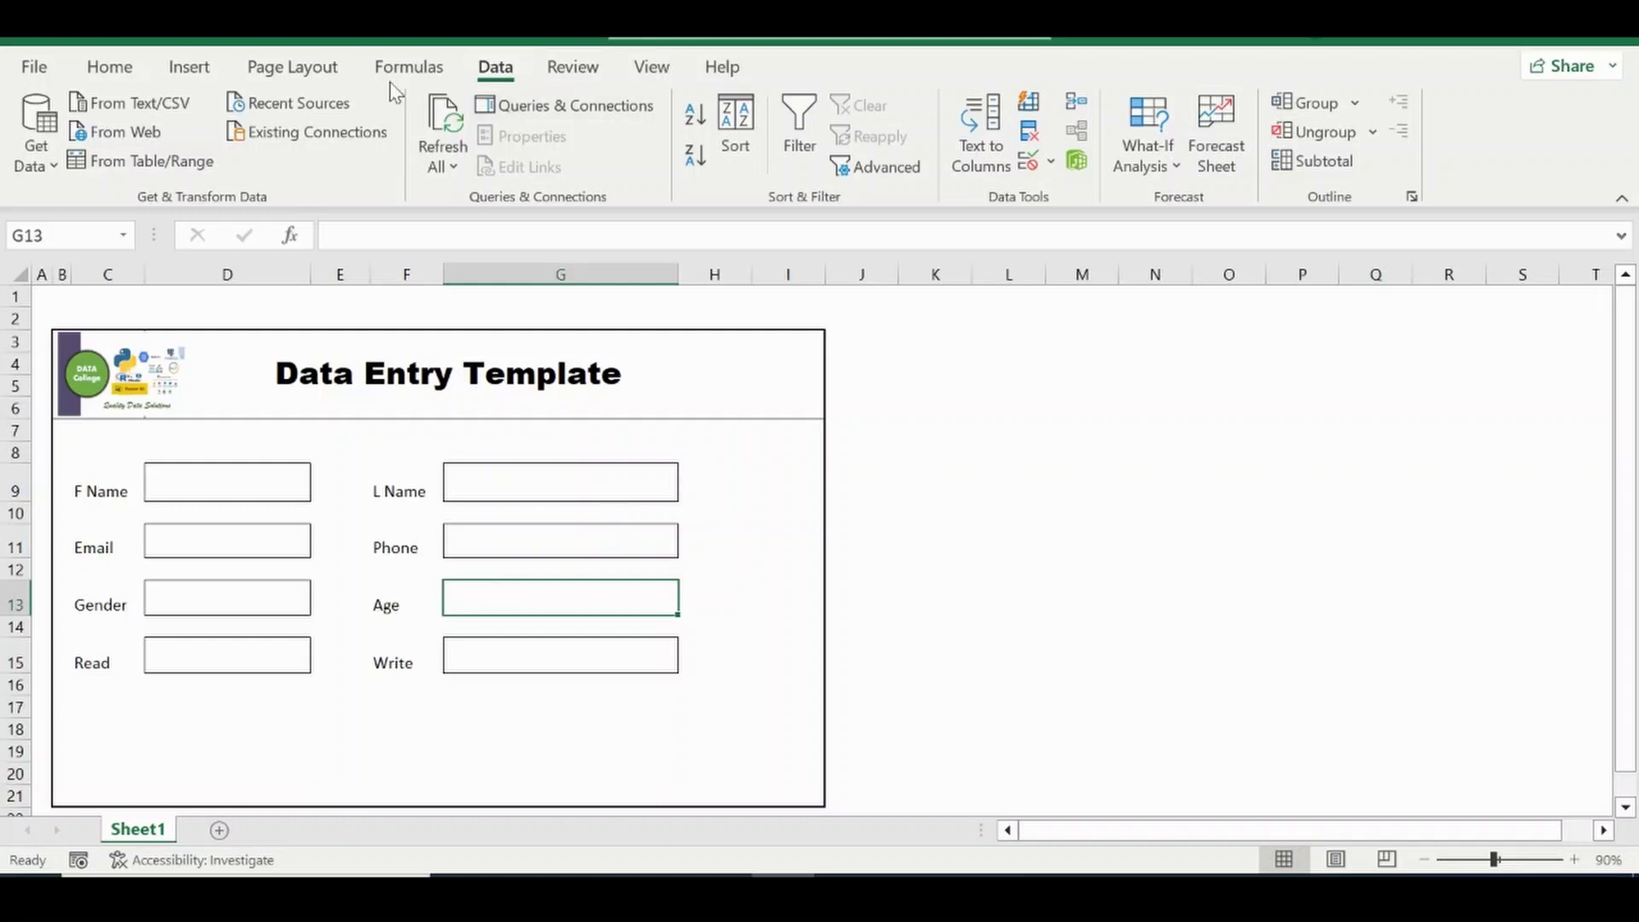
Validate G13 as a whole number between 18 and 120.
left_click(1029, 162)
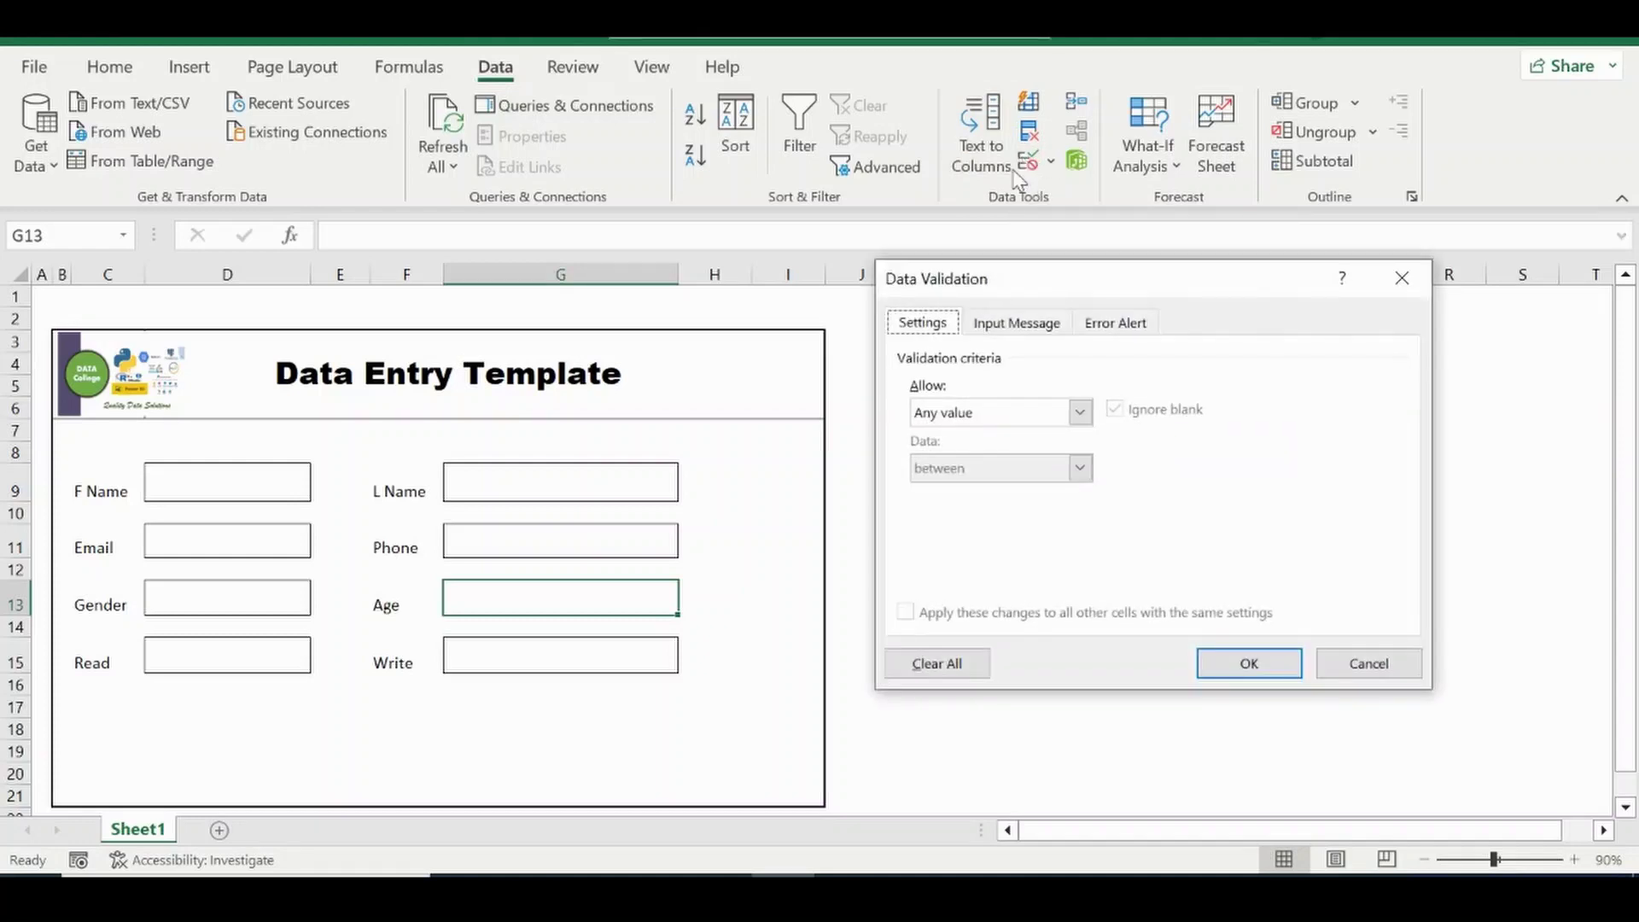
left_click(1081, 413)
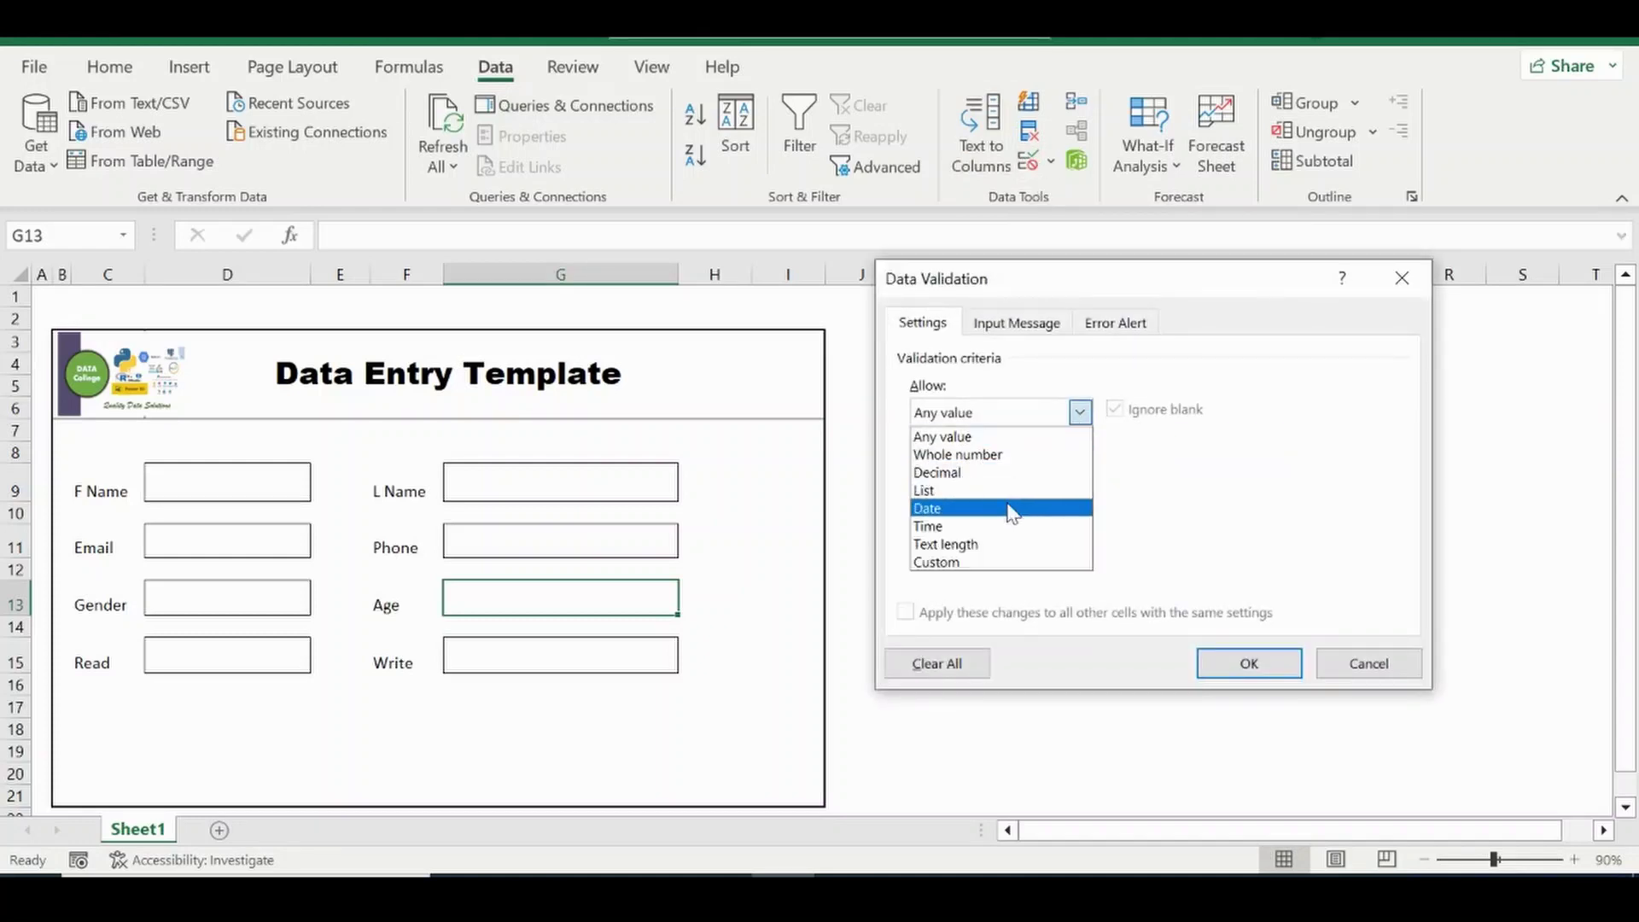
left_click(981, 457)
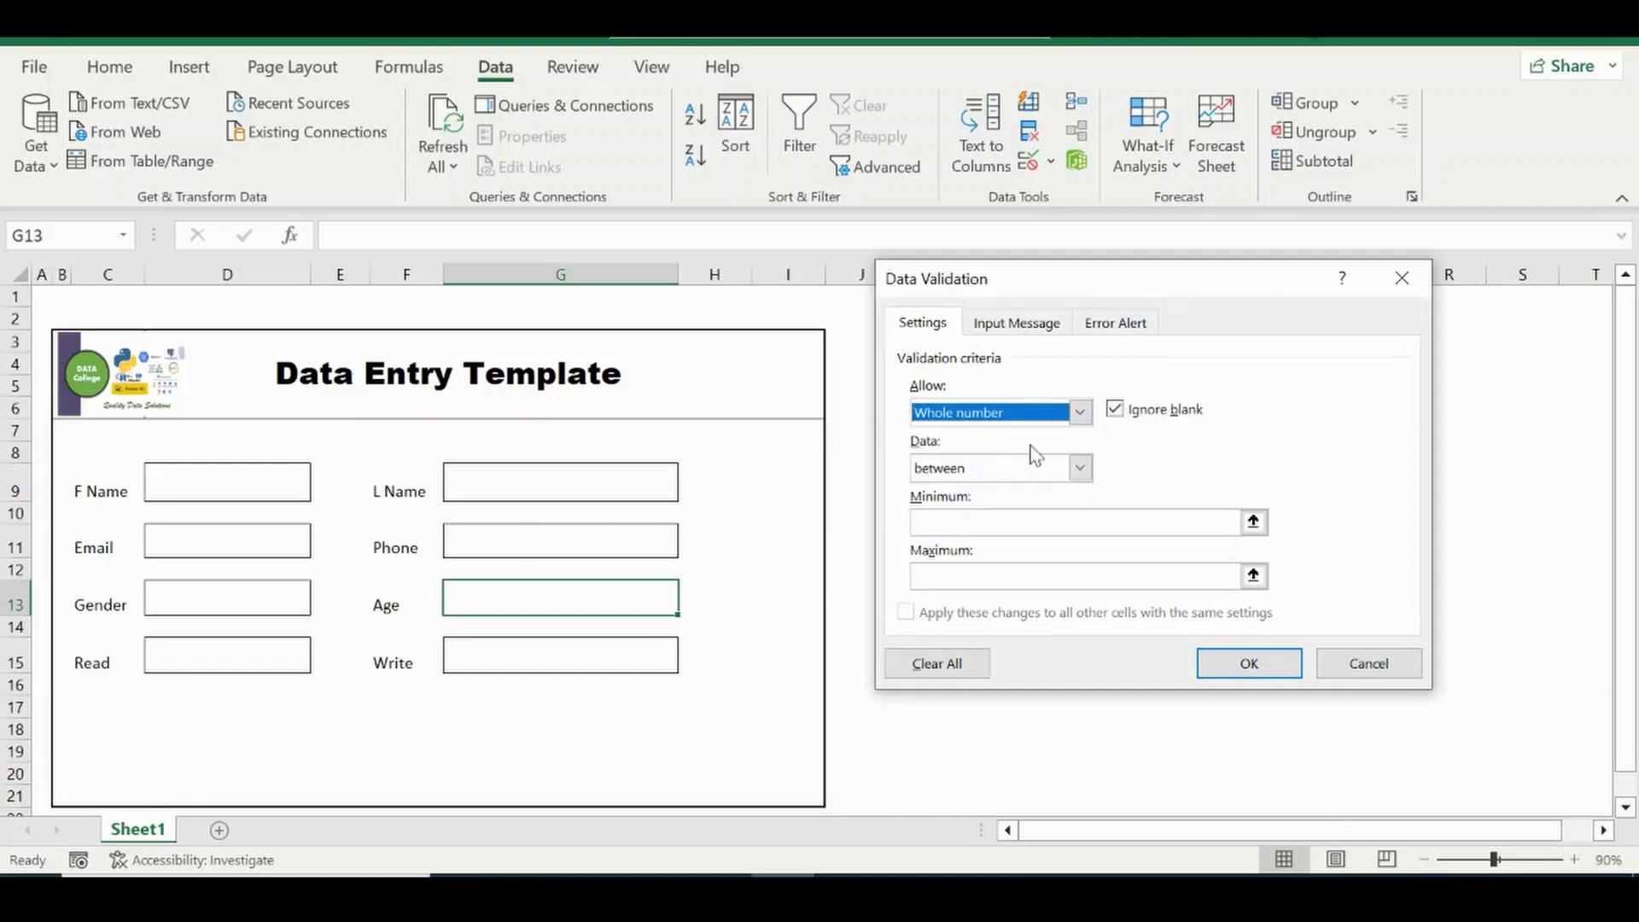
left_click(1043, 527)
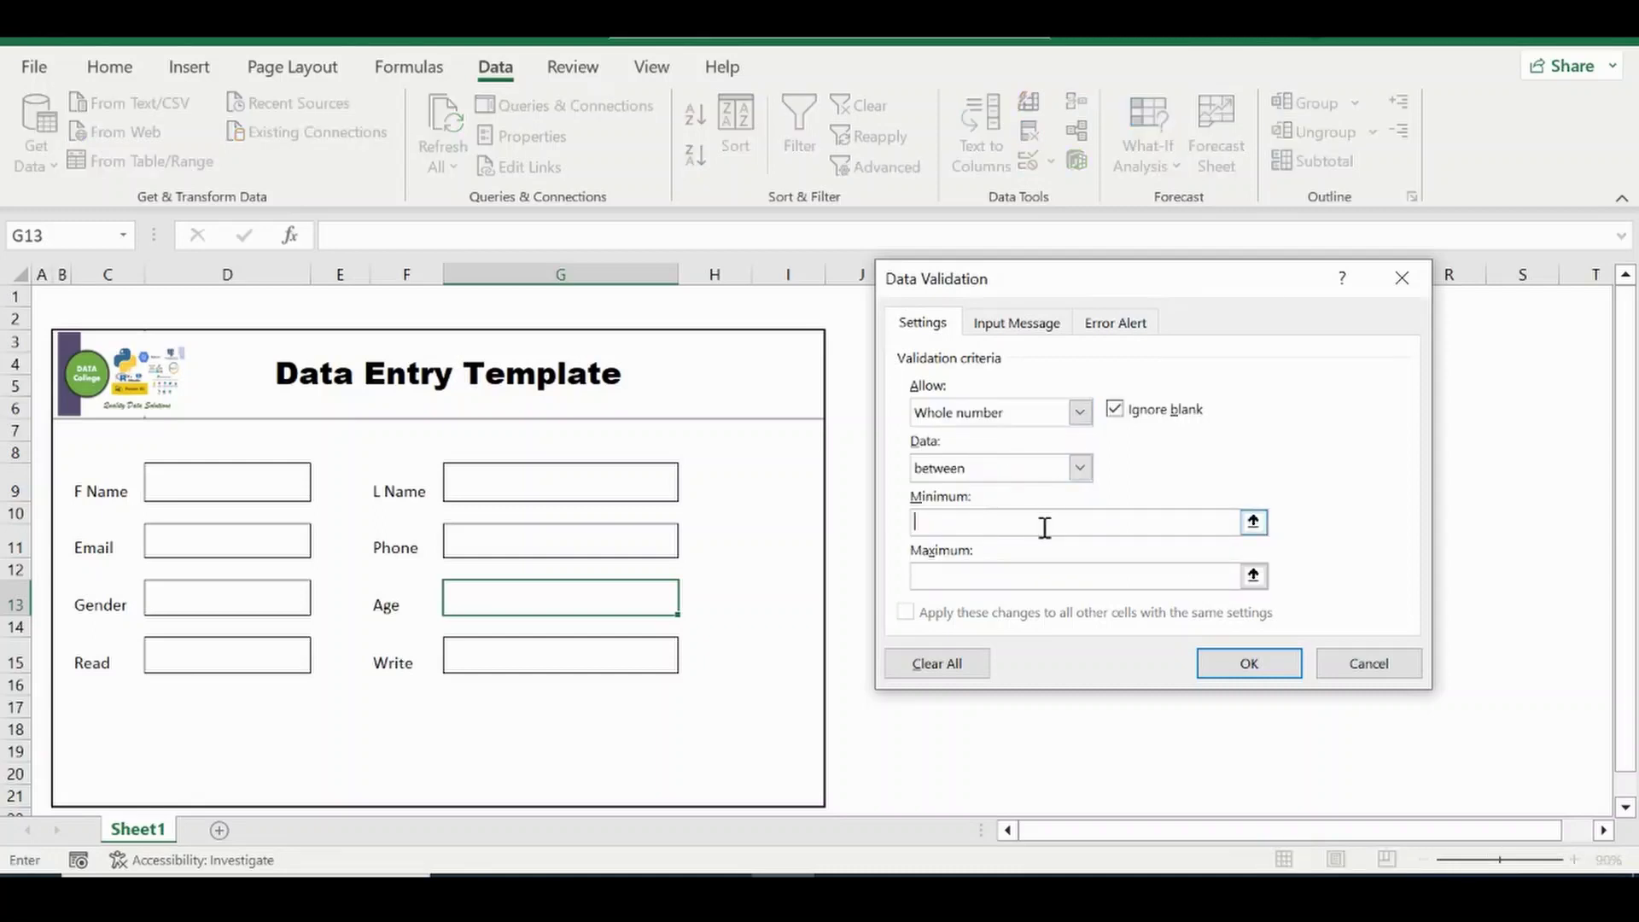
left_click(1080, 468)
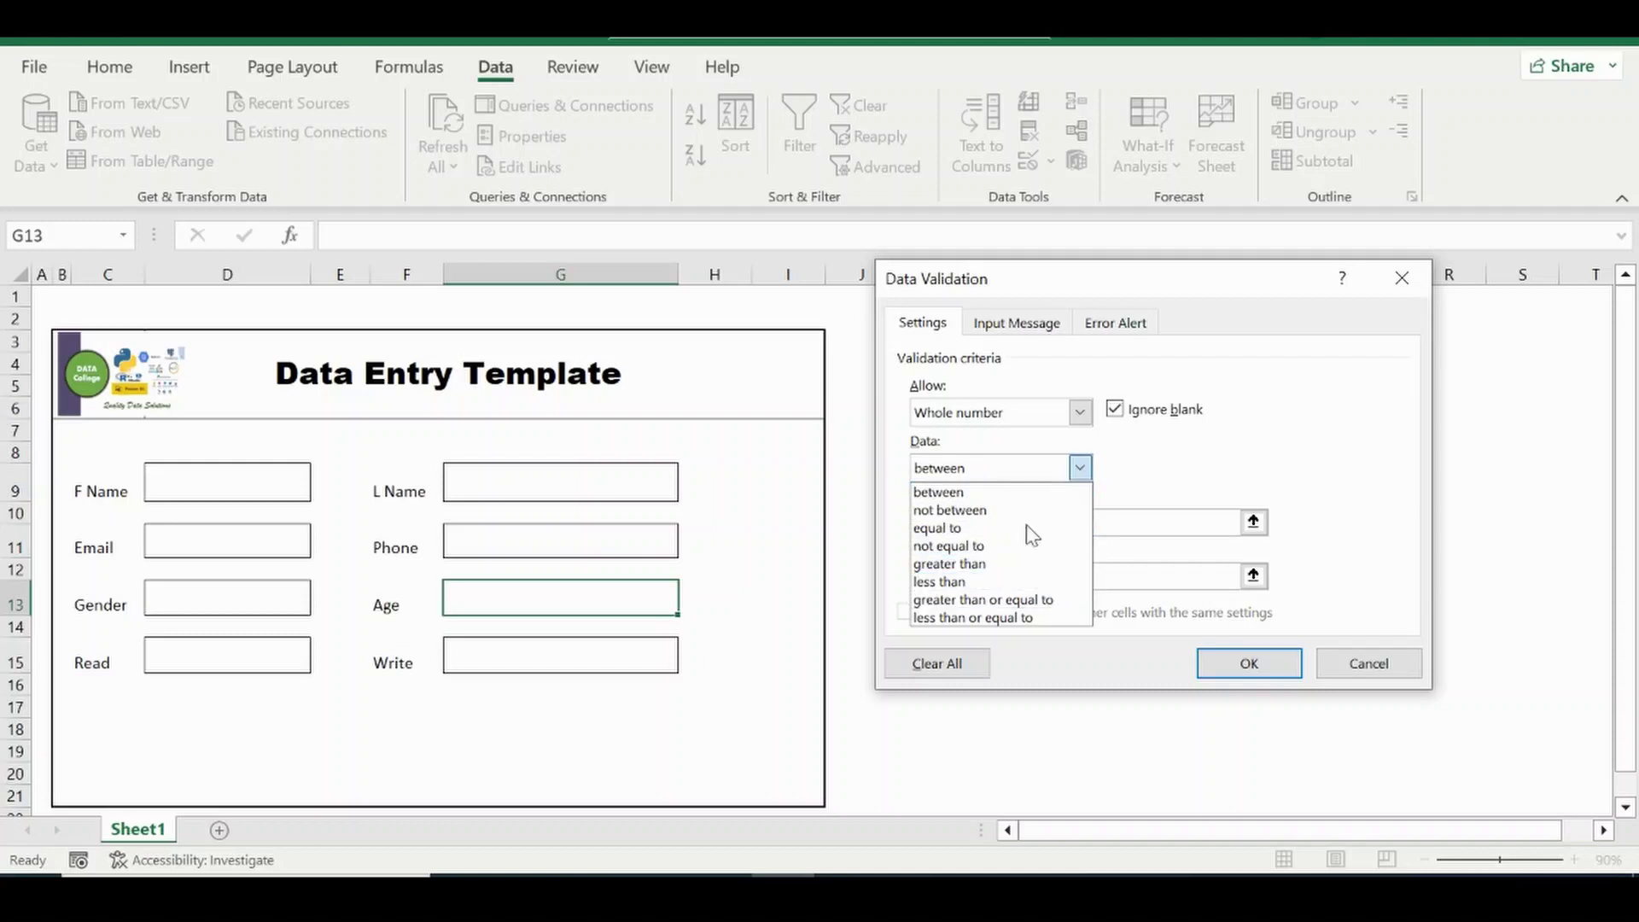
left_click(1157, 483)
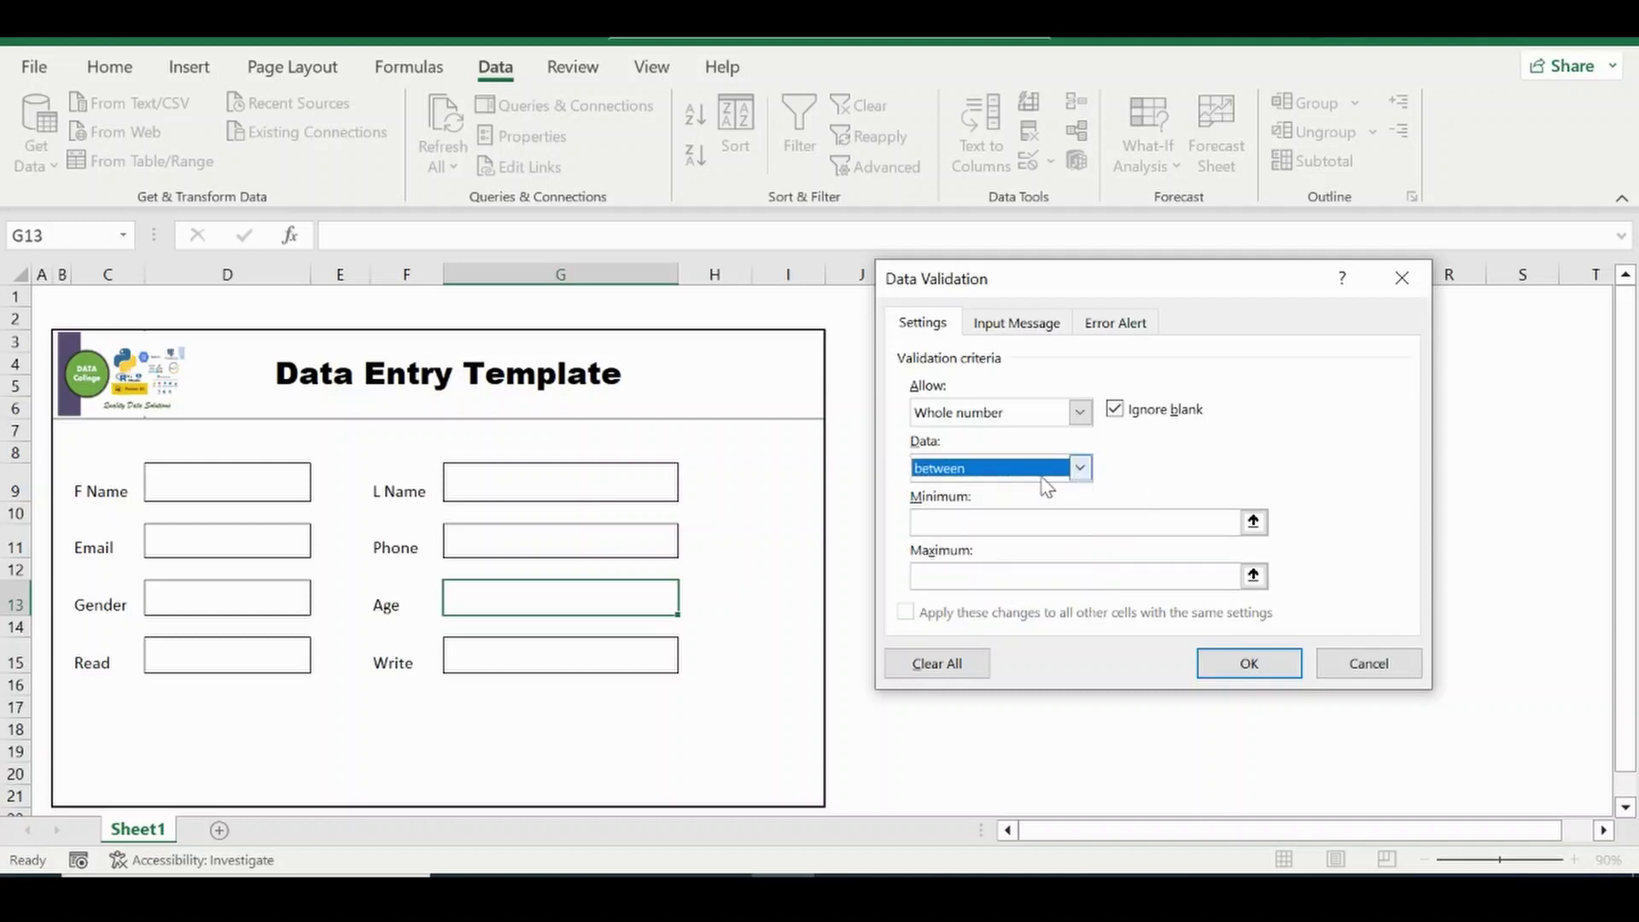
left_click(993, 531)
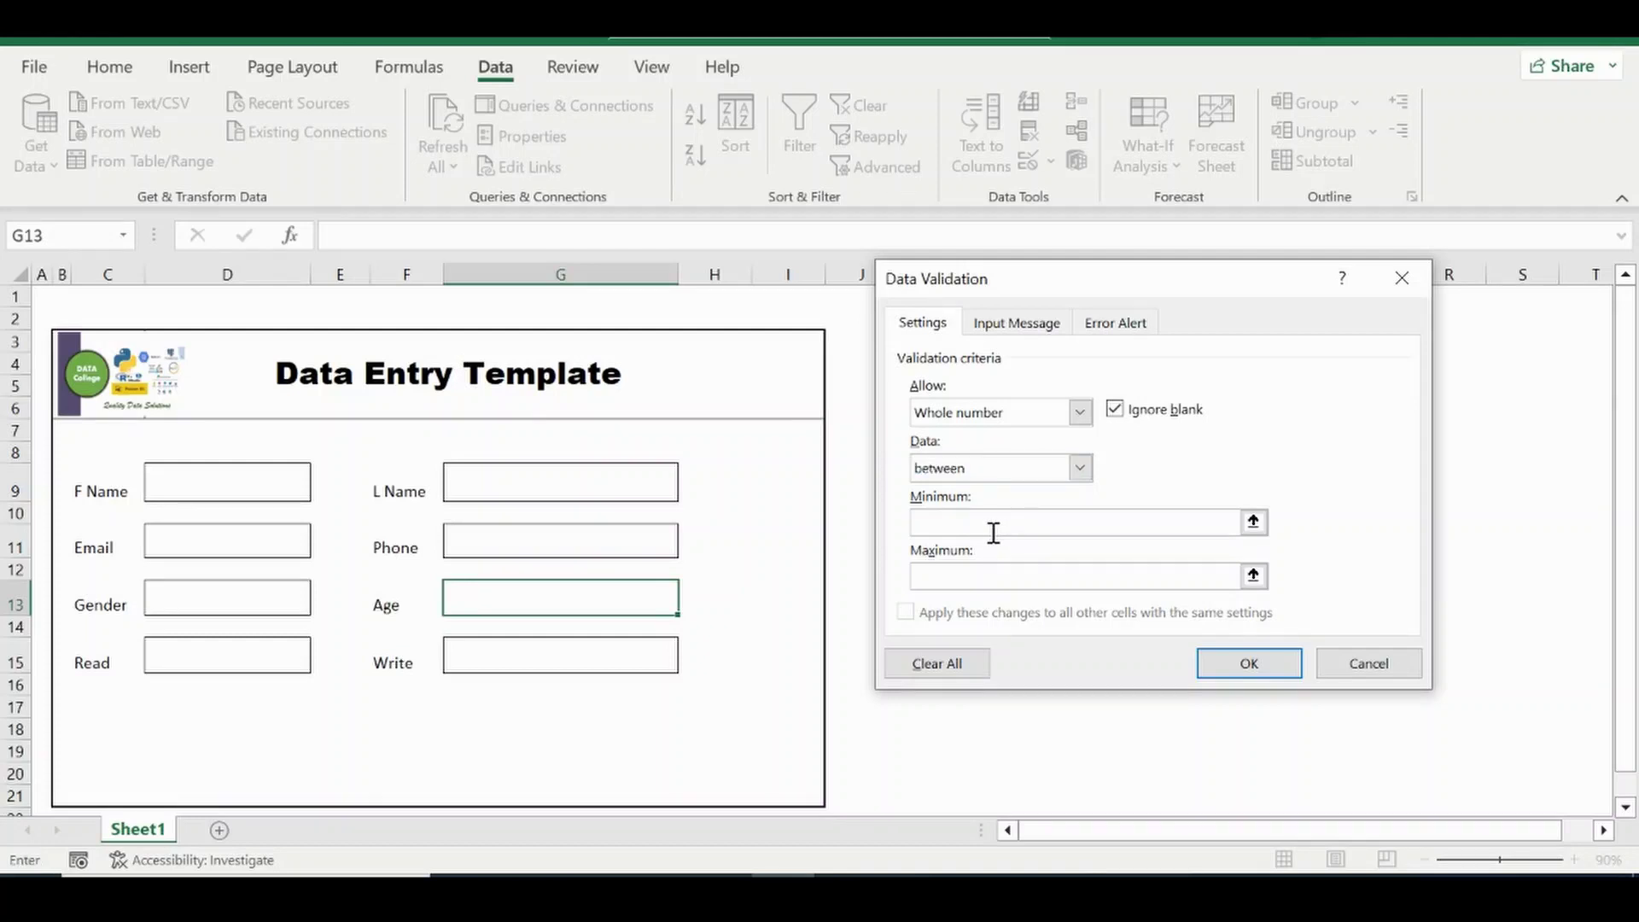
type("18")
left_click(993, 577)
type("120")
left_click(1249, 663)
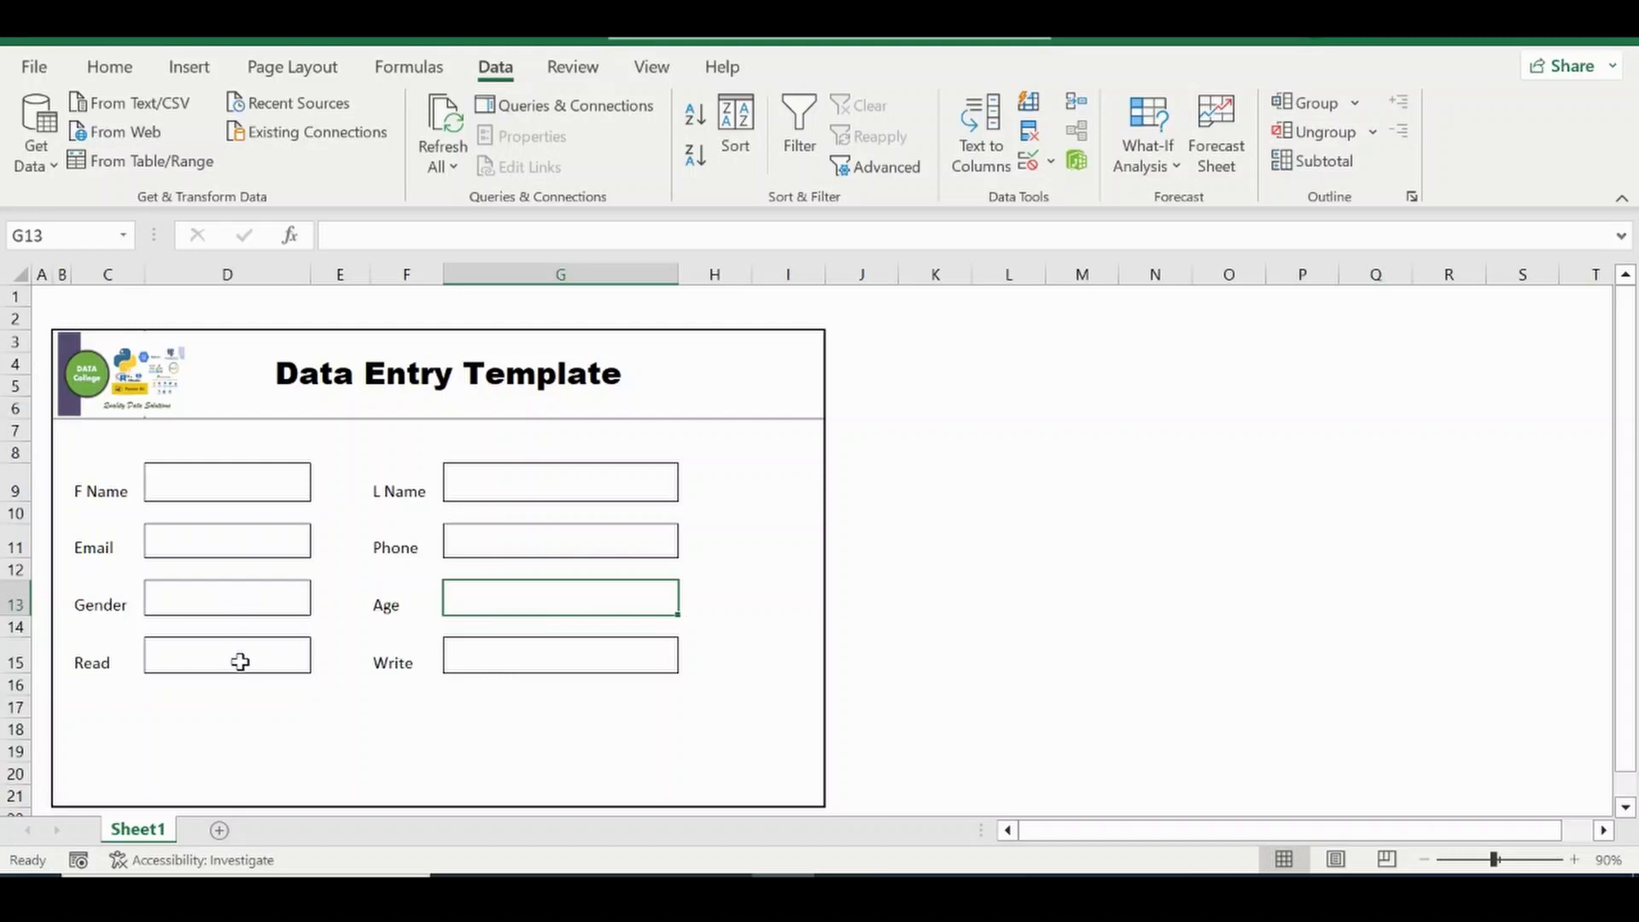
left_click(238, 543)
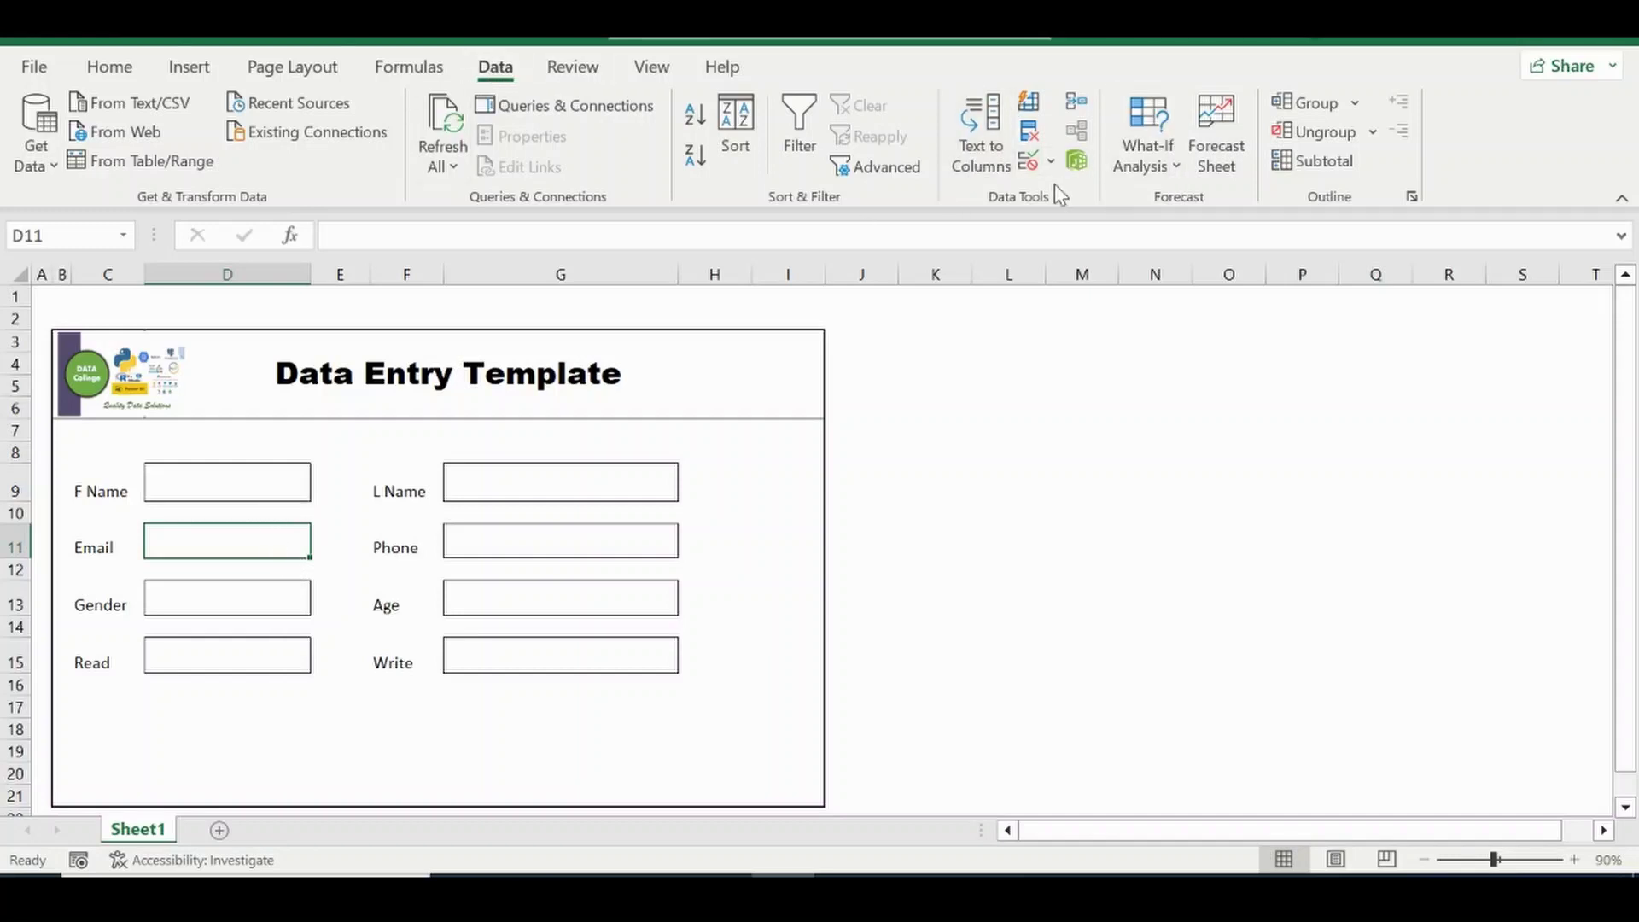
left_click(1026, 162)
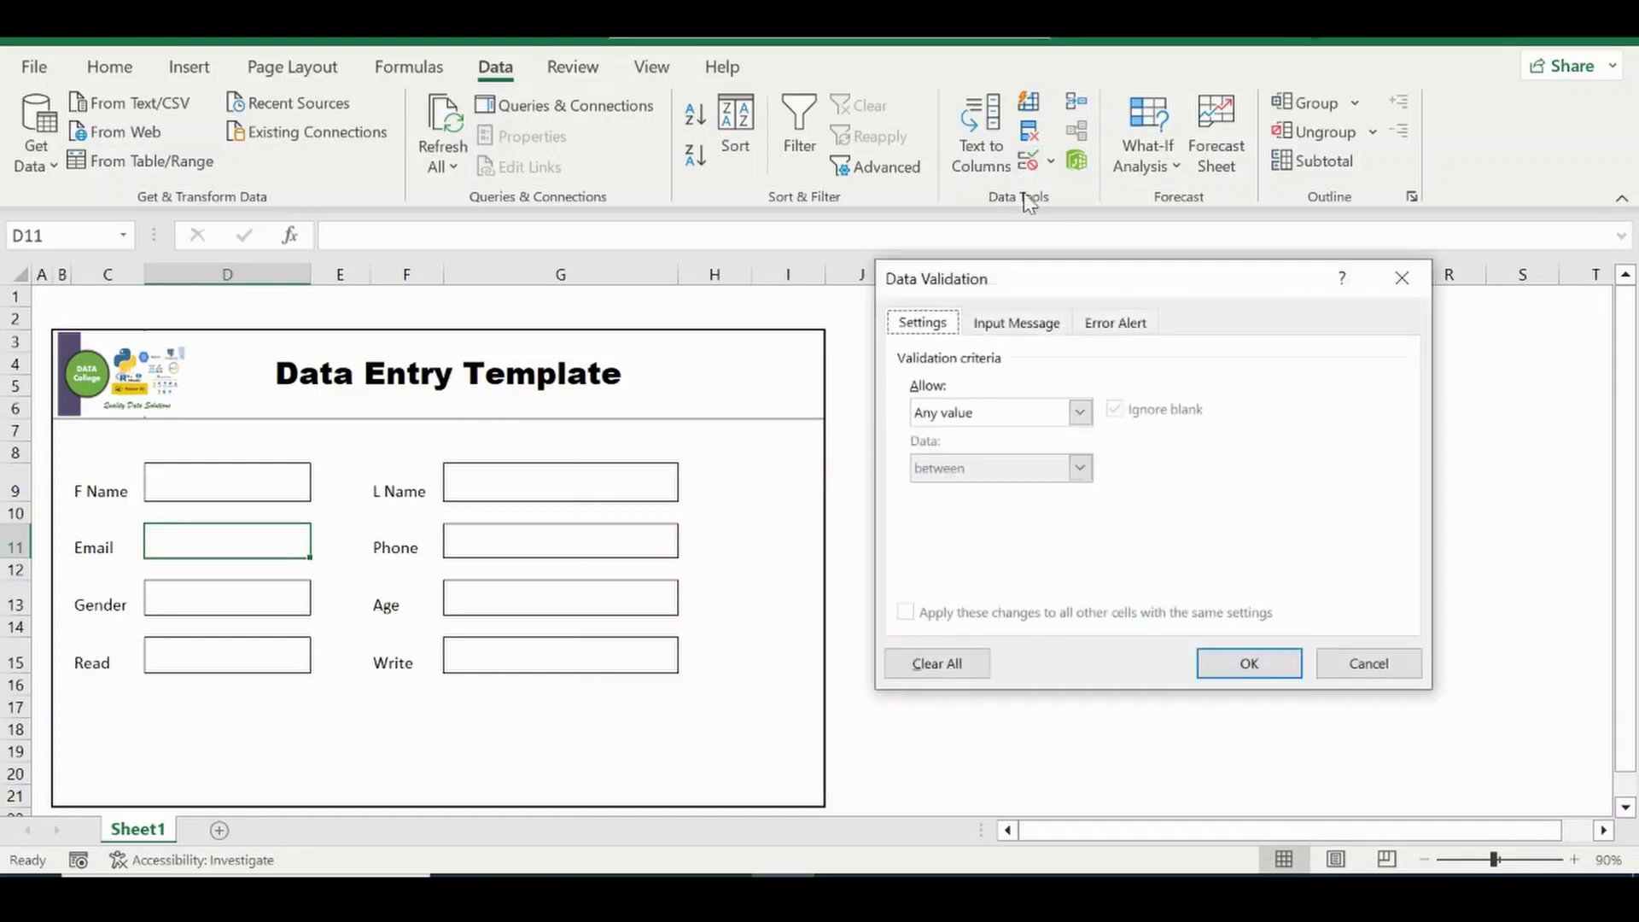
left_click(1078, 417)
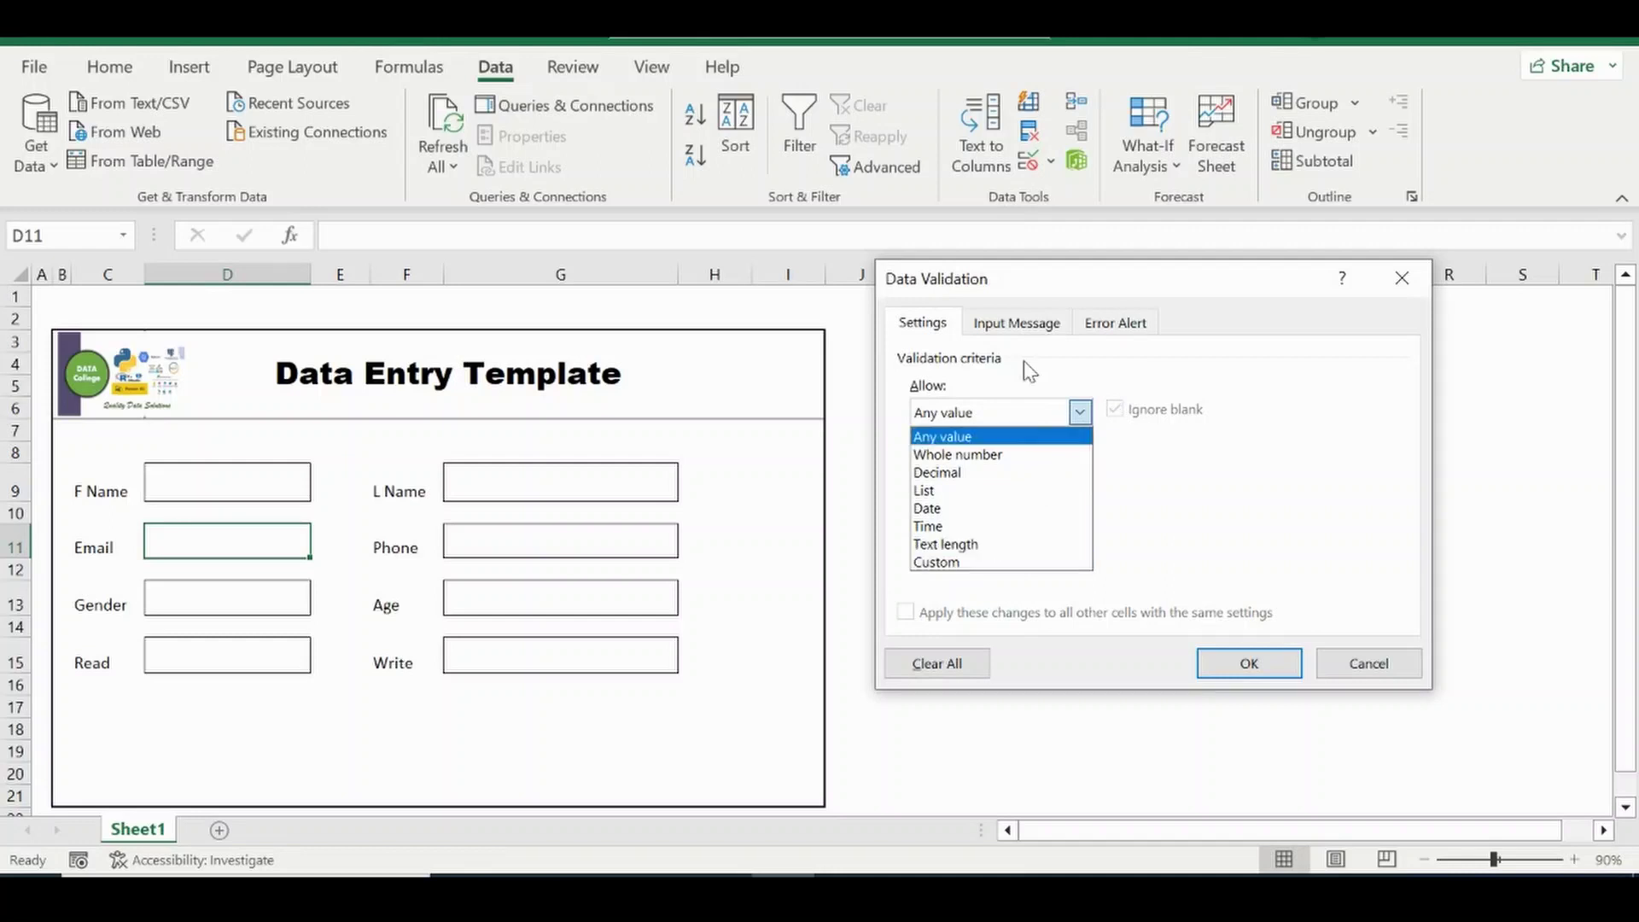
left_click(932, 563)
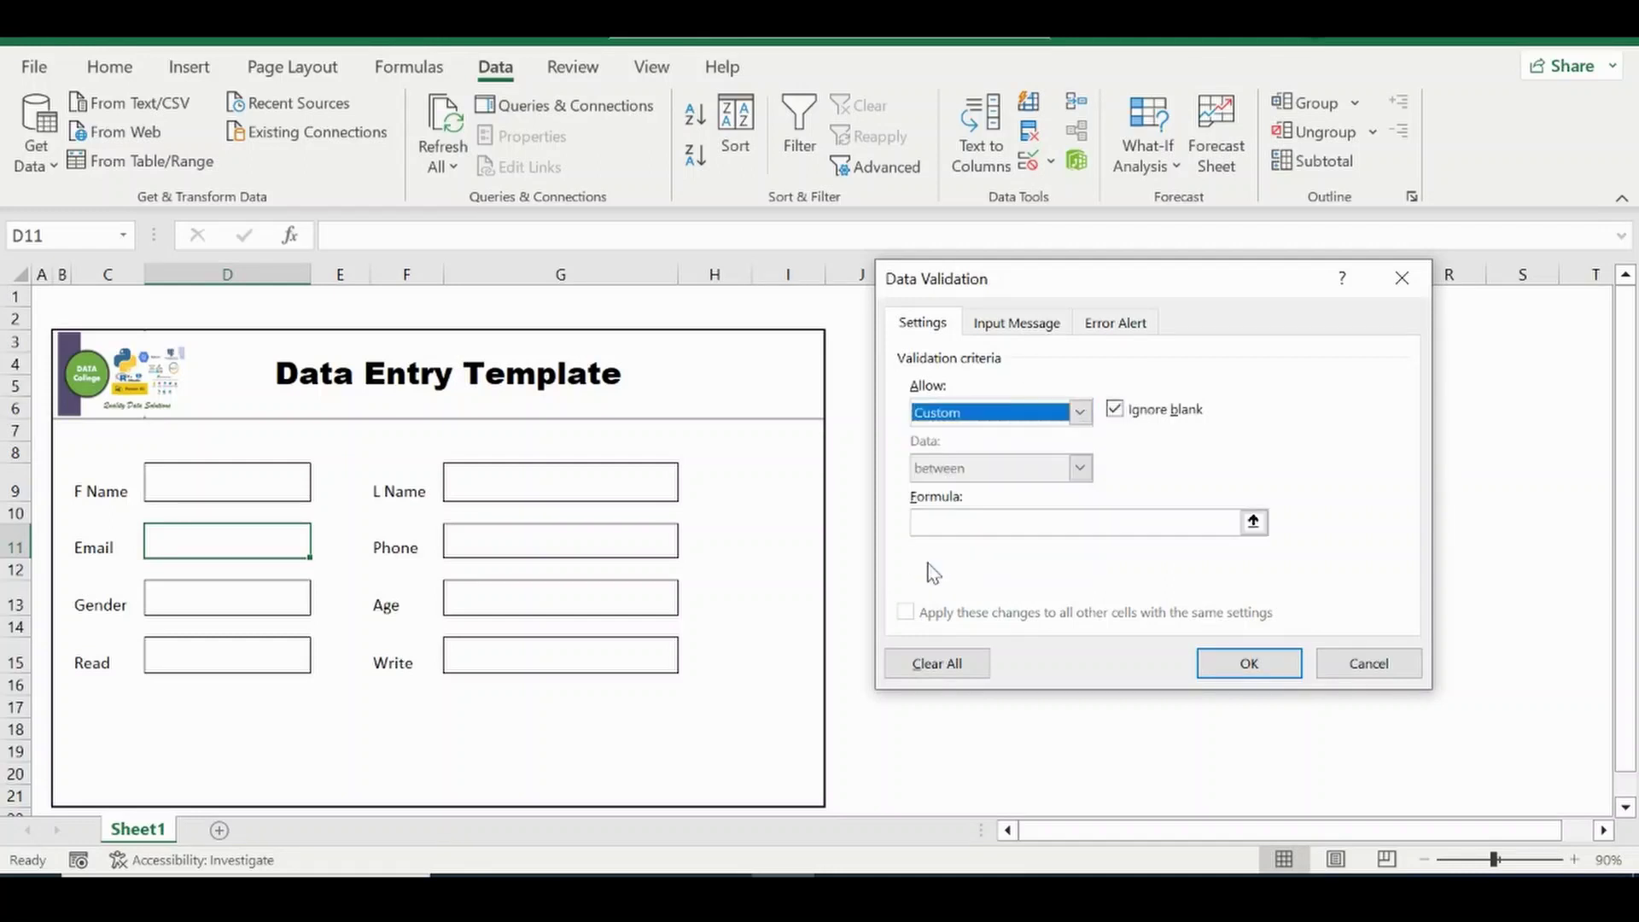
left_click(967, 521)
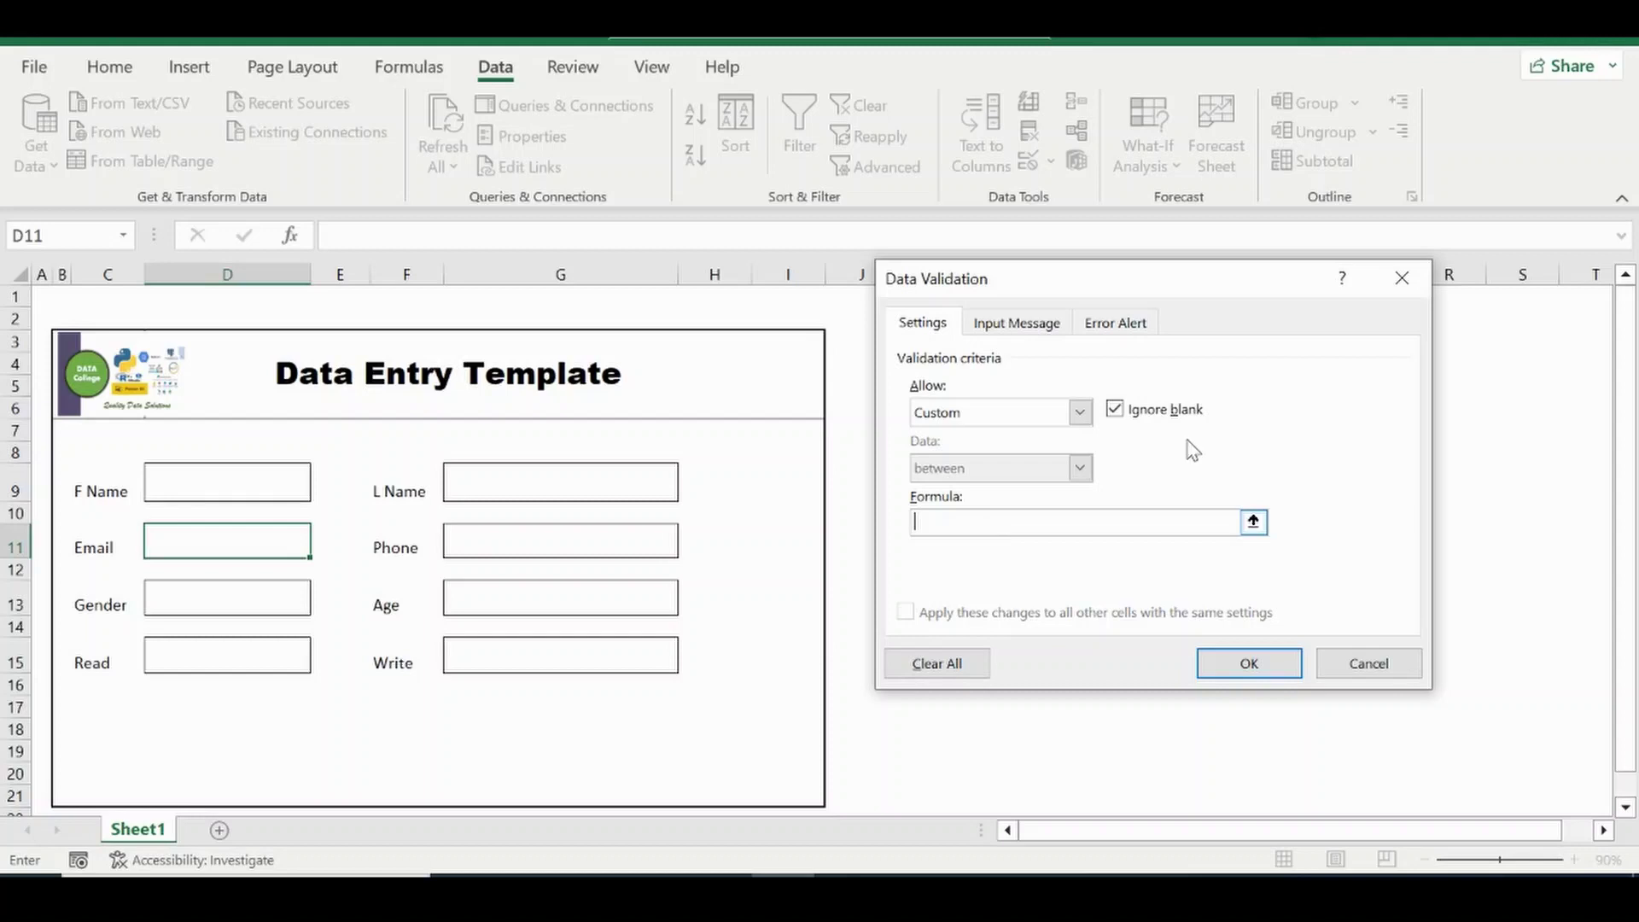
left_click(1404, 281)
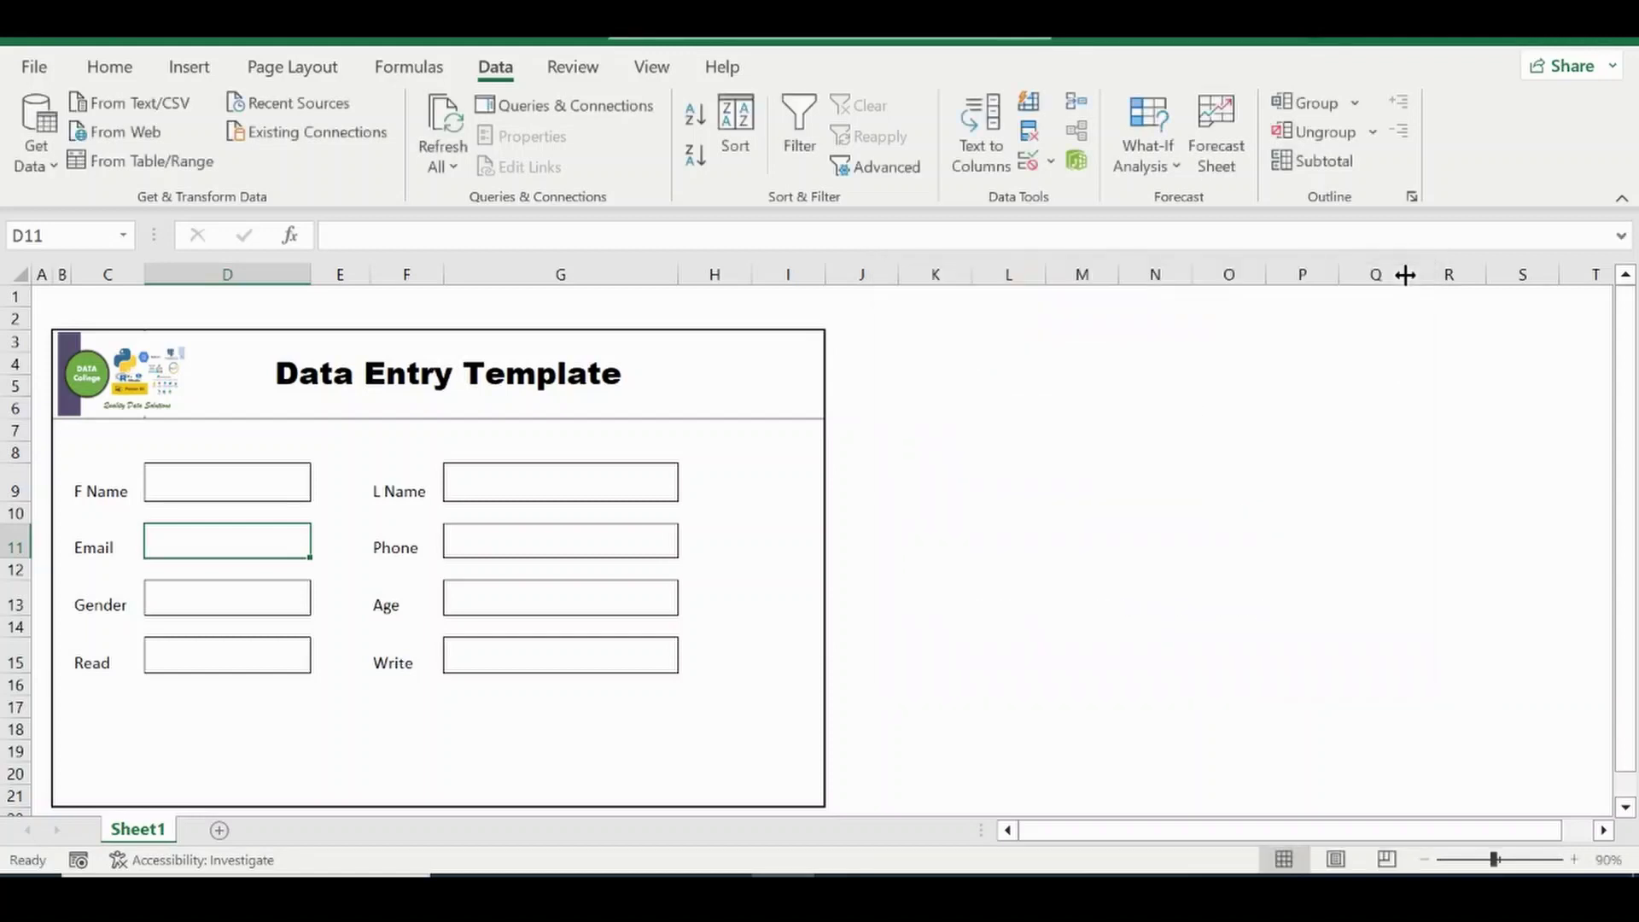
Enter =SEARCH("a",D3) in L5, which returns 2.
left_click(934, 453)
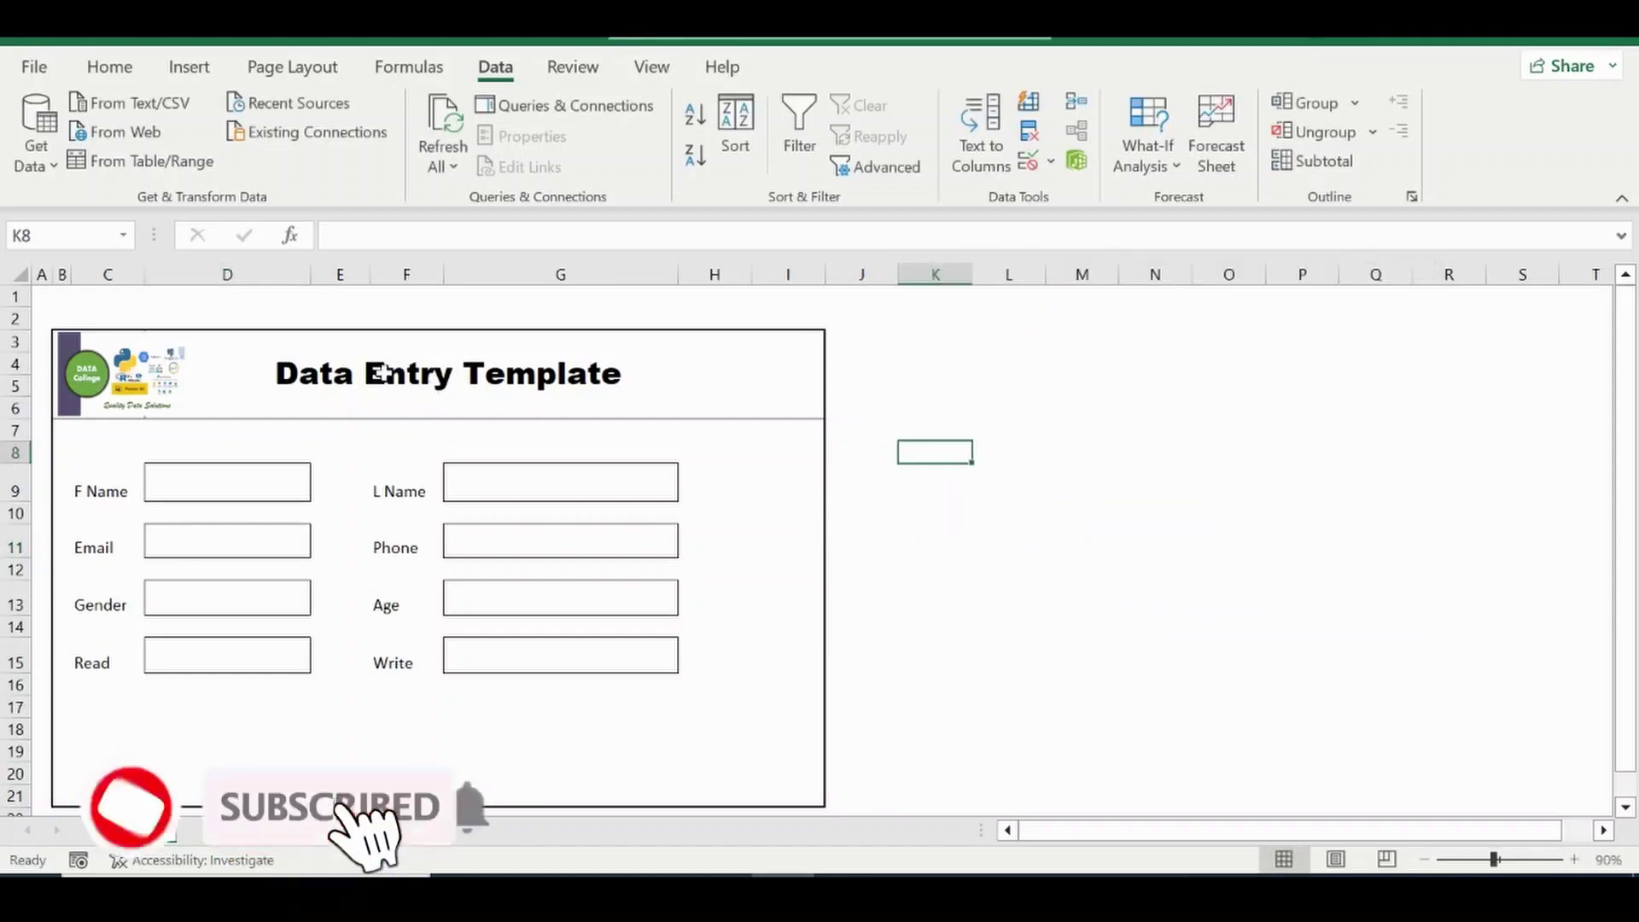
left_click(334, 381)
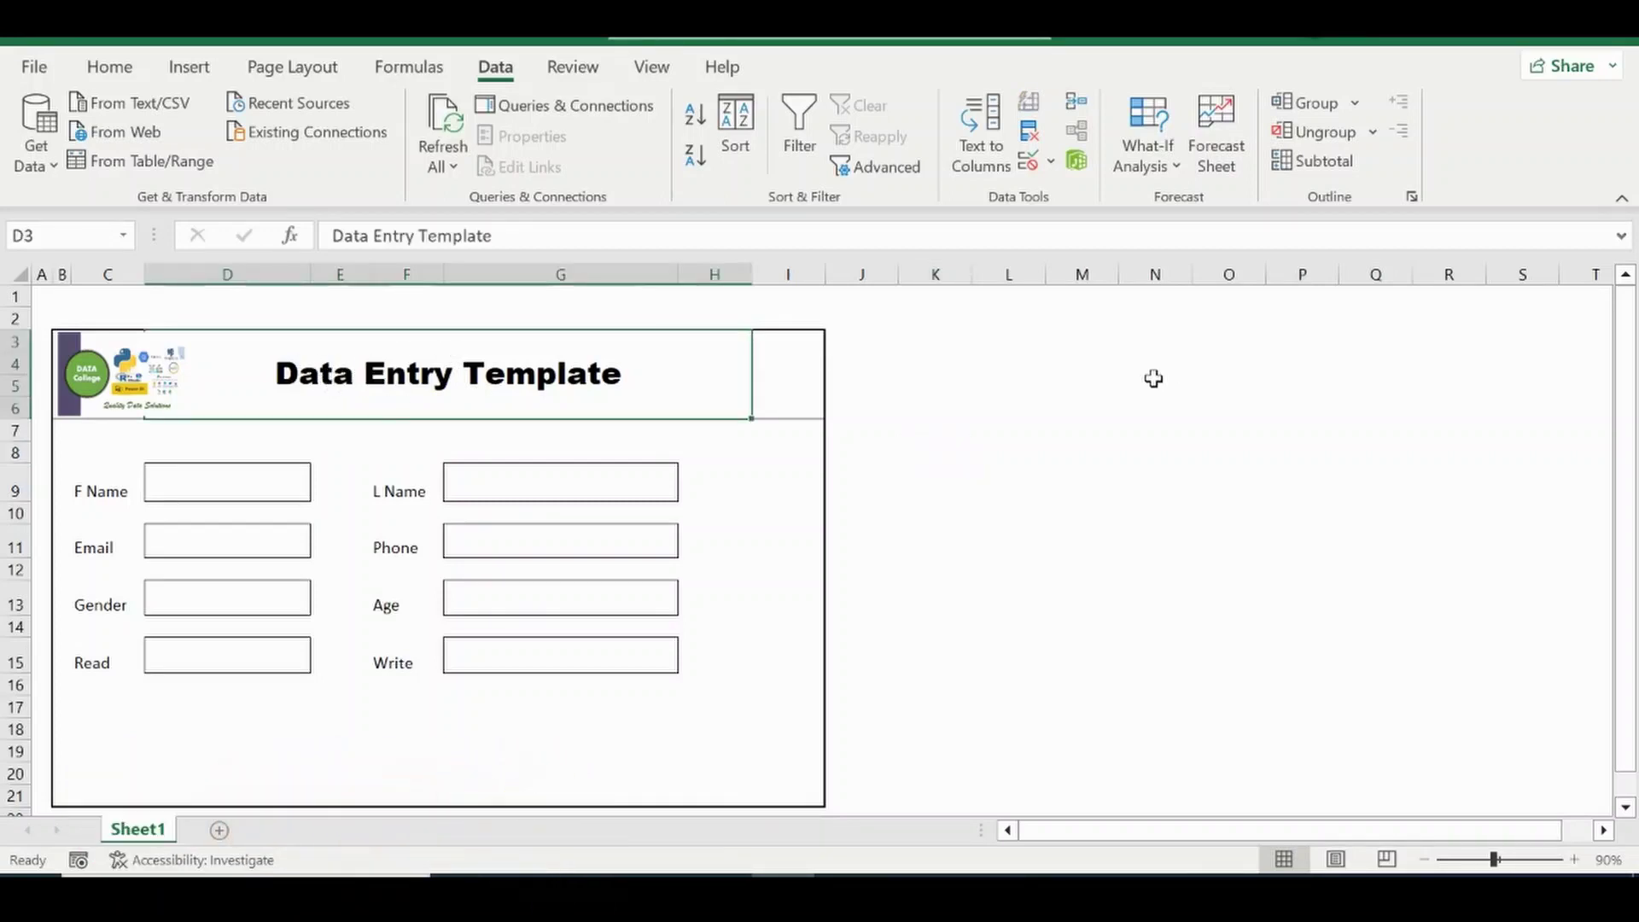
left_click(1016, 383)
type("=se")
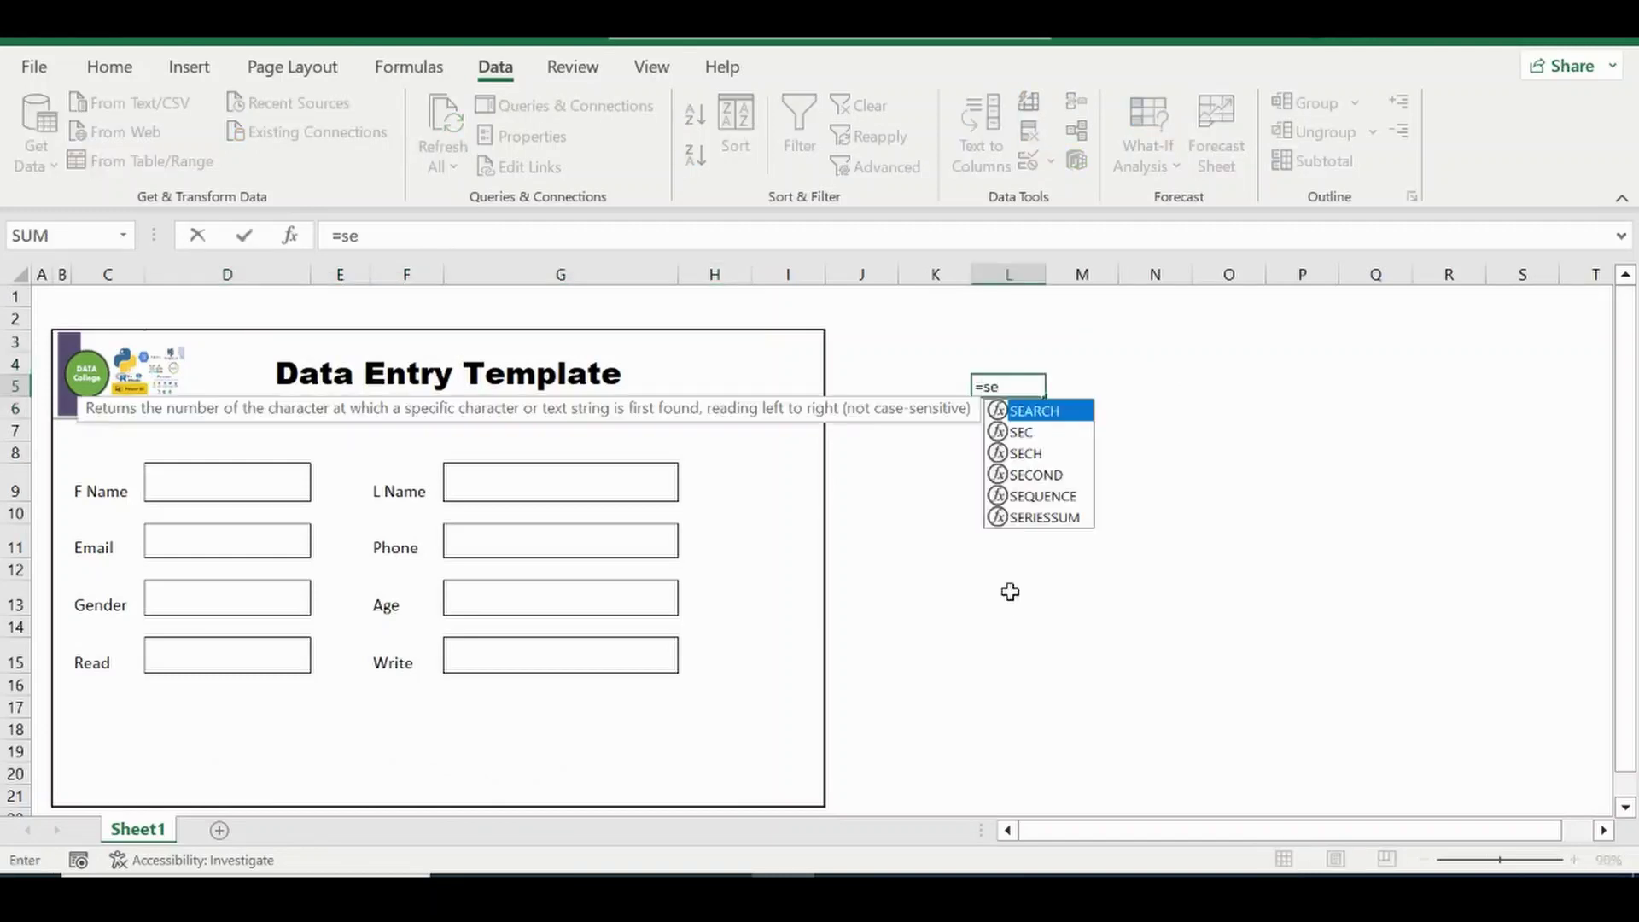
type("arch(")
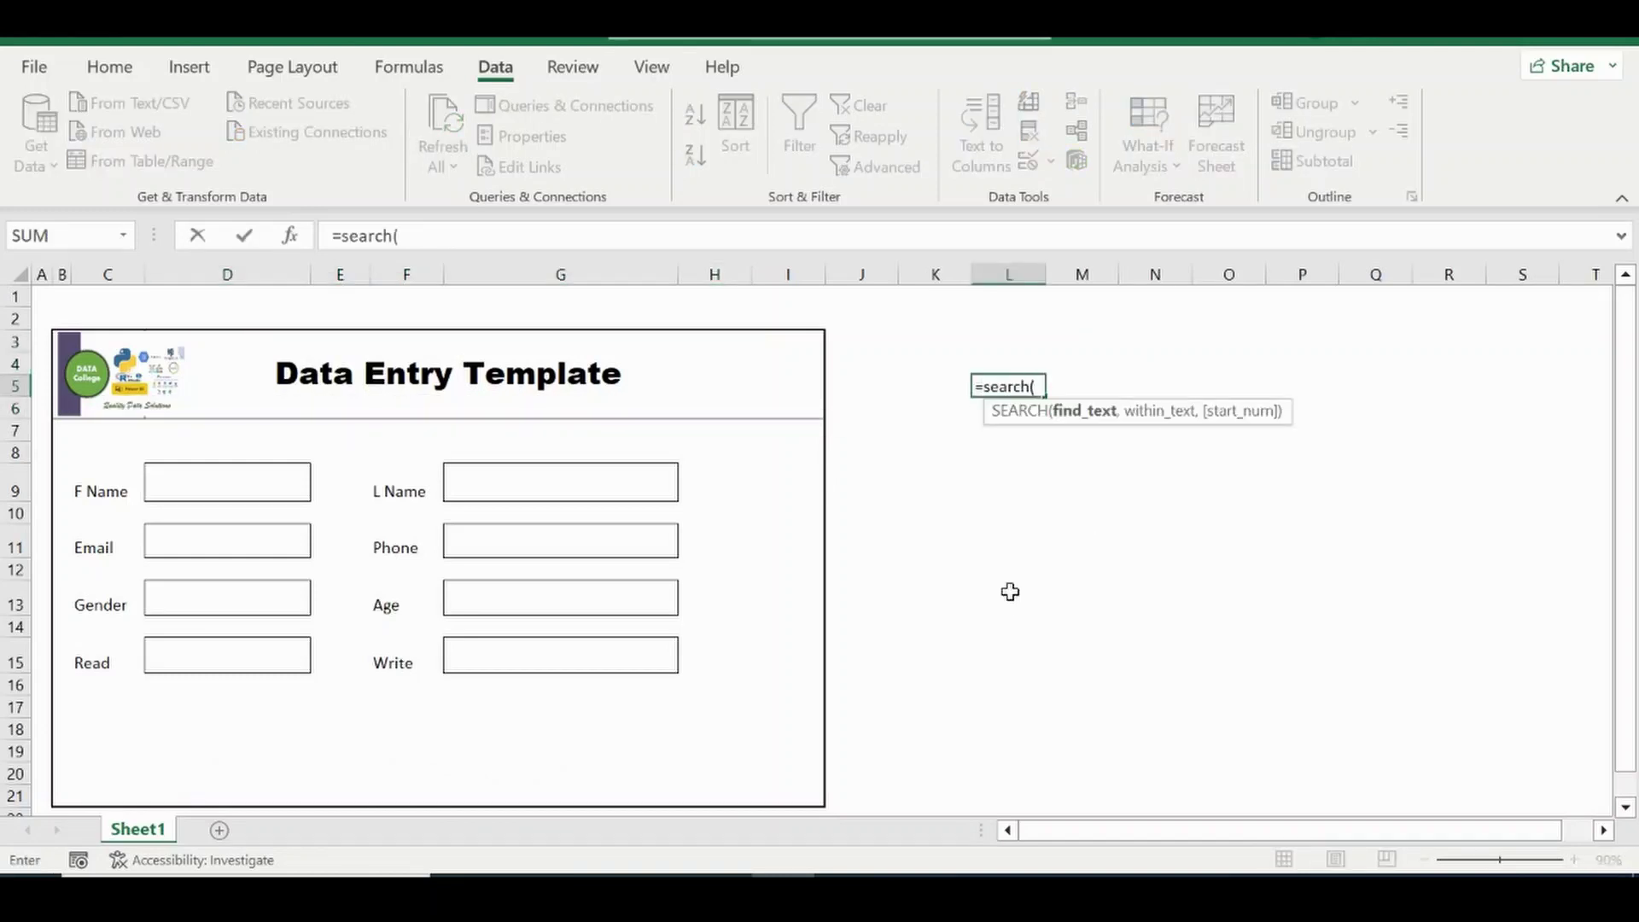
type("\"a\",")
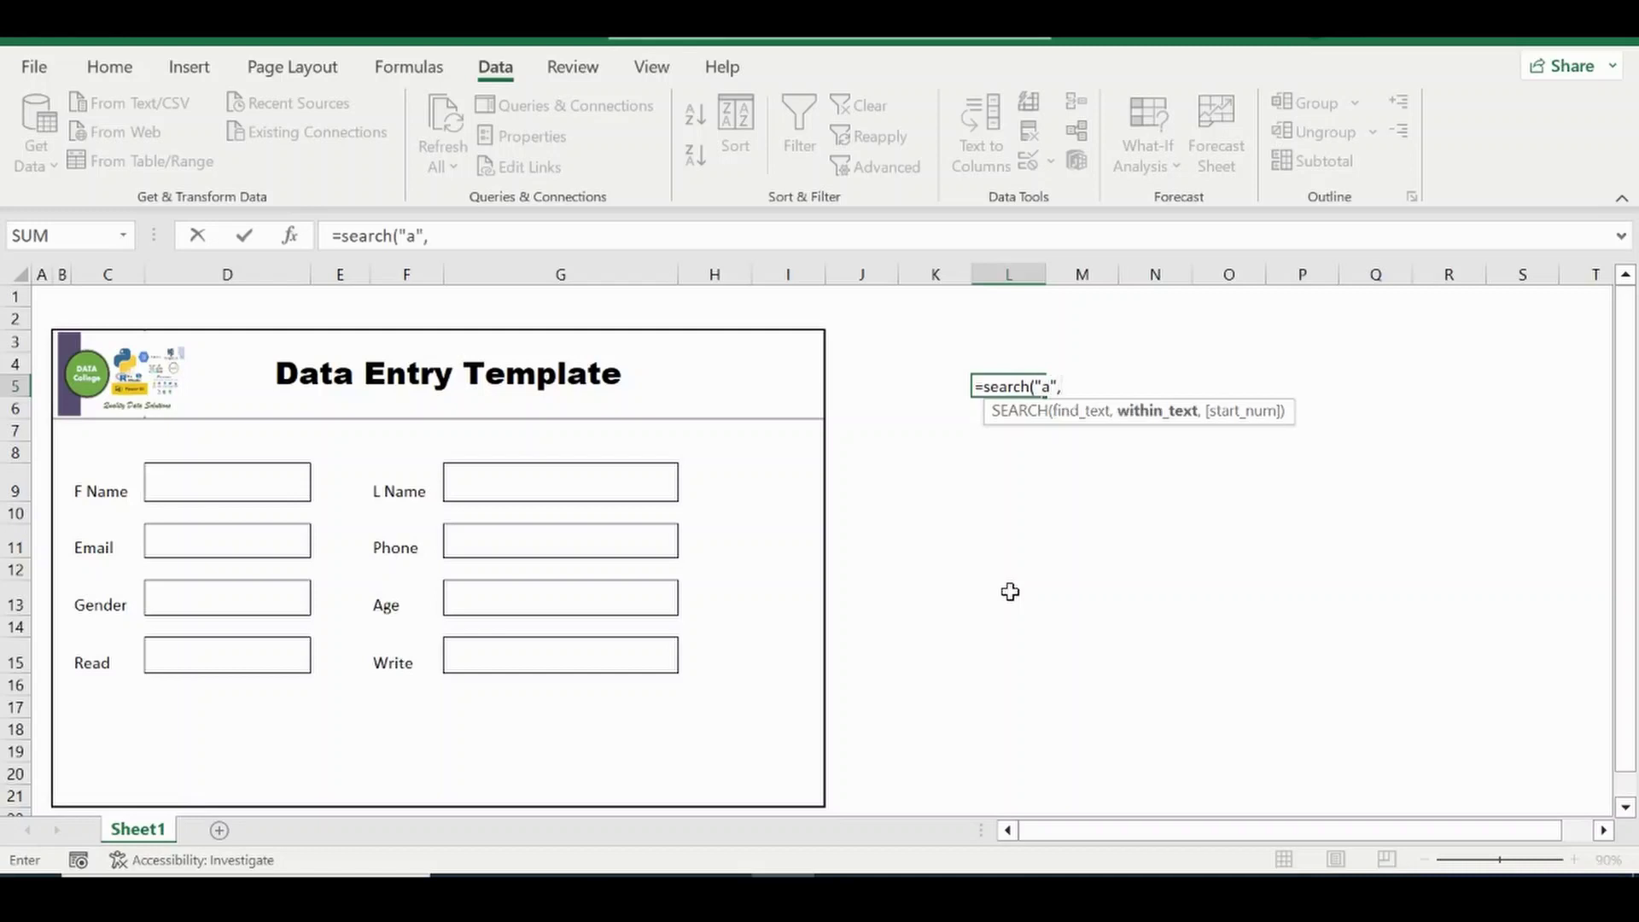
left_click(466, 380)
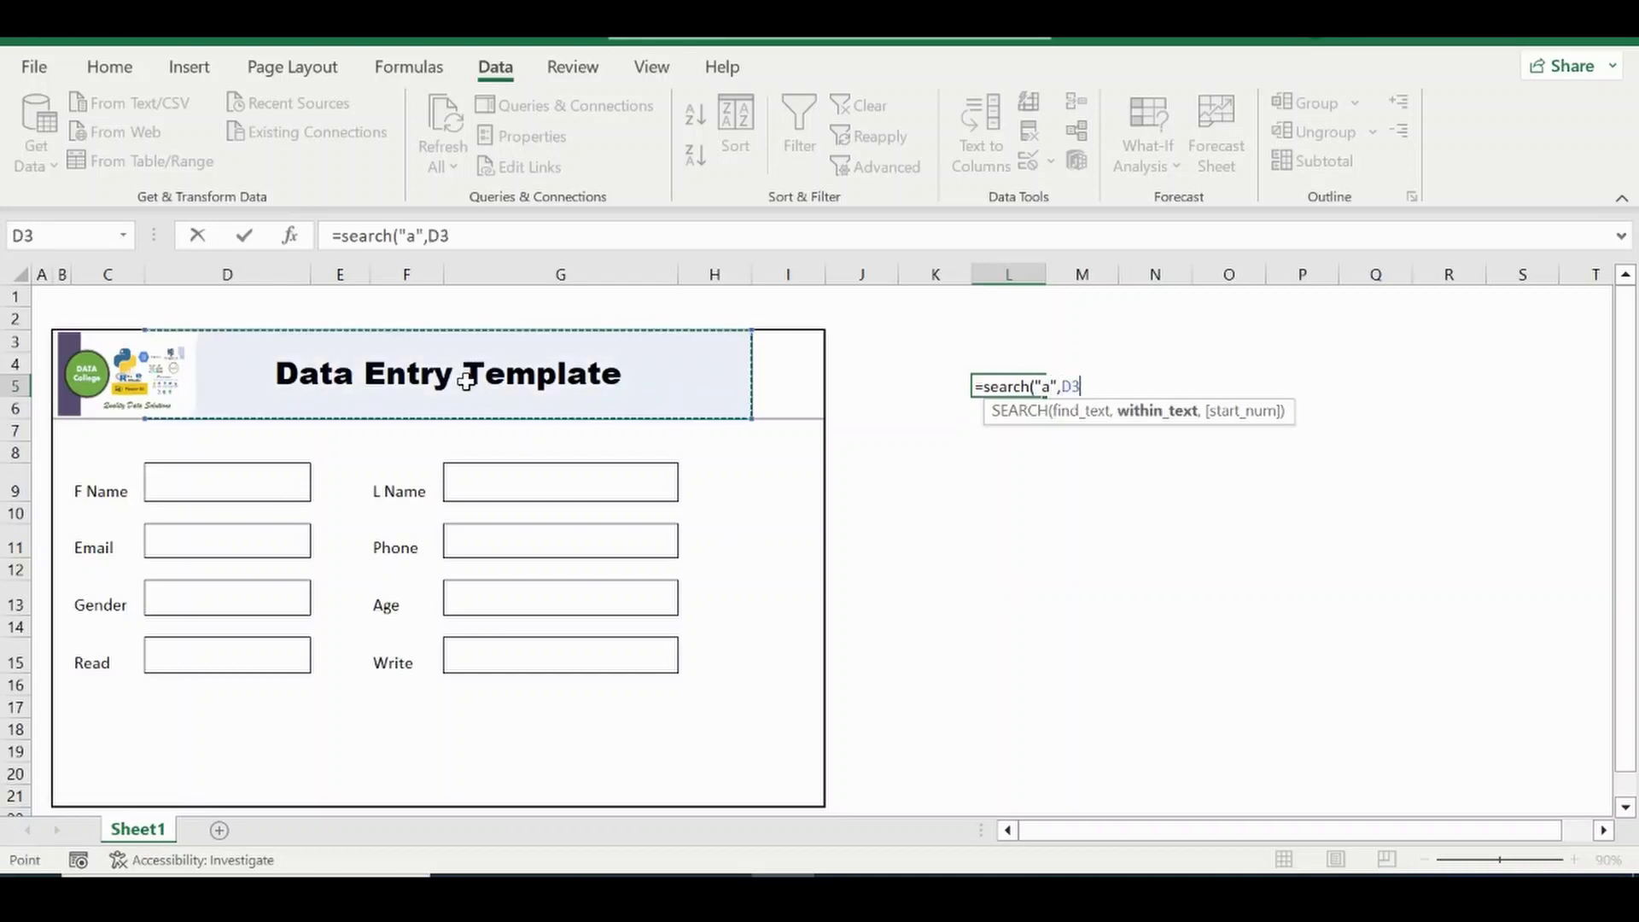
type(")")
key("Return")
key("Up")
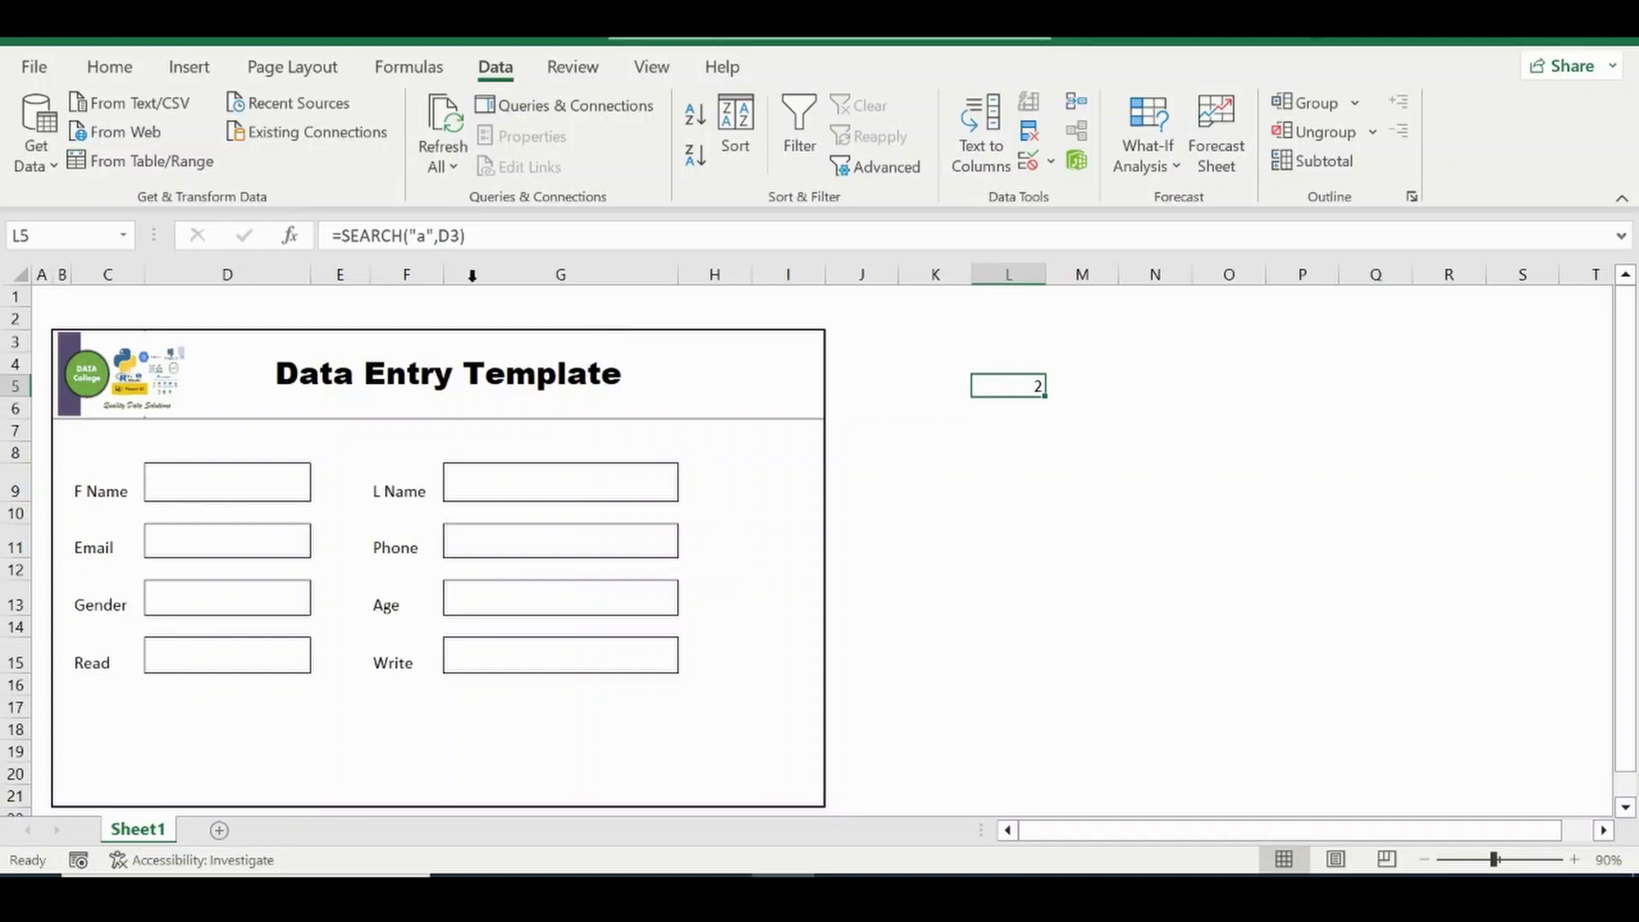
Change L5's formula to =FIND("a",D3).
left_click(403, 235)
key("BackSpace")
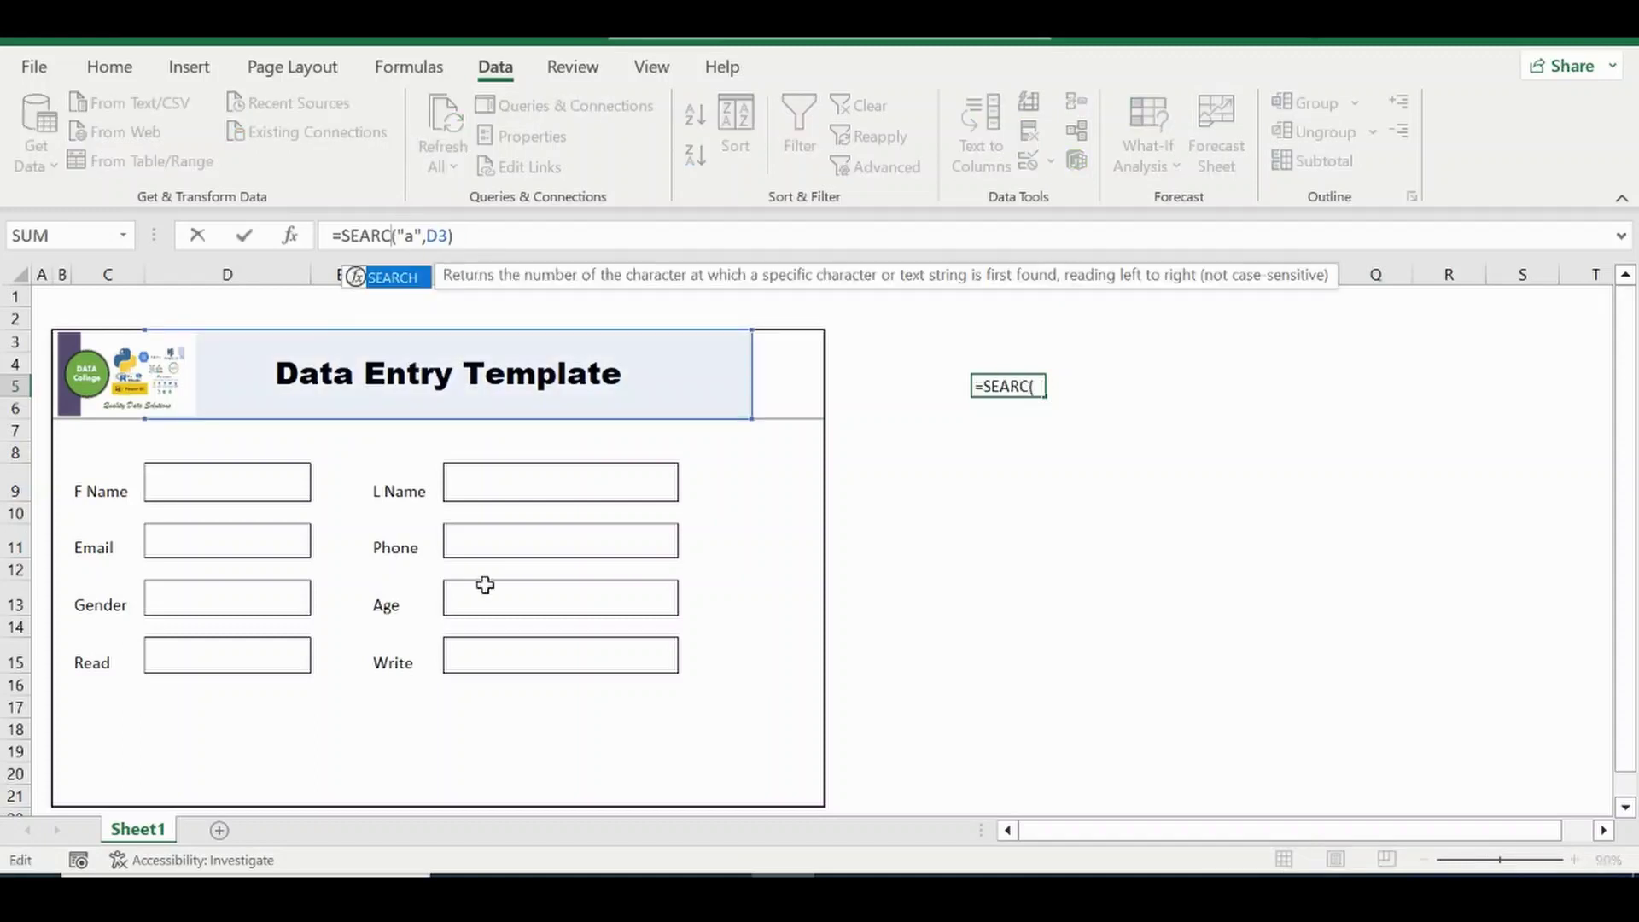
key("BackSpace")
key("BackSpace")
key("BackSpace")
key("BackSpace")
key("BackSpace")
type("Find")
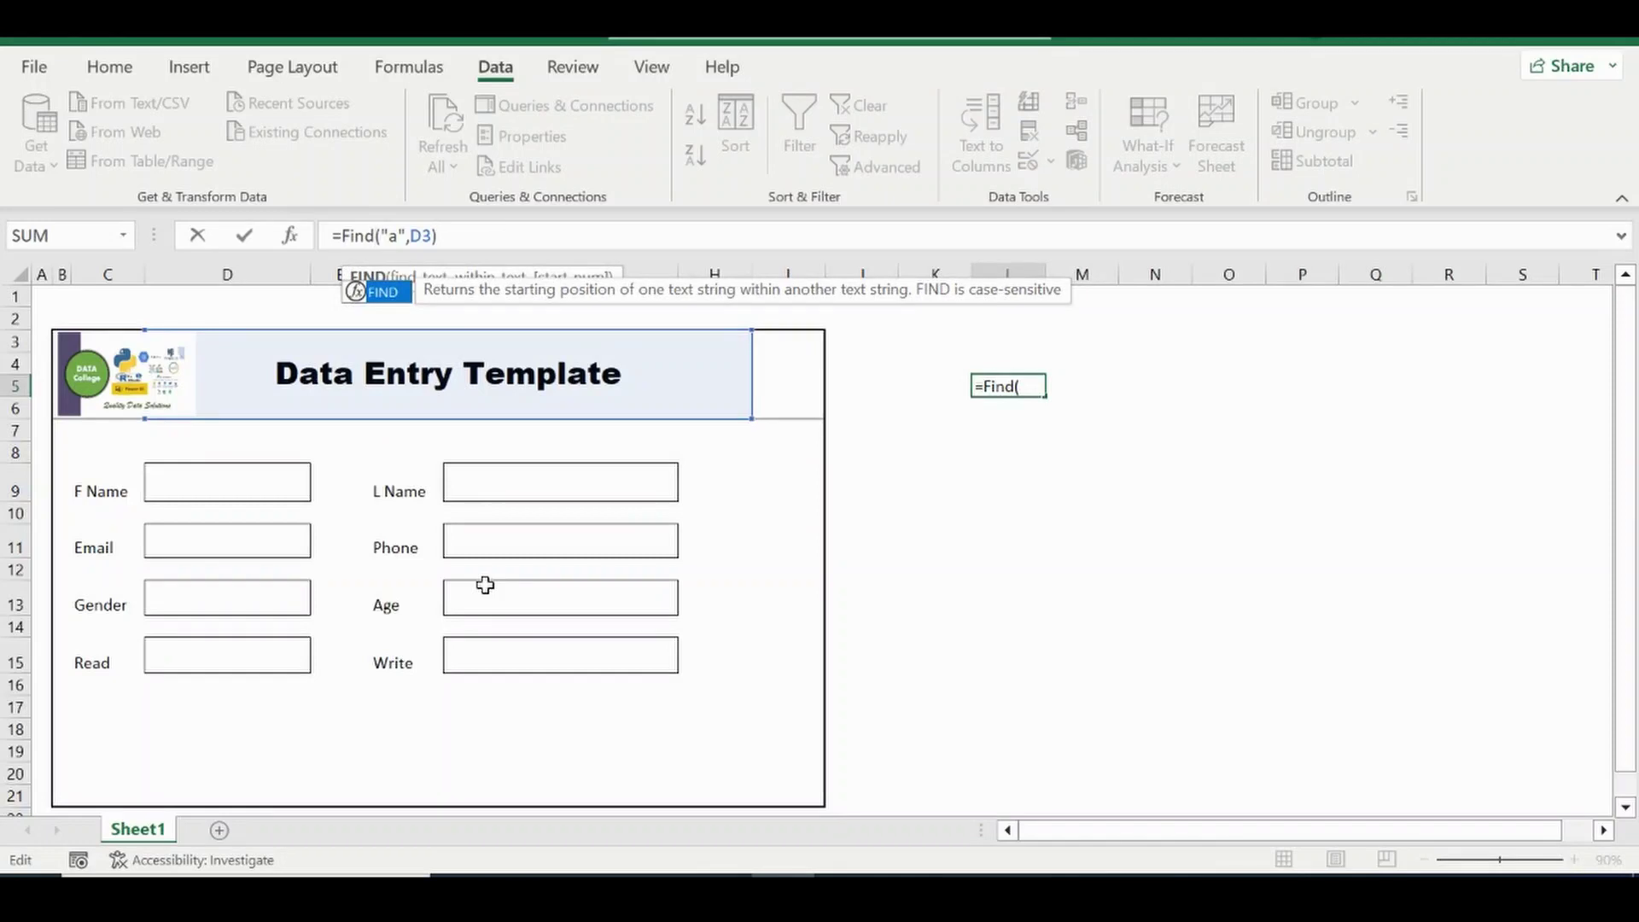
key("Return")
key("Up")
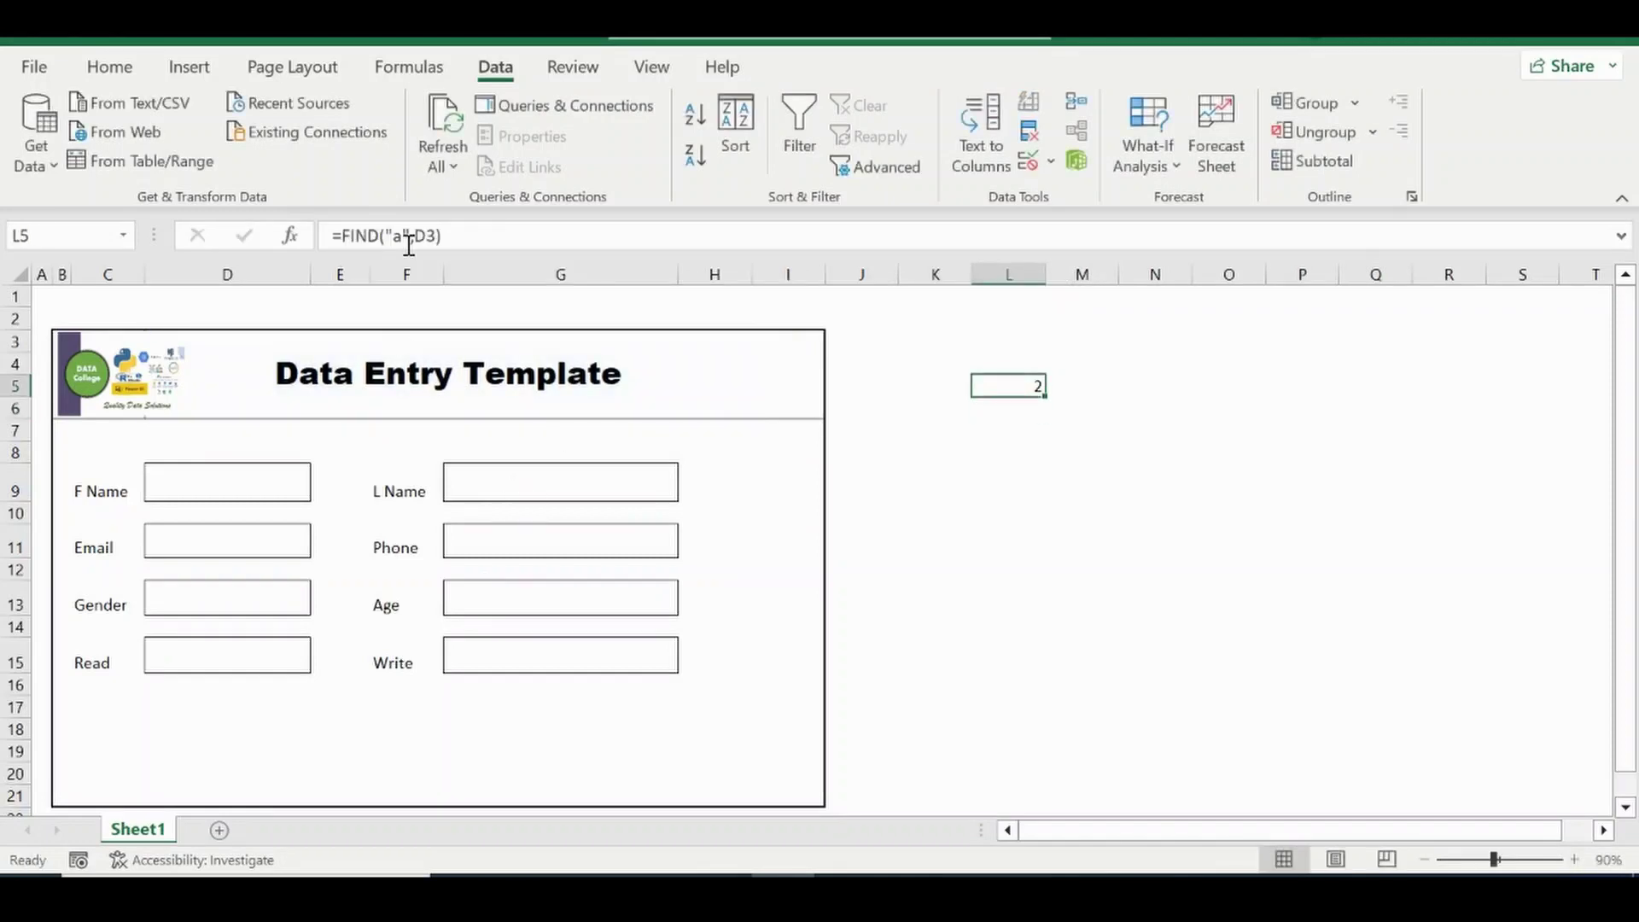
Switch the FIND search text to uppercase "A", which returns #VALUE!
left_click(403, 236)
key("BackSpace")
type("A")
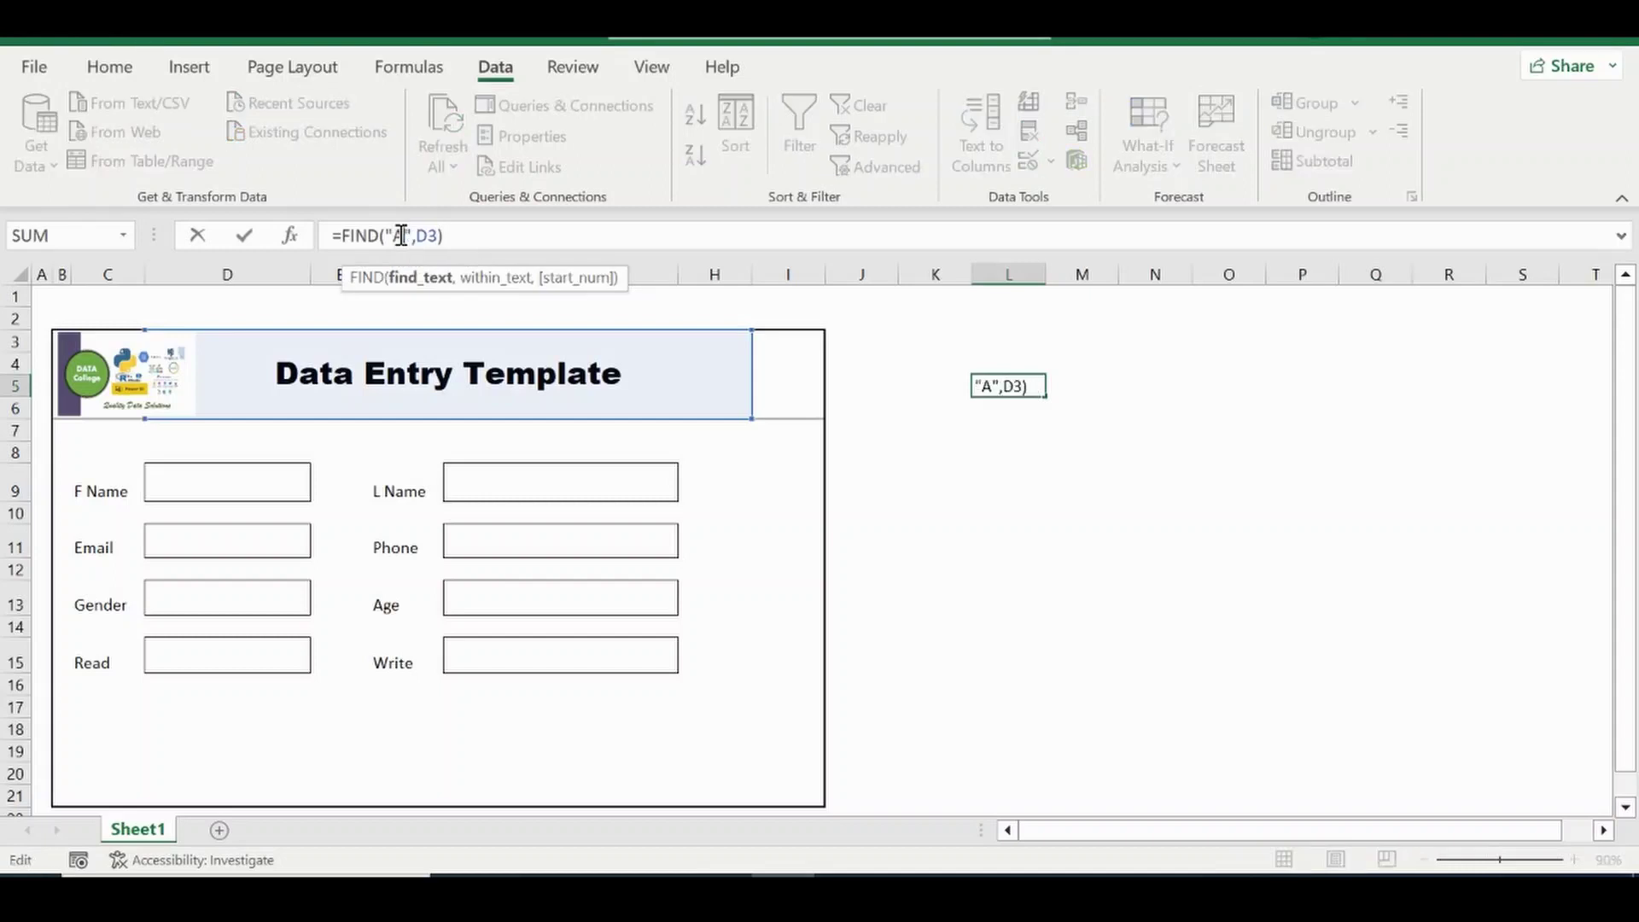
key("Return")
key("Up")
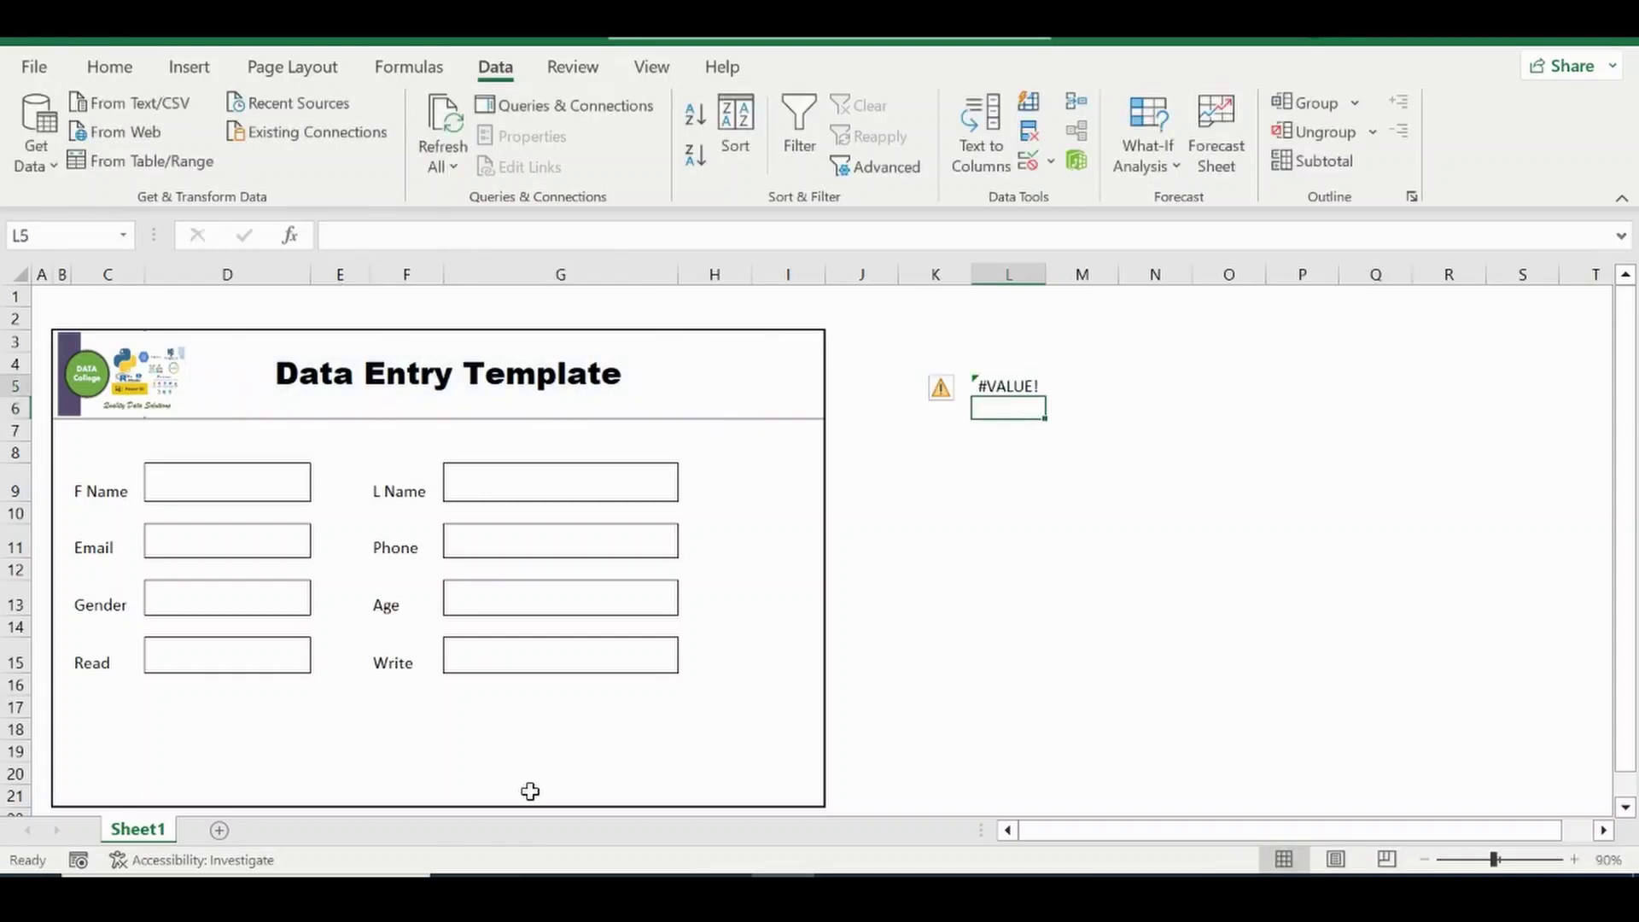
Replace FIND with SEARCH so =SEARCH("A",D3) finds A regardless of case.
left_click(379, 235)
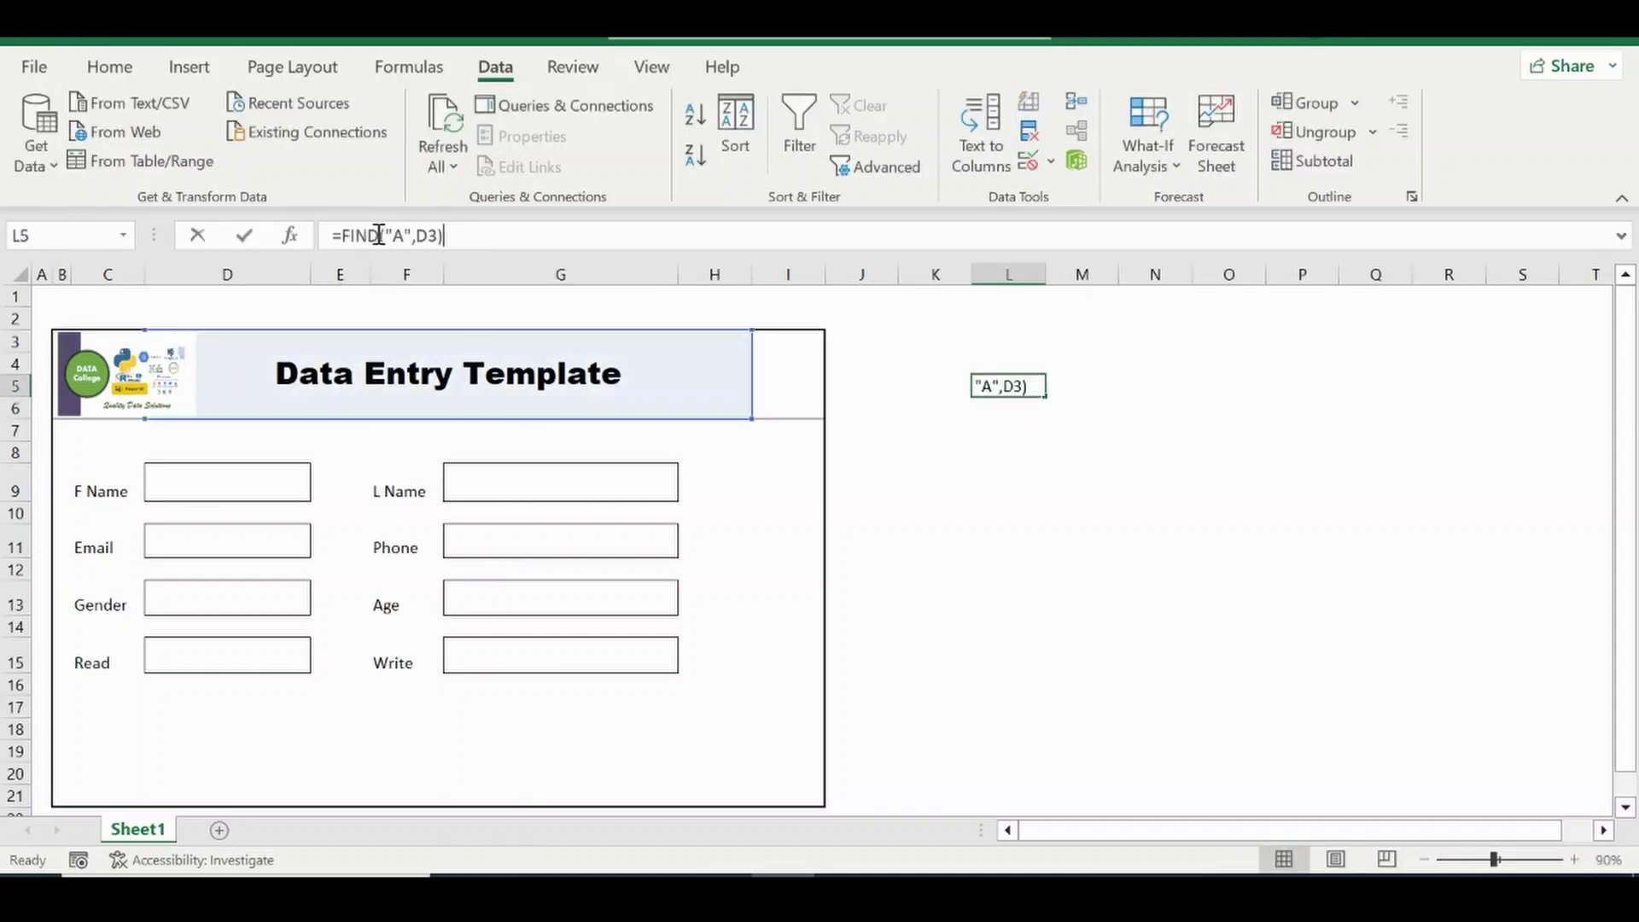
key("BackSpace")
key("BackSpace")
key("BackSpace")
key("BackSpace")
type("Search")
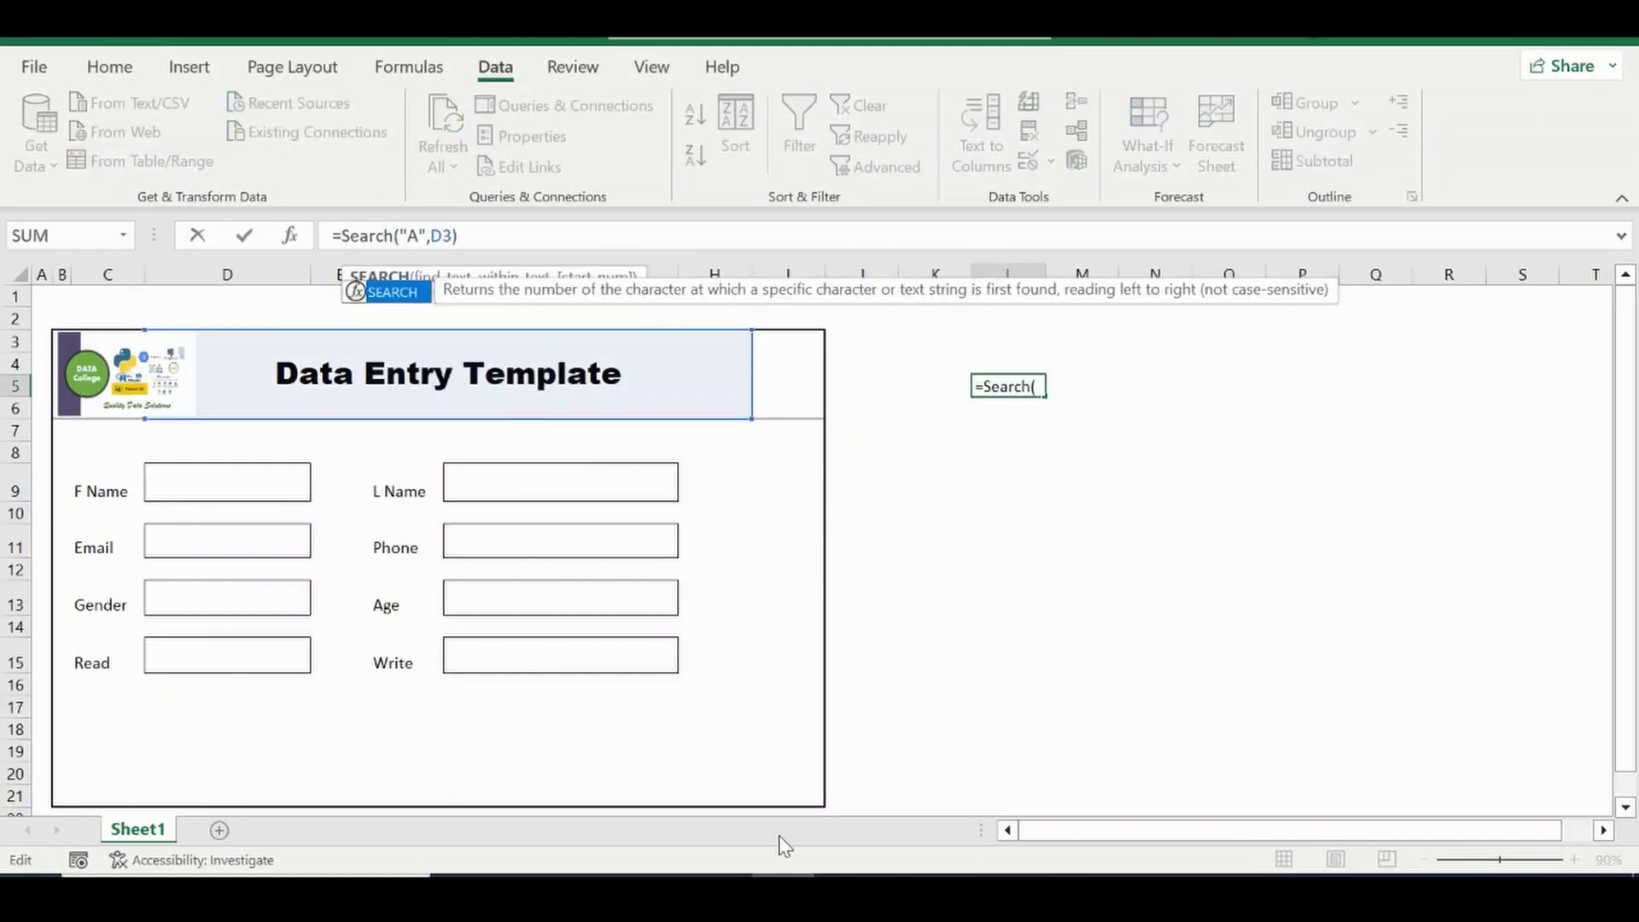
key("ctrl+Return")
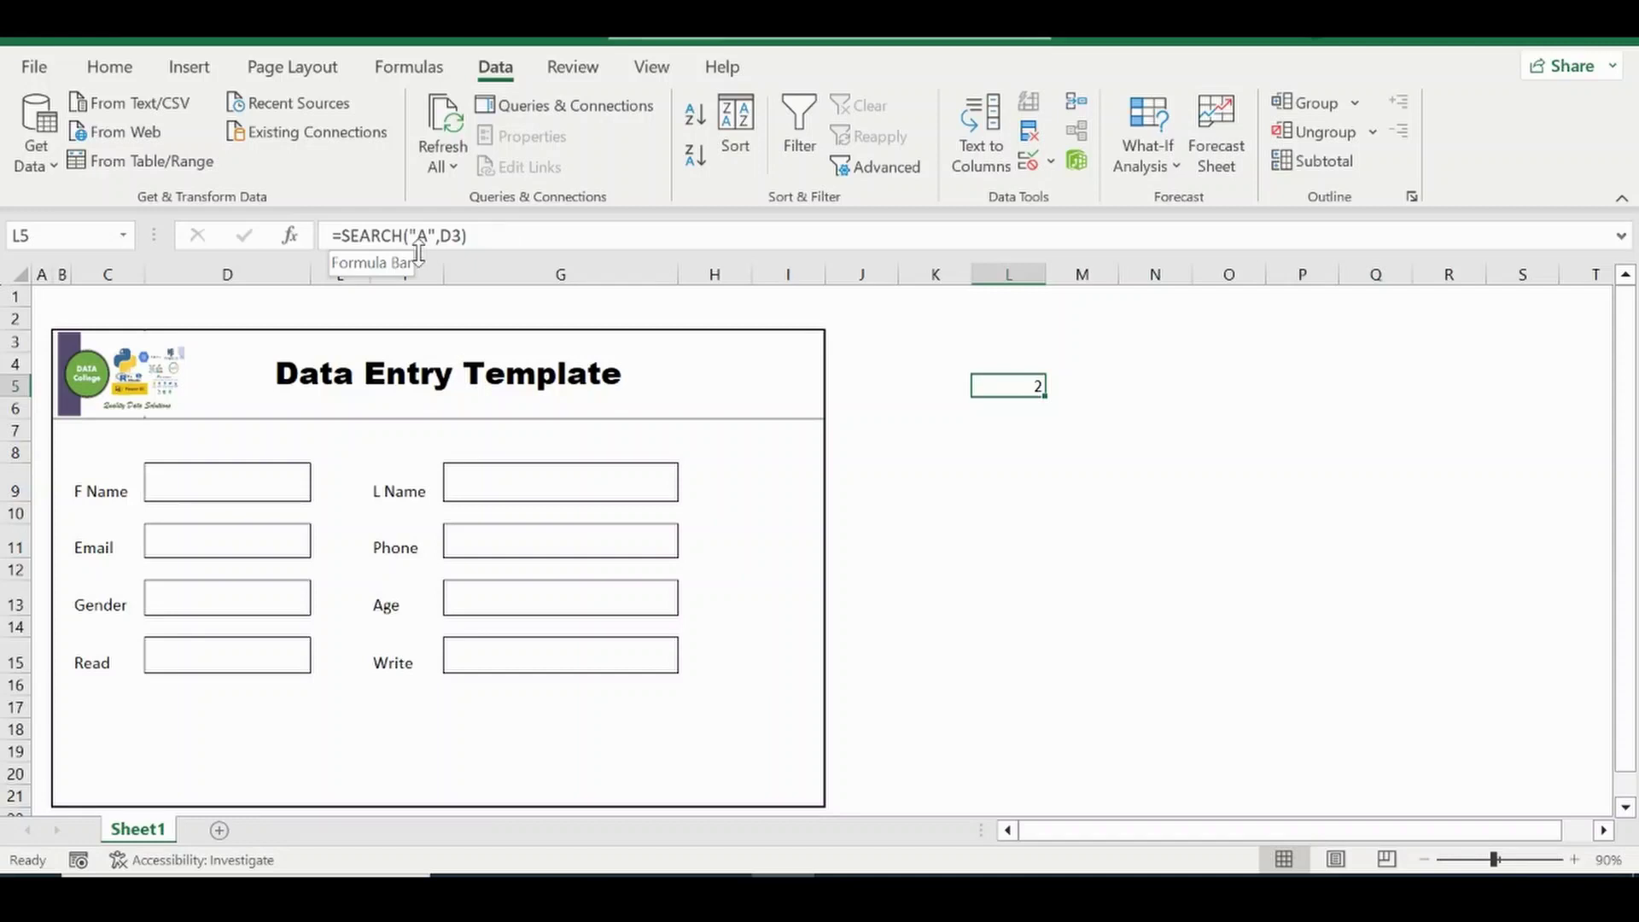
Wrap L5's SEARCH formula in ISNUMBER so it returns TRUE.
left_click(340, 235)
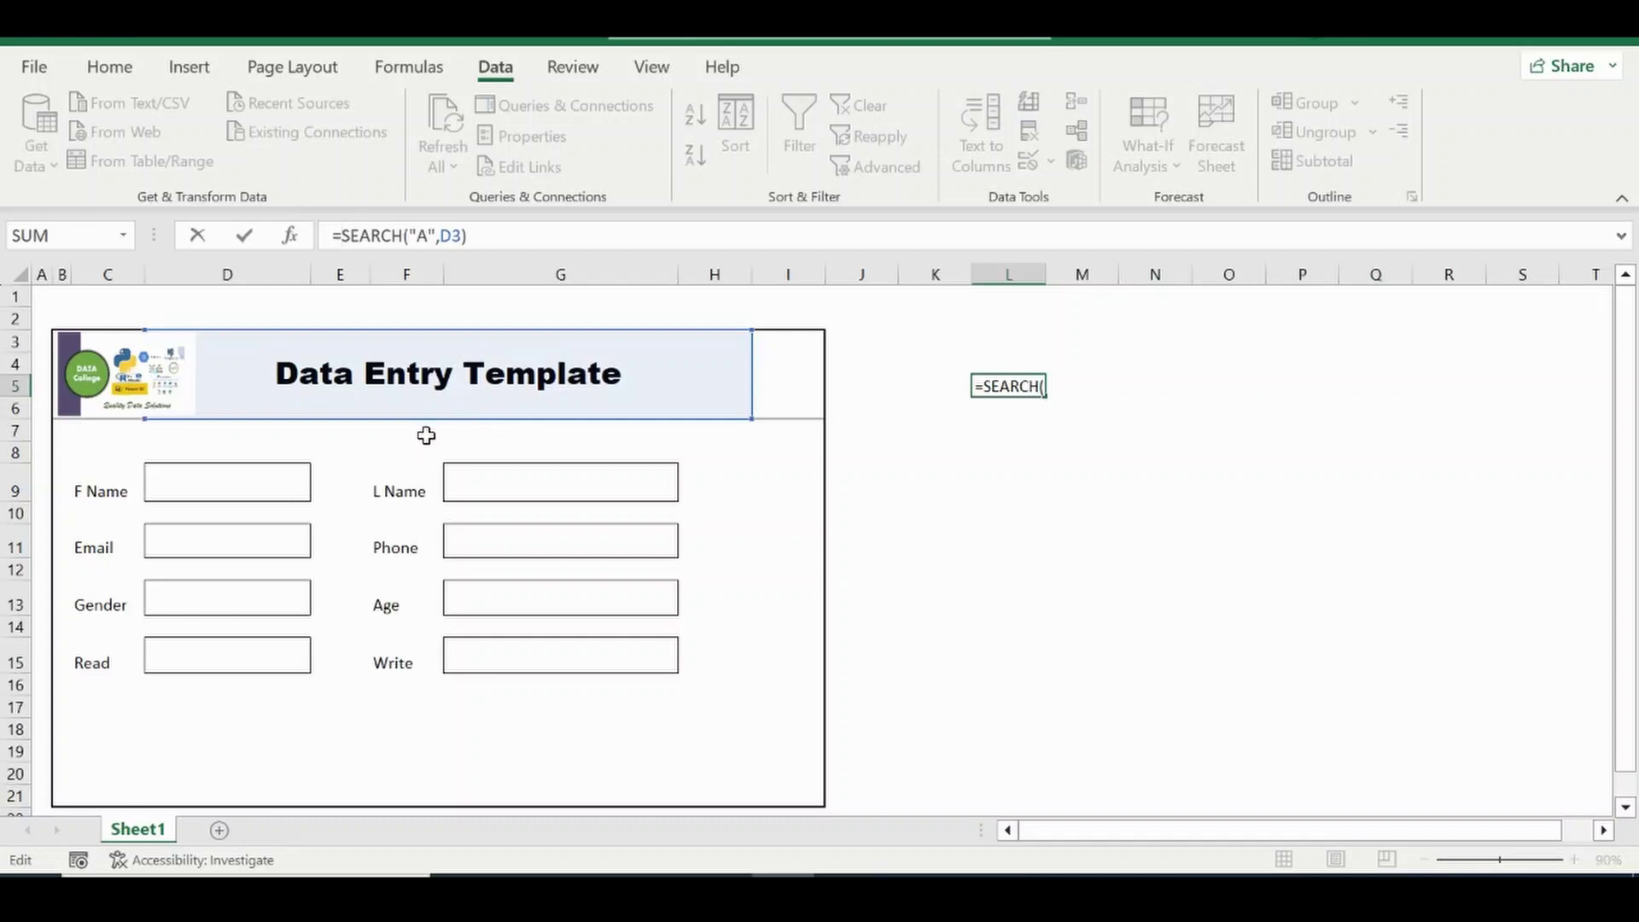
type("Isn")
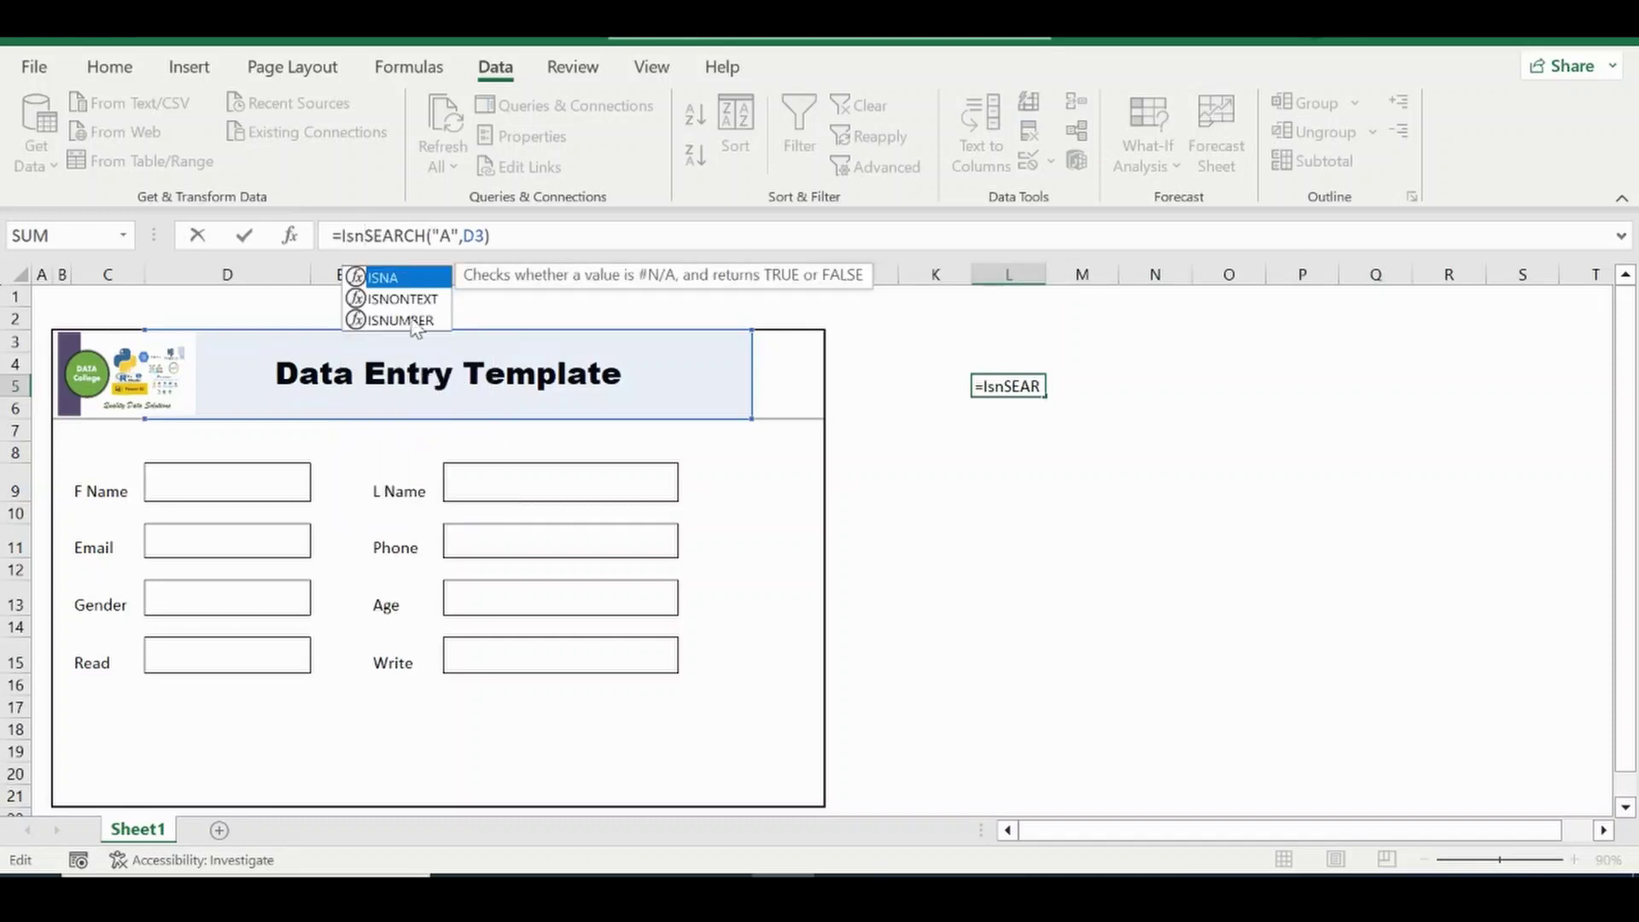
double_click(401, 320)
left_click(403, 317)
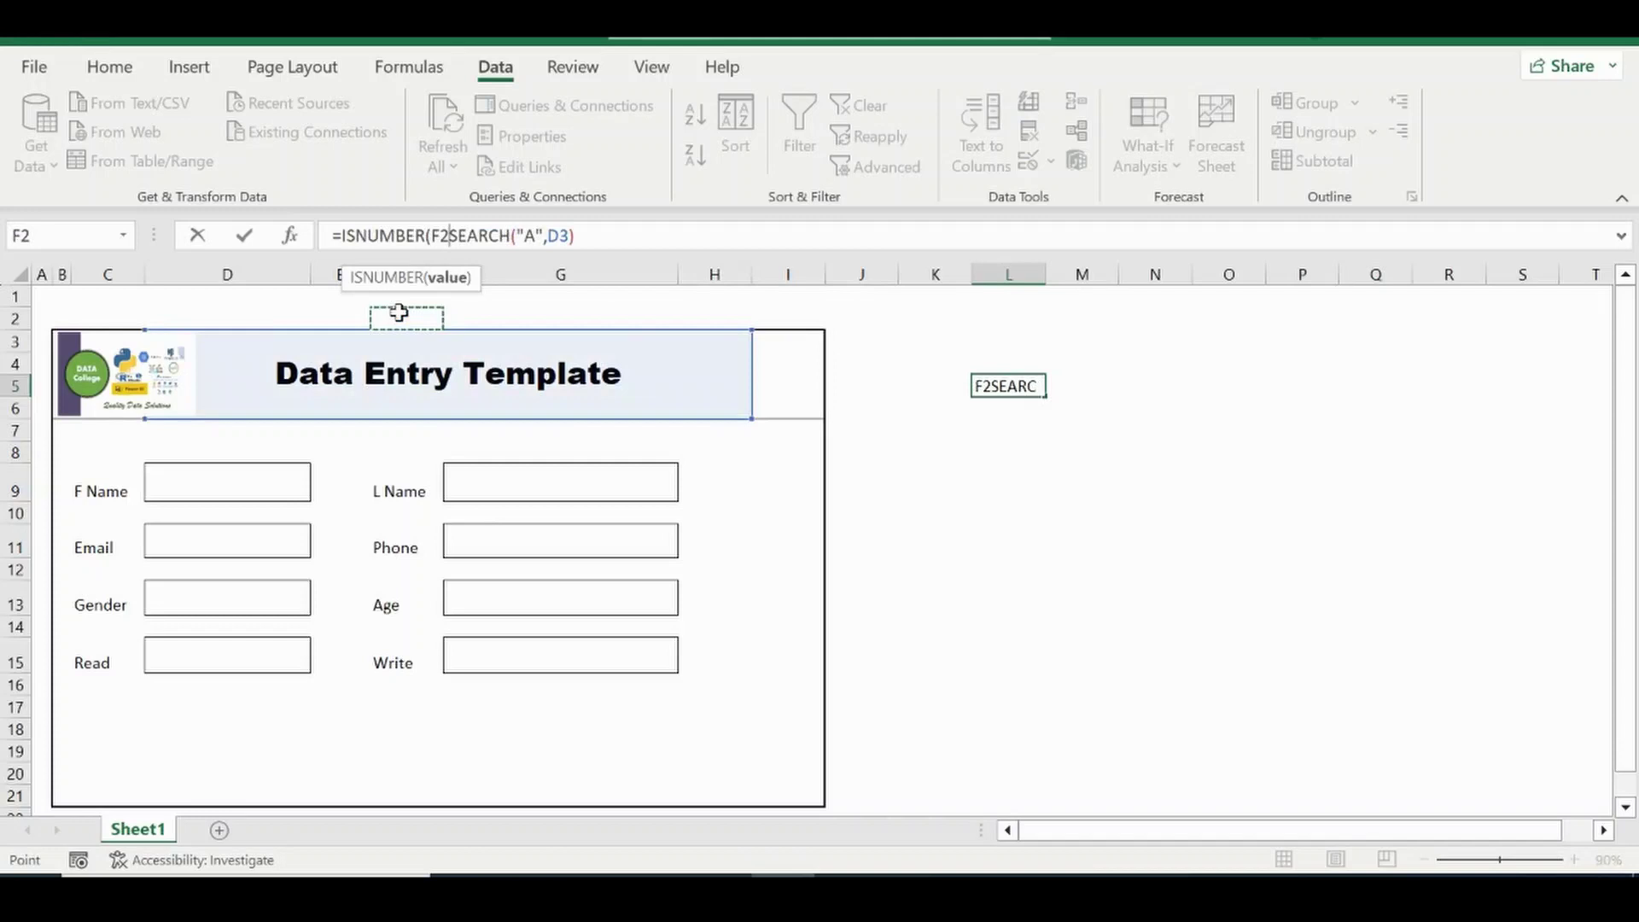
left_click(454, 239)
key("BackSpace")
key("BackSpace")
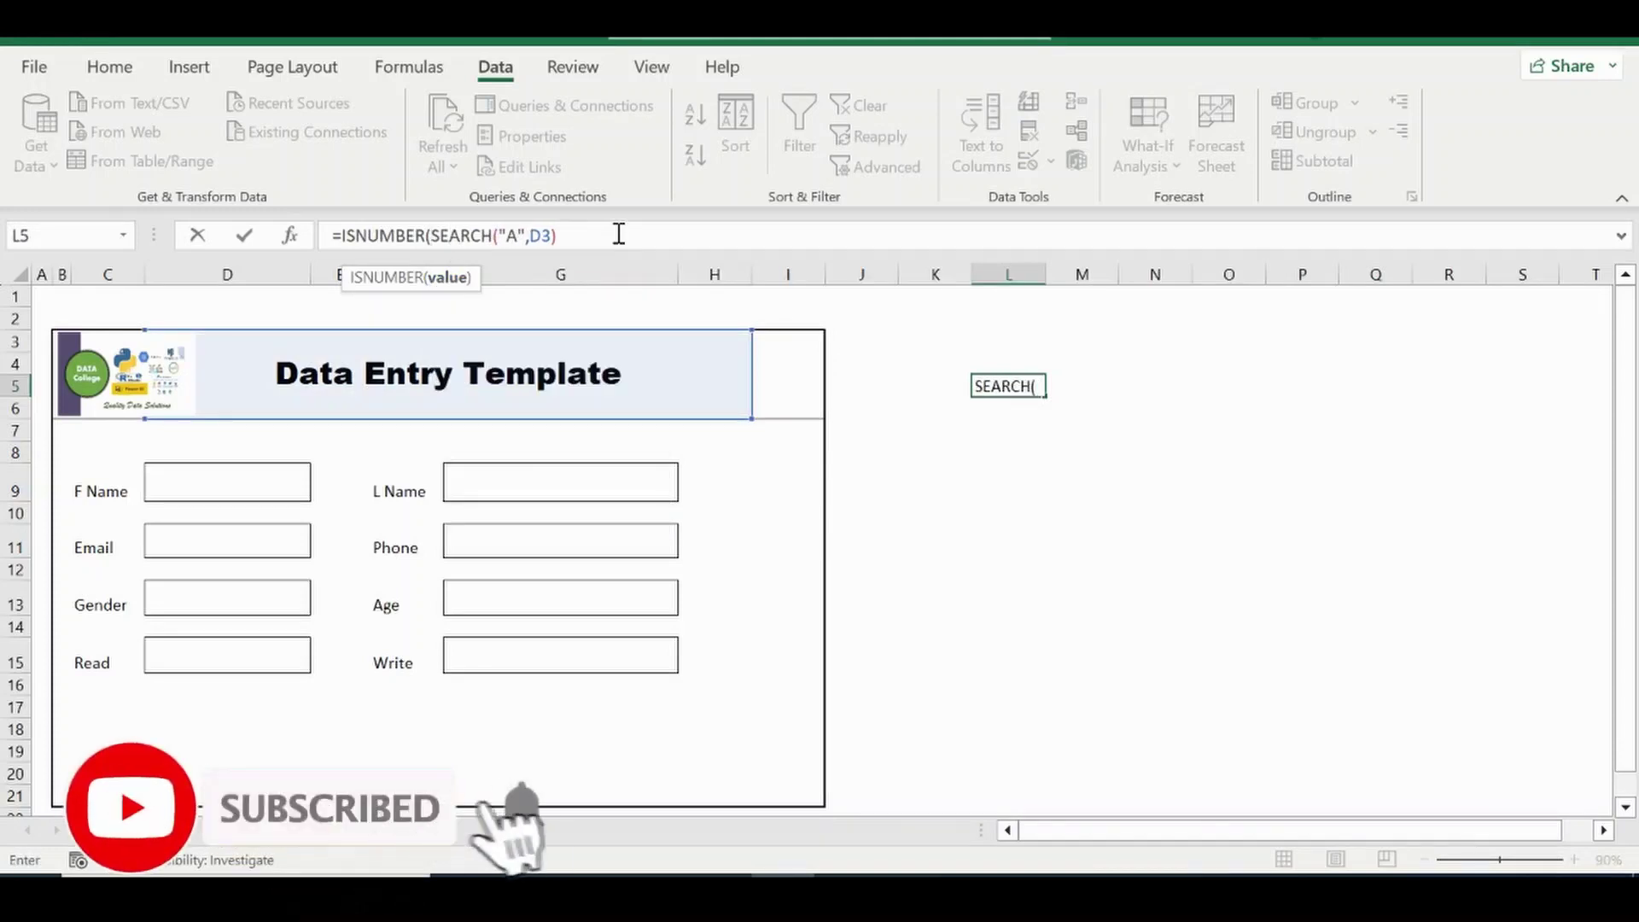
left_click(618, 234)
key("Return")
key("Up")
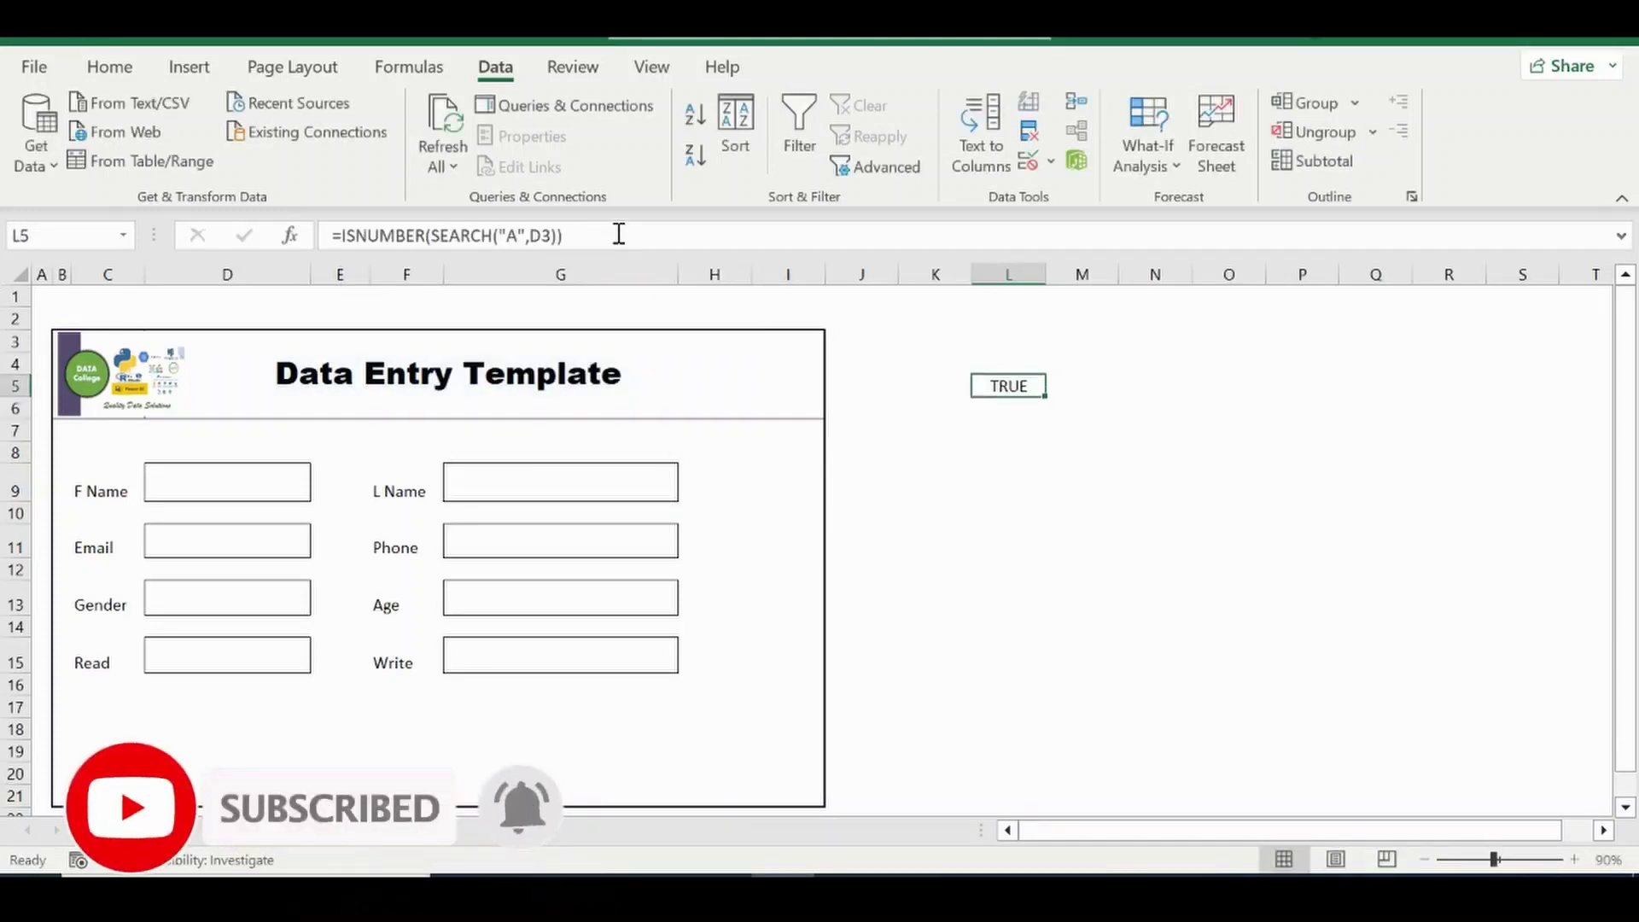
Change the search character to Z, making the test return FALSE.
left_click(515, 239)
key("BackSpace")
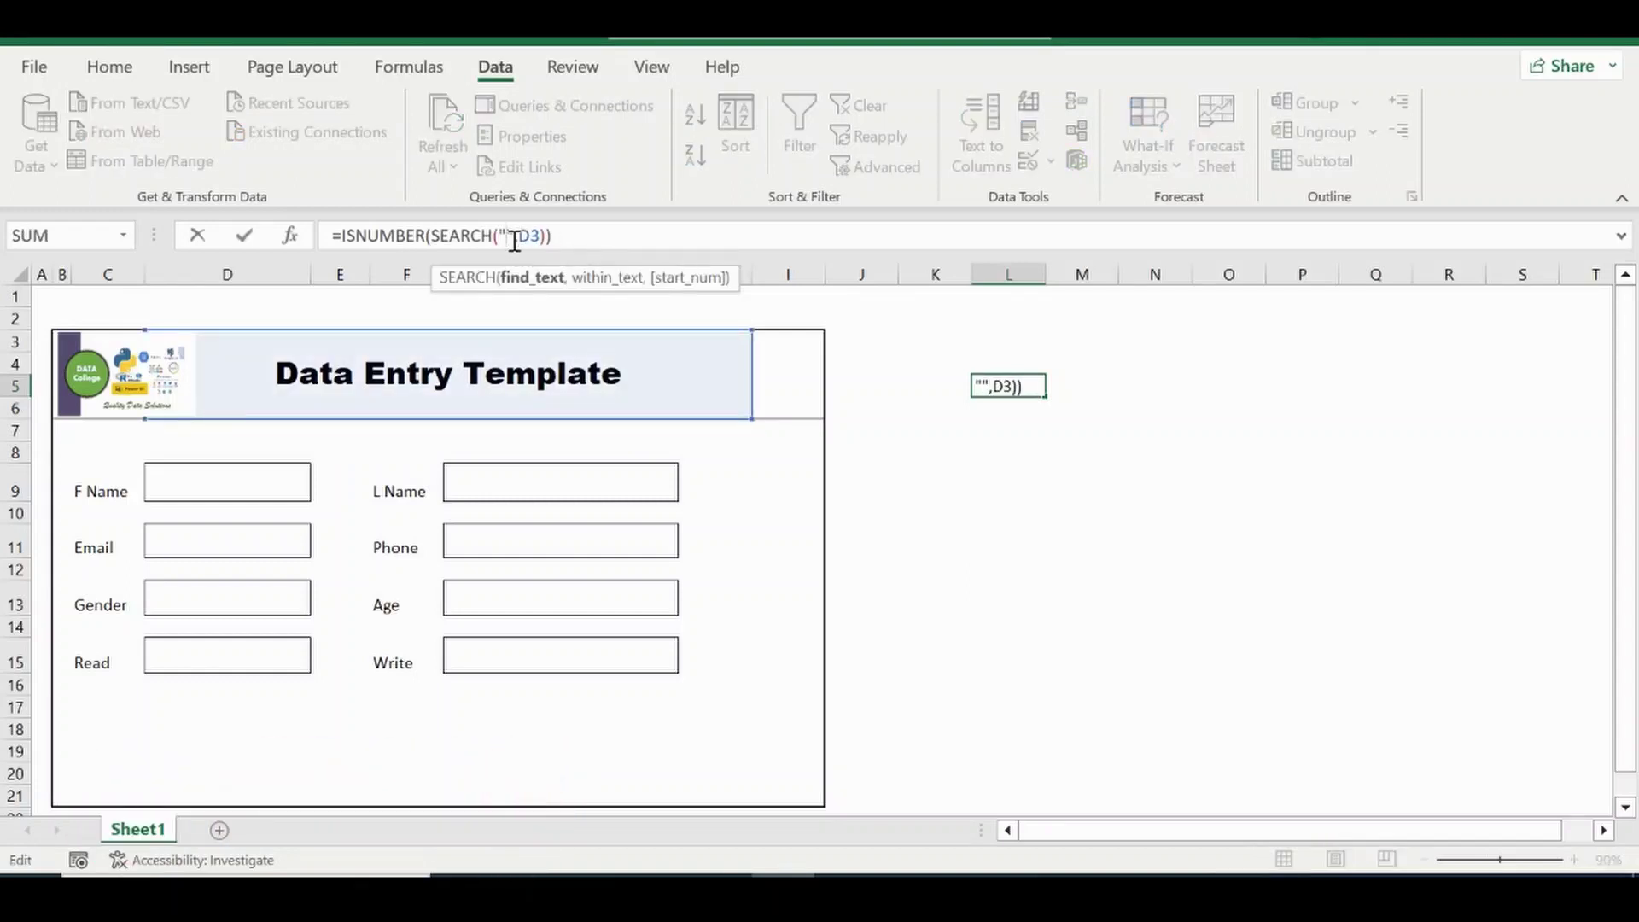
type("Z")
key("ctrl+Return")
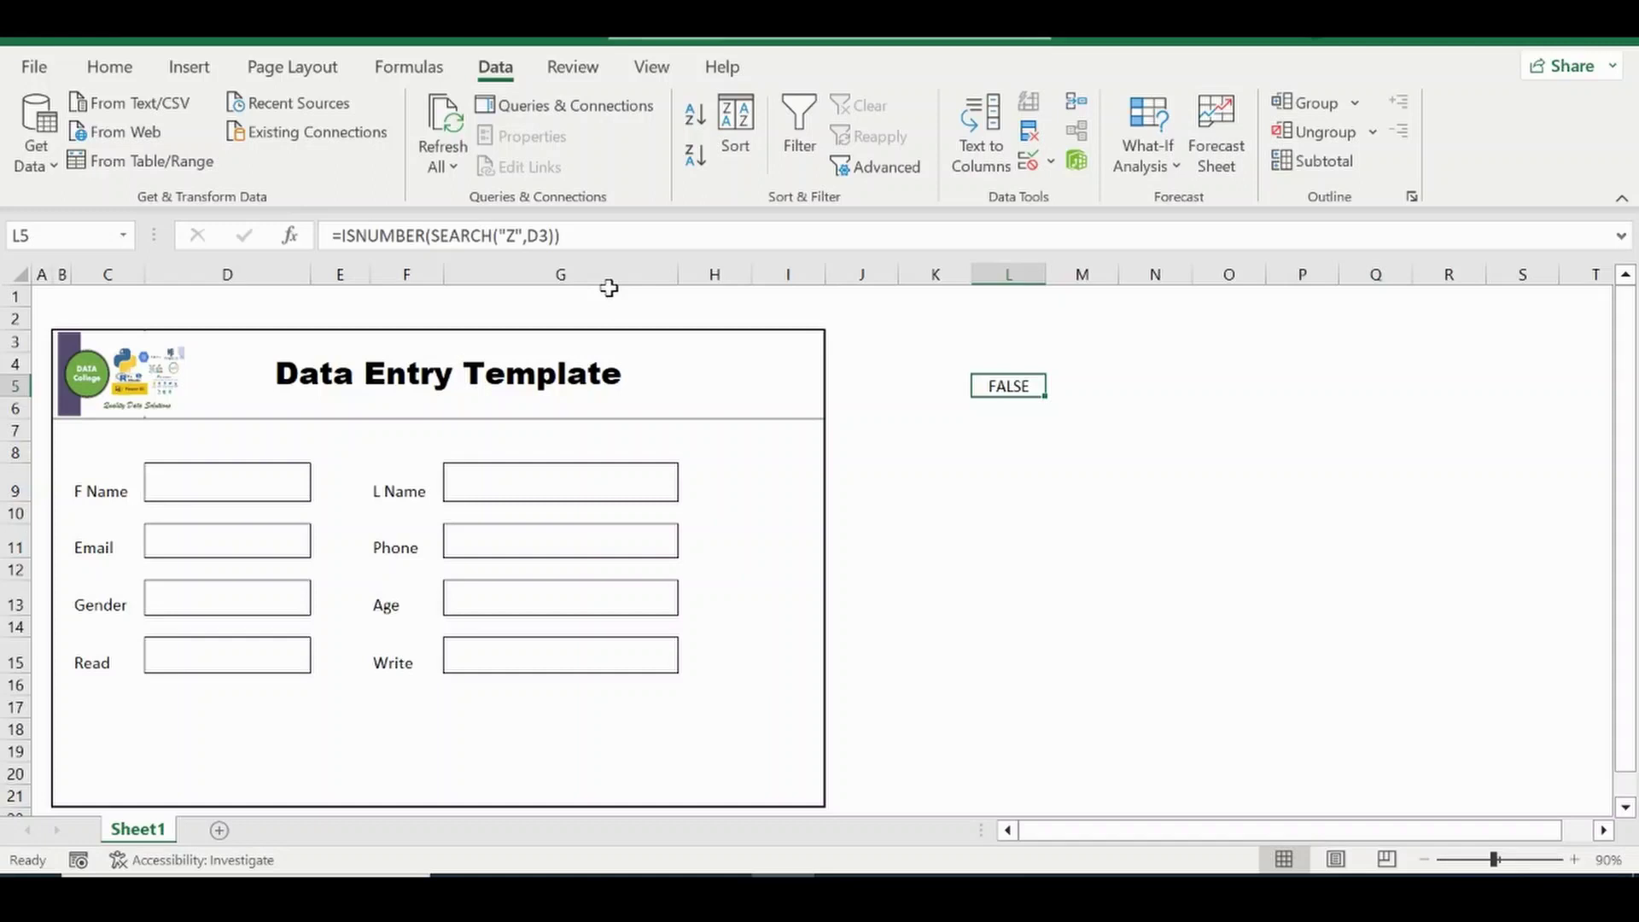
Edit the search character to @, giving =ISNUMBER(SEARCH("@",D3)).
left_click_drag(636, 242, 344, 230)
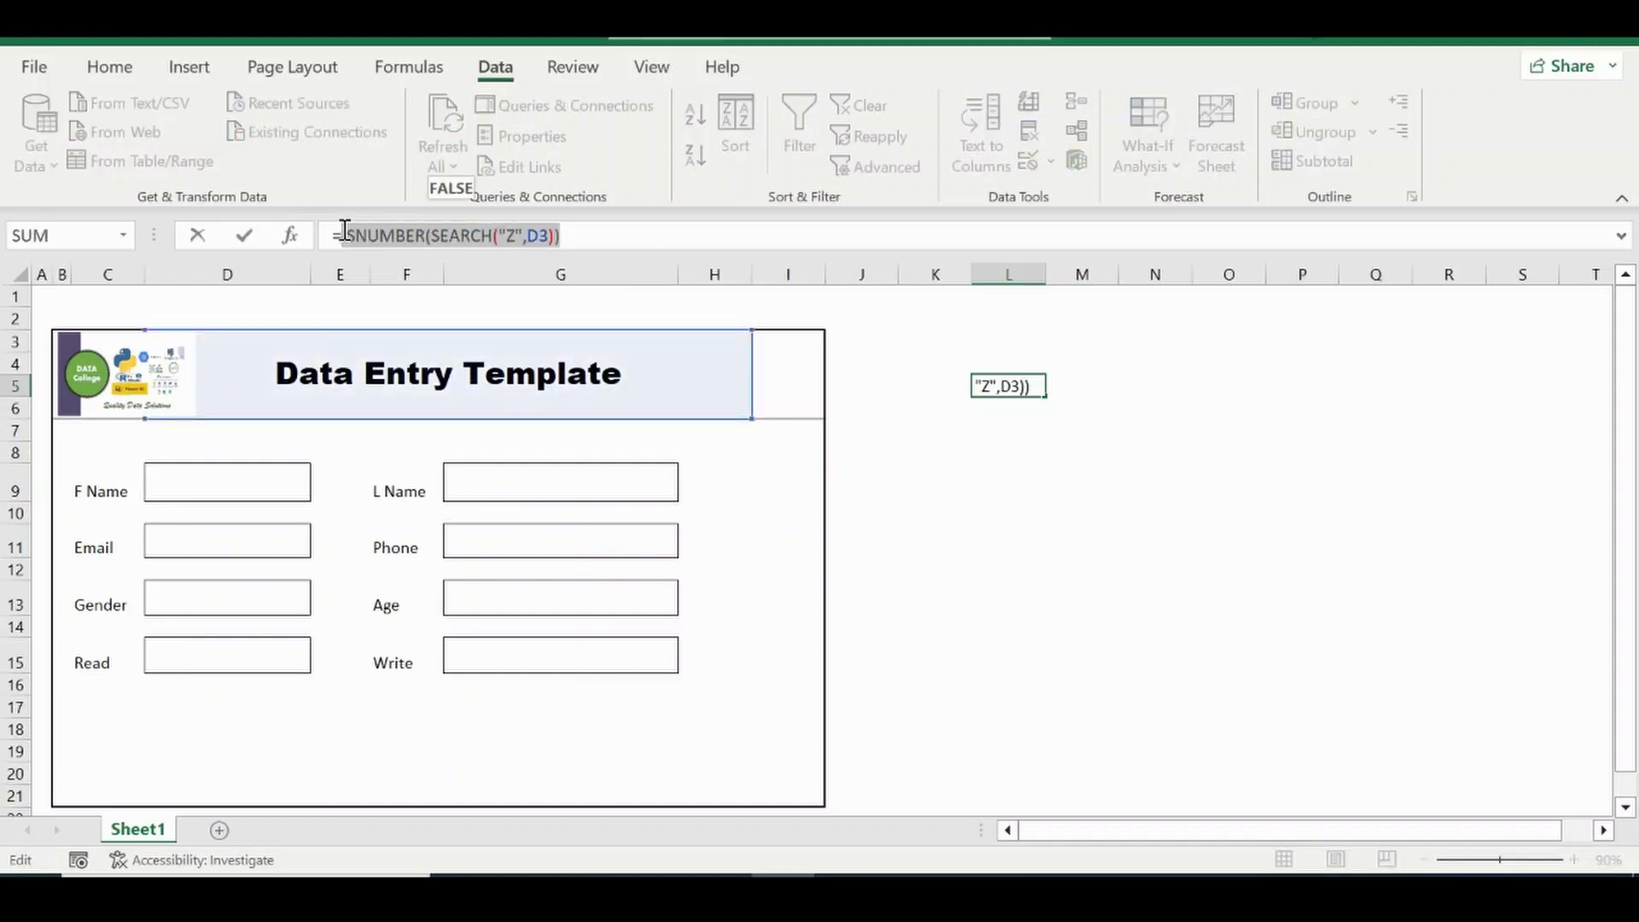
left_click(350, 234)
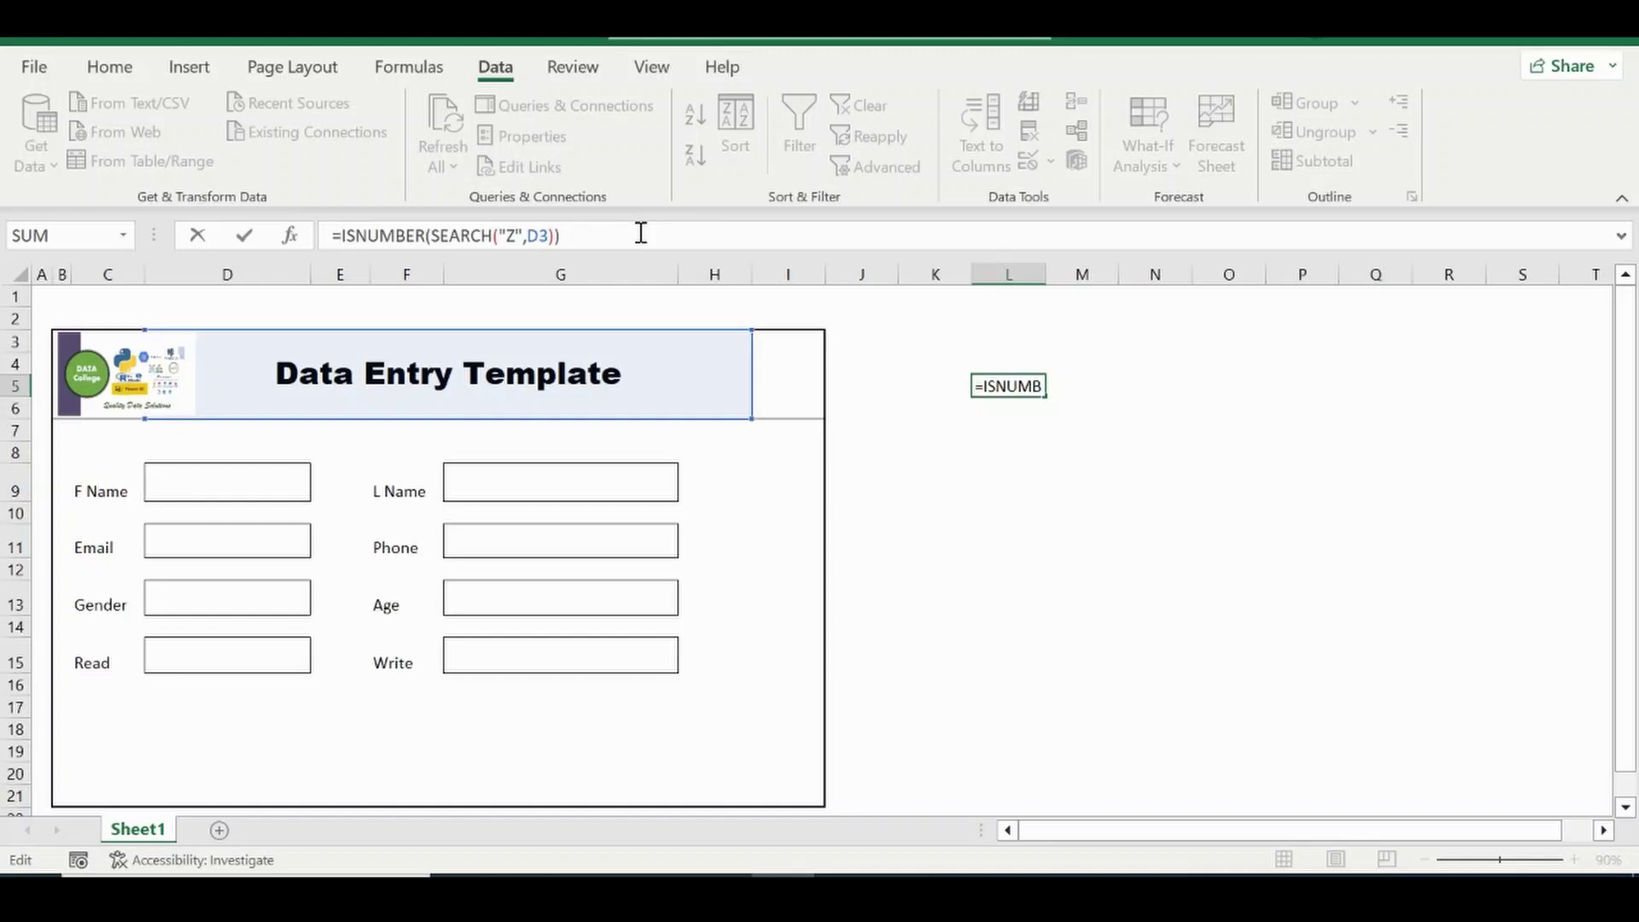
left_click(513, 239)
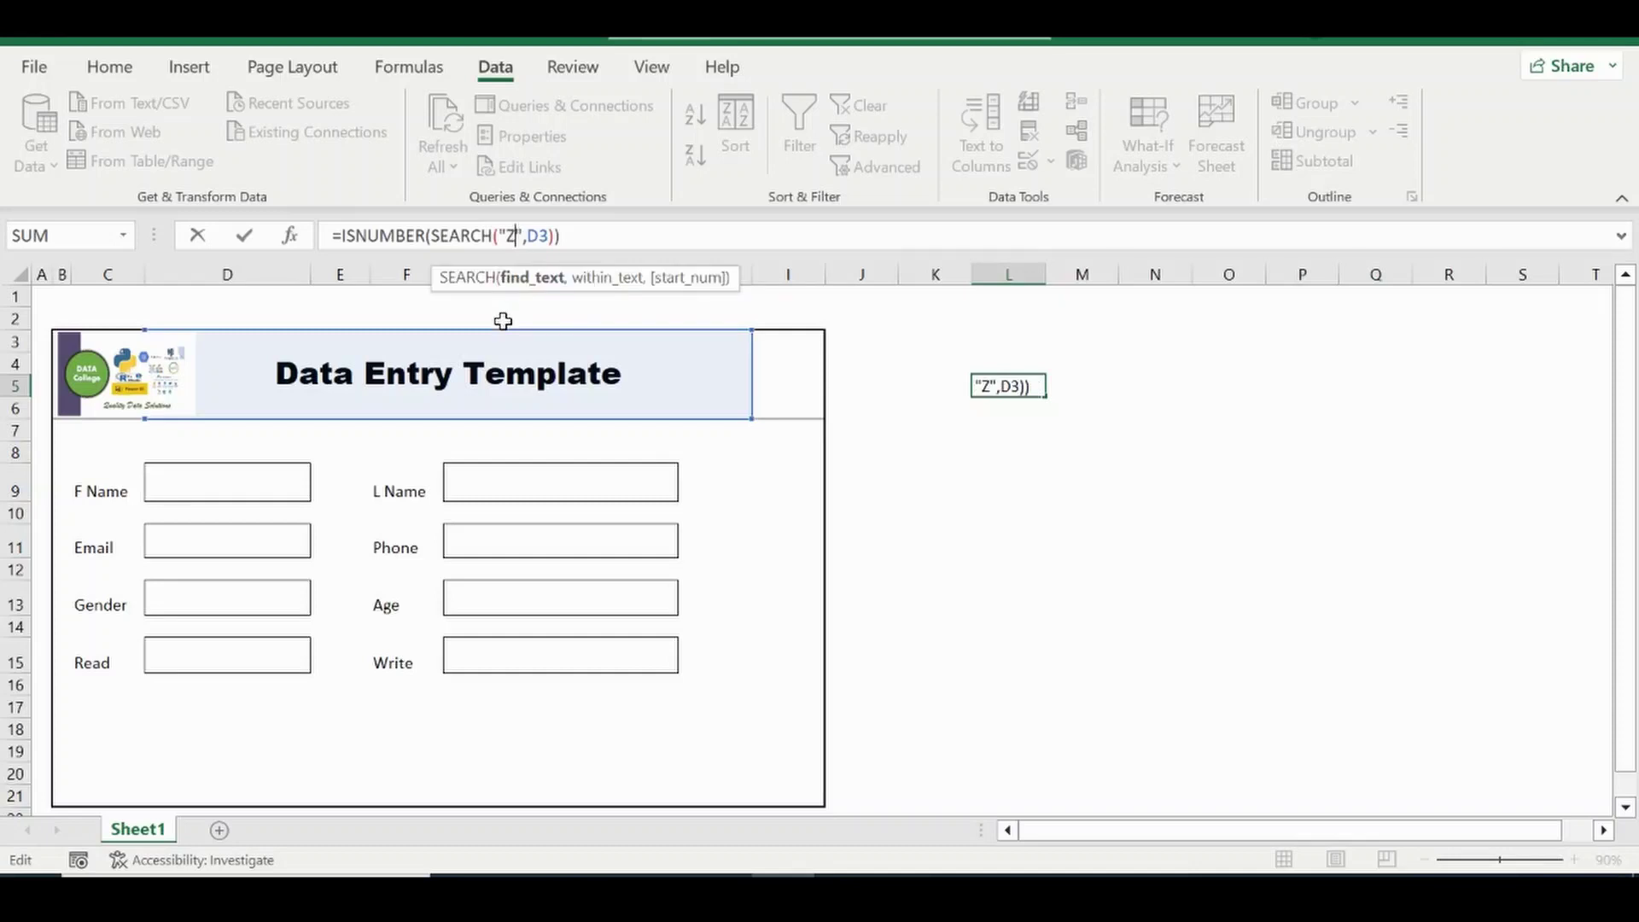
key("BackSpace")
type("@")
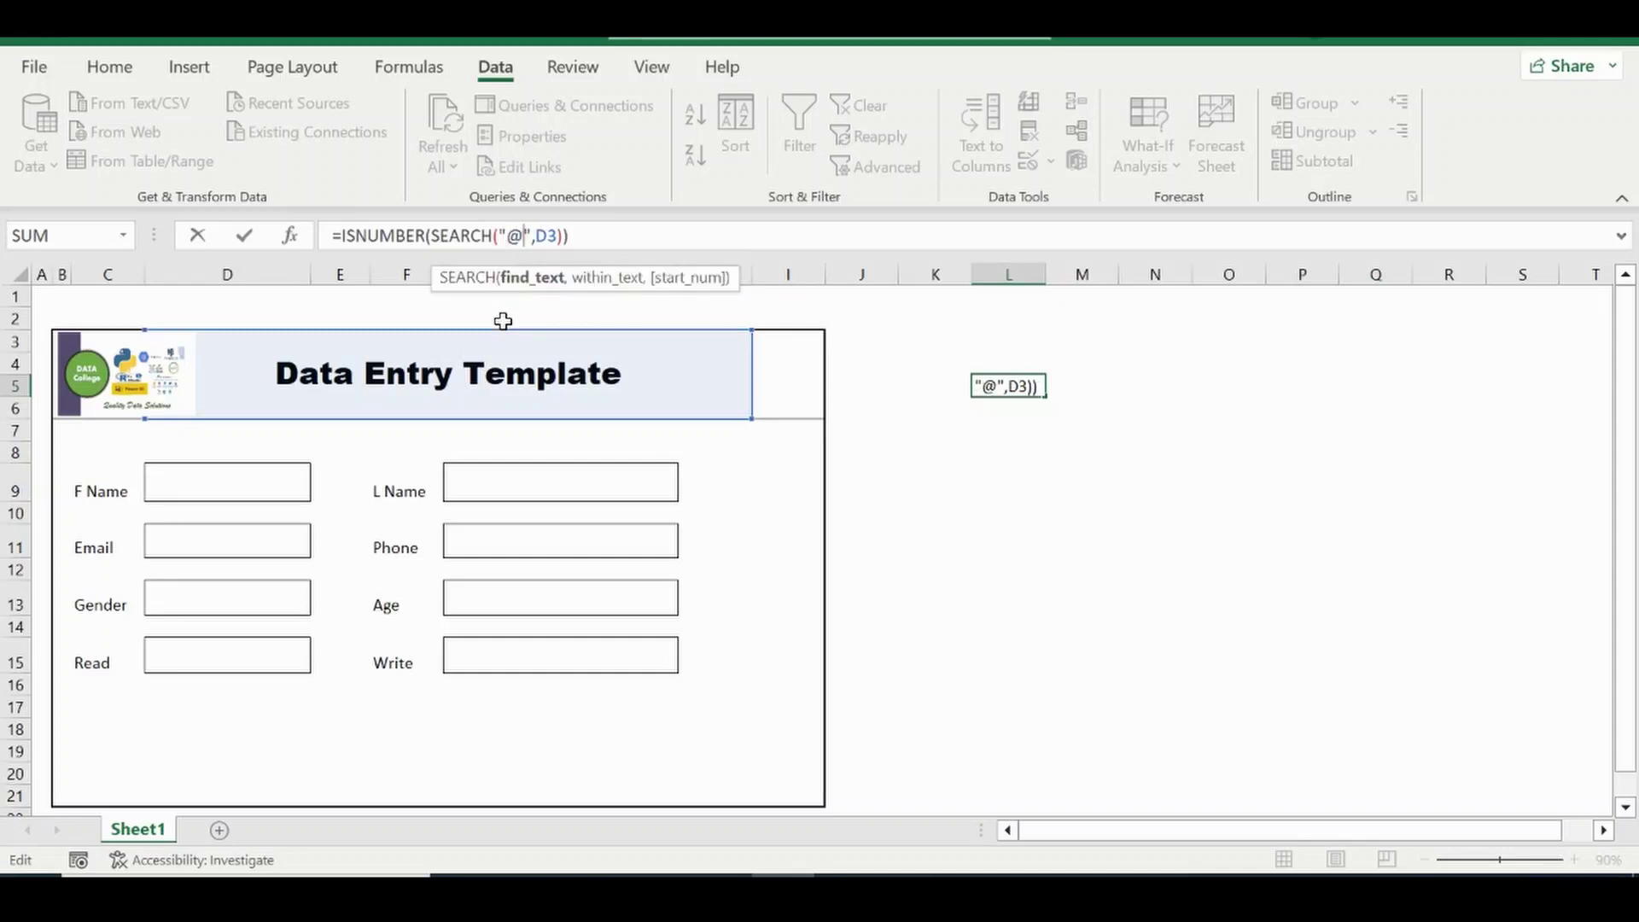
left_click(602, 232)
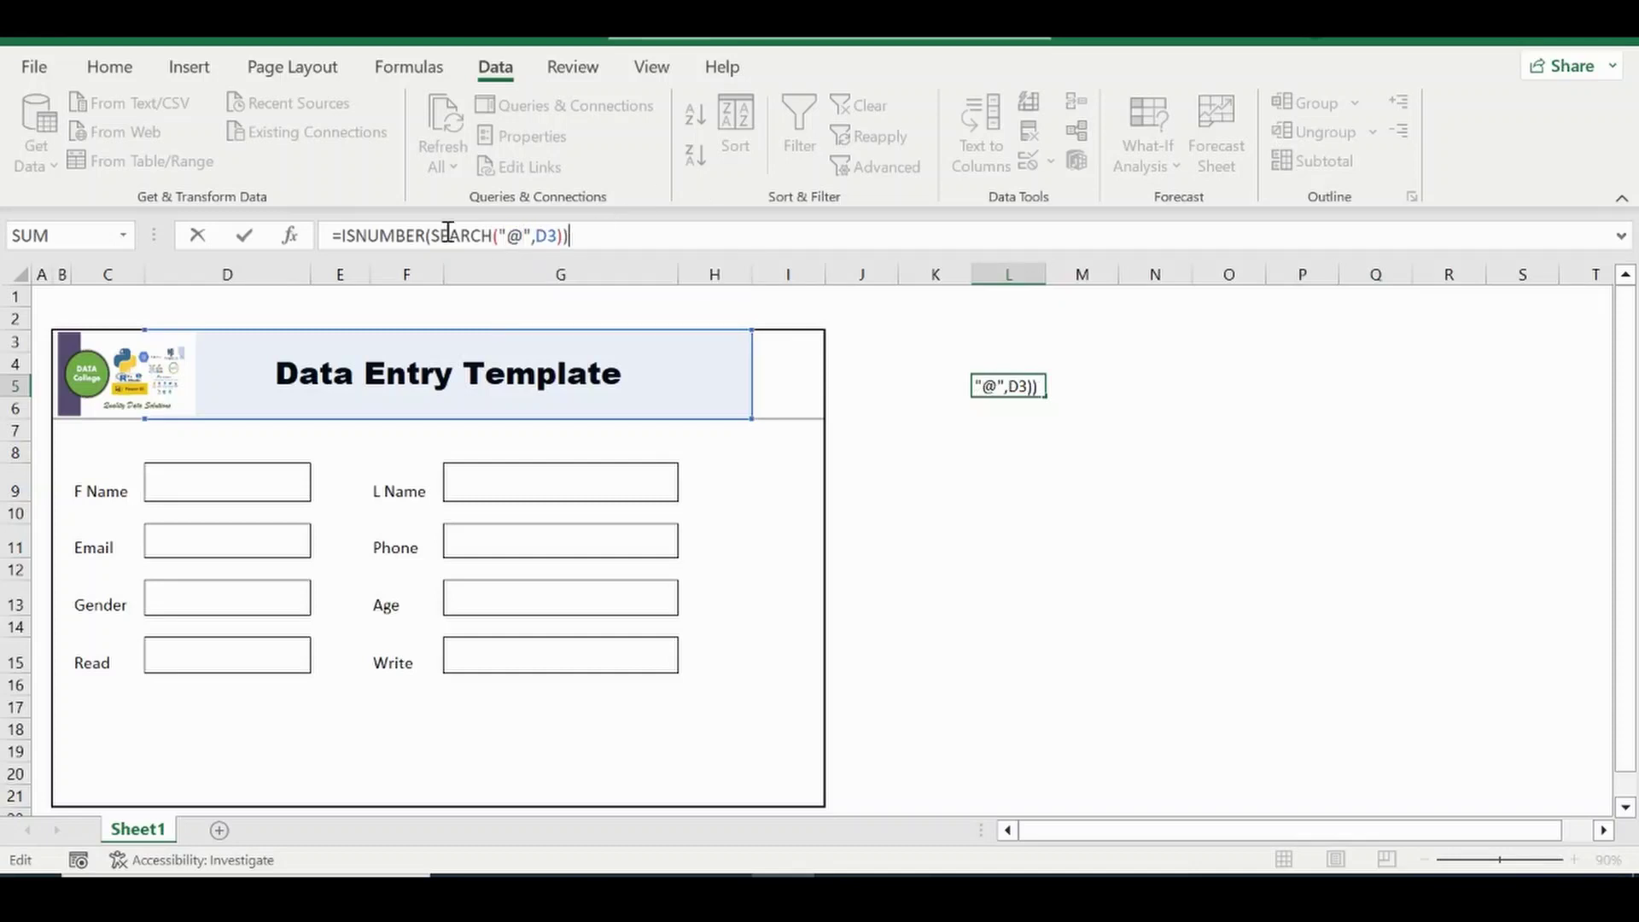
left_click(344, 232)
Combine two ISNUMBER(SEARCH) tests in AND, checking D3 for both @ and a dot.
type("AND(")
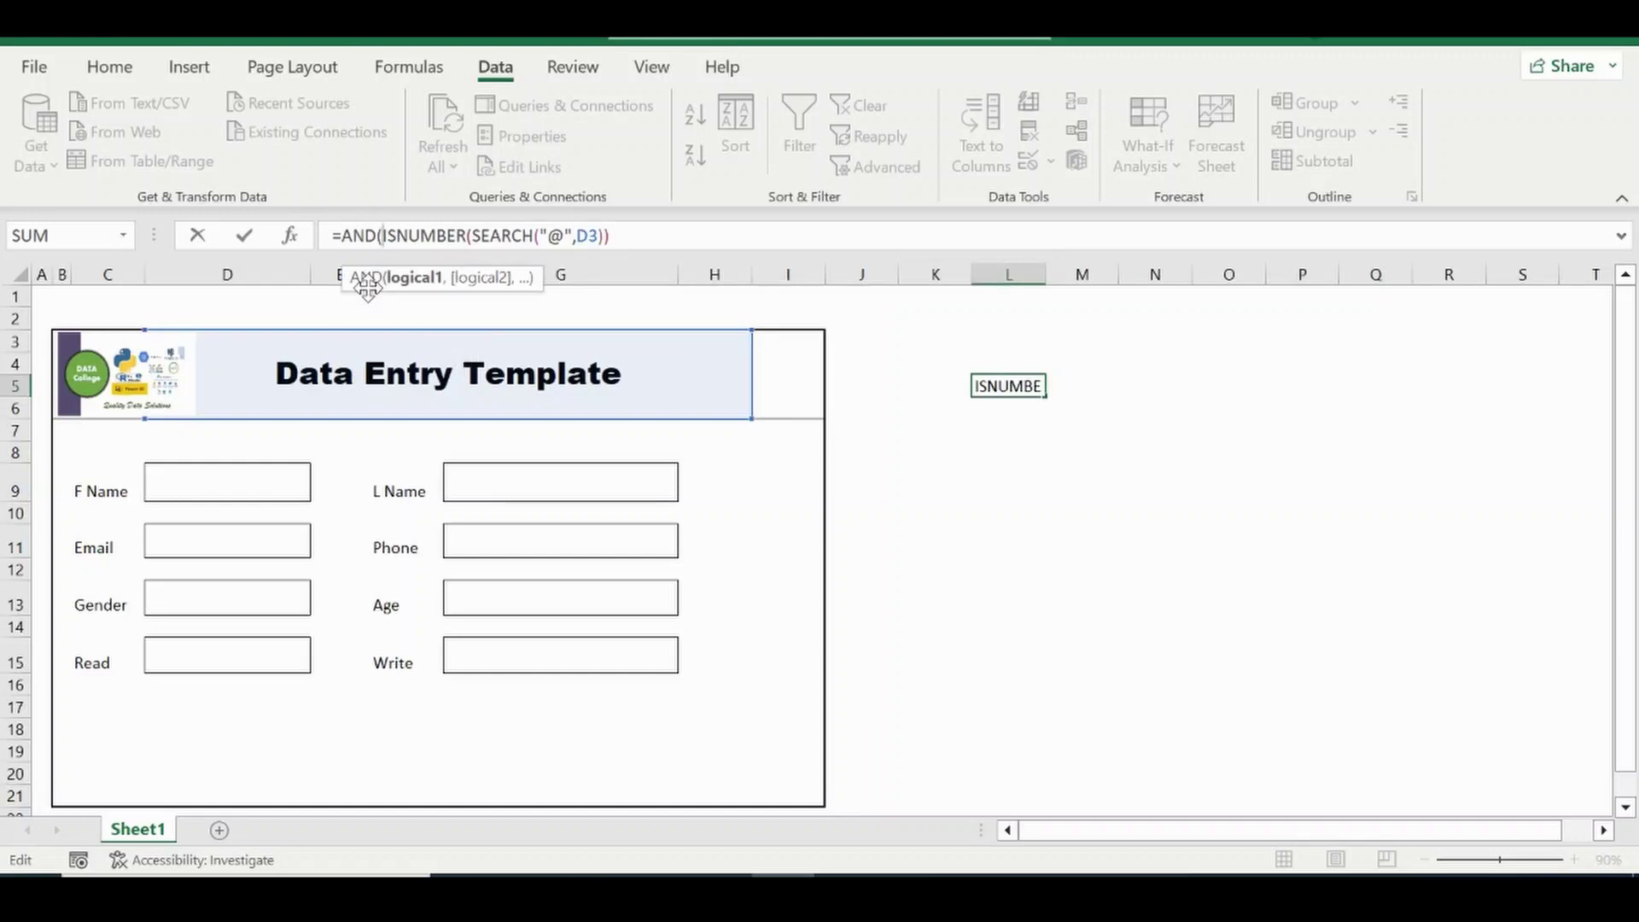
left_click(653, 235)
type(",")
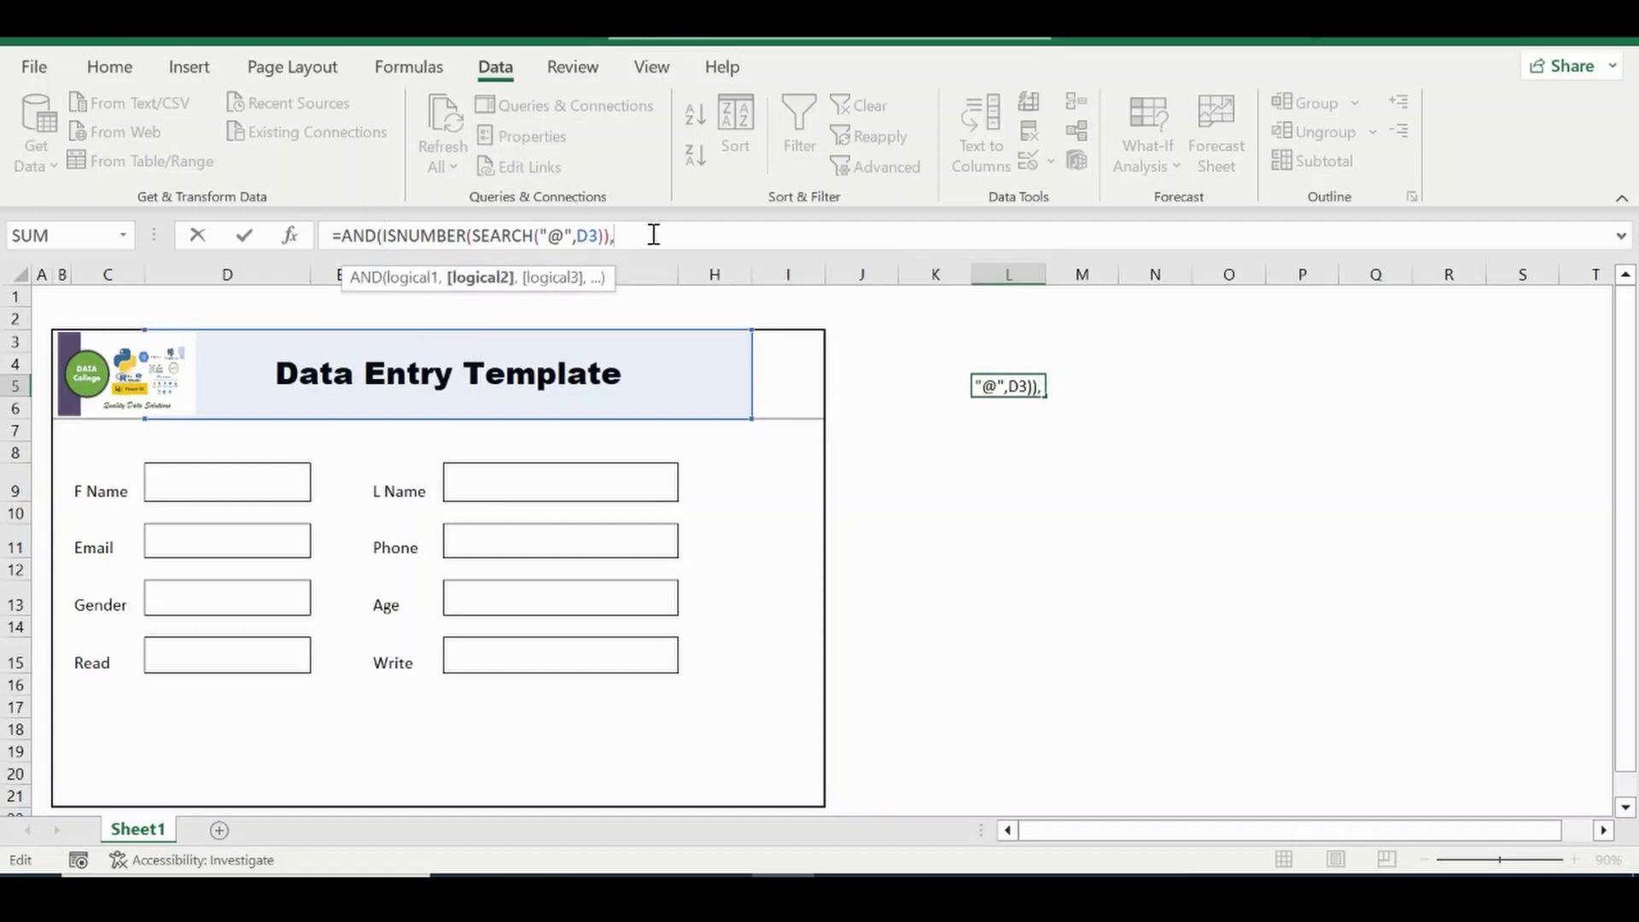
left_click_drag(615, 235, 386, 237)
key("ctrl+c")
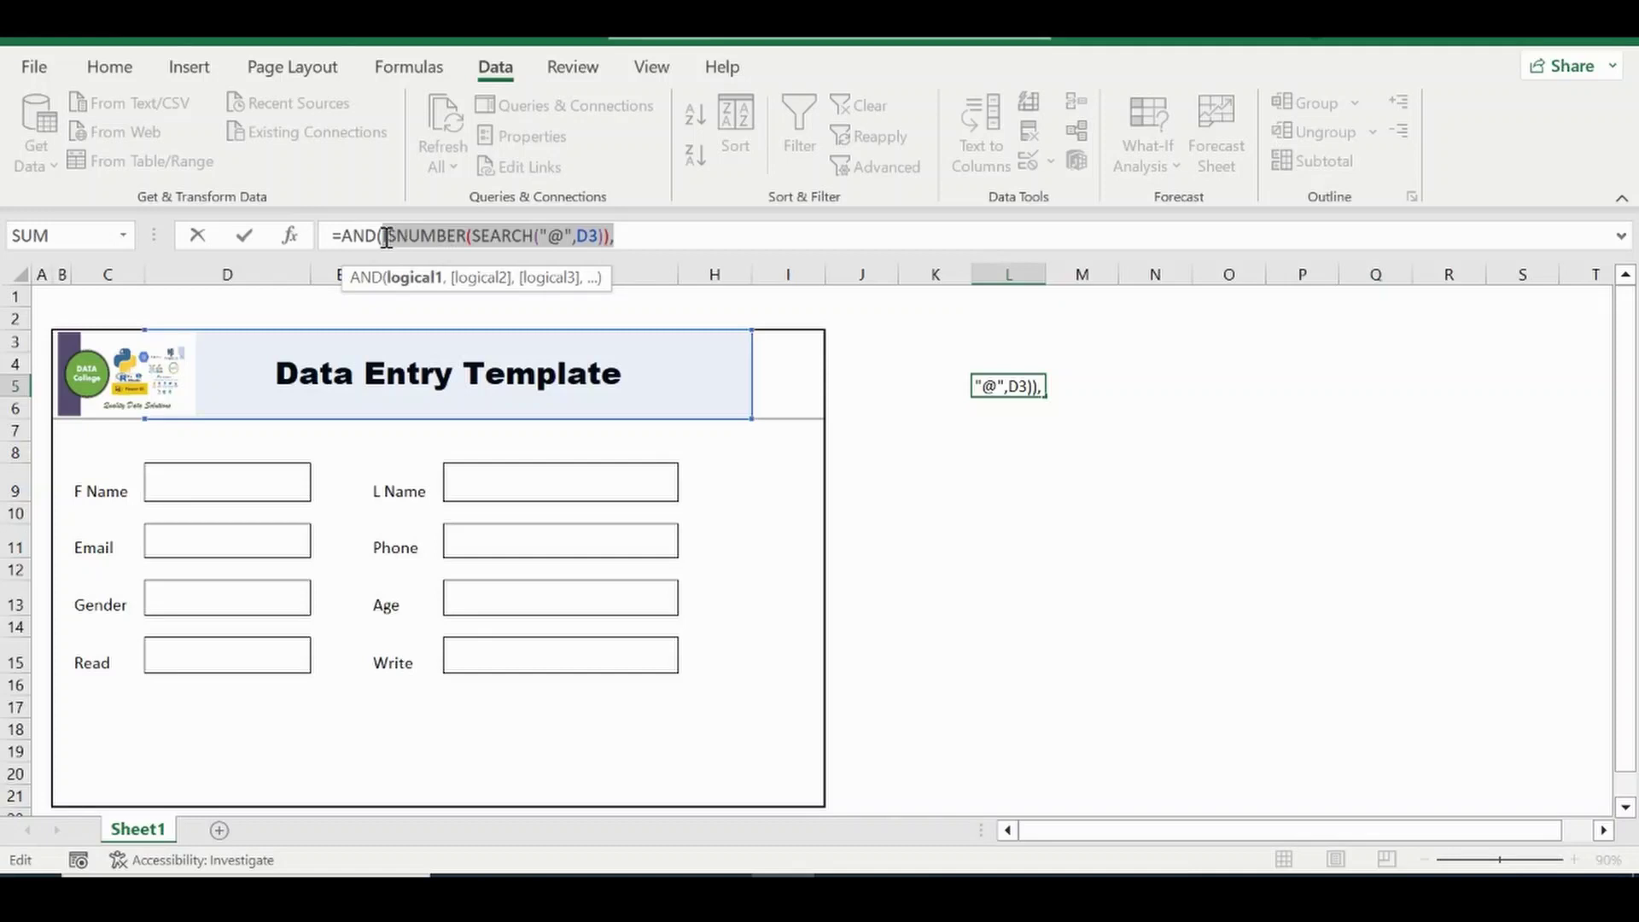
left_click(632, 233)
key("ctrl+v")
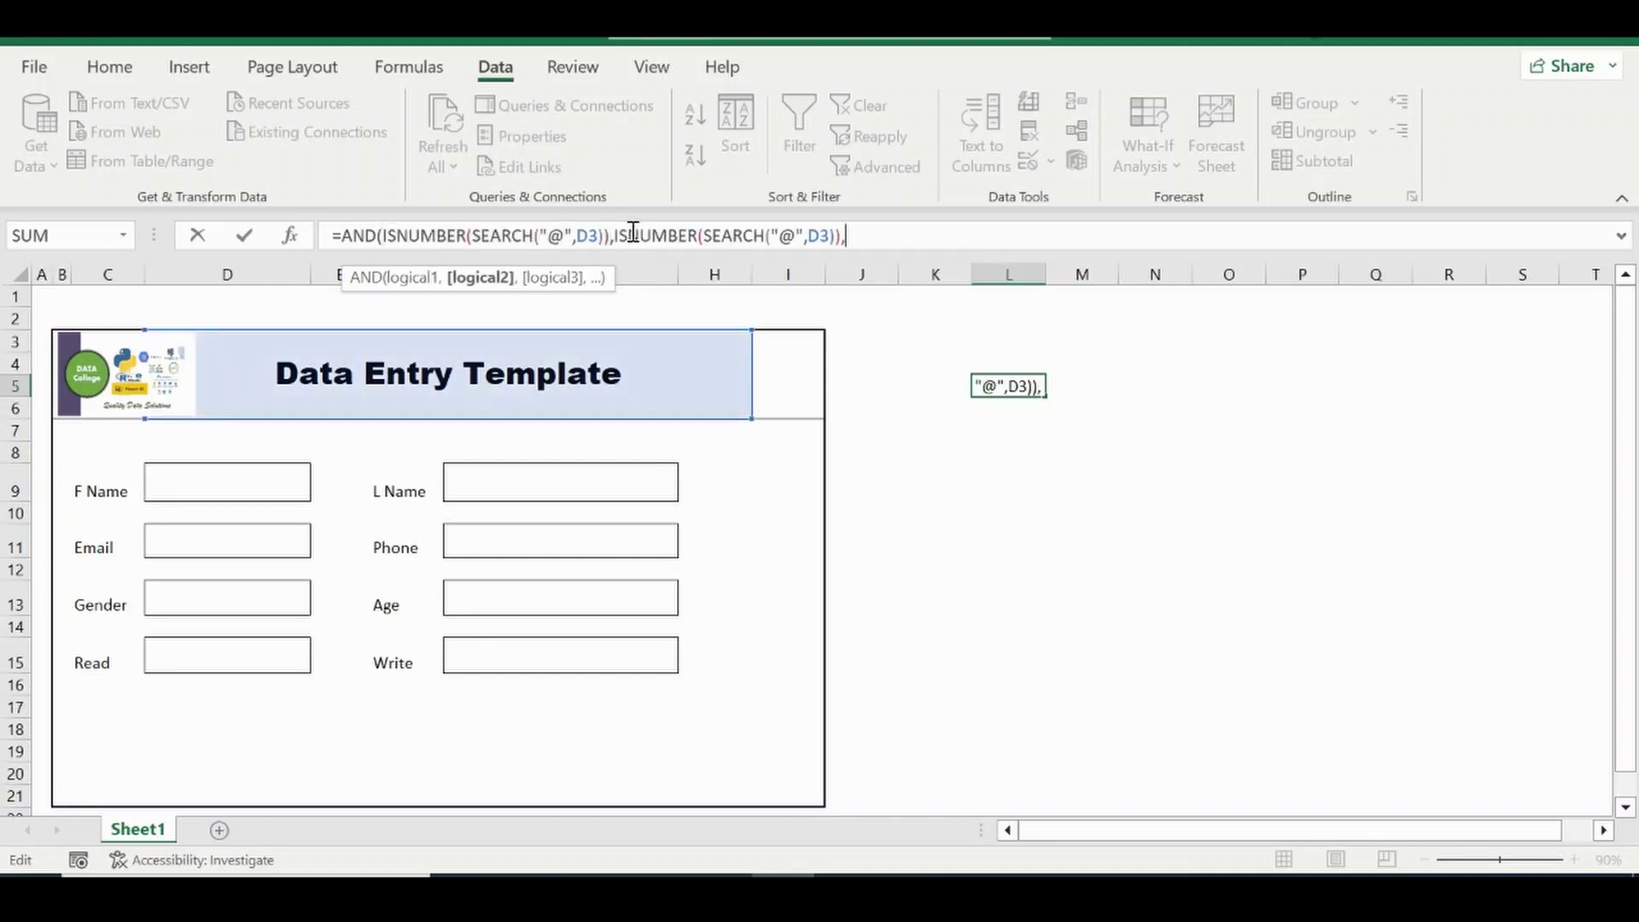
type(")")
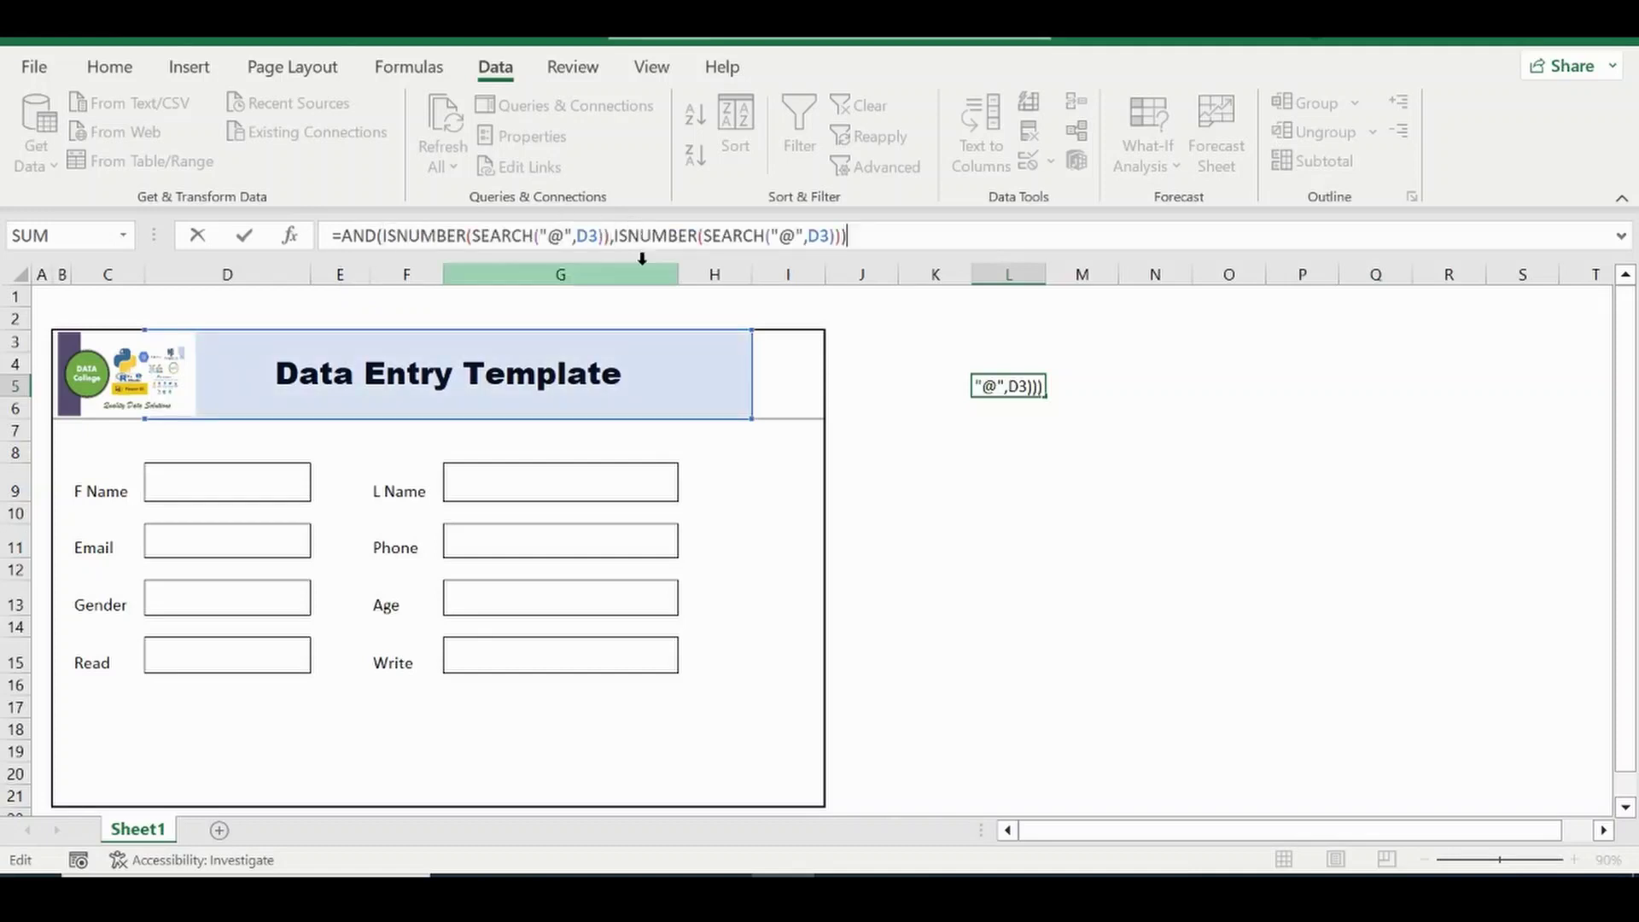
left_click(795, 238)
key("BackSpace")
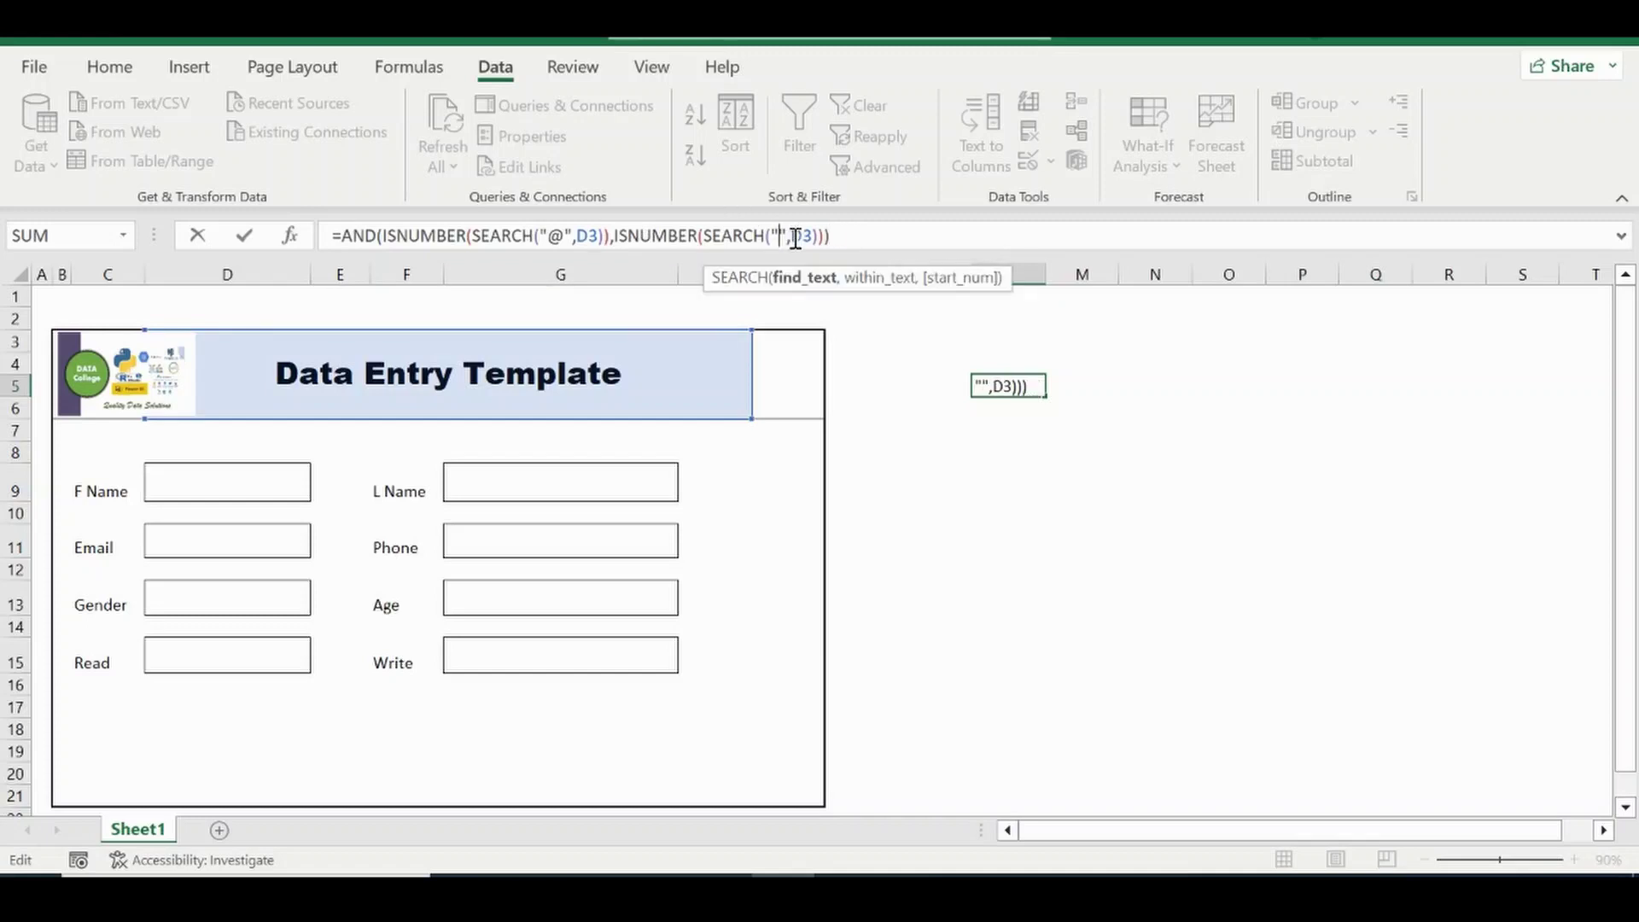
type(".")
key("Return")
key("Up")
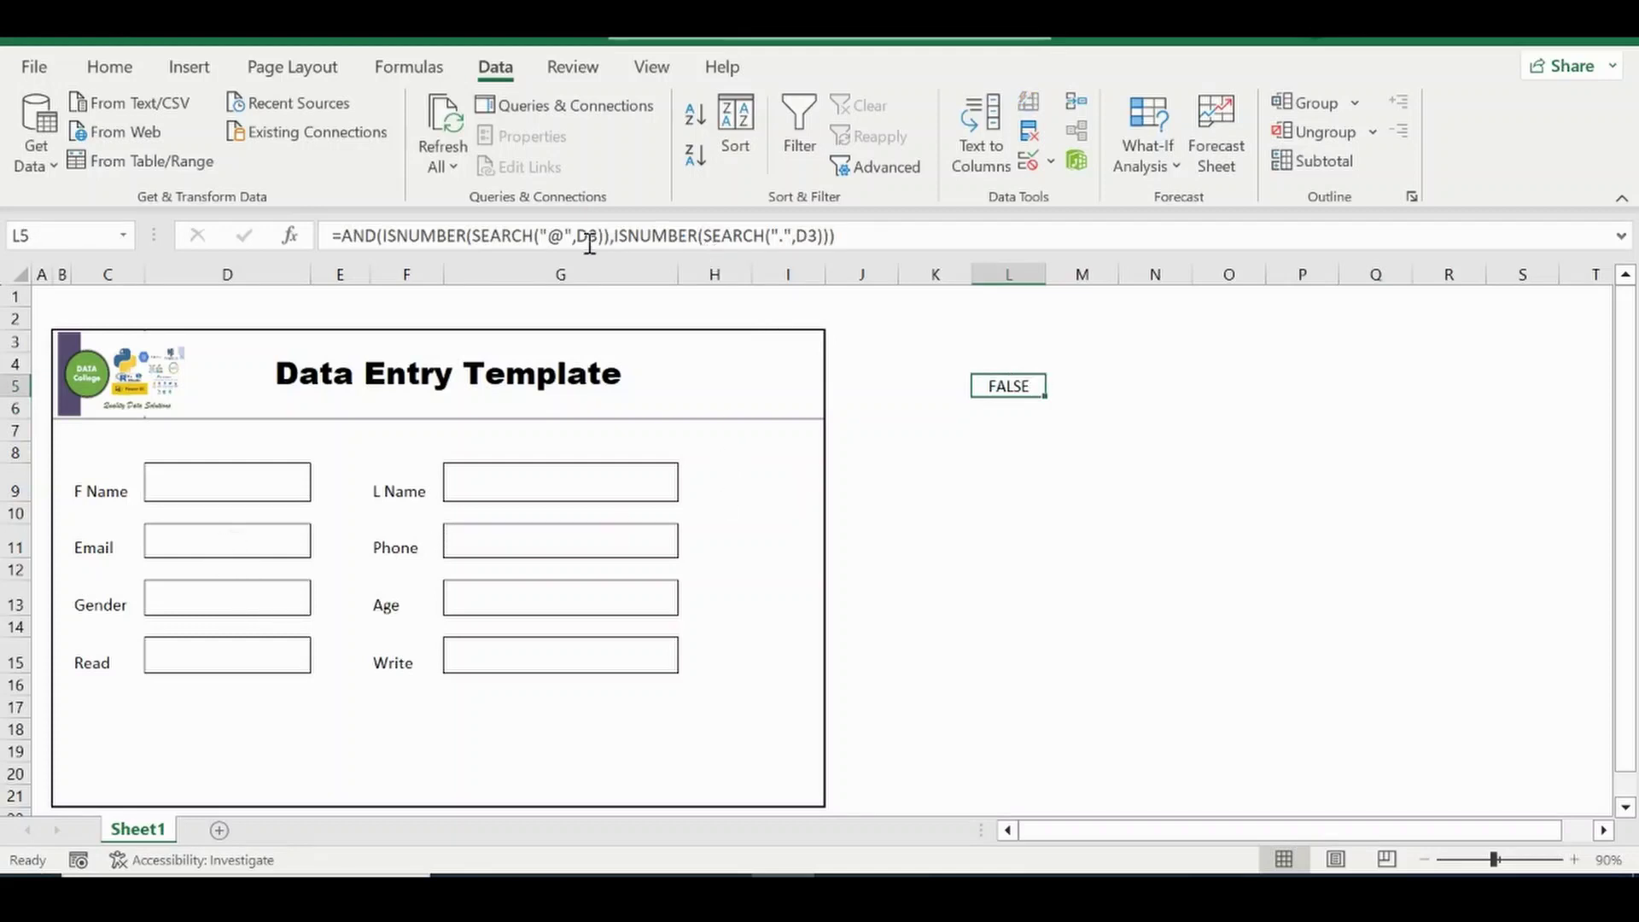
Point both SEARCH references in L5's formula at D11 instead of D3.
left_click(192, 546)
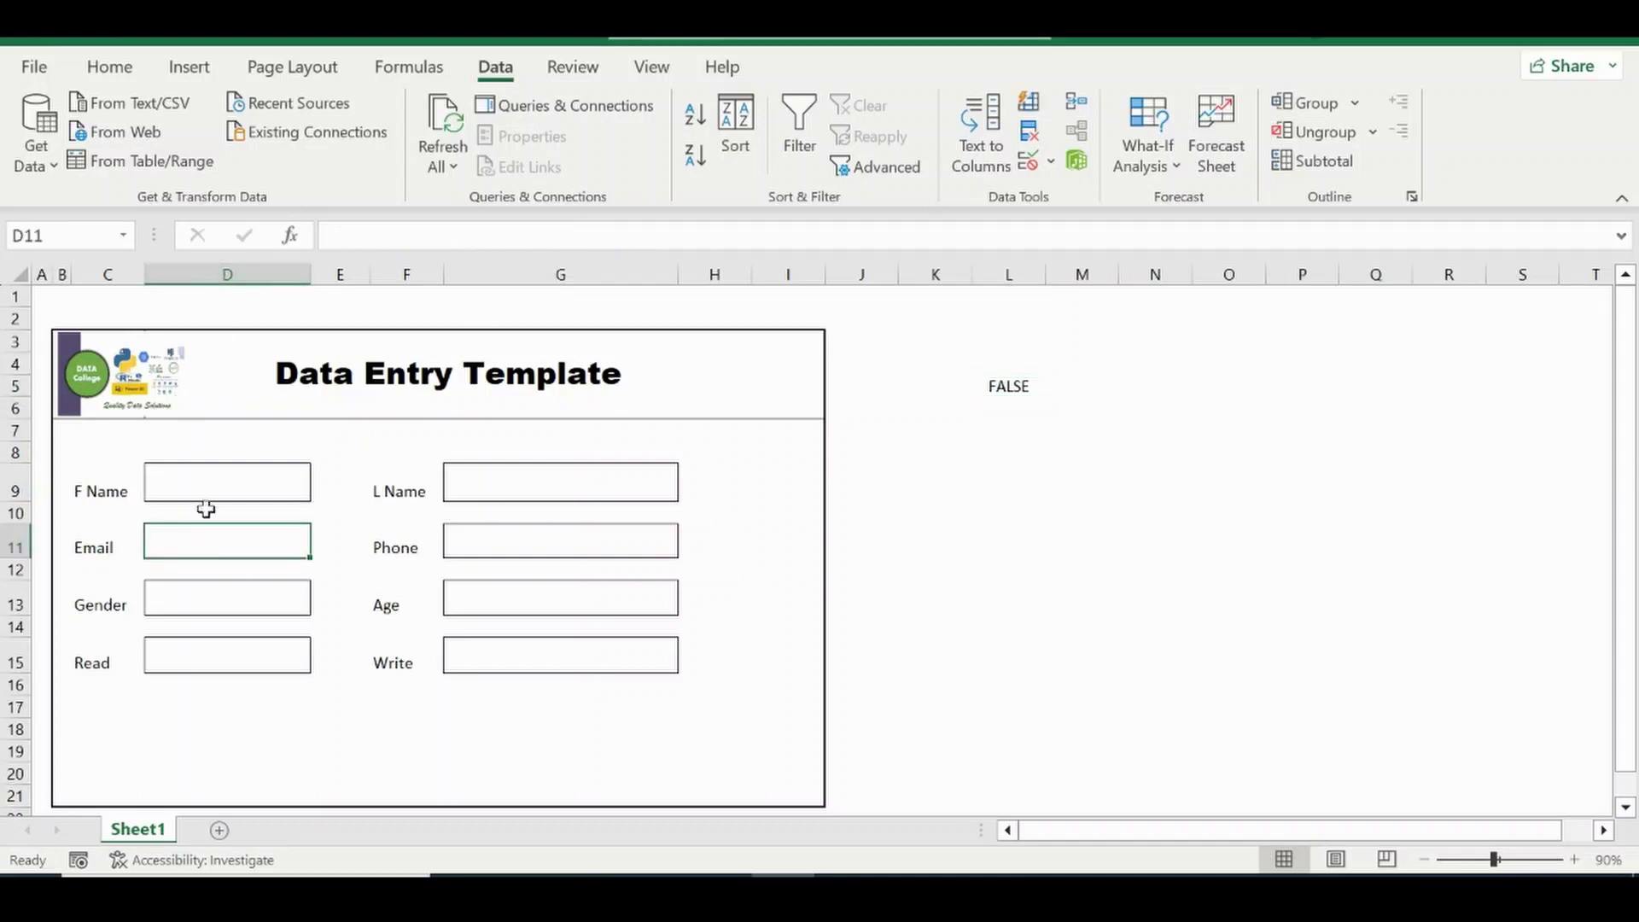
left_click(1008, 386)
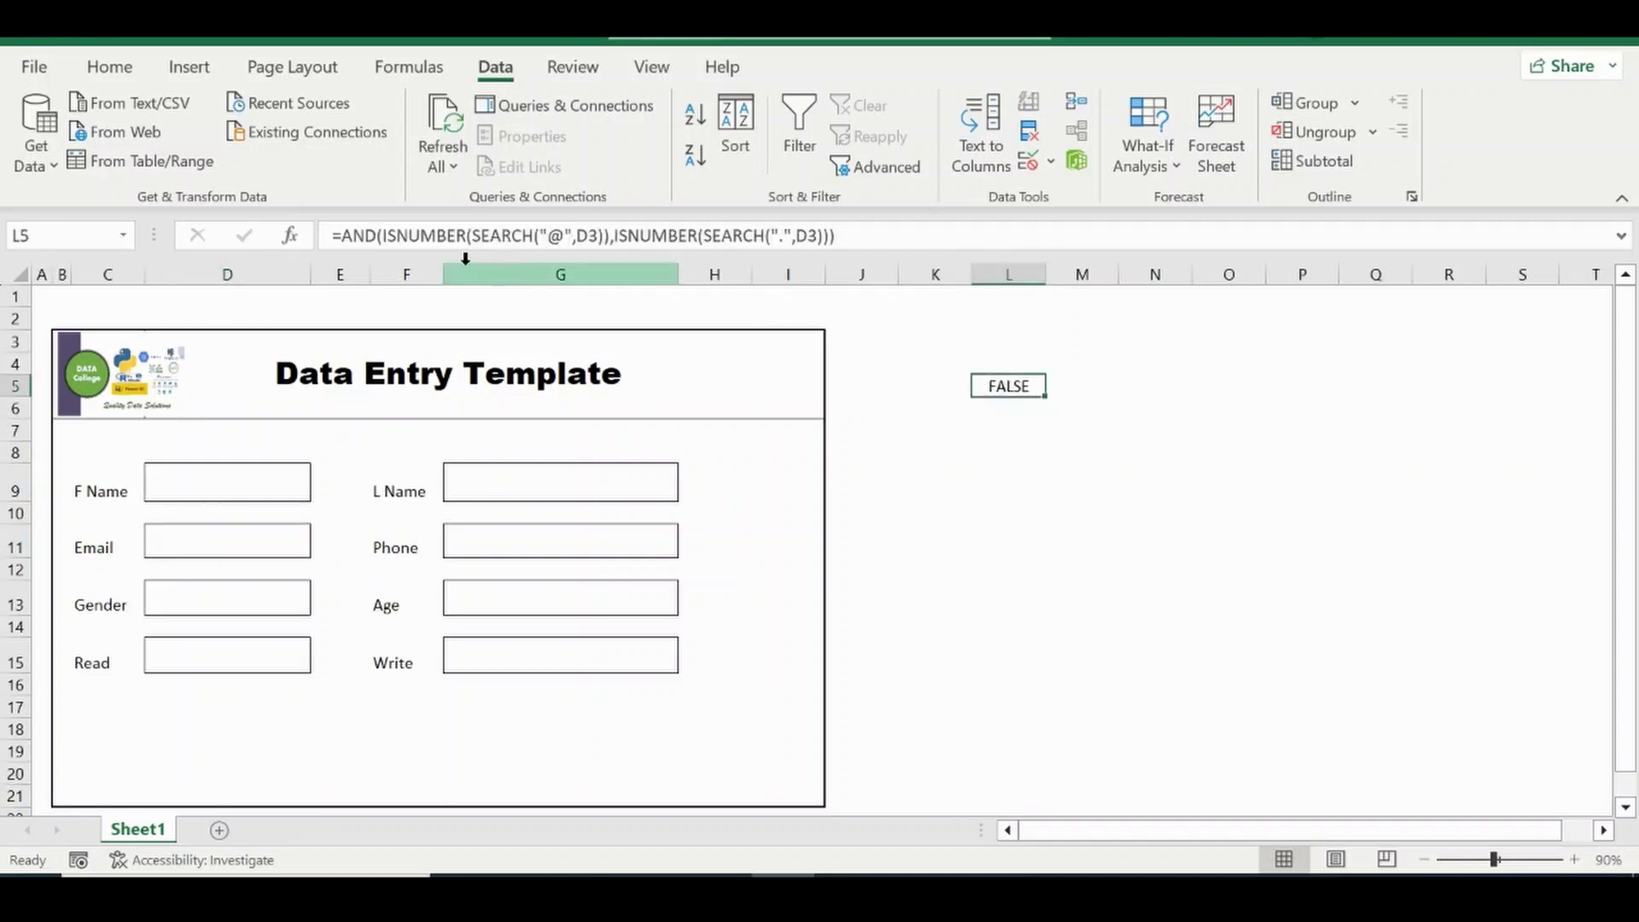
left_click(604, 227)
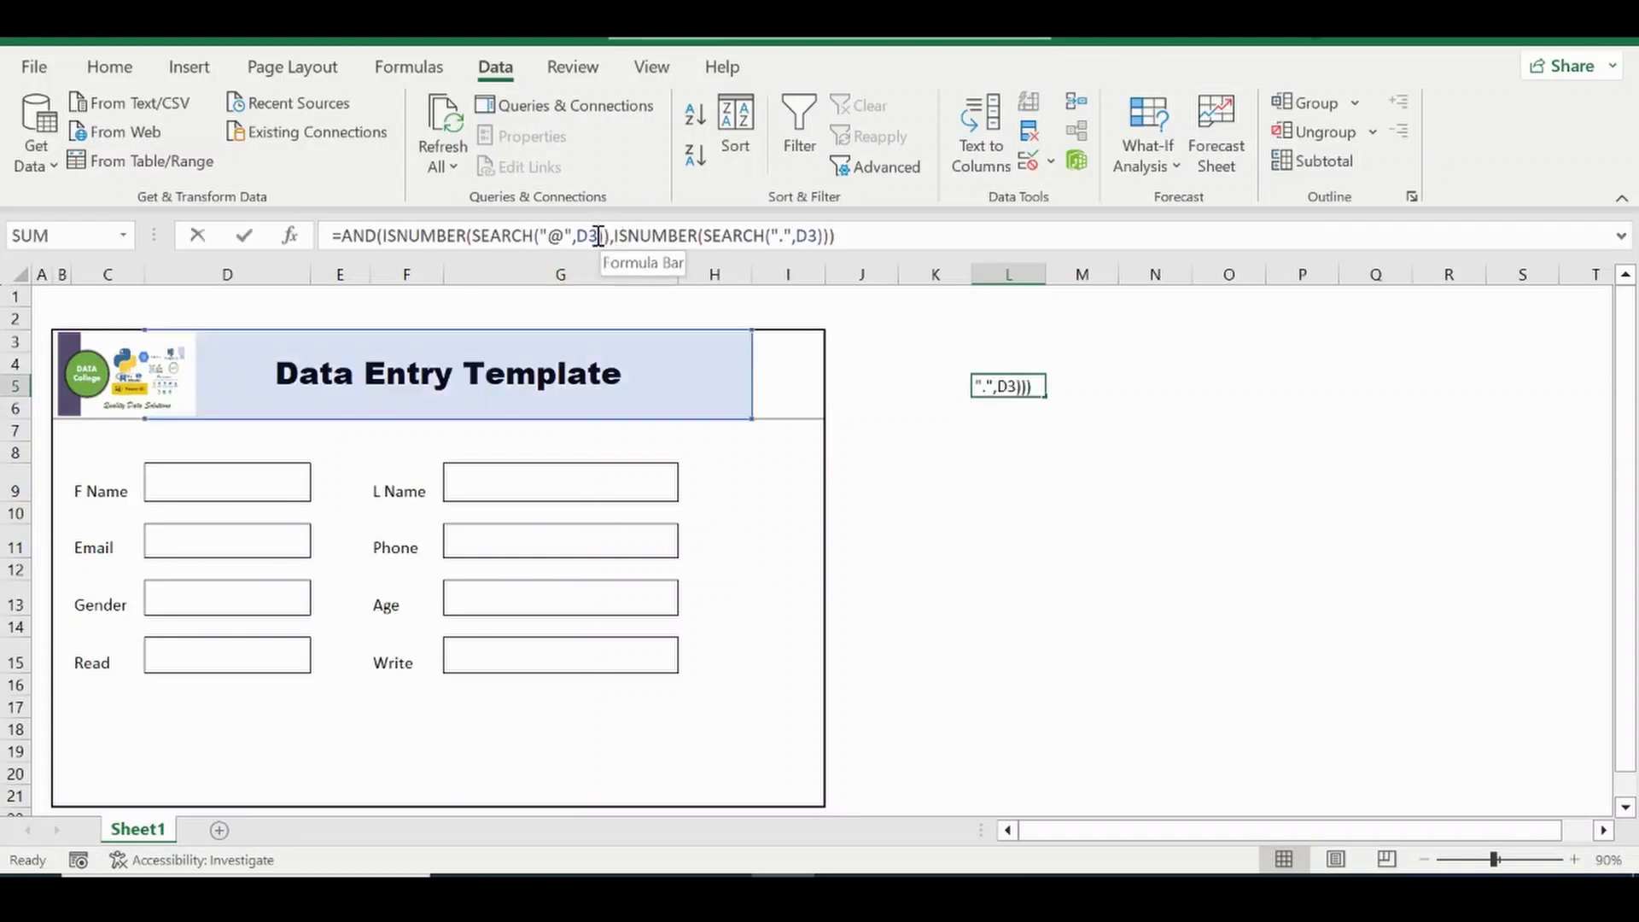
key("BackSpace")
type("11")
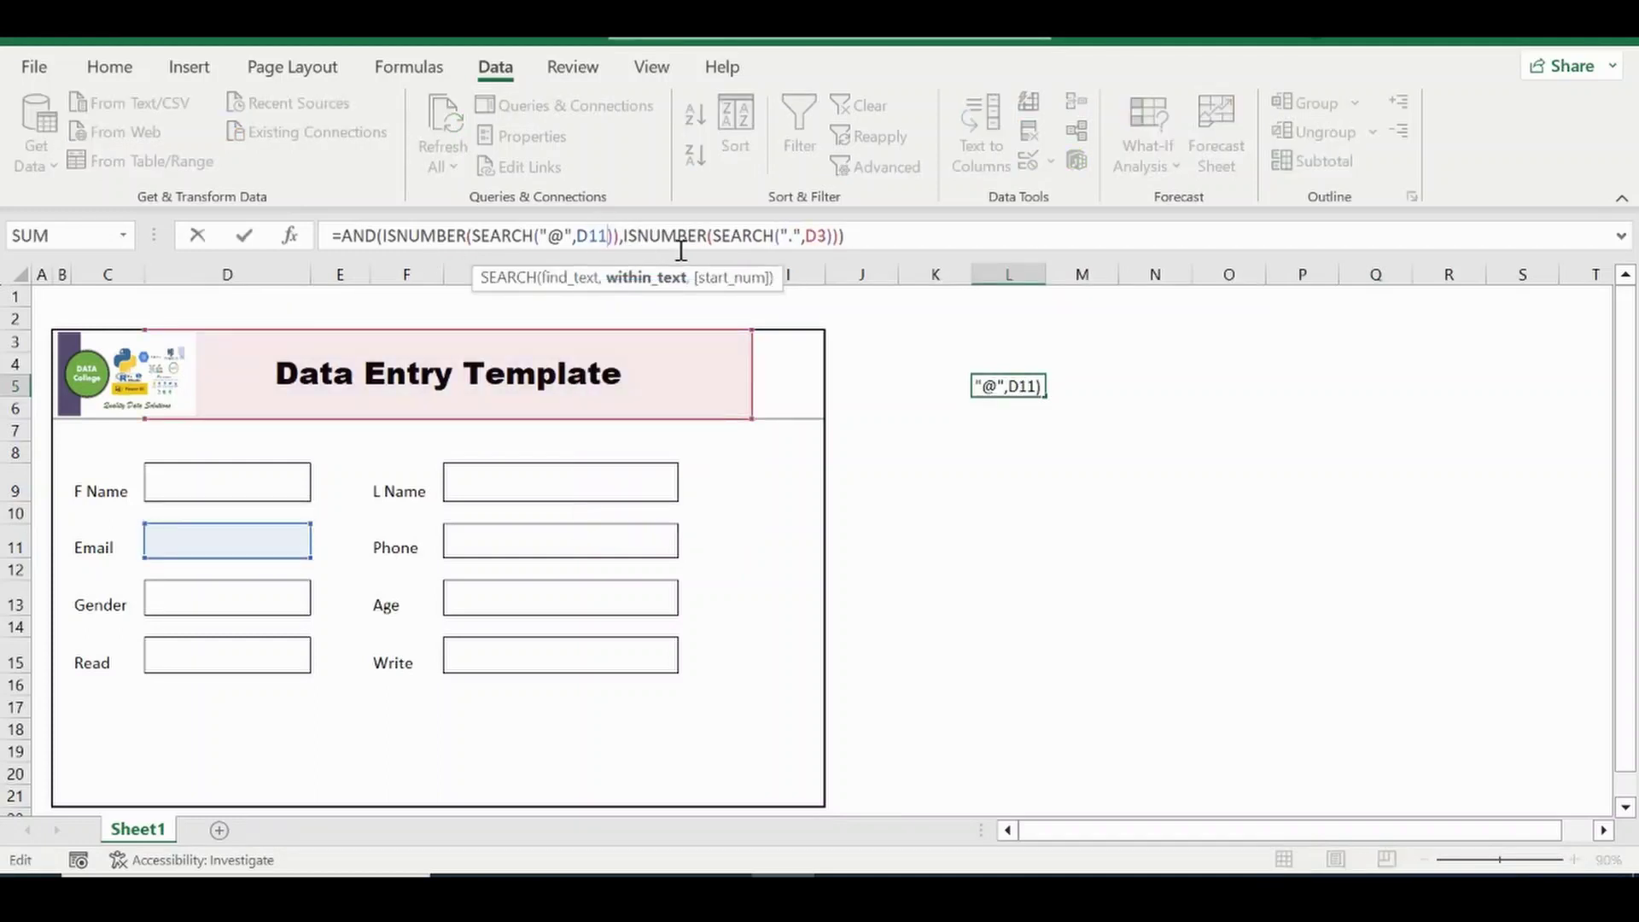
left_click(827, 243)
key("BackSpace")
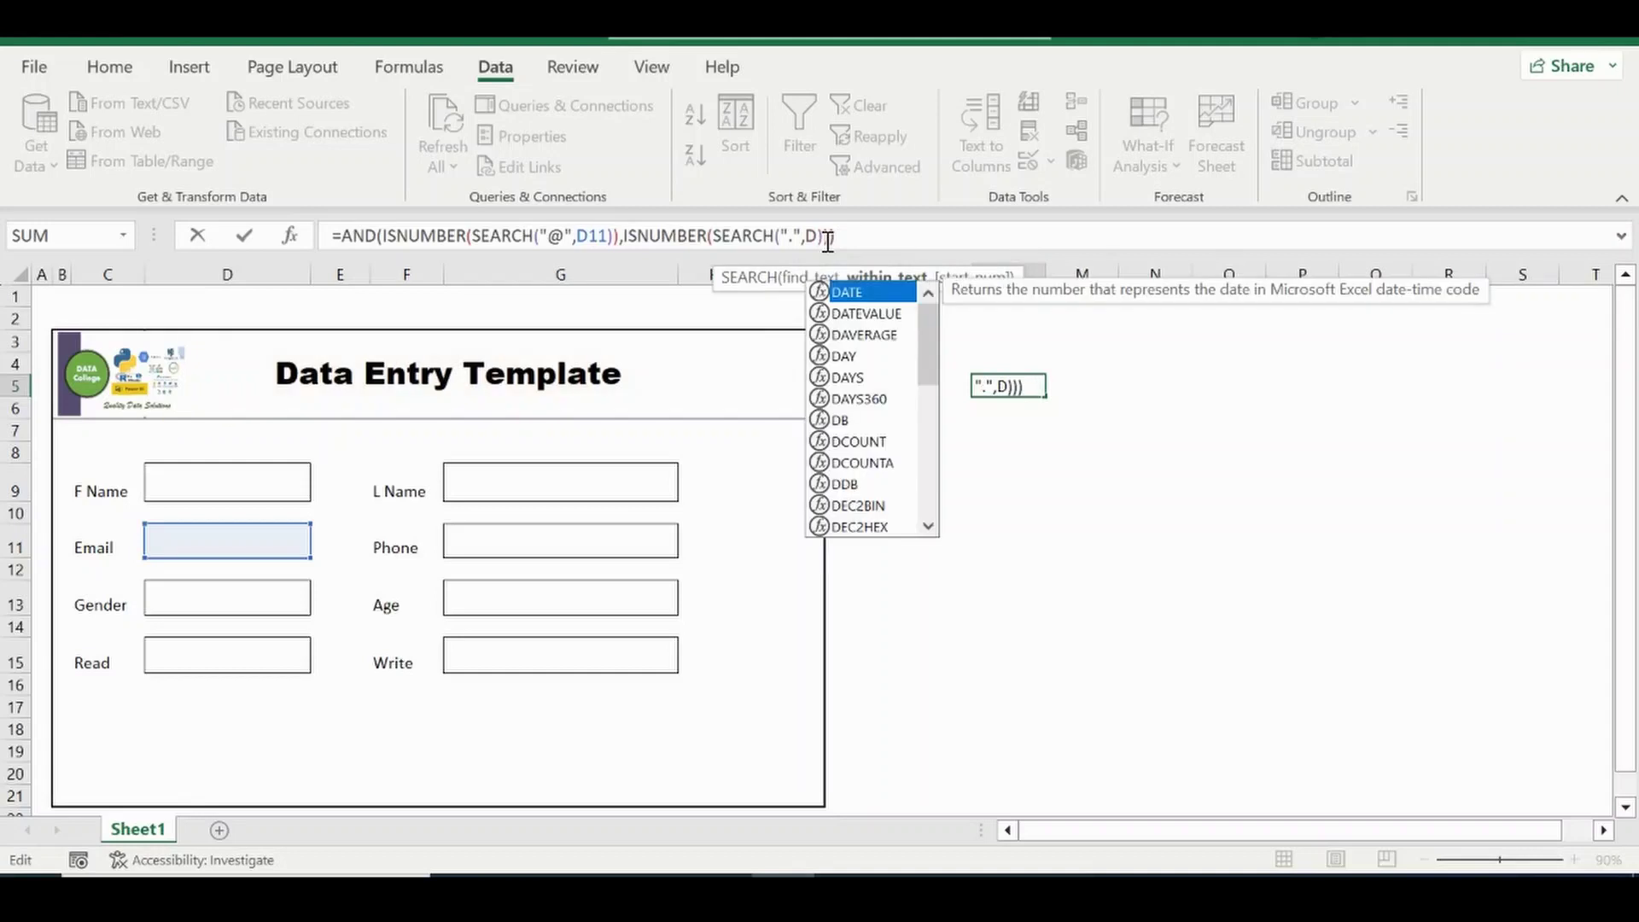
type("11")
key("Return")
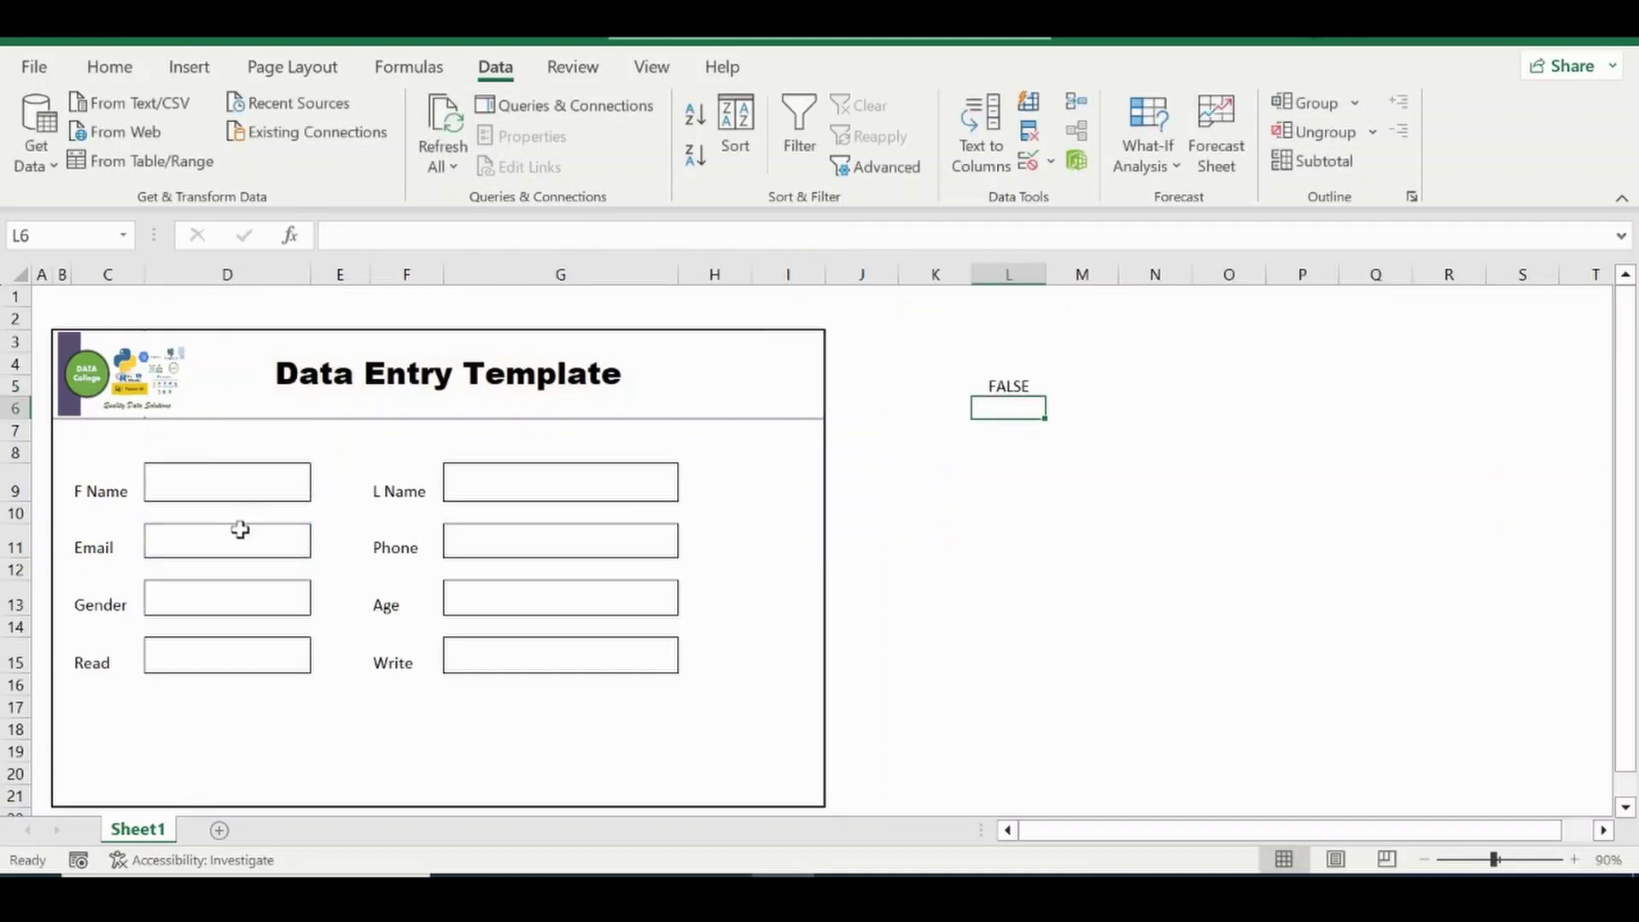
Enter a sample e-mail address in D11, confirm L5 shows TRUE, then clear L5's formula.
left_click(240, 530)
type("kkkk")
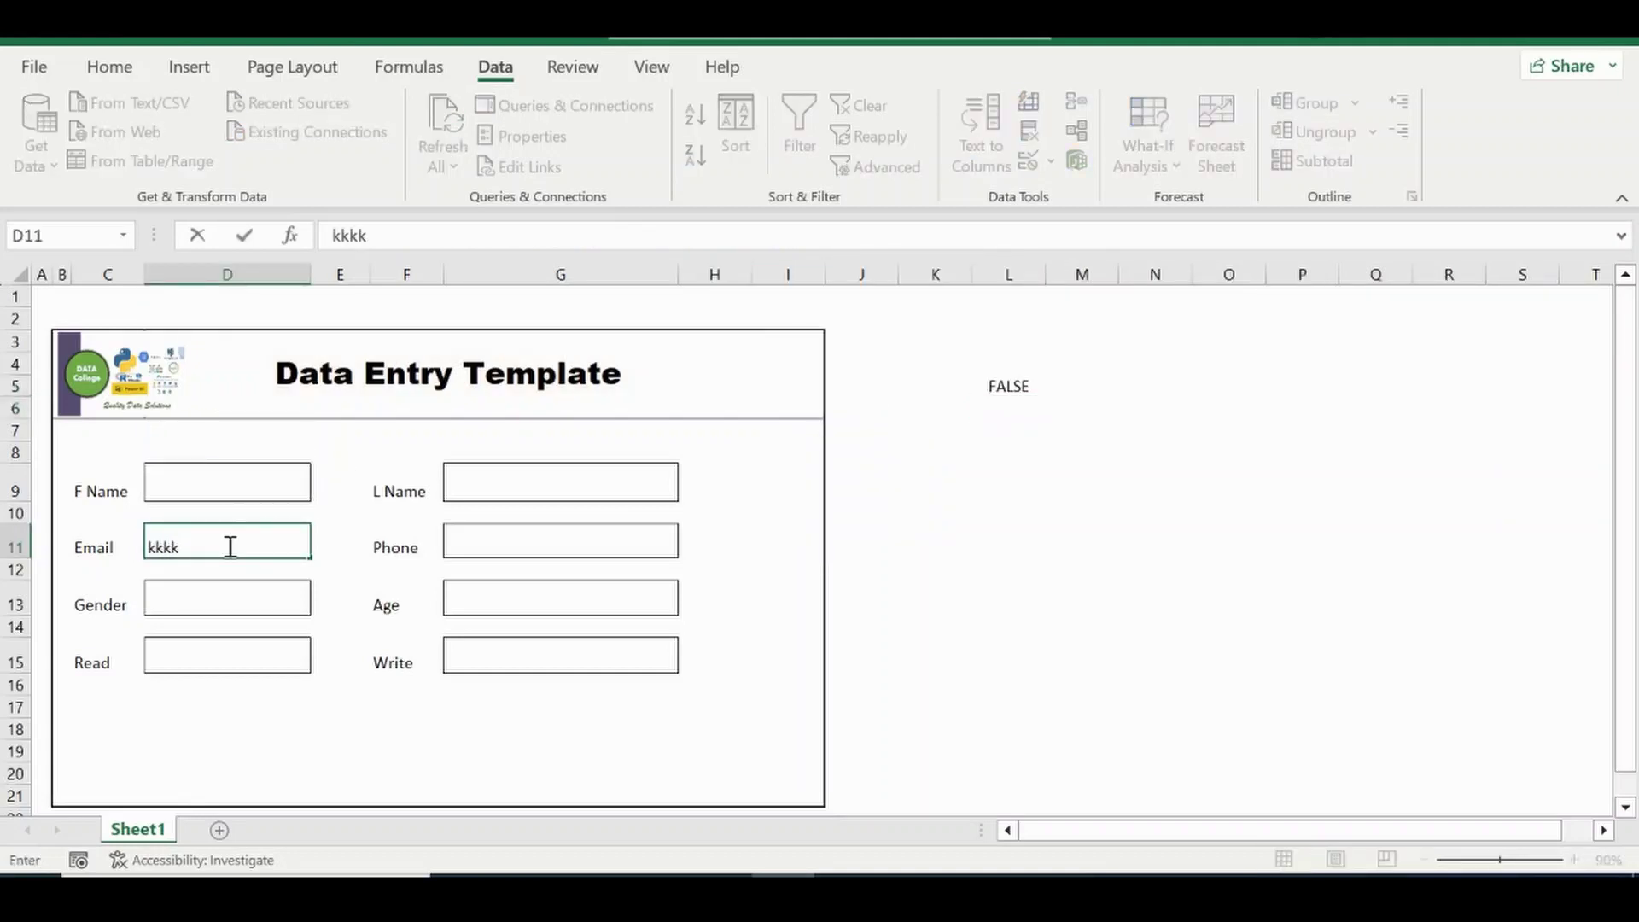
type("@gmail.com")
key("Return")
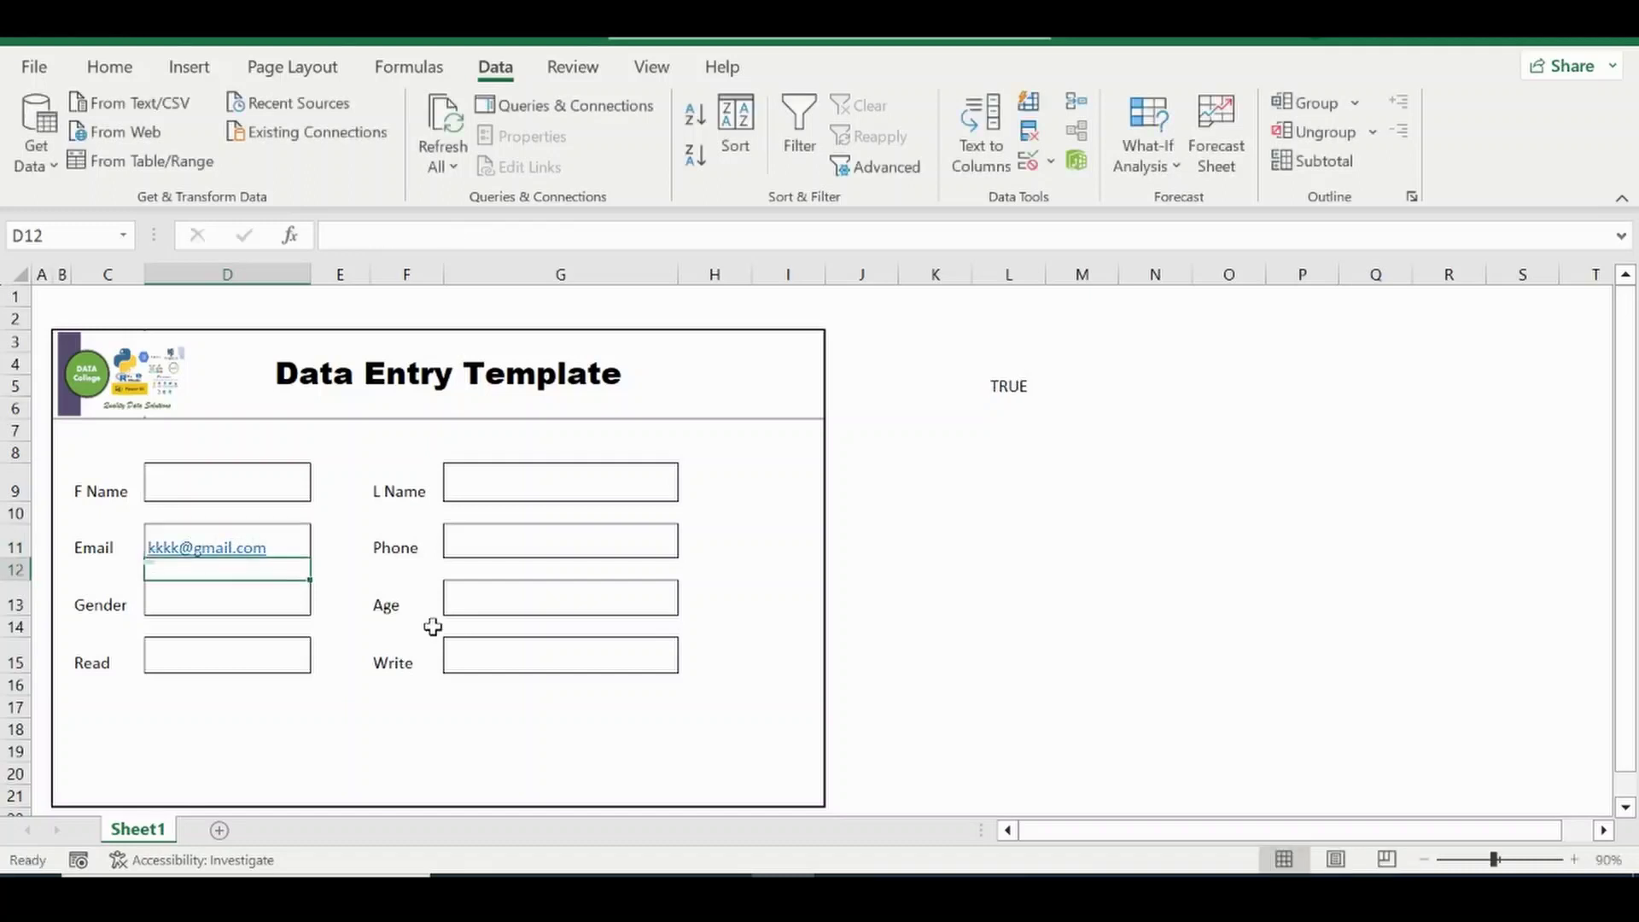
double_click(1008, 384)
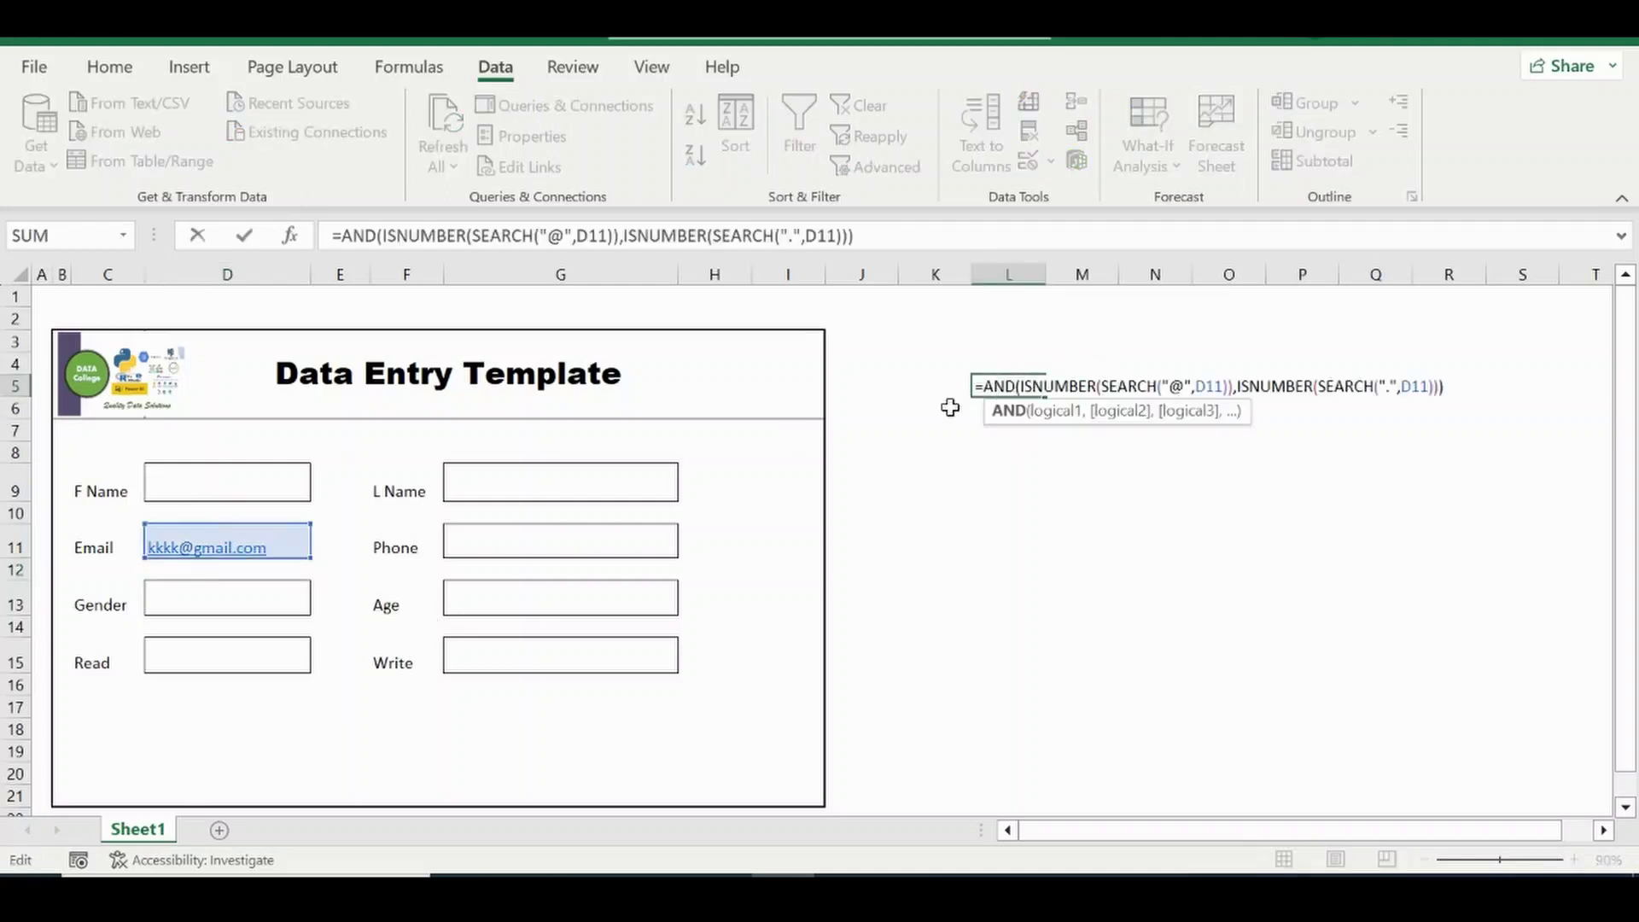
left_click(958, 473)
left_click(1003, 383)
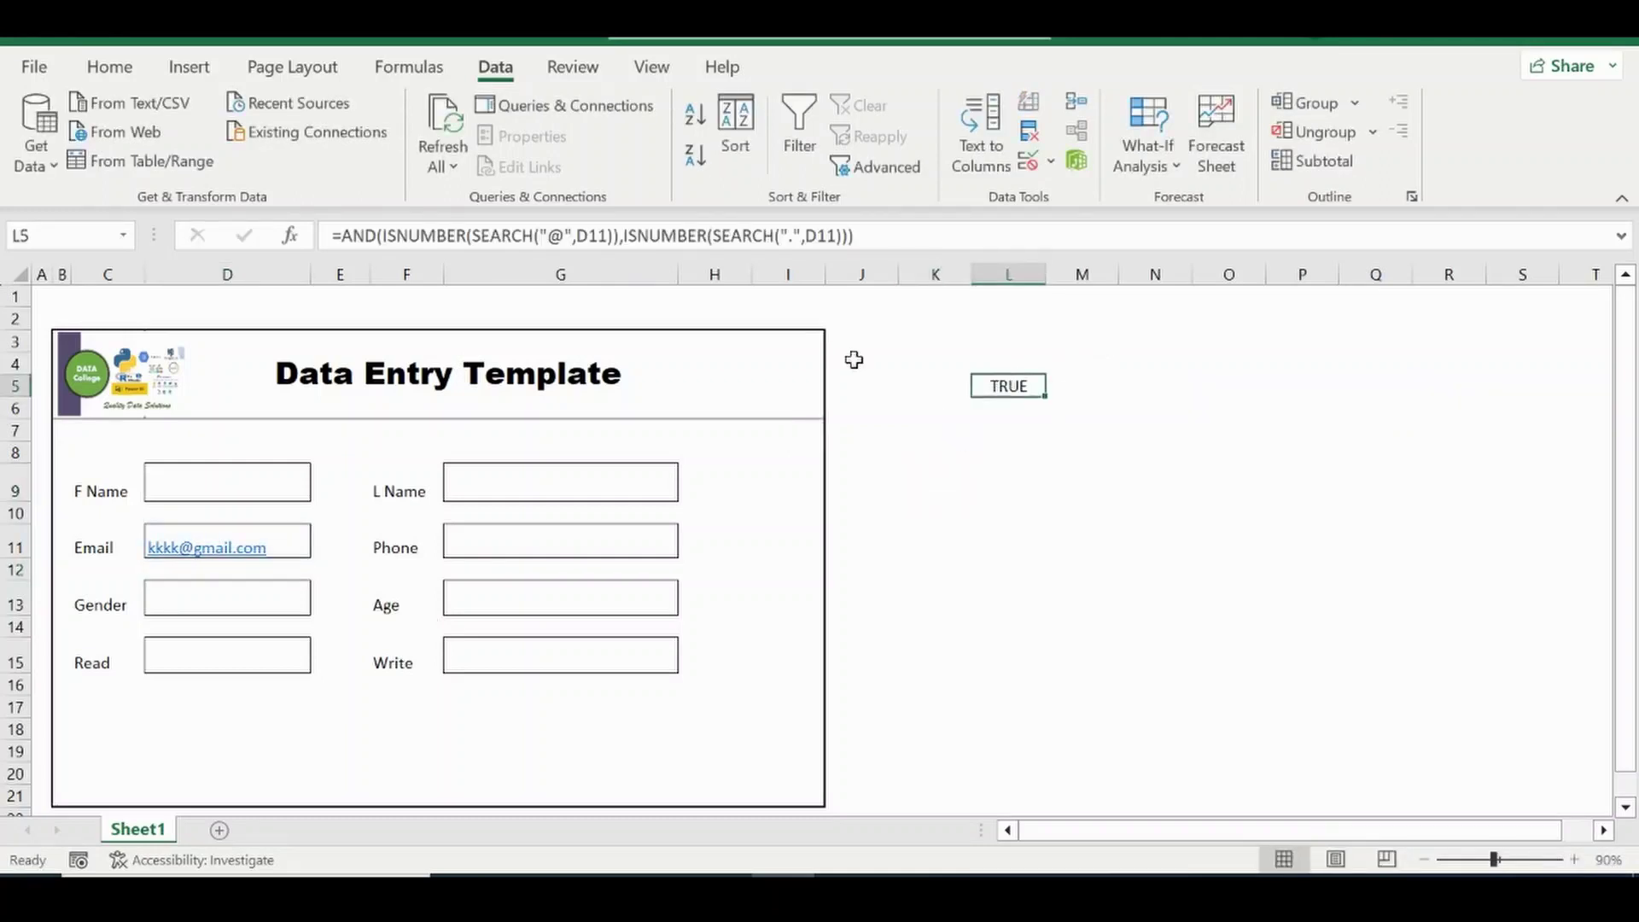
left_click_drag(879, 234, 337, 234)
key("ctrl+c")
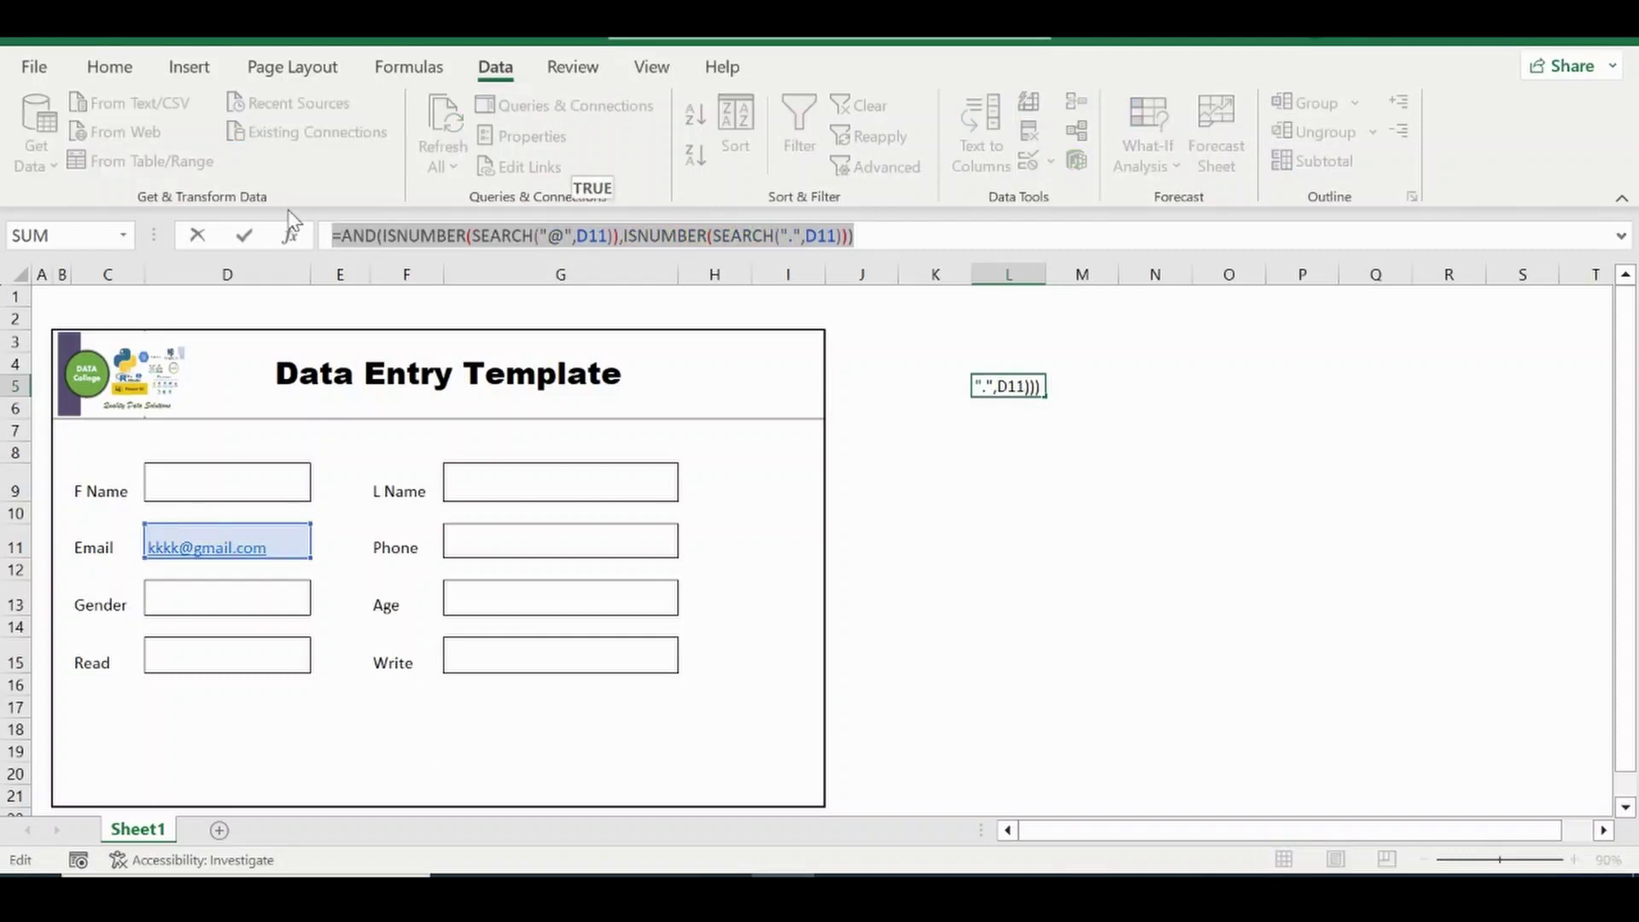
key("BackSpace")
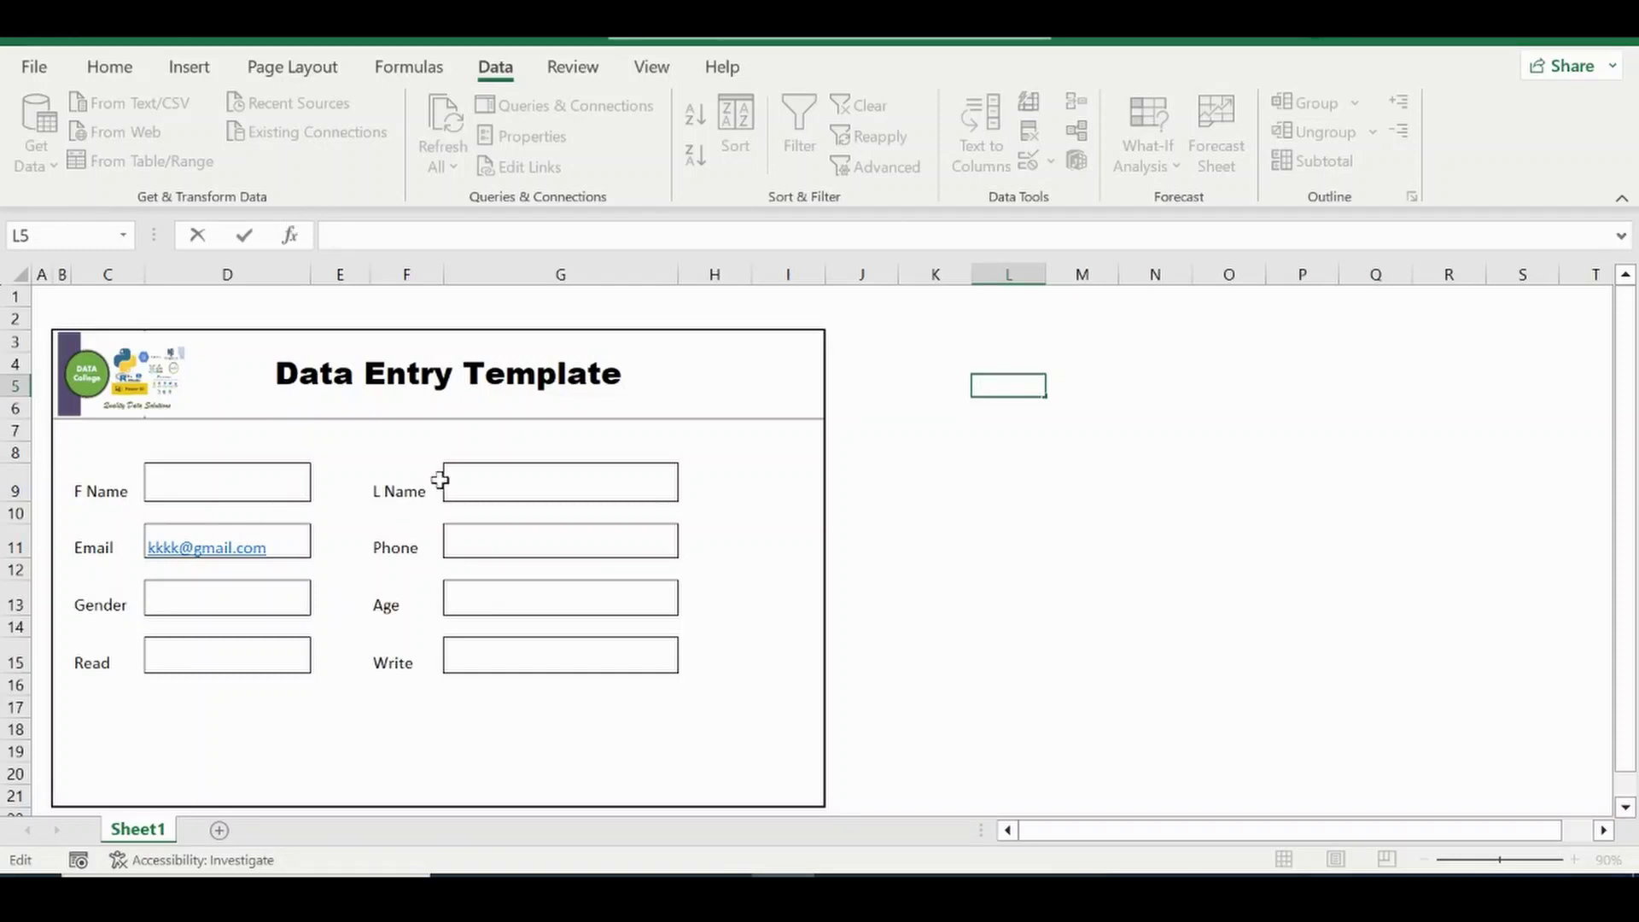
Clear D11 and give it a Custom validation rule with the pasted AND(ISNUMBER(SEARCH)) formula.
left_click(301, 539)
key("Delete")
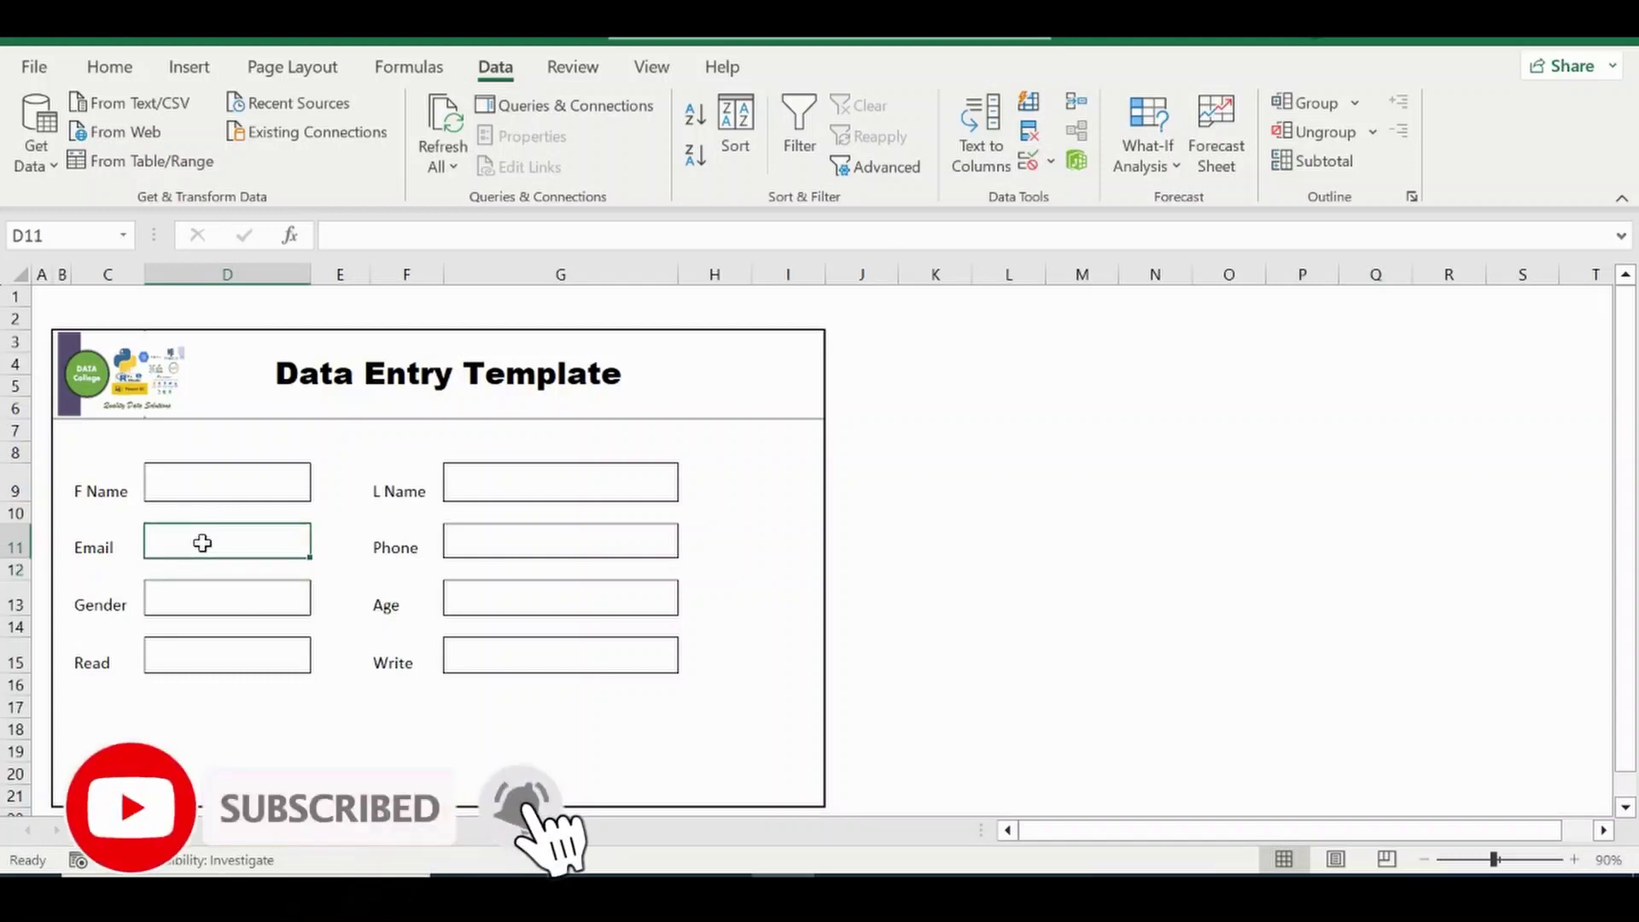
left_click(1028, 161)
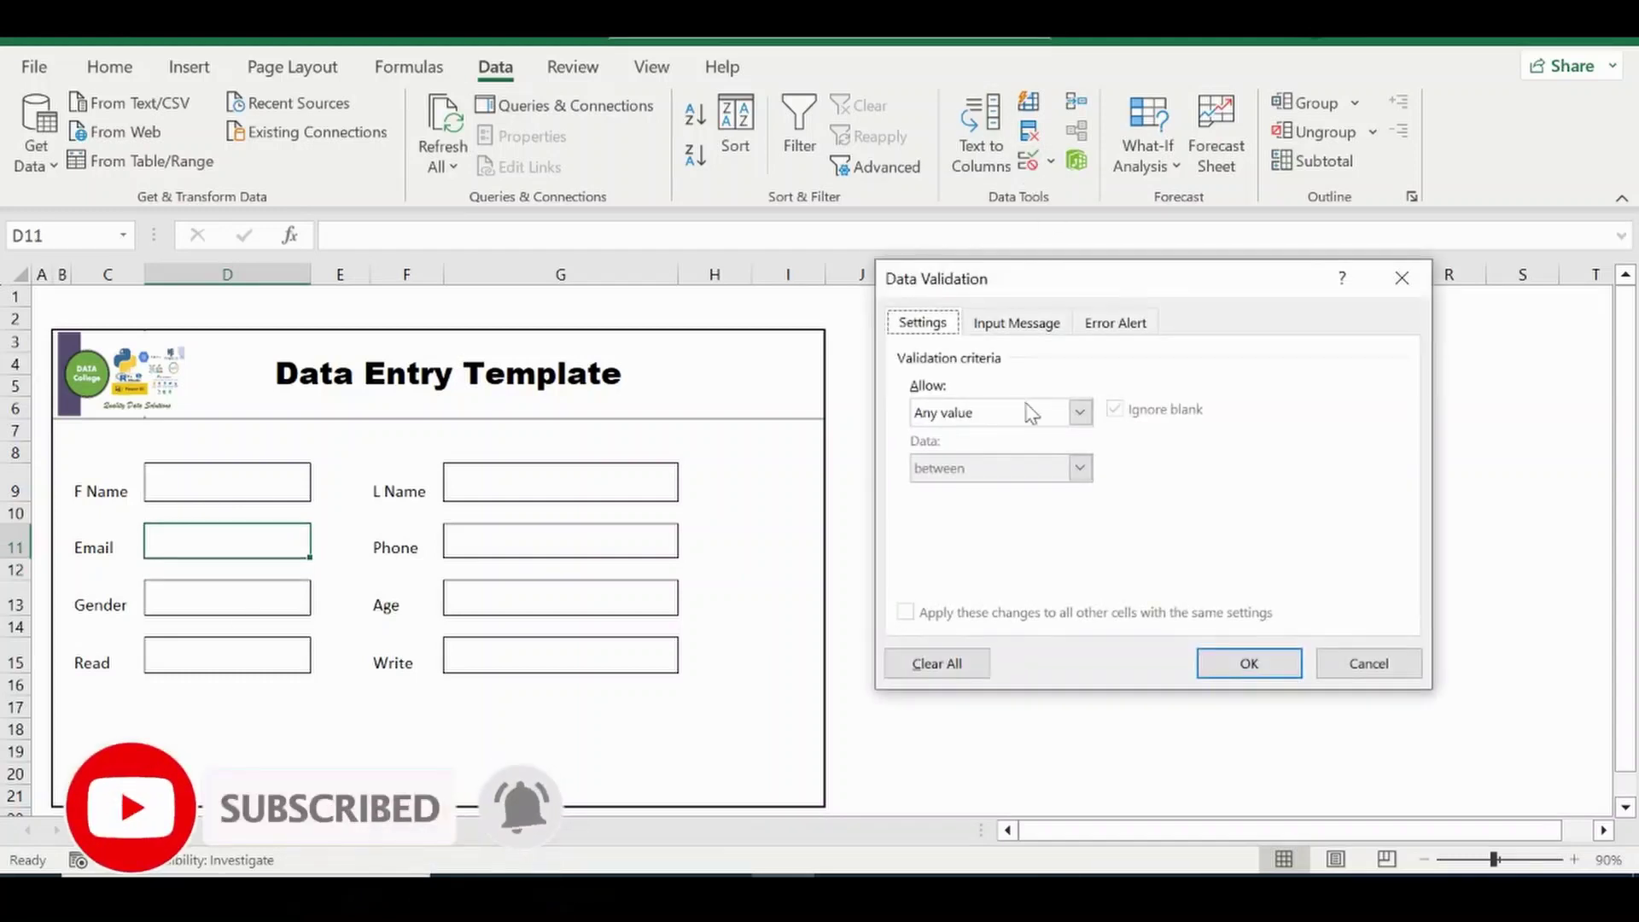
left_click(1080, 413)
left_click(988, 562)
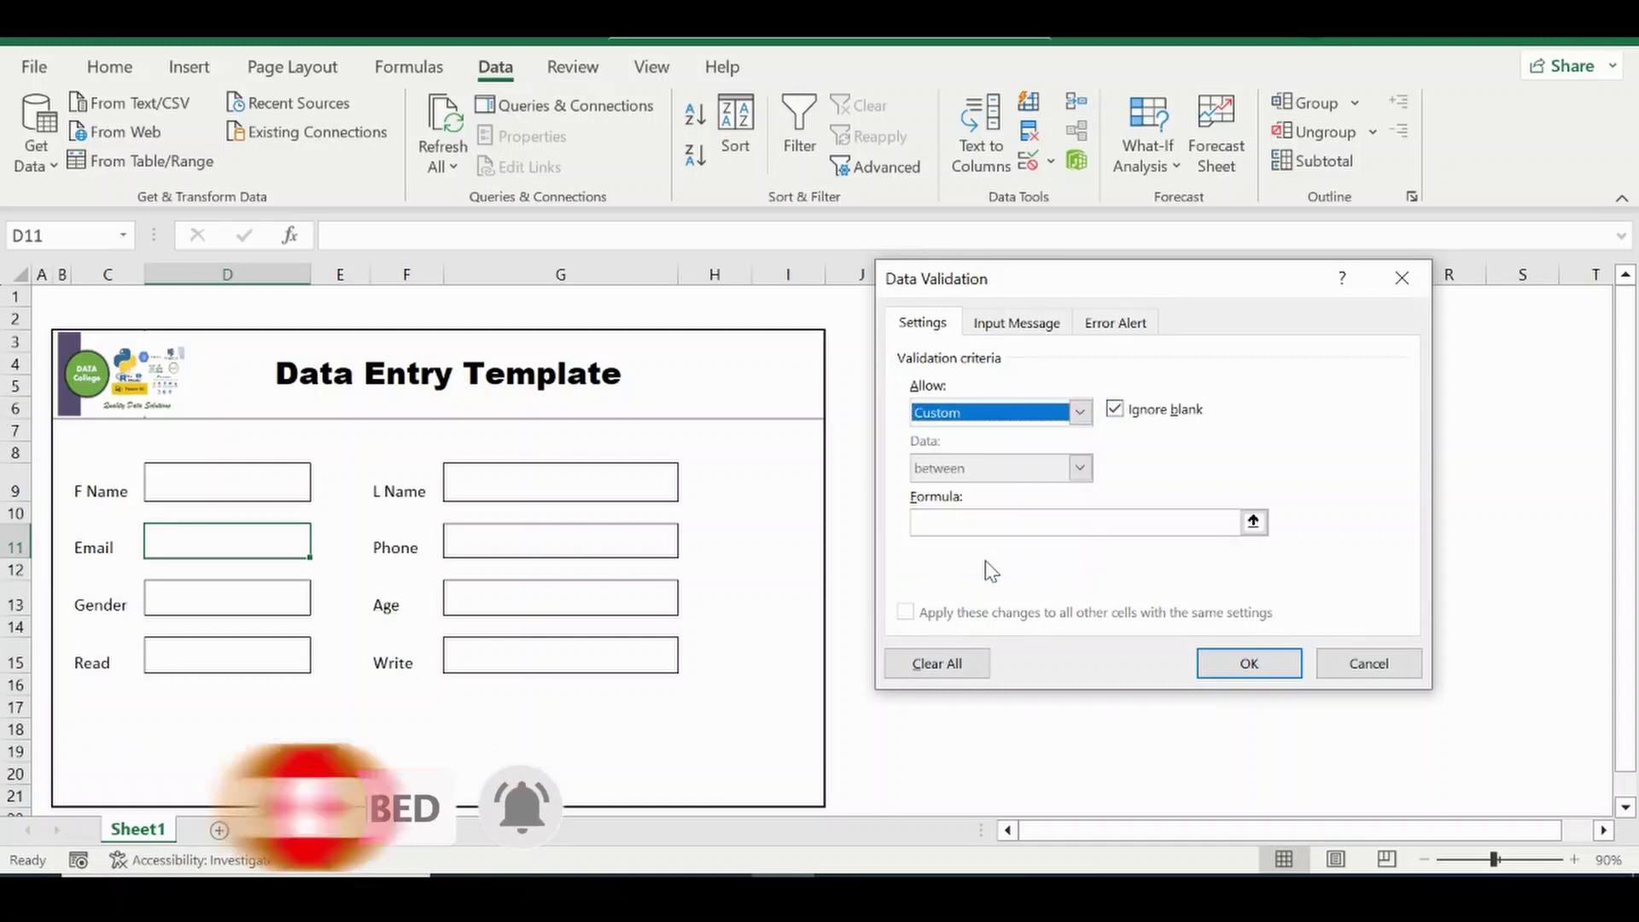
left_click(957, 518)
key("ctrl+v")
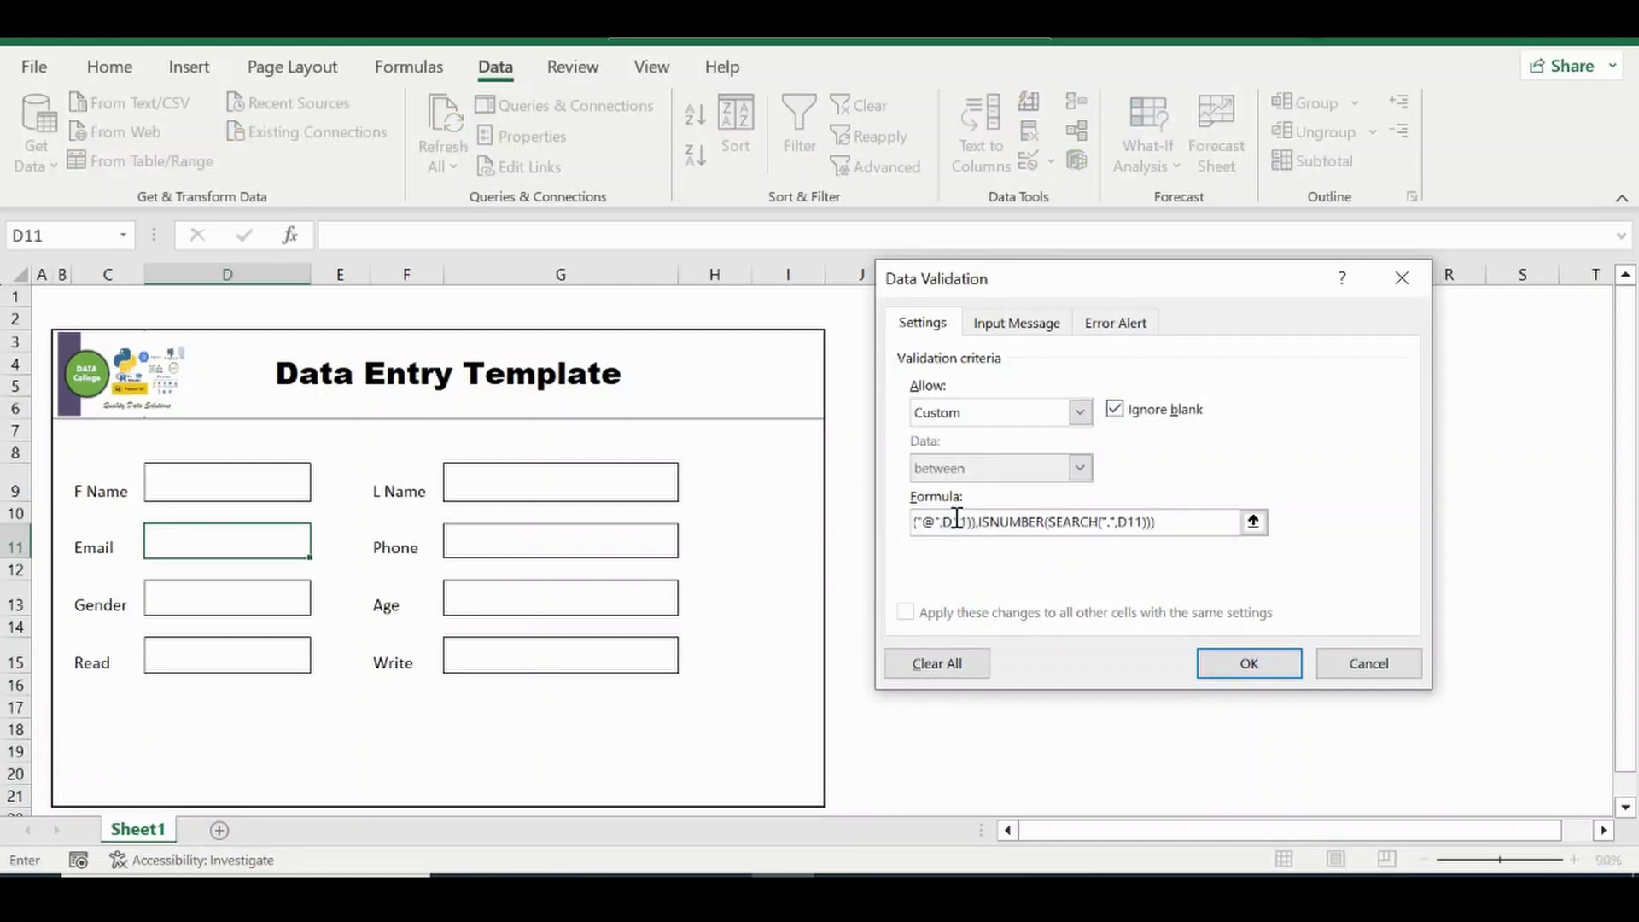
left_click(1253, 662)
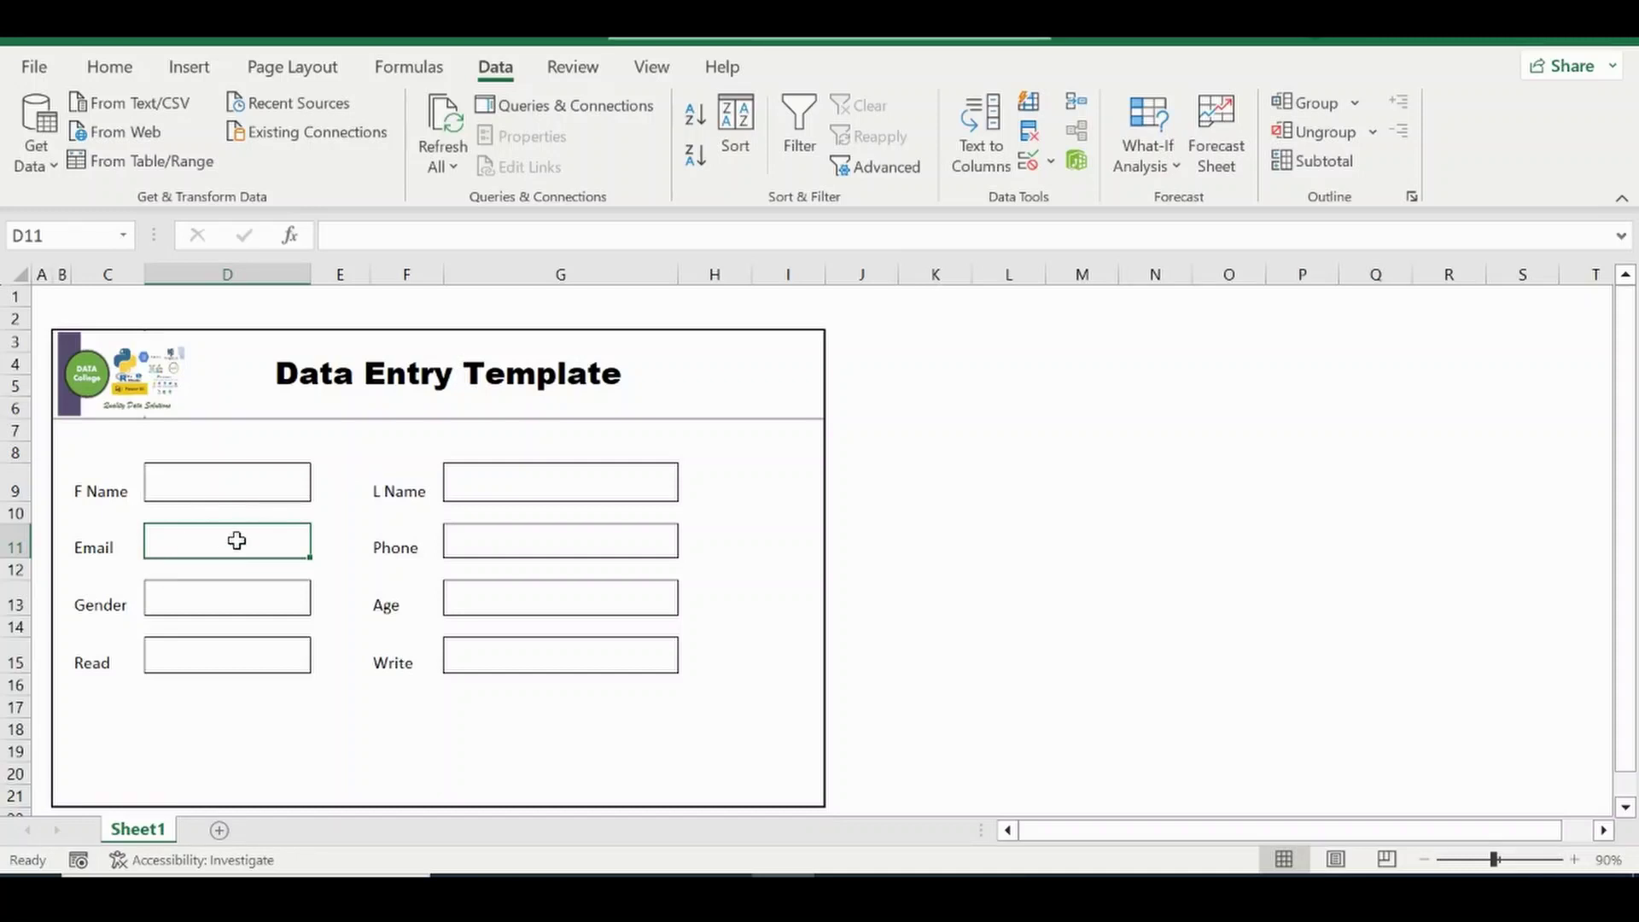
Test the rule with the invalid entry jjj, then cancel the rejected entry.
type("jjj")
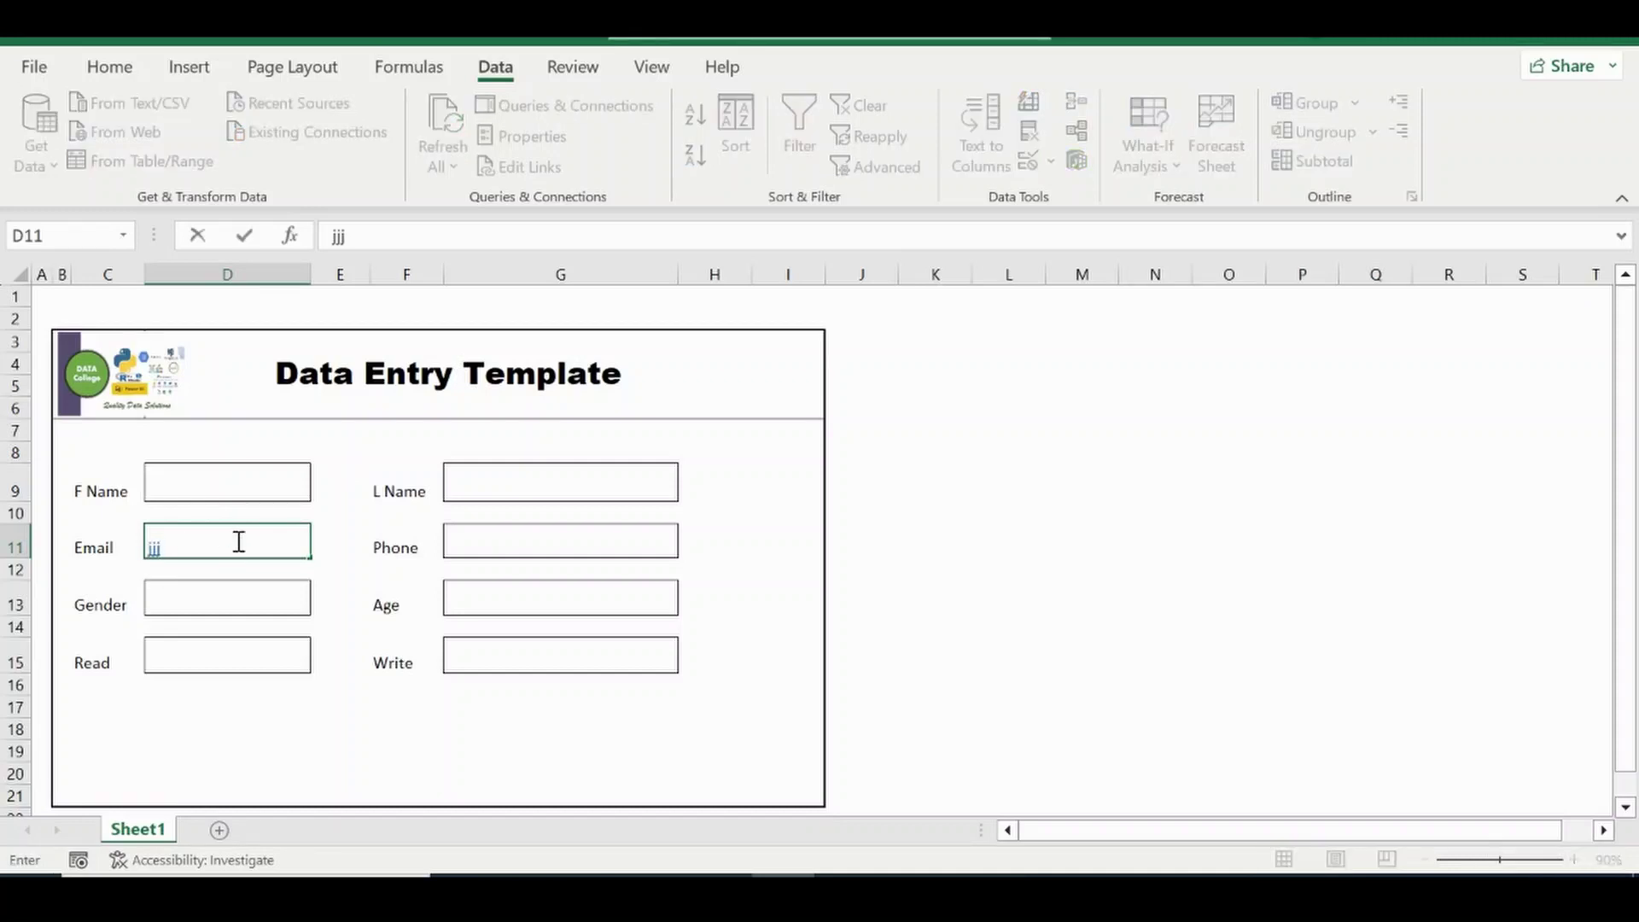
key("Return")
key("Return")
key("Escape")
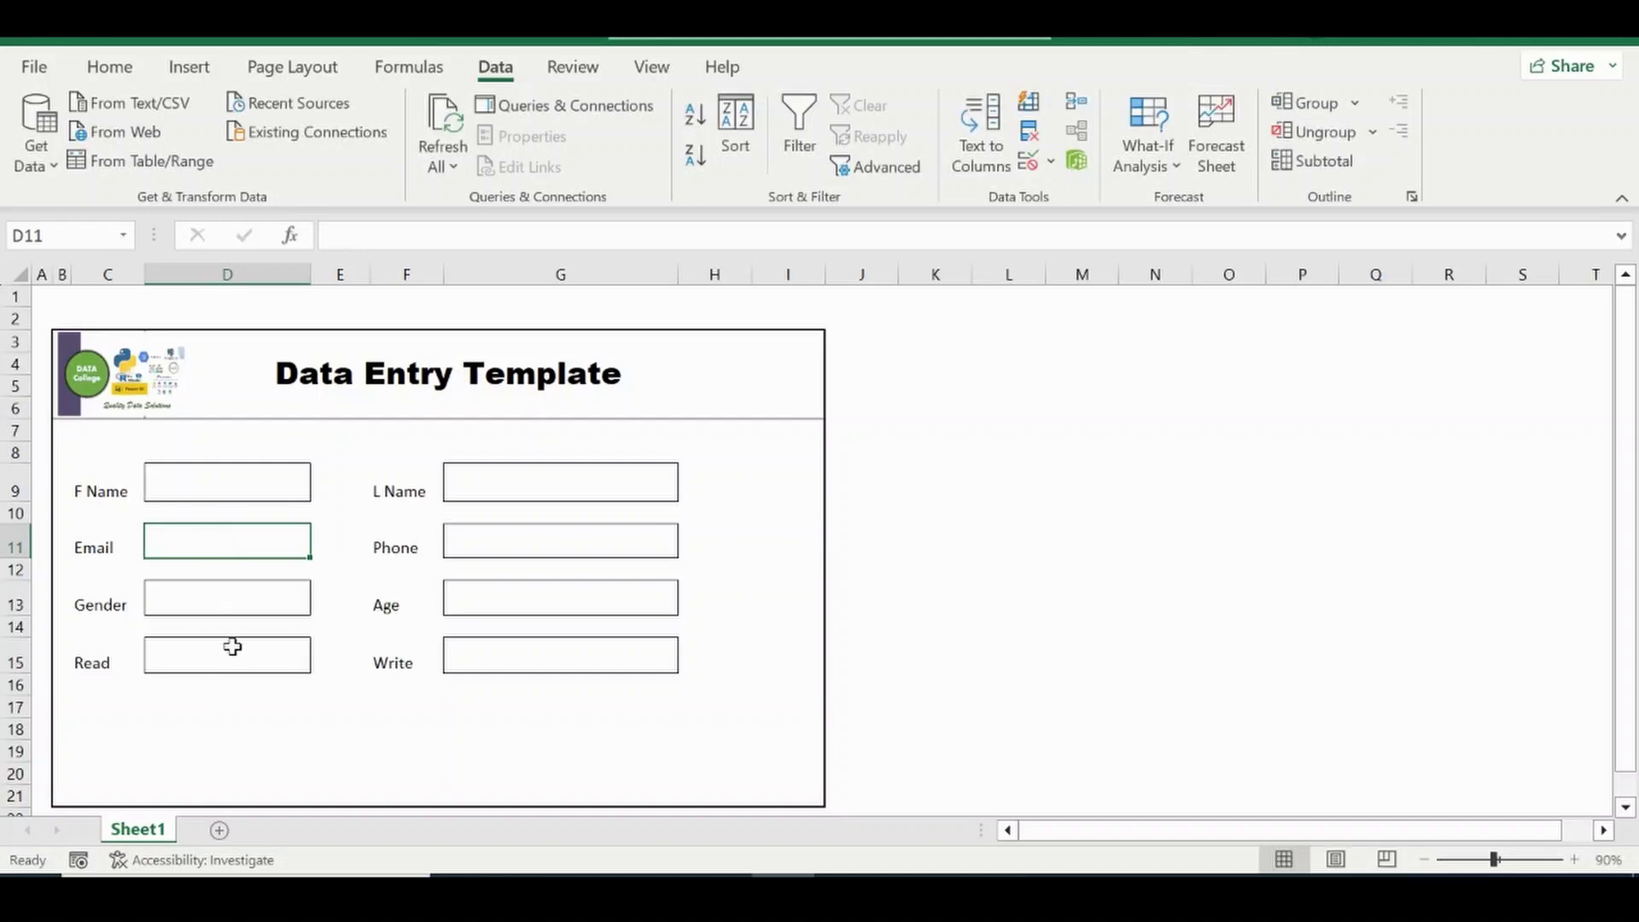
Insert a new blank worksheet, Sheet2, beside Sheet1.
left_click(233, 660)
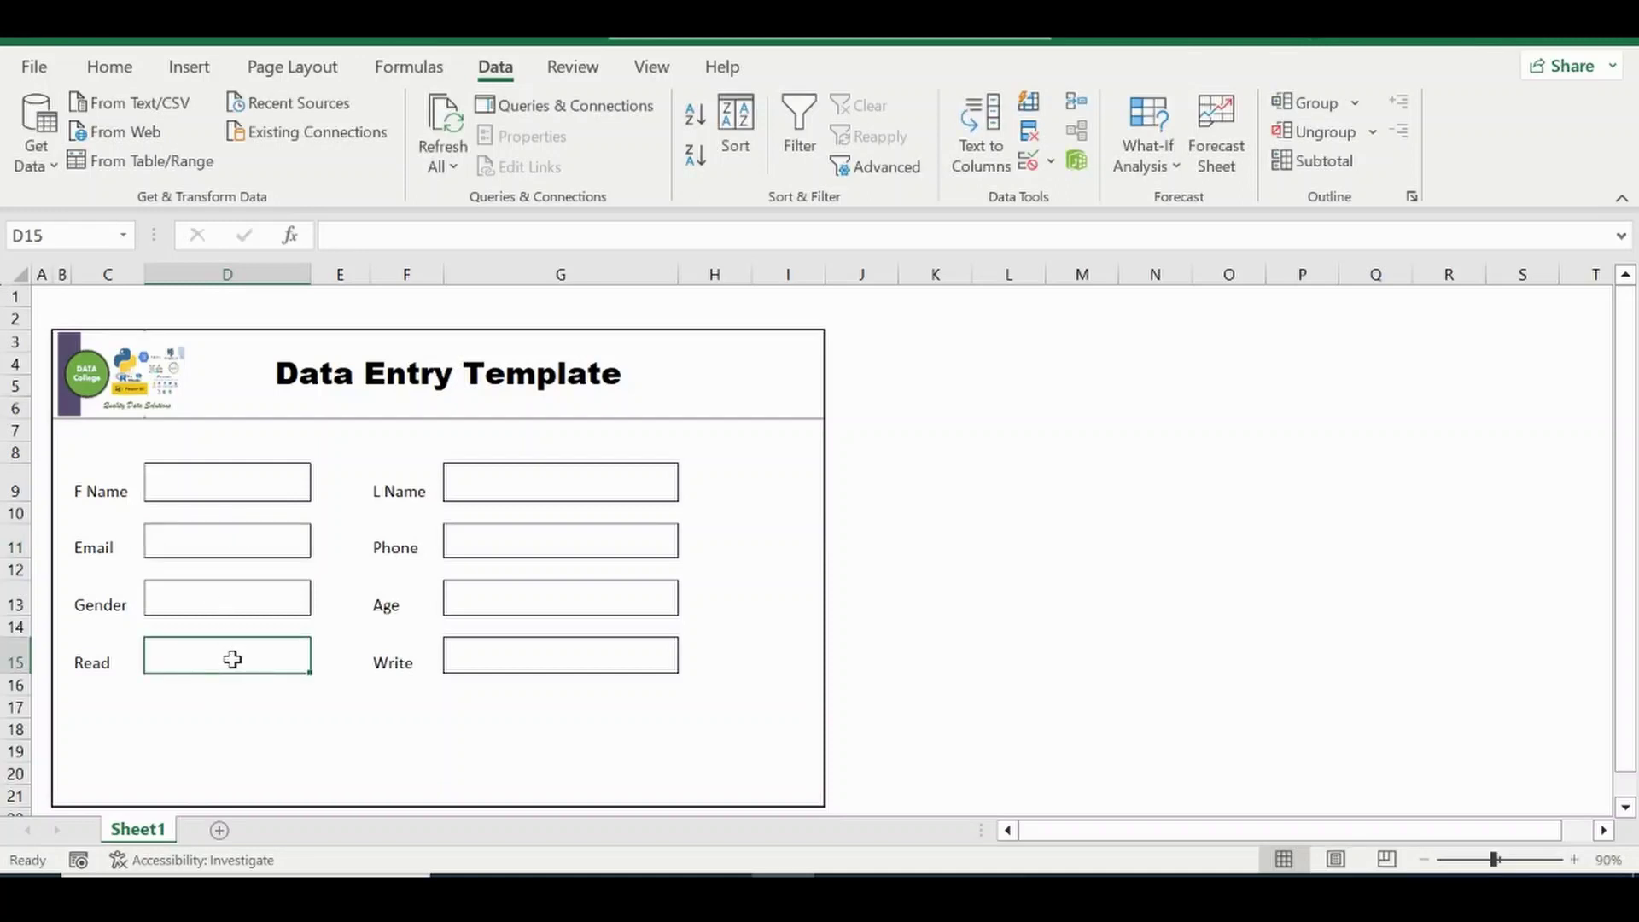
scroll(702, 351, "down", 1)
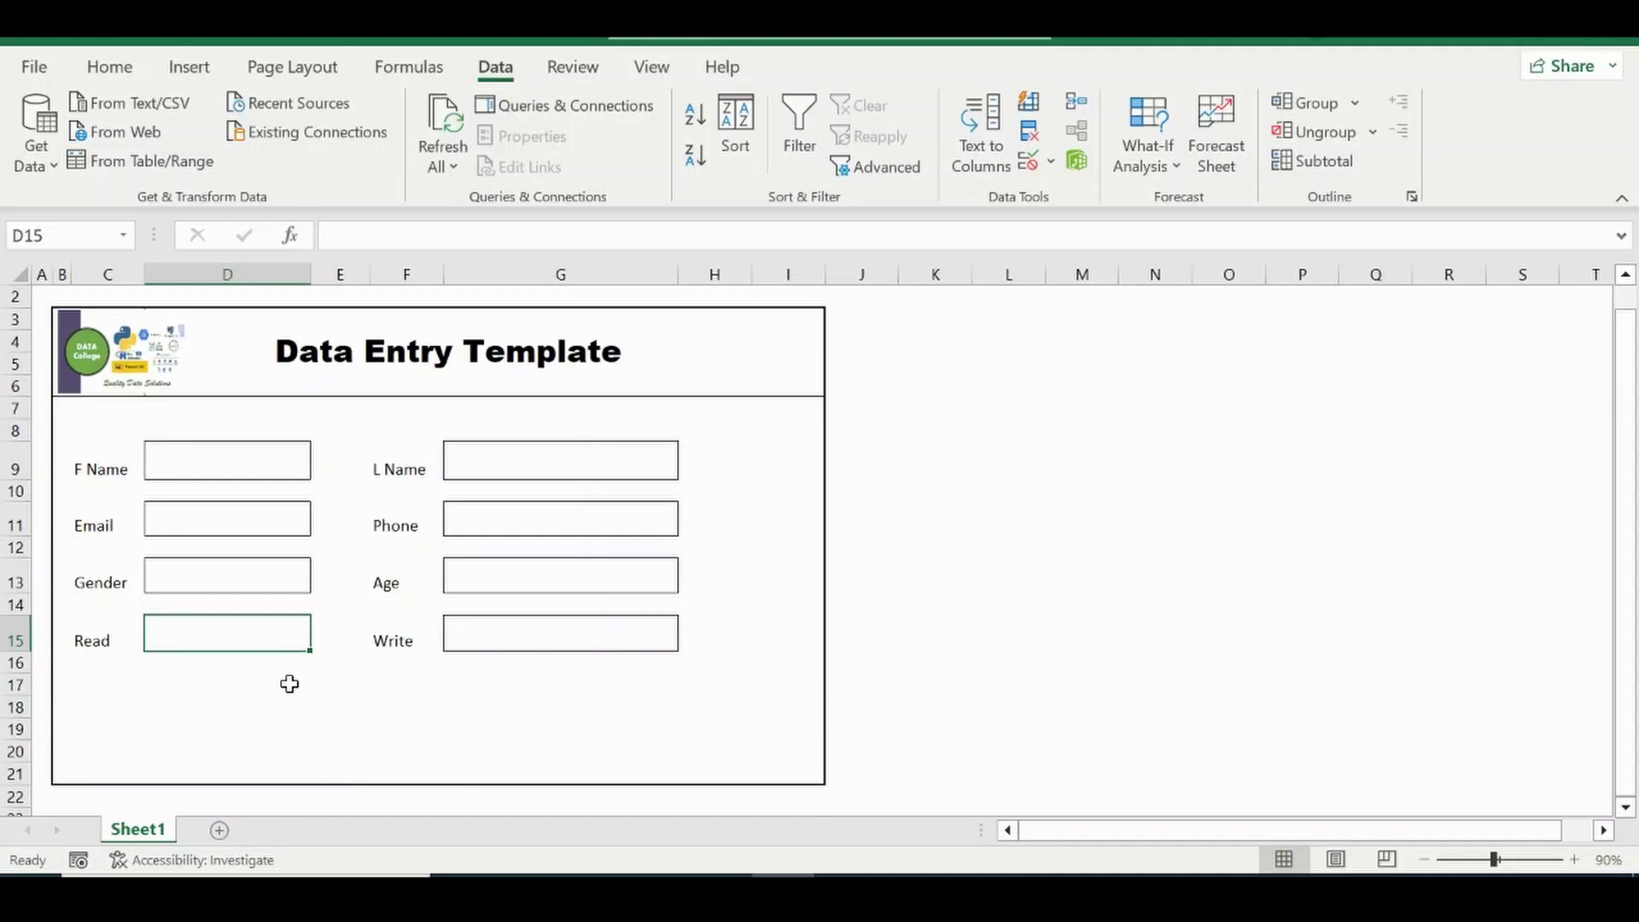
left_click(220, 830)
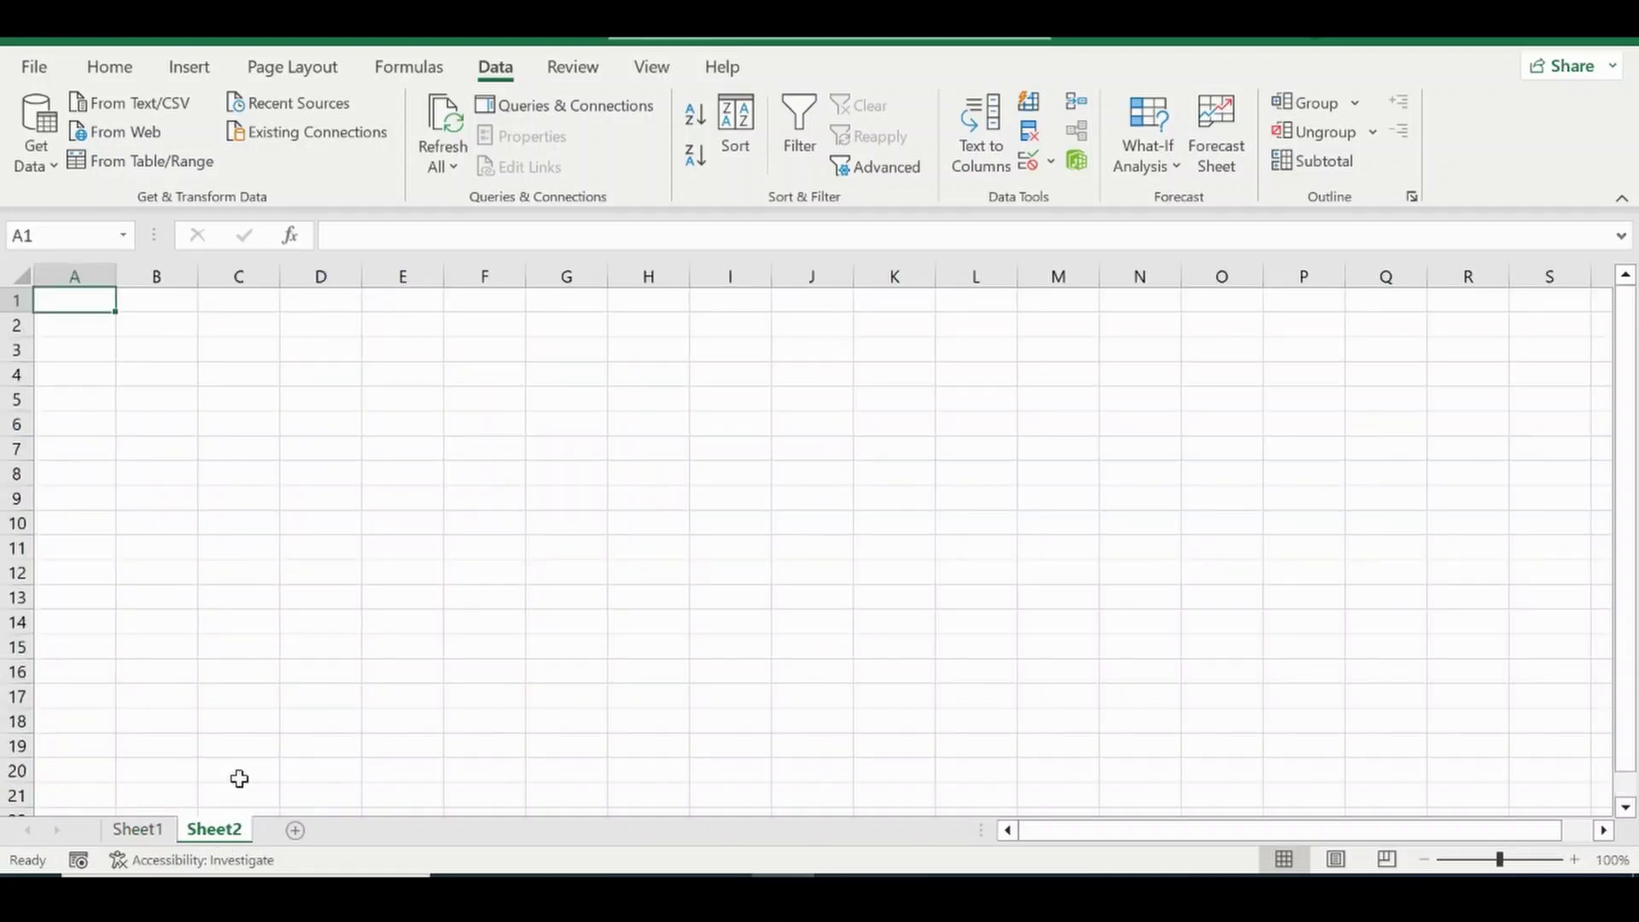
Rename Sheet2 to 'options' and hide its gridlines.
double_click(219, 830)
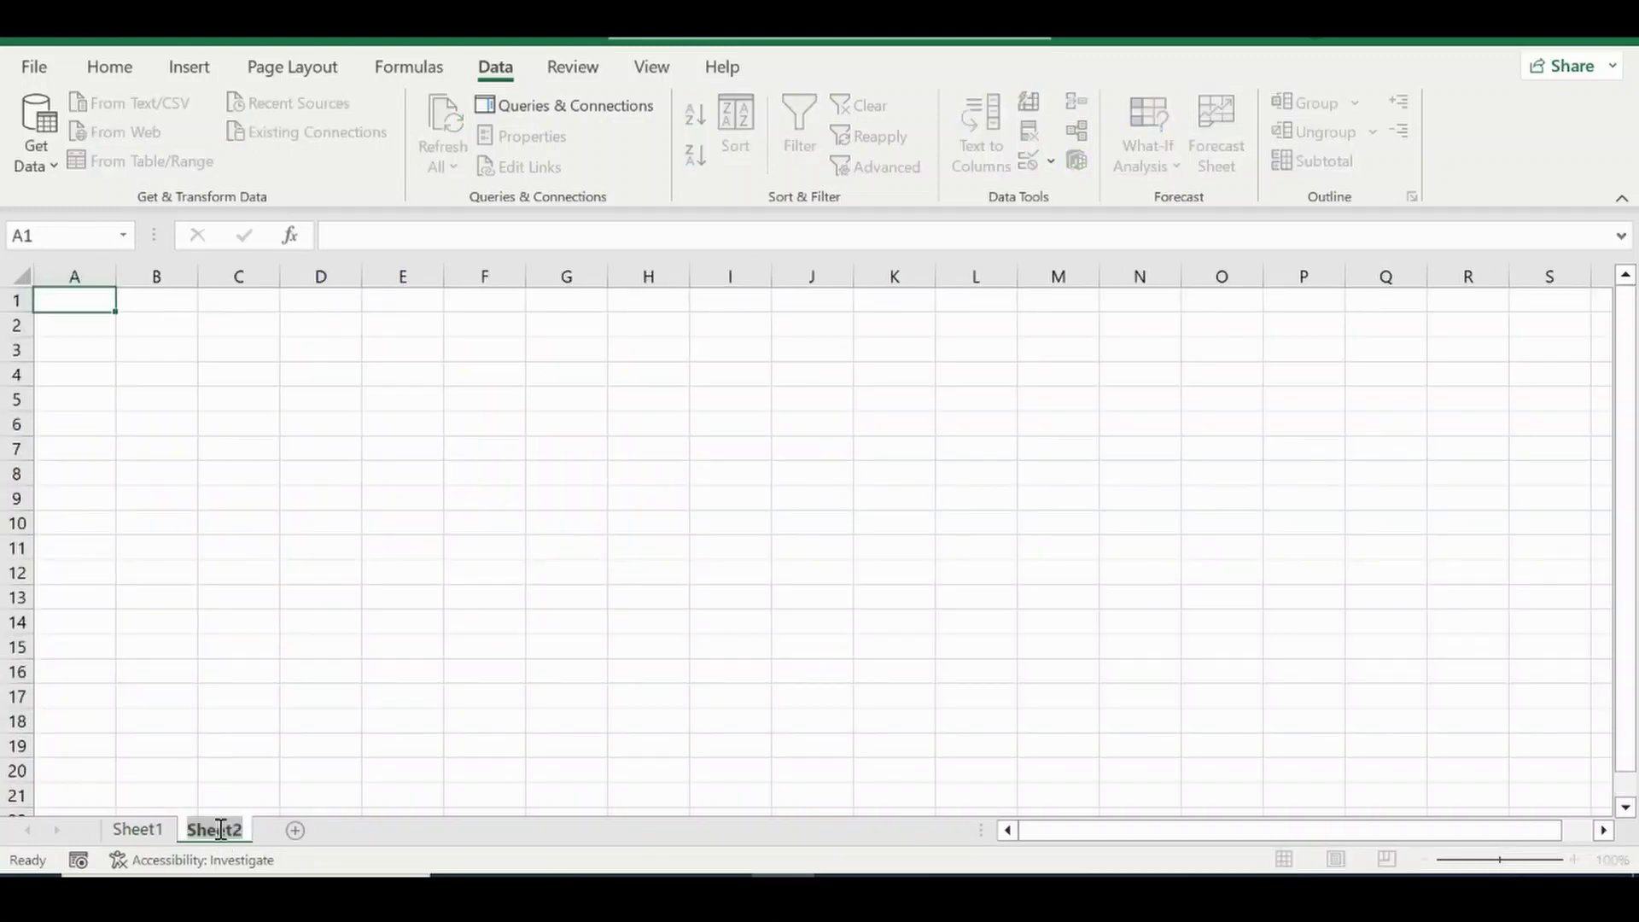
type("options")
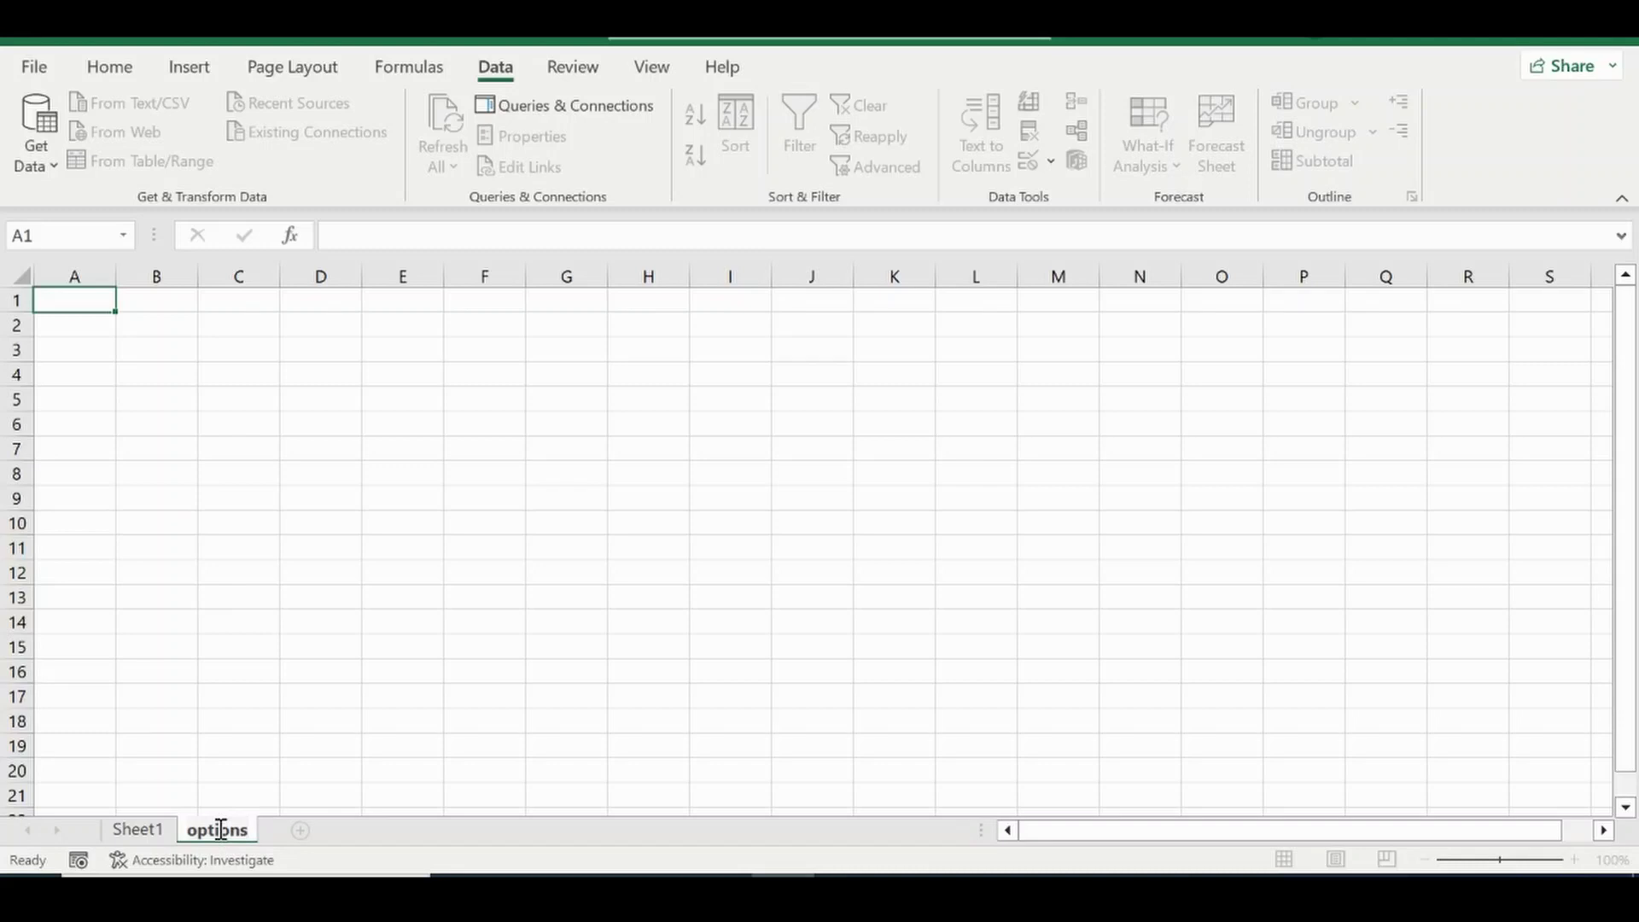
key("Return")
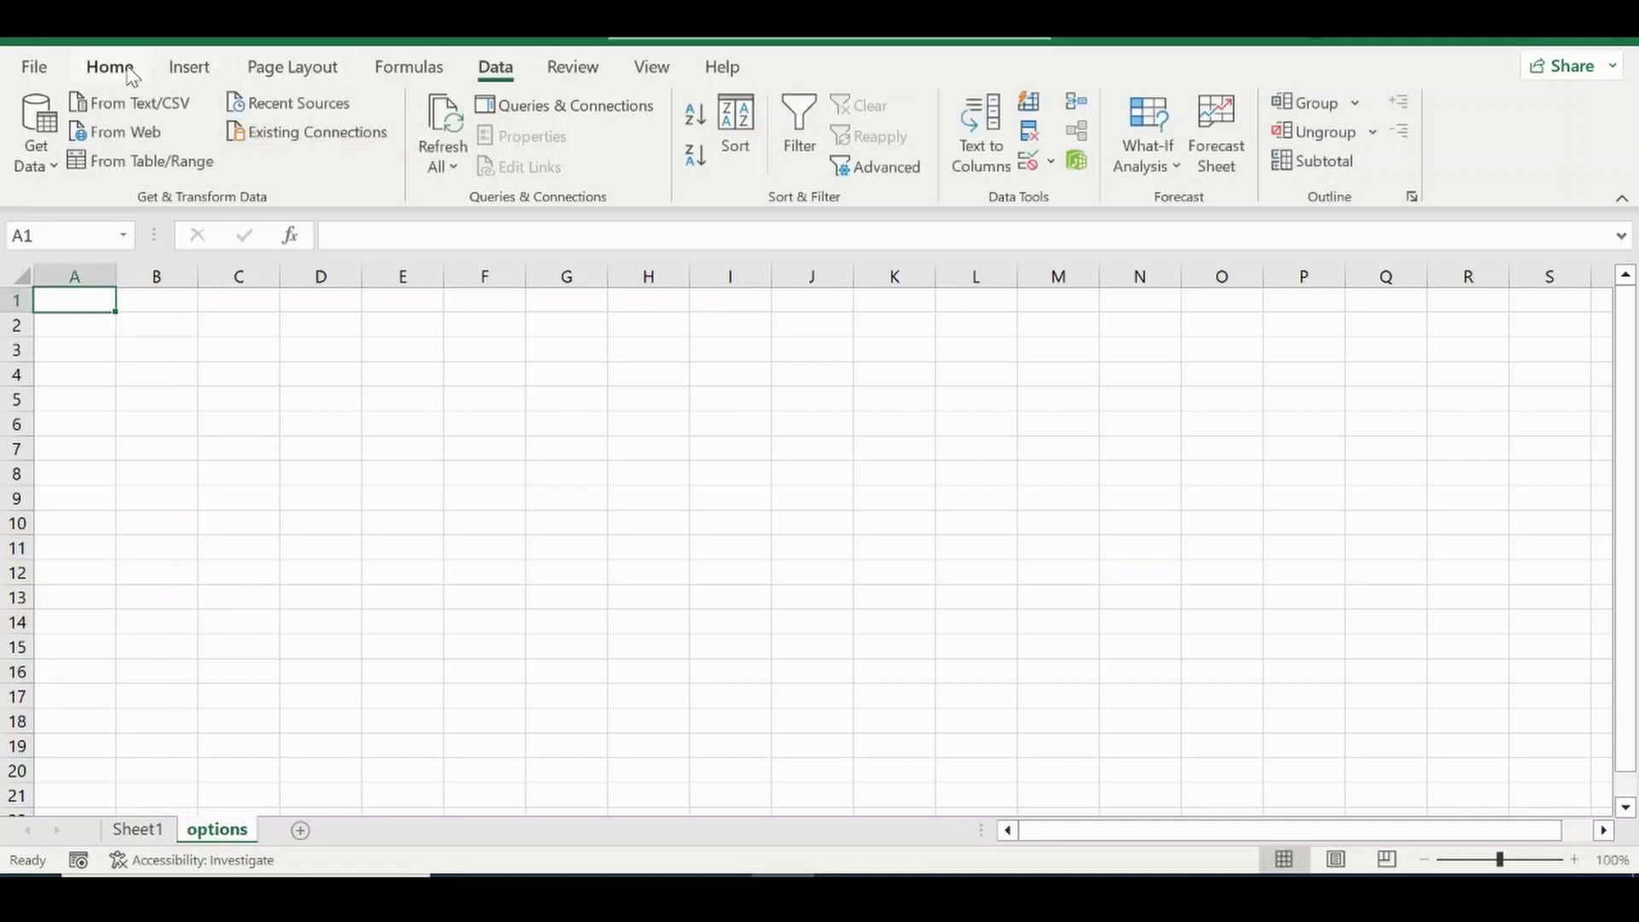
left_click(119, 67)
left_click(652, 68)
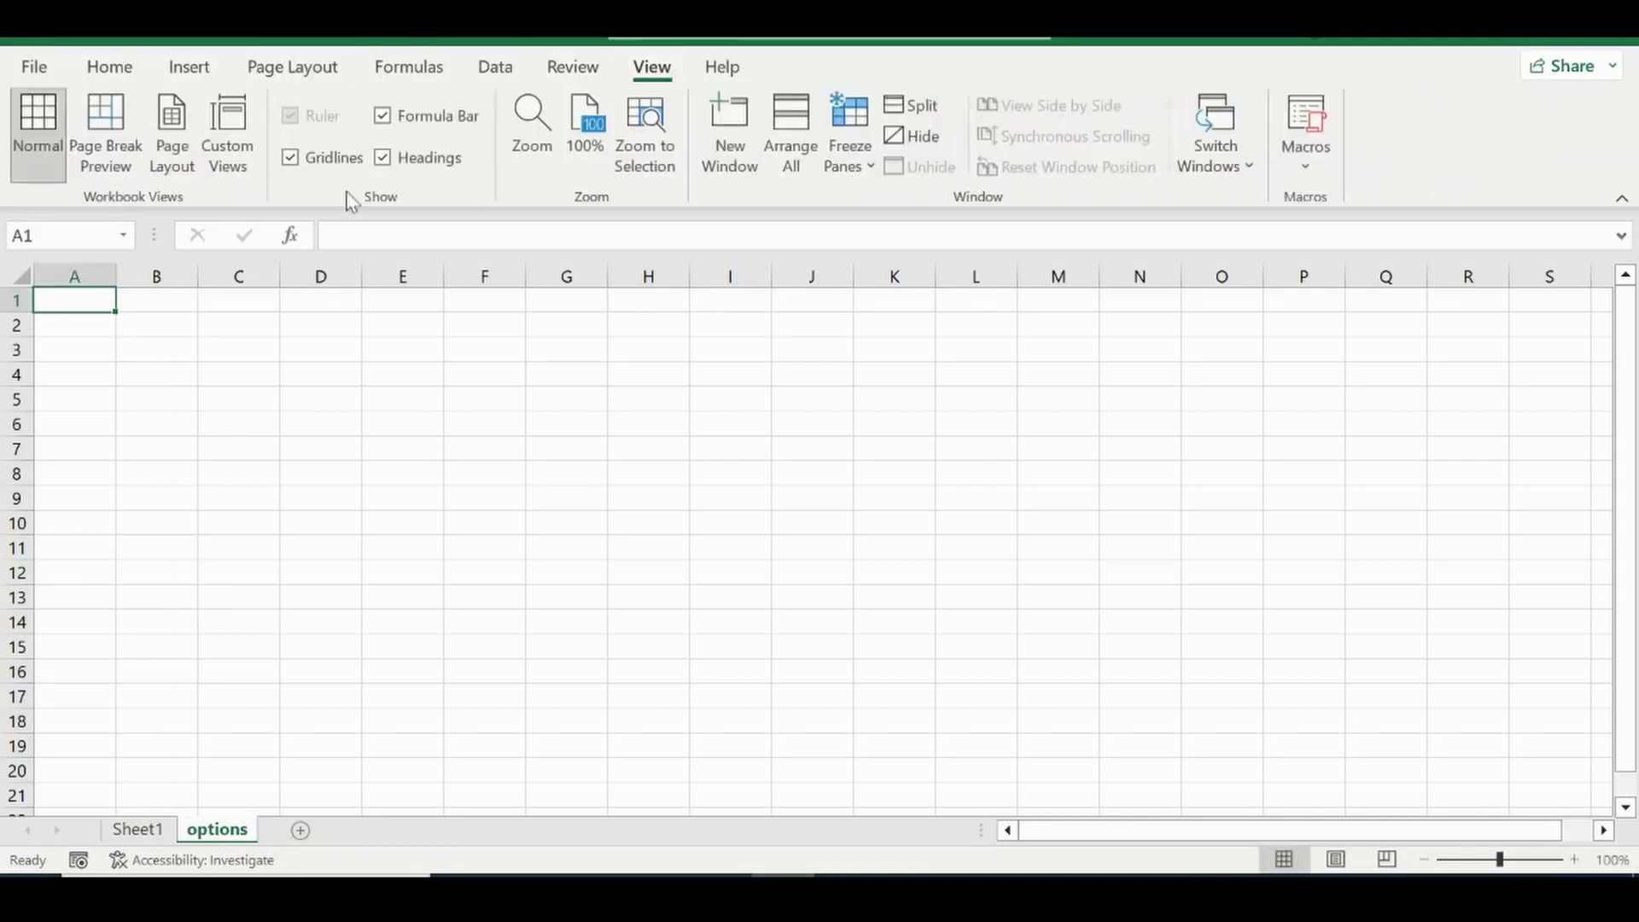
left_click(288, 165)
List Option1, Yes, No and N/A down cells B3:B6.
left_click(165, 340)
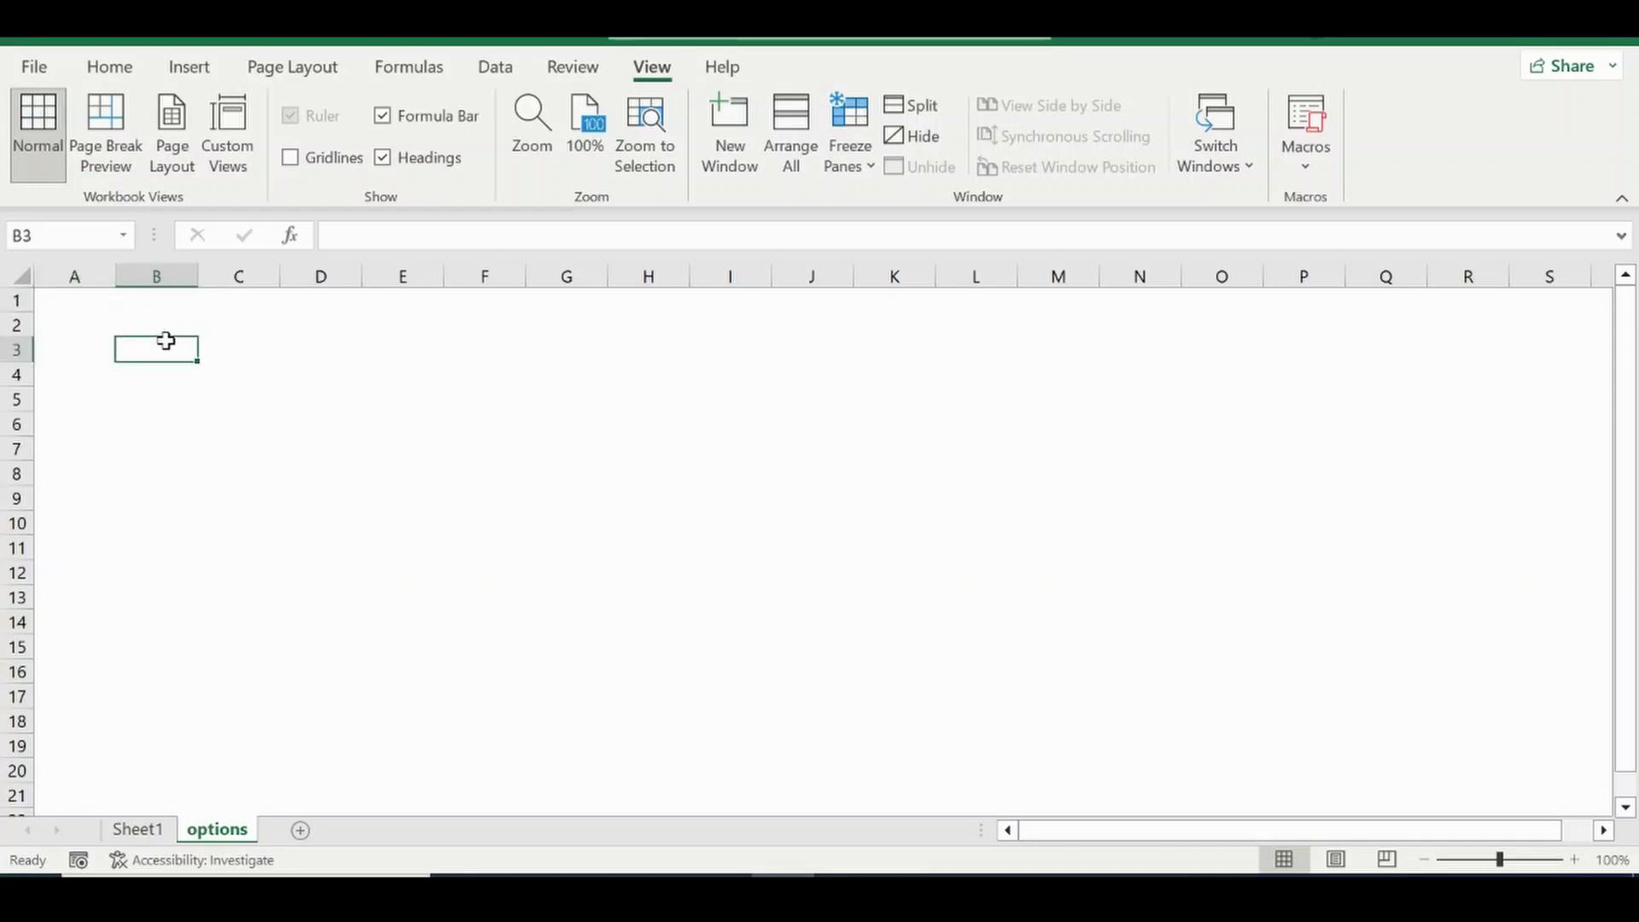
type("Option1")
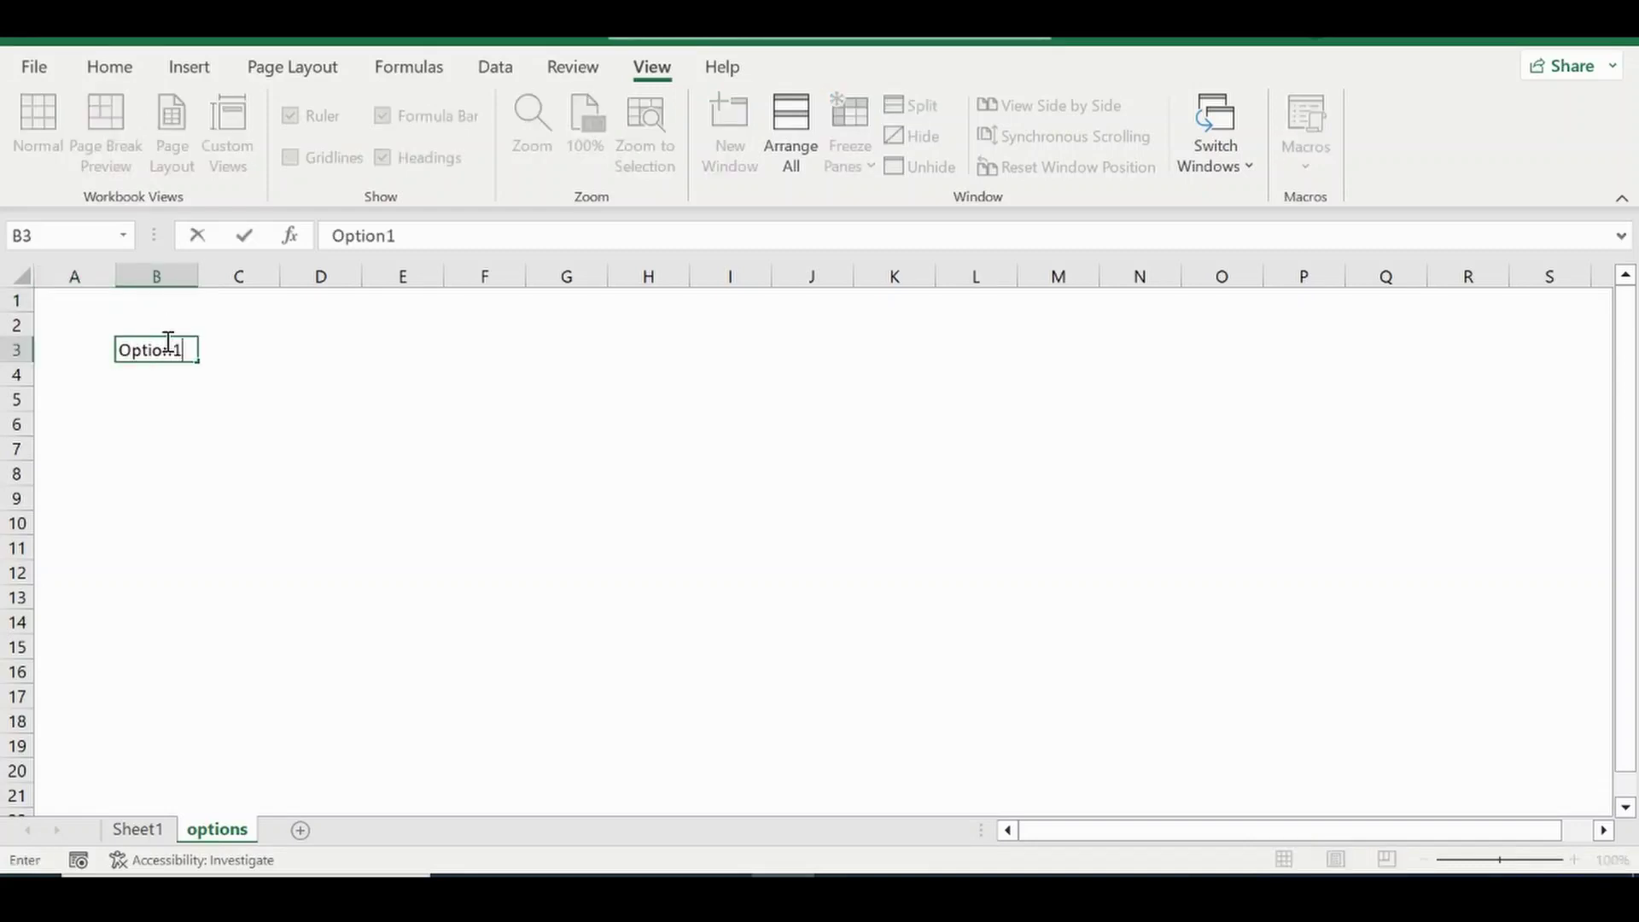
key("Return")
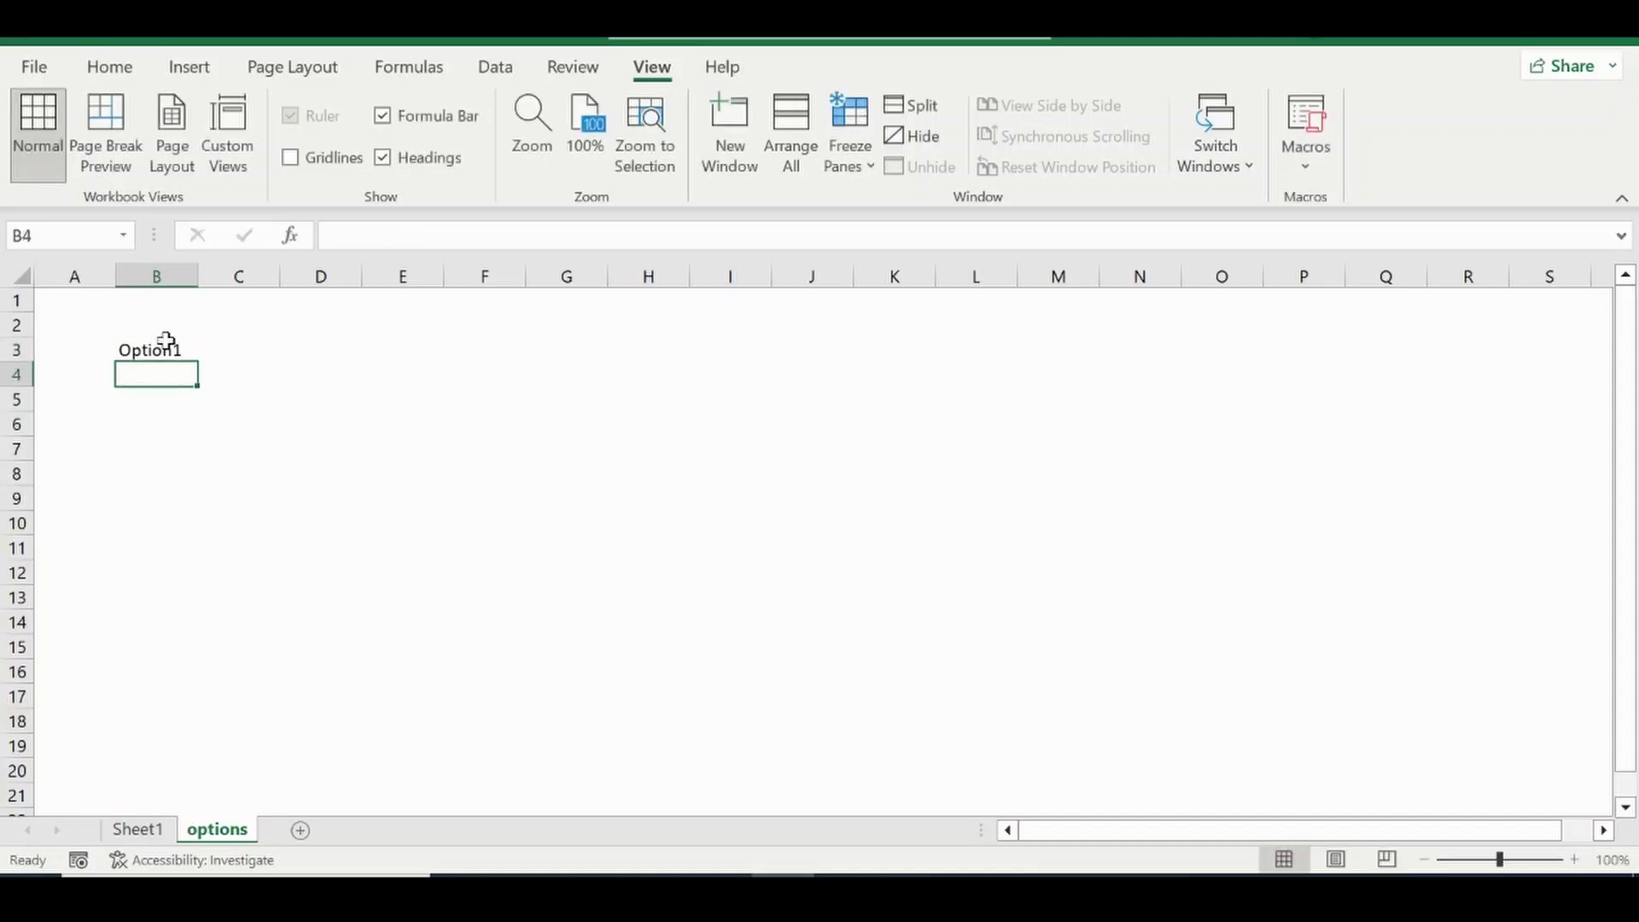
type("Yes")
key("Return")
type("N")
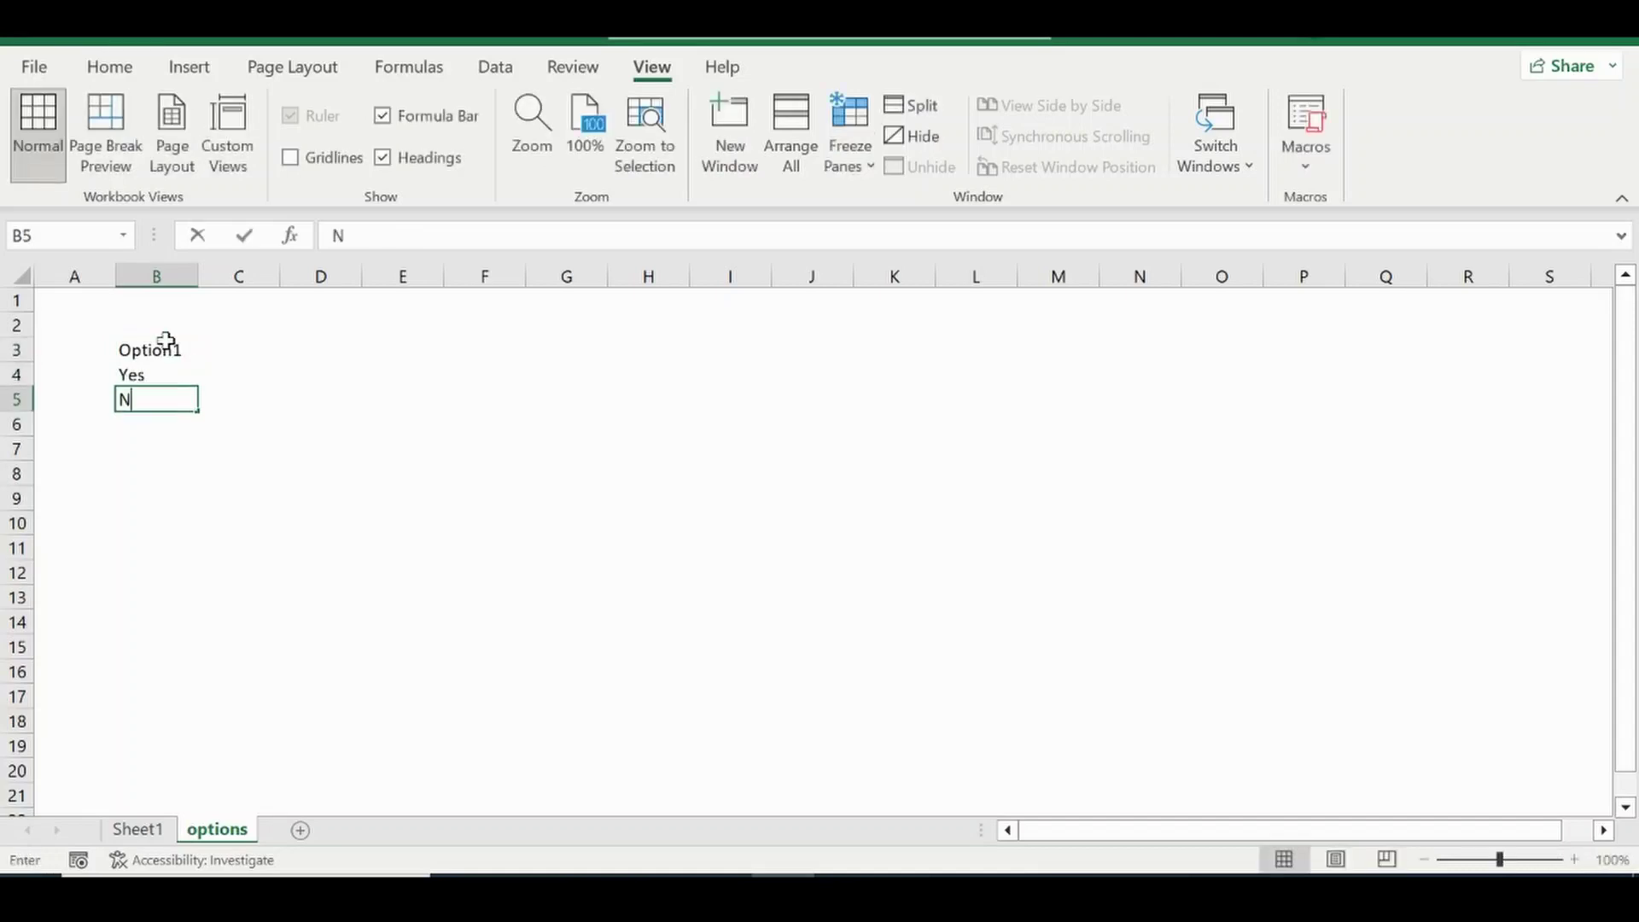
type("o")
key("Return")
type("N")
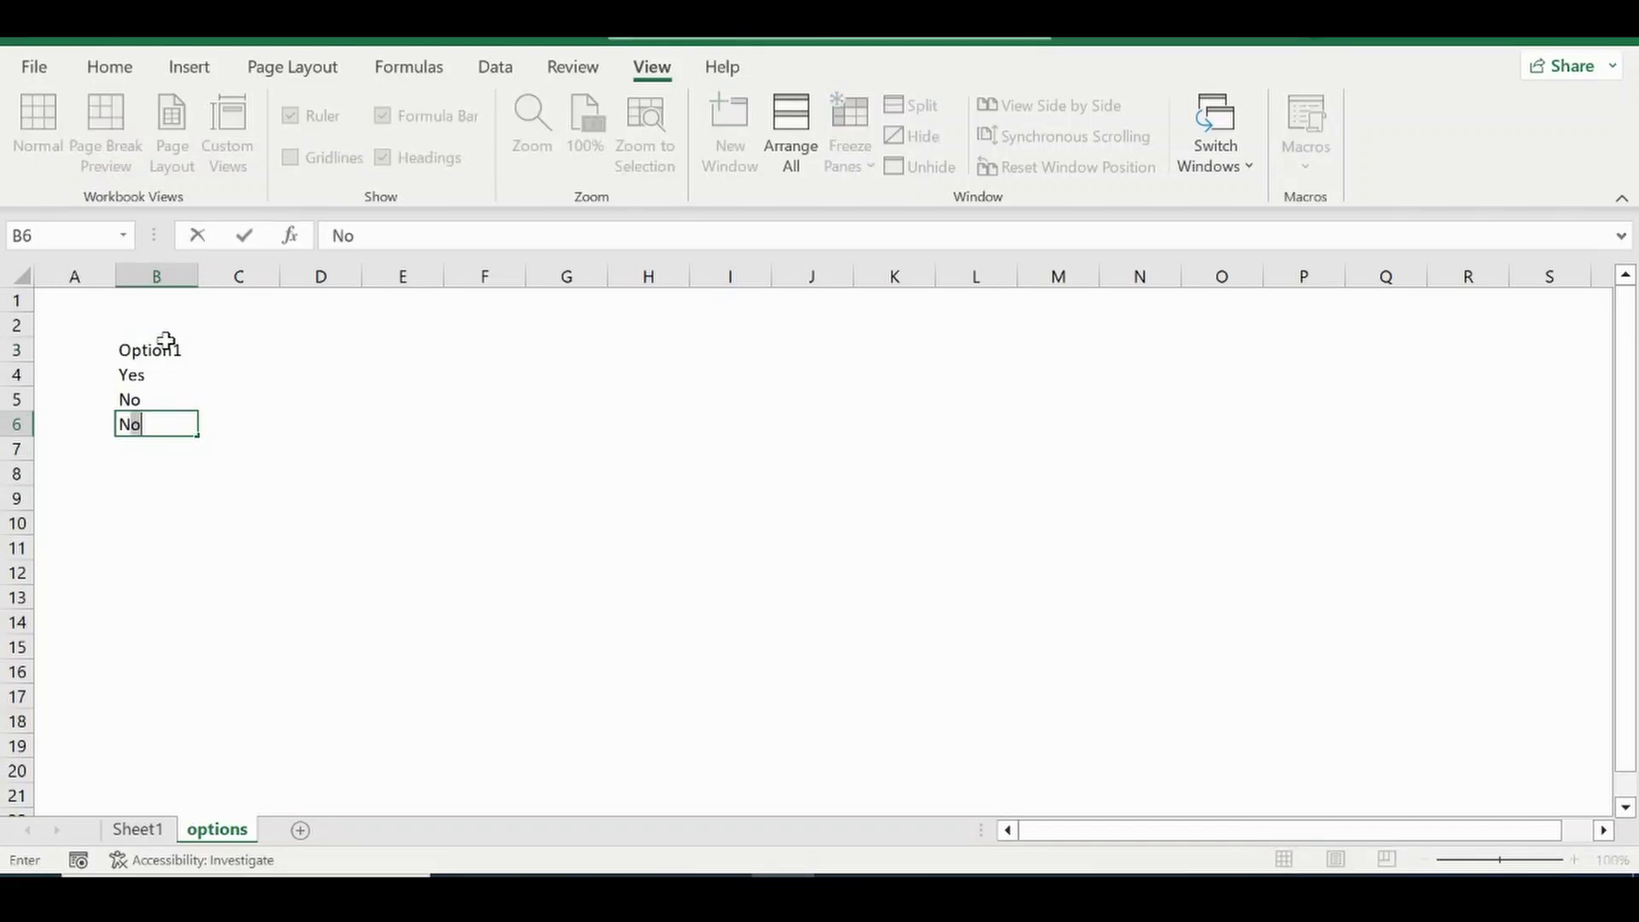
type("/A")
key("Return")
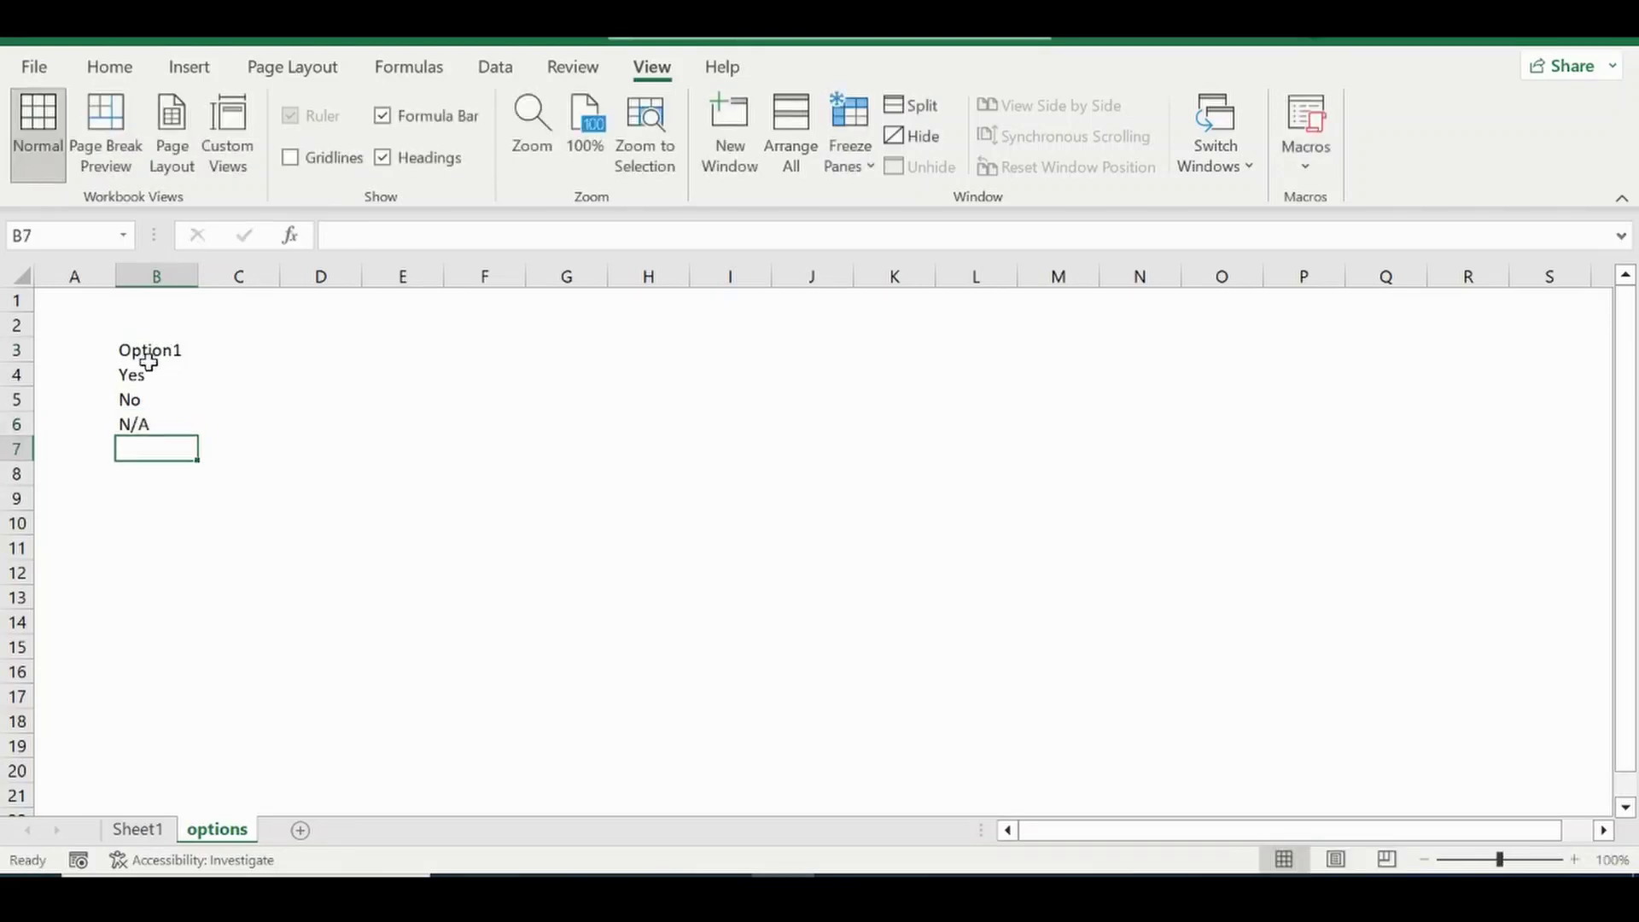
Outline B3:B6 with a border, underline the Option1 header, and return to Sheet1.
left_click_drag(138, 350, 154, 420)
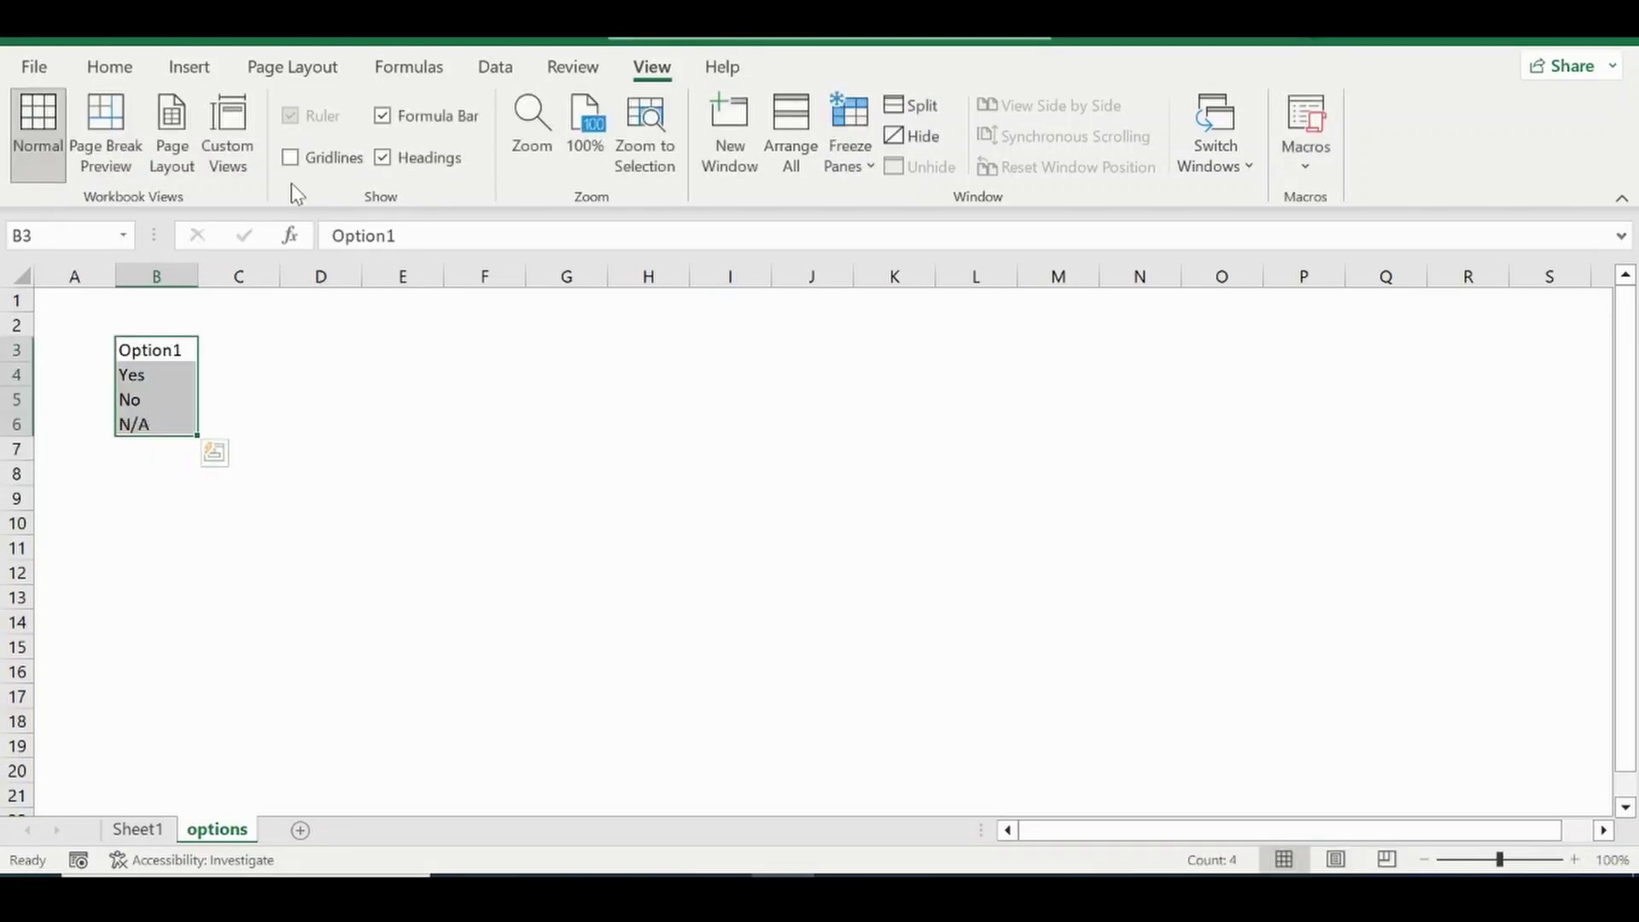
left_click(102, 66)
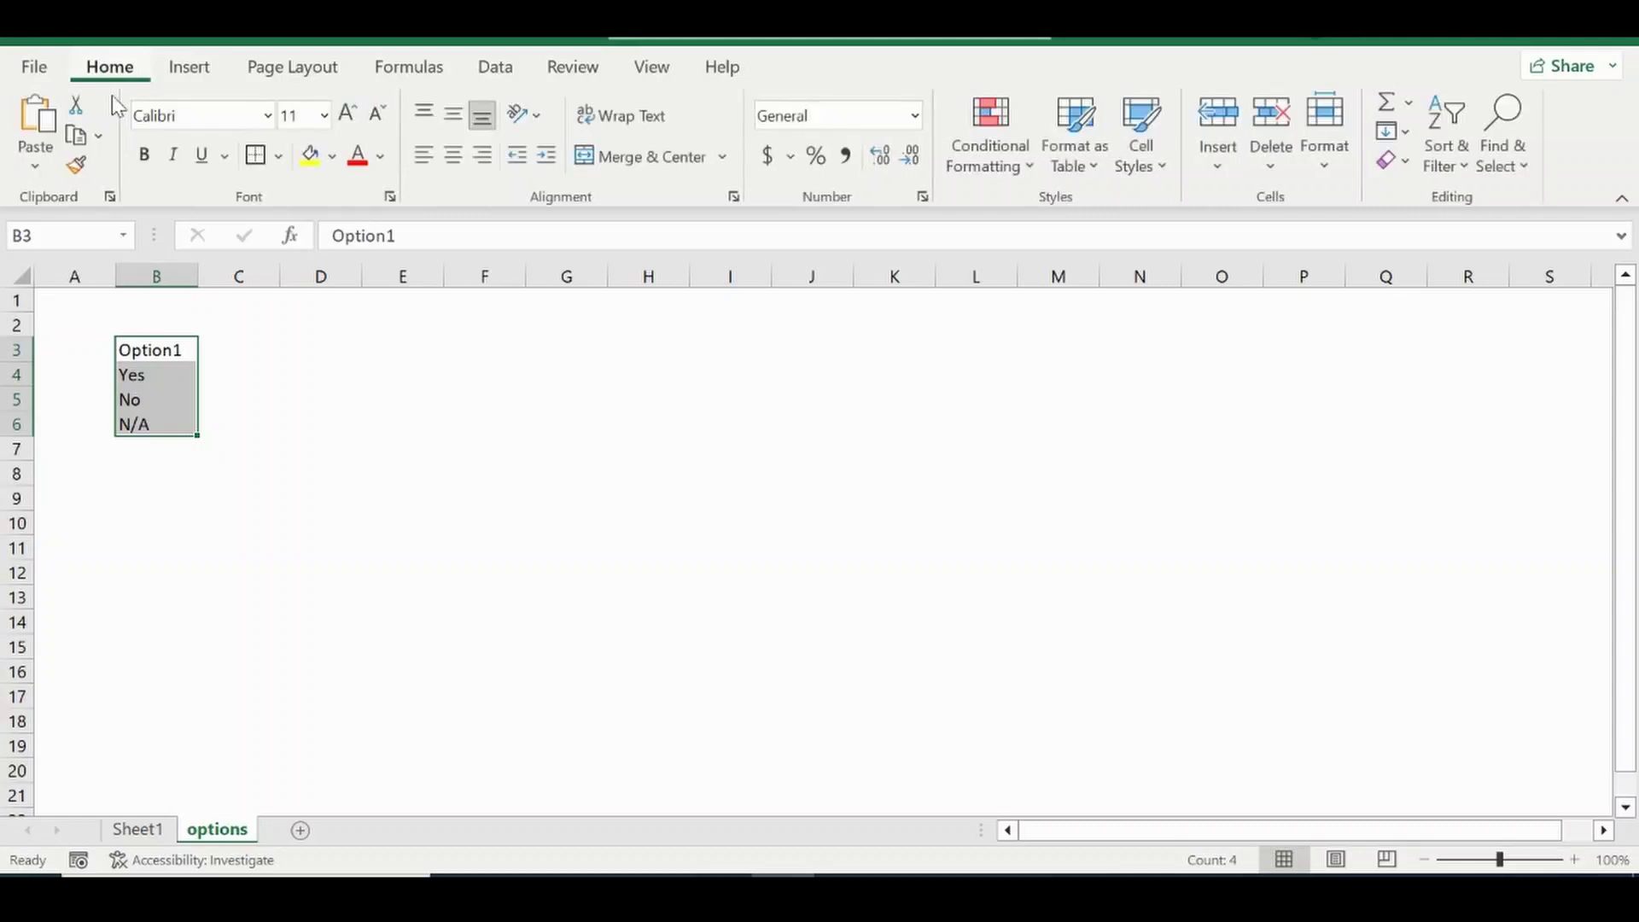
left_click(279, 156)
left_click(281, 496)
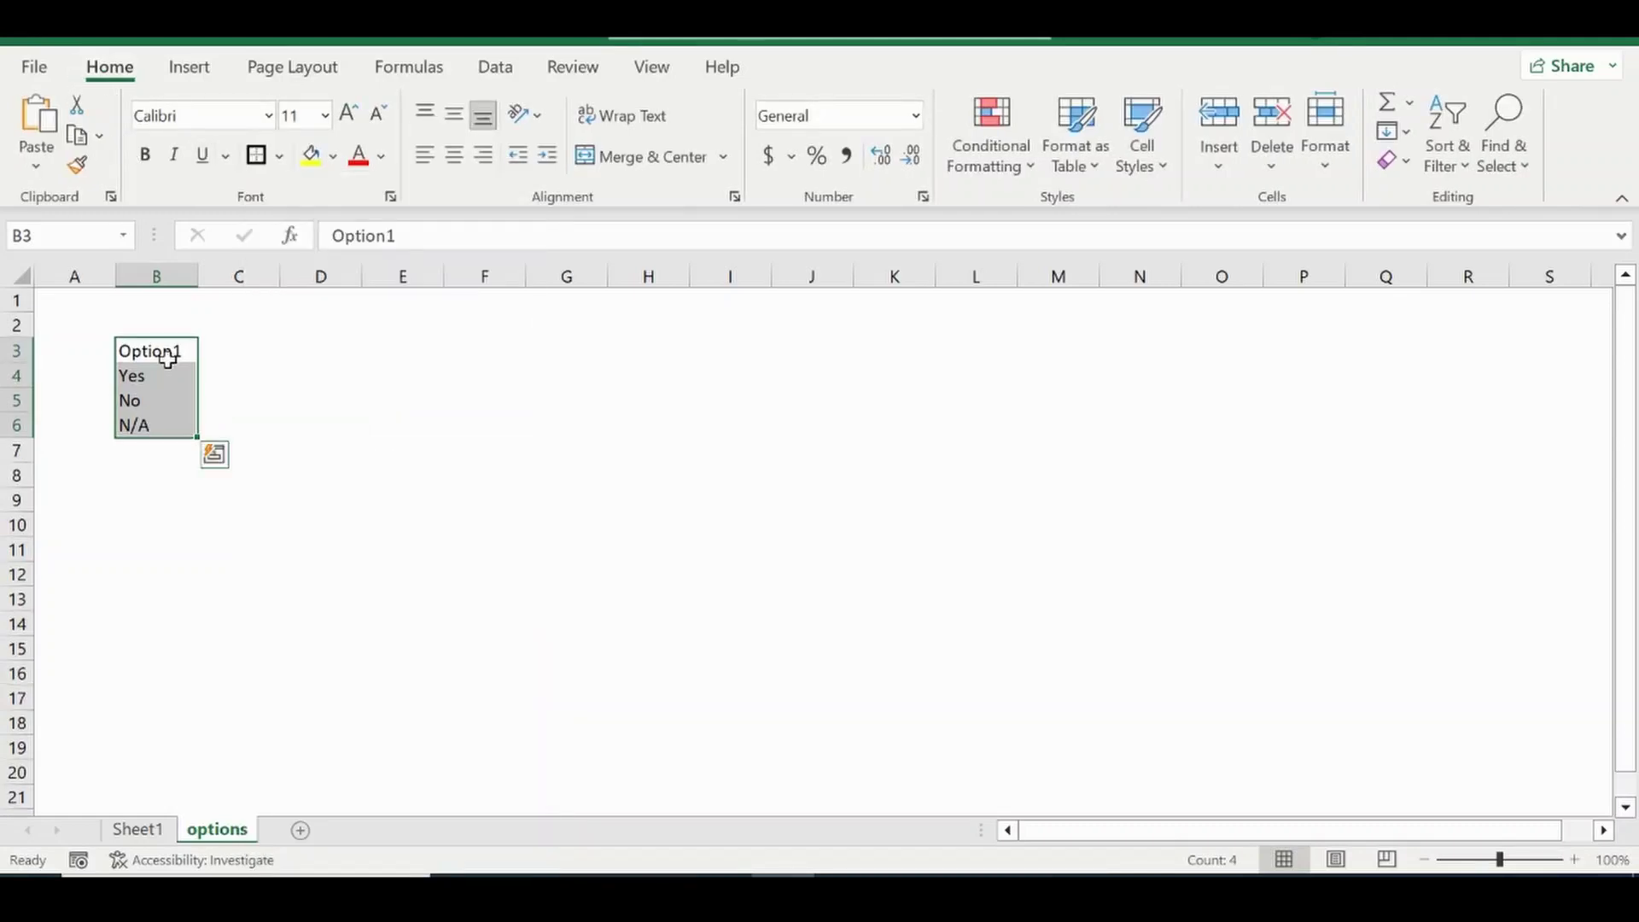
left_click(171, 354)
left_click(279, 157)
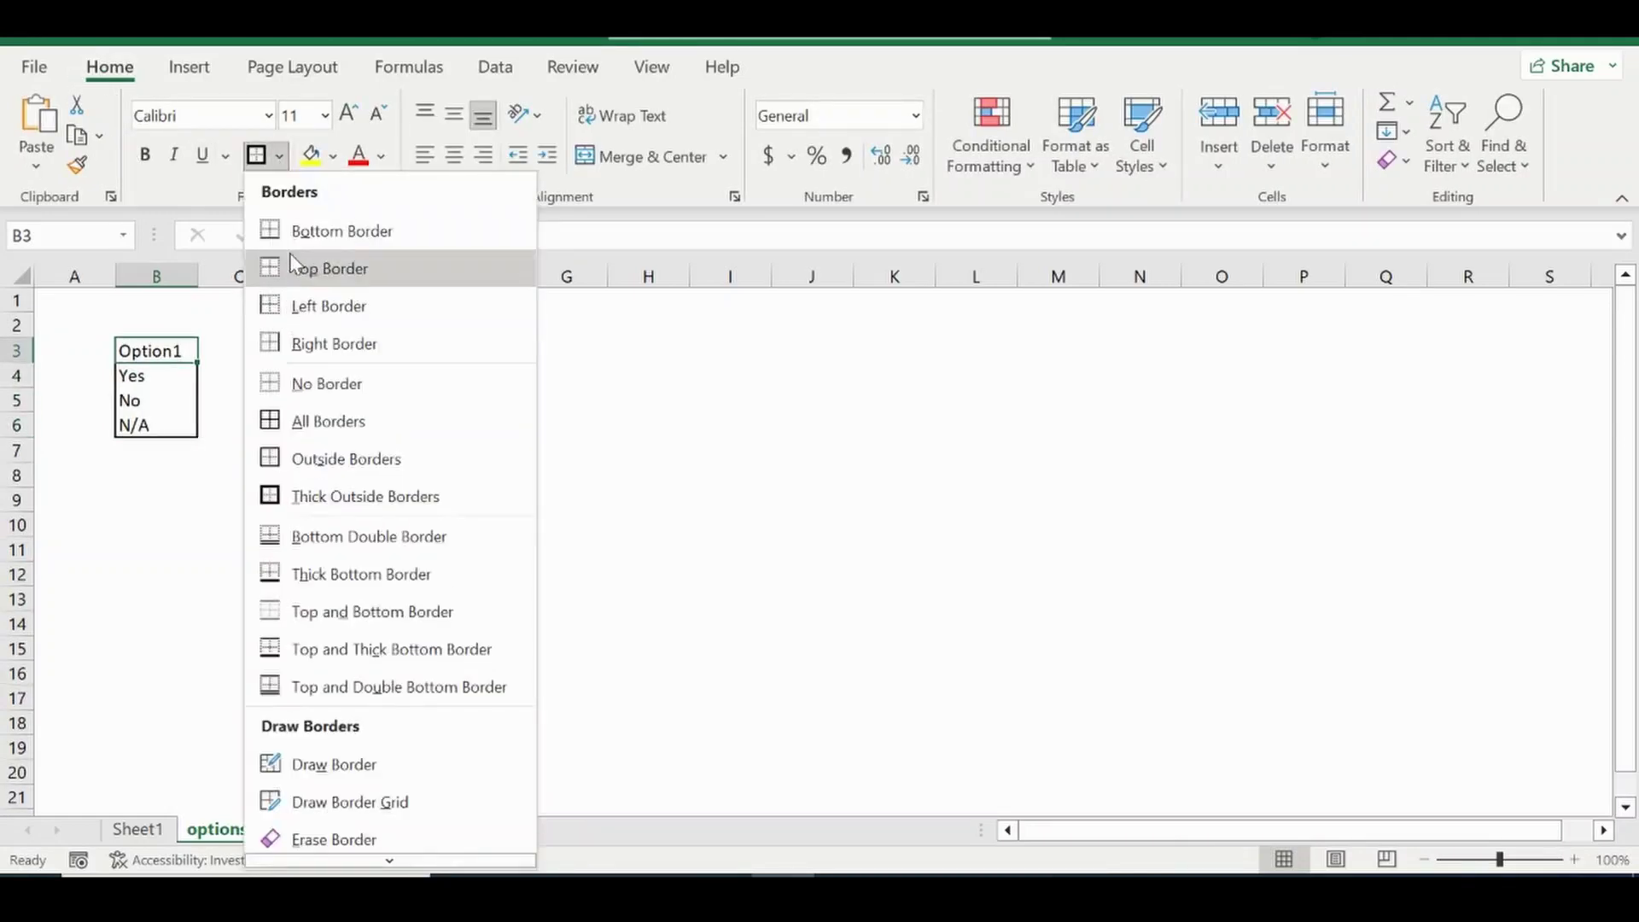
left_click(295, 230)
left_click(169, 571)
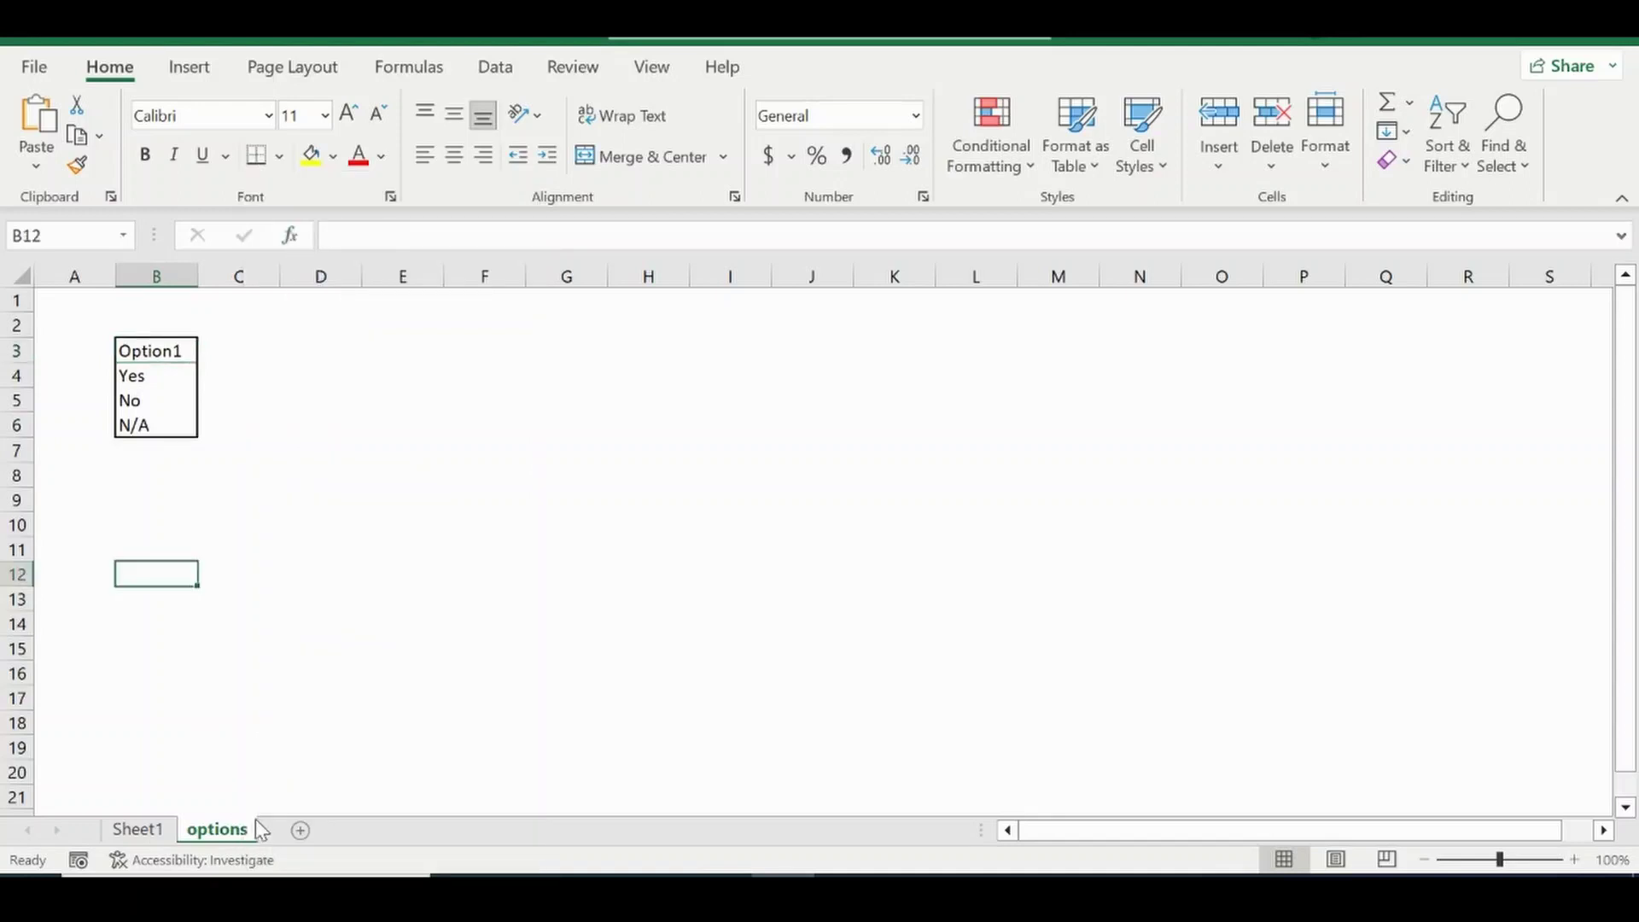
left_click(137, 829)
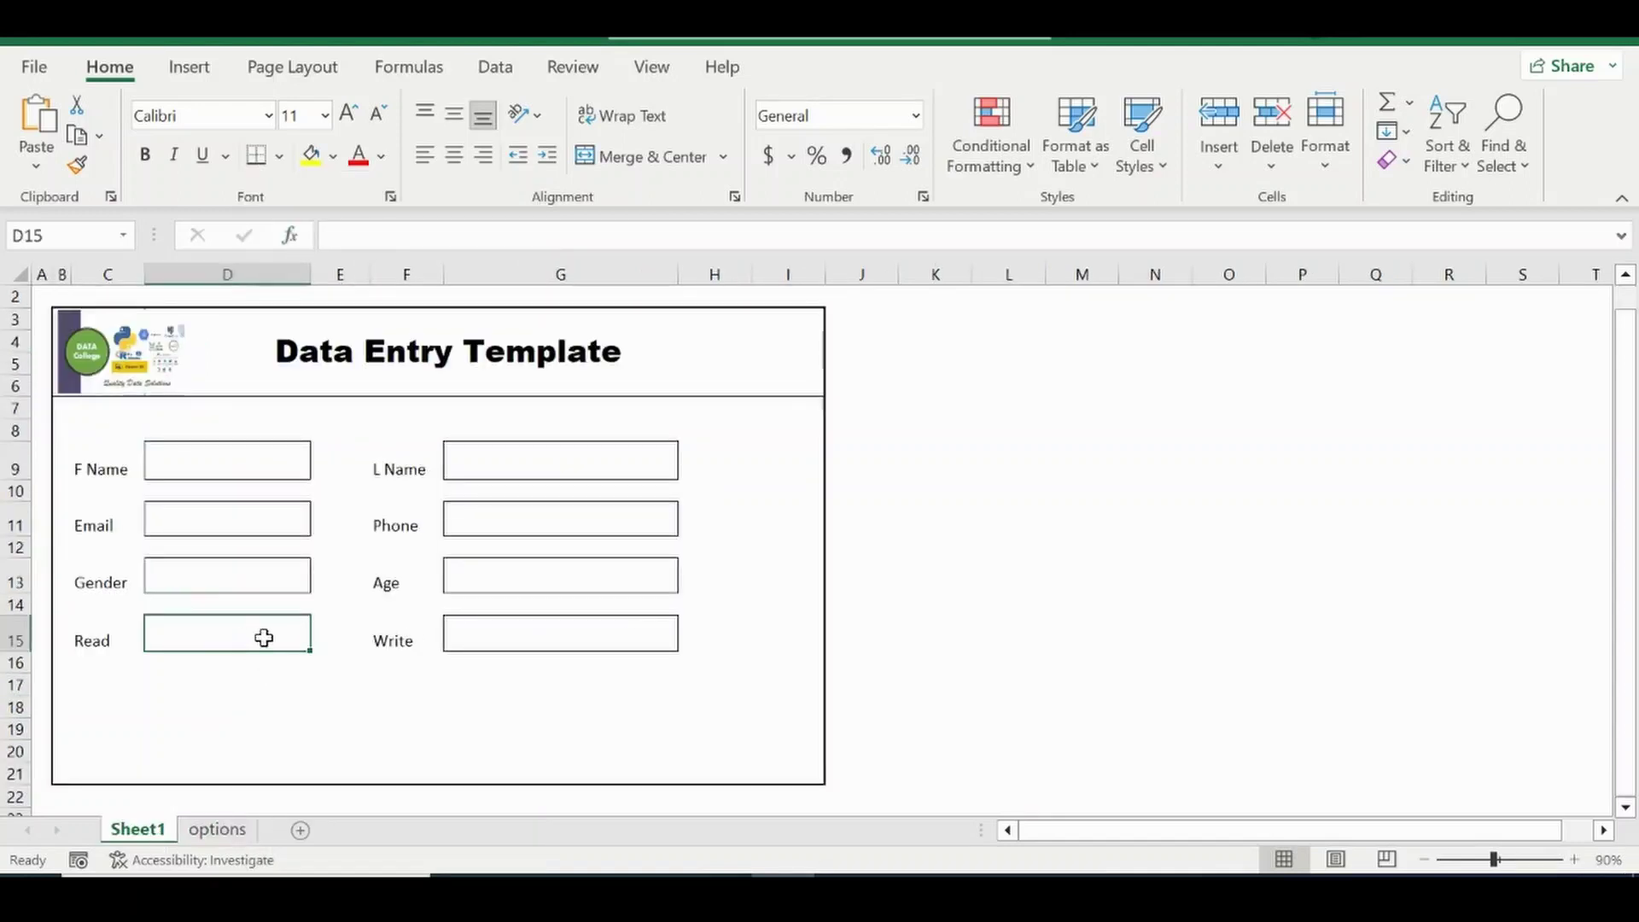
Give the Read cell a List validation sourced from options!$B$4:$B$6 and check its dropdown.
left_click(494, 68)
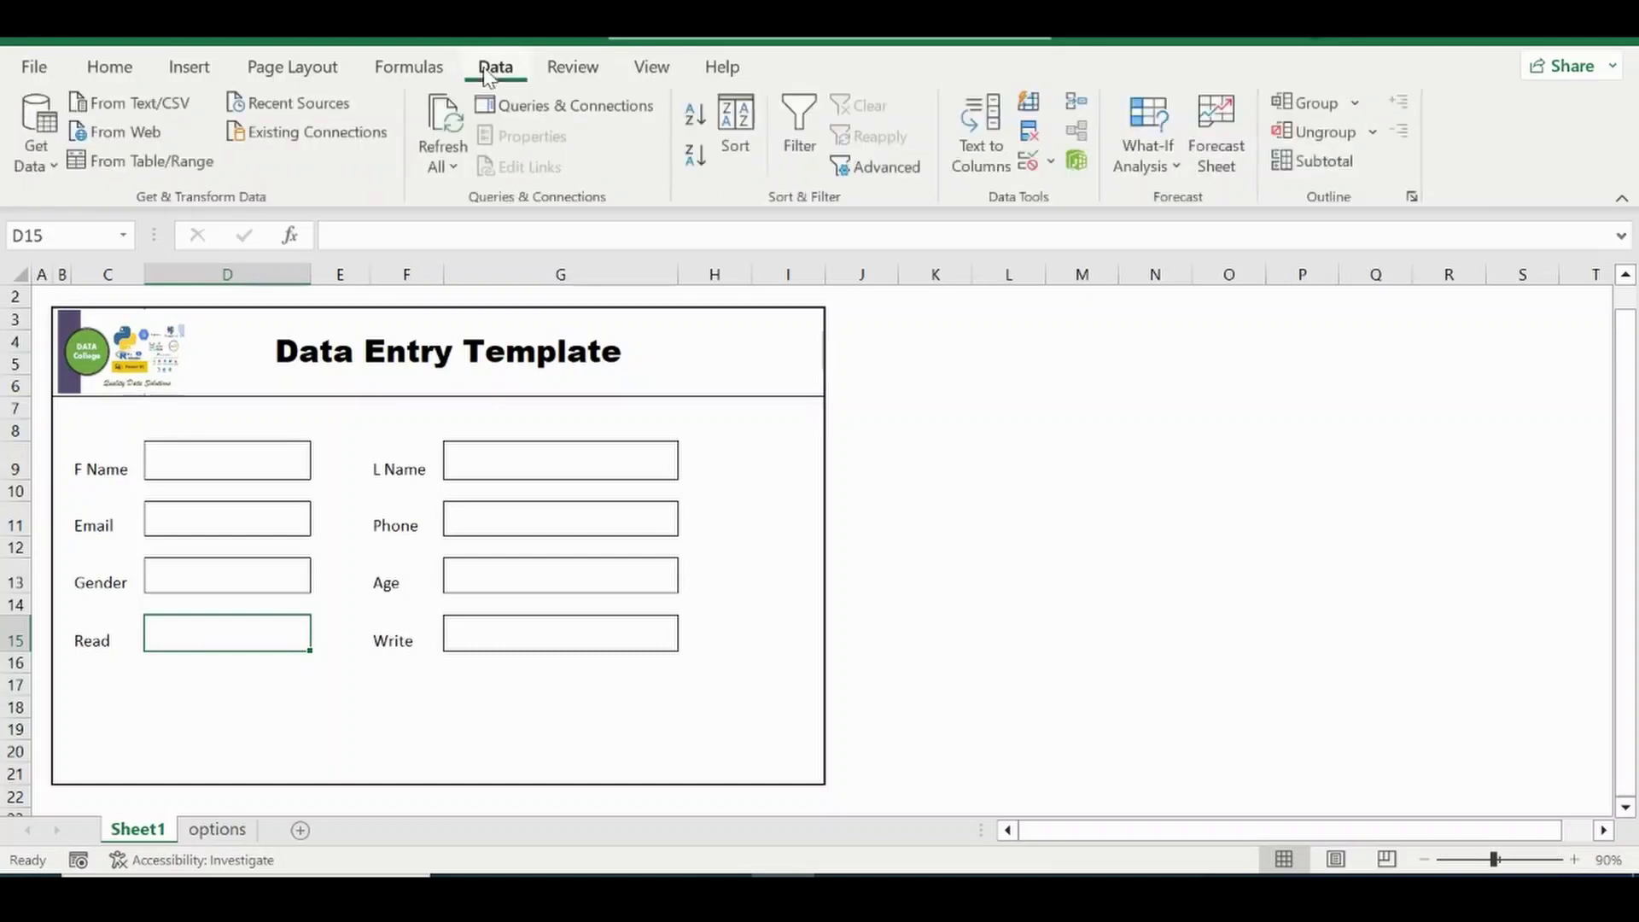
left_click(1029, 162)
left_click(1081, 413)
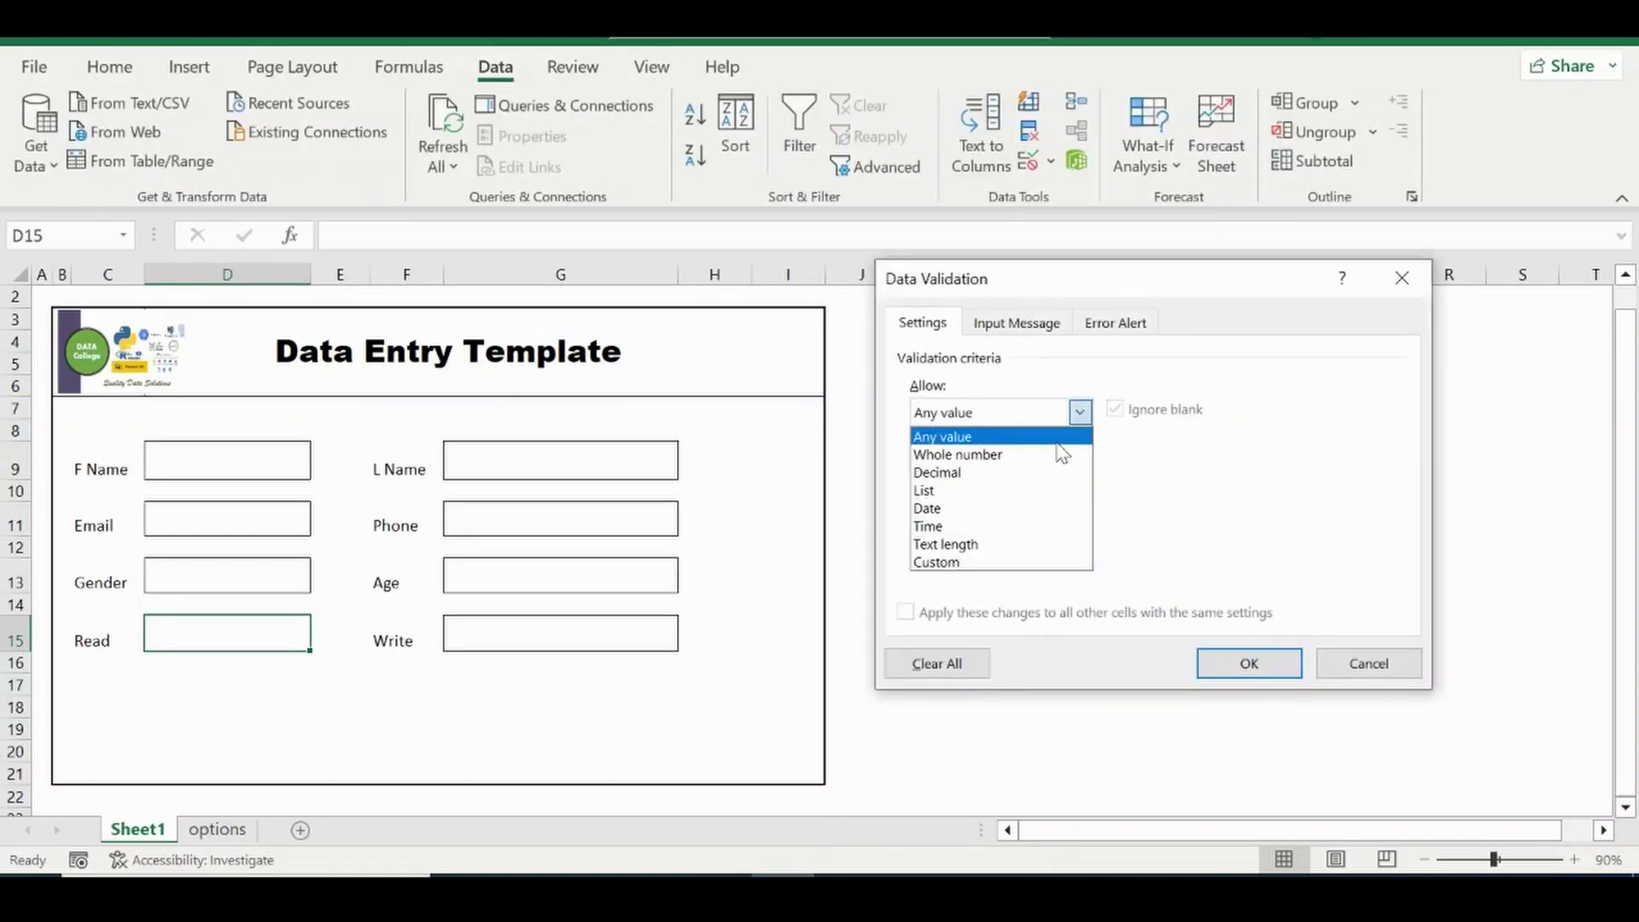
left_click(924, 489)
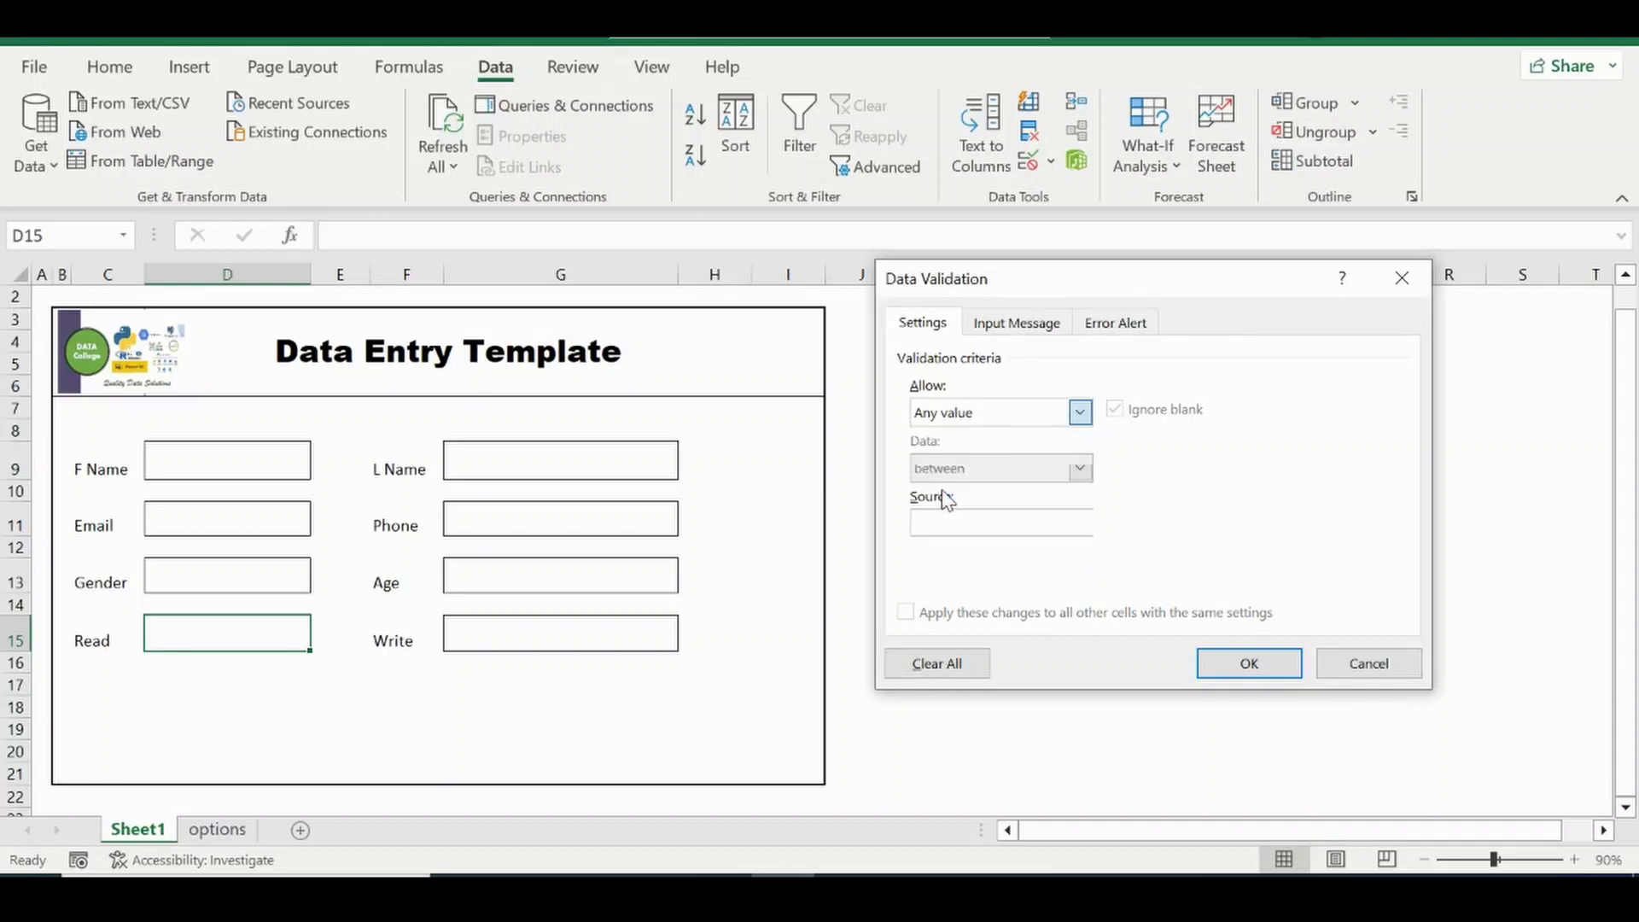
left_click(999, 526)
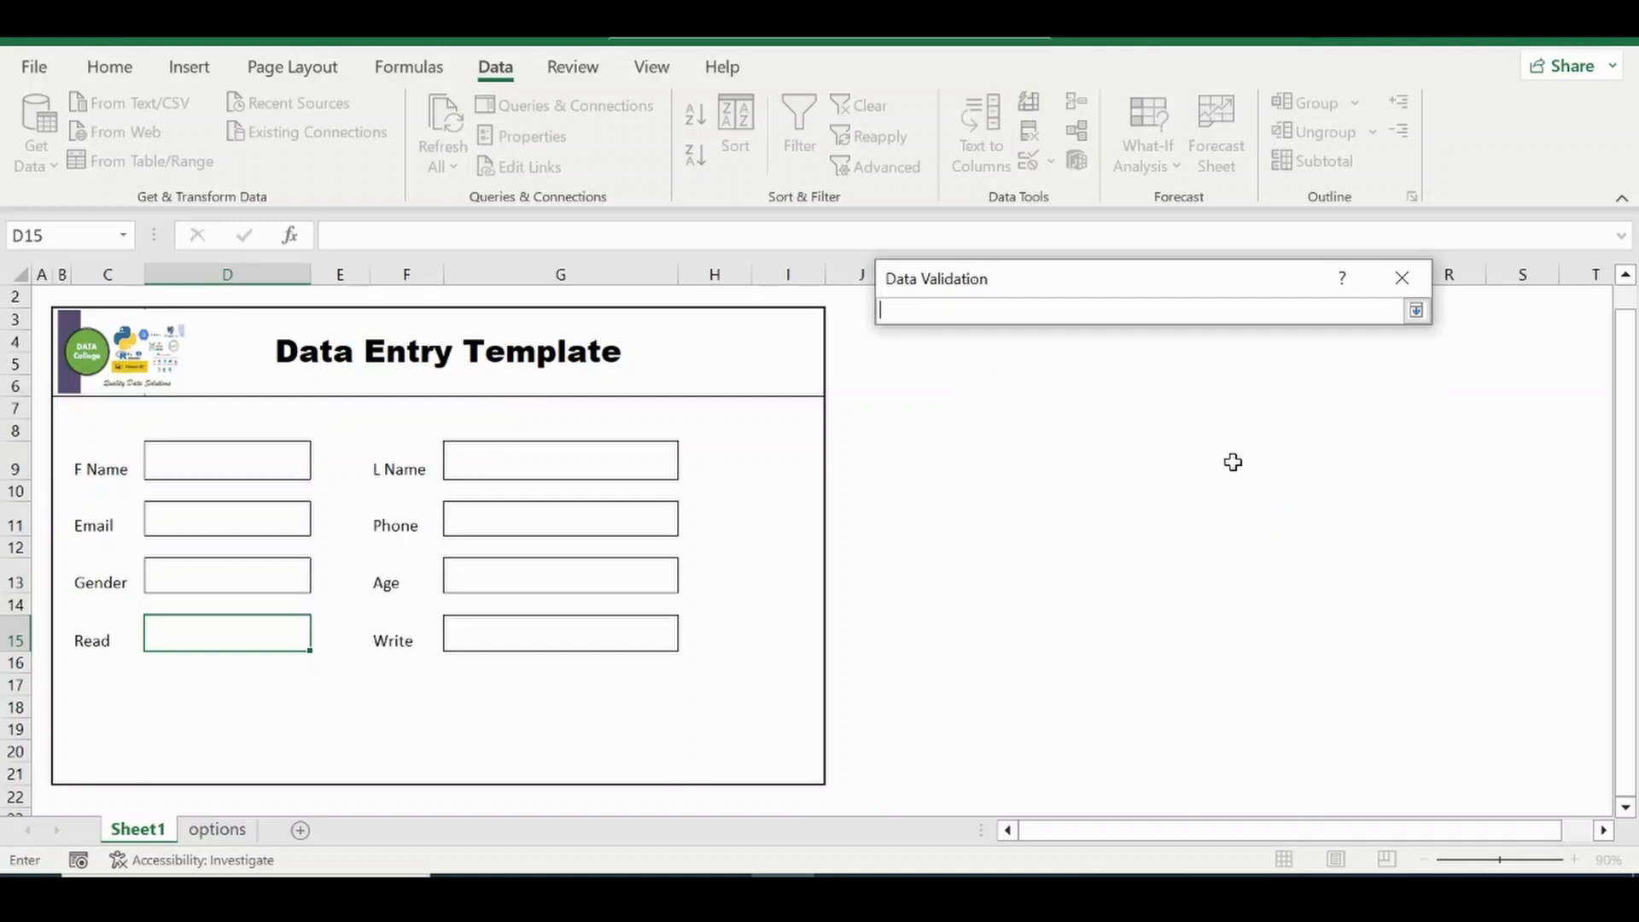
left_click(213, 829)
left_click_drag(131, 373, 133, 425)
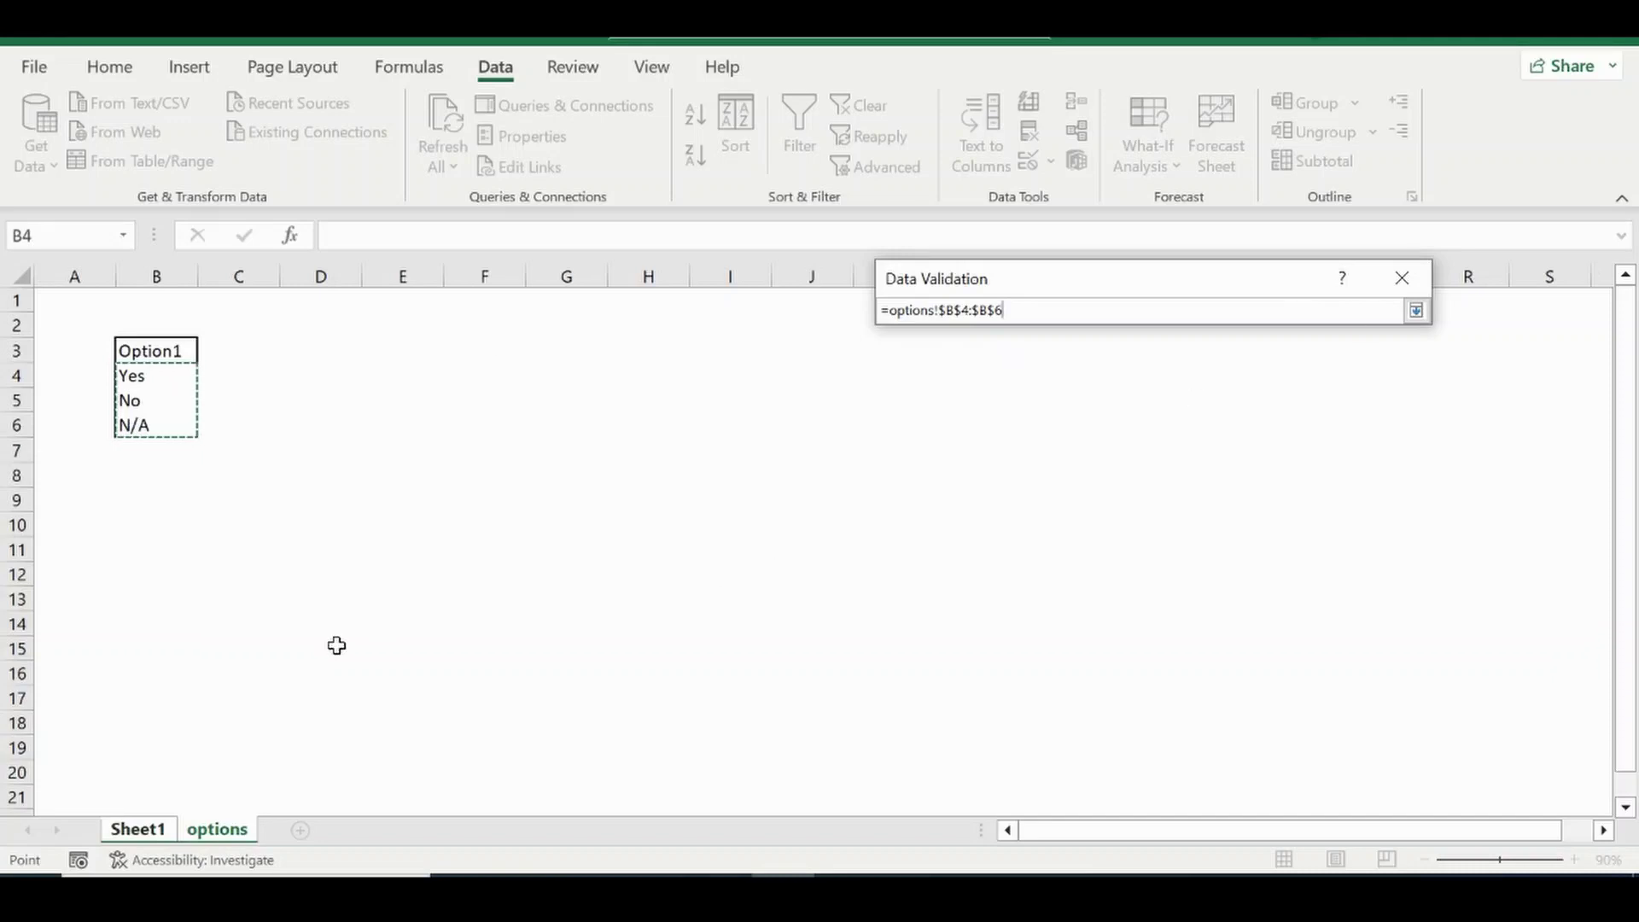
key("Return")
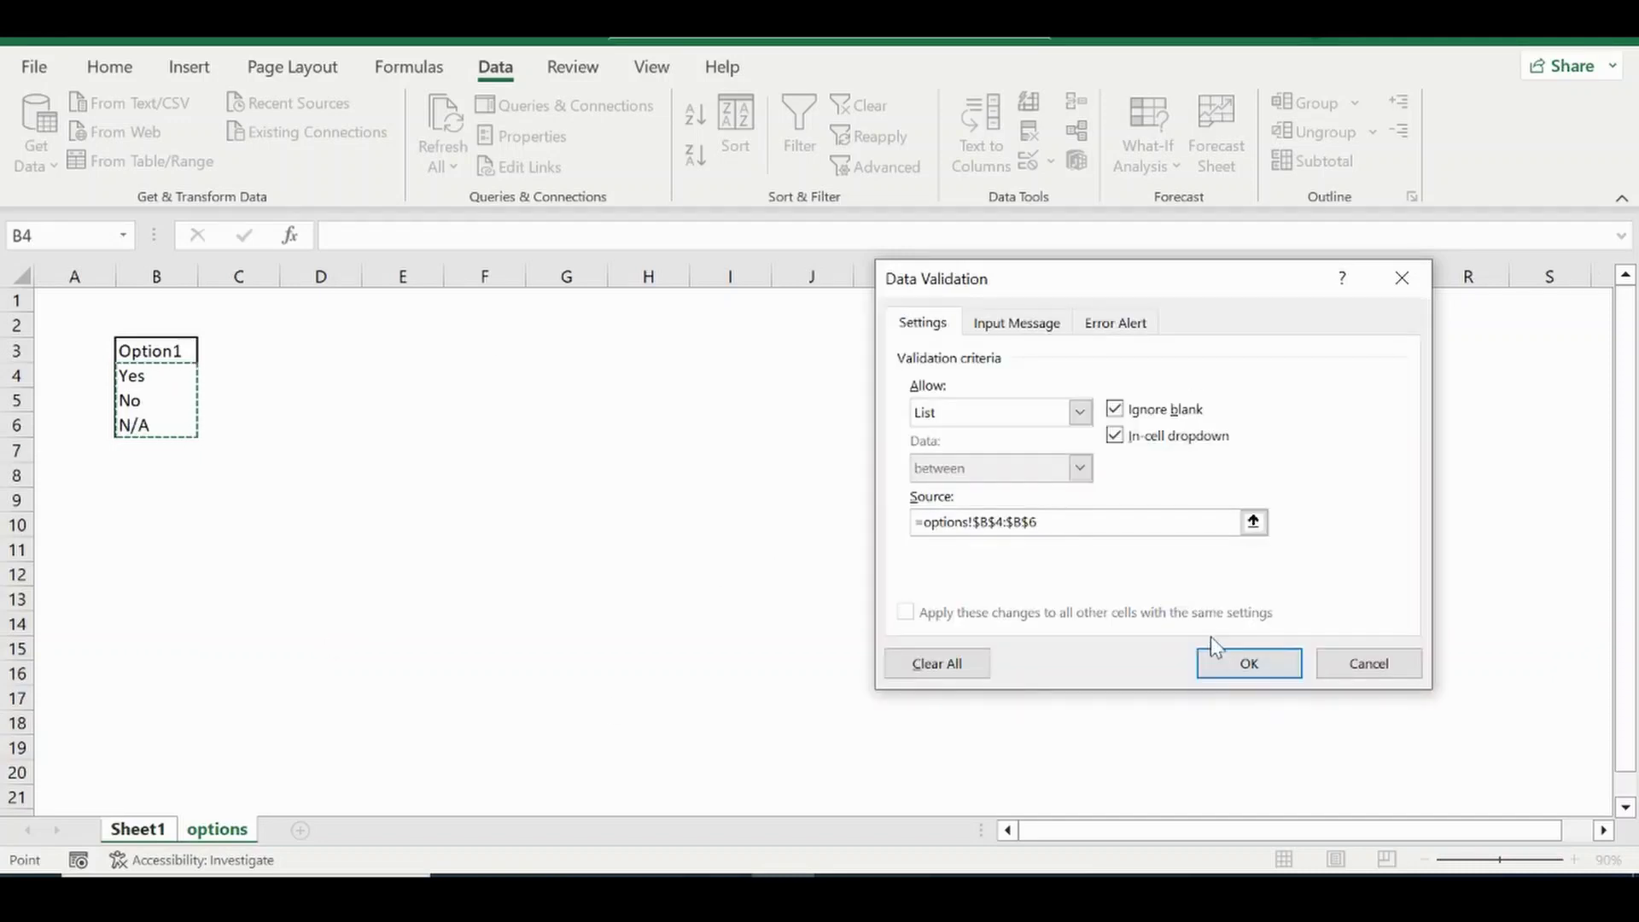
left_click(1229, 664)
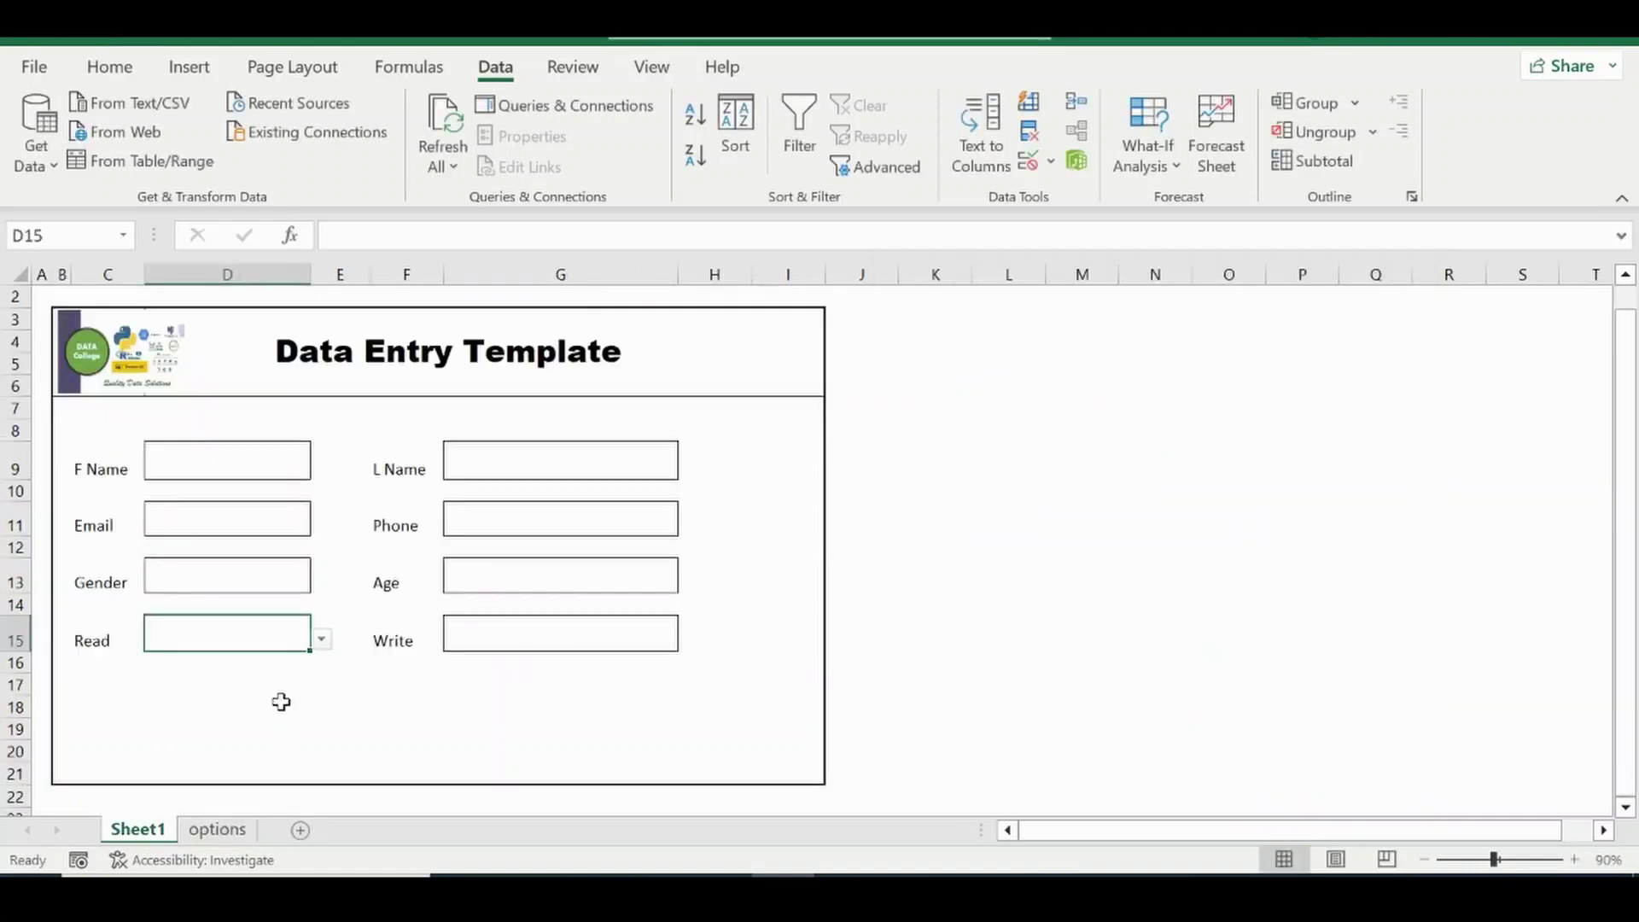
left_click(322, 640)
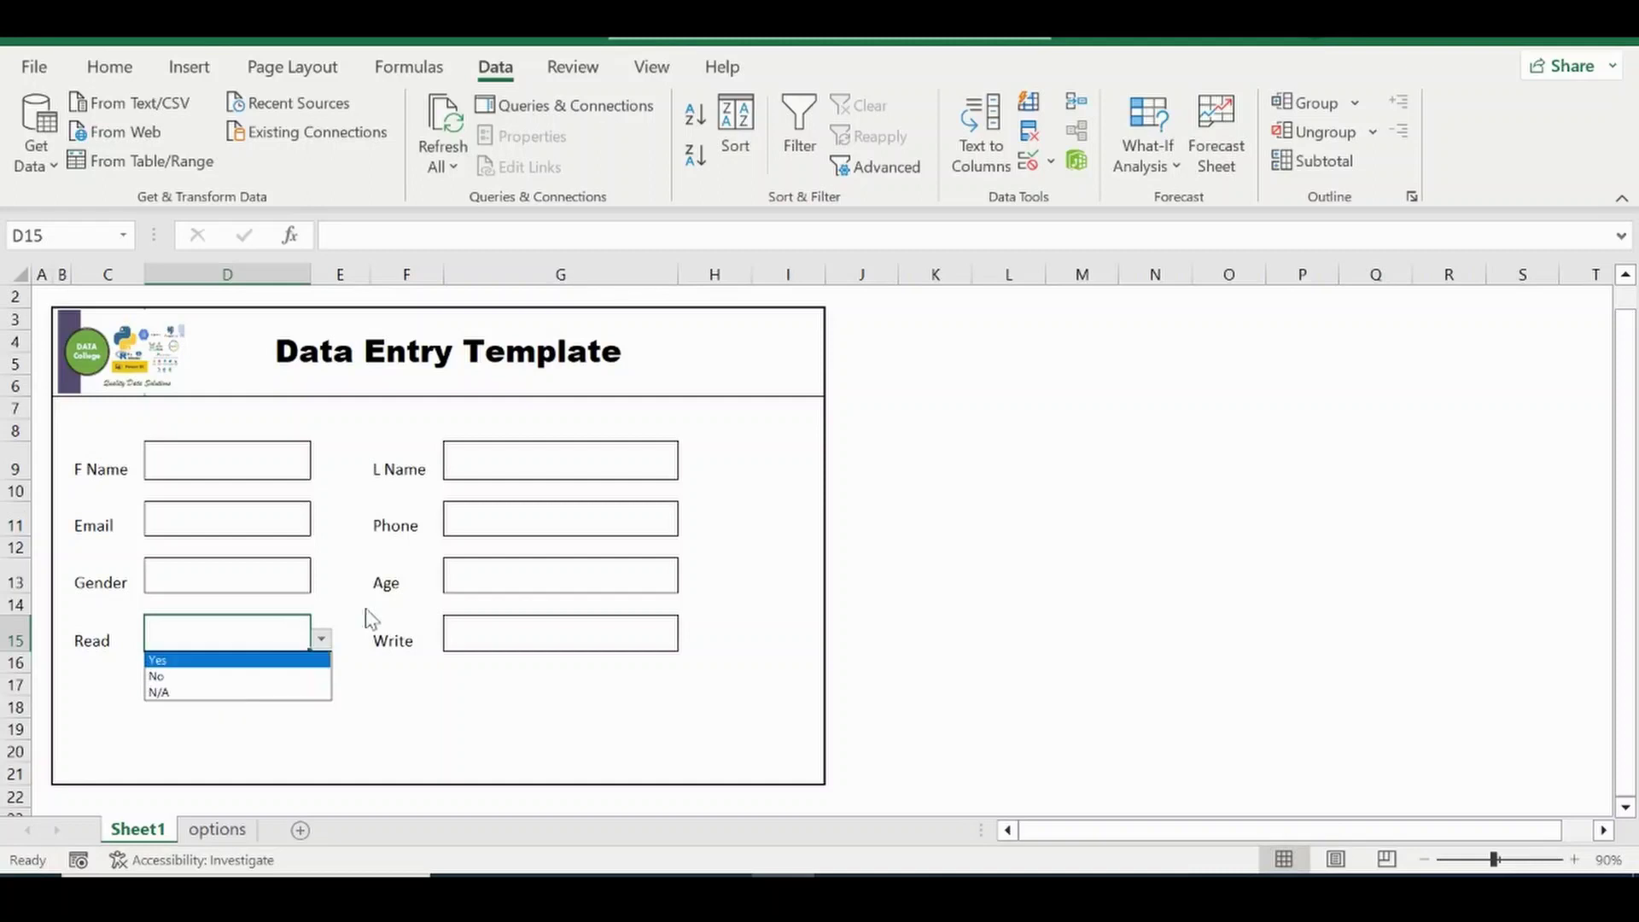
left_click(510, 645)
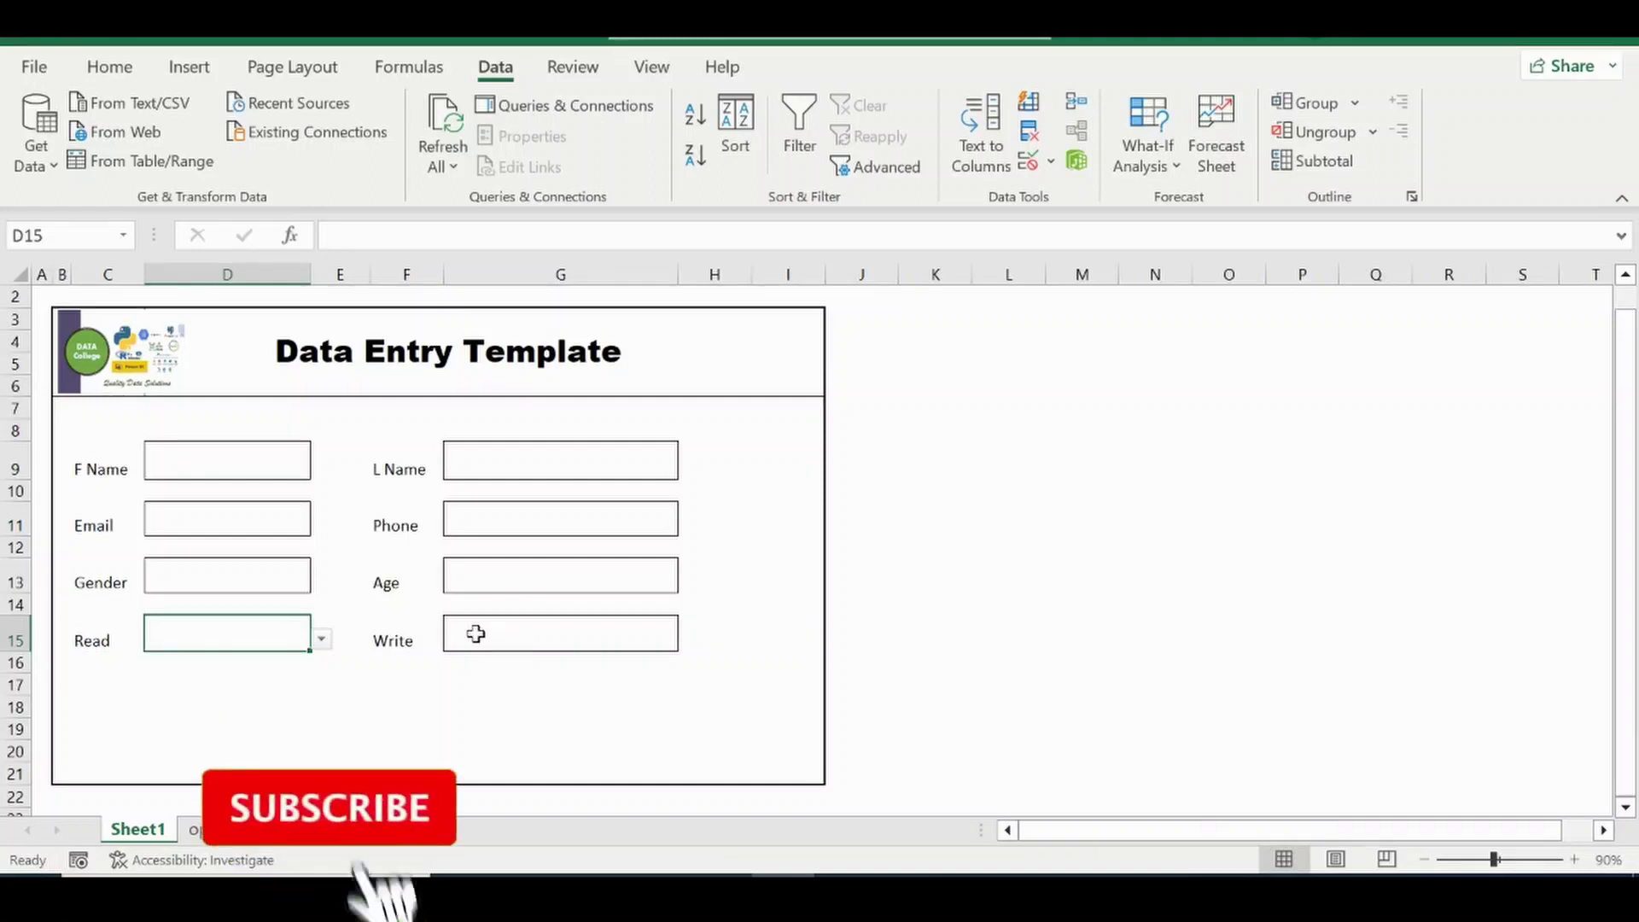
left_click(472, 633)
Apply a List validation sourced from options!$B$4:$B$6 to the Write cell.
left_click(1029, 161)
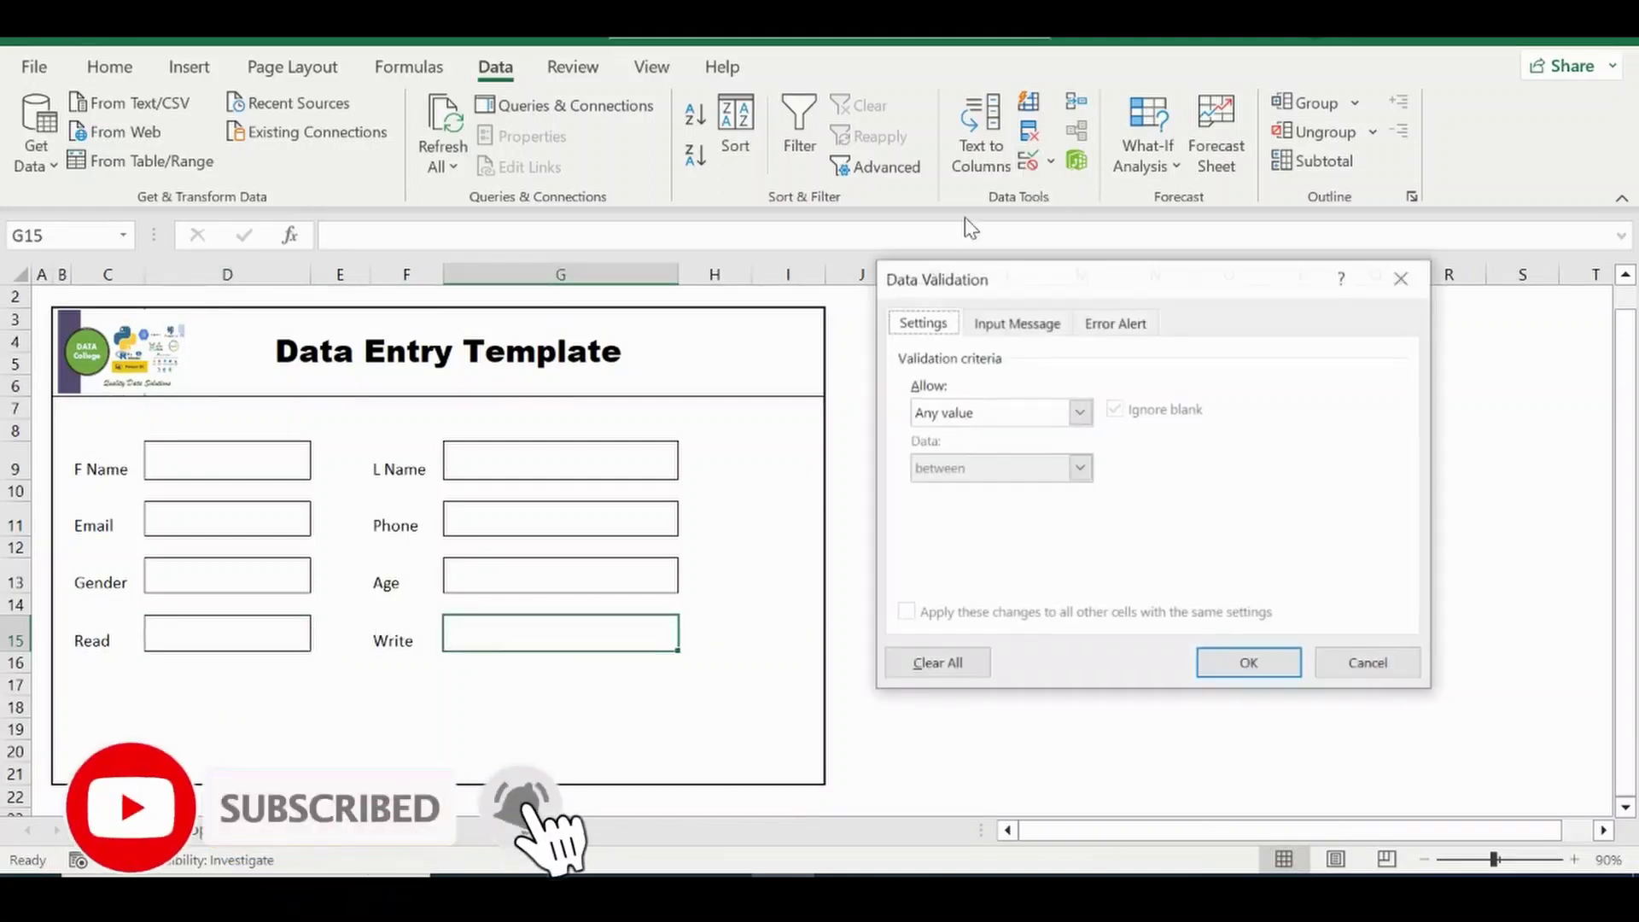
left_click(1078, 414)
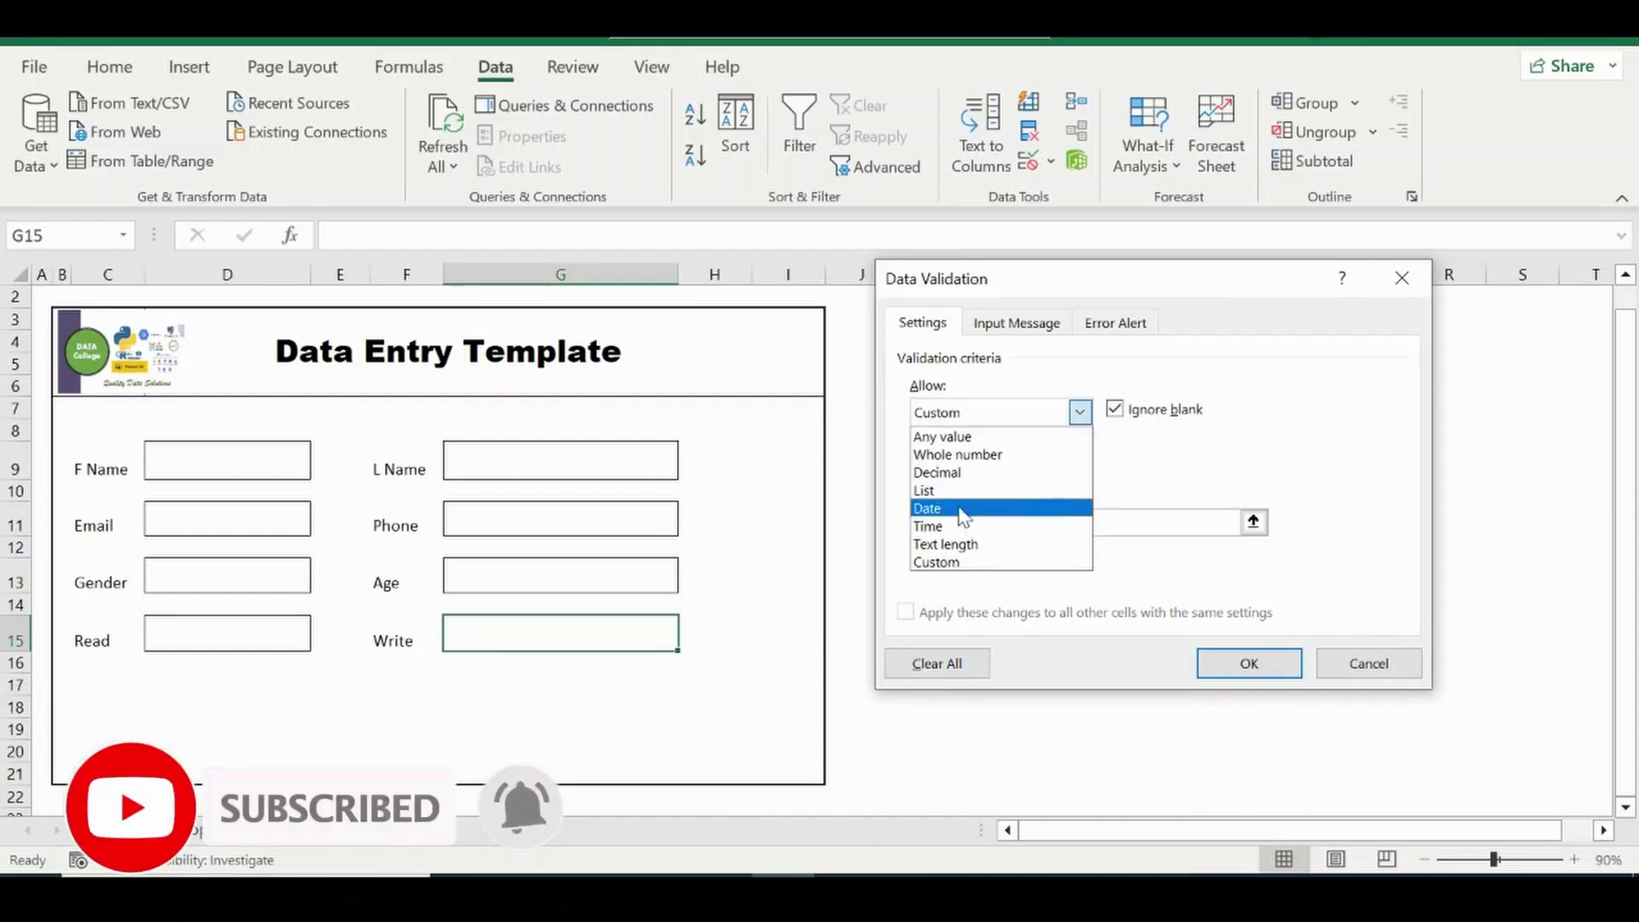
left_click(981, 491)
left_click(1253, 522)
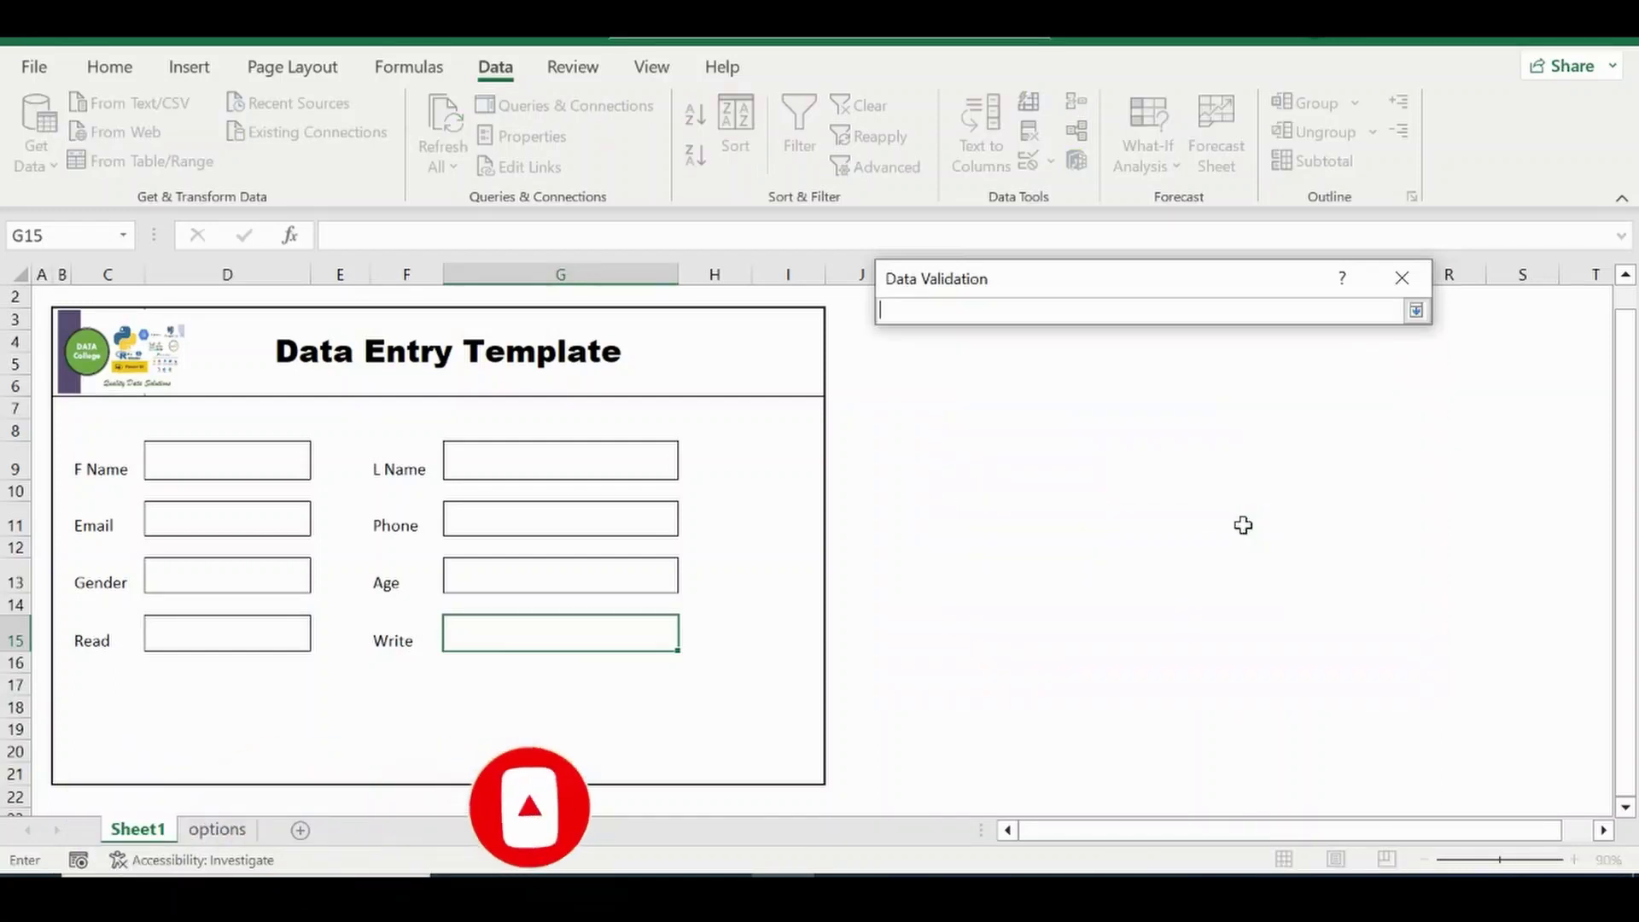
left_click(226, 830)
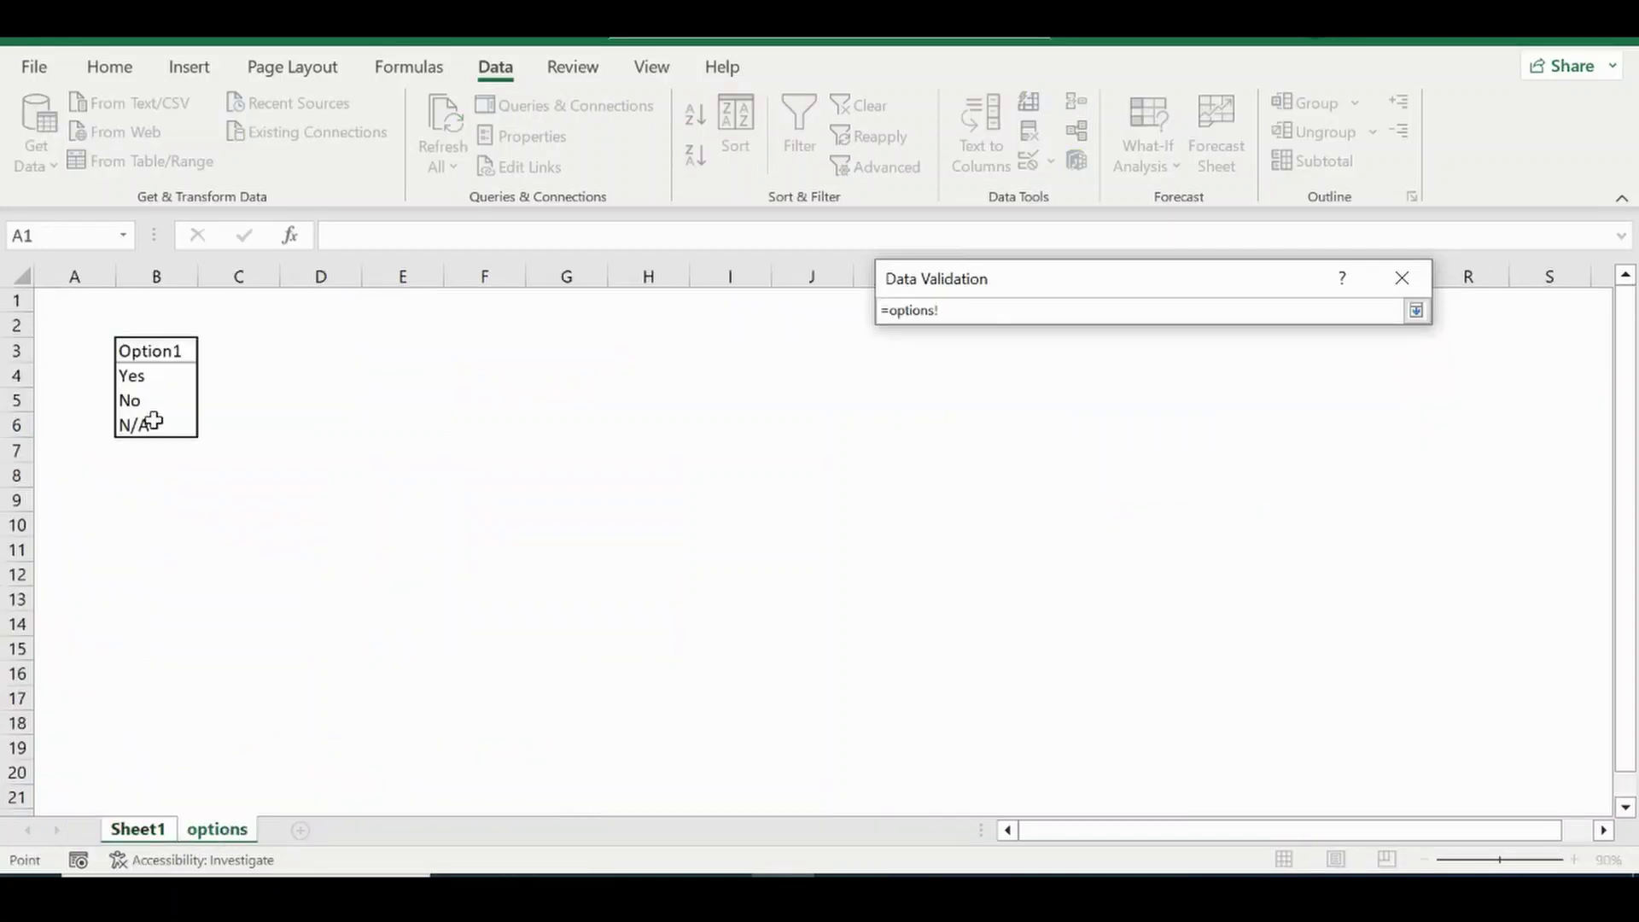
left_click_drag(132, 369, 117, 432)
key("Return")
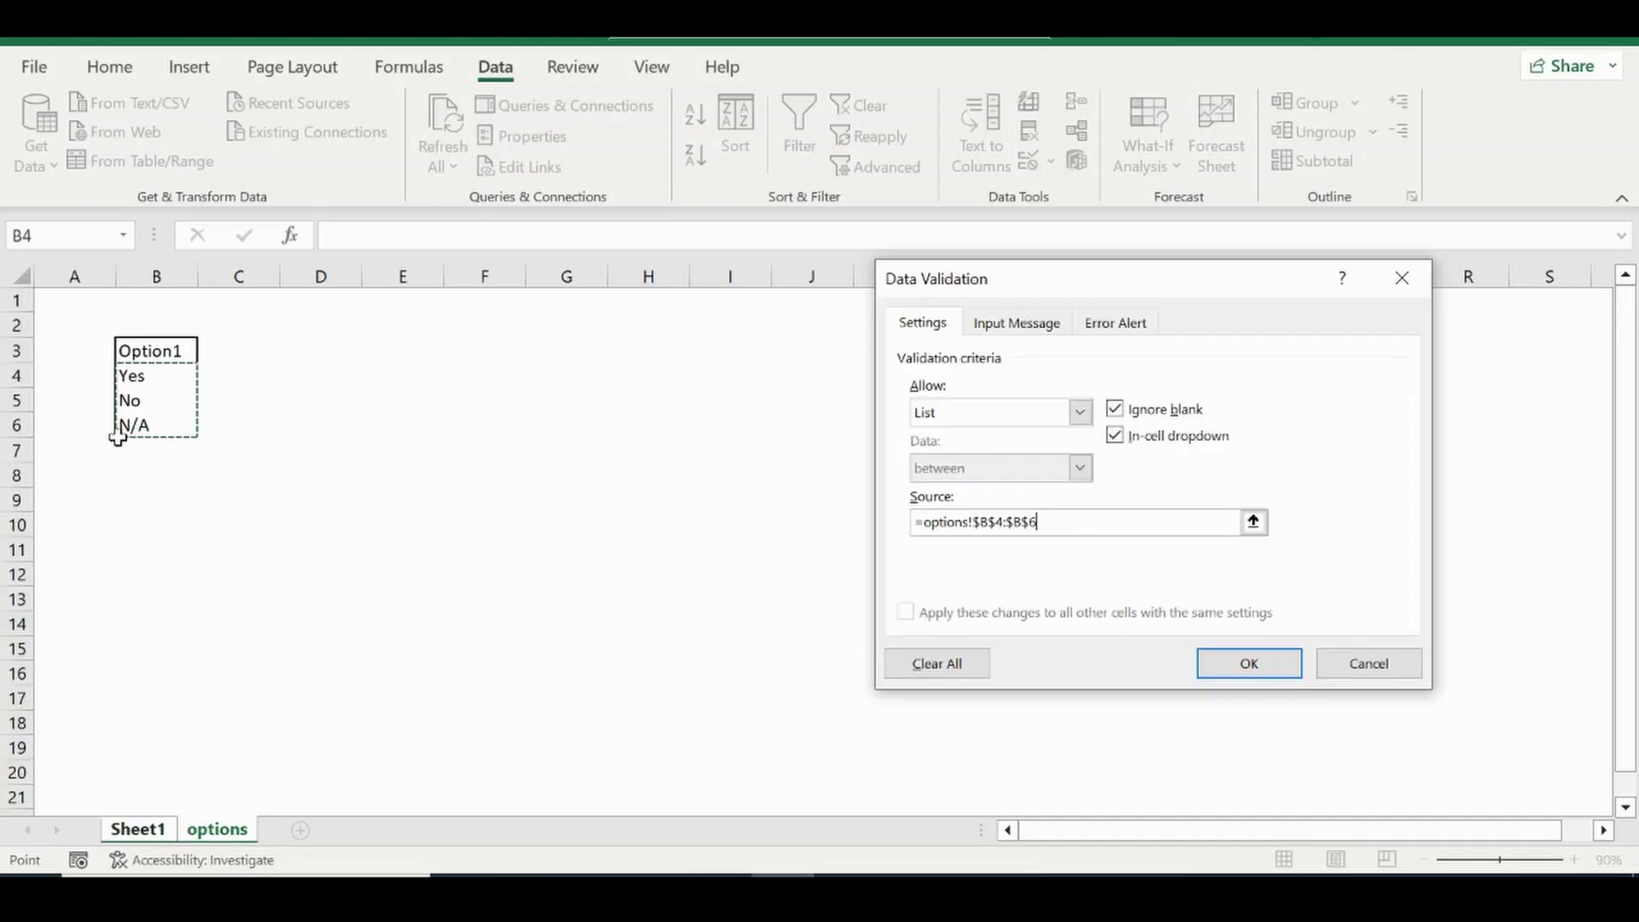
left_click(1263, 671)
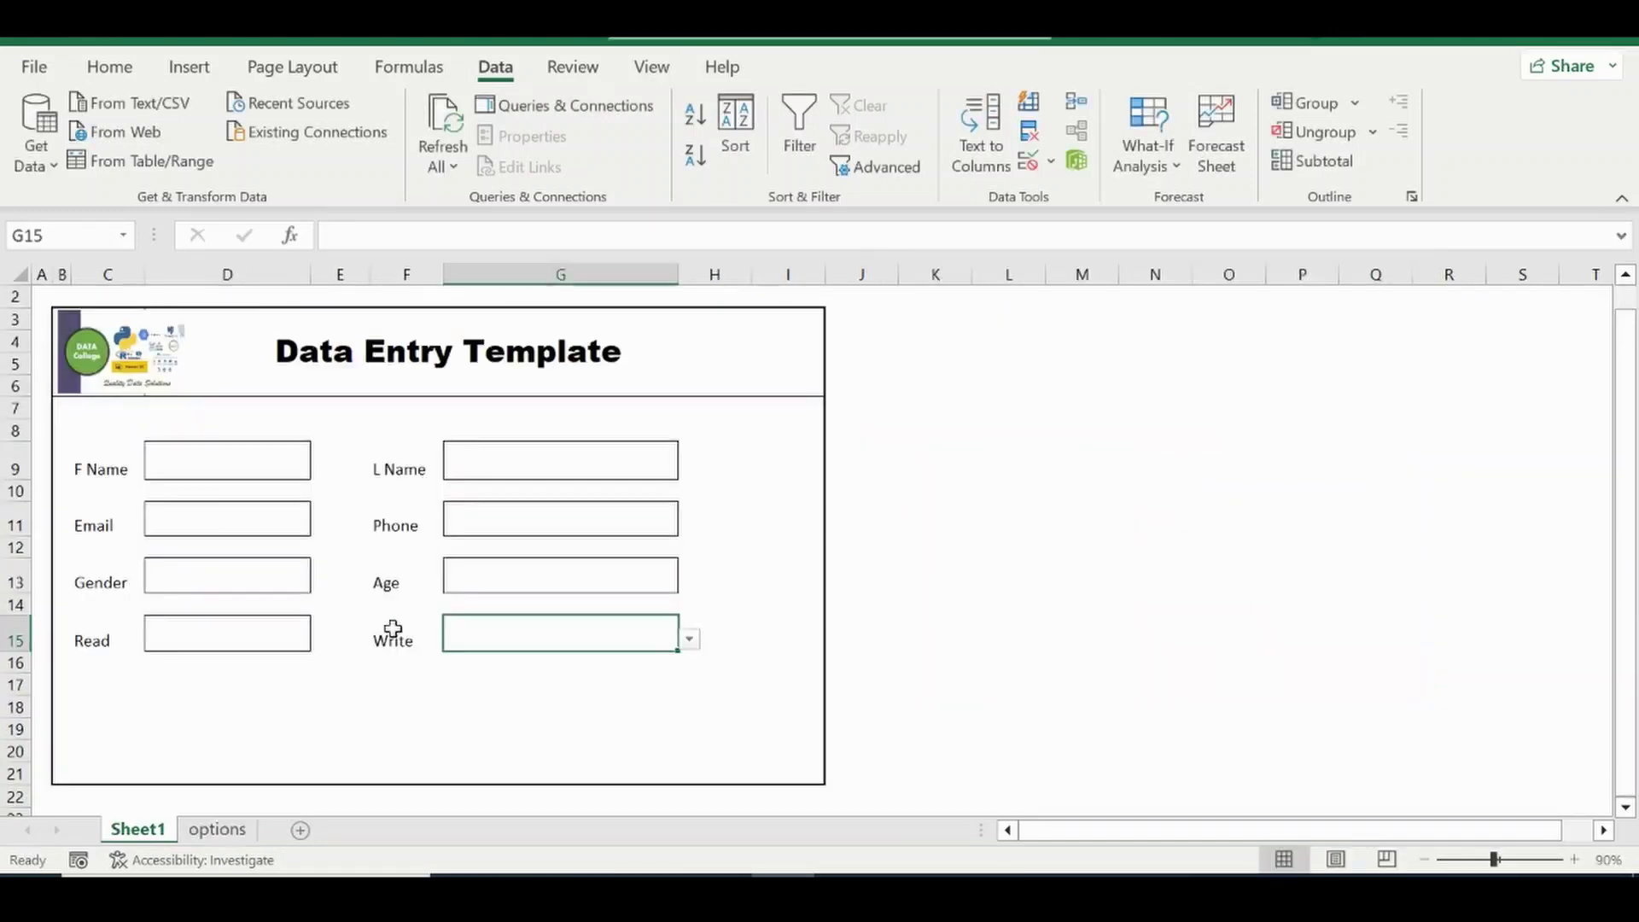
Set the form range C9:G15 to Arial at size 14.
left_click(218, 465)
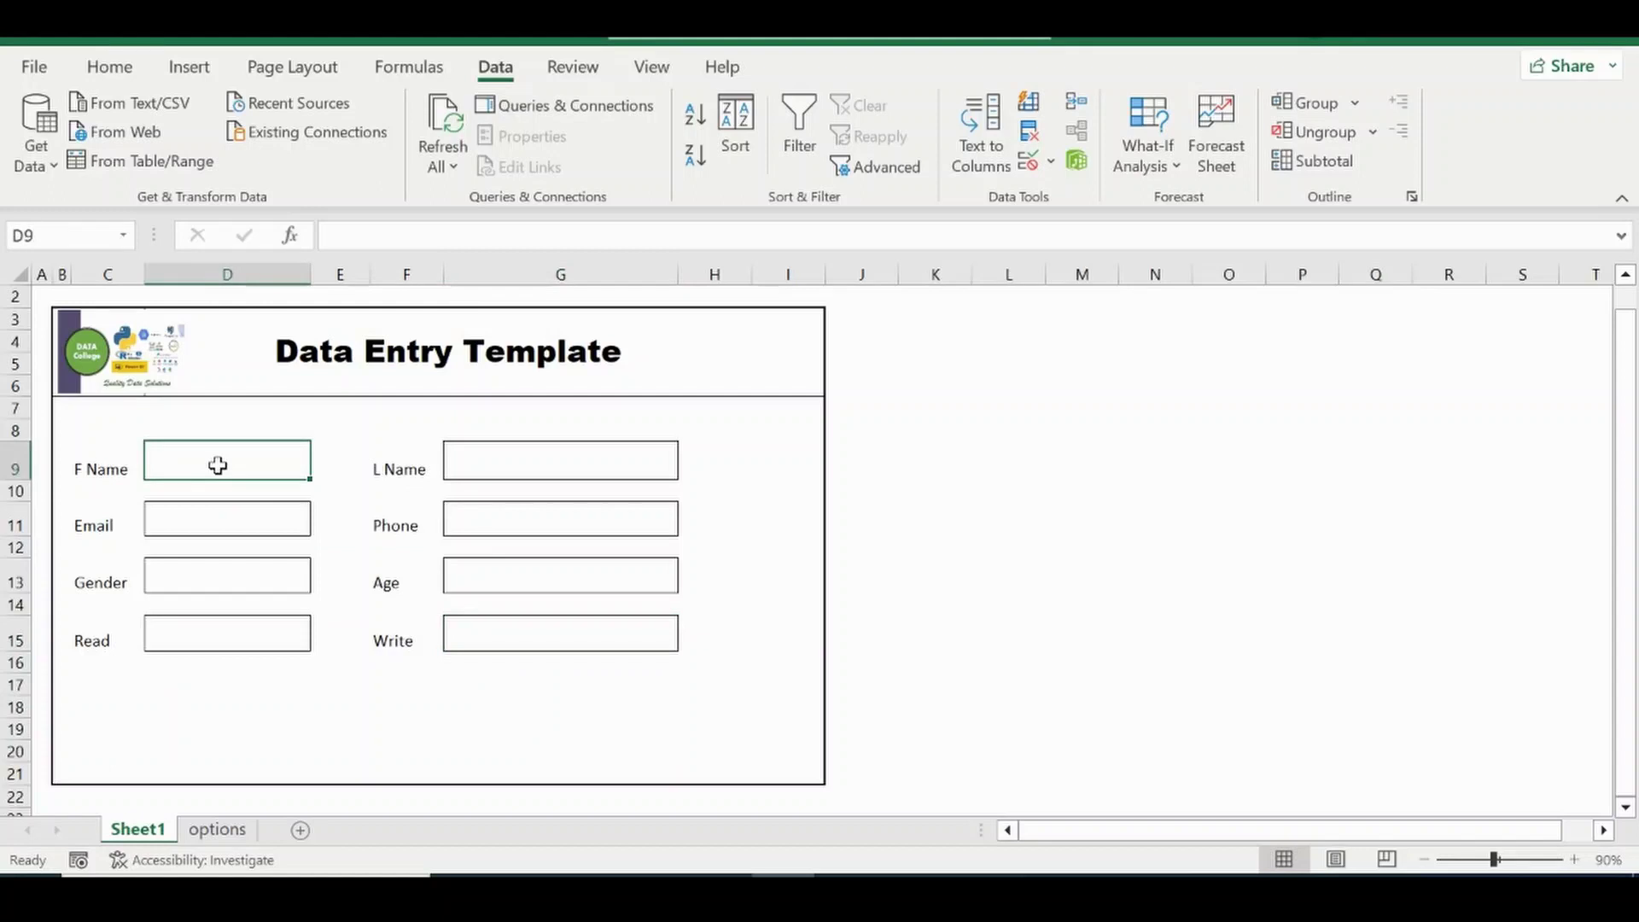
left_click_drag(100, 465, 553, 629)
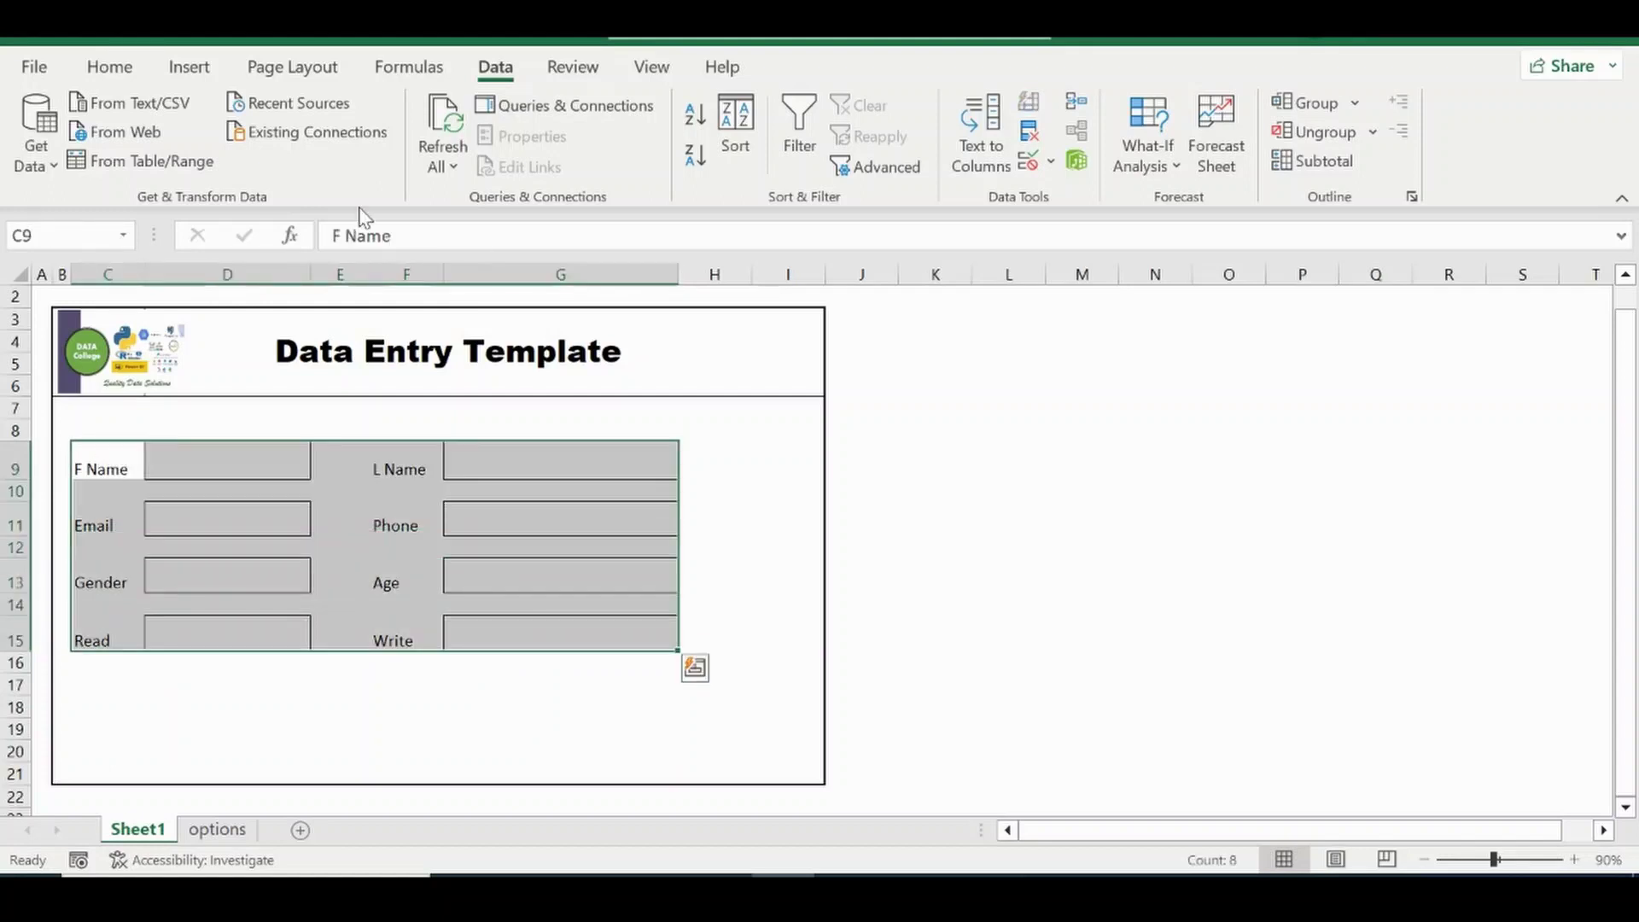
left_click(104, 67)
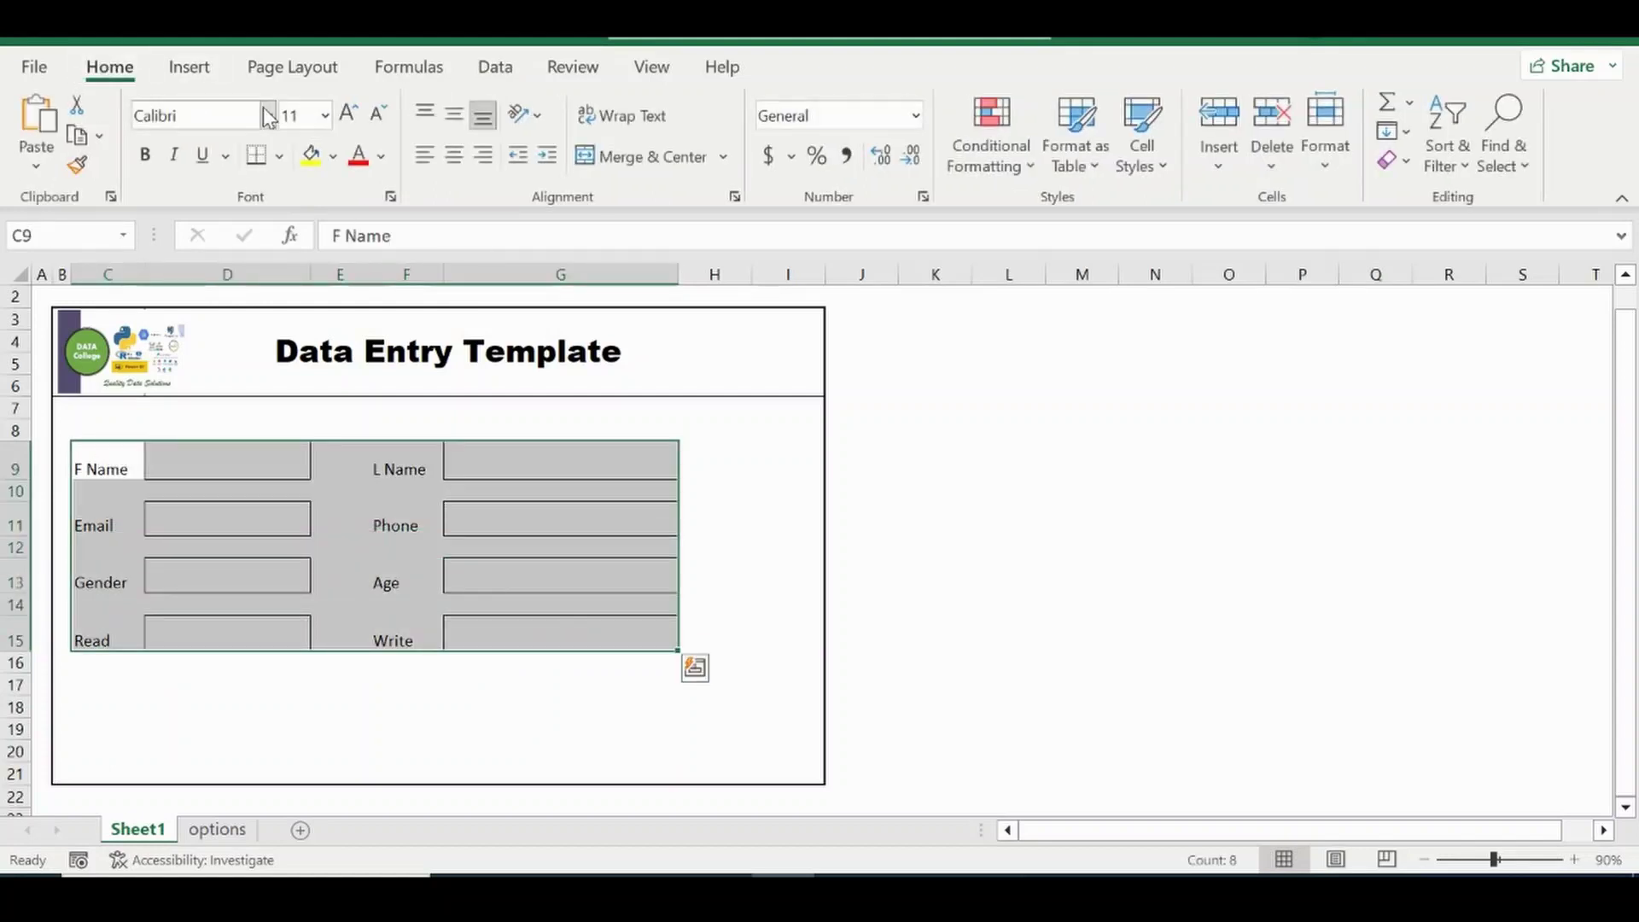
left_click(265, 112)
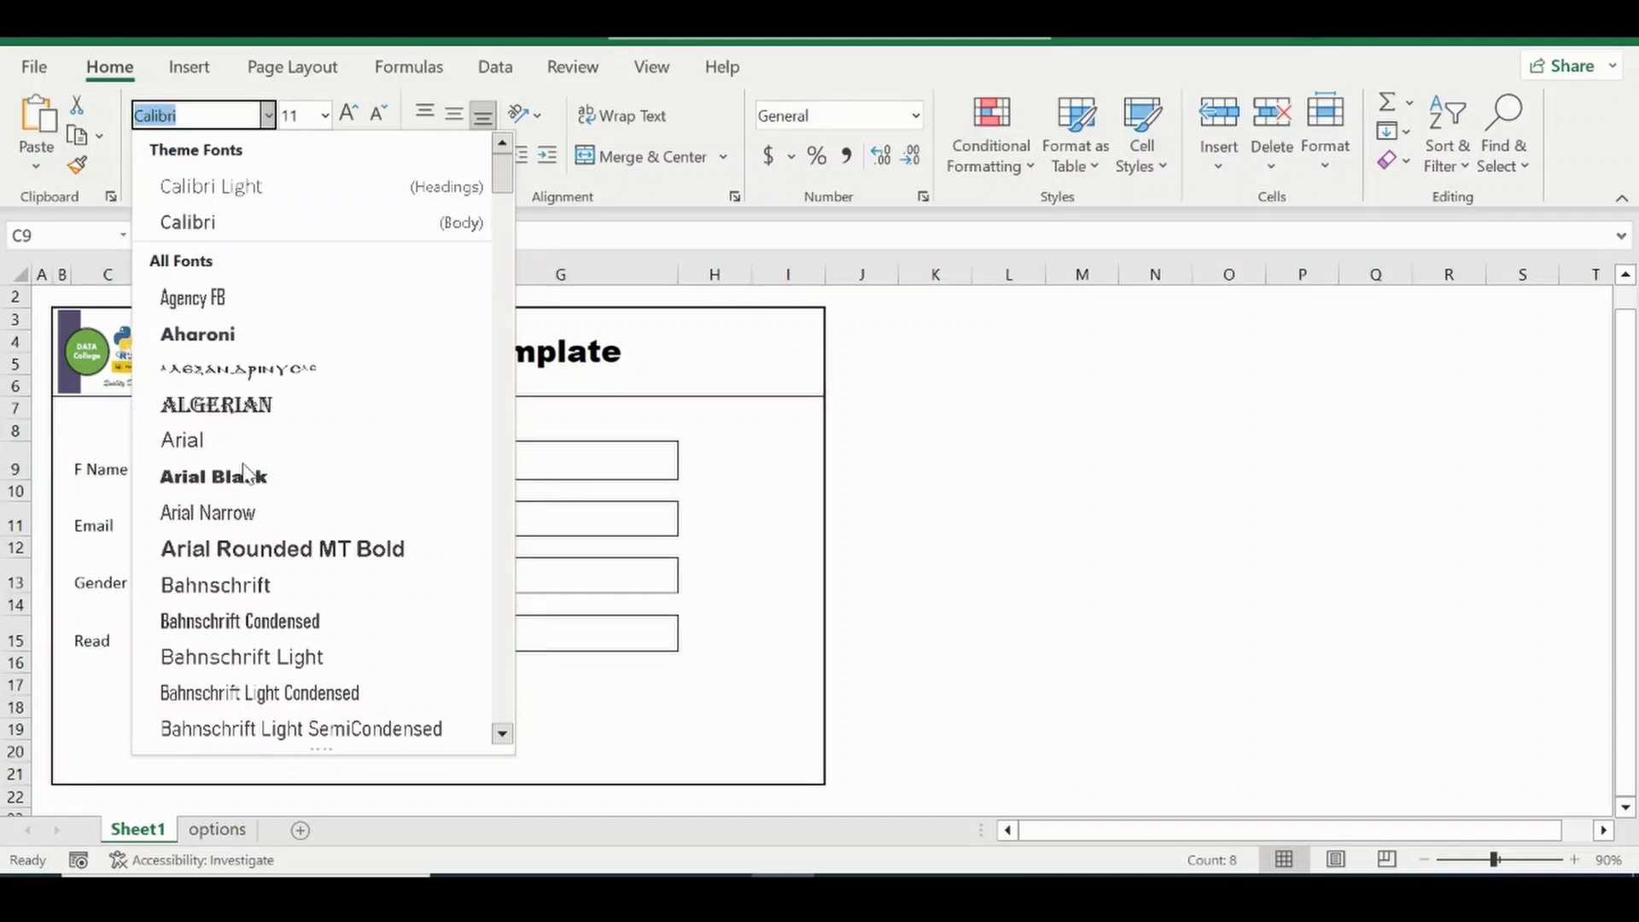
left_click(196, 454)
left_click(346, 120)
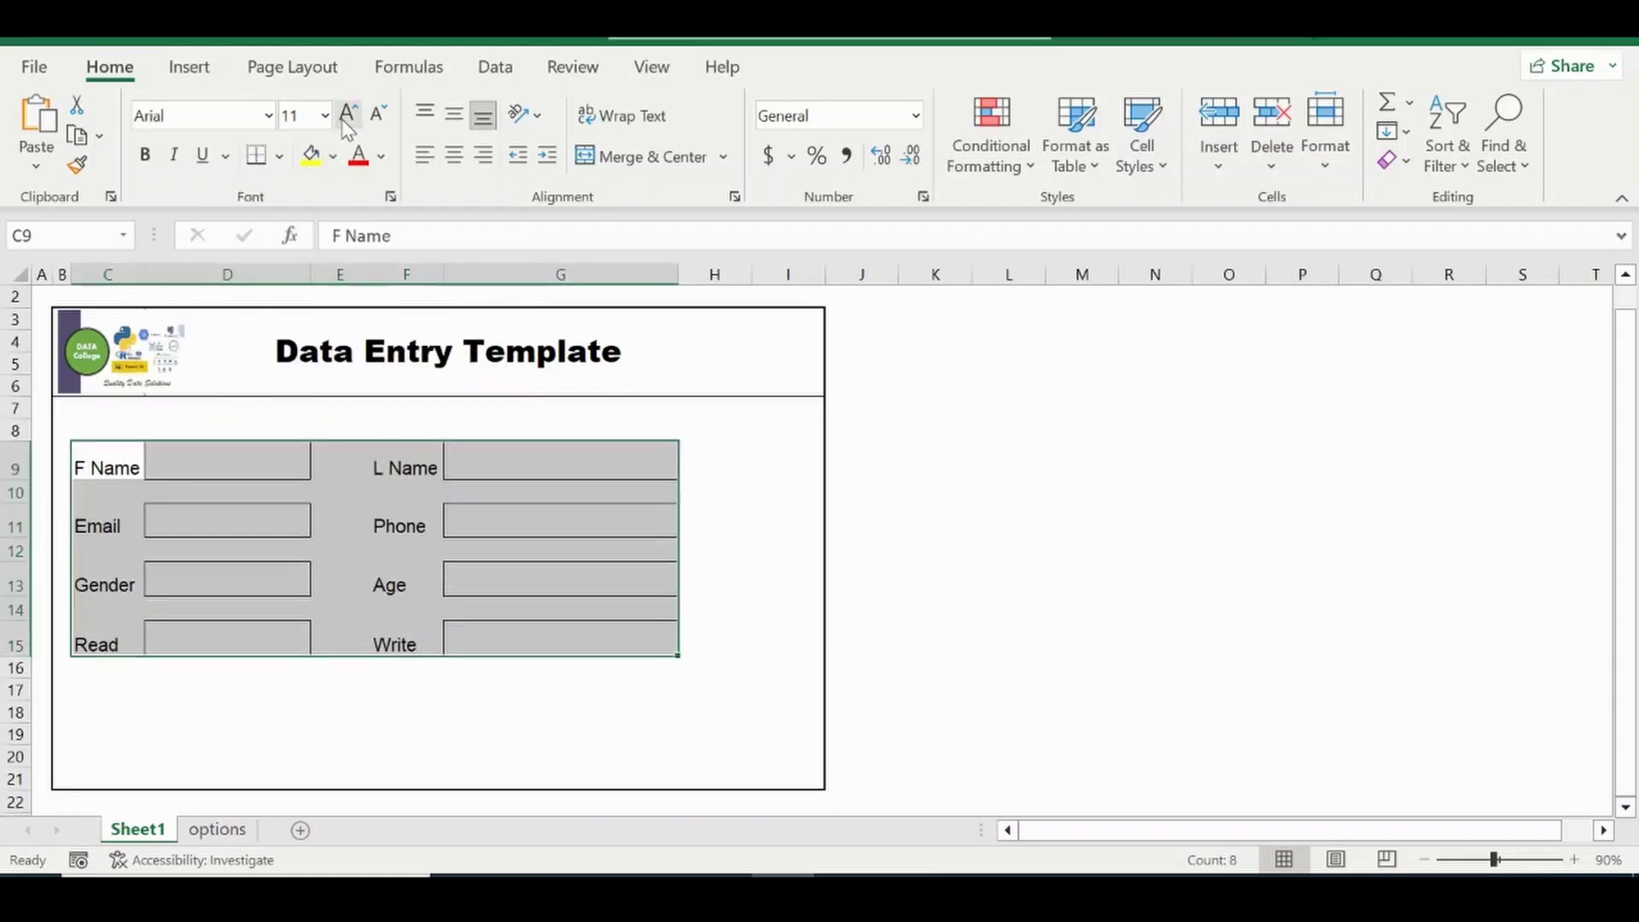
left_click(346, 119)
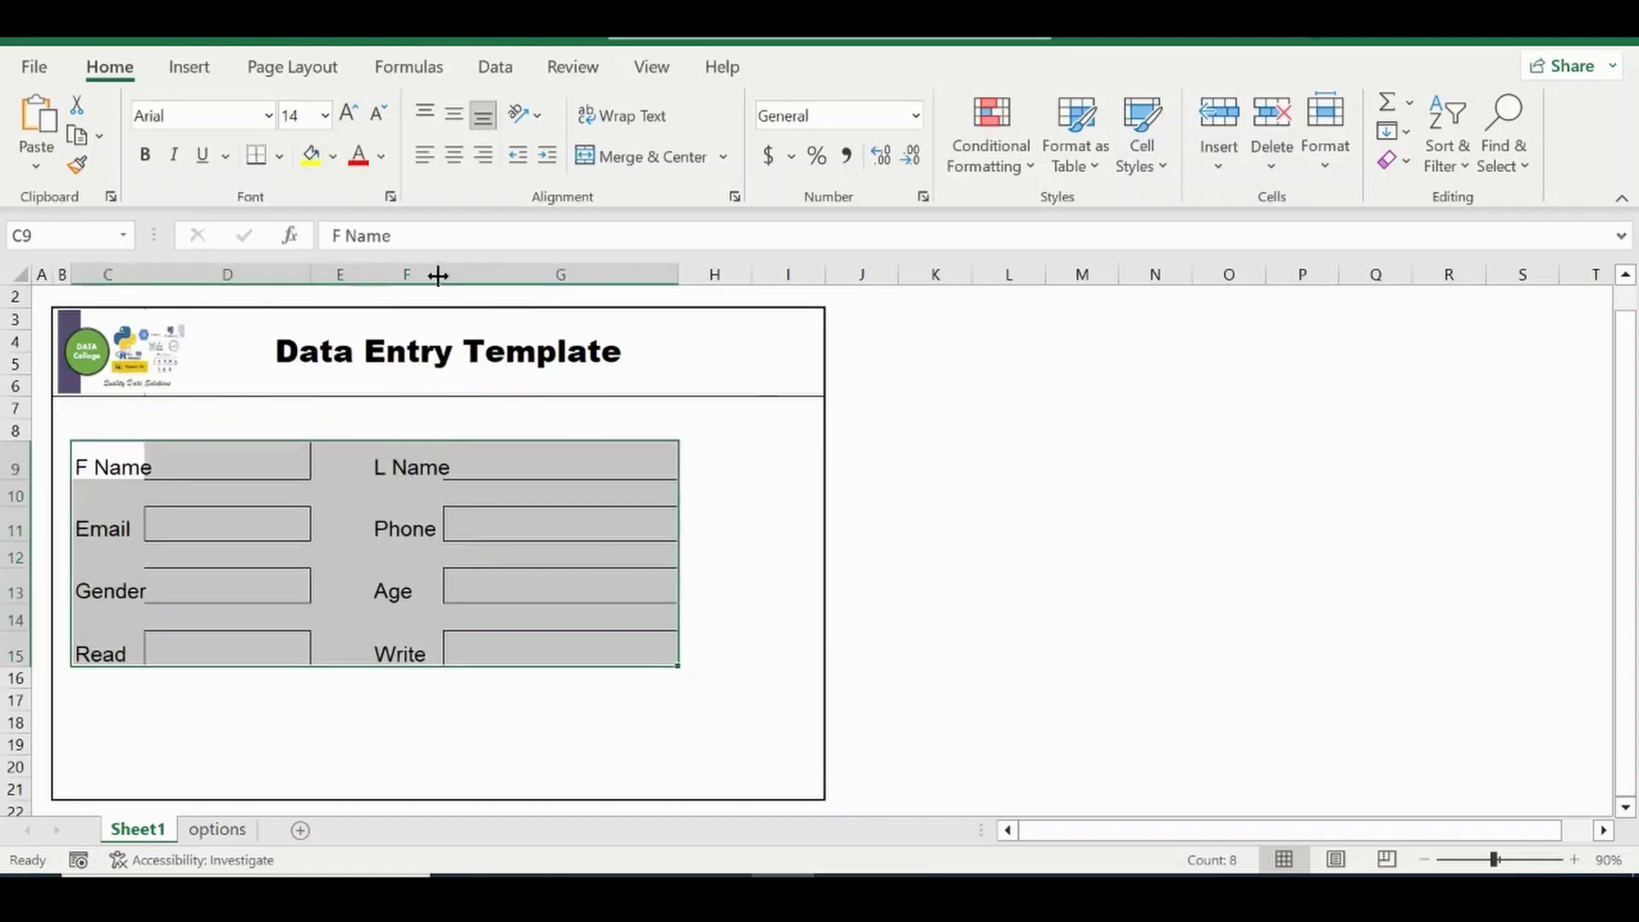
Widen columns G and C so the fields and labels fit.
left_click_drag(441, 270, 475, 267)
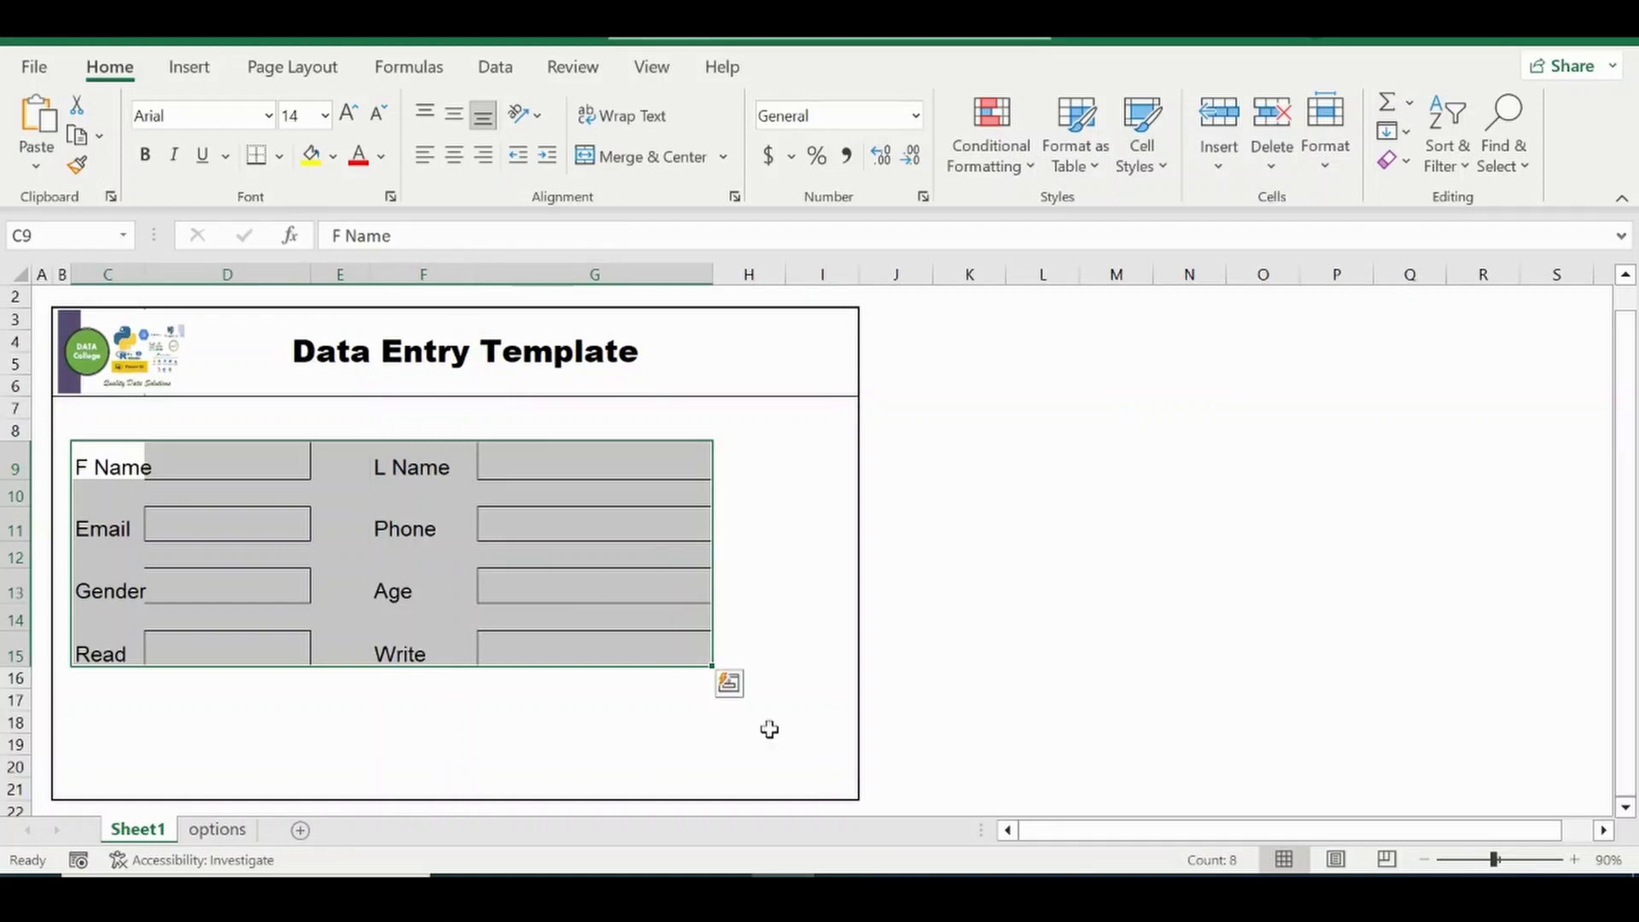
left_click(1005, 655)
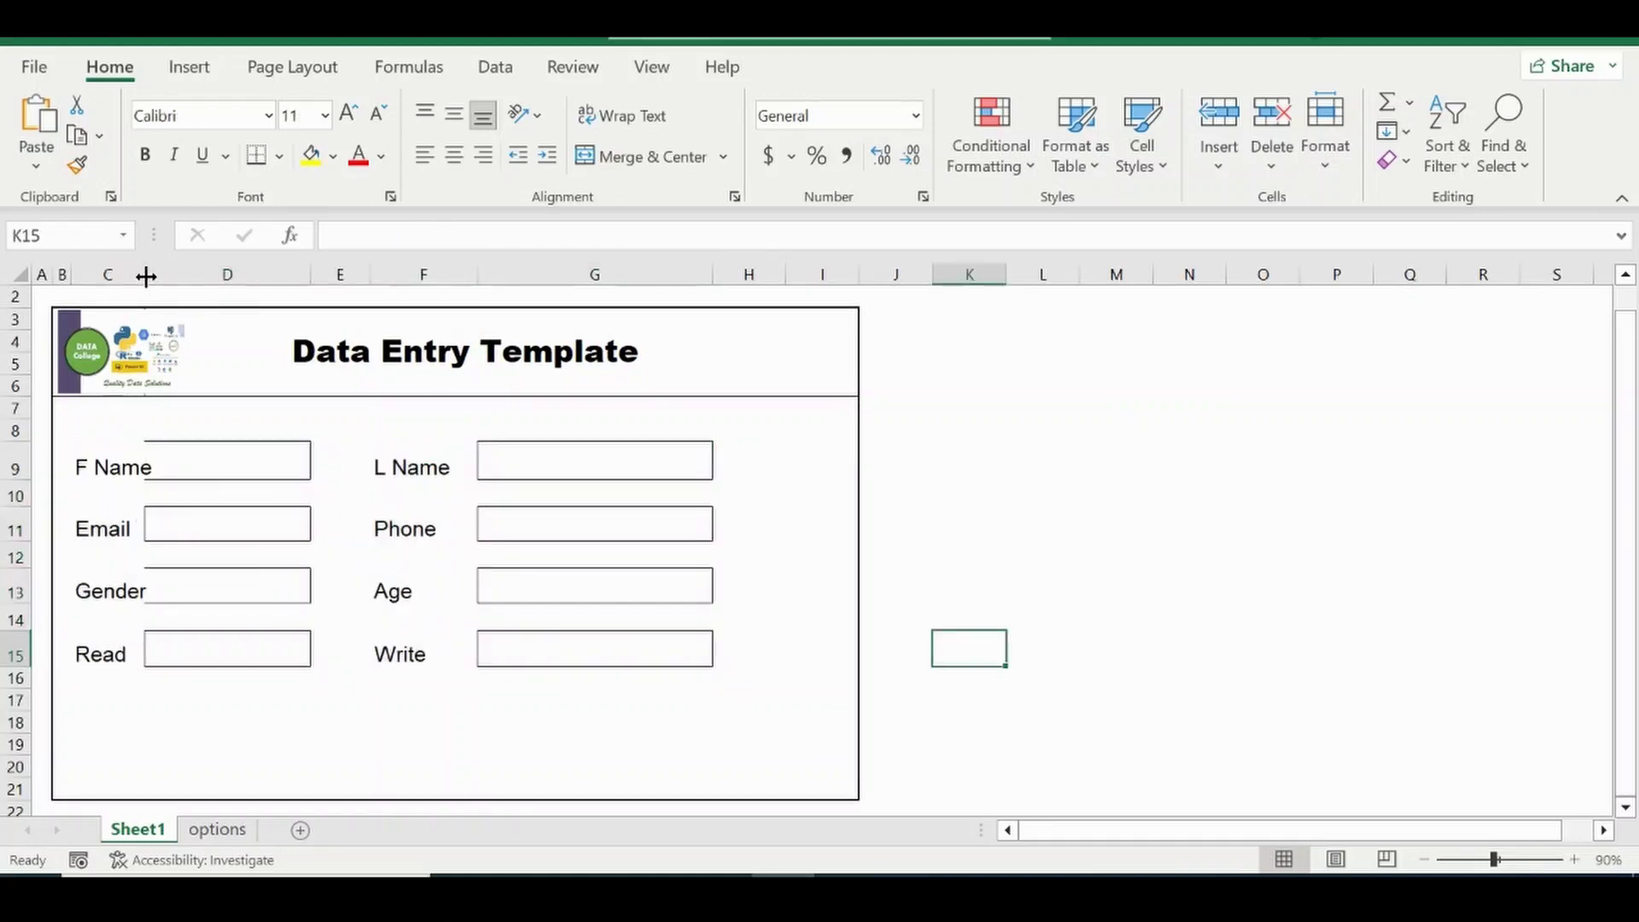
left_click_drag(145, 274, 197, 276)
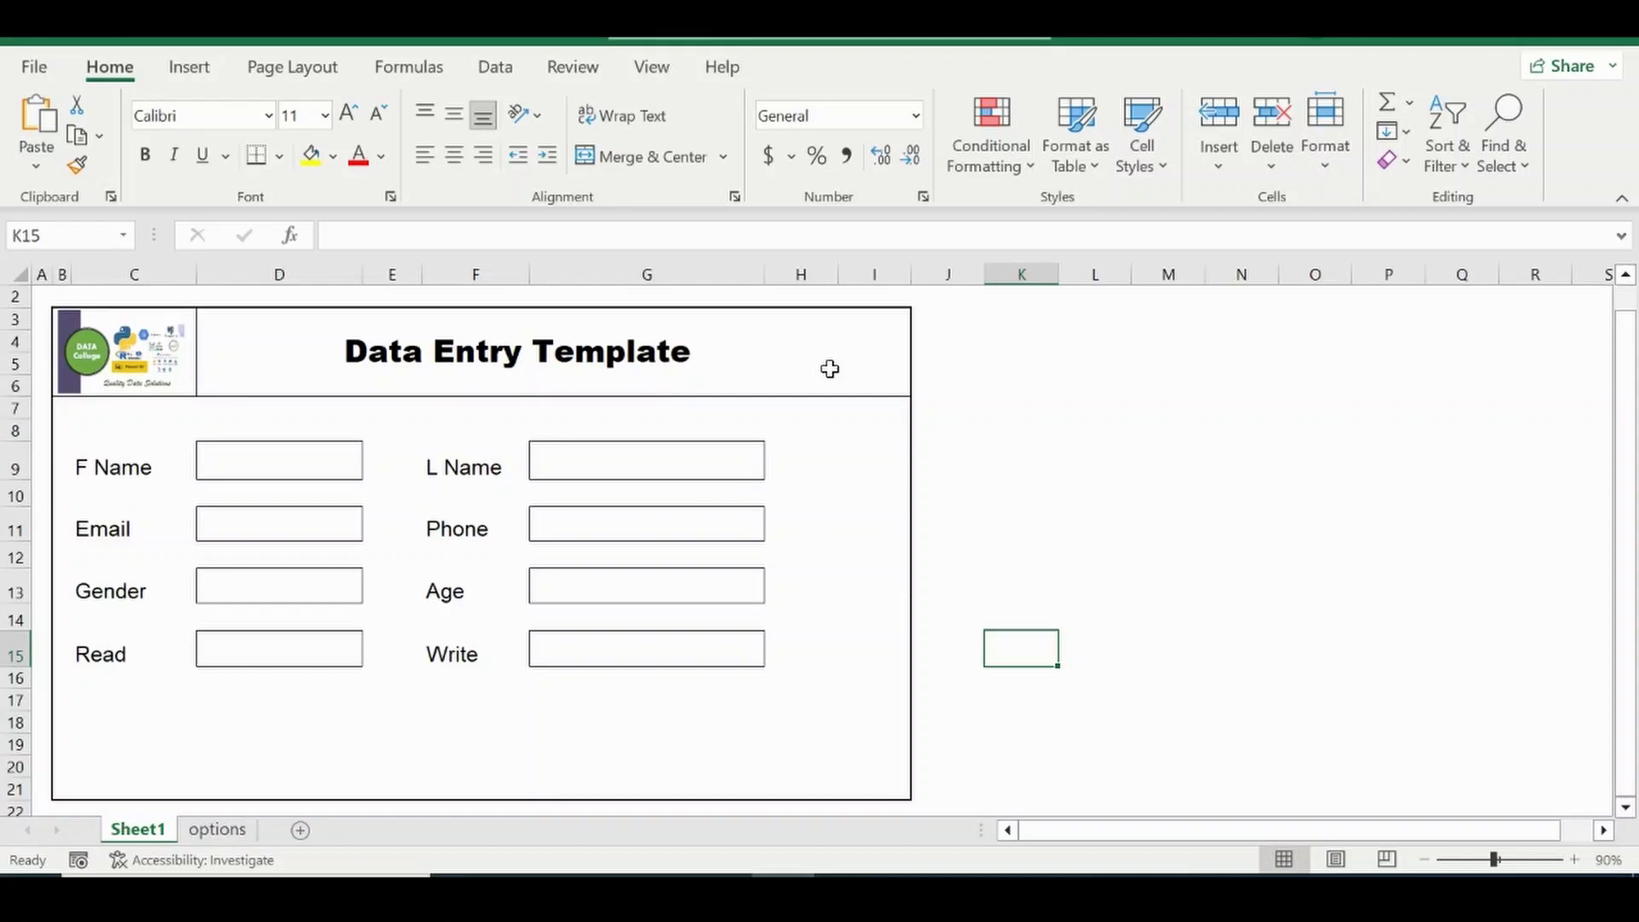
Hide the options sheet via its tab's right-click menu.
left_click(213, 828)
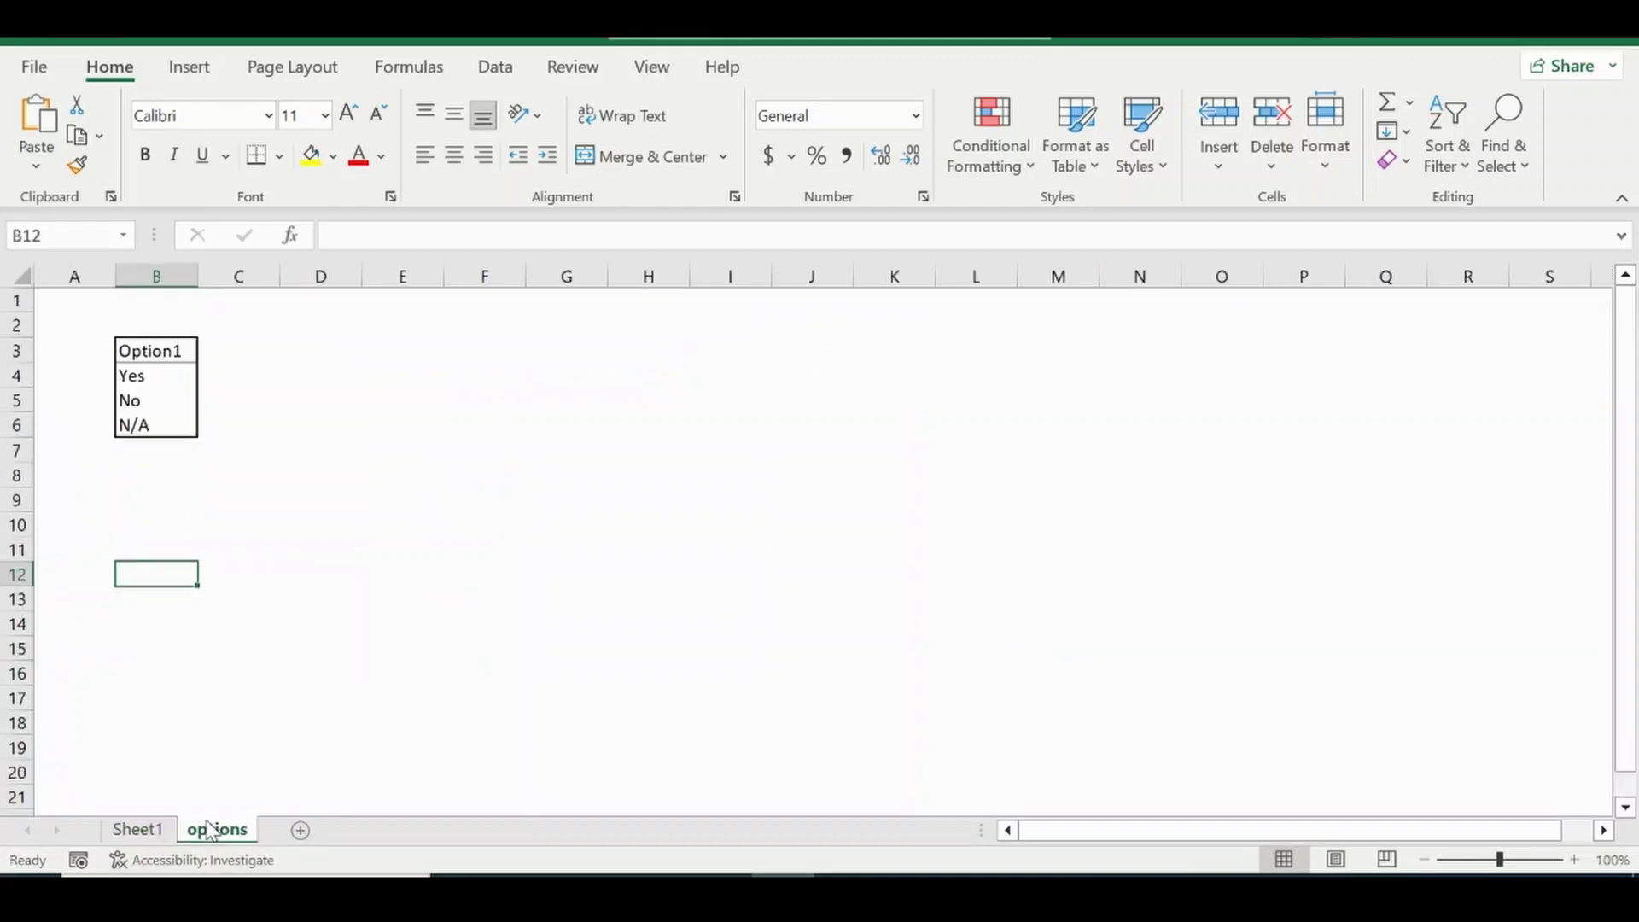
right_click(216, 829)
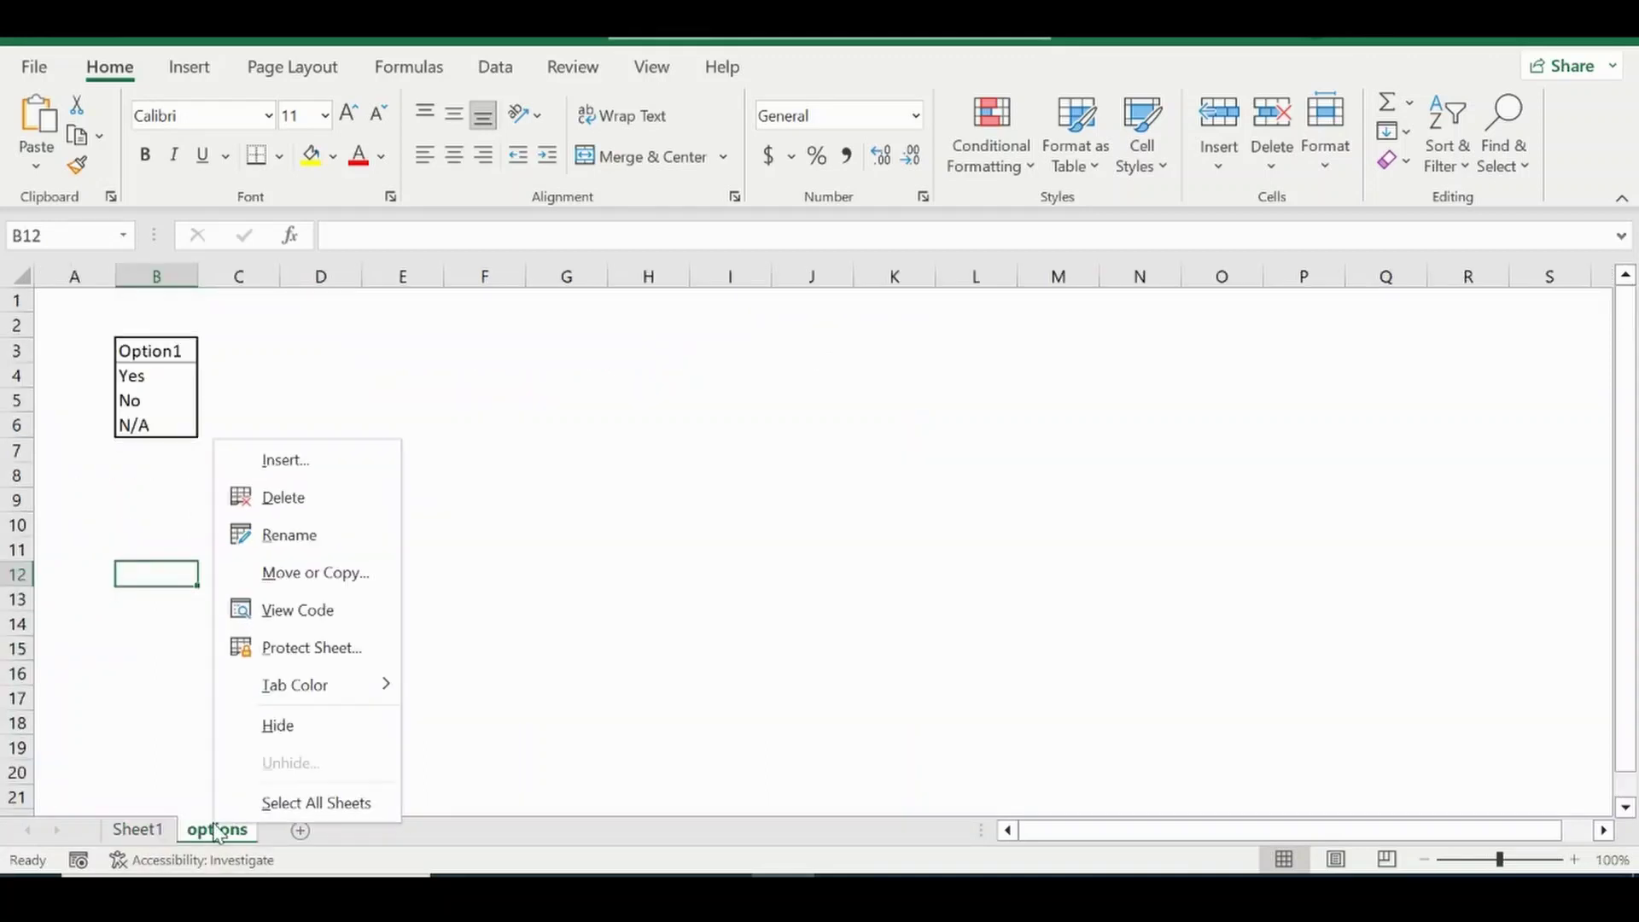
left_click(292, 721)
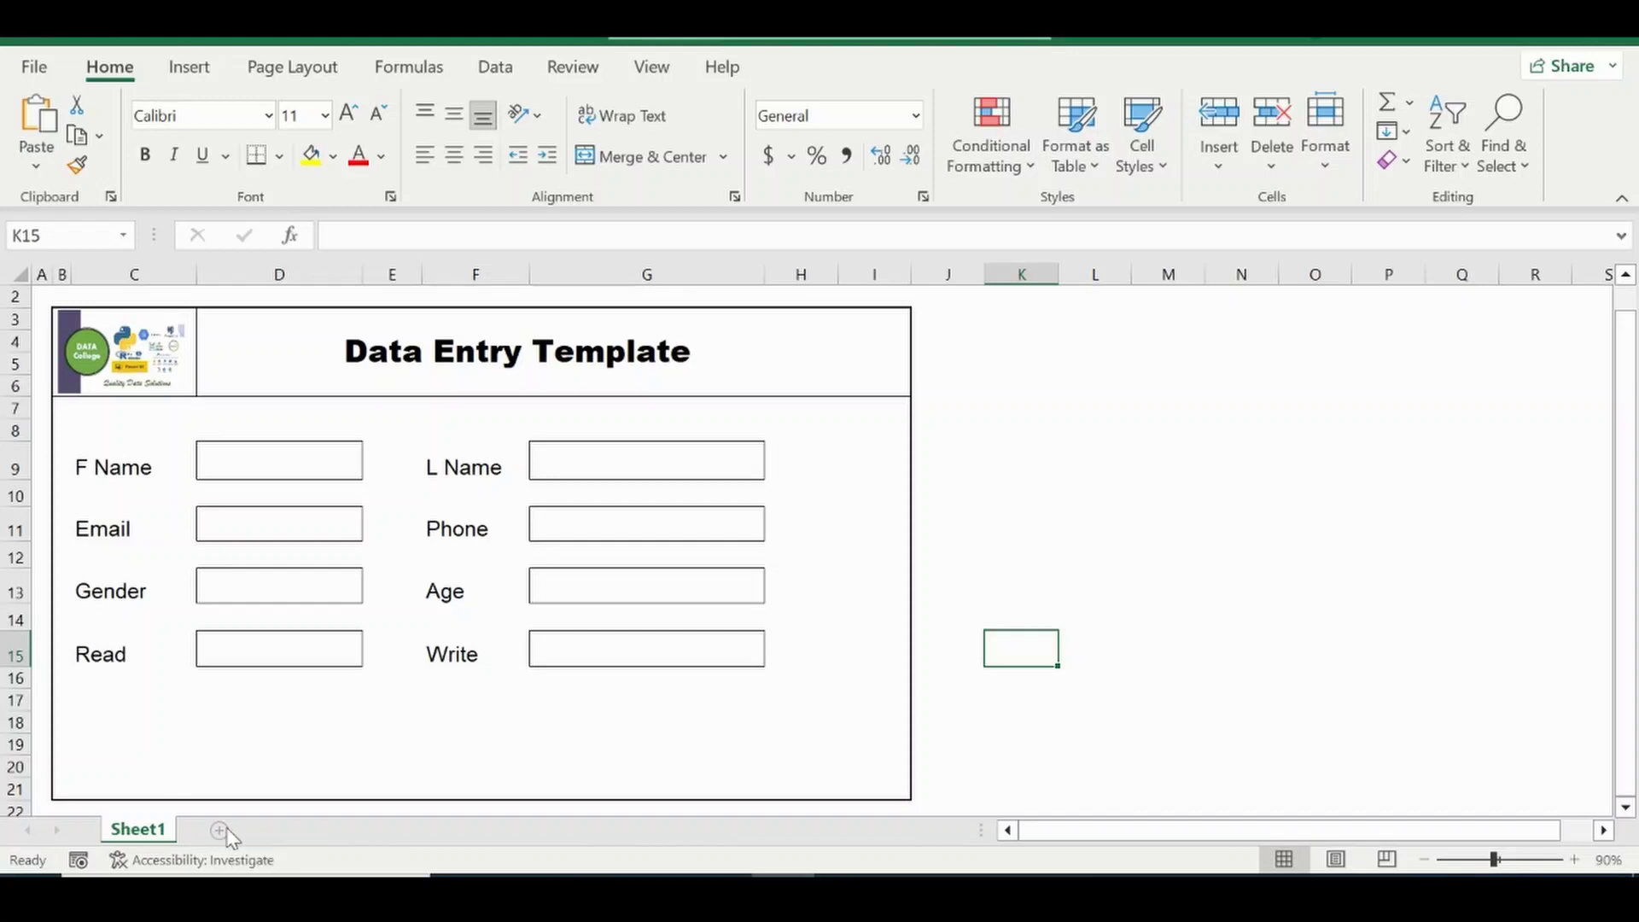
Add a new sheet and name it Data.
left_click(219, 830)
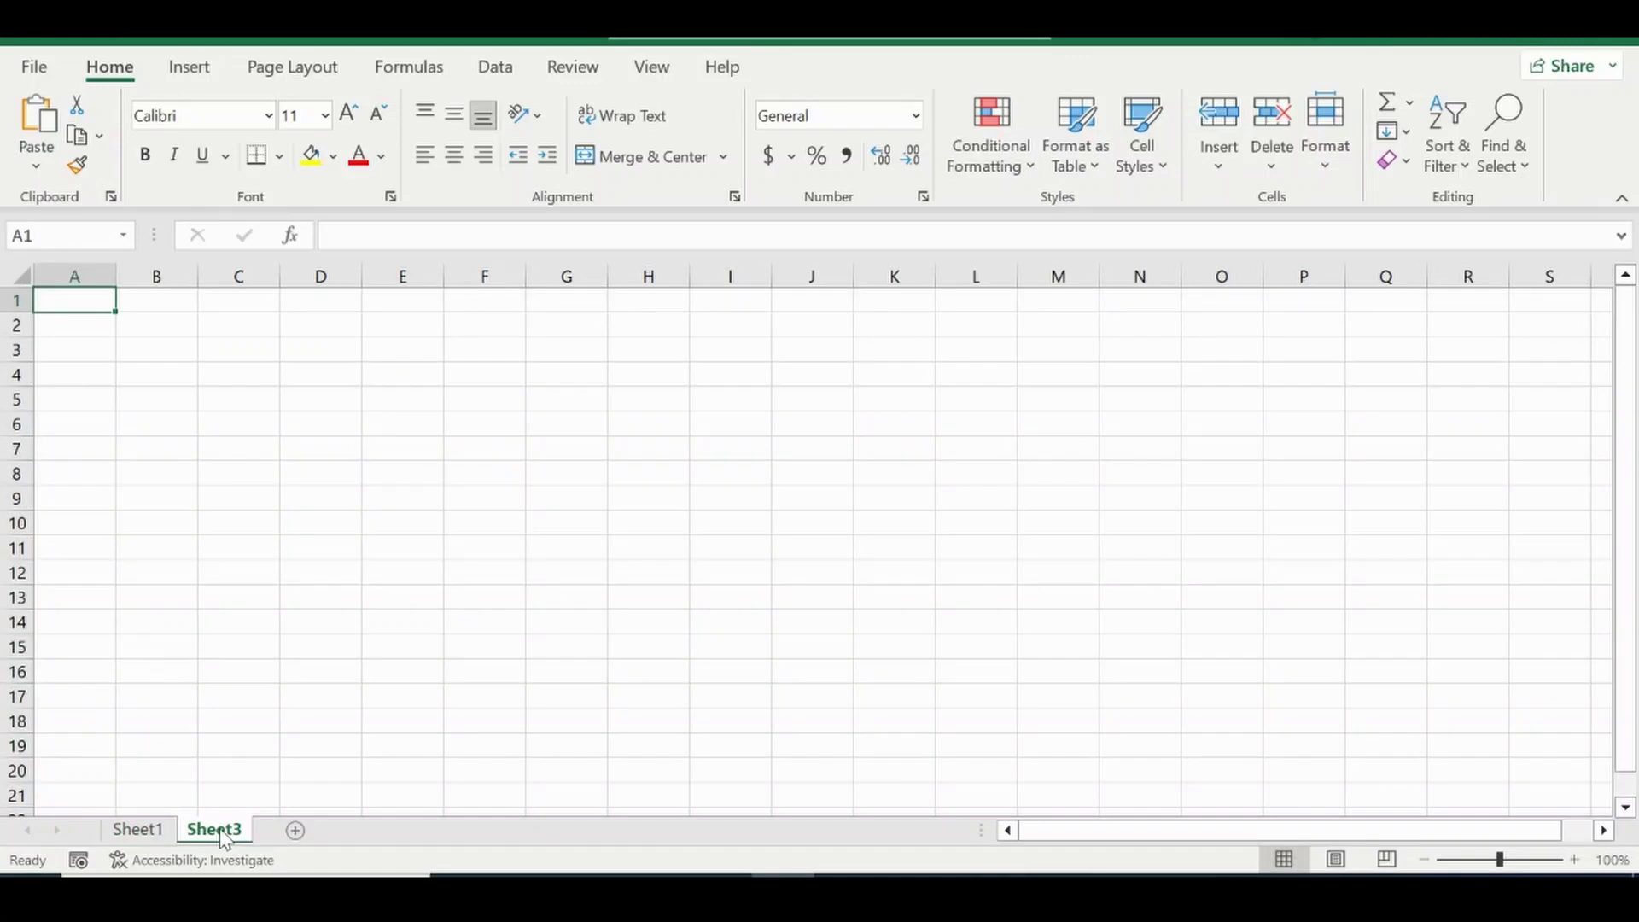
double_click(221, 831)
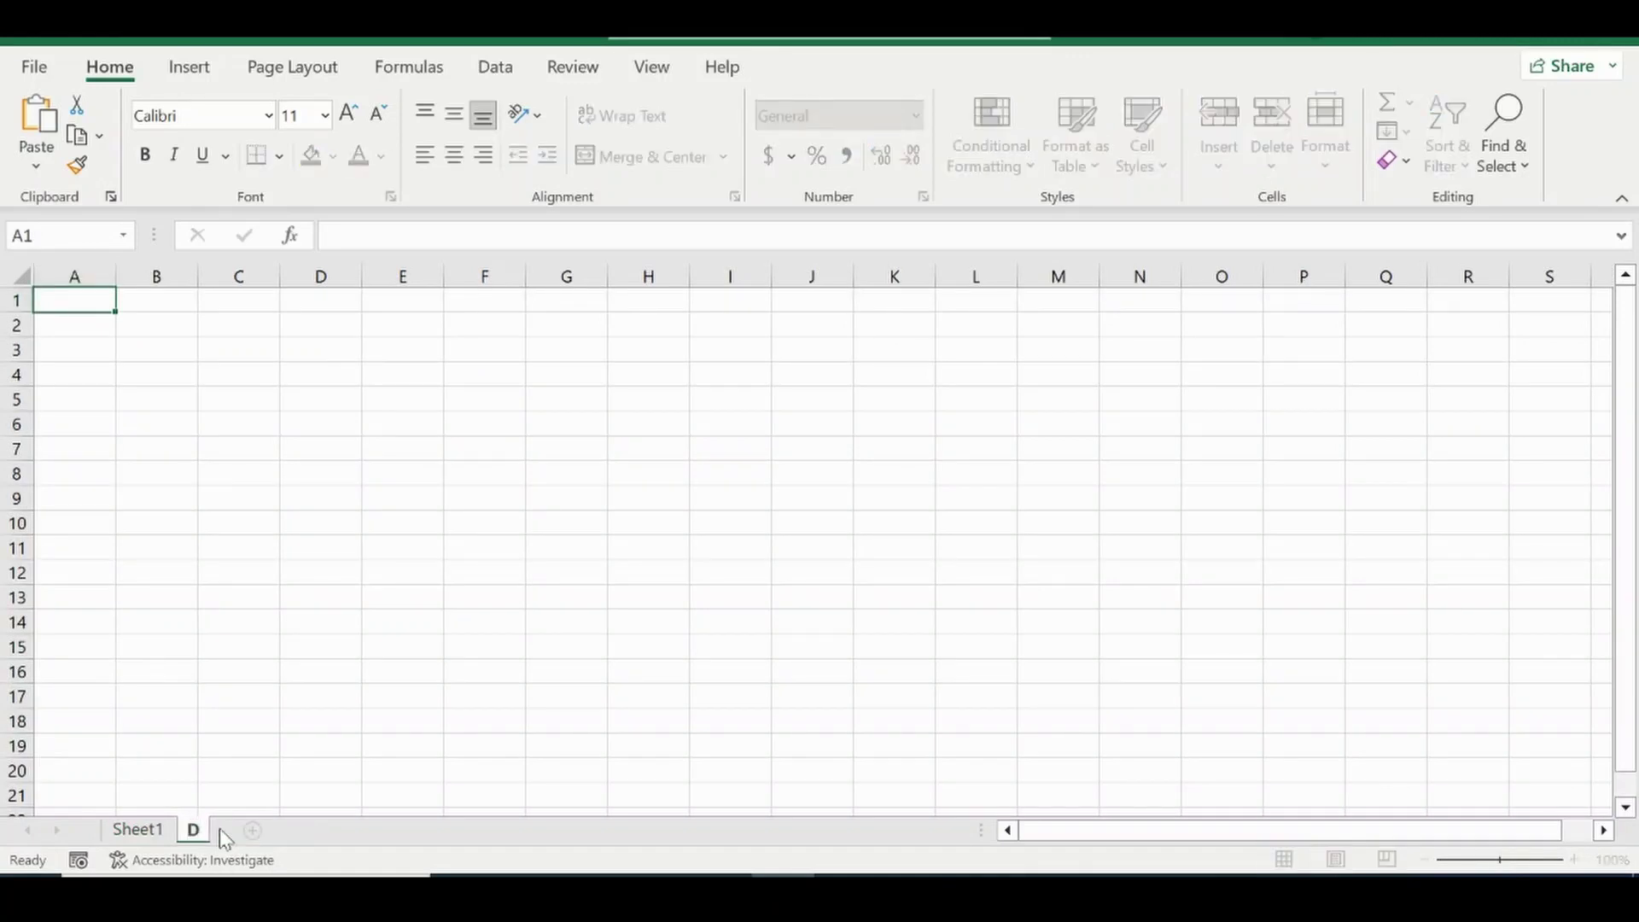
type("Data")
key("Return")
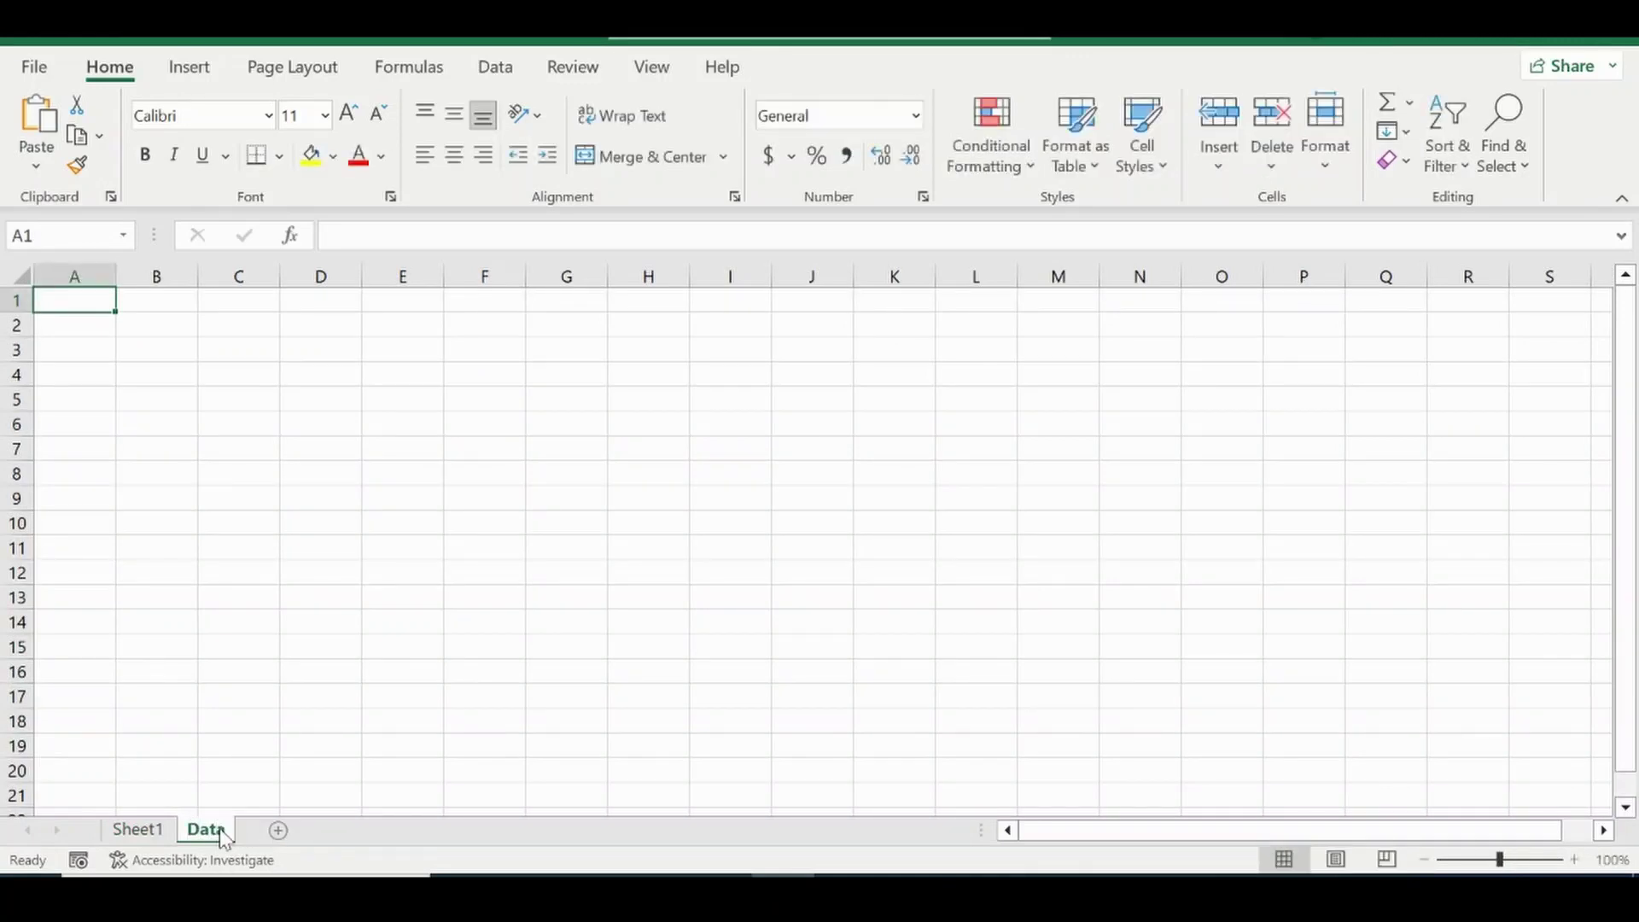
Rename the entry-form sheet to Template.
left_click(136, 830)
double_click(137, 830)
type("Te")
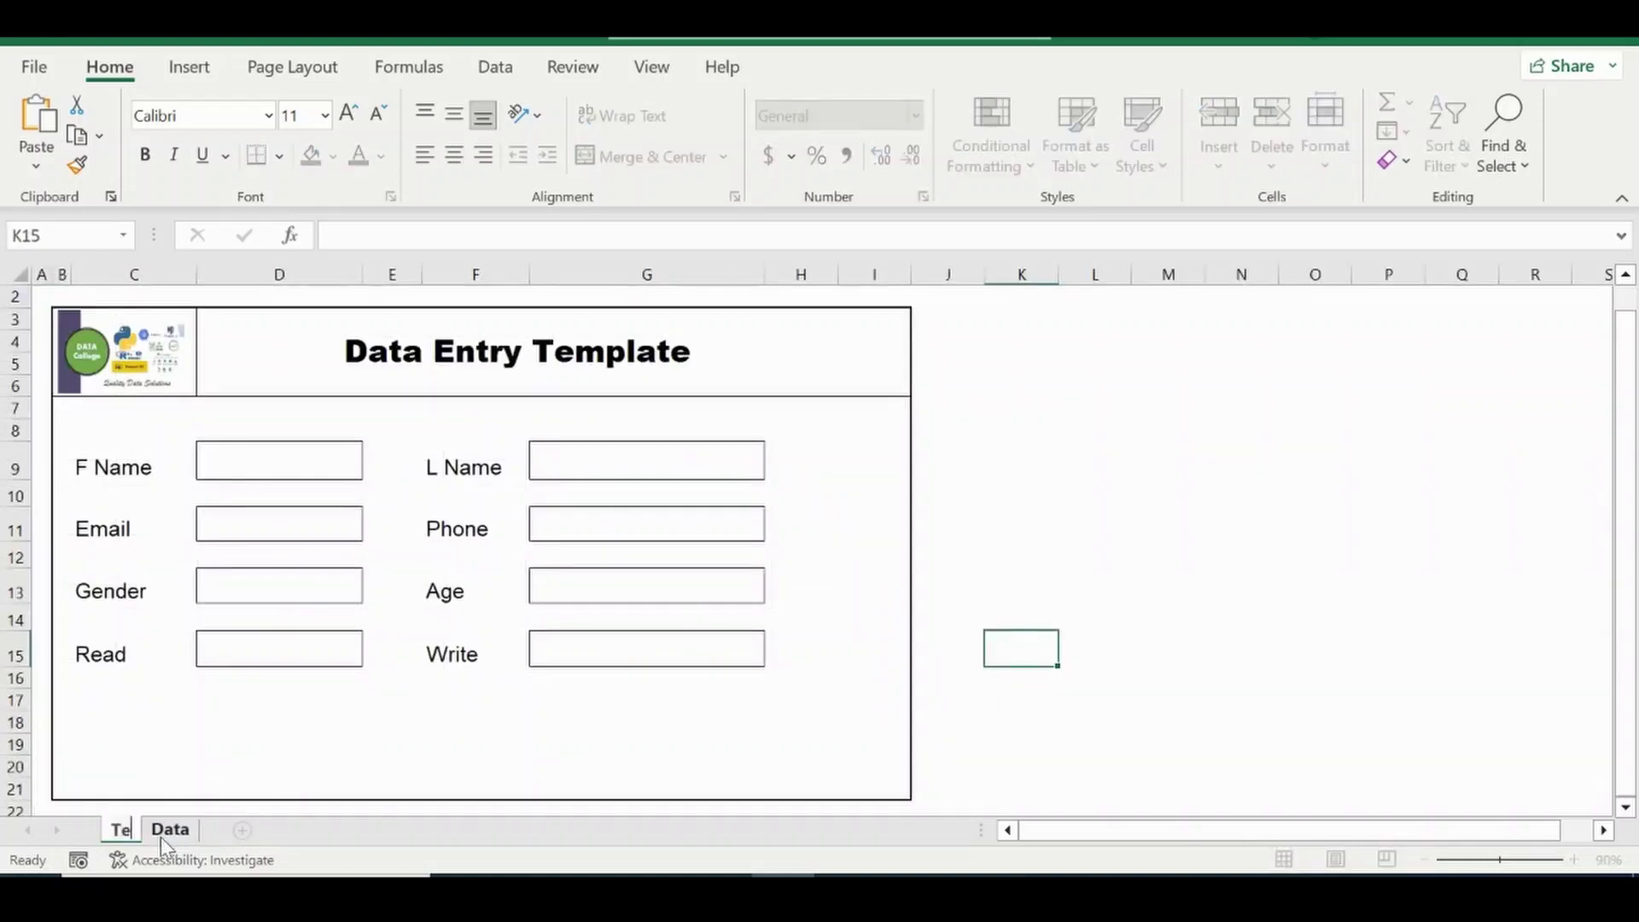
type("mplate")
key("Return")
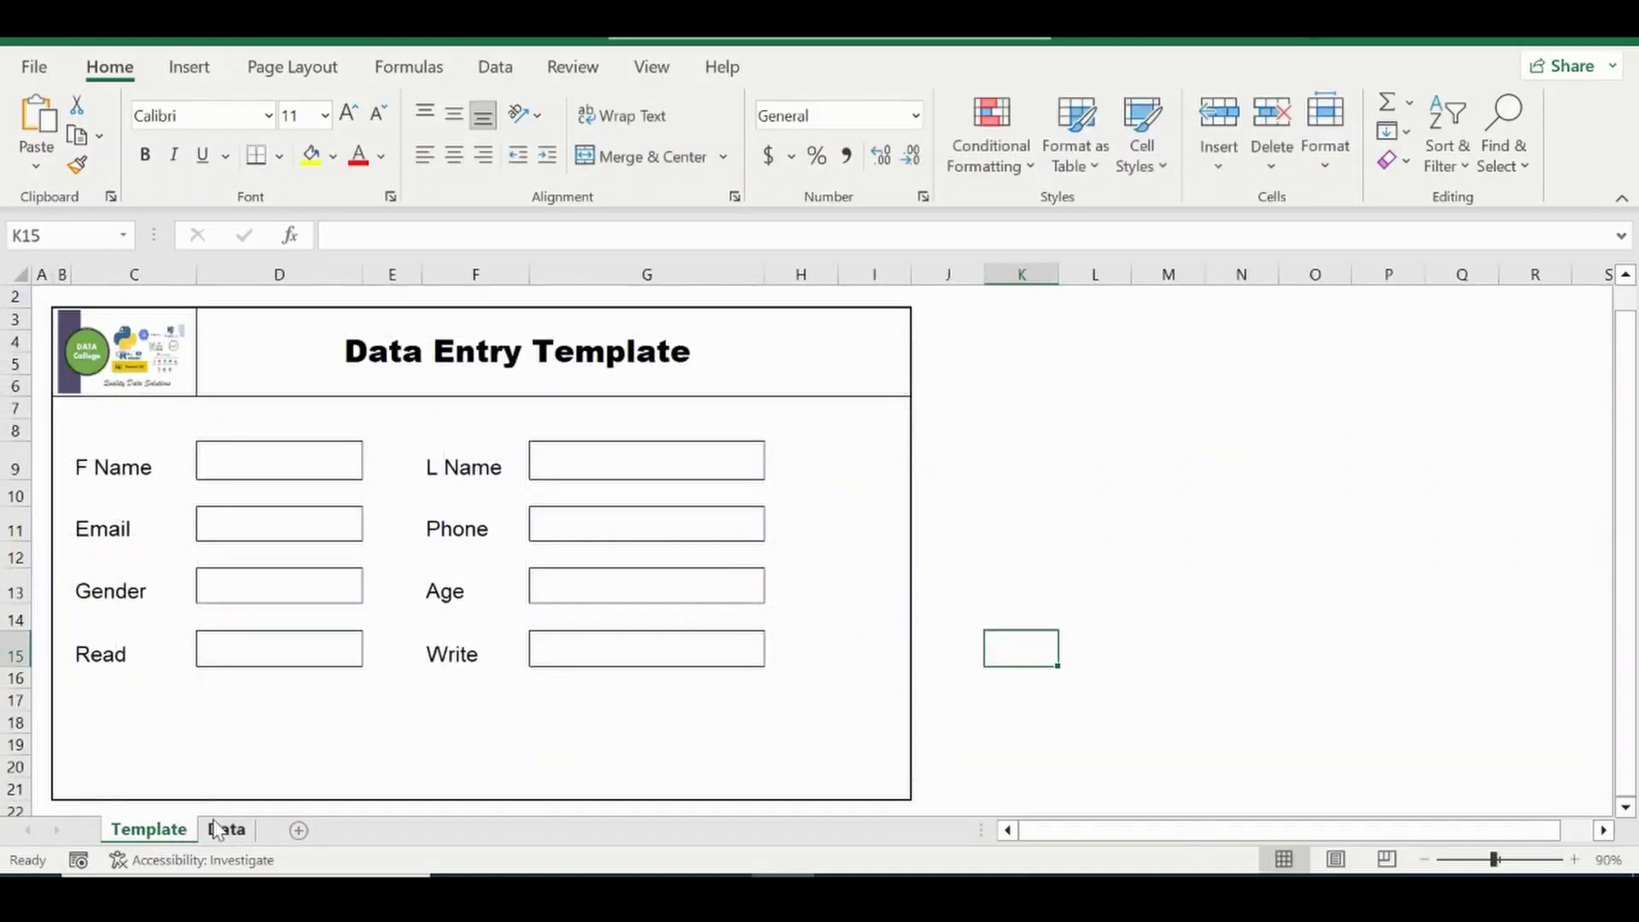
On the Data sheet, narrow column A and hide the gridlines.
left_click(230, 830)
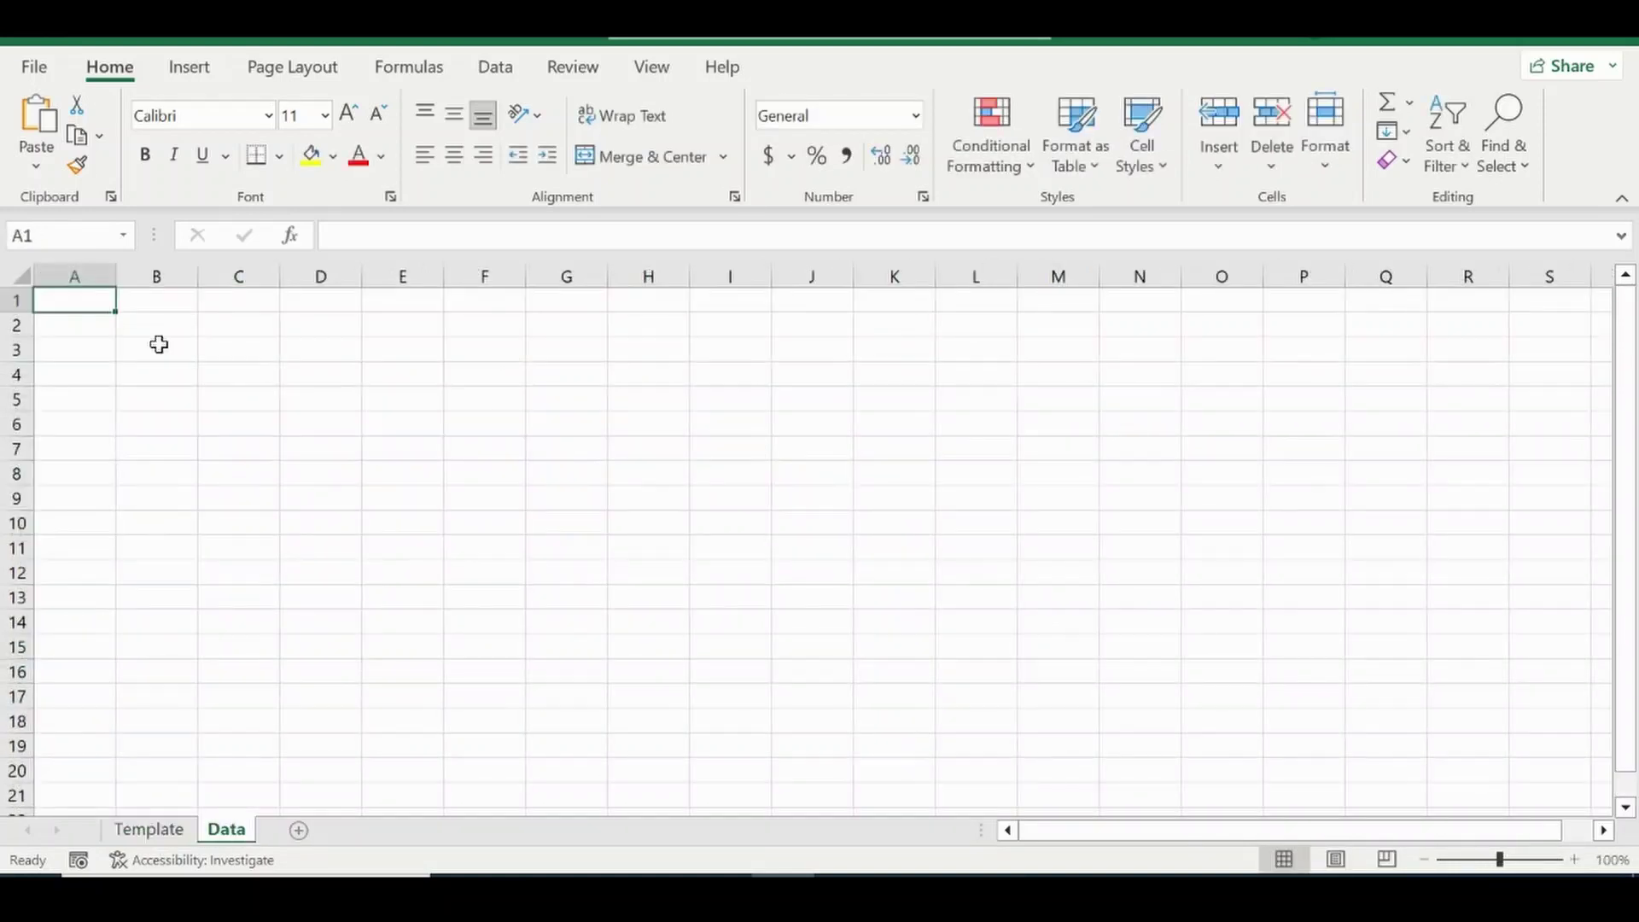
left_click(159, 837)
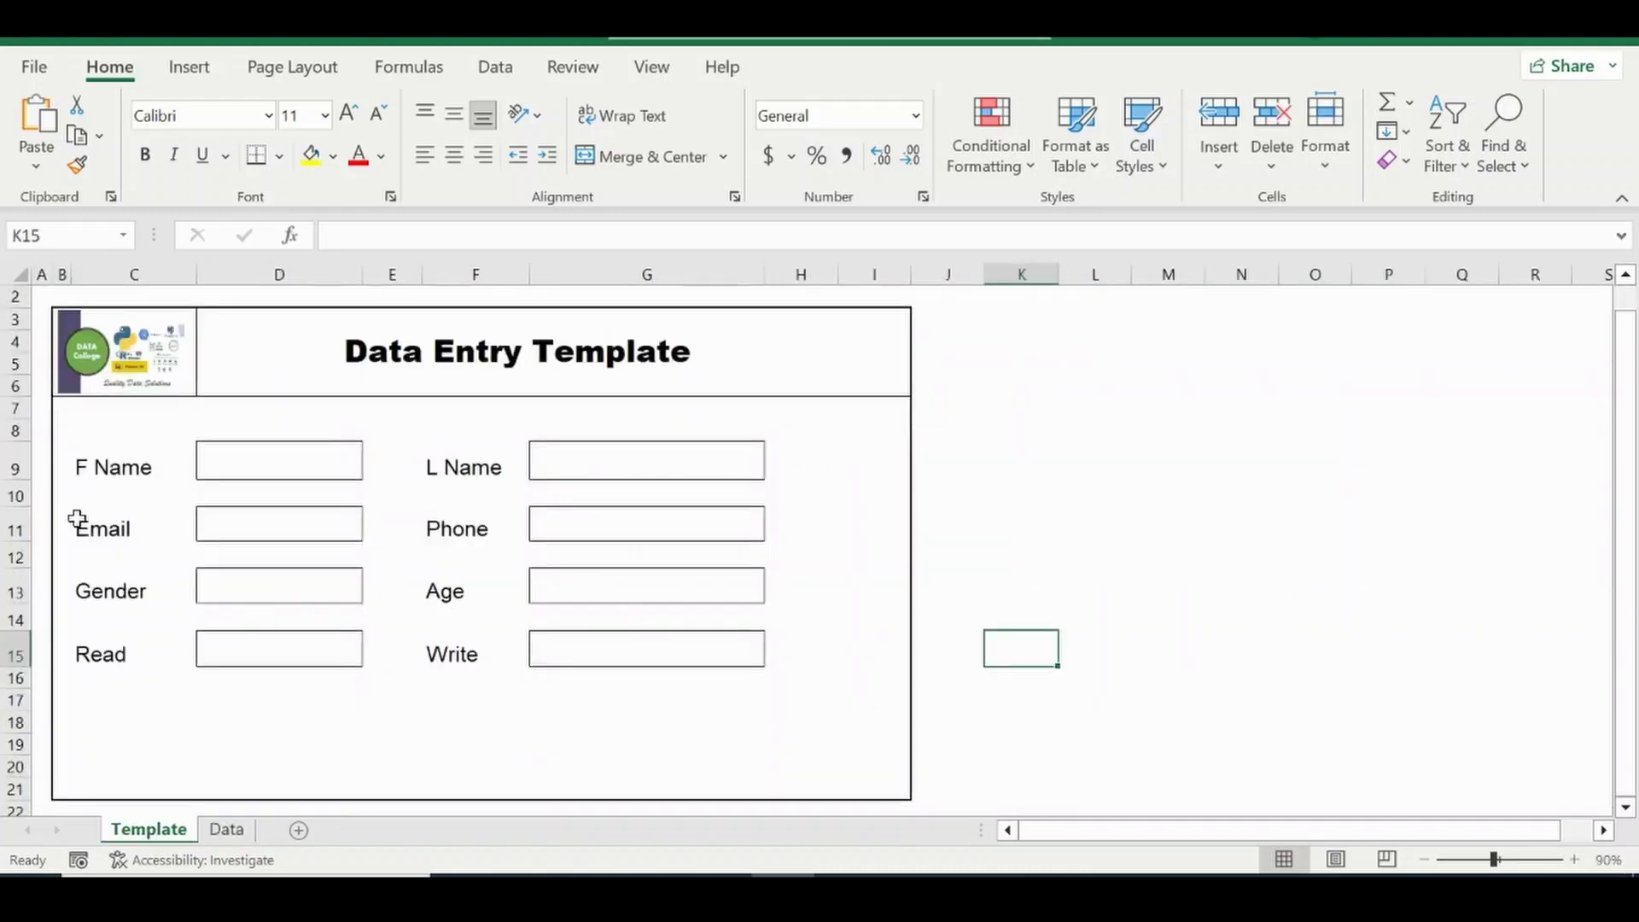
left_click(232, 835)
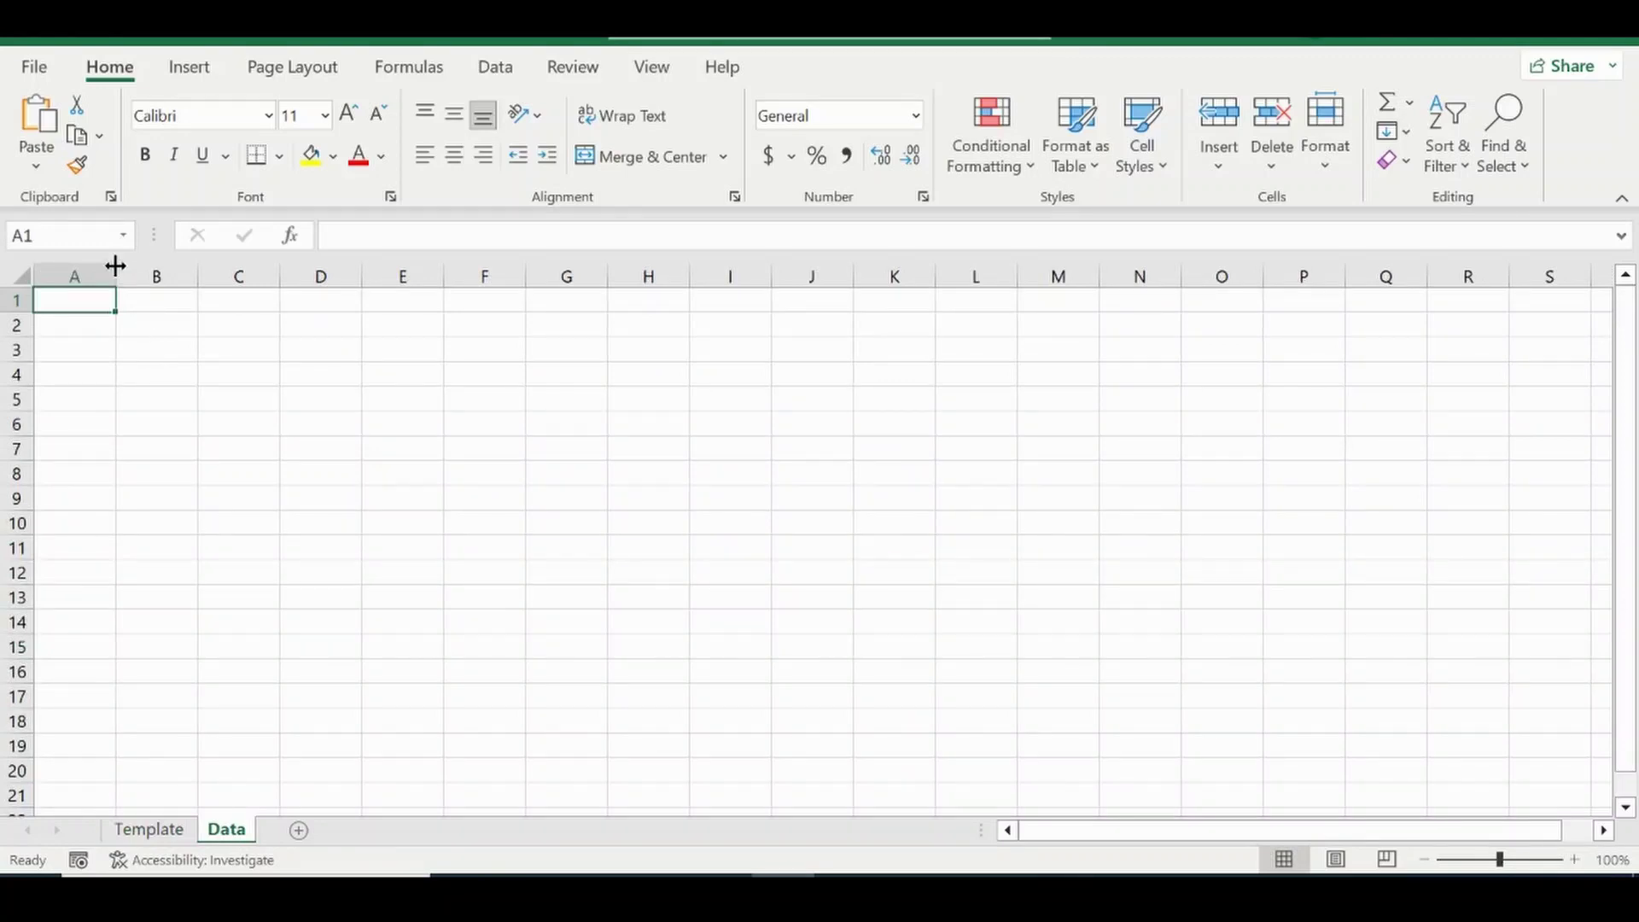
left_click_drag(115, 266, 104, 265)
left_click(651, 67)
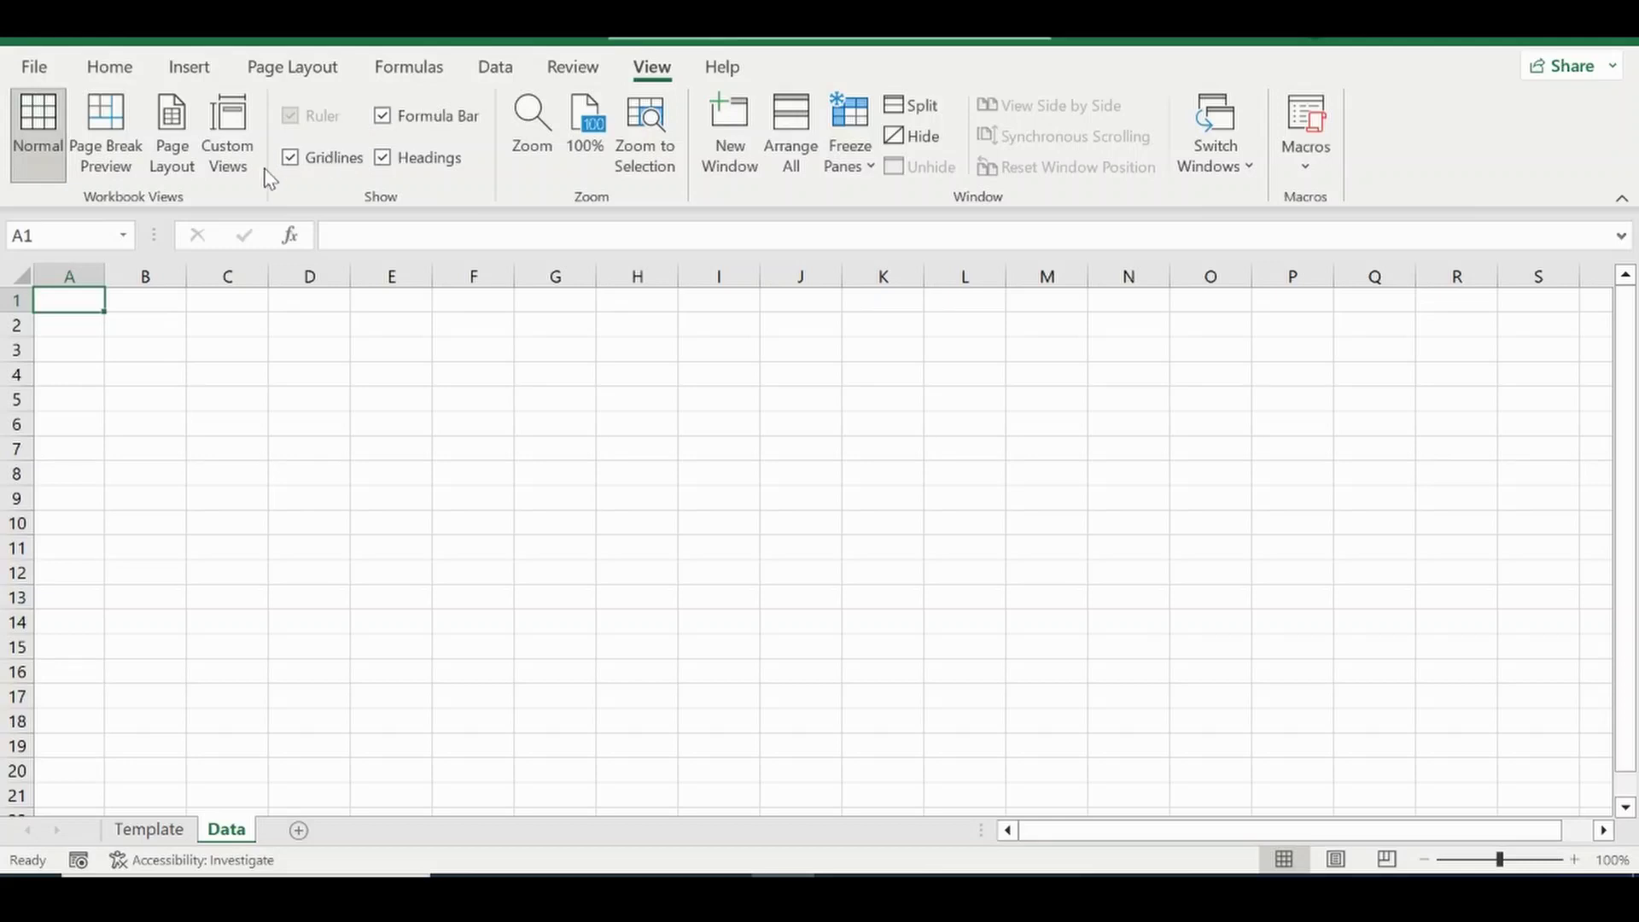
left_click(290, 157)
left_click(109, 66)
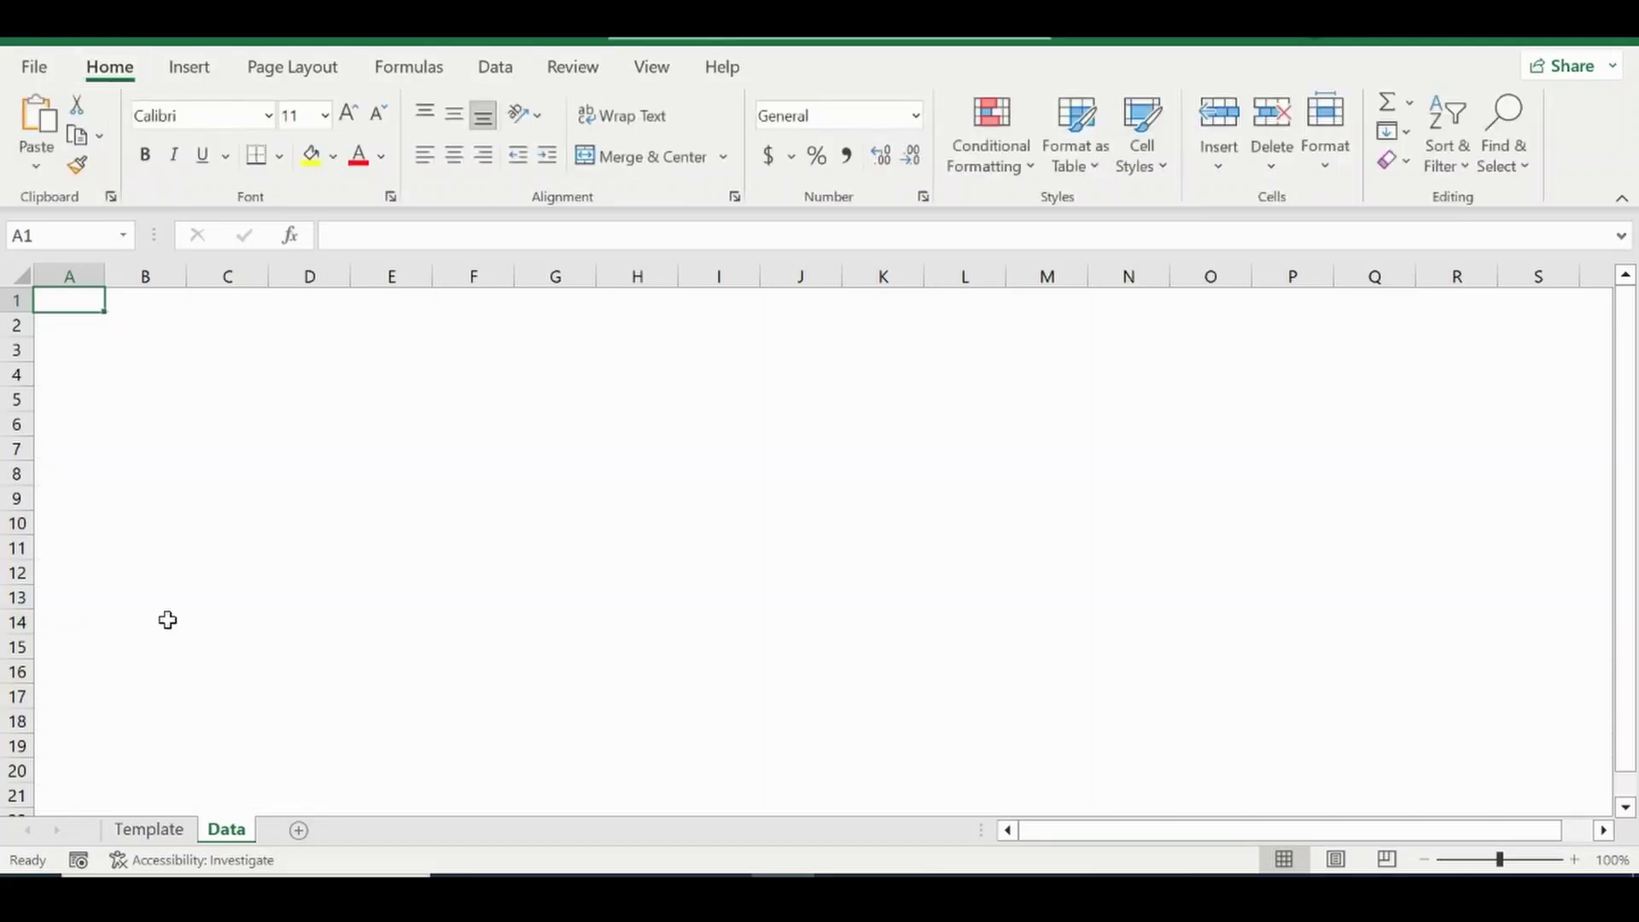
left_click(175, 830)
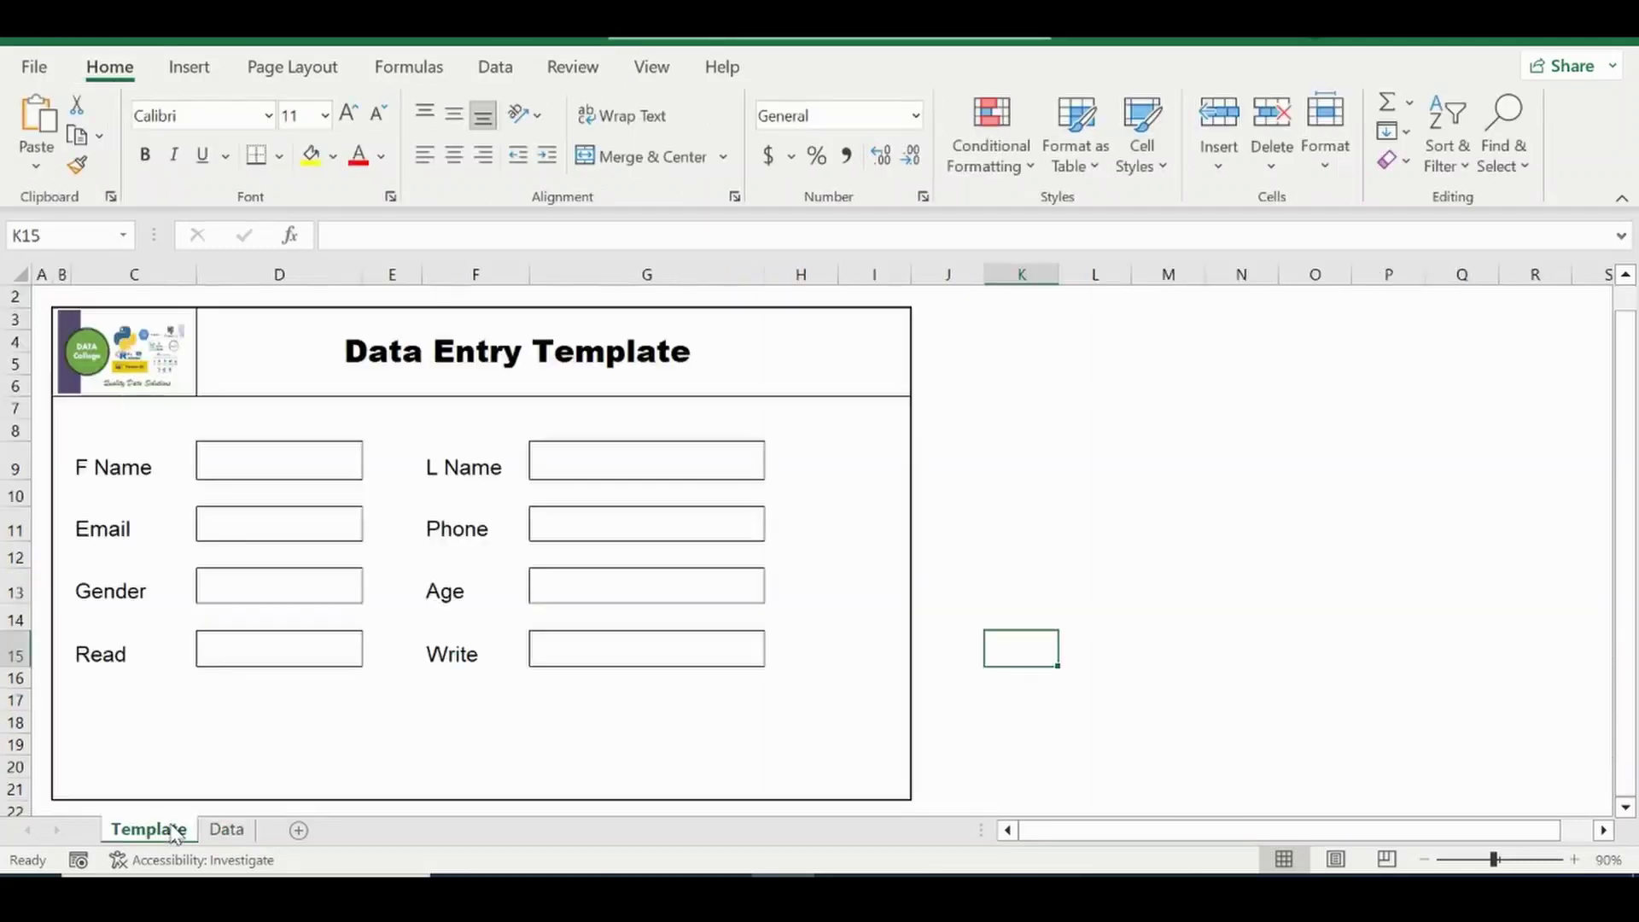
left_click(227, 830)
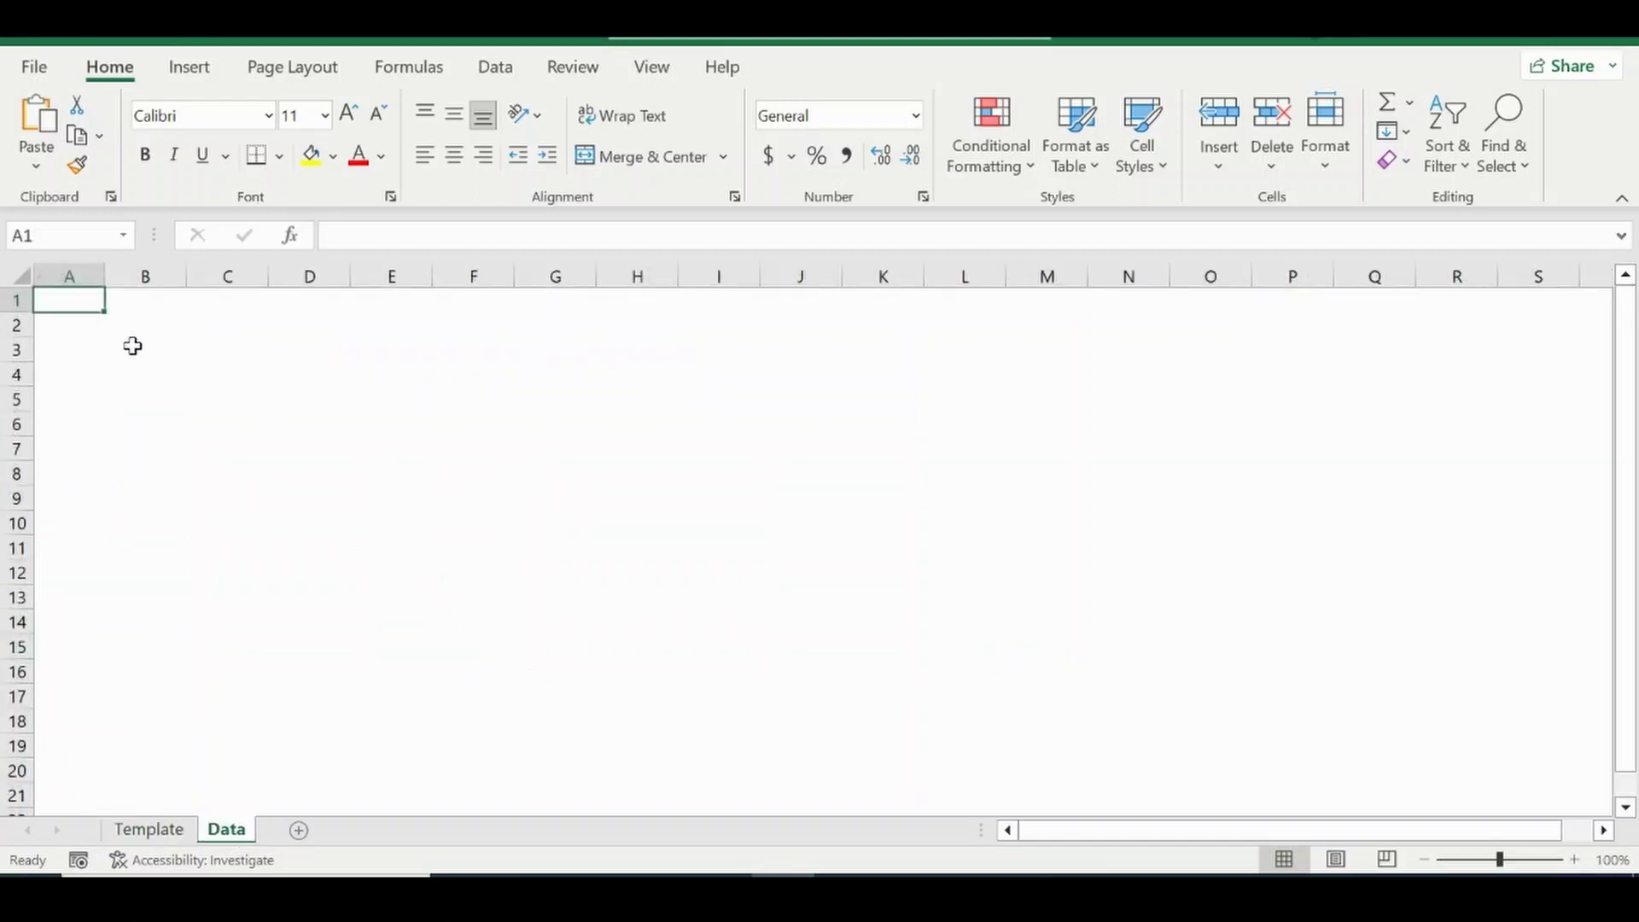
left_click(132, 346)
Enter the headers First Name, Last Name, Email, Phone and Gender in B3:F3.
type("First Na")
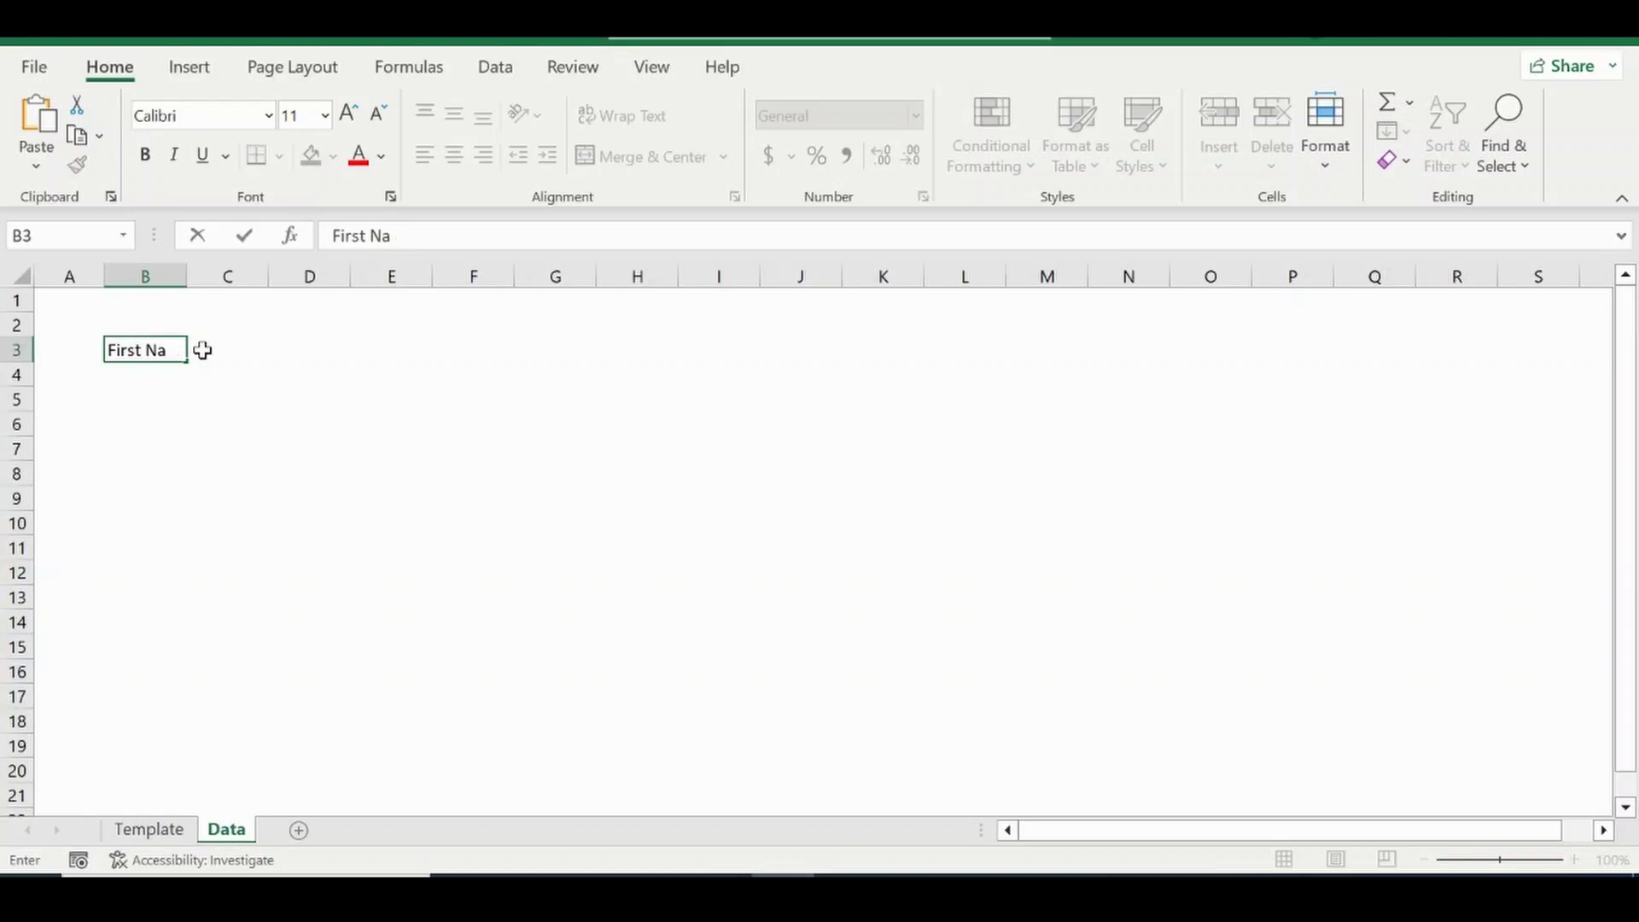
type("me")
left_click(202, 350)
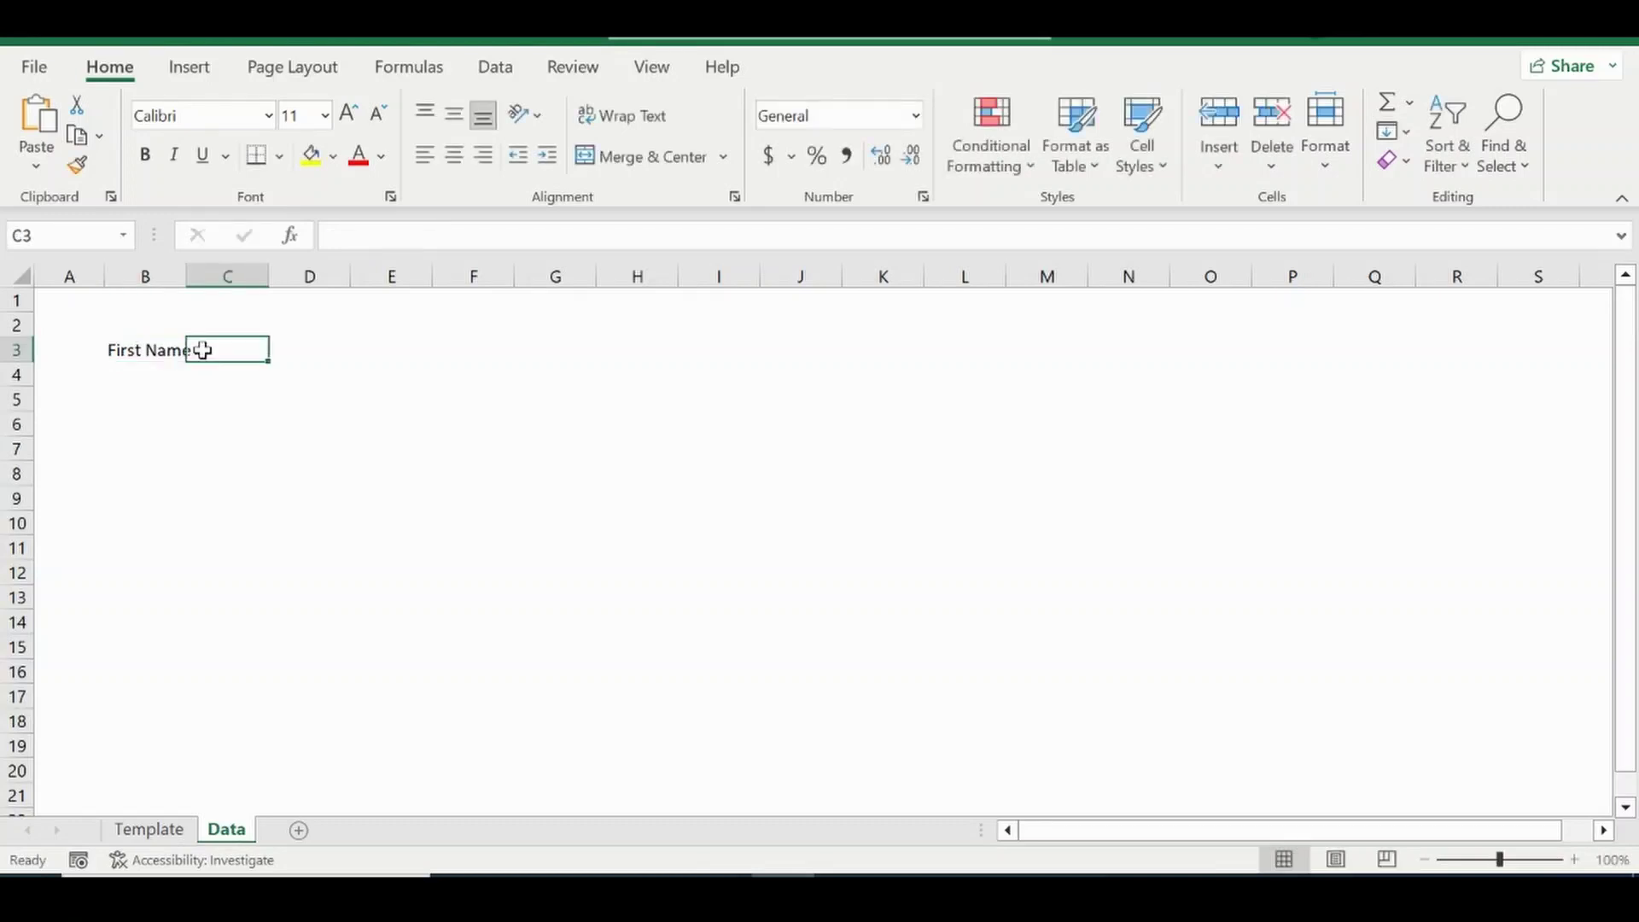
type("Last ")
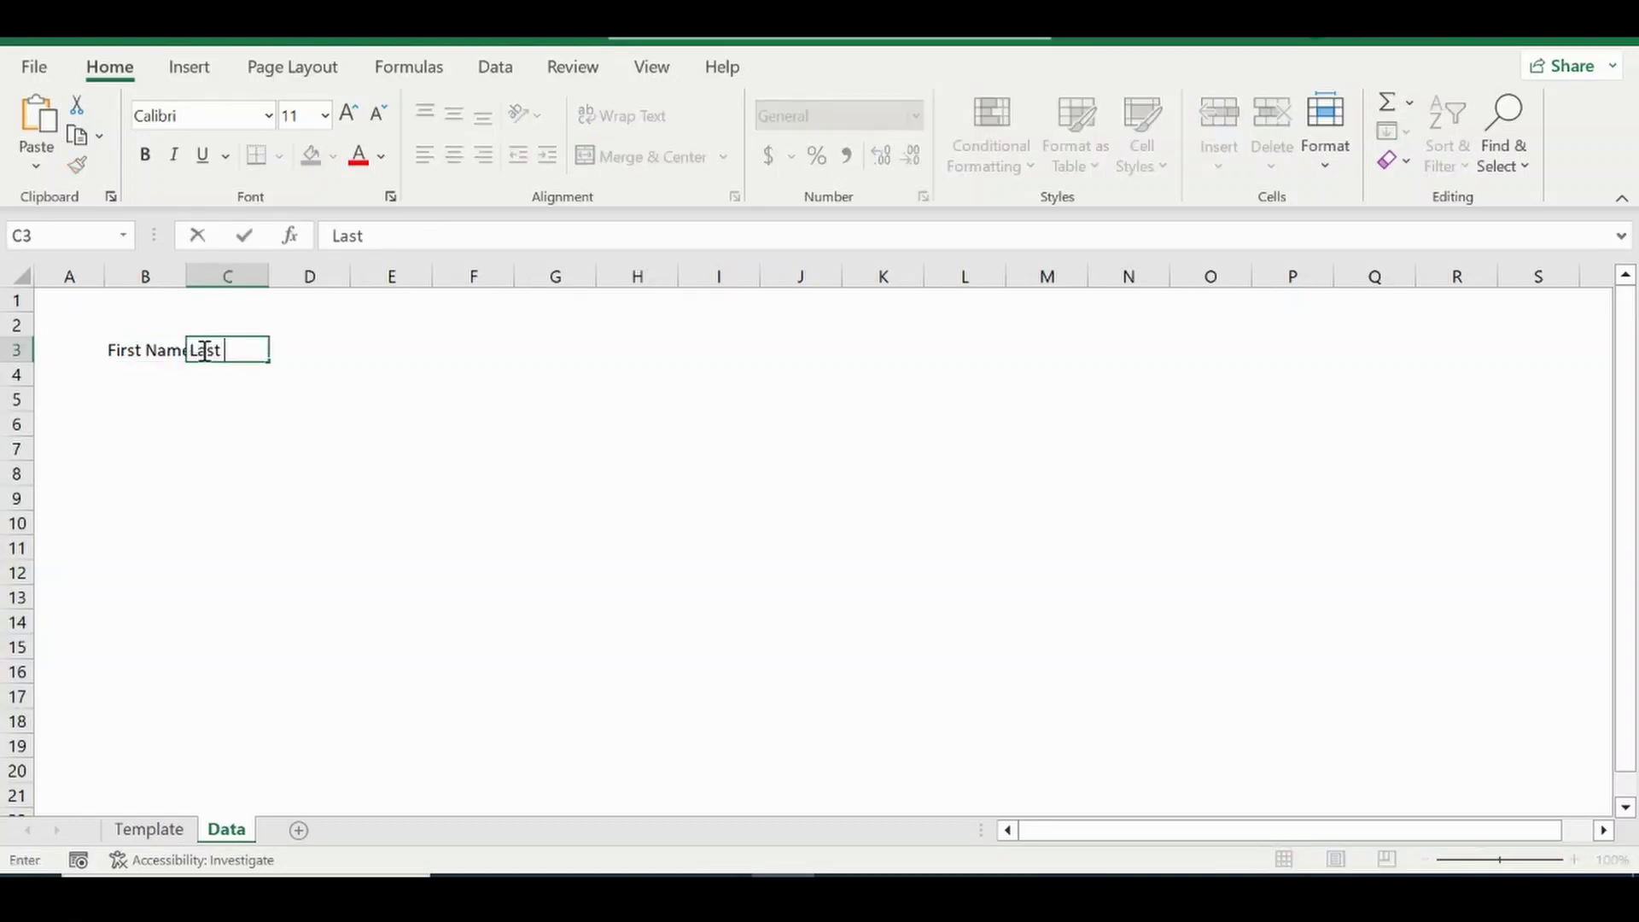
type("Nal")
type("me")
key("Tab")
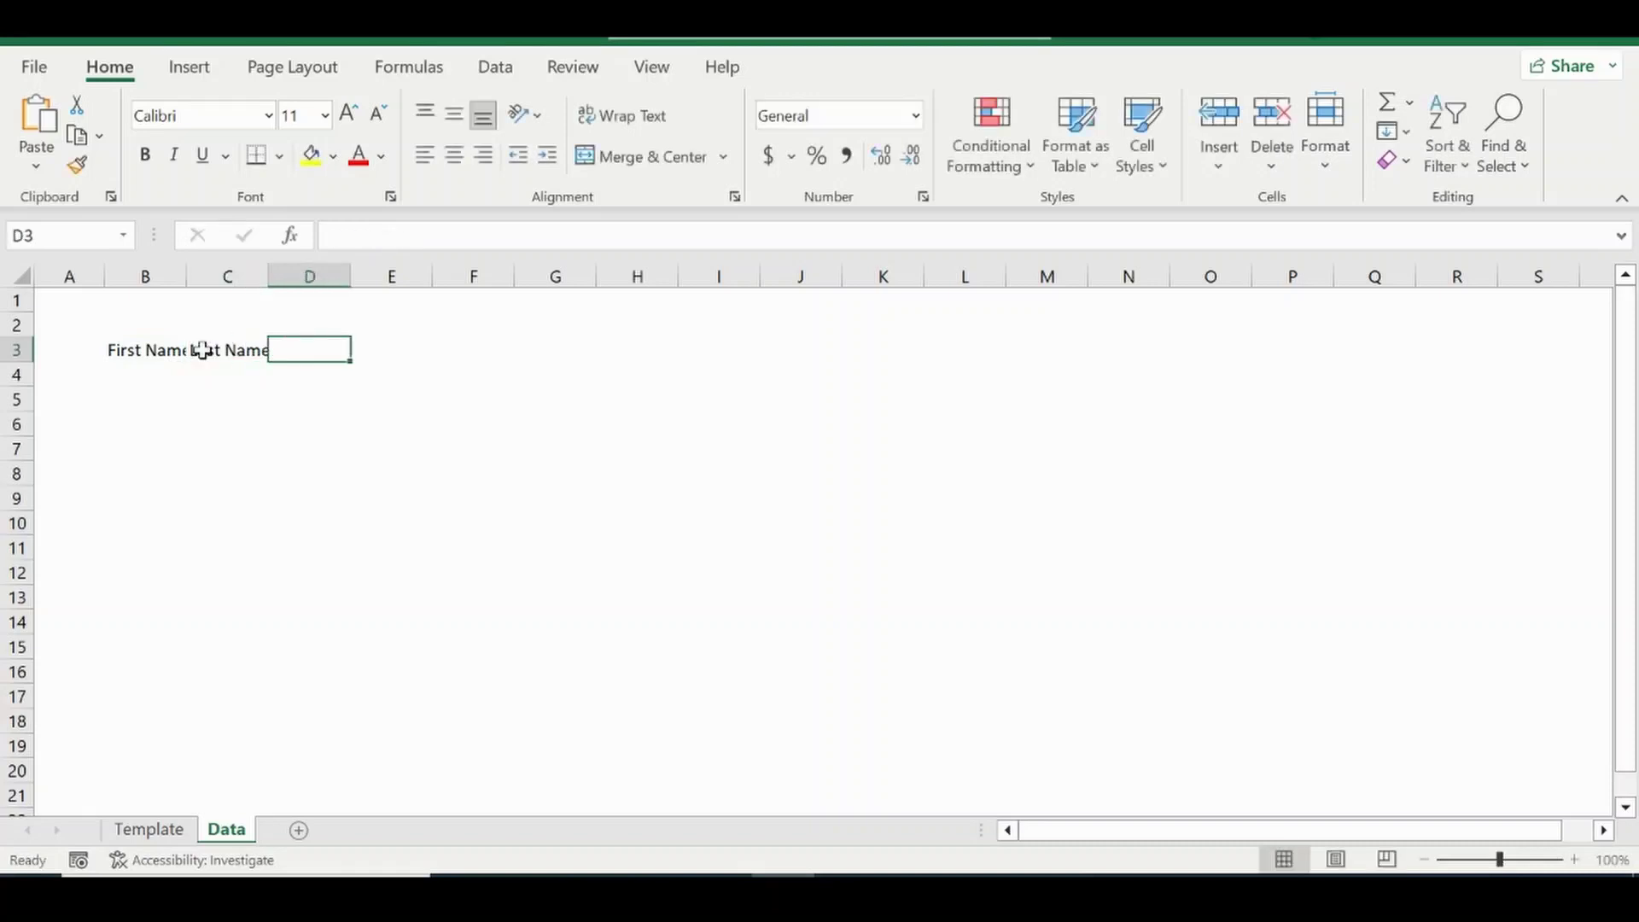
type("Gn")
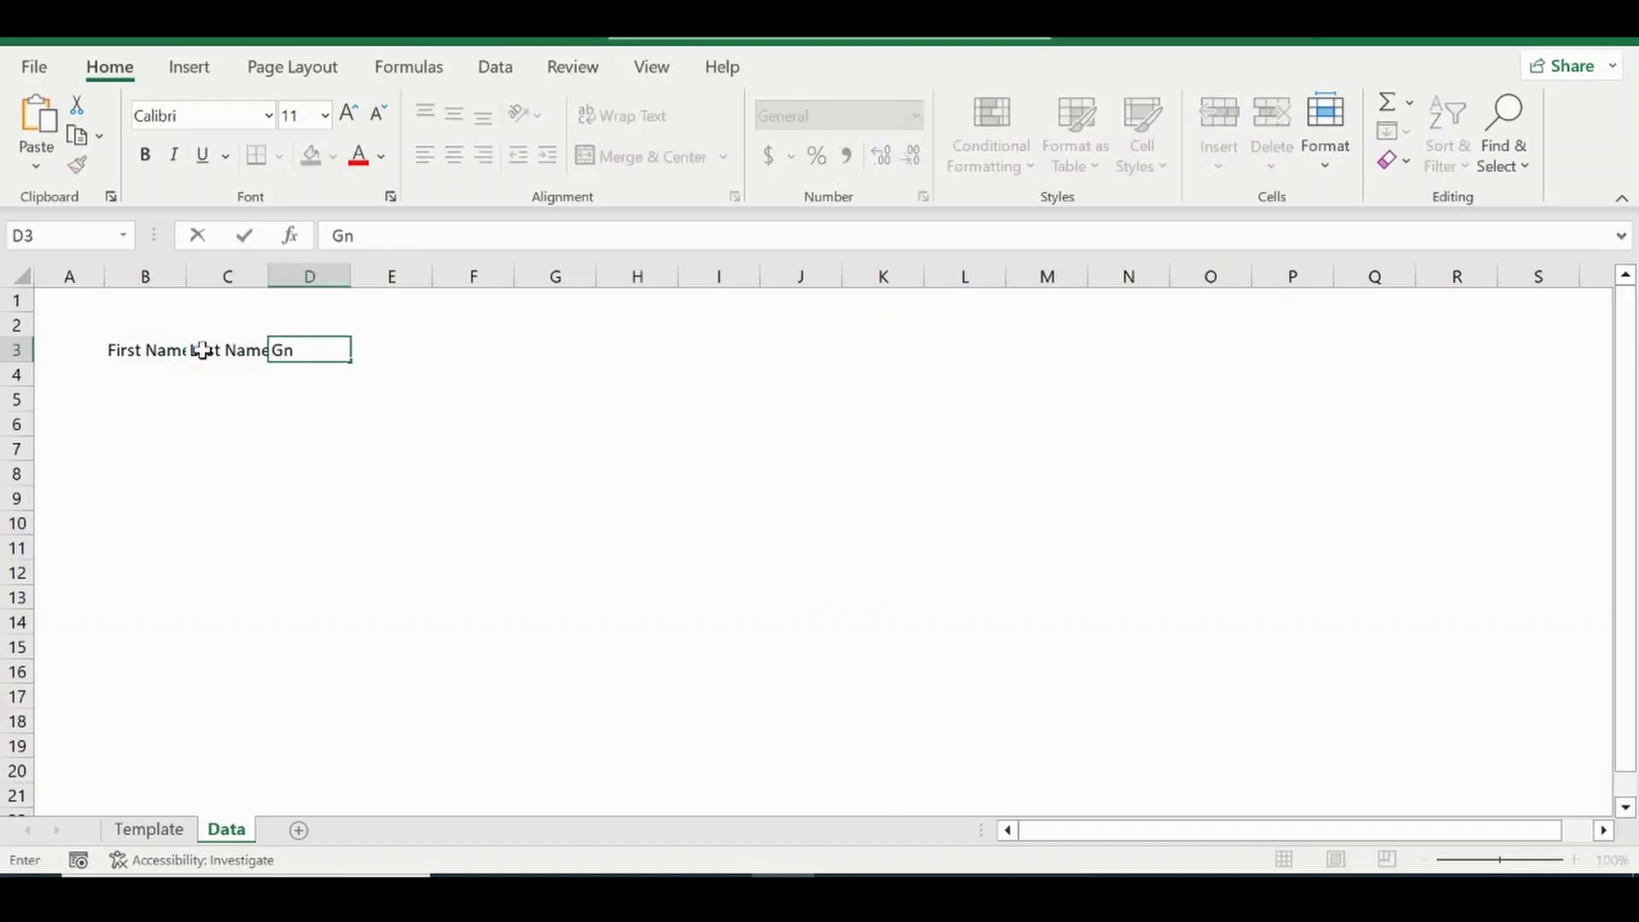
key("Tab")
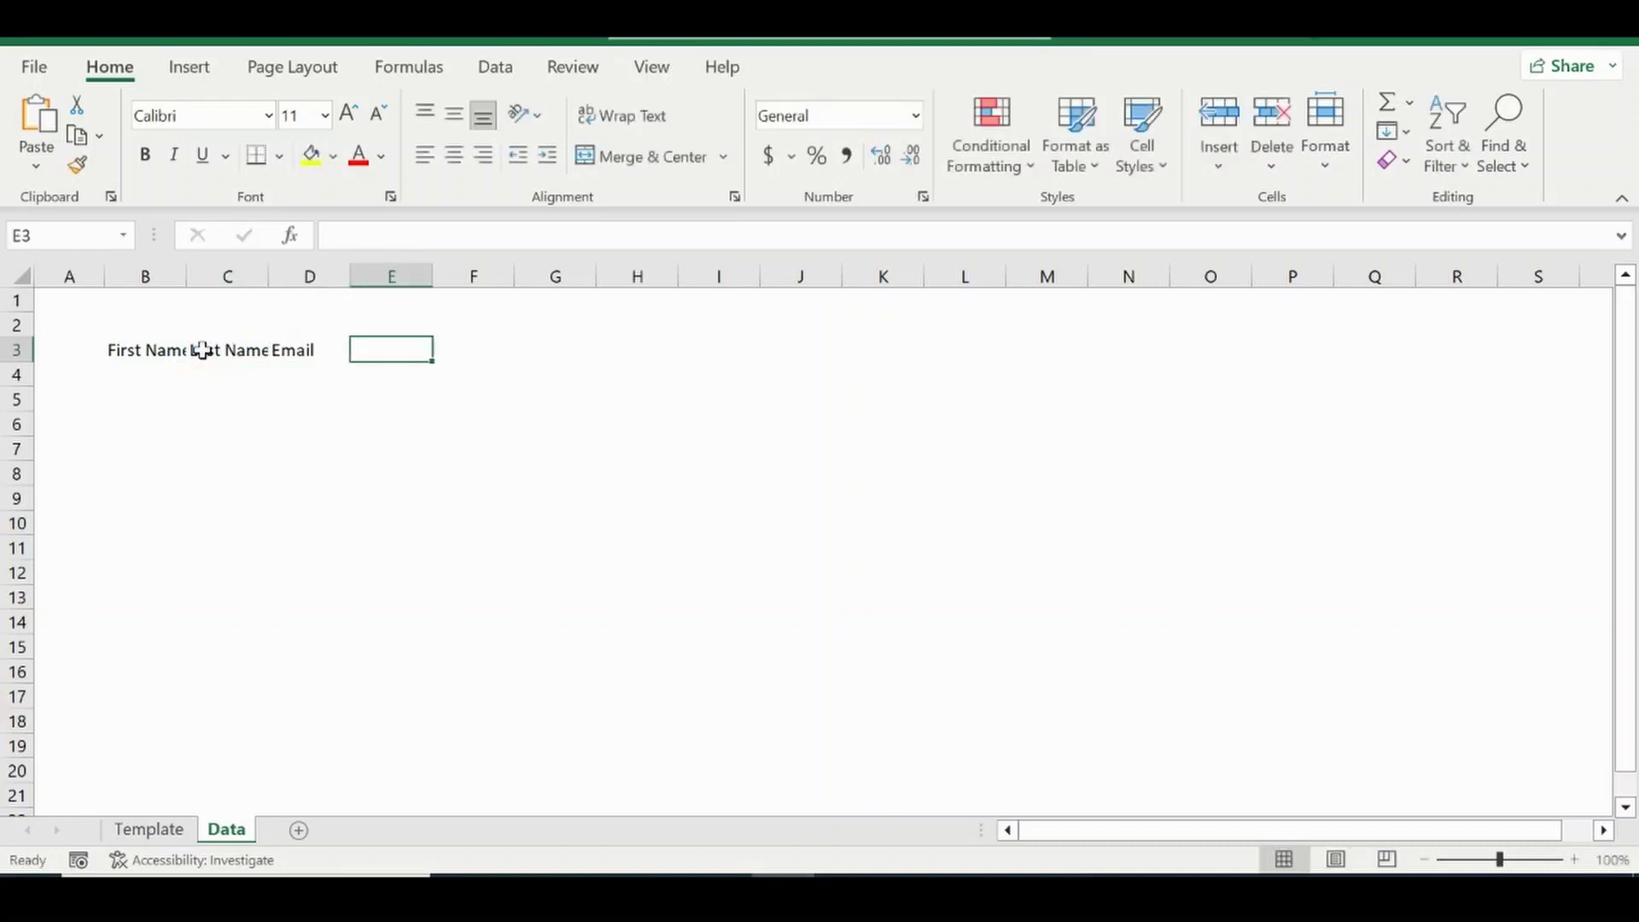
type("Phone")
key("Tab")
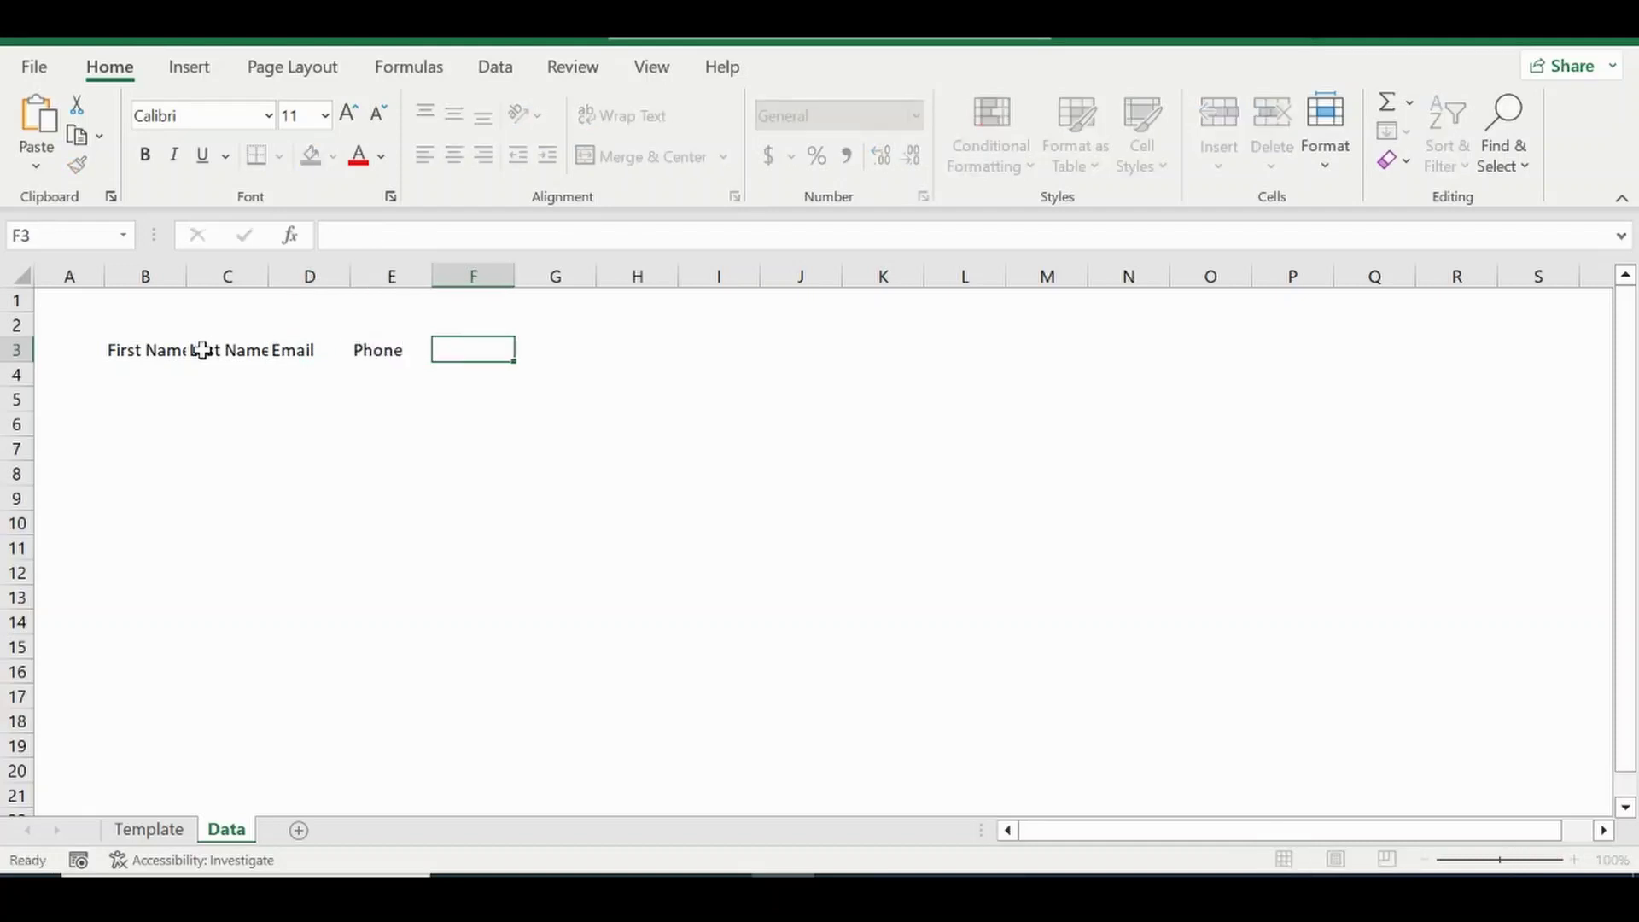
type("Gender")
key("Tab")
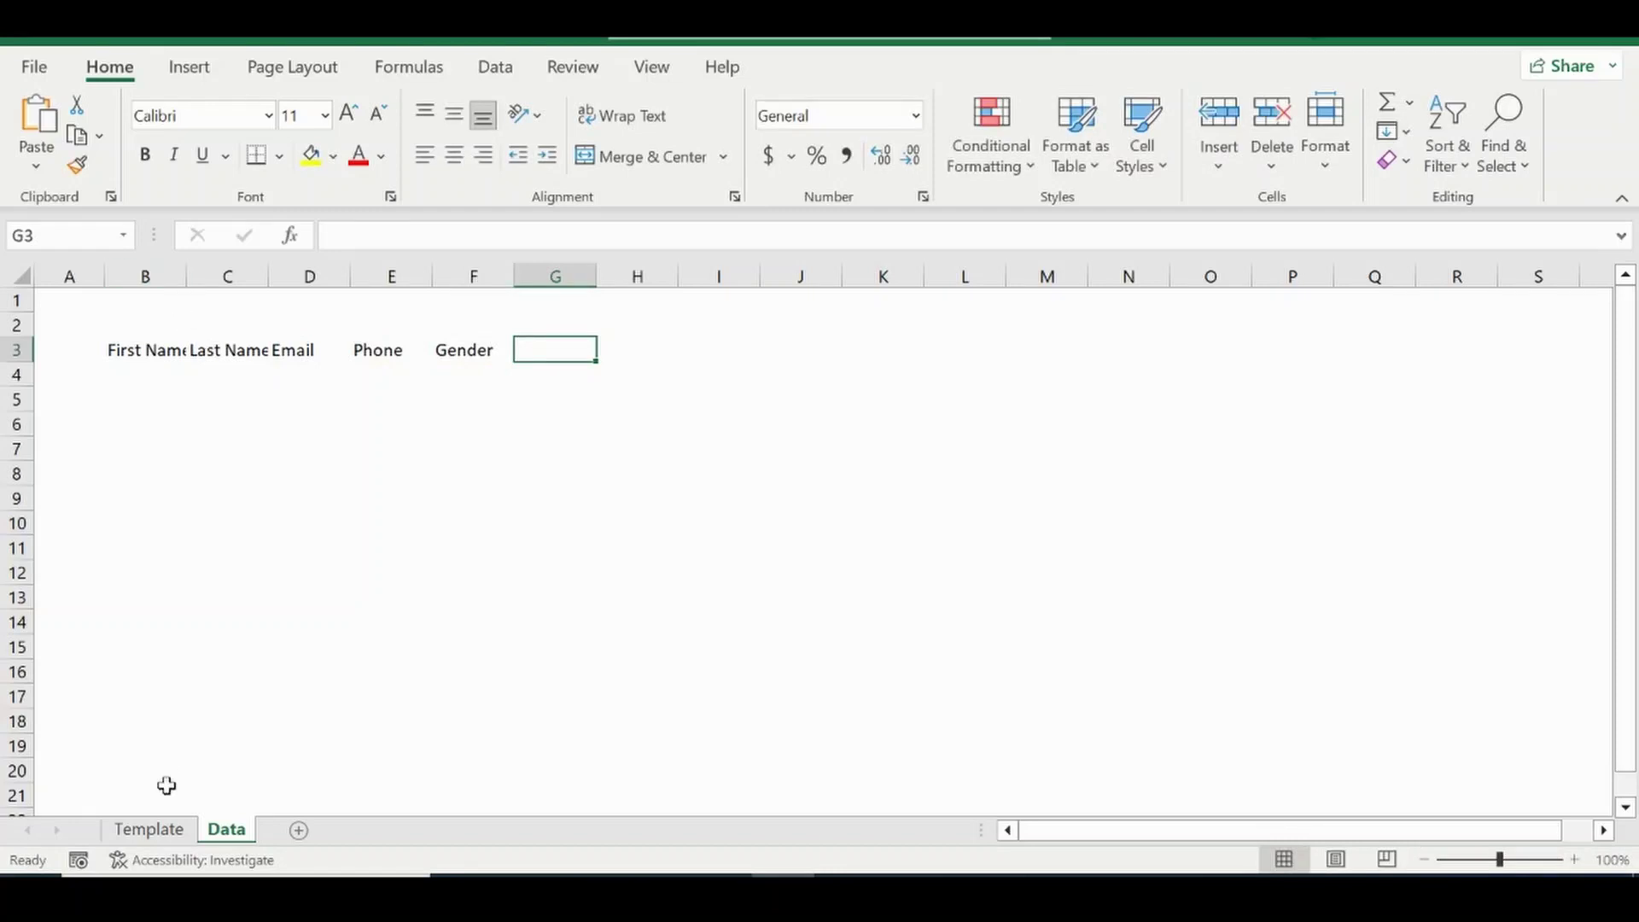
After checking the Template form's fields, add headers Age, Read and Write in G3:I3.
left_click(170, 831)
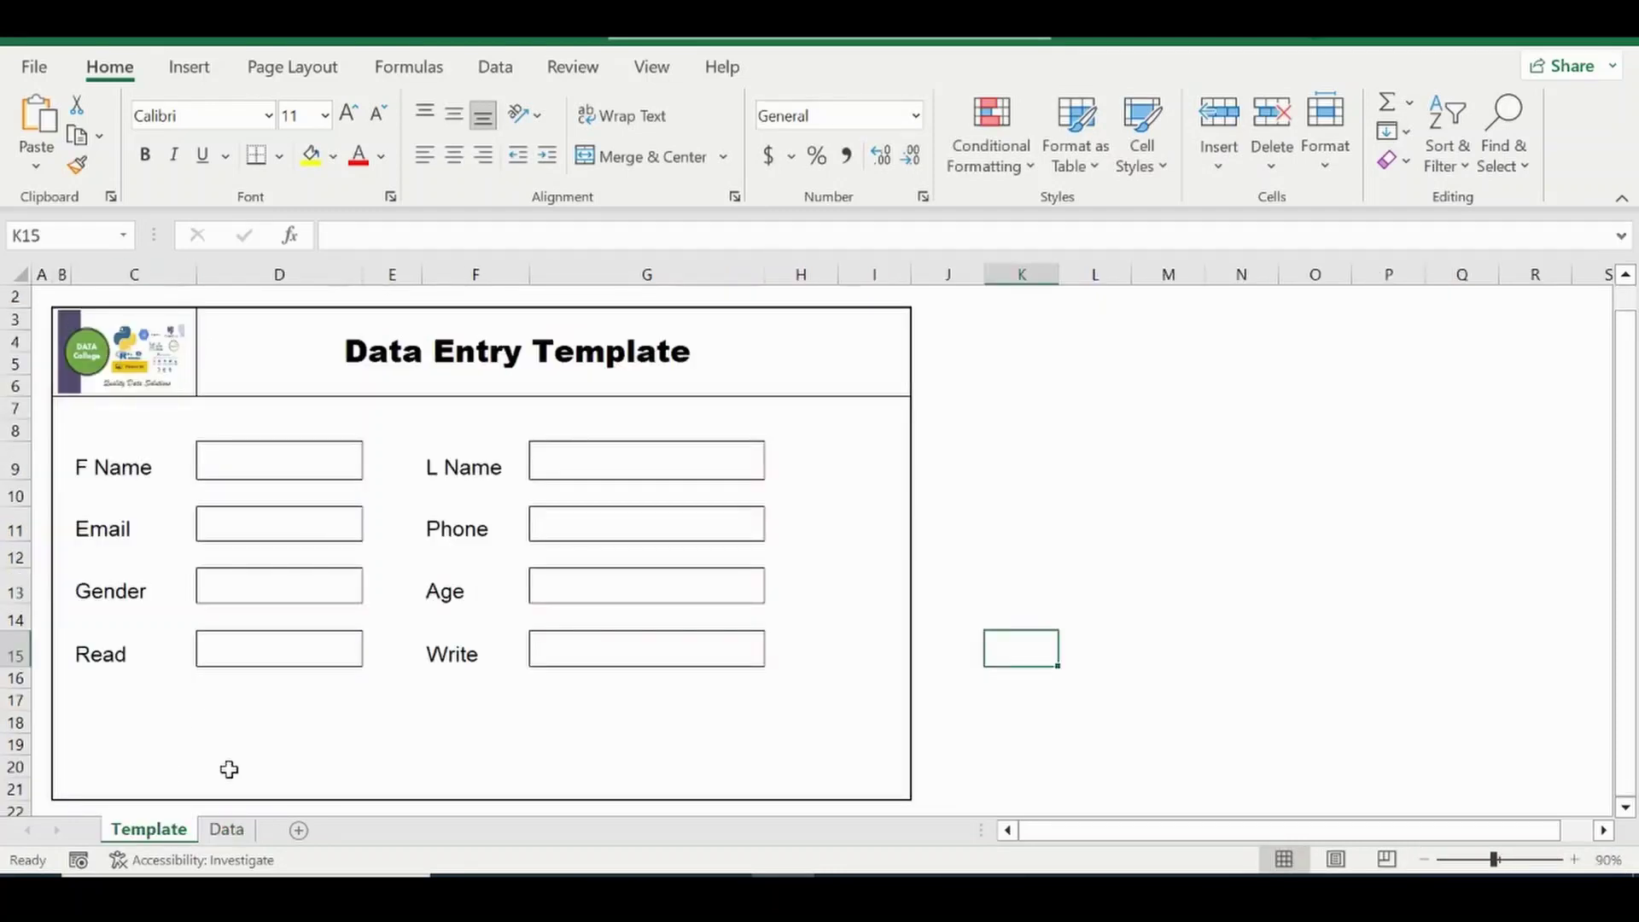
left_click(238, 835)
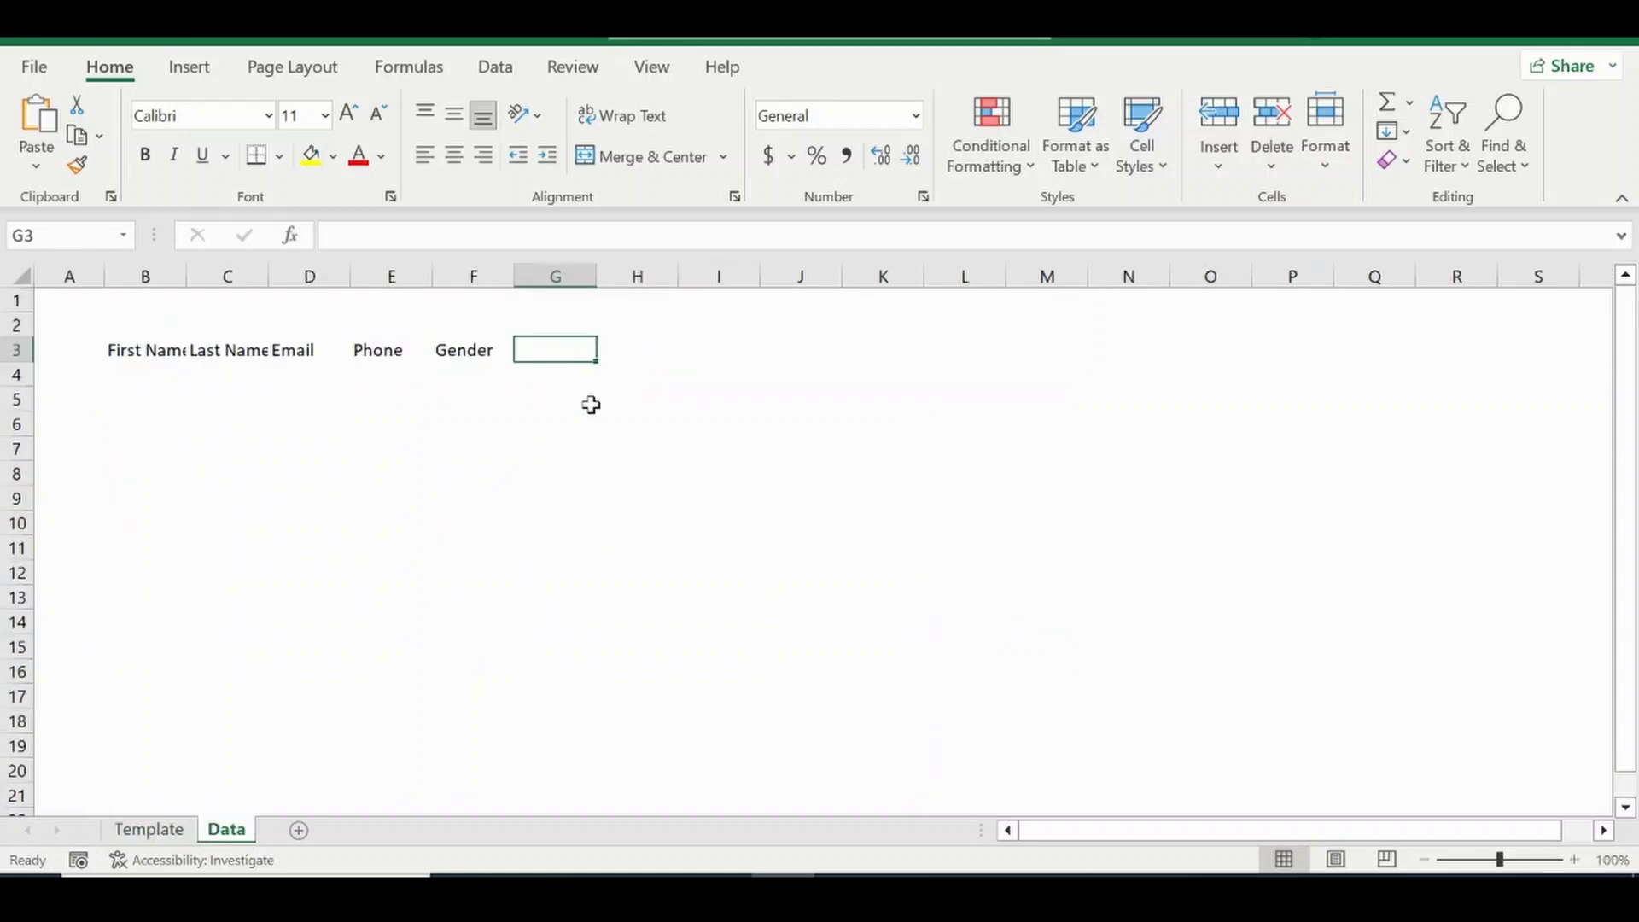
type("Age")
key("Tab")
type("Re")
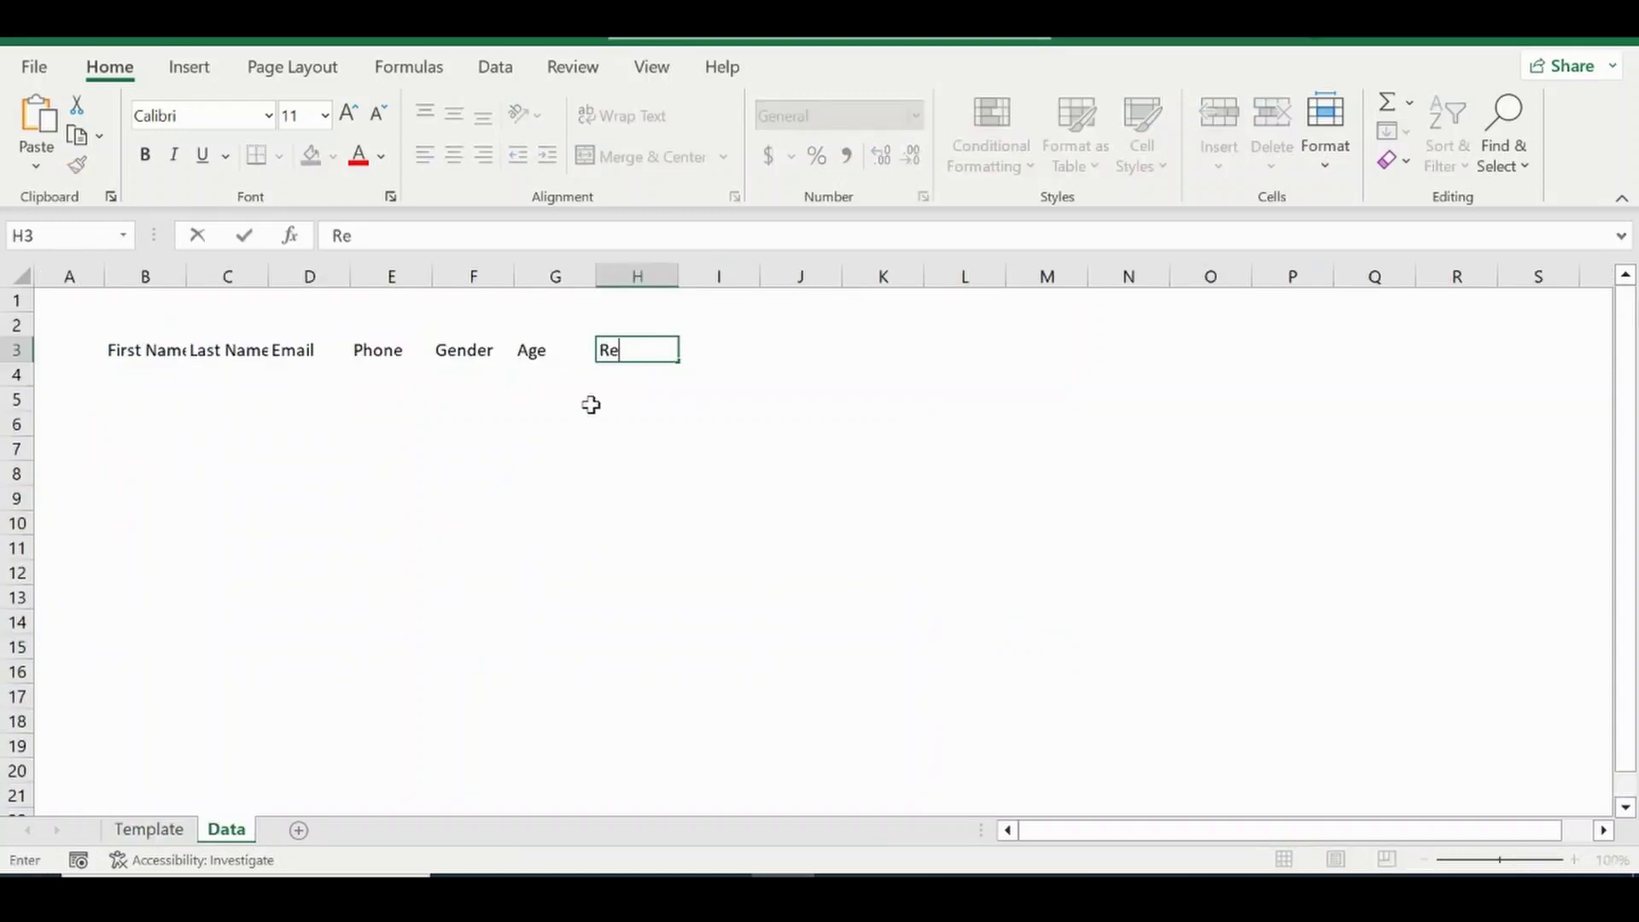
type("ad")
key("Tab")
type("Write")
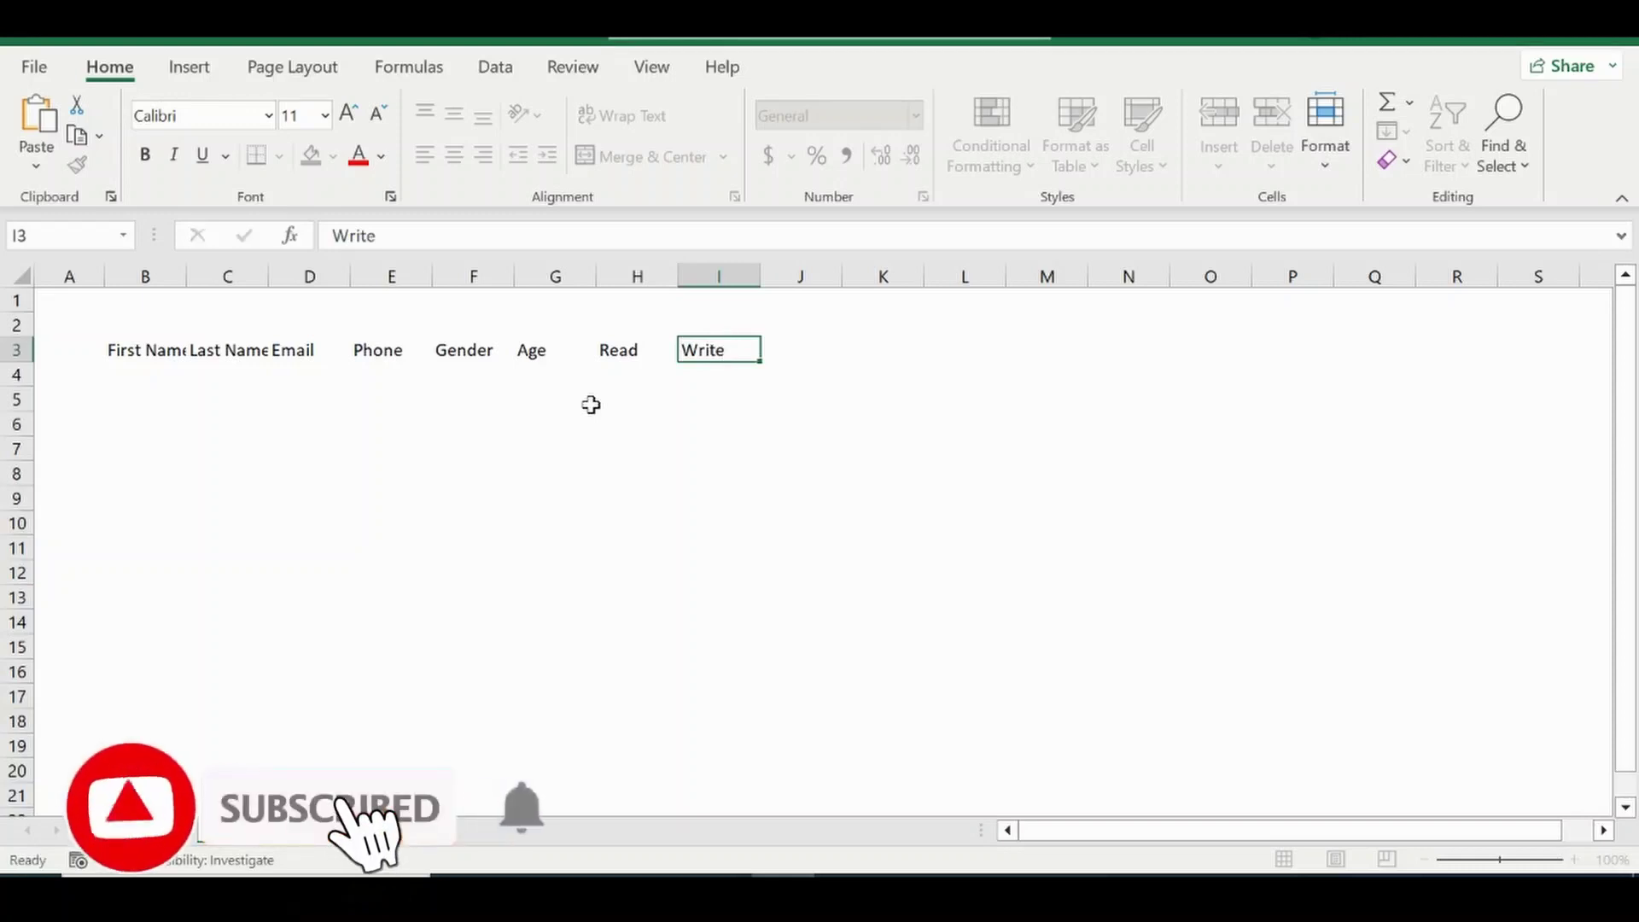
key("Return")
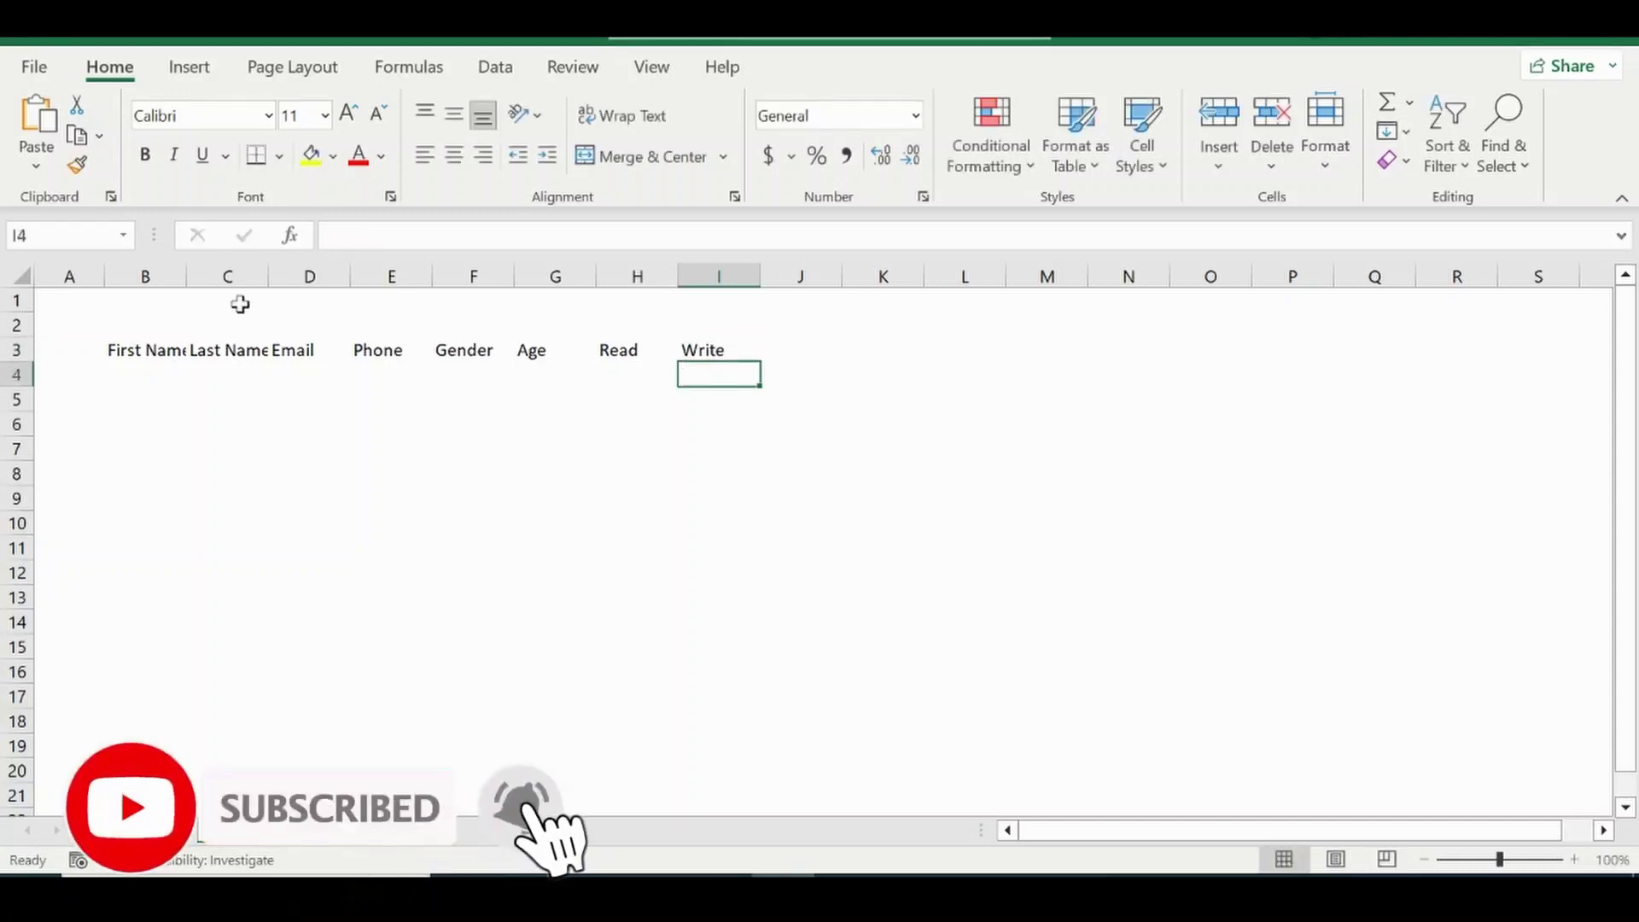
Widen columns B through I to about 198 pixels.
left_click(138, 280)
left_click_drag(138, 280, 728, 270)
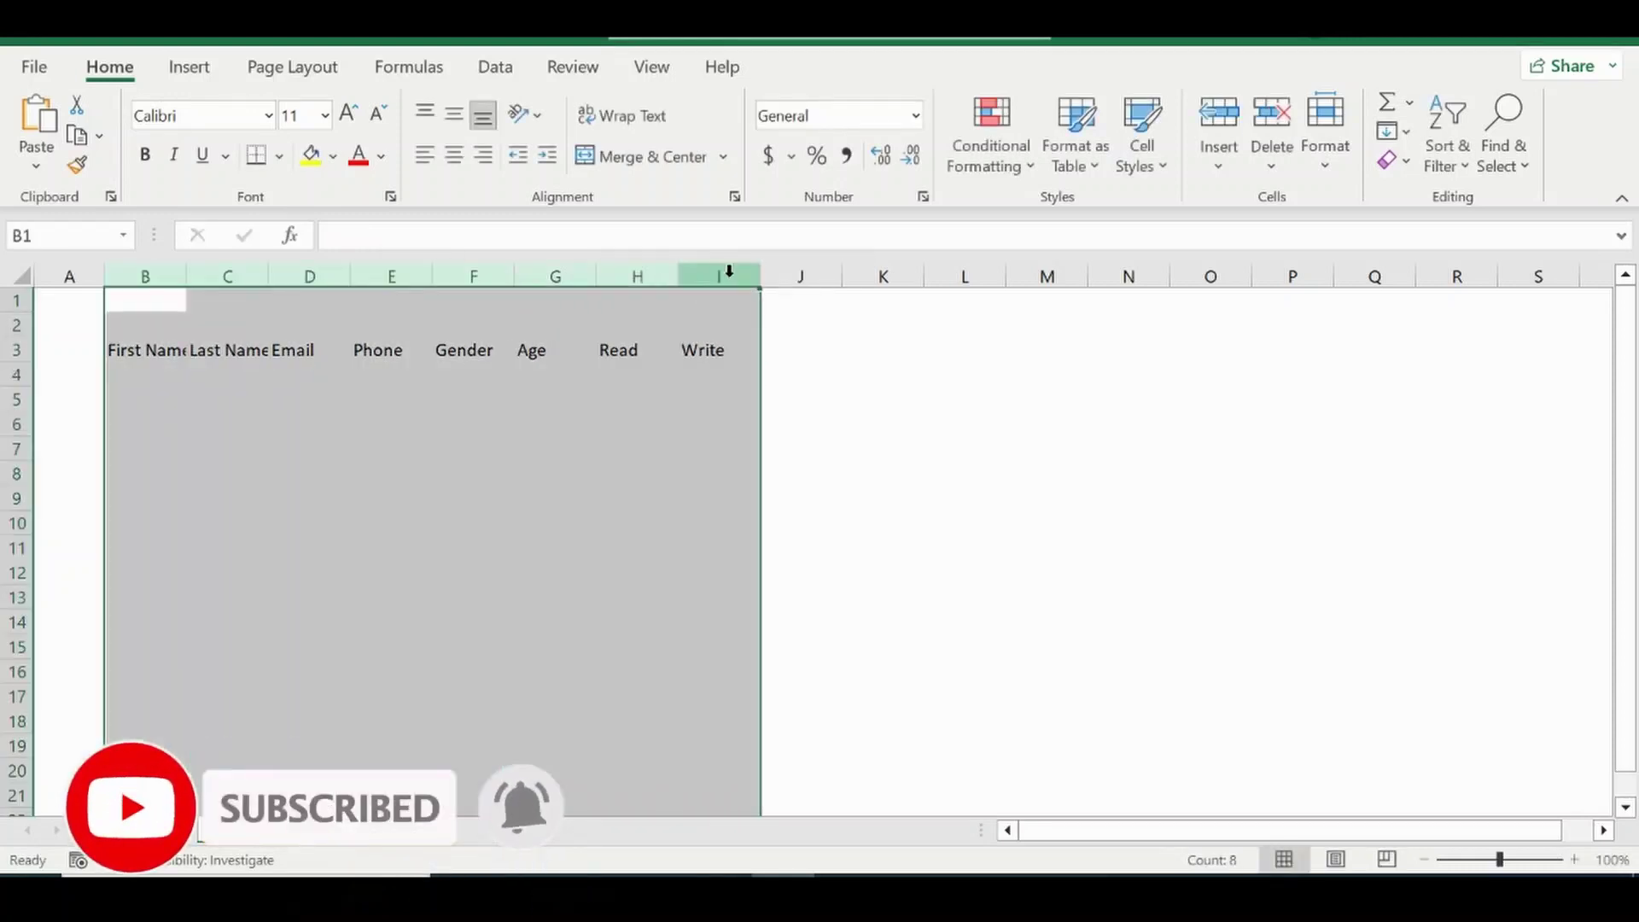
double_click(757, 270)
left_click_drag(594, 274, 709, 280)
left_click(671, 392)
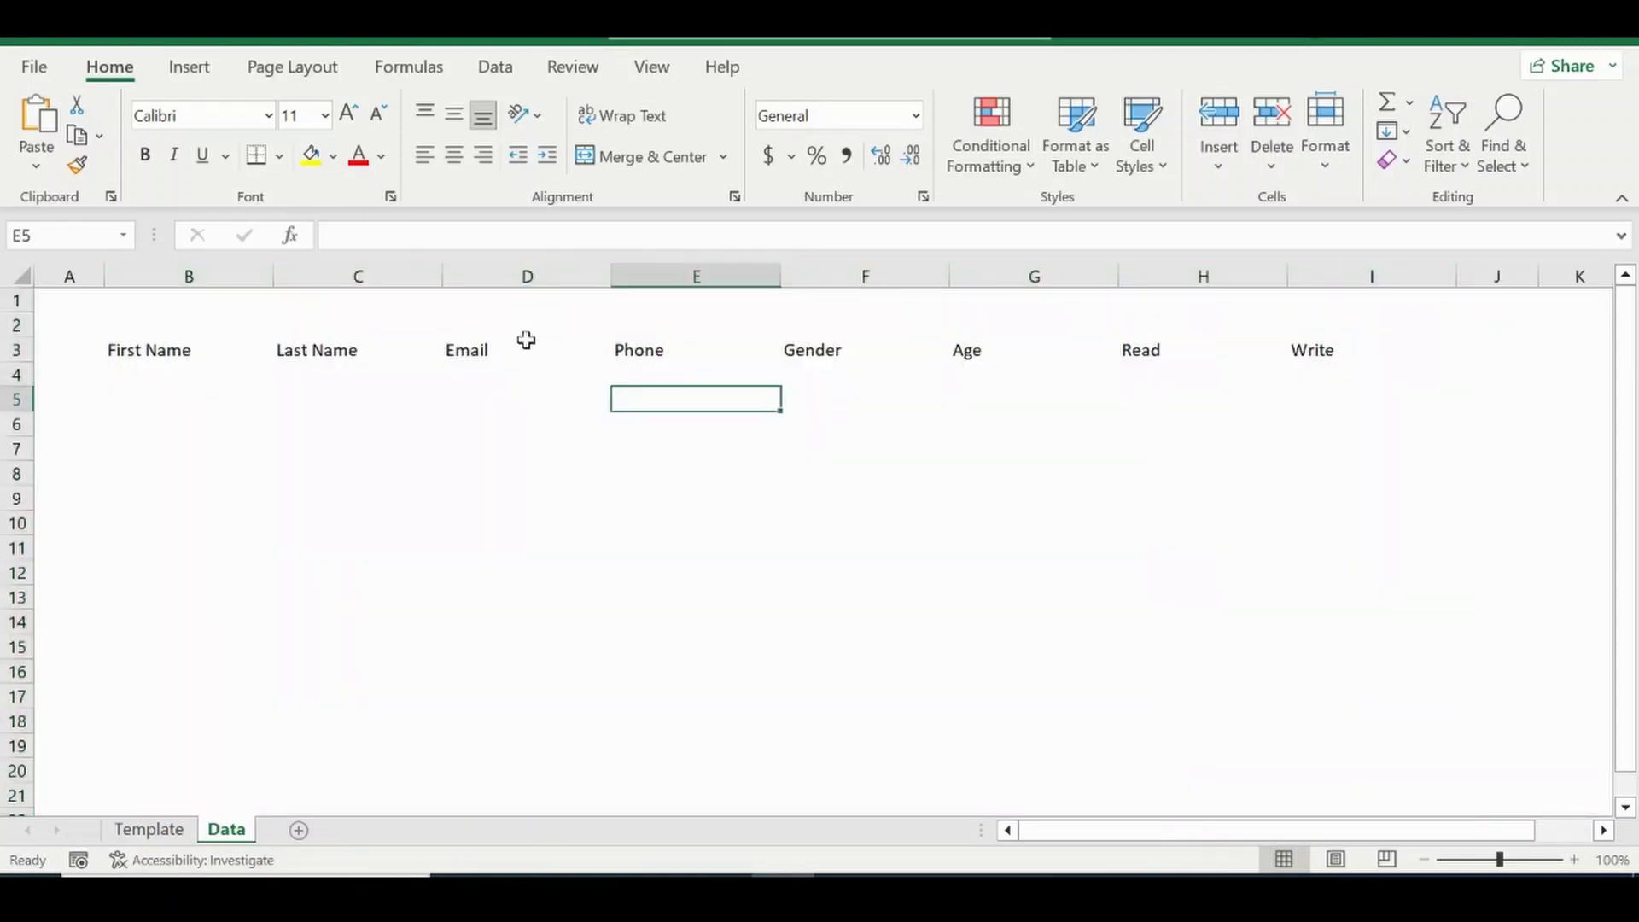
Insert a column before Email and add the header Fullname in D3.
right_click(507, 275)
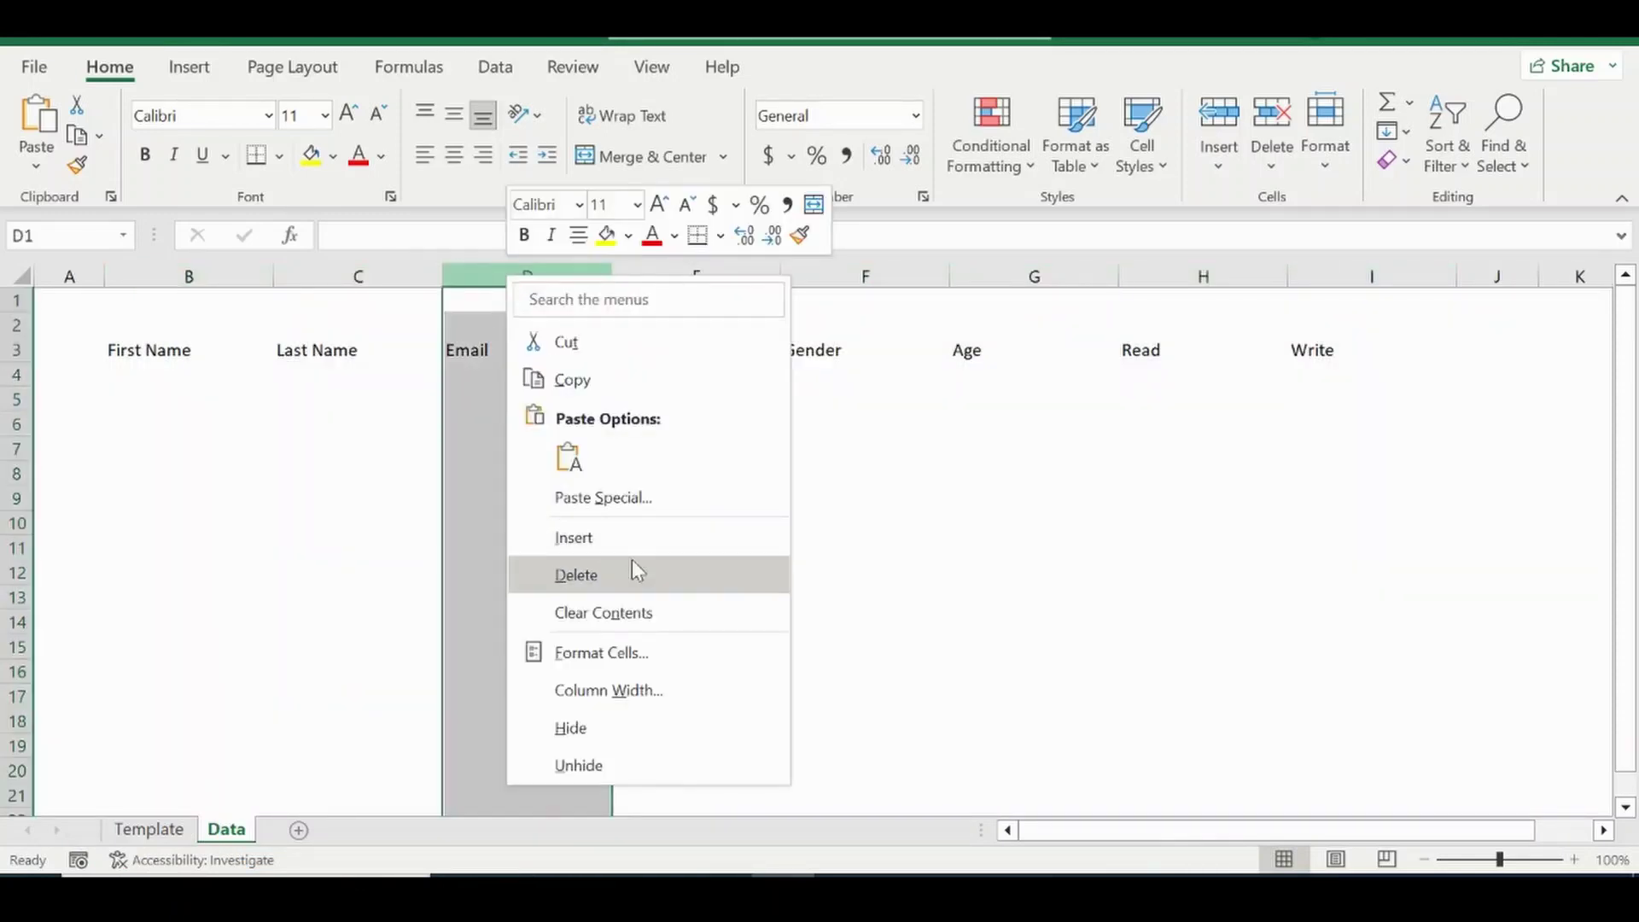
left_click(622, 539)
left_click(511, 340)
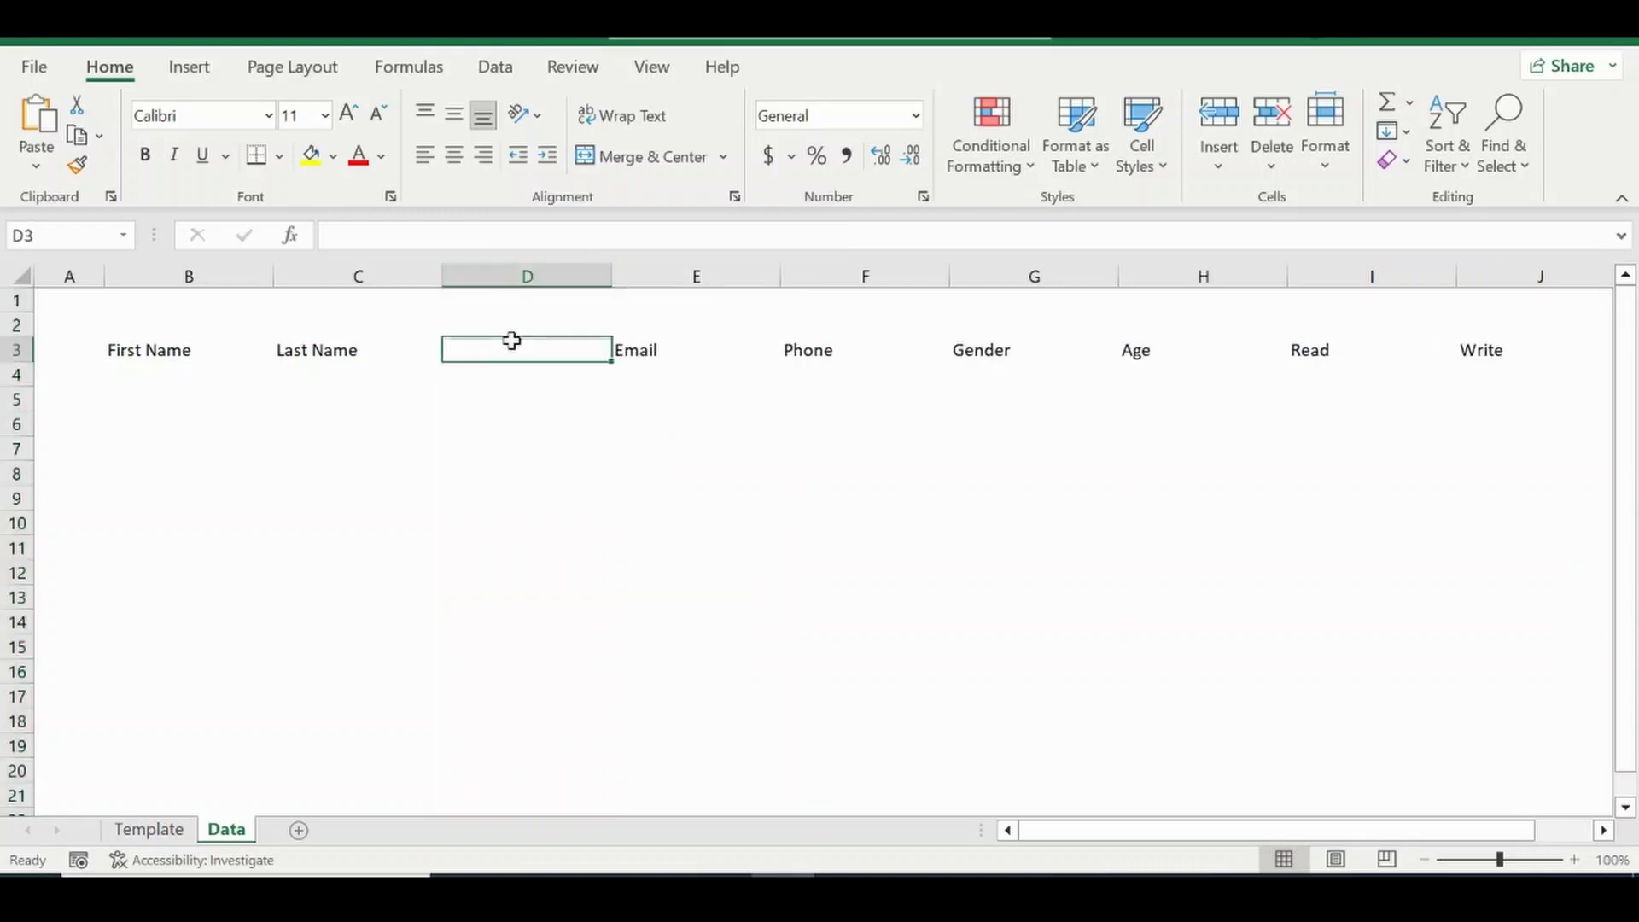
type("Full")
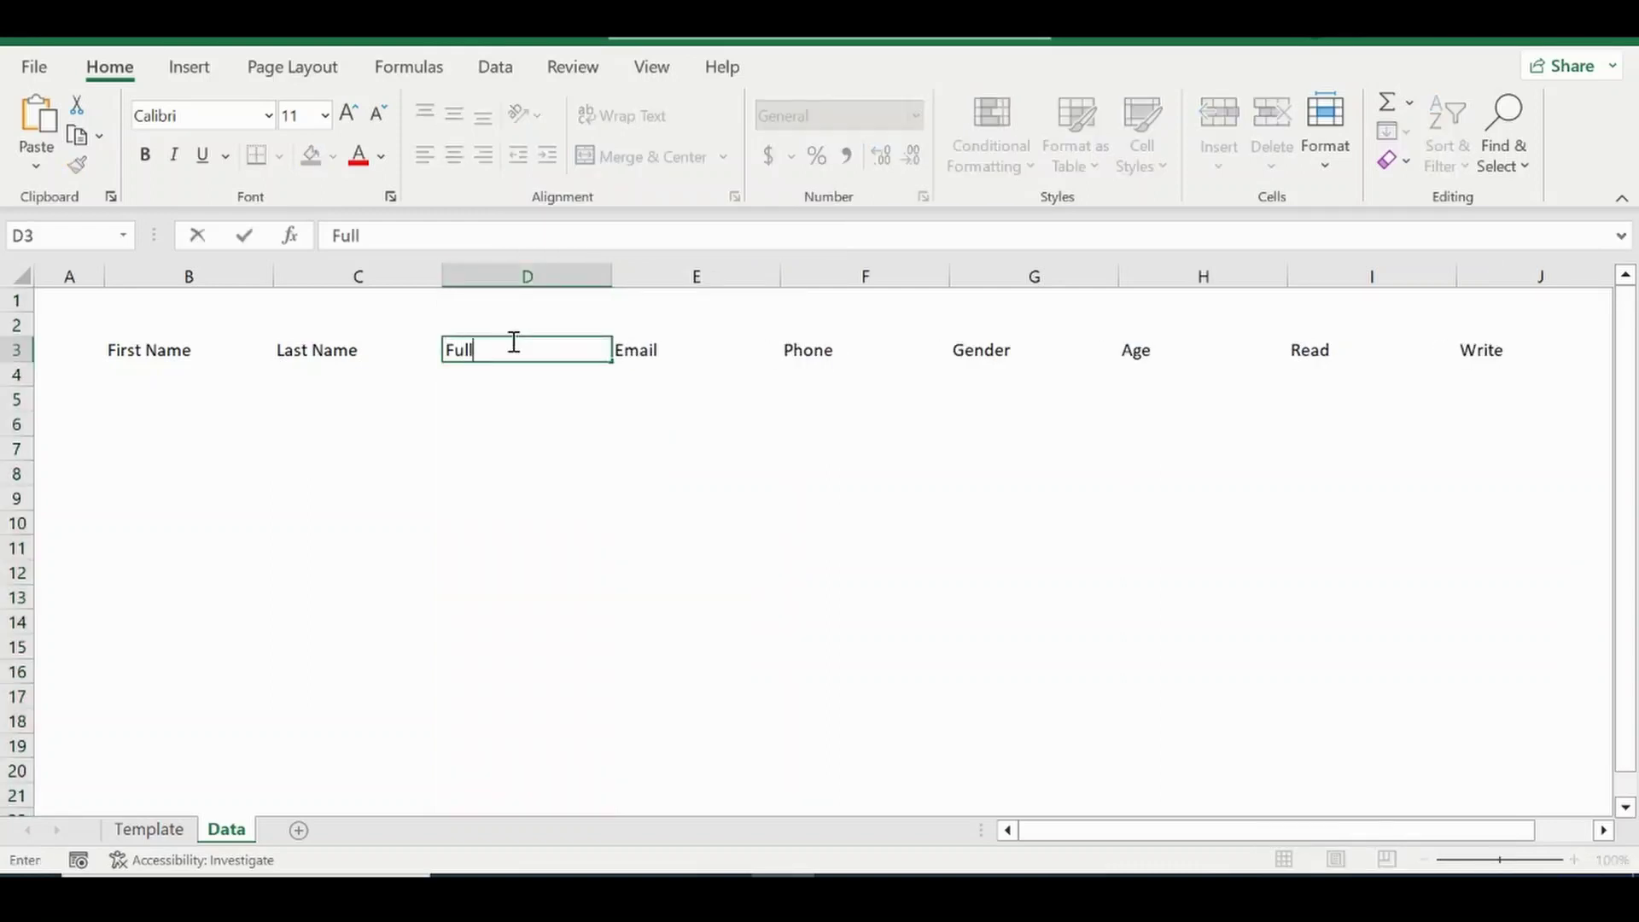
type("name")
key("Return")
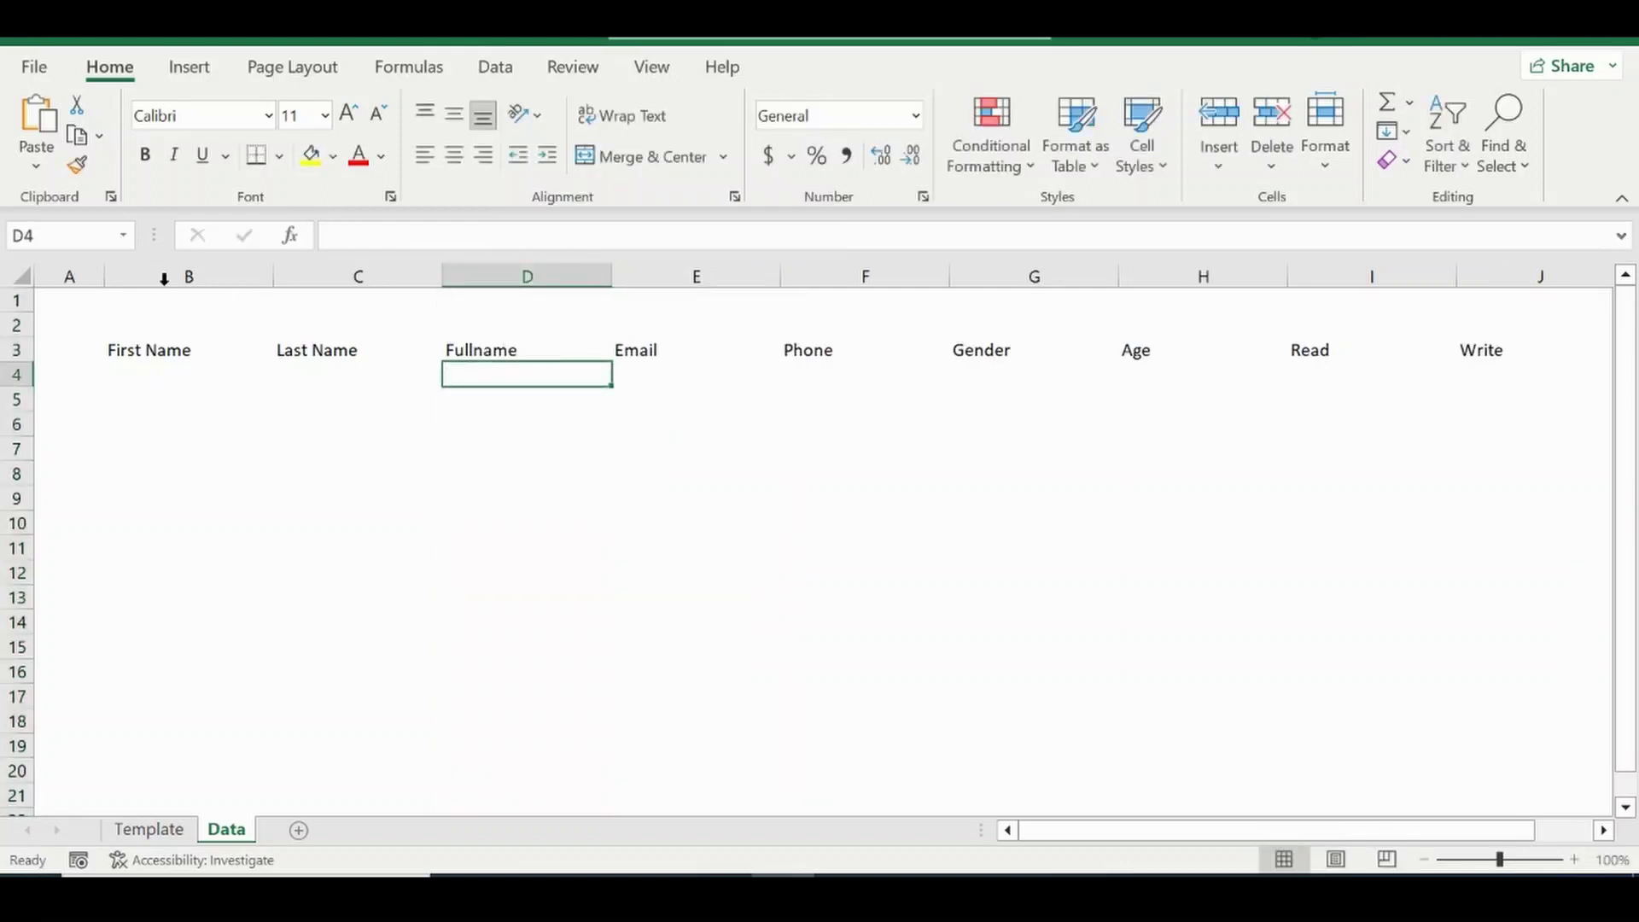
Set columns B through J to a common width of about 186 pixels.
left_click_drag(164, 279, 1443, 309)
key("shift+Right")
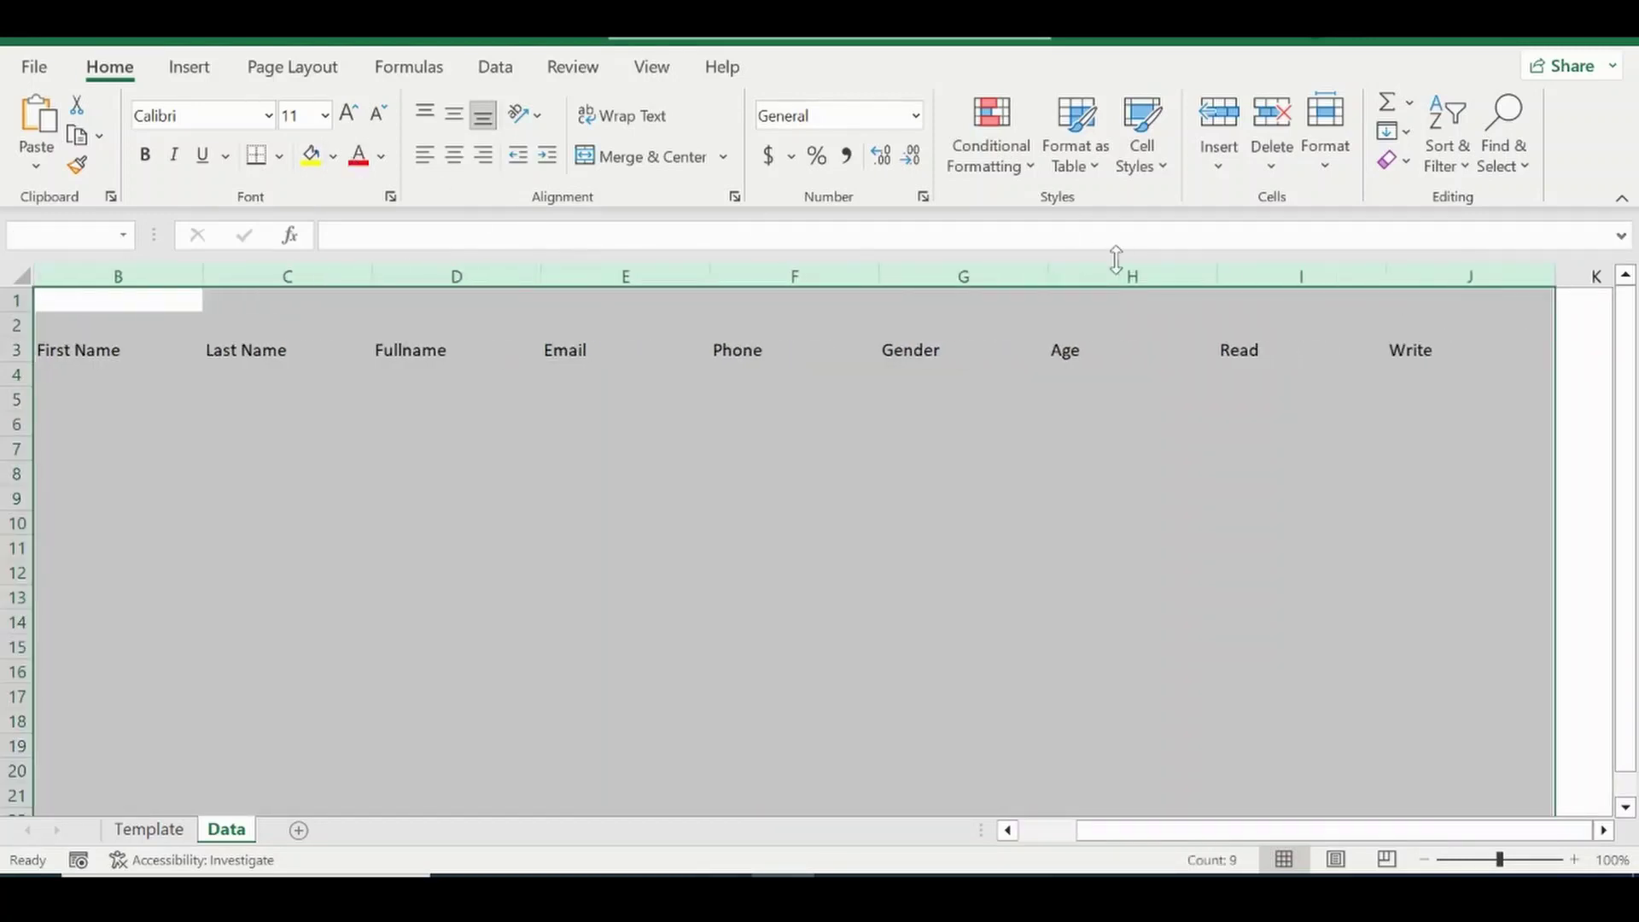
left_click_drag(363, 274, 351, 275)
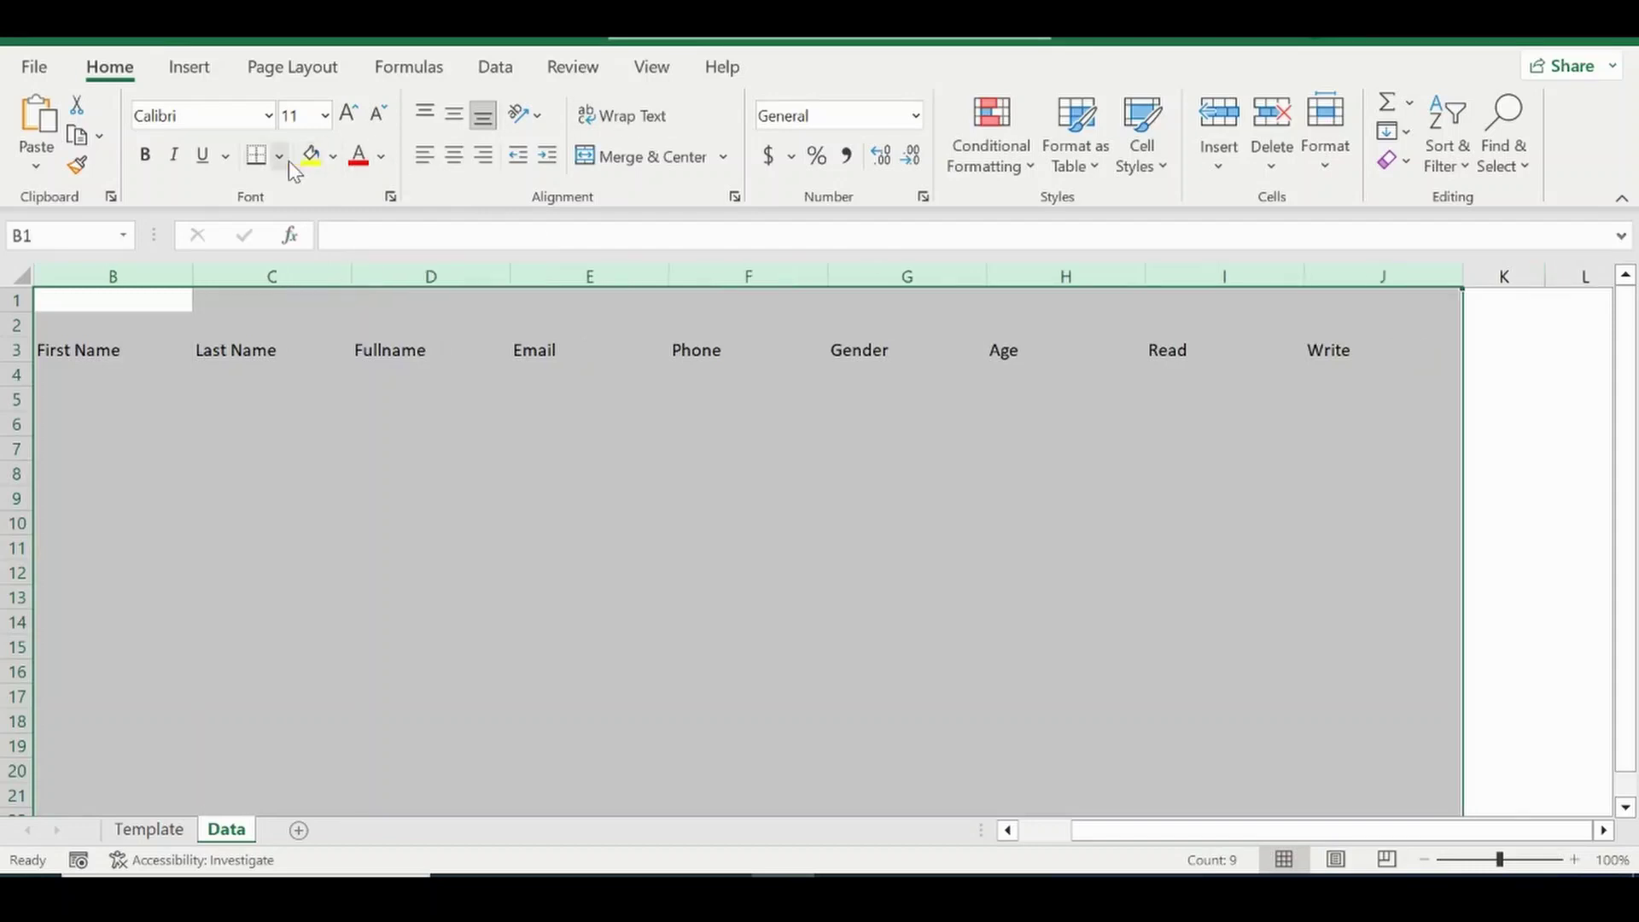
Put a thick outside border around the table and clear borders from rows 1–2.
left_click(283, 157)
left_click(309, 495)
left_click(490, 334)
key("Home")
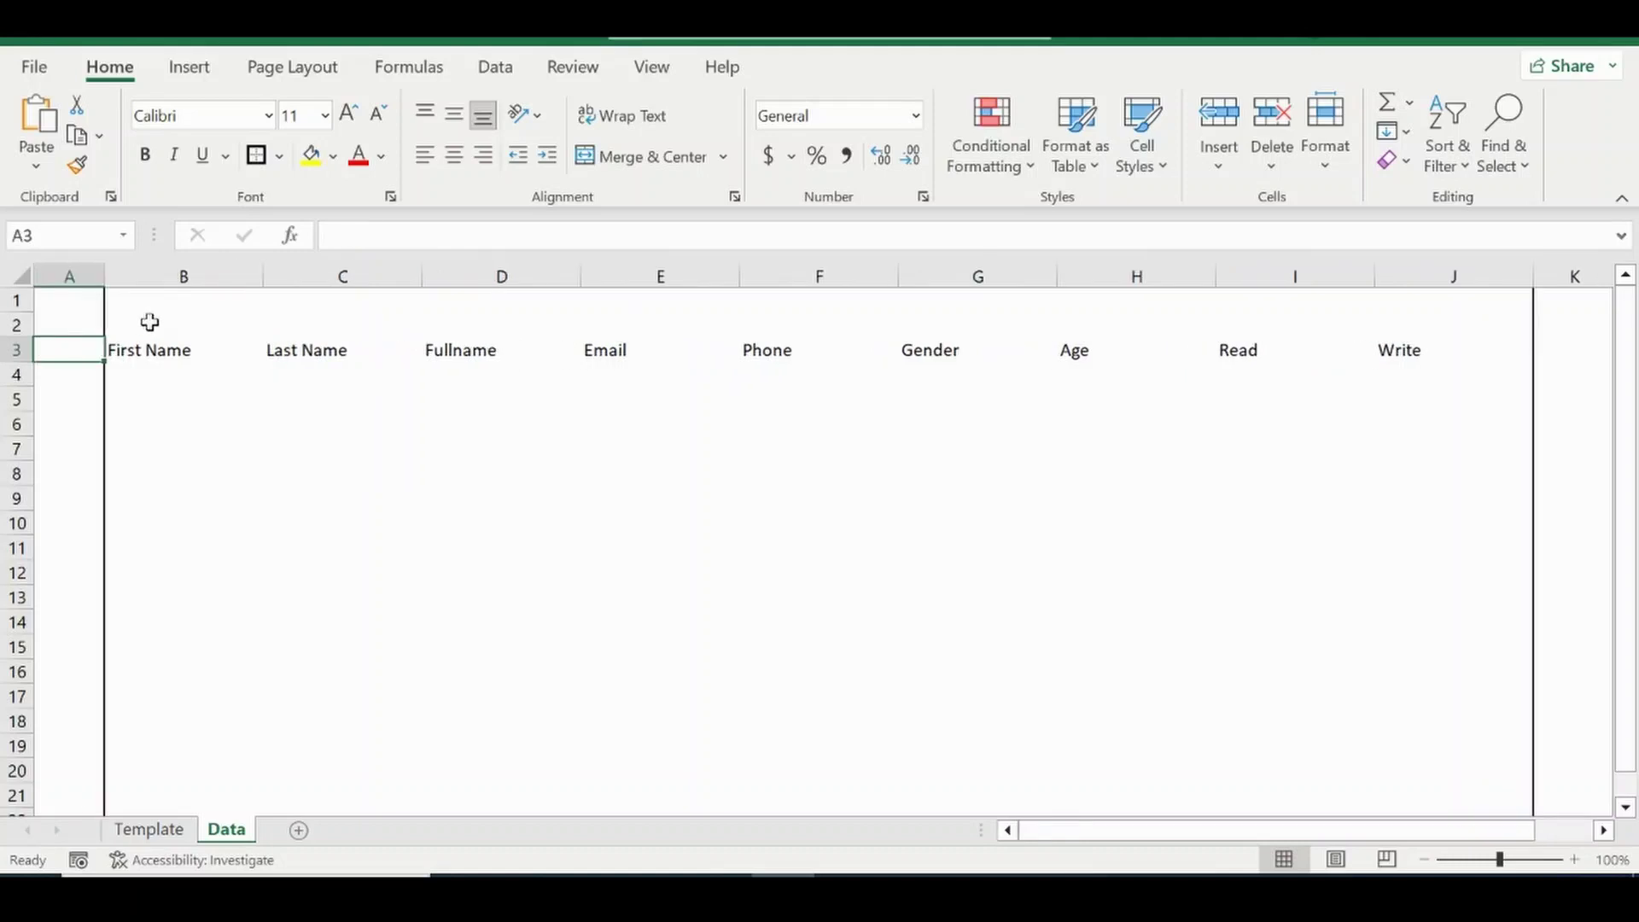
left_click_drag(16, 301, 41, 336)
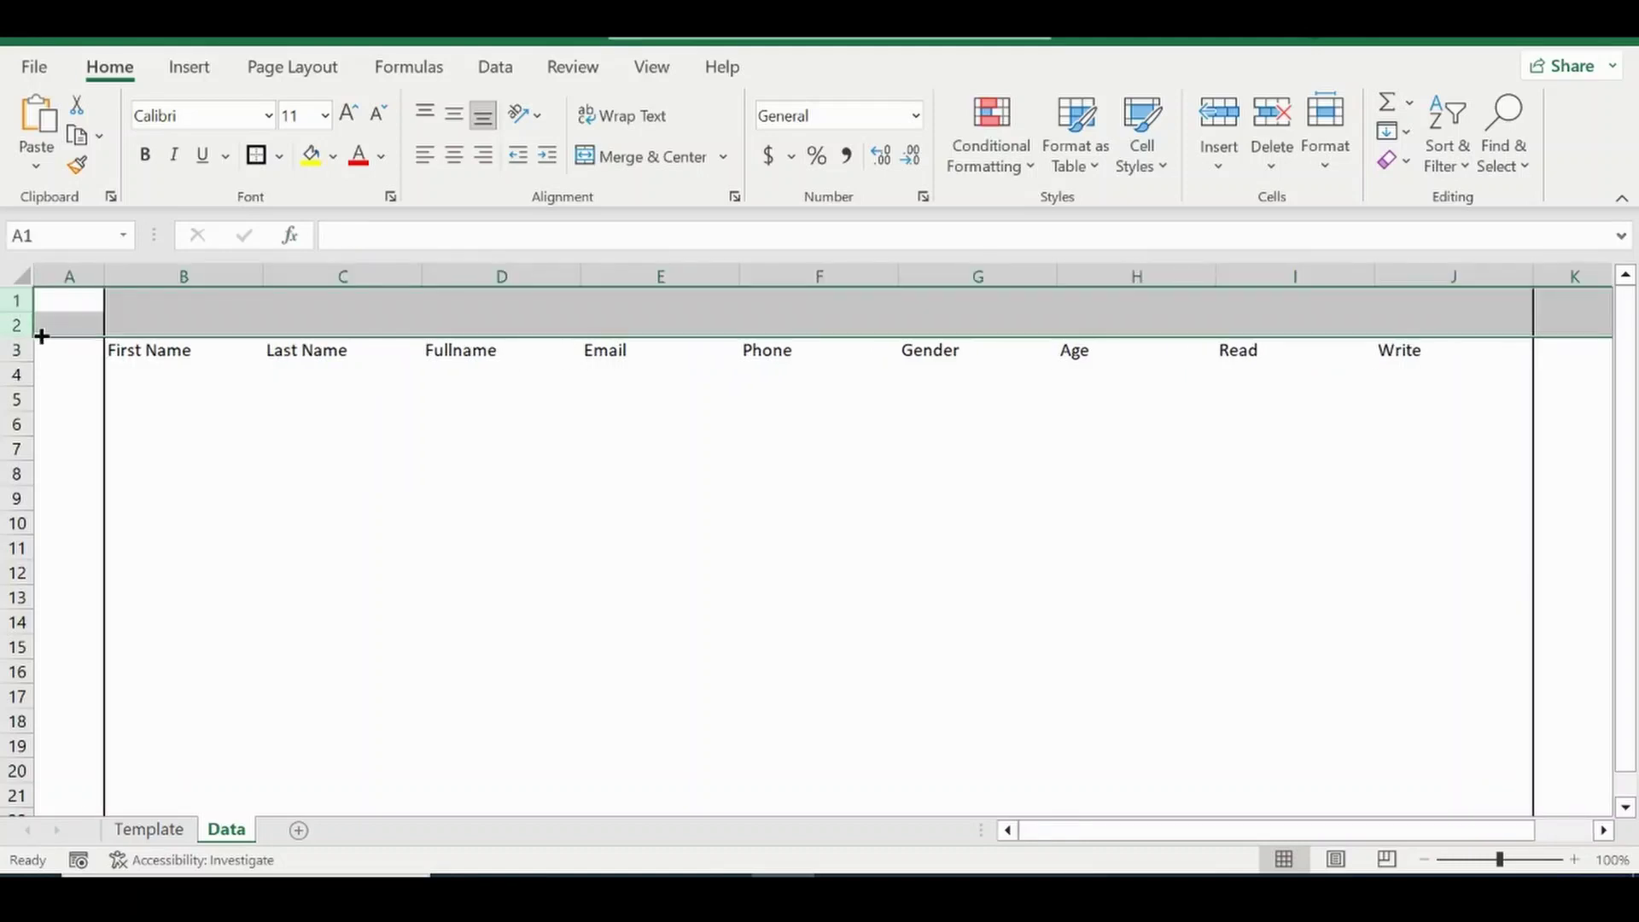
left_click(279, 156)
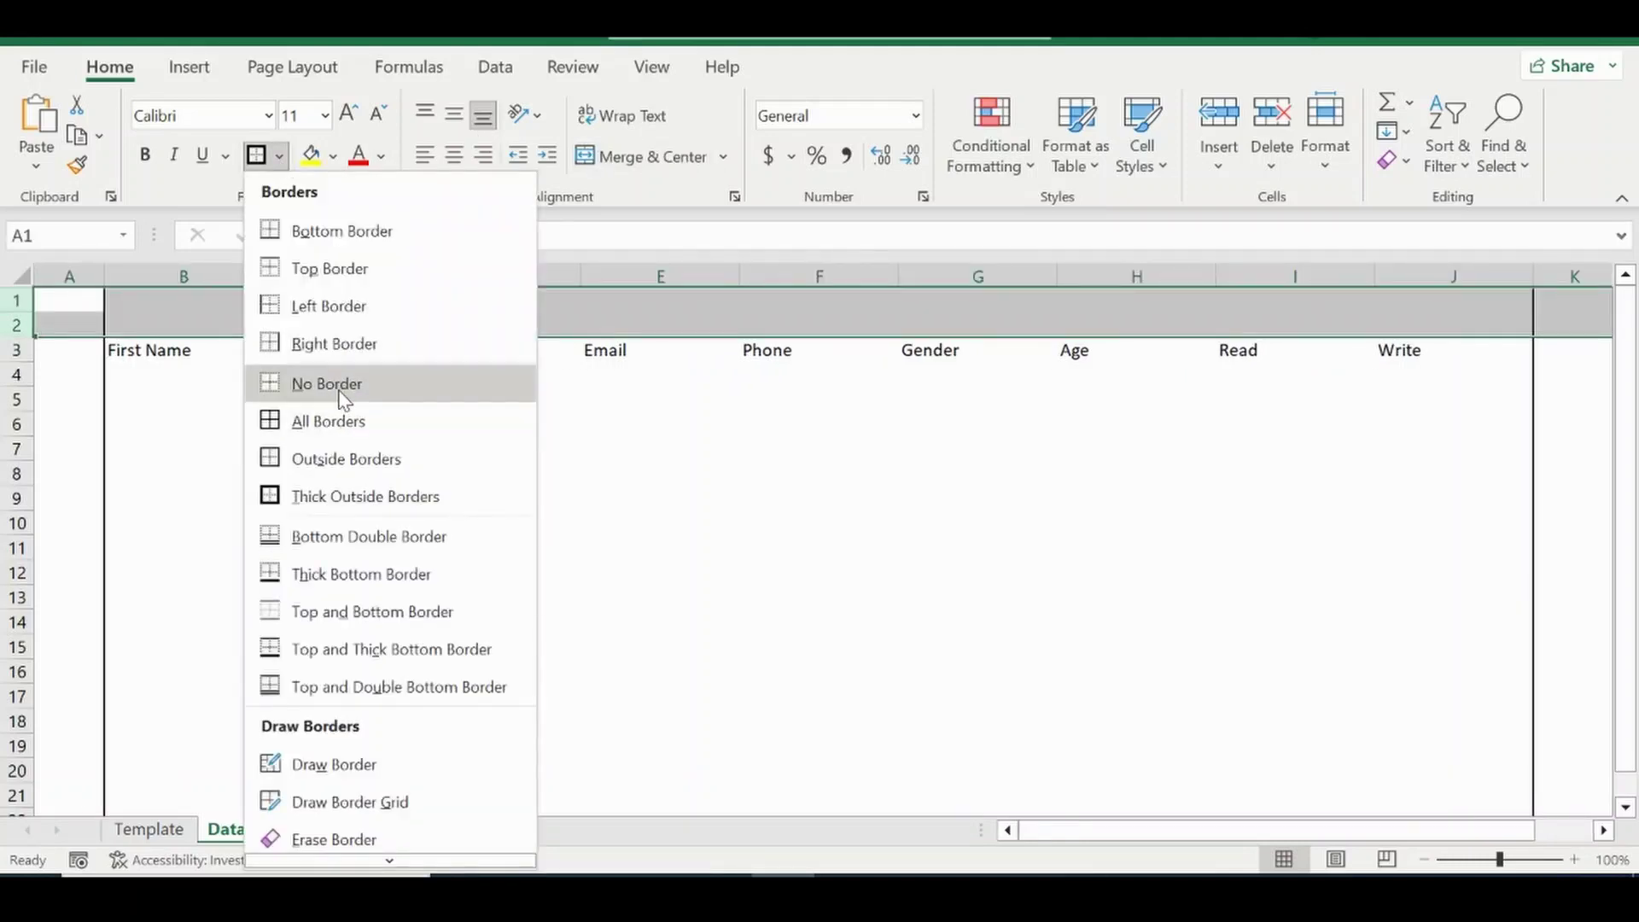
left_click(341, 397)
Give the header row a thick outside border.
left_click_drag(121, 348, 1471, 376)
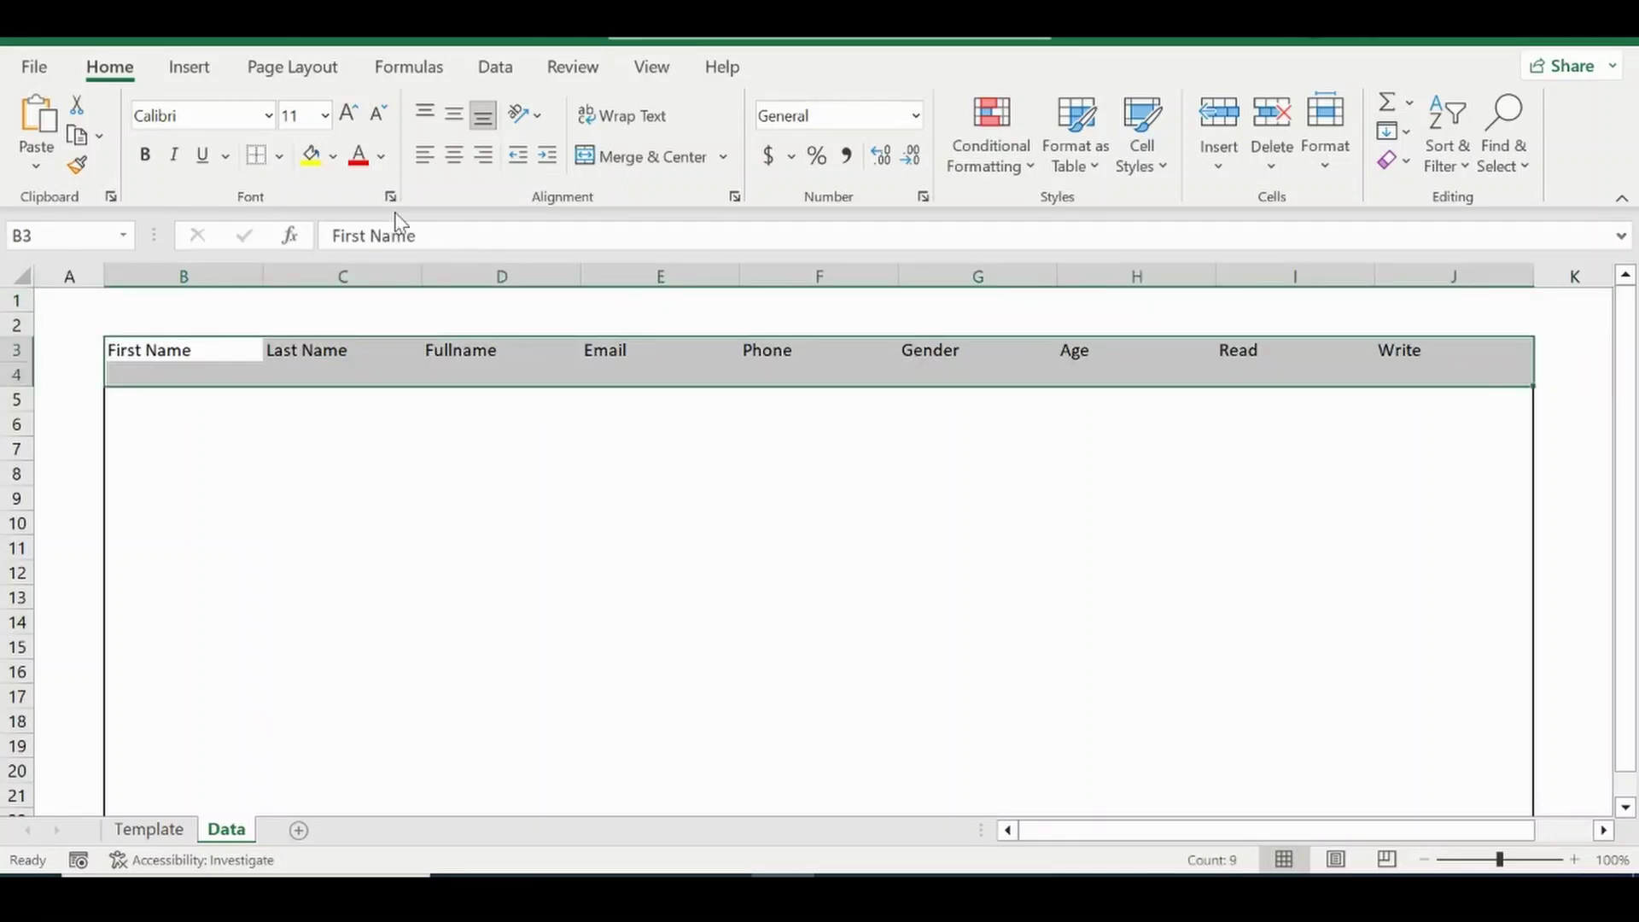
left_click(279, 159)
left_click(303, 493)
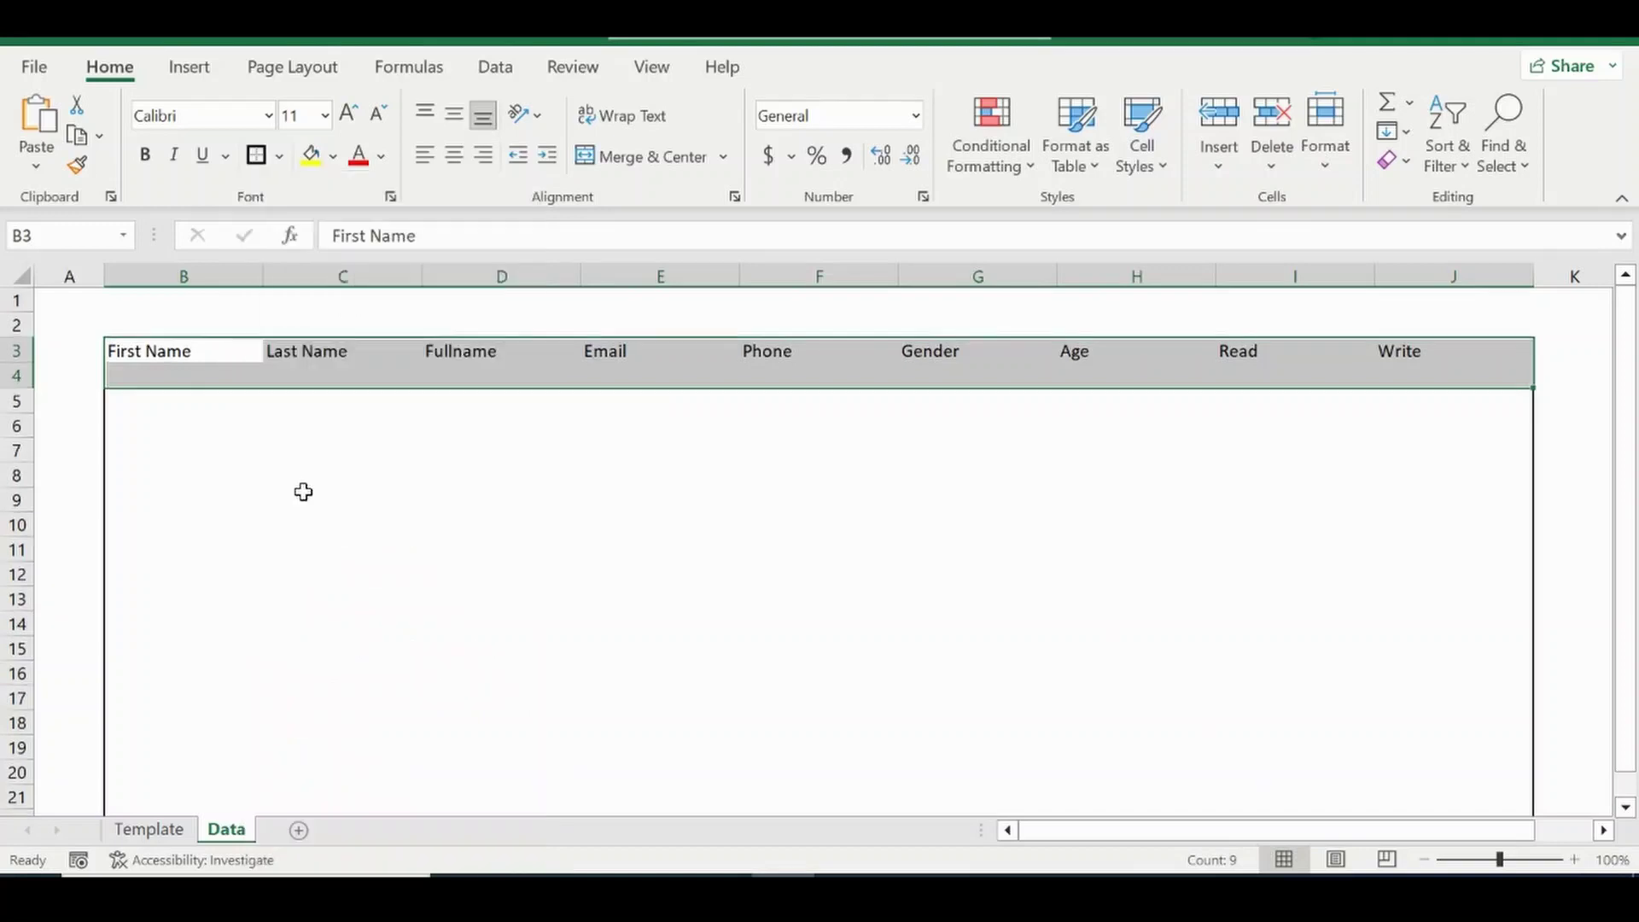
left_click(384, 444)
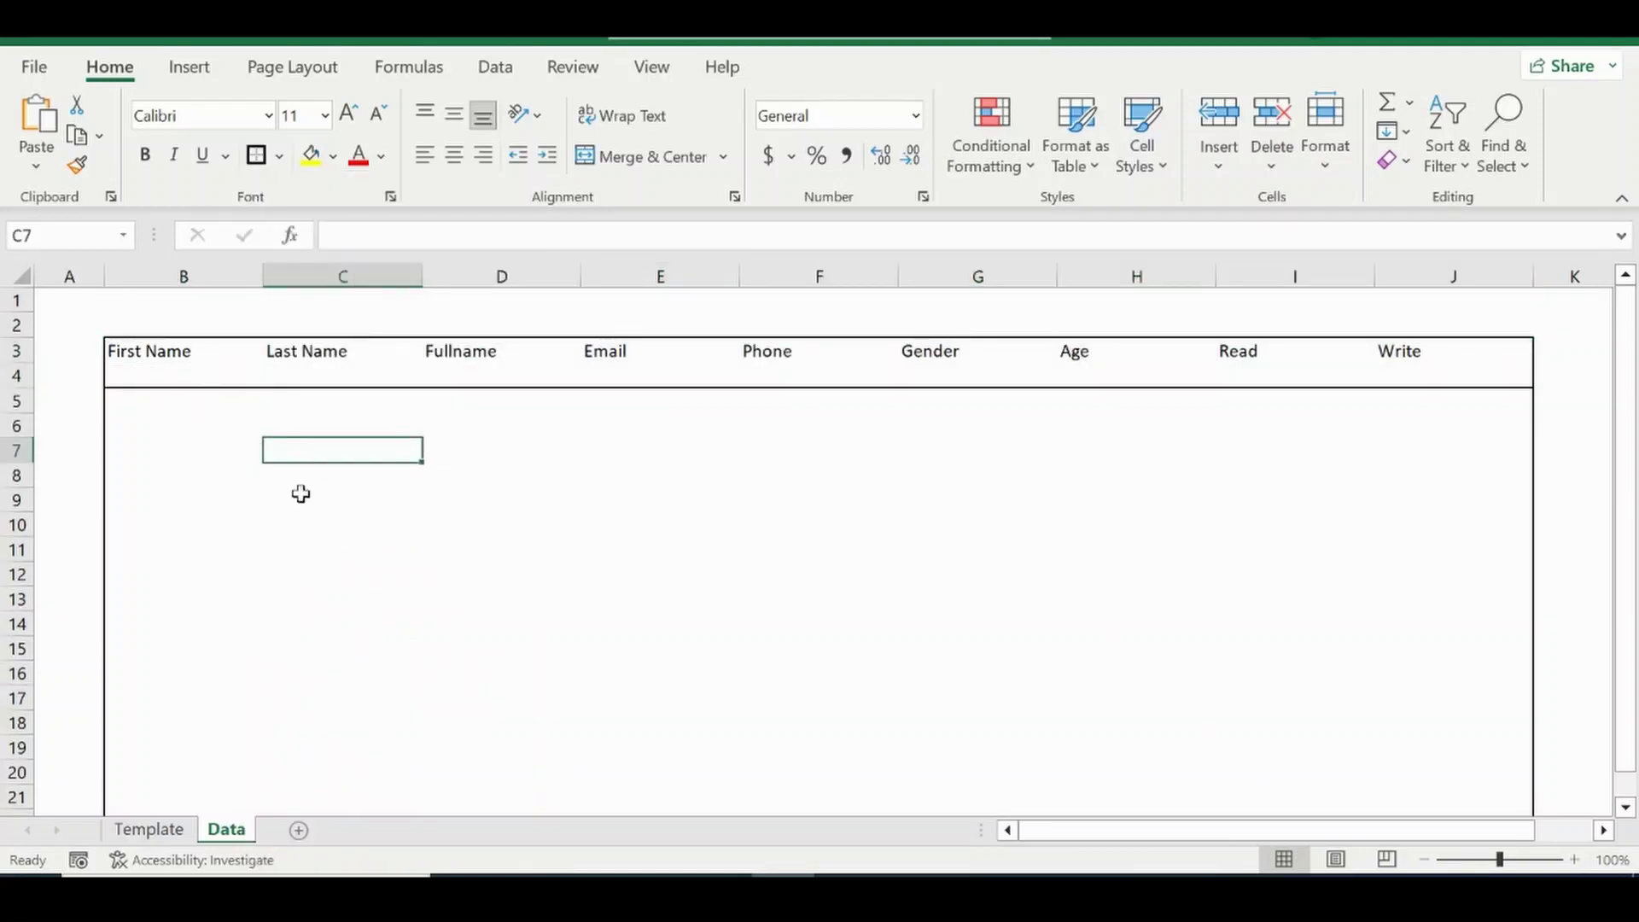
key("ctrl+z")
key("shift+Up")
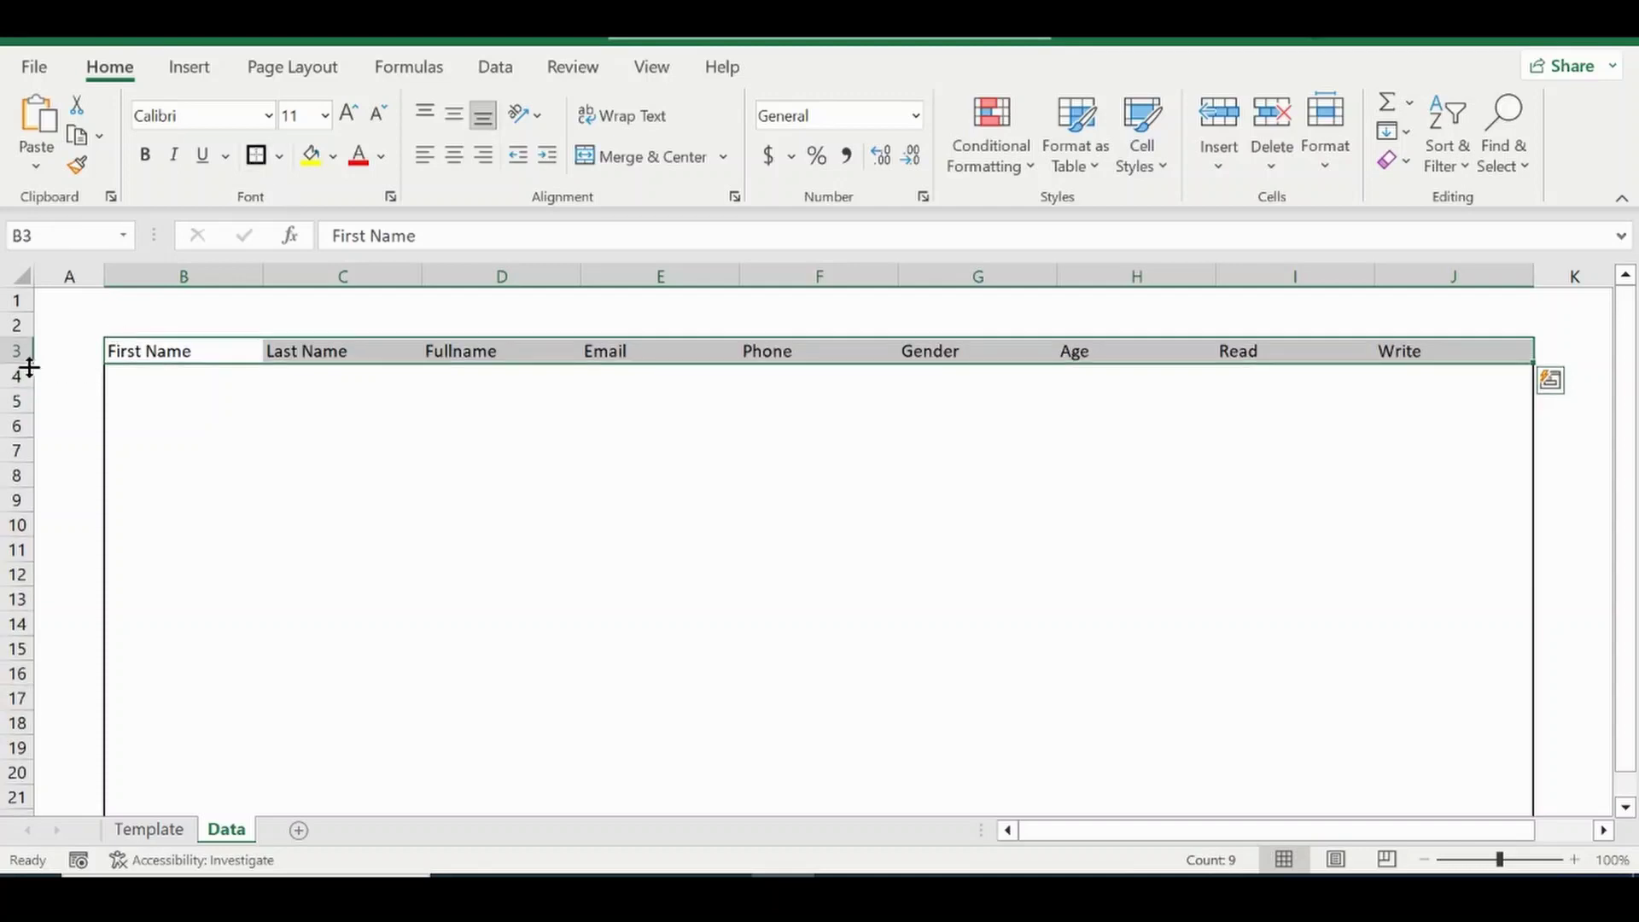
Make header row 3 taller and set its font to Aharoni.
left_click_drag(23, 363, 21, 380)
left_click(268, 114)
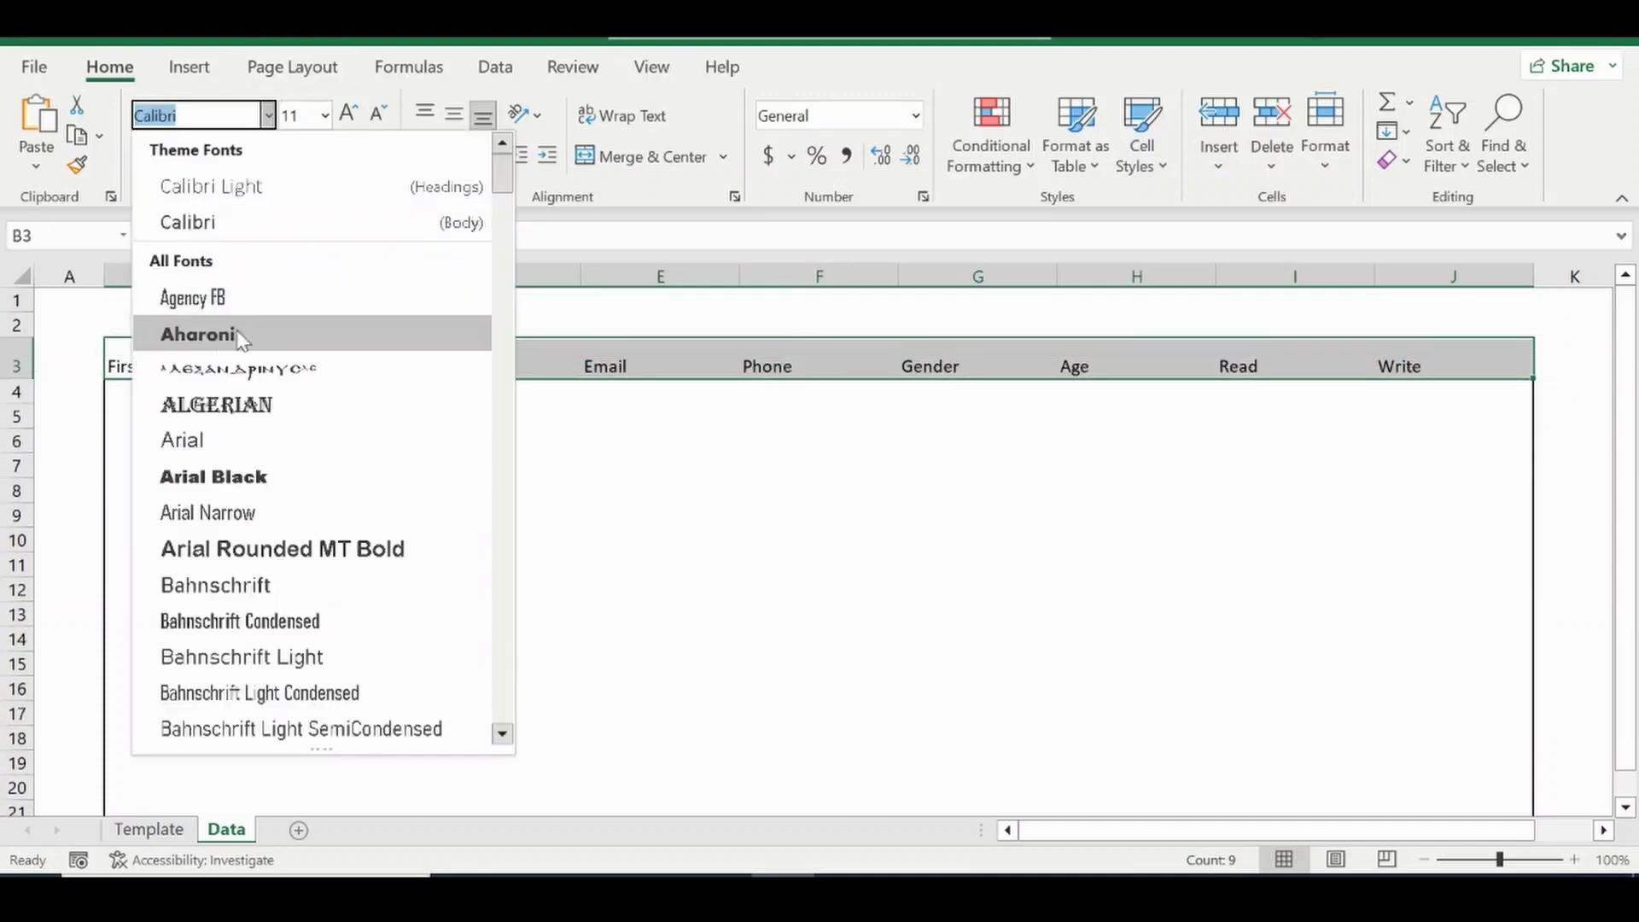
left_click(224, 341)
left_click(463, 417)
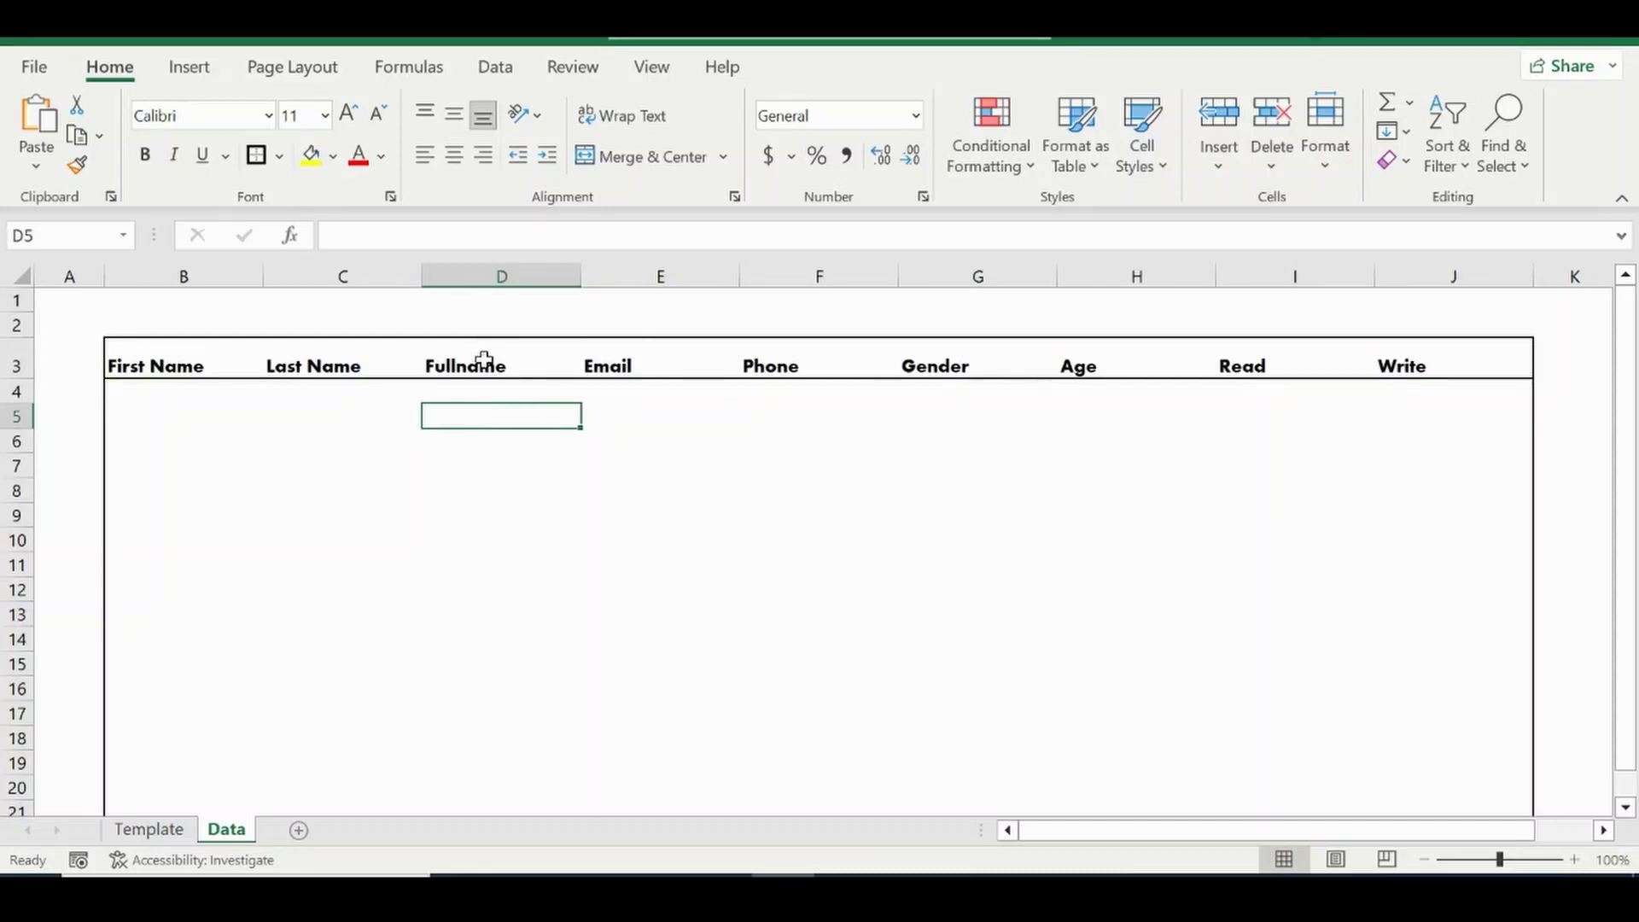
Delete the empty row 1 so the headers move up to row 2.
left_click_drag(16, 301, 14, 315)
right_click(16, 318)
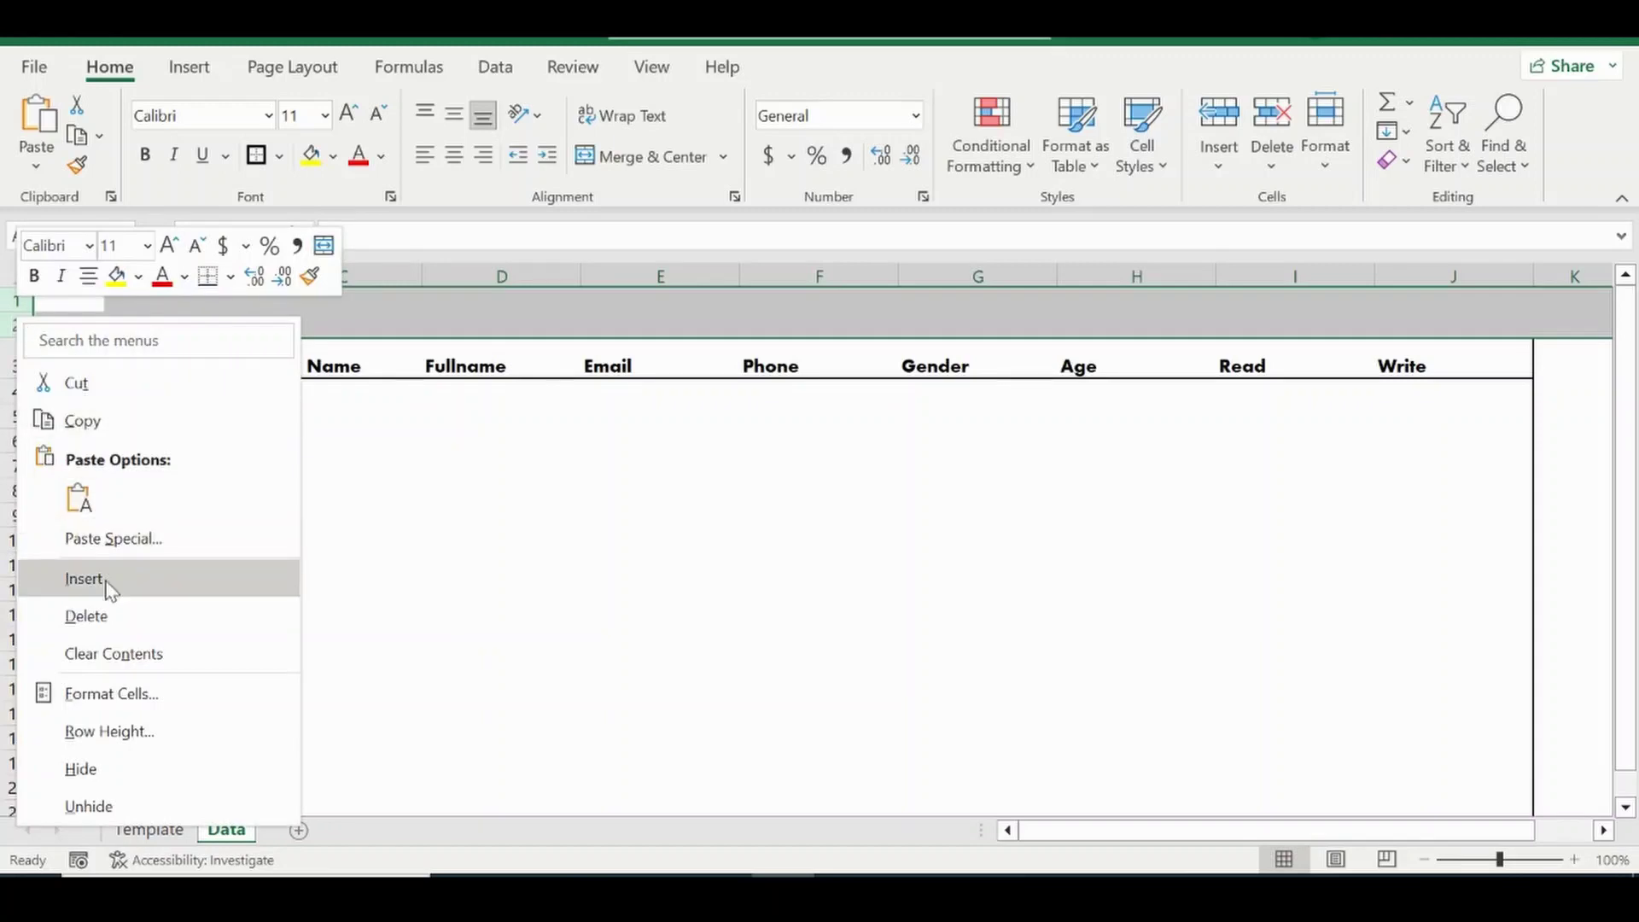
left_click(108, 613)
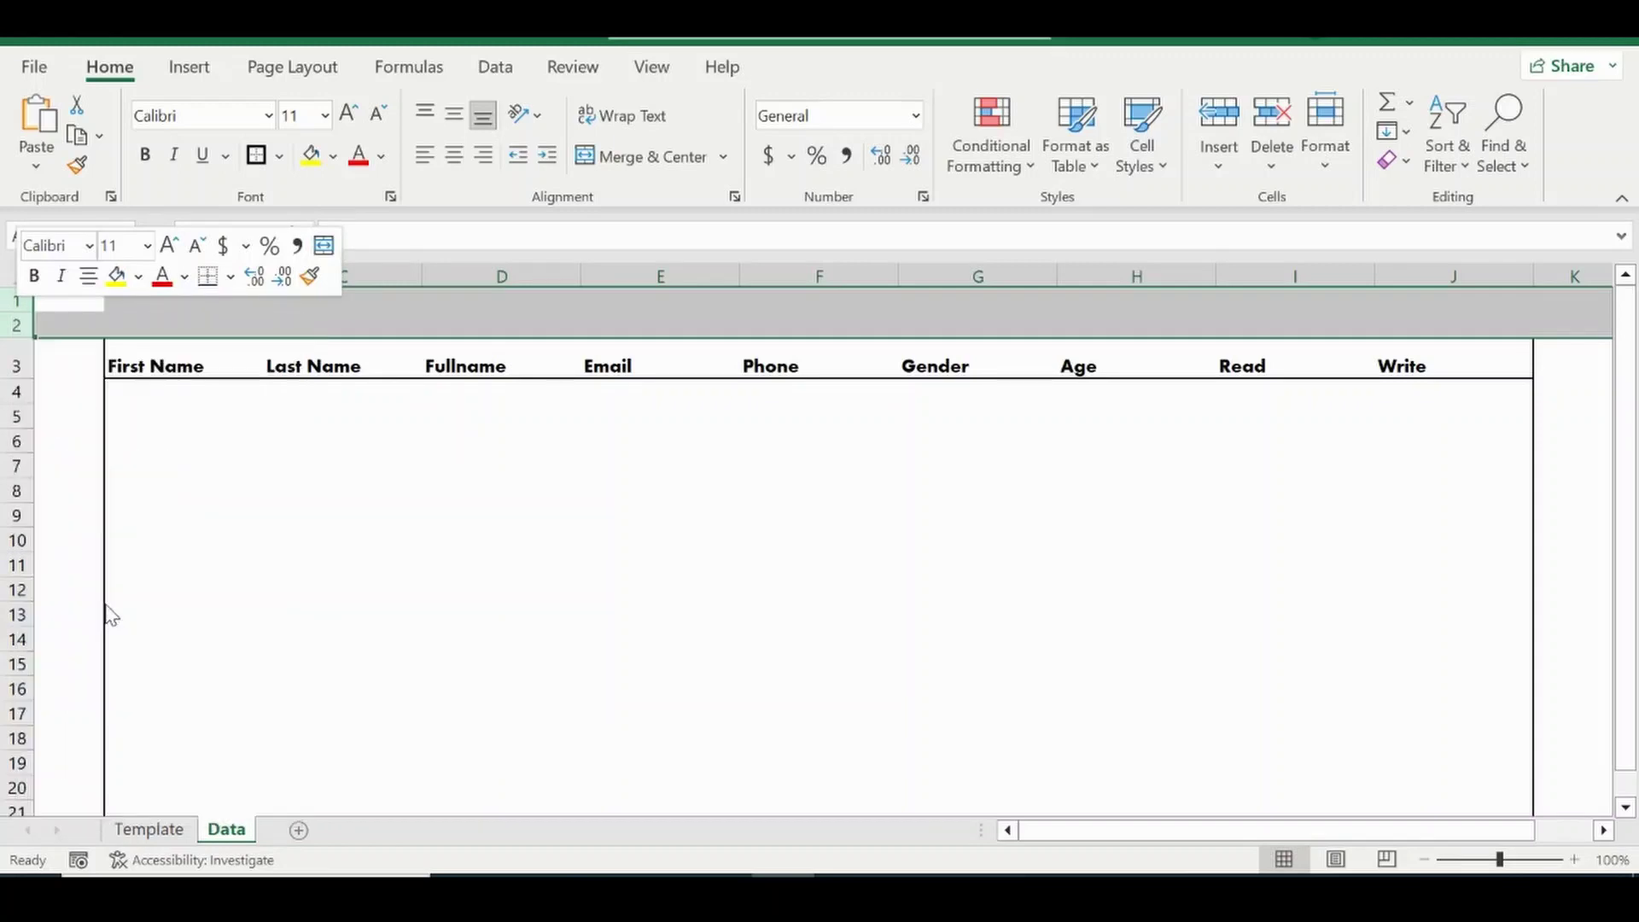
right_click(10, 298)
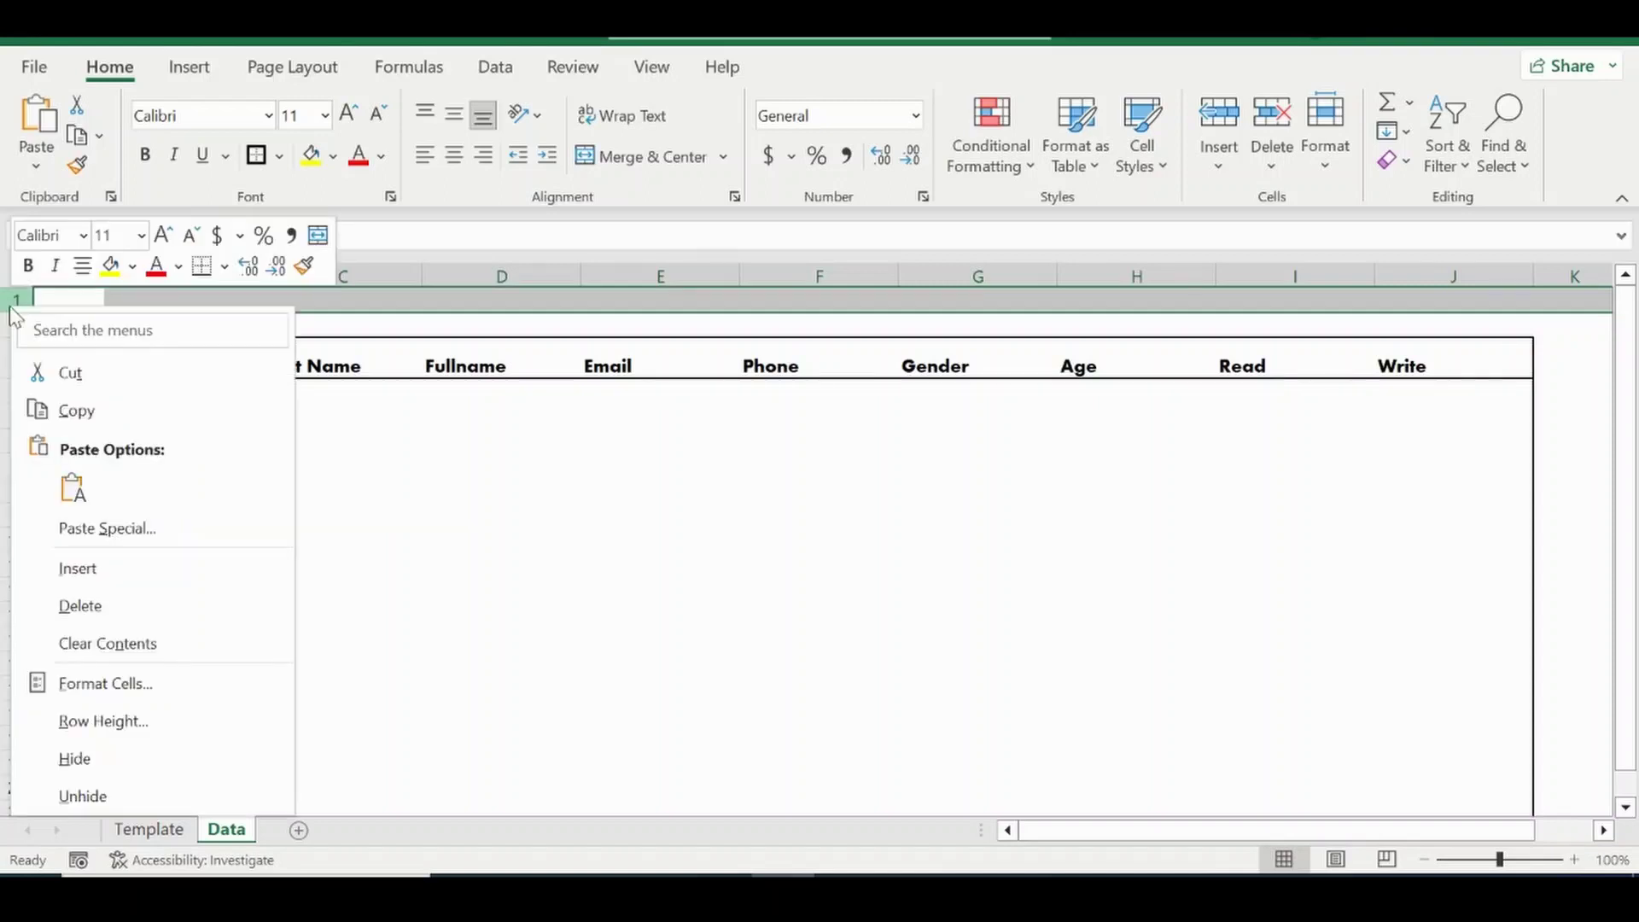
left_click(80, 605)
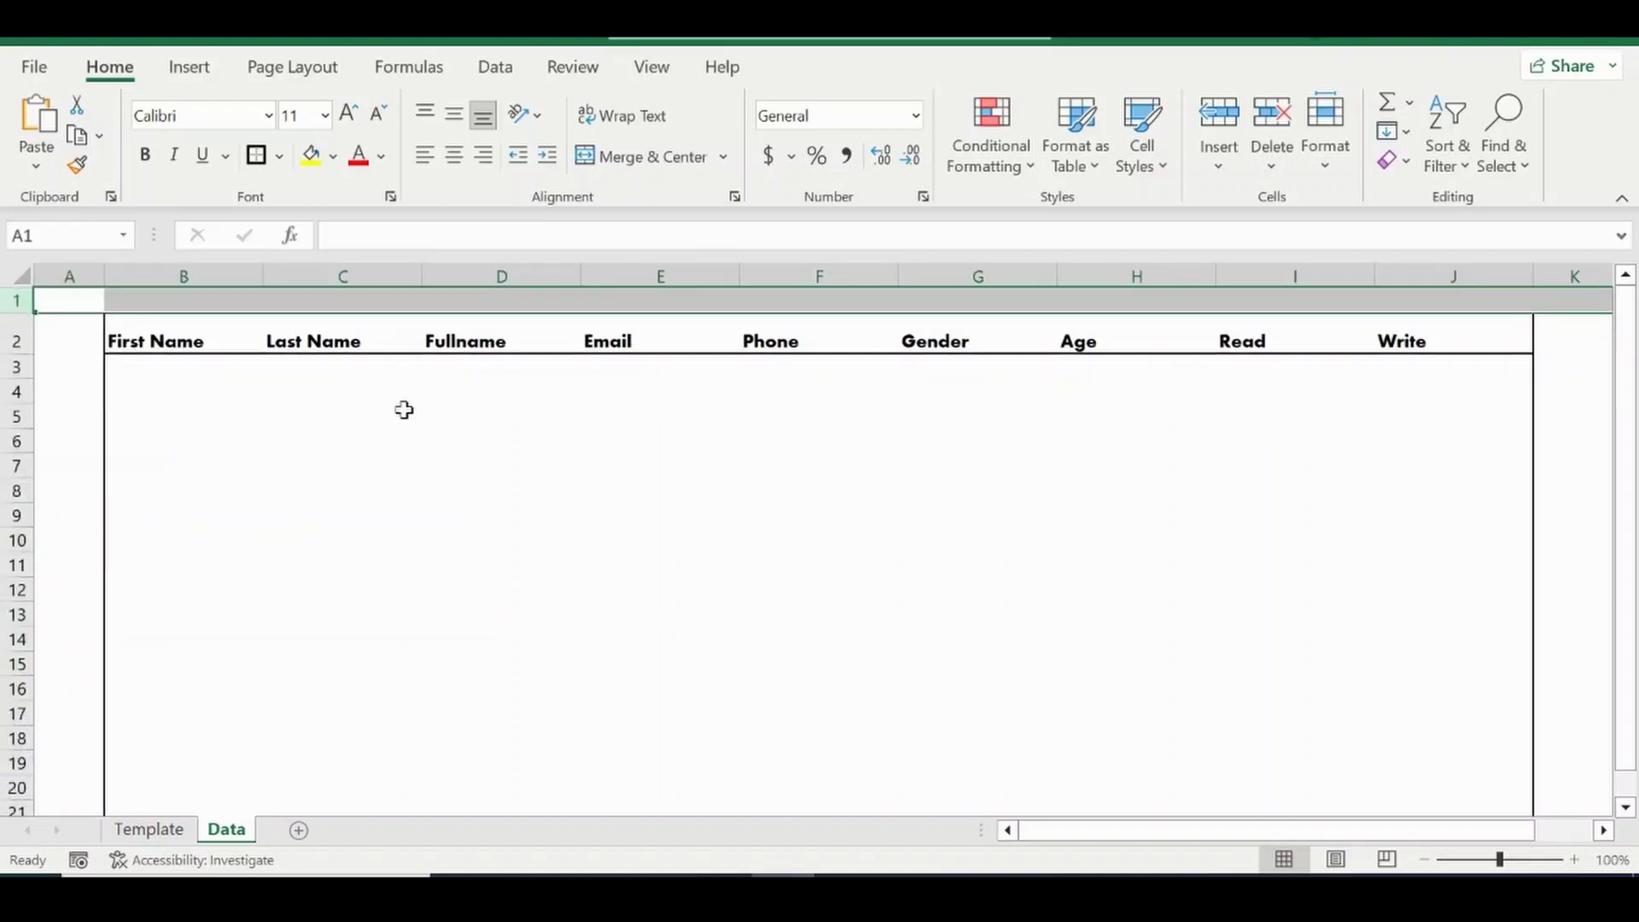
left_click(184, 369)
Insert an empty column at column C.
left_click(173, 271)
right_click(169, 271)
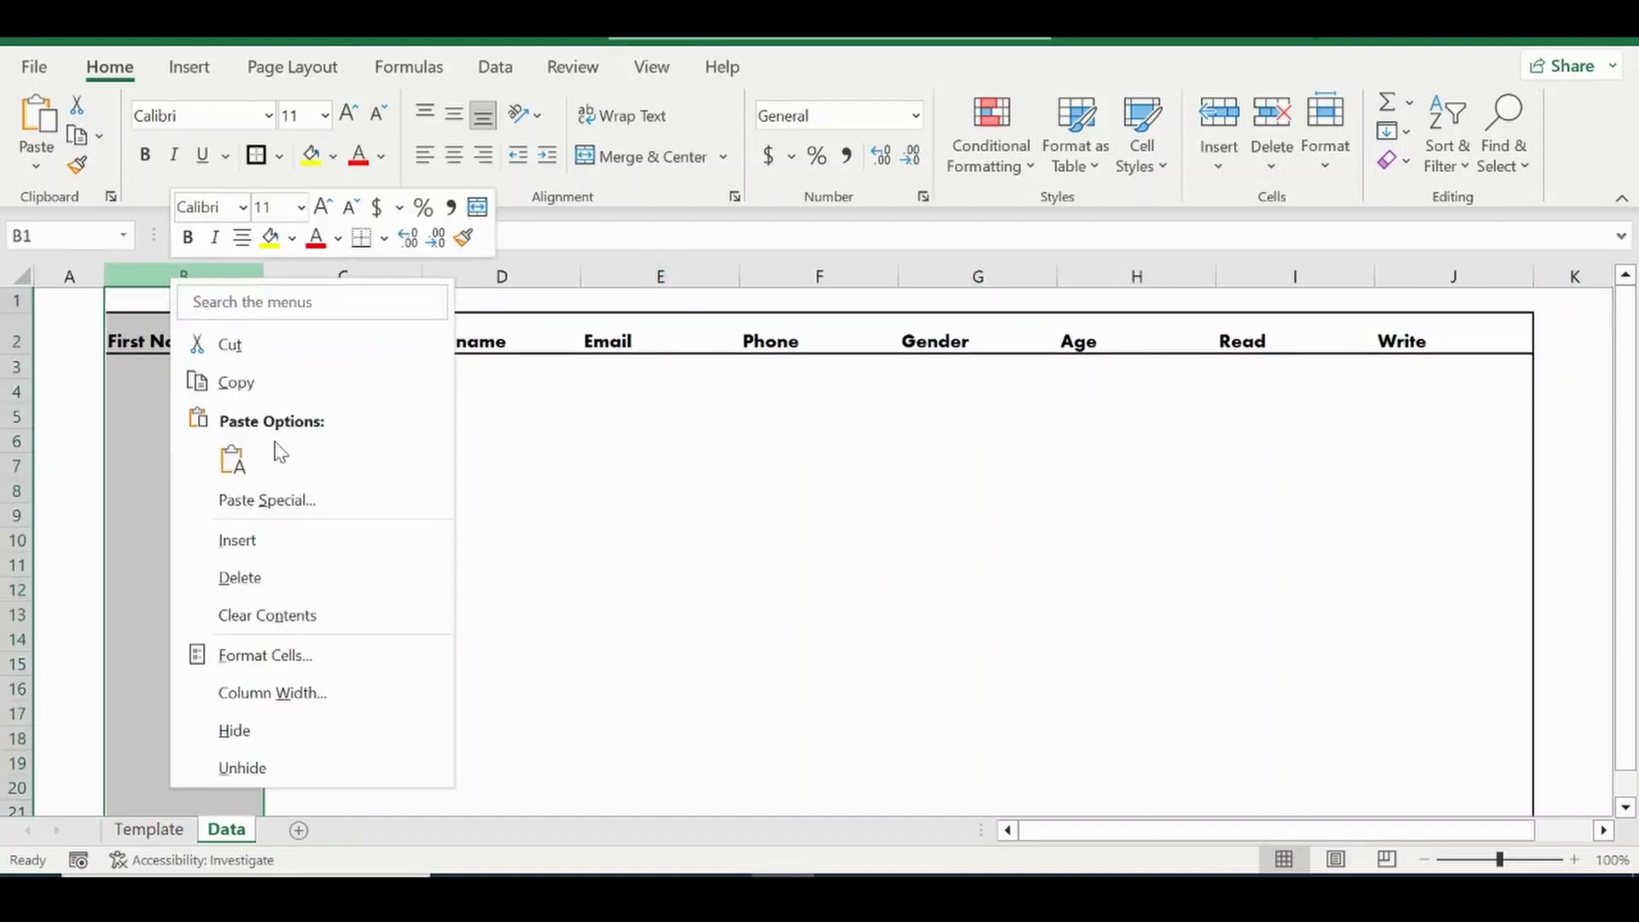
left_click(285, 541)
key("ctrl+z")
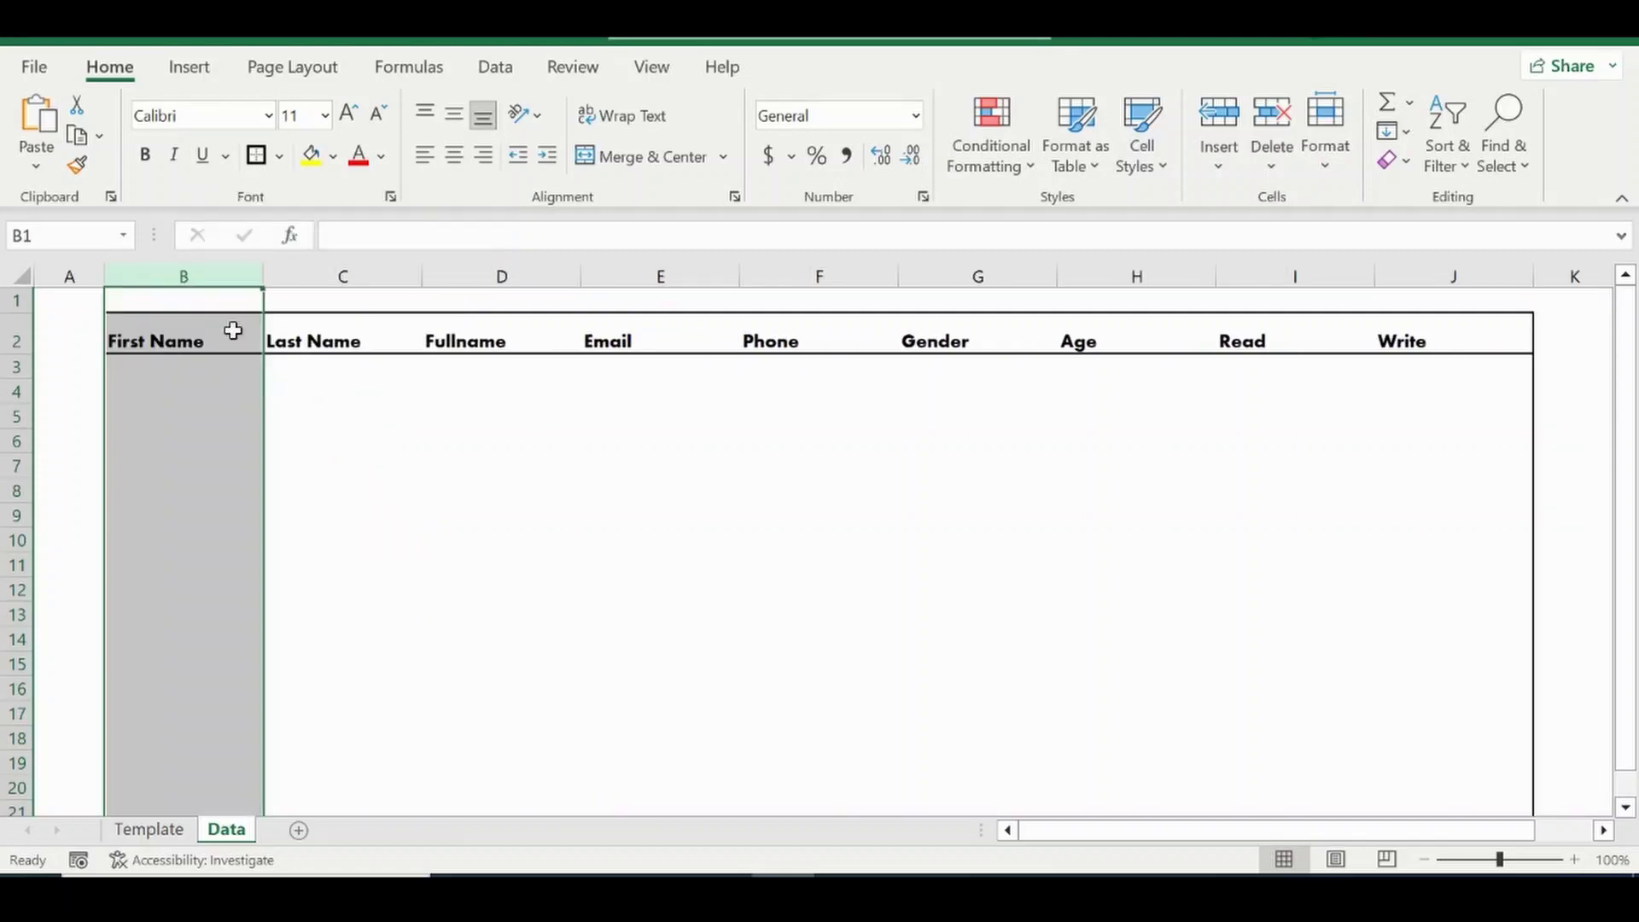
left_click(332, 271)
right_click(332, 272)
left_click(396, 547)
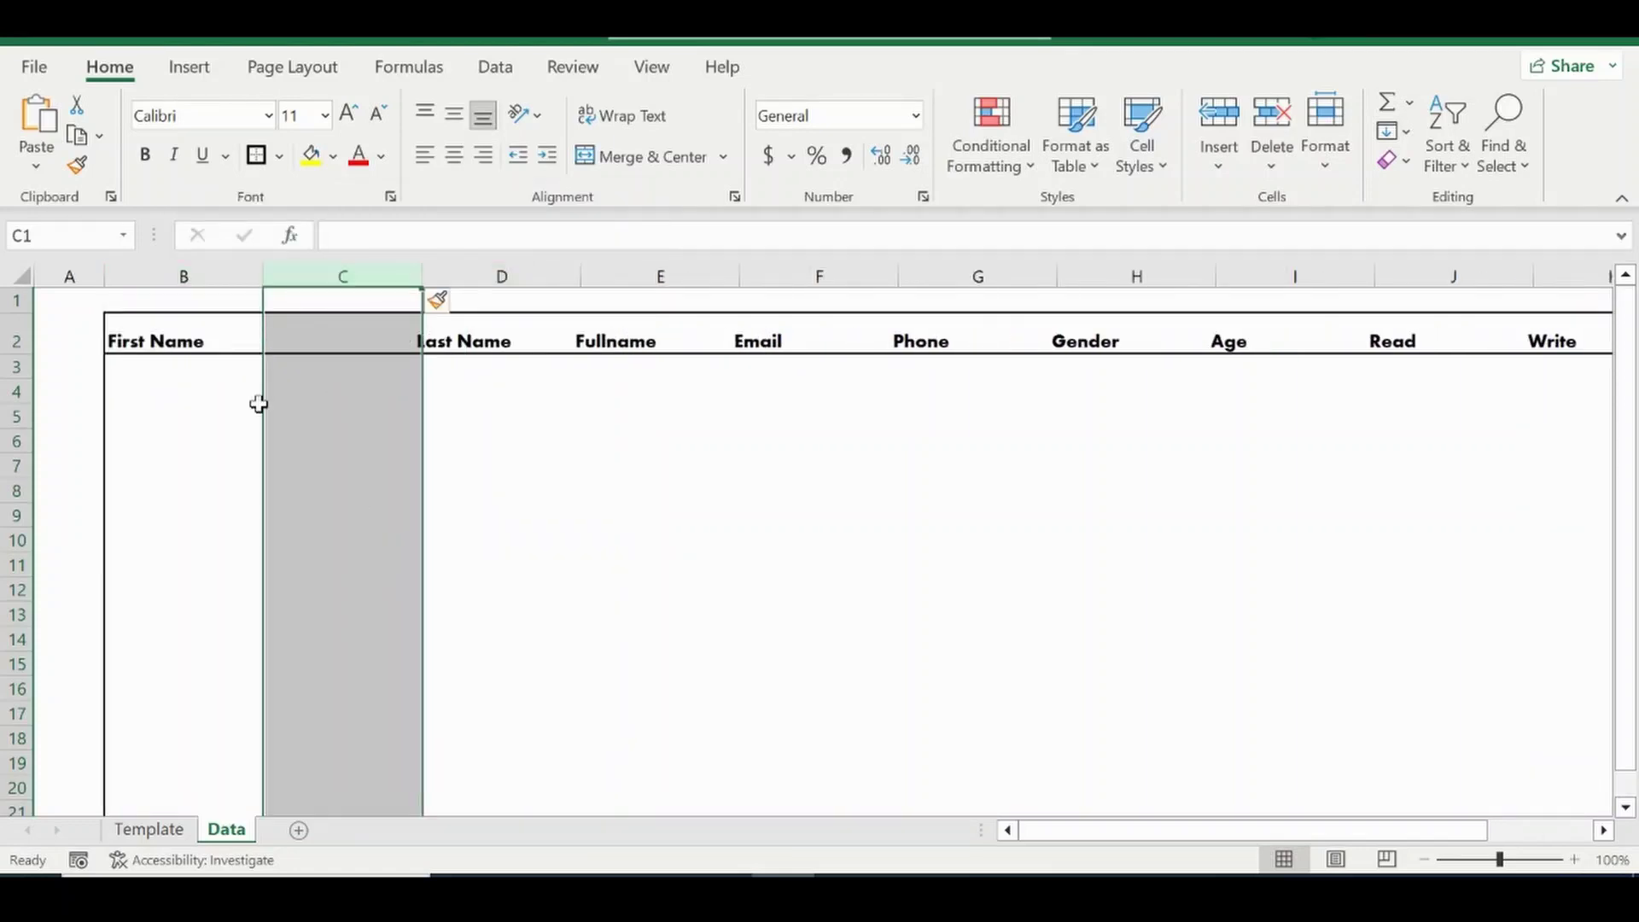
Move the First Name header from B2 into C2.
left_click(212, 336)
left_click_drag(434, 243, 331, 237)
key("ctrl+c")
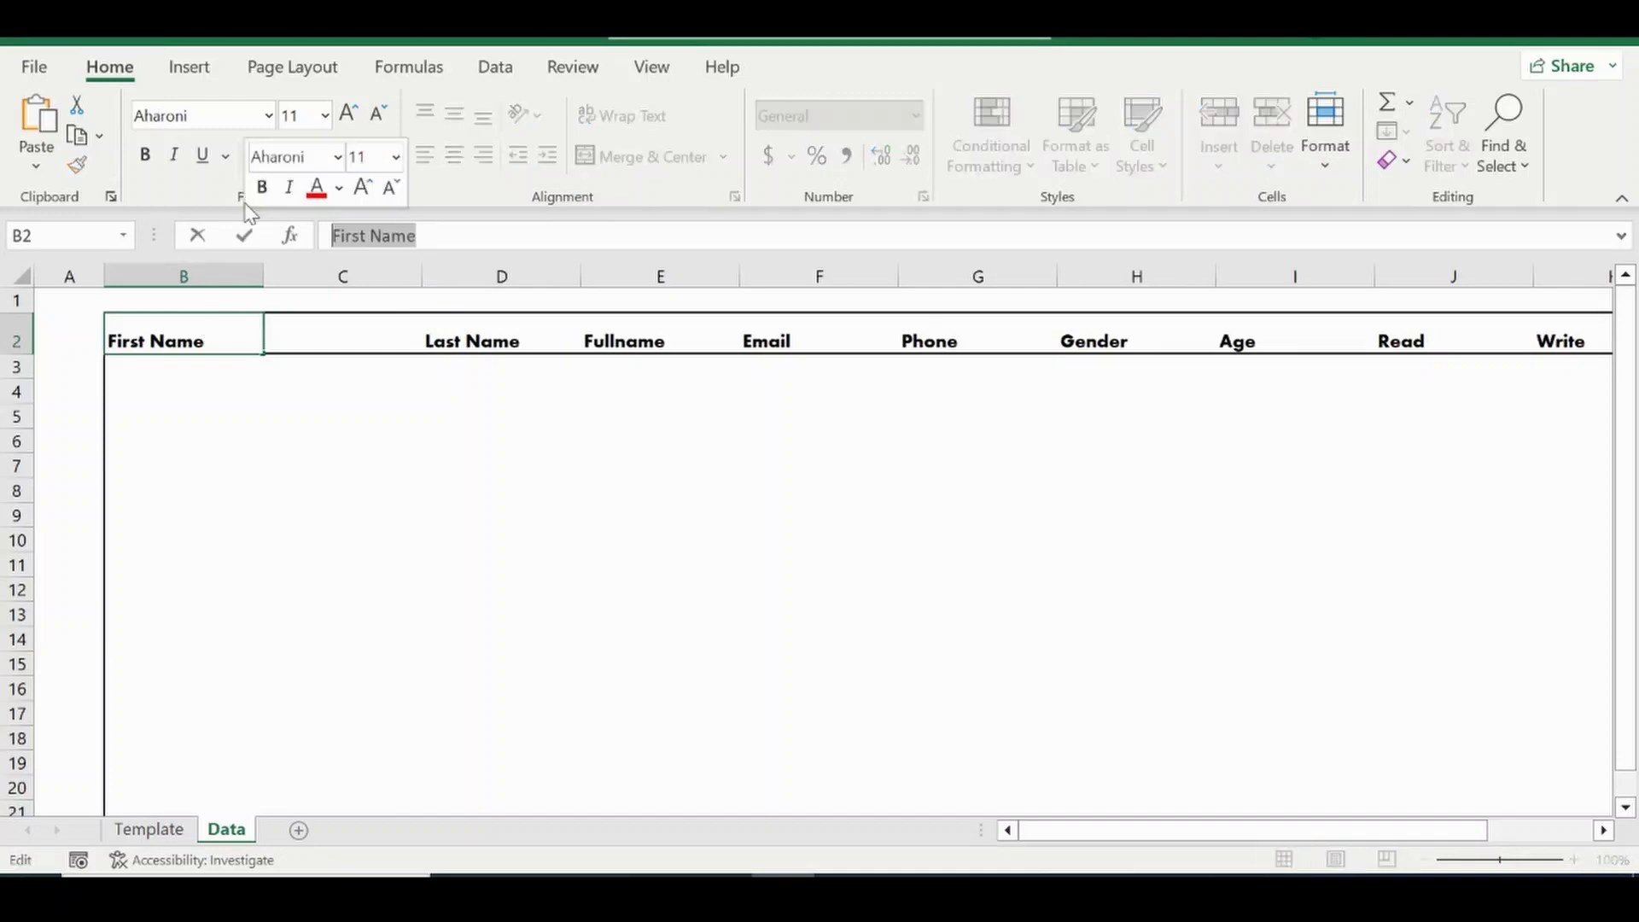
key("BackSpace")
left_click(321, 328)
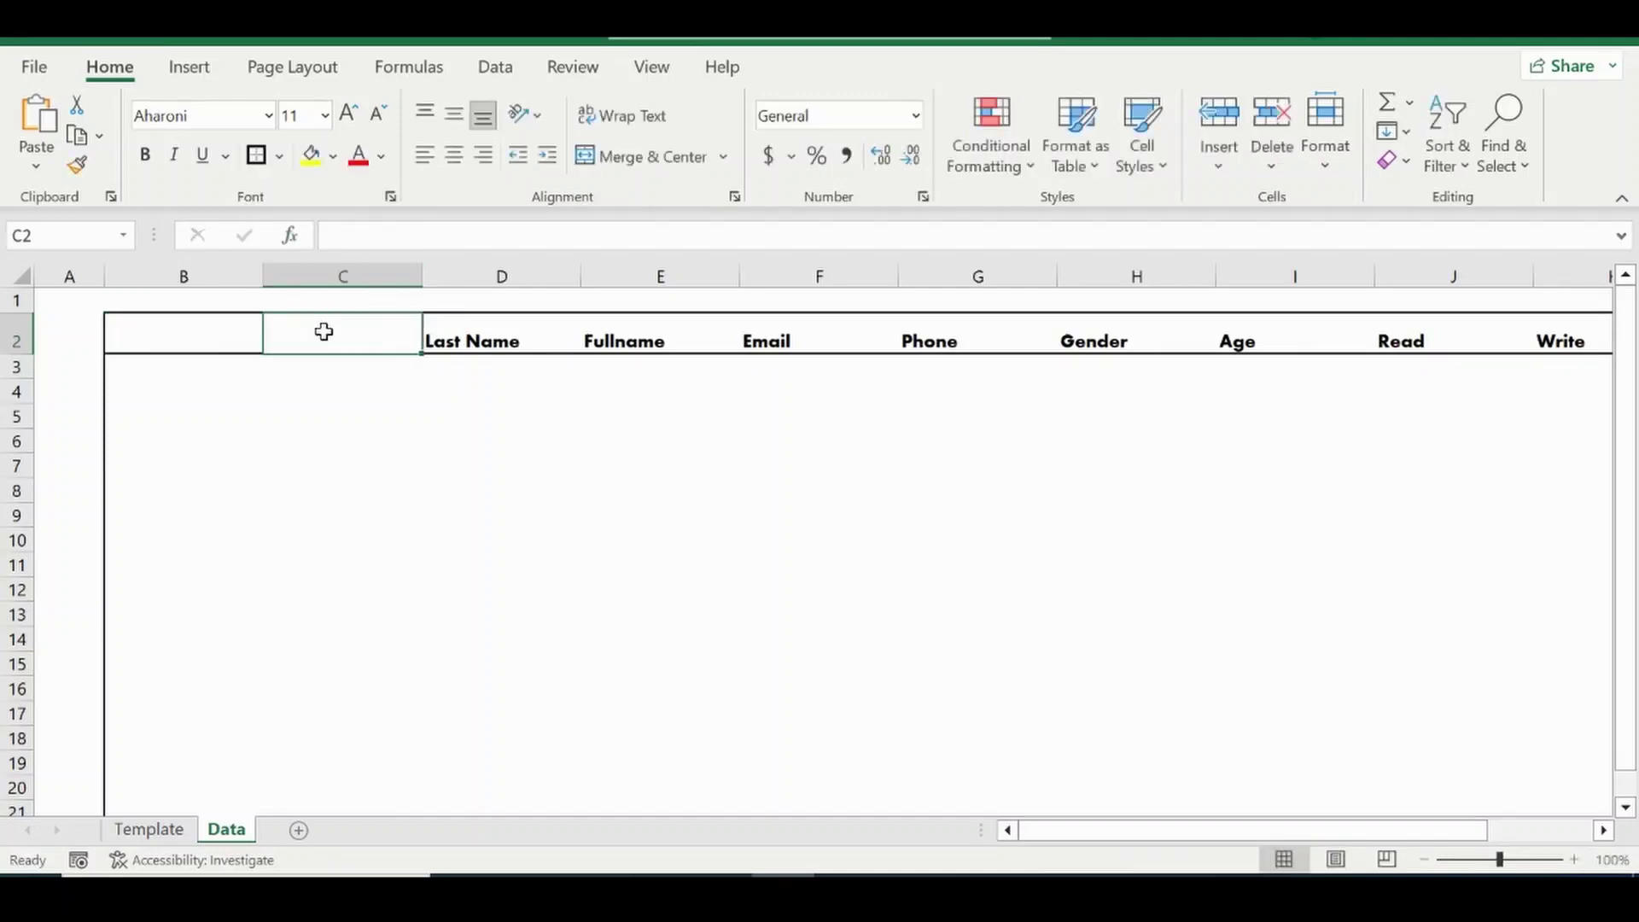
left_click(438, 241)
key("ctrl+v")
key("Return")
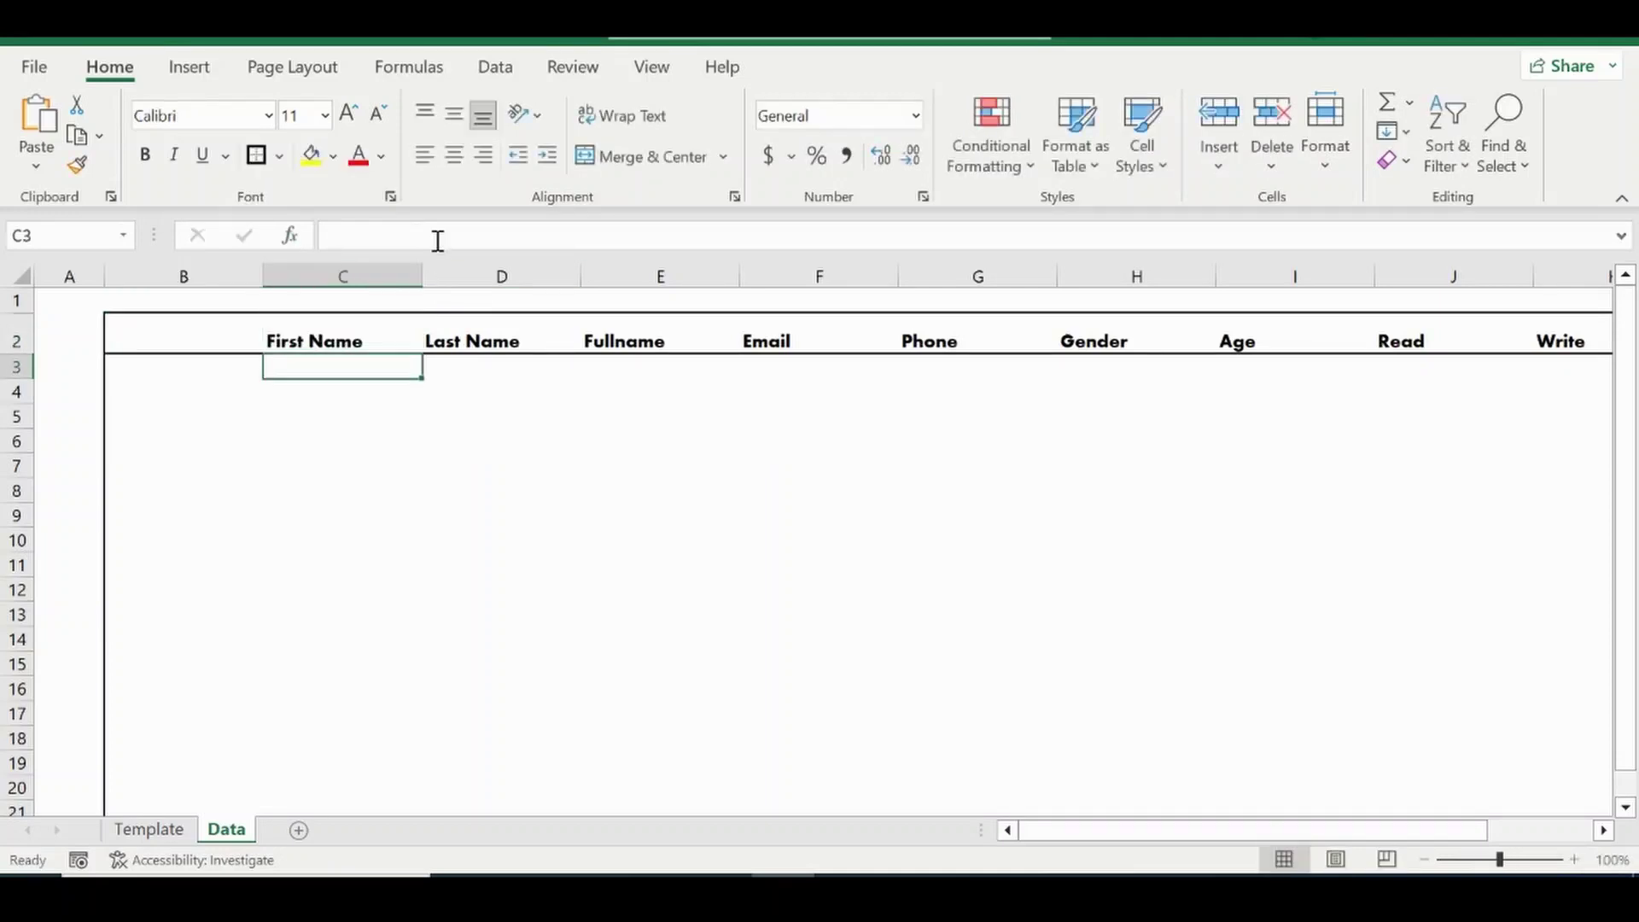
Type the header SN in B2 and zoom out to 90% to see the table.
key("Left")
key("Up")
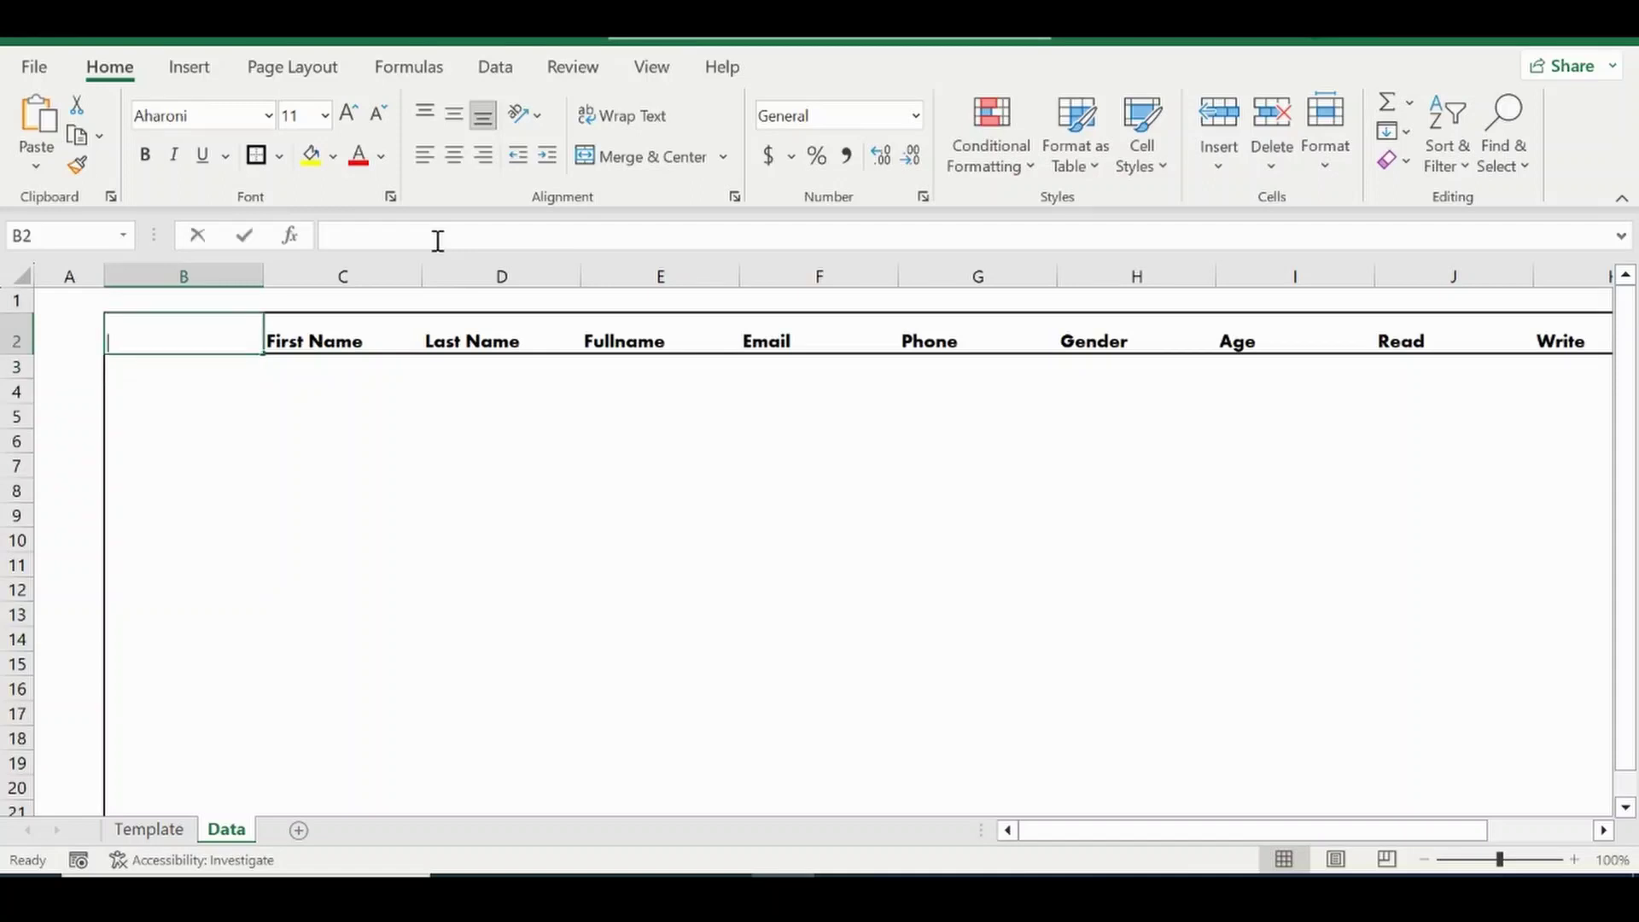
type("SN")
key("Return")
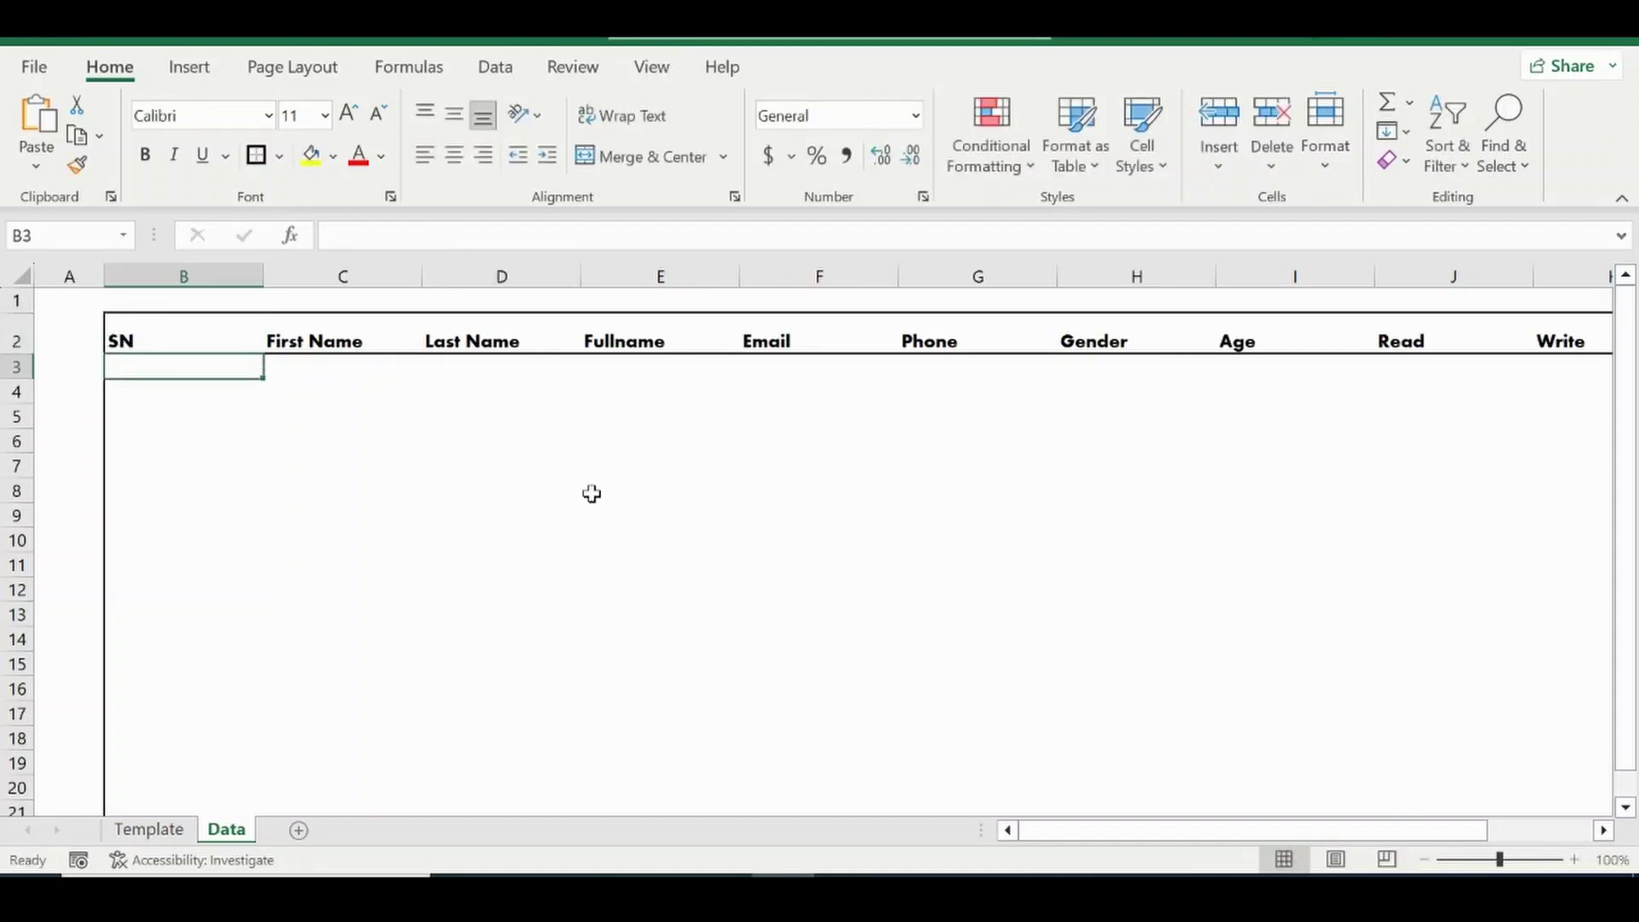
key("Right")
key("Right")
key("Right")
key("Right")
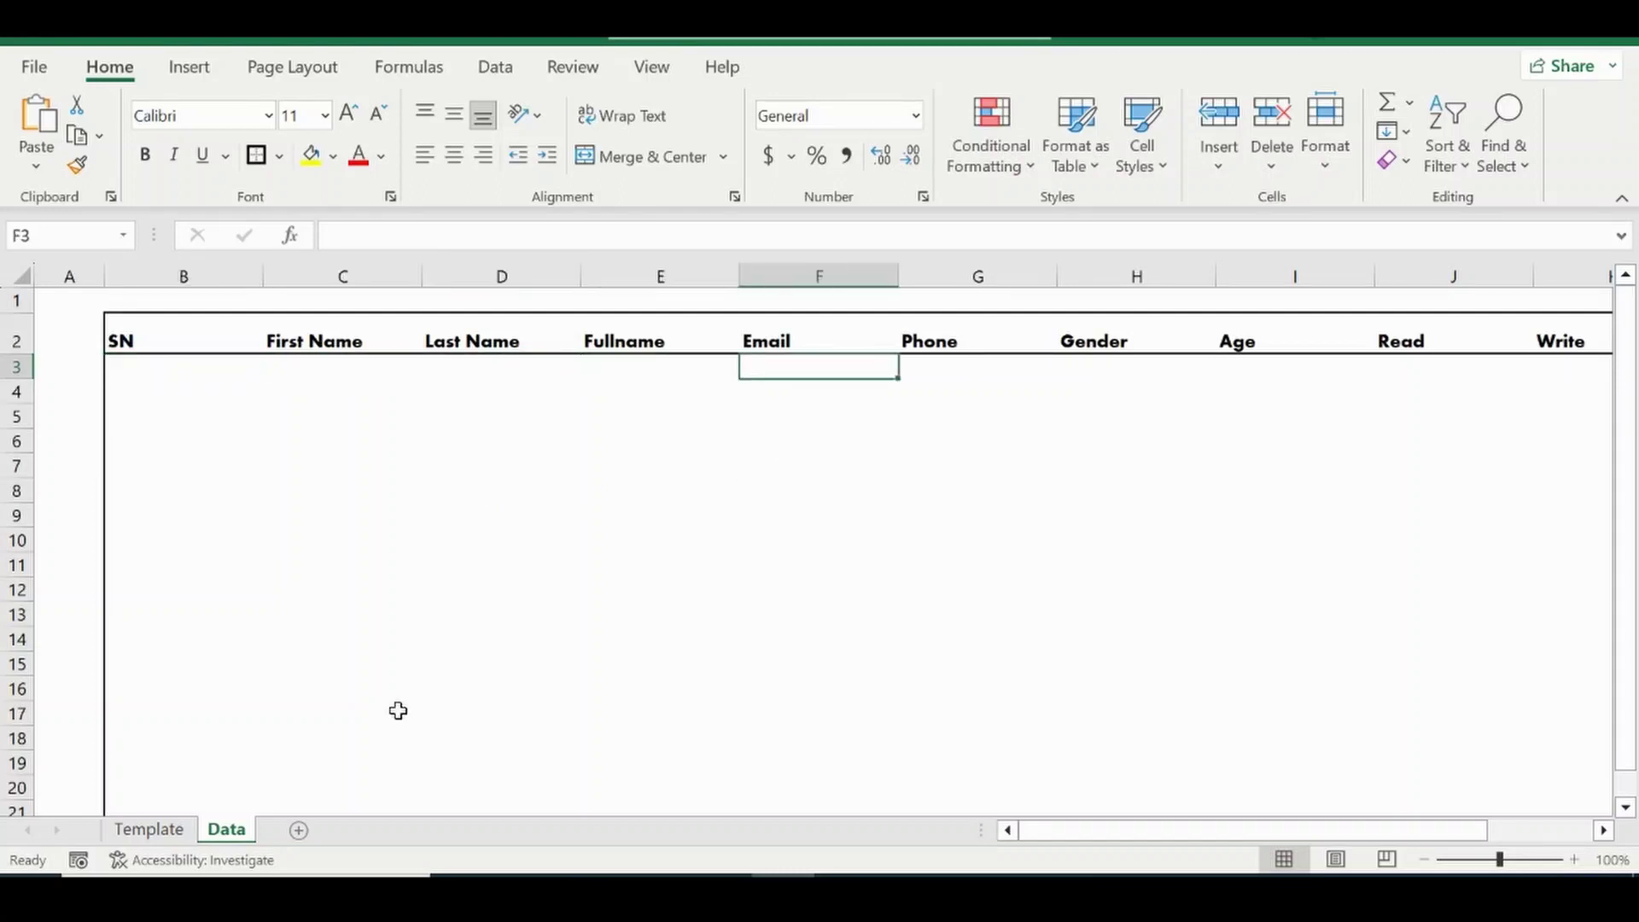
key("Right")
key("Right")
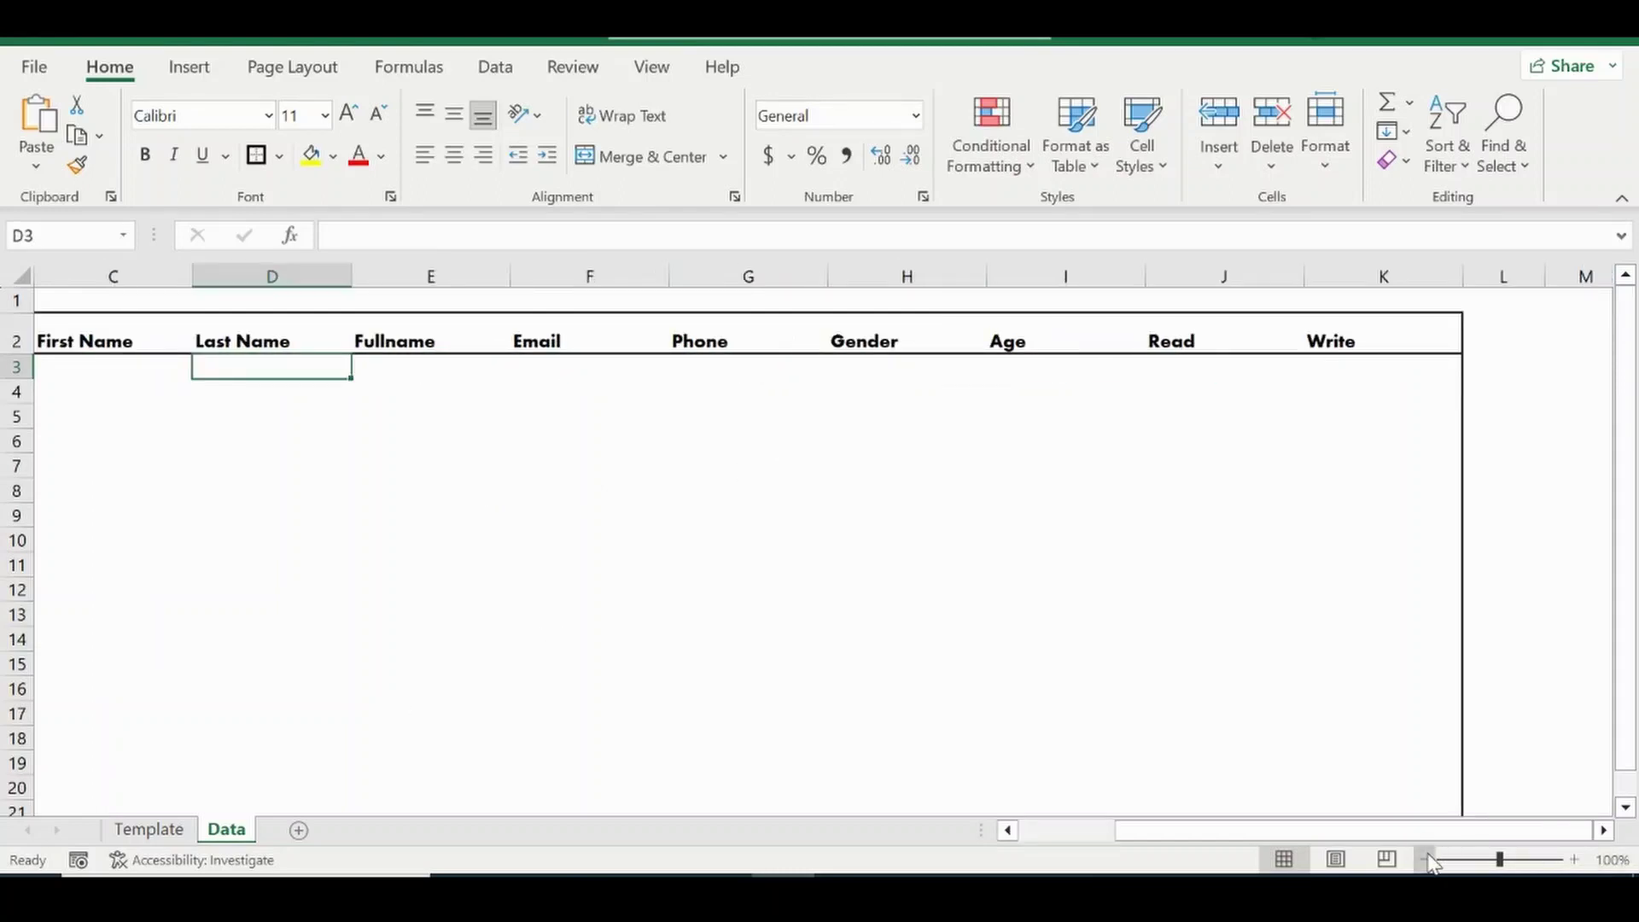
left_click(1423, 859)
left_click_drag(1087, 828, 1042, 827)
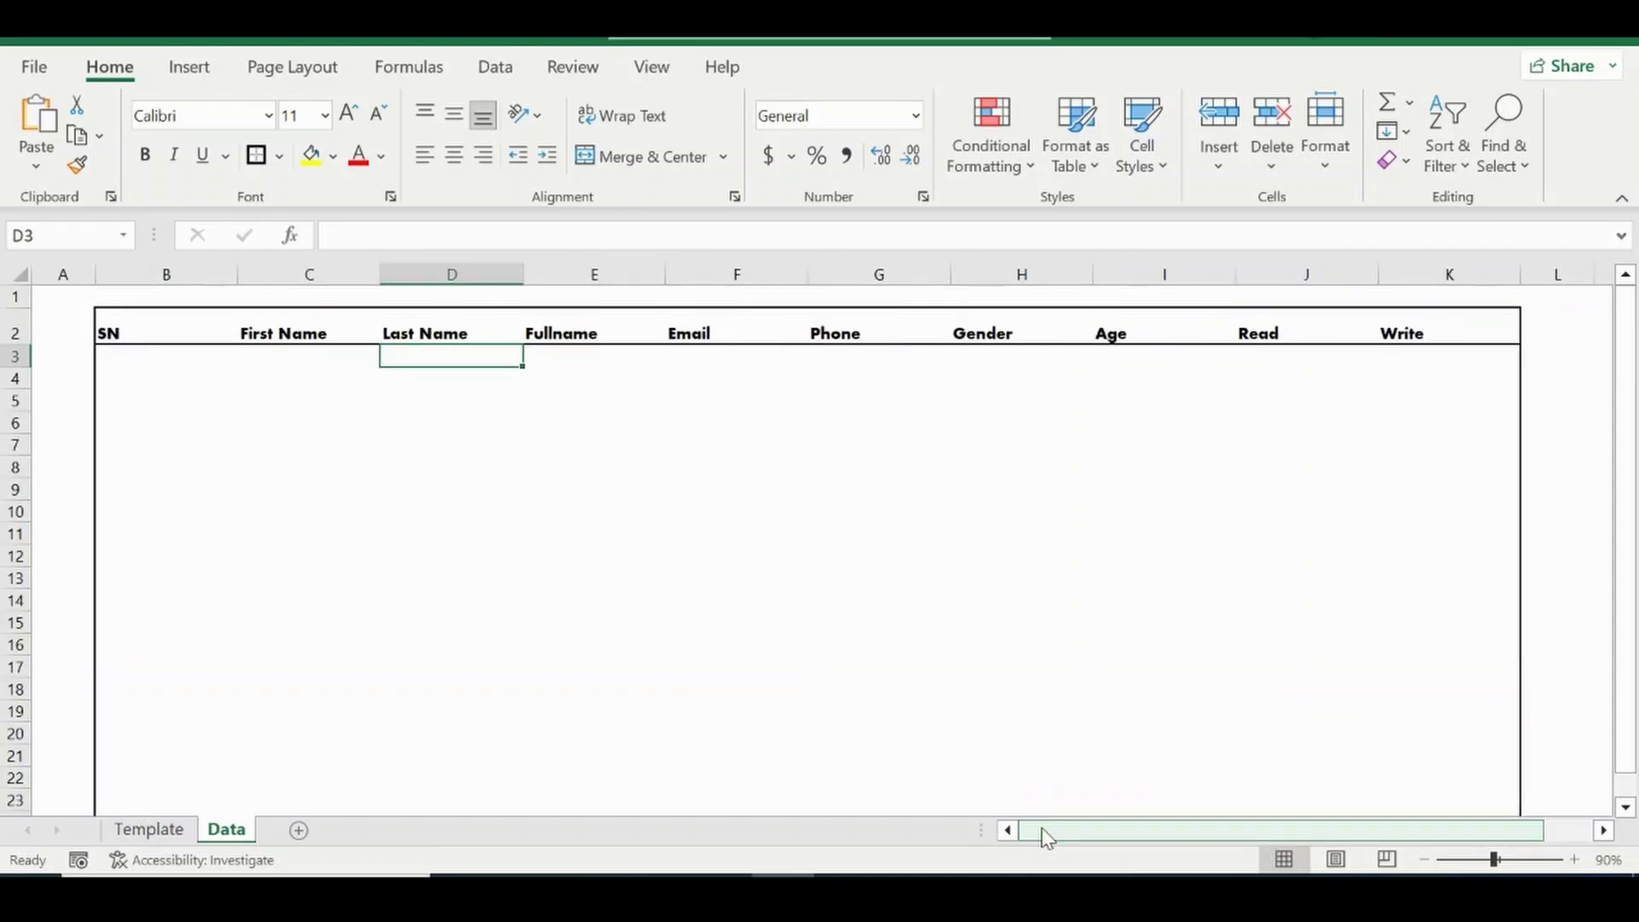
left_click(543, 334)
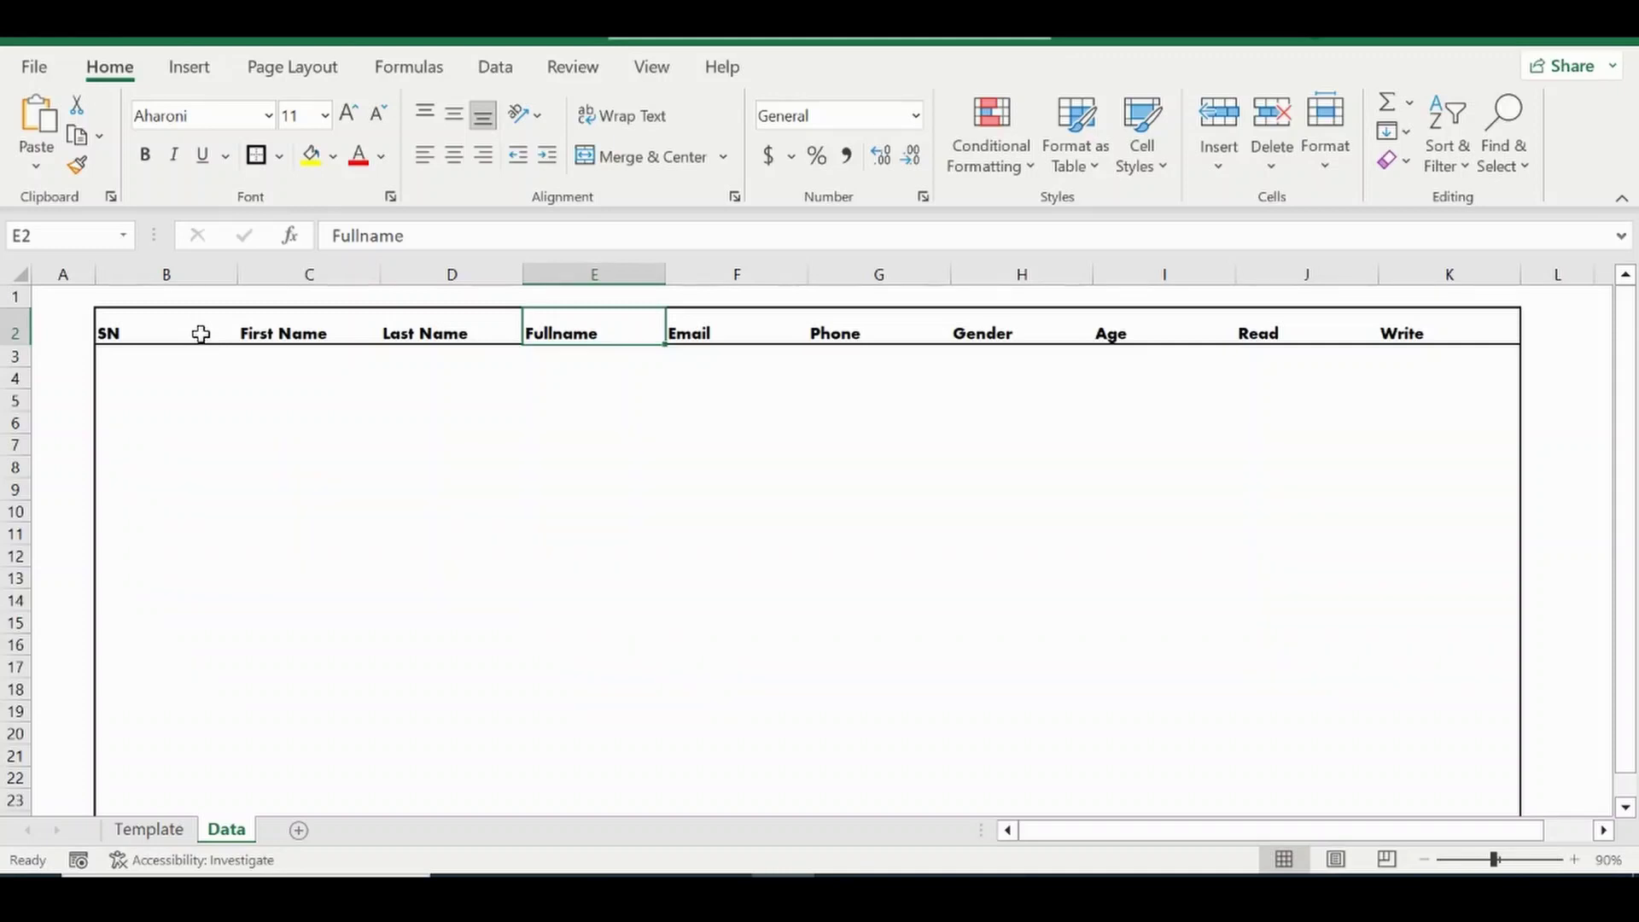
Copy headers B2:K2 and paste them into row 3 as plain values, SN through Write.
left_click_drag(183, 329, 1380, 338)
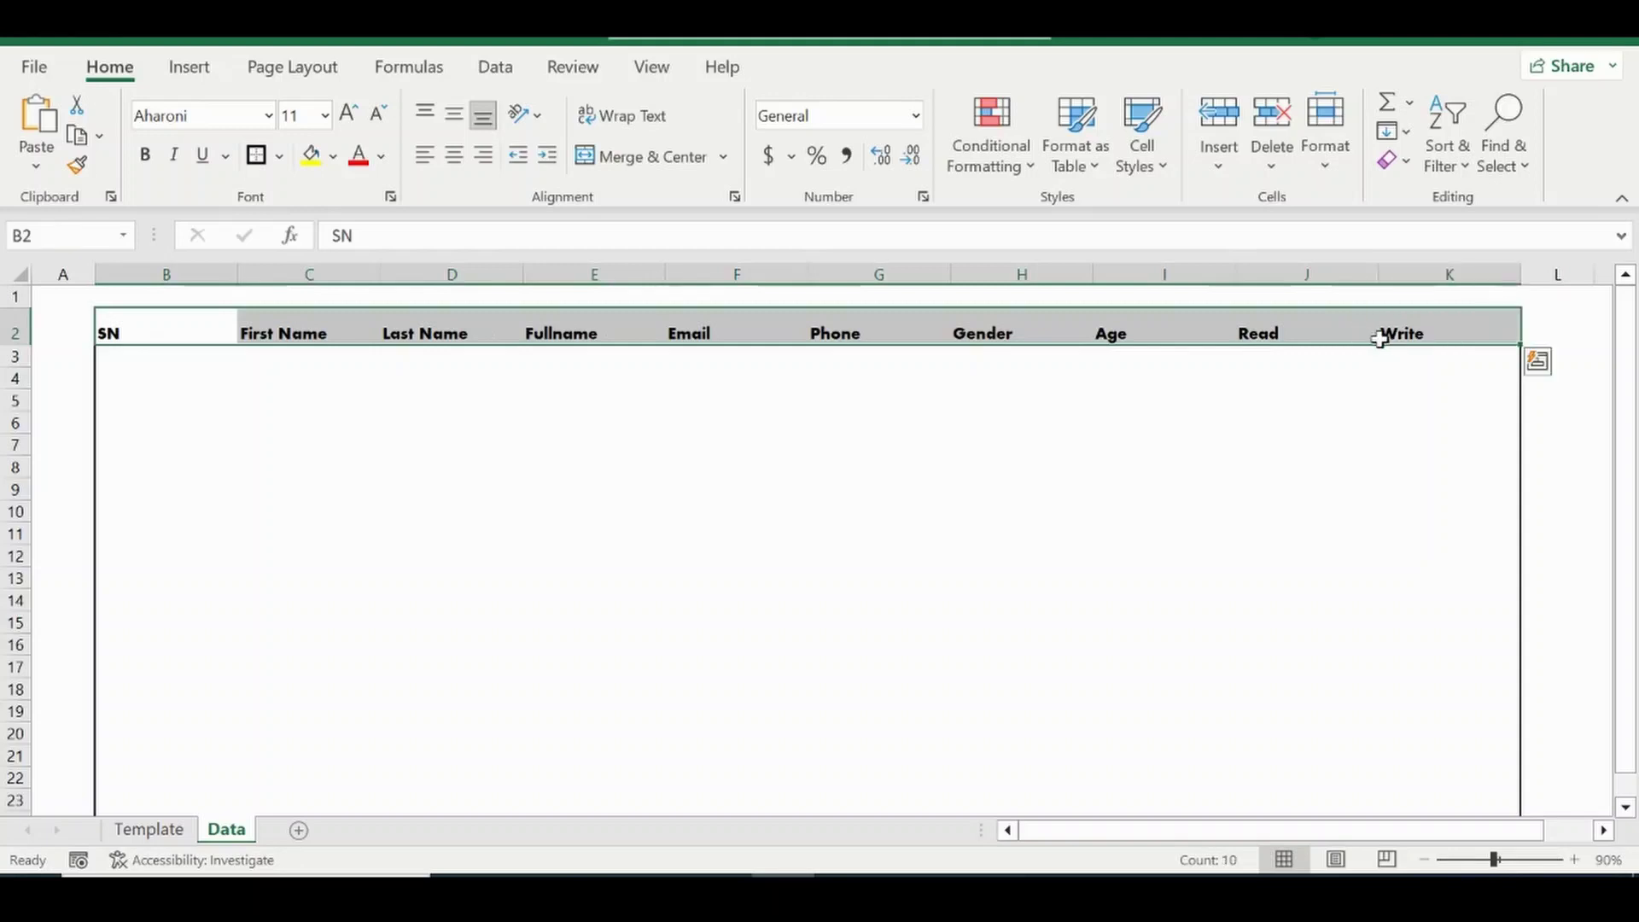
key("ctrl+c")
left_click(127, 361)
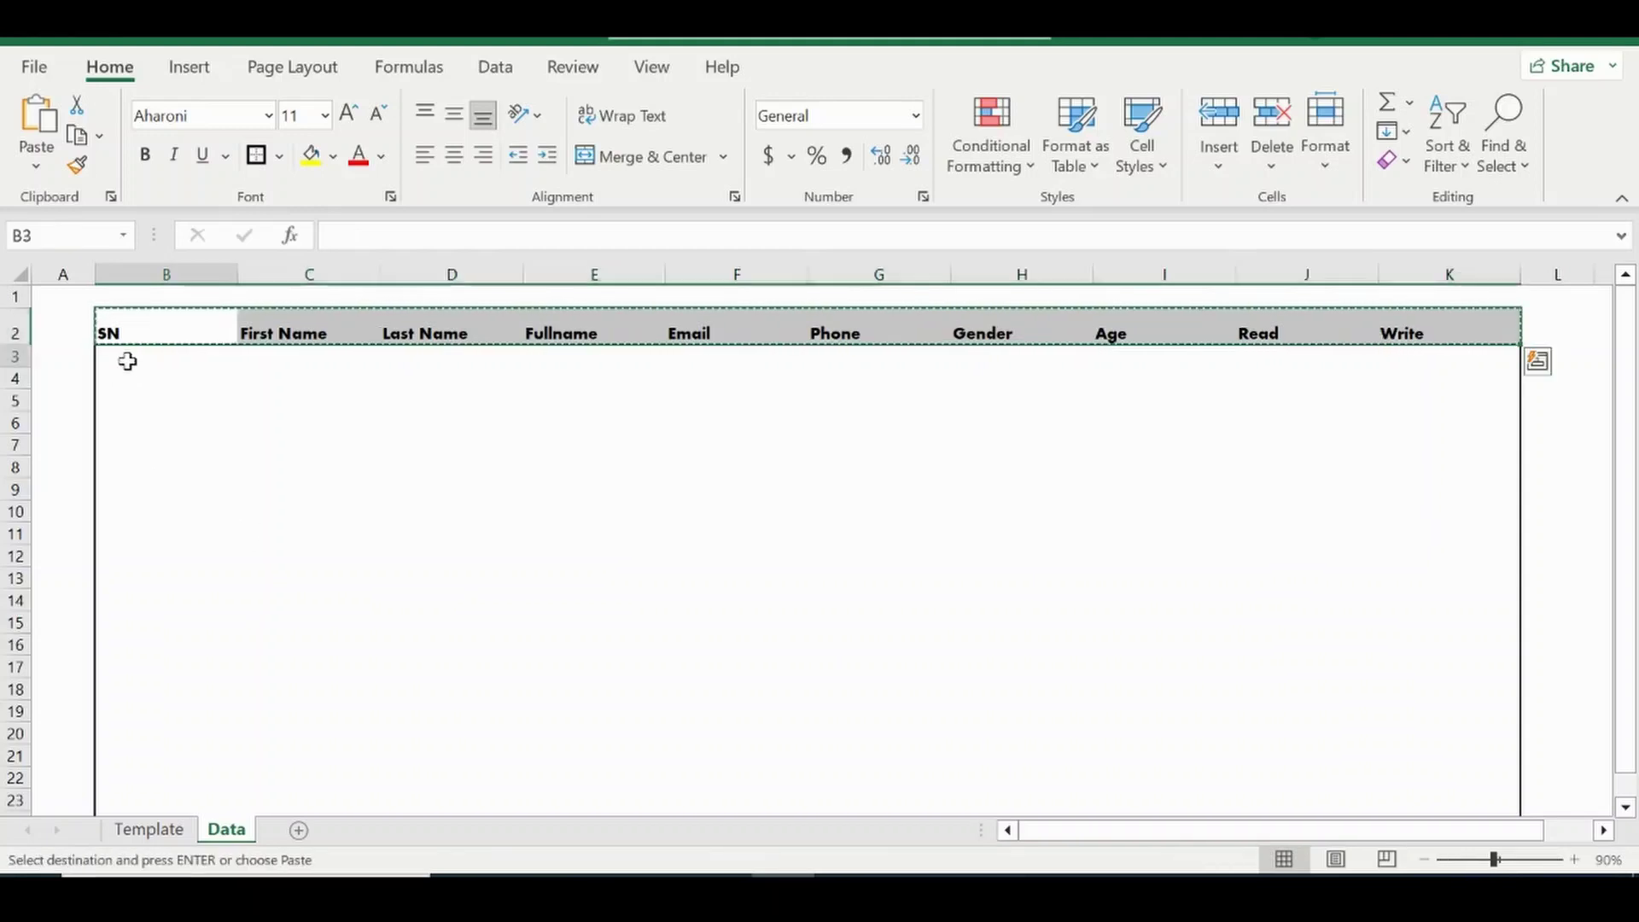
right_click(127, 361)
left_click(222, 314)
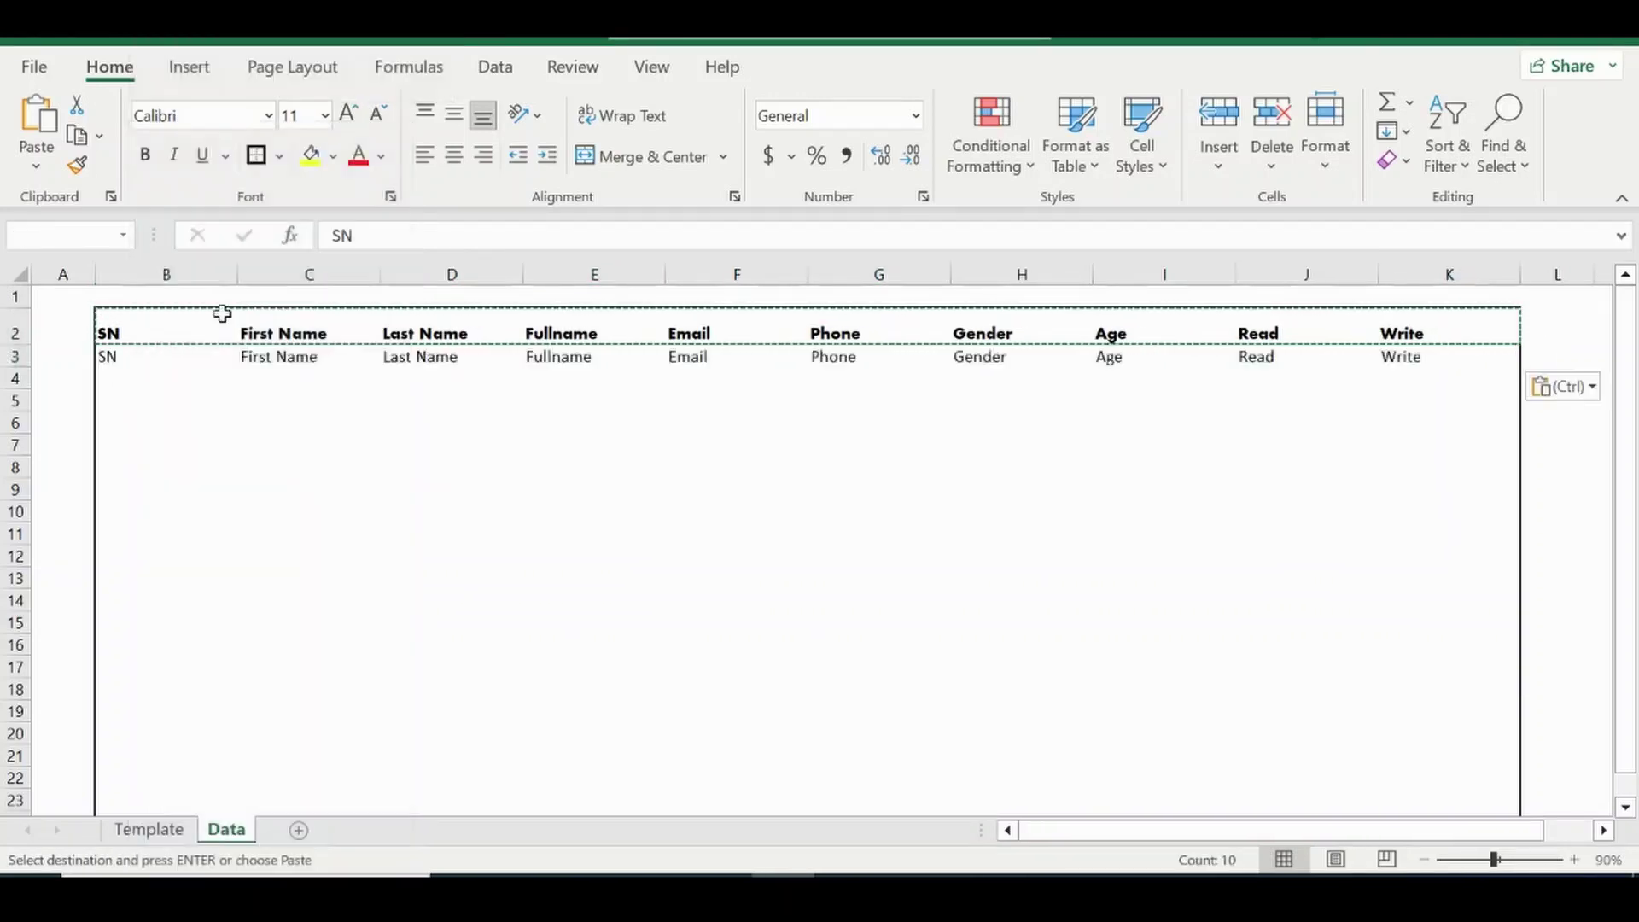
left_click(218, 397)
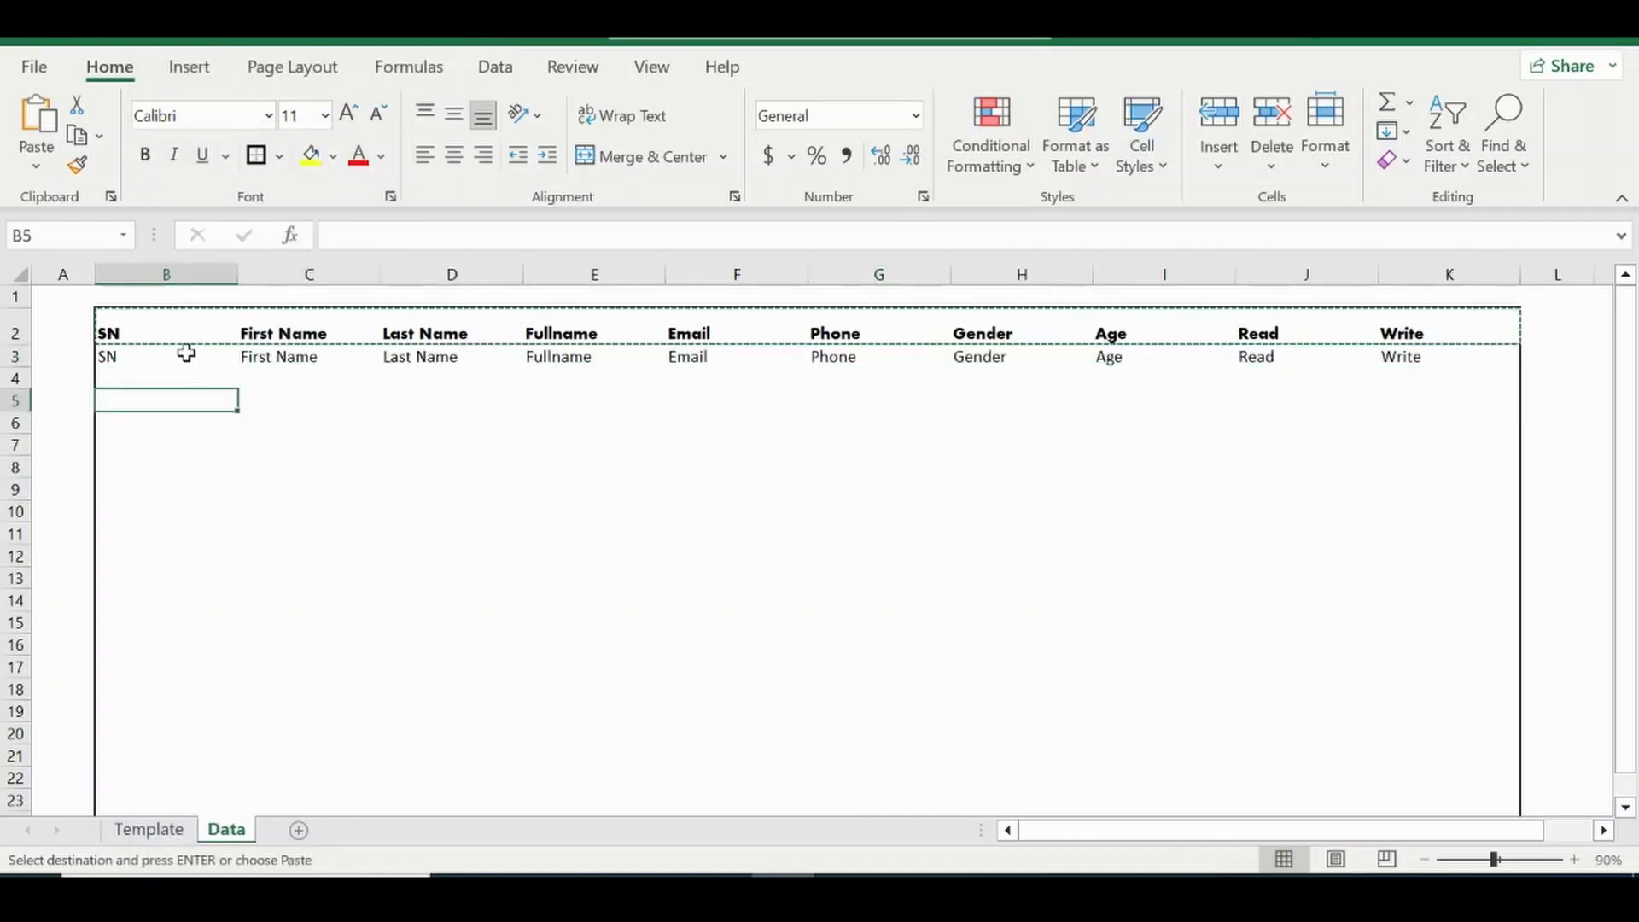
key("Escape")
left_click_drag(155, 351, 1420, 369)
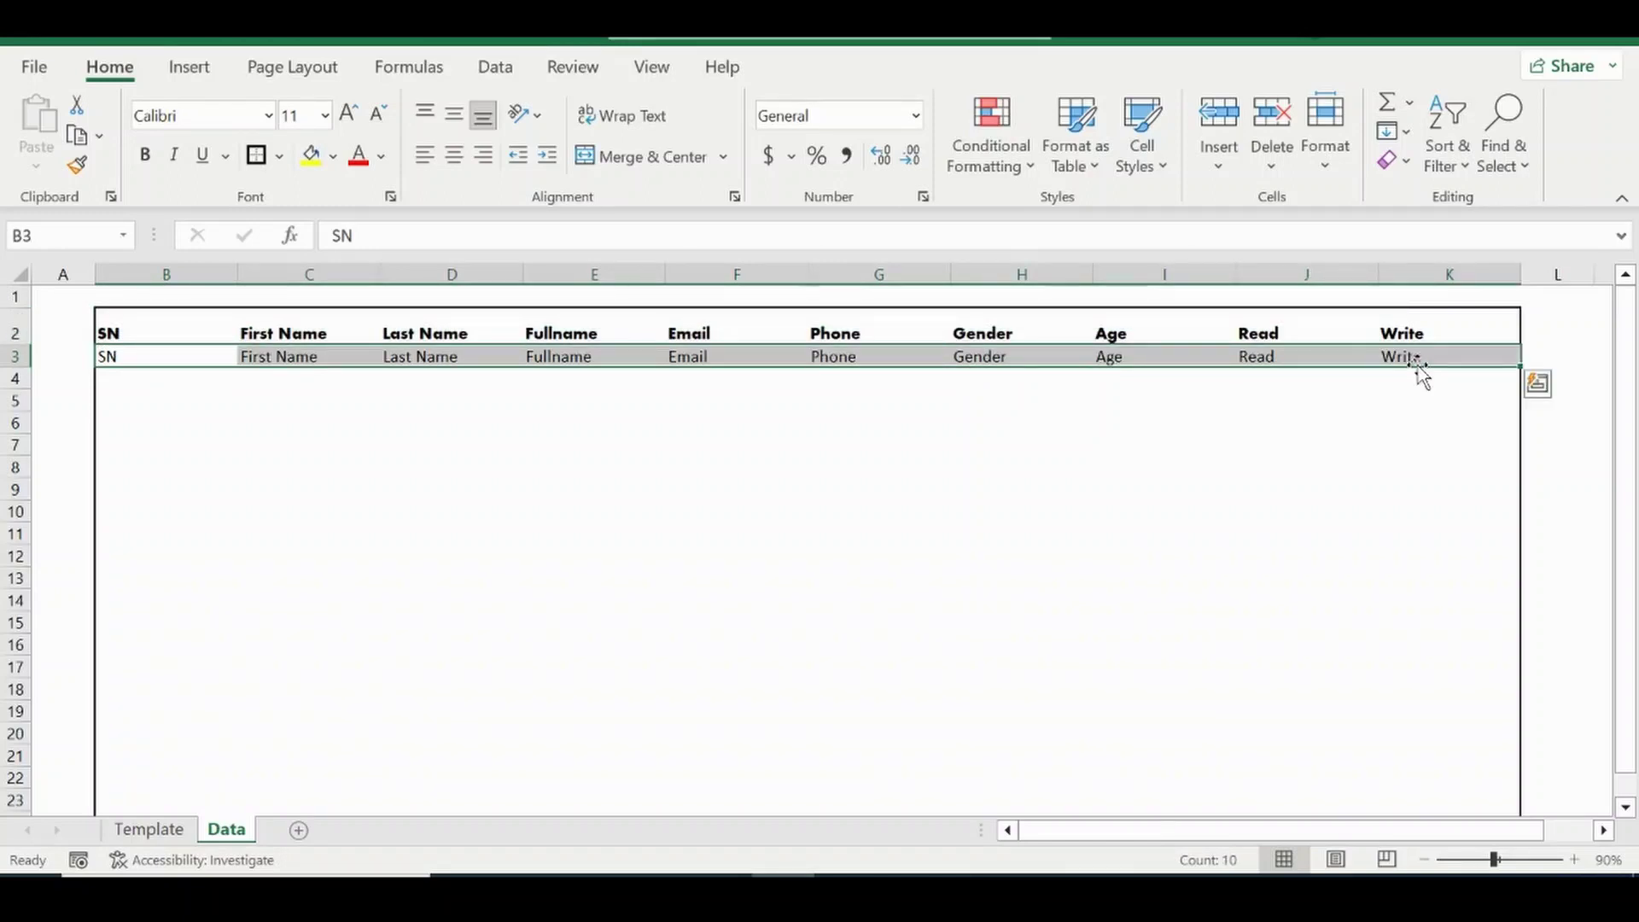
left_click(163, 351)
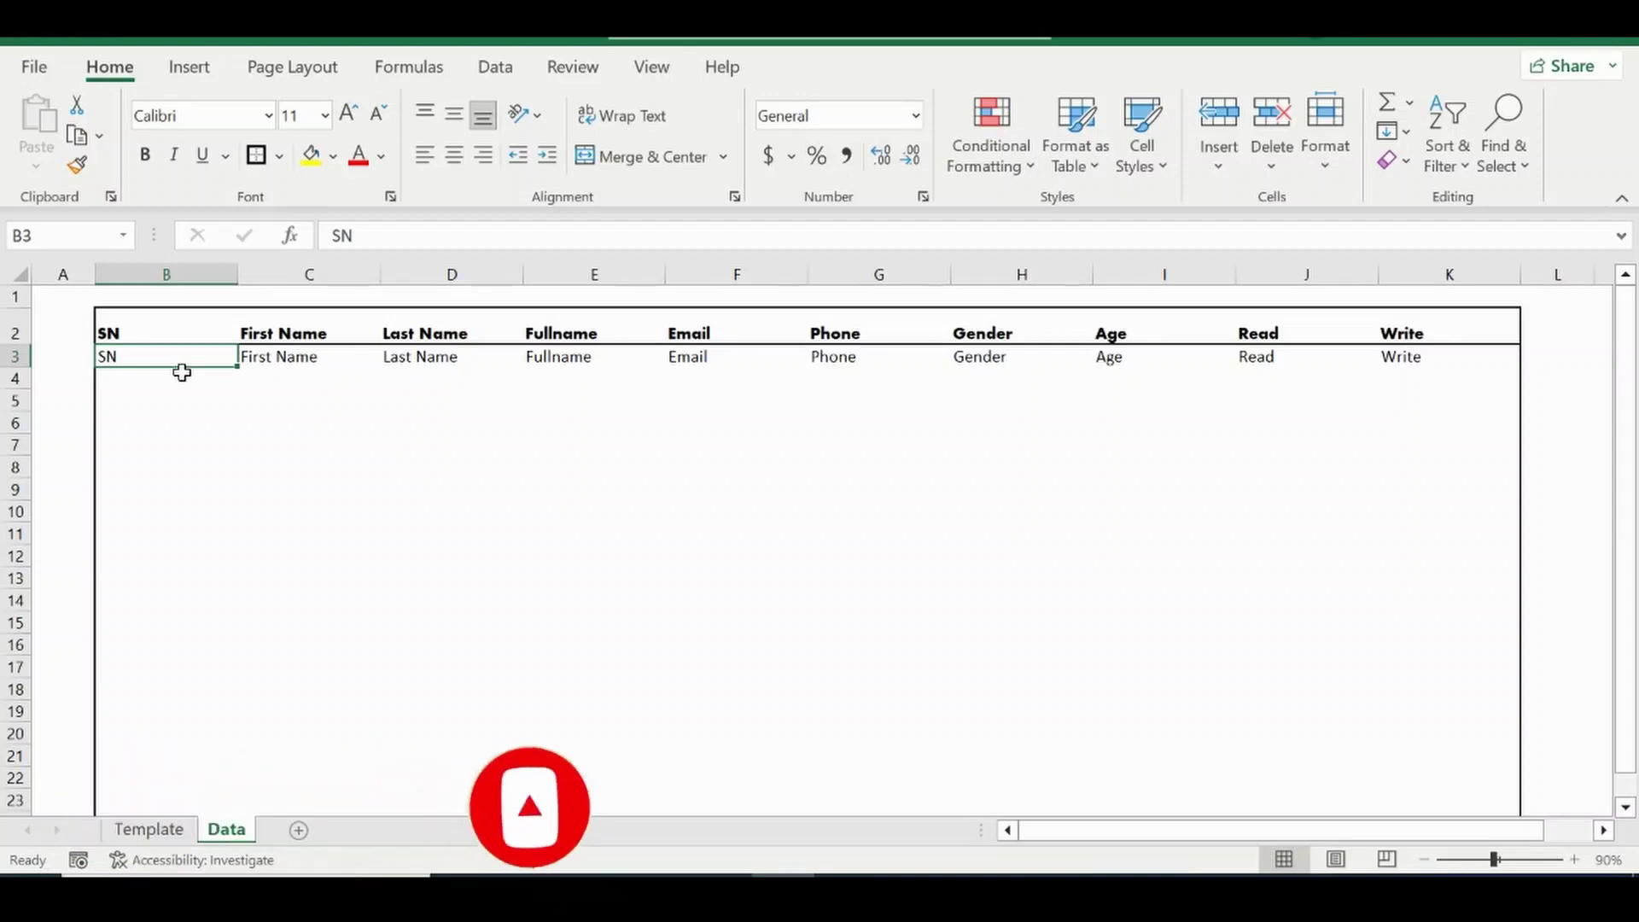
Enter =SEQUENCE(1000) in B3 to number the SN column 1 to 1000.
type("=S")
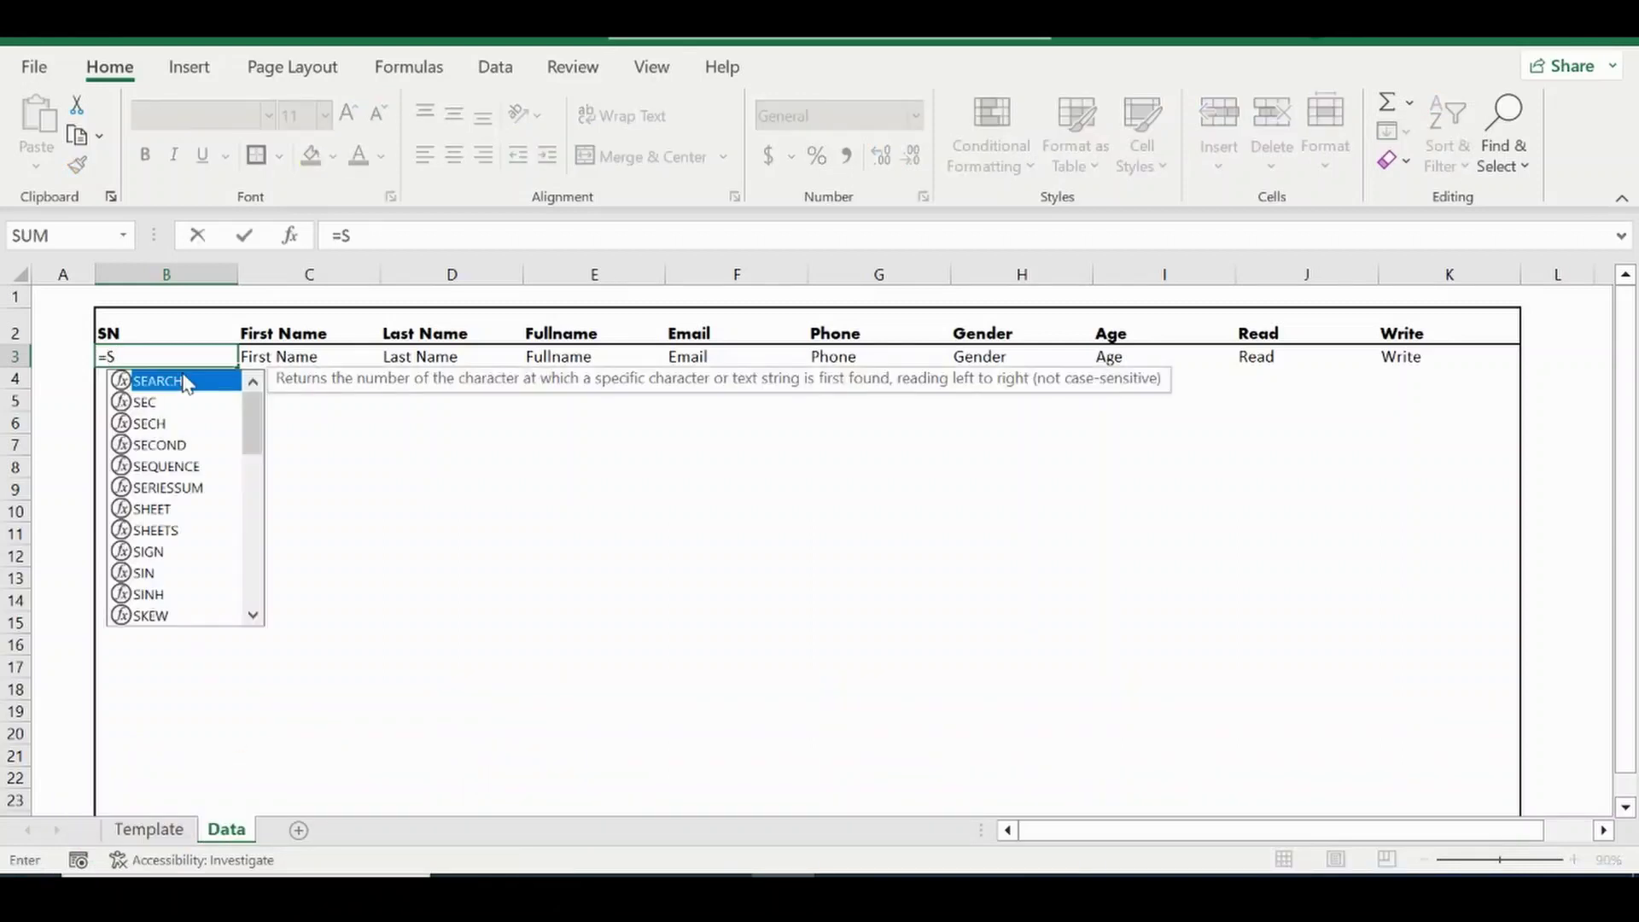
type("EQ")
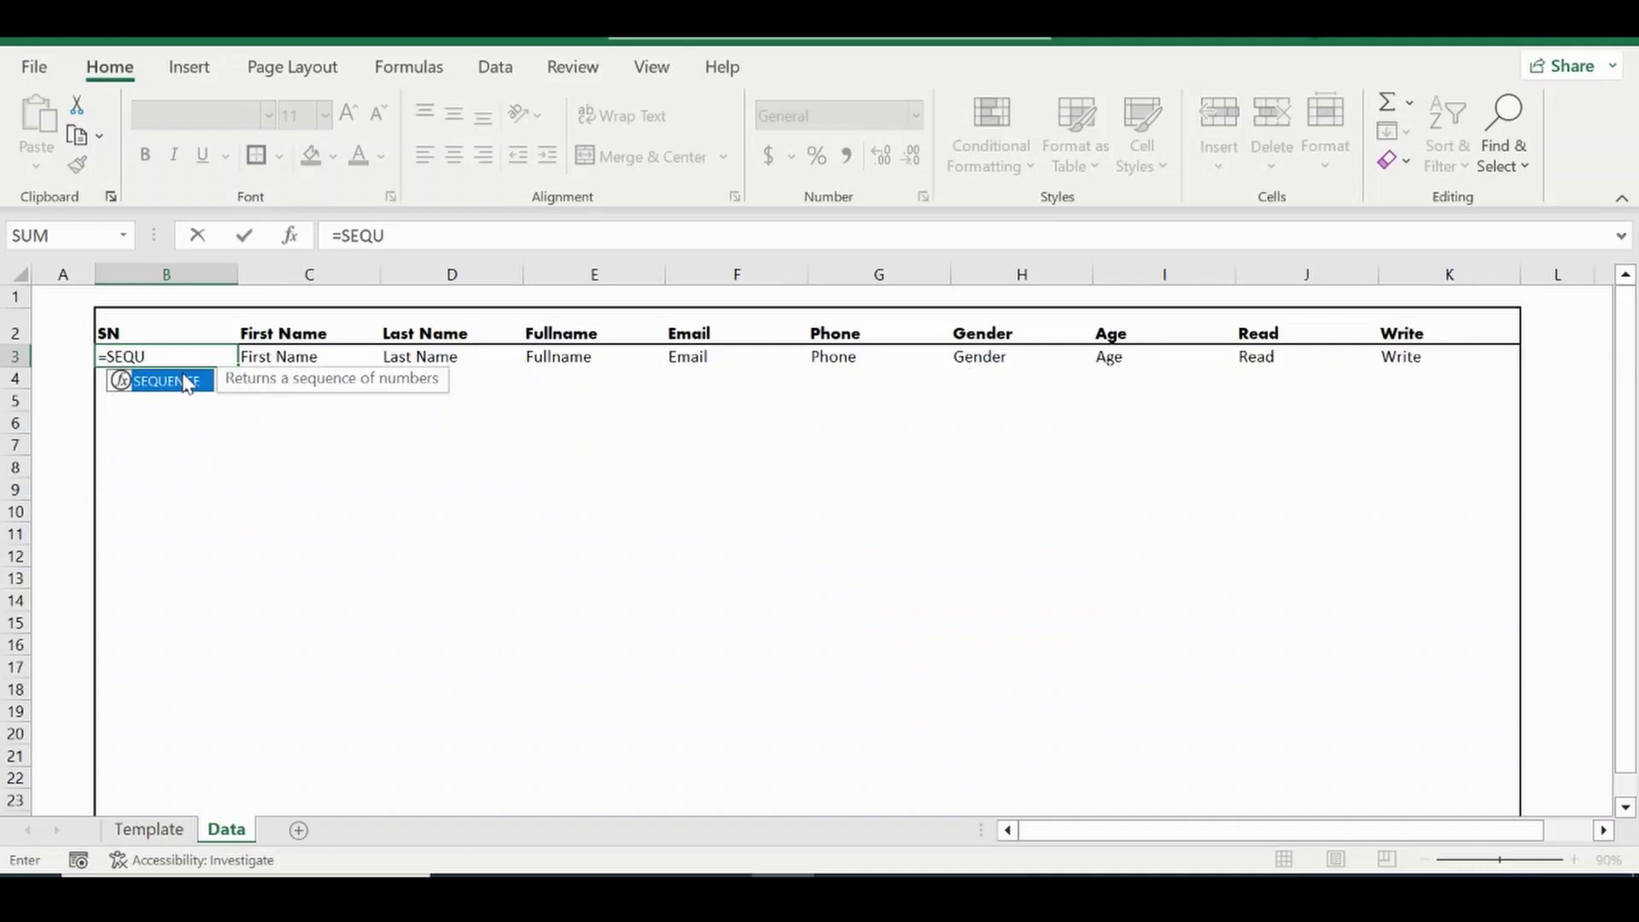
type("U")
double_click(170, 381)
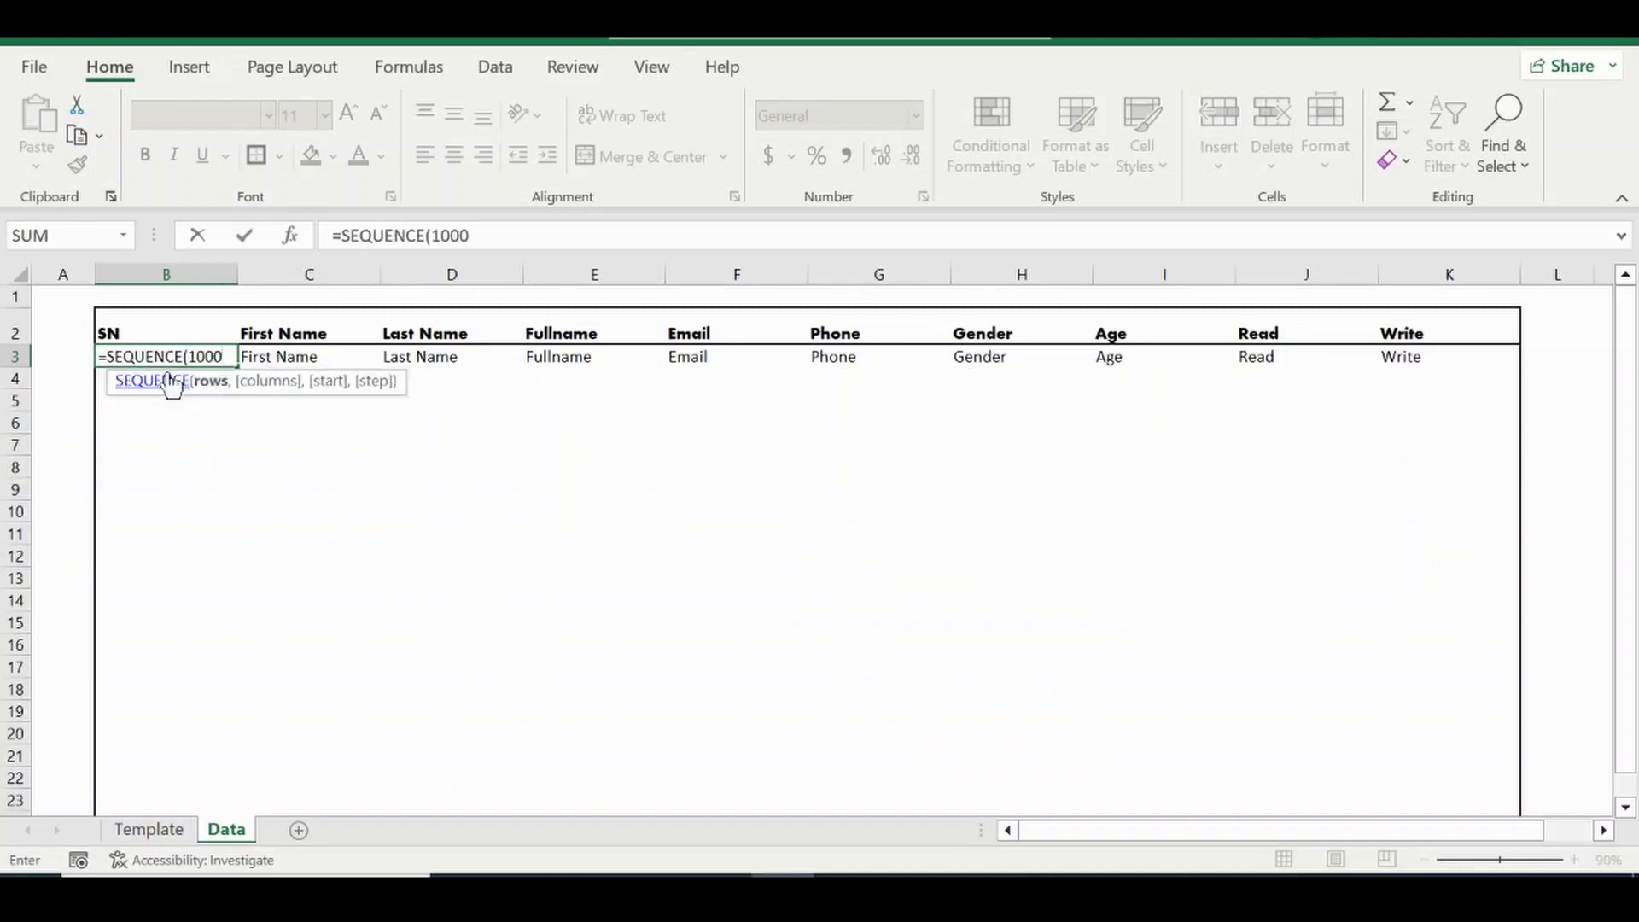
type("1000)")
key("Return")
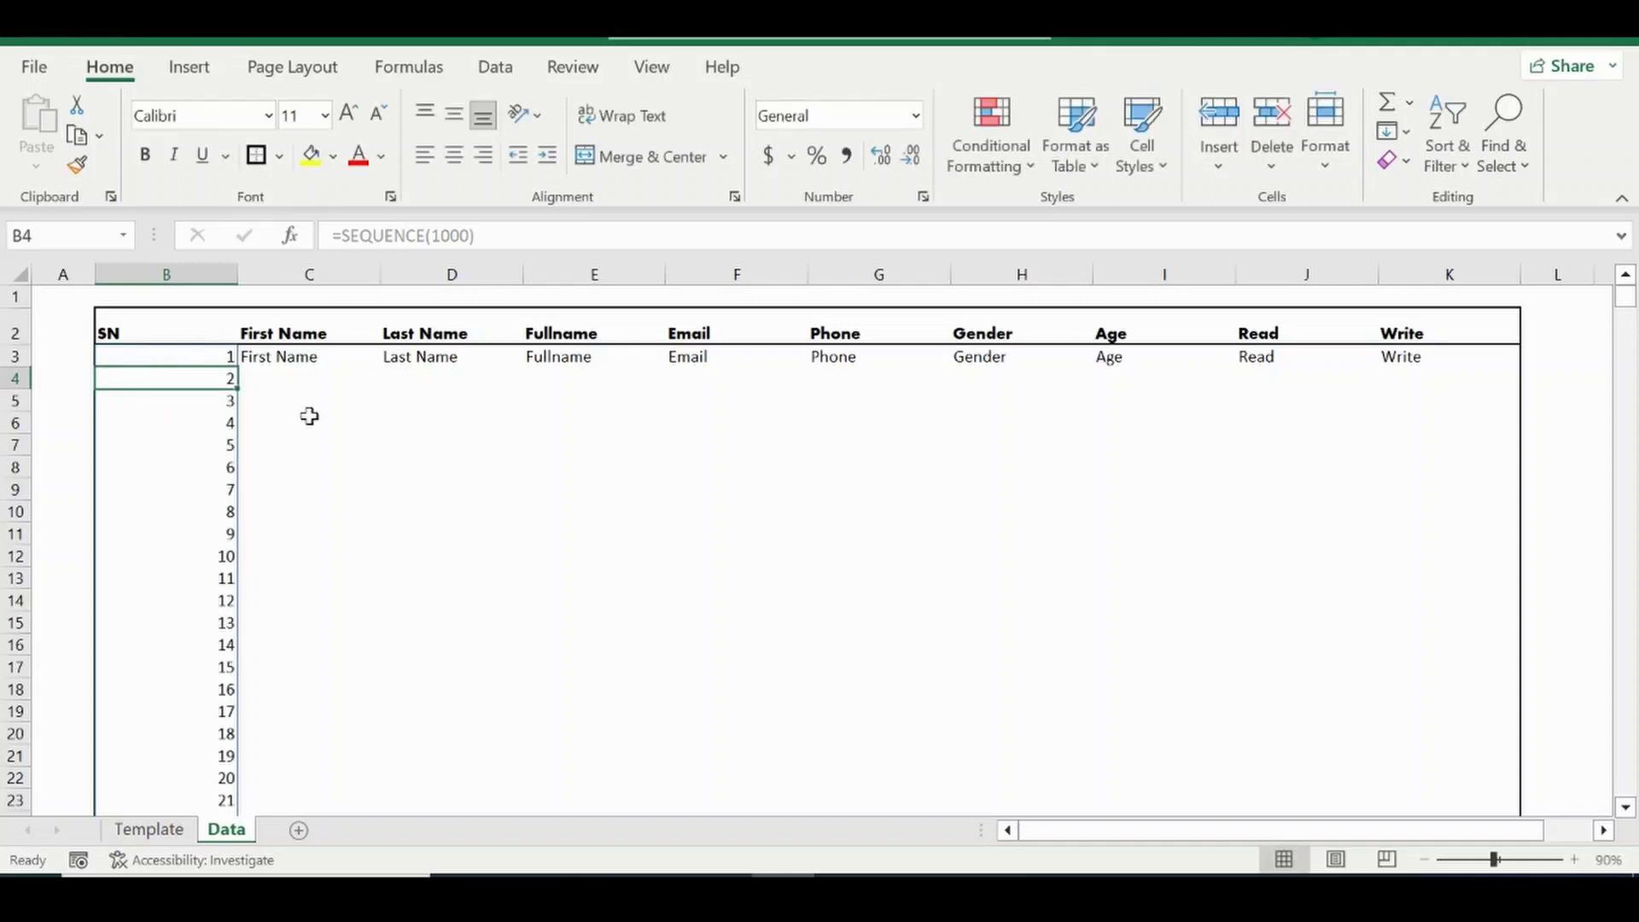
left_click(309, 418)
left_click(188, 375)
Centre the serial numbers in column B and narrow the column to fit.
left_click(164, 274)
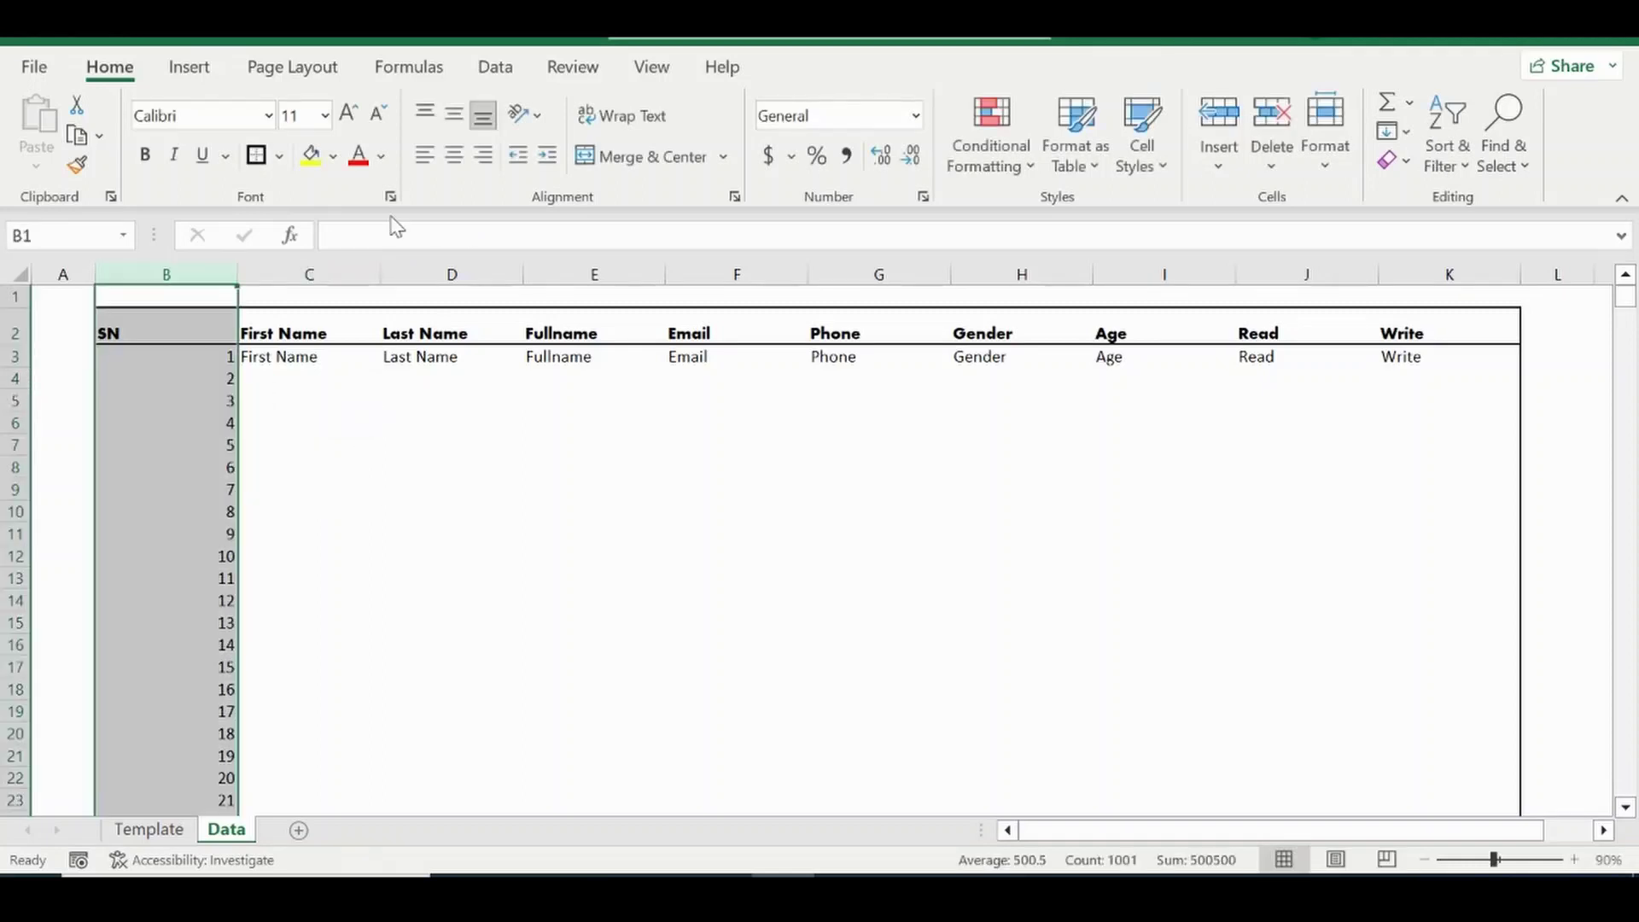
left_click(424, 155)
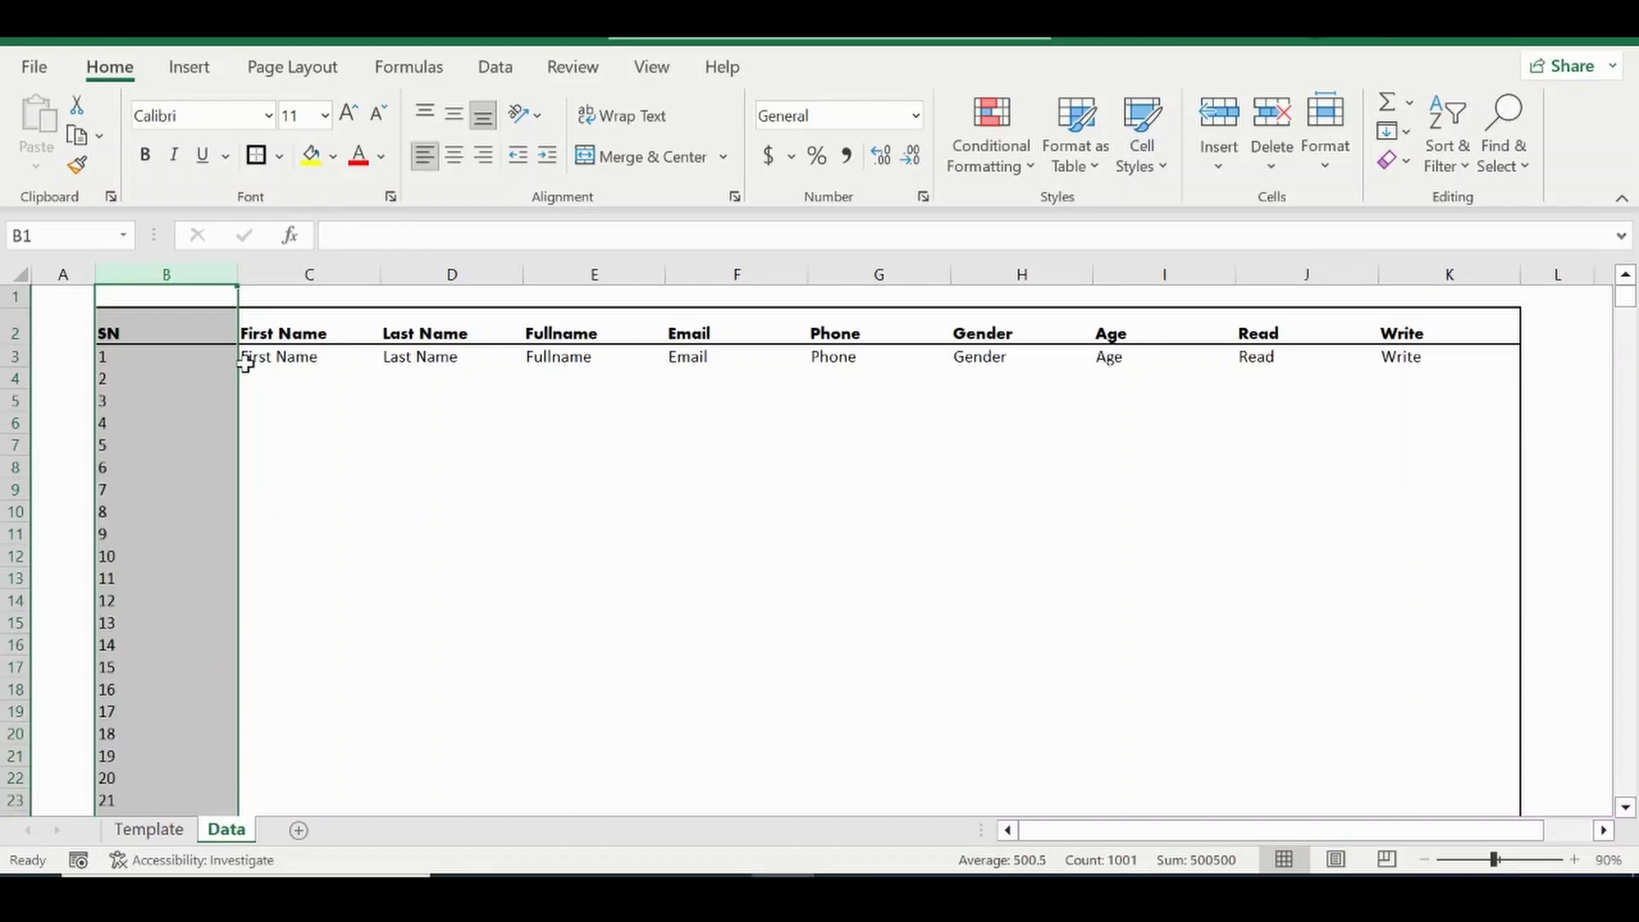
left_click(454, 154)
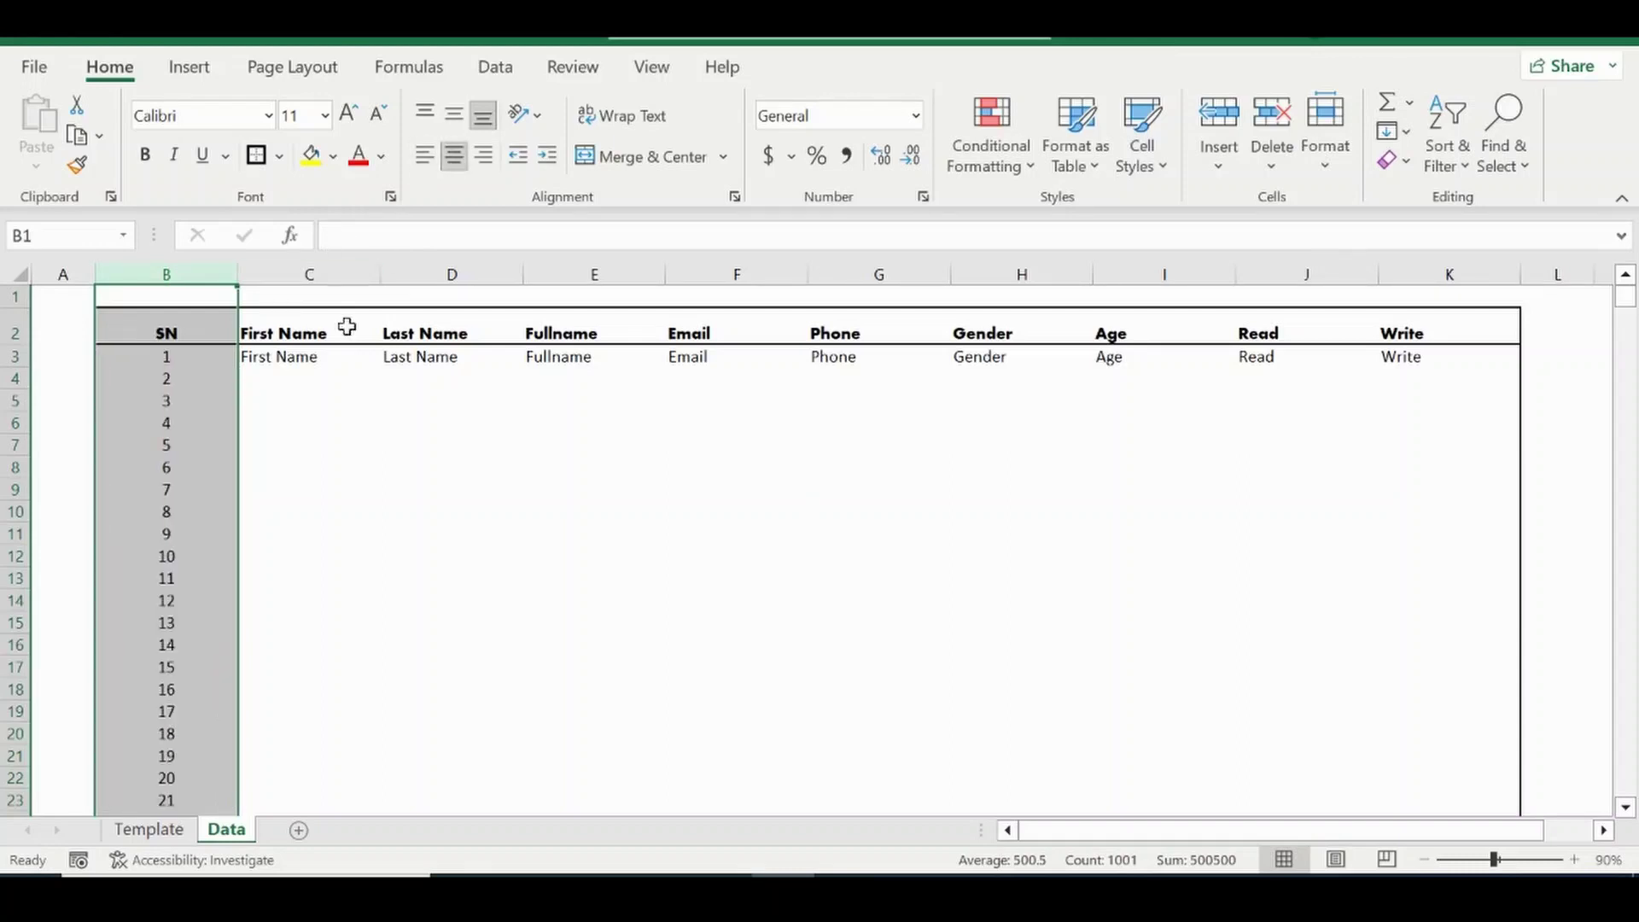
left_click(307, 424)
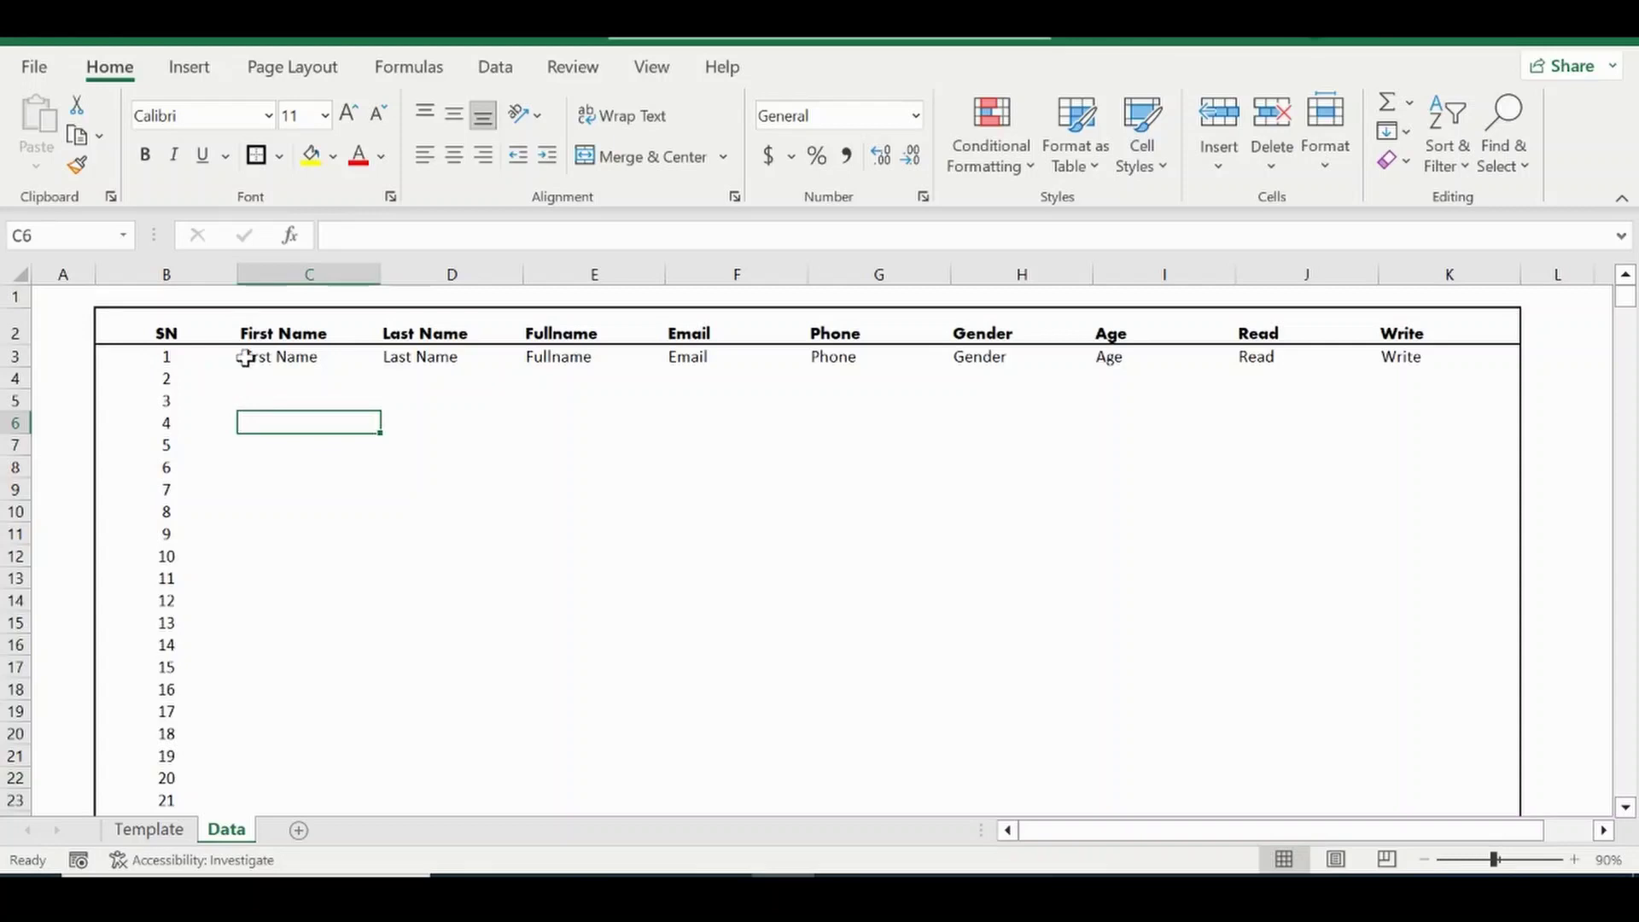
left_click_drag(235, 272, 193, 272)
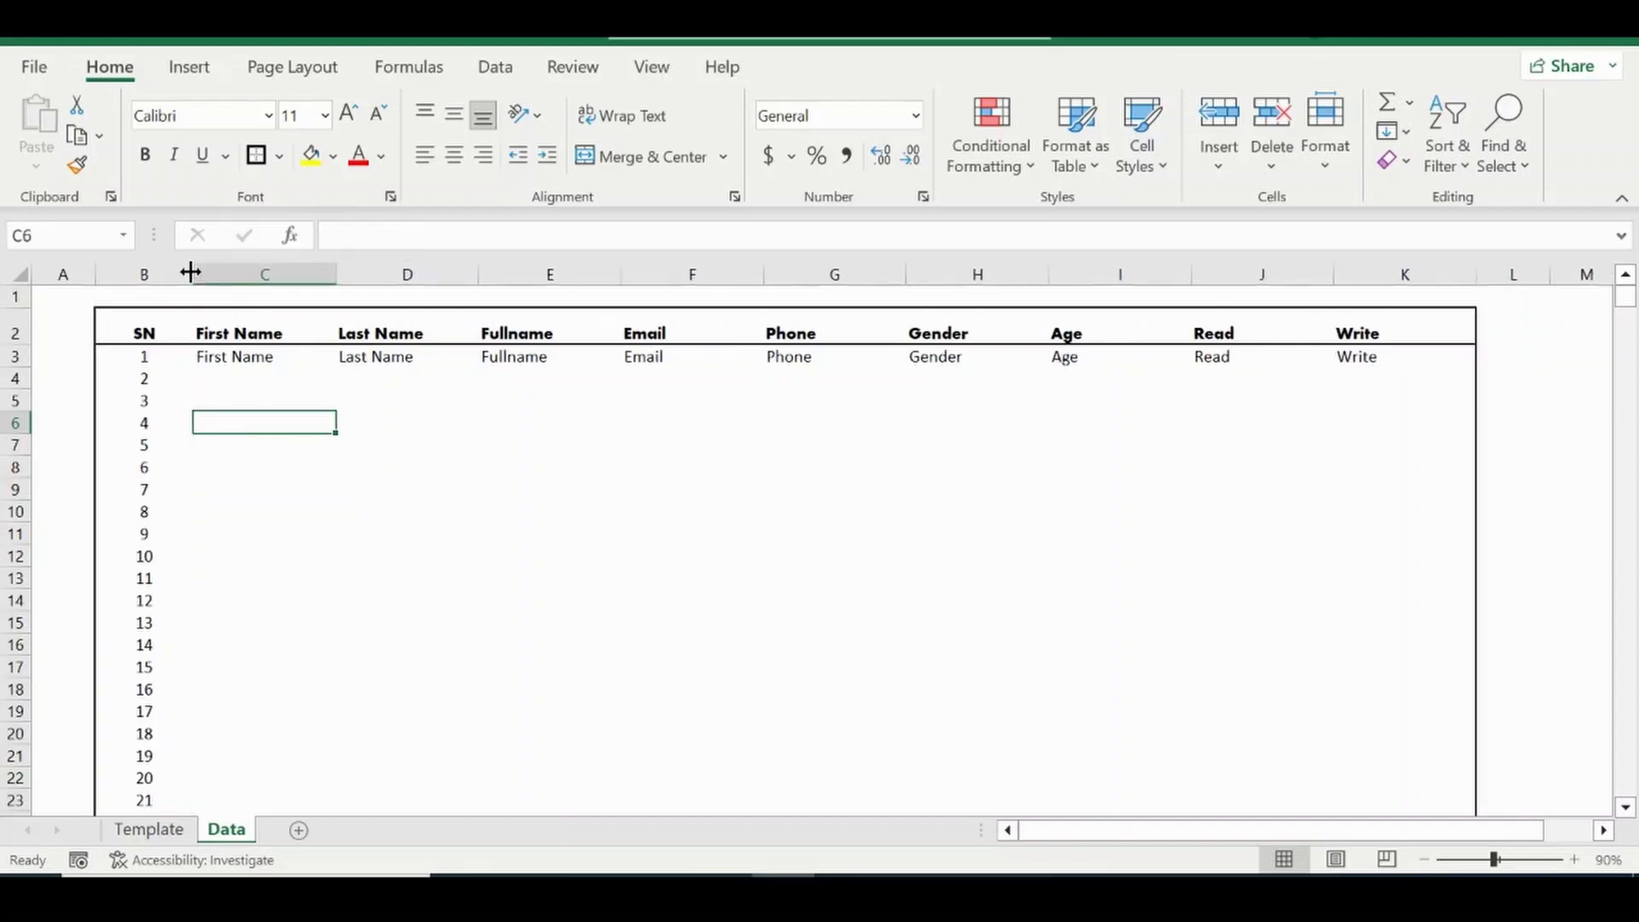
left_click(136, 359)
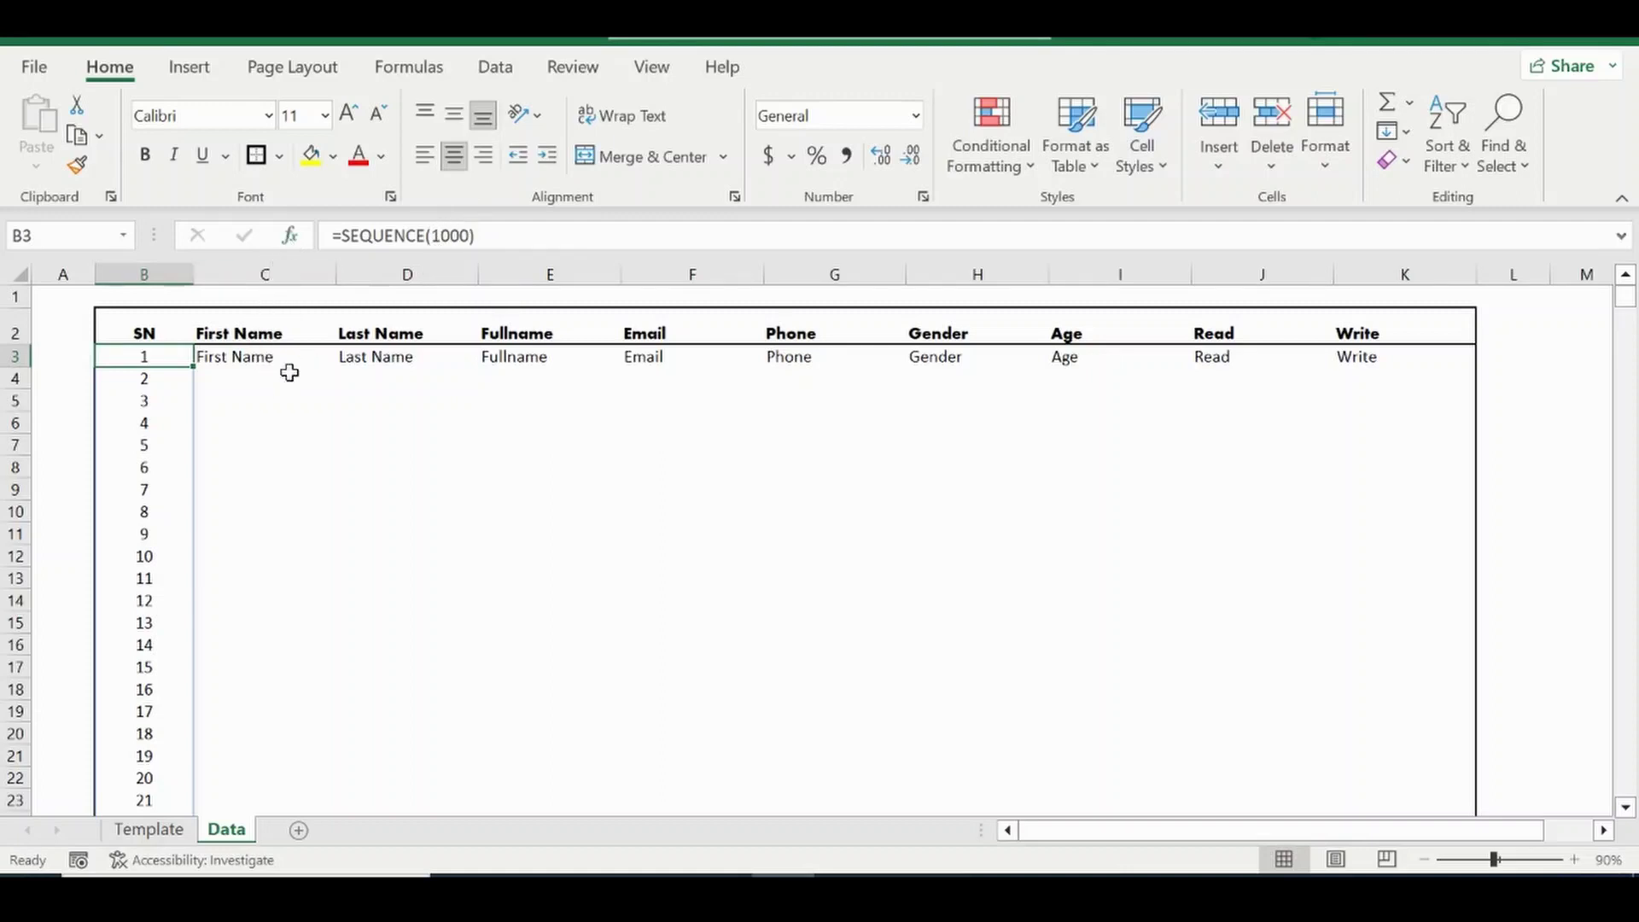
Change B3 to =SEQUENCE(COUNTA(C3:C1000)) so it counts the First Name entries.
left_click(439, 237)
type("cou")
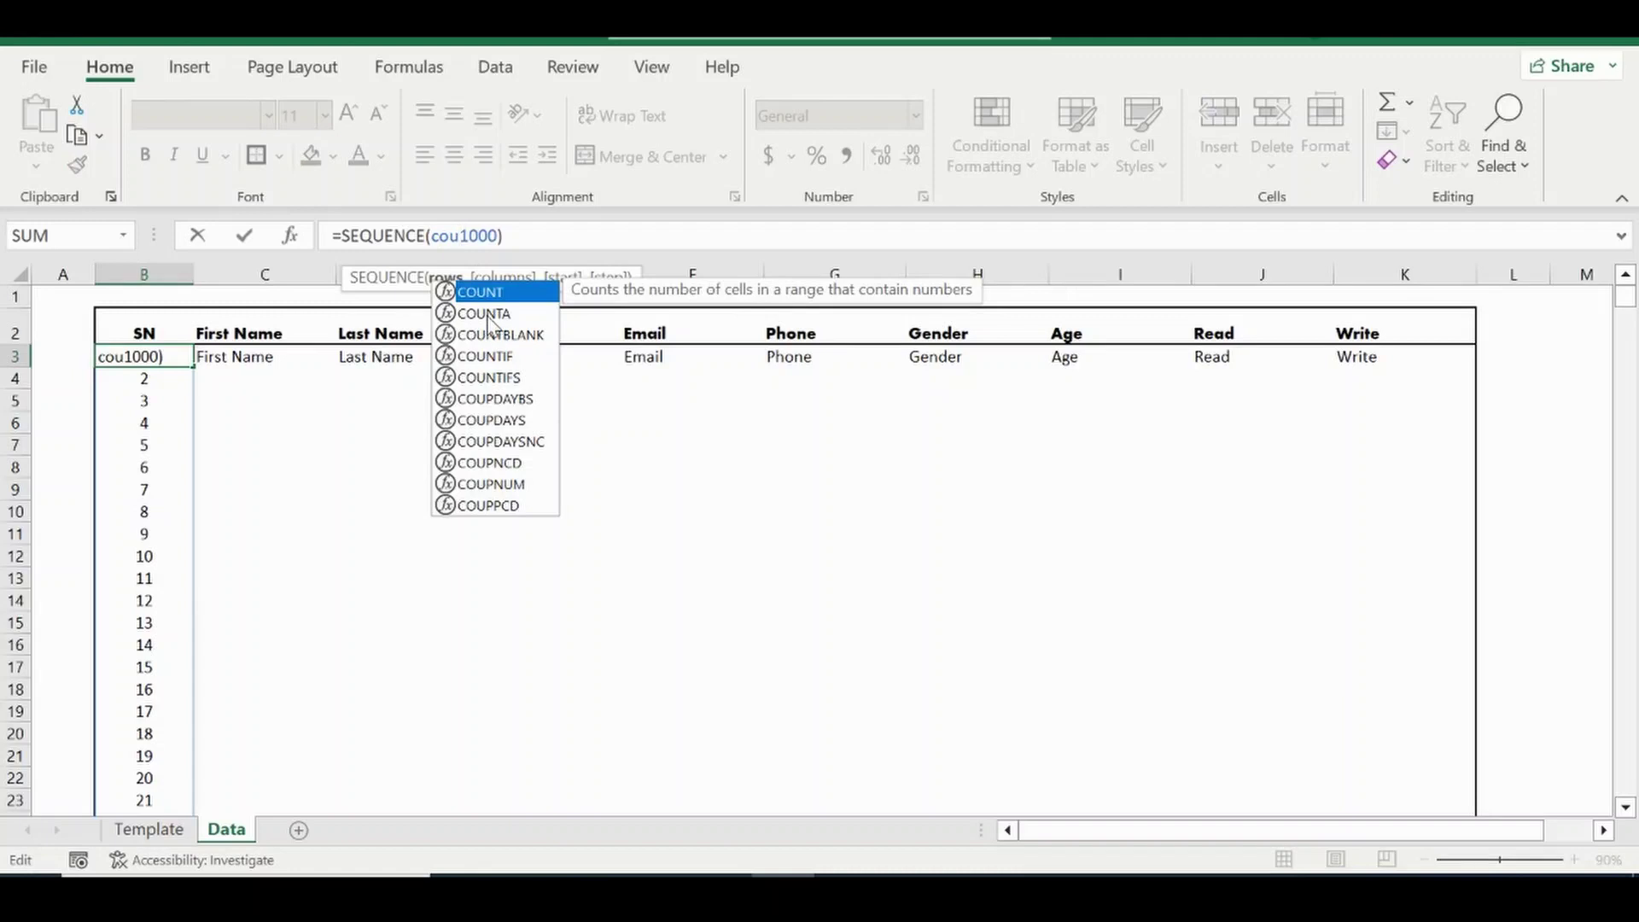
left_click(489, 316)
double_click(489, 314)
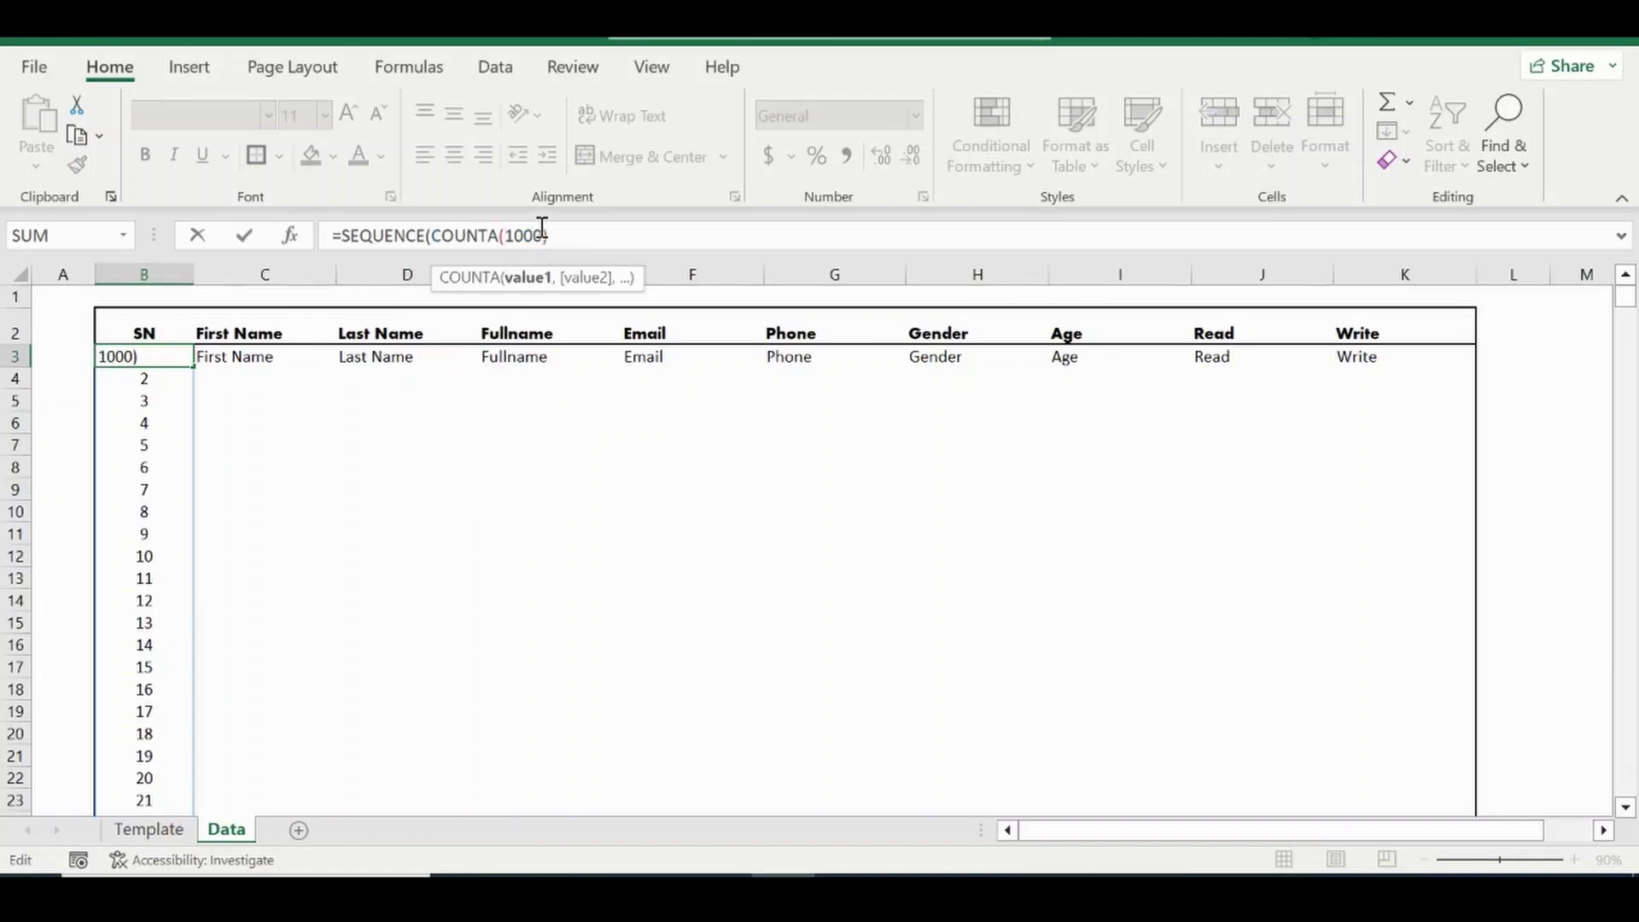
key("BackSpace")
key("BackSpace")
key("BackSpace")
type("c")
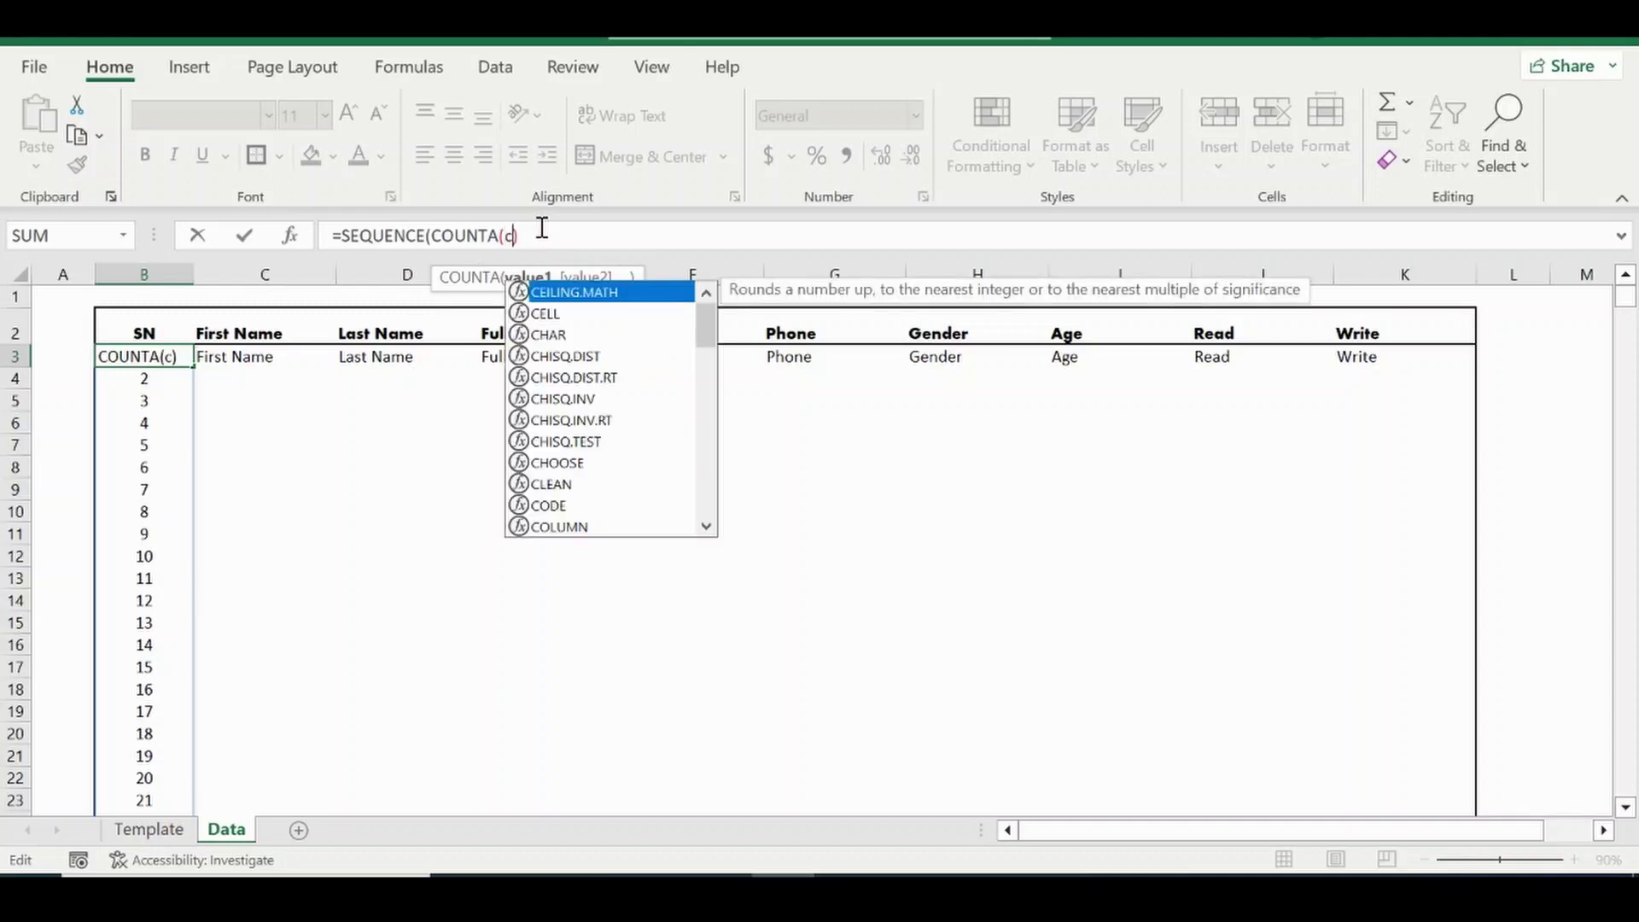
type("3:c1000")
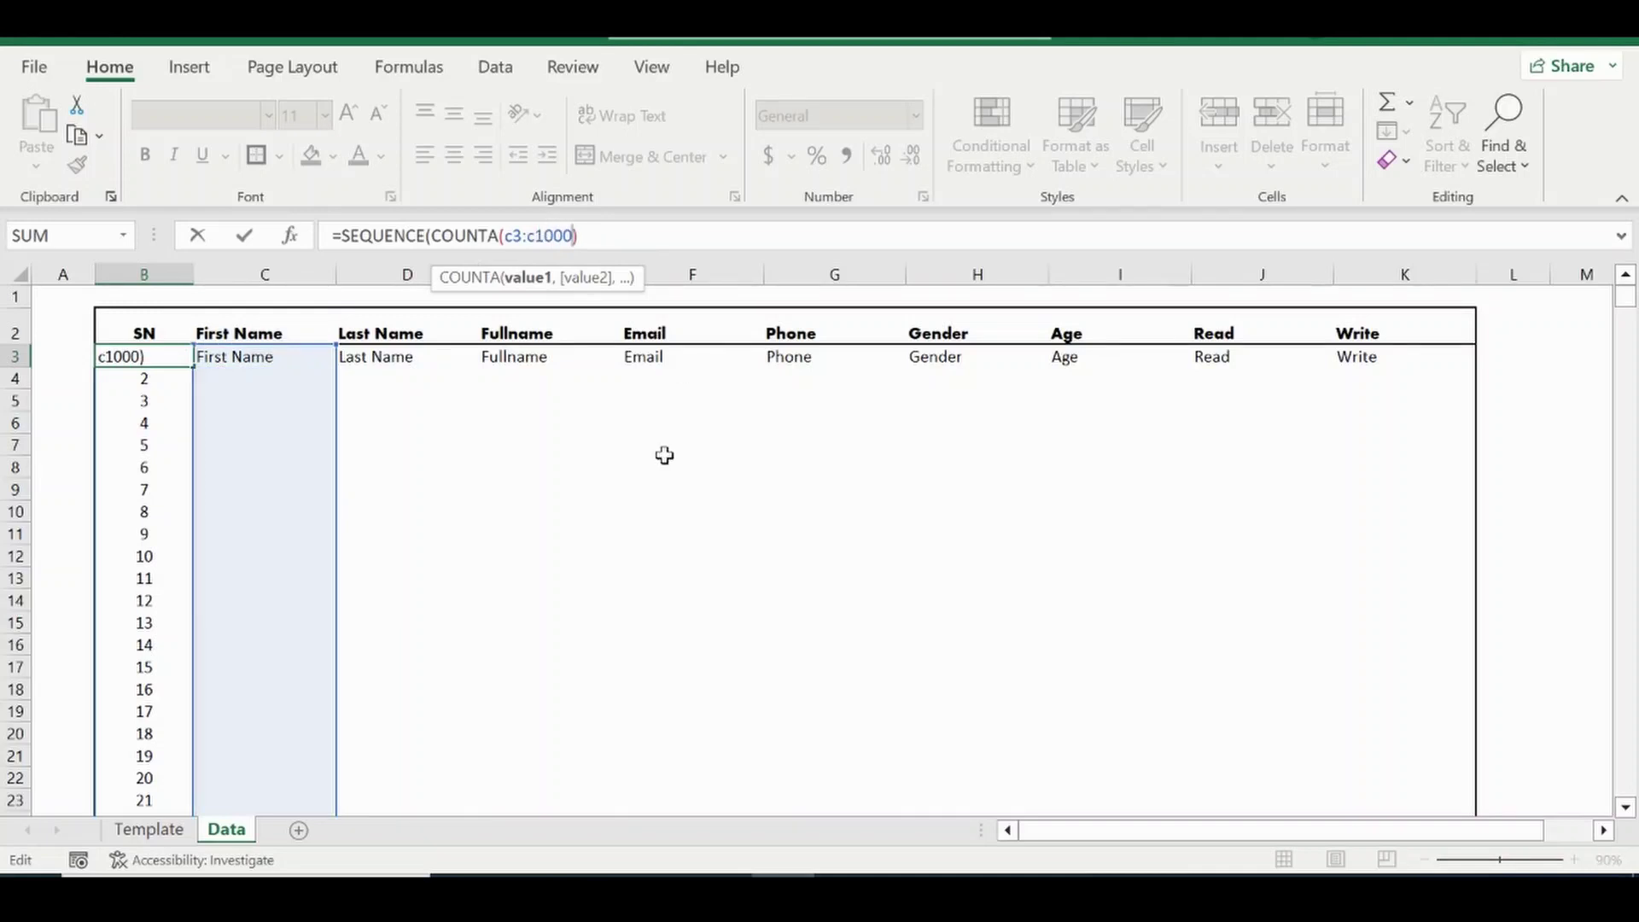
type(")")
key("Return")
key("Up")
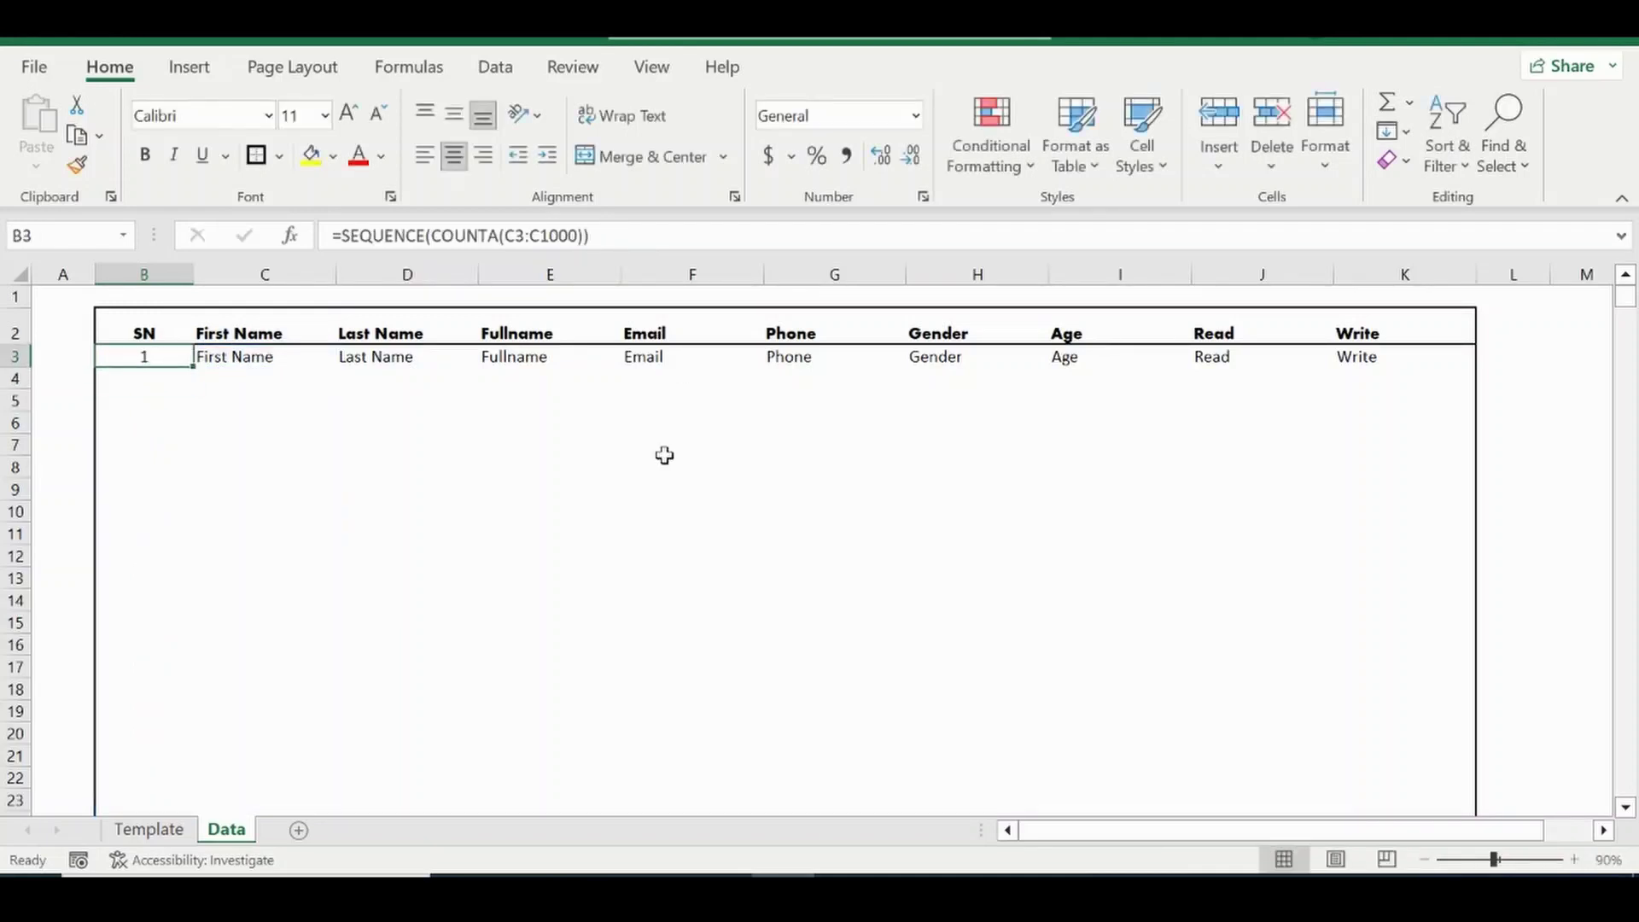
left_click(250, 358)
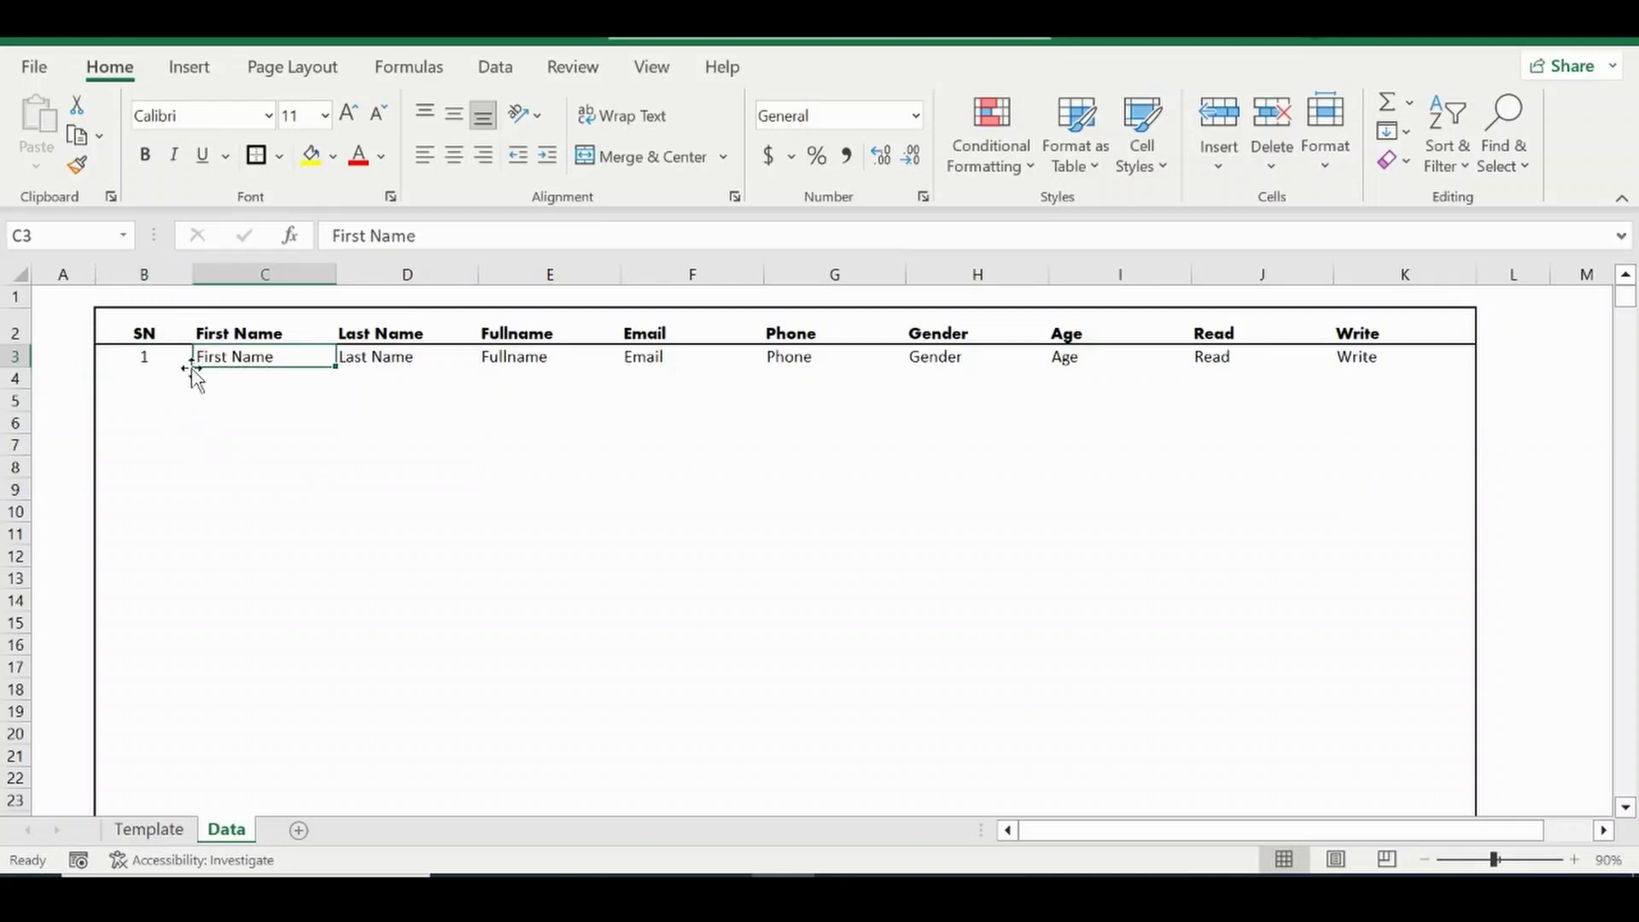
left_click(144, 351)
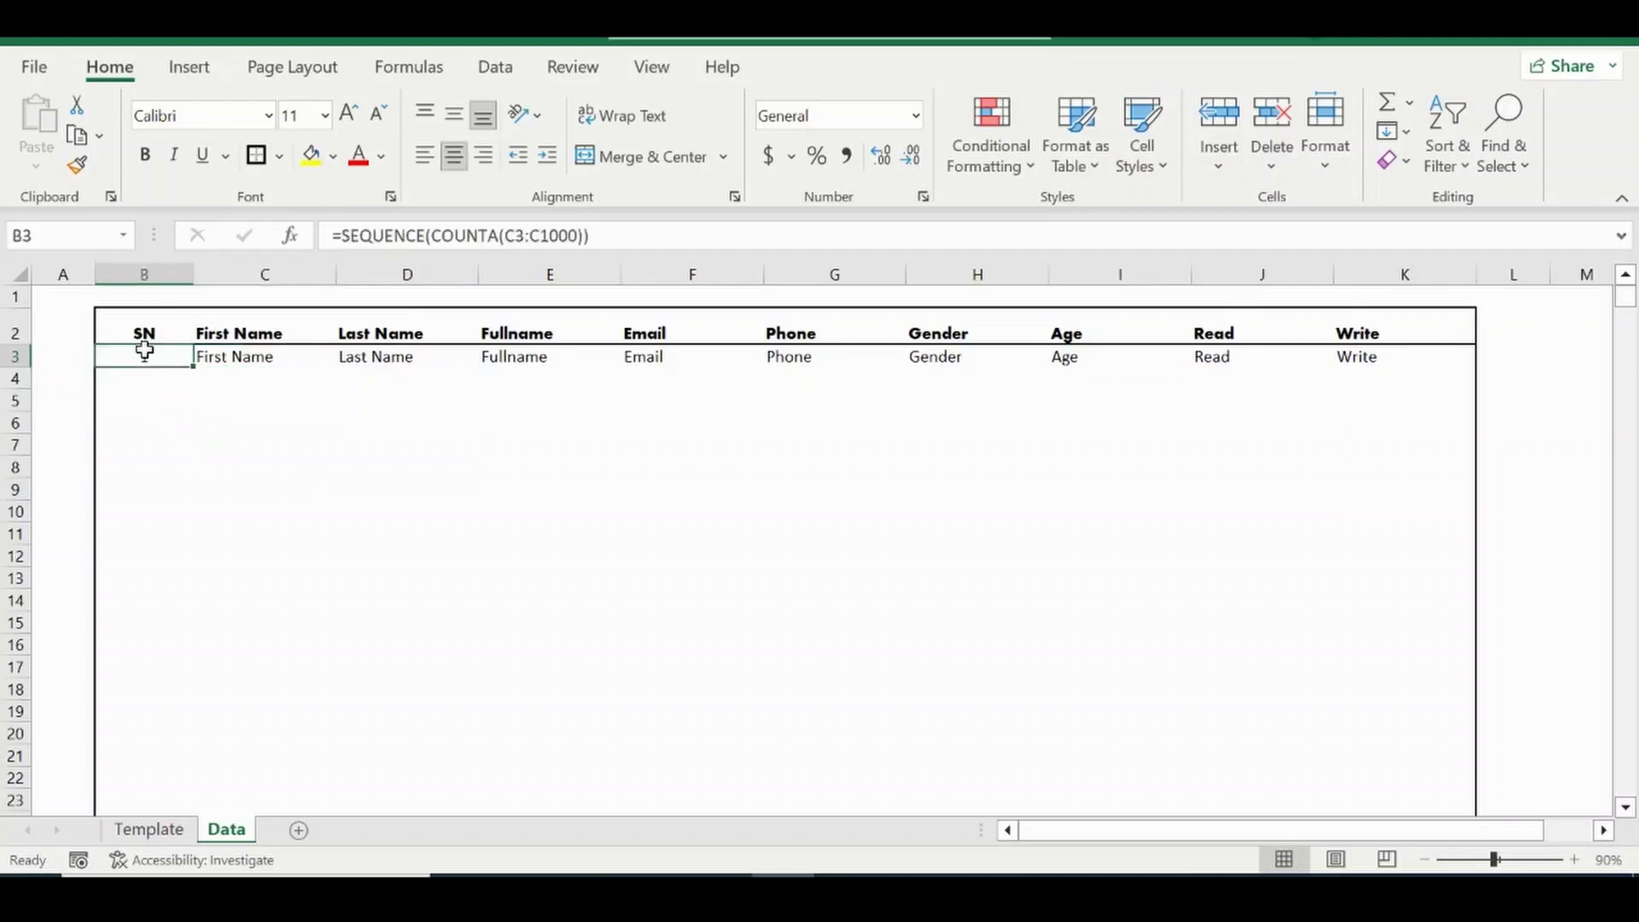
left_click(239, 356)
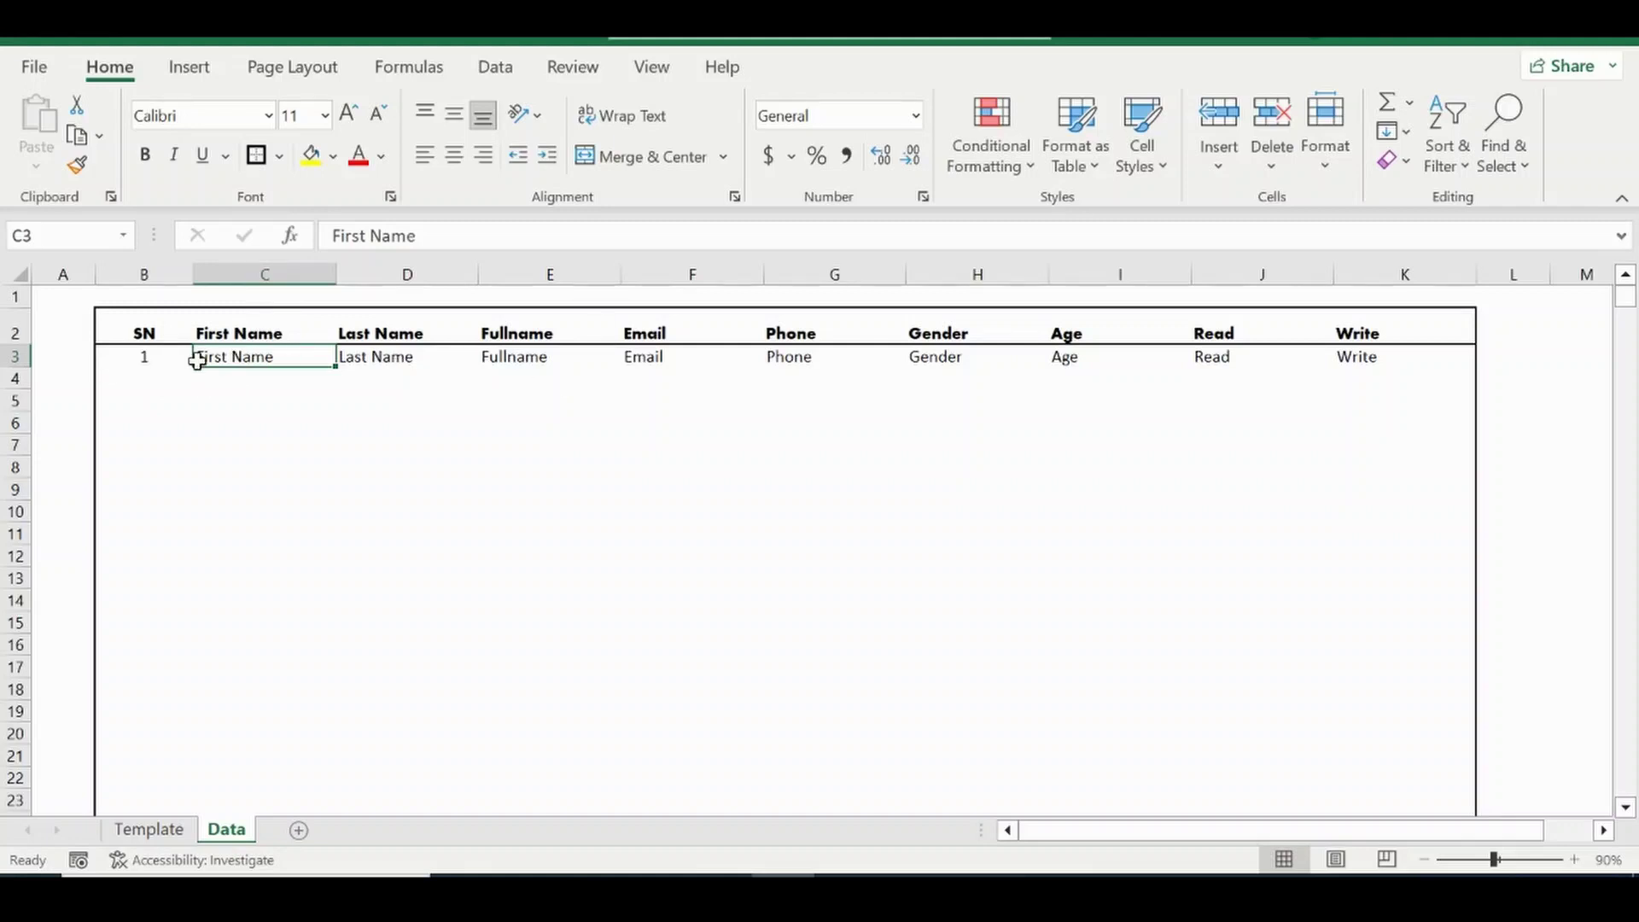
left_click(147, 356)
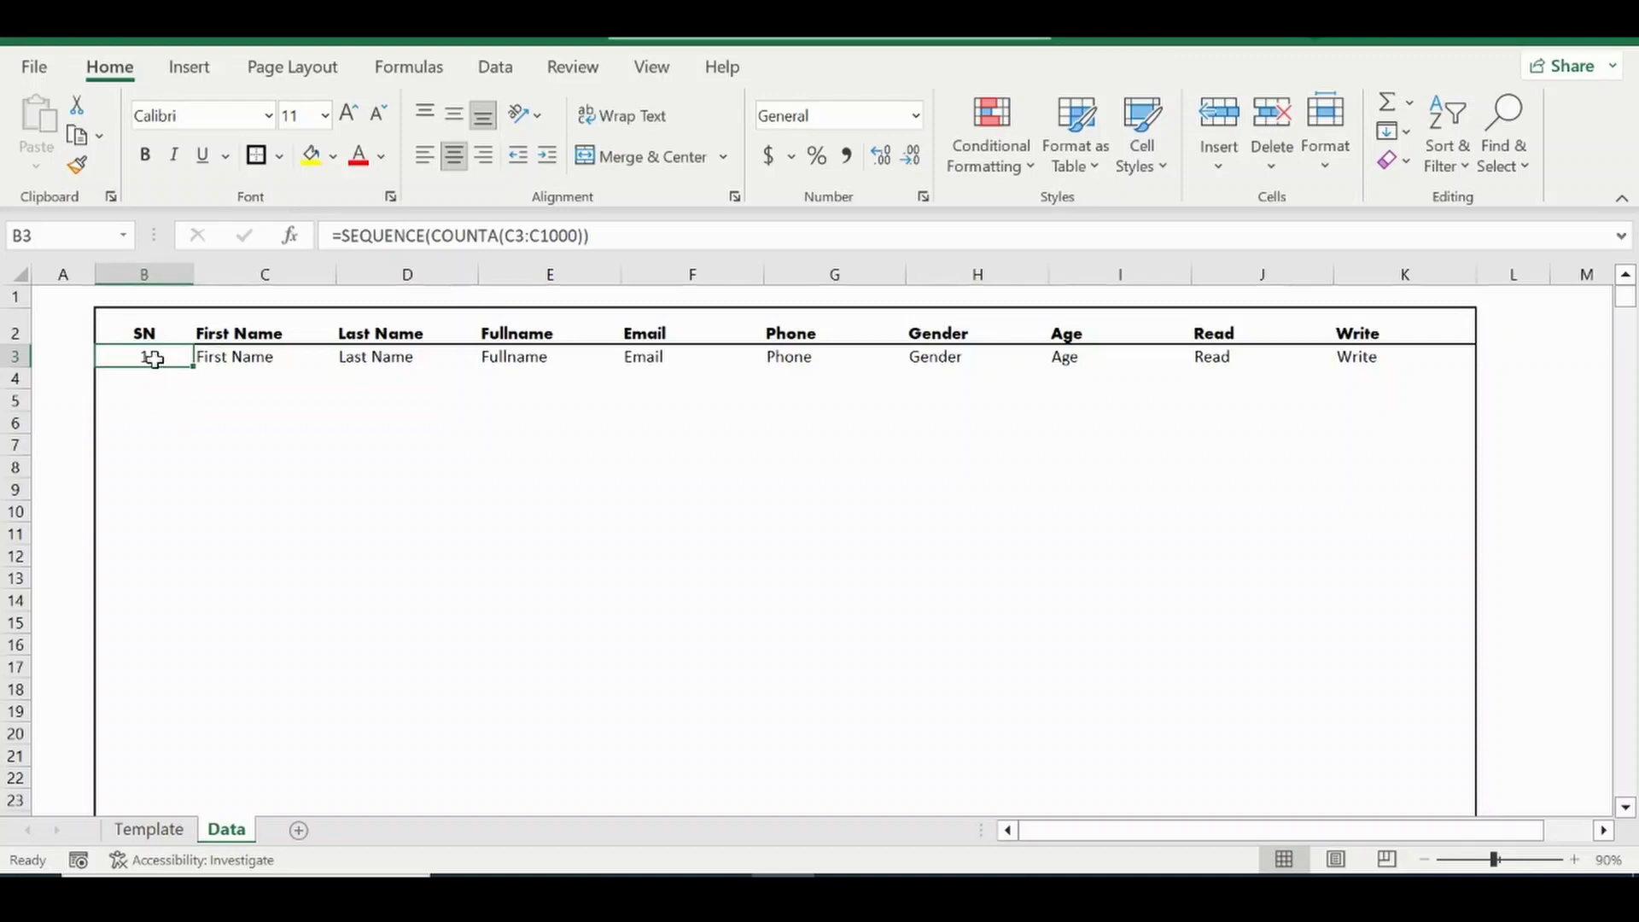
Add step 1 and start 0, making B3 =SEQUENCE(COUNTA(C3:C1000),1,0).
left_click(579, 235)
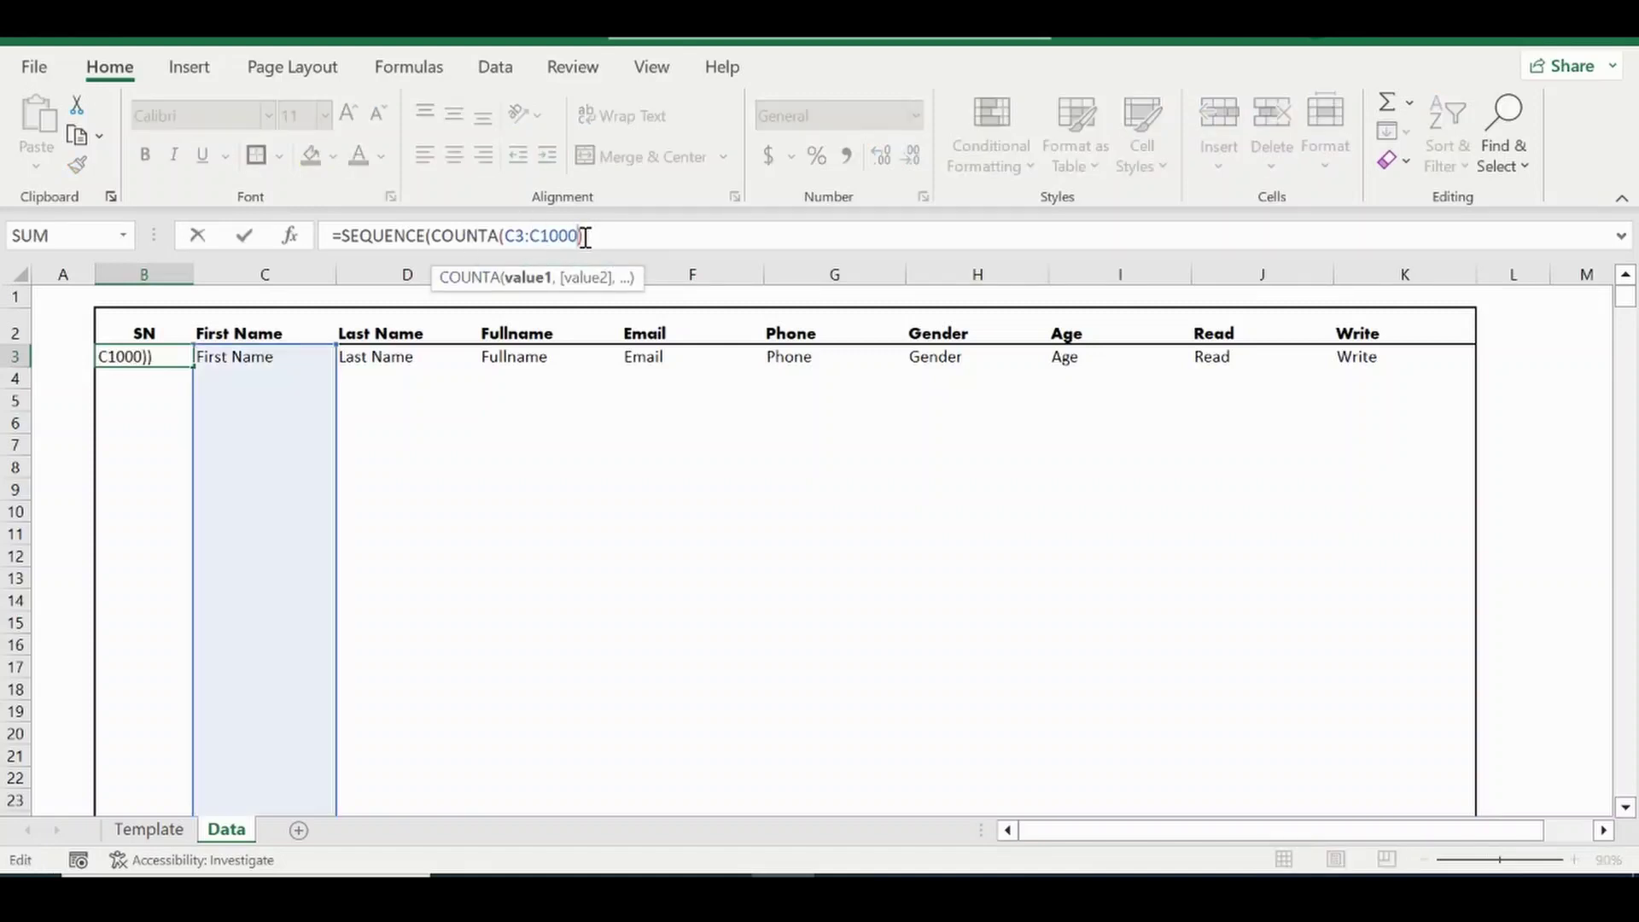
double_click(433, 233)
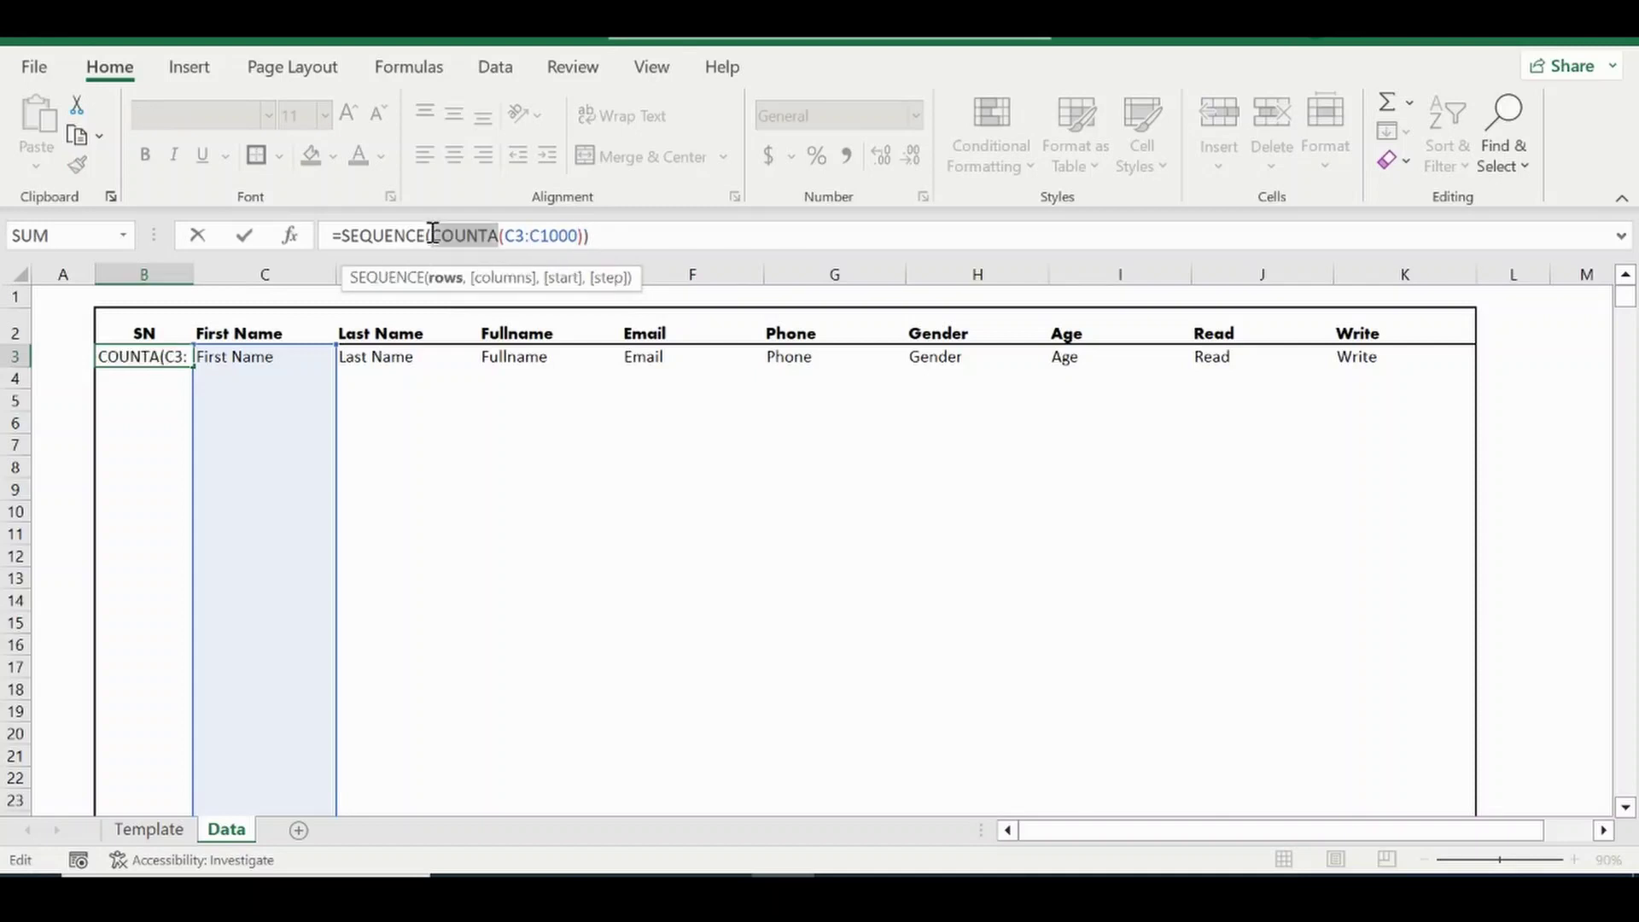
left_click(443, 279)
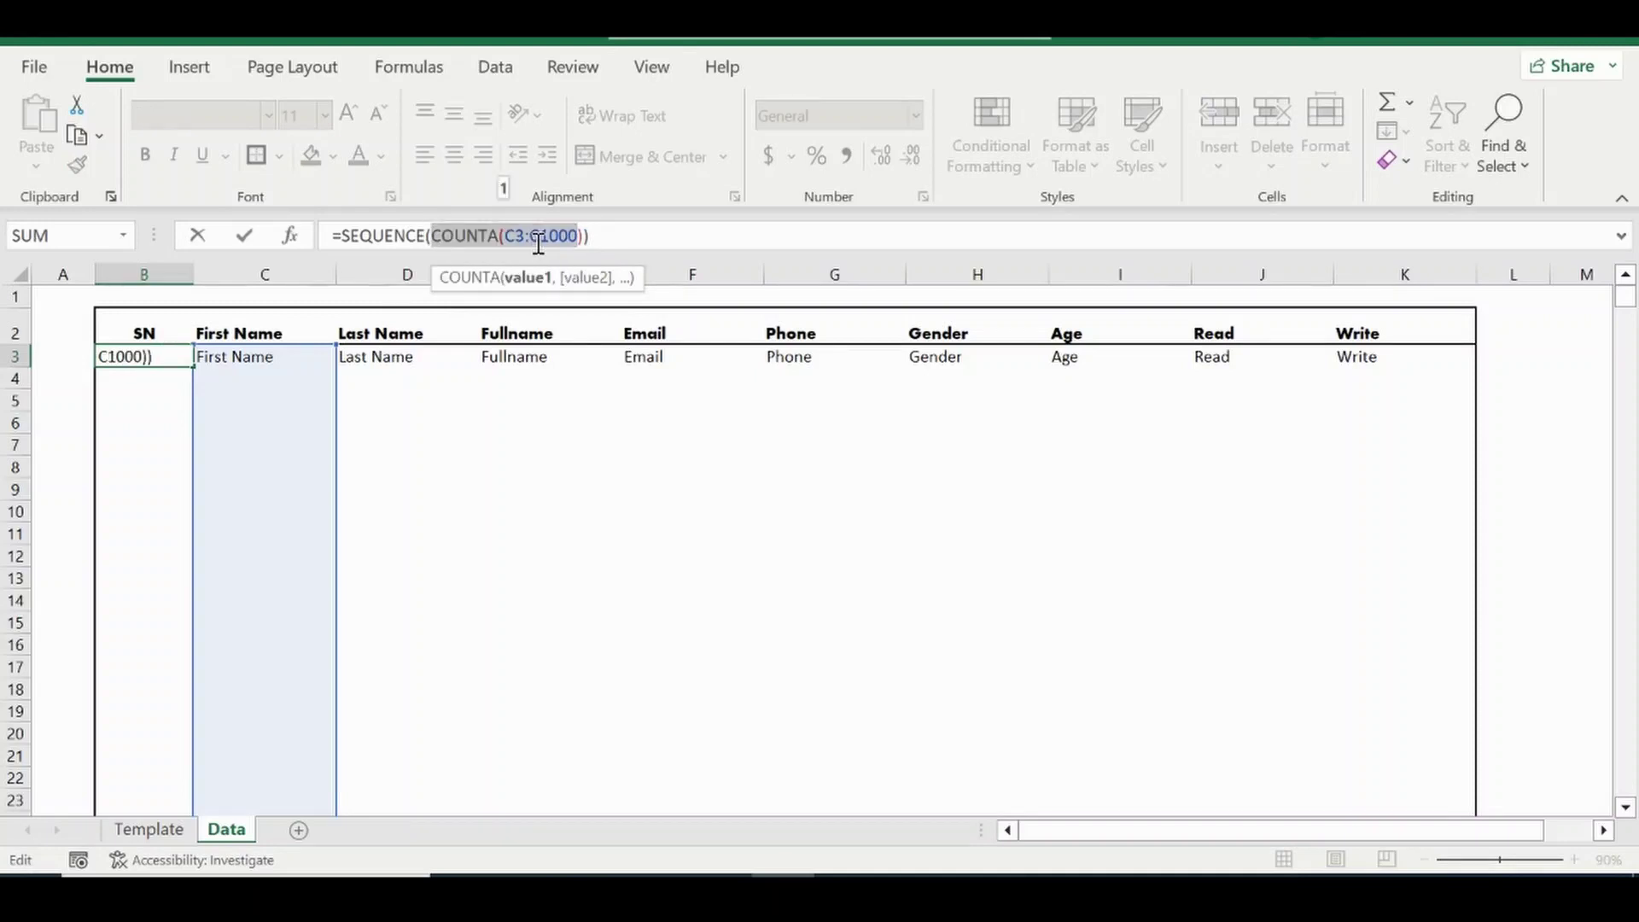
left_click(427, 233)
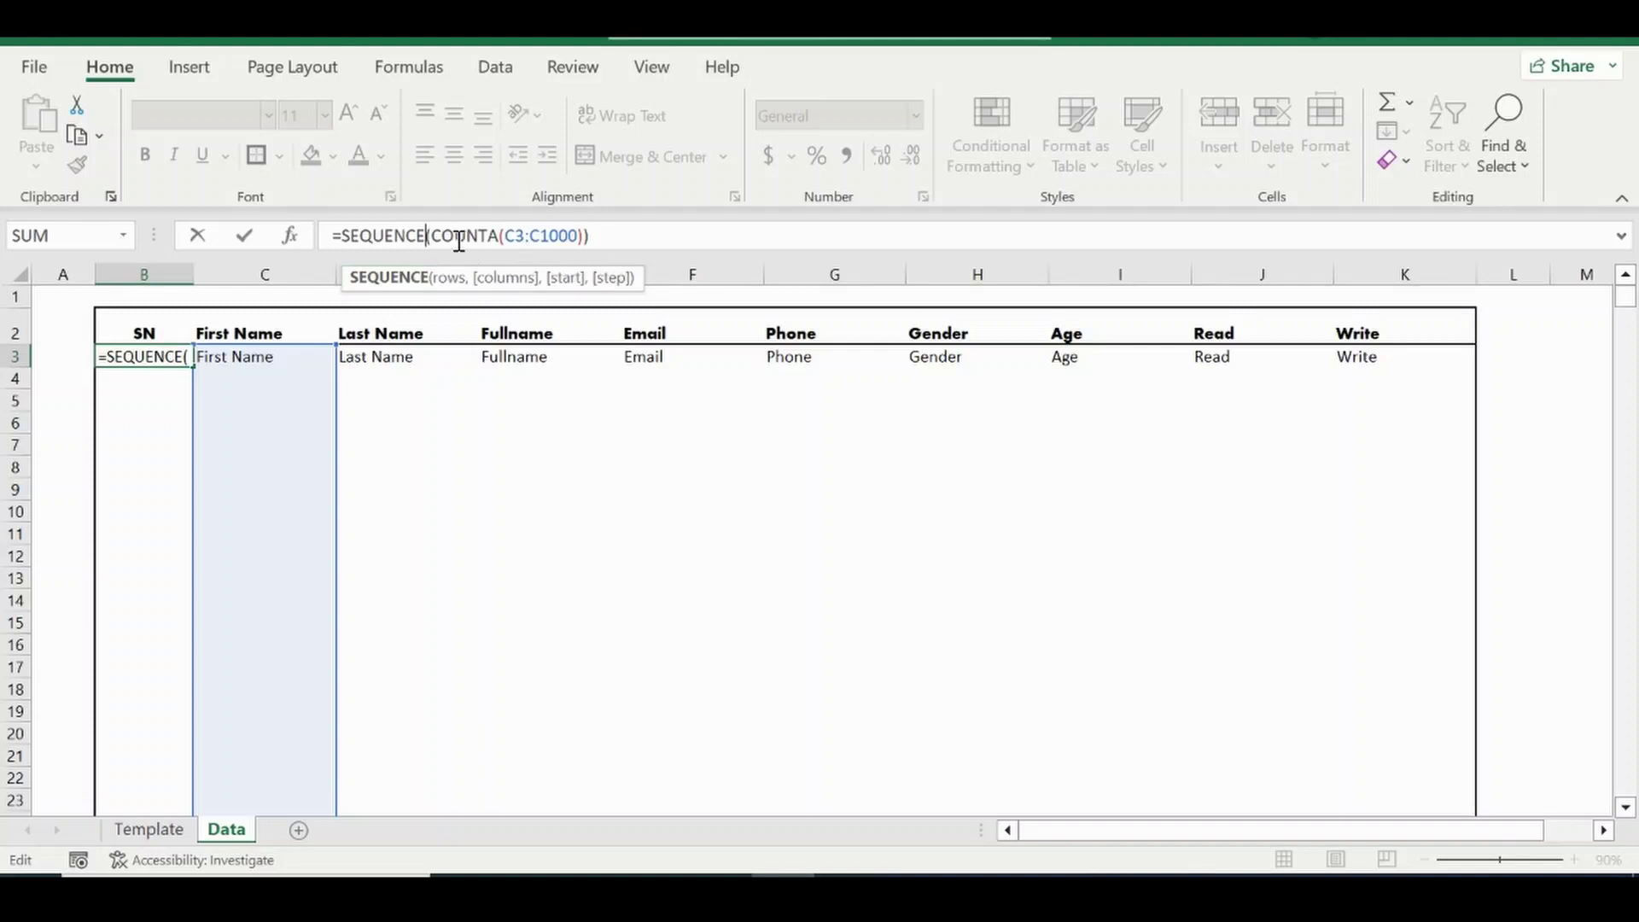
left_click(585, 235)
type(")")
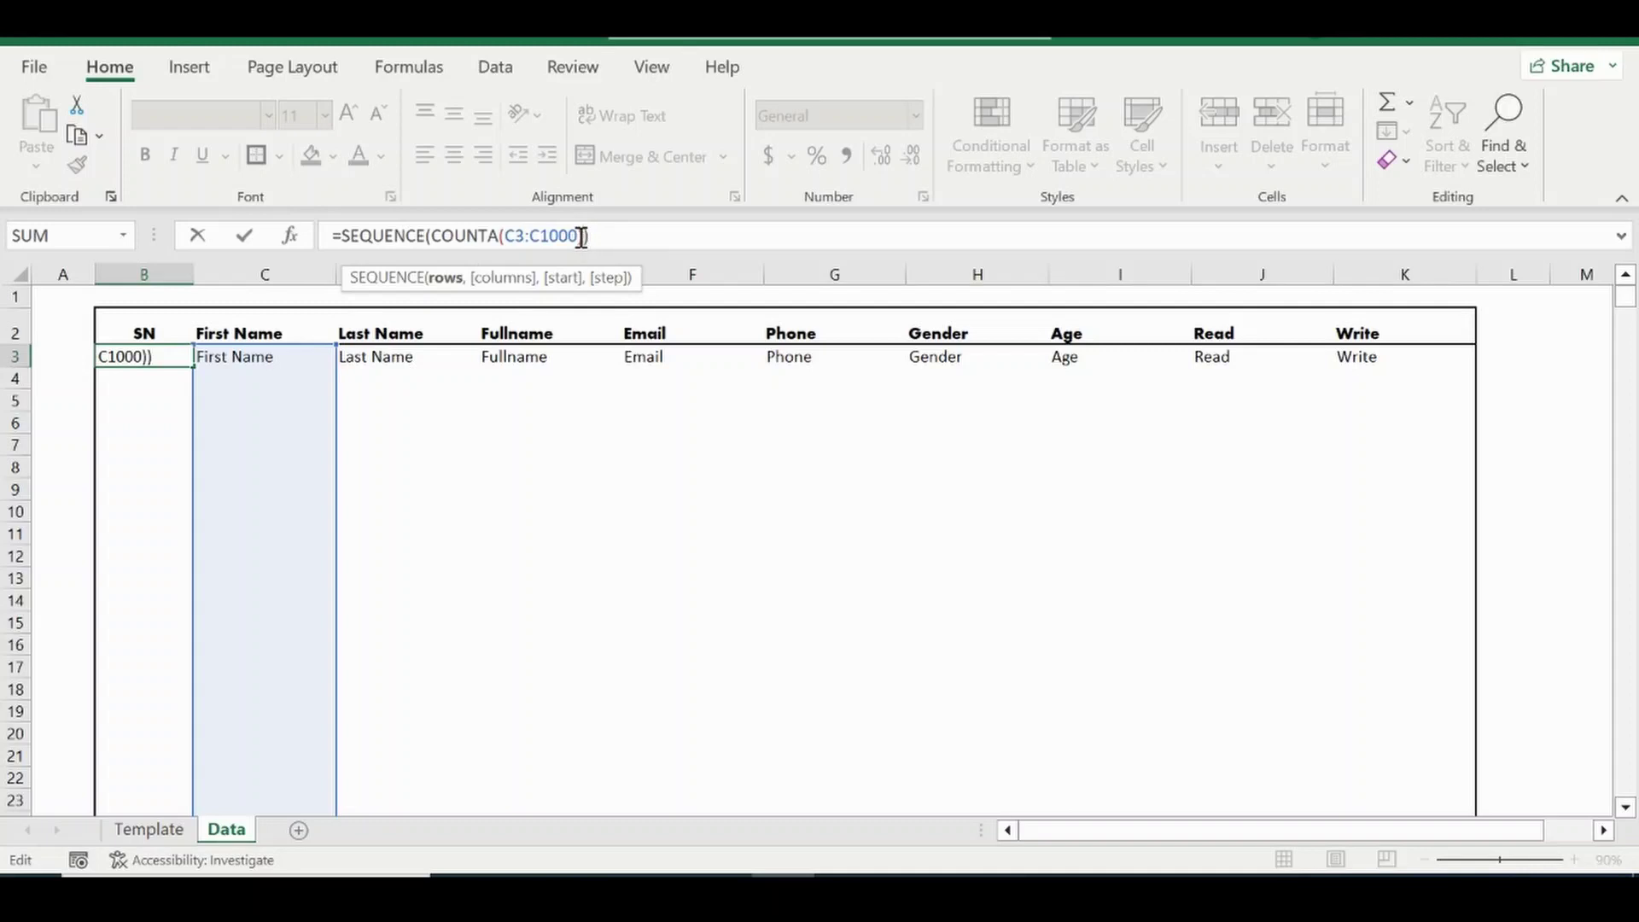
type(",1")
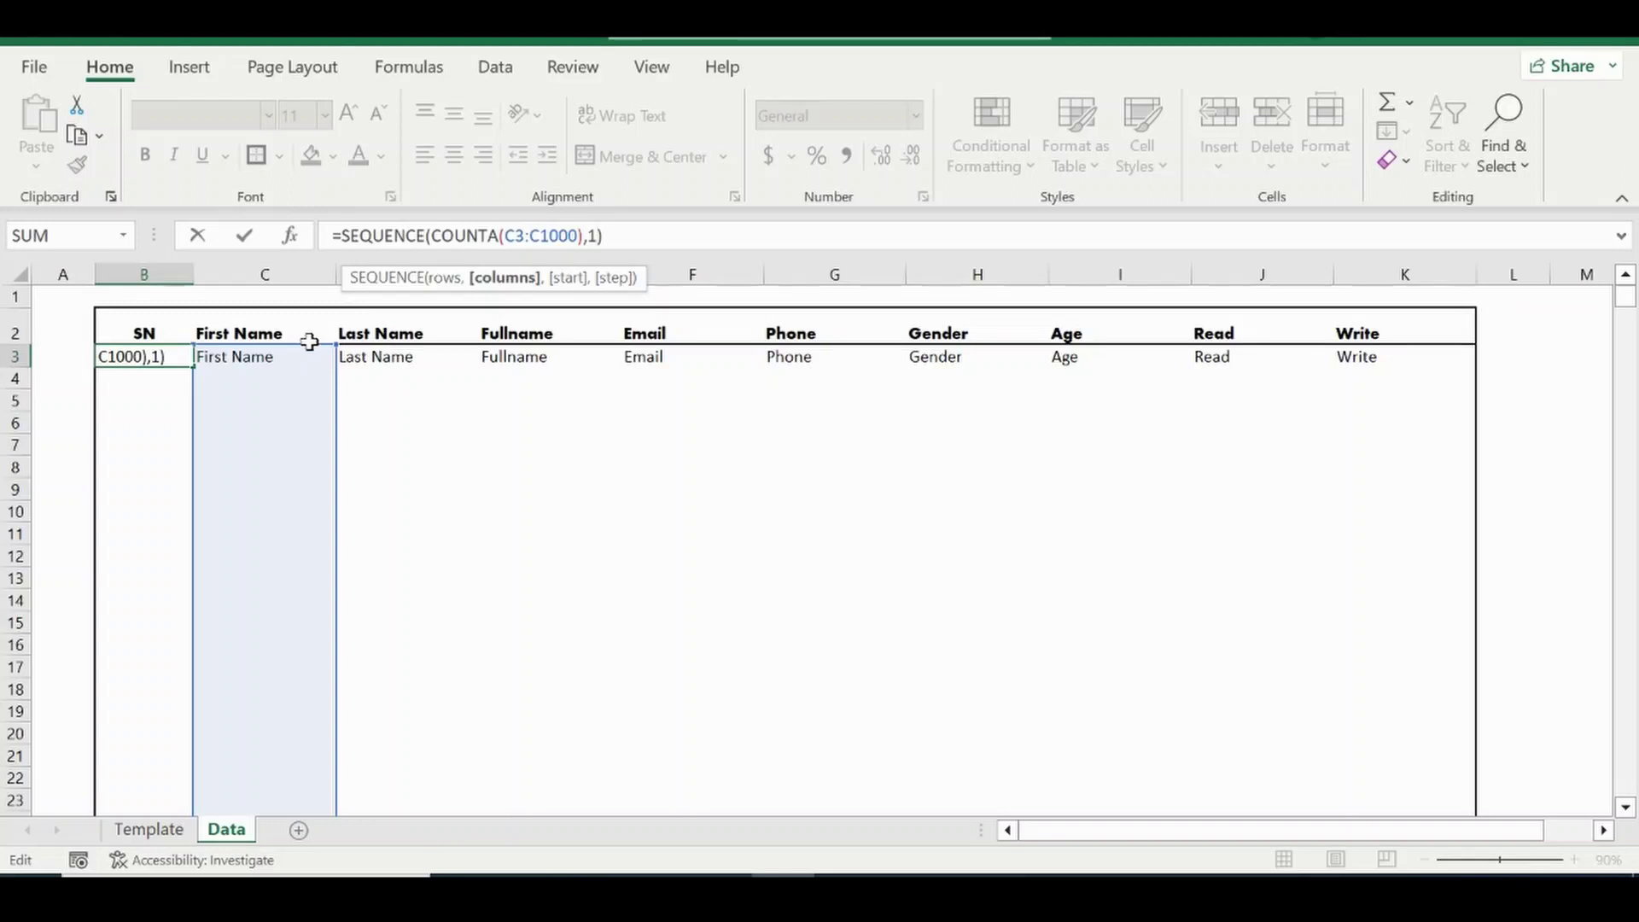
type(",0")
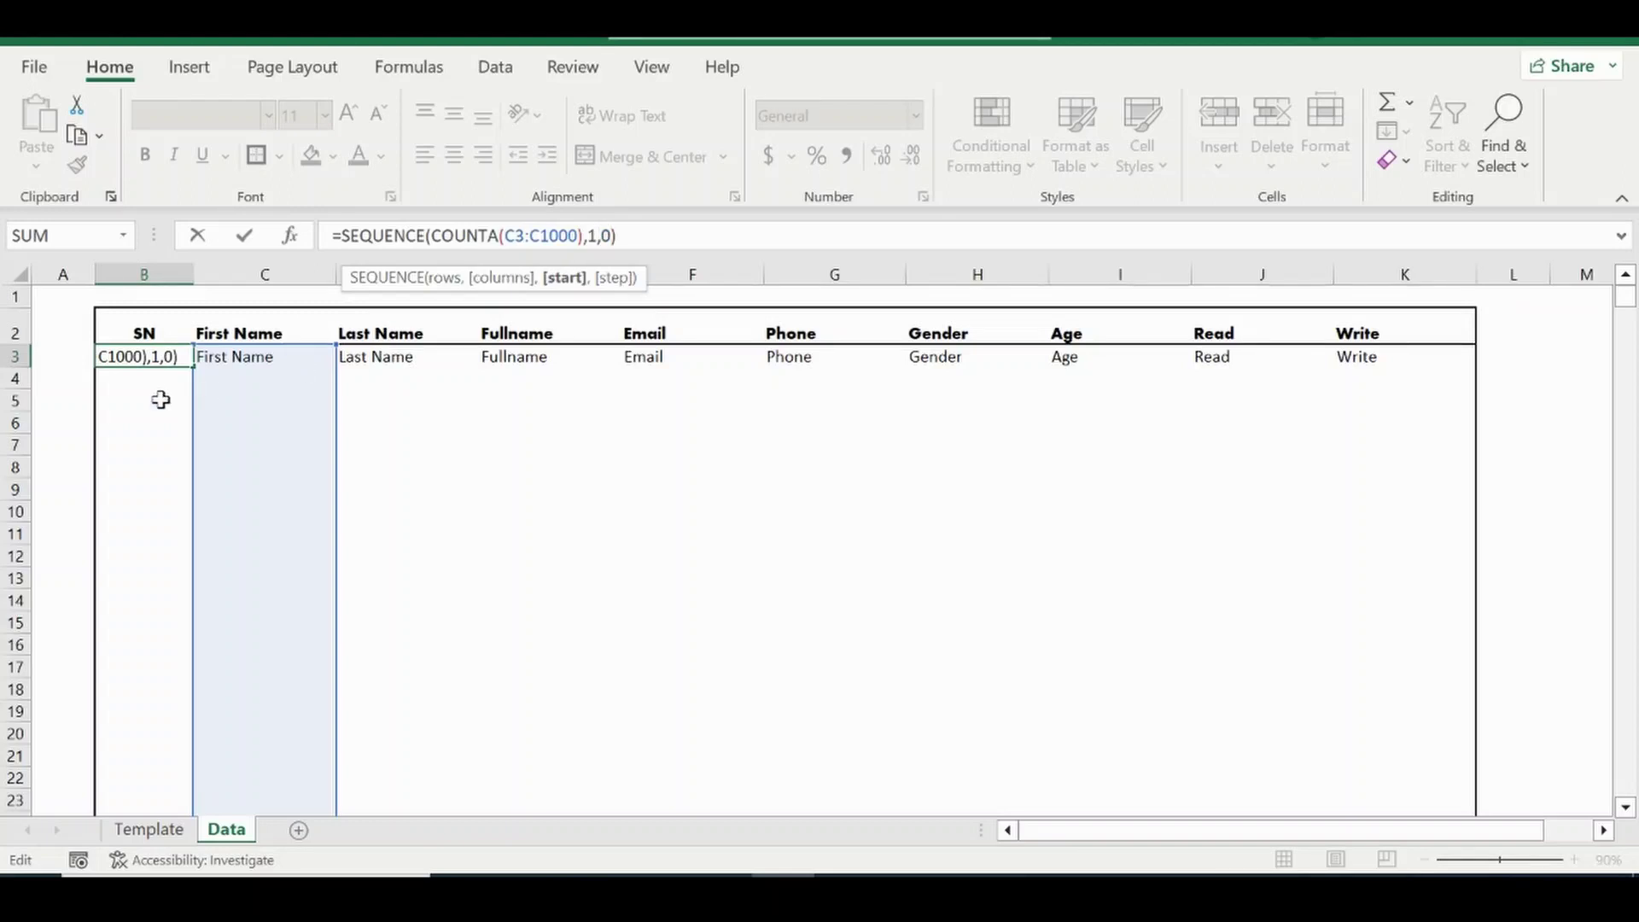
key("Return")
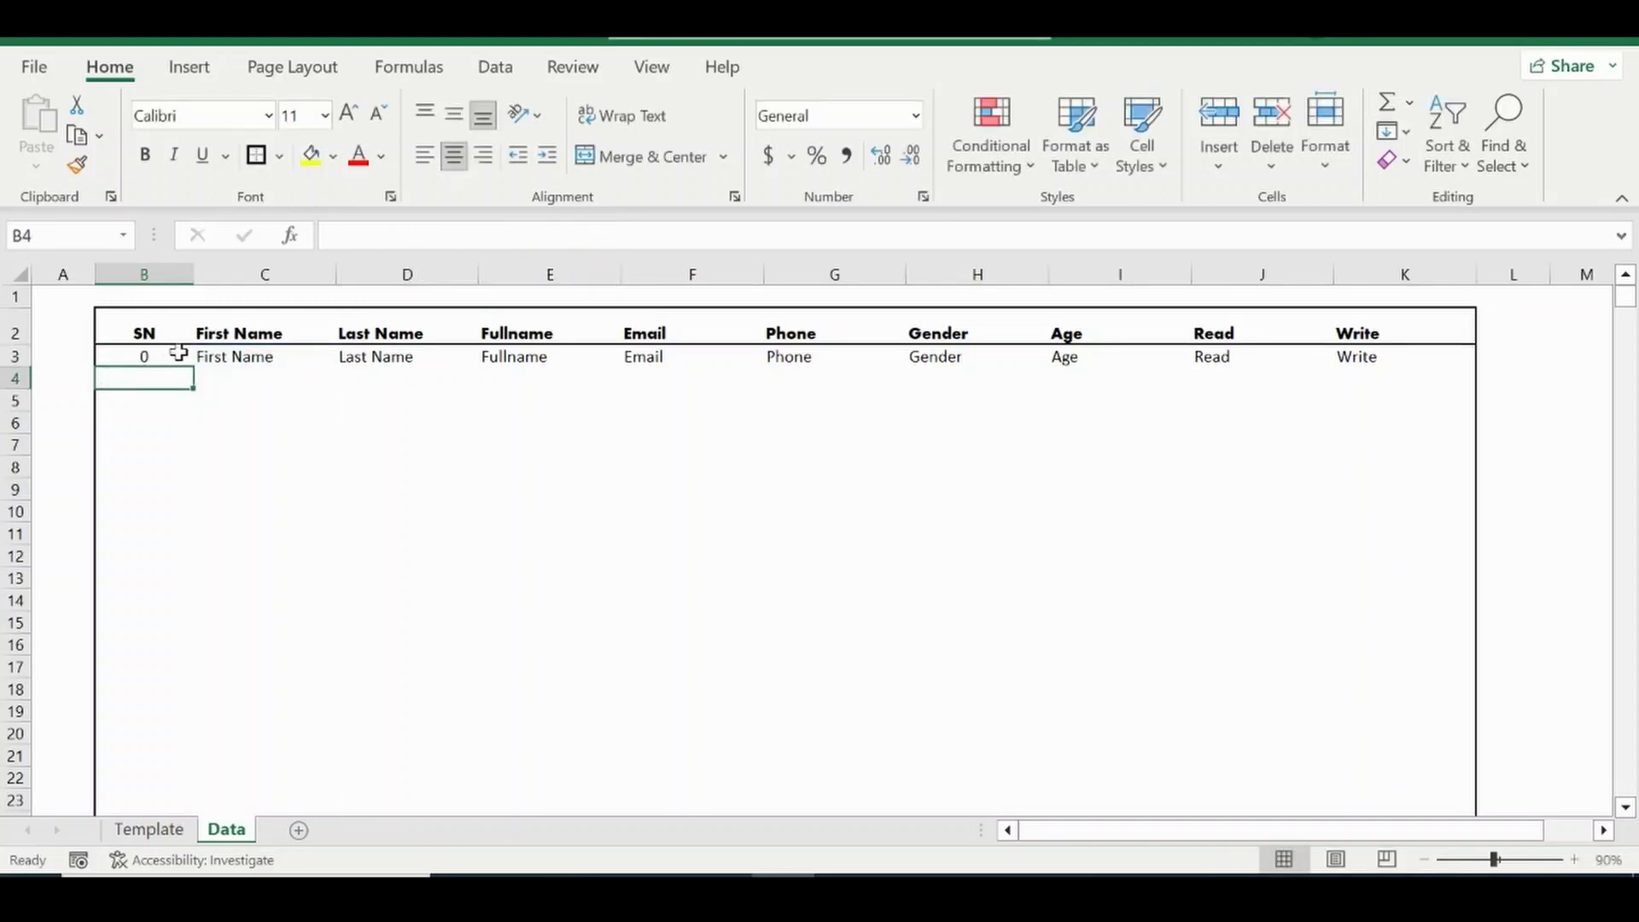
Type test entries KKK and K into C4 and C5, then undo them.
left_click(229, 357)
left_click(240, 391)
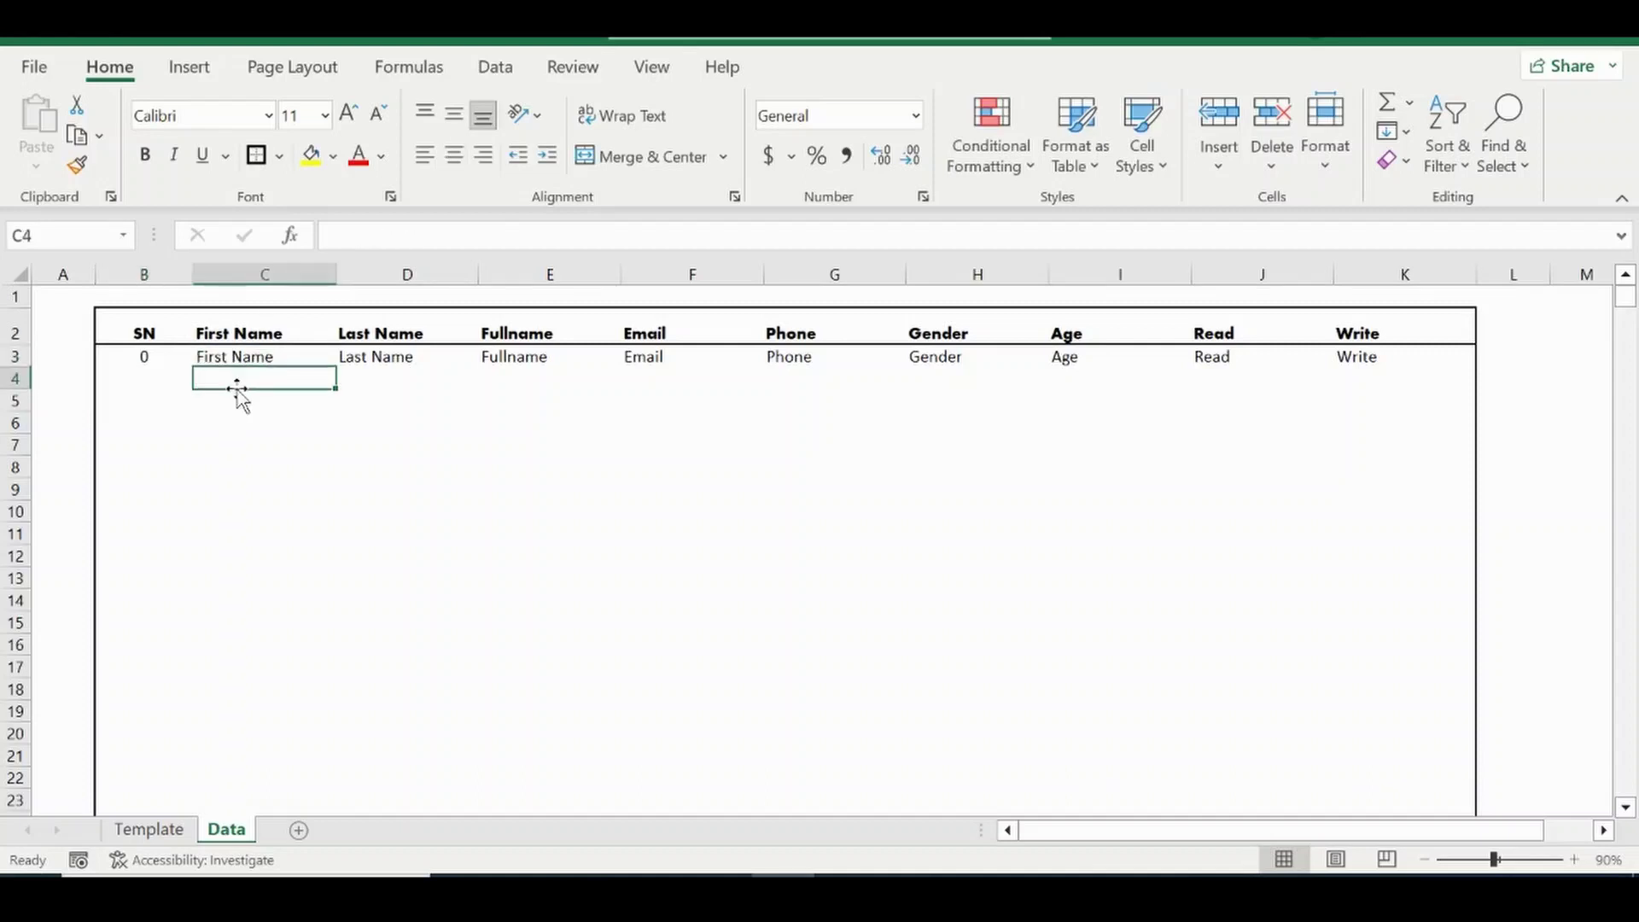
type("KKK")
key("Return")
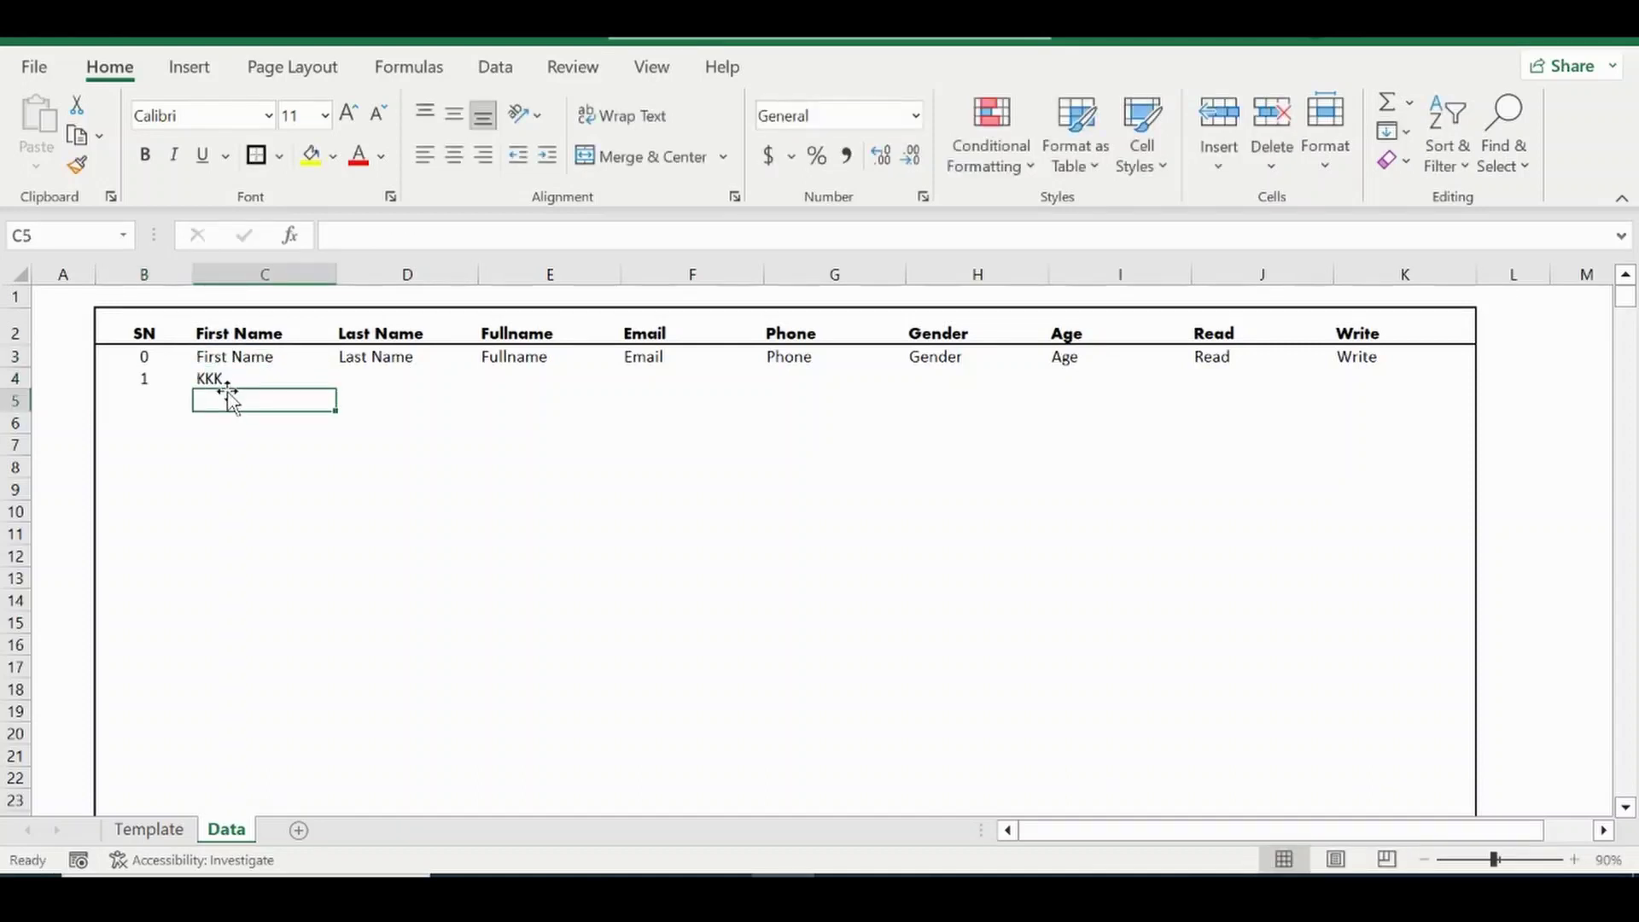
type("KKK")
key("Return")
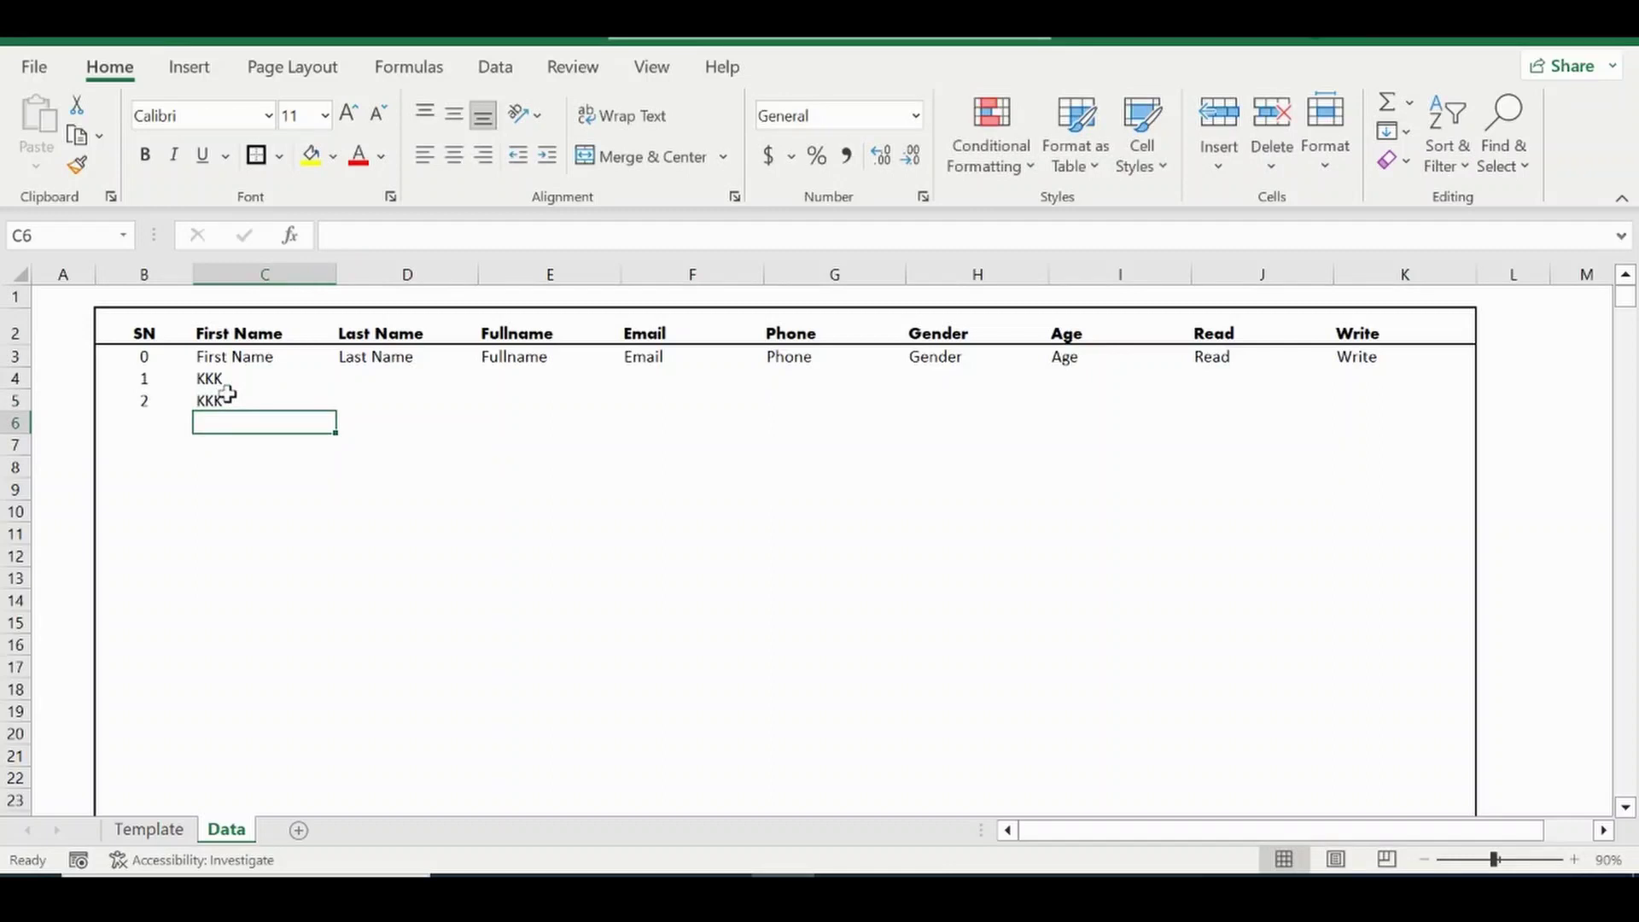
key("ctrl+z")
key("ctrl+z")
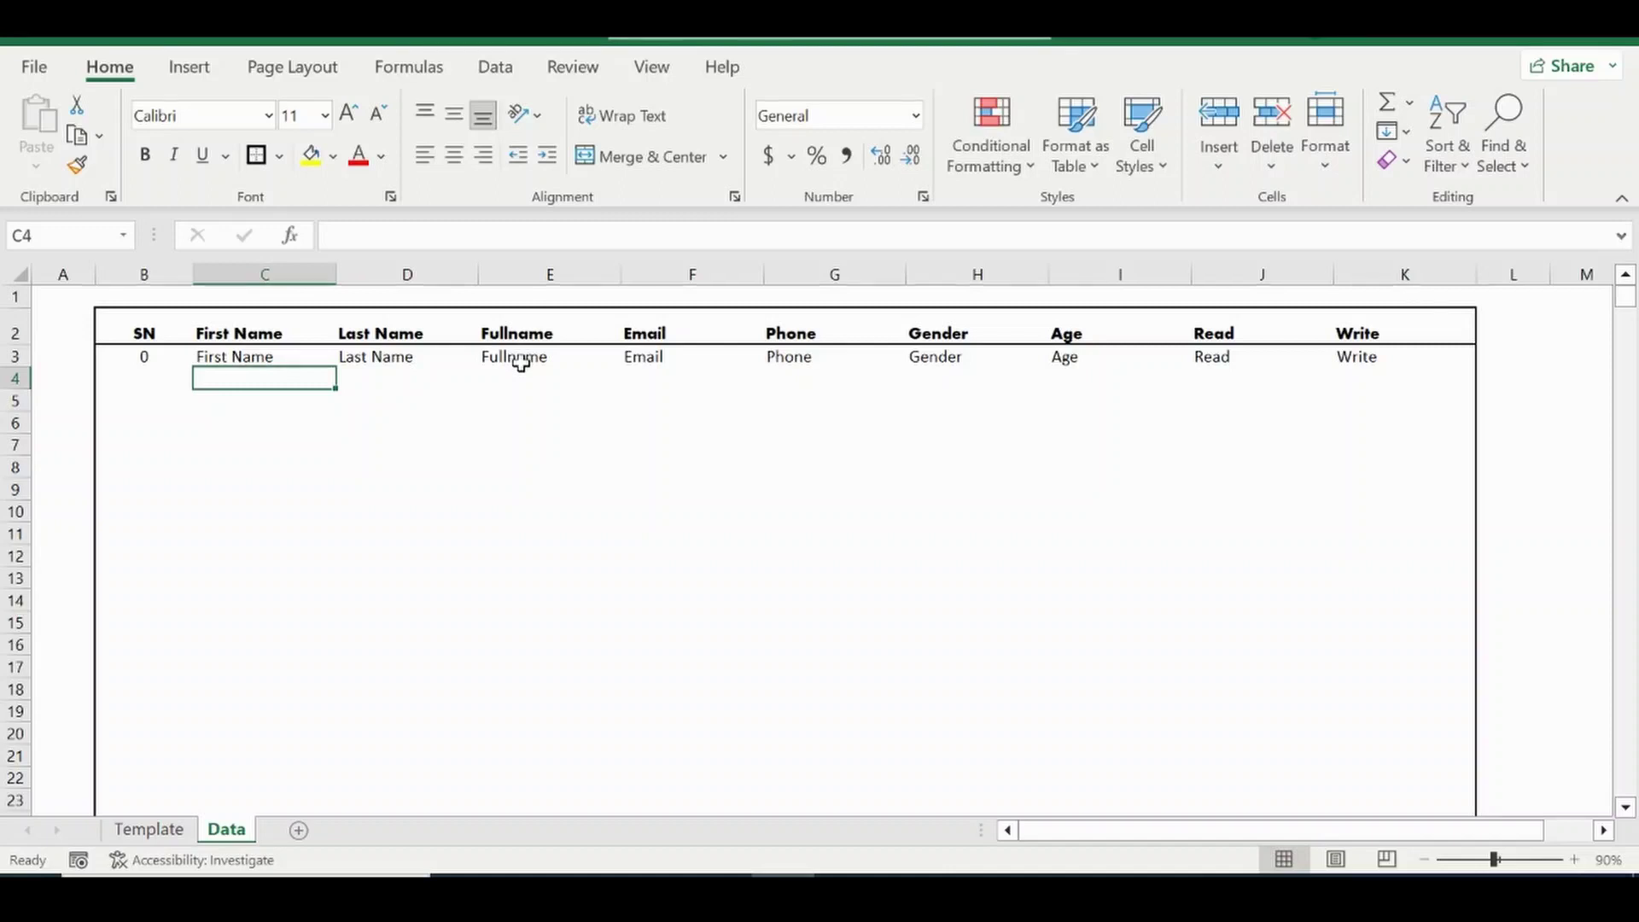
Enter a sample first name in C4 and last name in D4.
type("jOH")
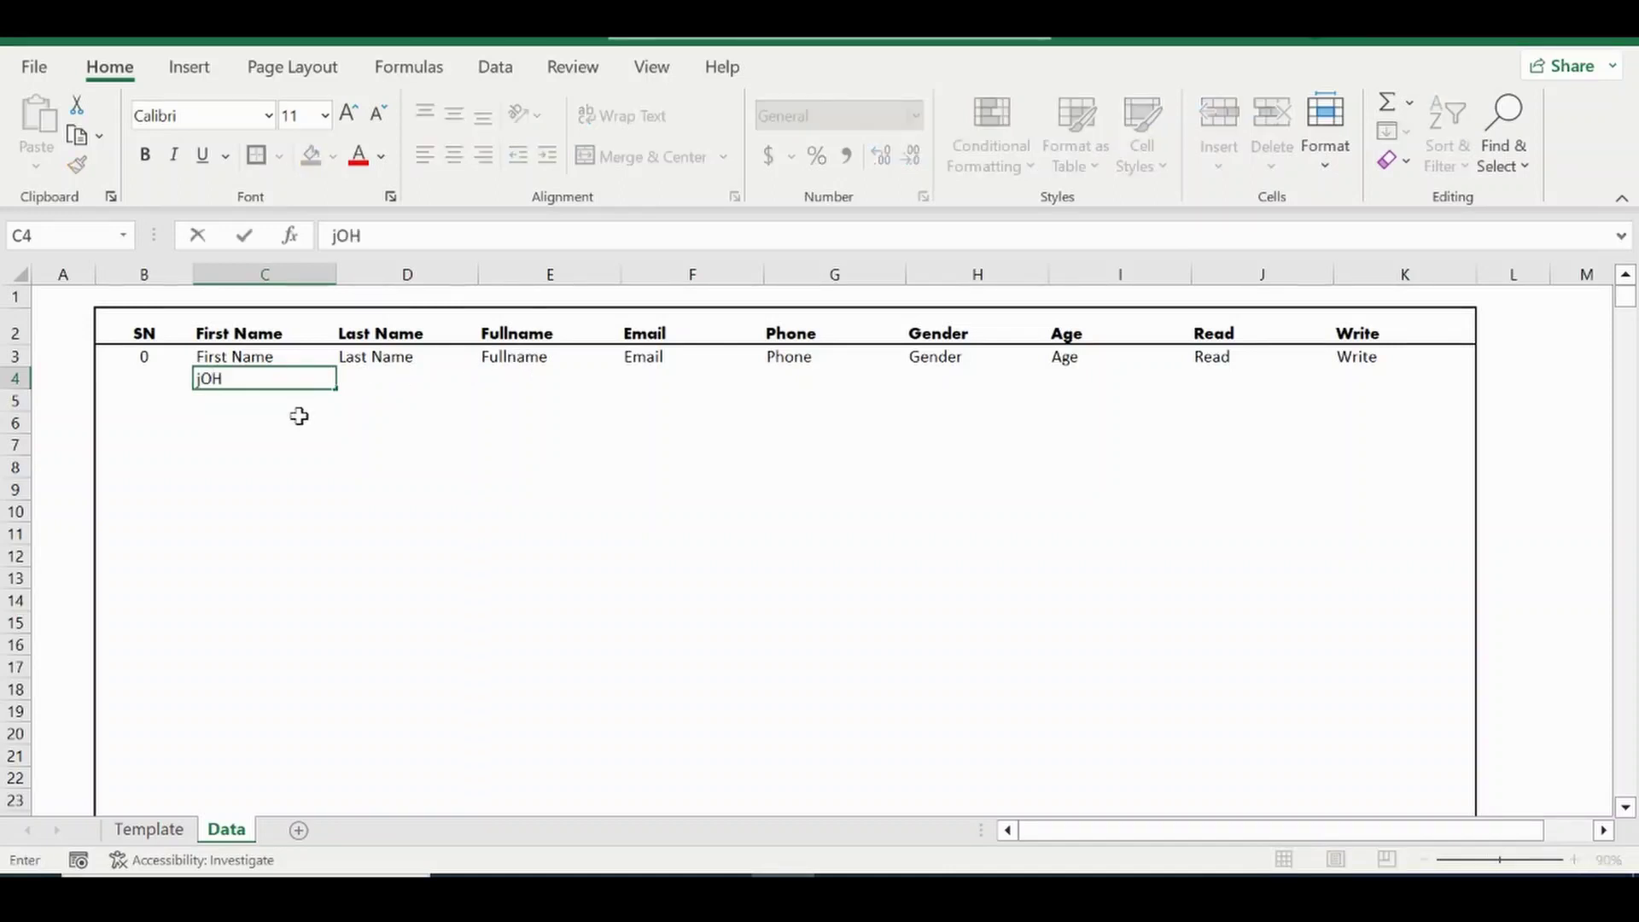
type("N")
key("Return")
key("Up")
key("Right")
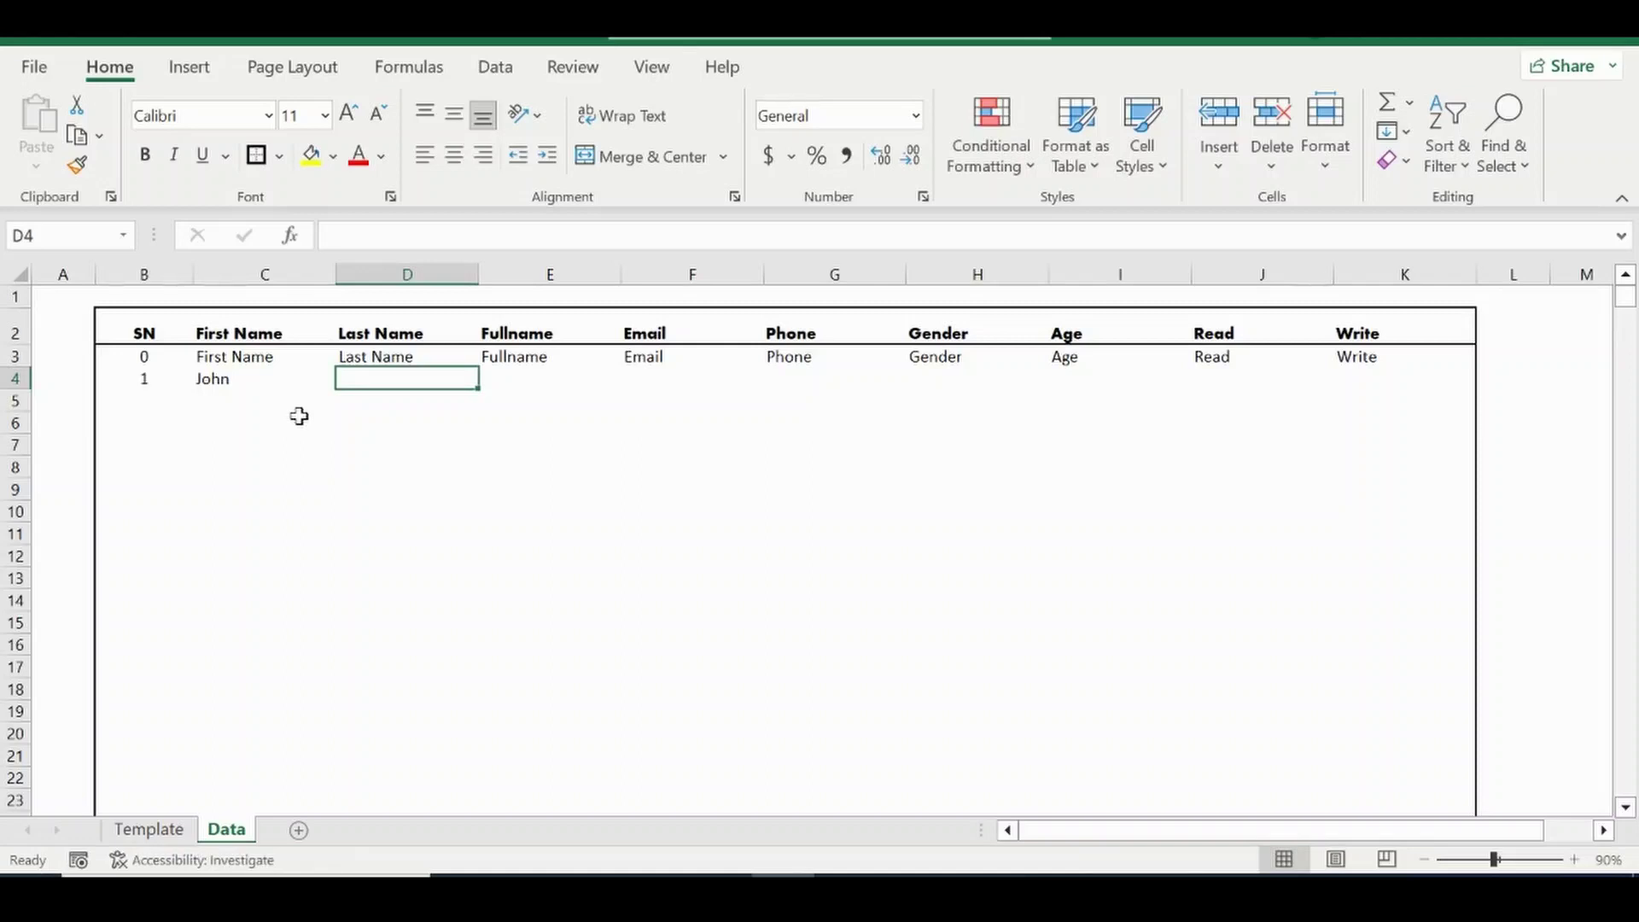
type("Doe")
key("Return")
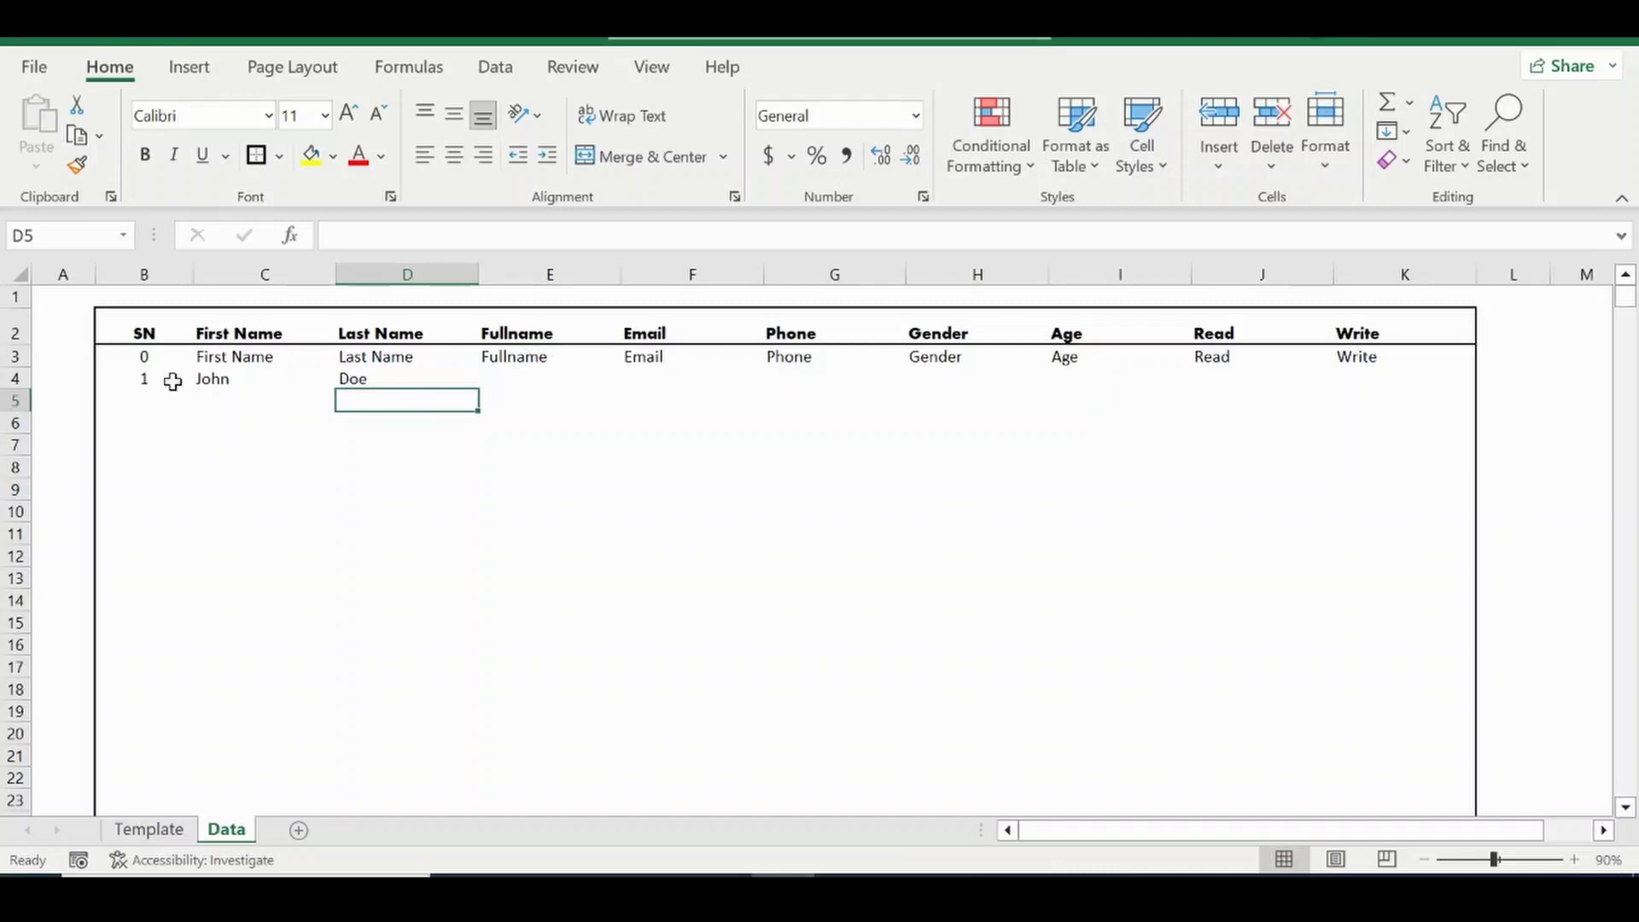
Select E3 and highlight its Fullname text in the formula bar.
left_click(526, 356)
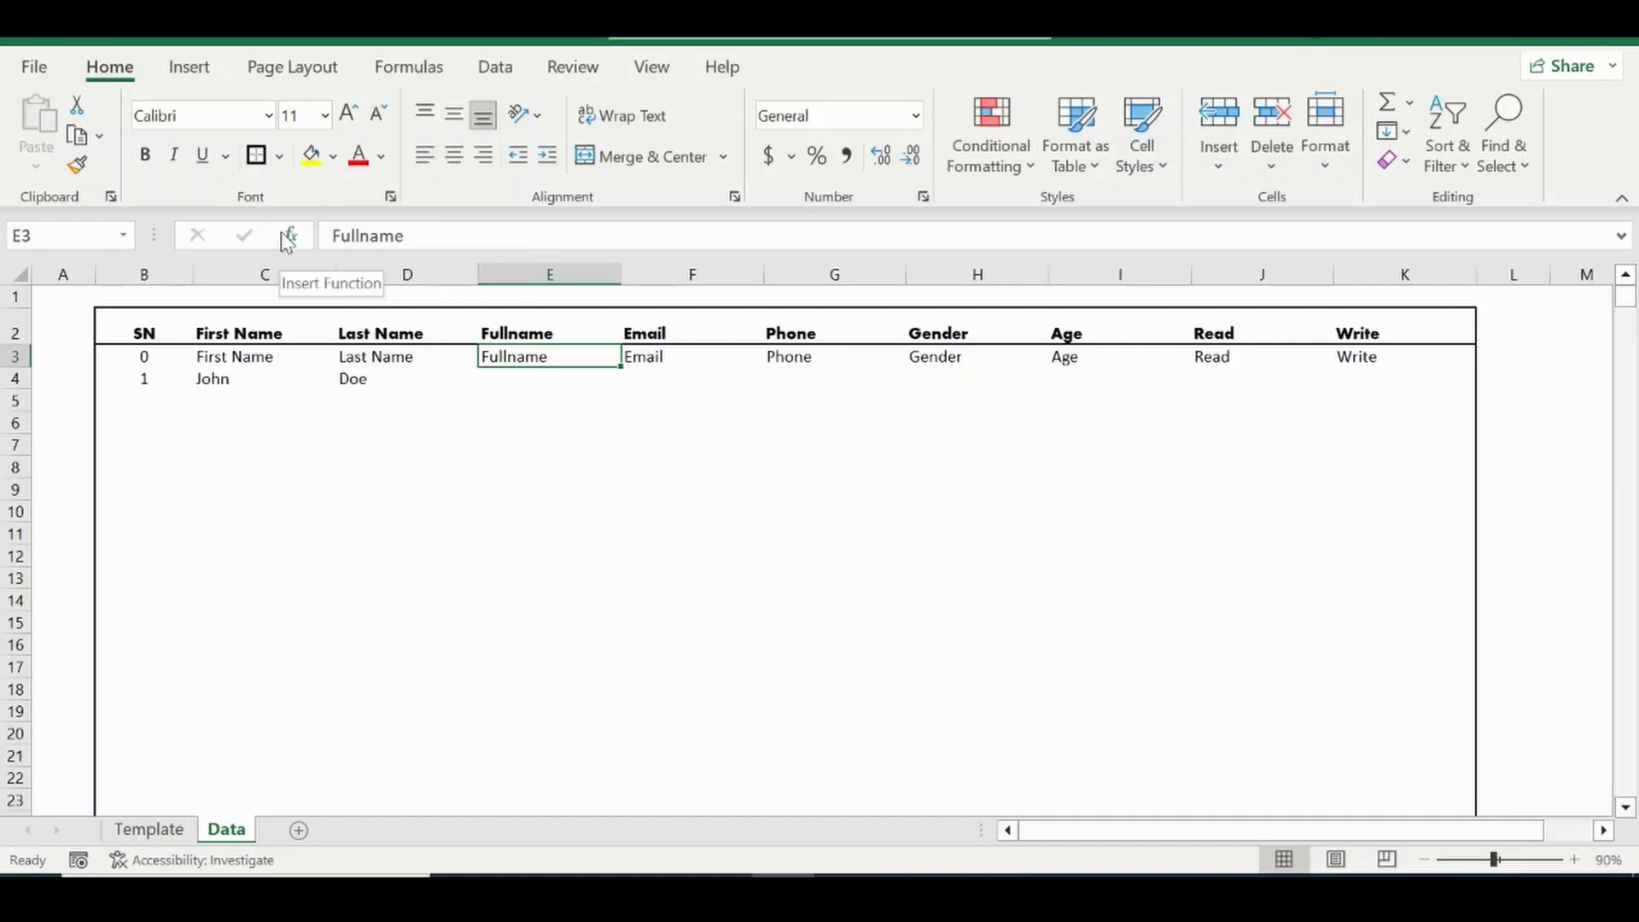
left_click_drag(408, 236, 279, 224)
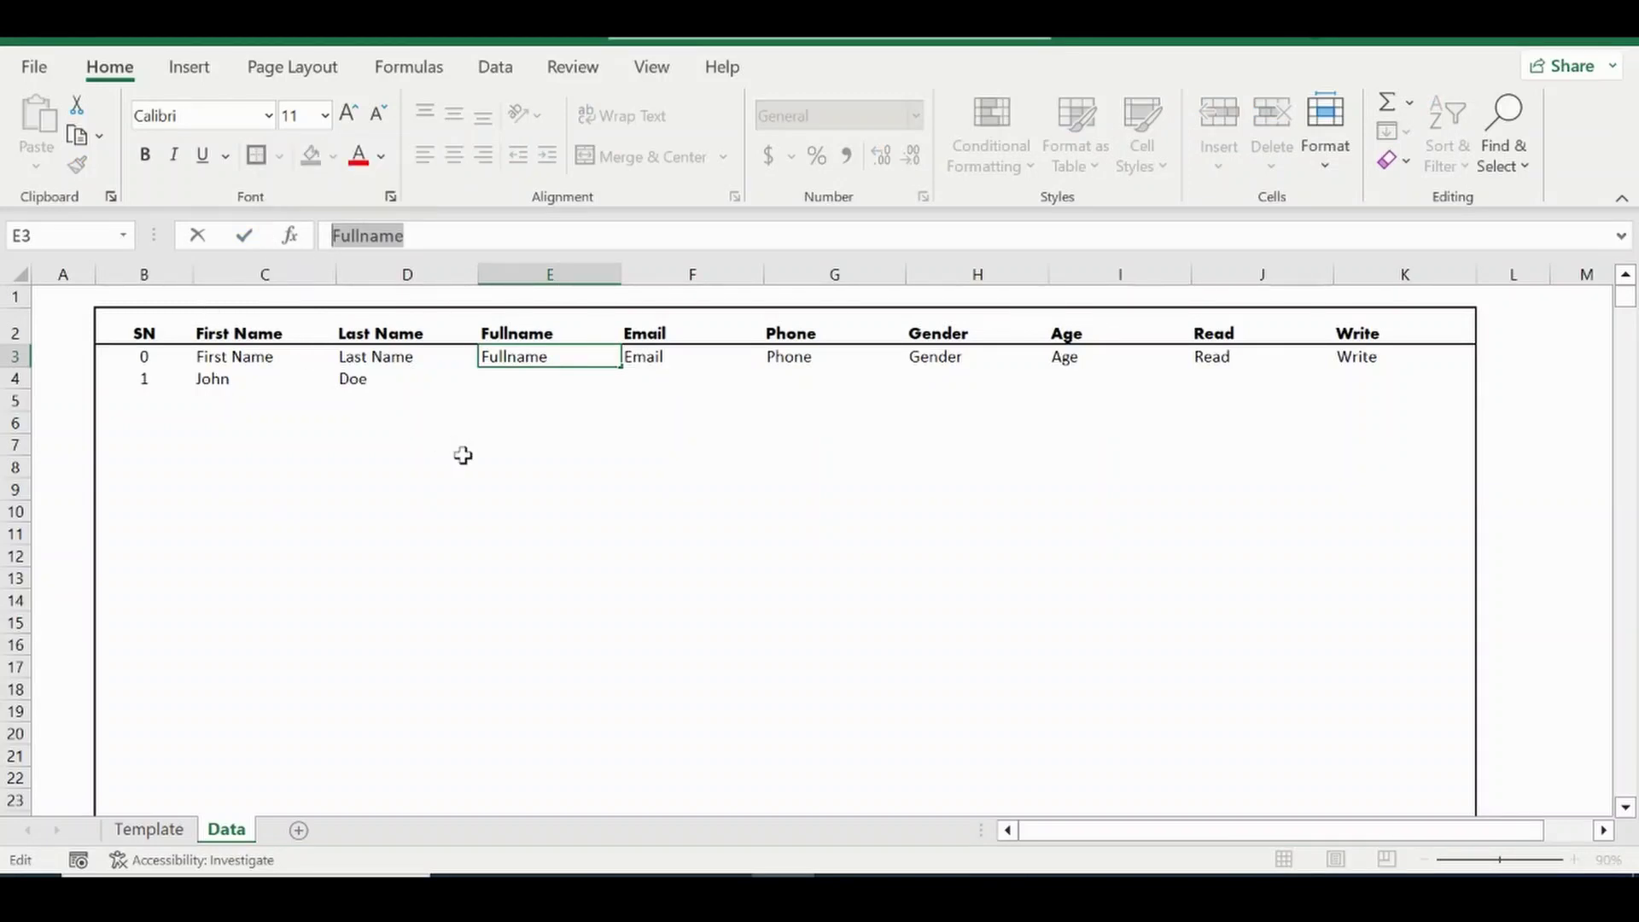
Enter =CONCATENATE(C3, " ", D3) in E3 to join first and last names with a space.
type("=Conc")
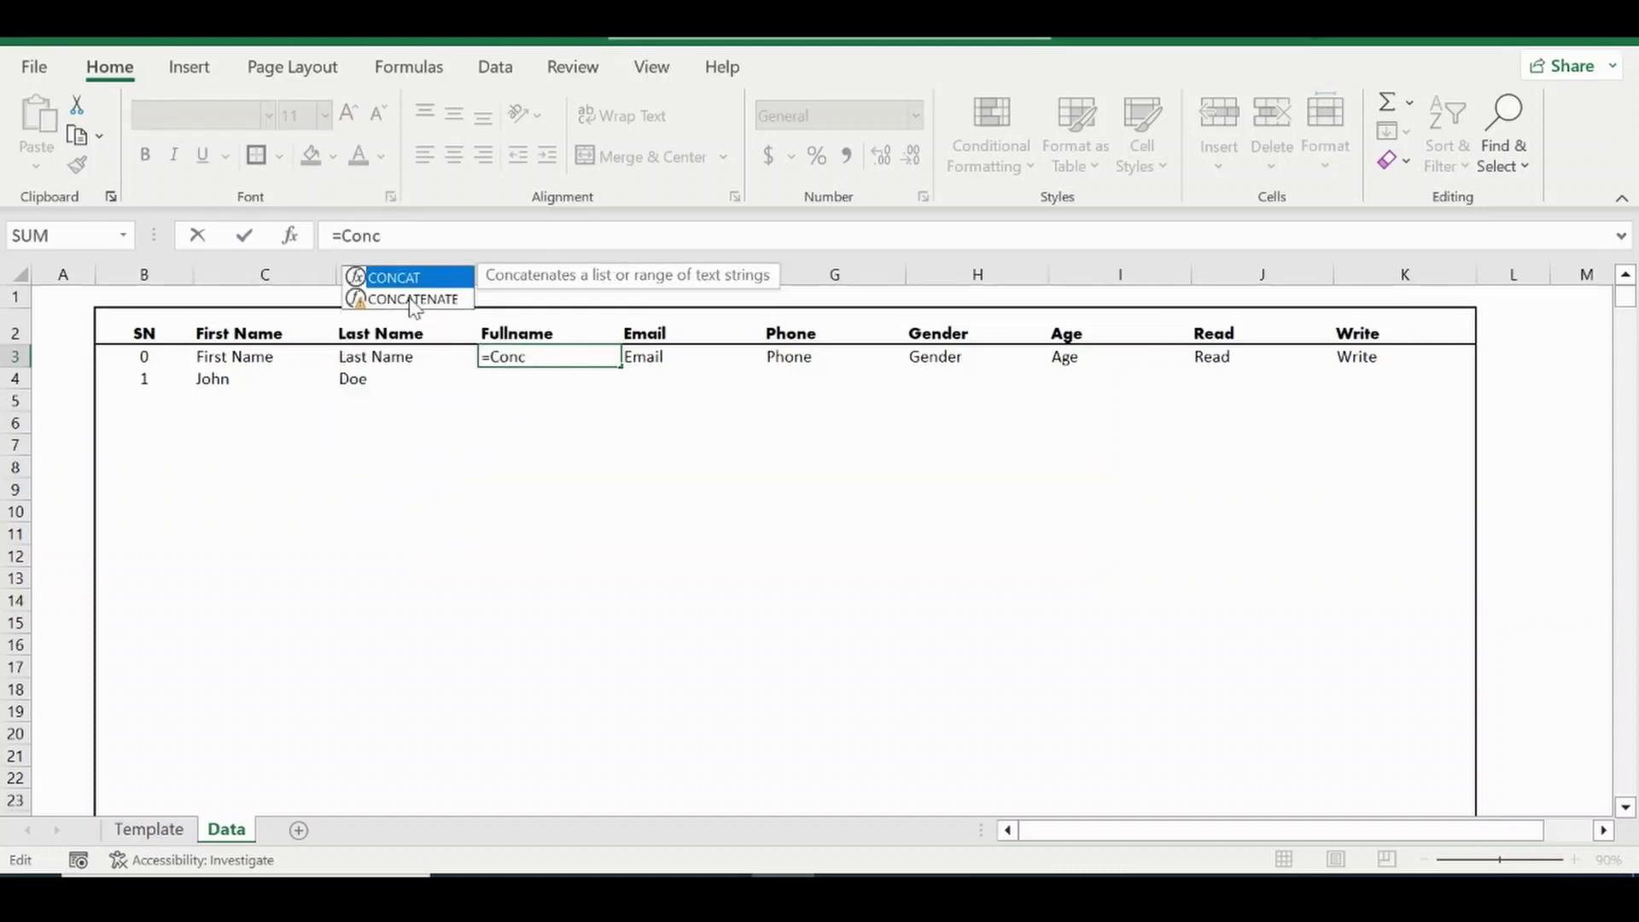
double_click(413, 298)
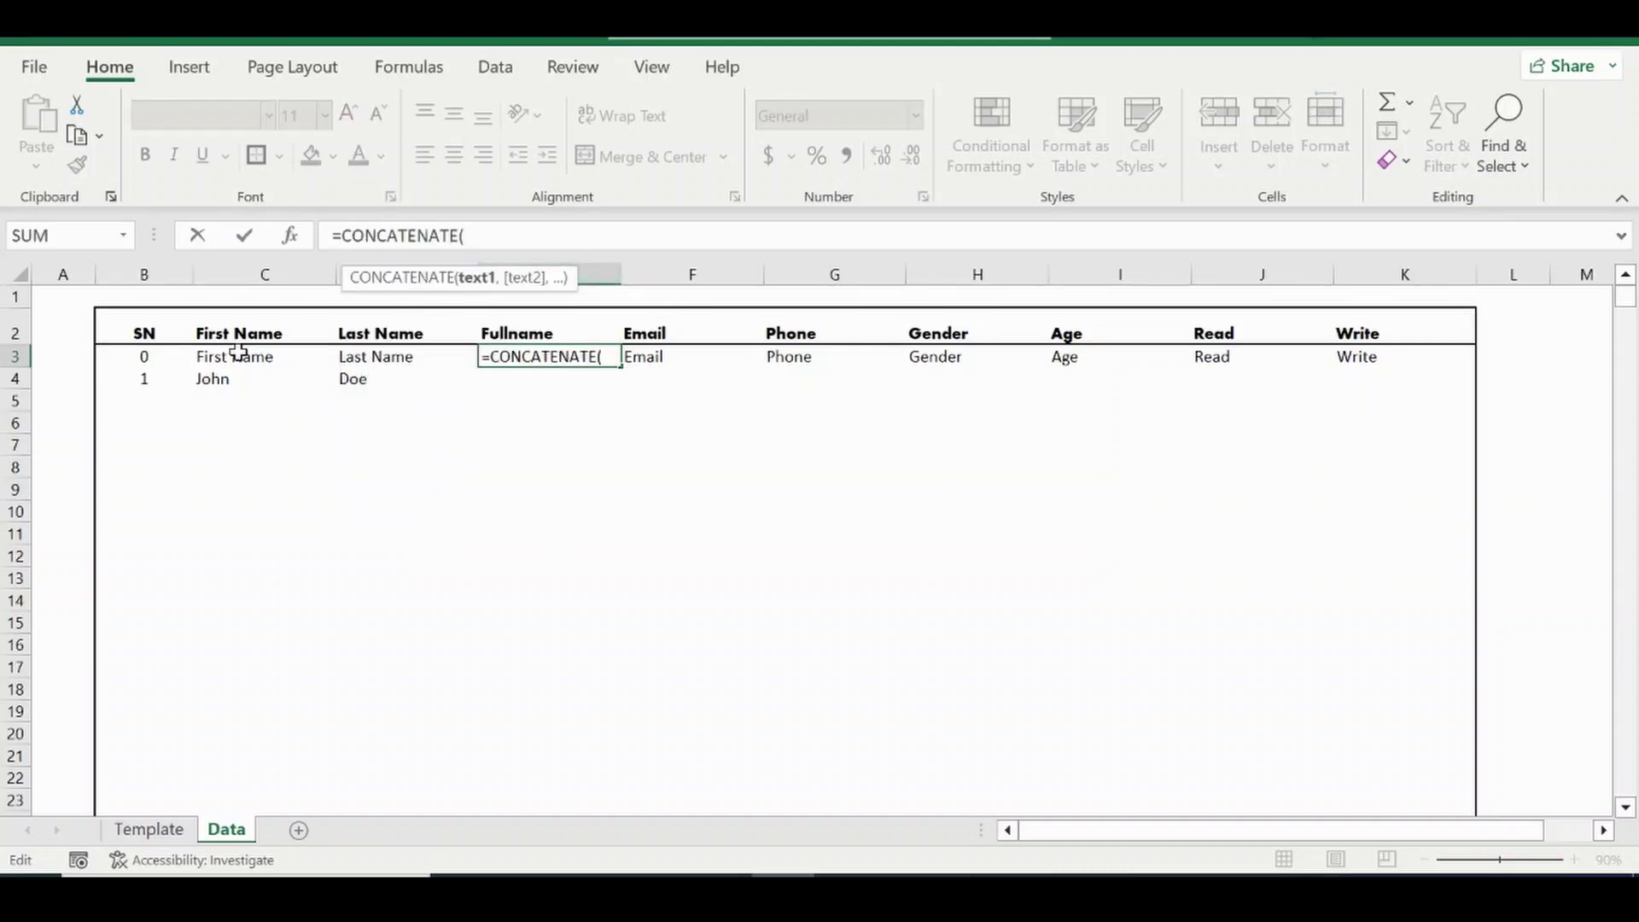
left_click(237, 352)
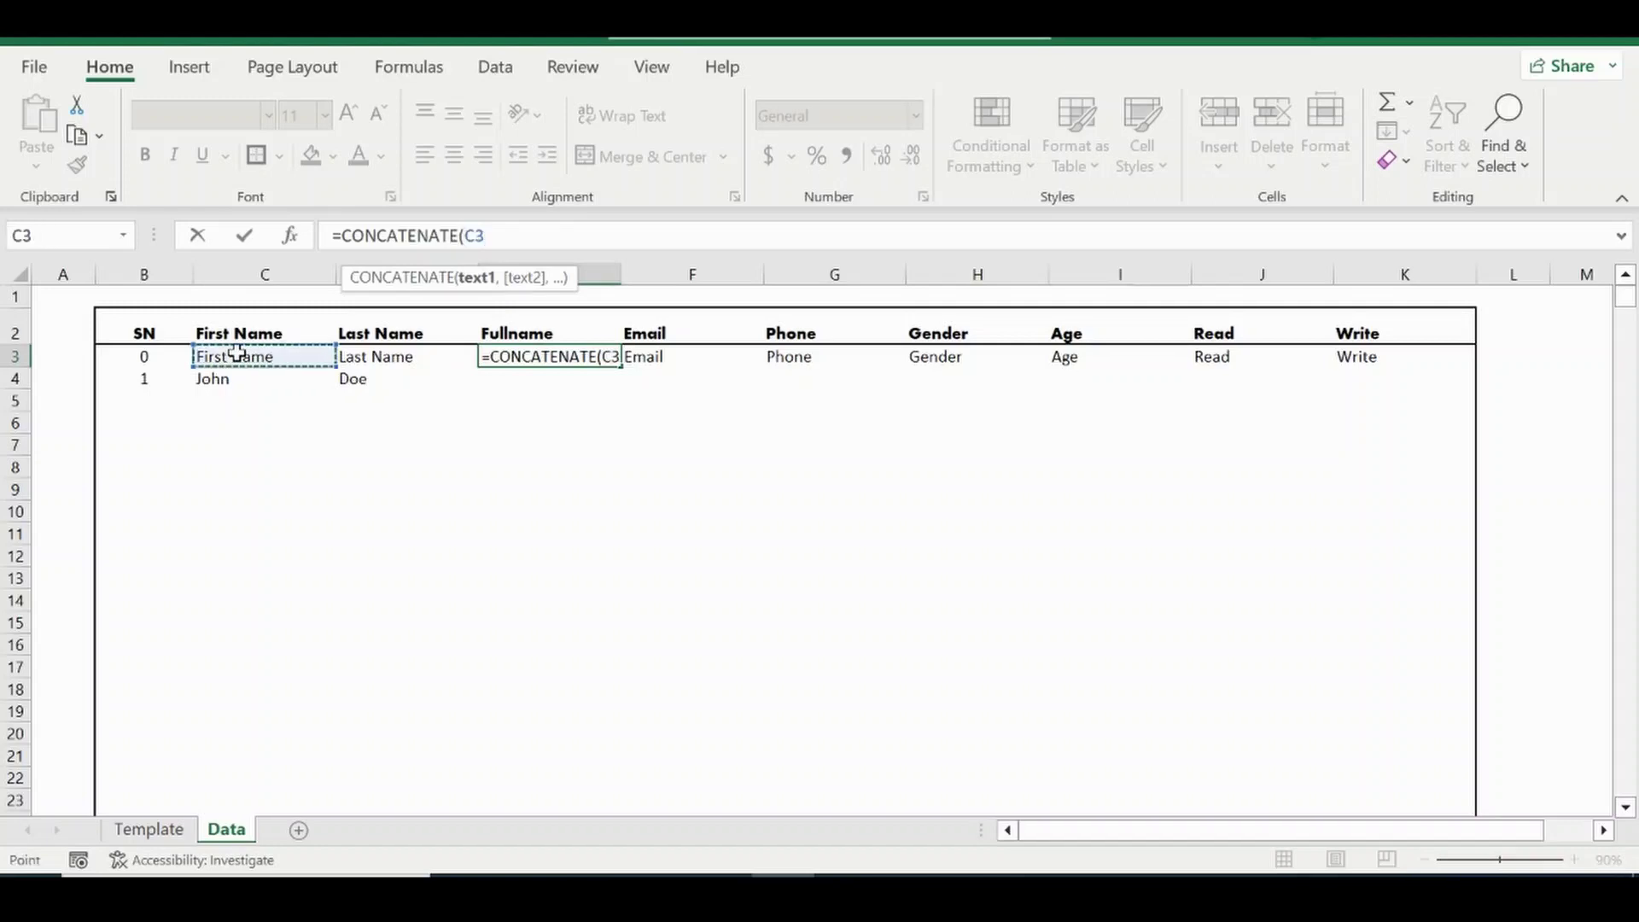
type(",")
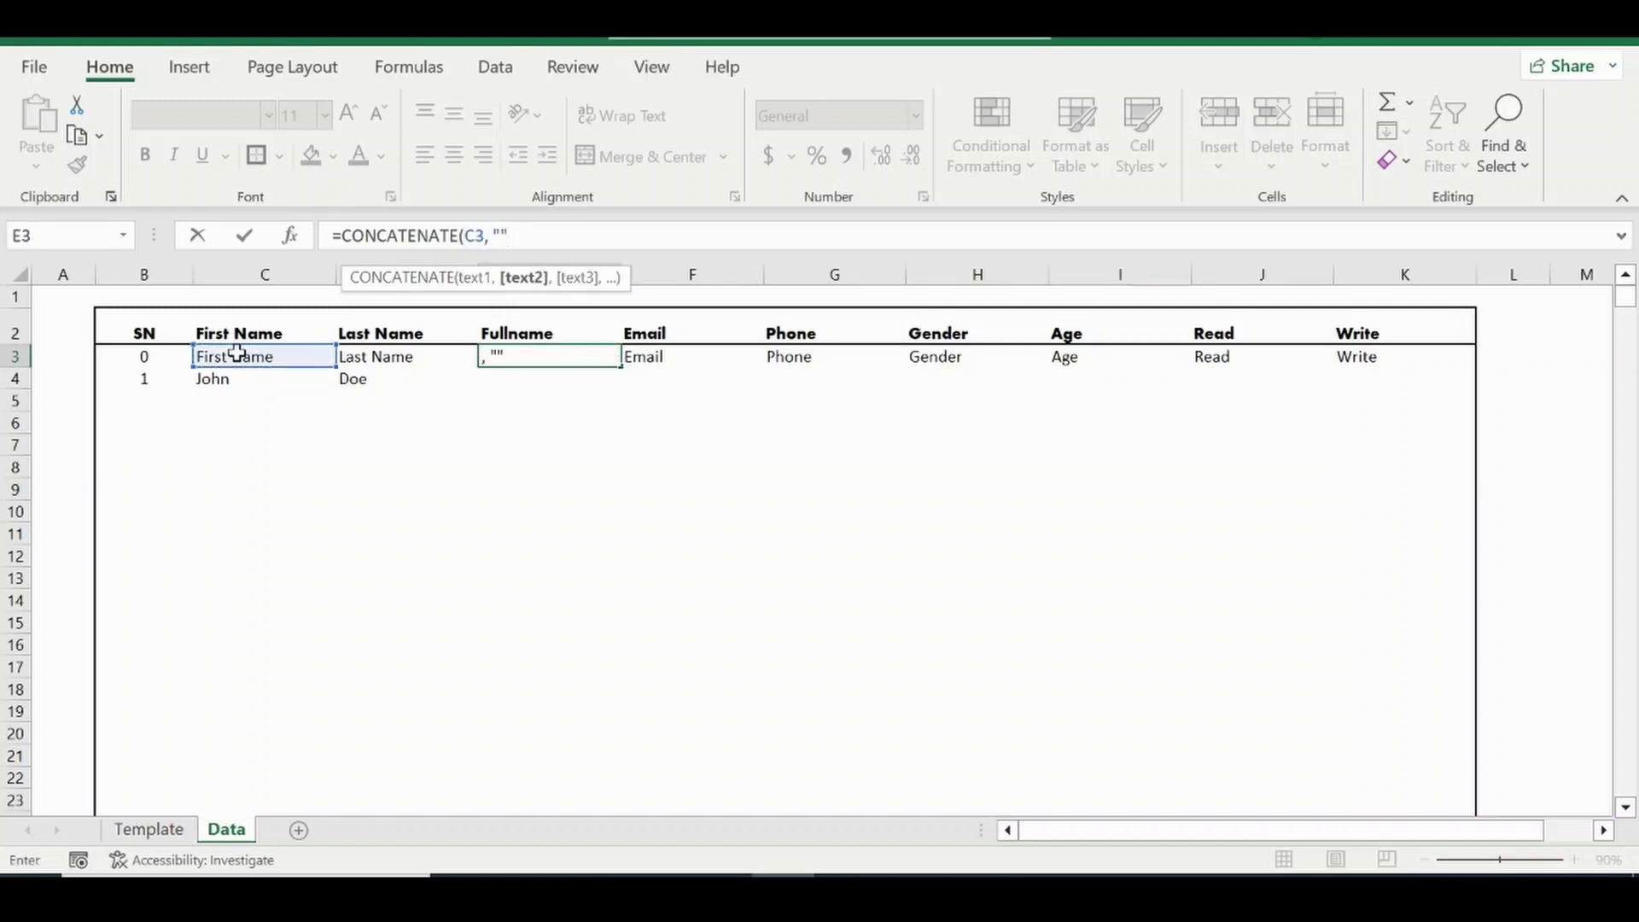
type(" \" \",")
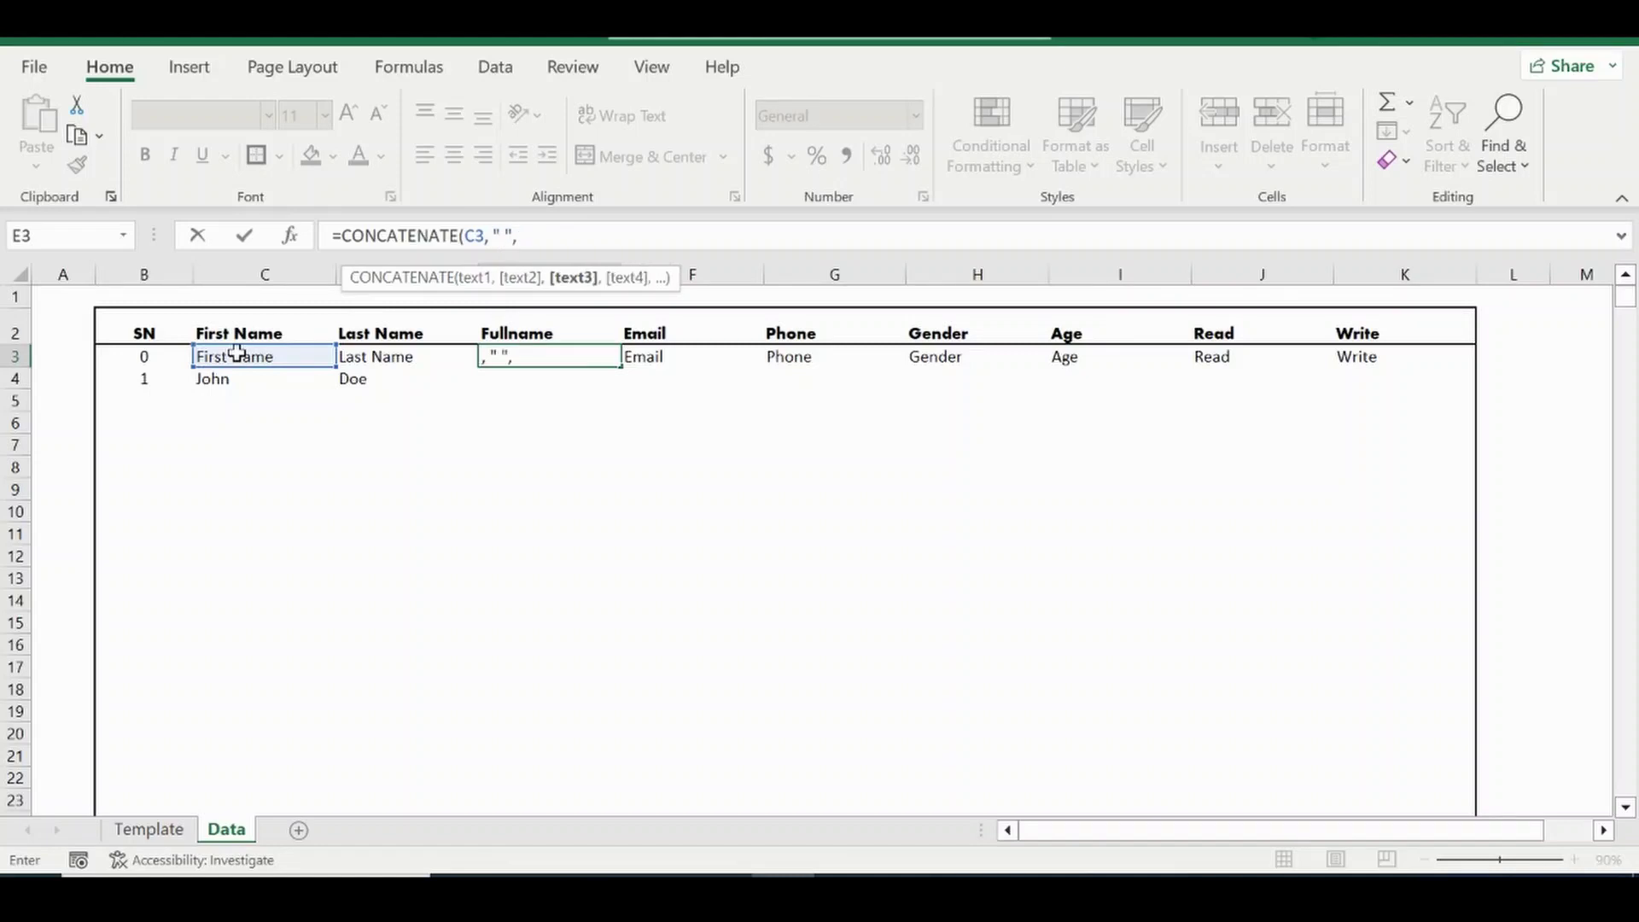
left_click(382, 360)
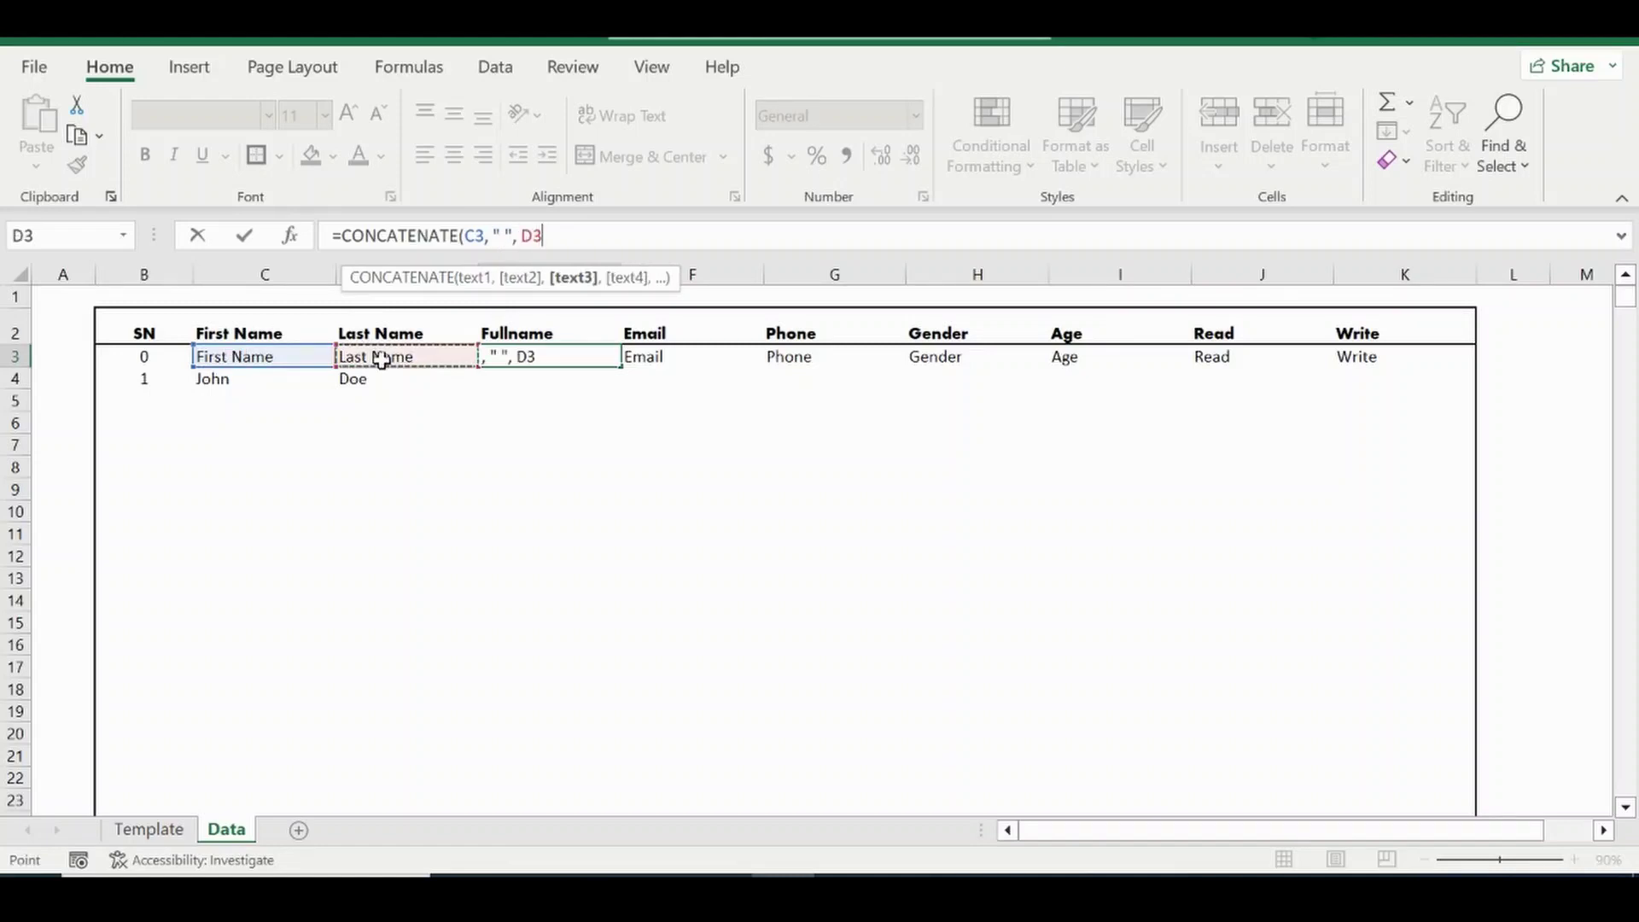
type(")")
key("Return")
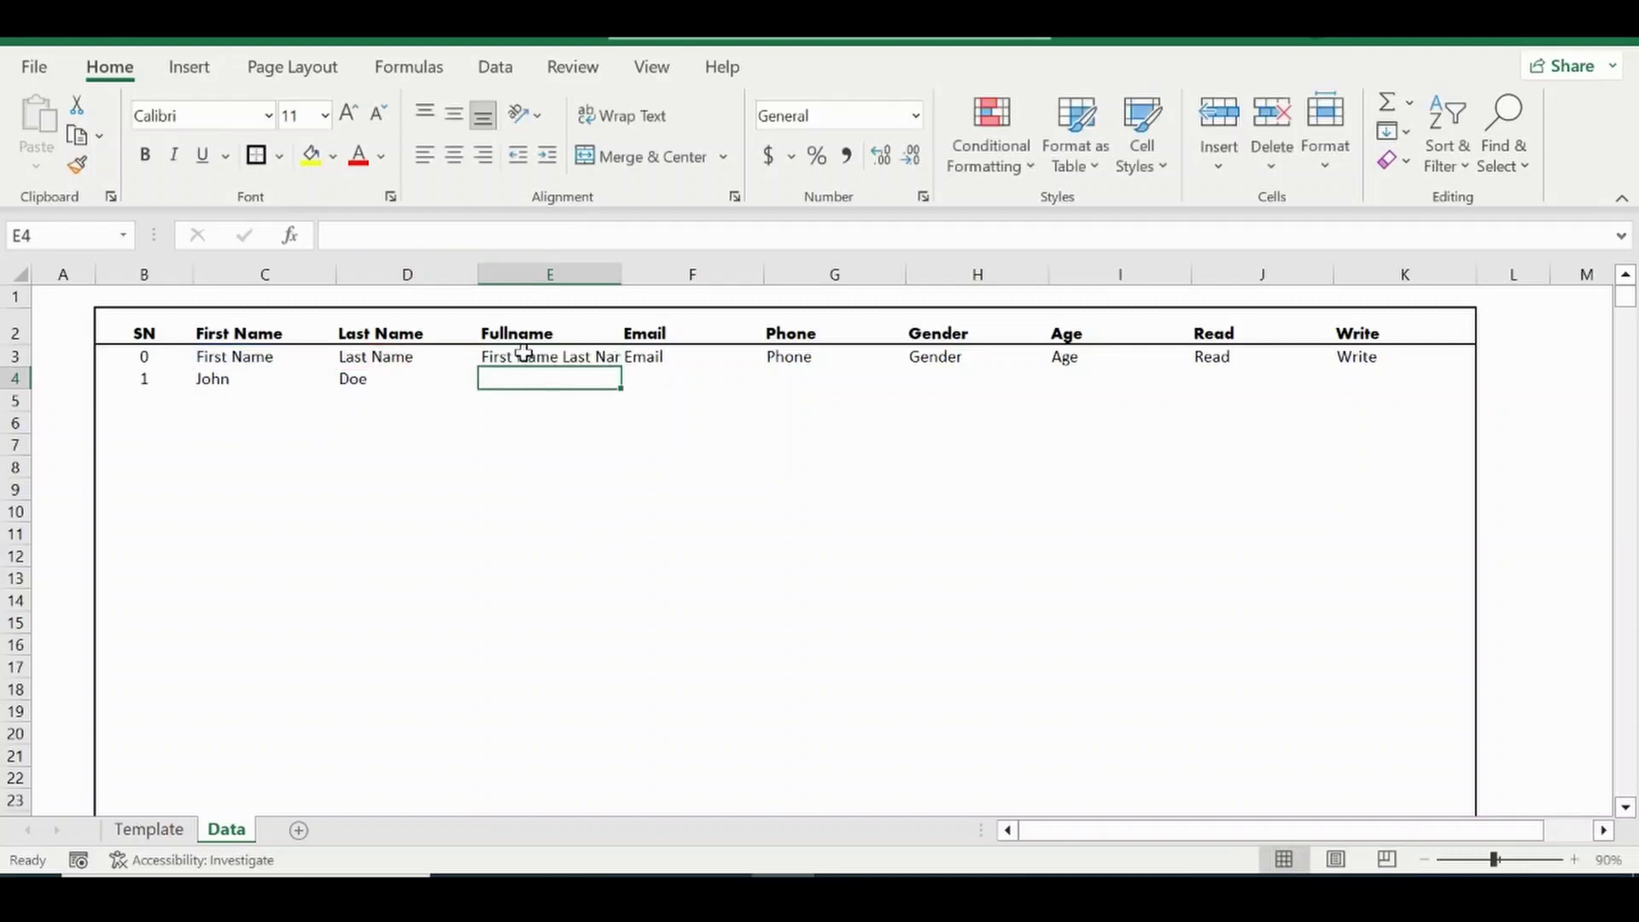
left_click(523, 353)
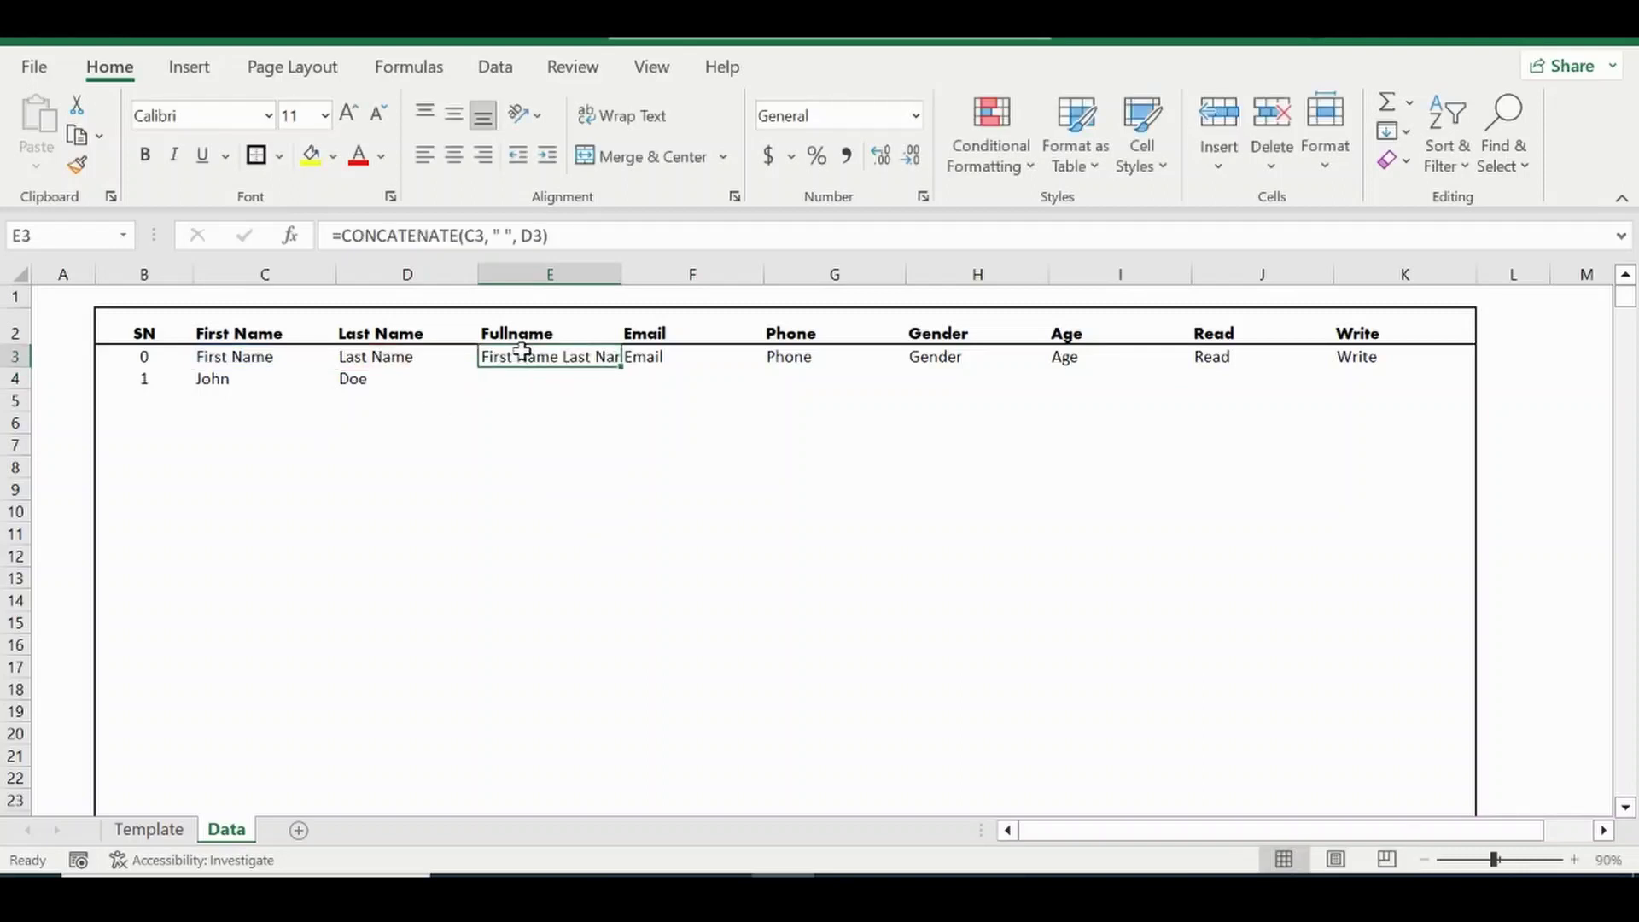
Commit E3's CONCATENATE formula as an array formula, then reopen it for editing.
left_click(576, 224)
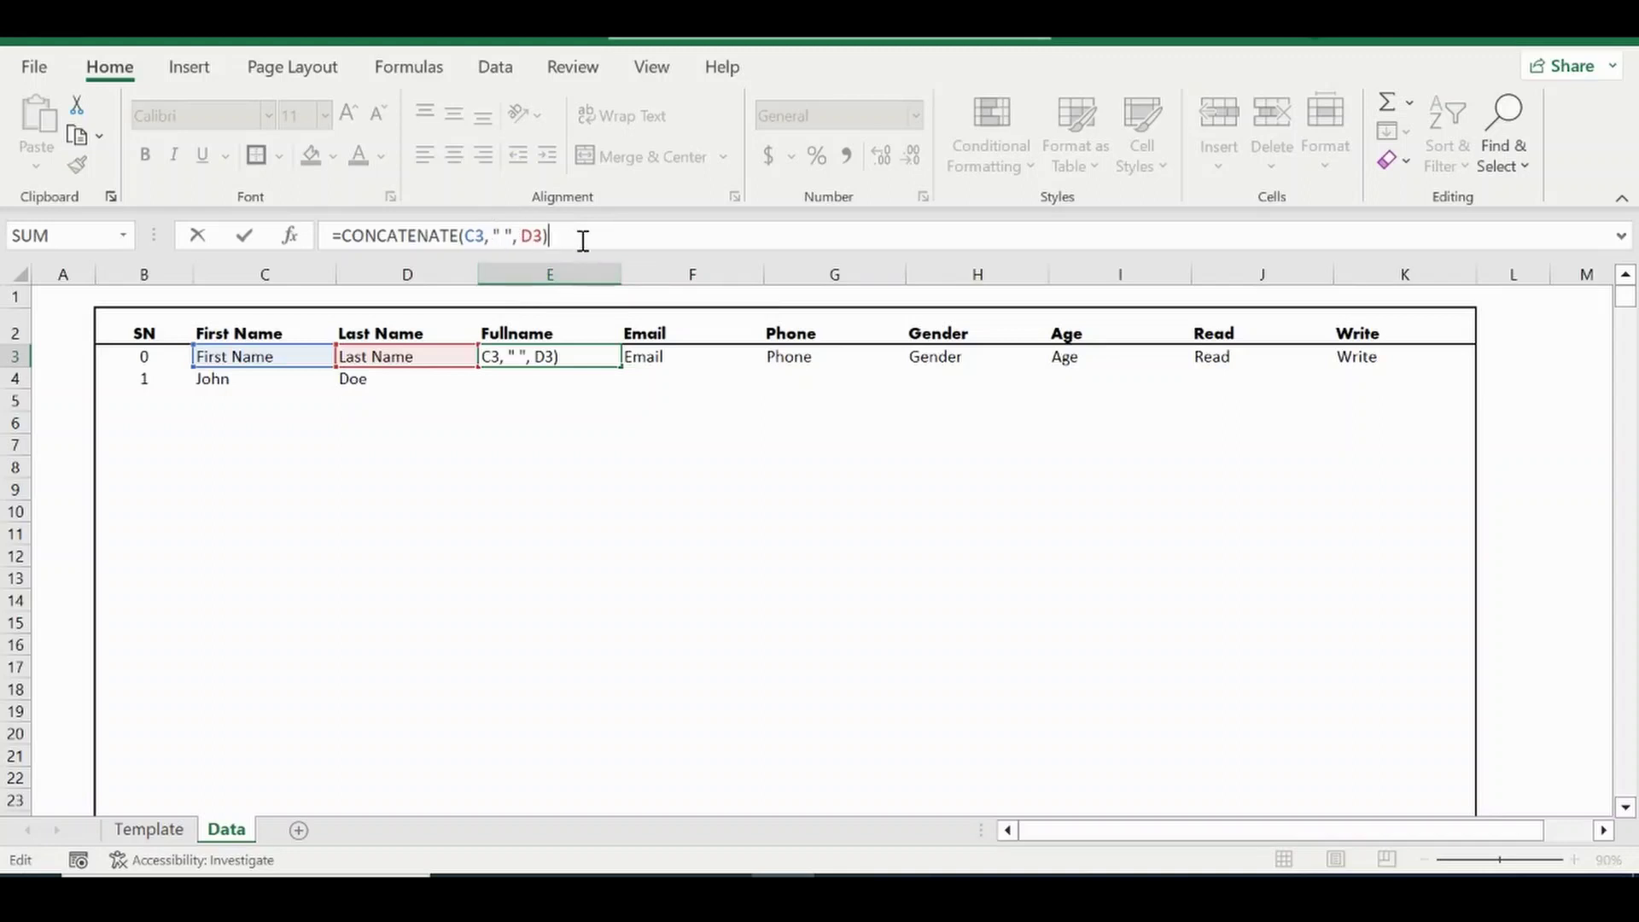
key("ctrl+shift+Return")
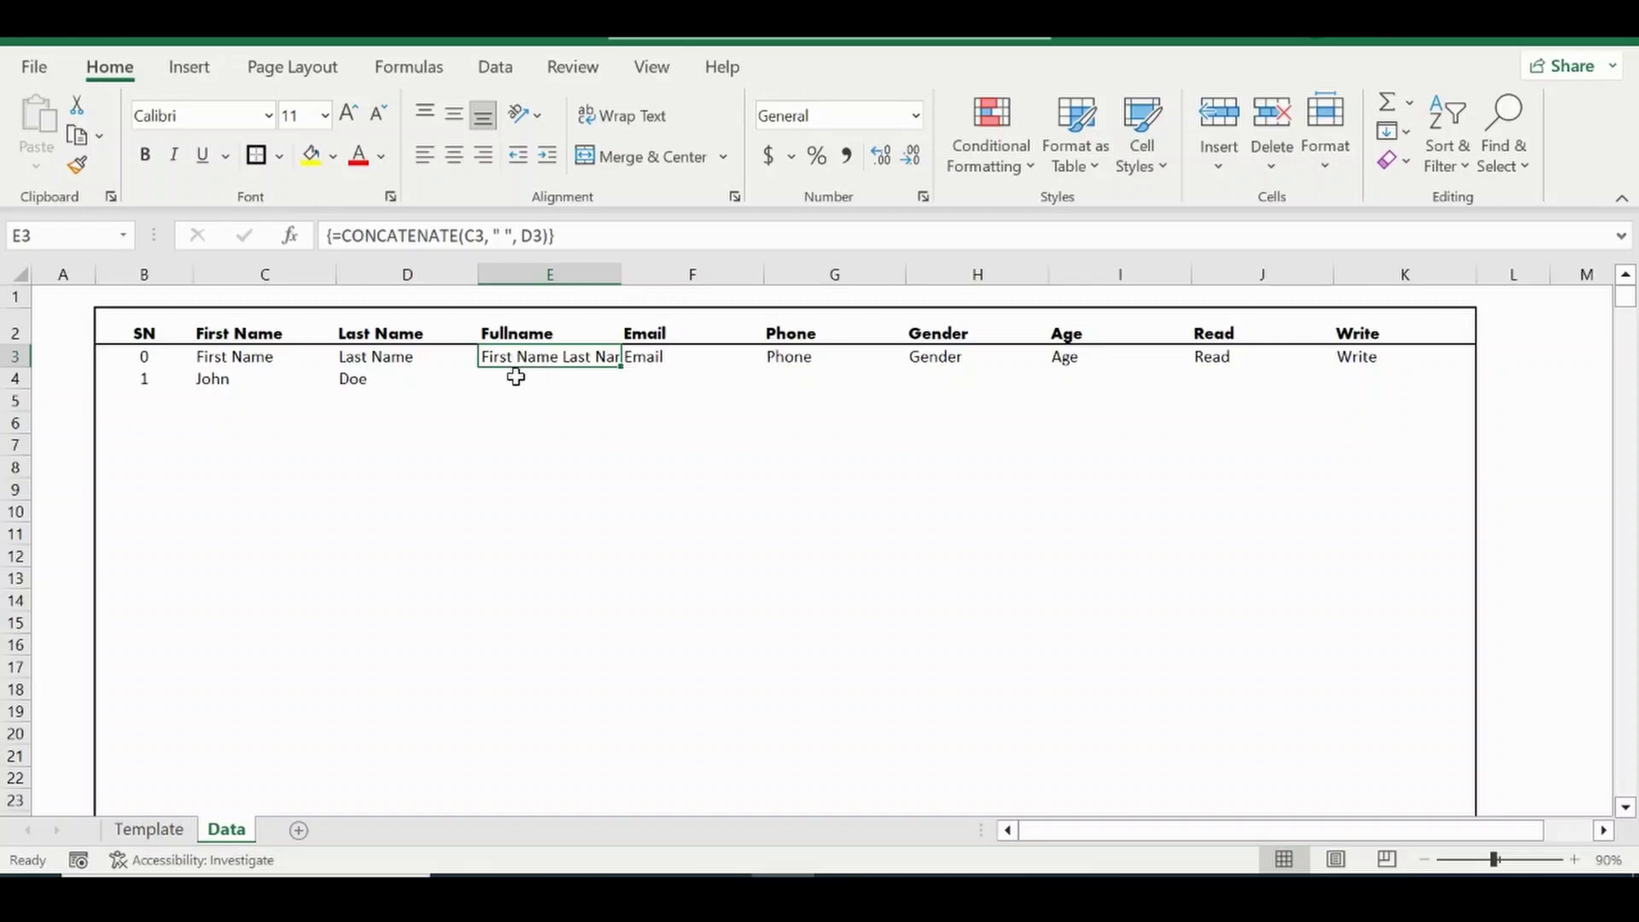
left_click(516, 379)
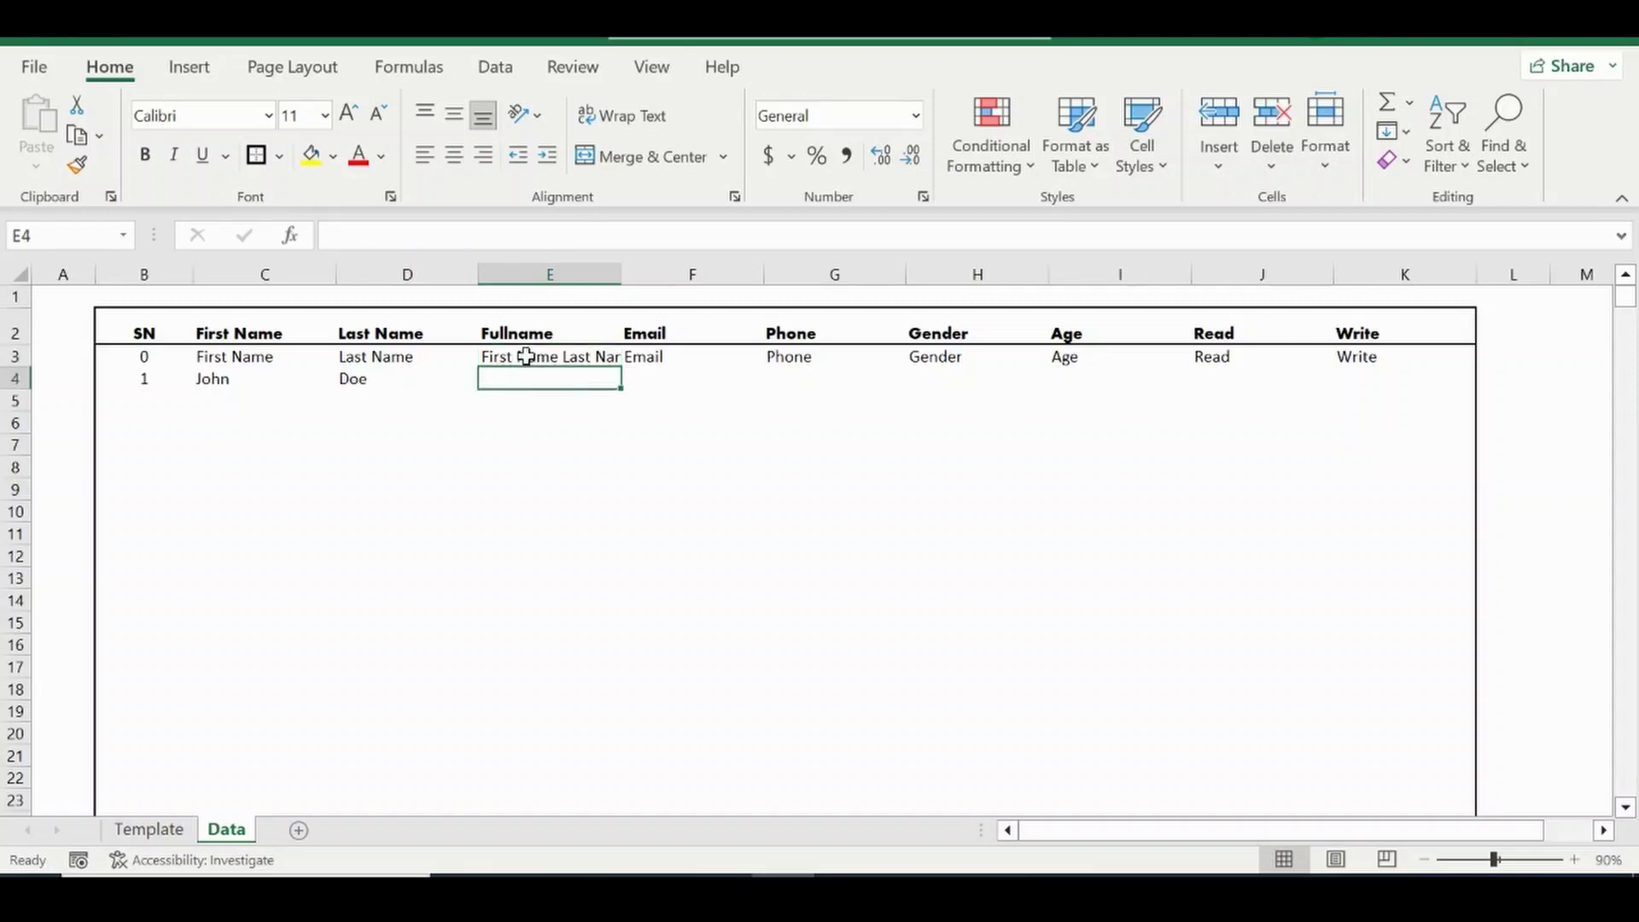
left_click(524, 355)
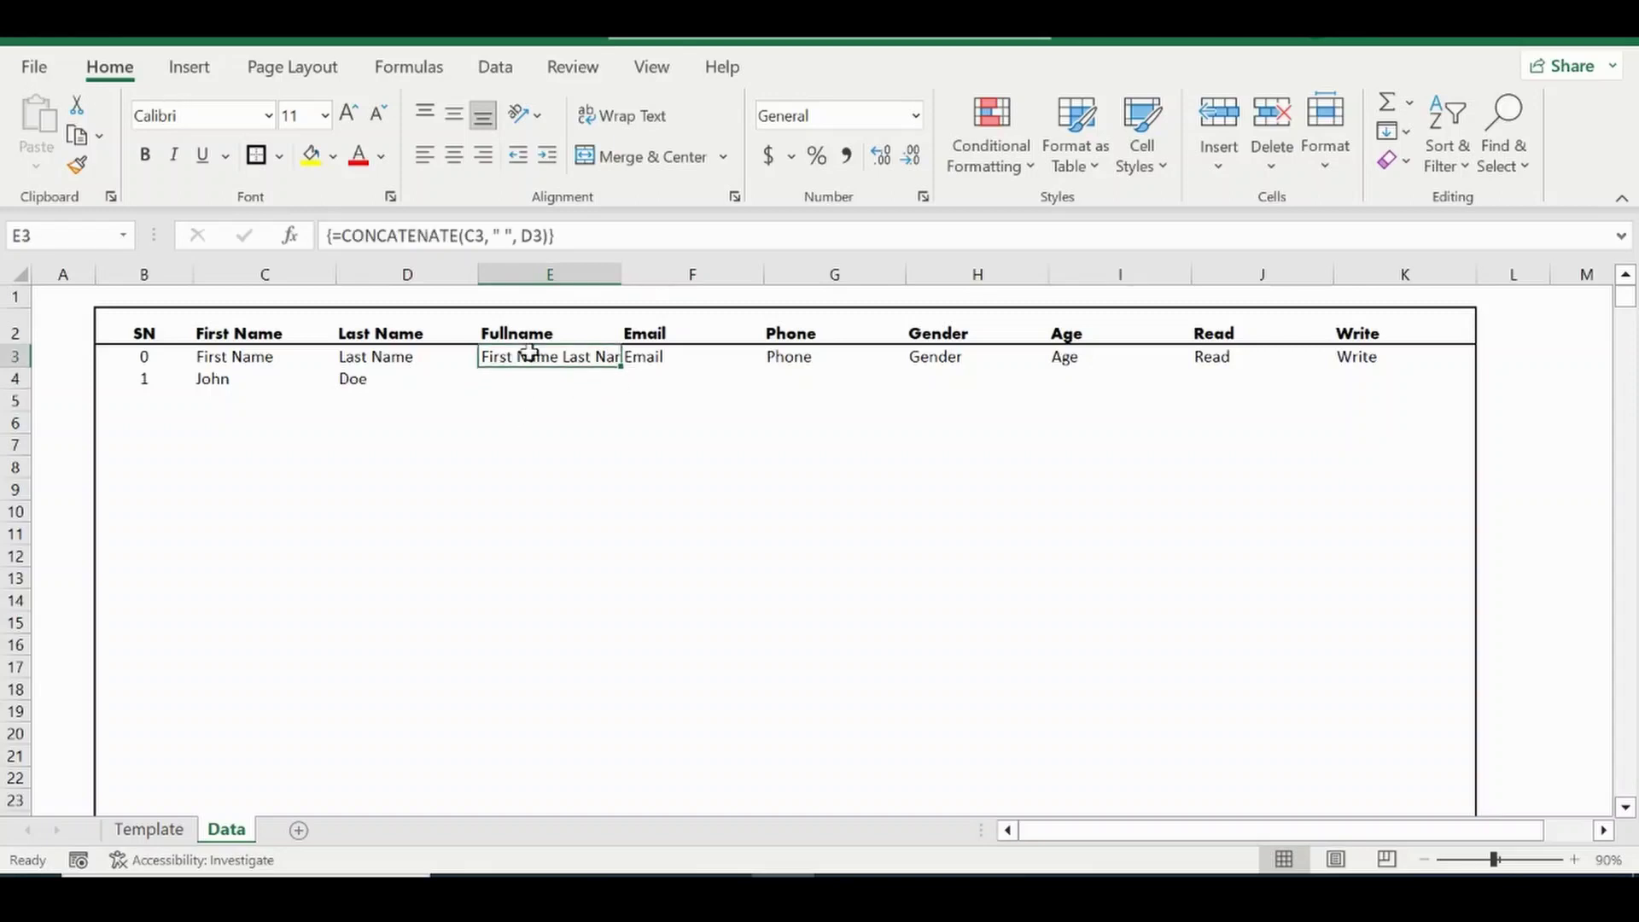
left_click(578, 232)
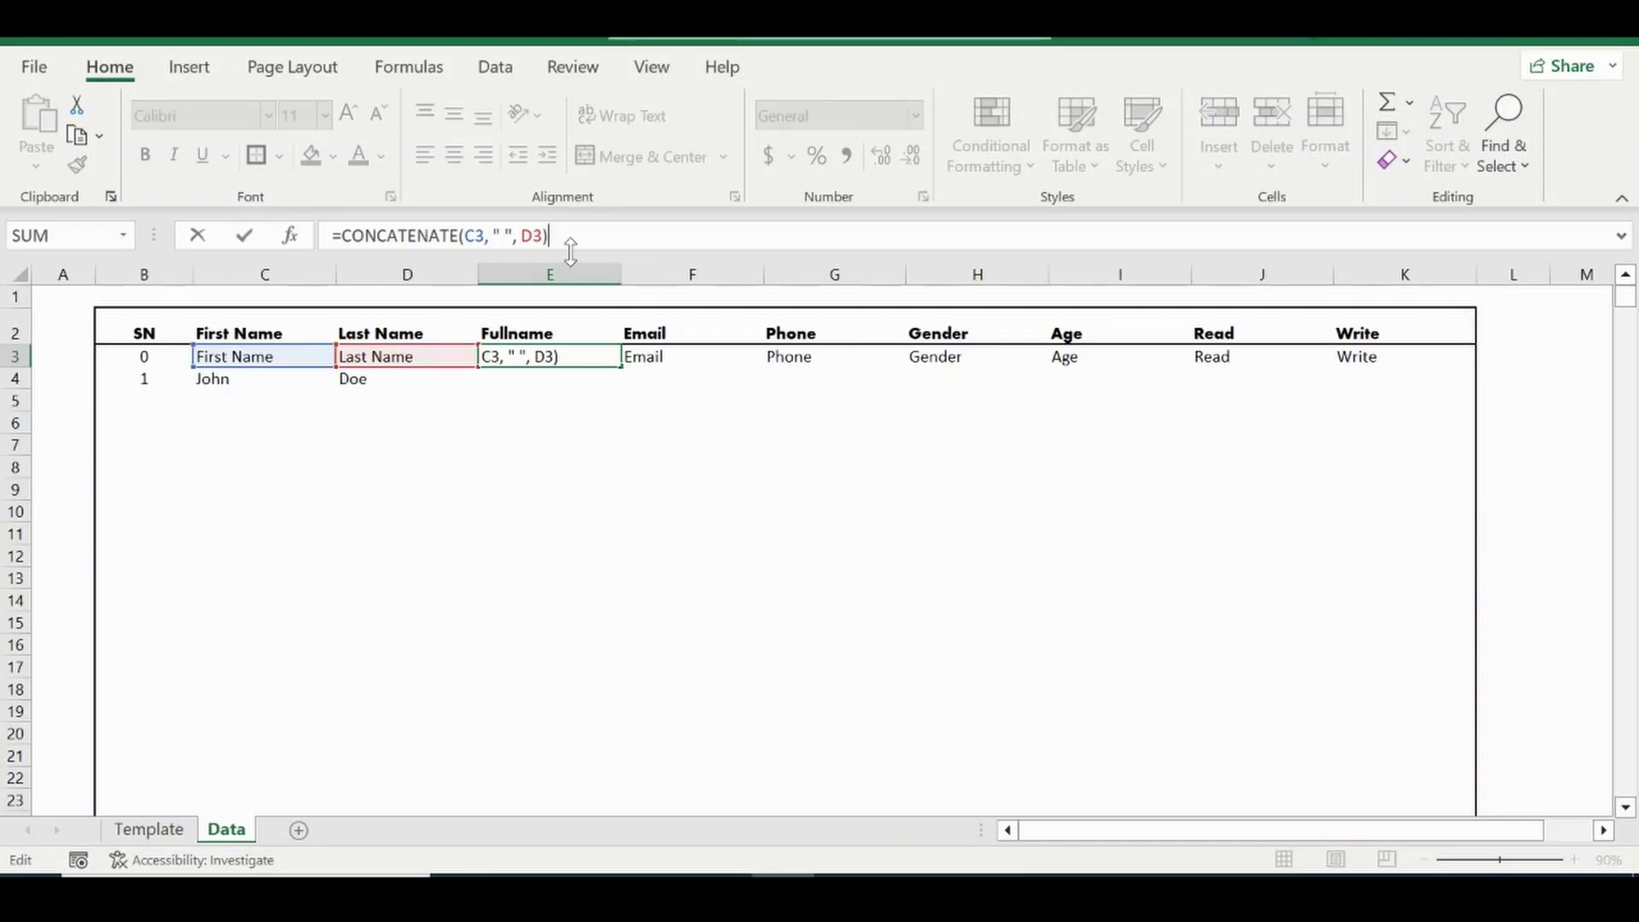
key("ctrl+shift+Return")
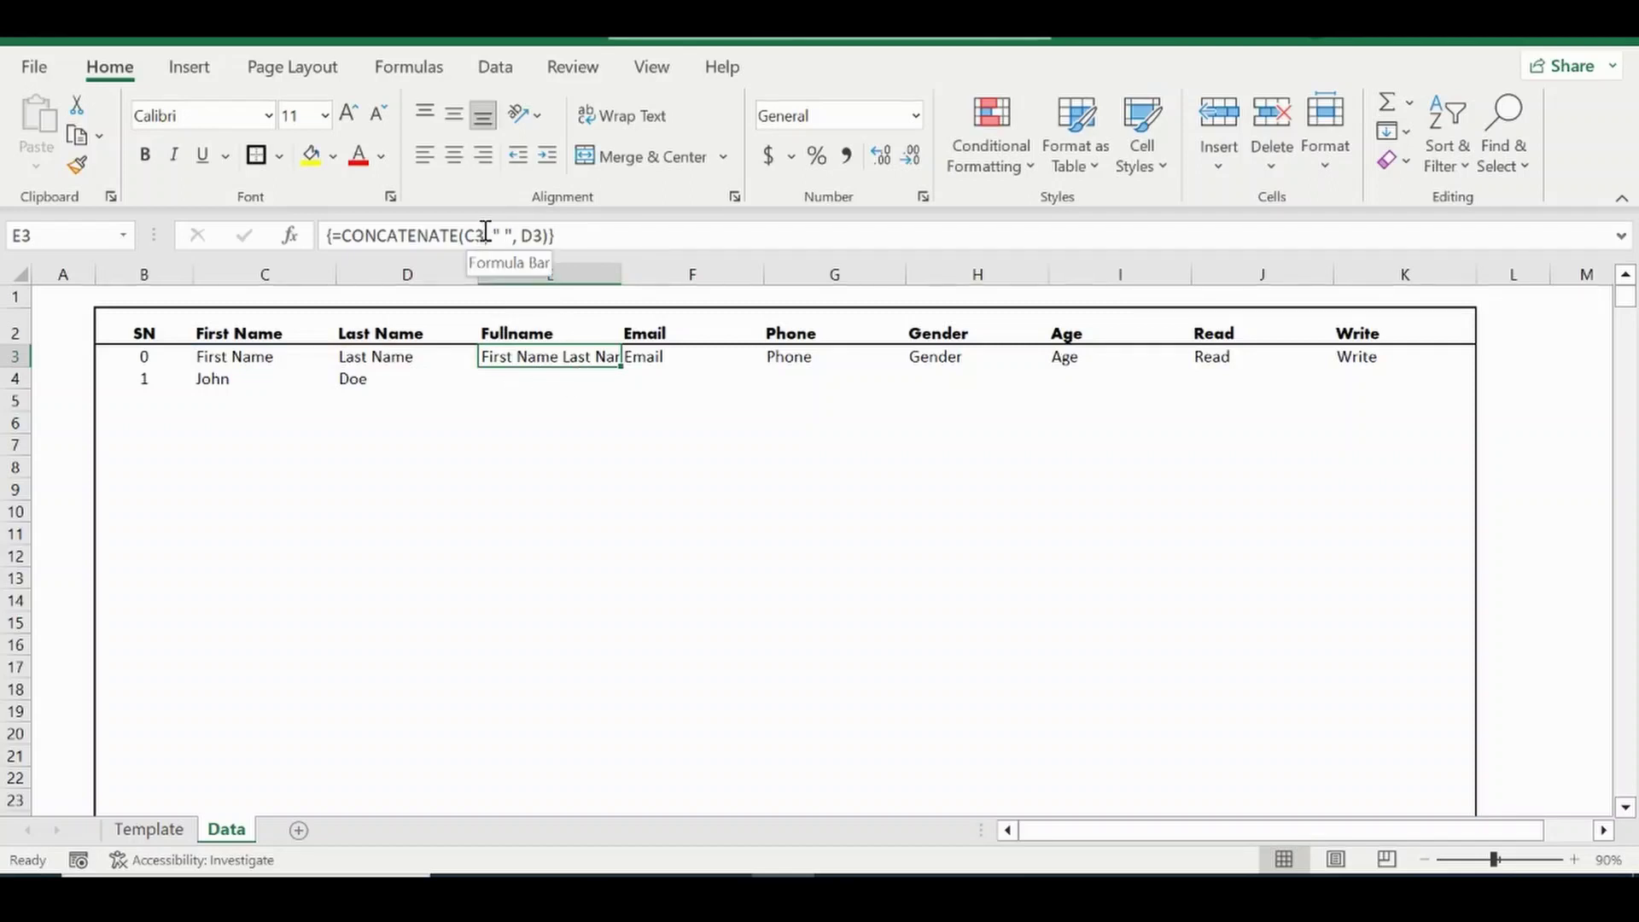
left_click(482, 234)
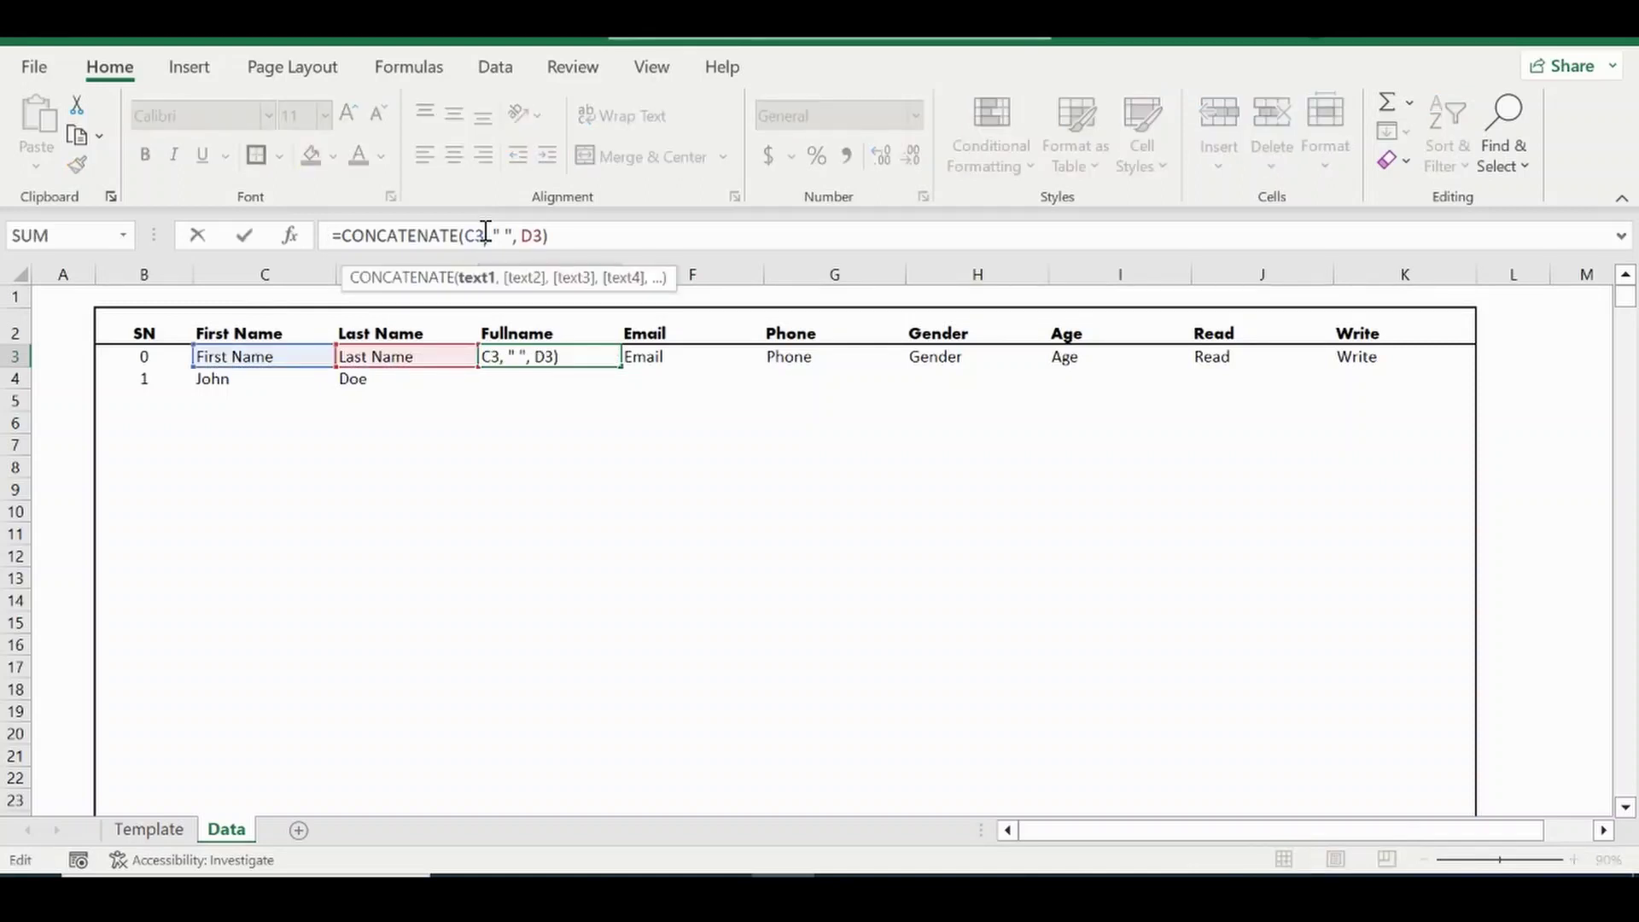
type(":")
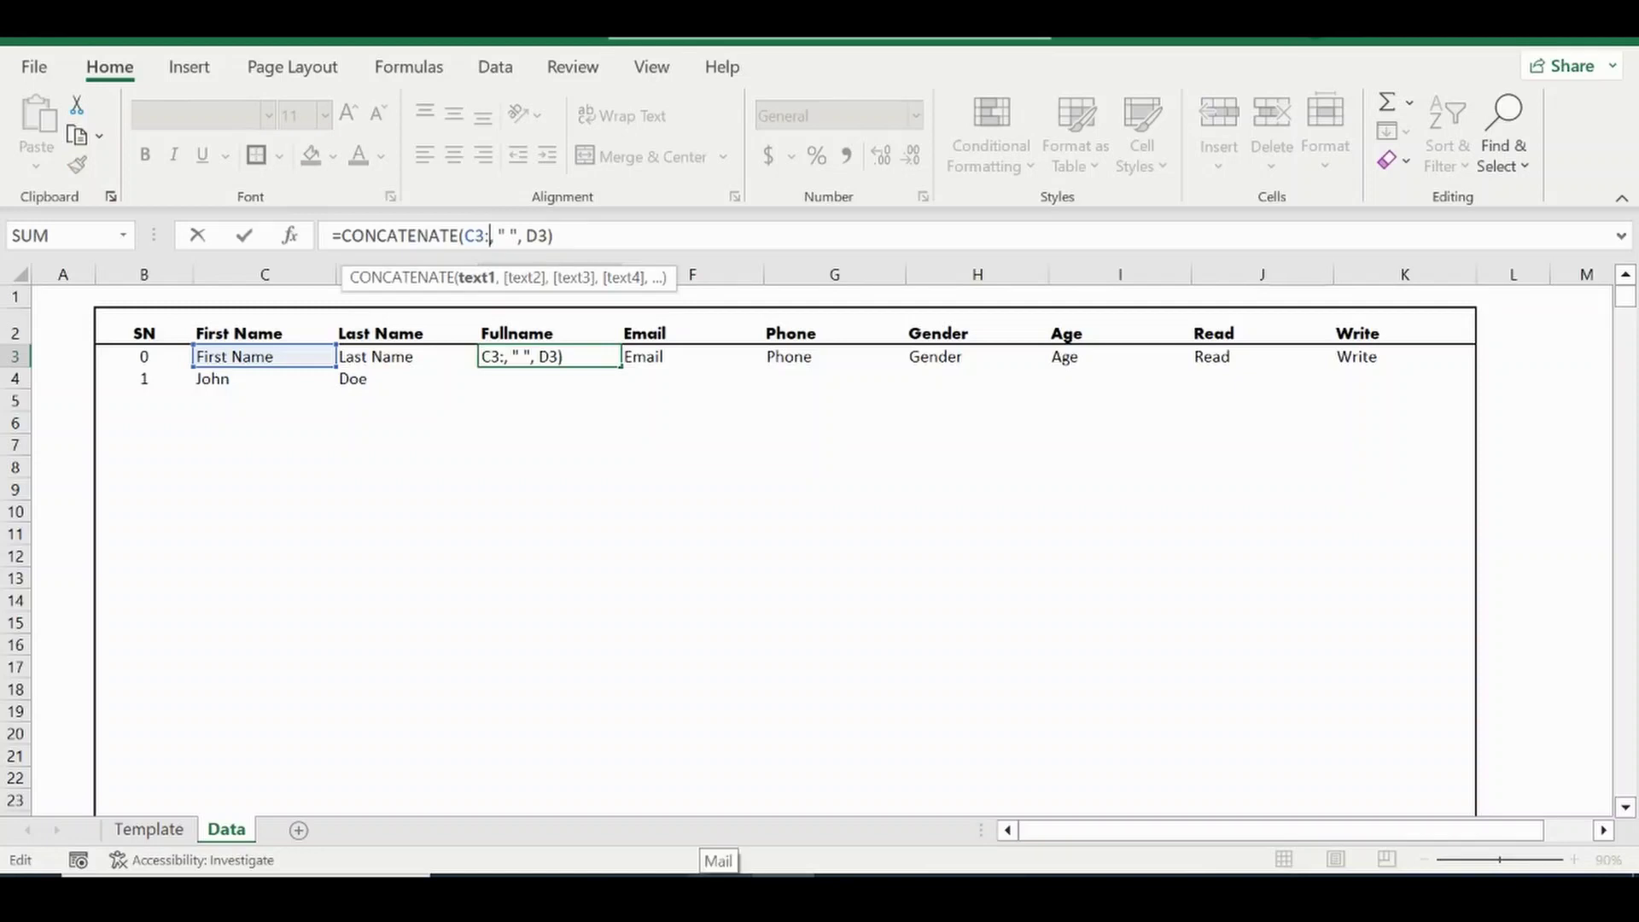
type("C1000")
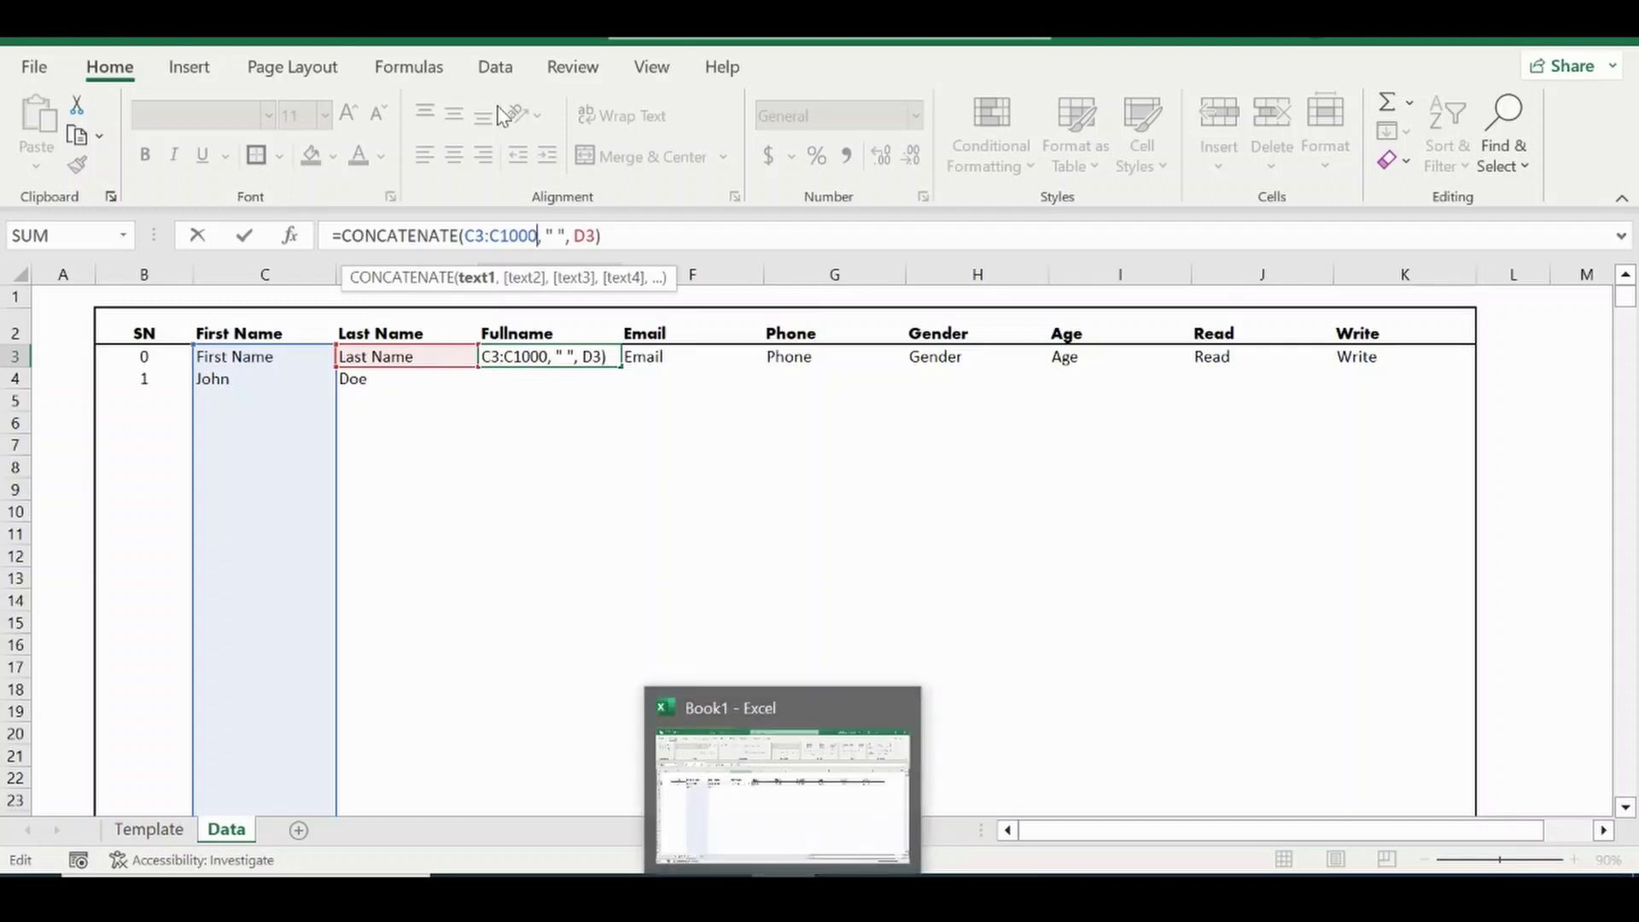
left_click(590, 236)
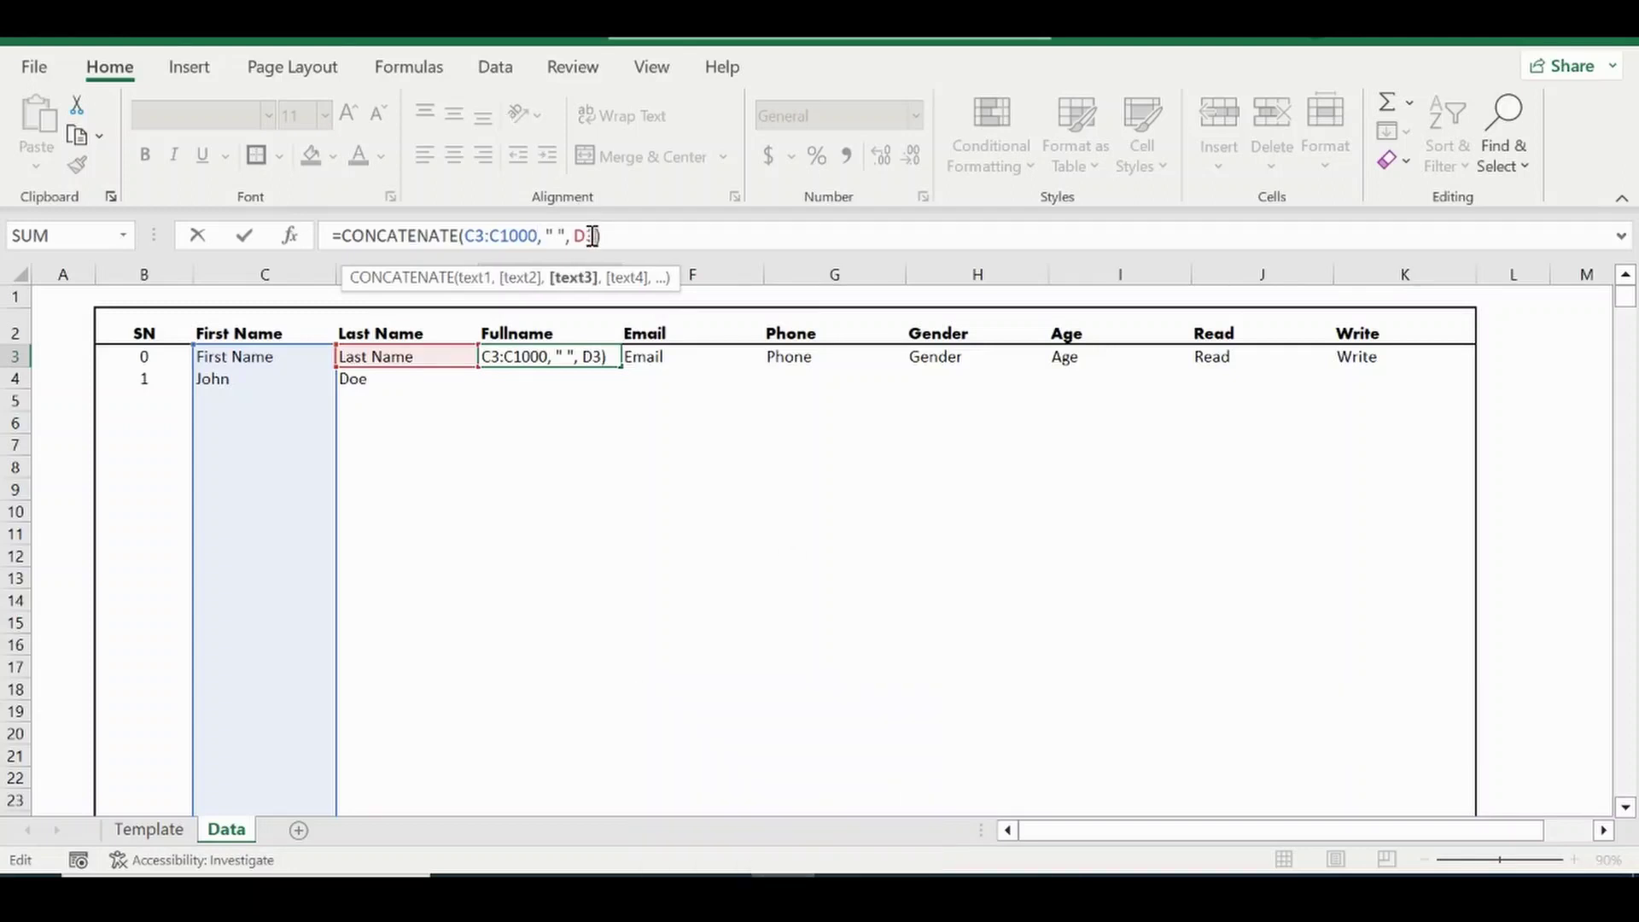
type(":D1000")
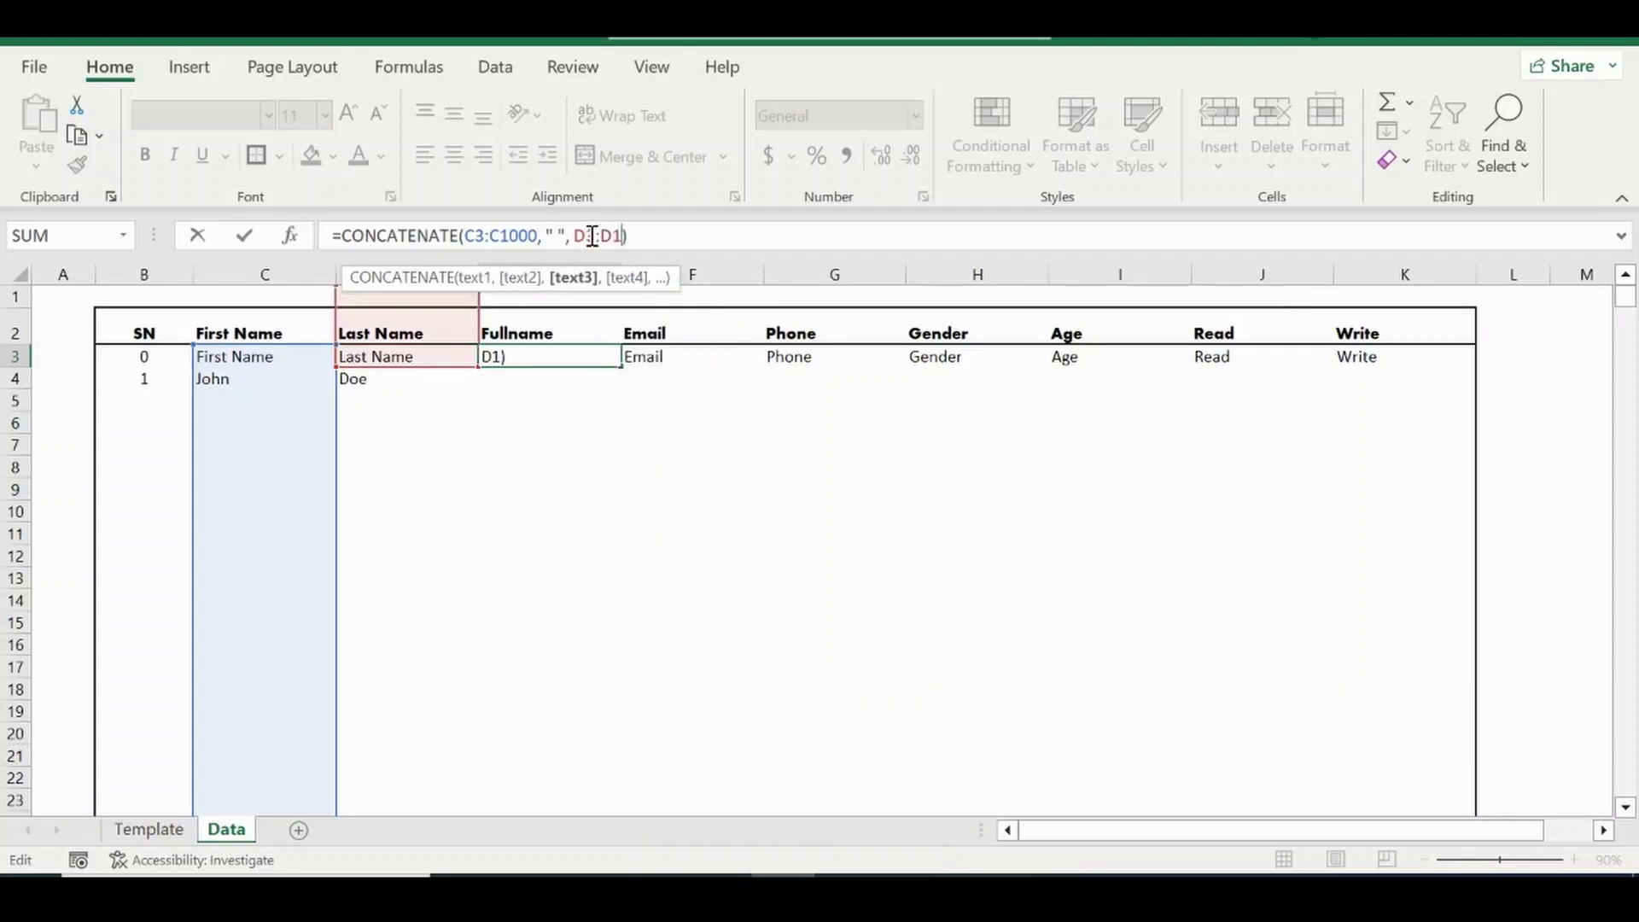
key("Return")
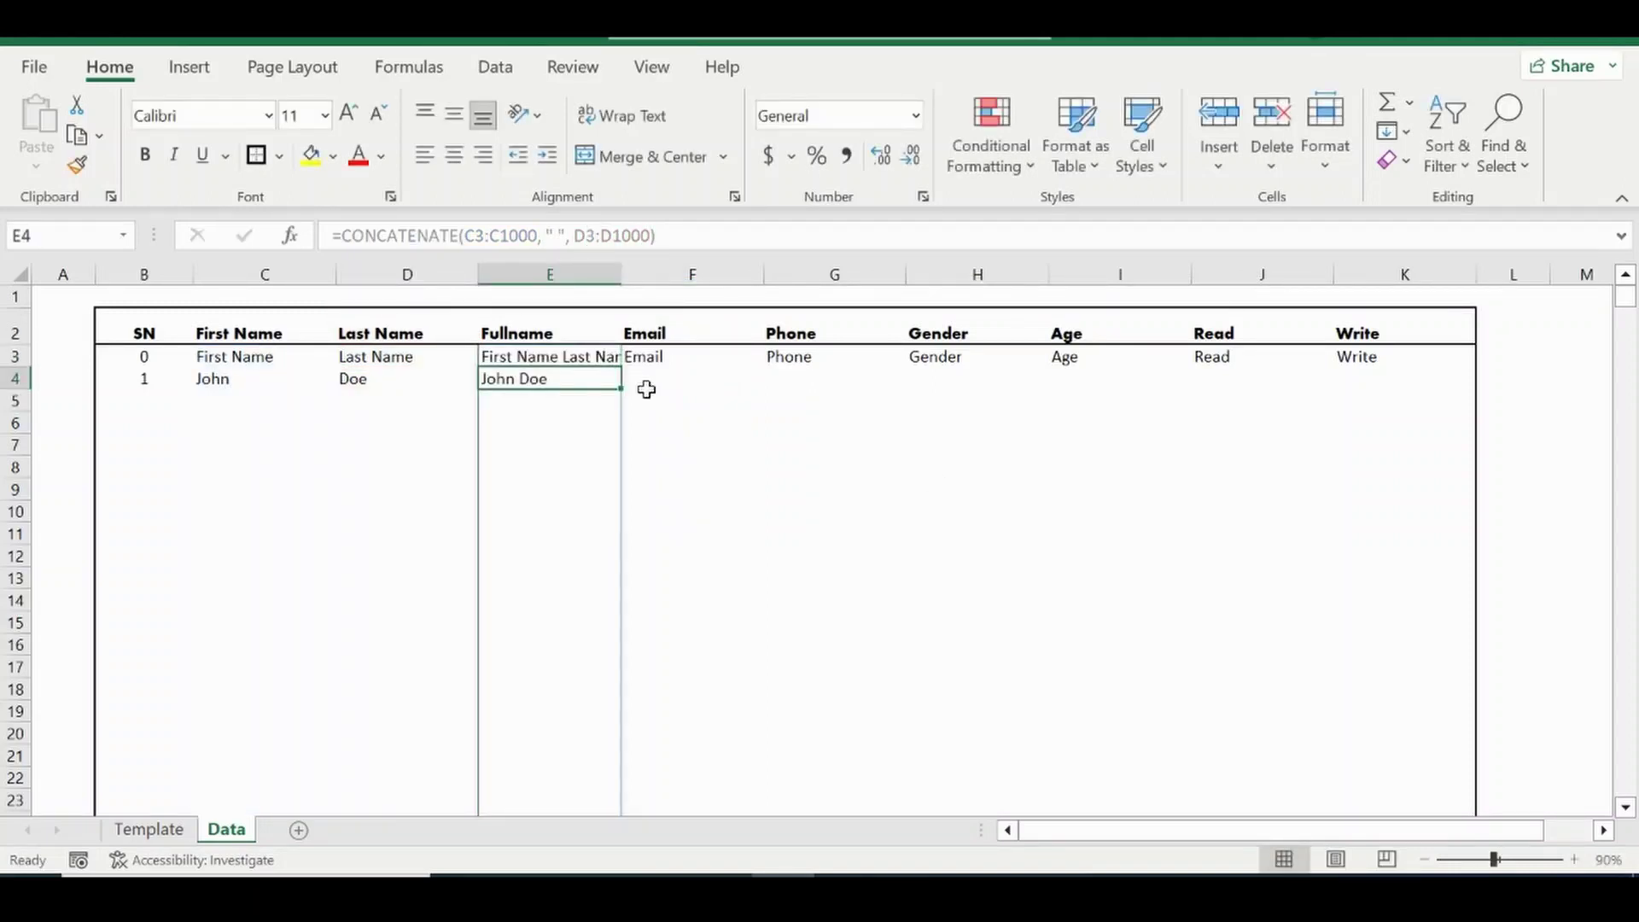
left_click(568, 356)
left_click(736, 416)
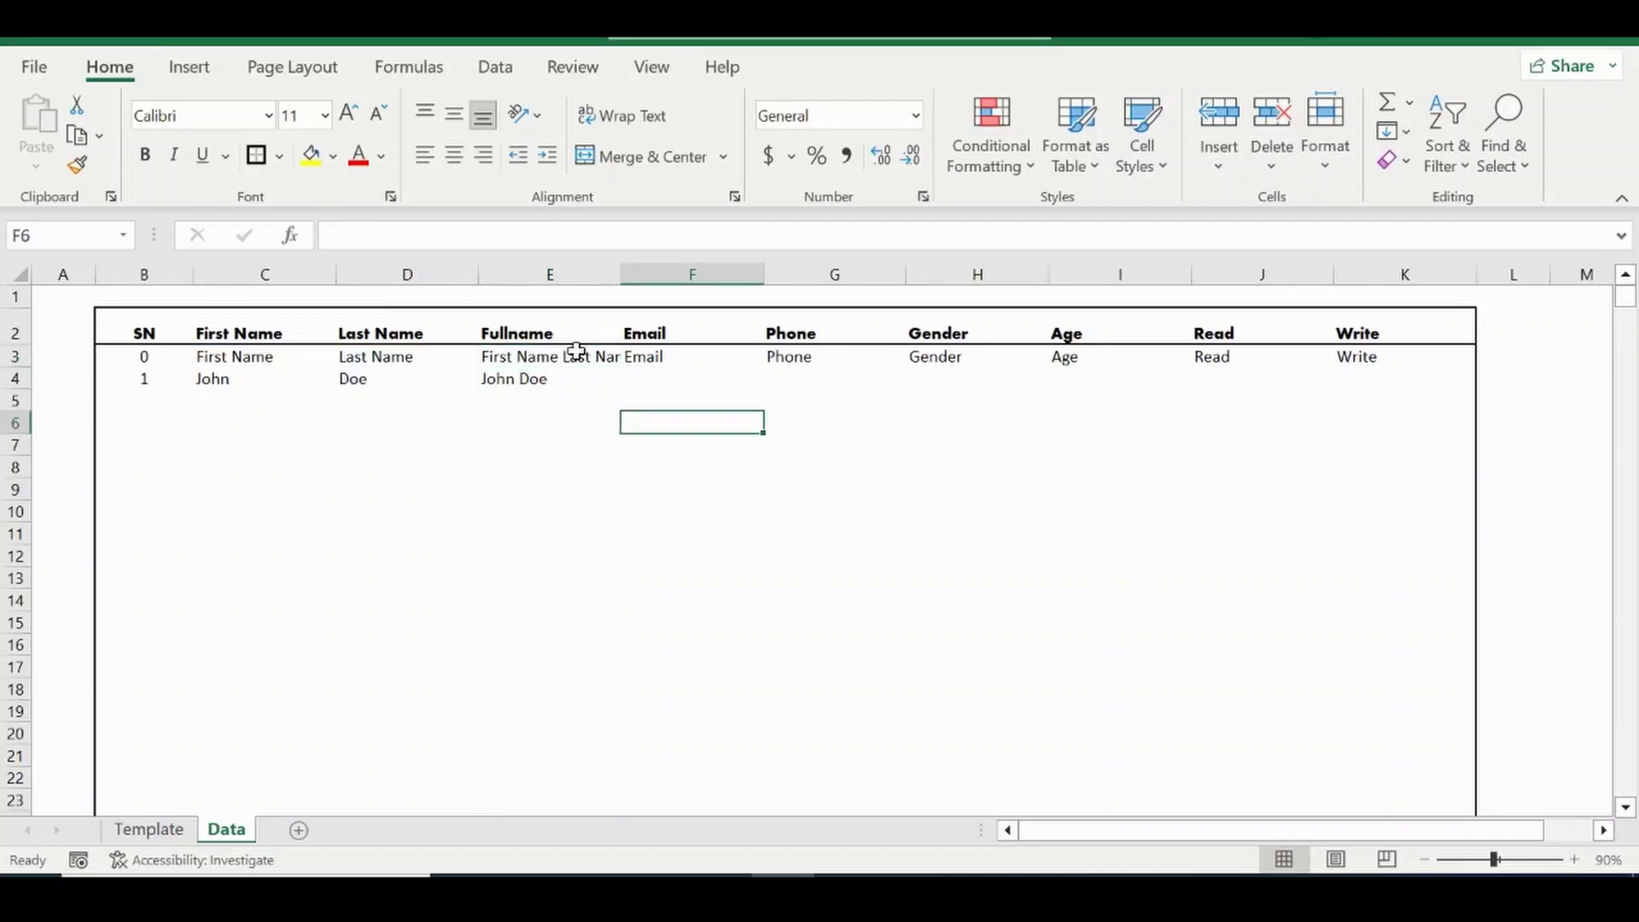
left_click(556, 353)
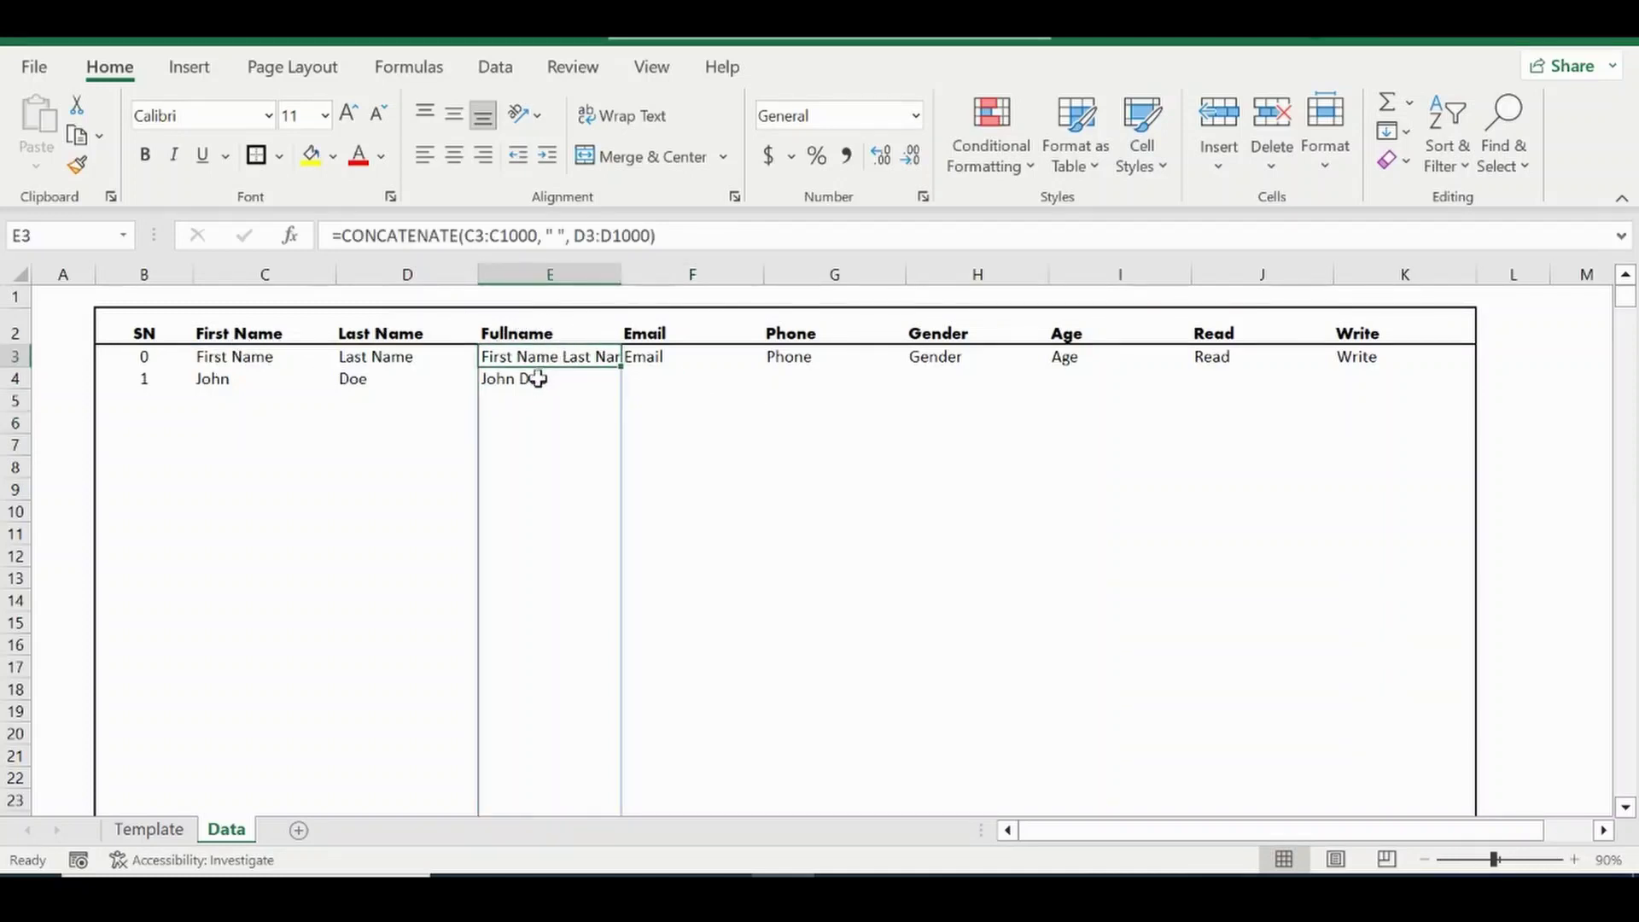
Type test values hh and h into the next First and Last Name cells.
left_click(540, 378)
left_click(218, 414)
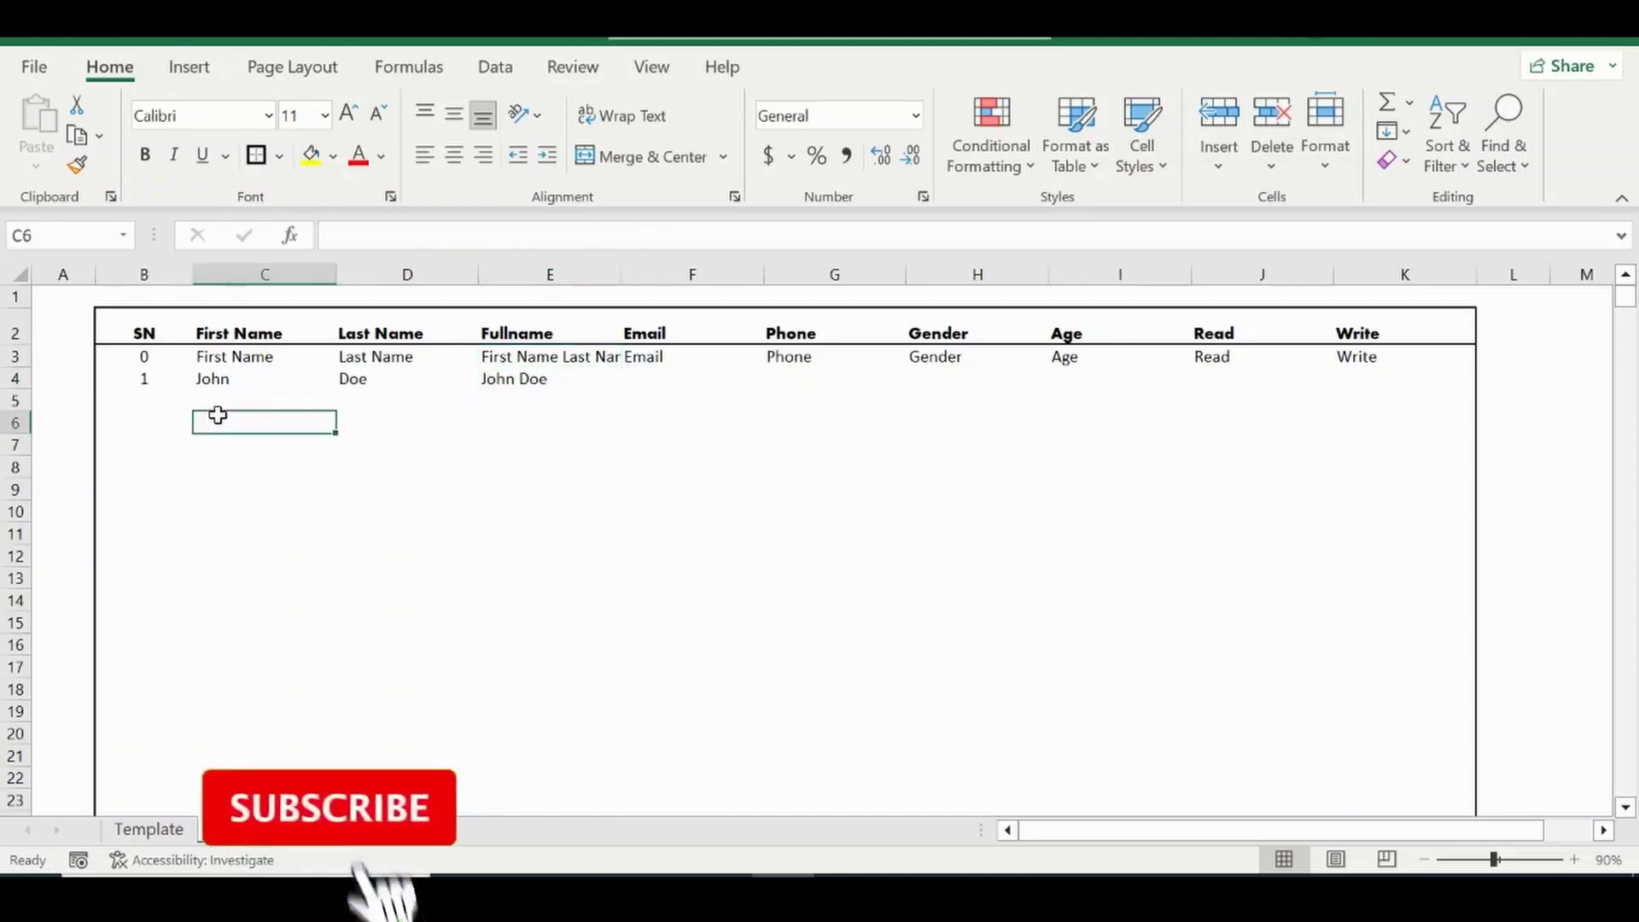
type("hh")
key("Tab")
type("h")
key("Tab")
key("Return")
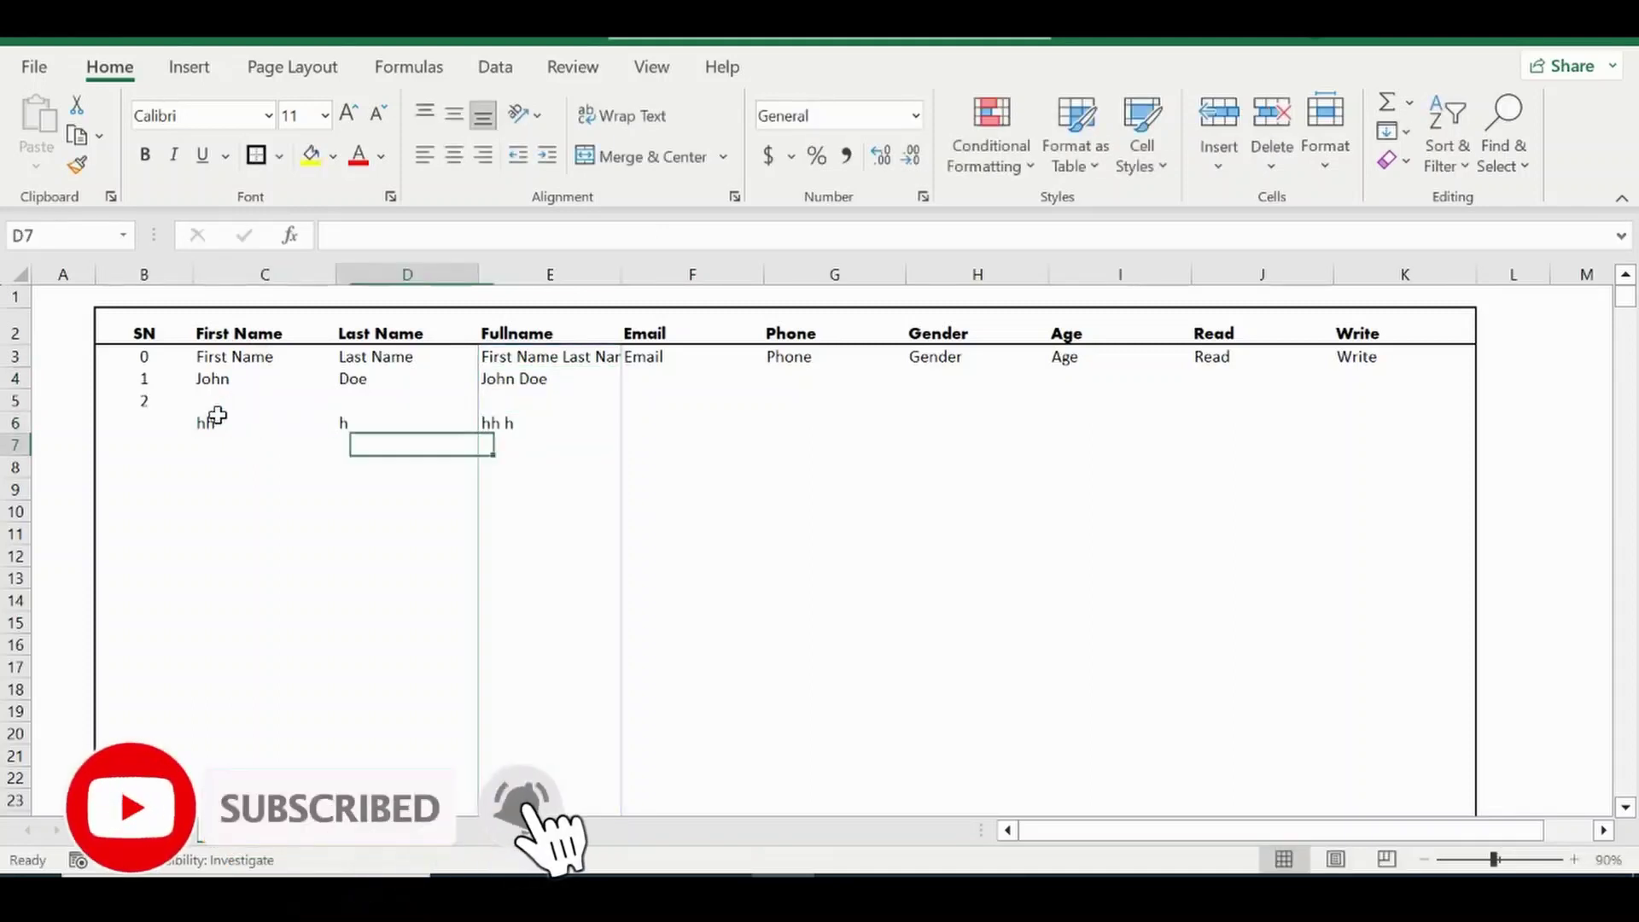
key("Up")
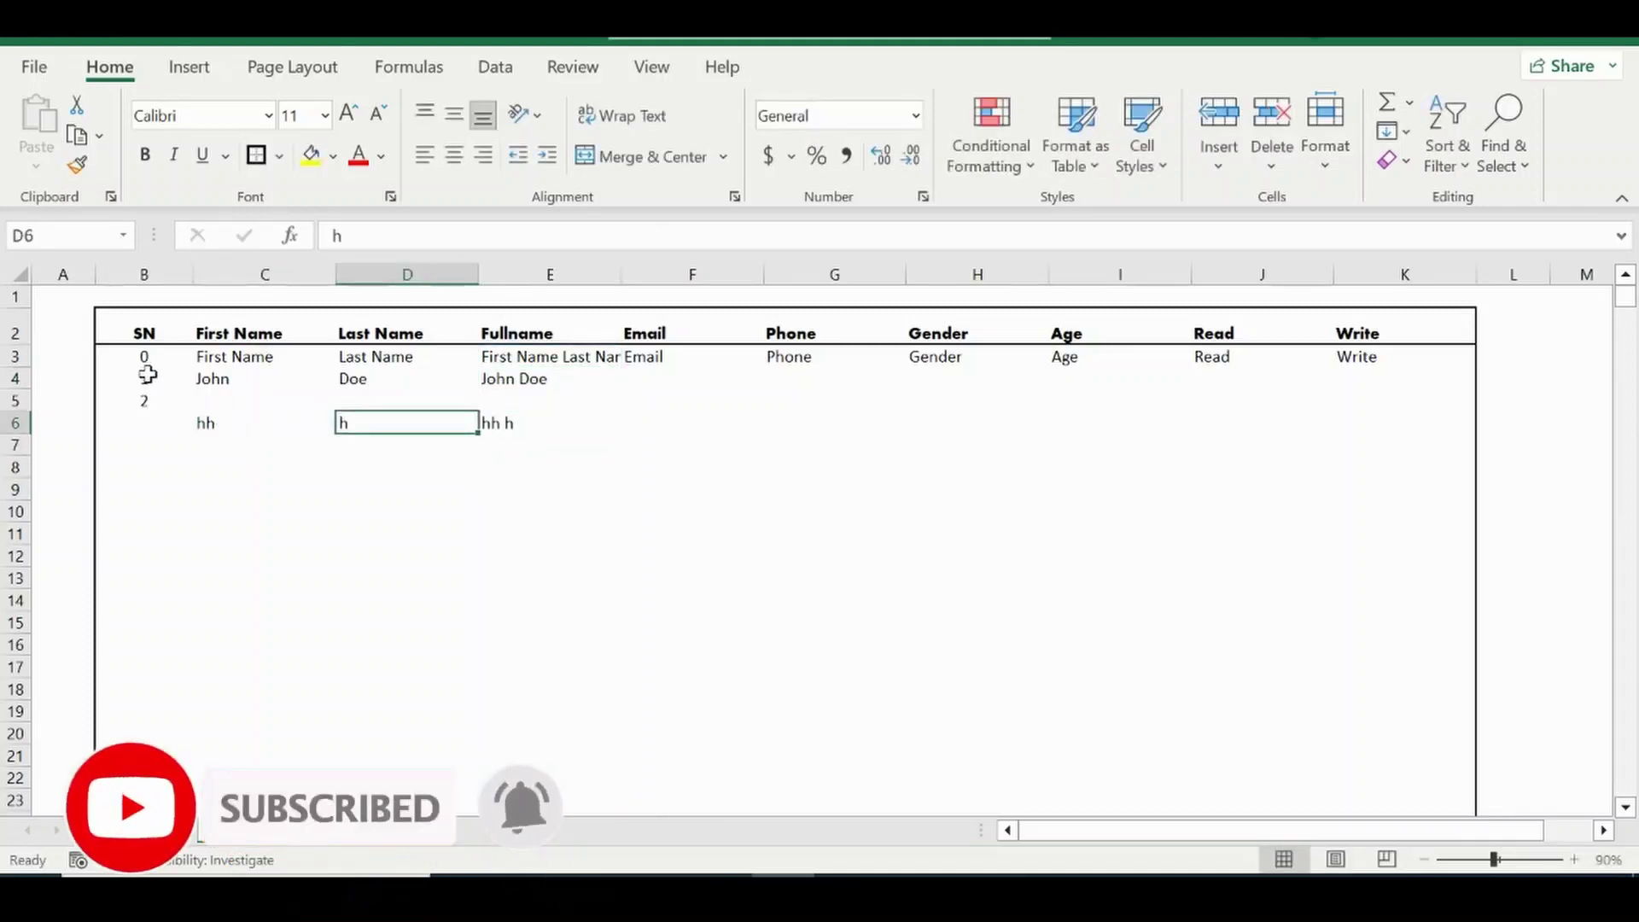
Clear the names in C4:D6 and dismiss the save prompt without saving.
left_click_drag(147, 377, 330, 427)
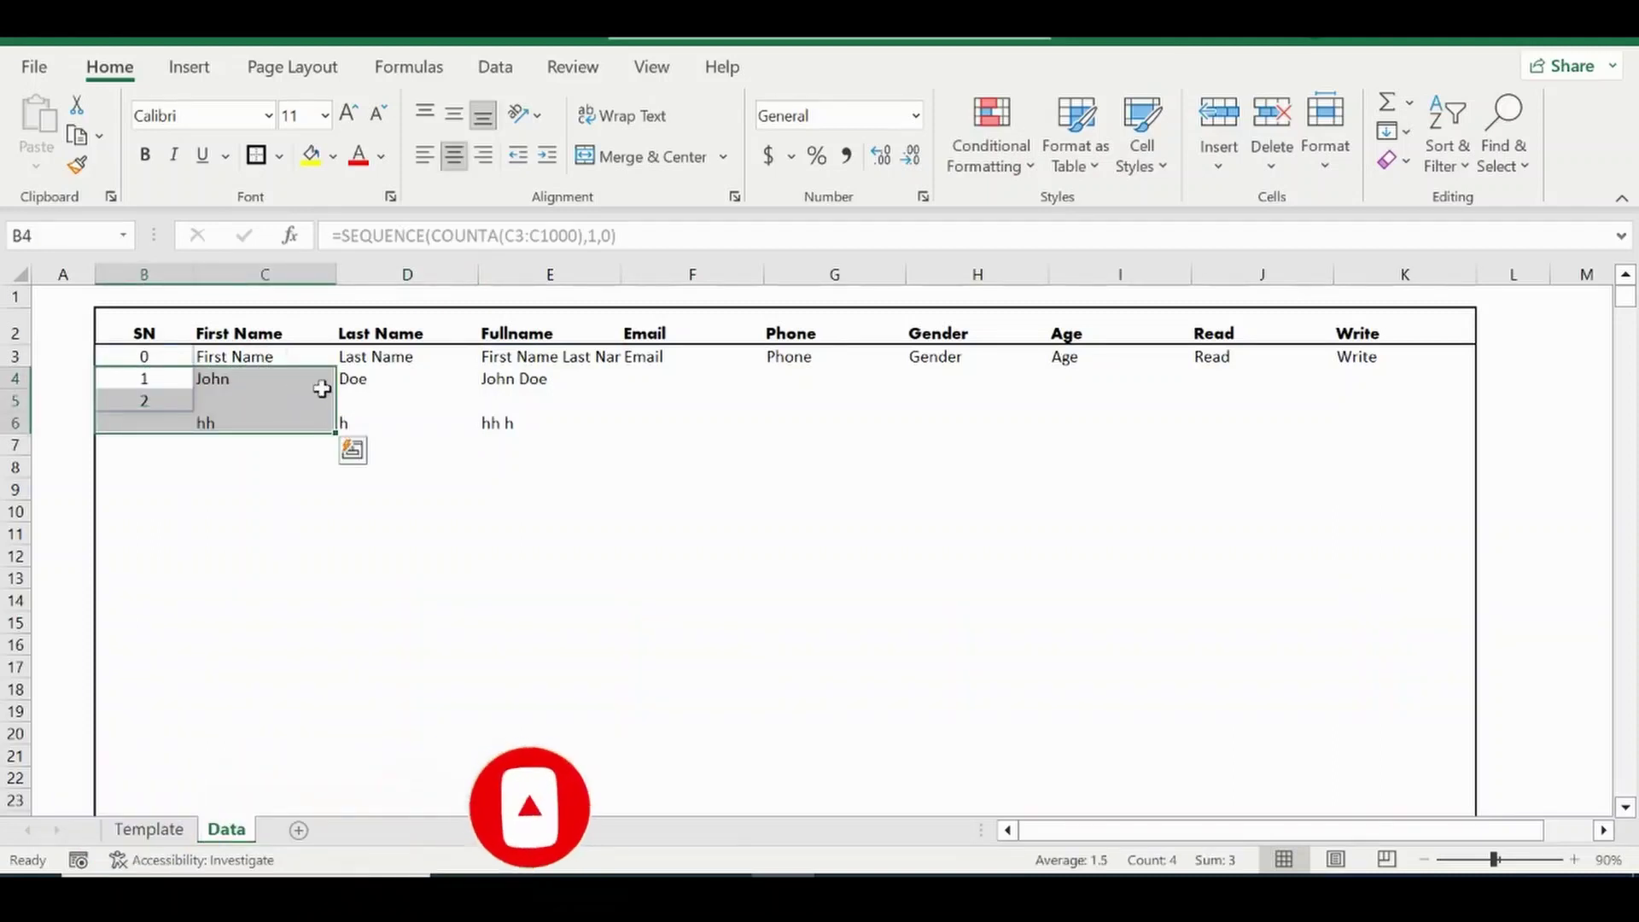
left_click(285, 377)
left_click_drag(259, 377, 386, 424)
key("Delete")
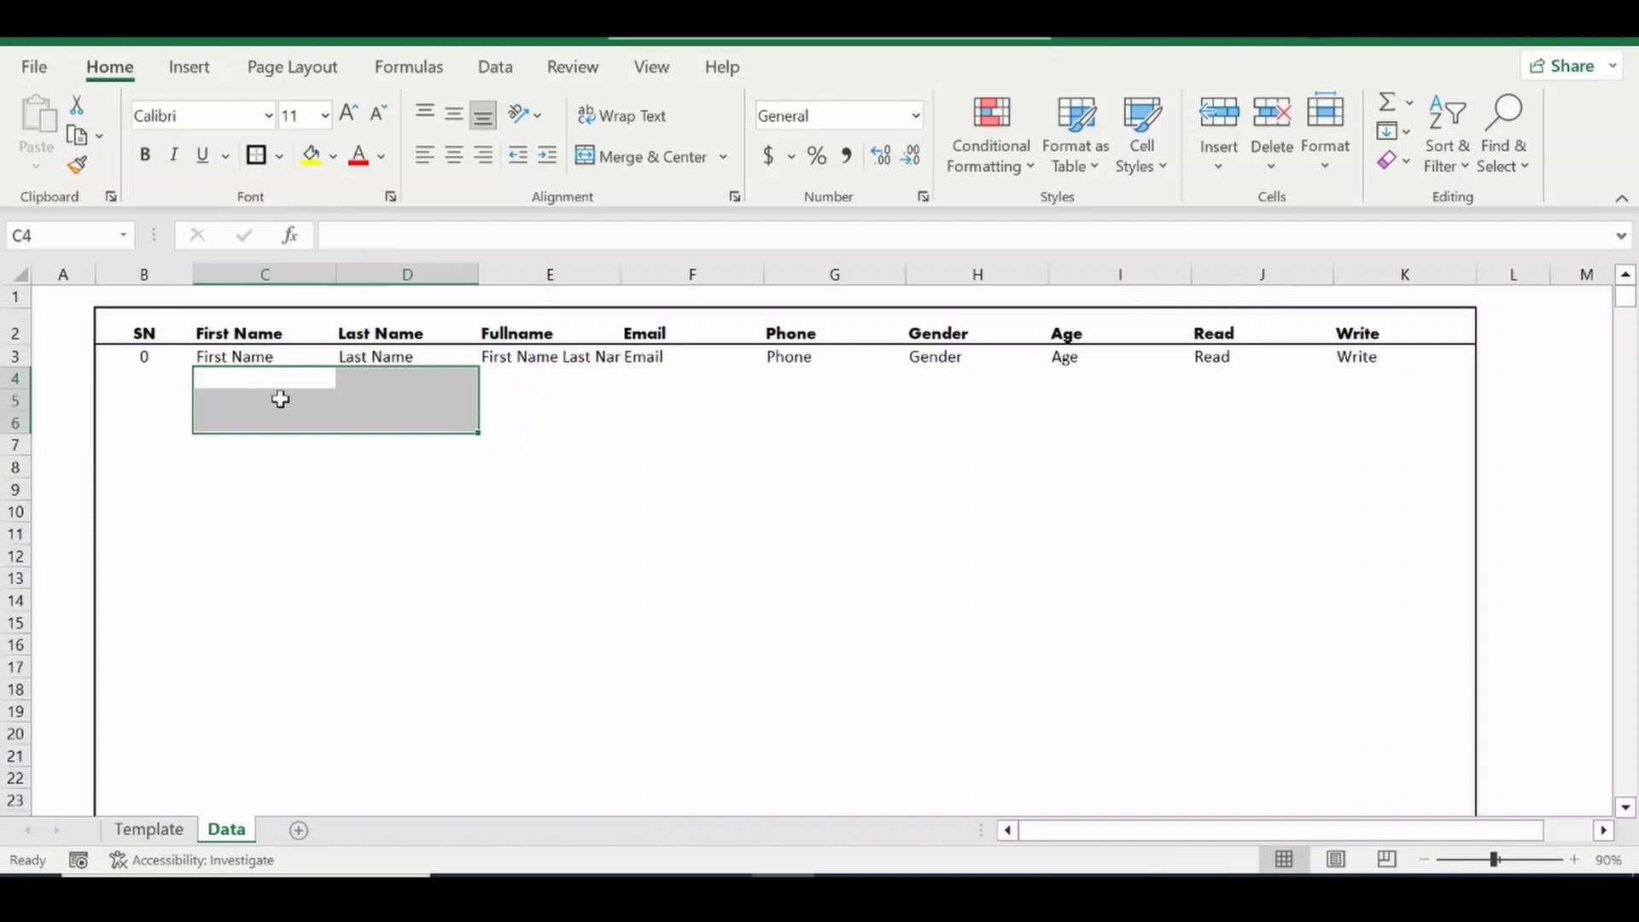
left_click(280, 399)
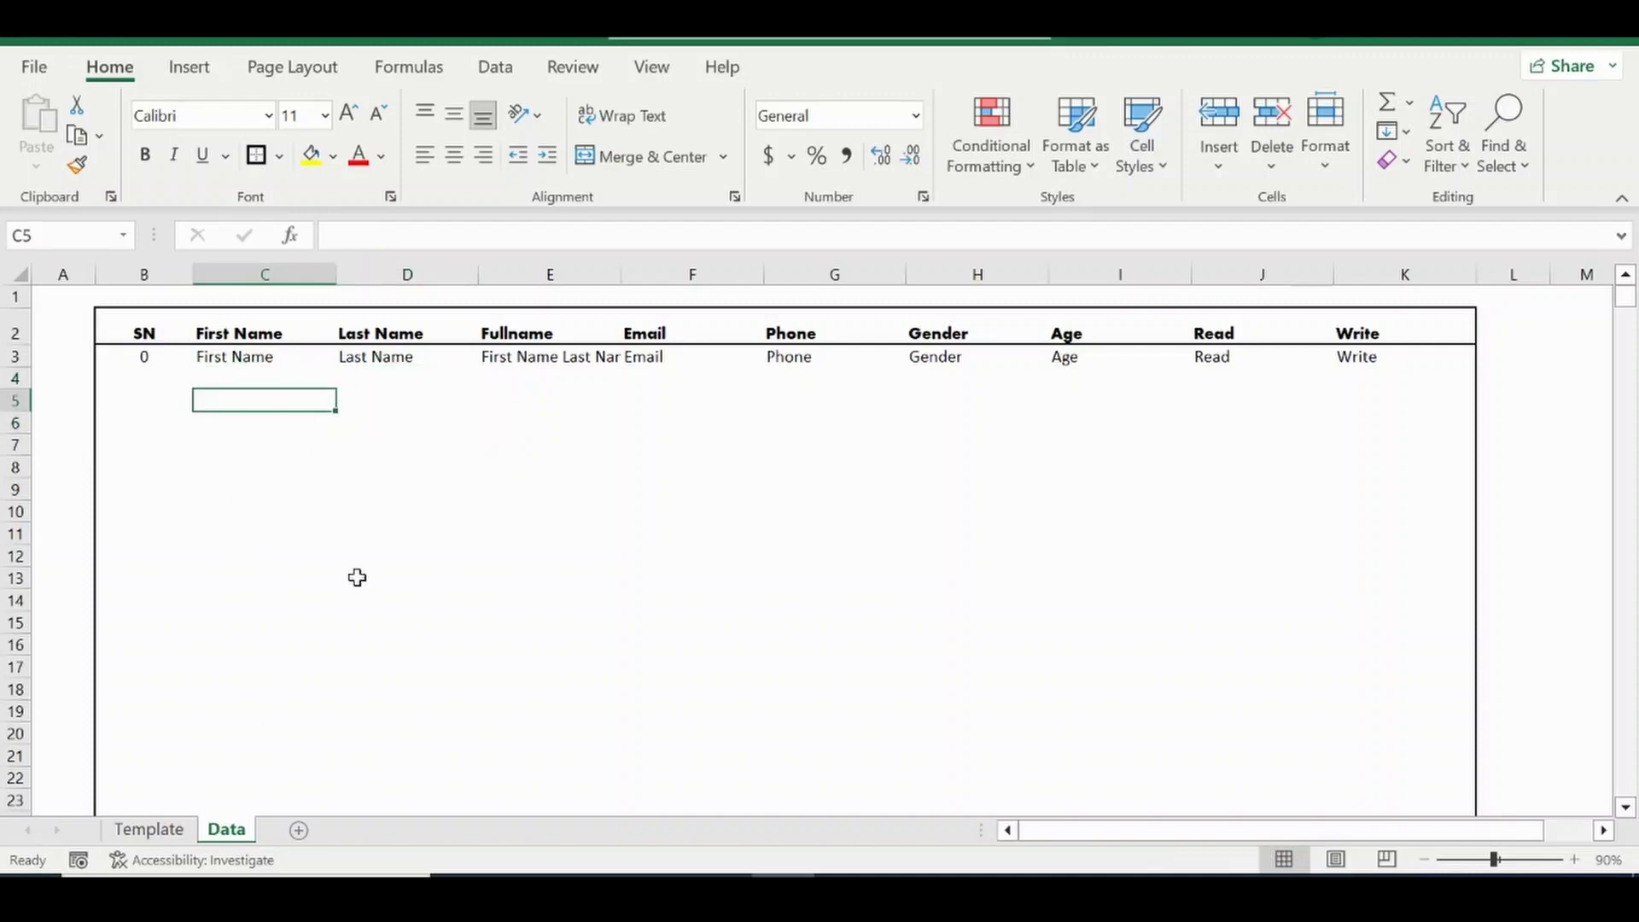
key("ctrl+s")
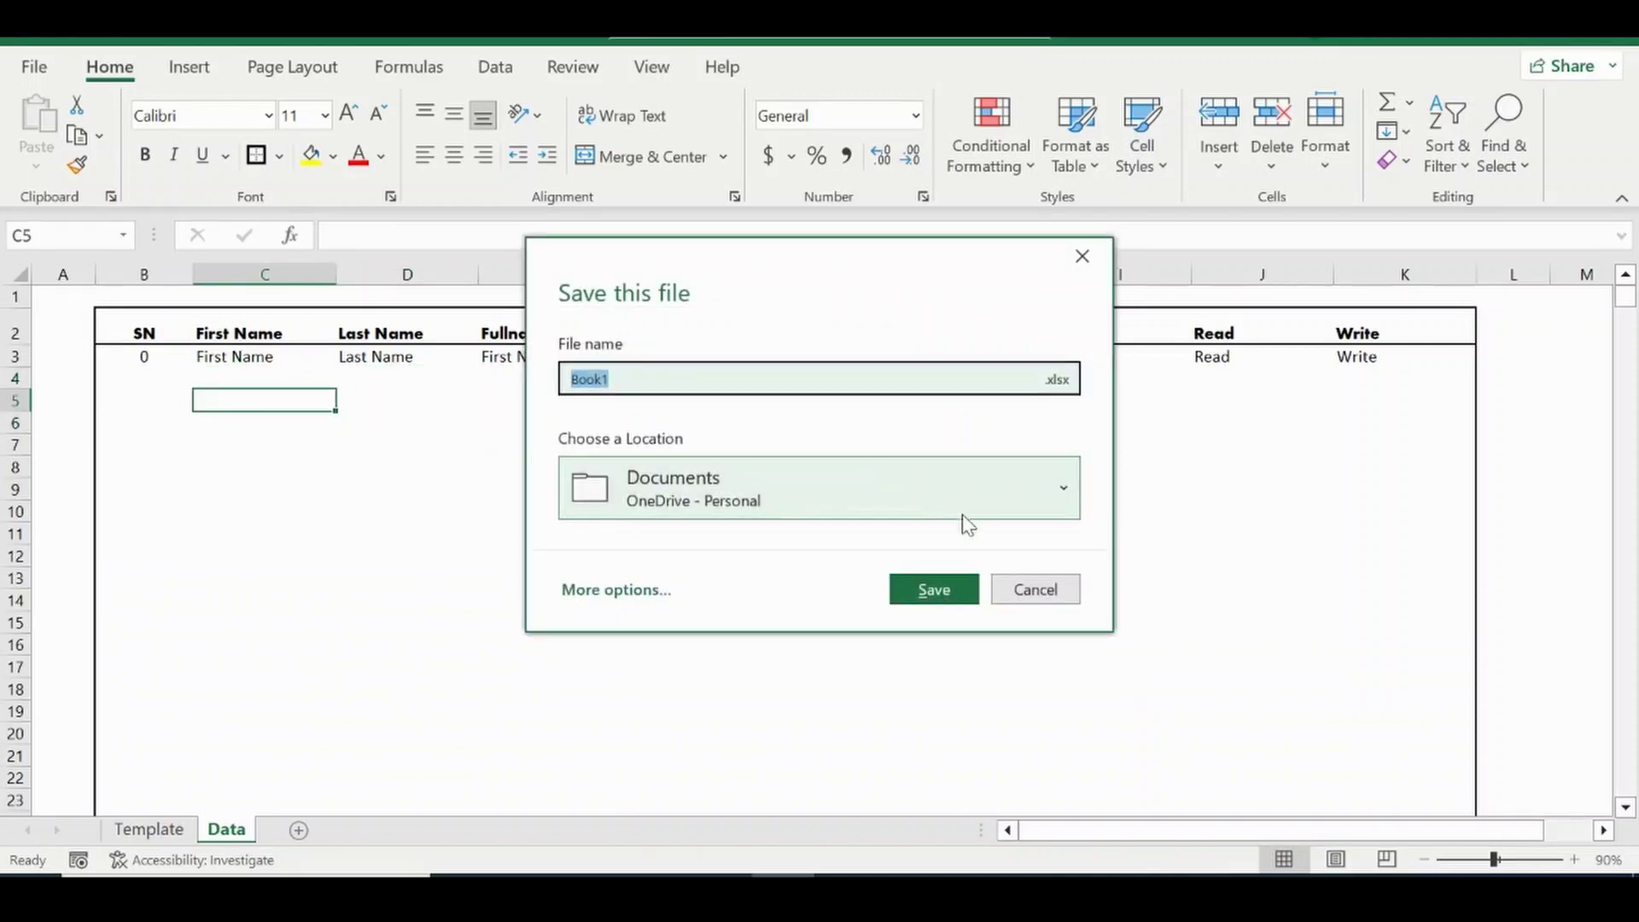
left_click(1035, 591)
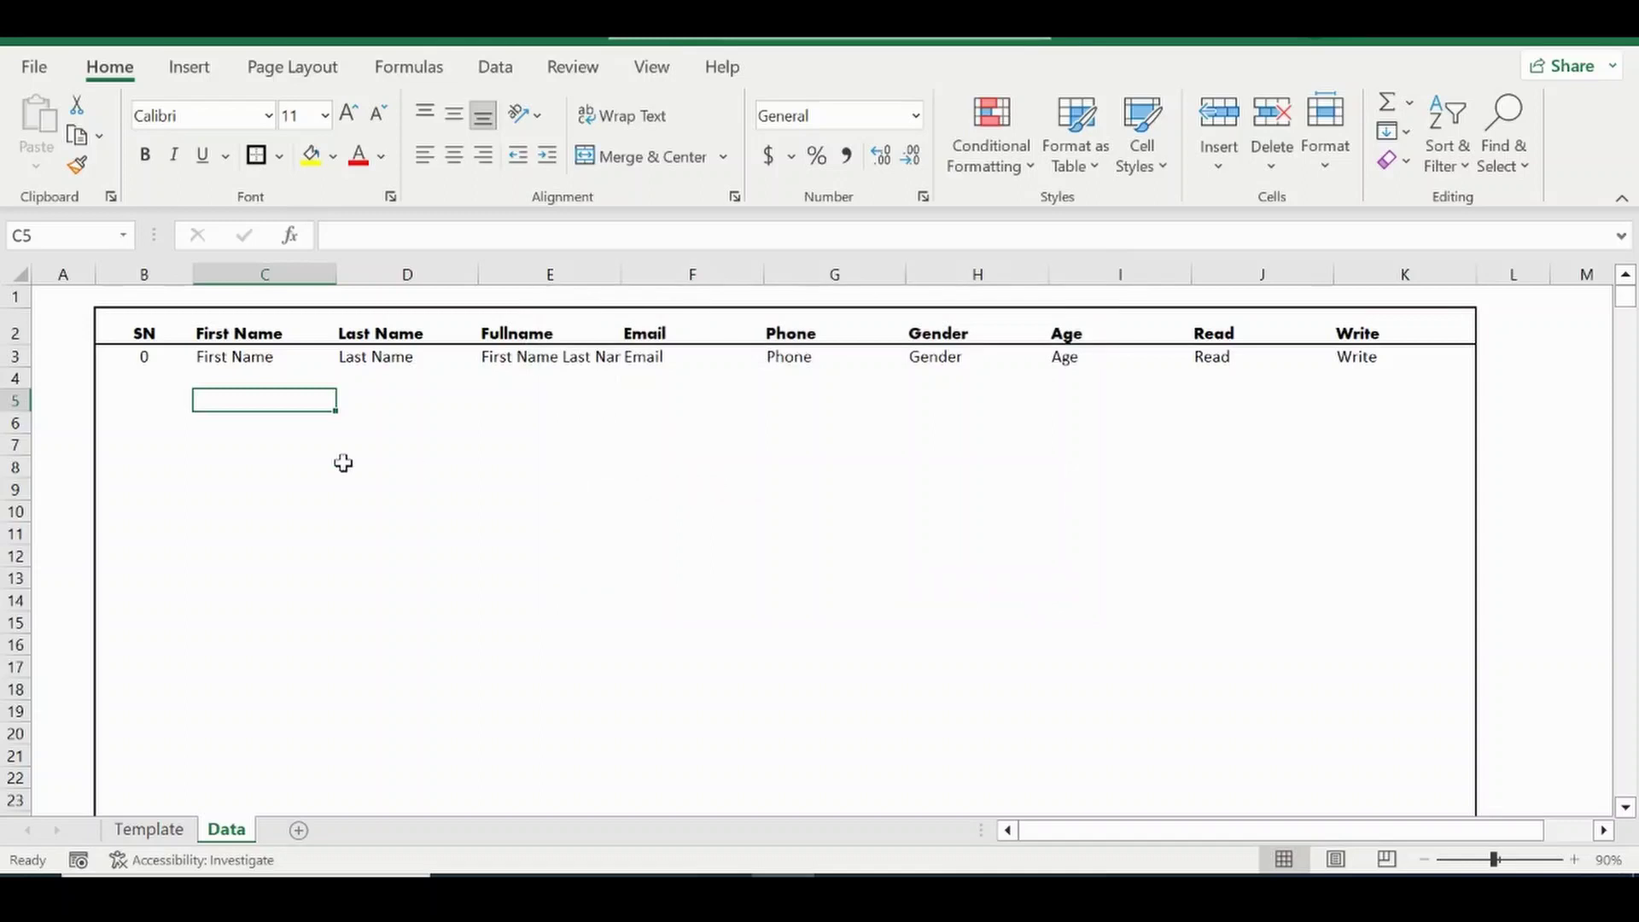
Hide row 3 and check the Template and Data sheets.
left_click(16, 356)
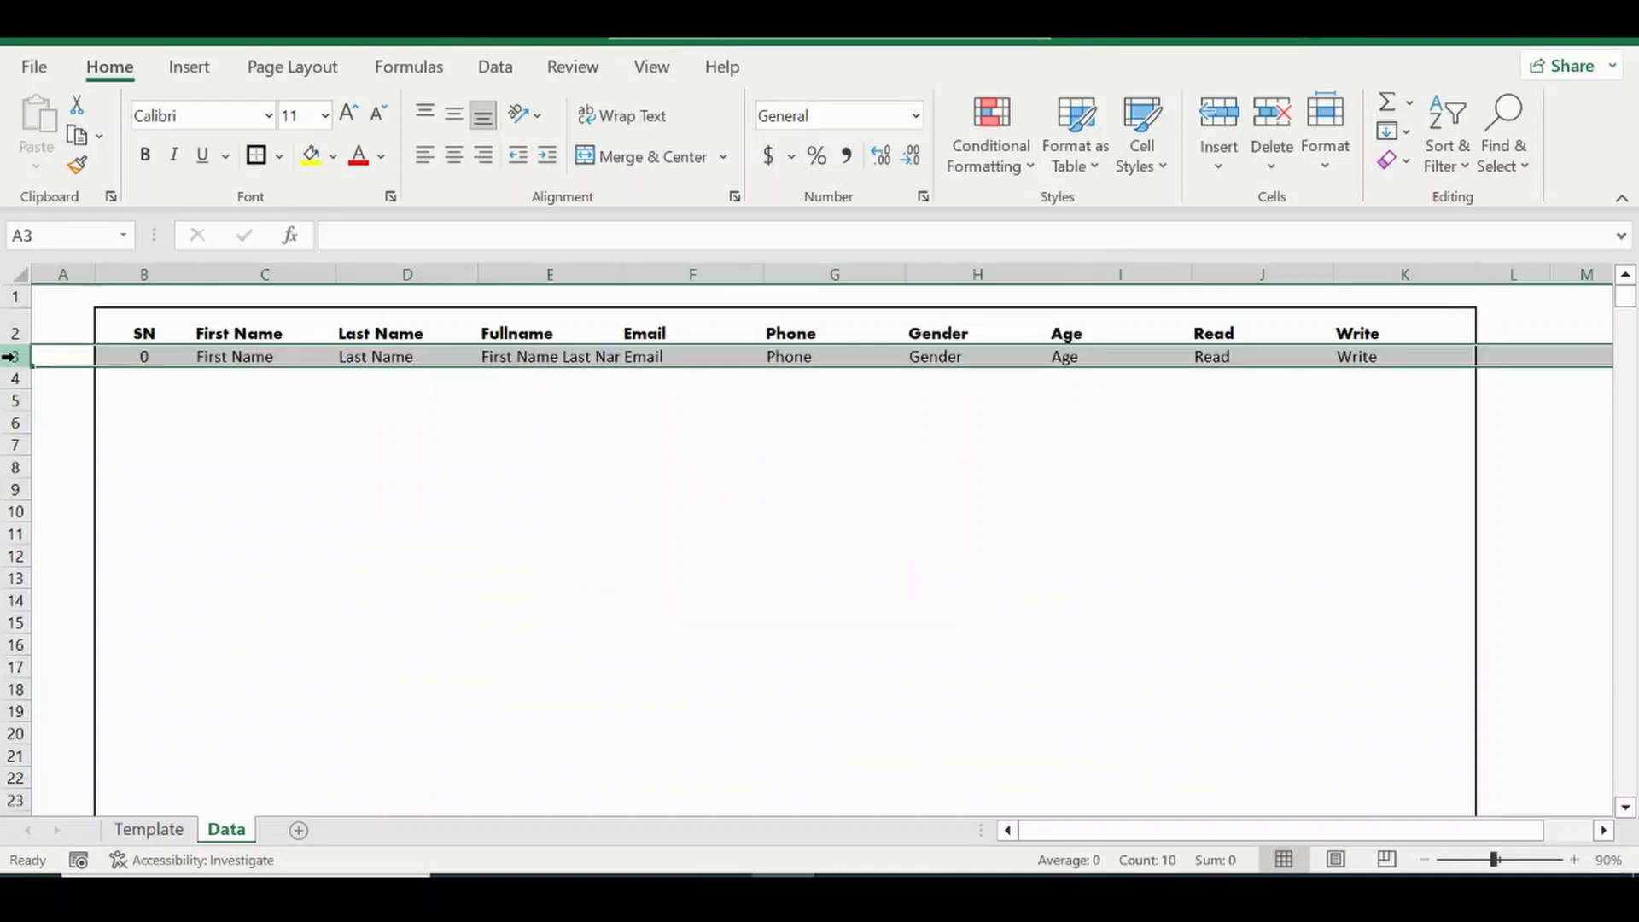
right_click(17, 358)
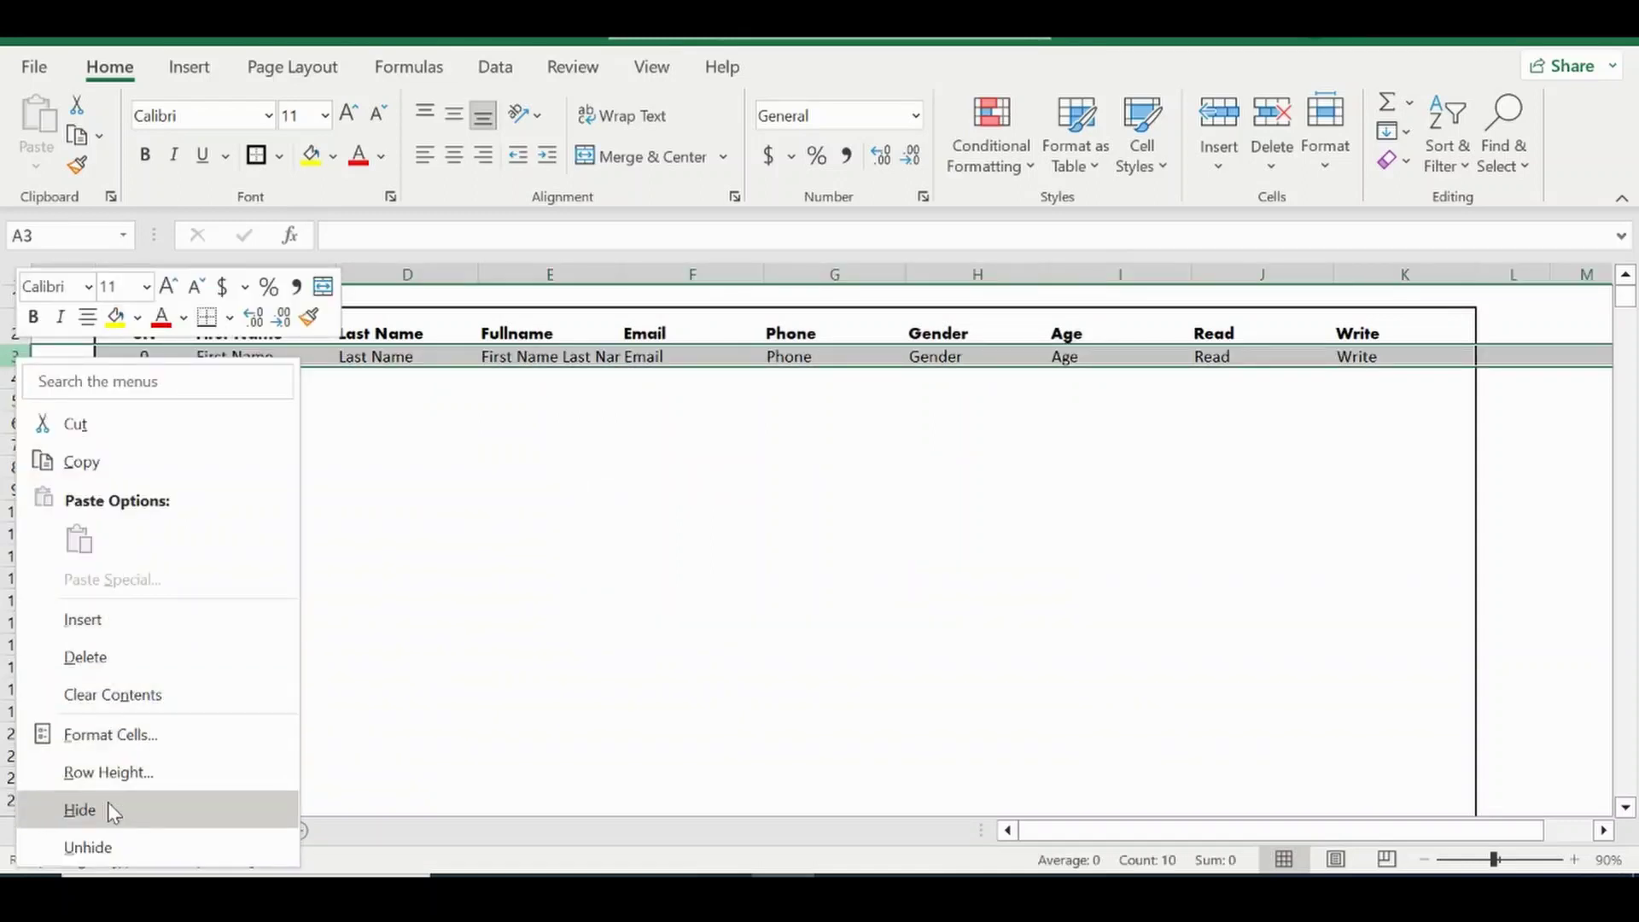
left_click(108, 802)
left_click(150, 830)
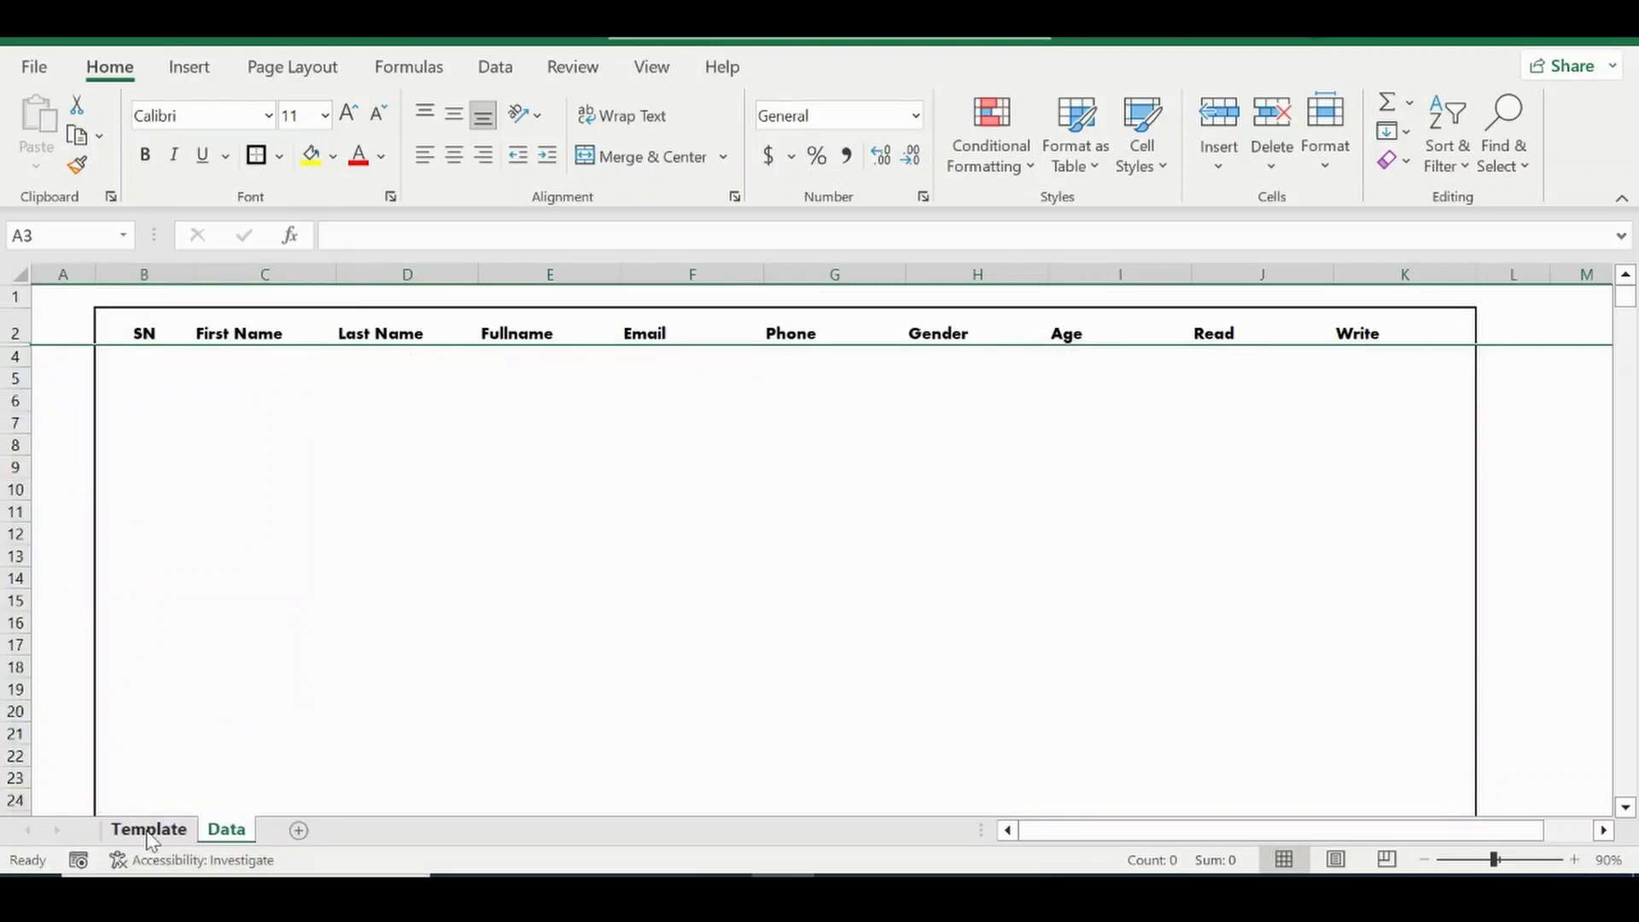
left_click(226, 830)
left_click(275, 440)
Enable Developer under File > Options > Customize Ribbon and show its tools on the Template sheet.
left_click(147, 832)
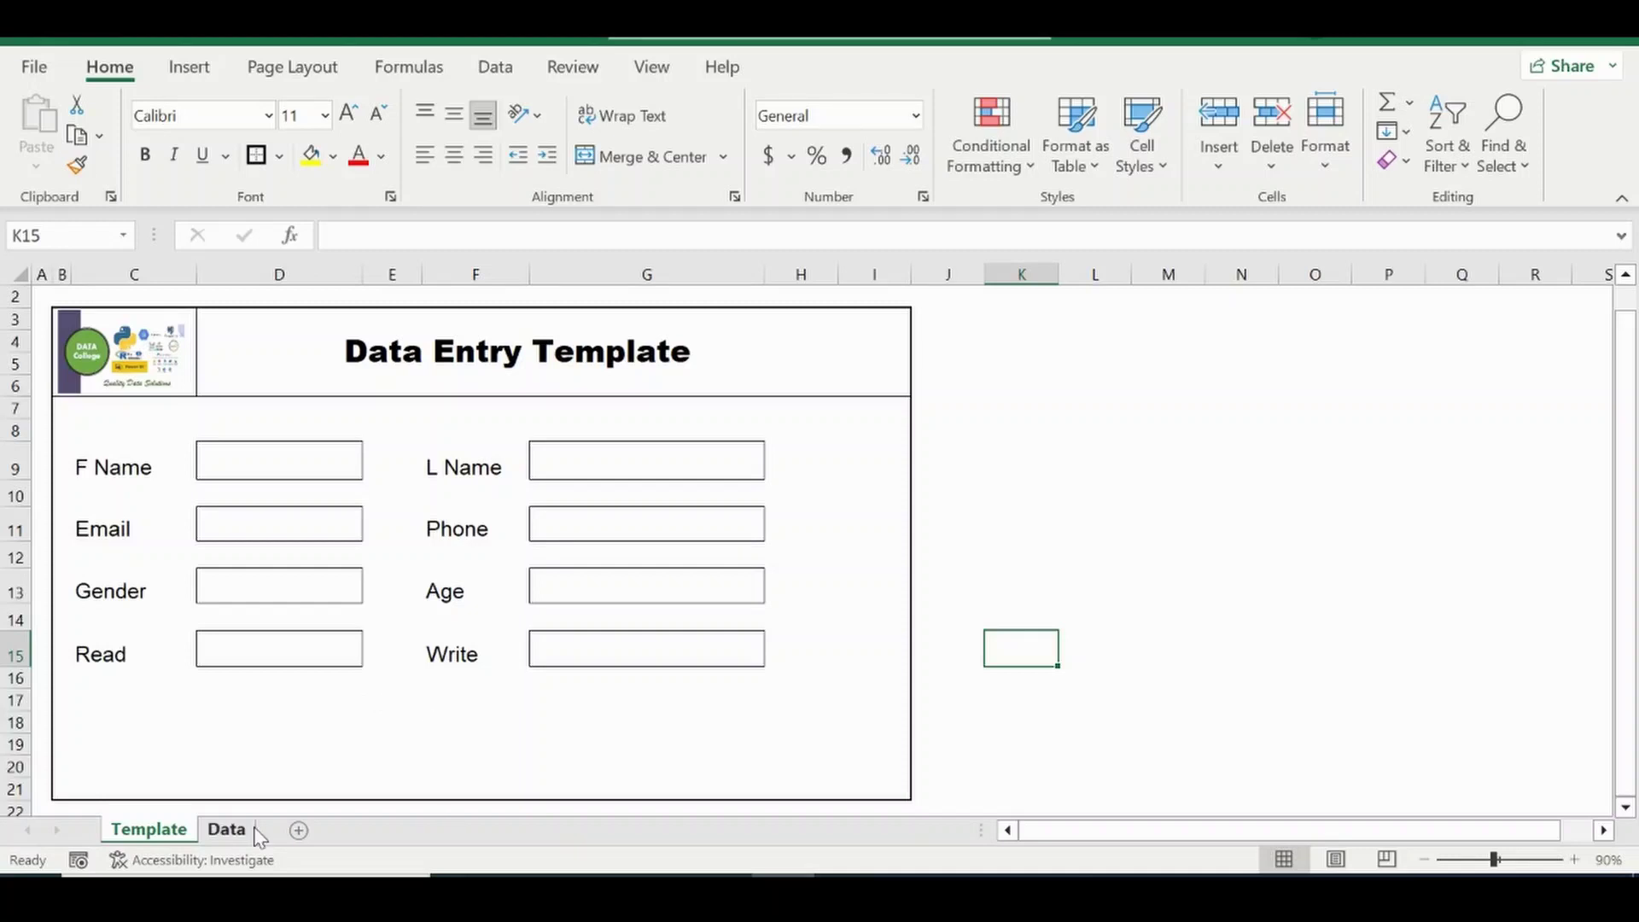
left_click(35, 68)
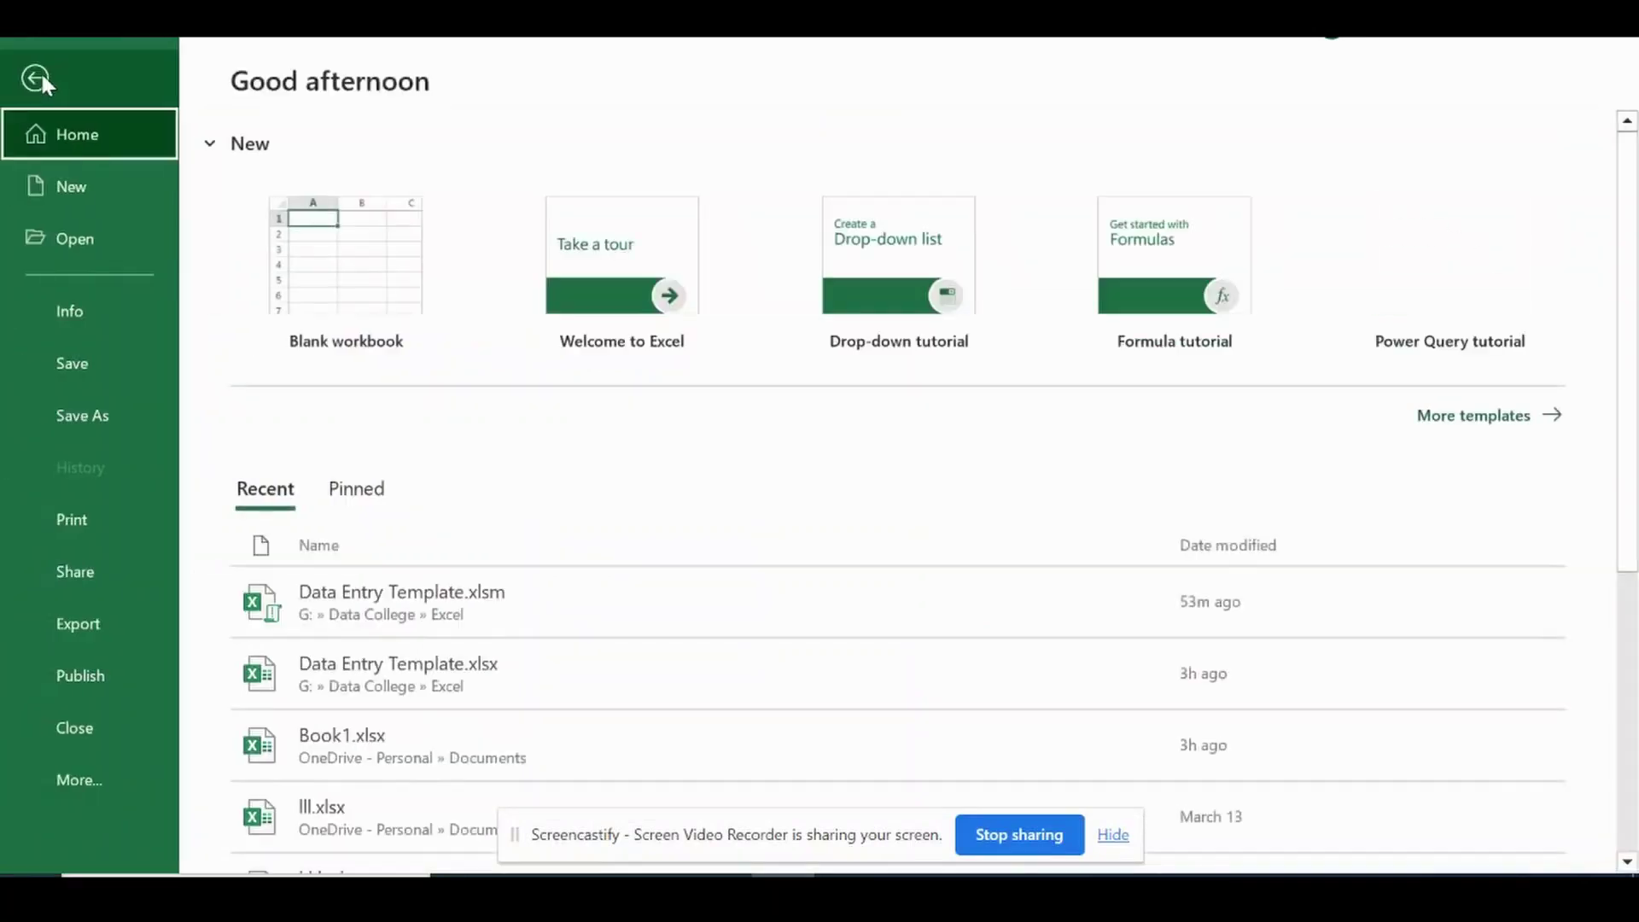
left_click(70, 772)
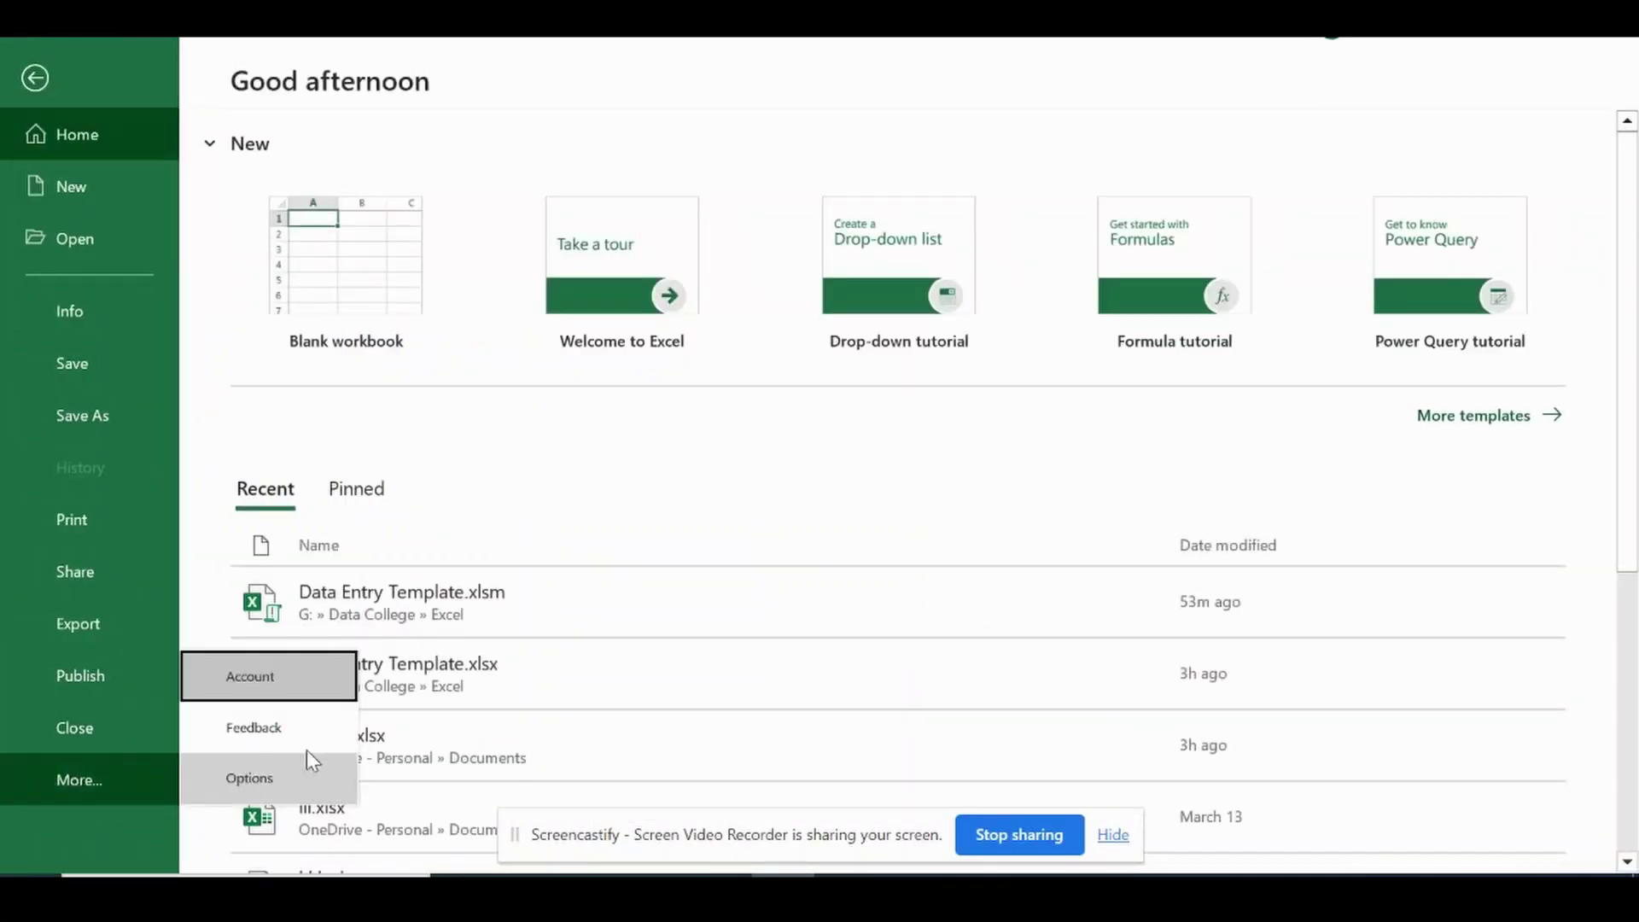
left_click(262, 773)
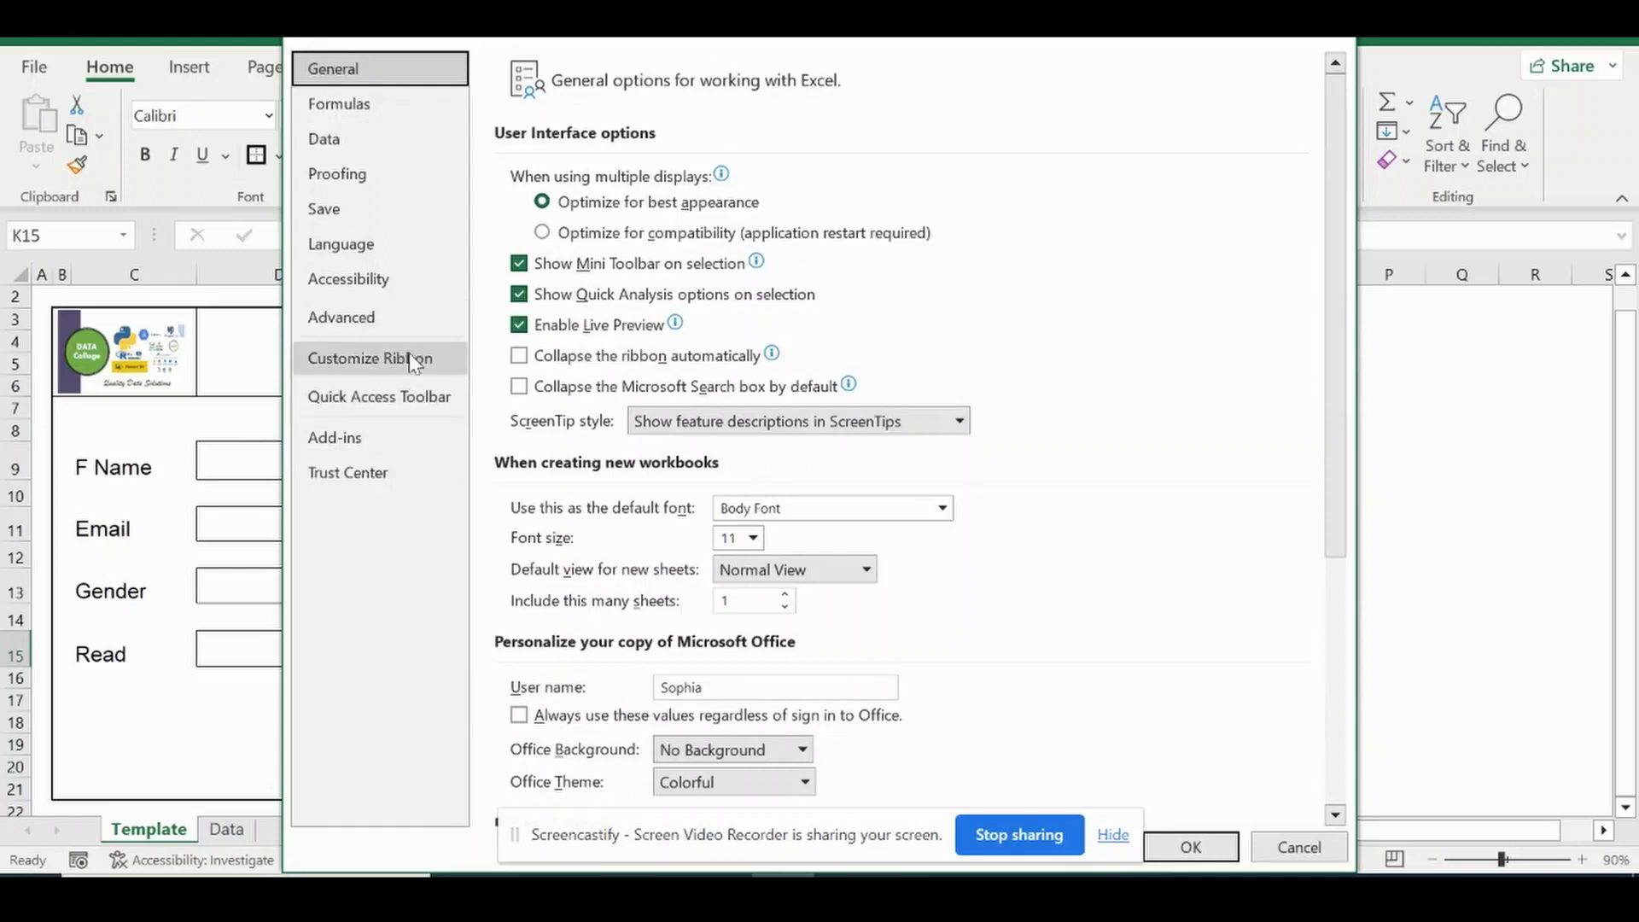
left_click(351, 370)
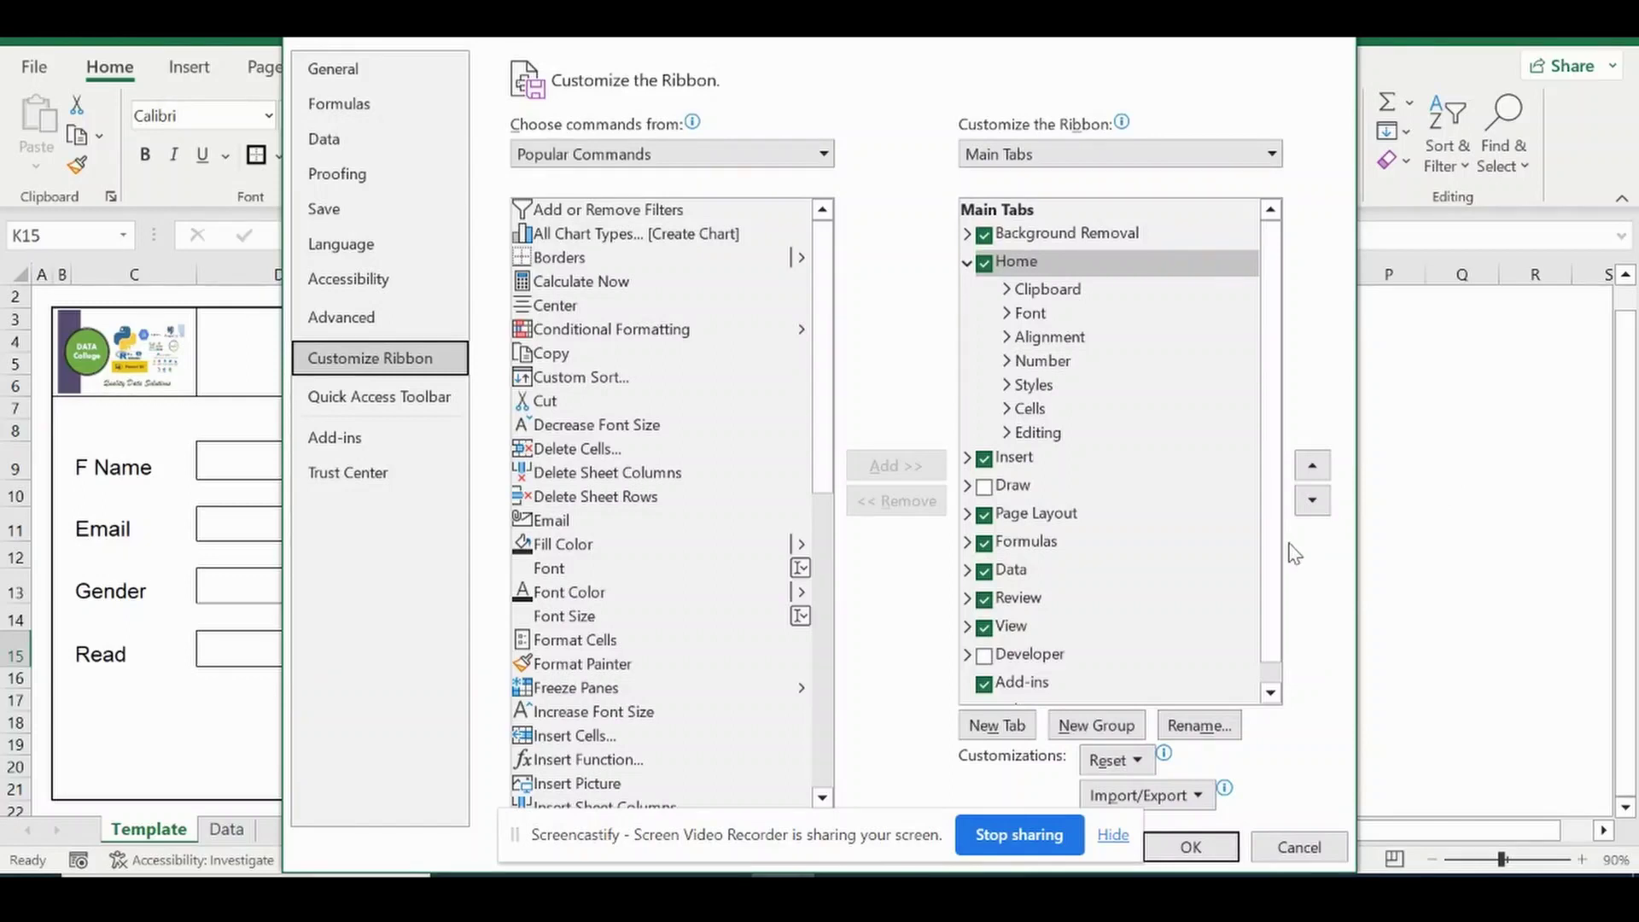
scroll(1267, 564, "down", 1)
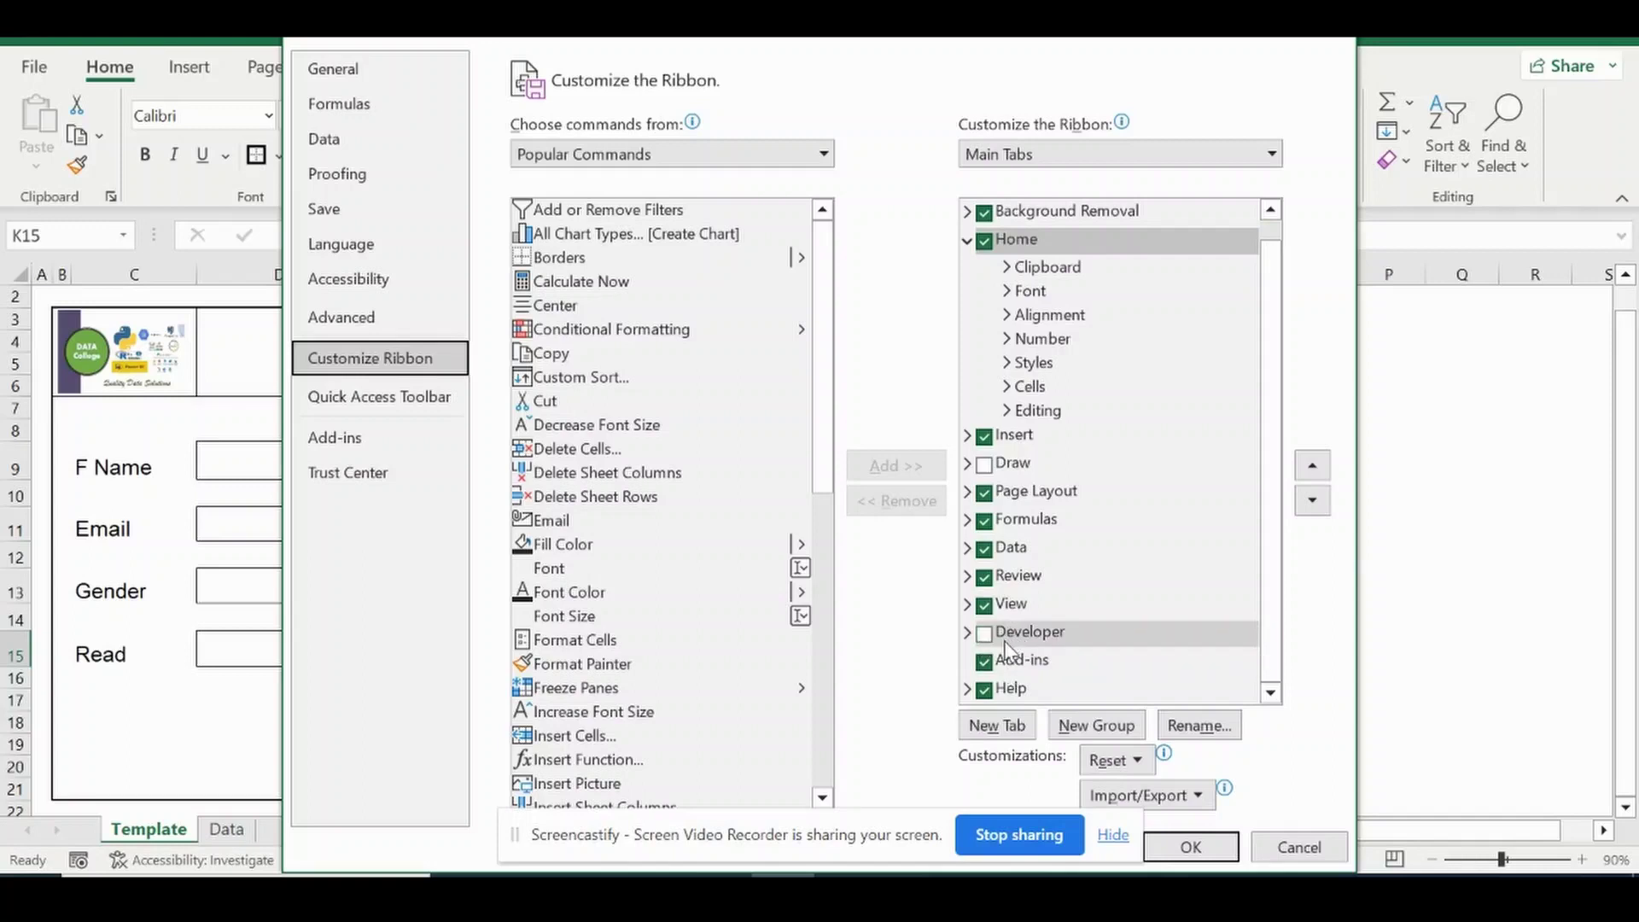
left_click(984, 640)
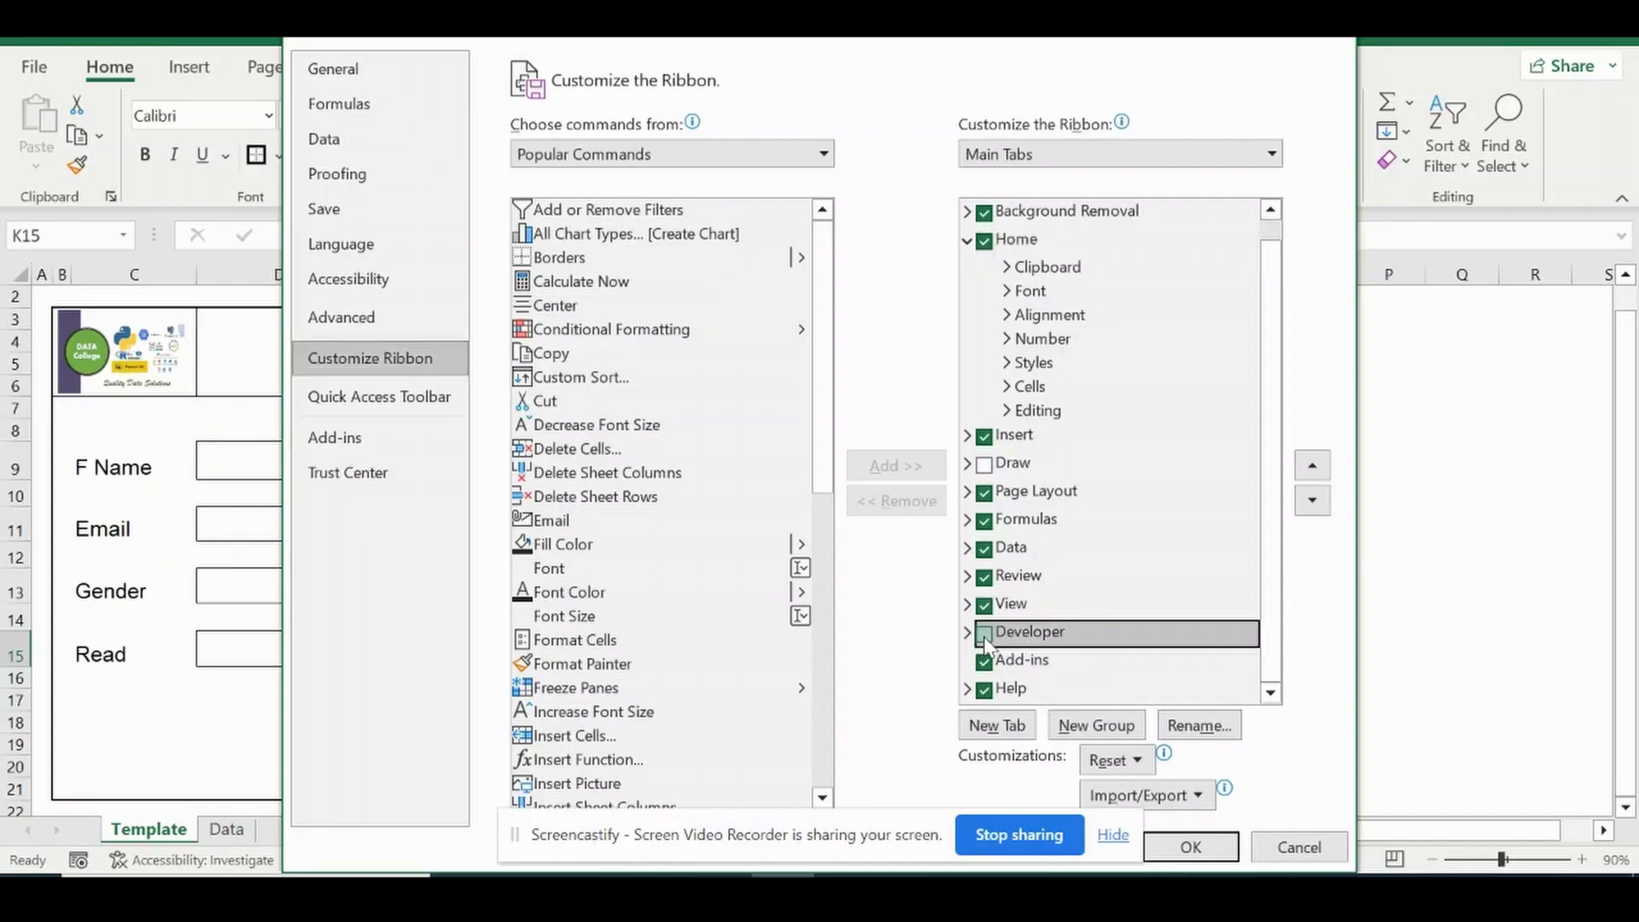
left_click(1111, 835)
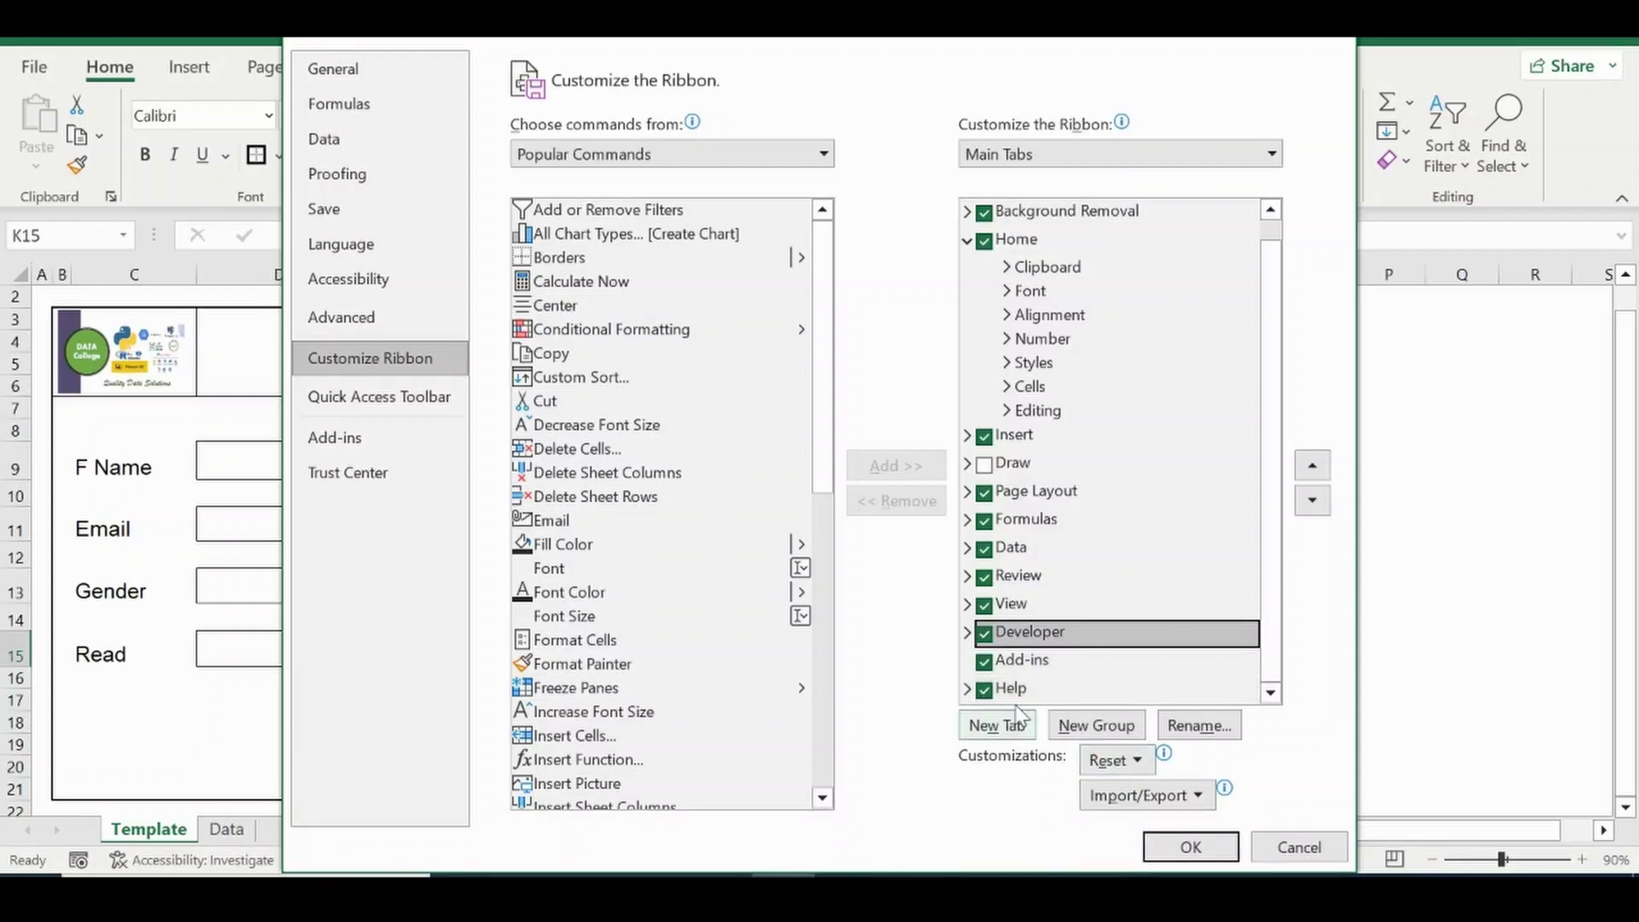
left_click(1190, 846)
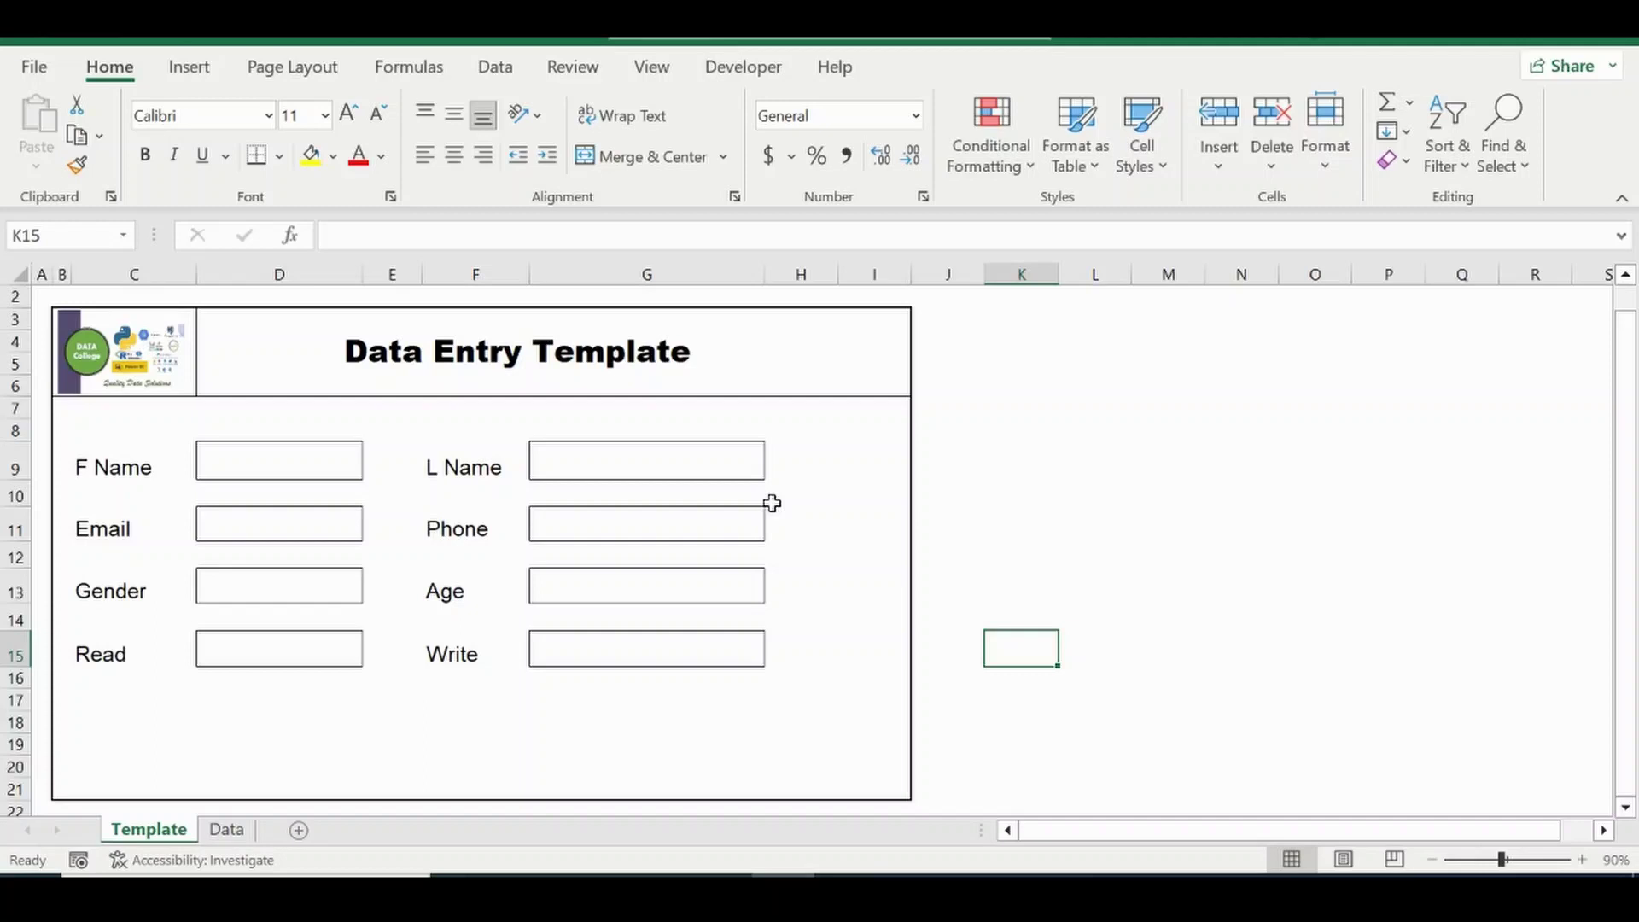
left_click(738, 76)
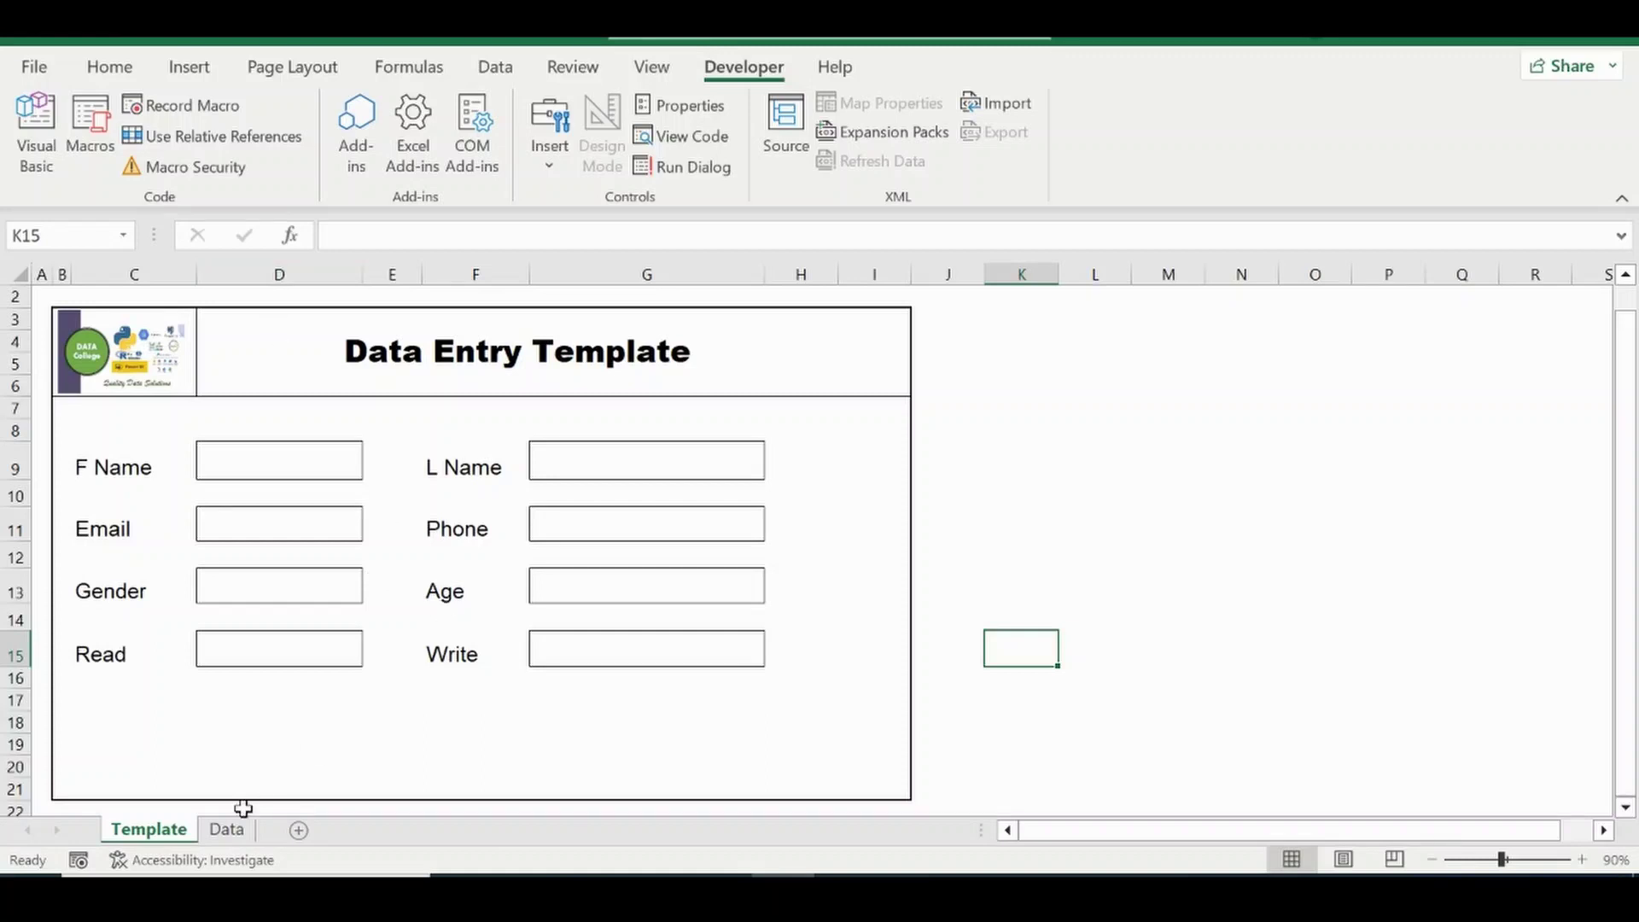
On the Data sheet, insert blank rows at row 4 beneath the SN–Write headers.
left_click(229, 835)
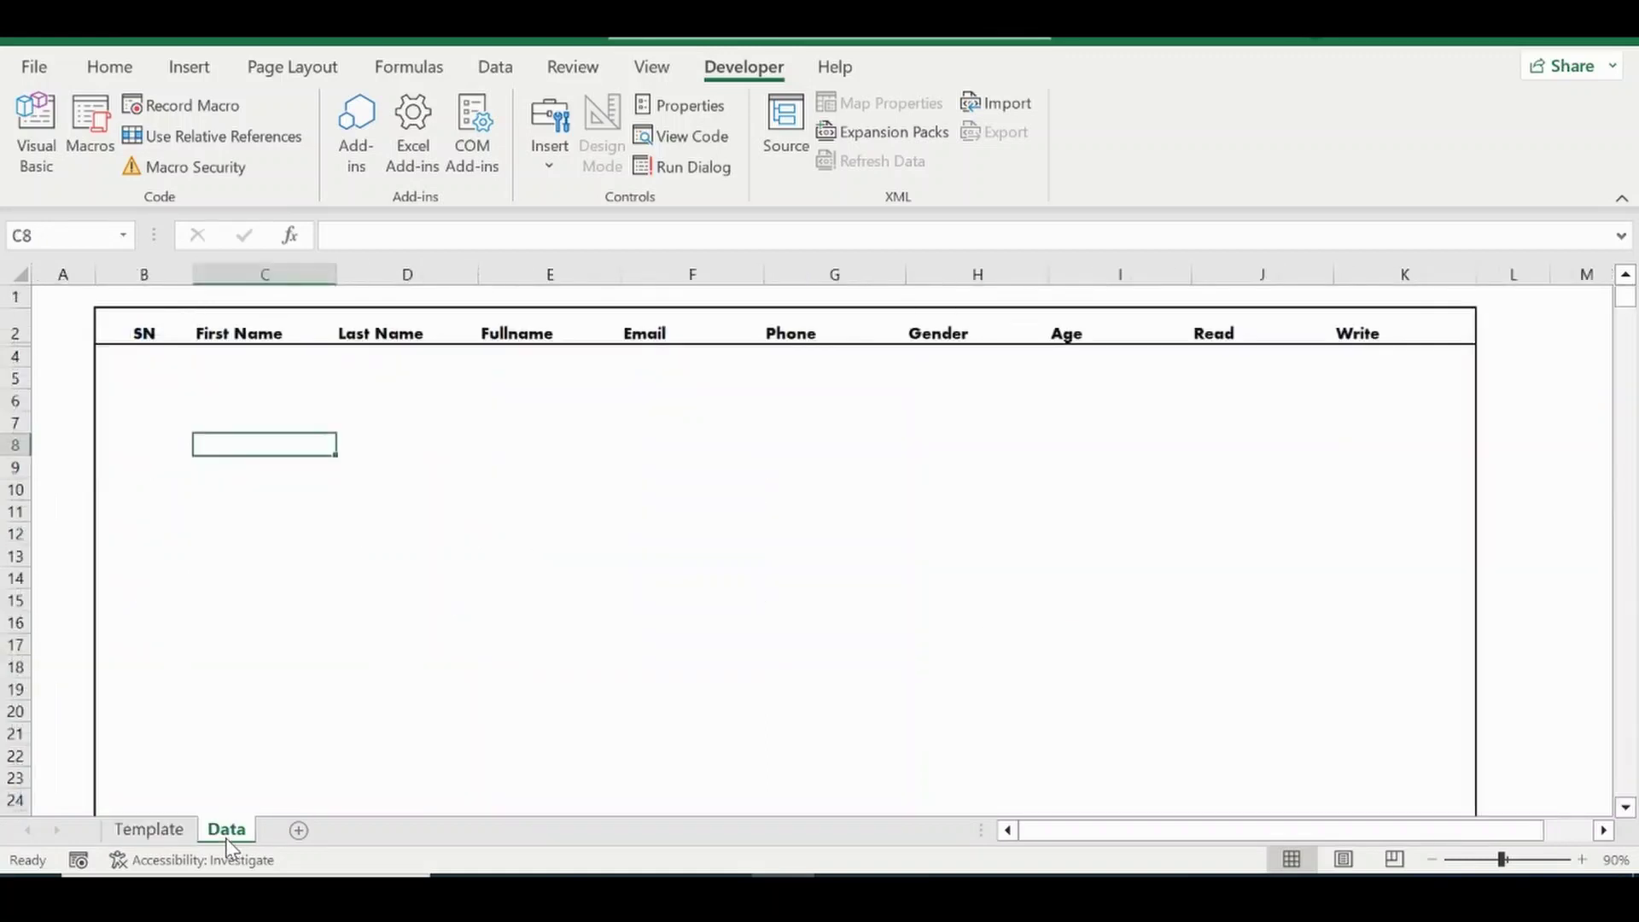
left_click(171, 832)
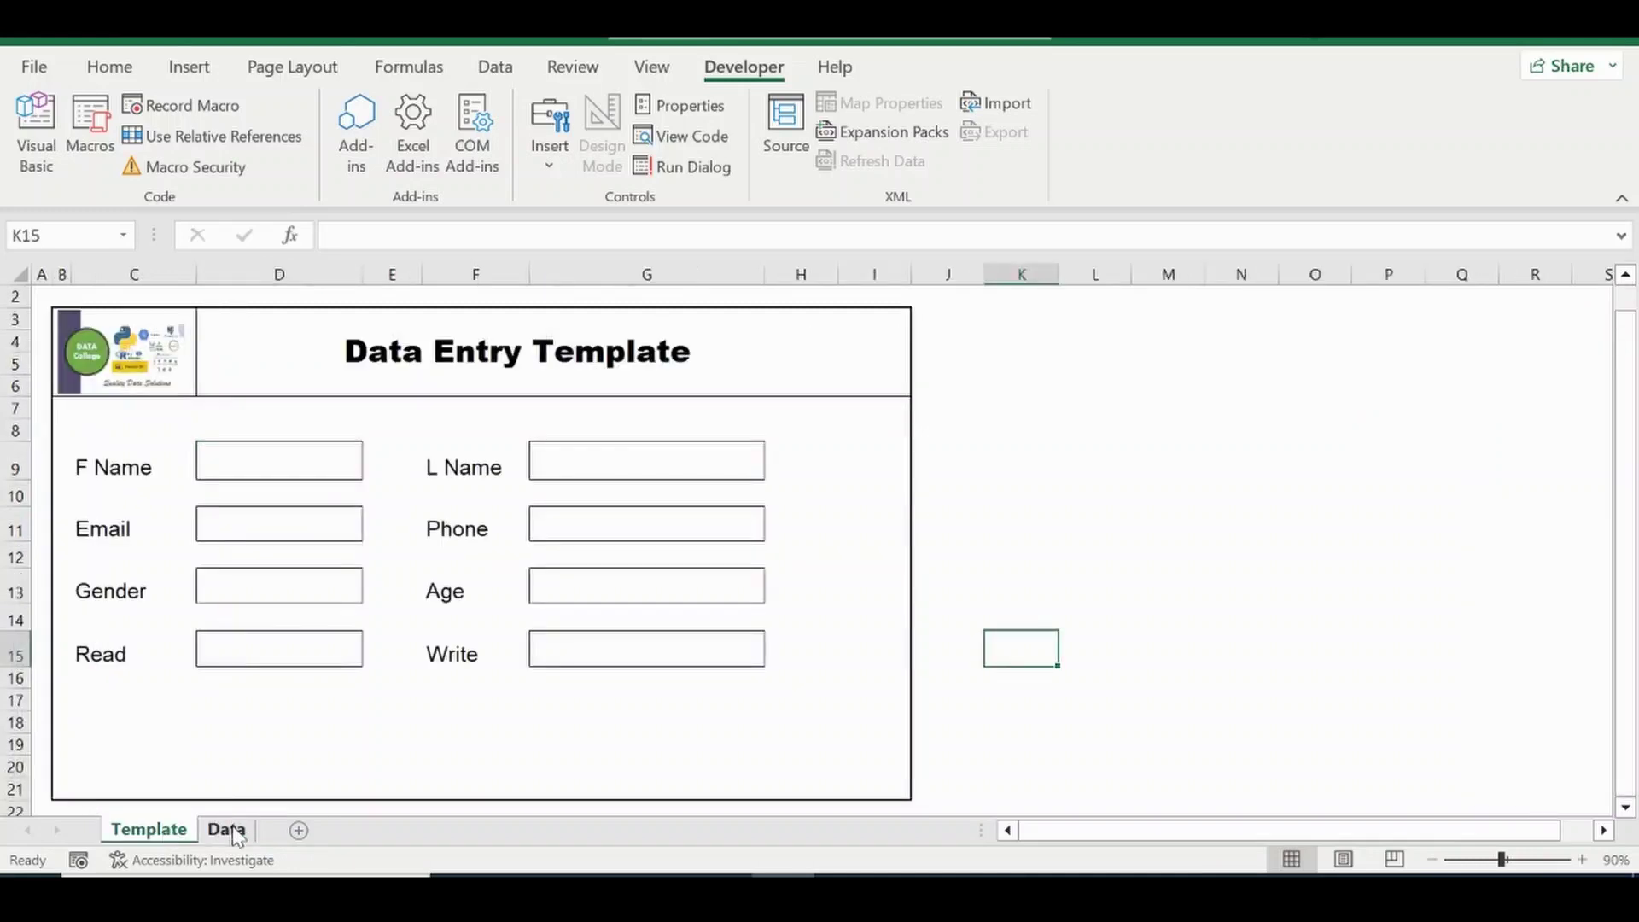
left_click(229, 830)
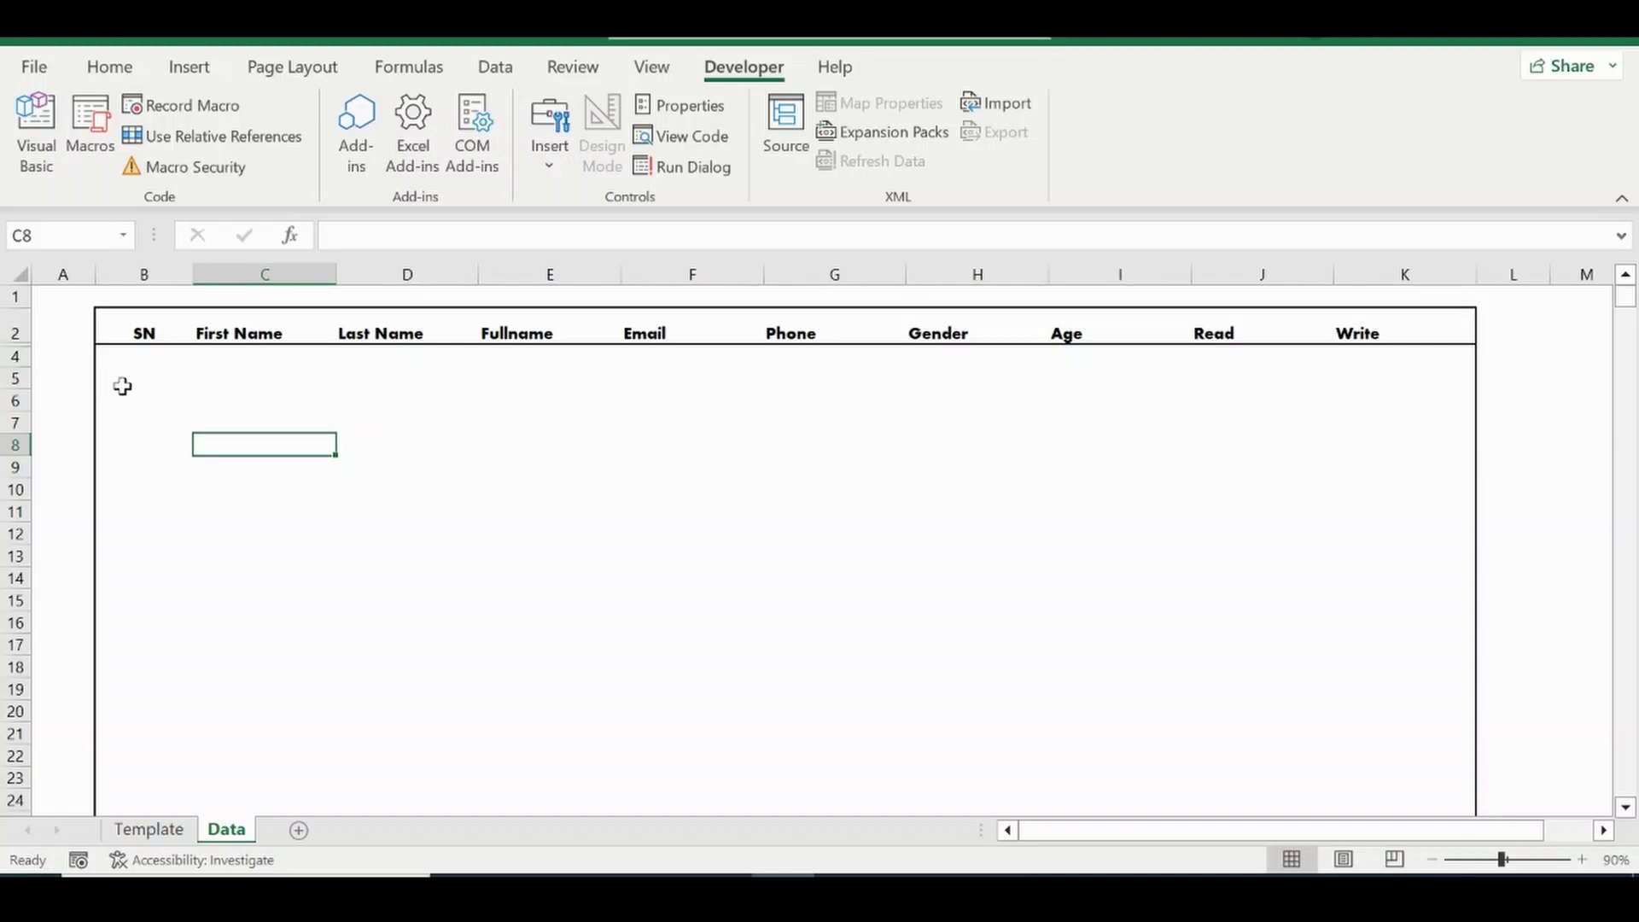
left_click(140, 359)
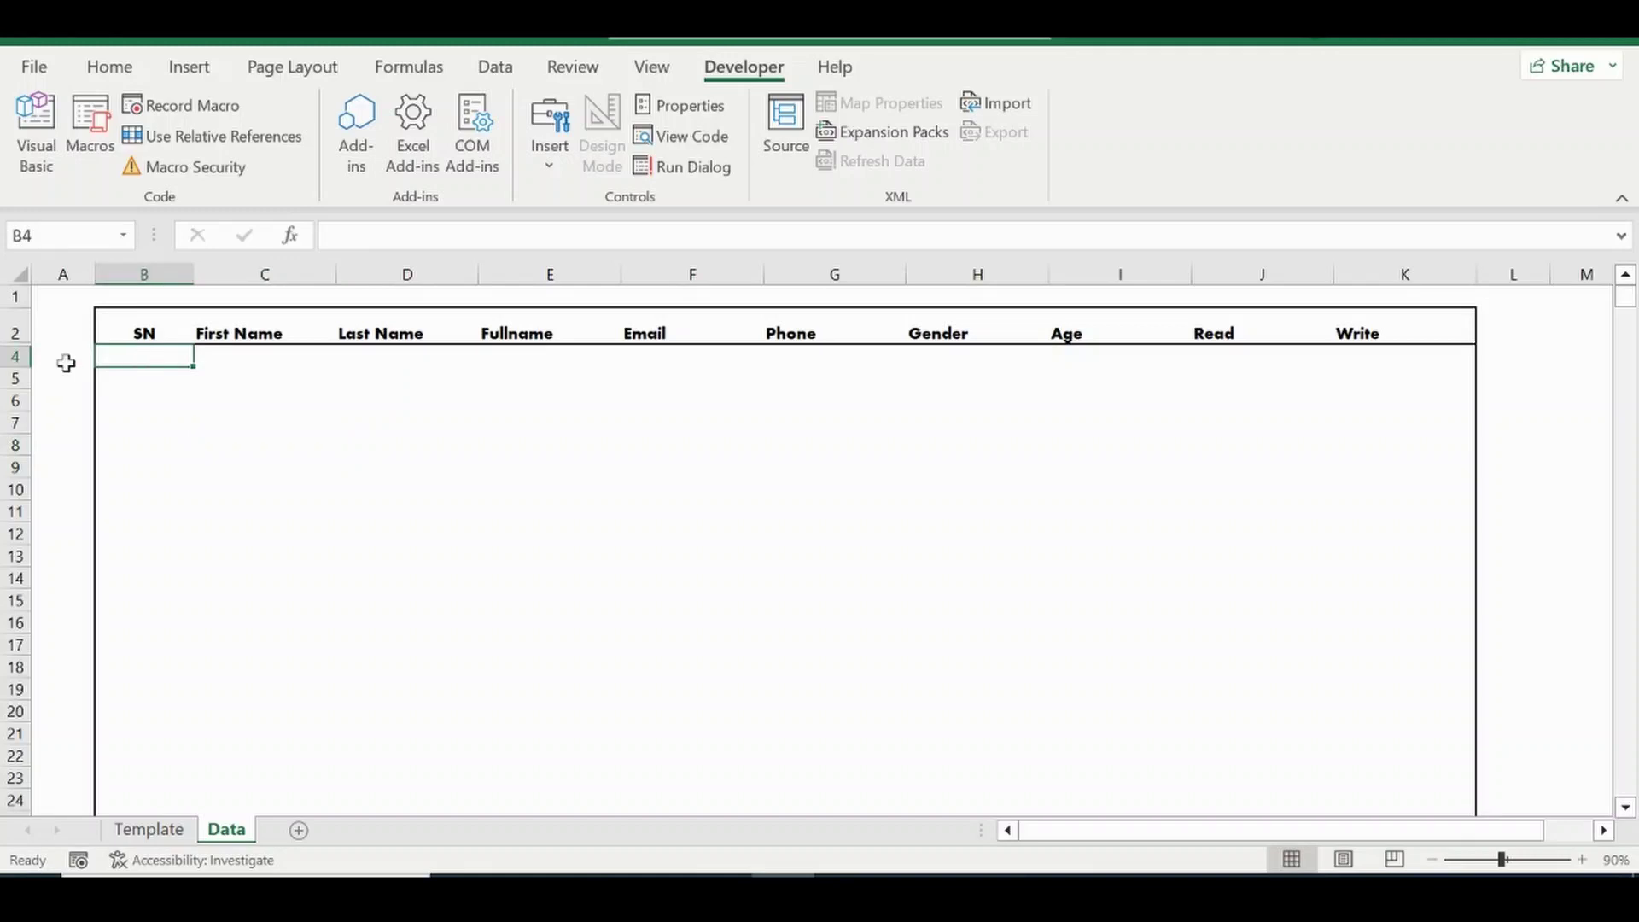
right_click(8, 358)
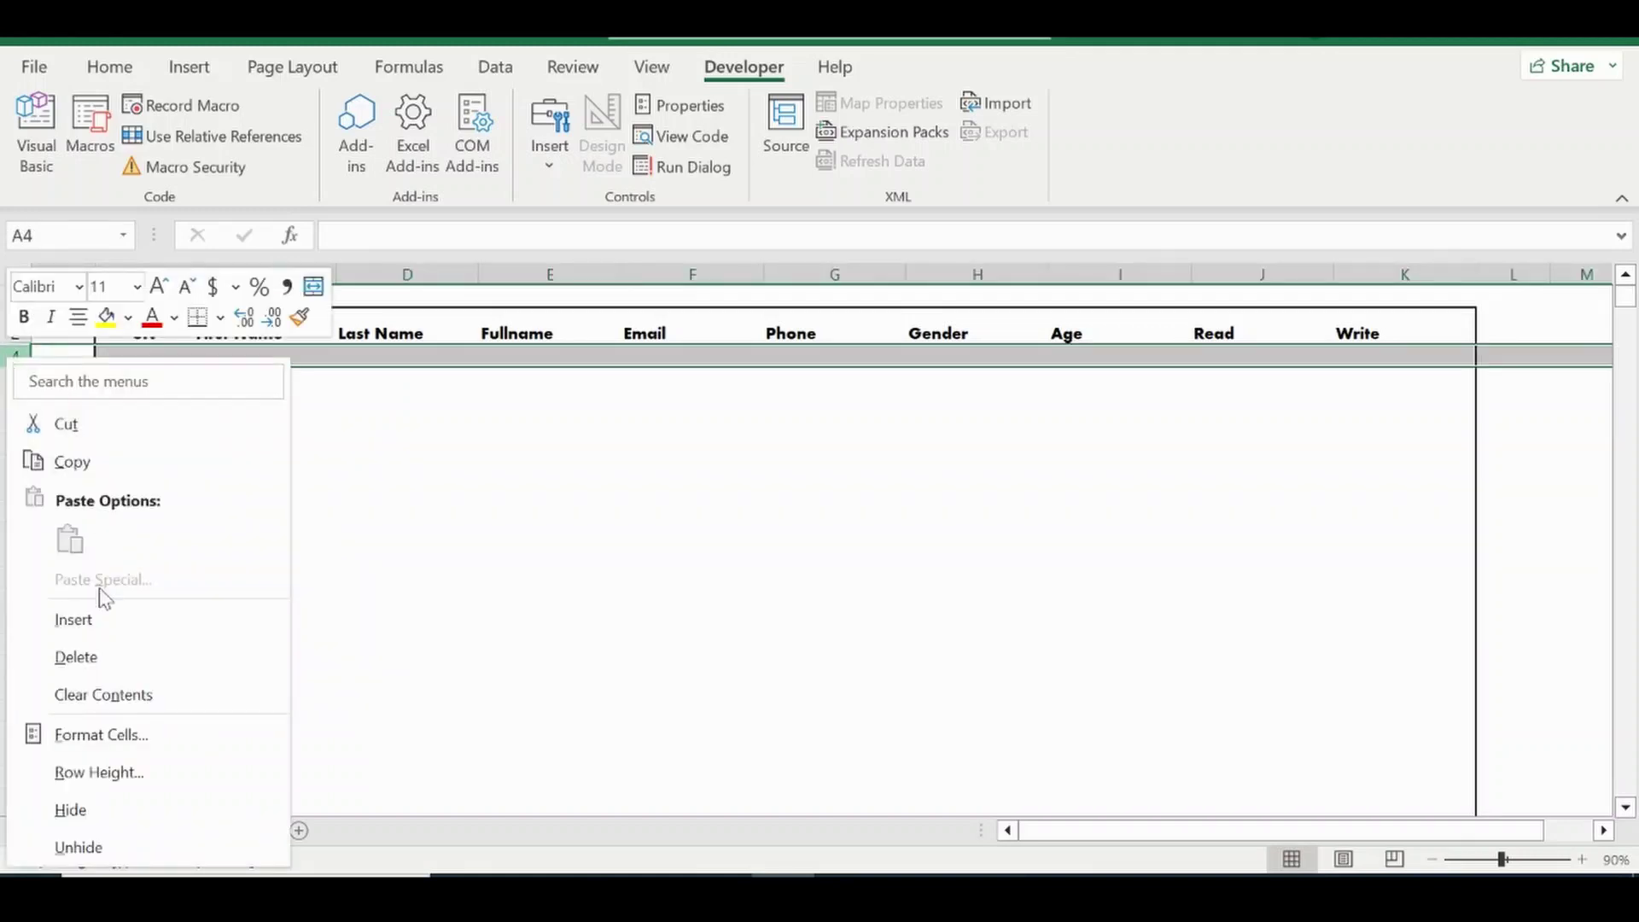
left_click(99, 622)
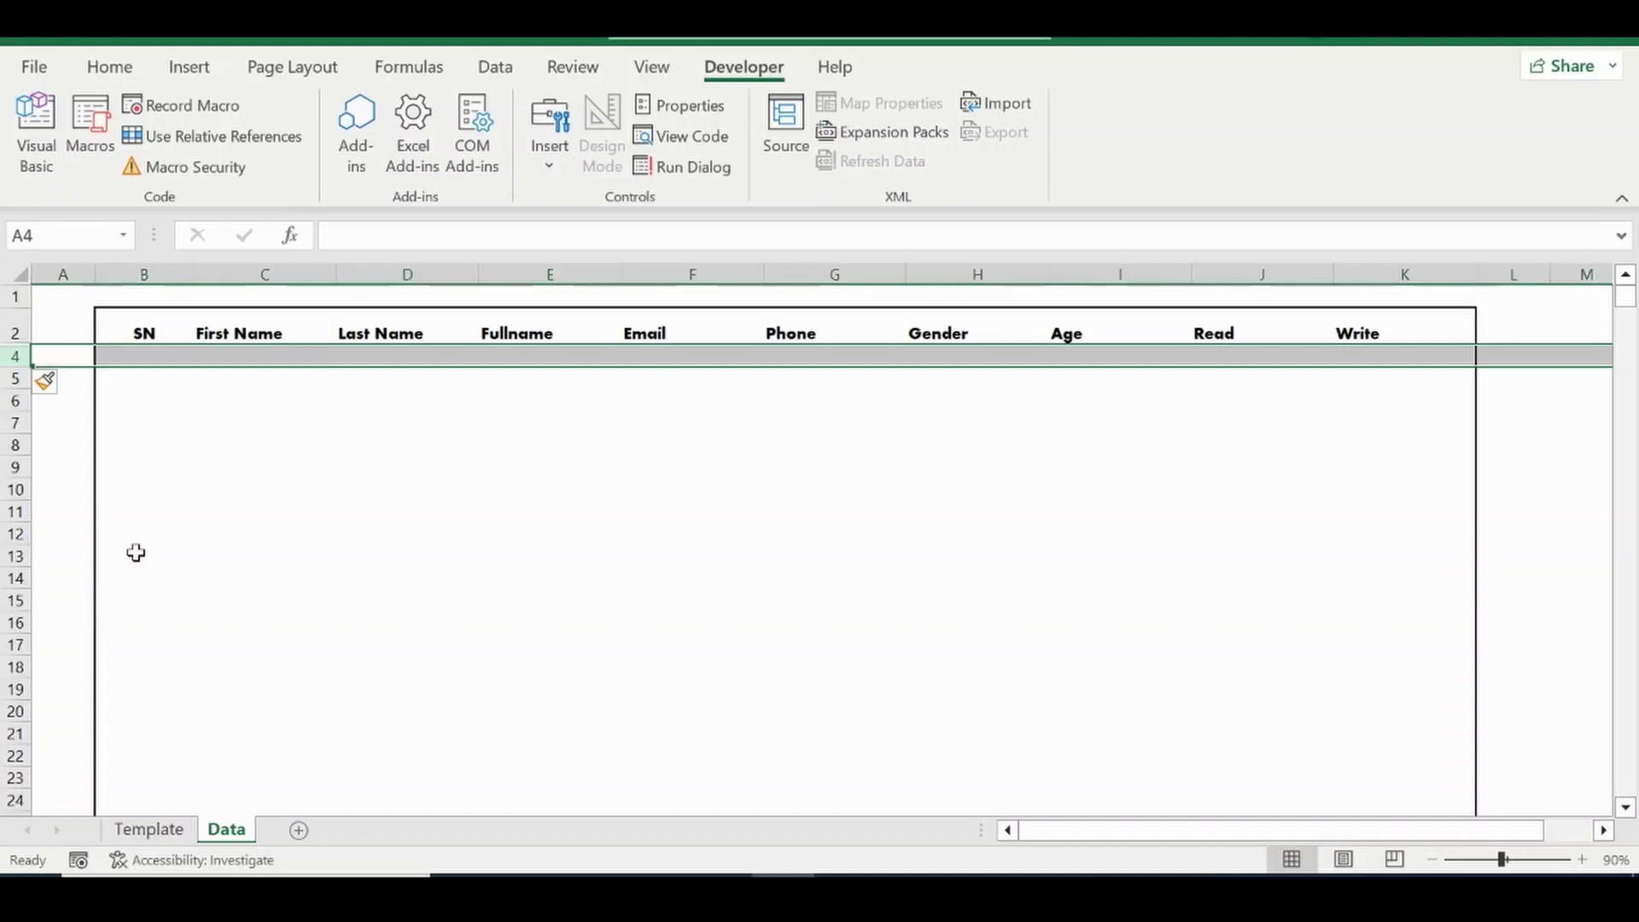
left_click(115, 357)
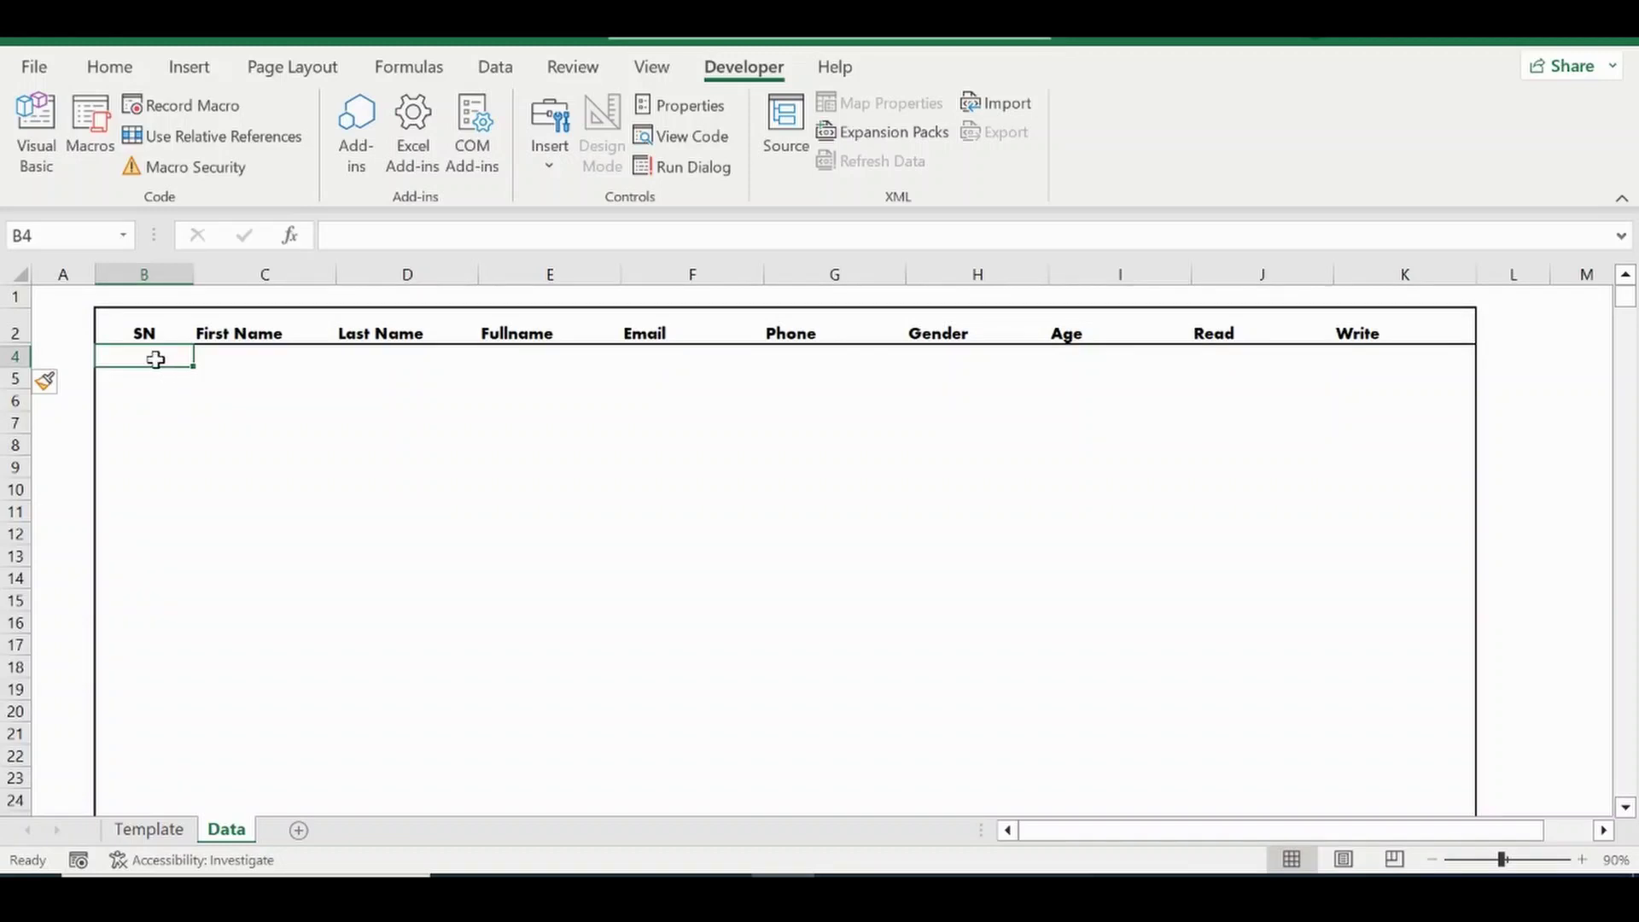
left_click(12, 359)
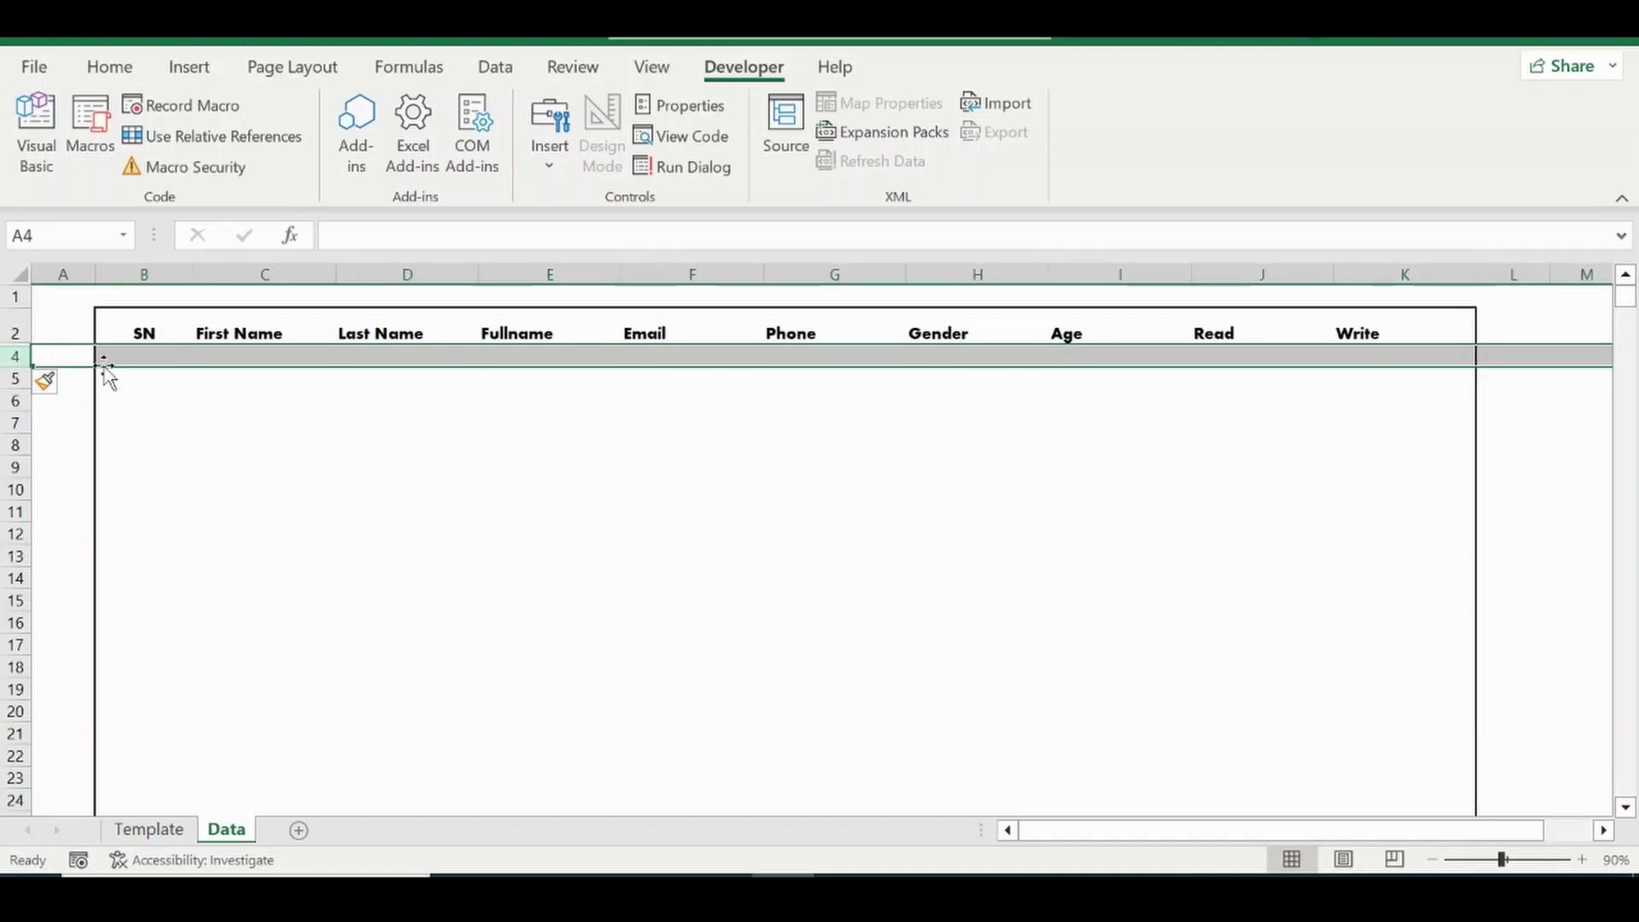
left_click(148, 362)
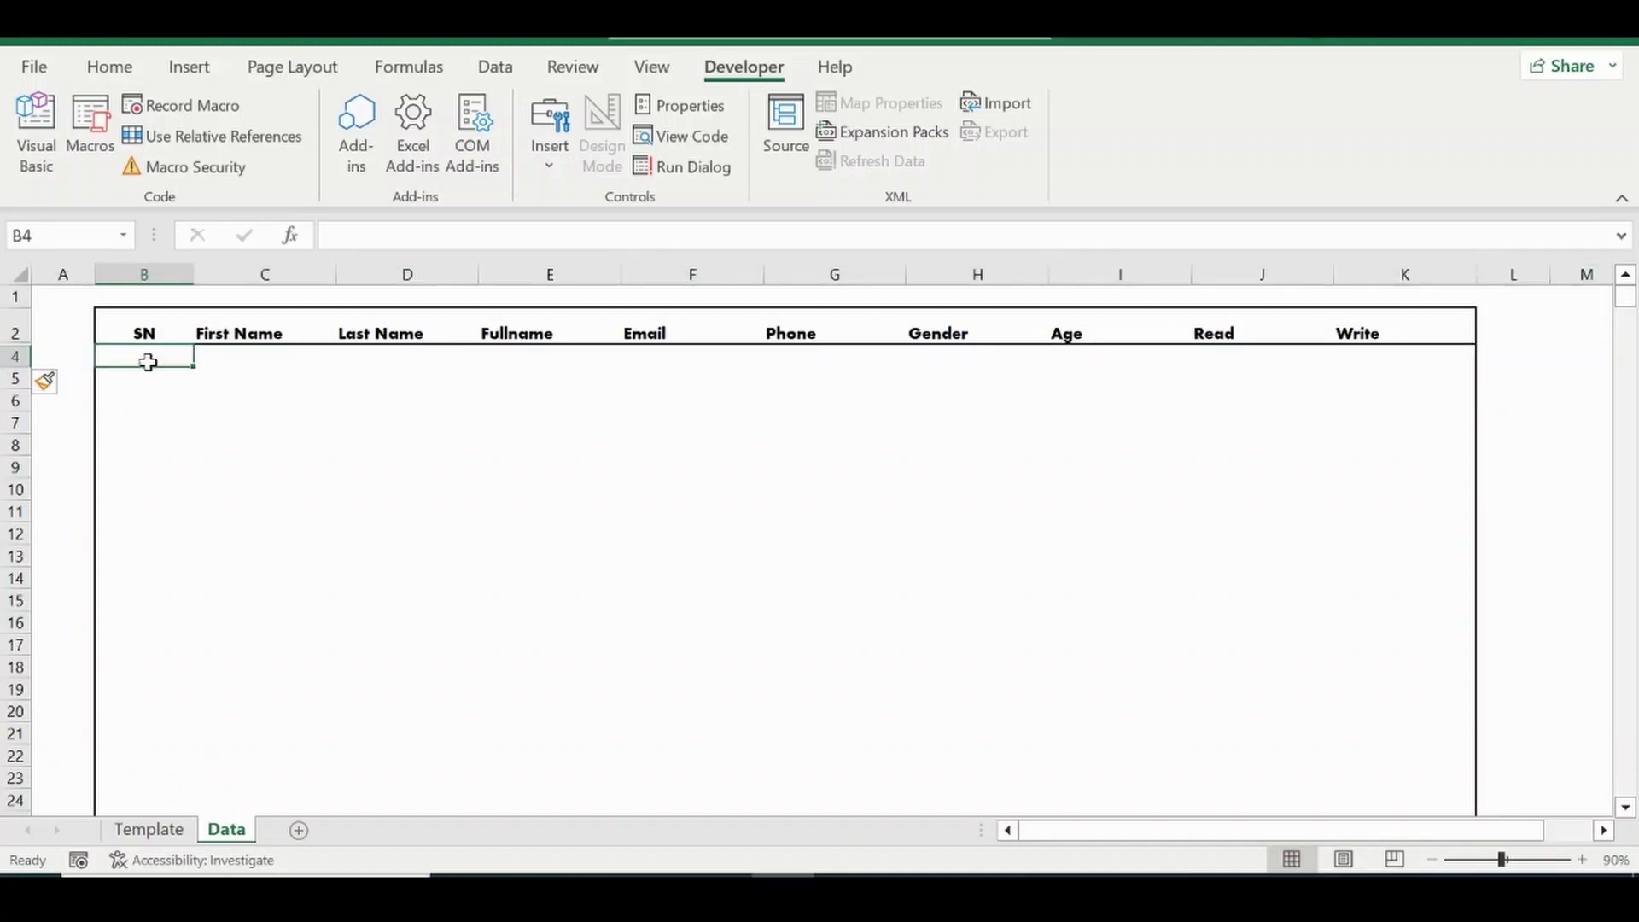
right_click(14, 357)
left_click(89, 619)
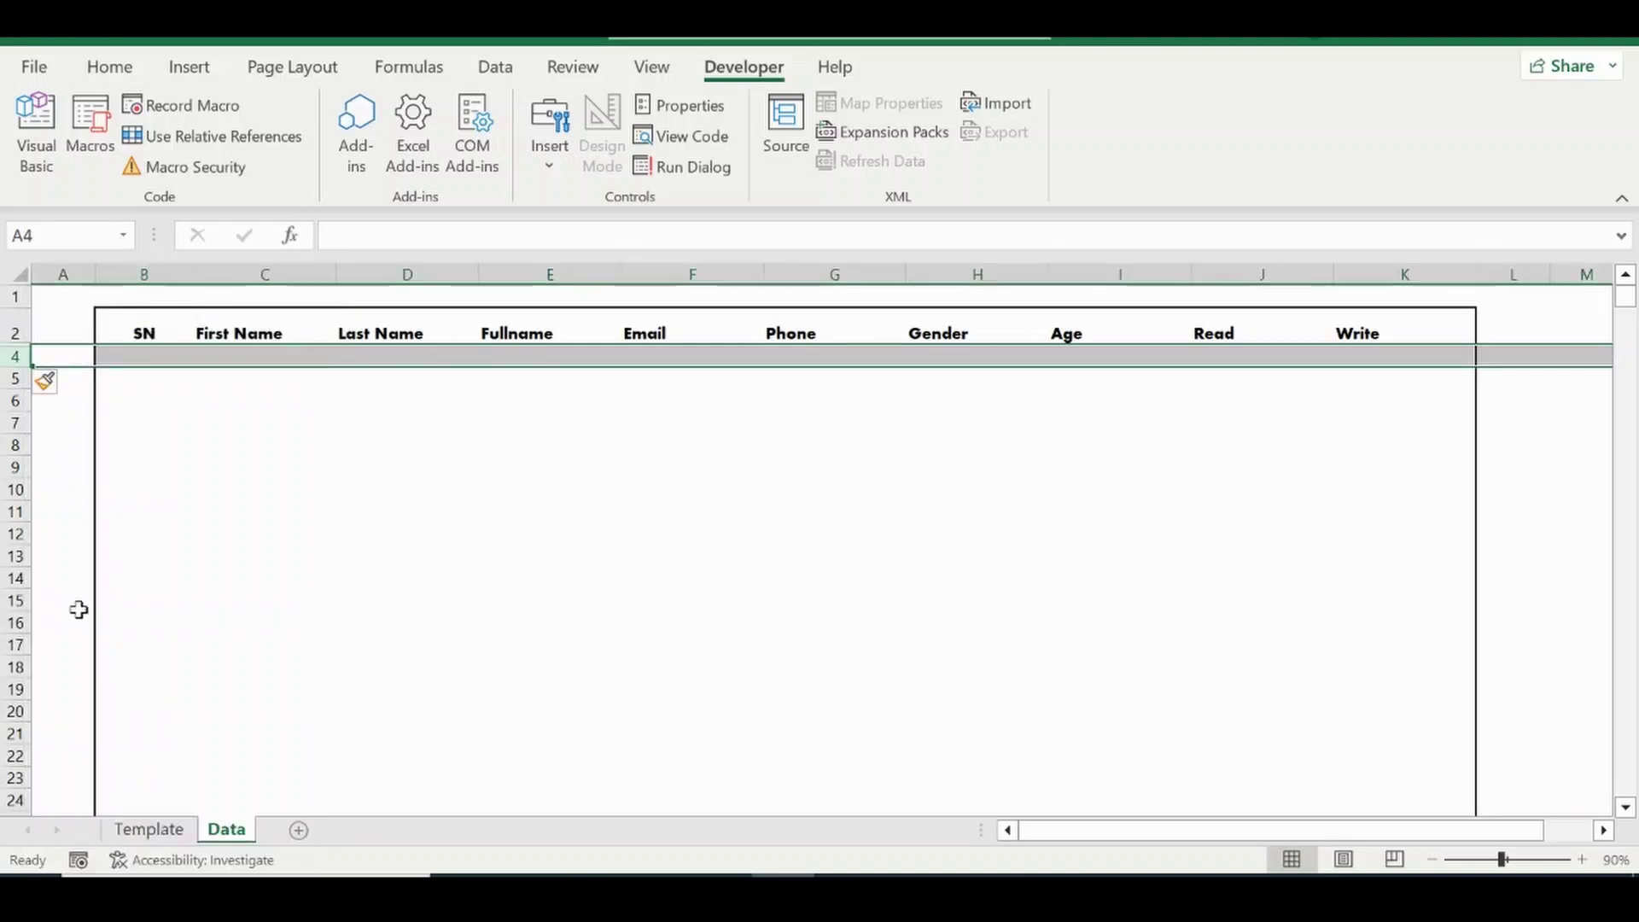
left_click(162, 378)
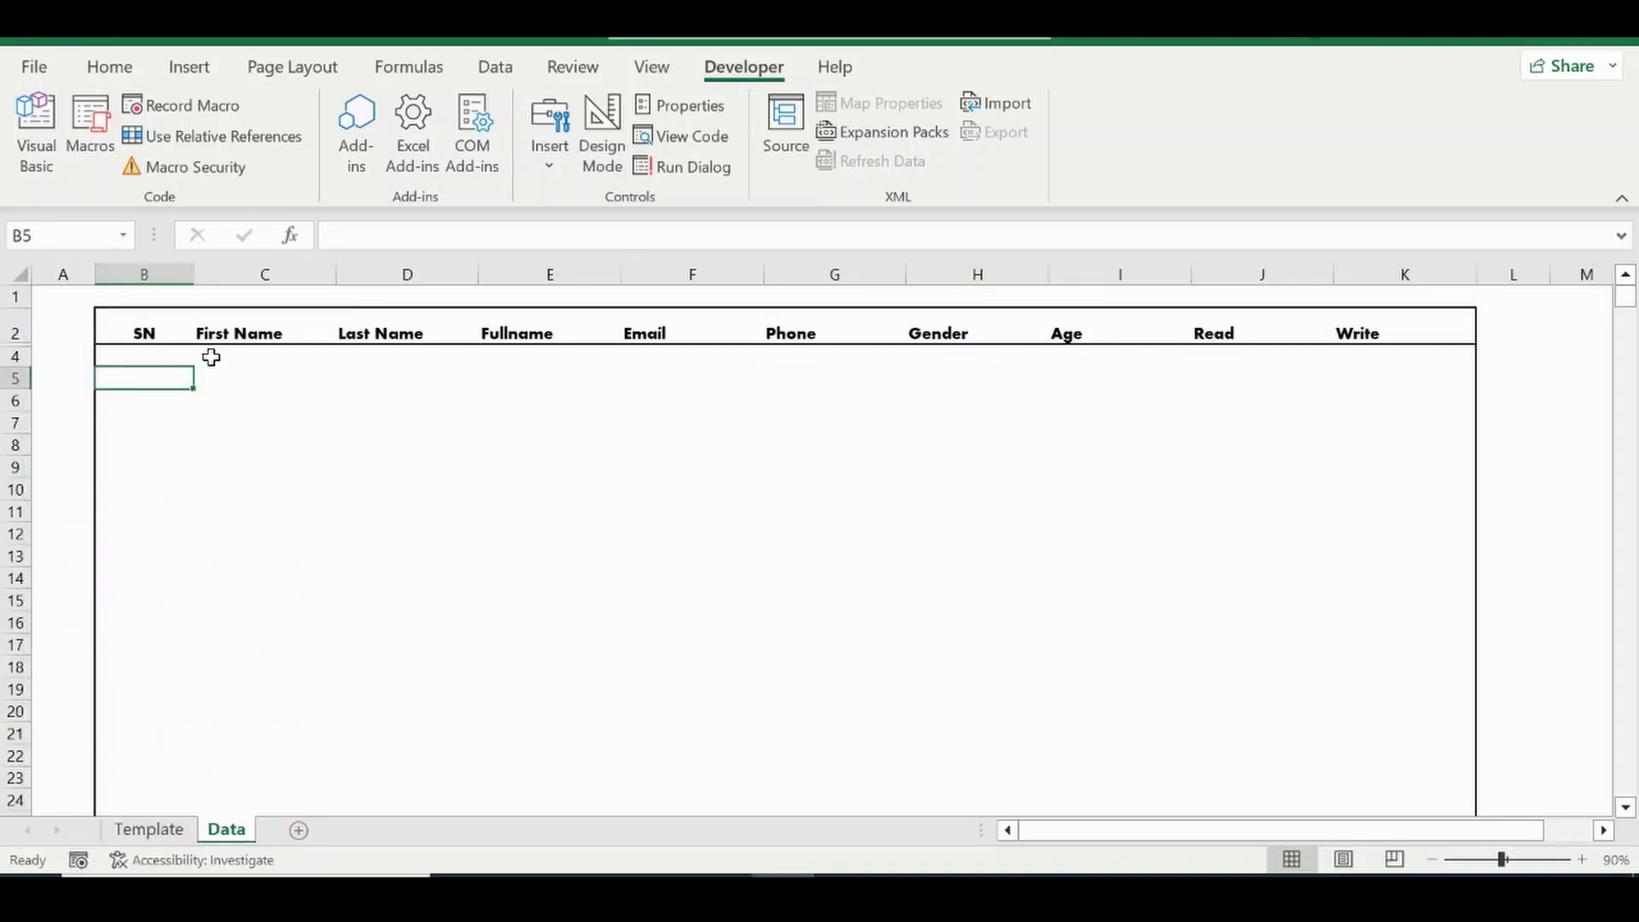
Enter two sample first and last name pairs in C4:D5 of the Data table.
left_click(211, 357)
type("John")
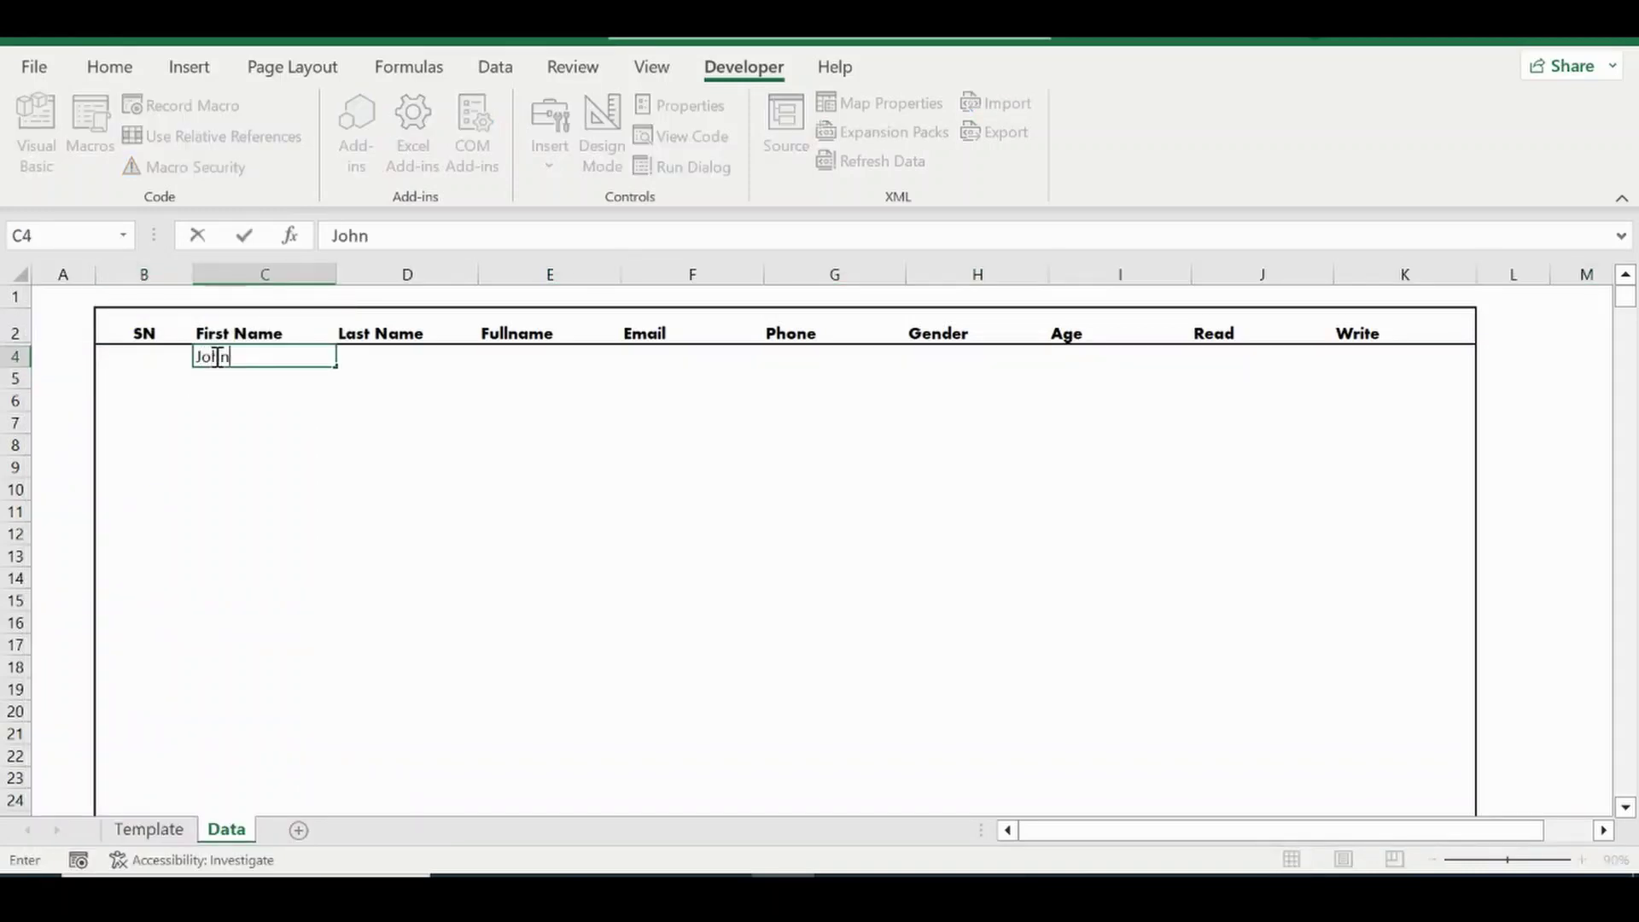
key("Tab")
type("Doe")
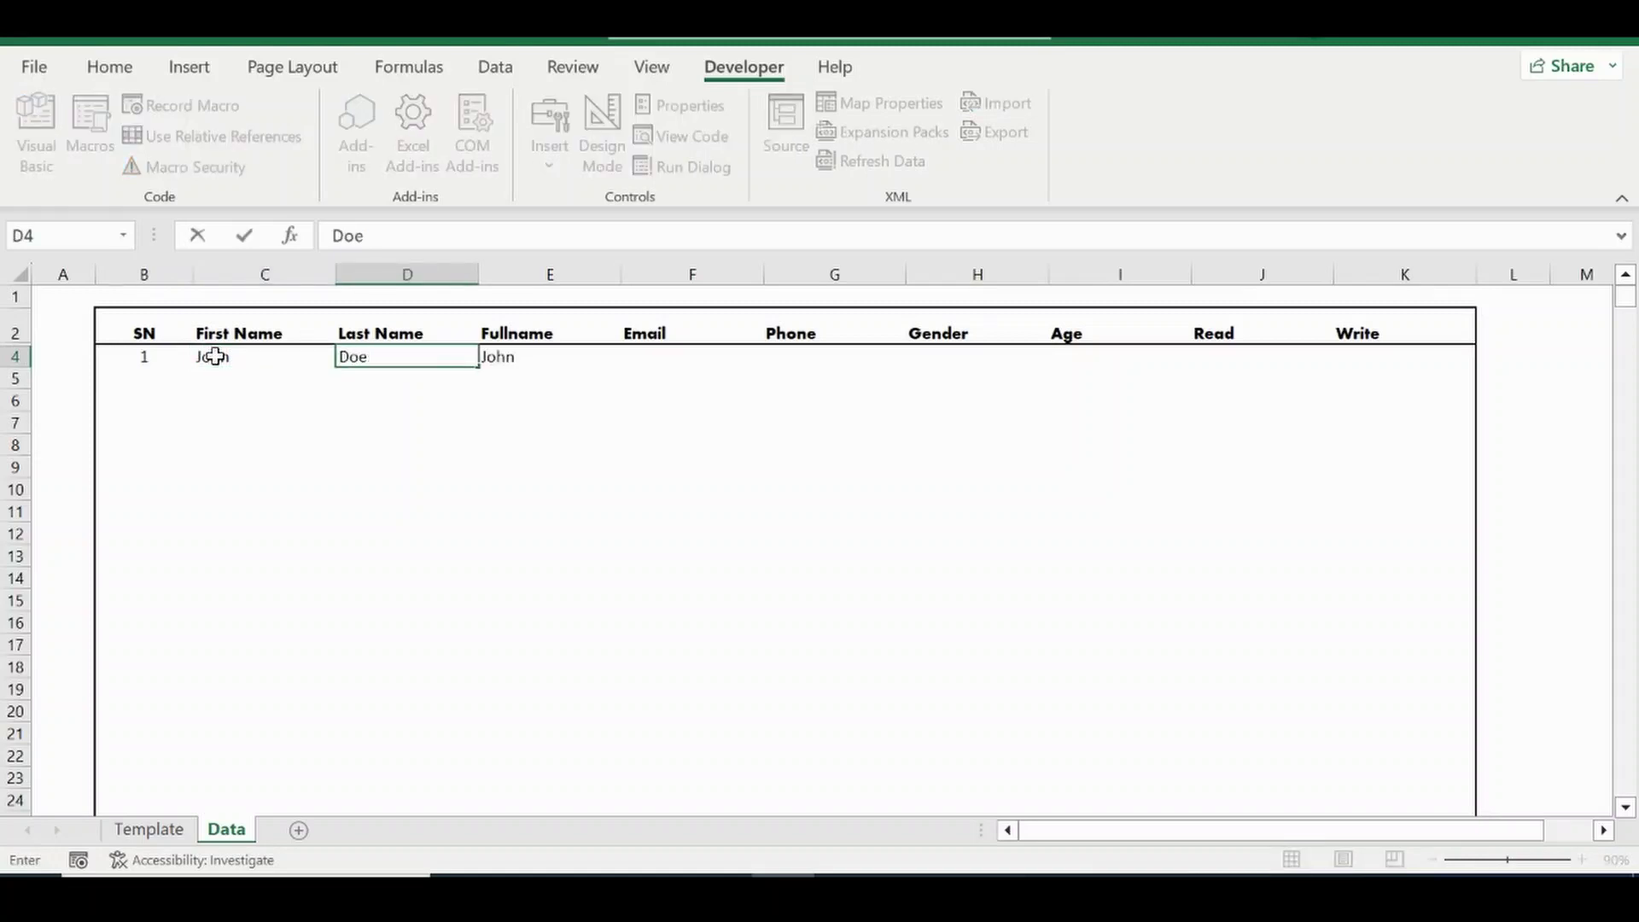
key("Return")
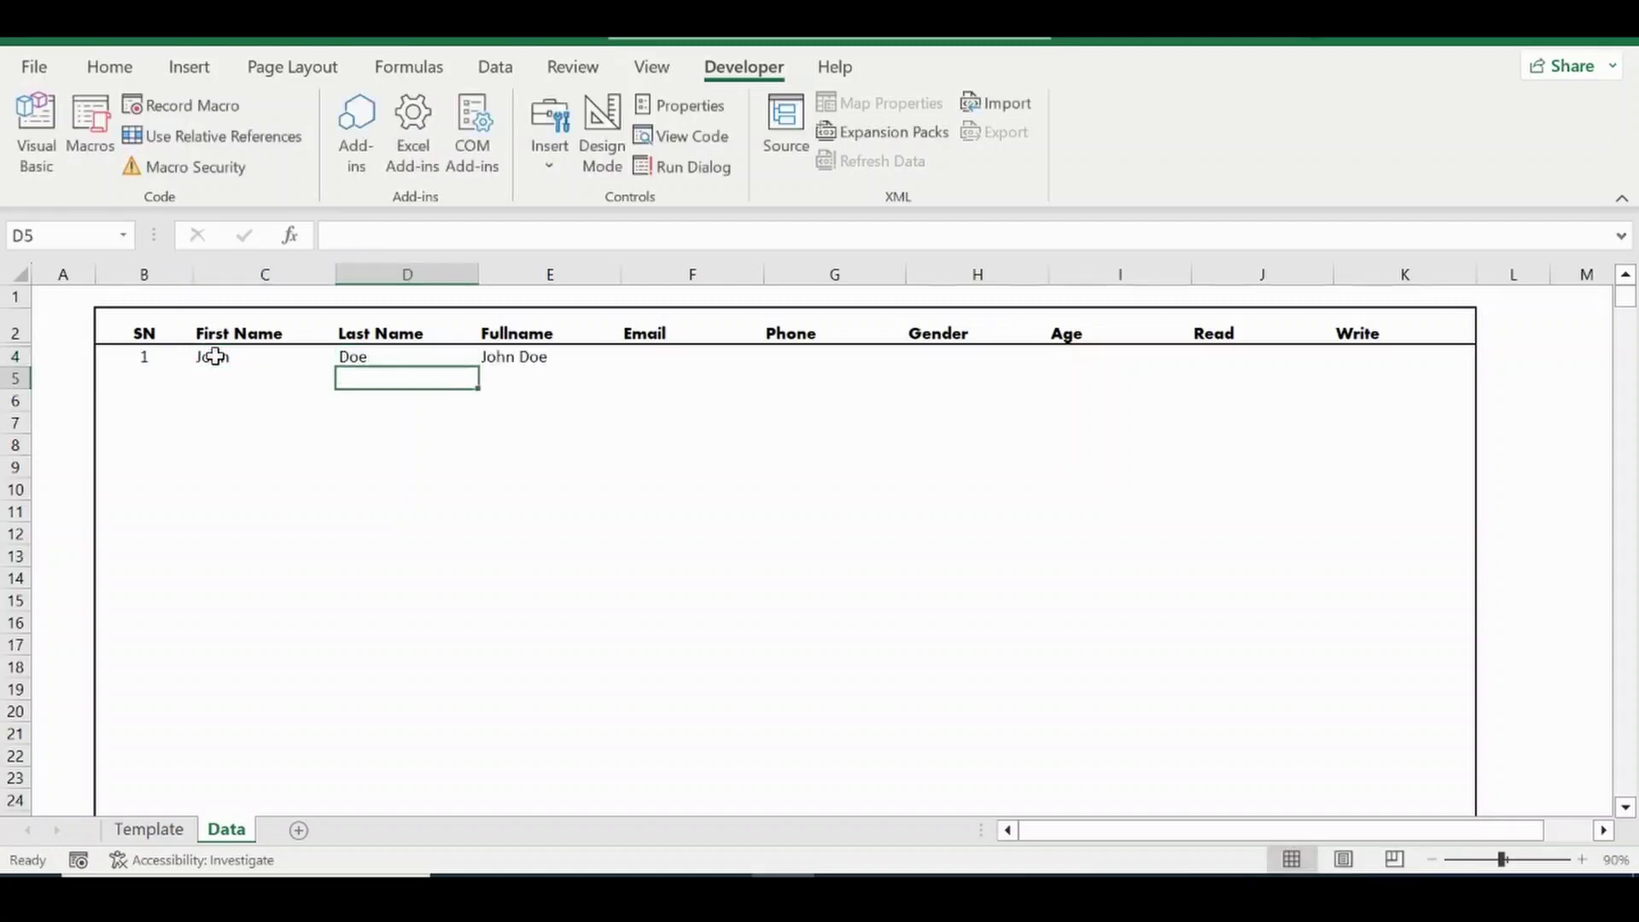
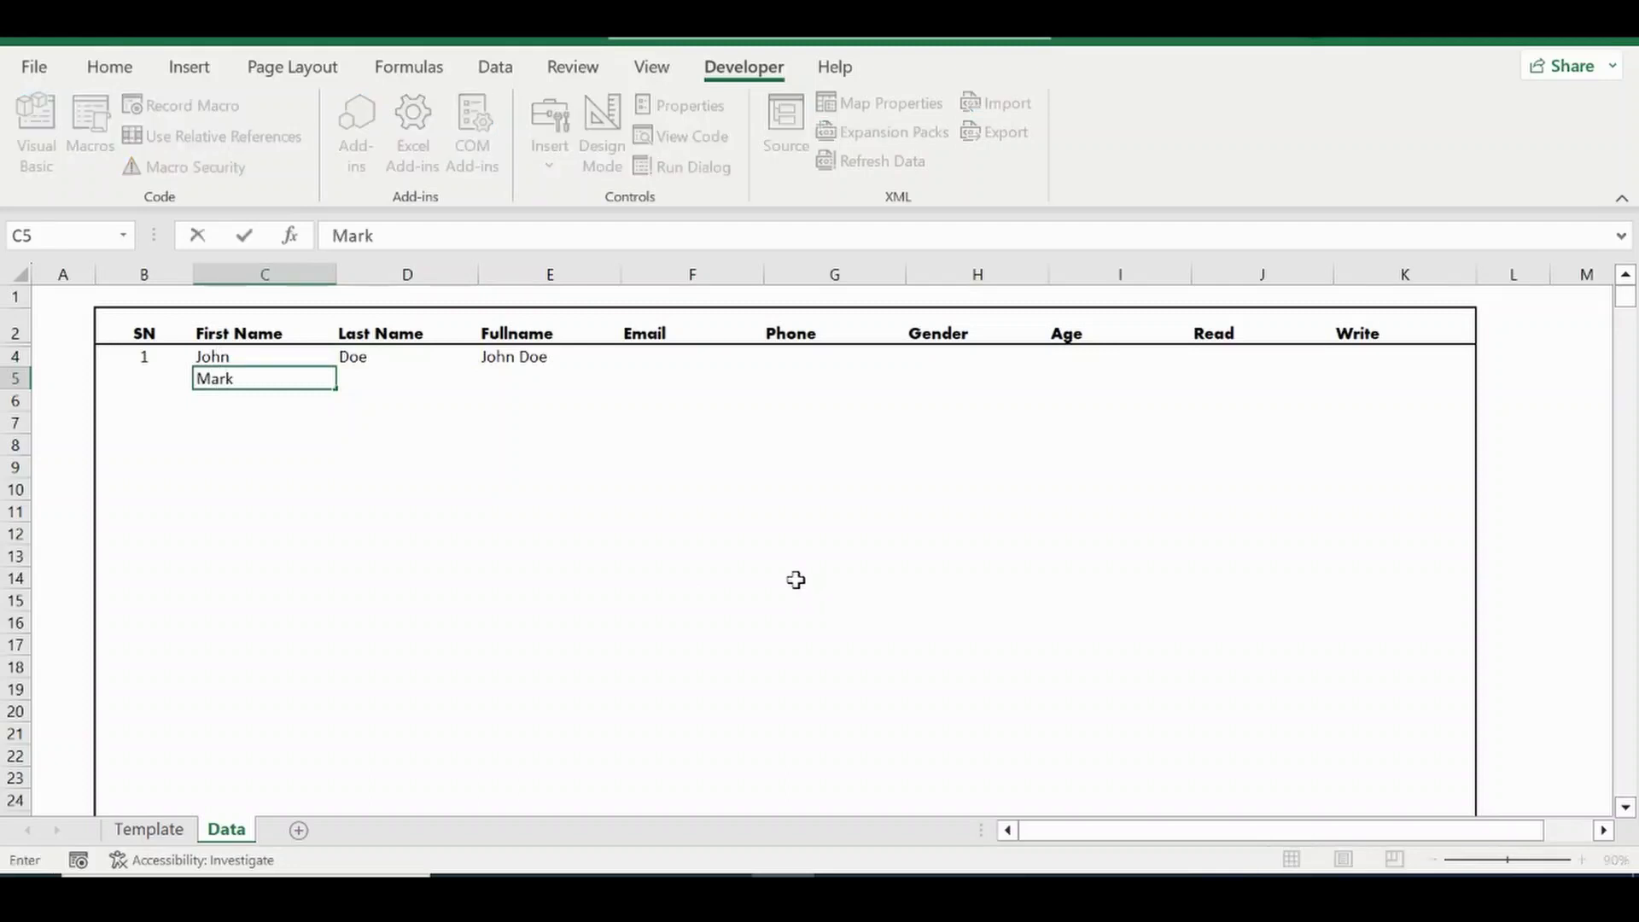
key("Tab")
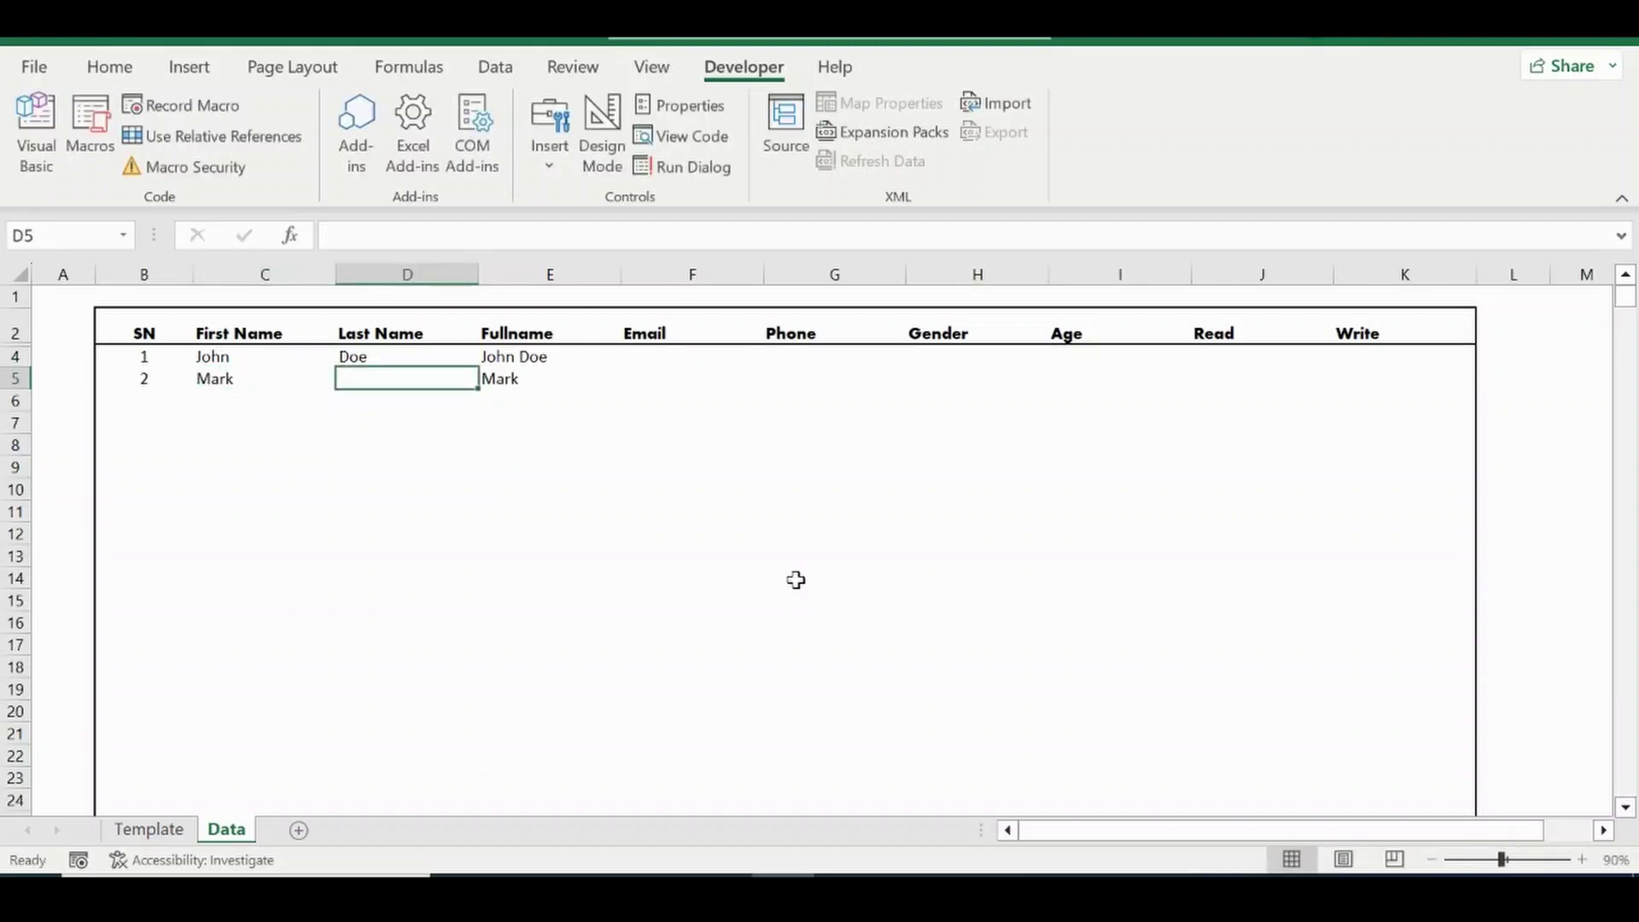
key("Down")
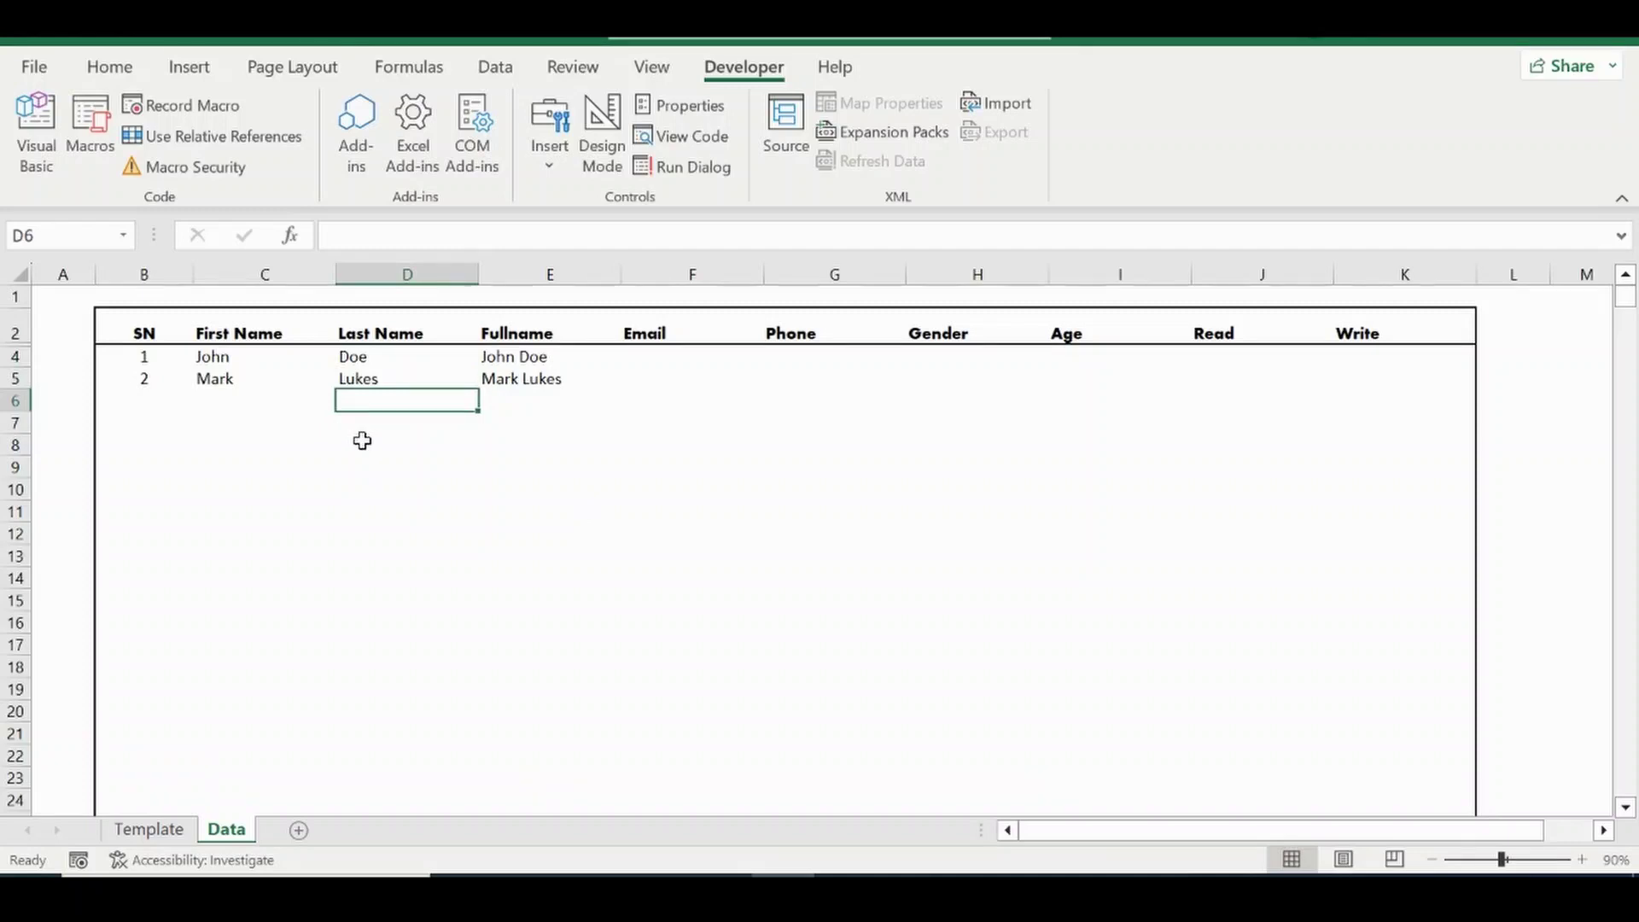
Insert a blank row 4, enter a third test name to check Fullname, then clear rows 4–6.
right_click(15, 356)
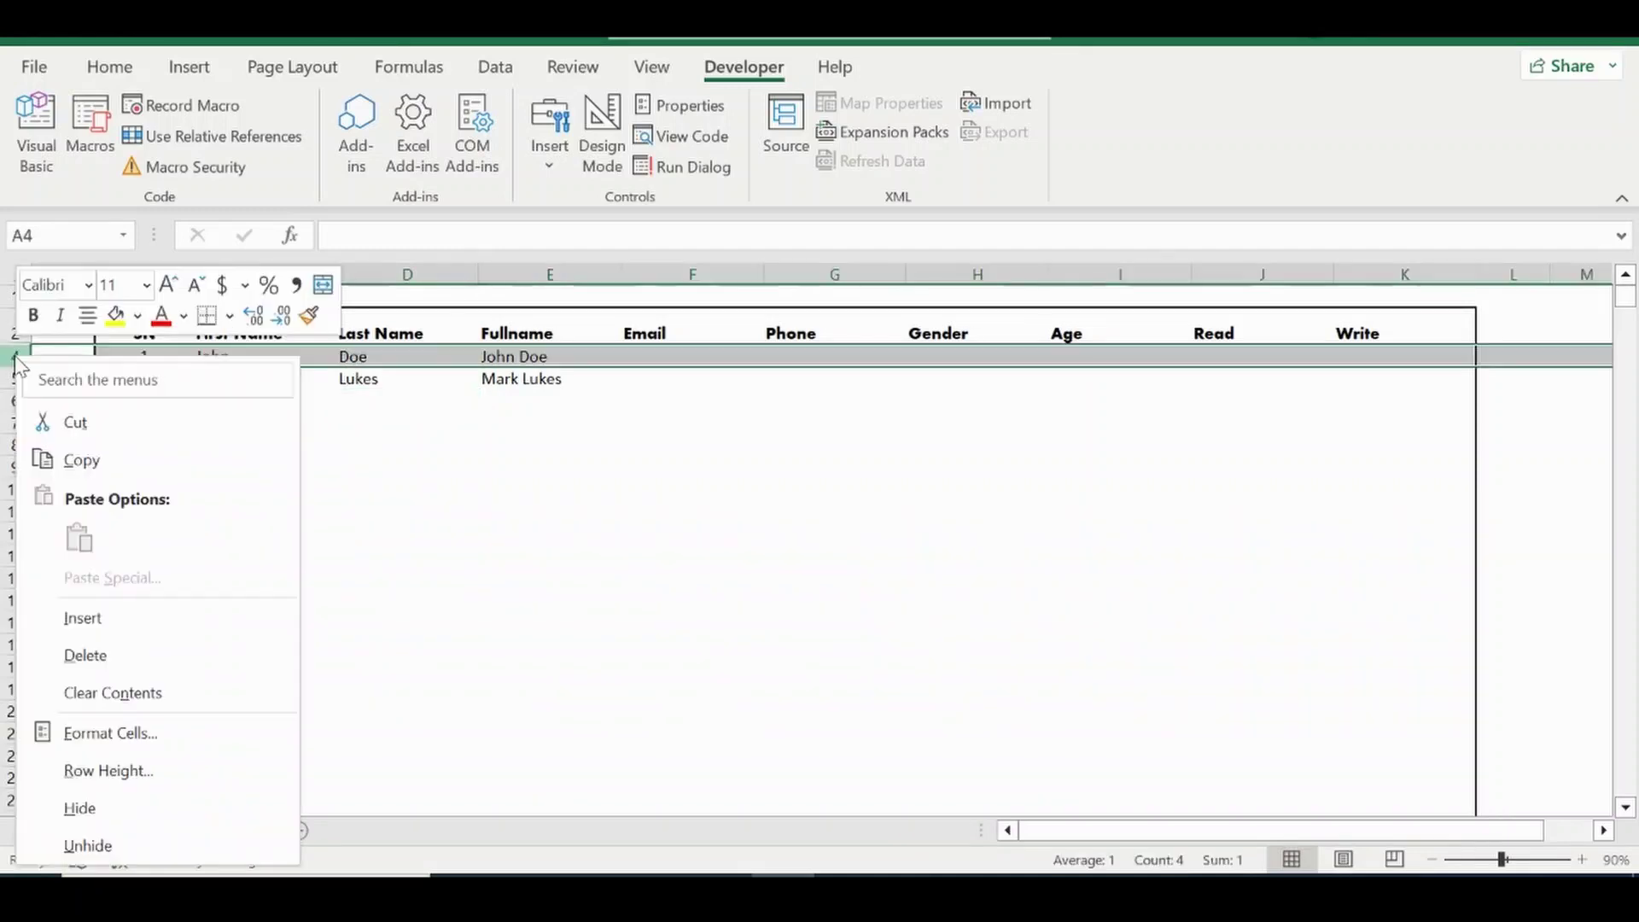
left_click(81, 618)
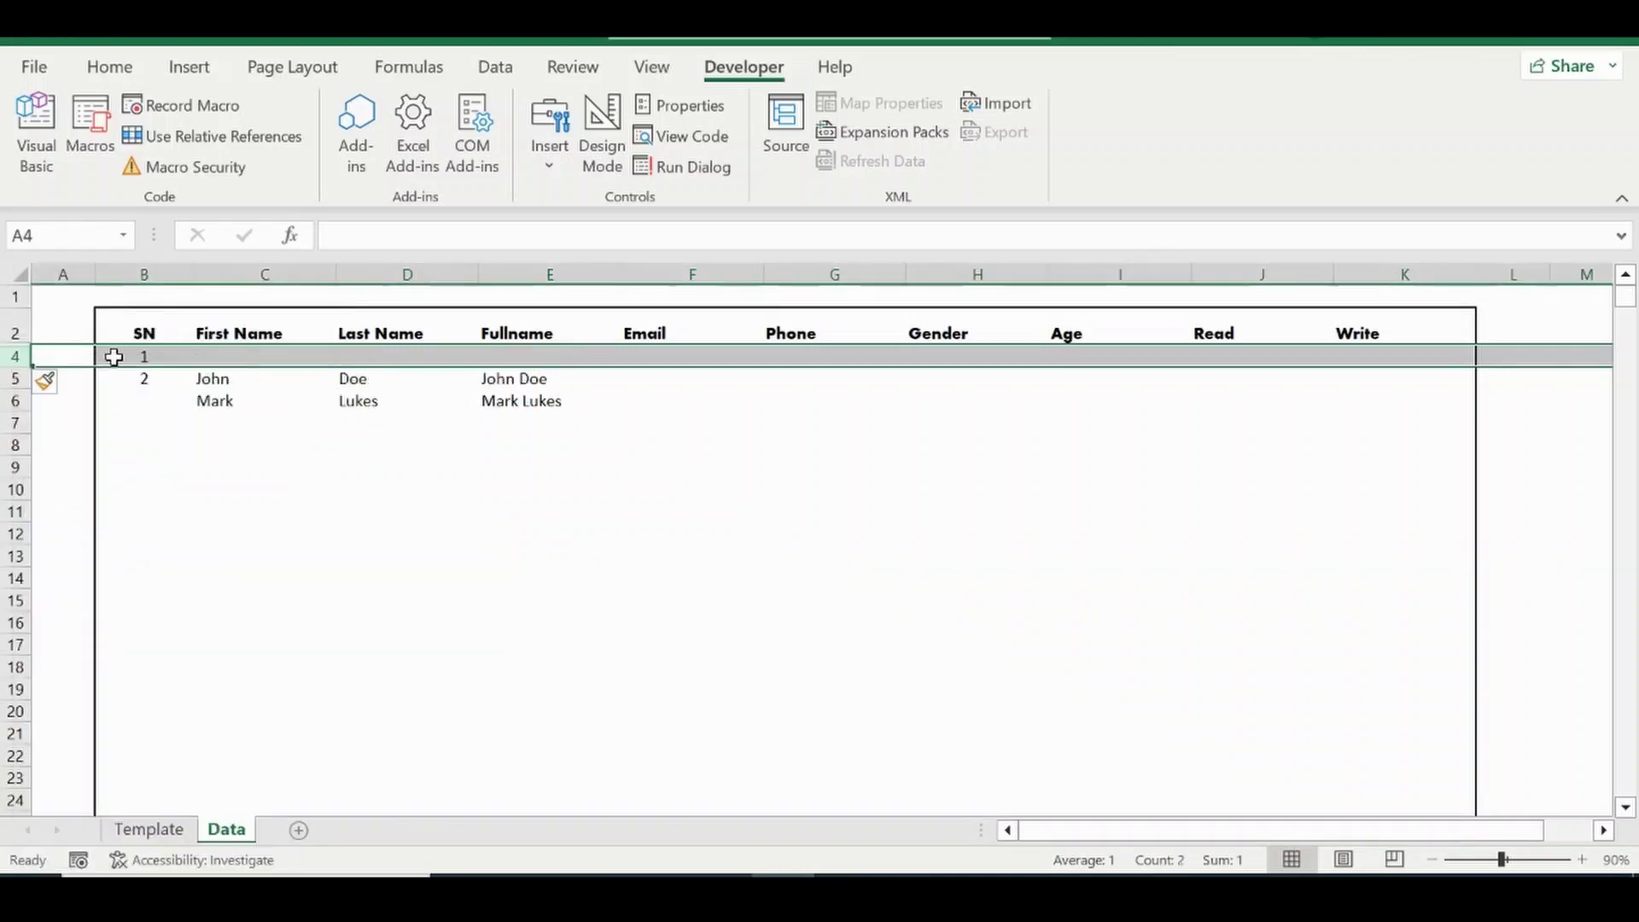
left_click(208, 356)
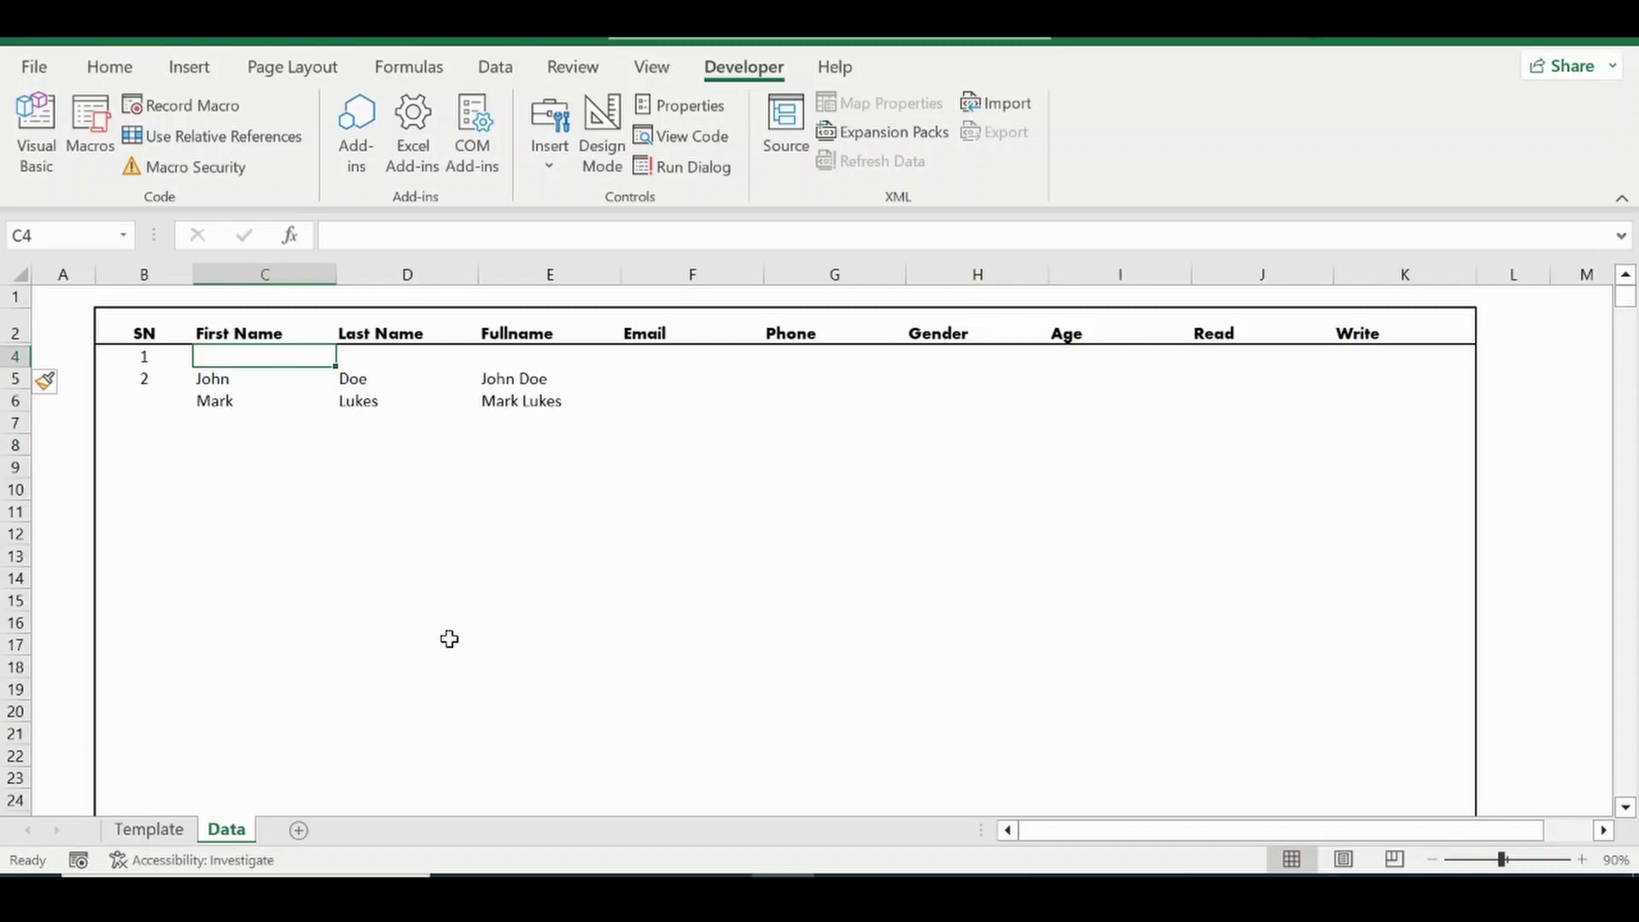
type("K")
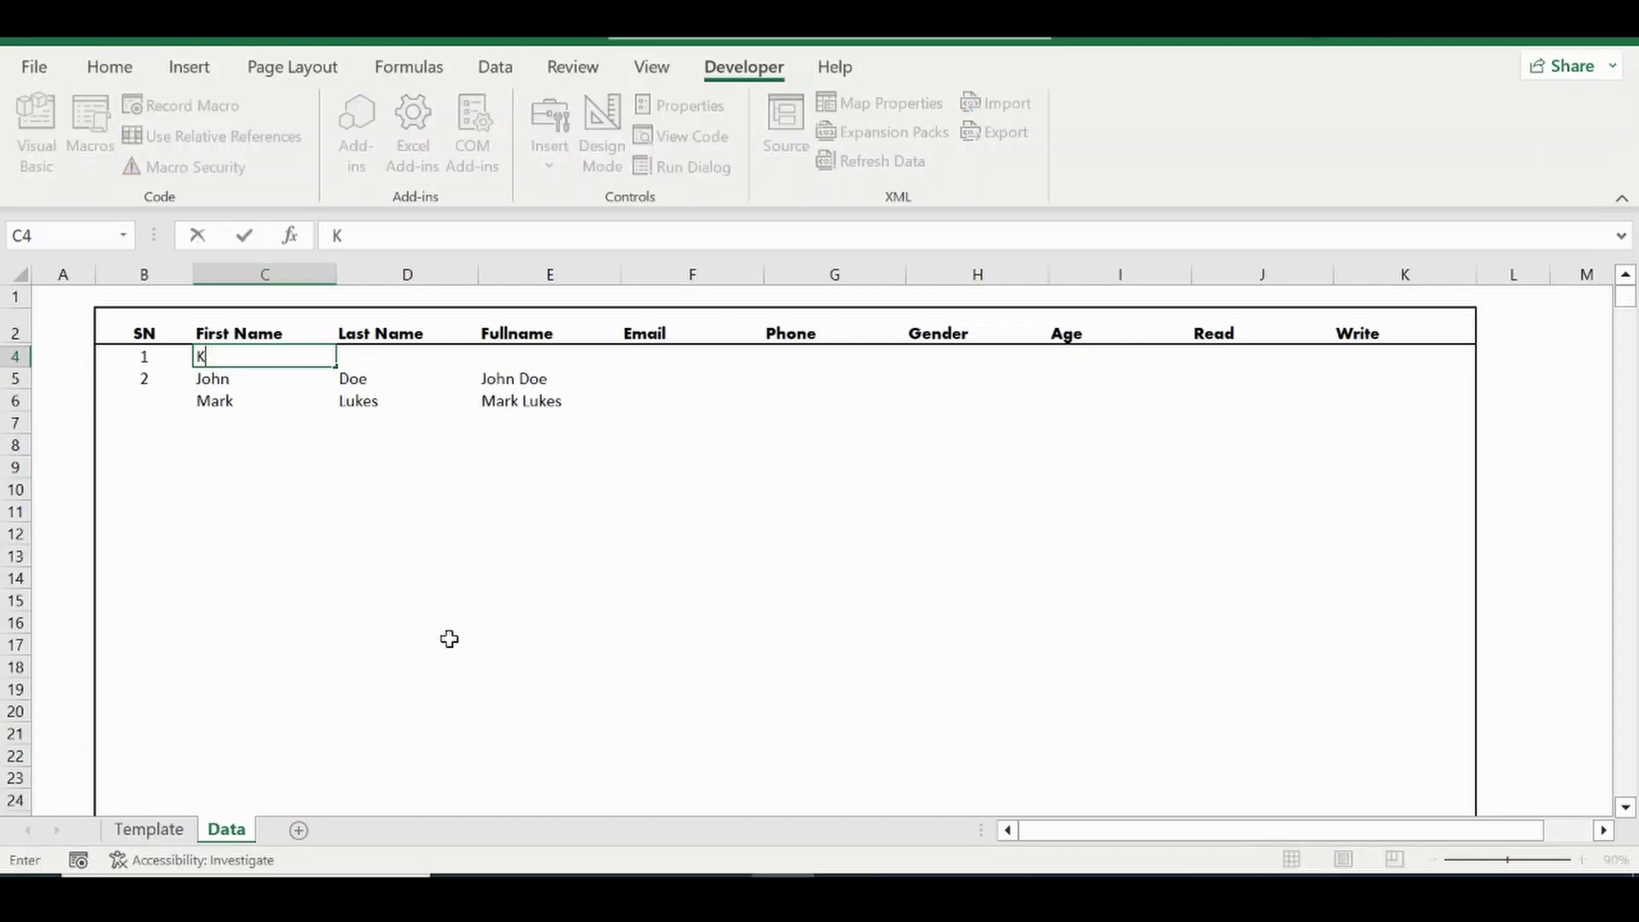
type("a")
key("Tab")
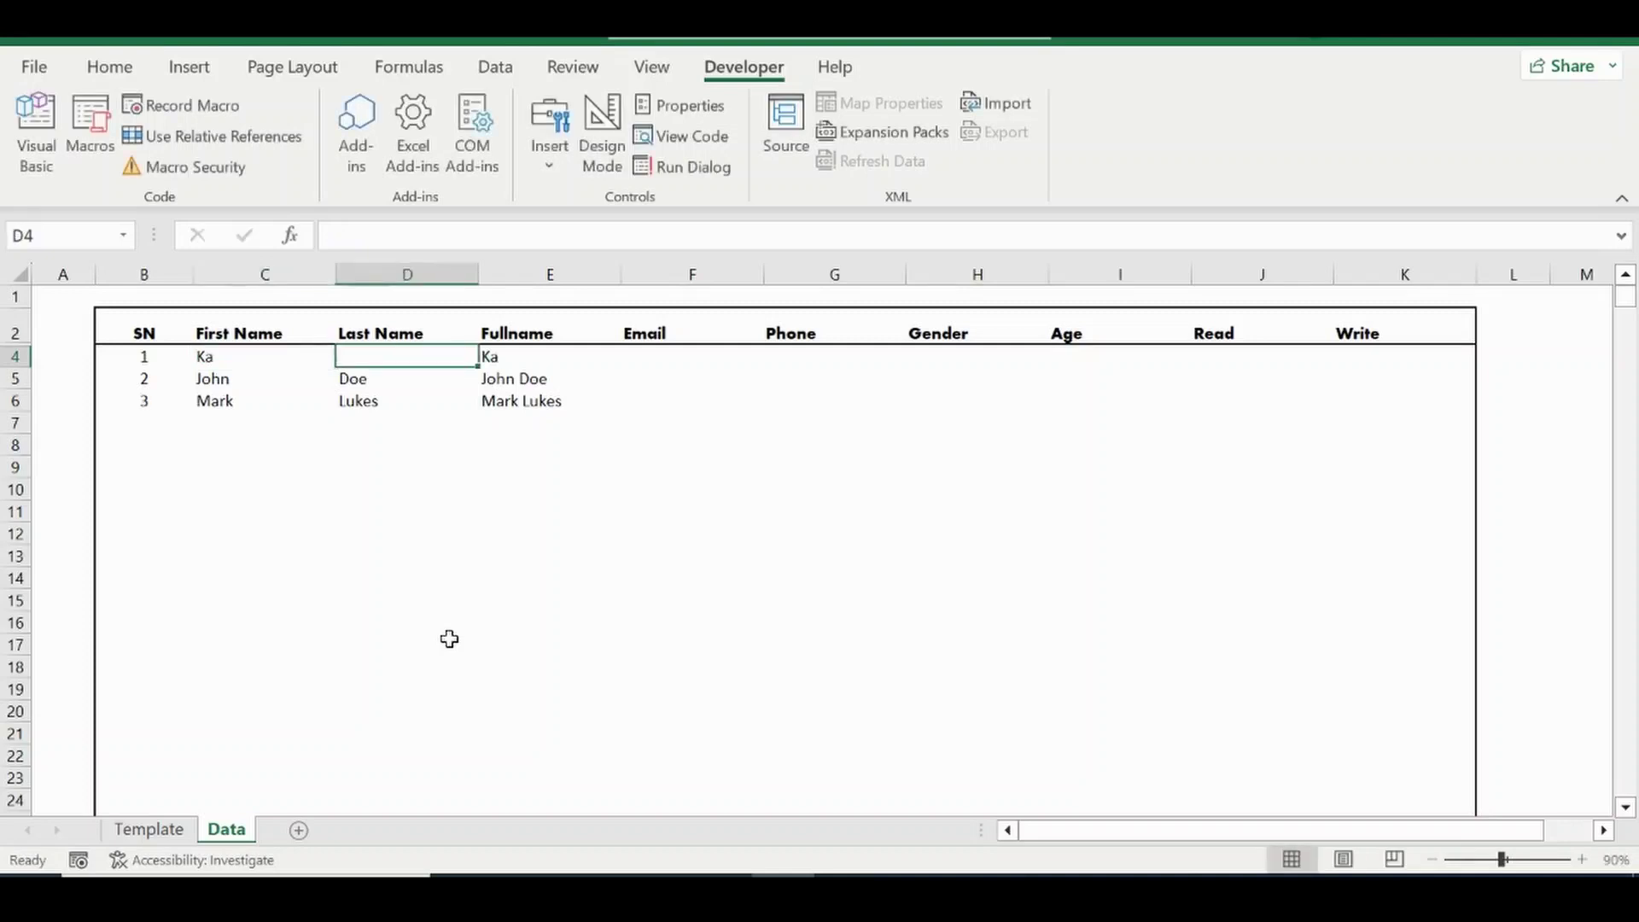
type("ff")
key("Tab")
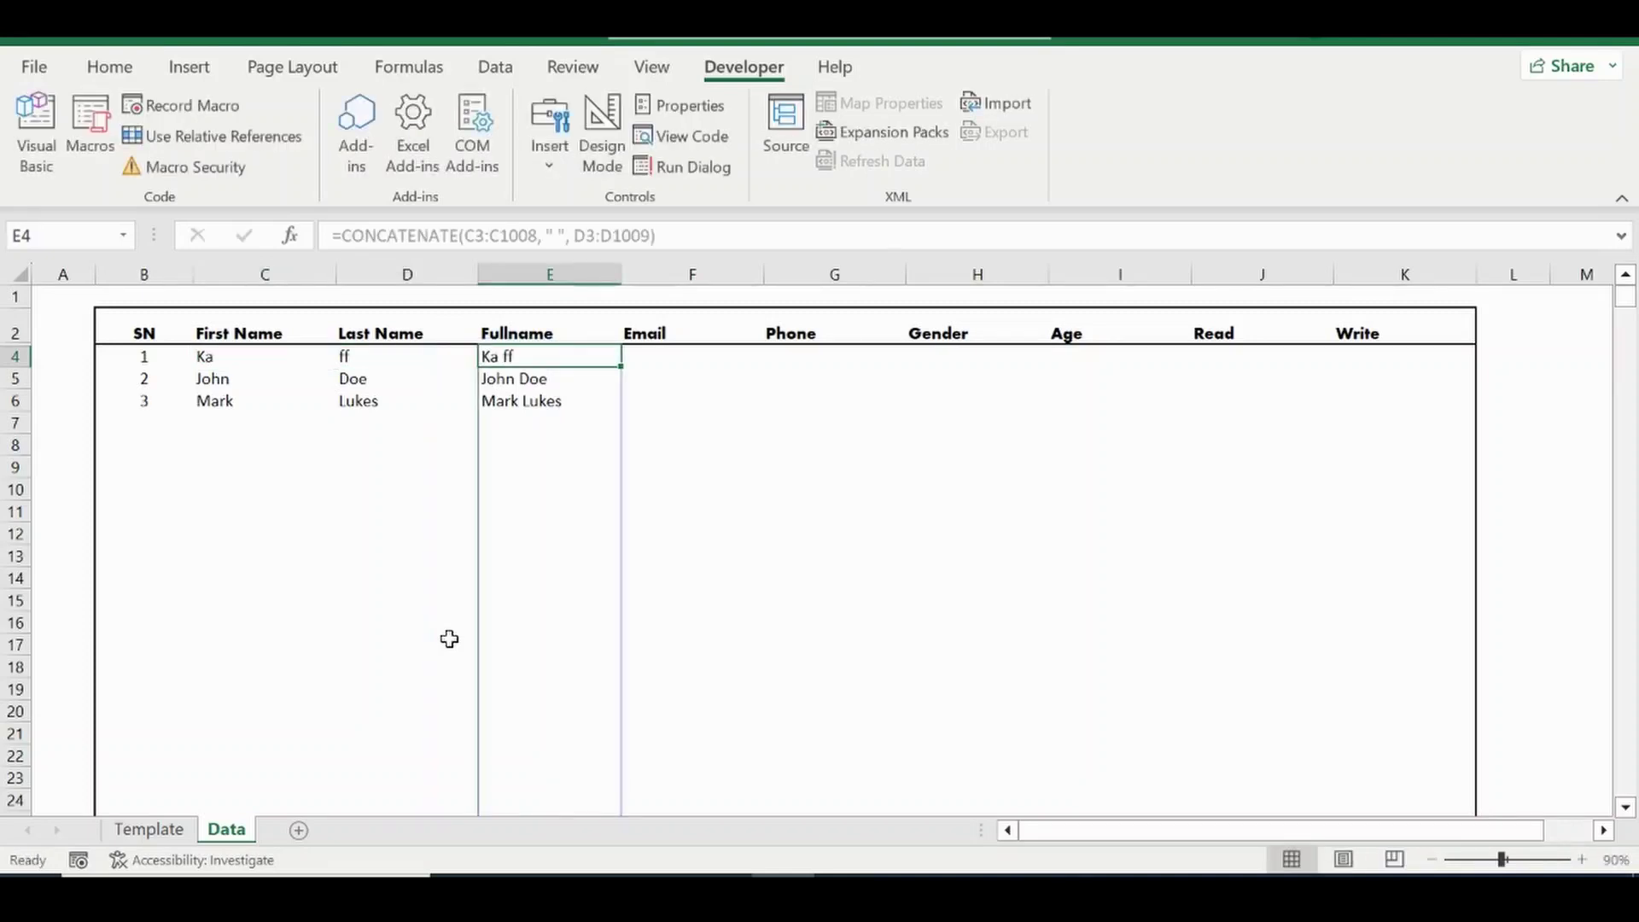
key("Left")
key("Left")
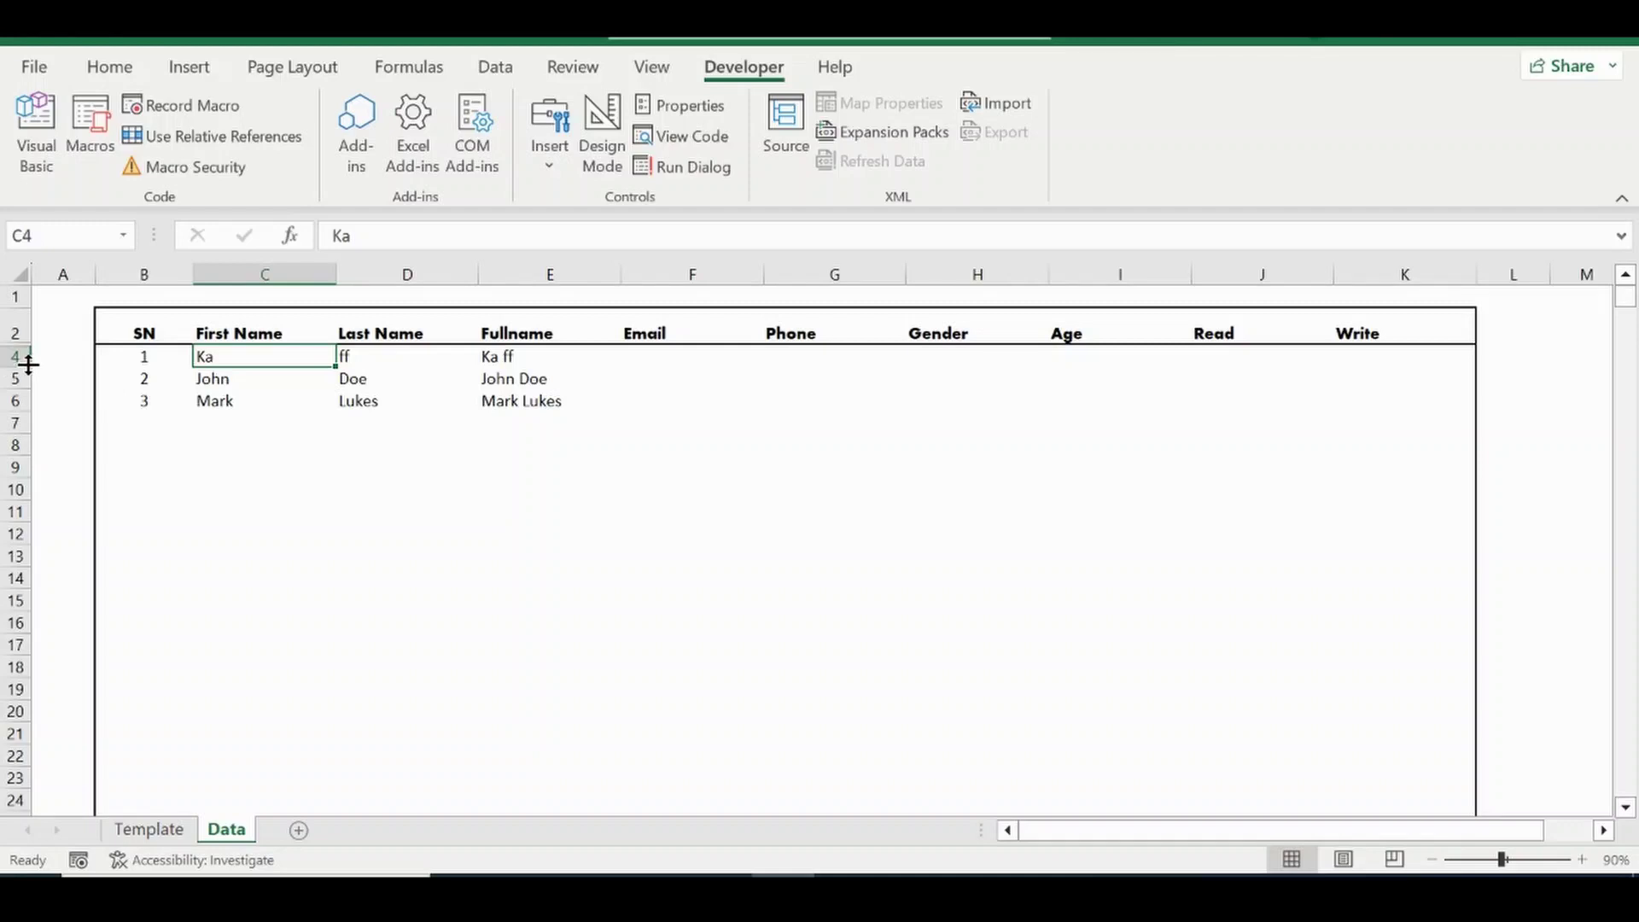
left_click_drag(16, 355, 34, 399)
key("Delete")
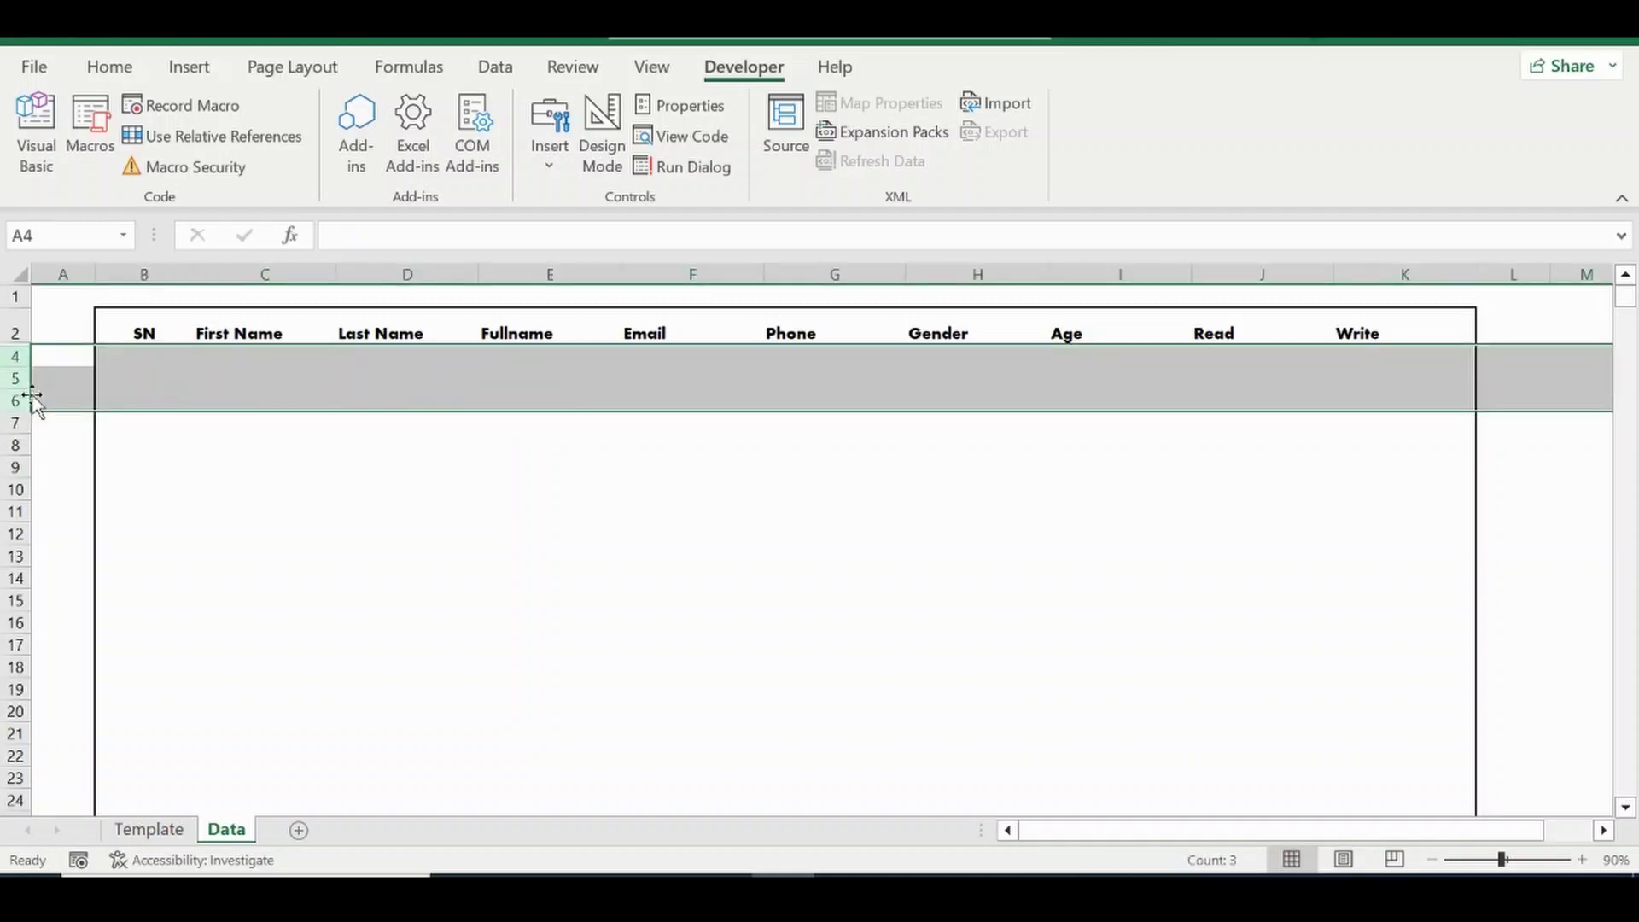
On the Template form, enter a sample first name, last name, email address and phone number.
left_click(175, 828)
left_click(248, 461)
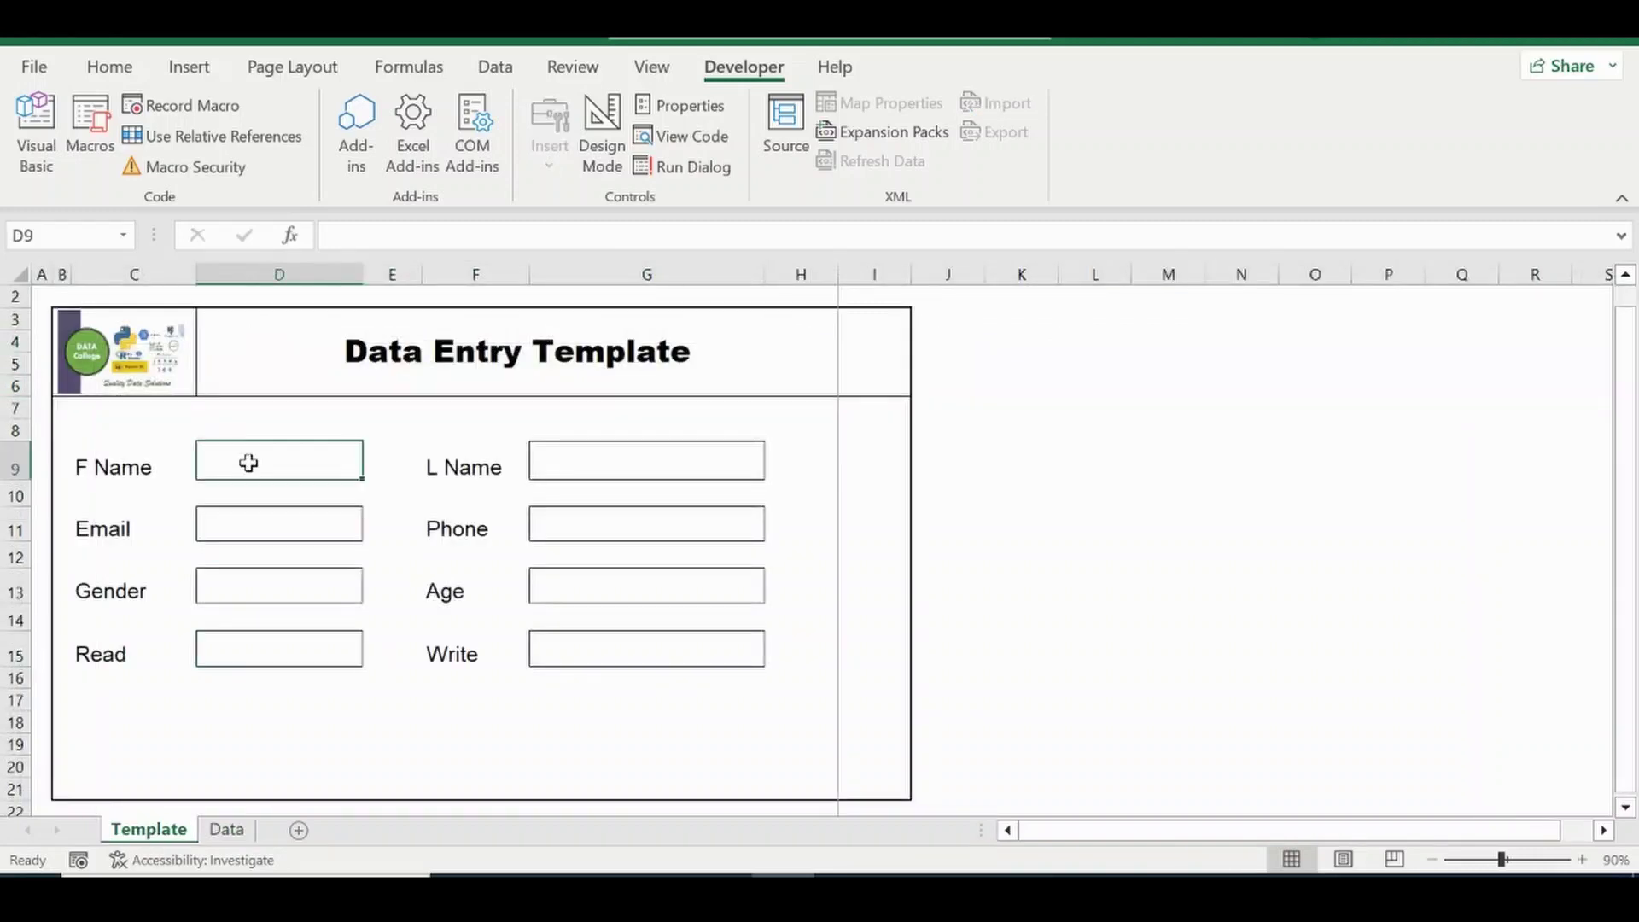
type("John")
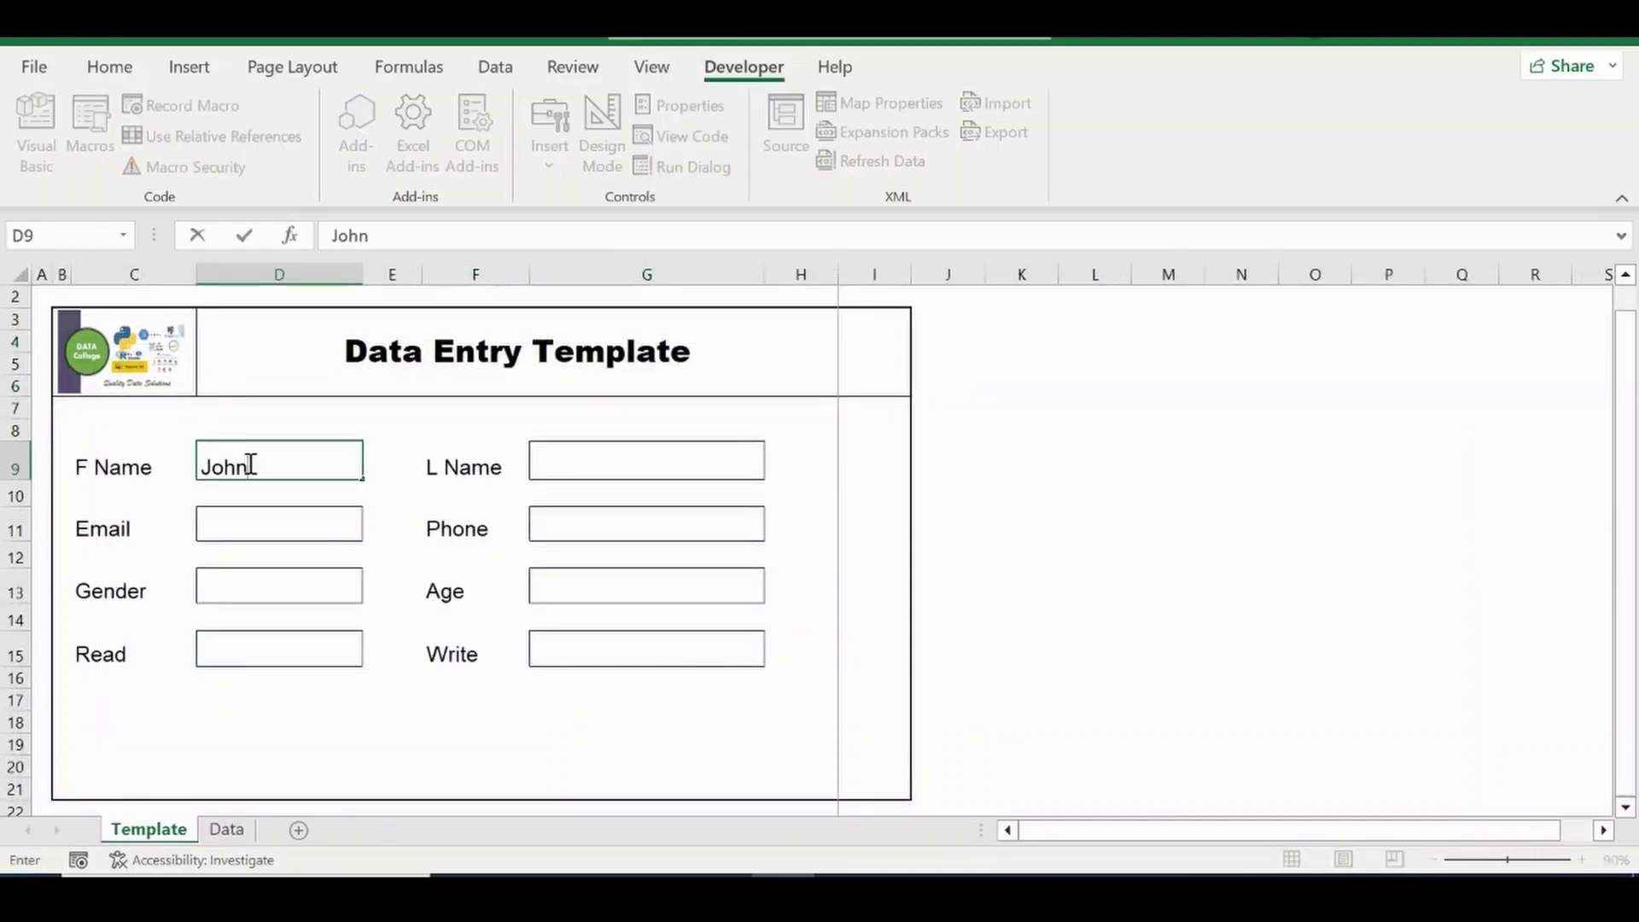
key("Tab")
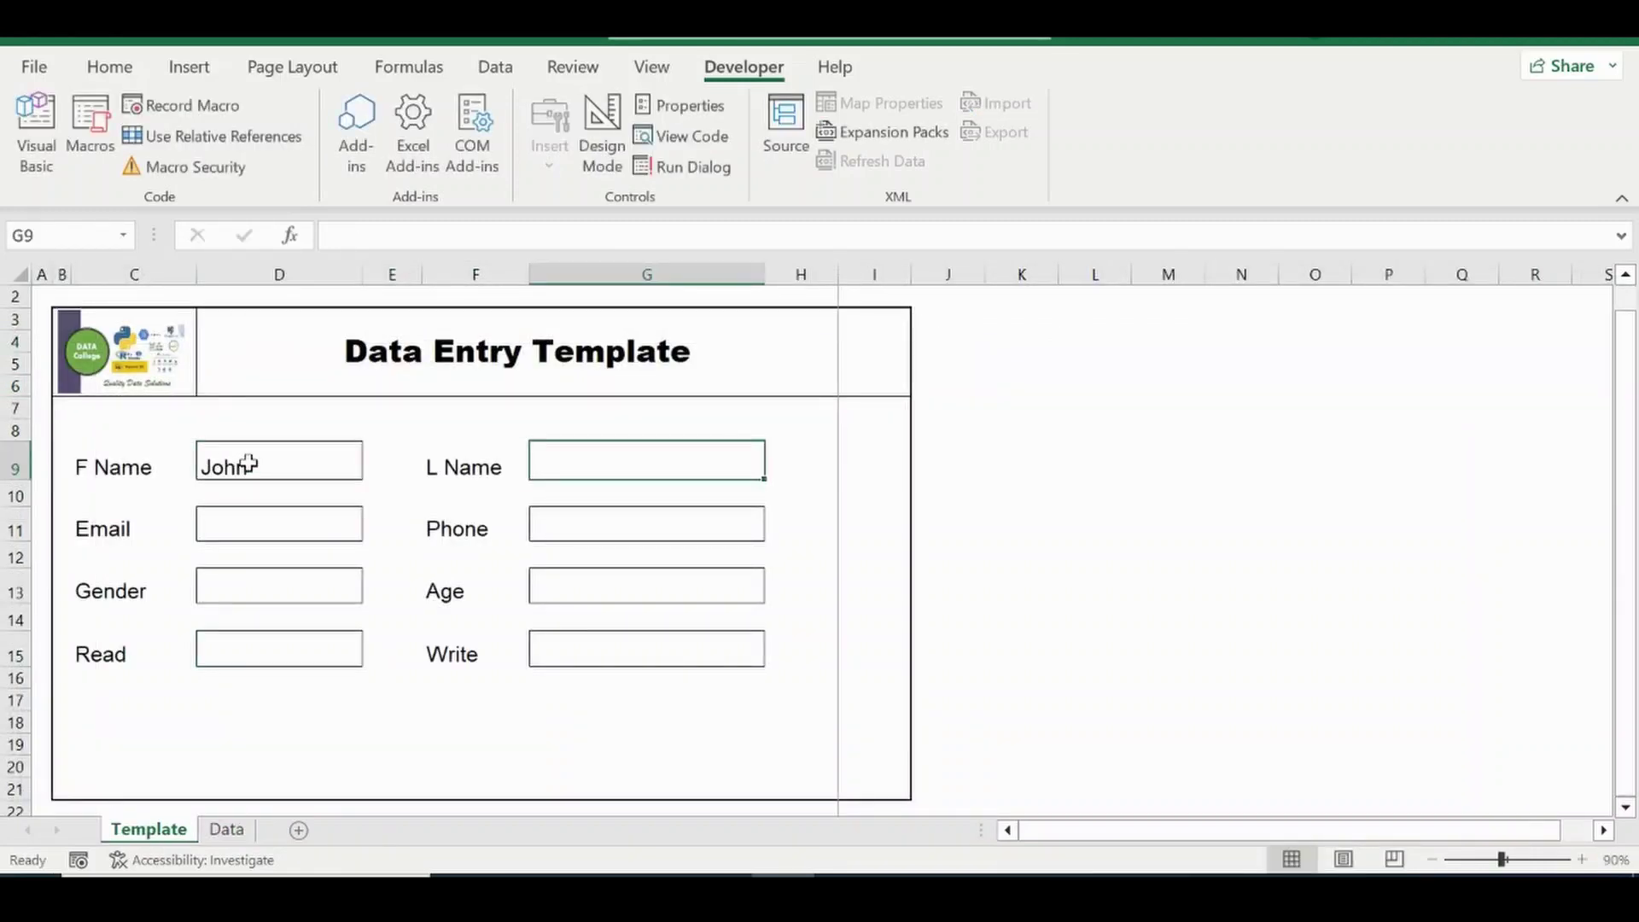
type("Doe")
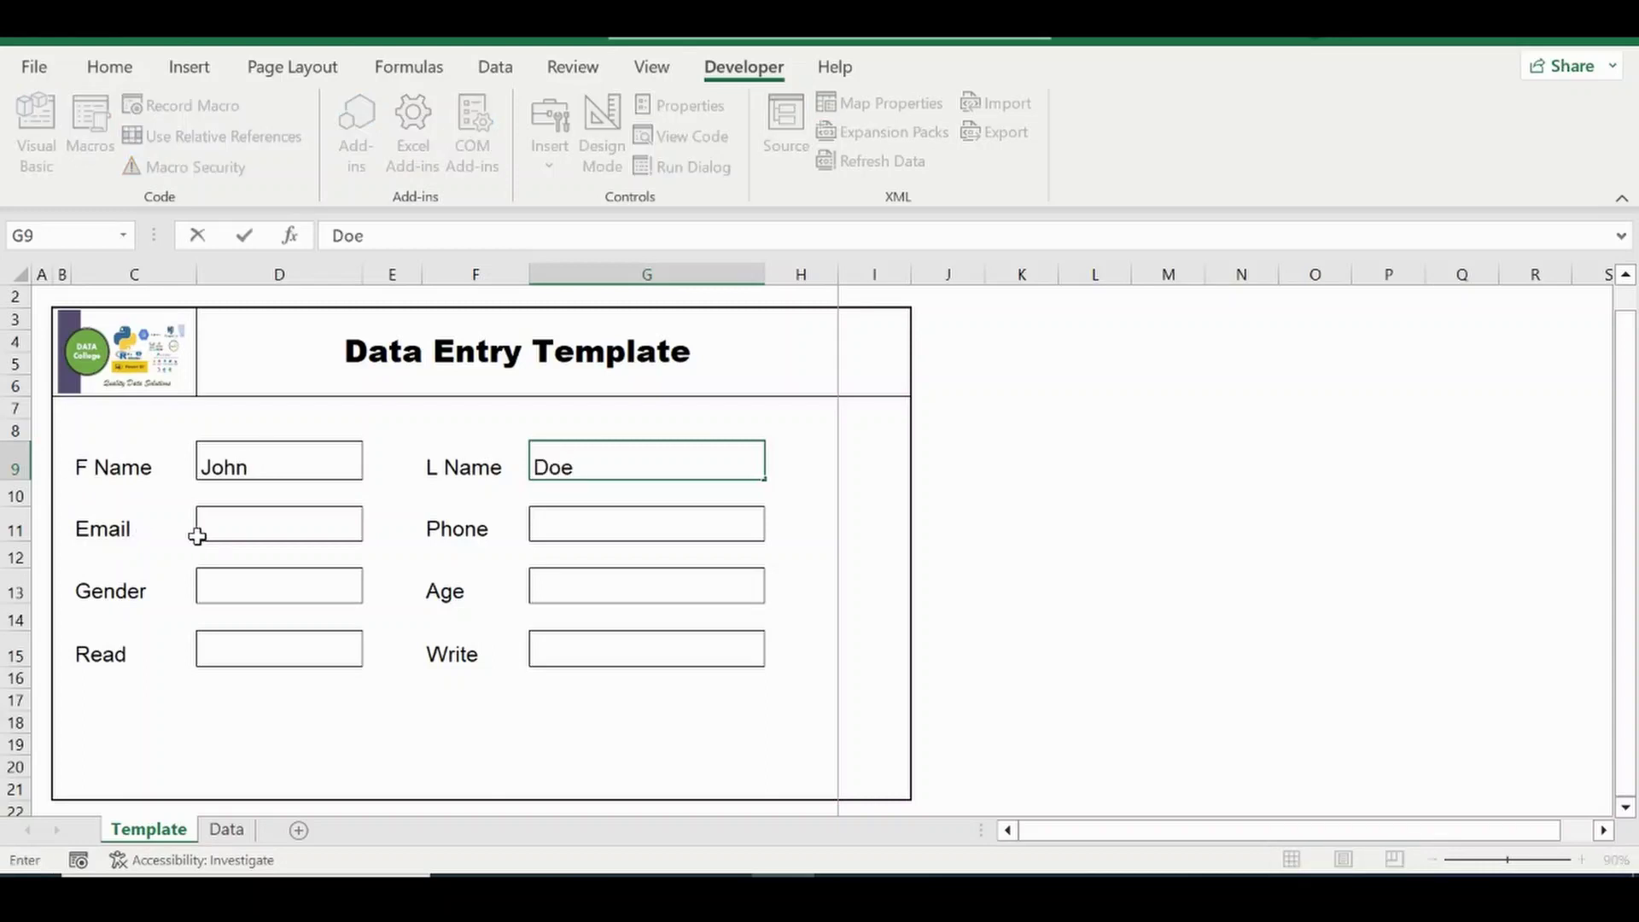
left_click(252, 534)
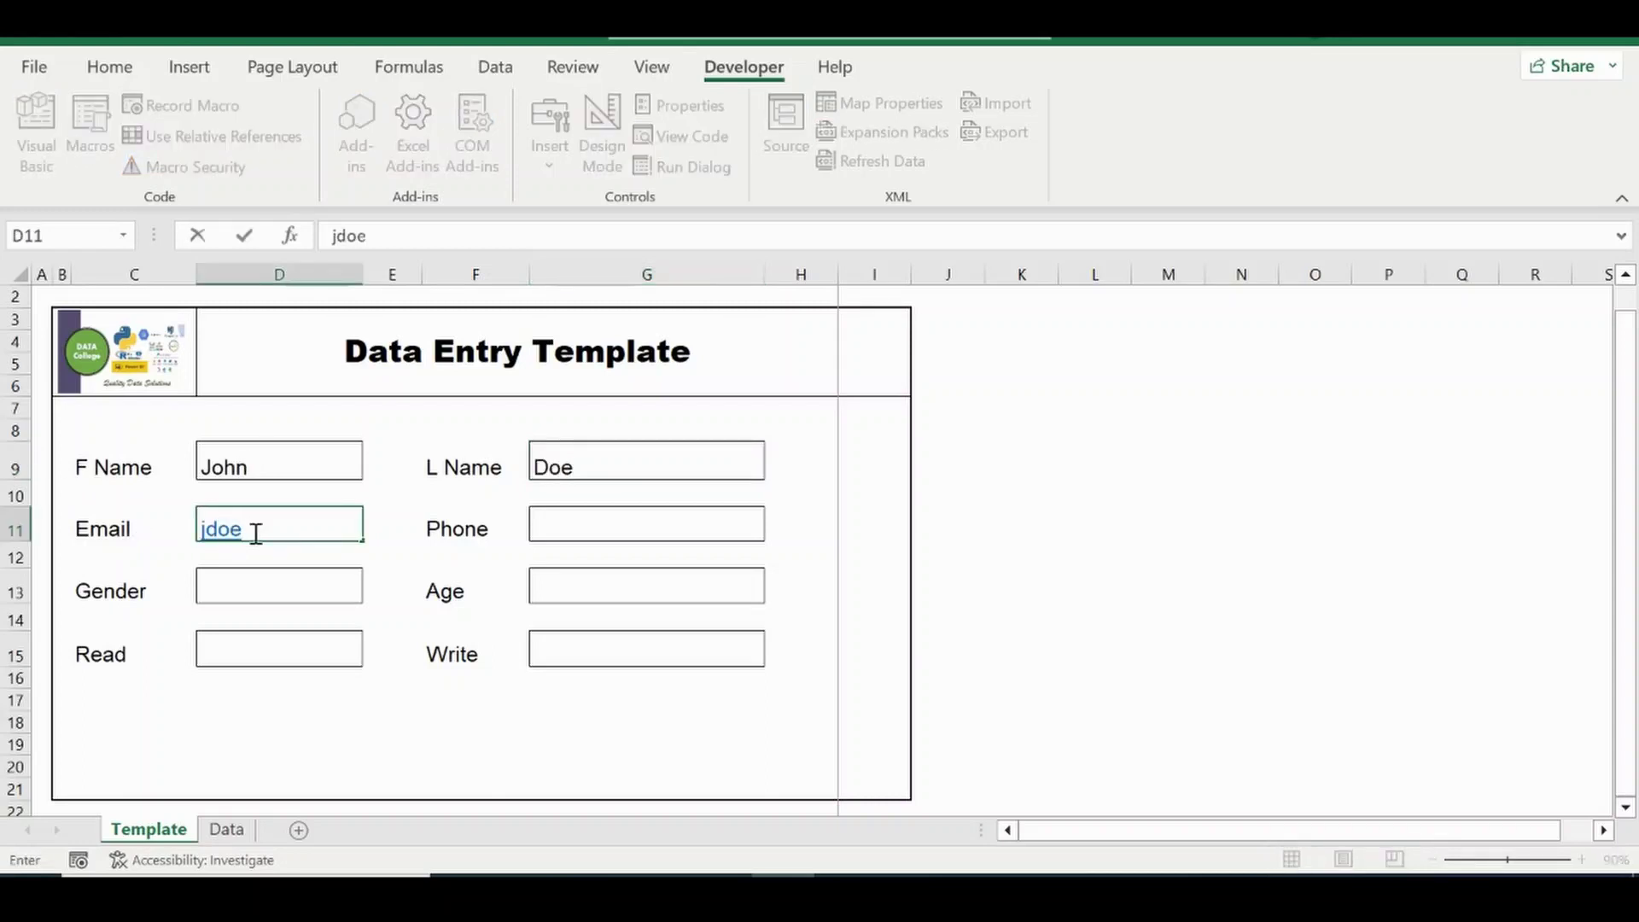
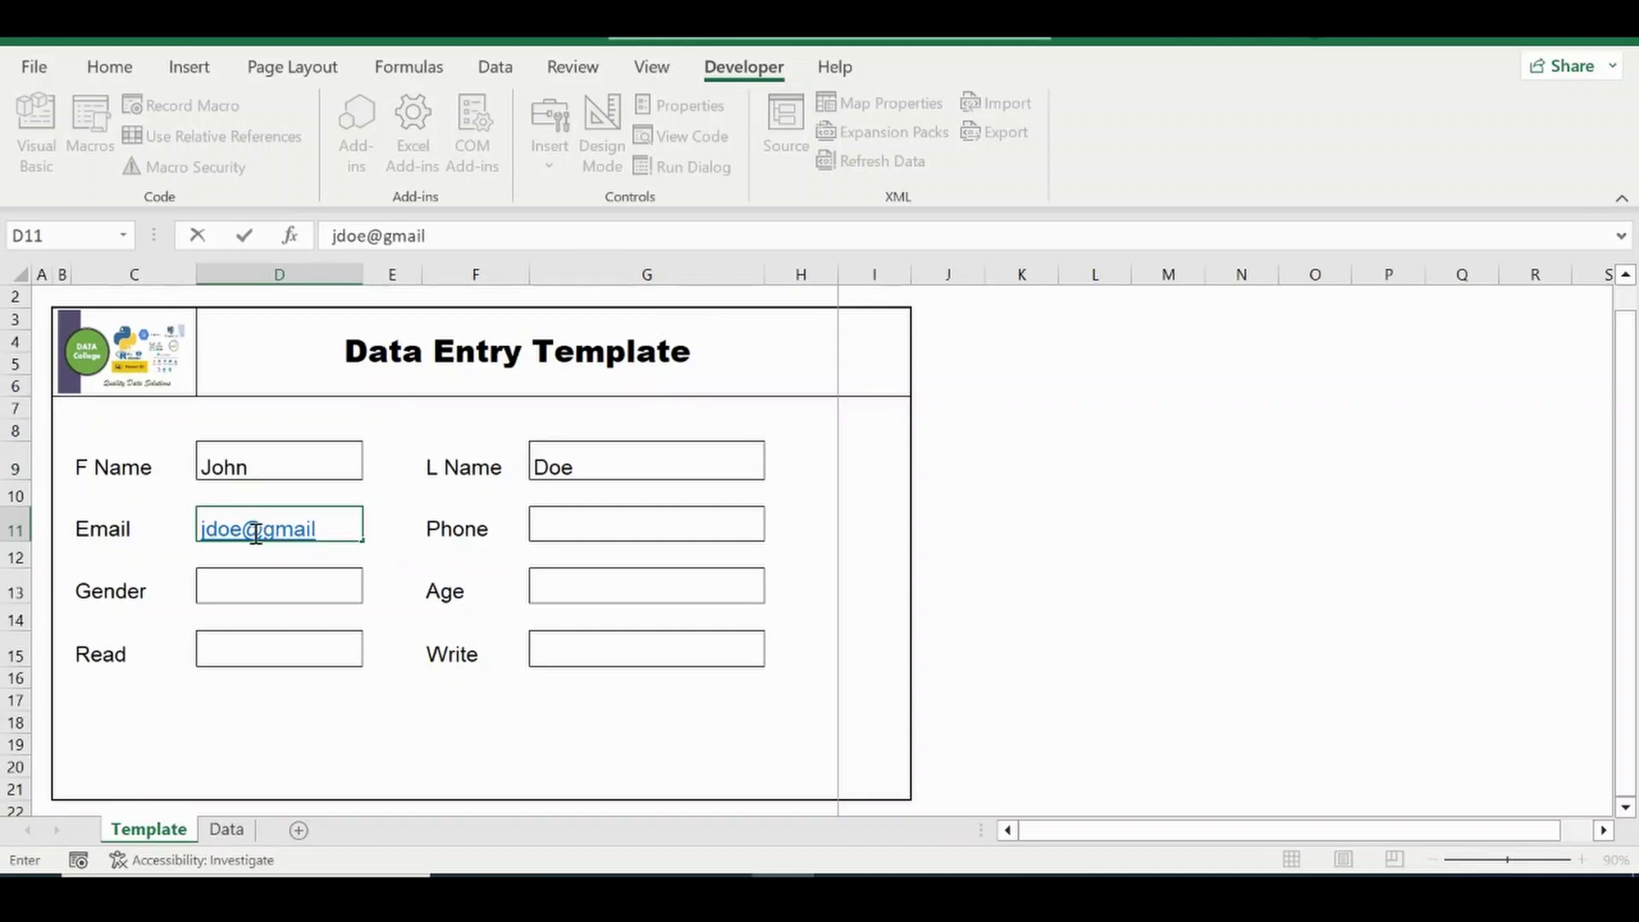
key("Tab")
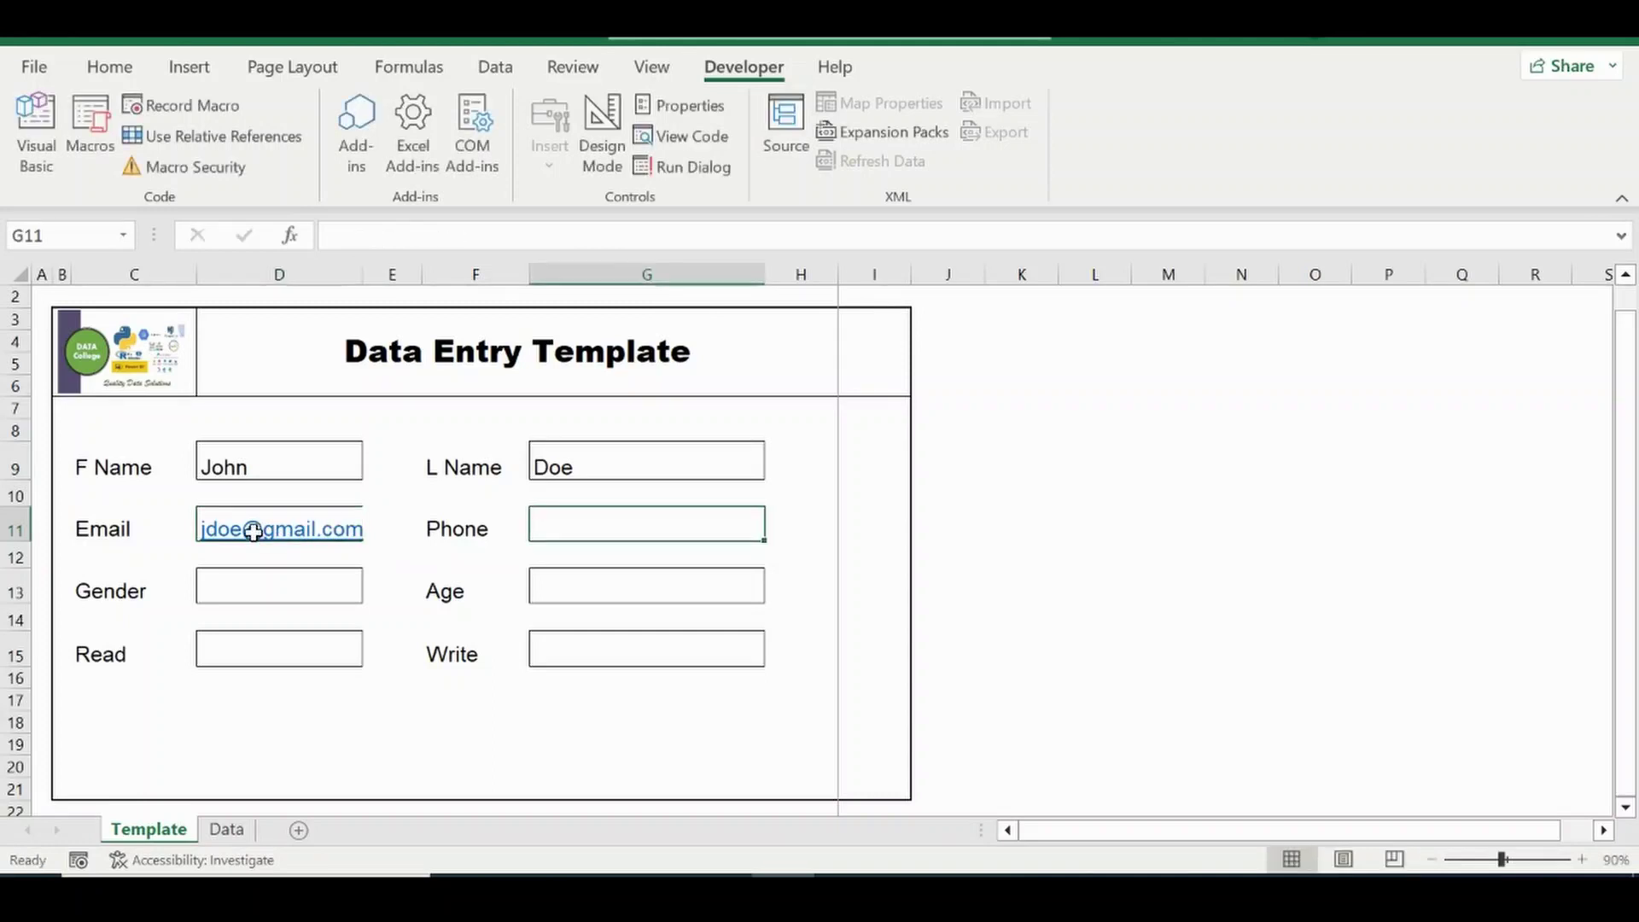
type("987")
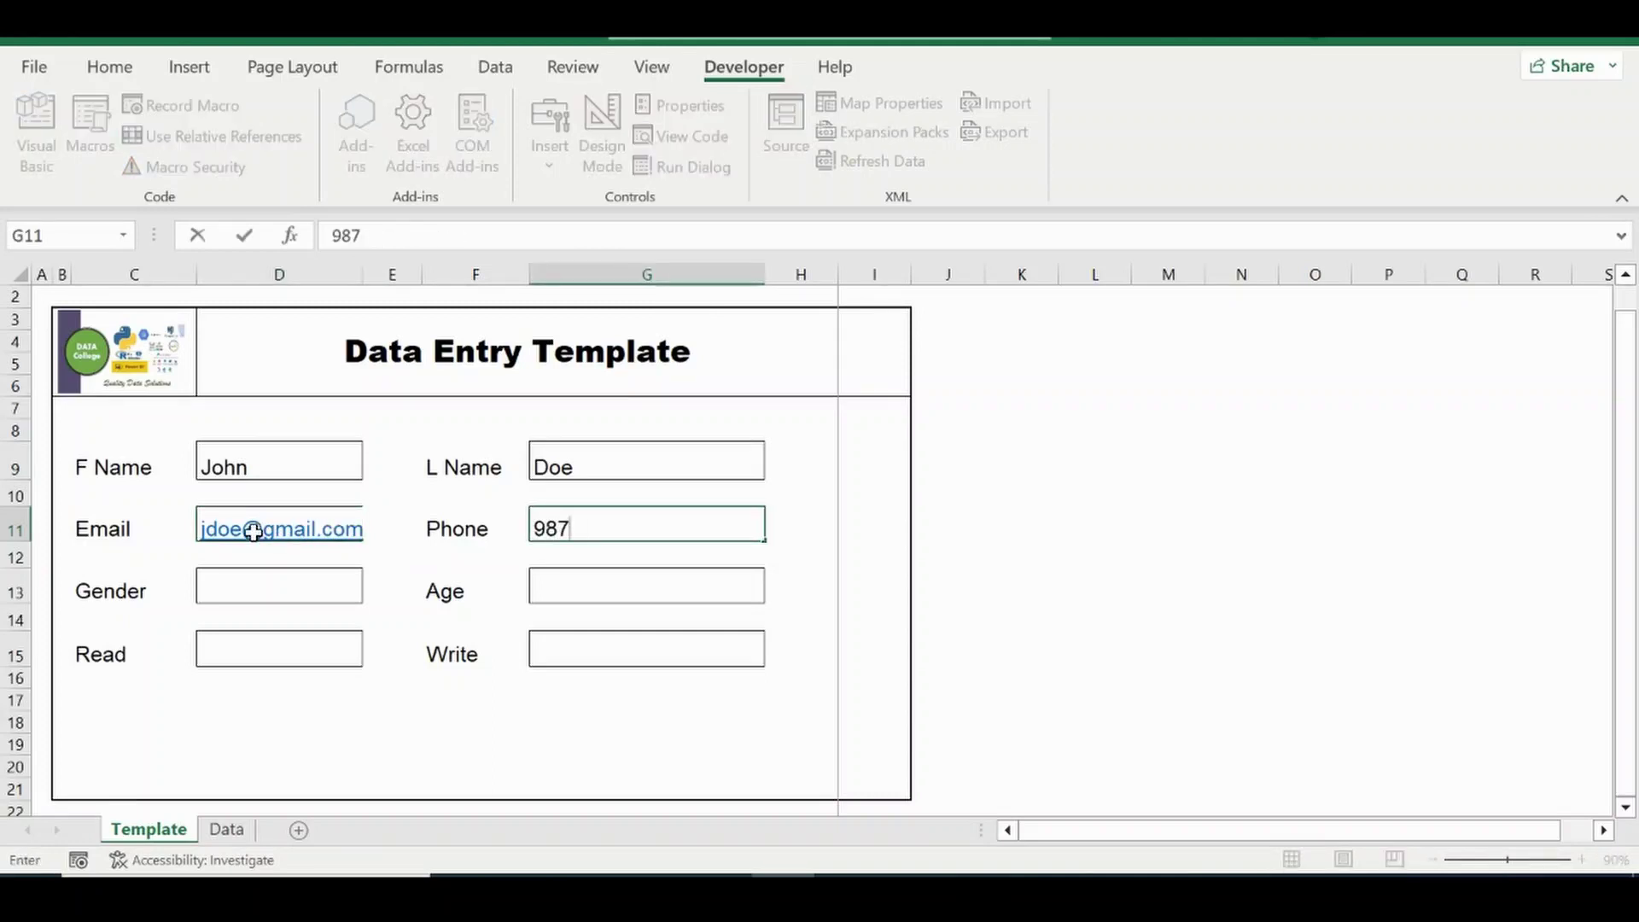
type("234566")
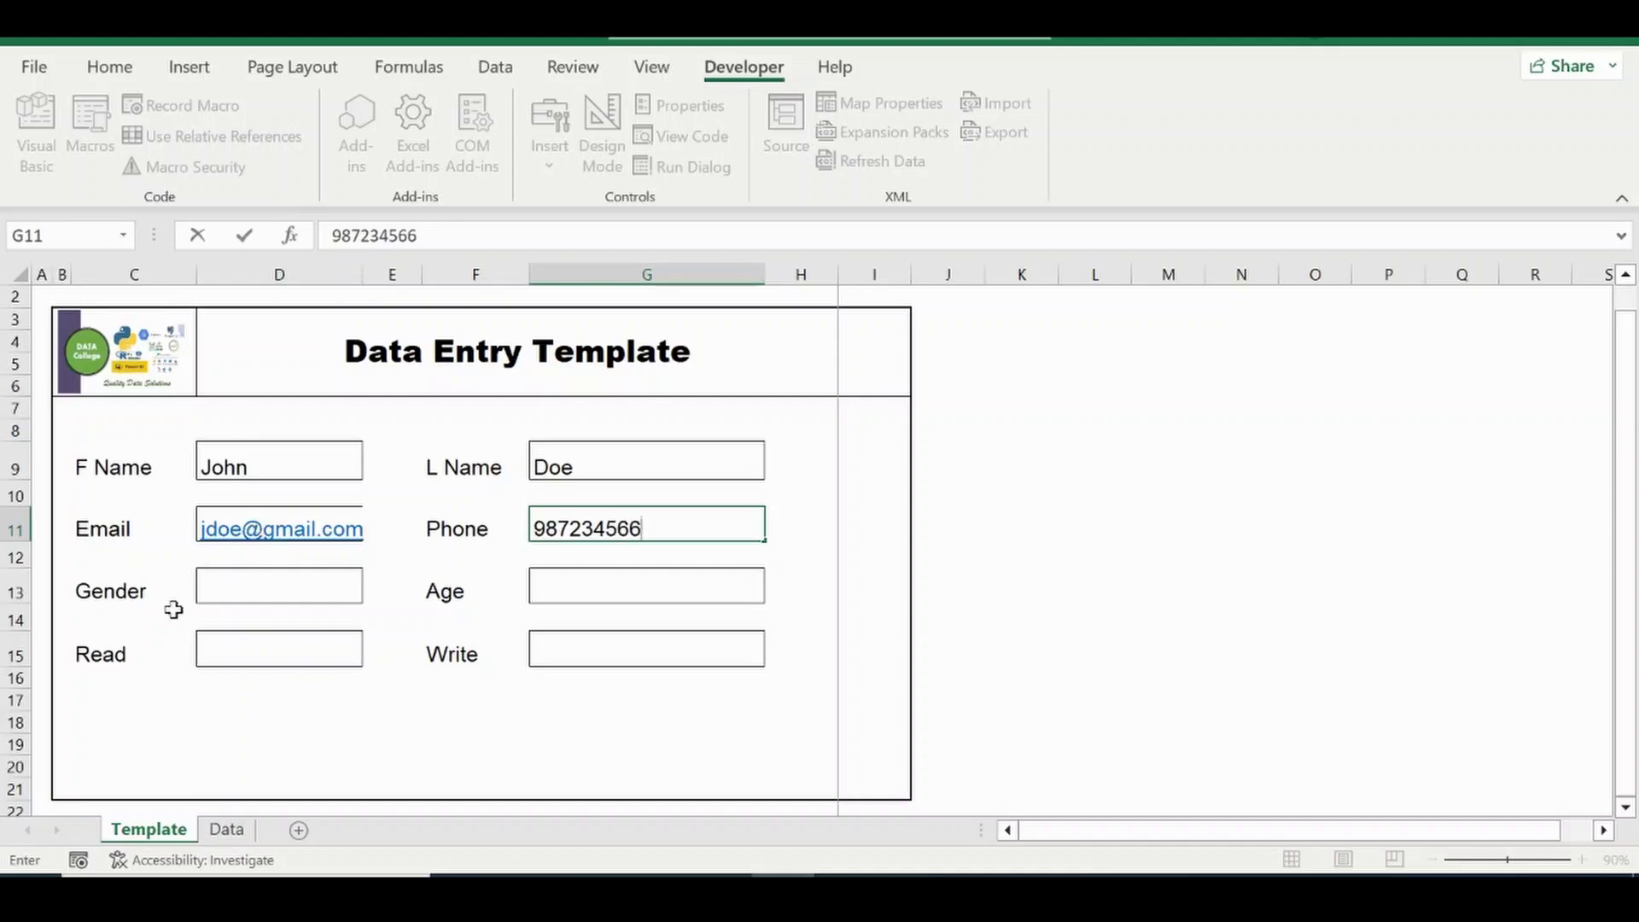
Set the form's Gender to Male and Age to 45.
left_click(284, 598)
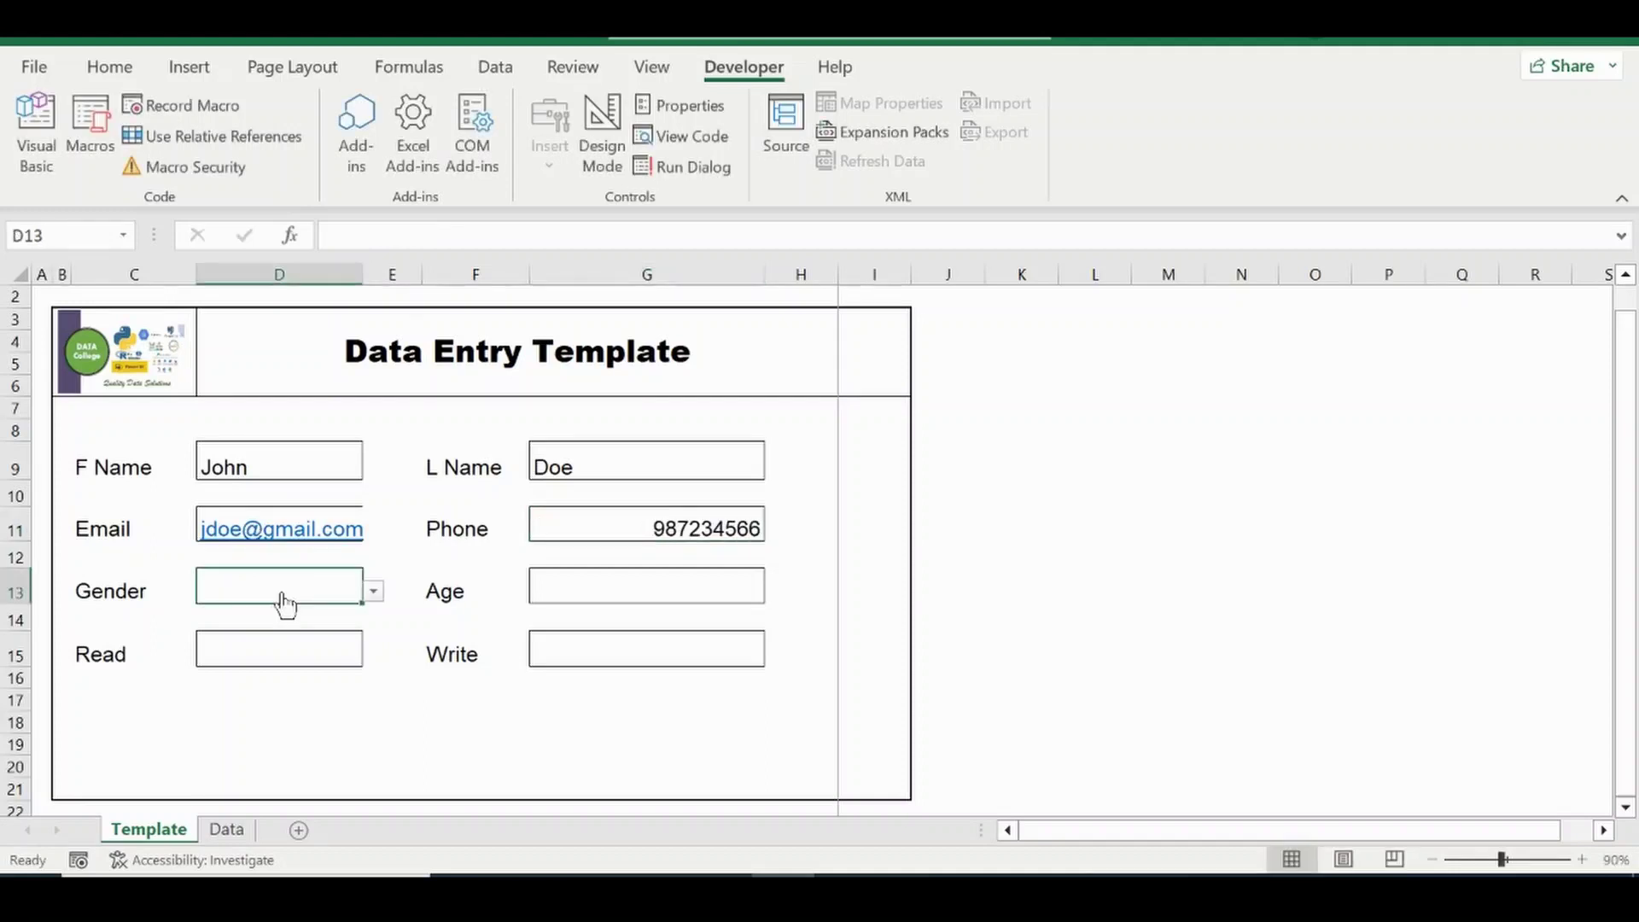
left_click(373, 590)
left_click(280, 611)
left_click(584, 590)
type("45")
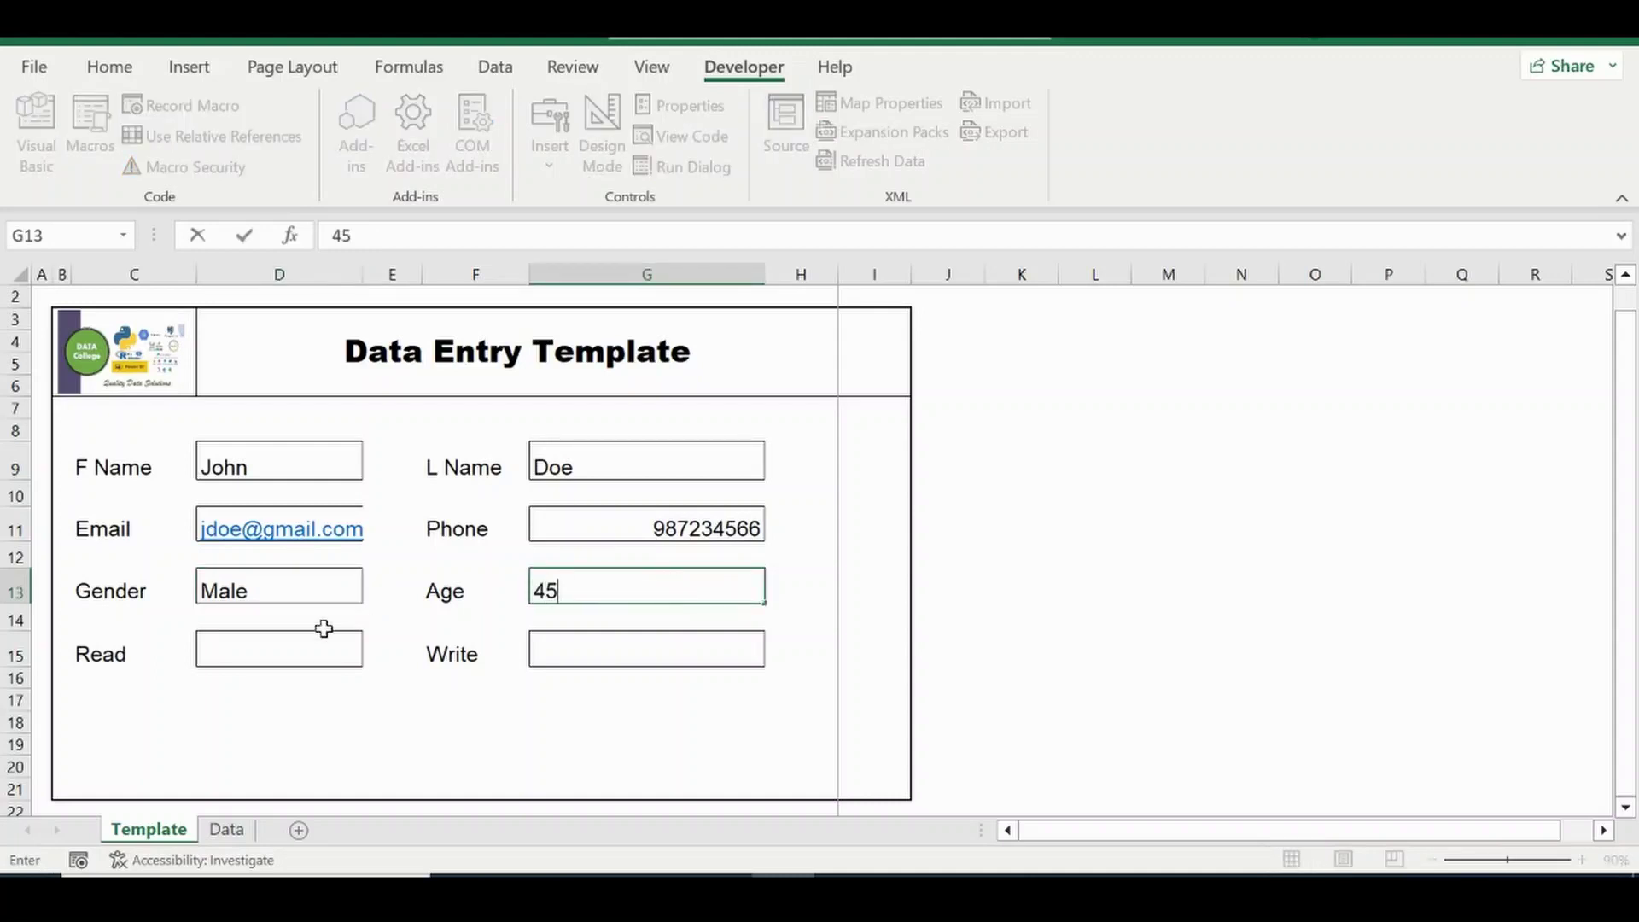
key("ctrl+Return")
Choose Yes in the D15 Read dropdown and No in the G15 Write dropdown.
left_click(306, 645)
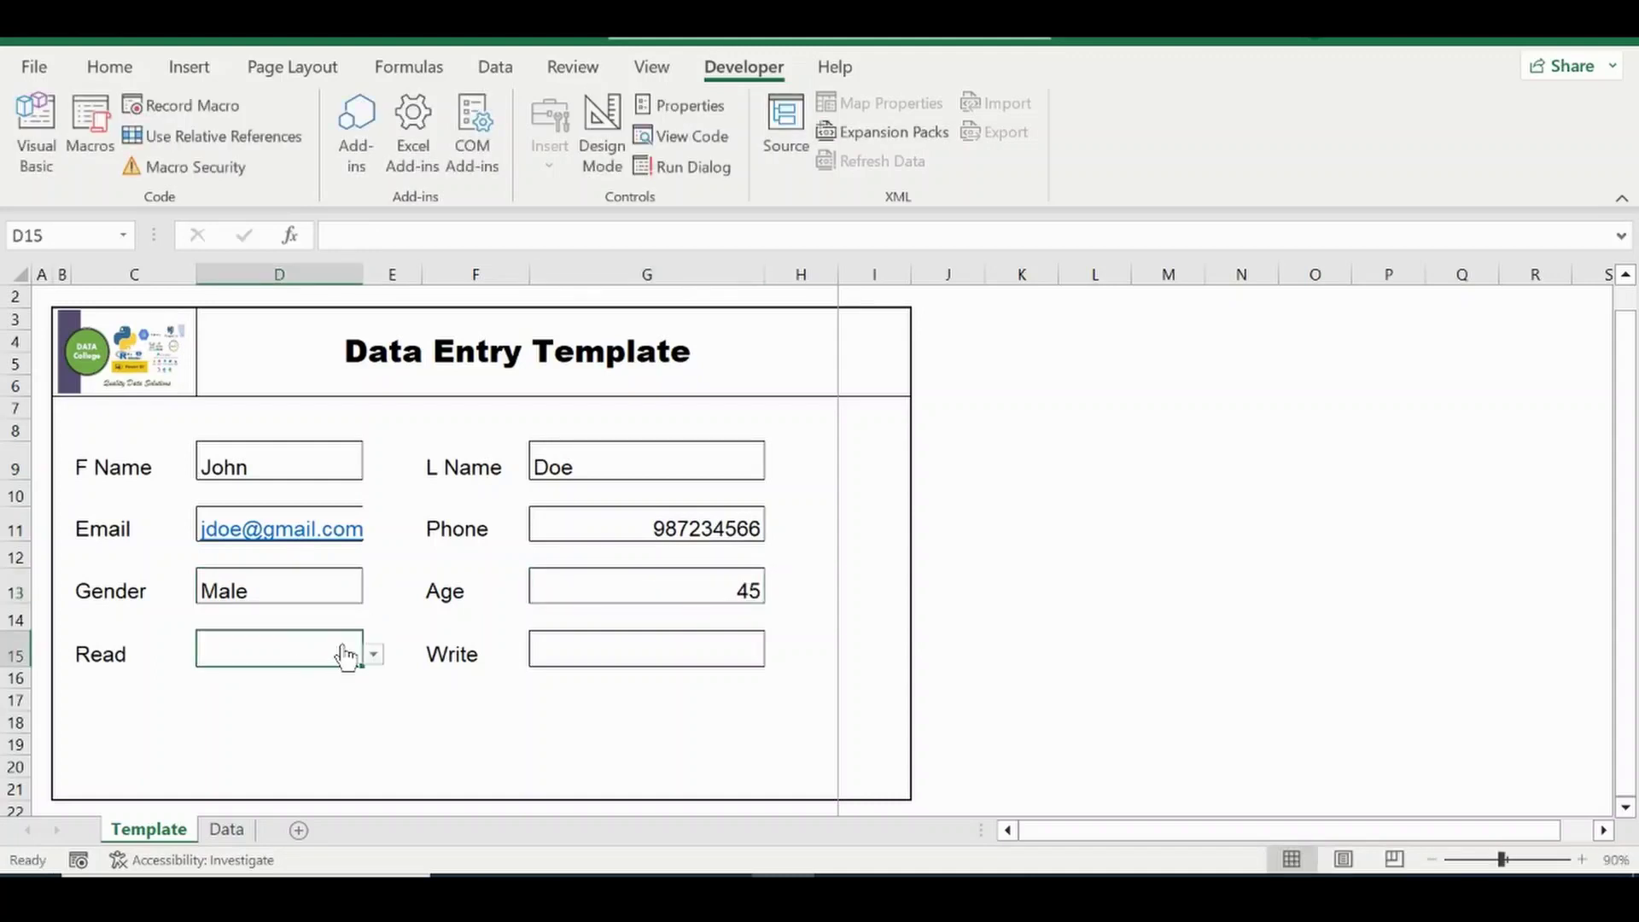
left_click(373, 654)
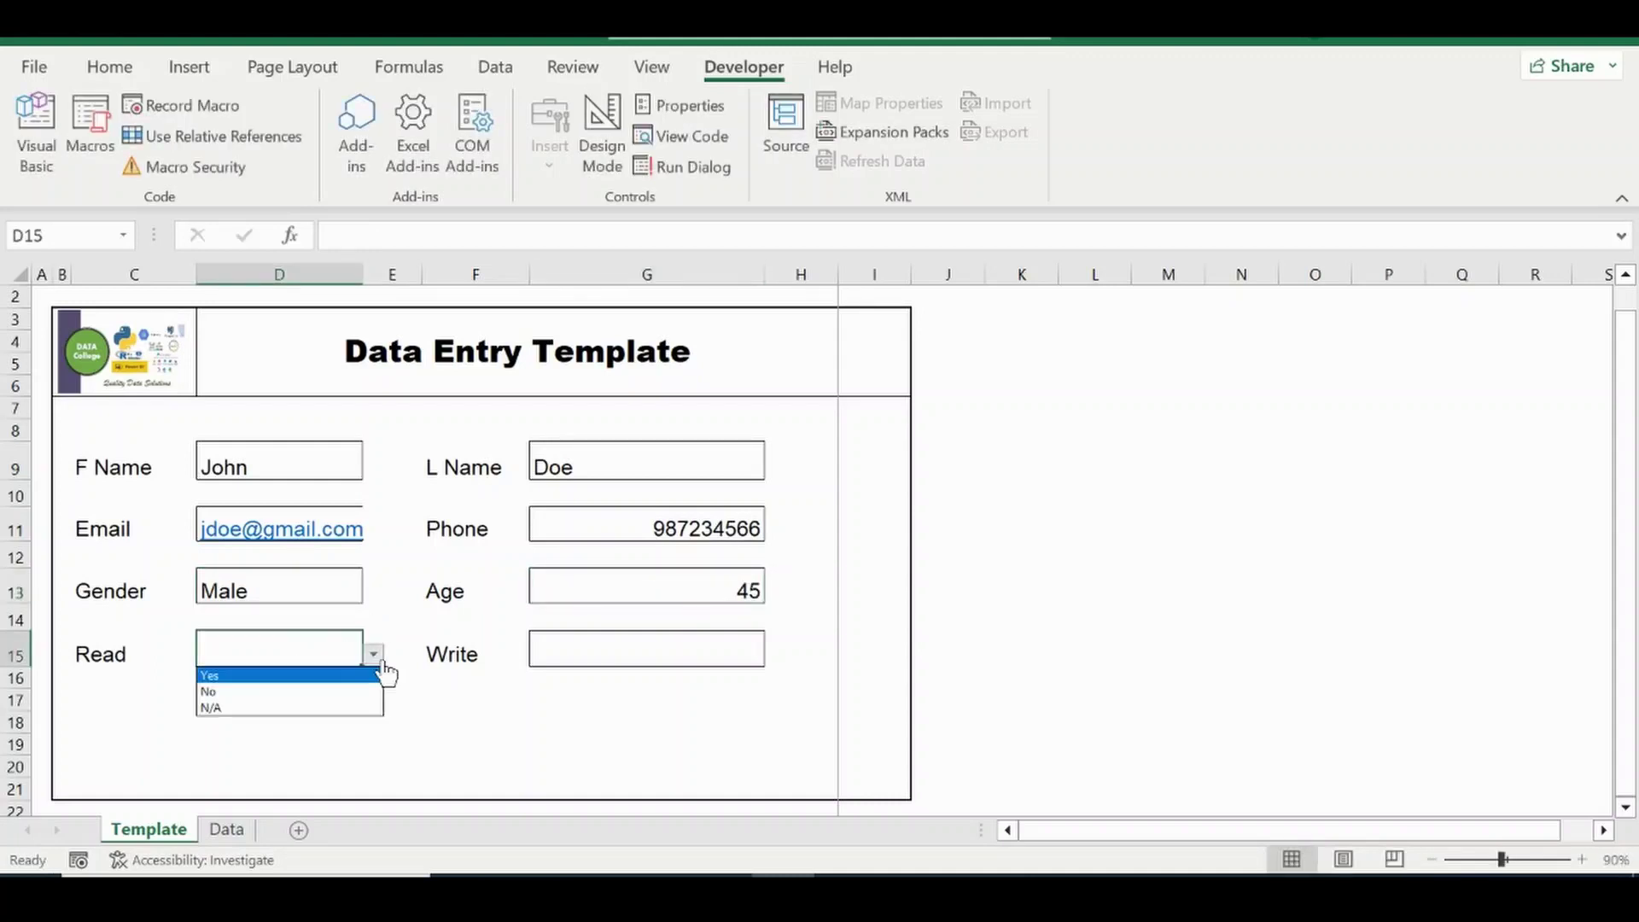
left_click(246, 679)
left_click(670, 652)
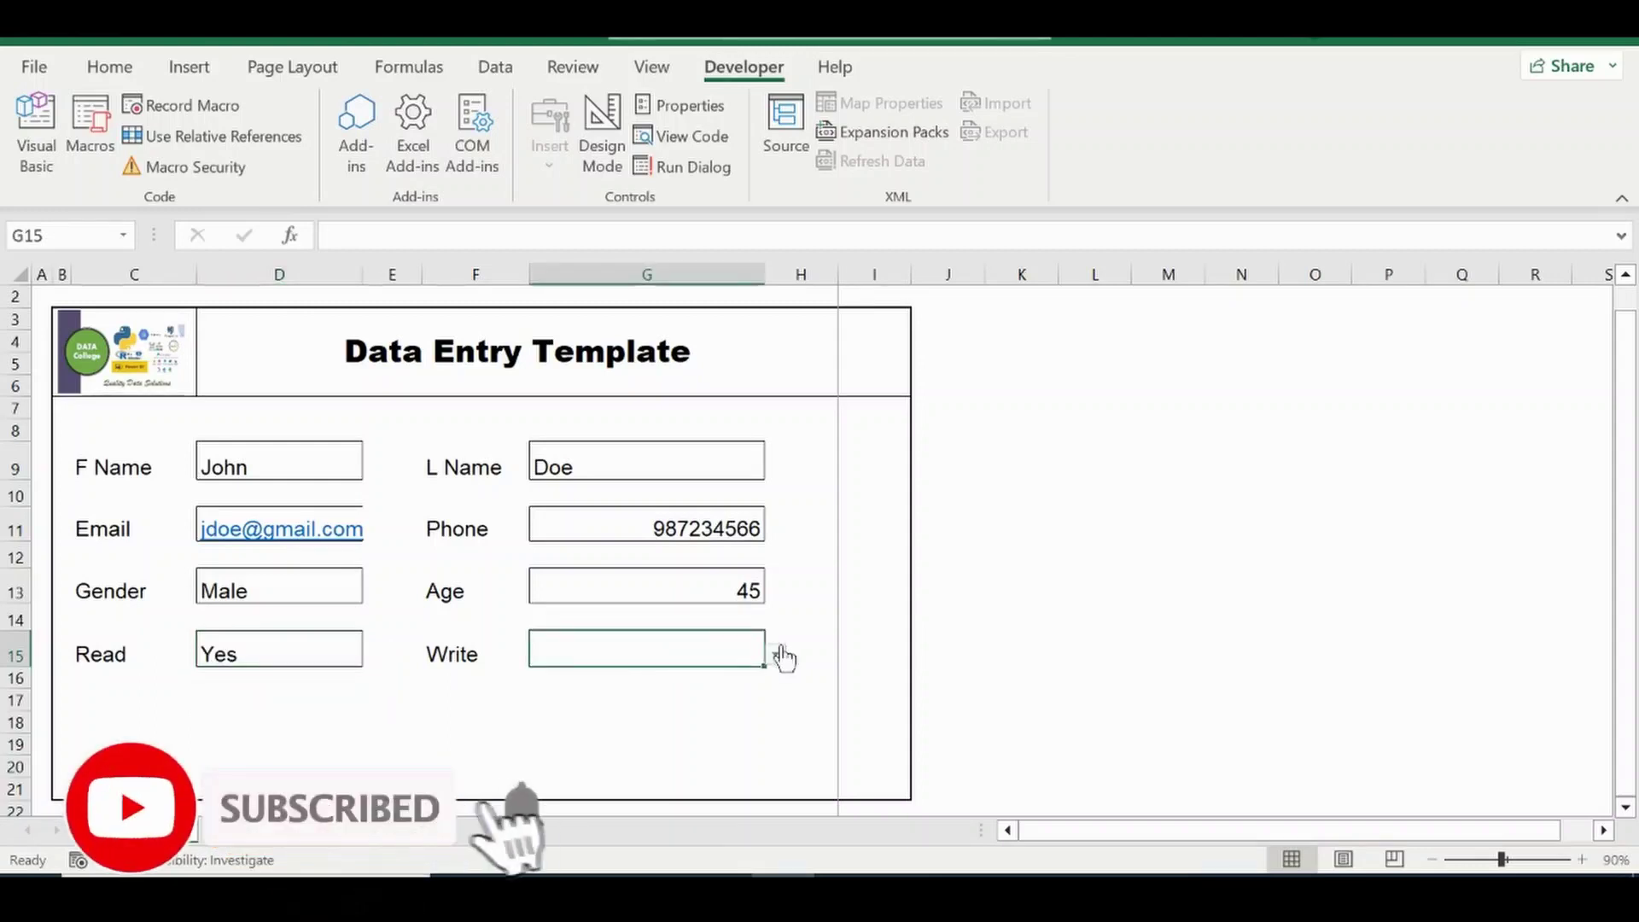
left_click(776, 654)
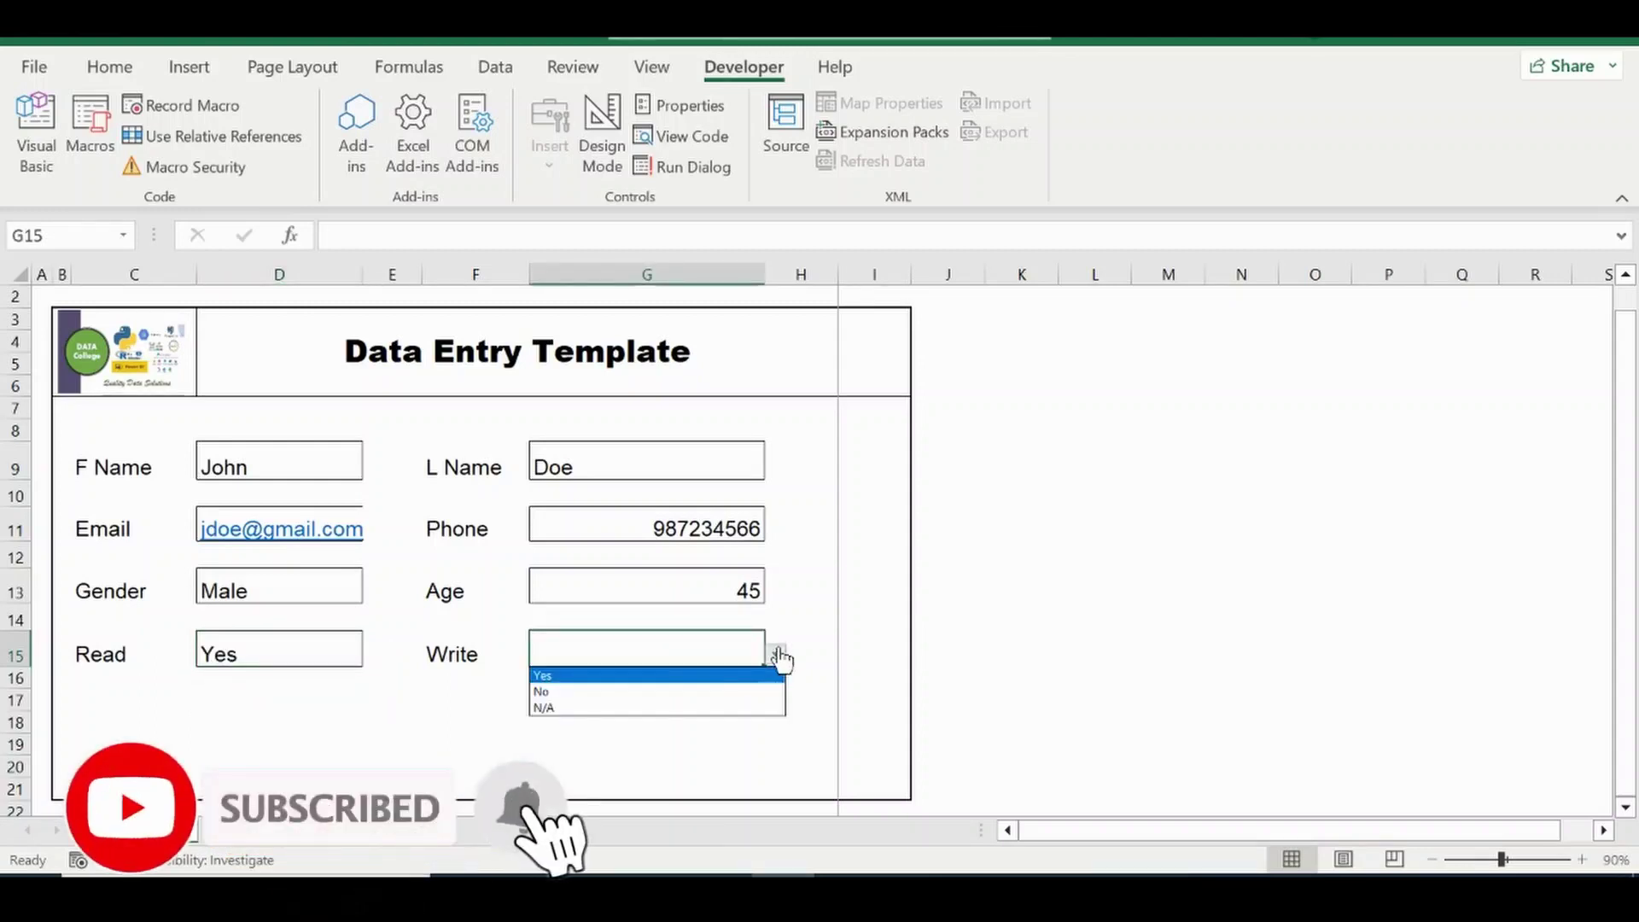
left_click(588, 693)
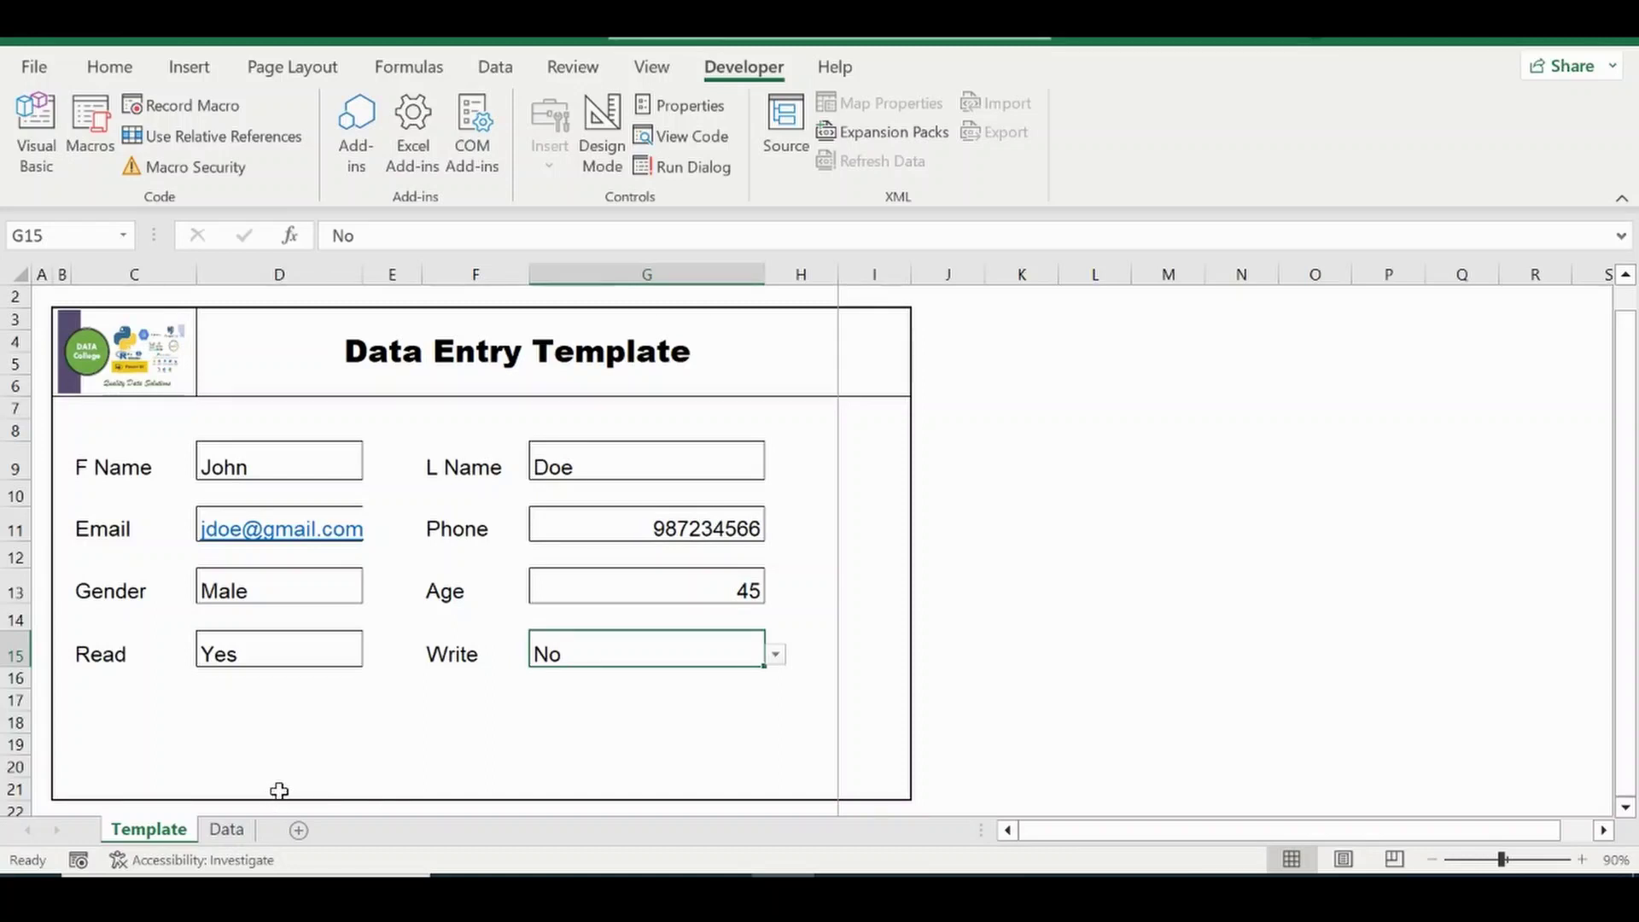
Set up Record Macro as DataEntry with shortcut Ctrl+Shift+E, stored in This Workbook.
left_click(195, 117)
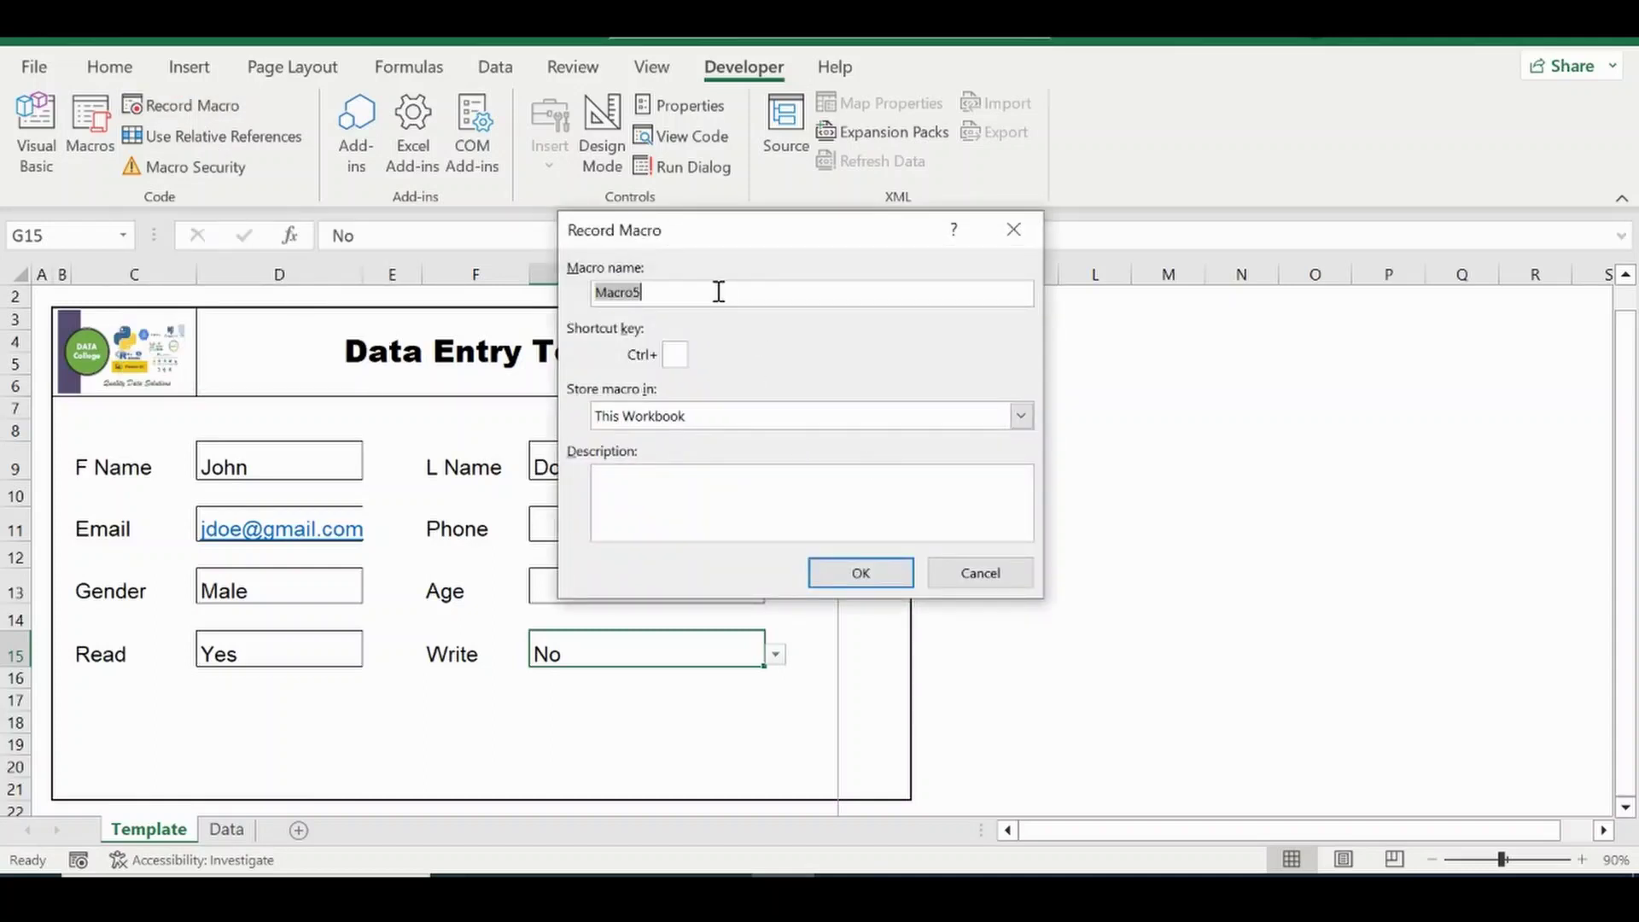
type("D")
type("ate")
type("a")
type("E")
type("E")
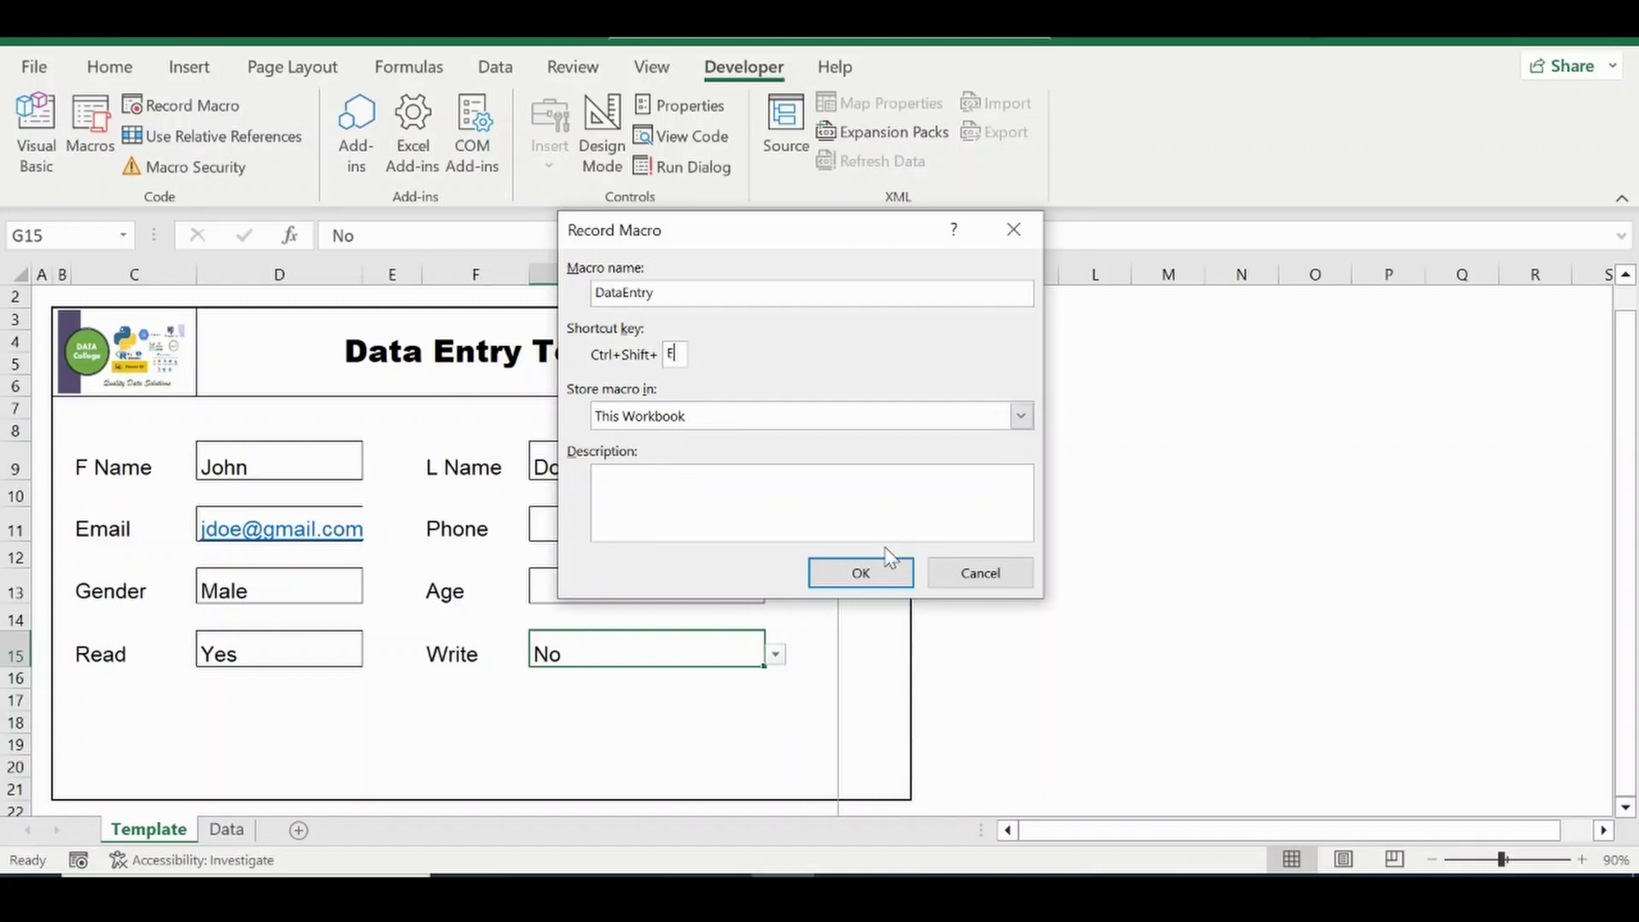
Start recording, insert a blank row 4 on the Data sheet, select B4, and return to Template.
left_click(875, 572)
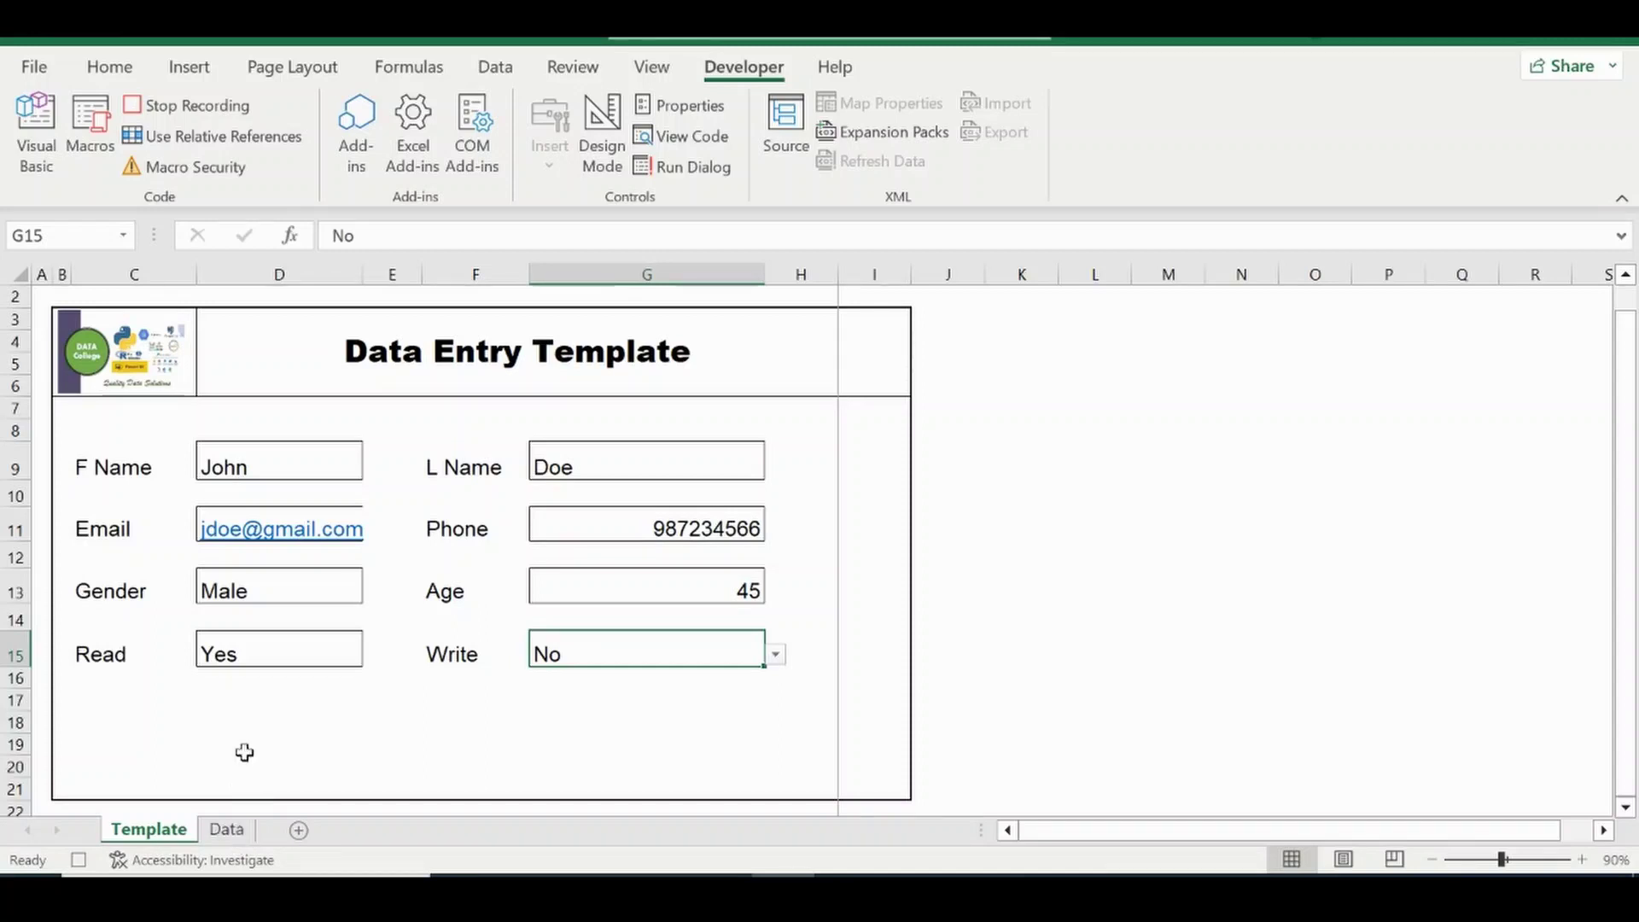
left_click(243, 453)
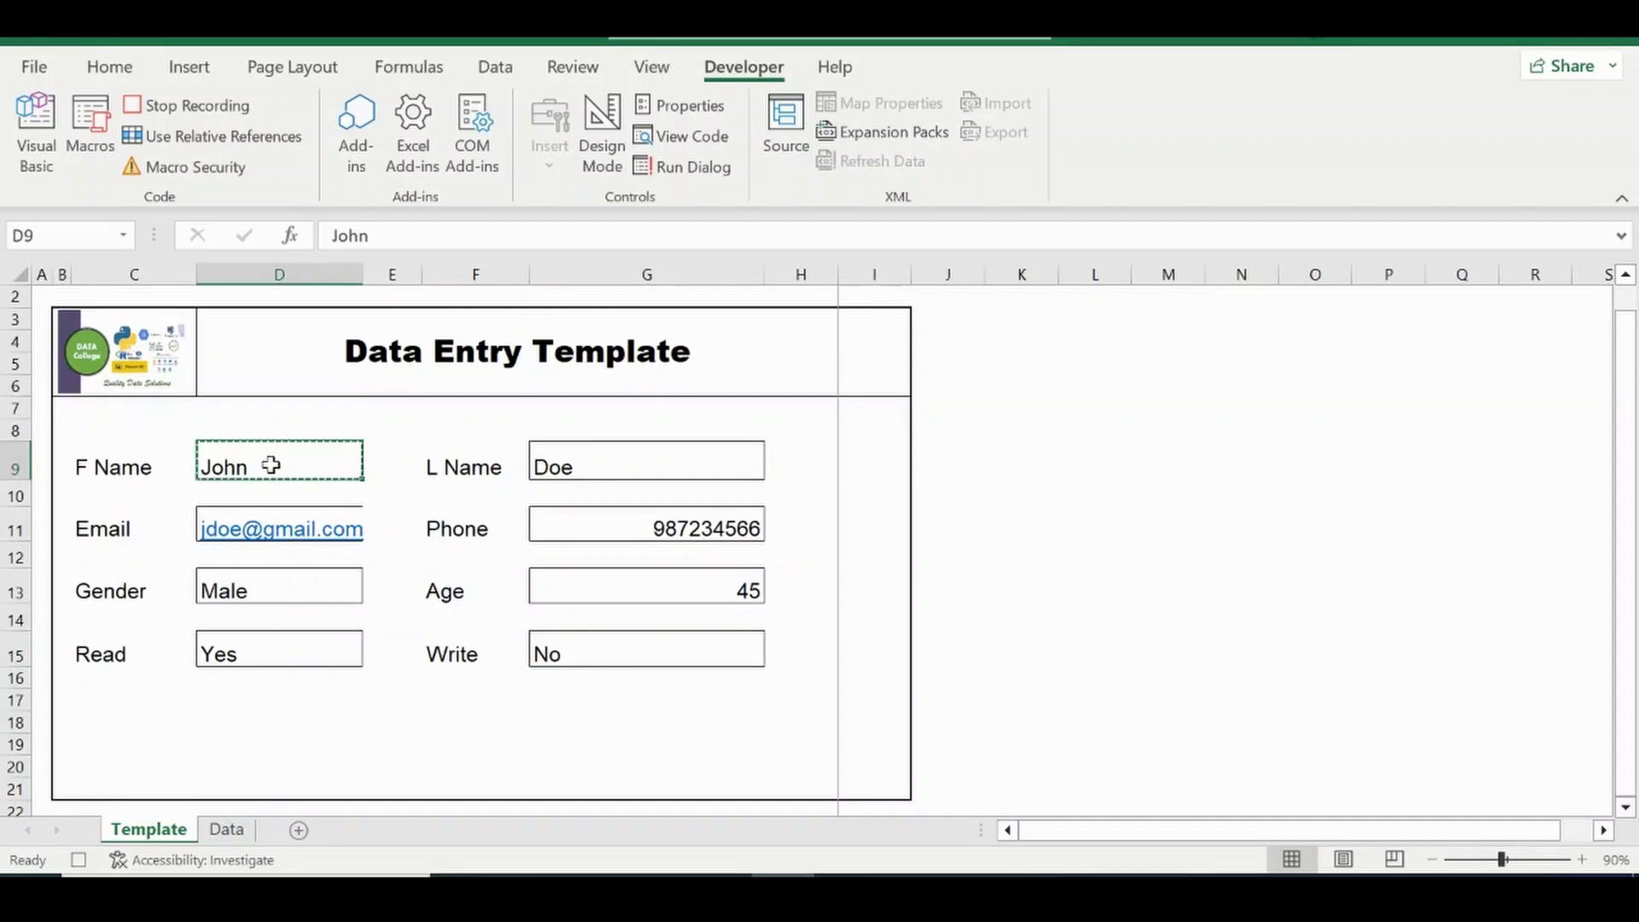
left_click(225, 831)
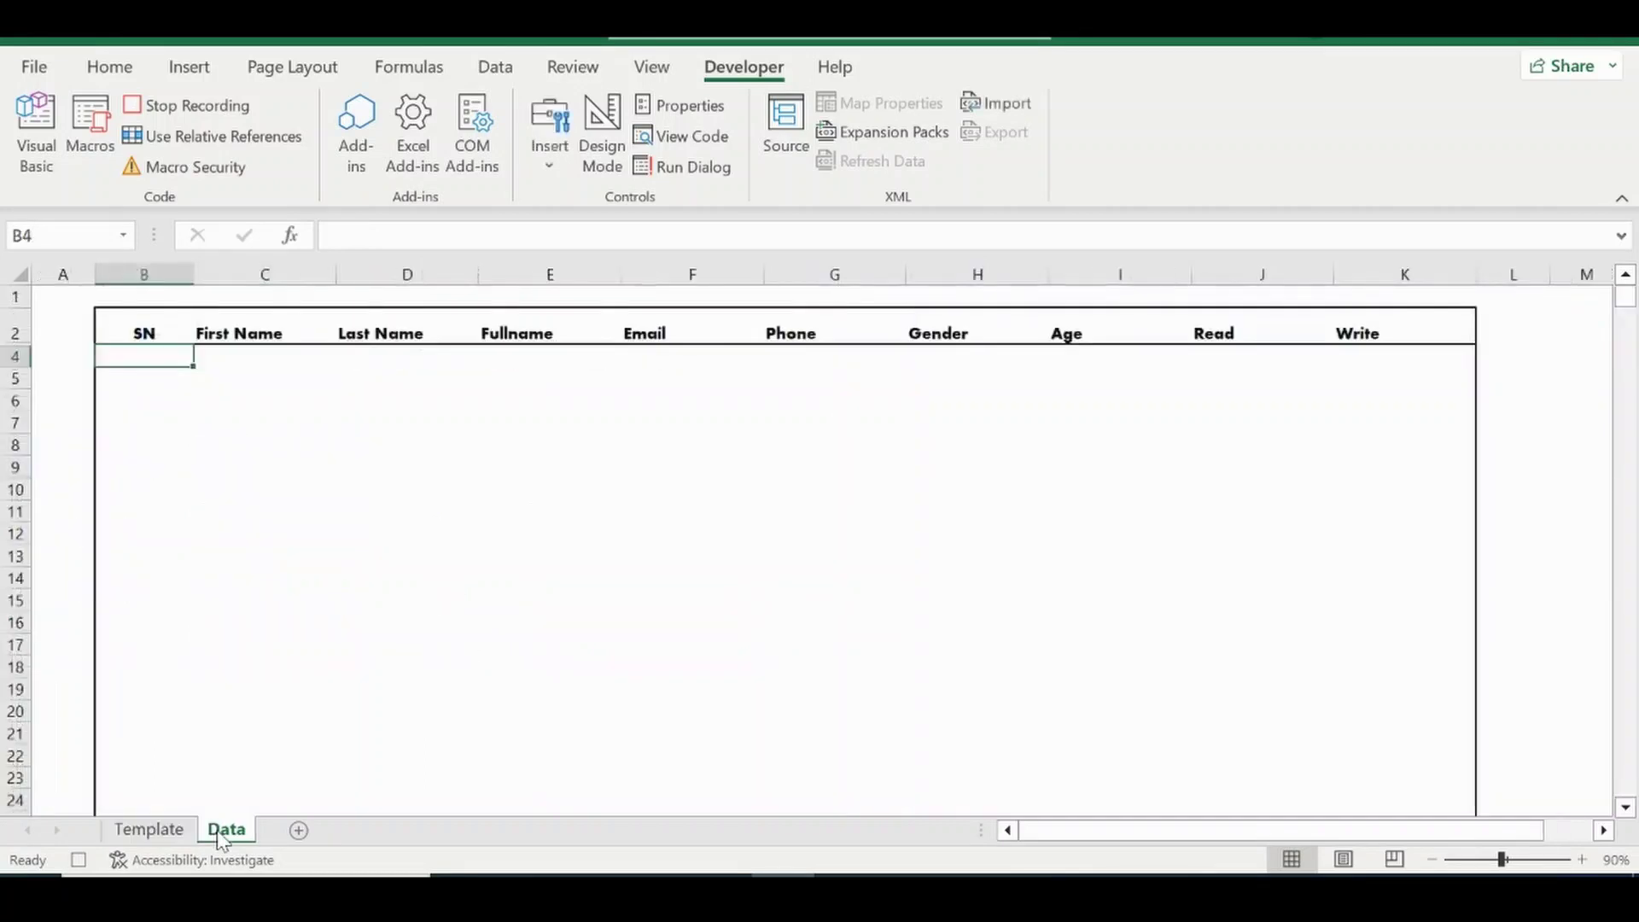
right_click(15, 359)
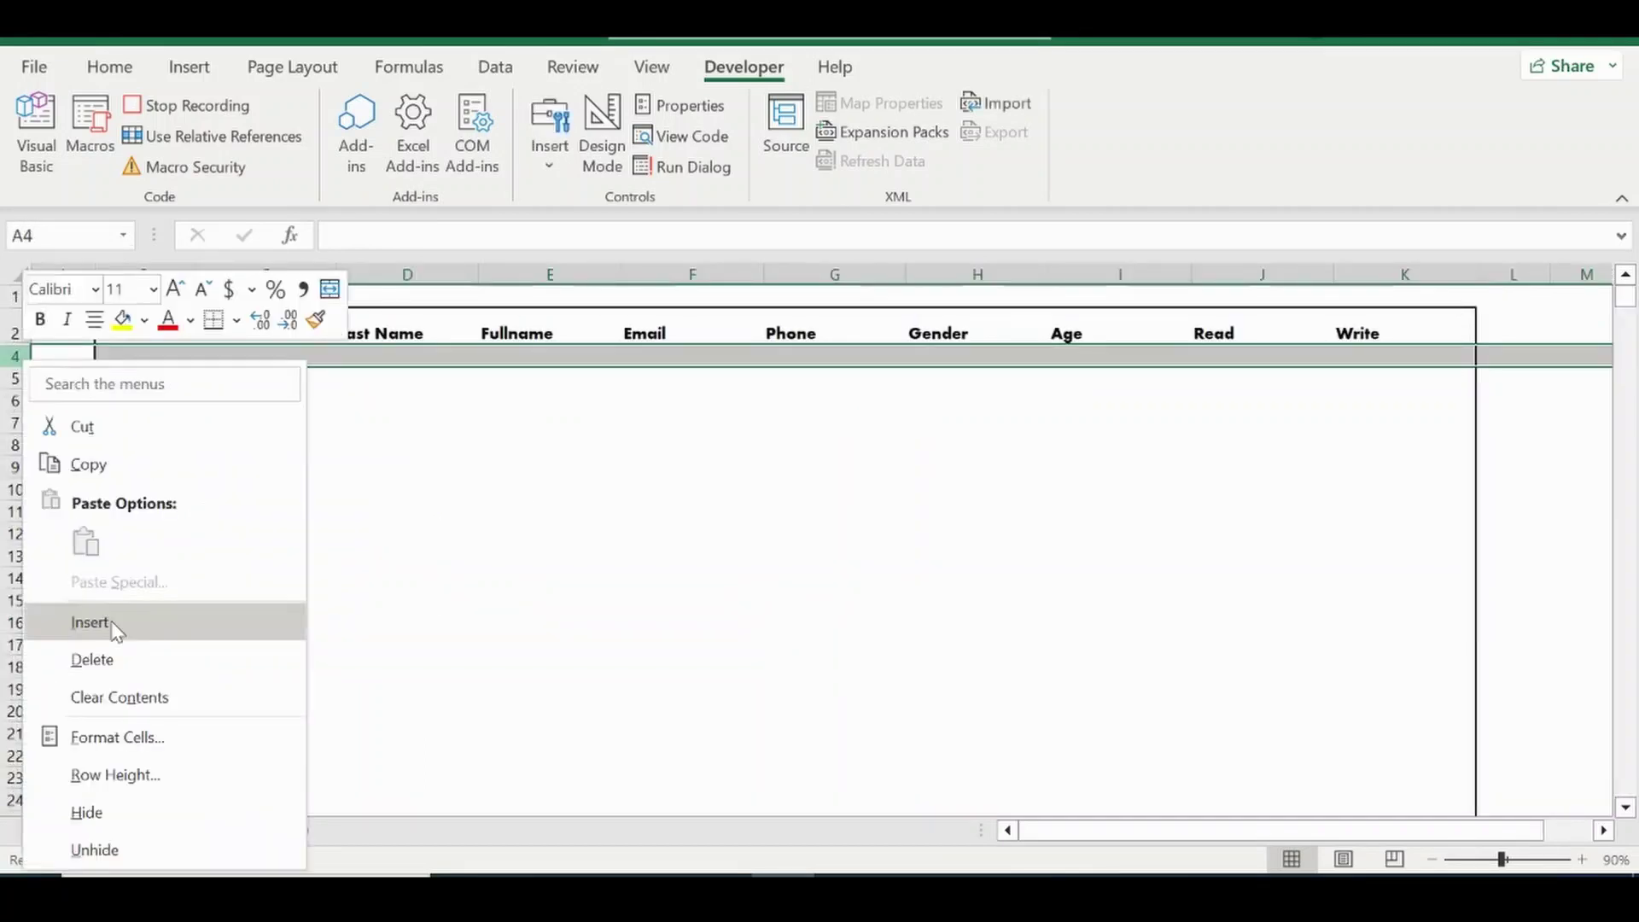
left_click(91, 622)
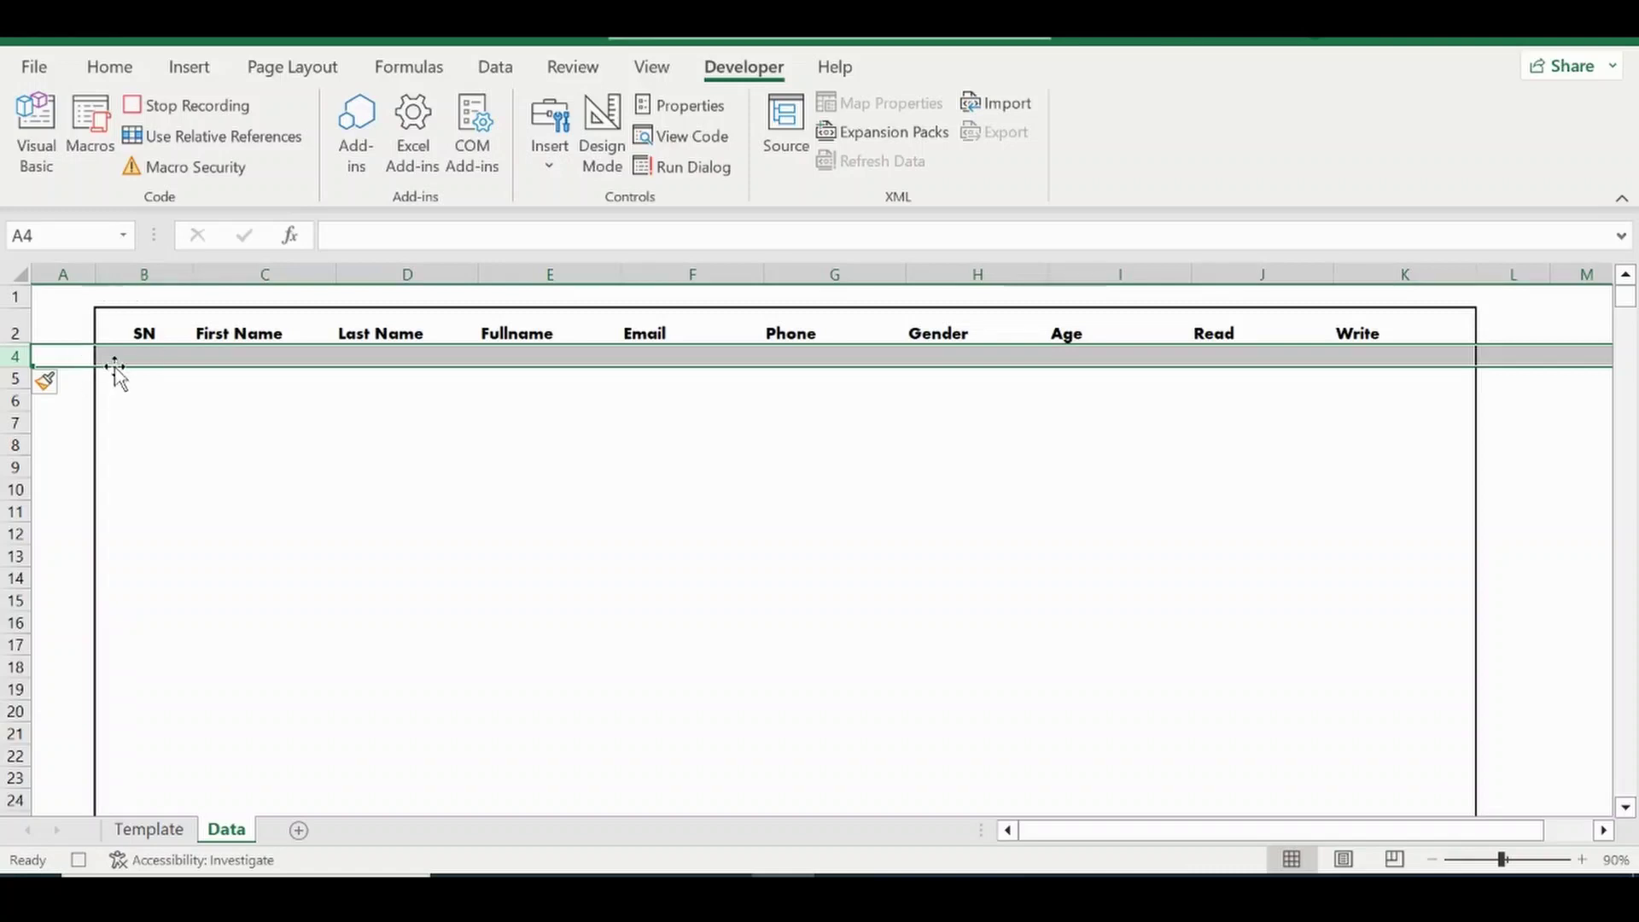
left_click(133, 362)
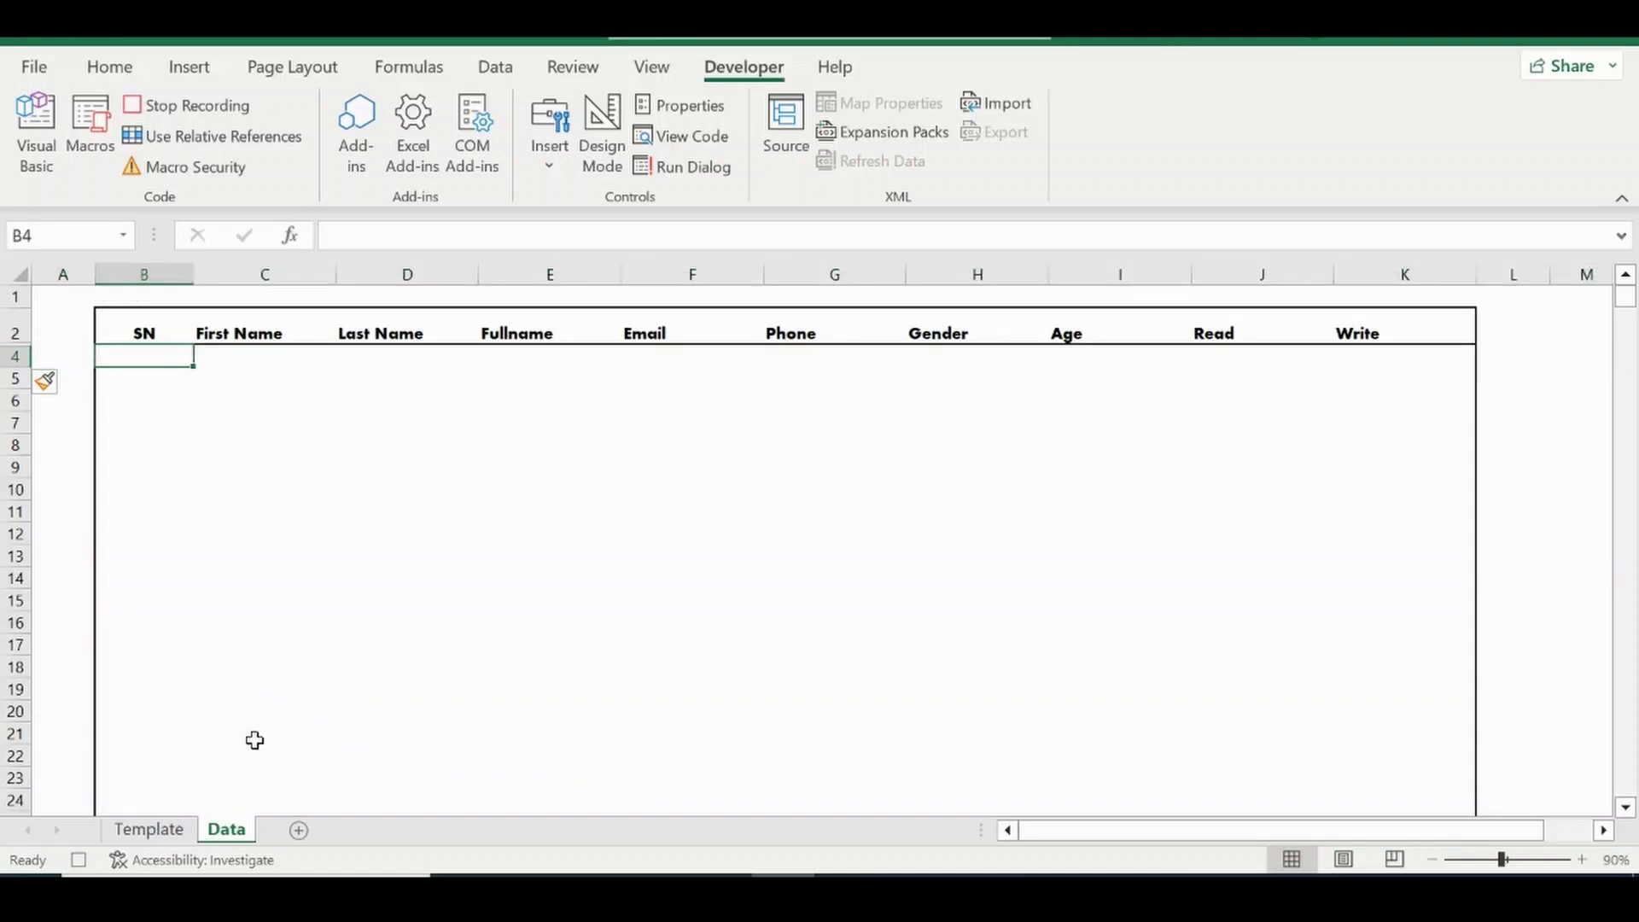
left_click(141, 832)
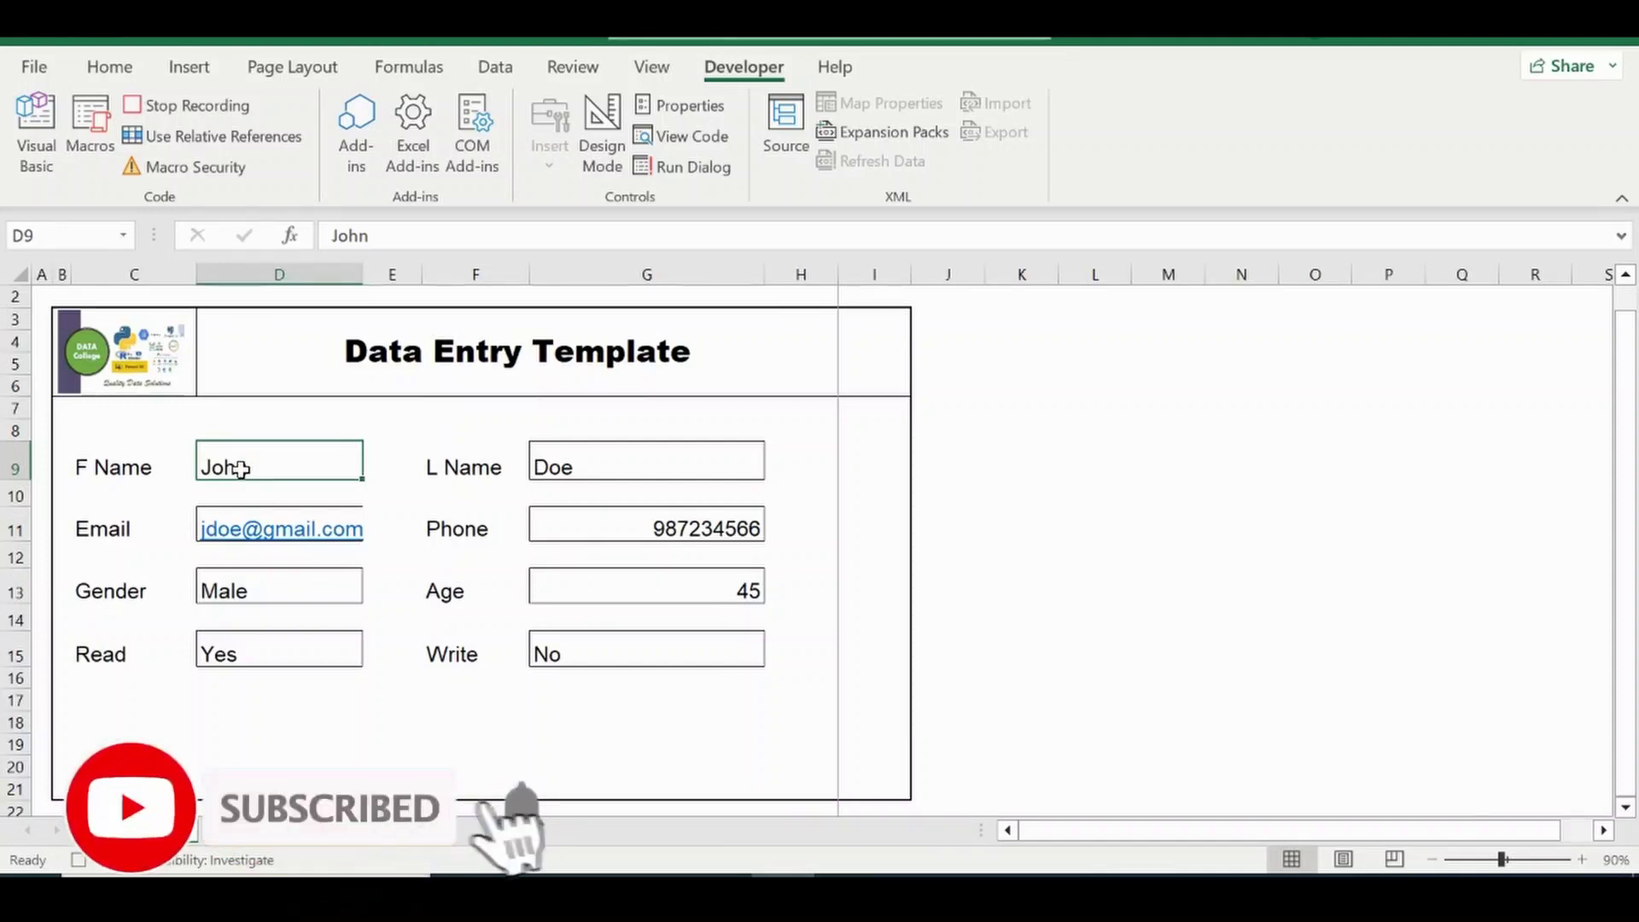
Paste the form's first and last names as values into Data cells C4 and D4.
key("ctrl+c")
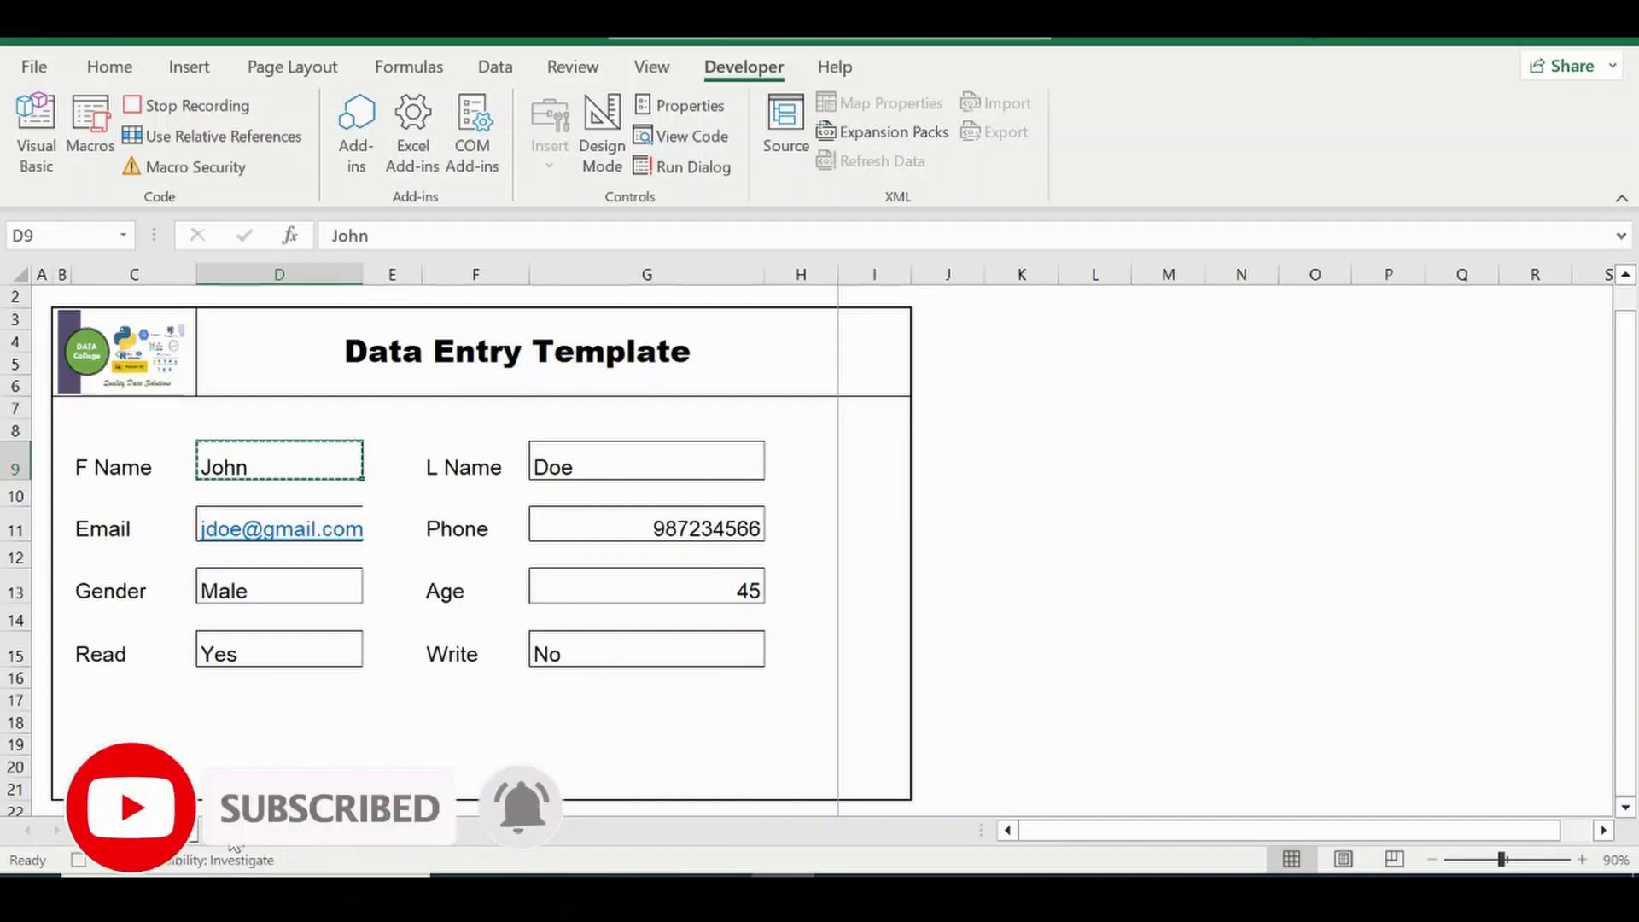
left_click(229, 837)
right_click(239, 362)
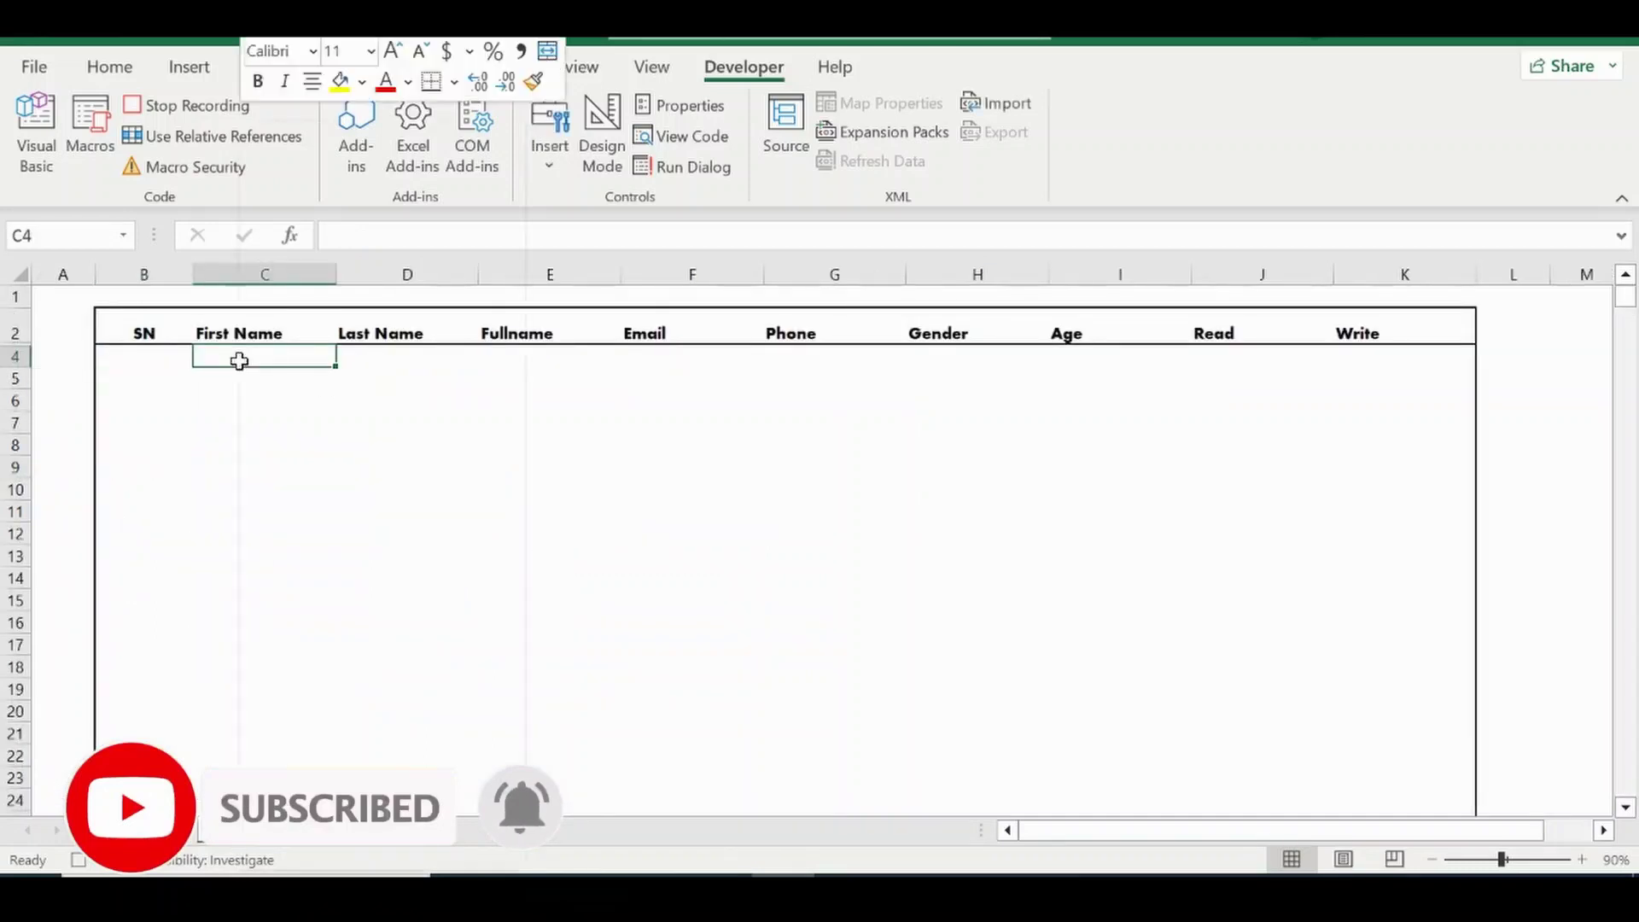
left_click(339, 307)
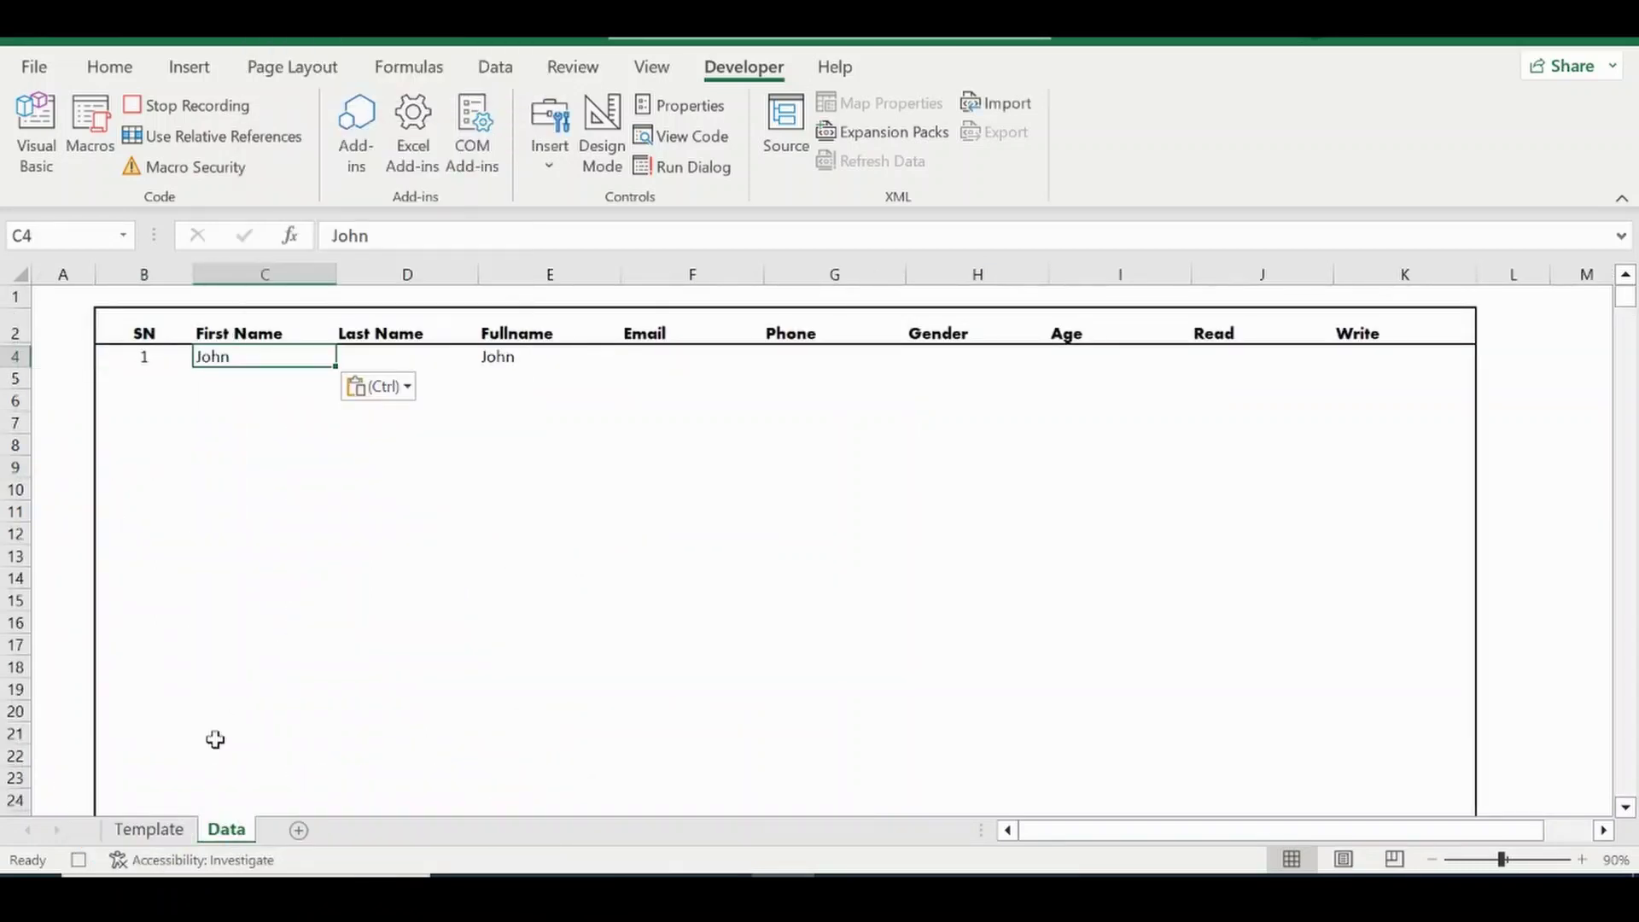
left_click(171, 835)
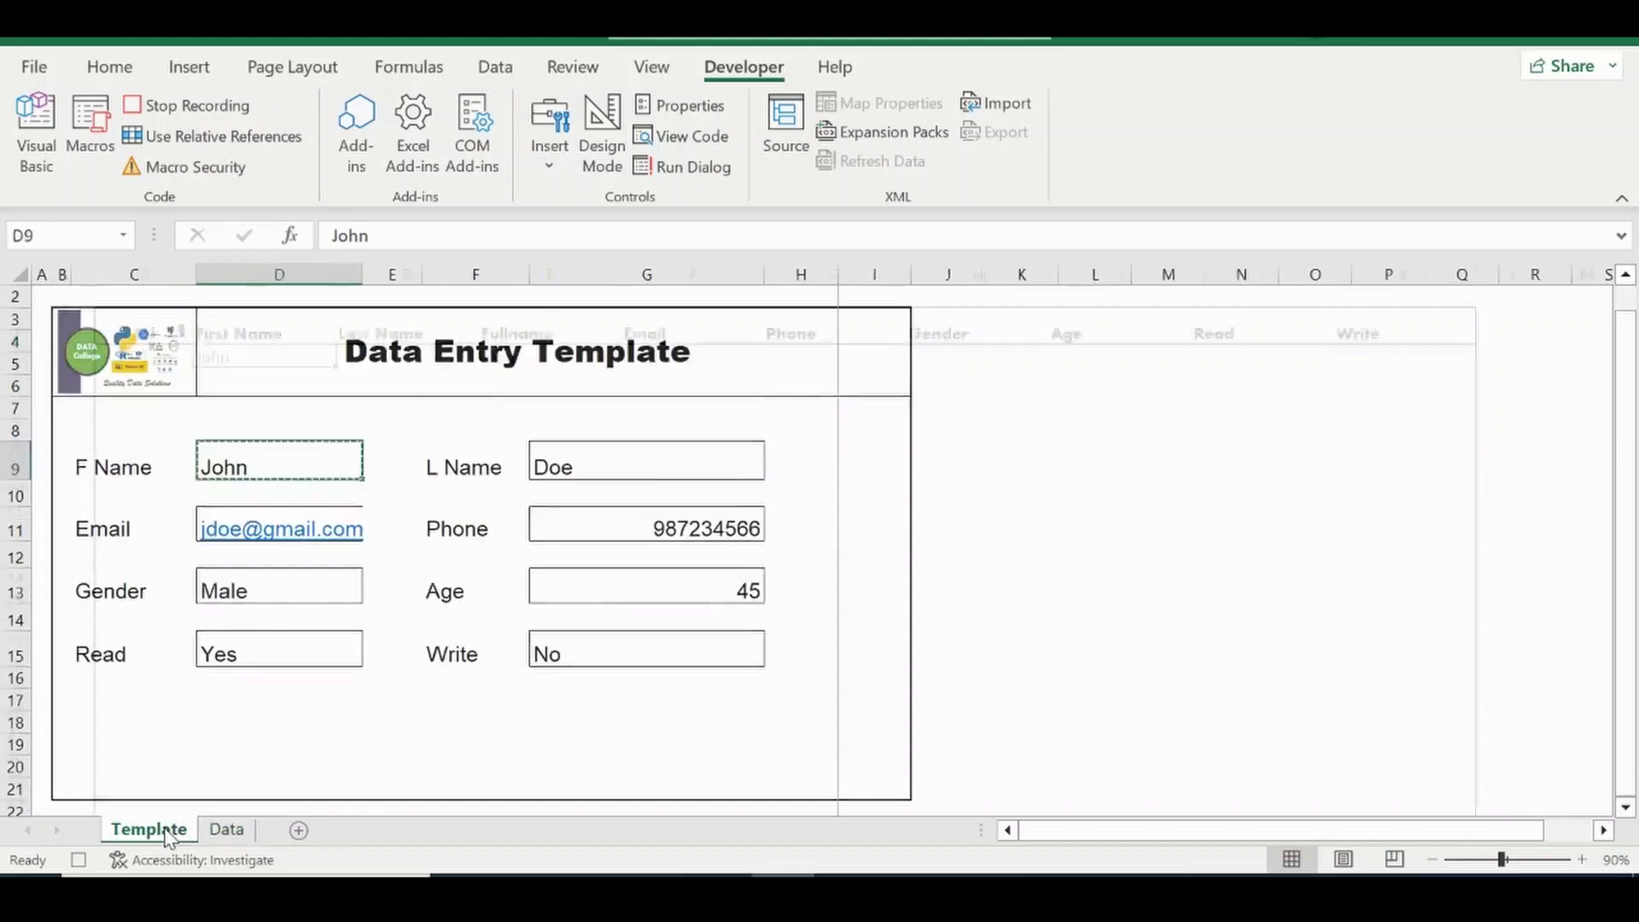
left_click(590, 457)
key("ctrl+c")
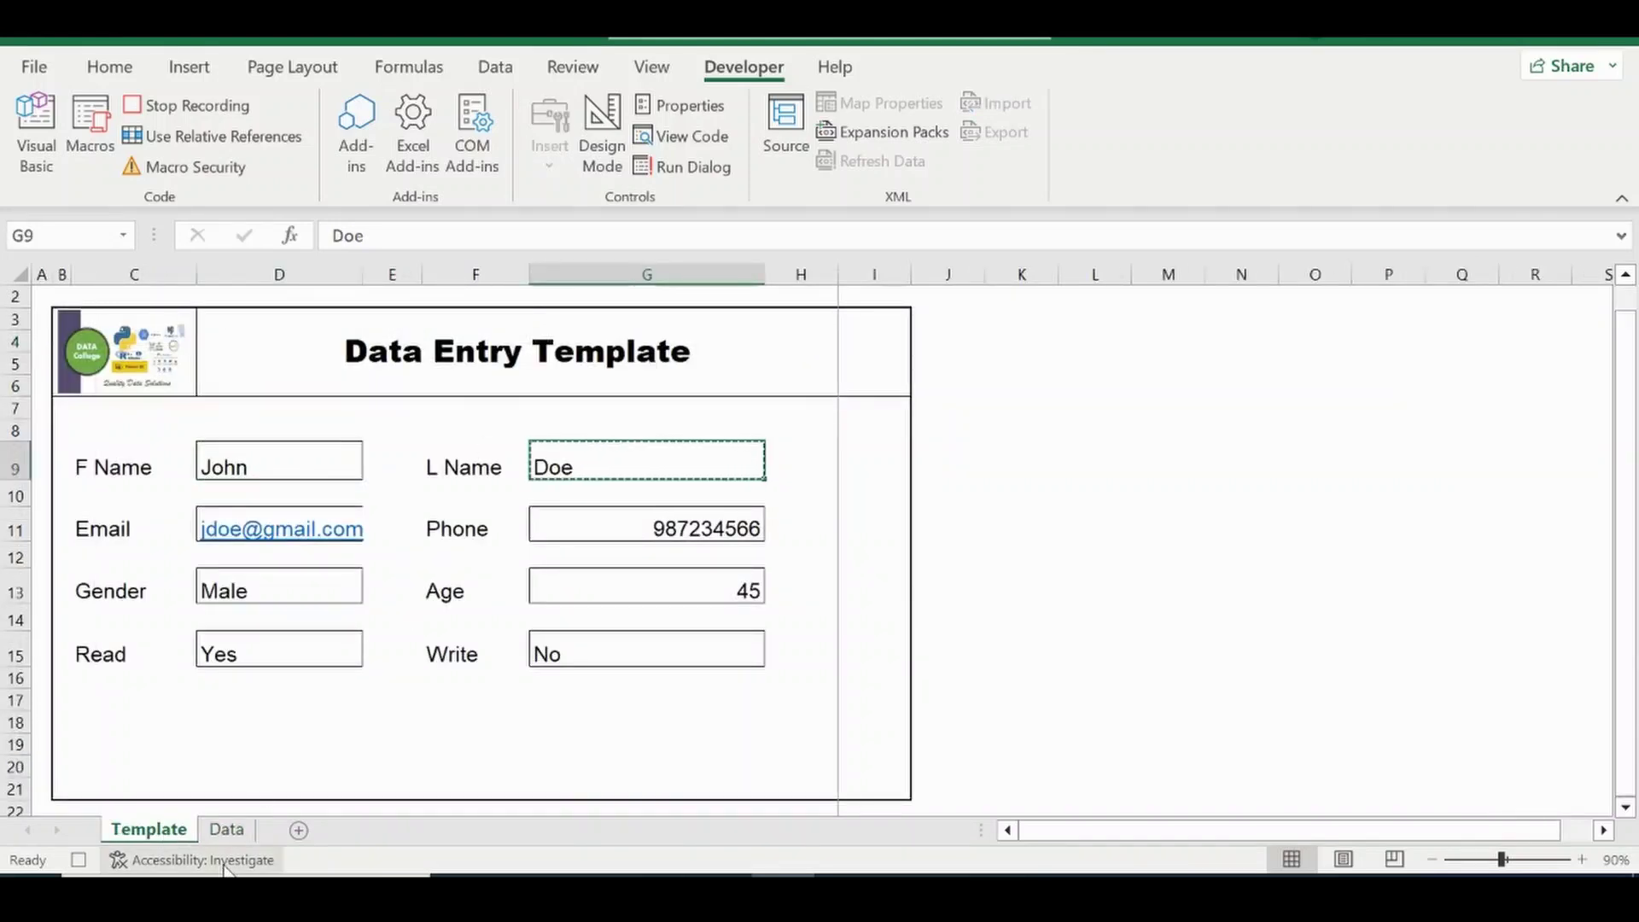
left_click(225, 832)
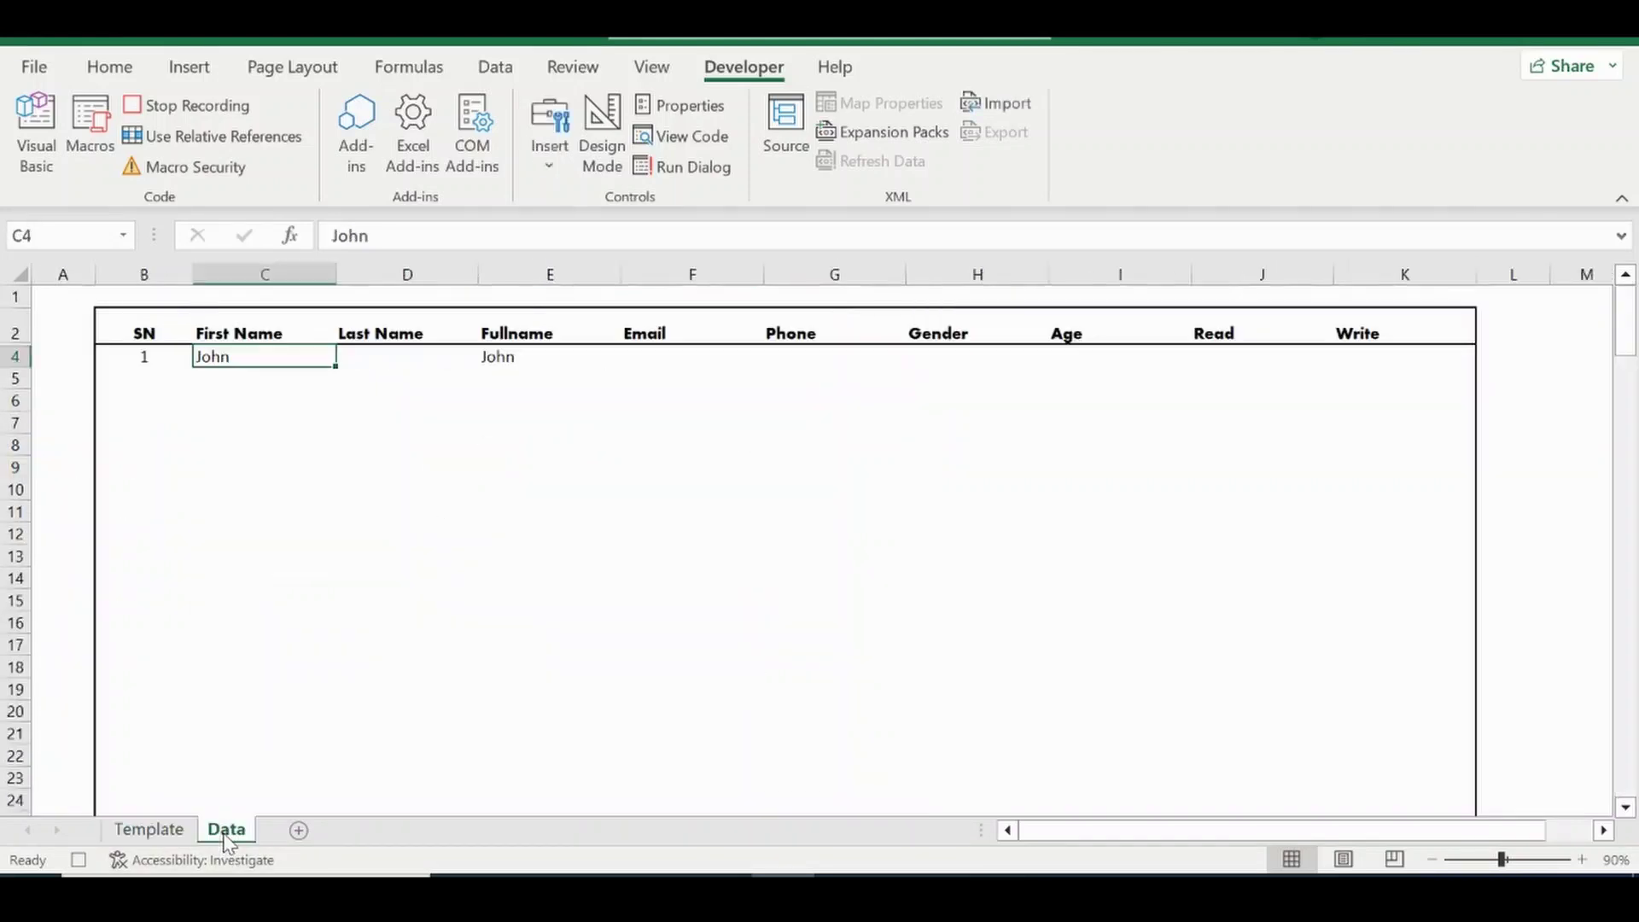
left_click(373, 369)
left_click(369, 353)
right_click(370, 353)
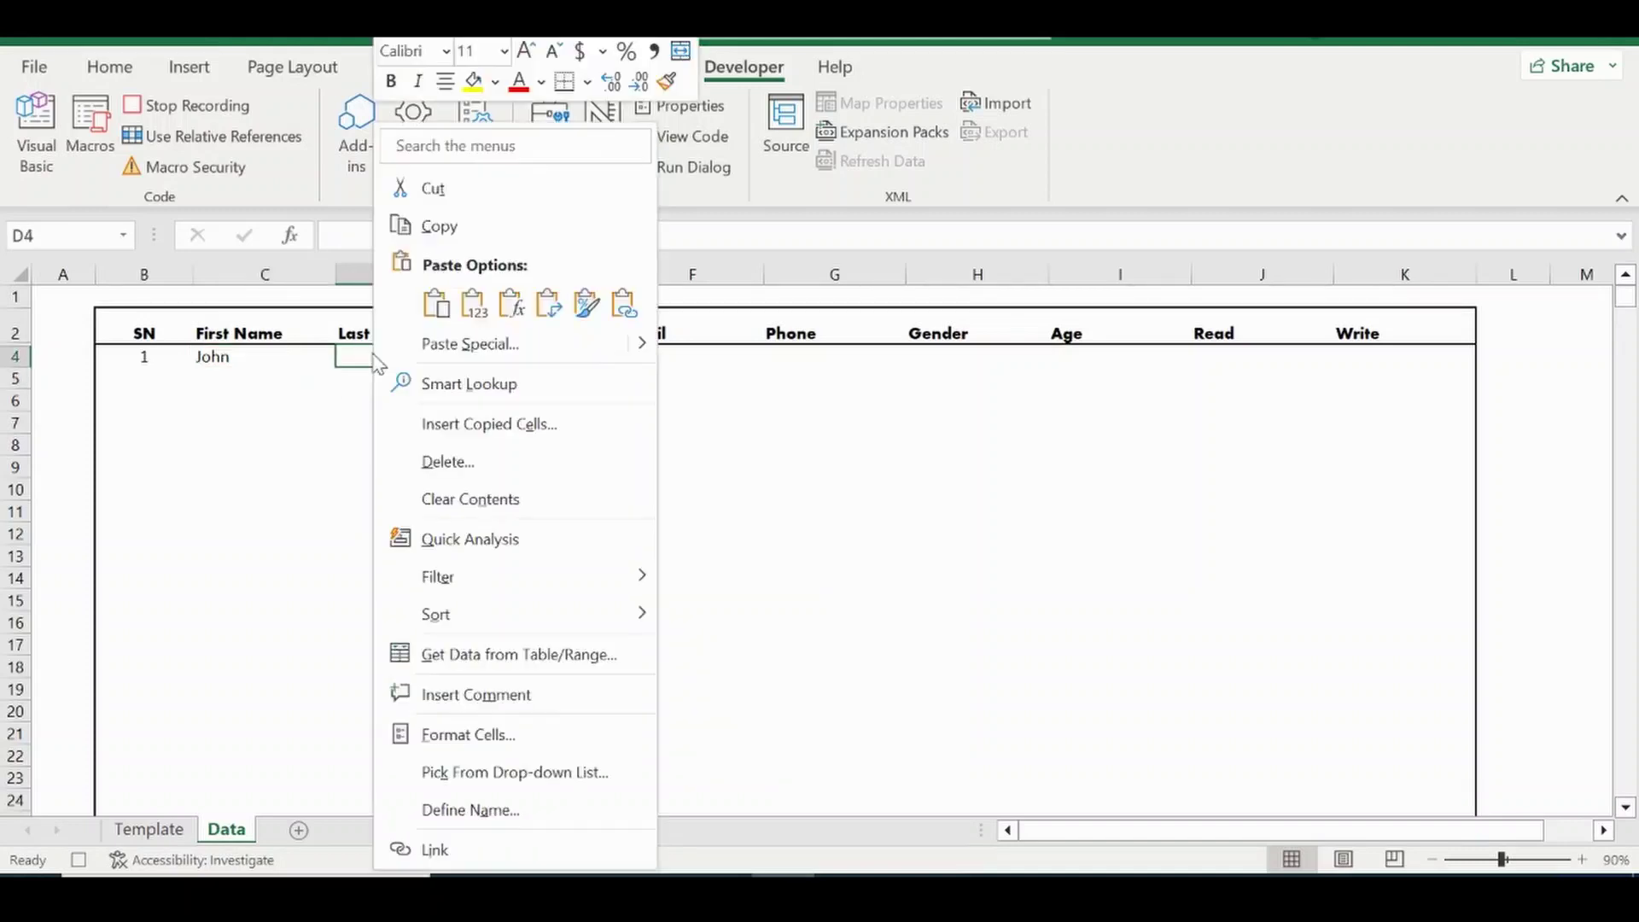
left_click(475, 312)
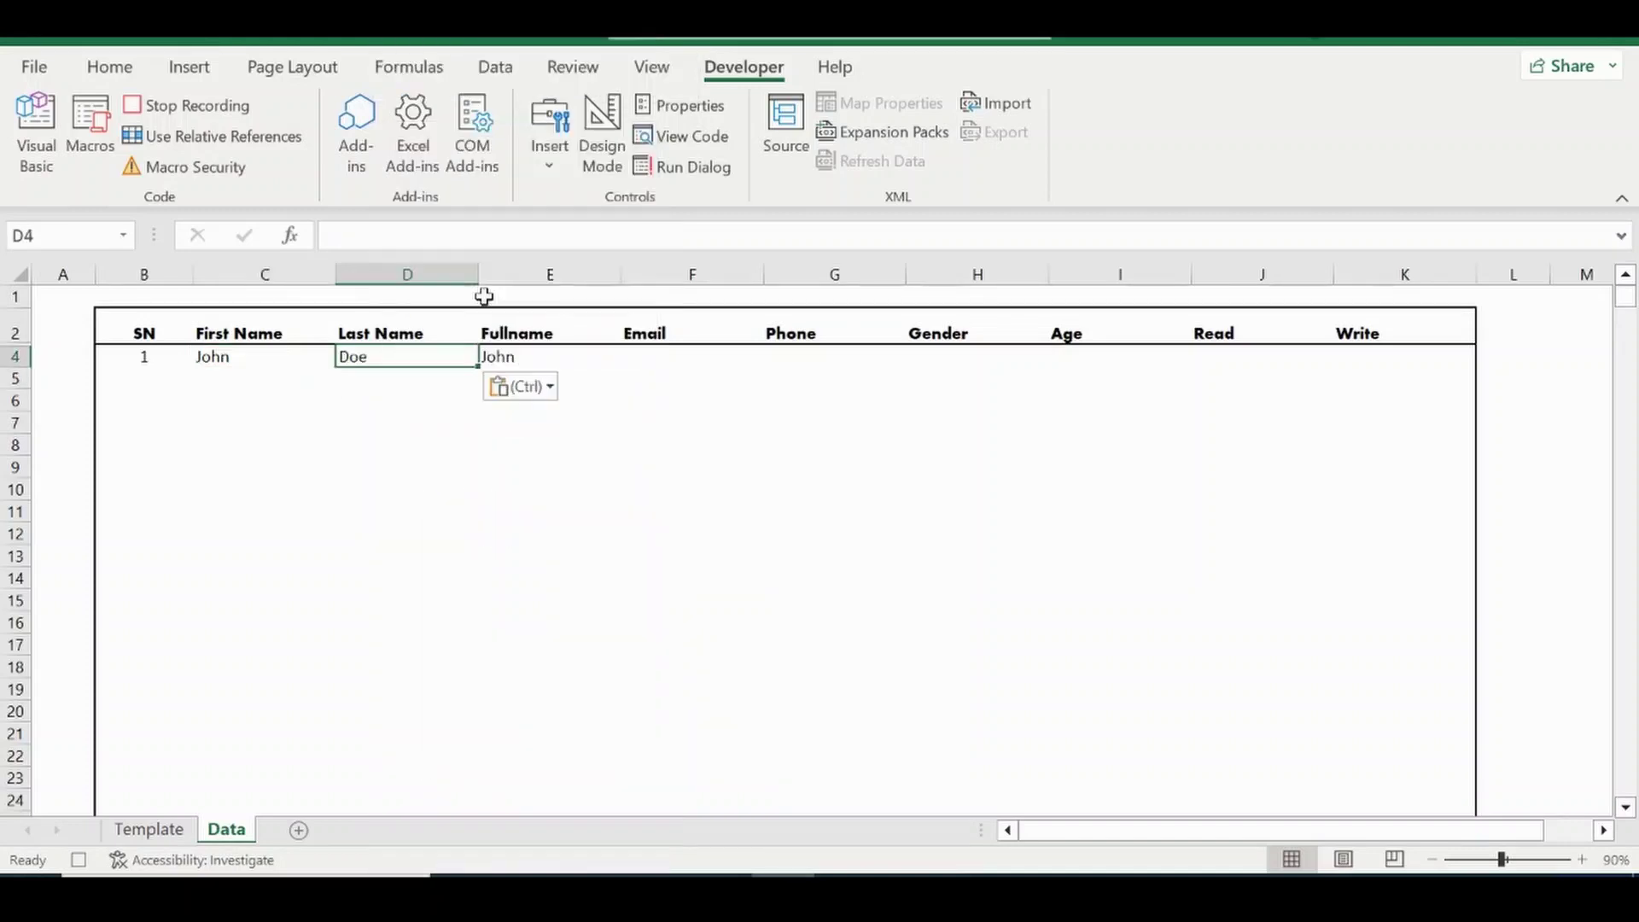
Paste the form's email address and phone number as values into F4 and G4.
left_click(156, 830)
left_click(234, 524)
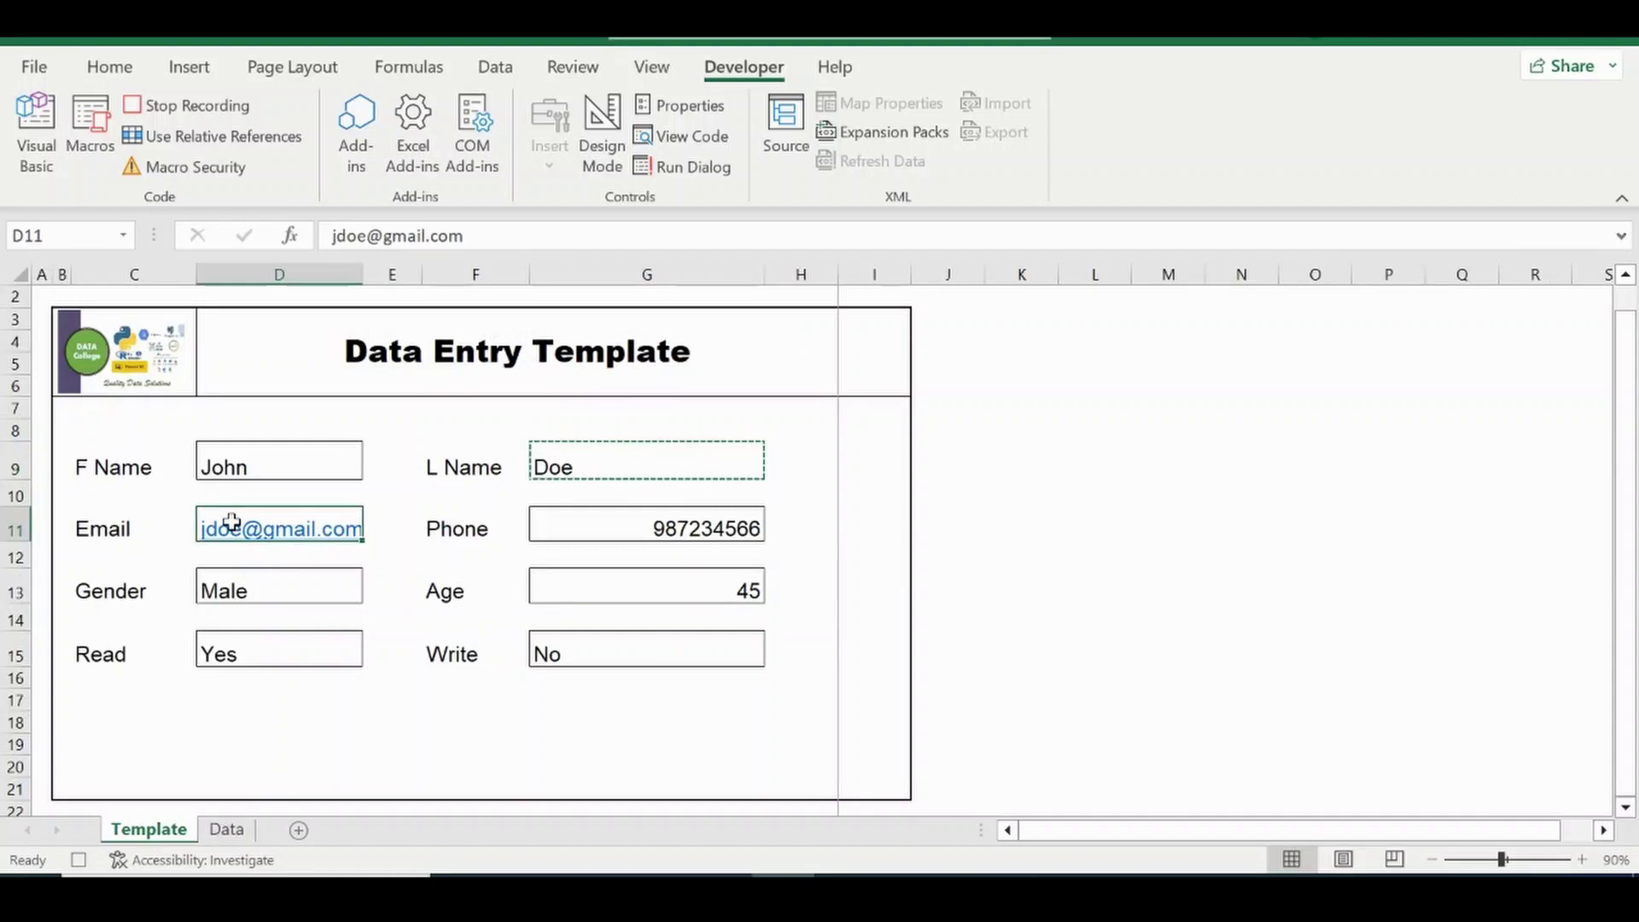
key("ctrl+c")
left_click(239, 832)
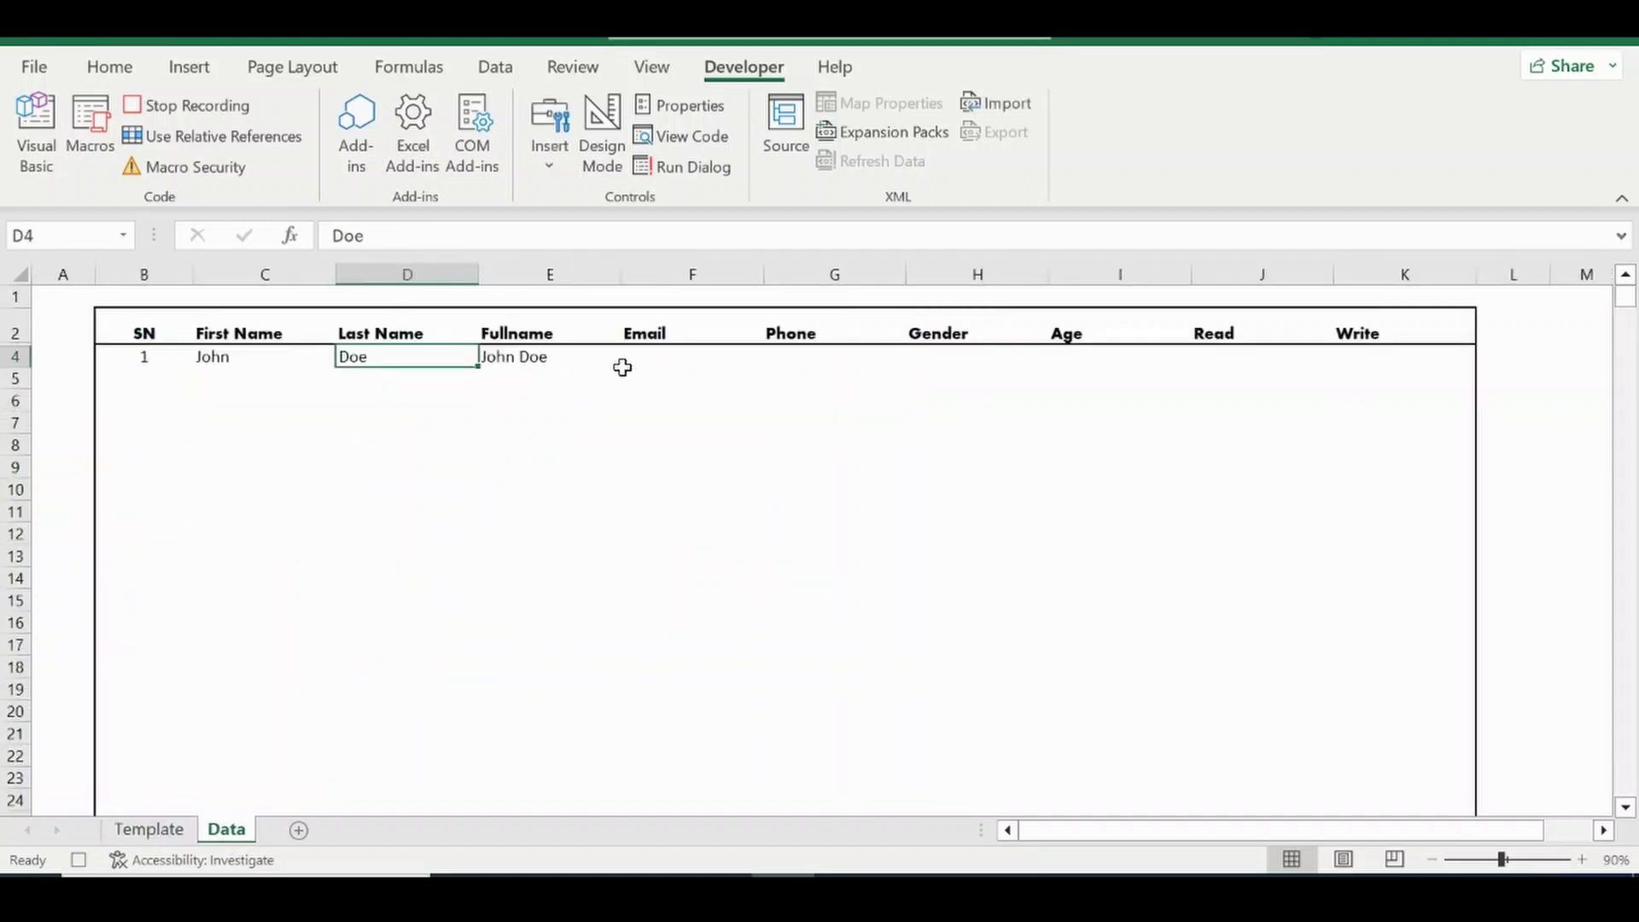
left_click(636, 361)
right_click(636, 361)
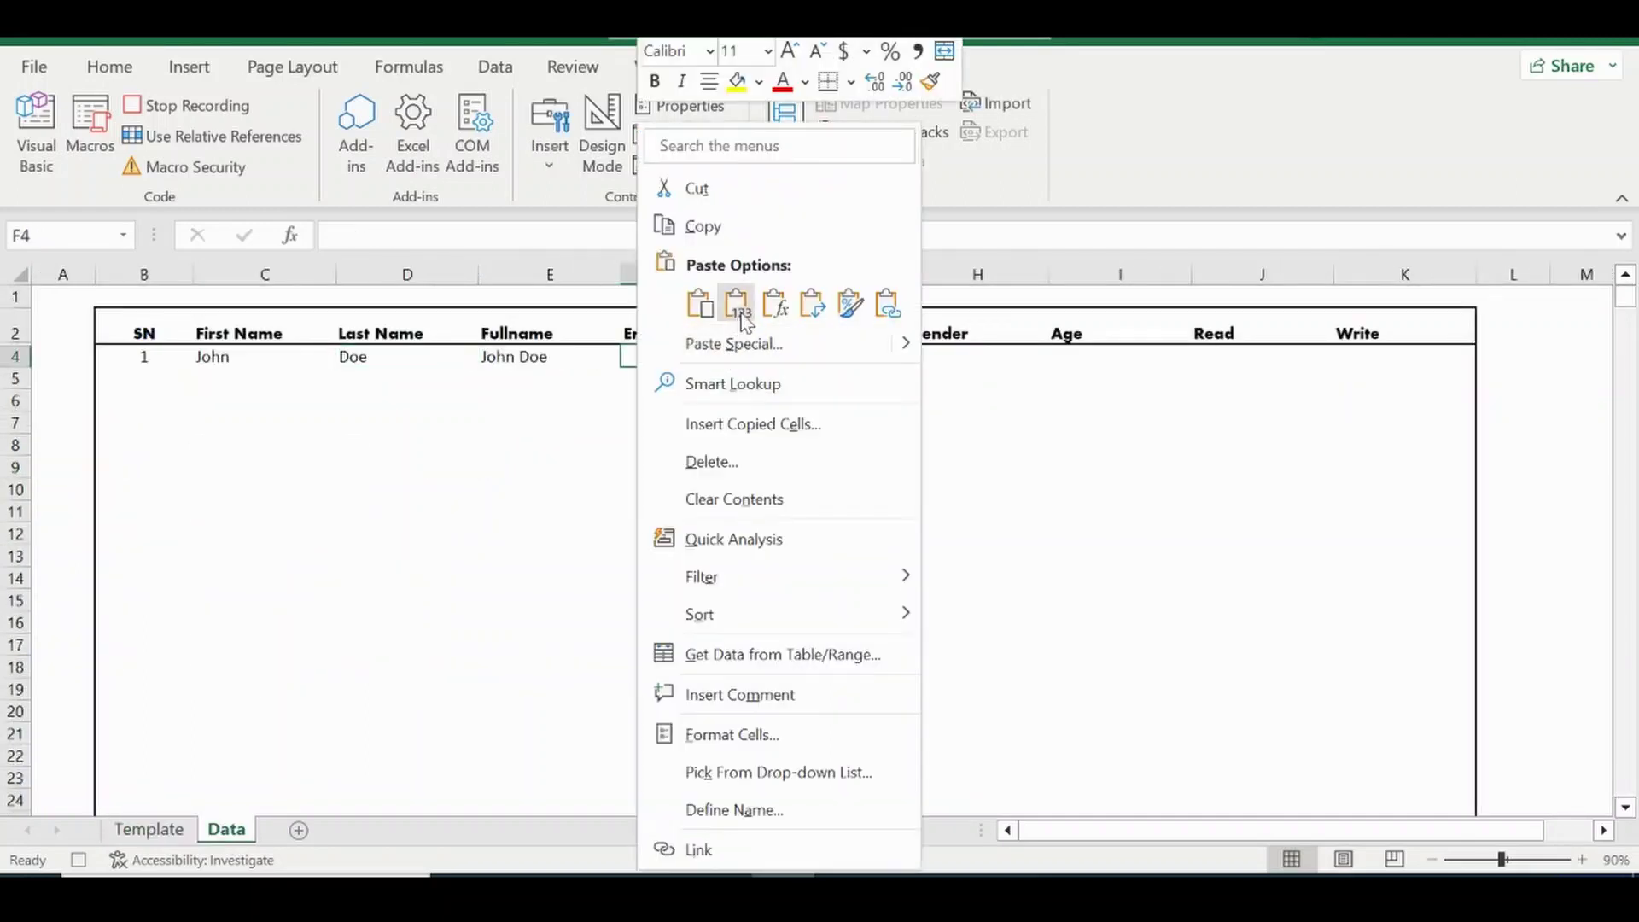
left_click(734, 304)
left_click(147, 830)
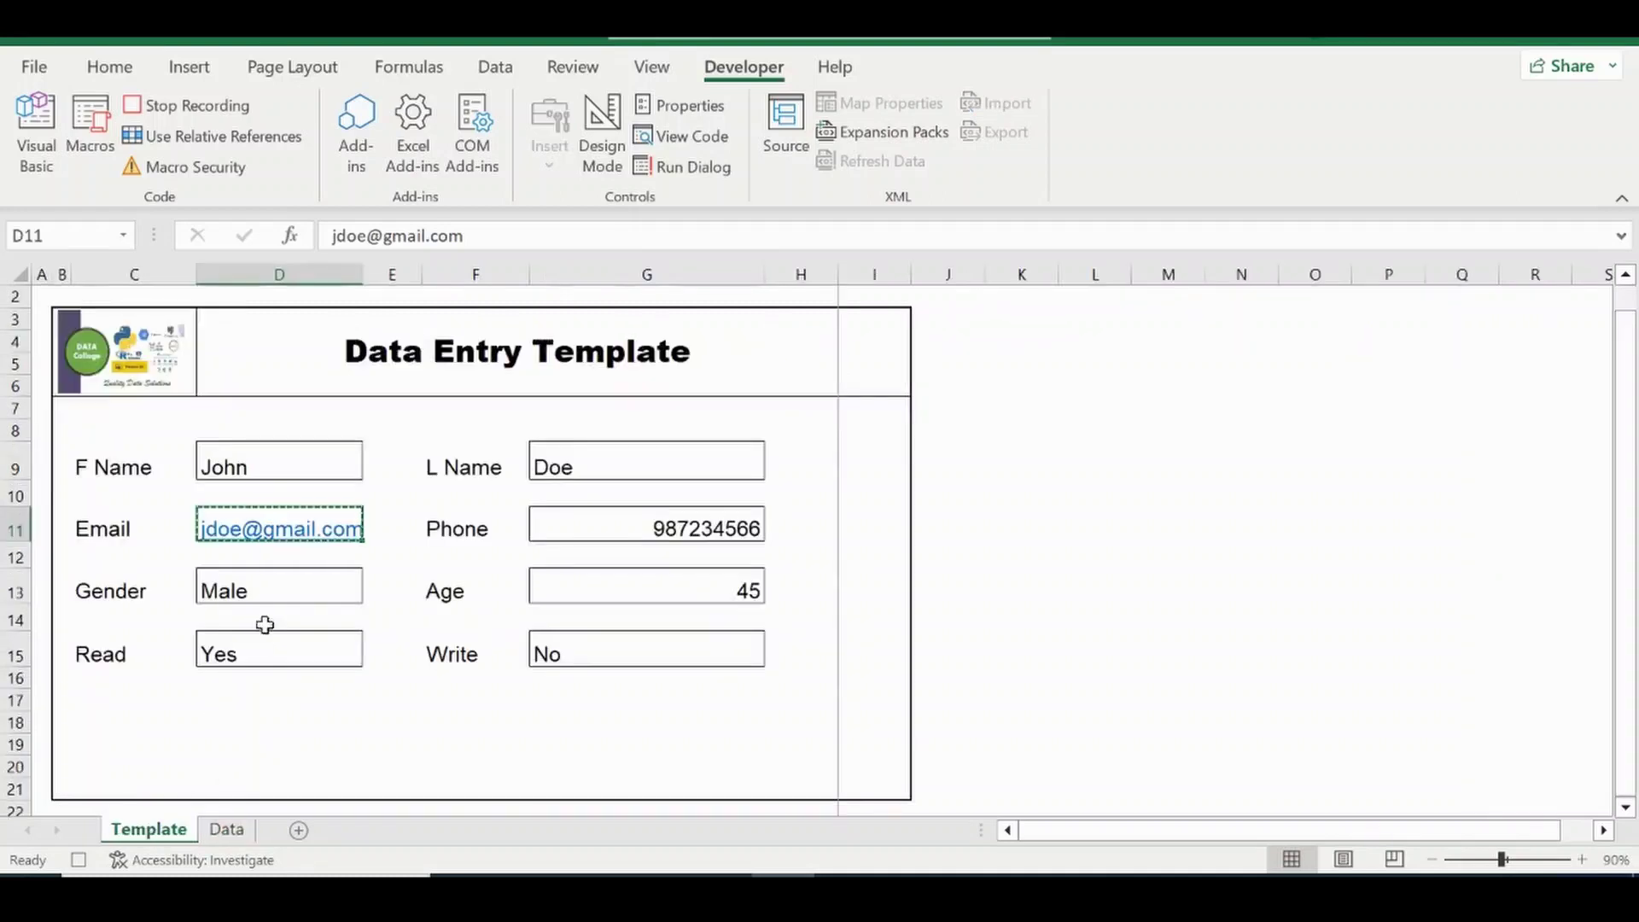
left_click(570, 525)
key("ctrl+c")
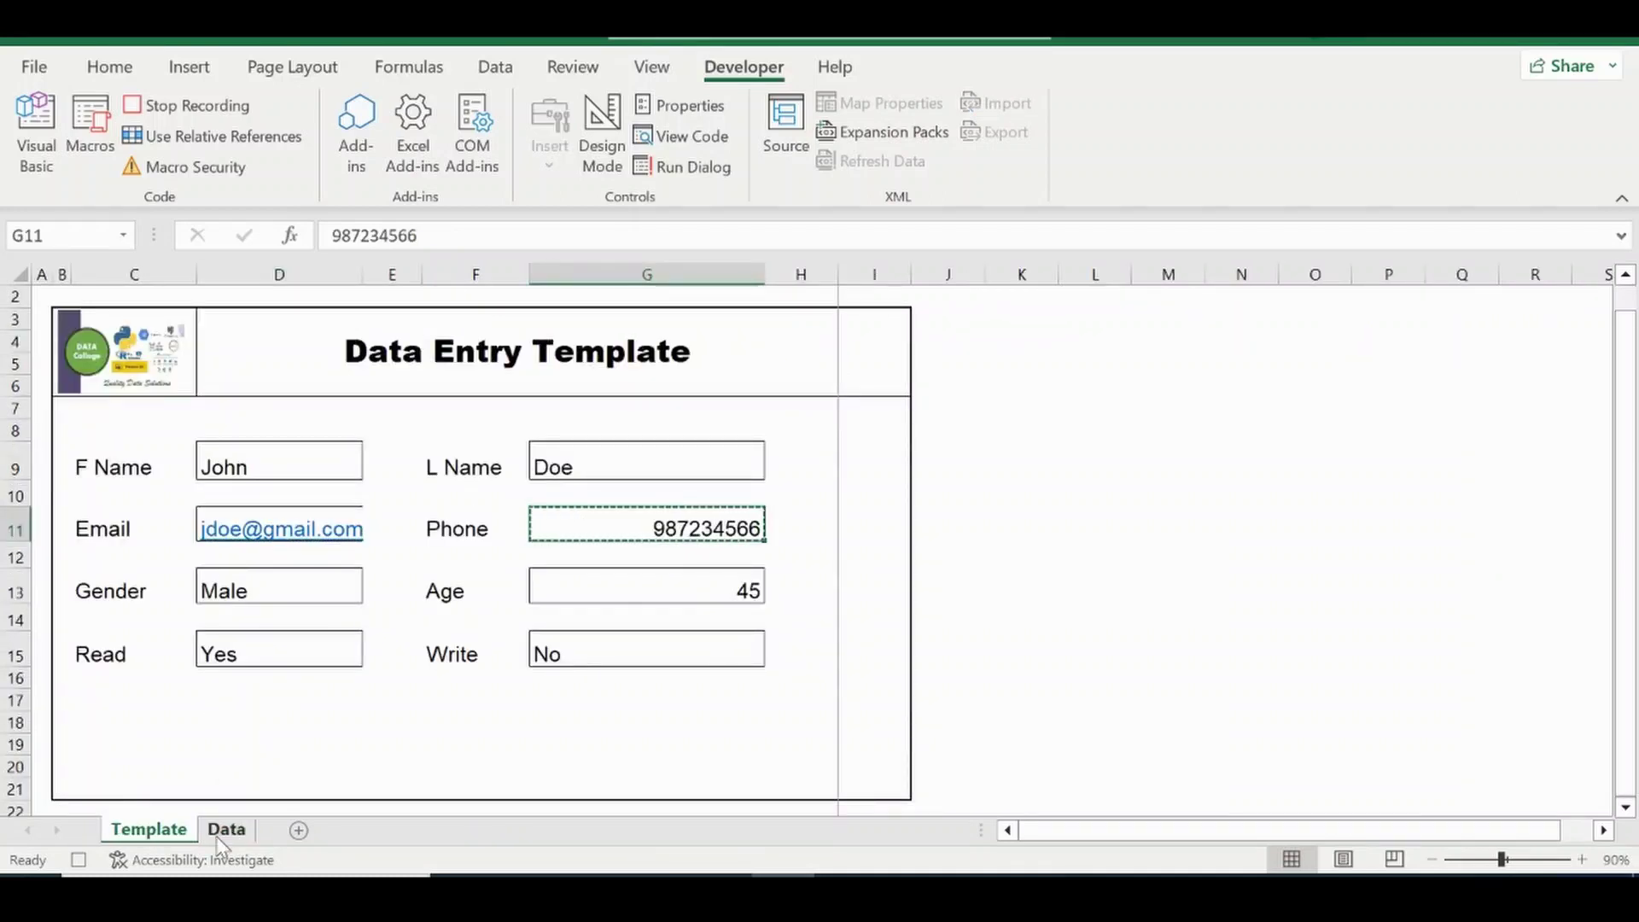
left_click(223, 832)
left_click(805, 356)
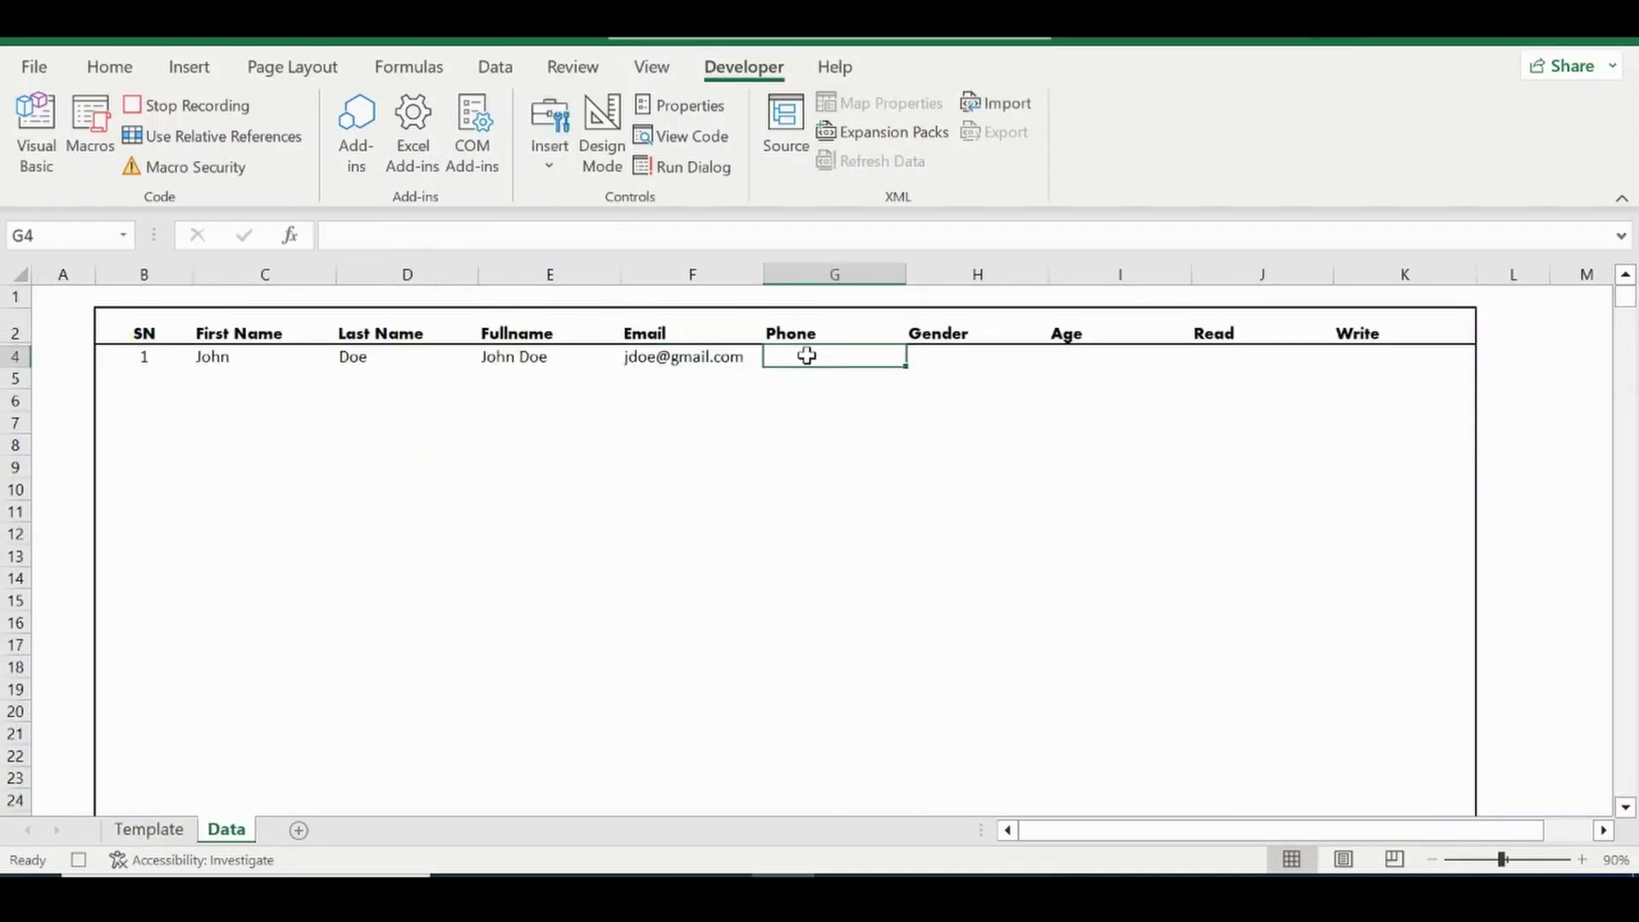
right_click(808, 362)
left_click(908, 304)
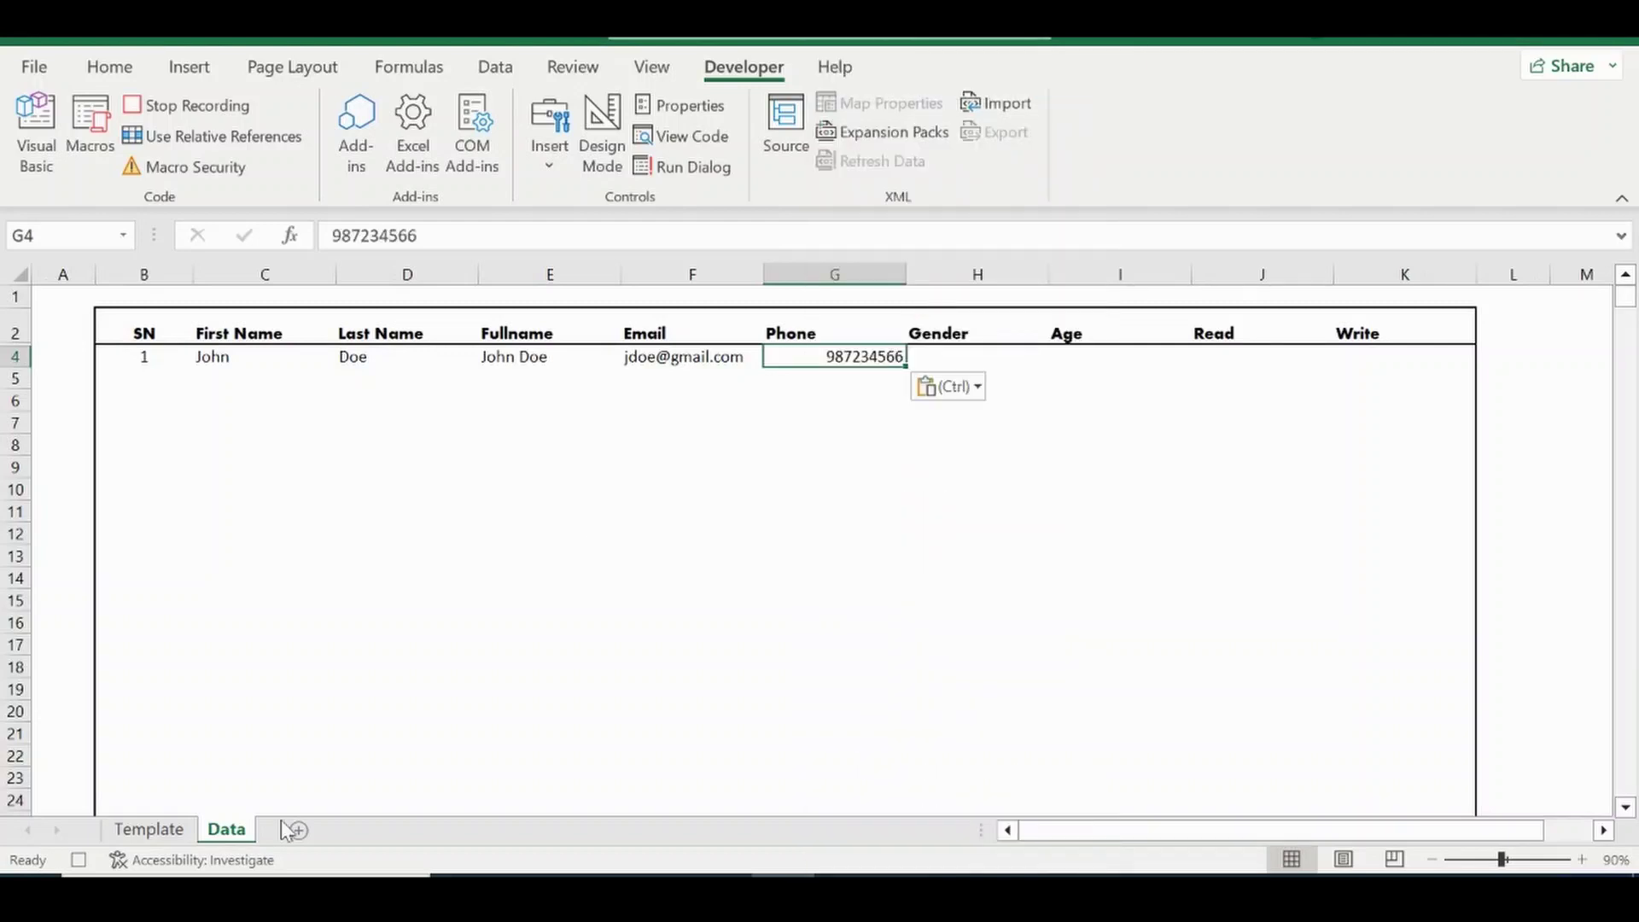
Paste Gender Male into H4 and Age 45 into the row 4 Age cell as values.
left_click(139, 832)
left_click(266, 585)
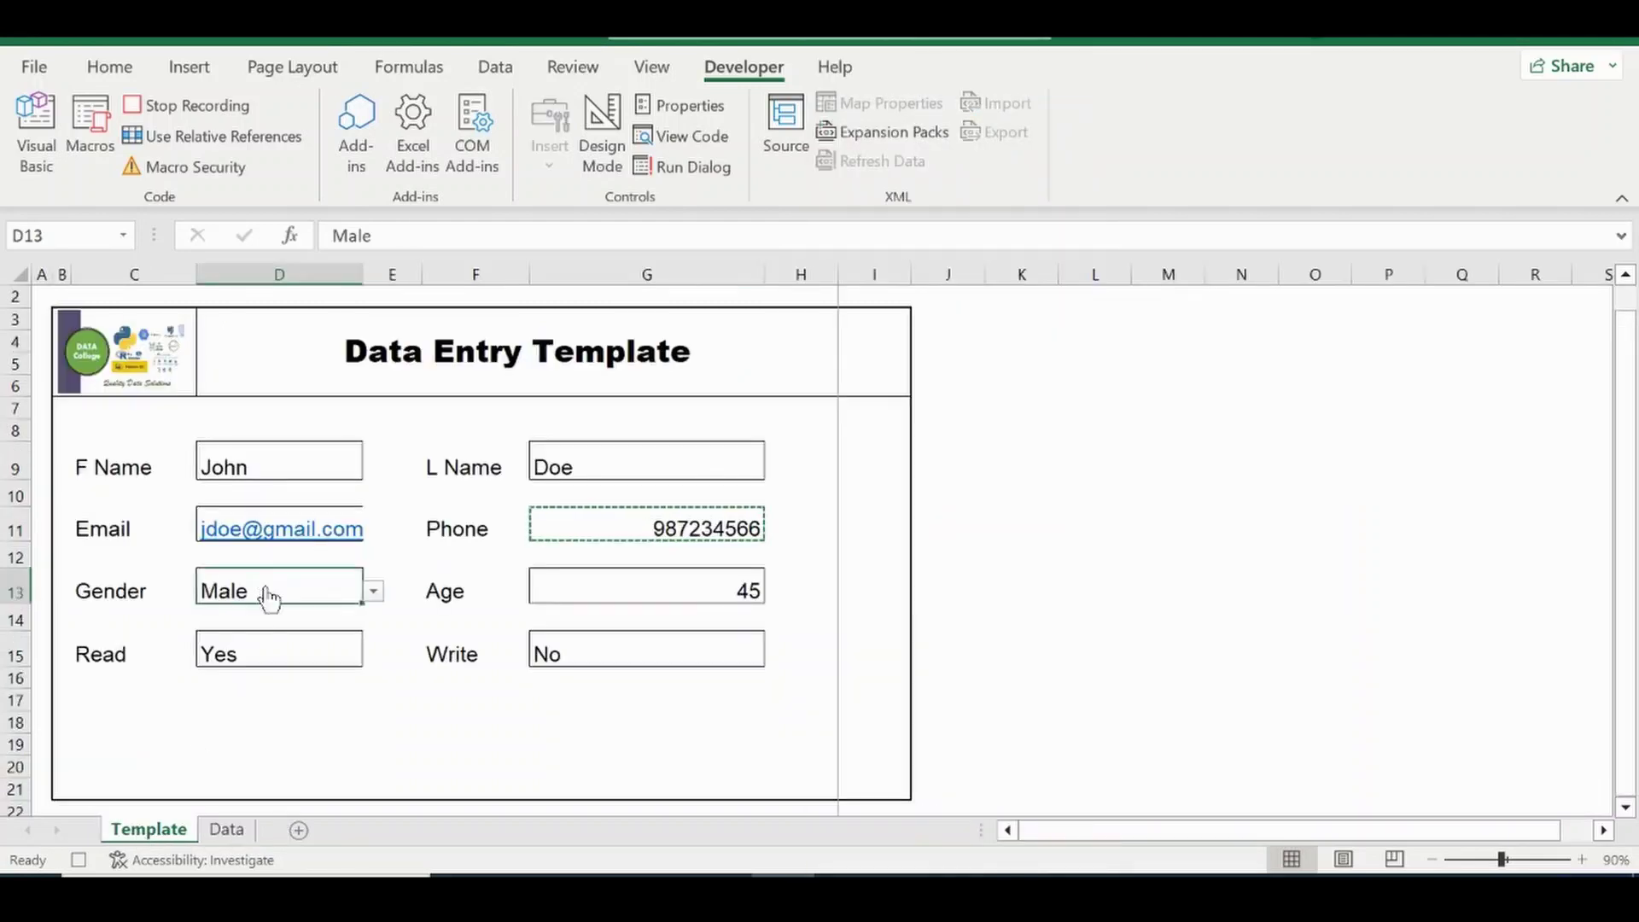
key("ctrl+c")
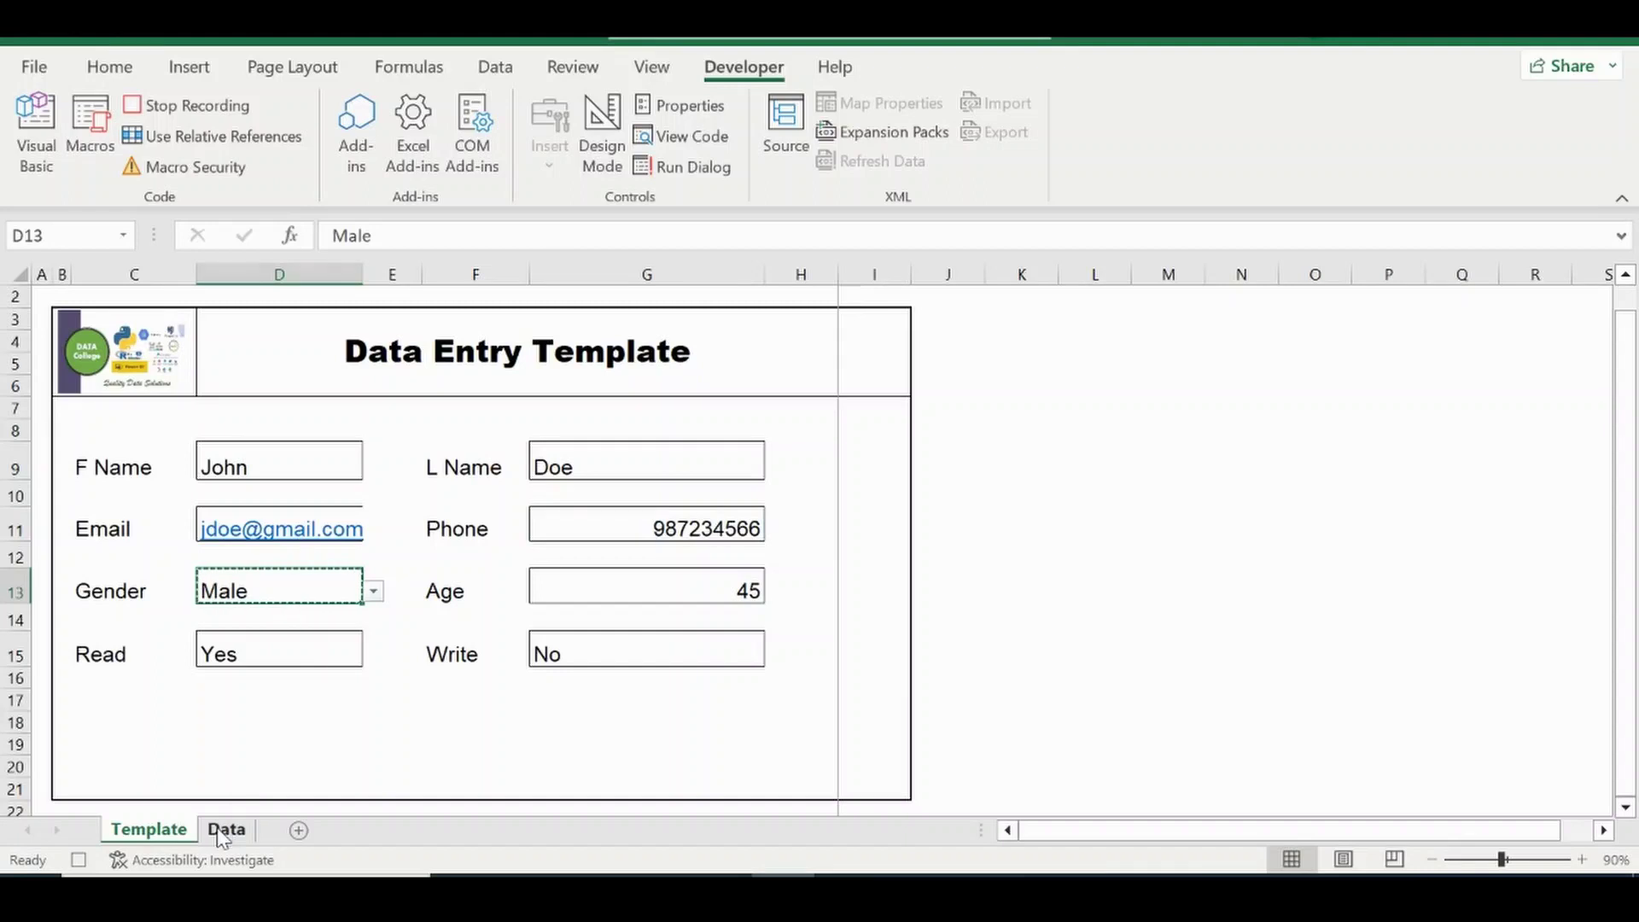
left_click(226, 829)
left_click(951, 354)
right_click(954, 354)
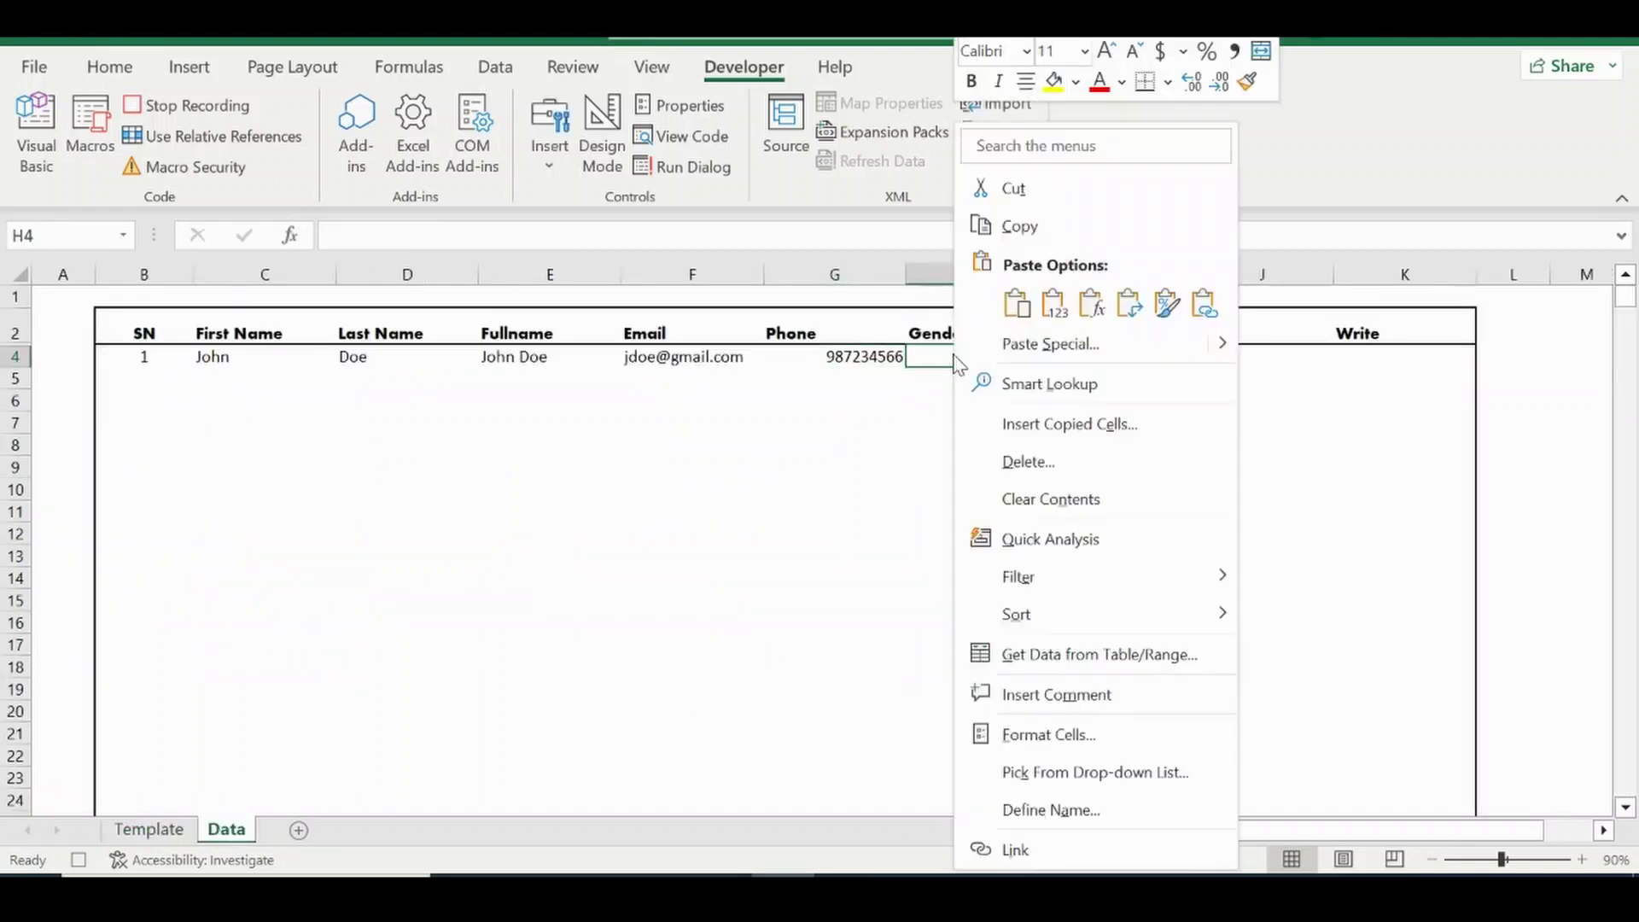
left_click(1055, 304)
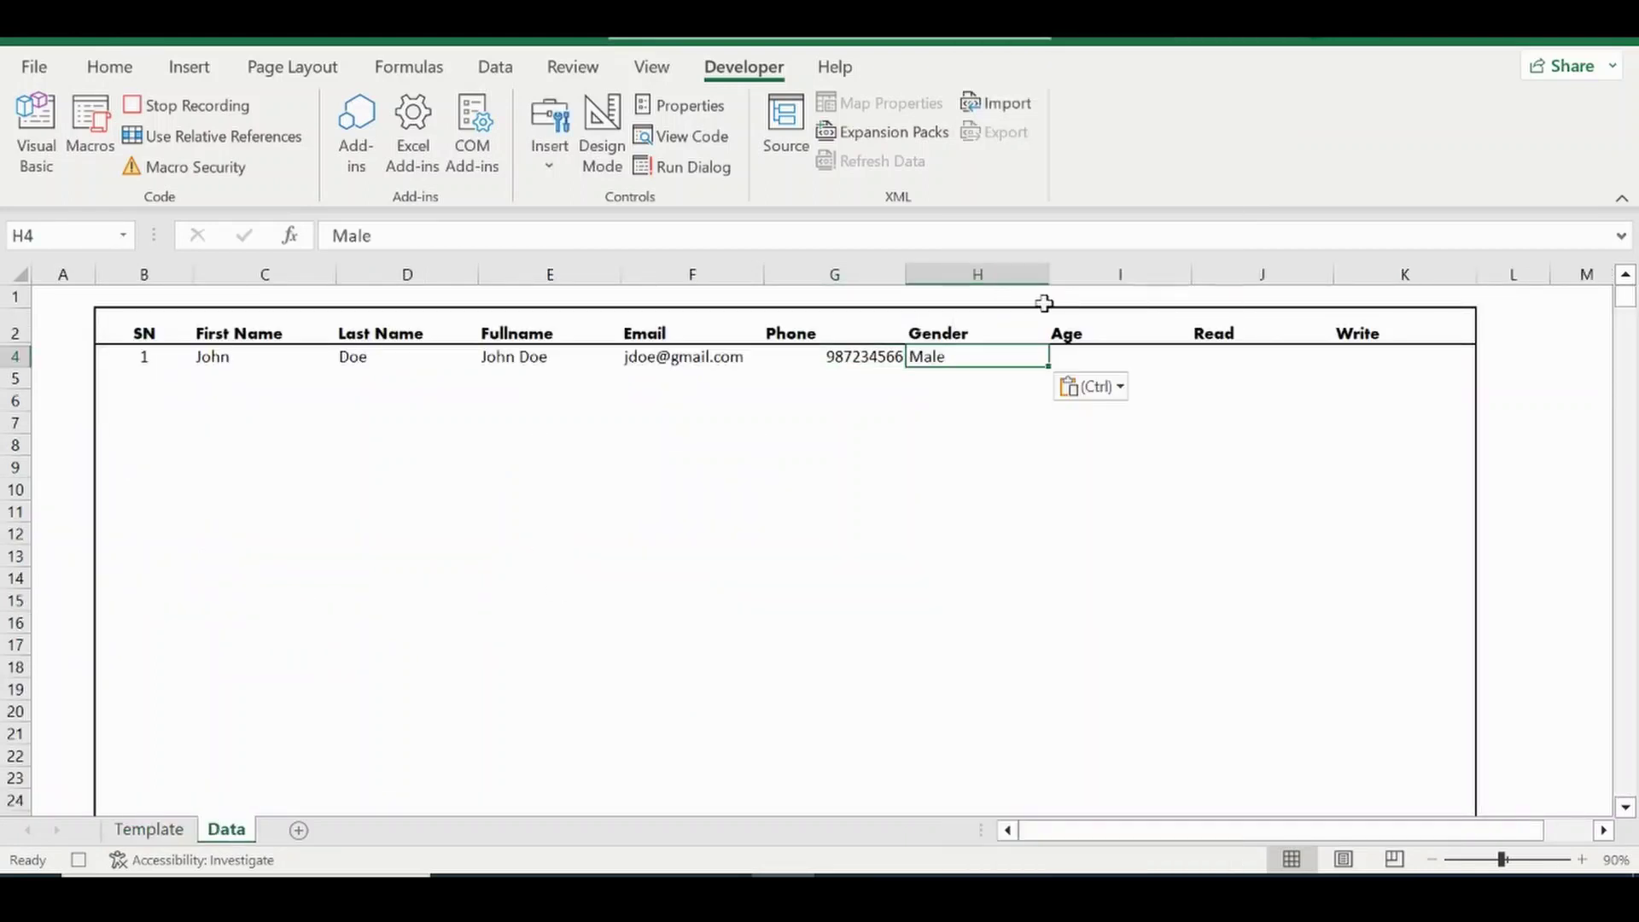
left_click(150, 830)
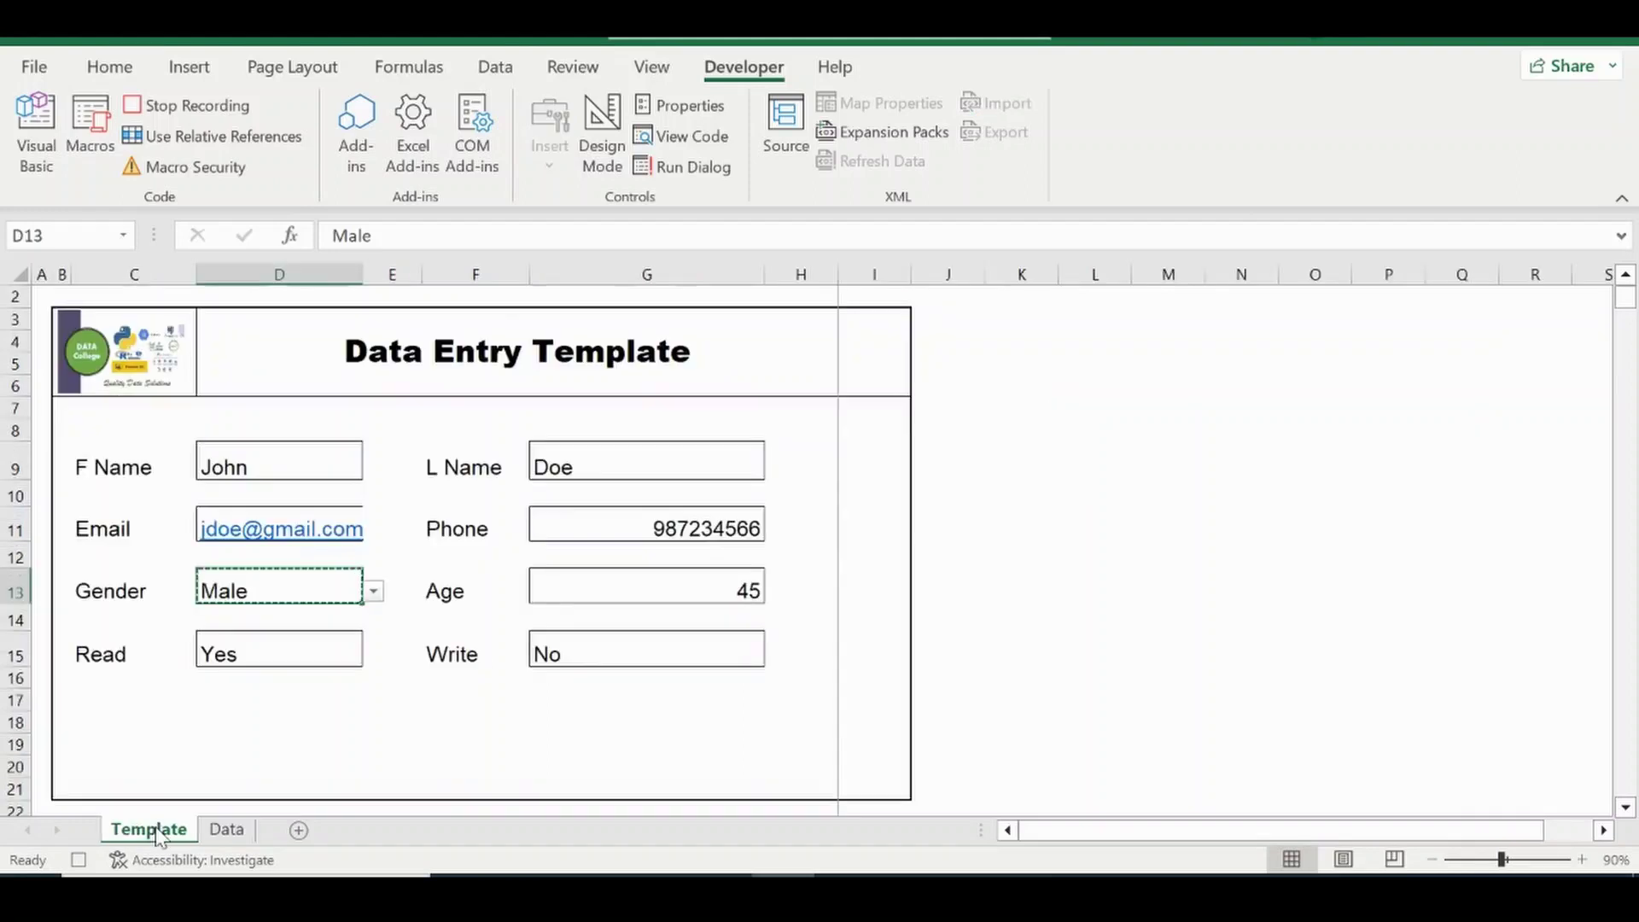
left_click(588, 591)
key("ctrl+c")
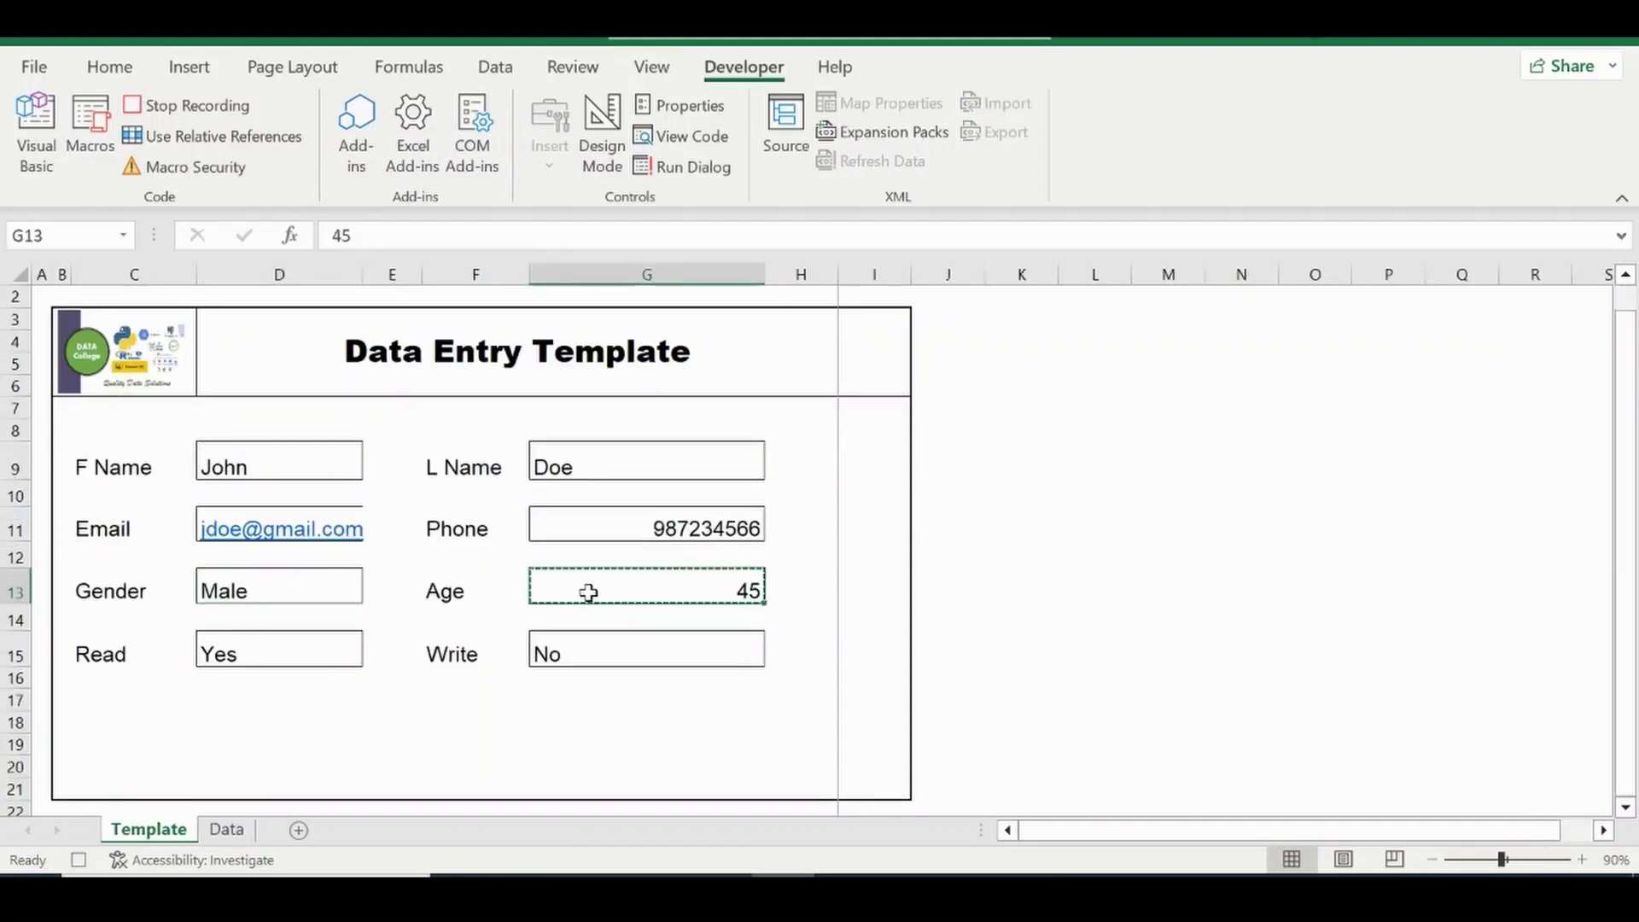
left_click(249, 828)
left_click(1090, 362)
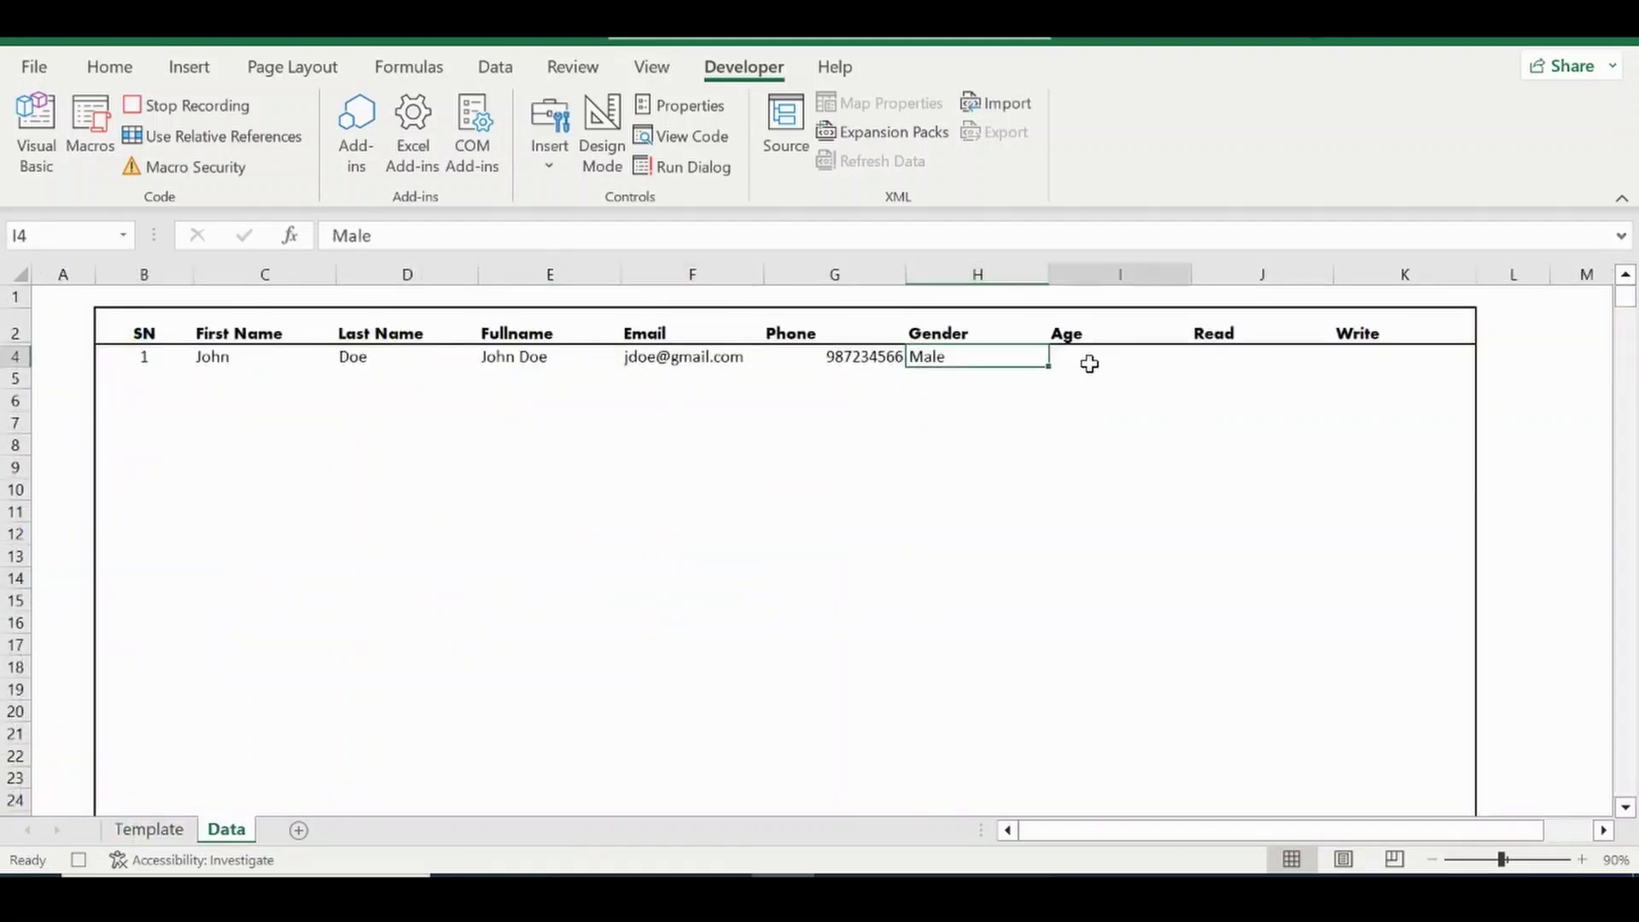
right_click(1084, 357)
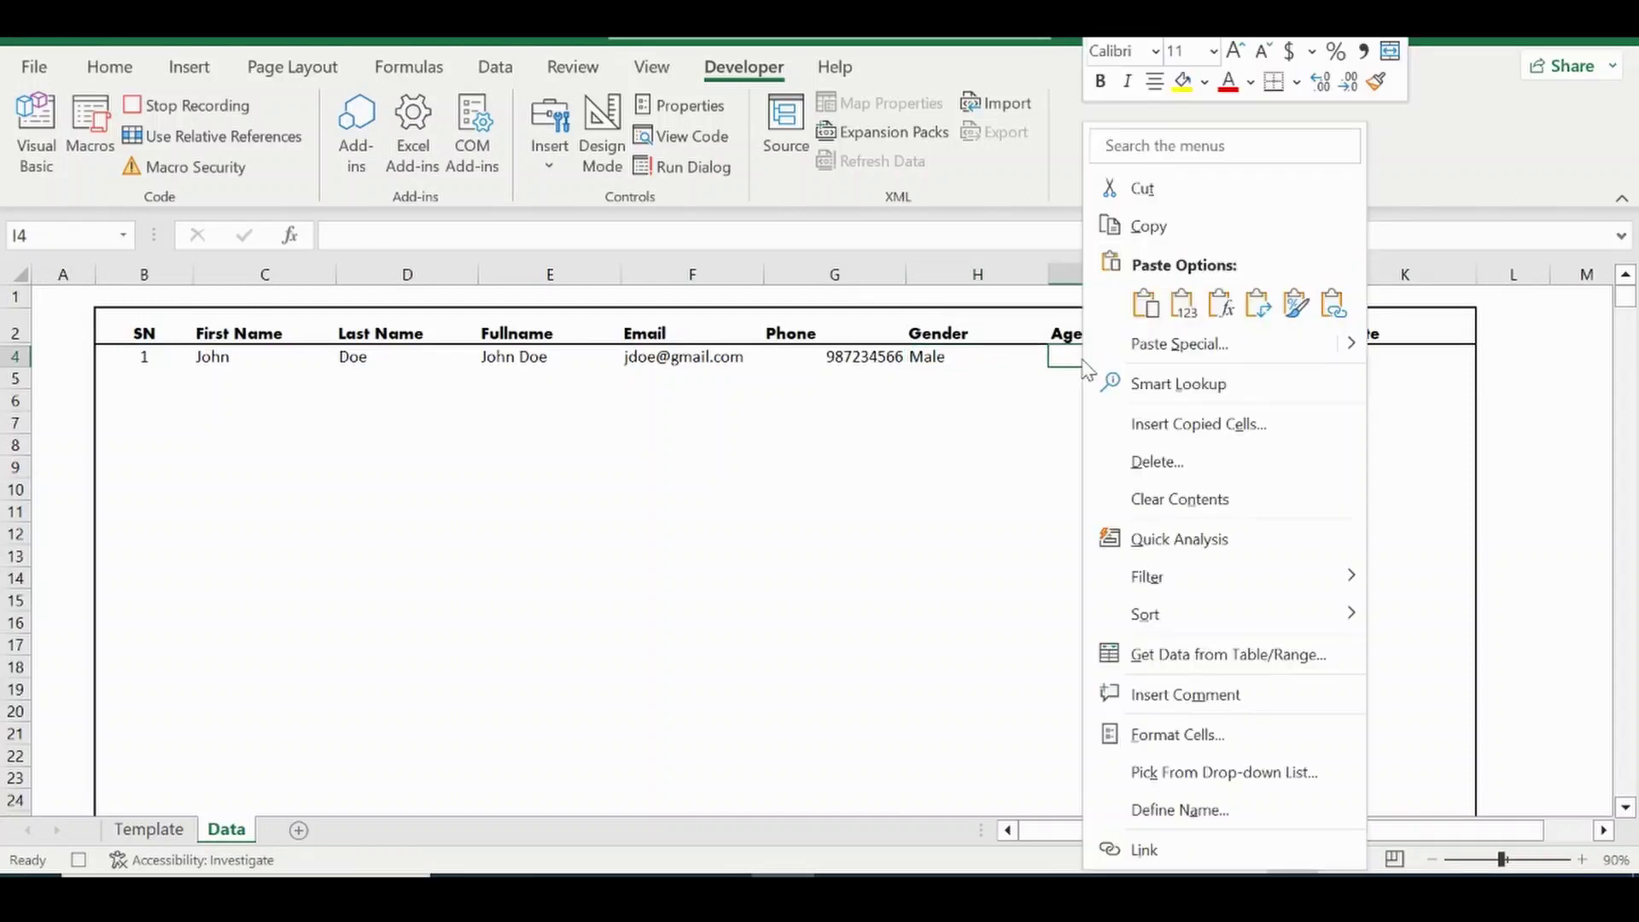
left_click(1190, 323)
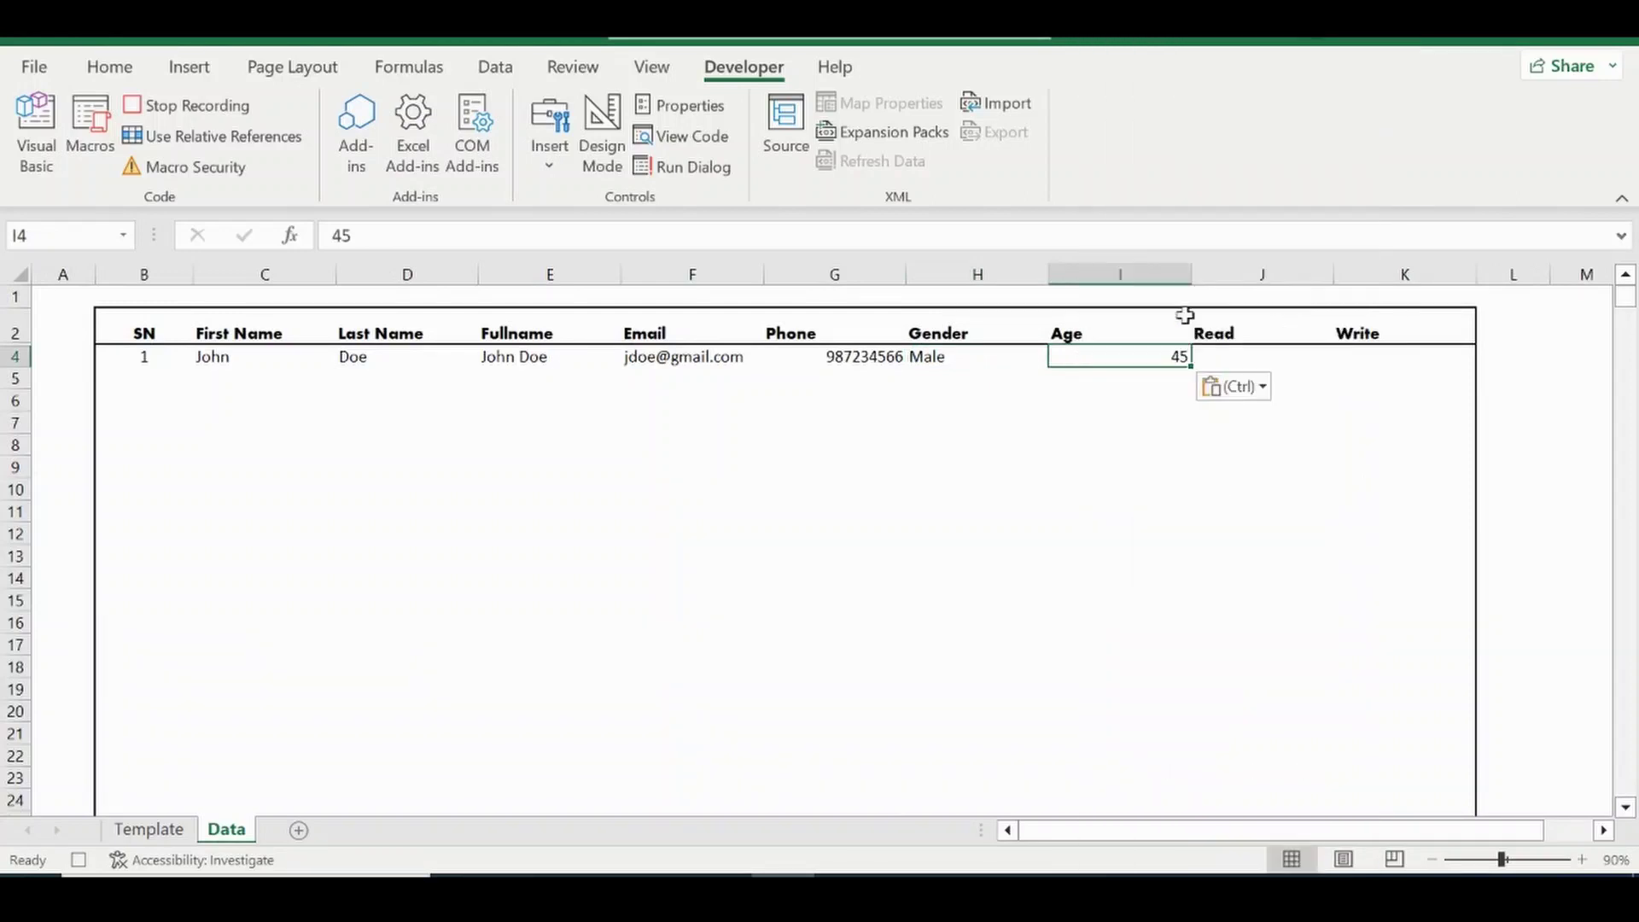
Paste Read Yes and Write No as values into the row 4 Read and Write cells.
left_click(148, 829)
left_click(261, 664)
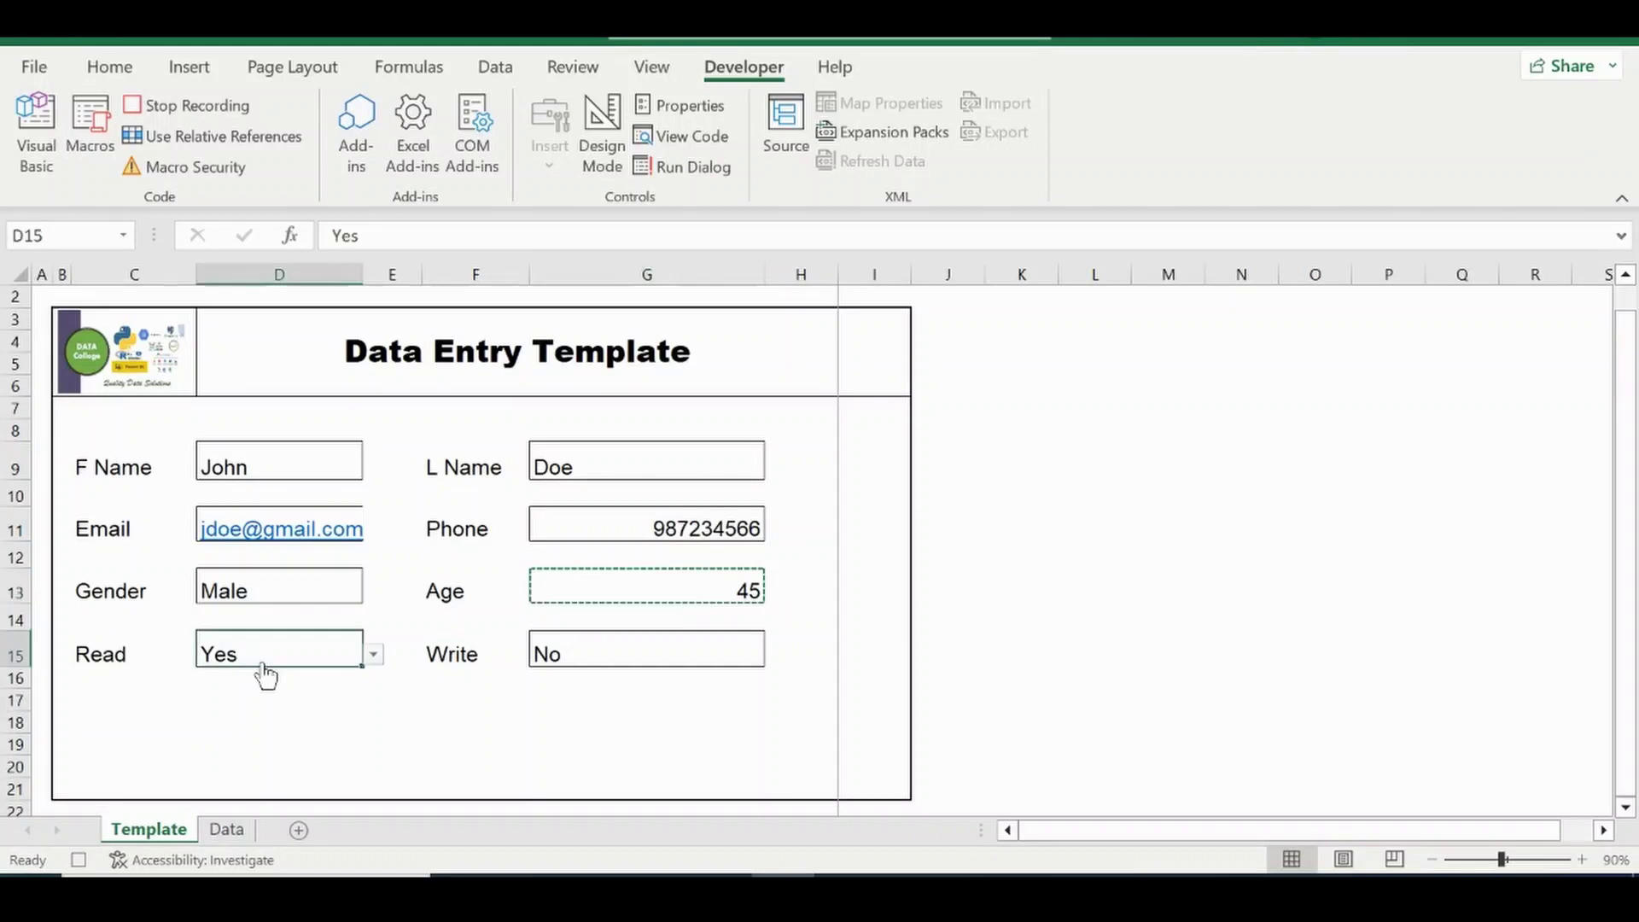
left_click(226, 828)
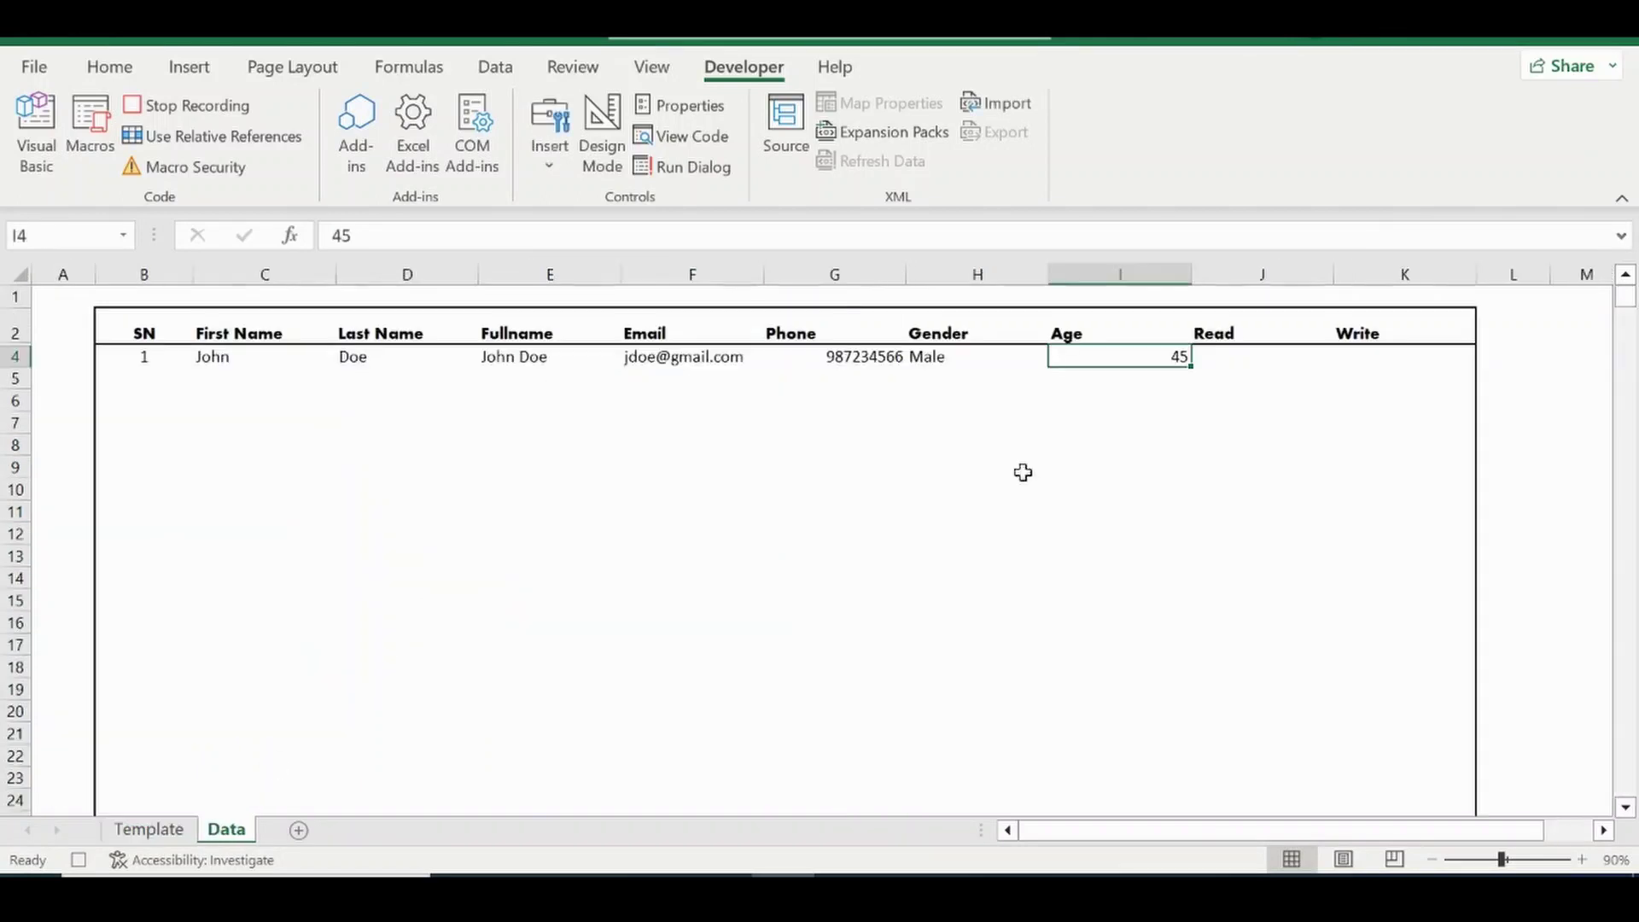
left_click(1221, 355)
right_click(1225, 358)
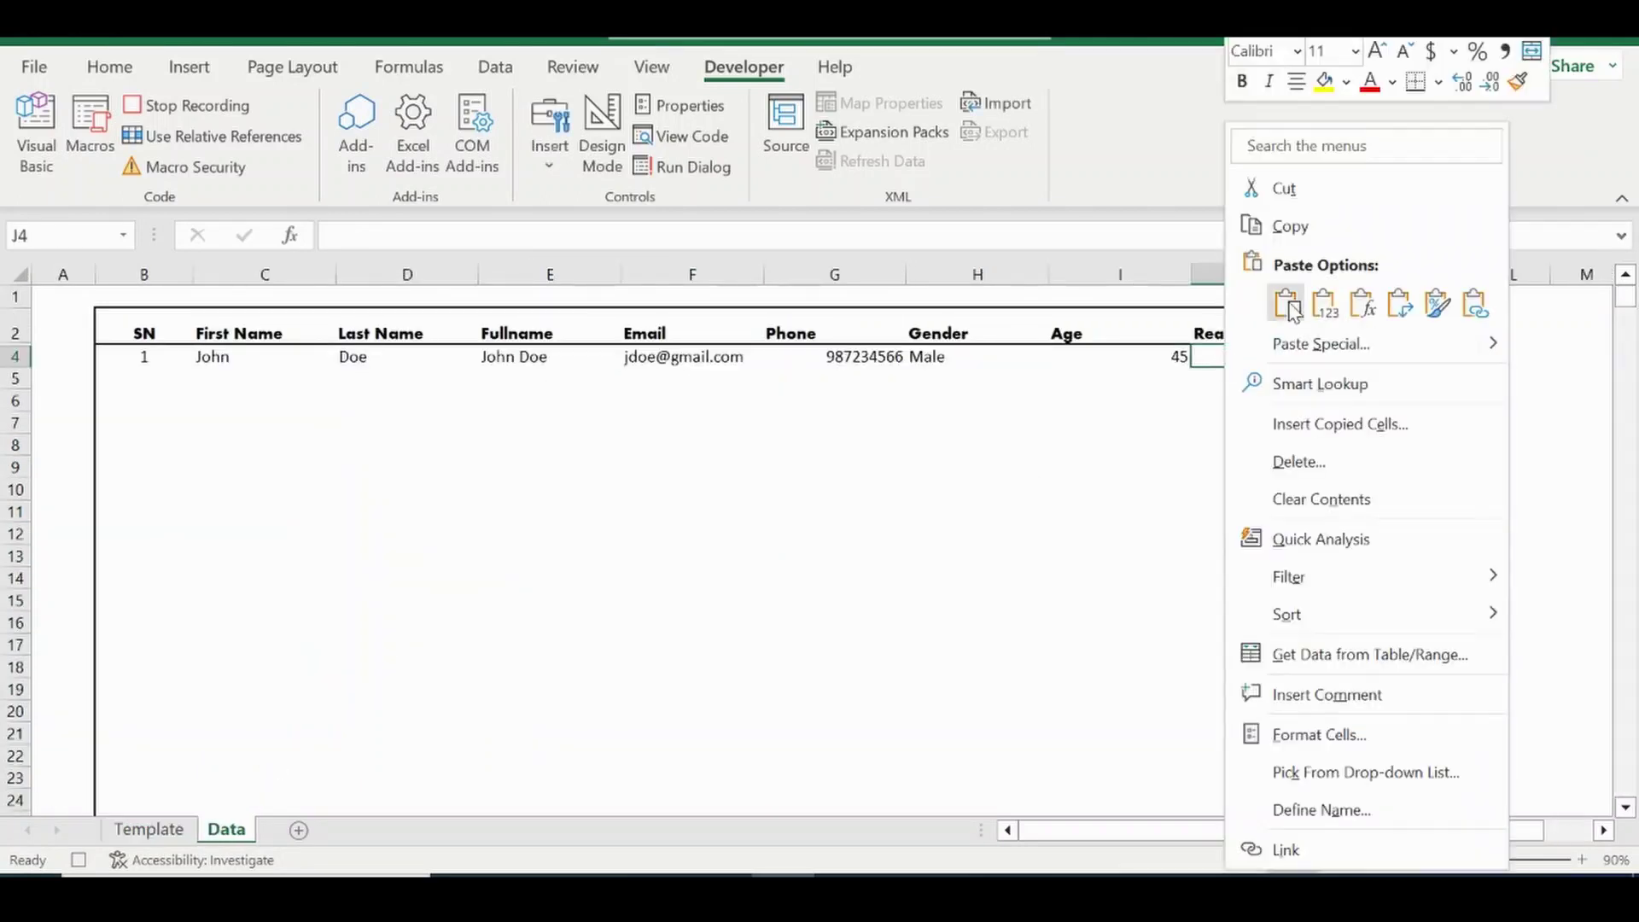
left_click(1322, 307)
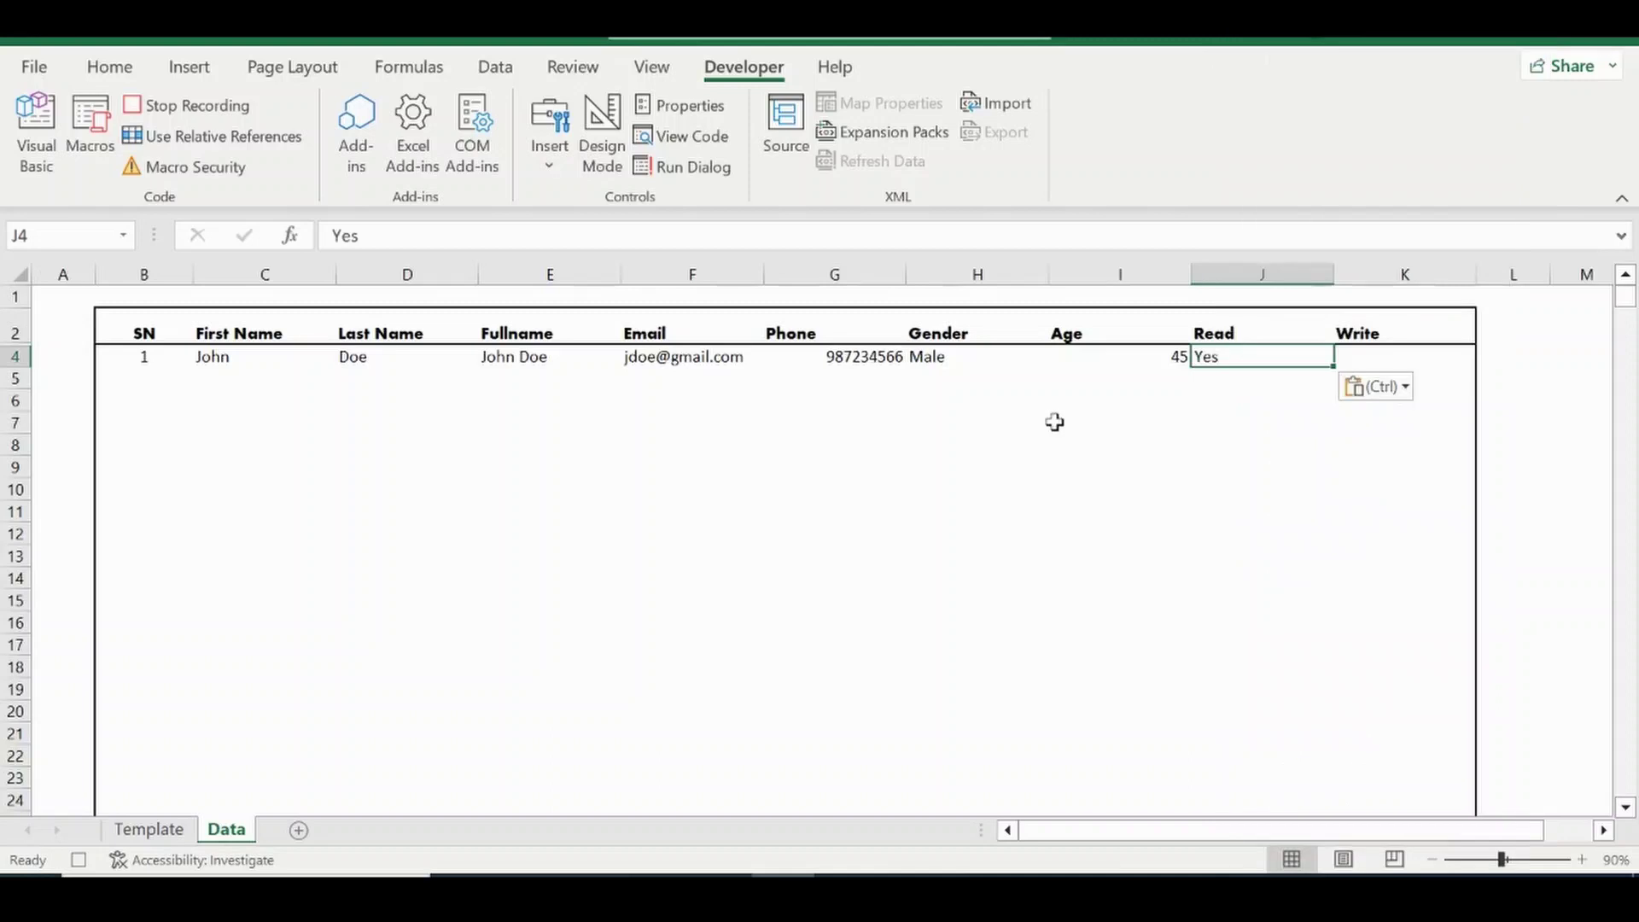
left_click(172, 830)
left_click(615, 647)
key("ctrl+c")
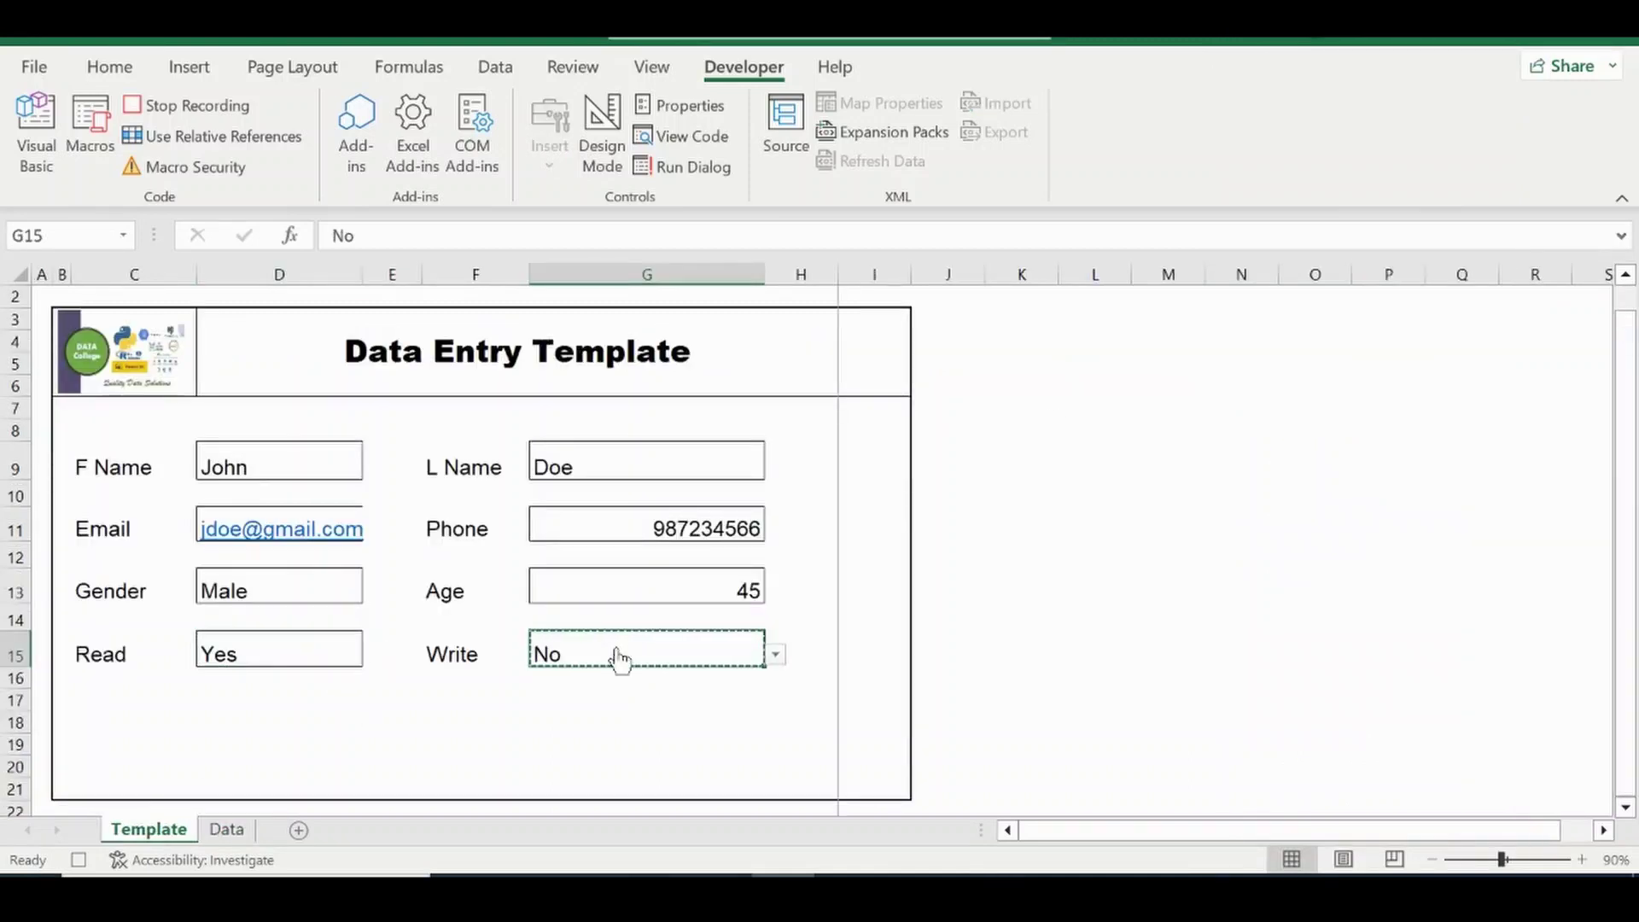
left_click(226, 829)
left_click(1375, 359)
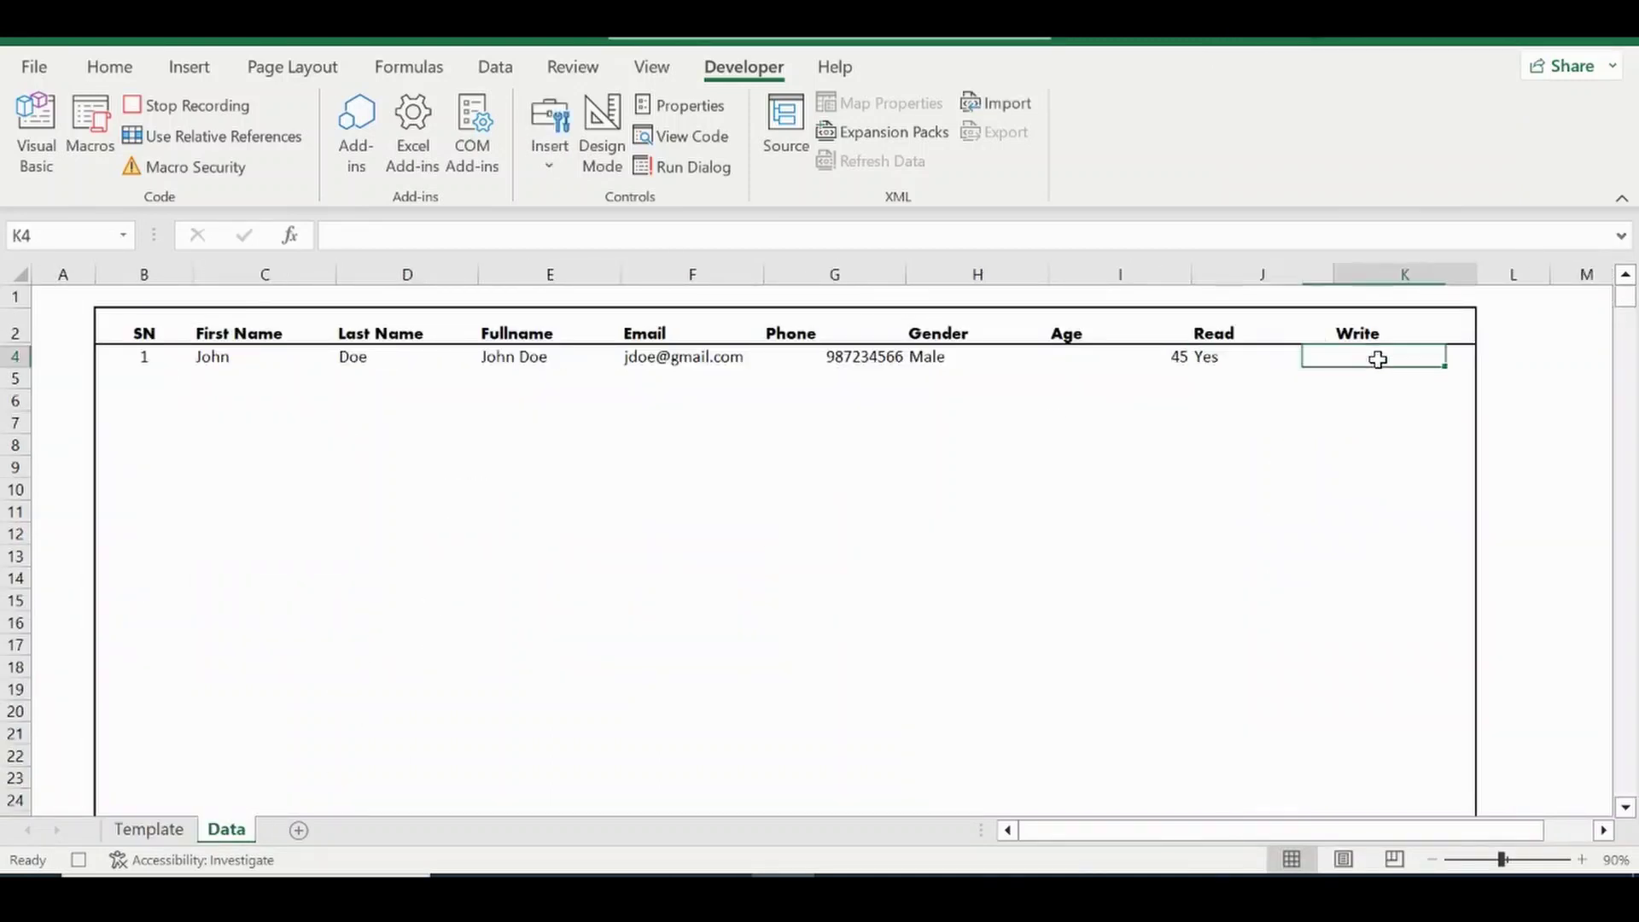
right_click(1383, 370)
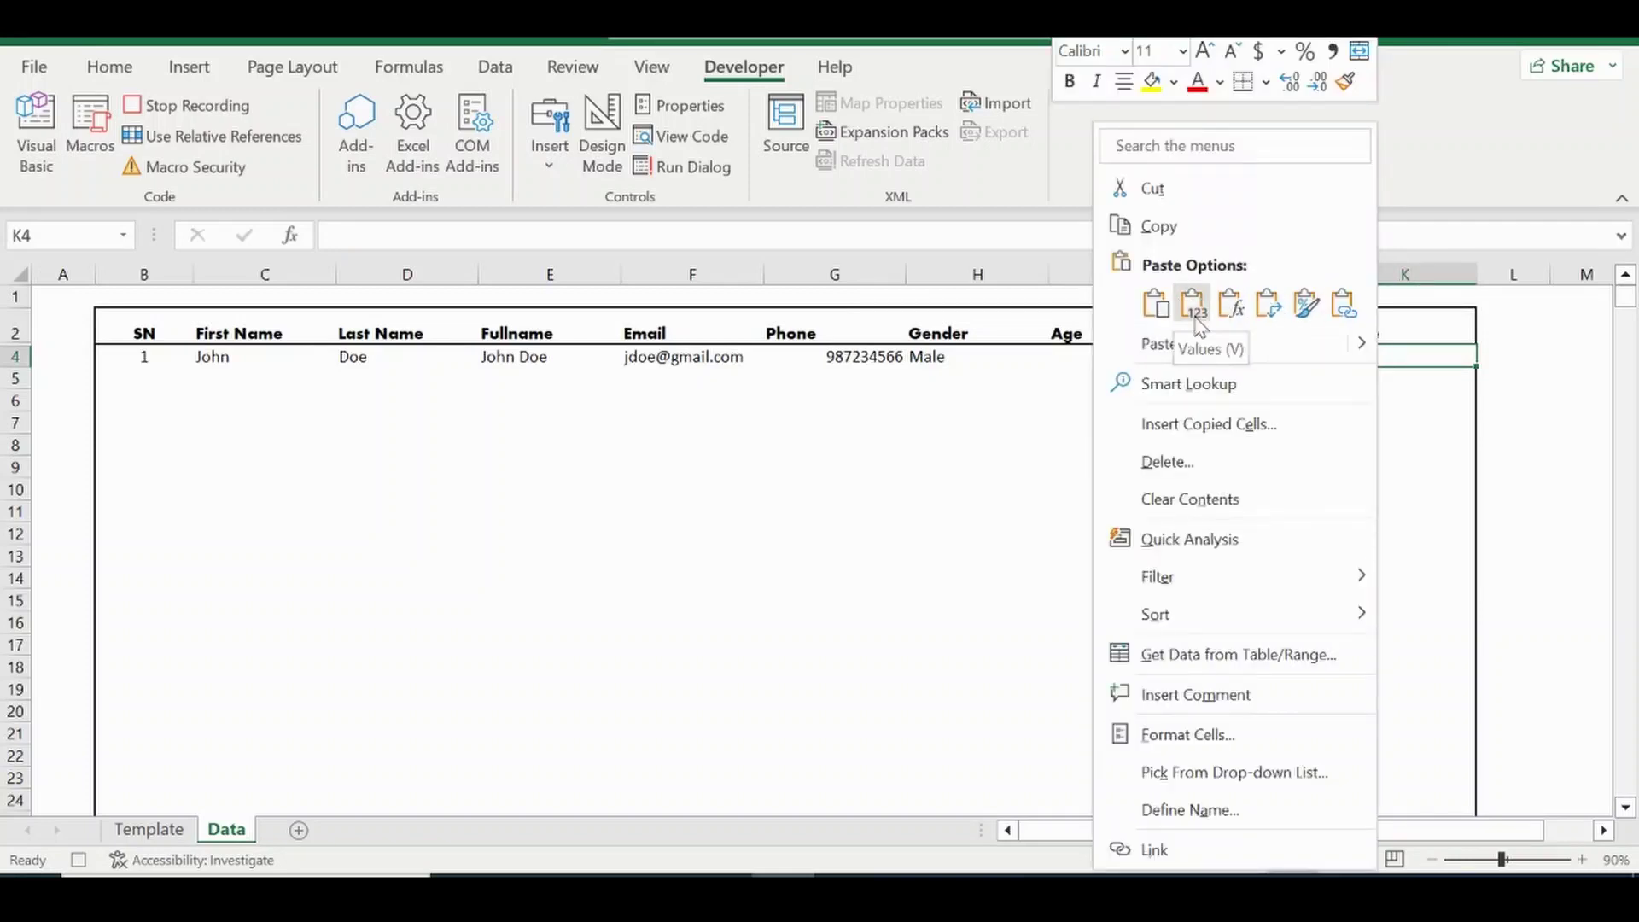
left_click(1193, 306)
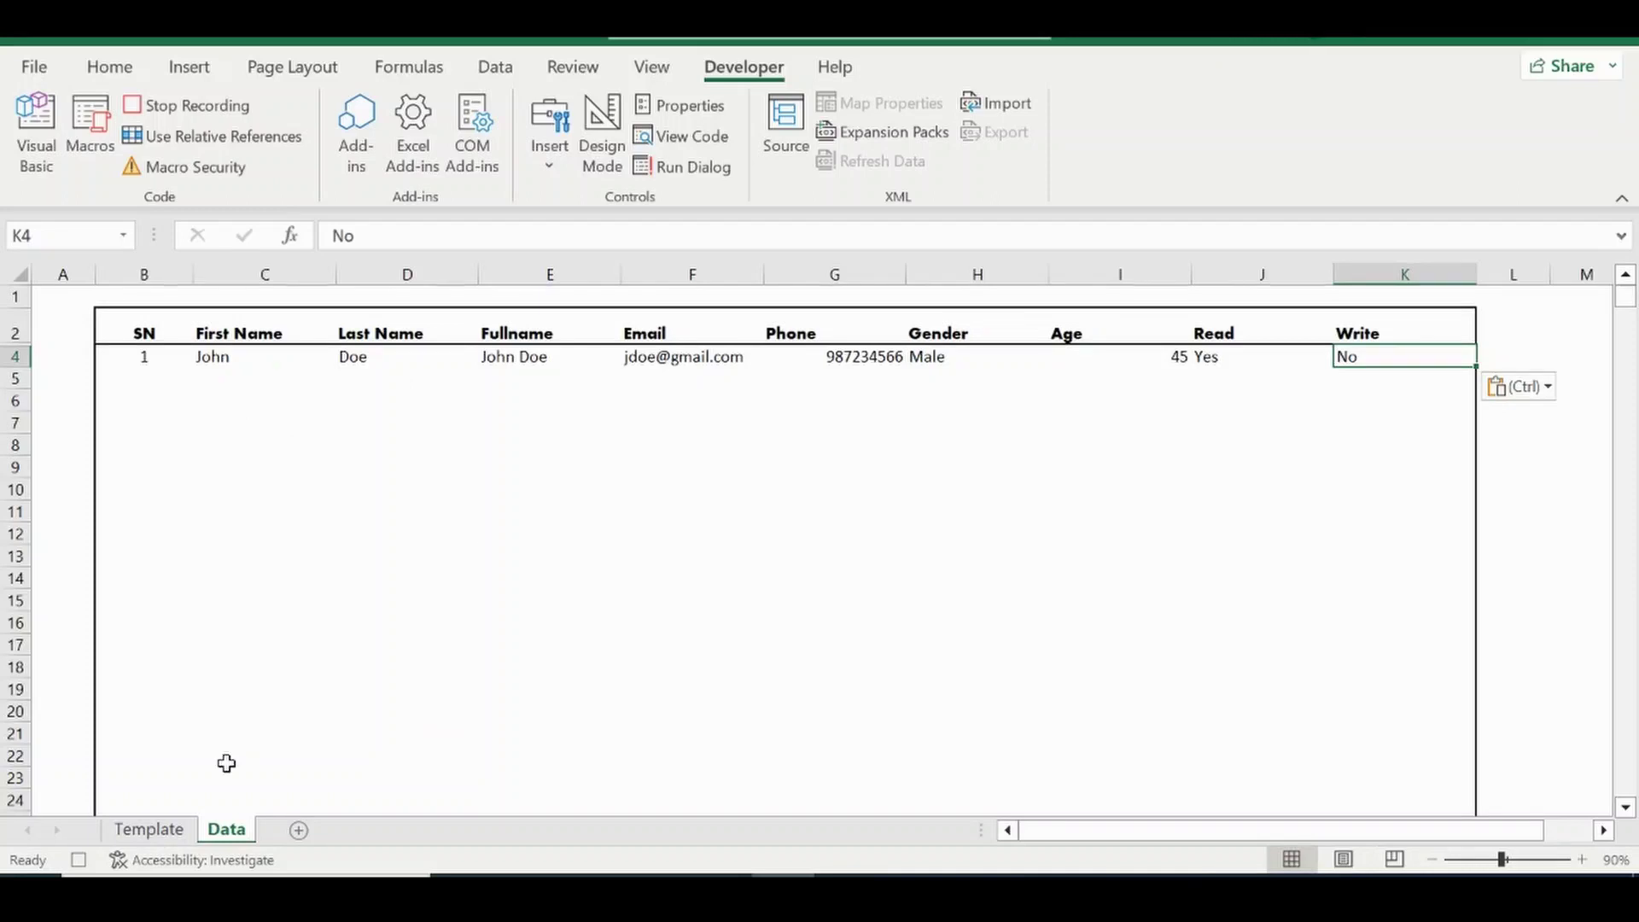
Clear all eight Template form fields, from Write and Age up to F Name.
left_click(154, 829)
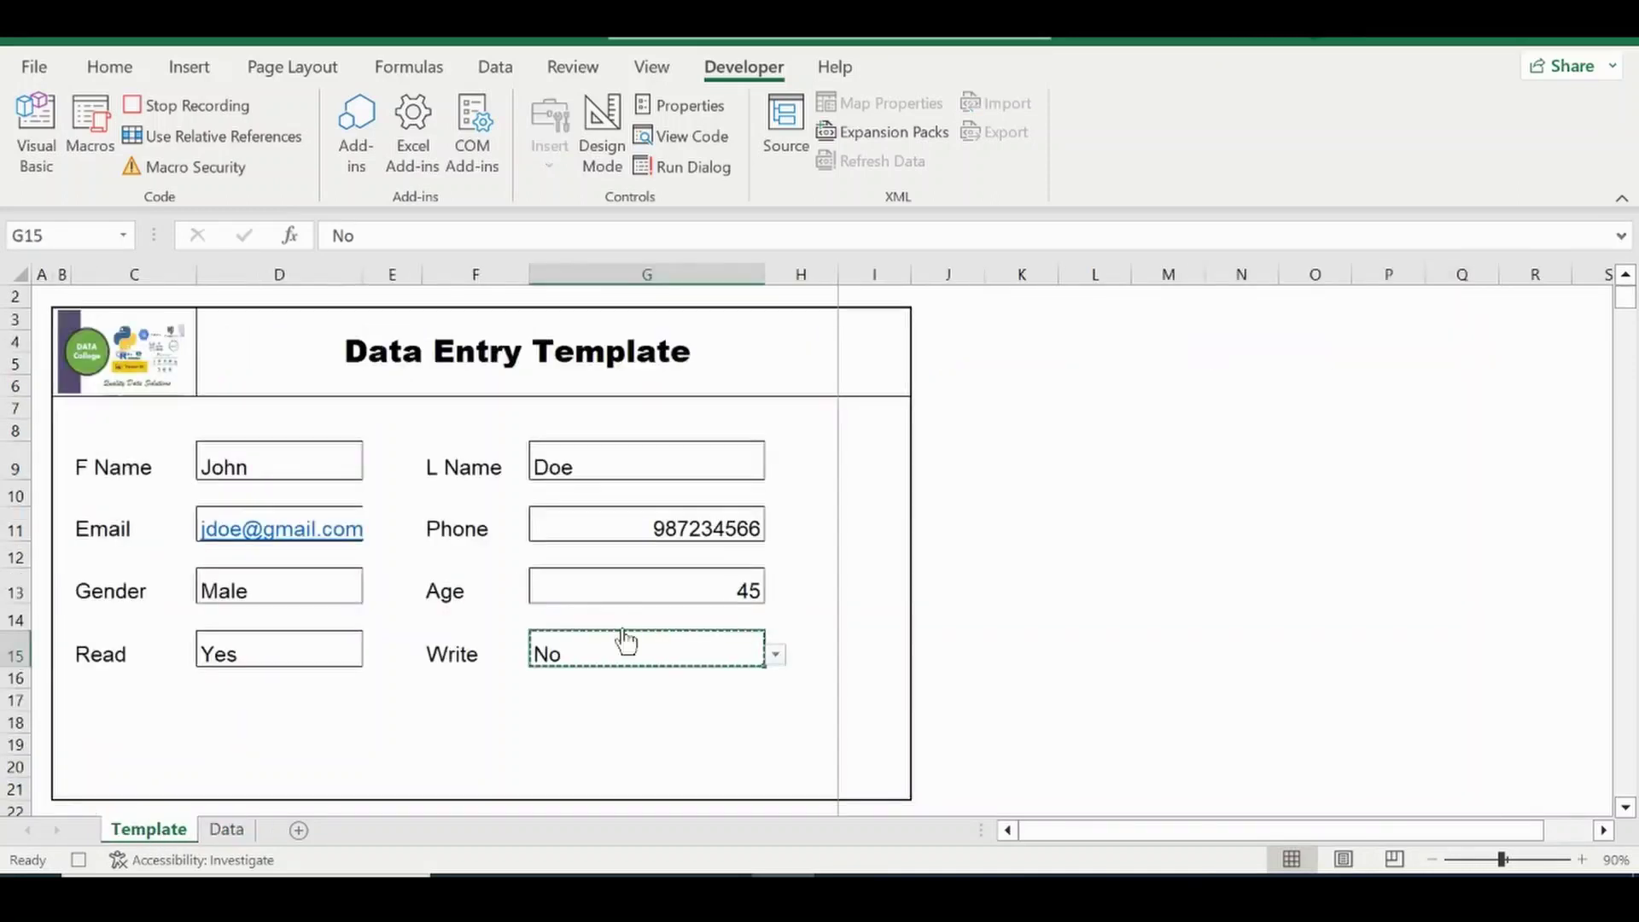
key("Delete")
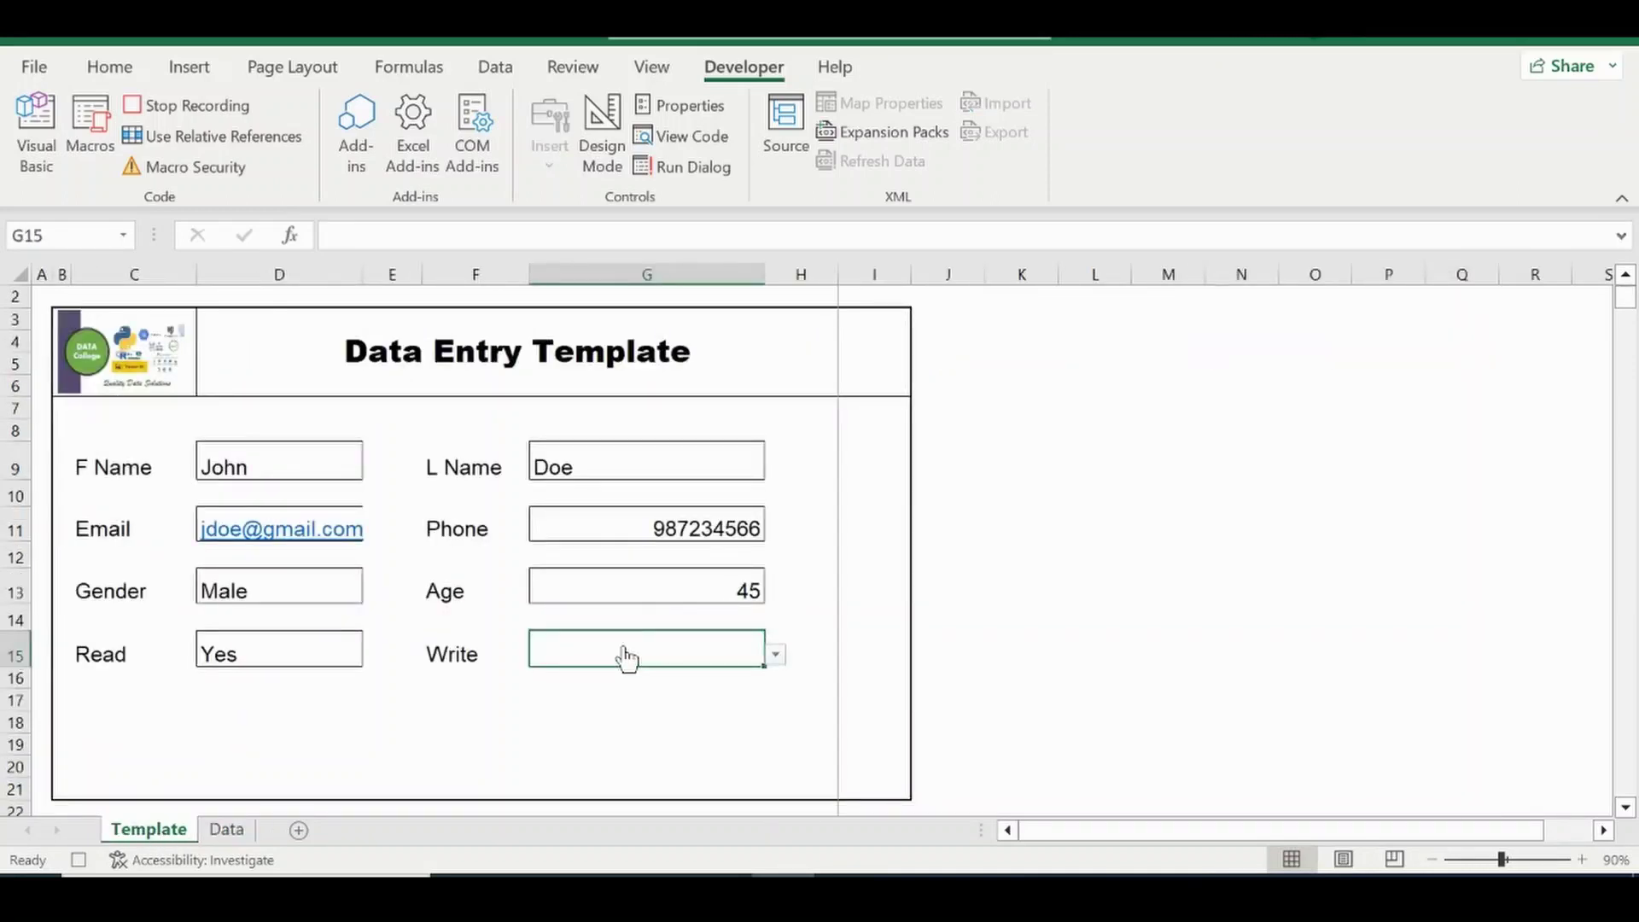
key("Up")
key("Up")
key("Delete")
key("Up")
key("Up")
key("Delete")
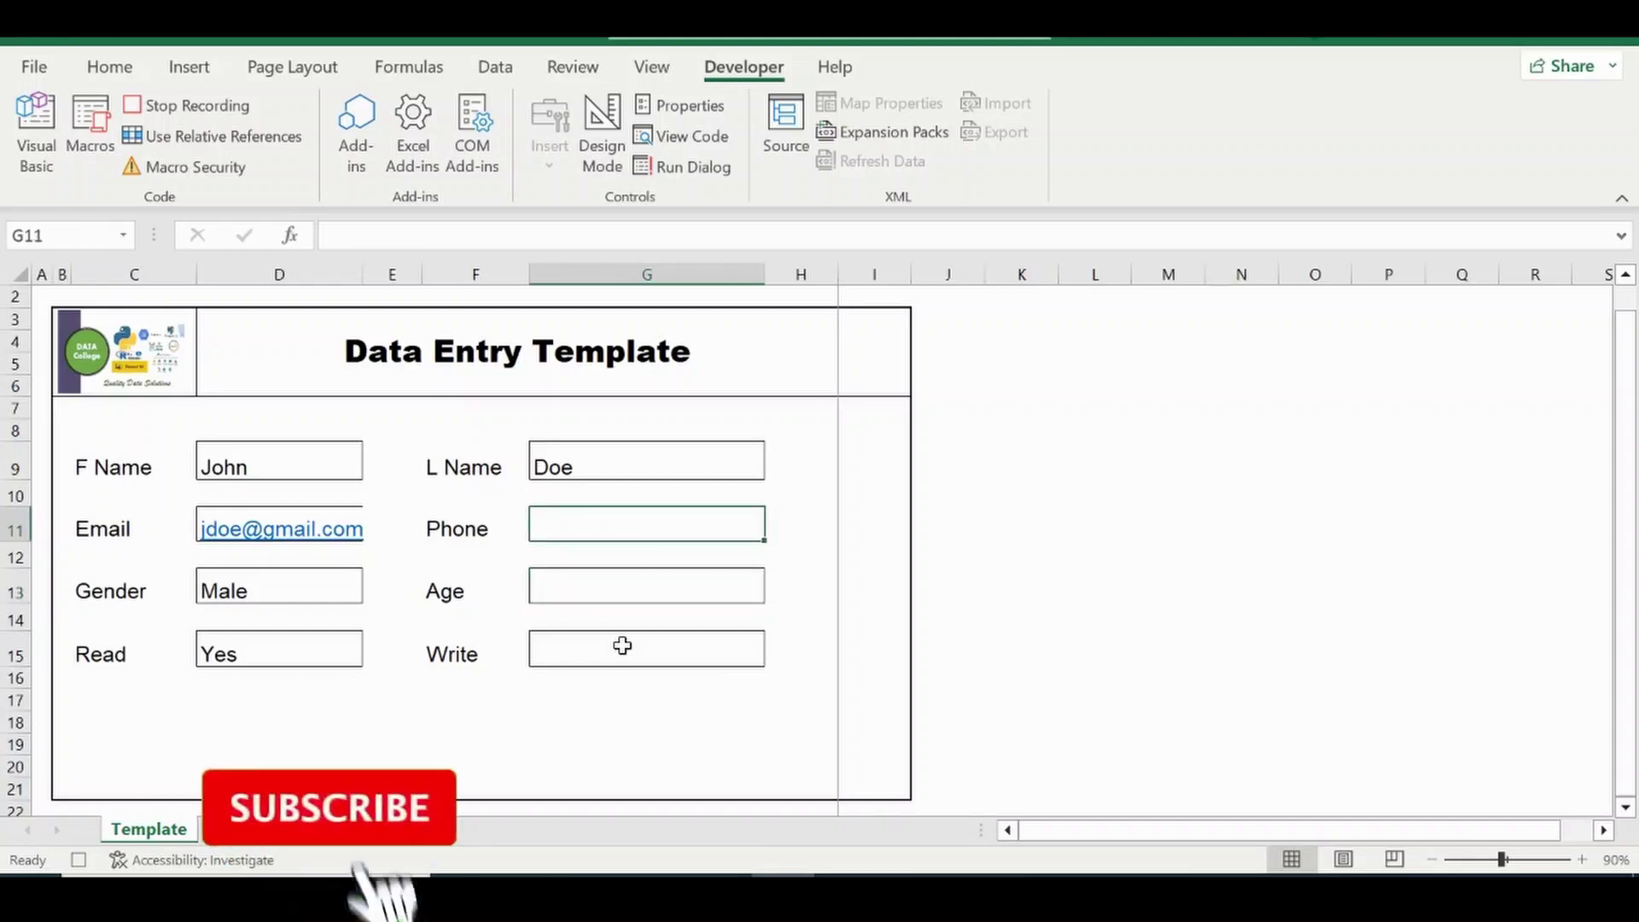
key("Up")
key("Up")
key("Delete")
left_click(302, 653)
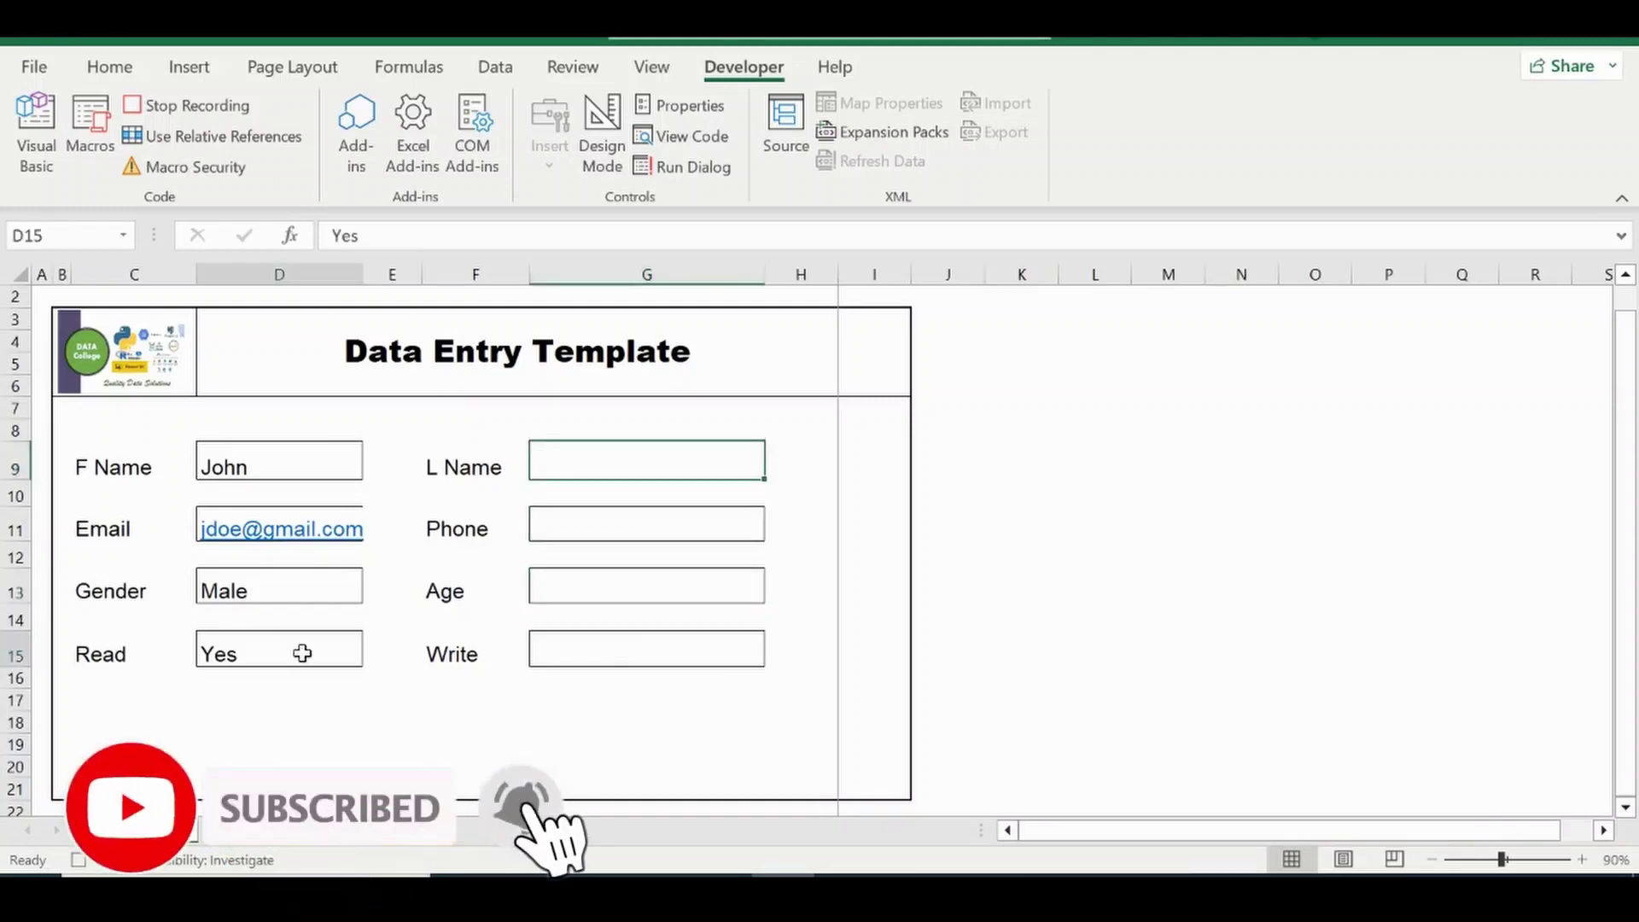
key("Delete")
key("Up")
key("Up")
key("Delete")
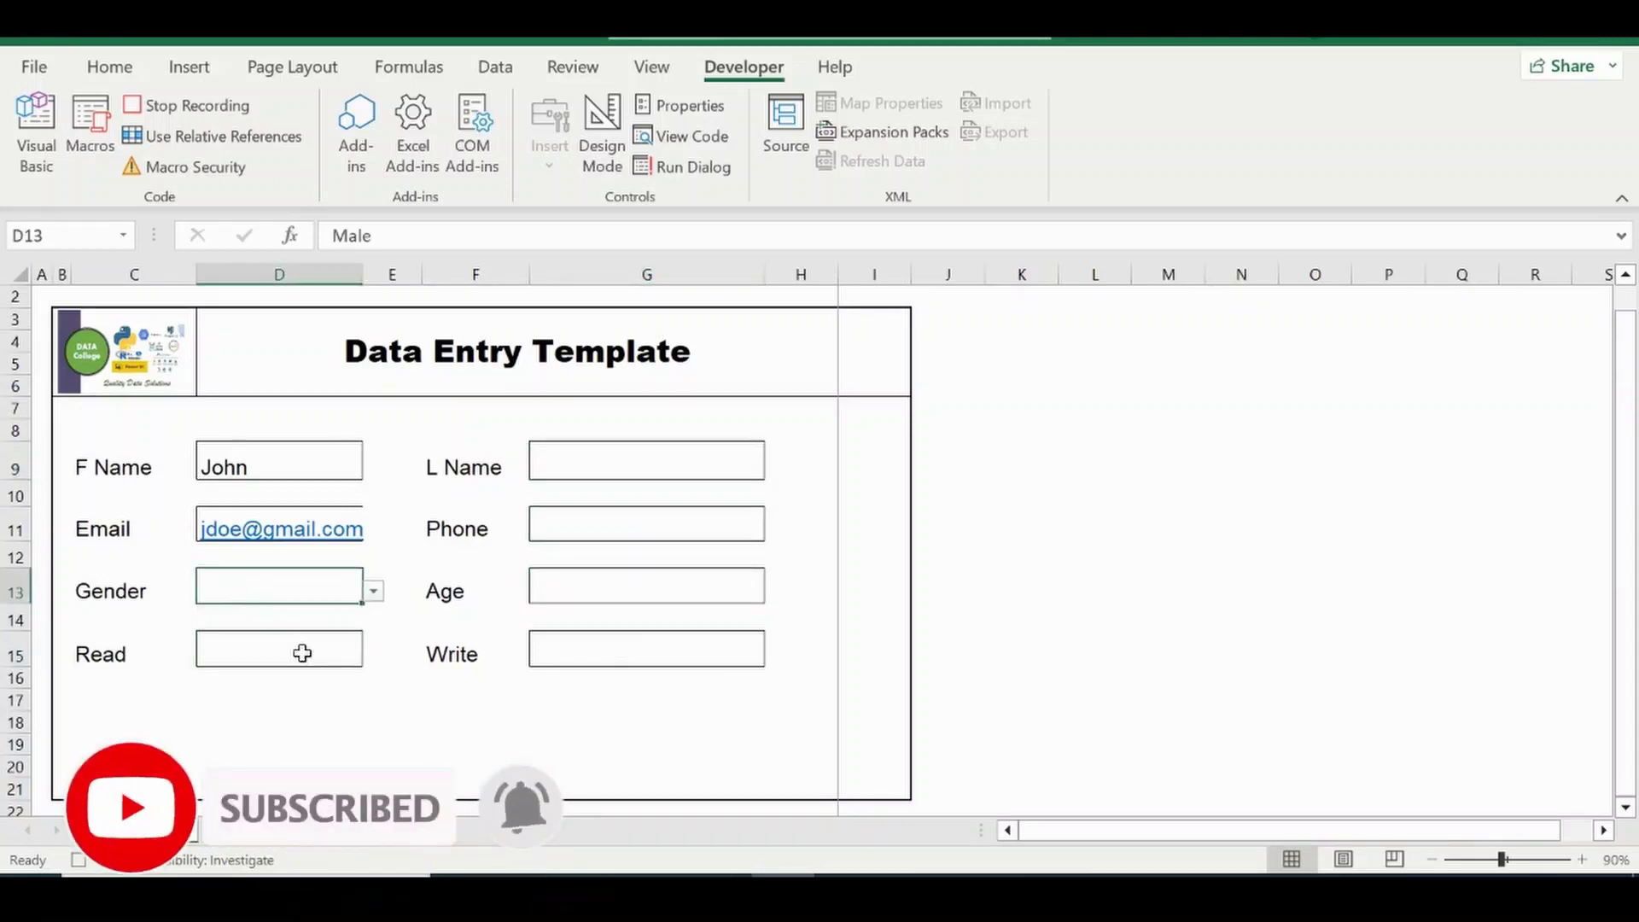
key("Up")
key("Up")
key("Delete")
key("Up")
key("Up")
key("Delete")
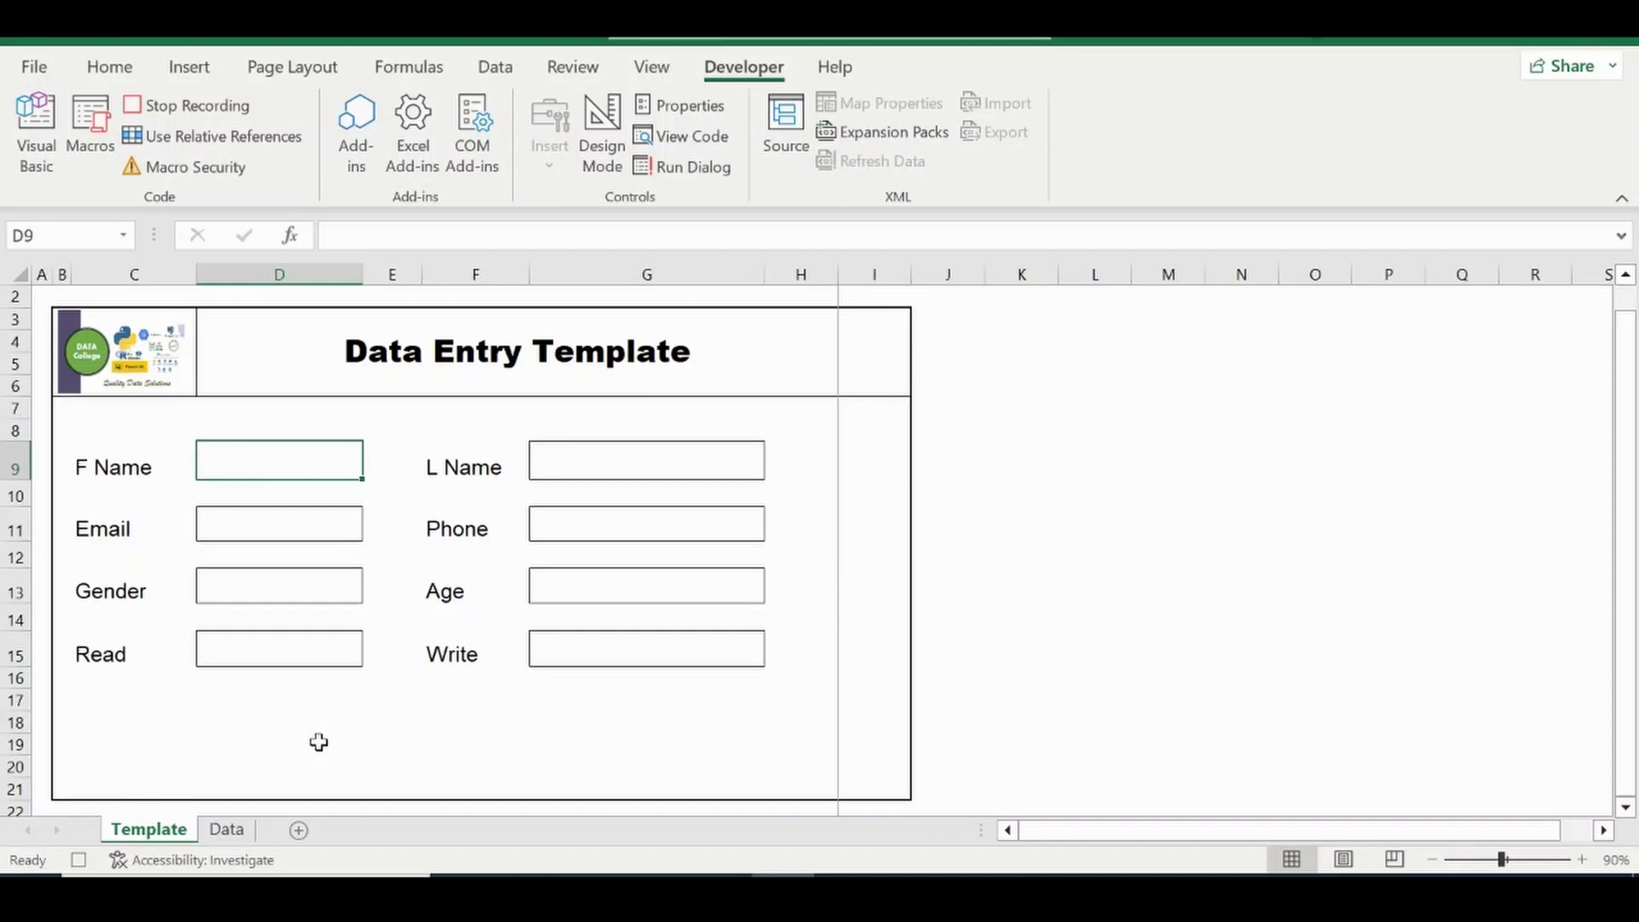
Stop the macro recording and check the stored row on the Data sheet.
left_click(169, 105)
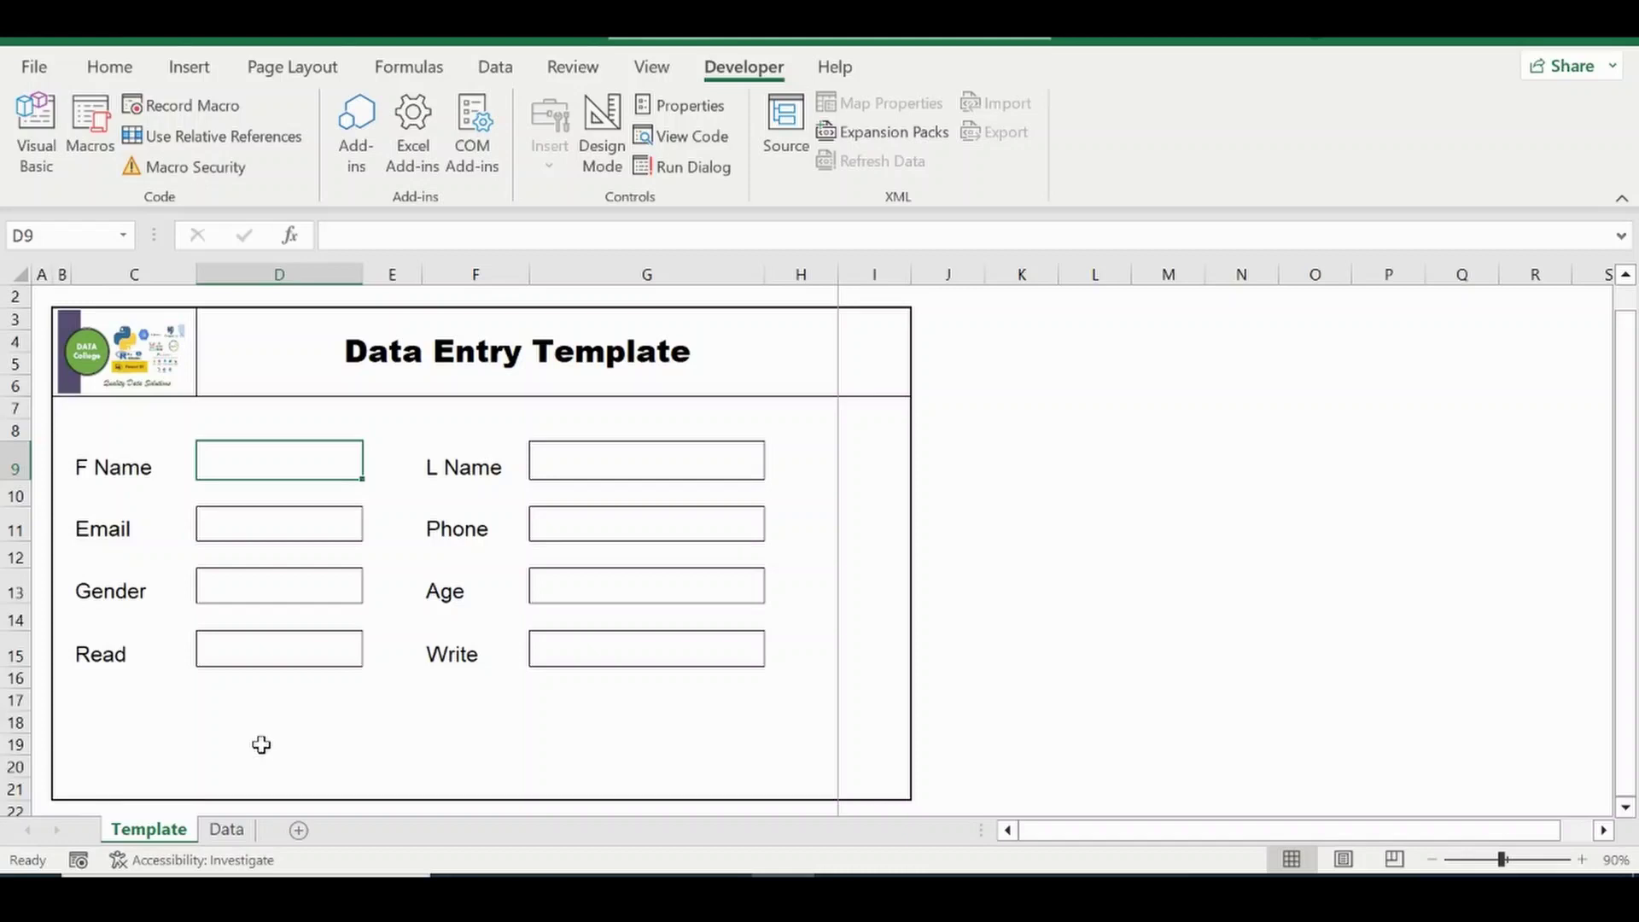
left_click(226, 830)
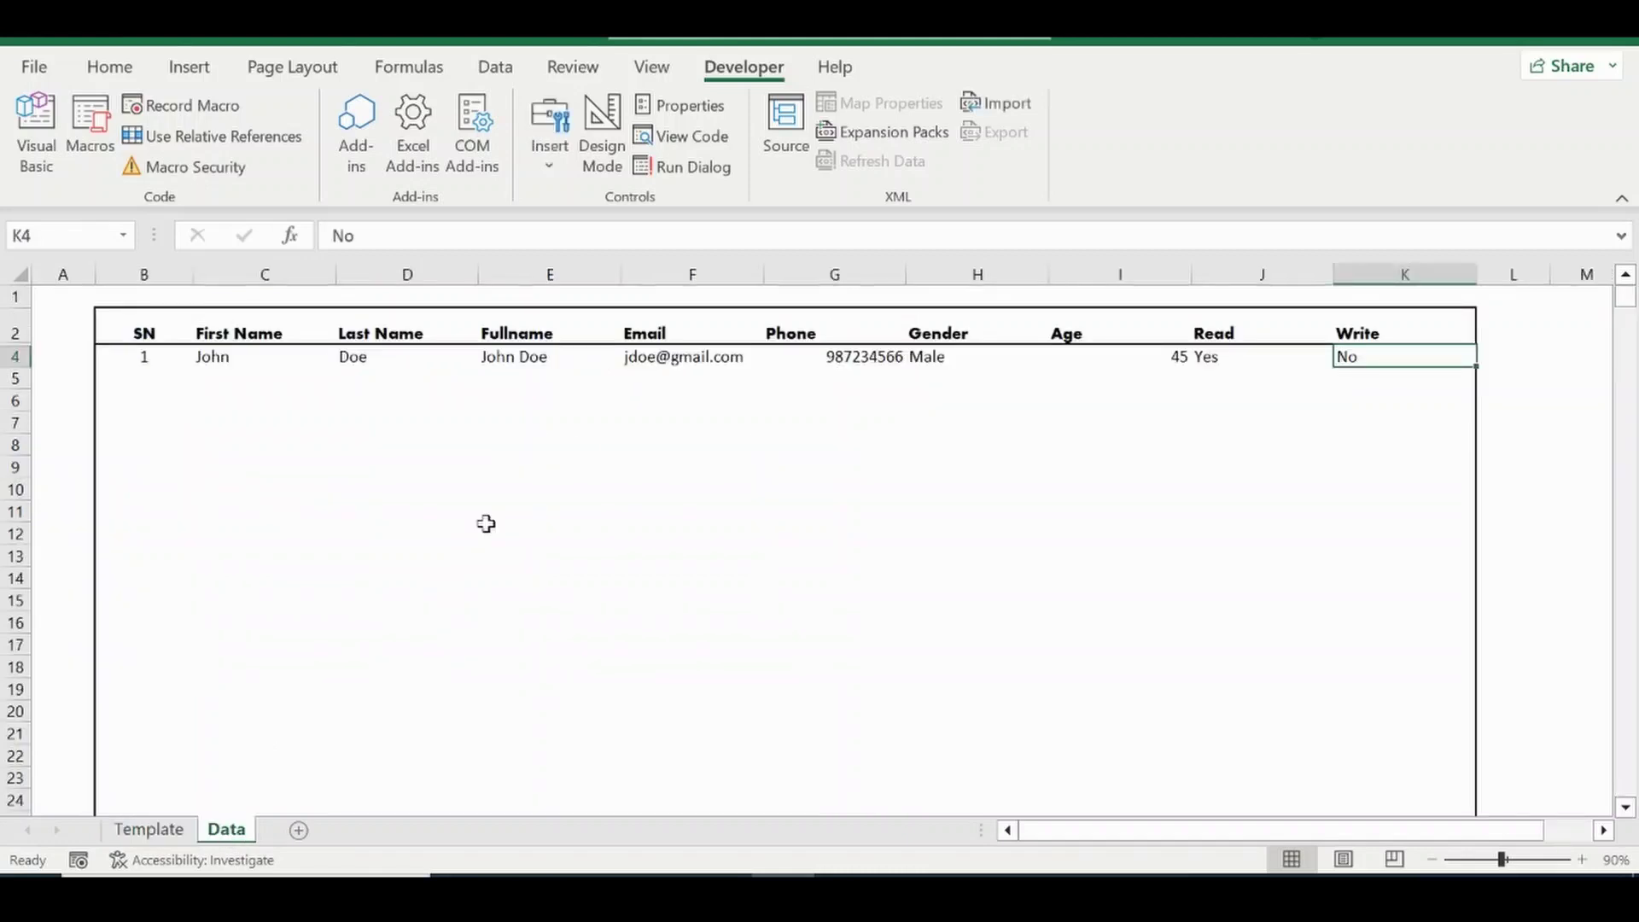
left_click(175, 830)
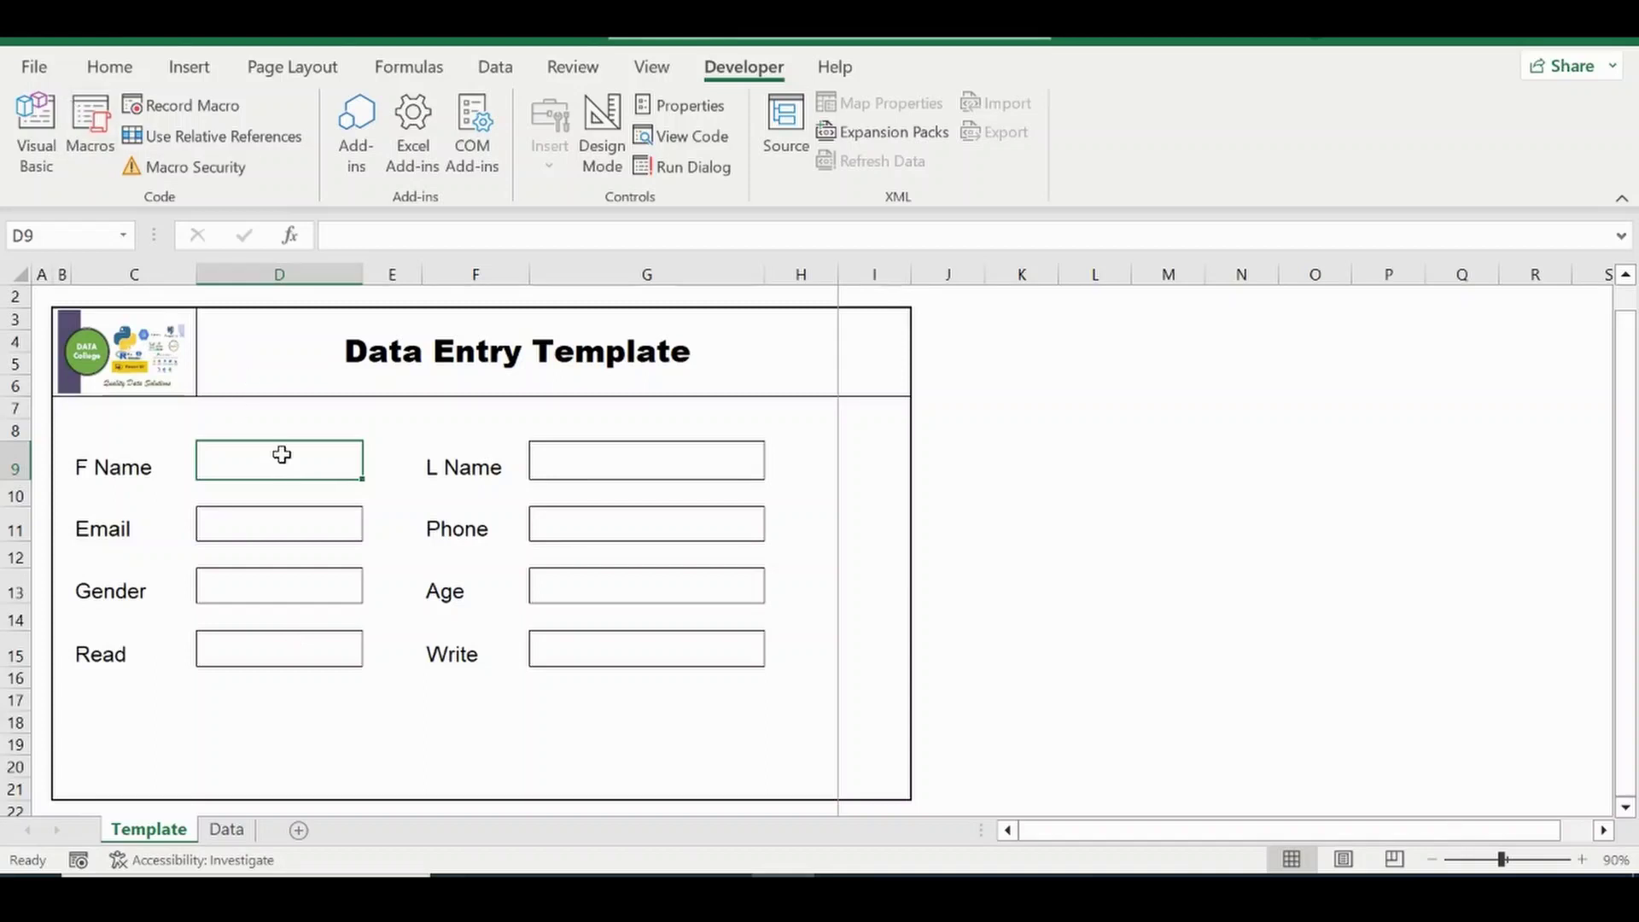
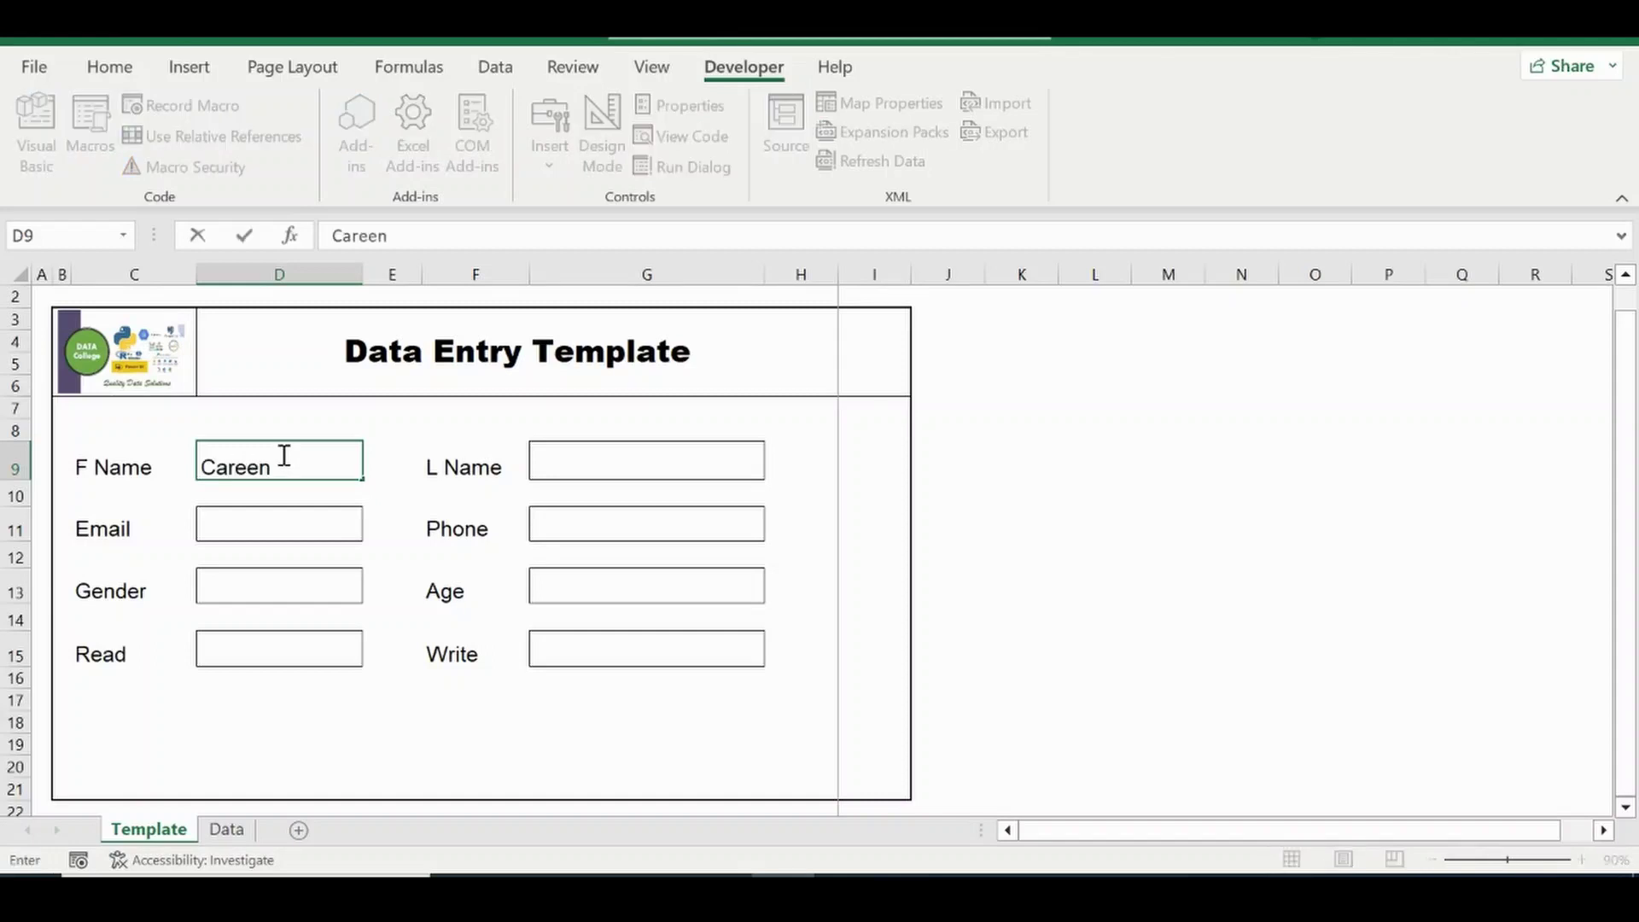
Enter the sample person's first name, last name, e-mail address and phone number.
key("Tab")
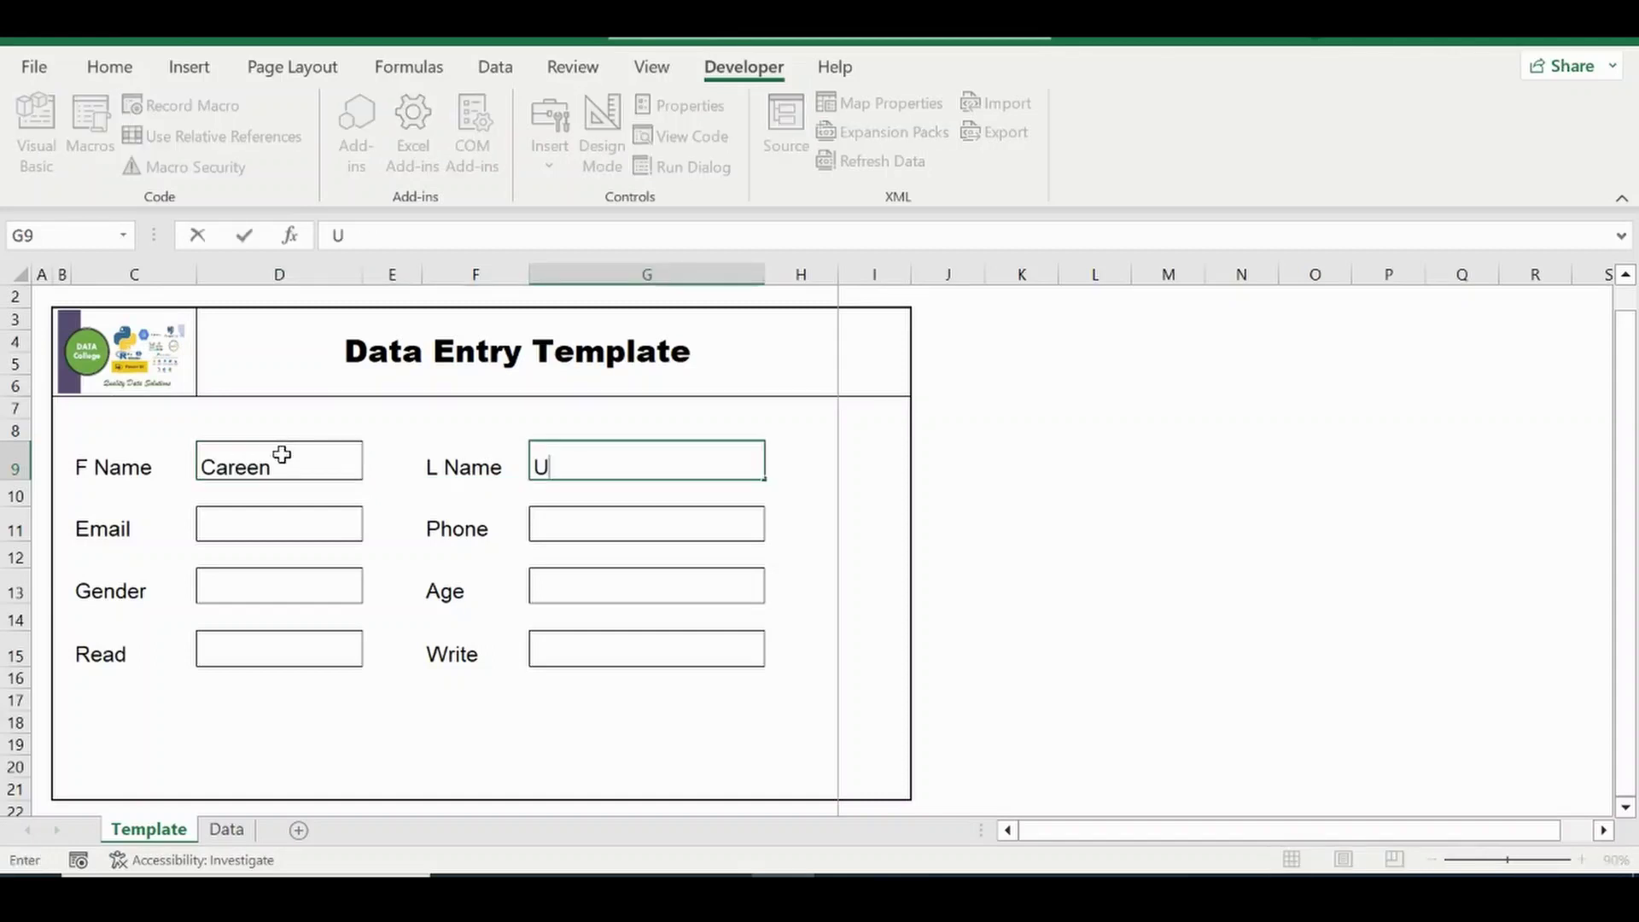
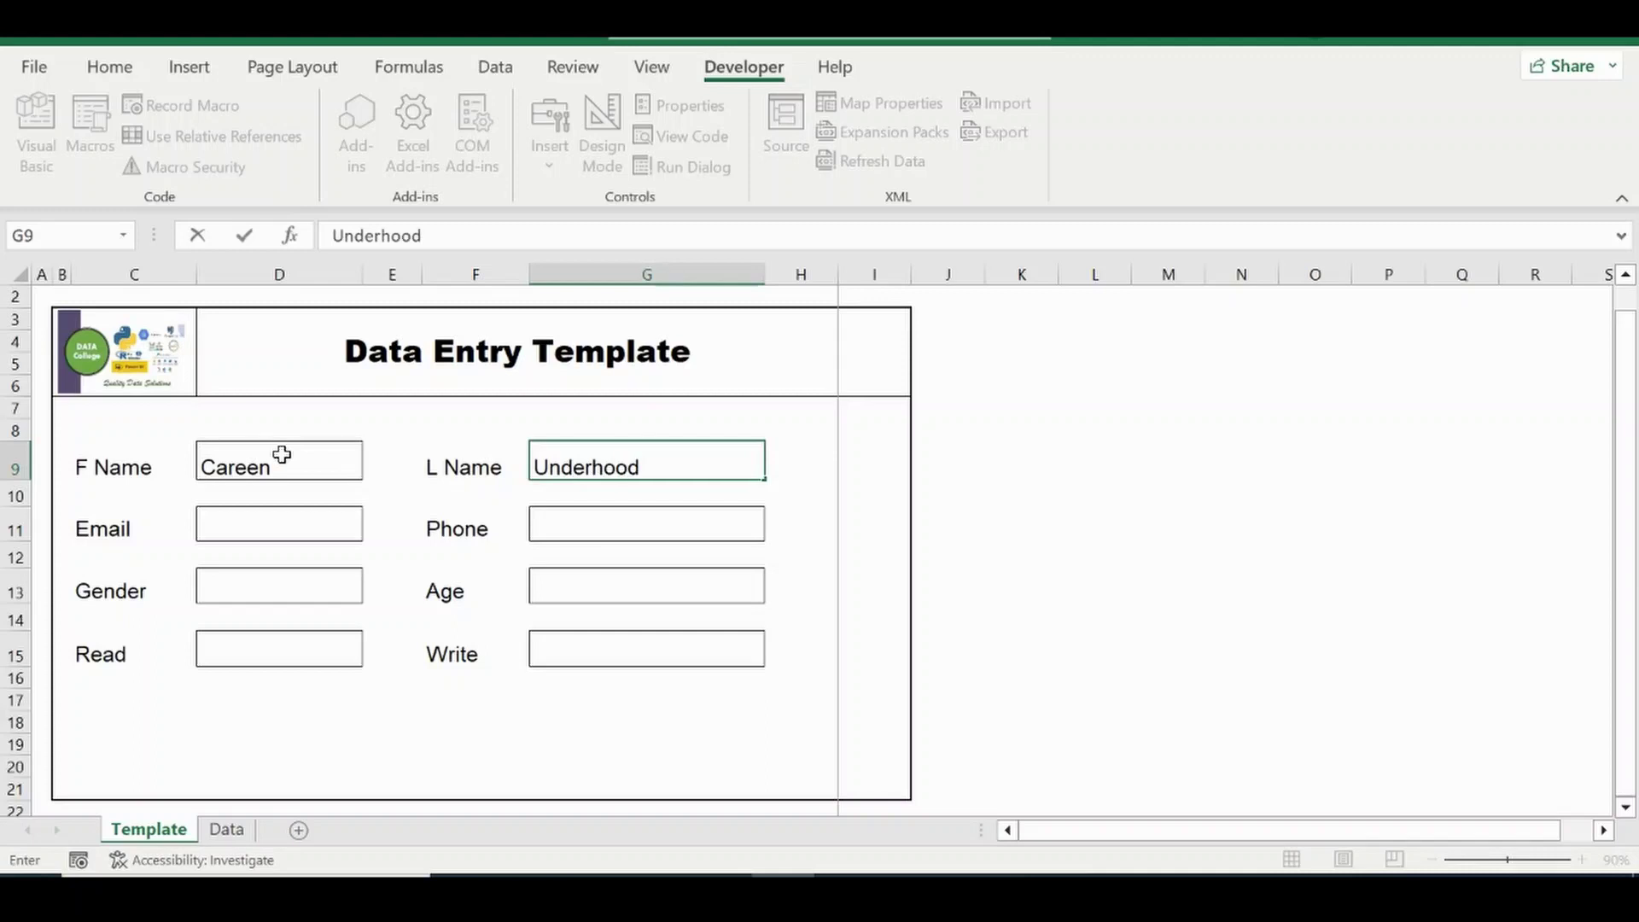
key("Down")
key("Left")
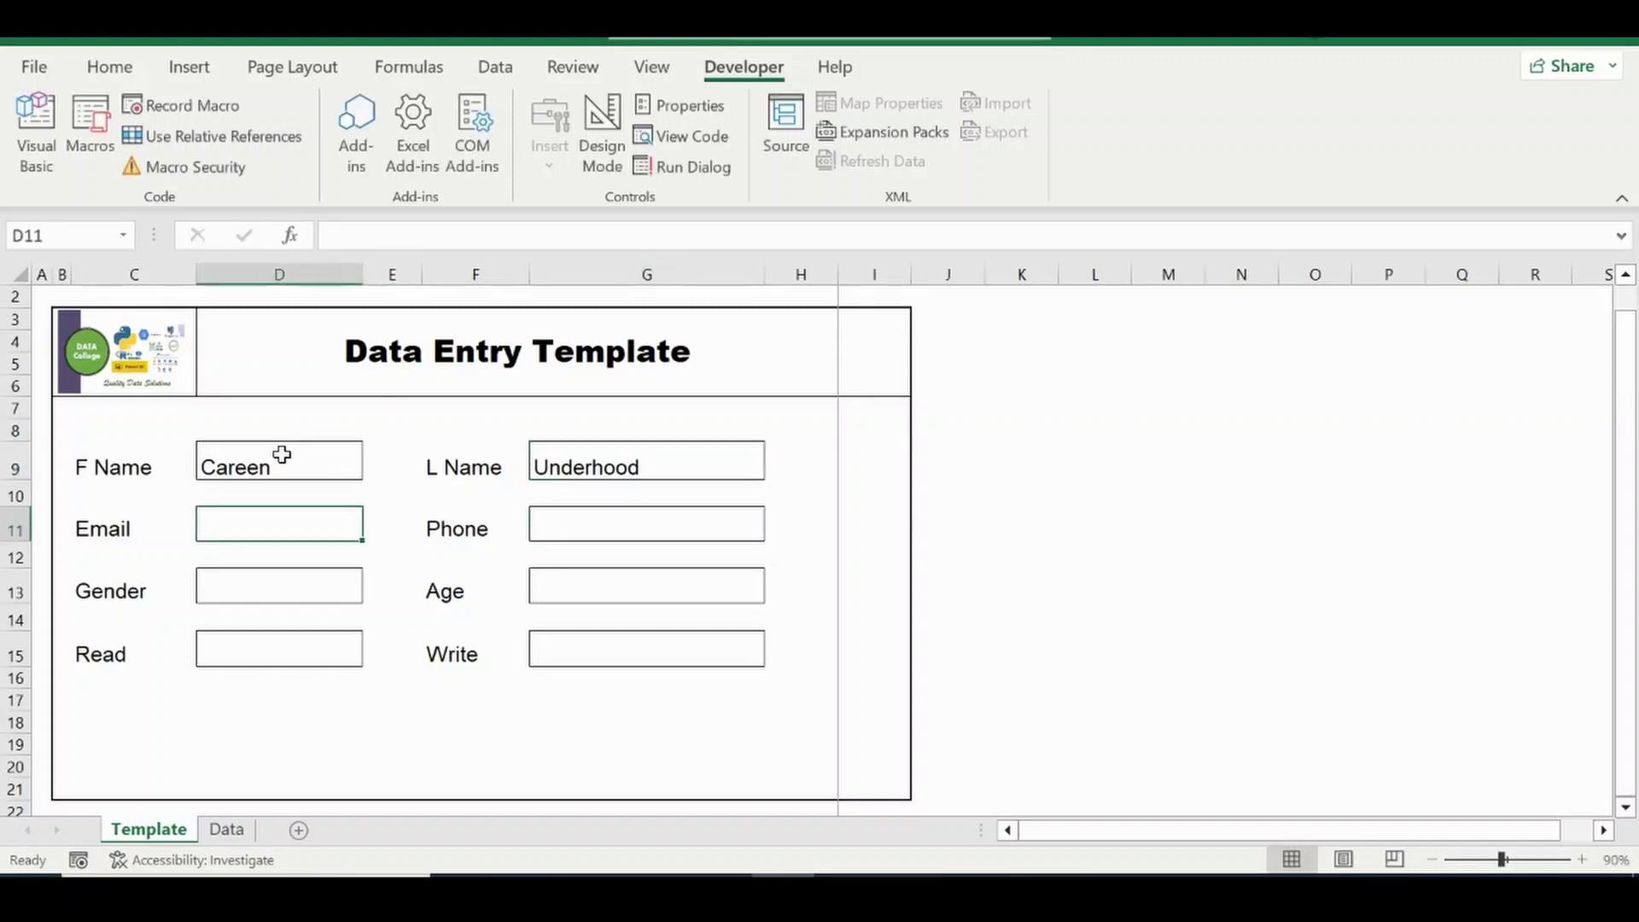
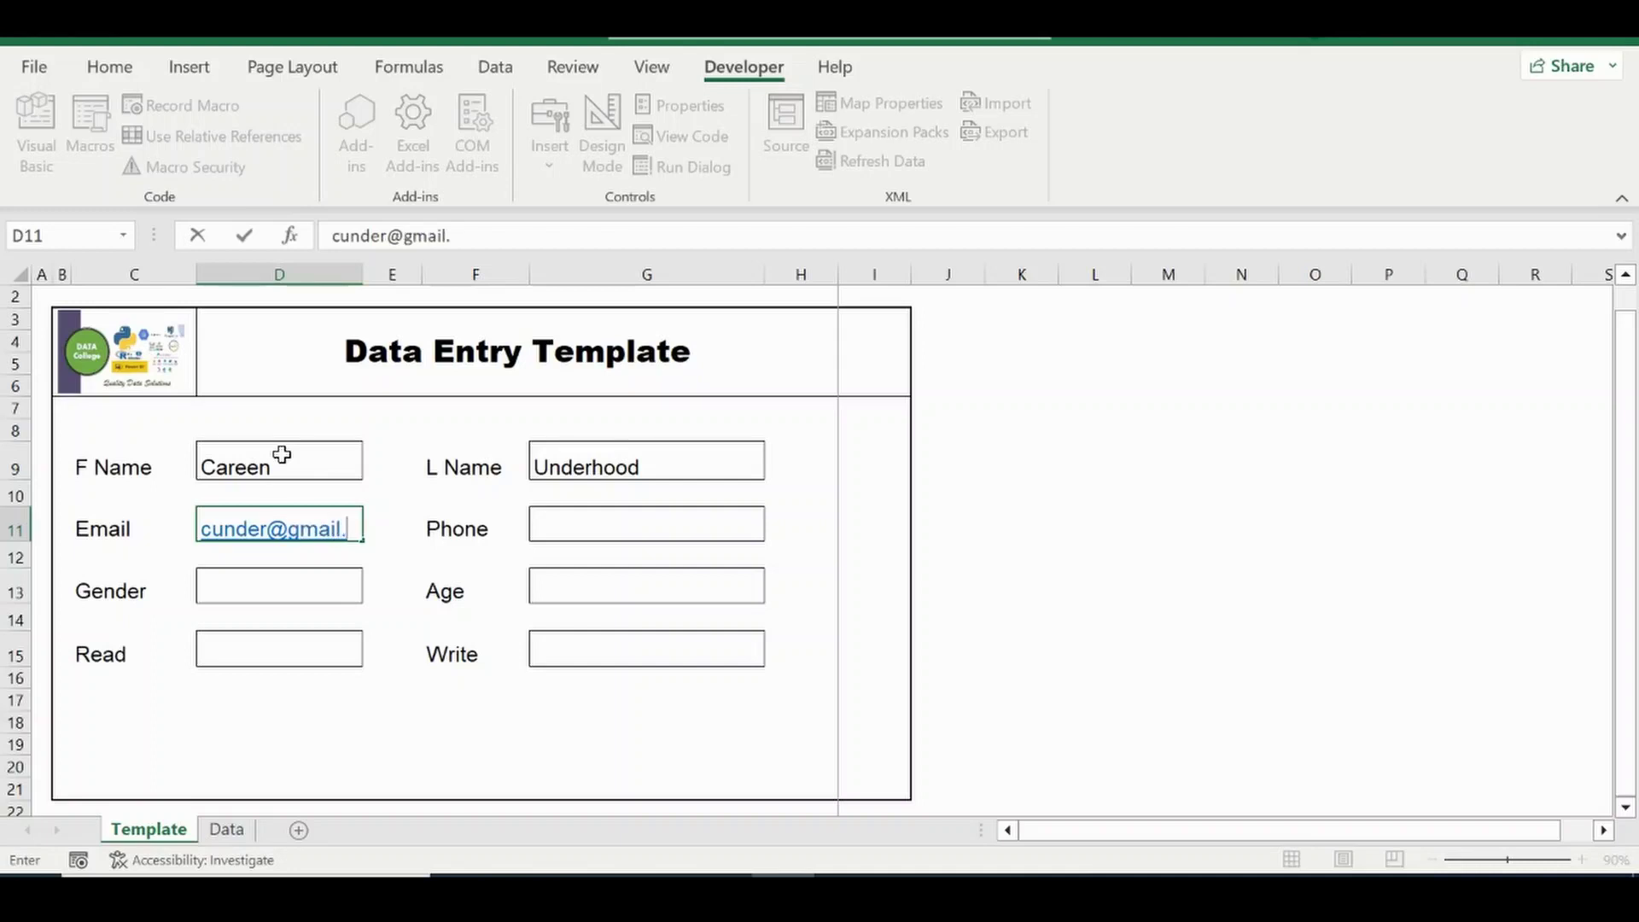
key("Tab")
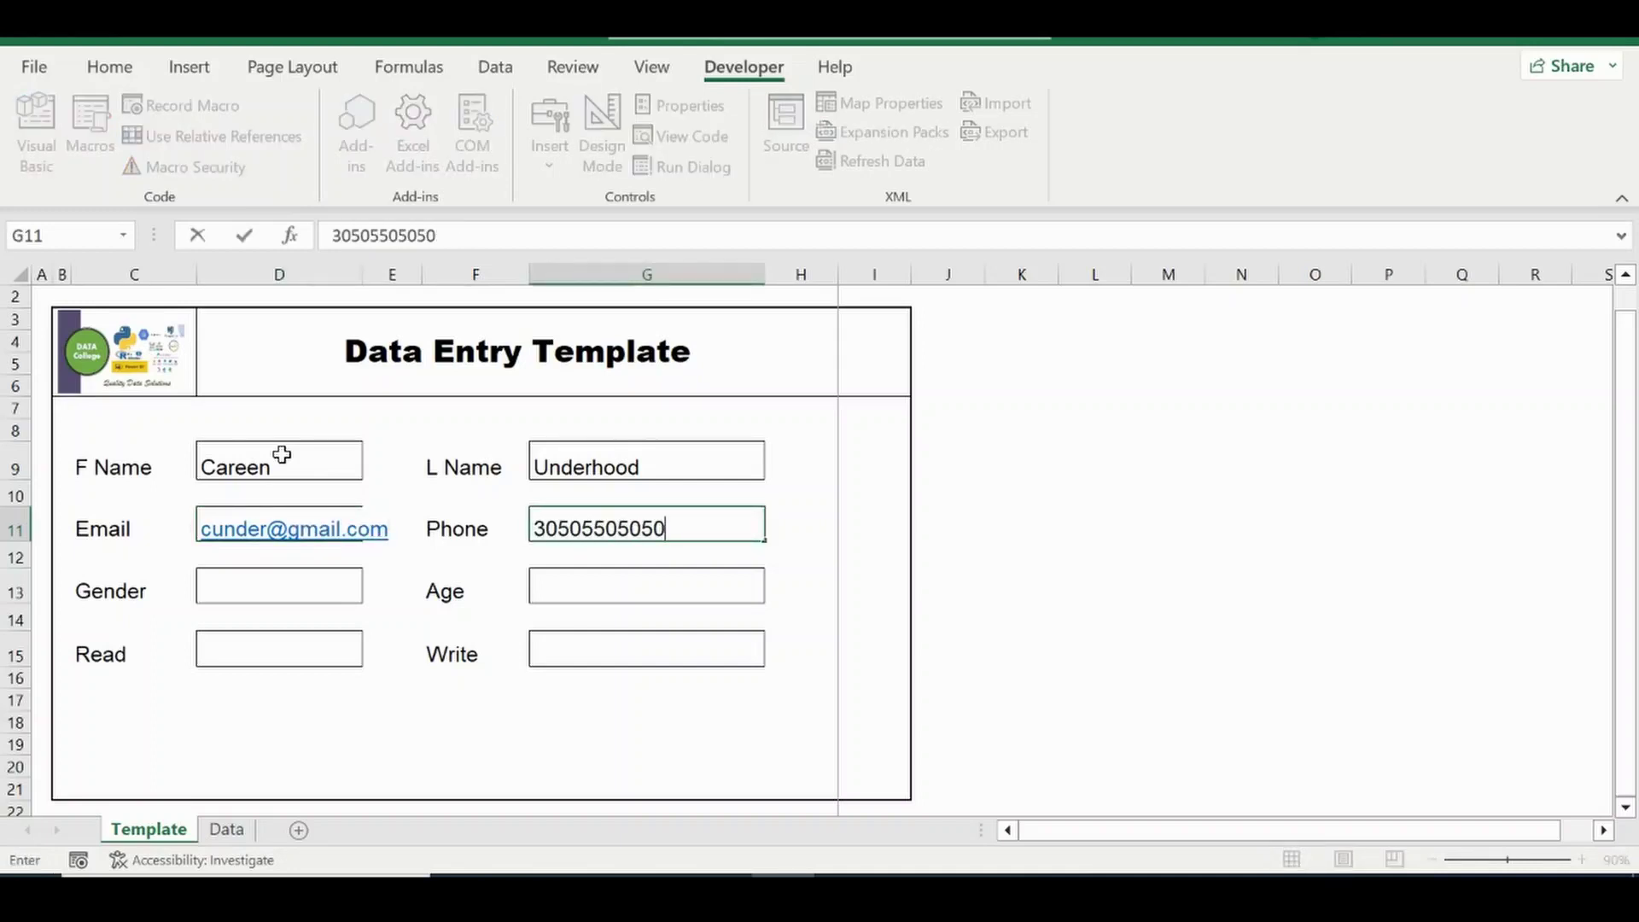
key("Return")
Set Gender to Female, Age to 56, Read to No and Write to N/A.
key("Left")
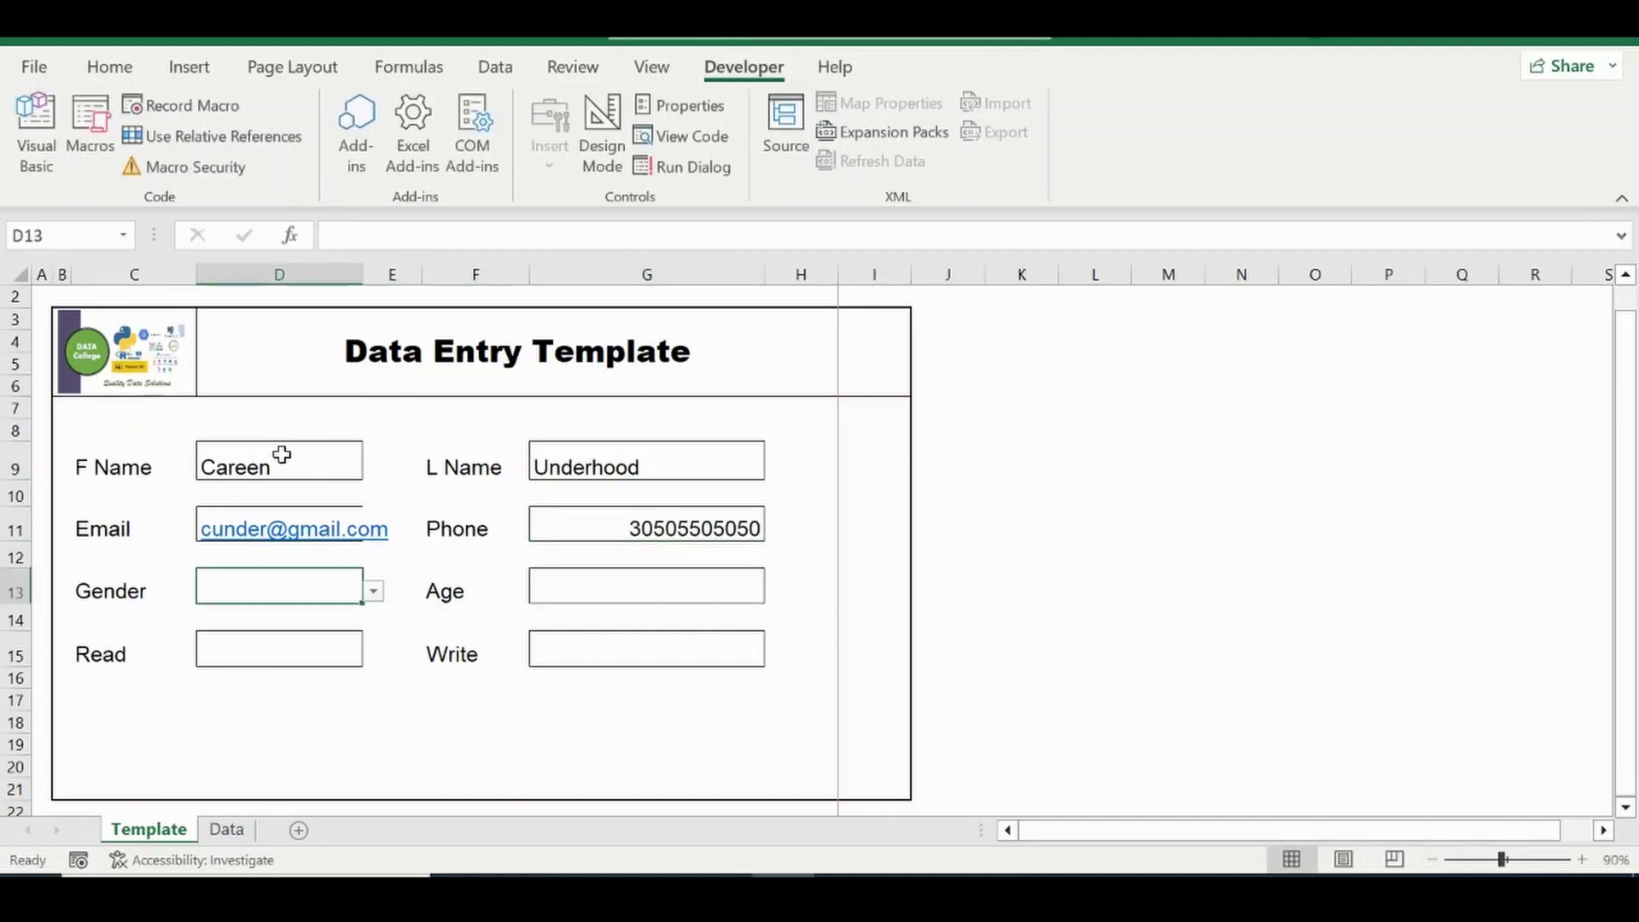
type("F")
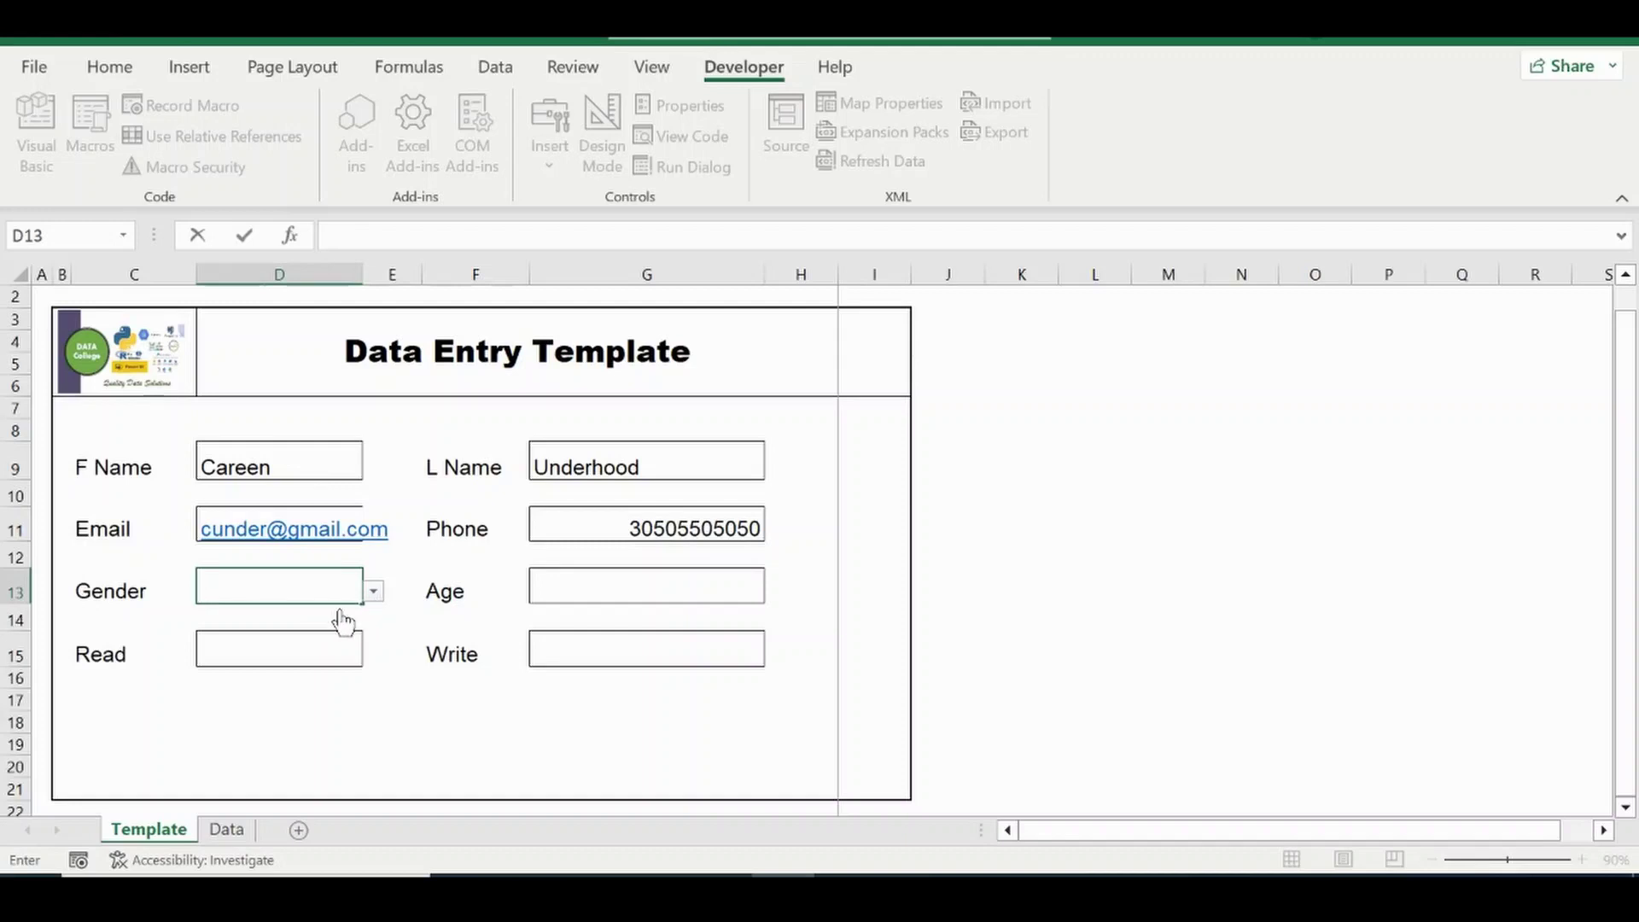
left_click(375, 592)
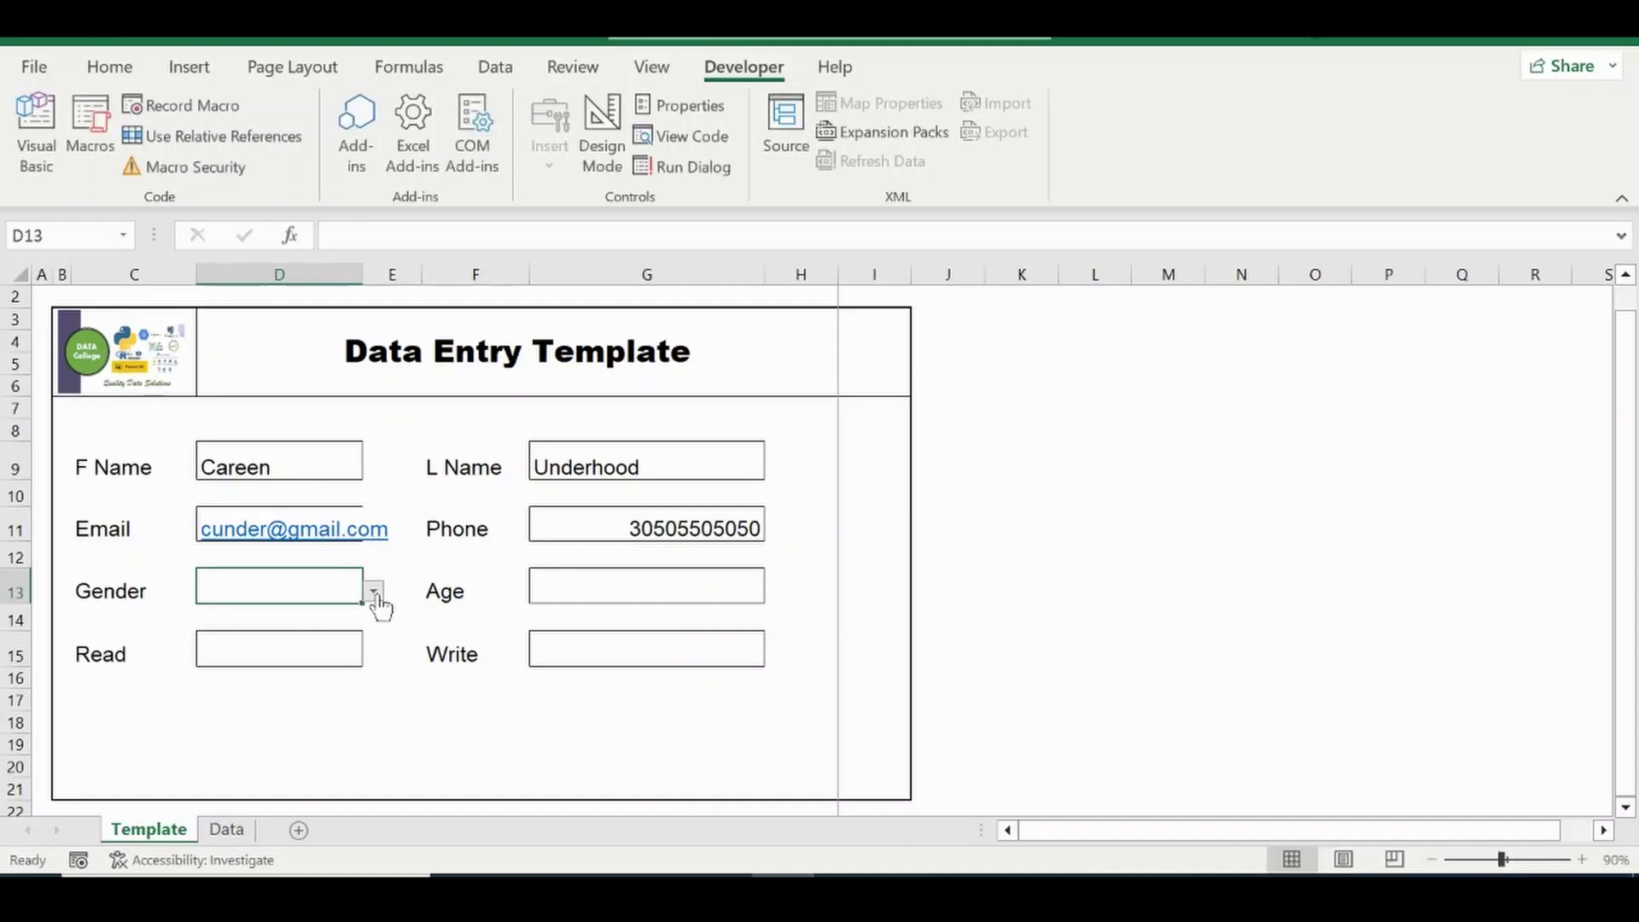
left_click(374, 591)
left_click(299, 629)
left_click(640, 586)
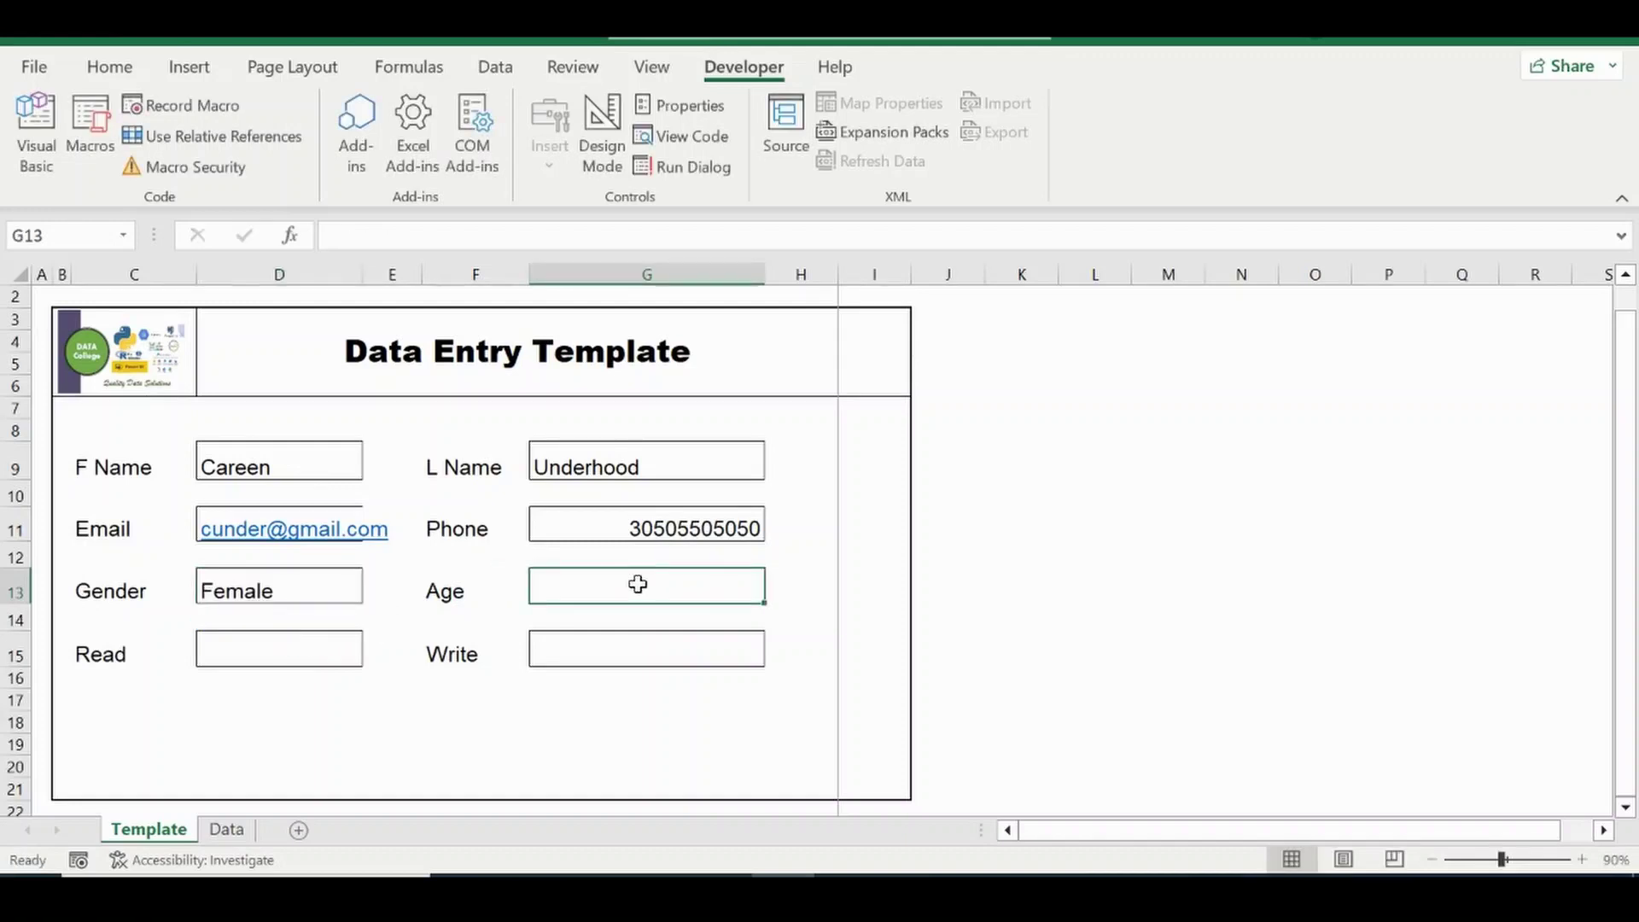
type("56")
left_click(336, 649)
left_click(374, 656)
left_click(273, 692)
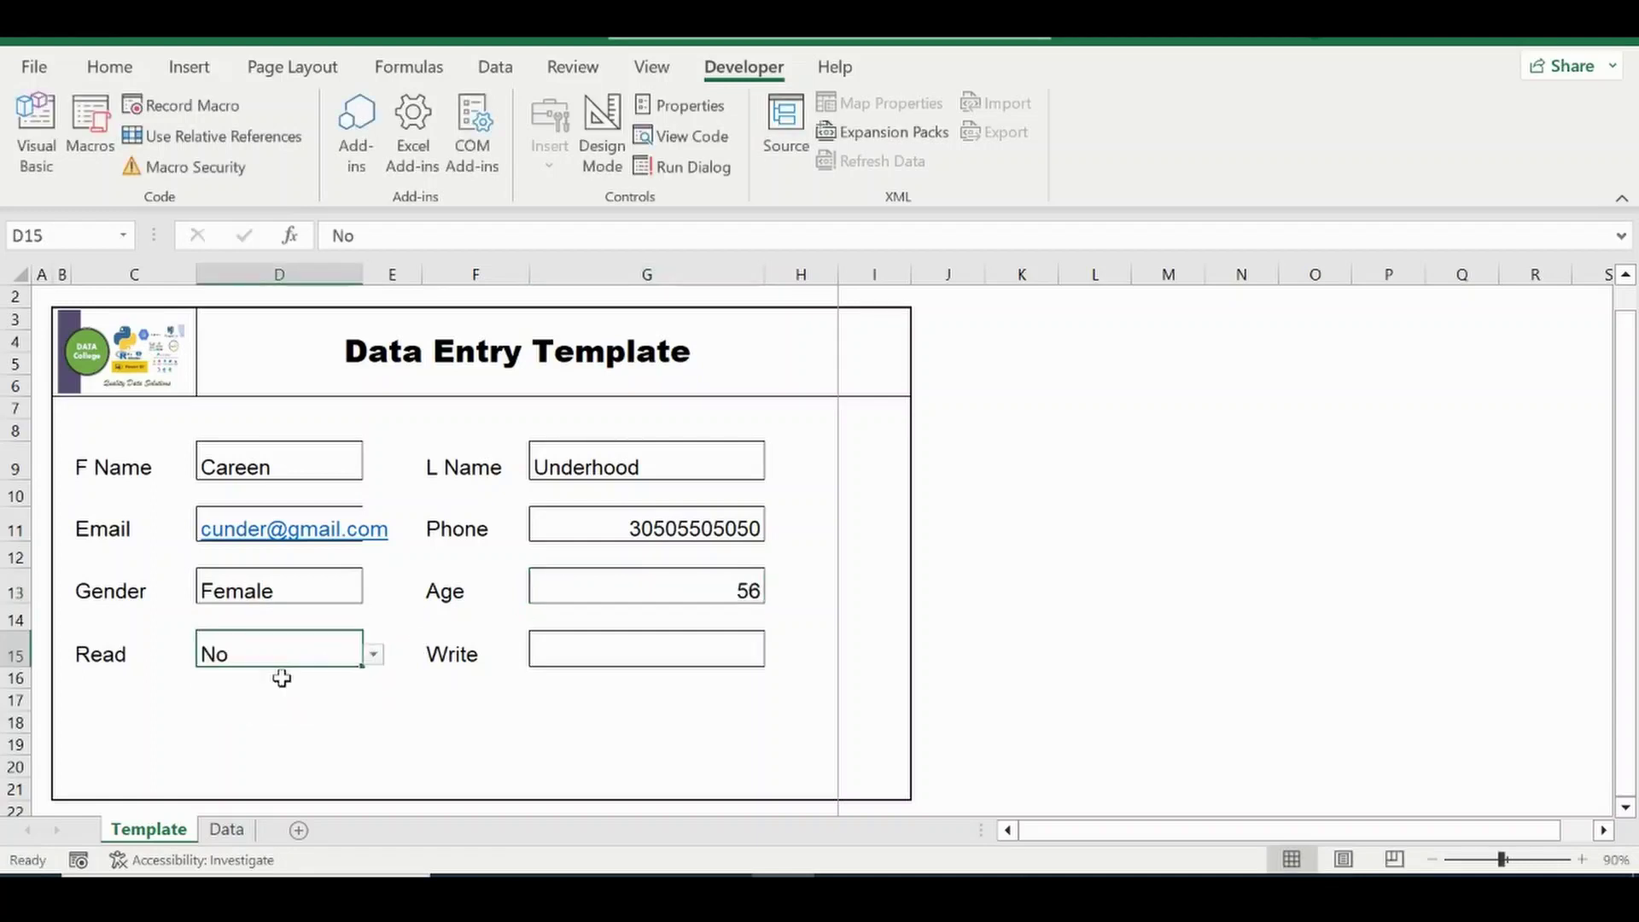
left_click(611, 659)
left_click(775, 655)
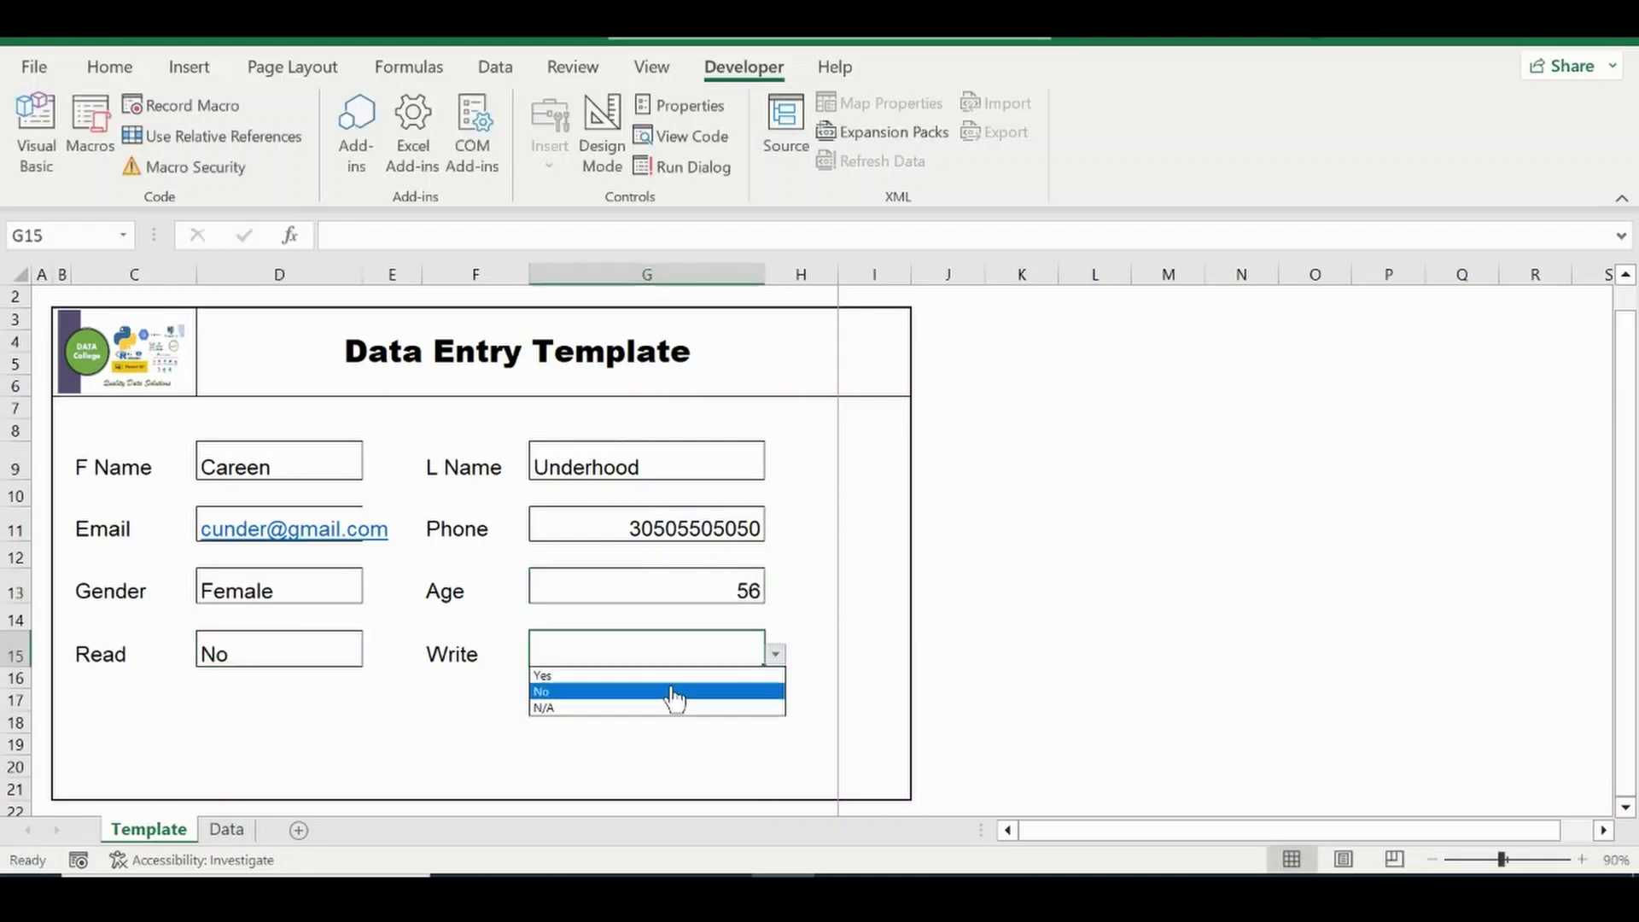
left_click(544, 708)
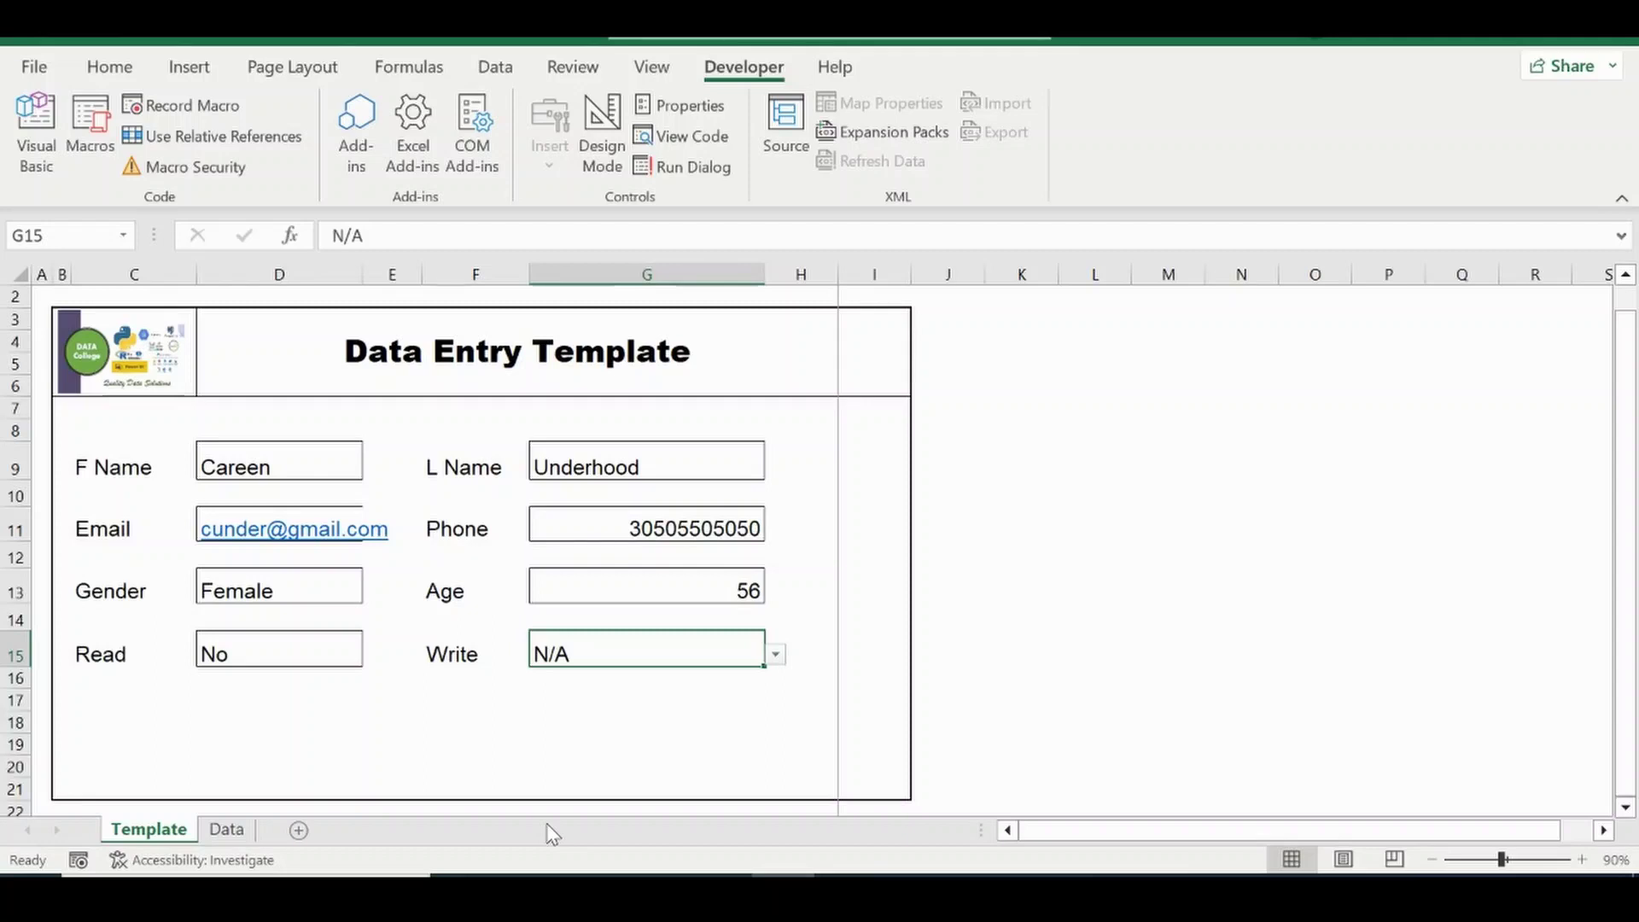
Check the DataEntry macro's shortcut in Macro Options and close without changes.
left_click(91, 150)
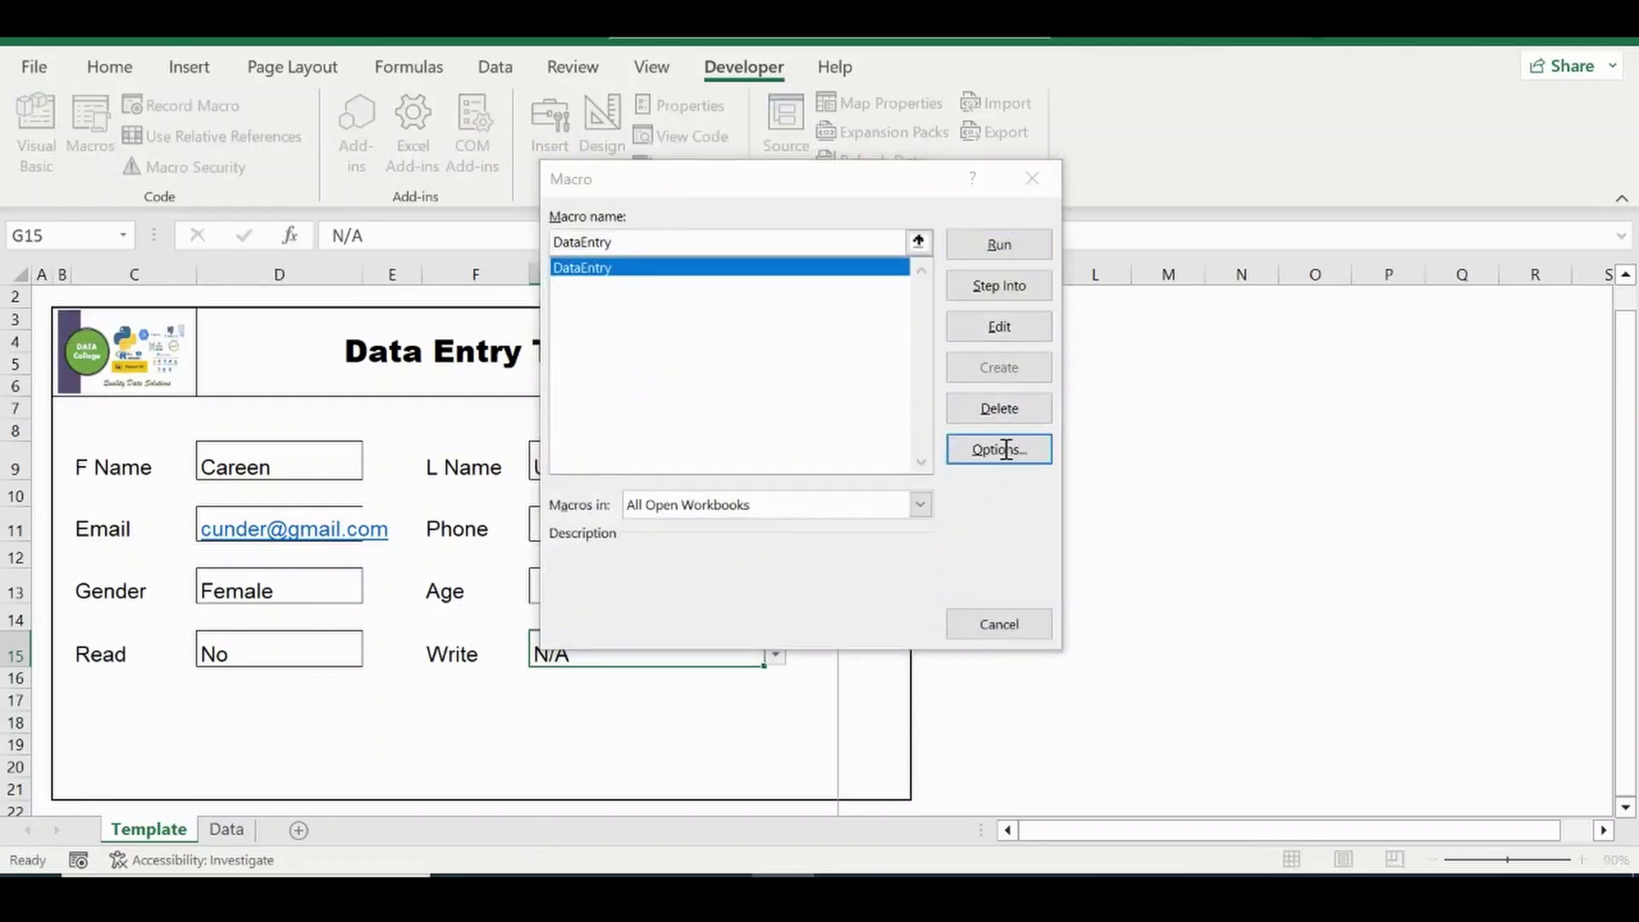
left_click(1006, 450)
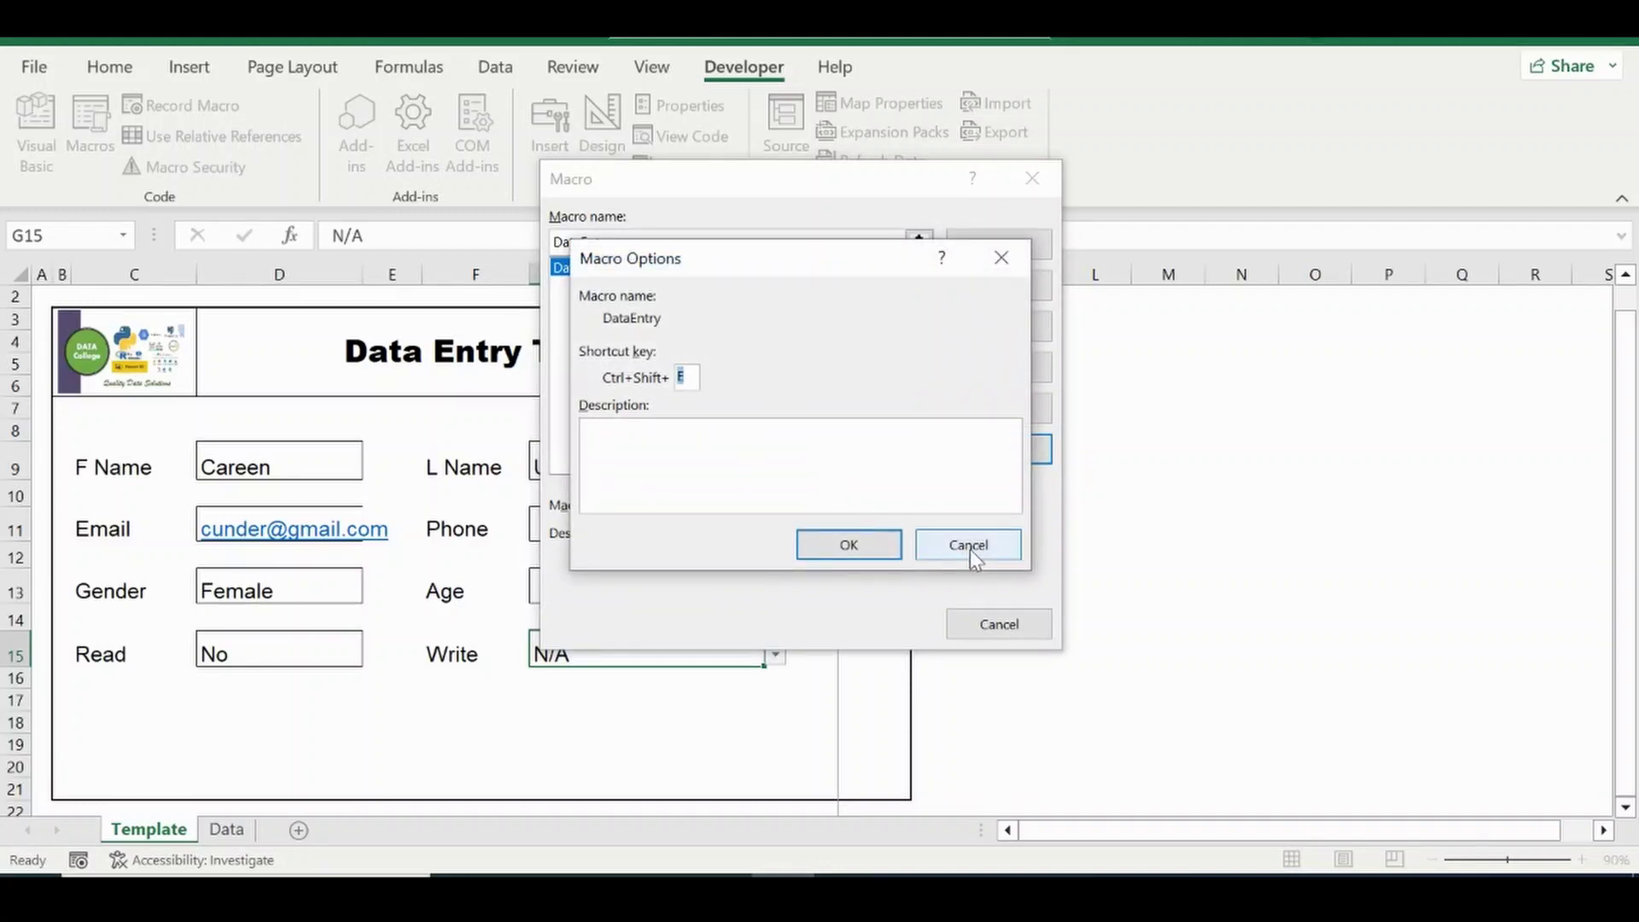
left_click(970, 547)
left_click(1006, 626)
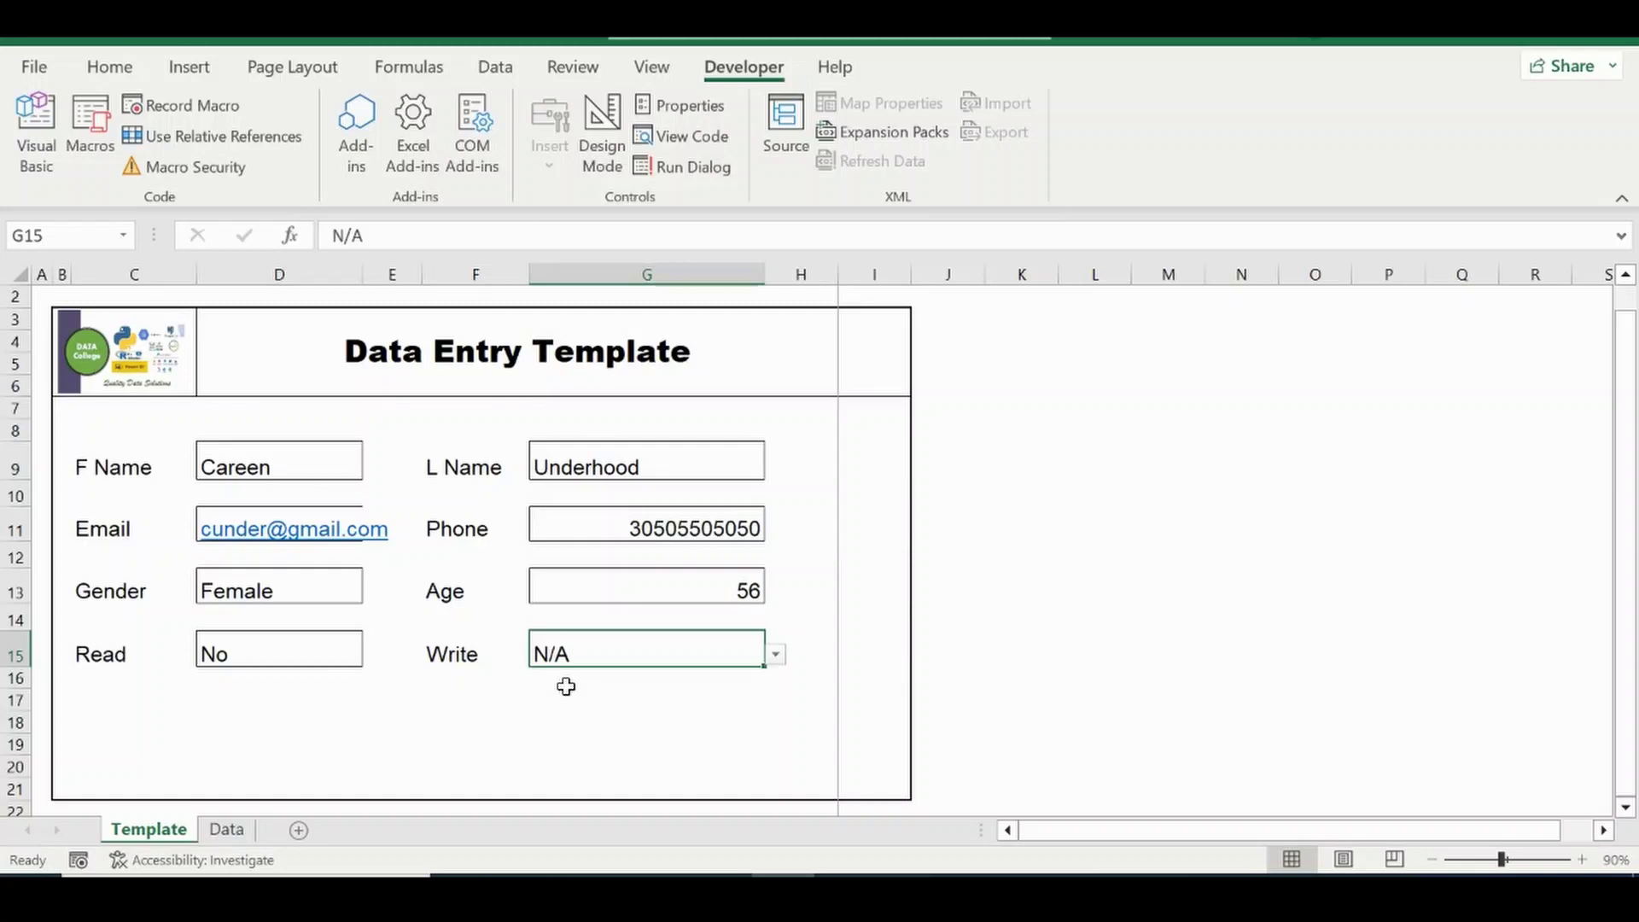
Run DataEntry with Ctrl+Shift+E and verify the new row on the Data sheet.
key("ctrl+shift+e")
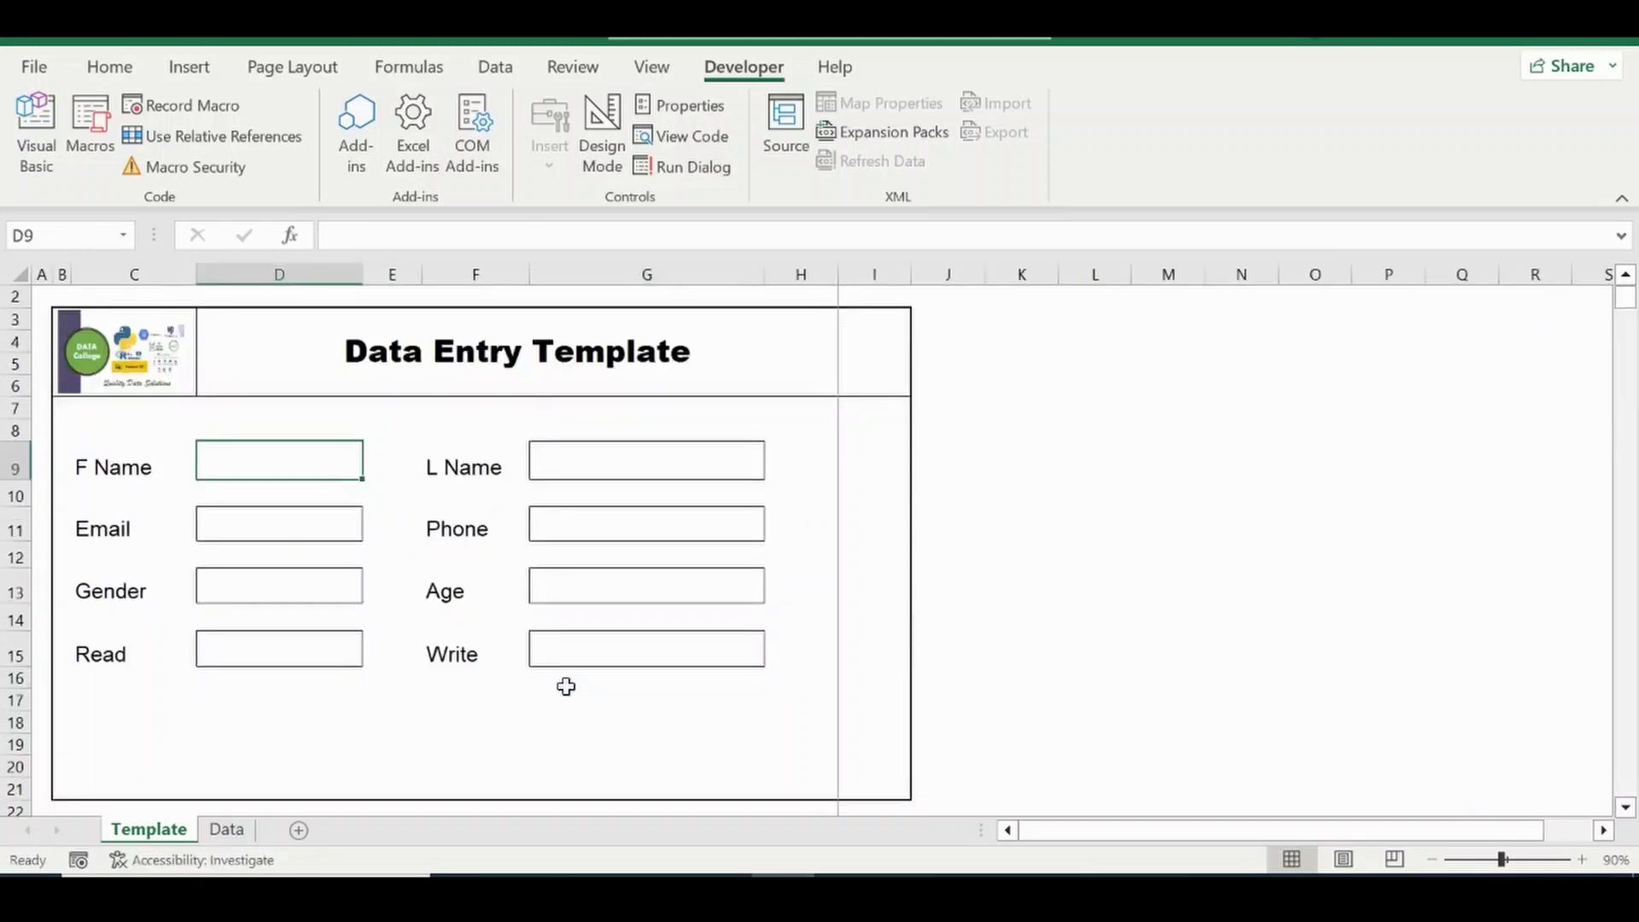
left_click(228, 828)
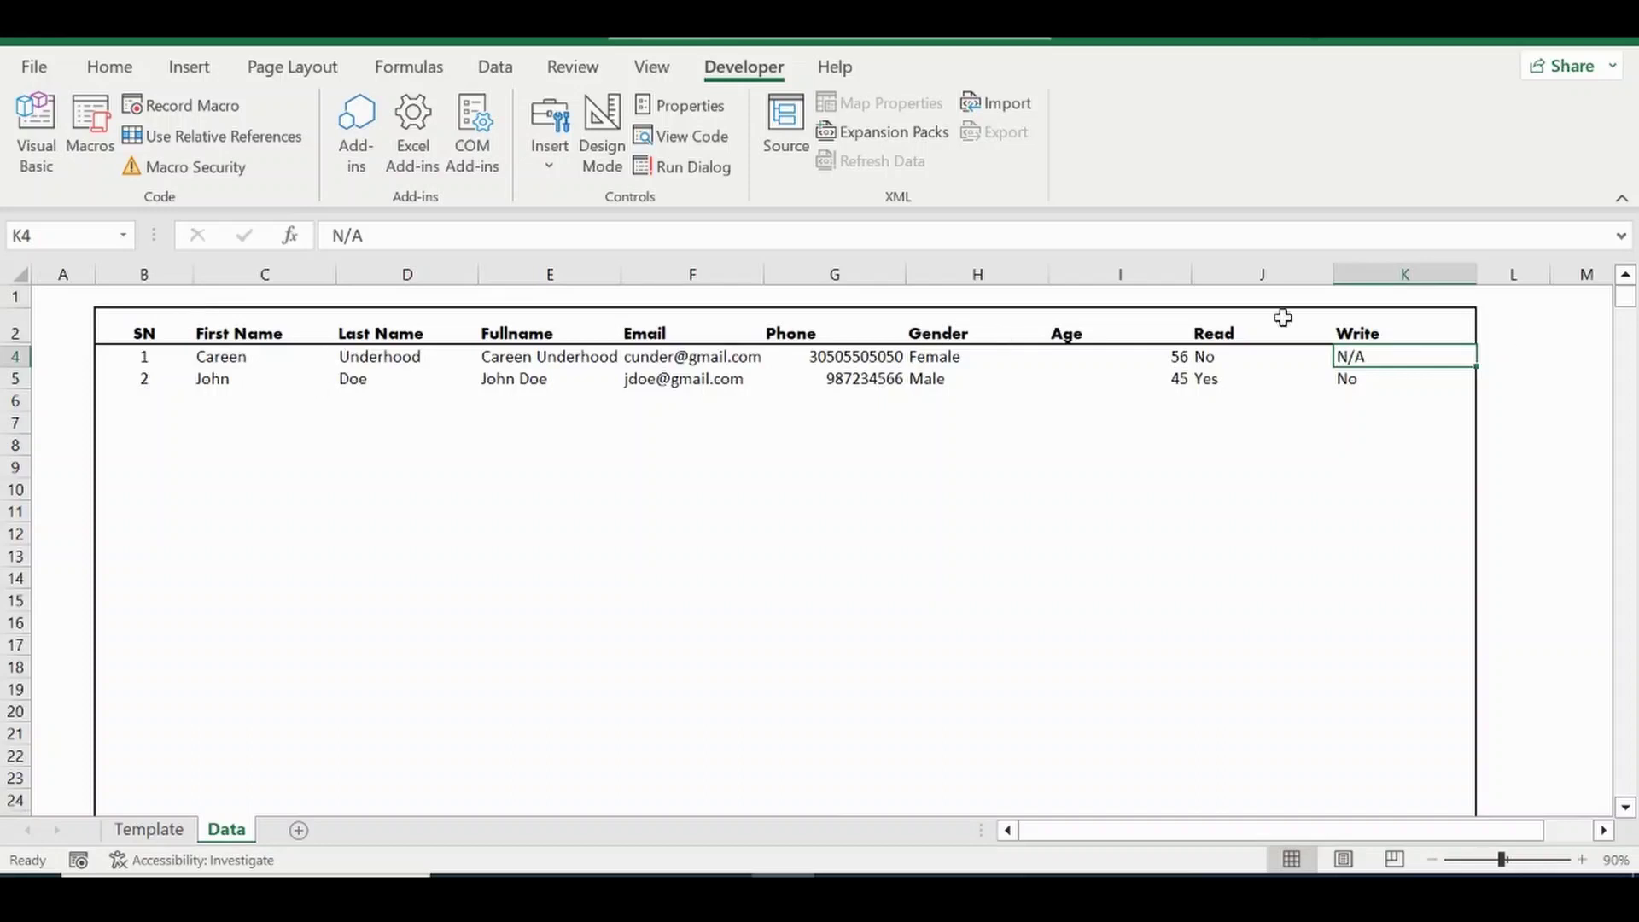
left_click(142, 830)
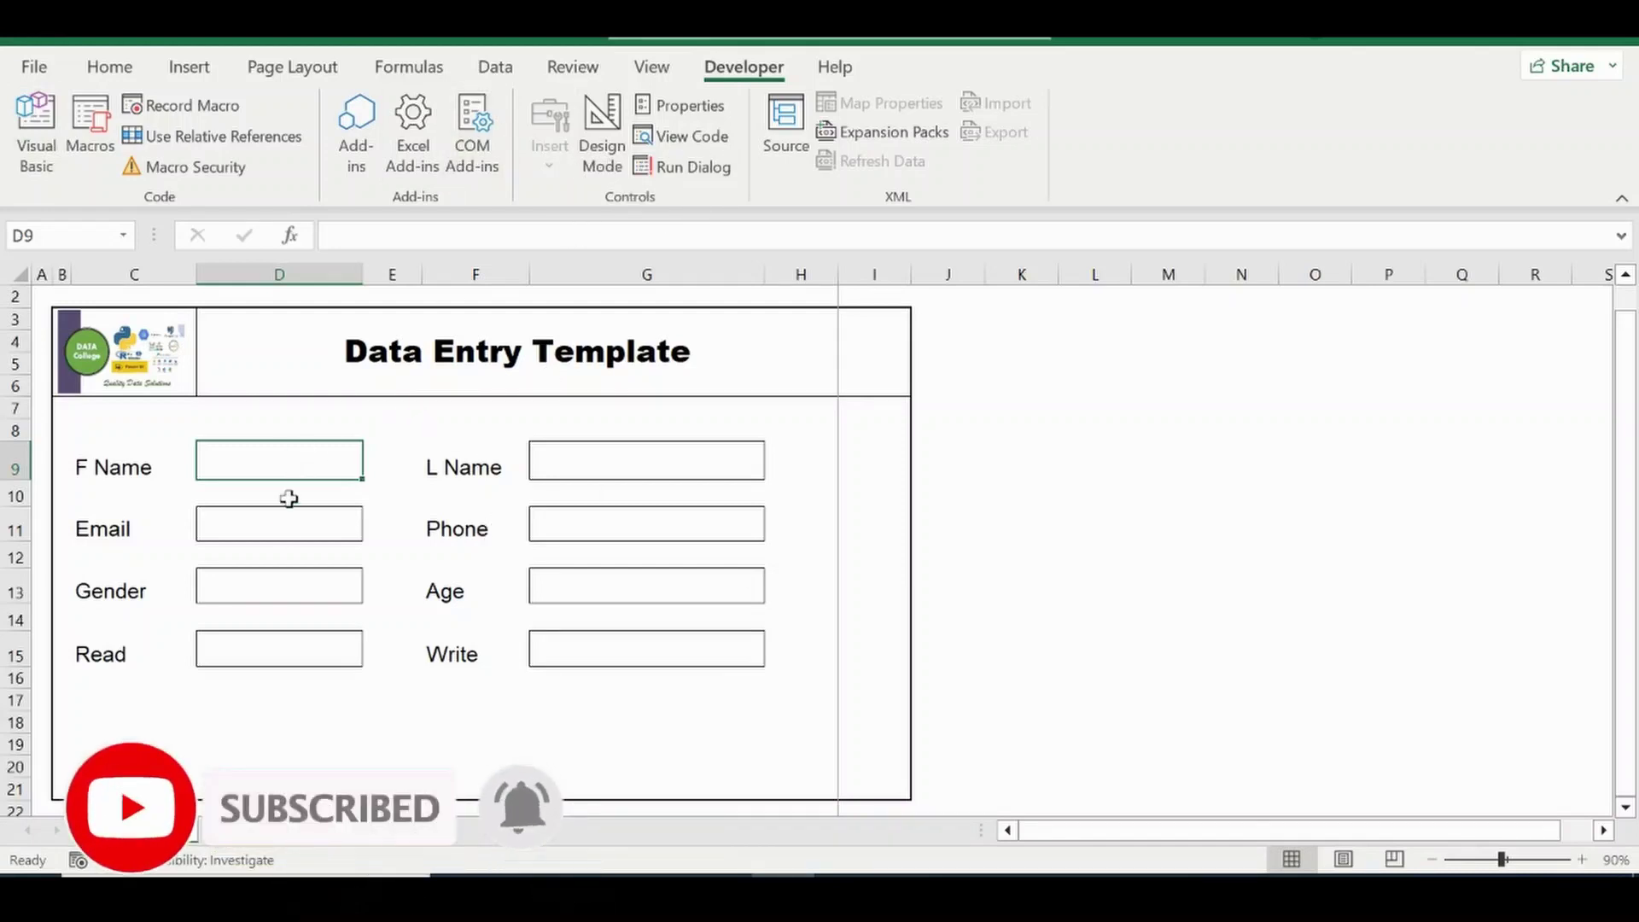
Unprotect the Template sheet.
left_click(287, 535)
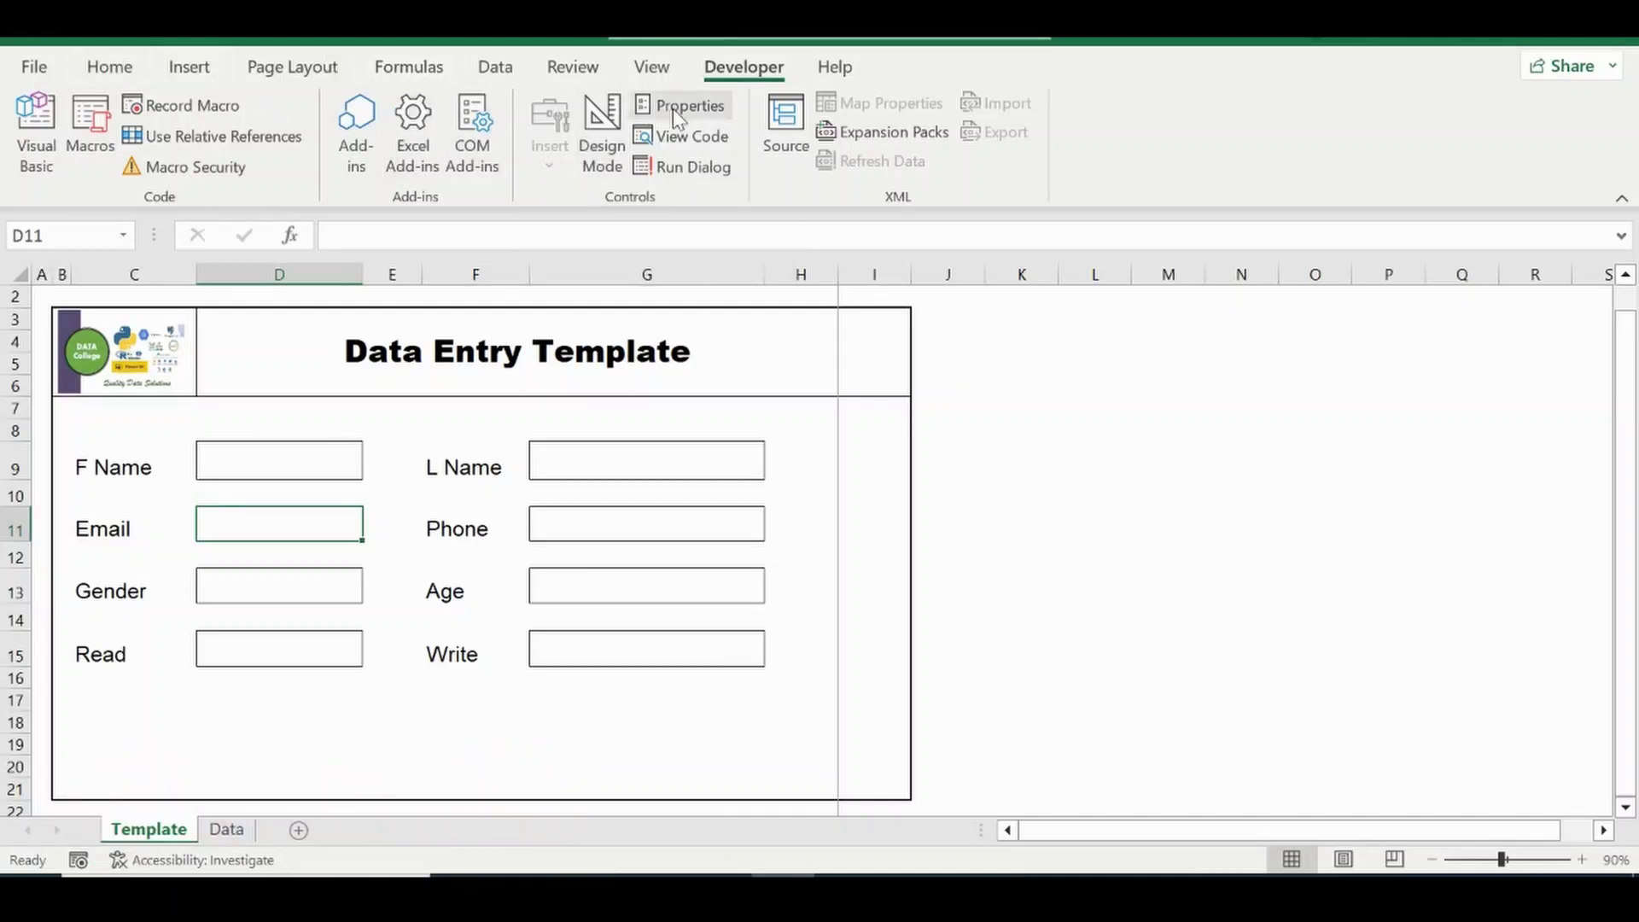
left_click(572, 68)
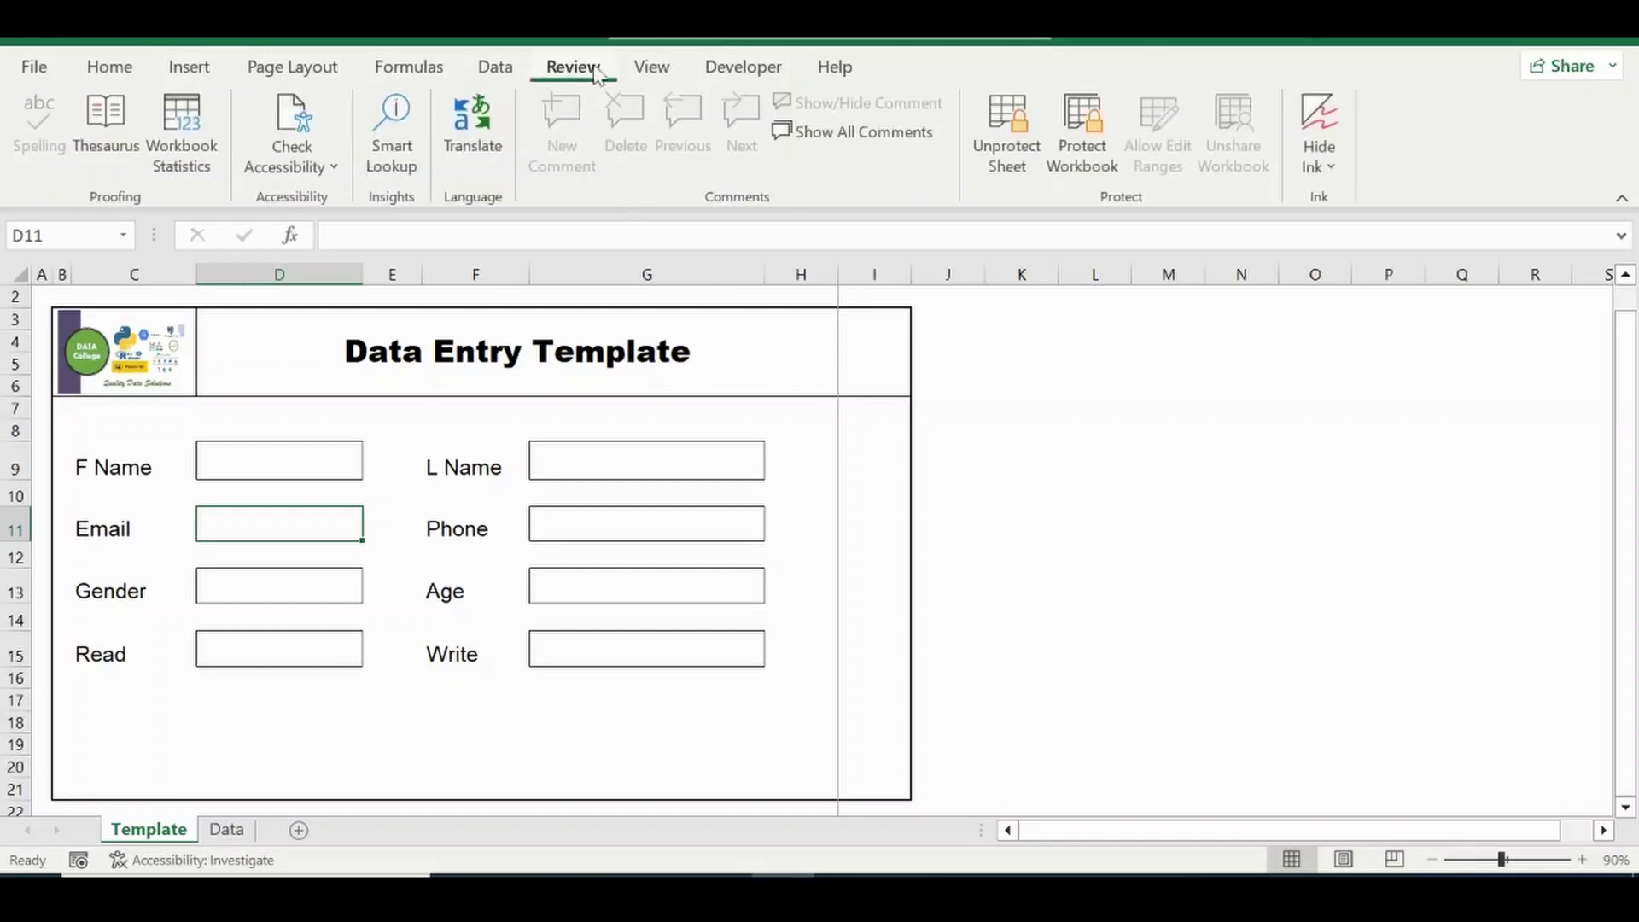
left_click(1016, 171)
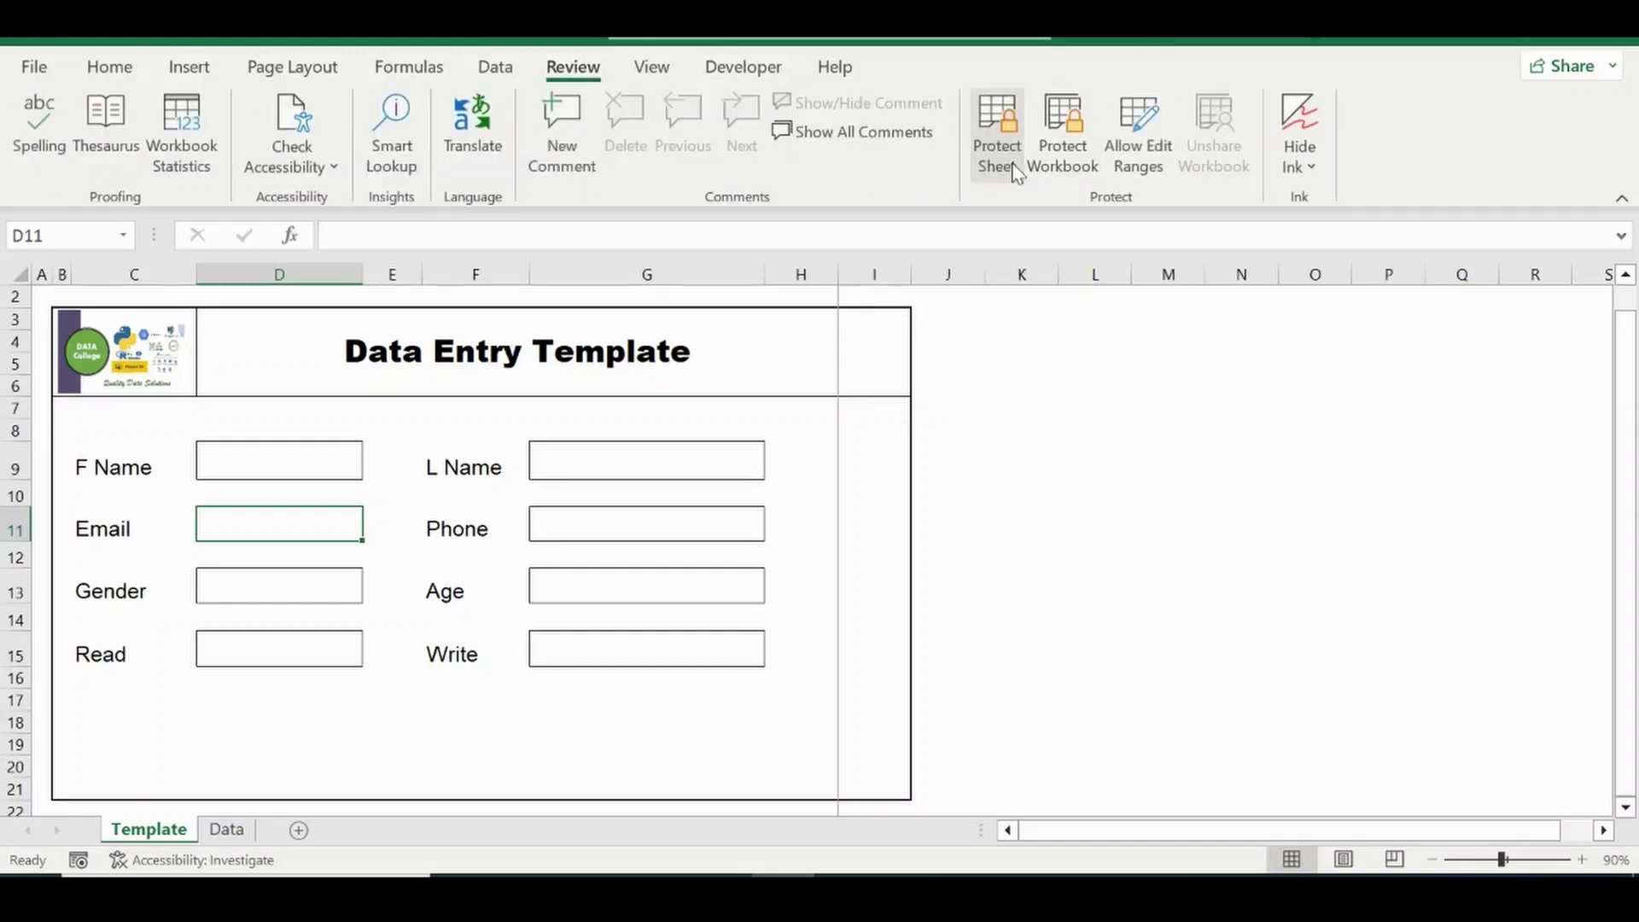
Draw a form-control button below the Read field and assign it the DataEntry macro.
left_click(744, 75)
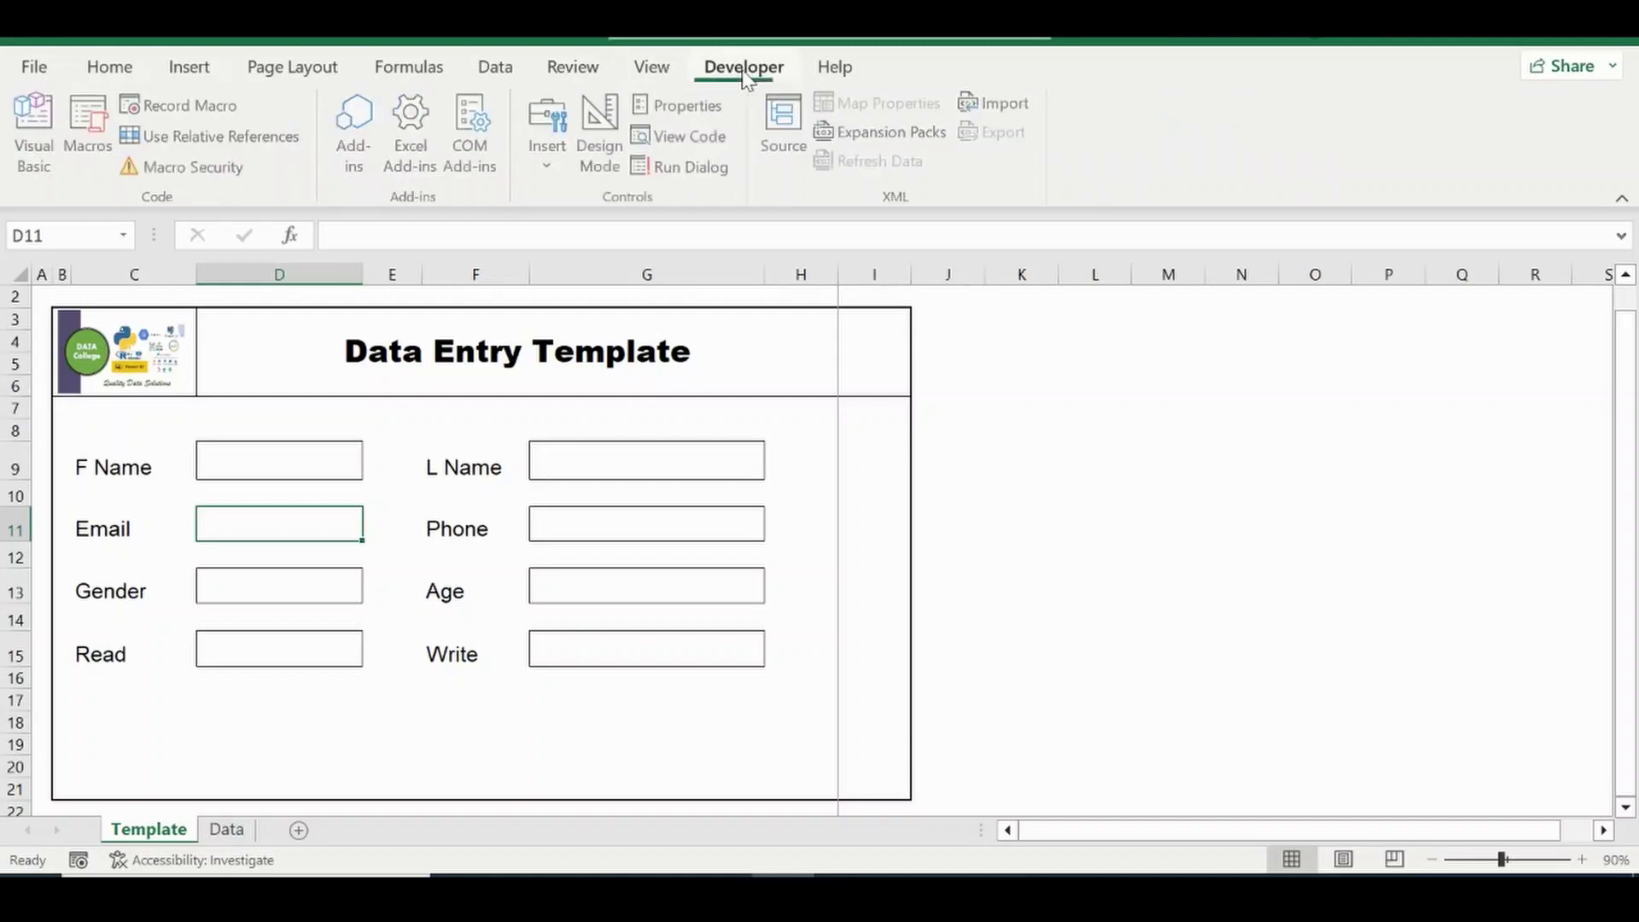
left_click(550, 167)
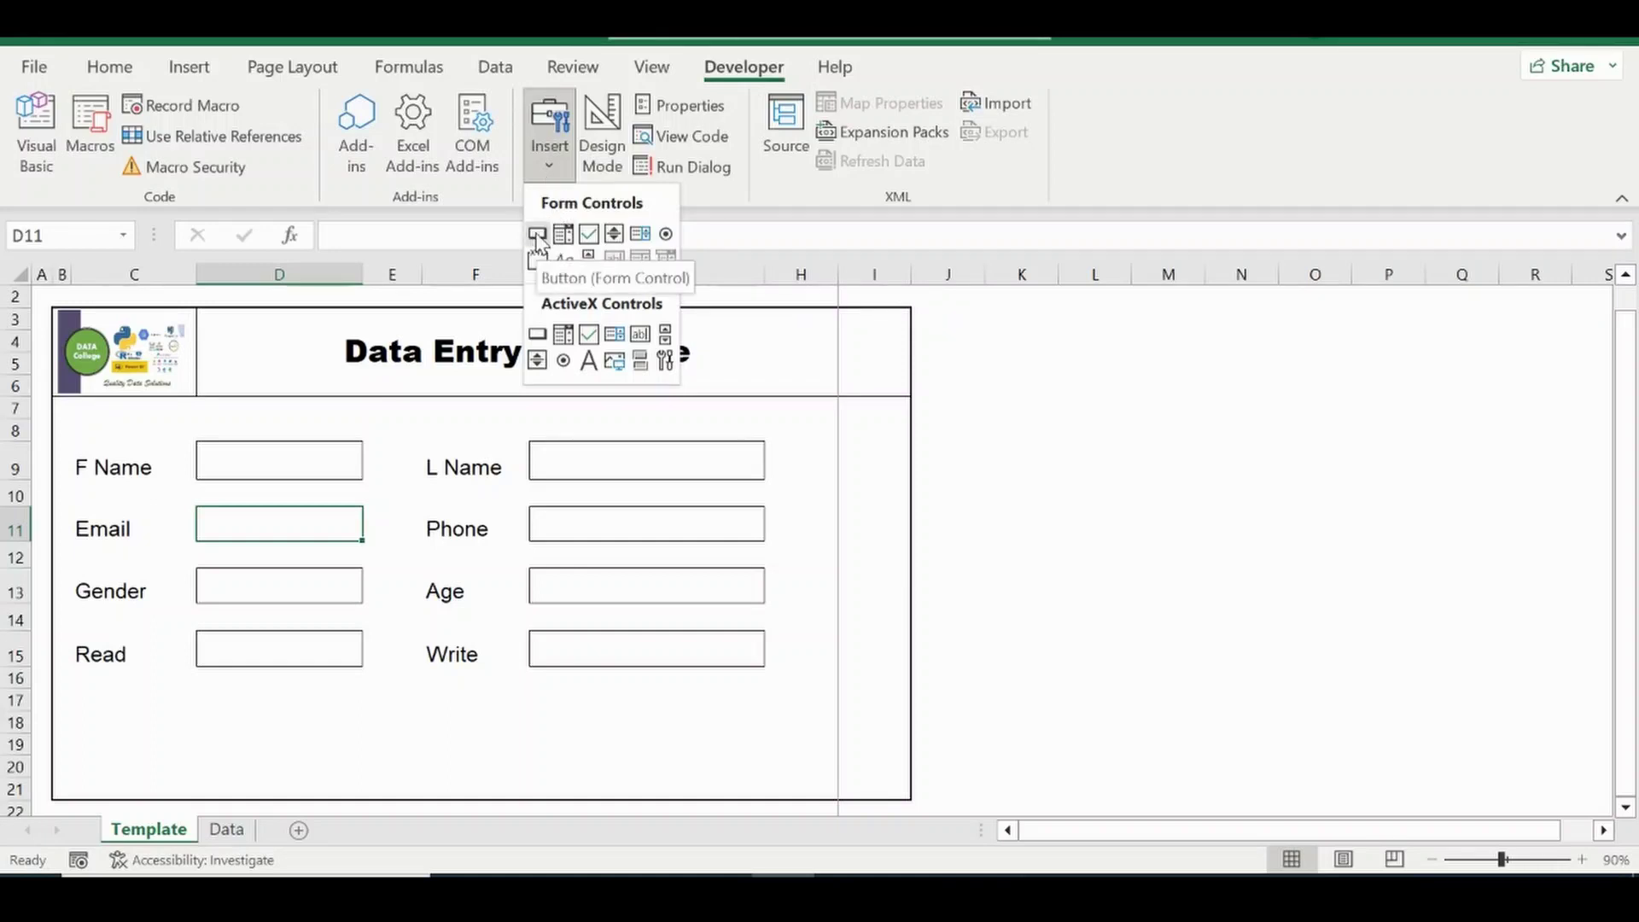
left_click(536, 234)
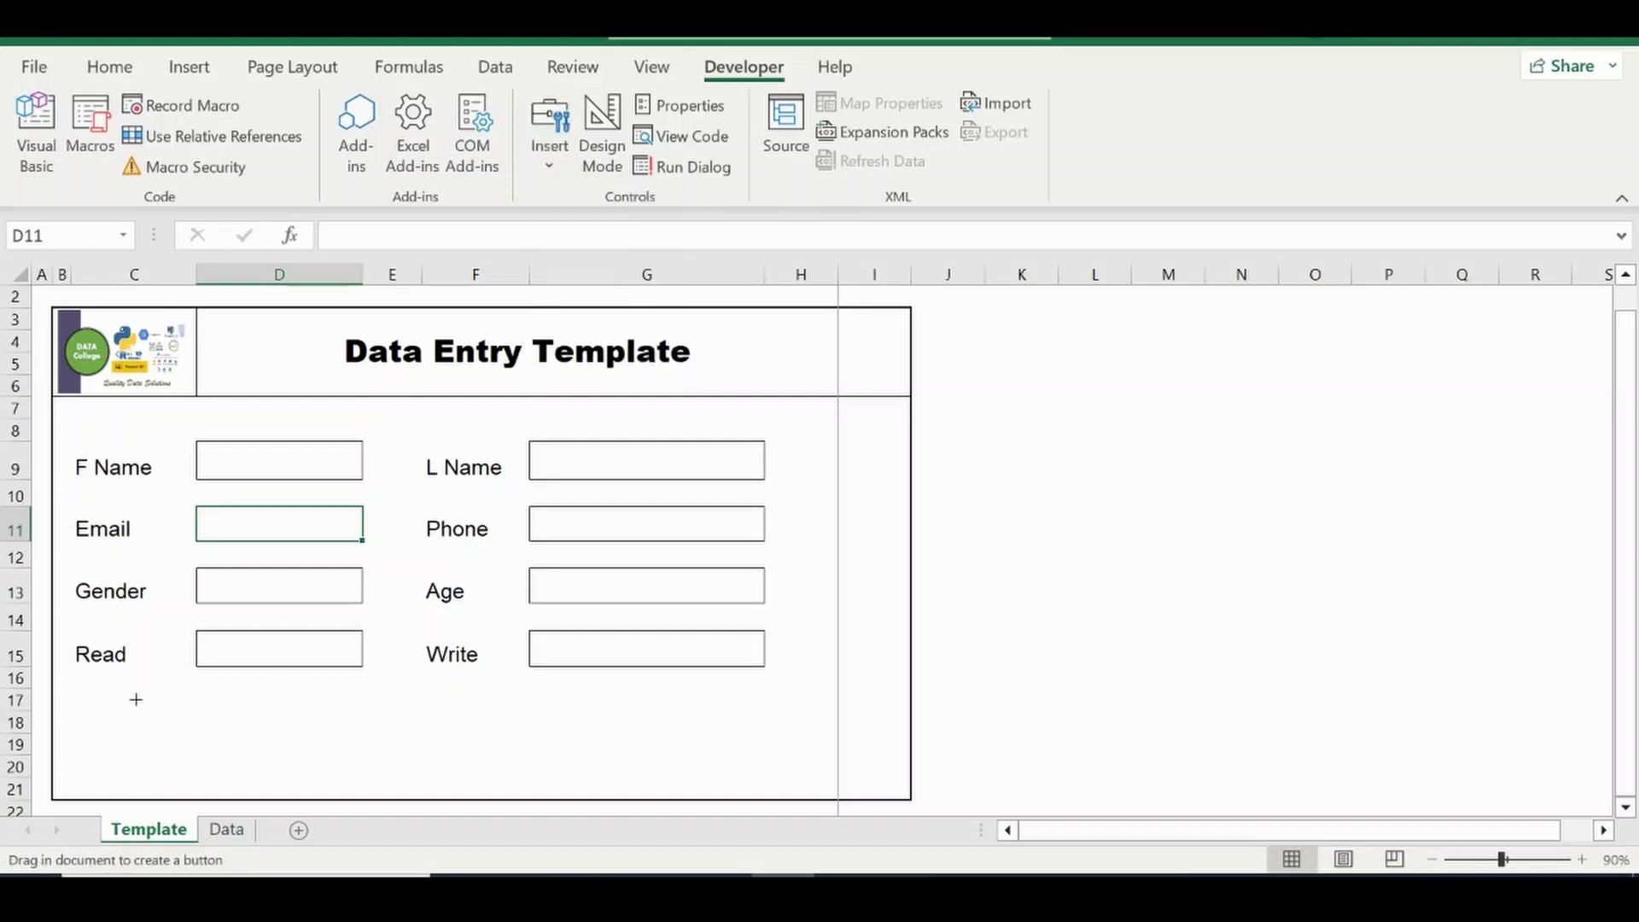
left_click_drag(115, 690, 556, 786)
left_click(589, 267)
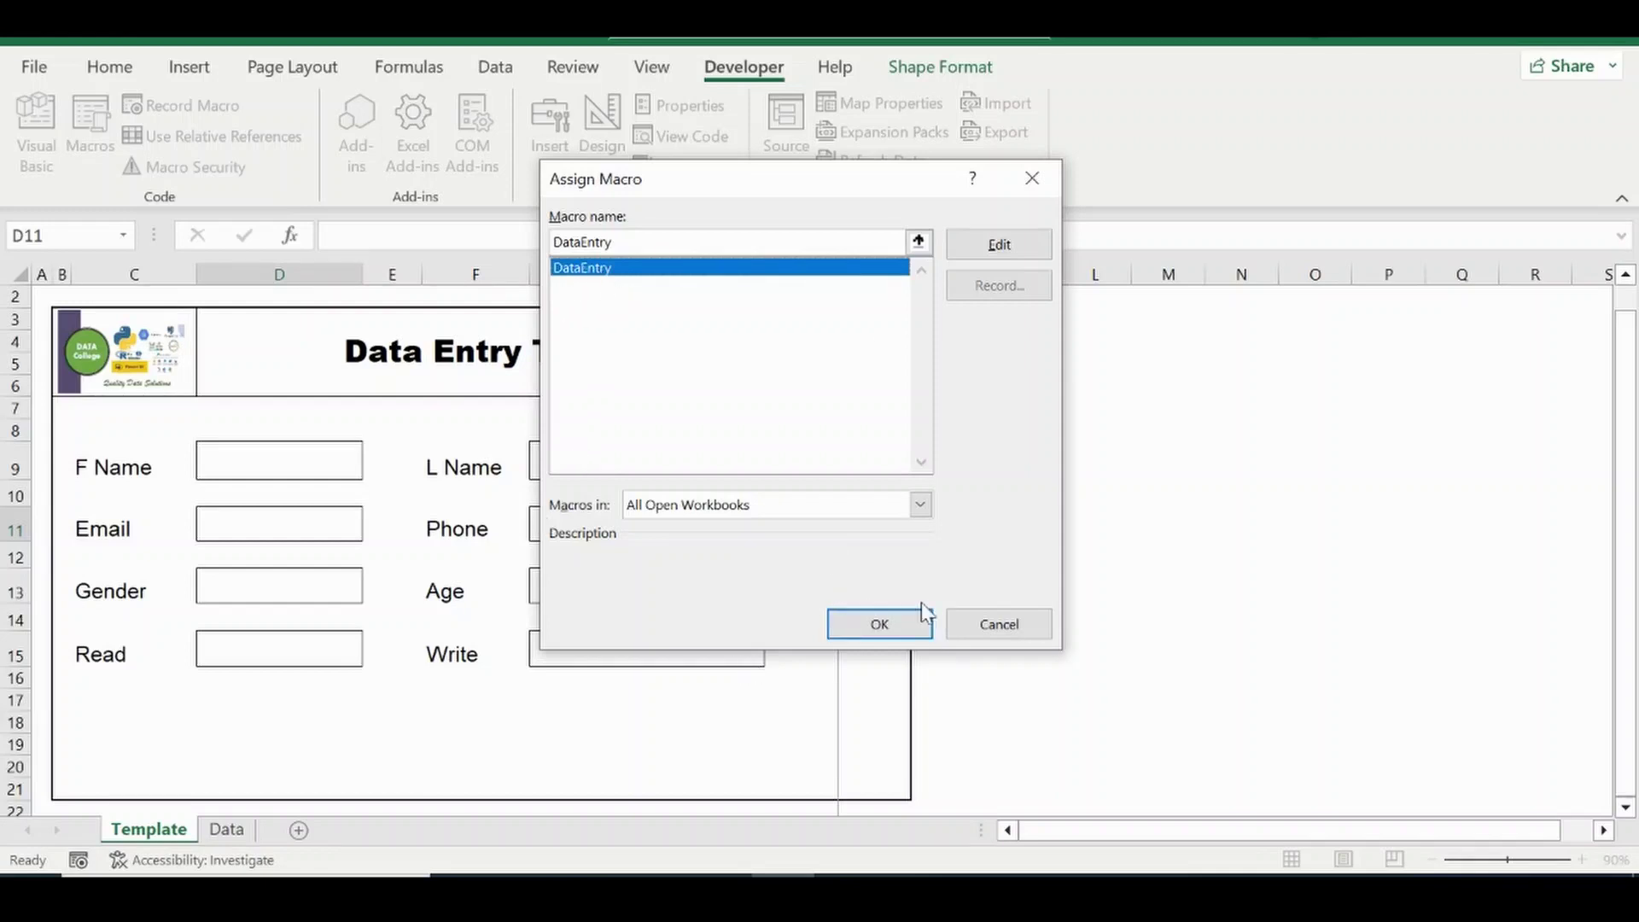
left_click(880, 624)
left_click(457, 735)
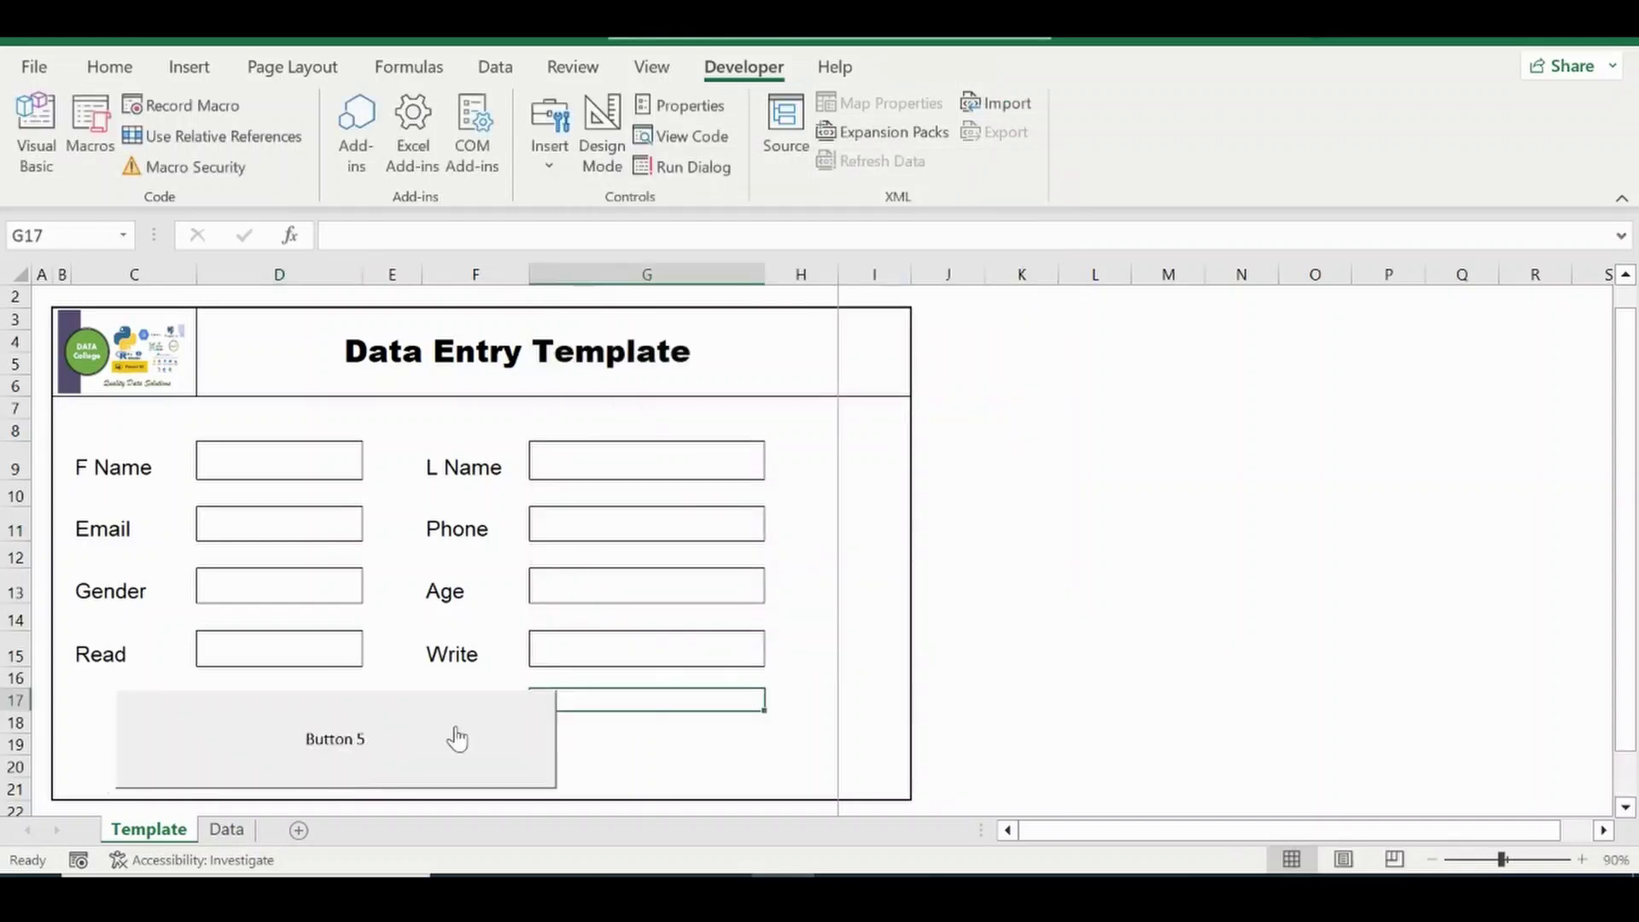
In Button 5's Format Control, give the button the alternative text Submit.
right_click(455, 727)
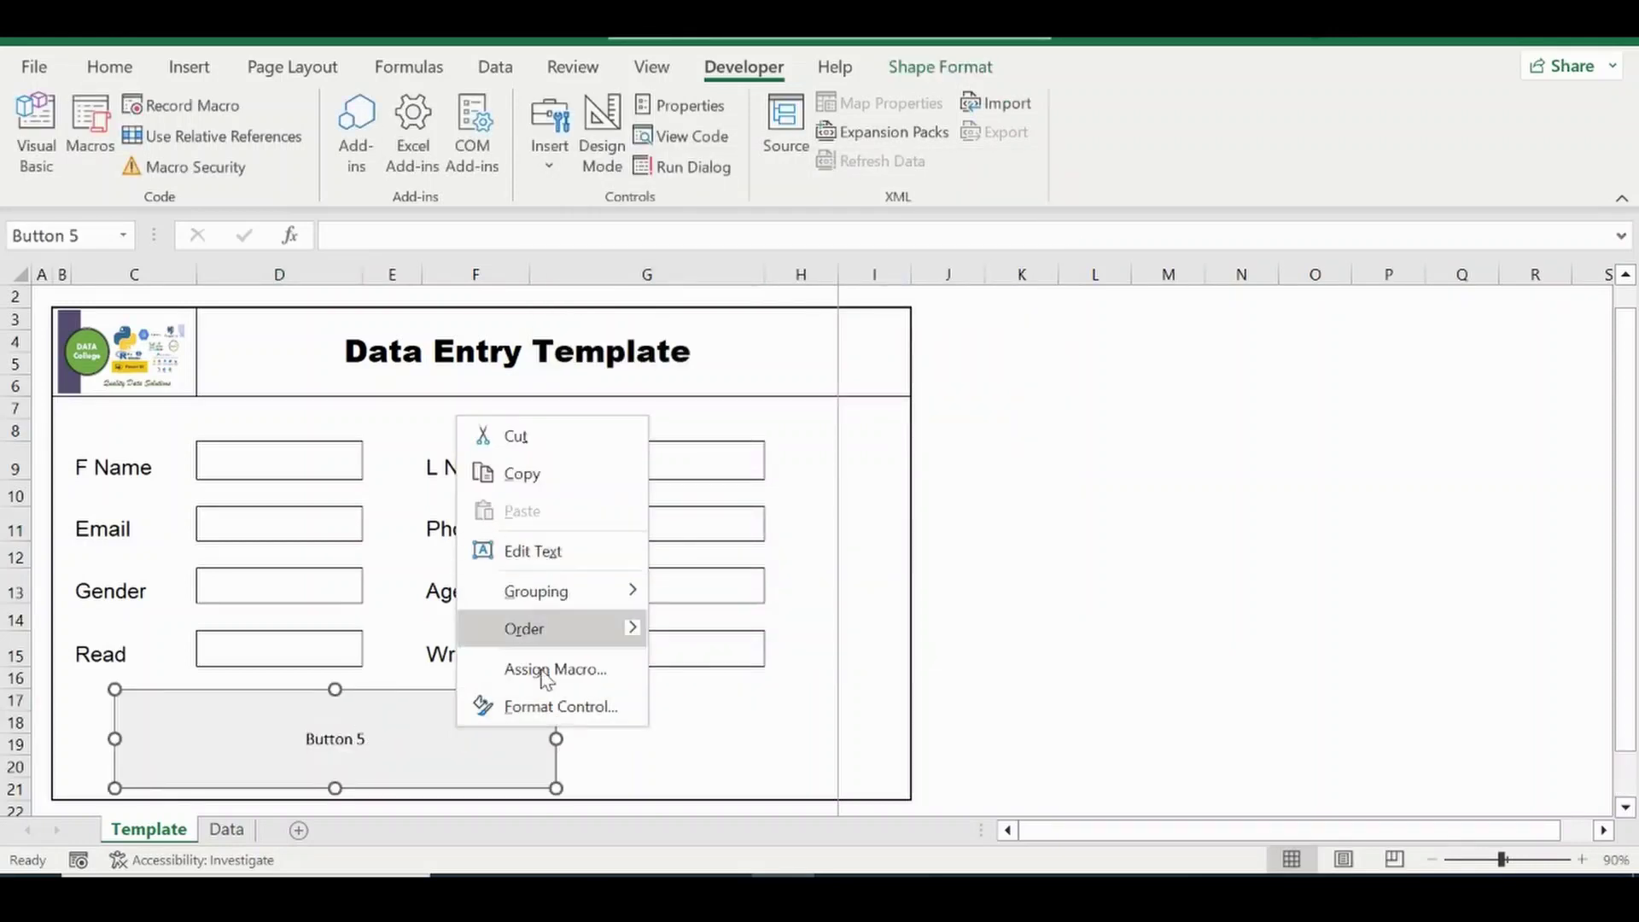
left_click(550, 715)
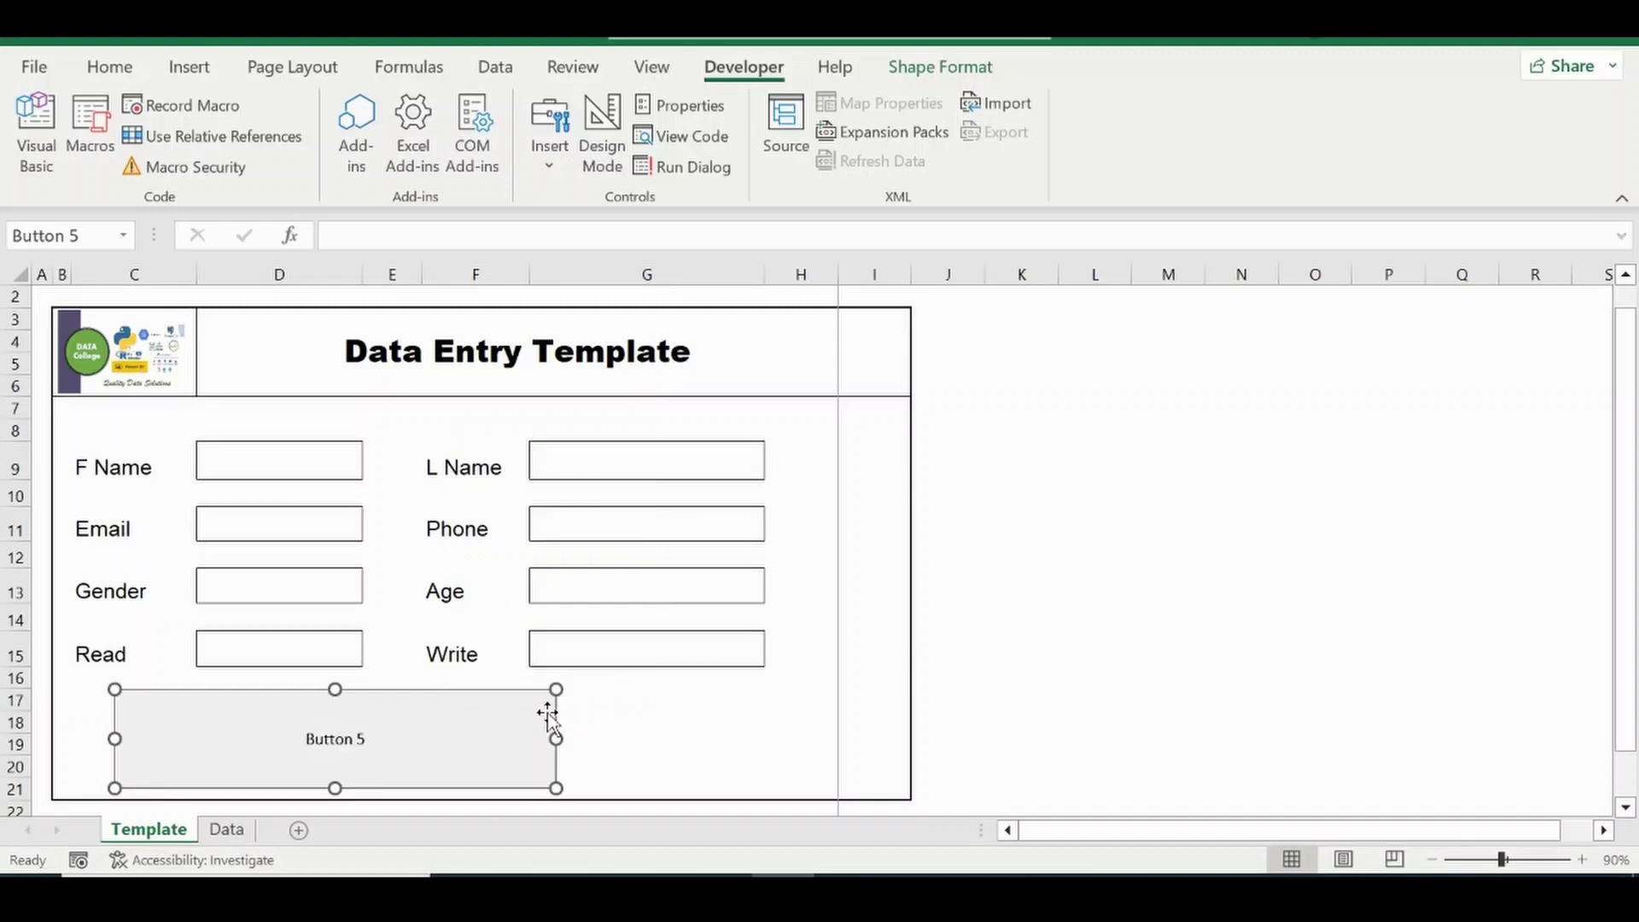
left_click(1048, 196)
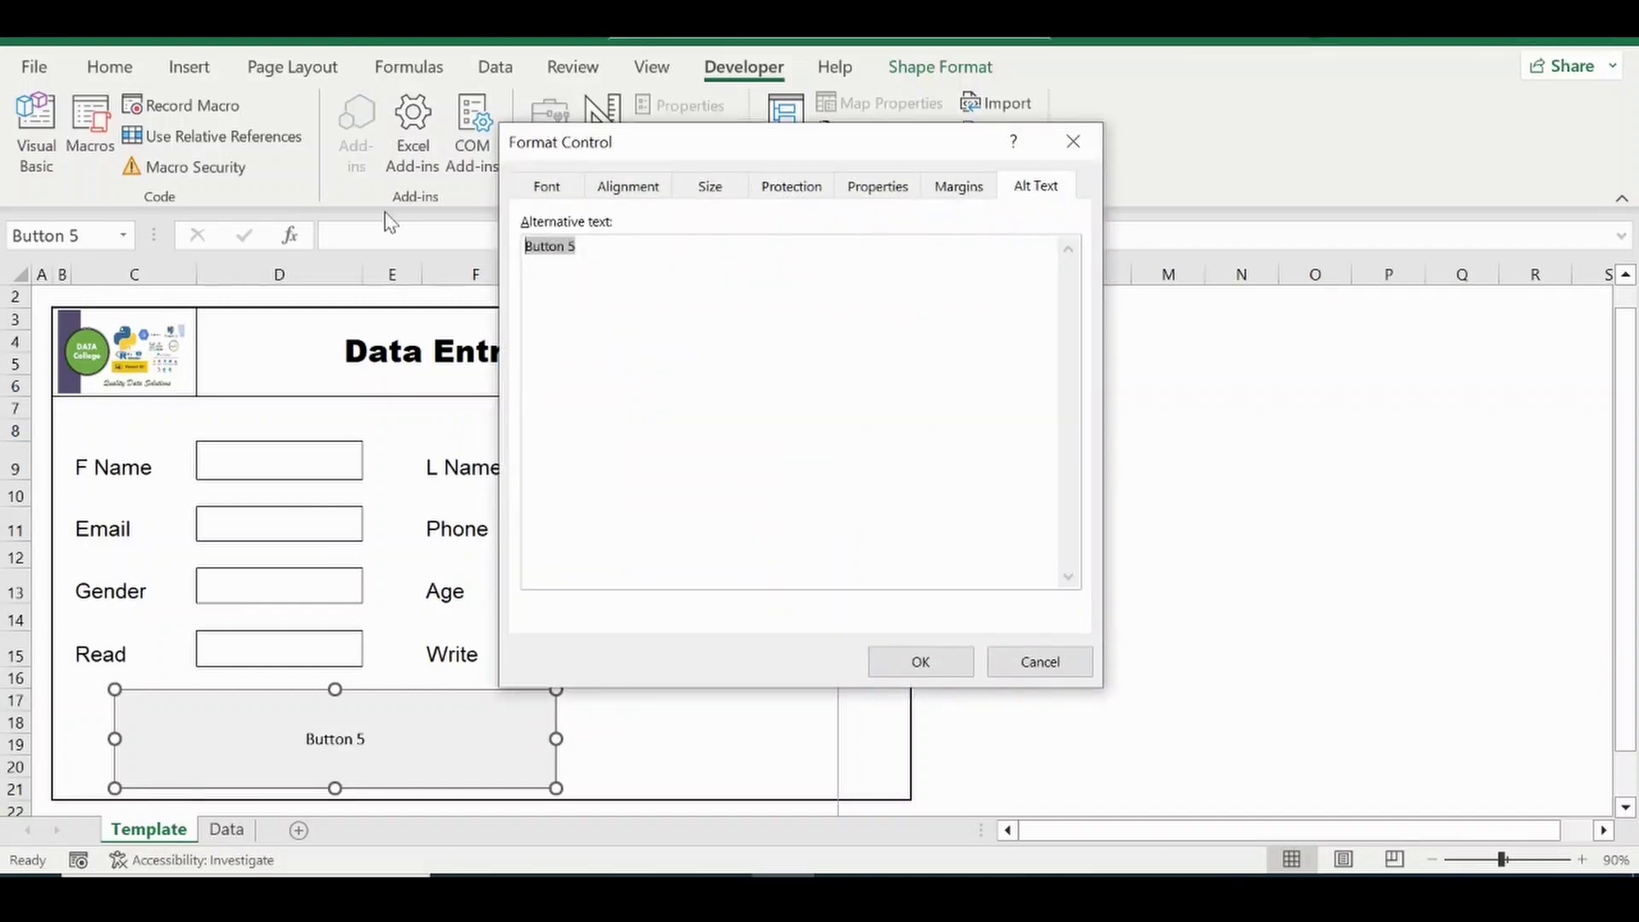
type("Submit")
Set the button label font to Aharoni, Bold, size 20, in blue.
left_click(547, 188)
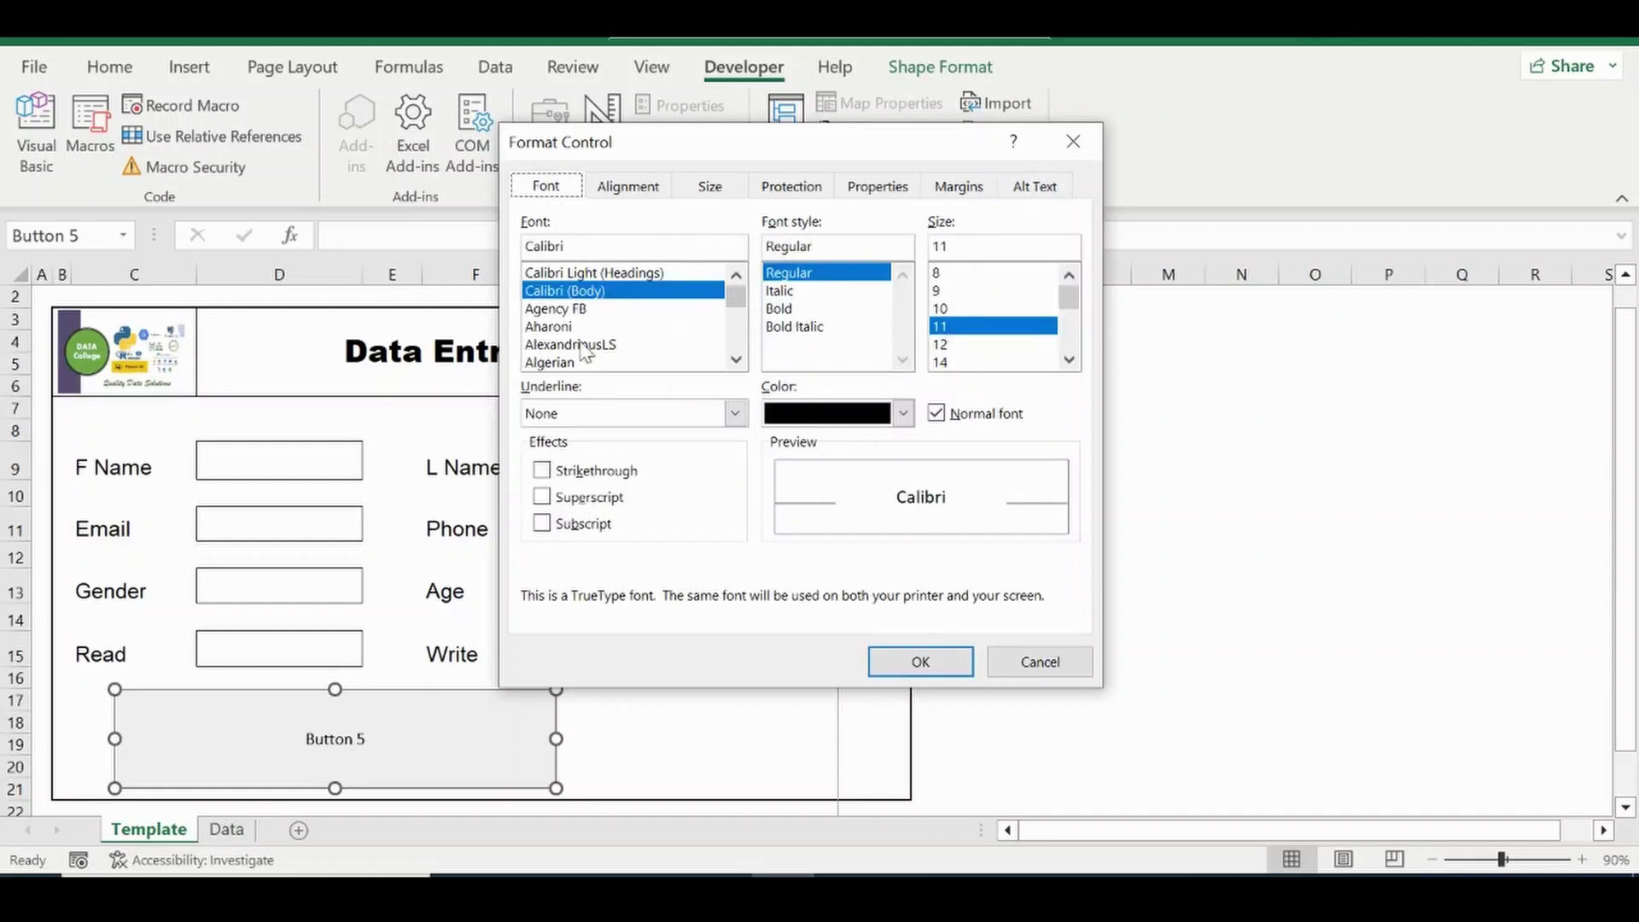
left_click(556, 328)
left_click(806, 309)
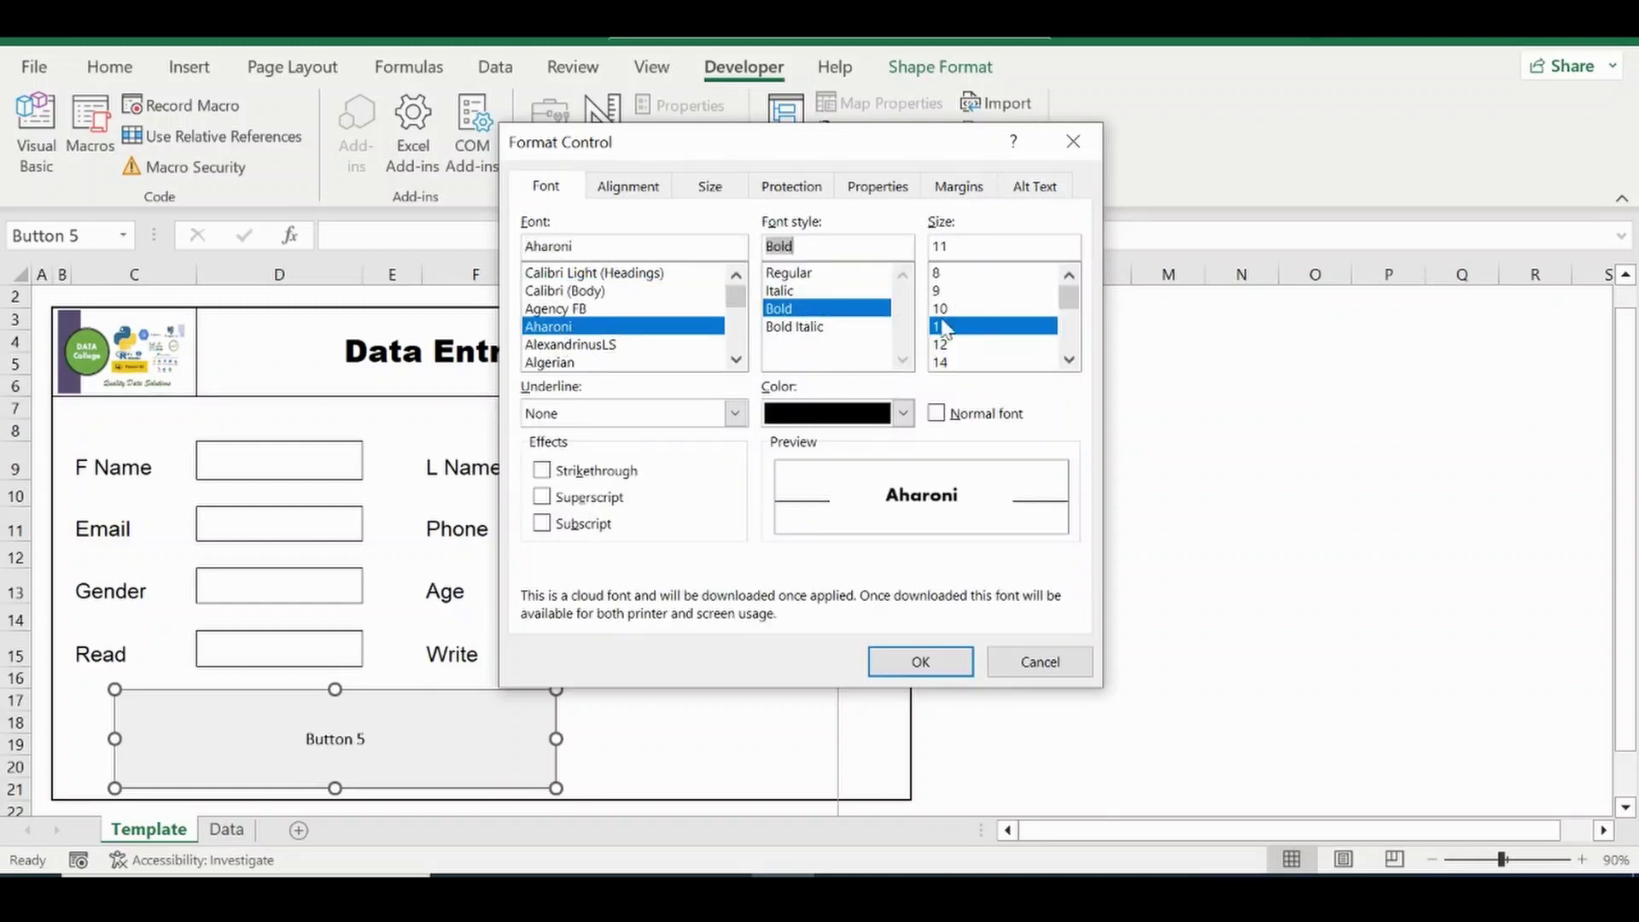
scroll(1068, 357, "down", 2)
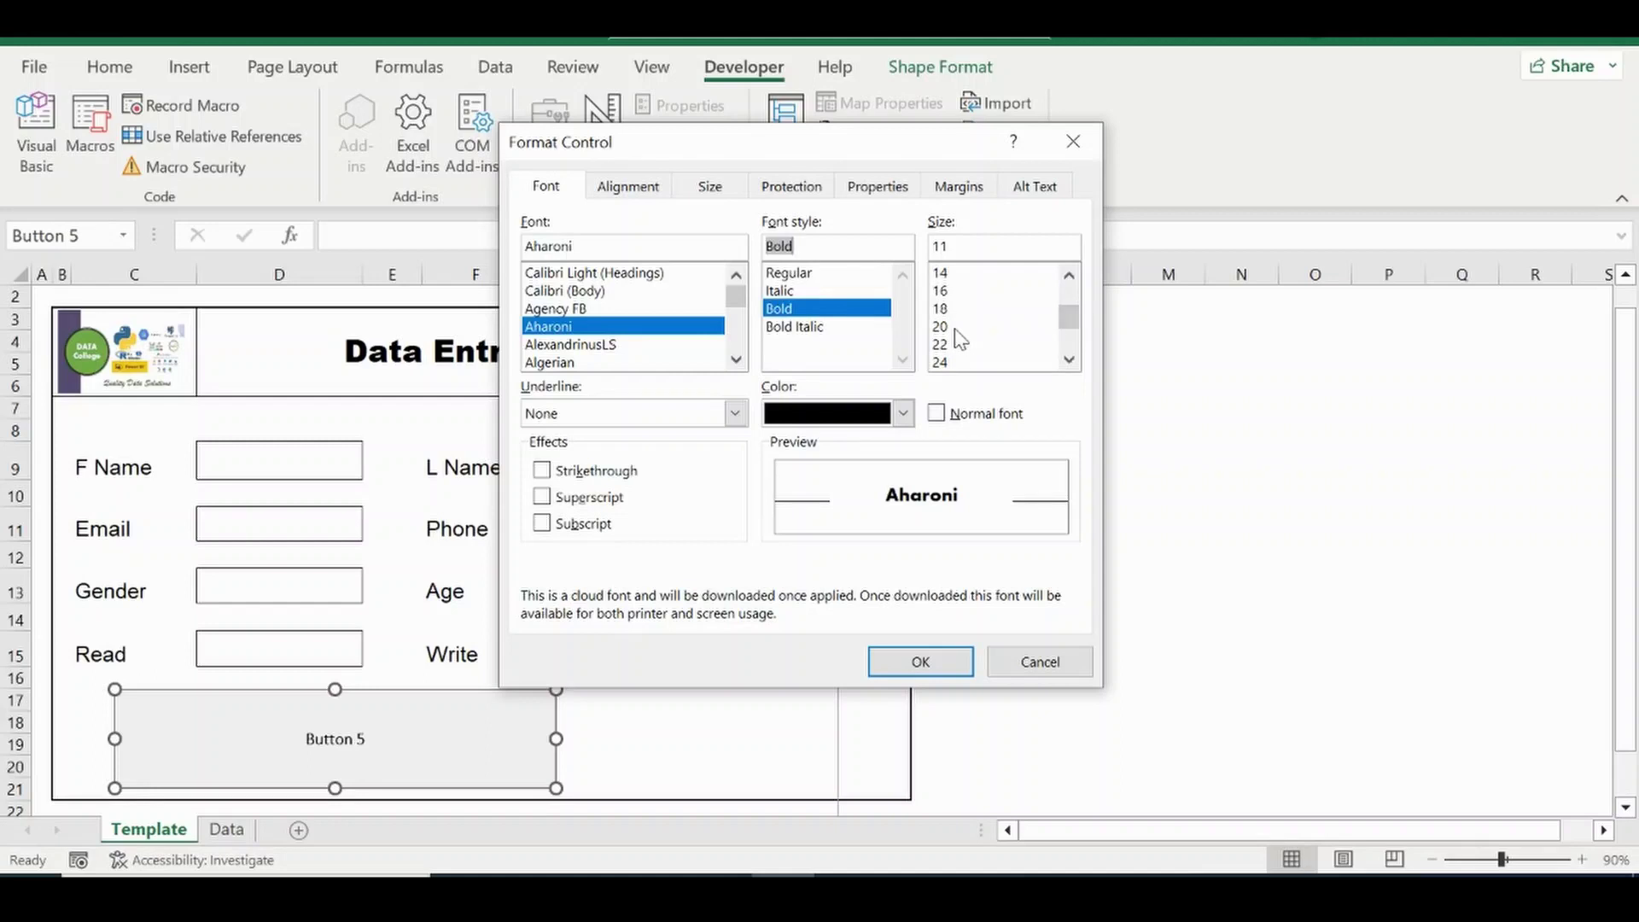
left_click(945, 327)
left_click(902, 414)
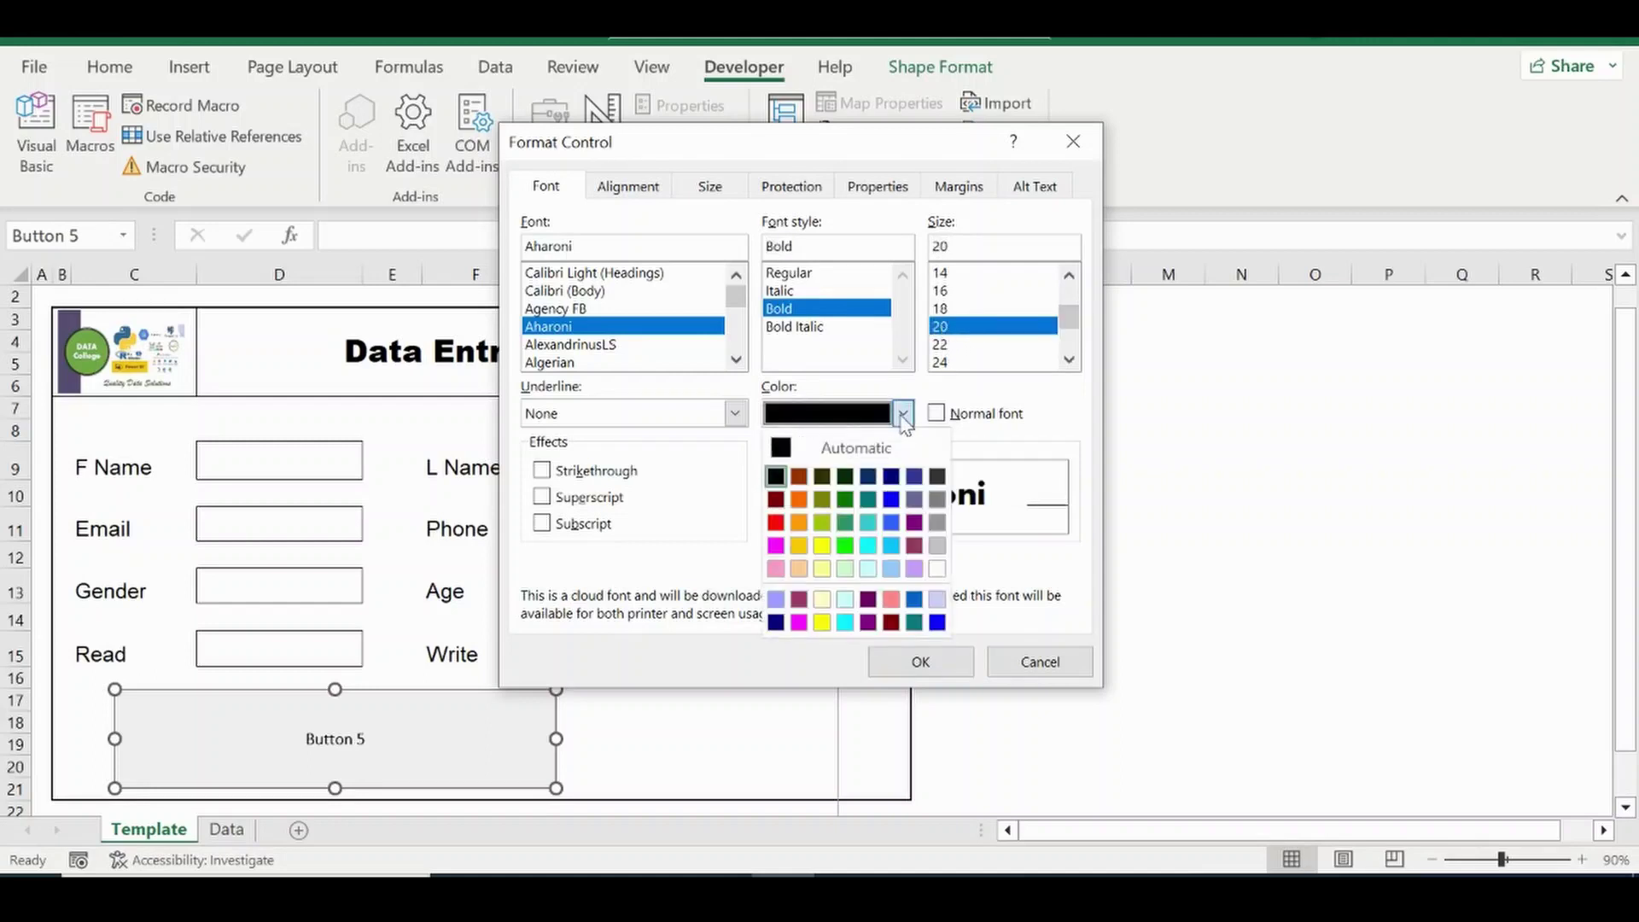
left_click(891, 499)
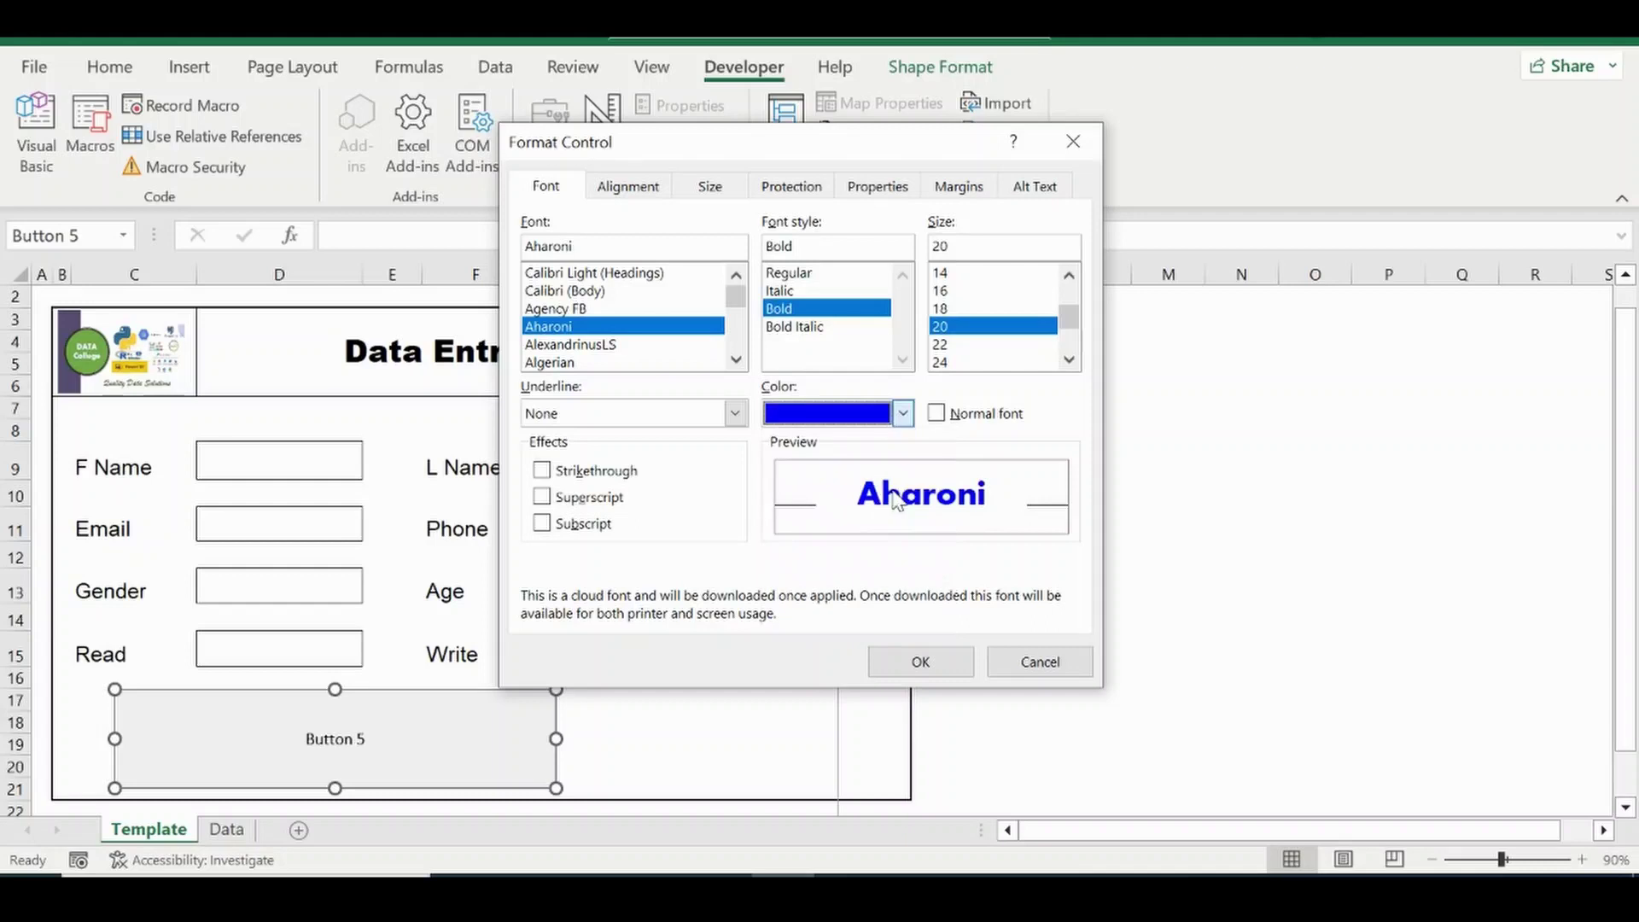
Apply the Aharoni bold blue font formatting to Button 5's label.
left_click(921, 660)
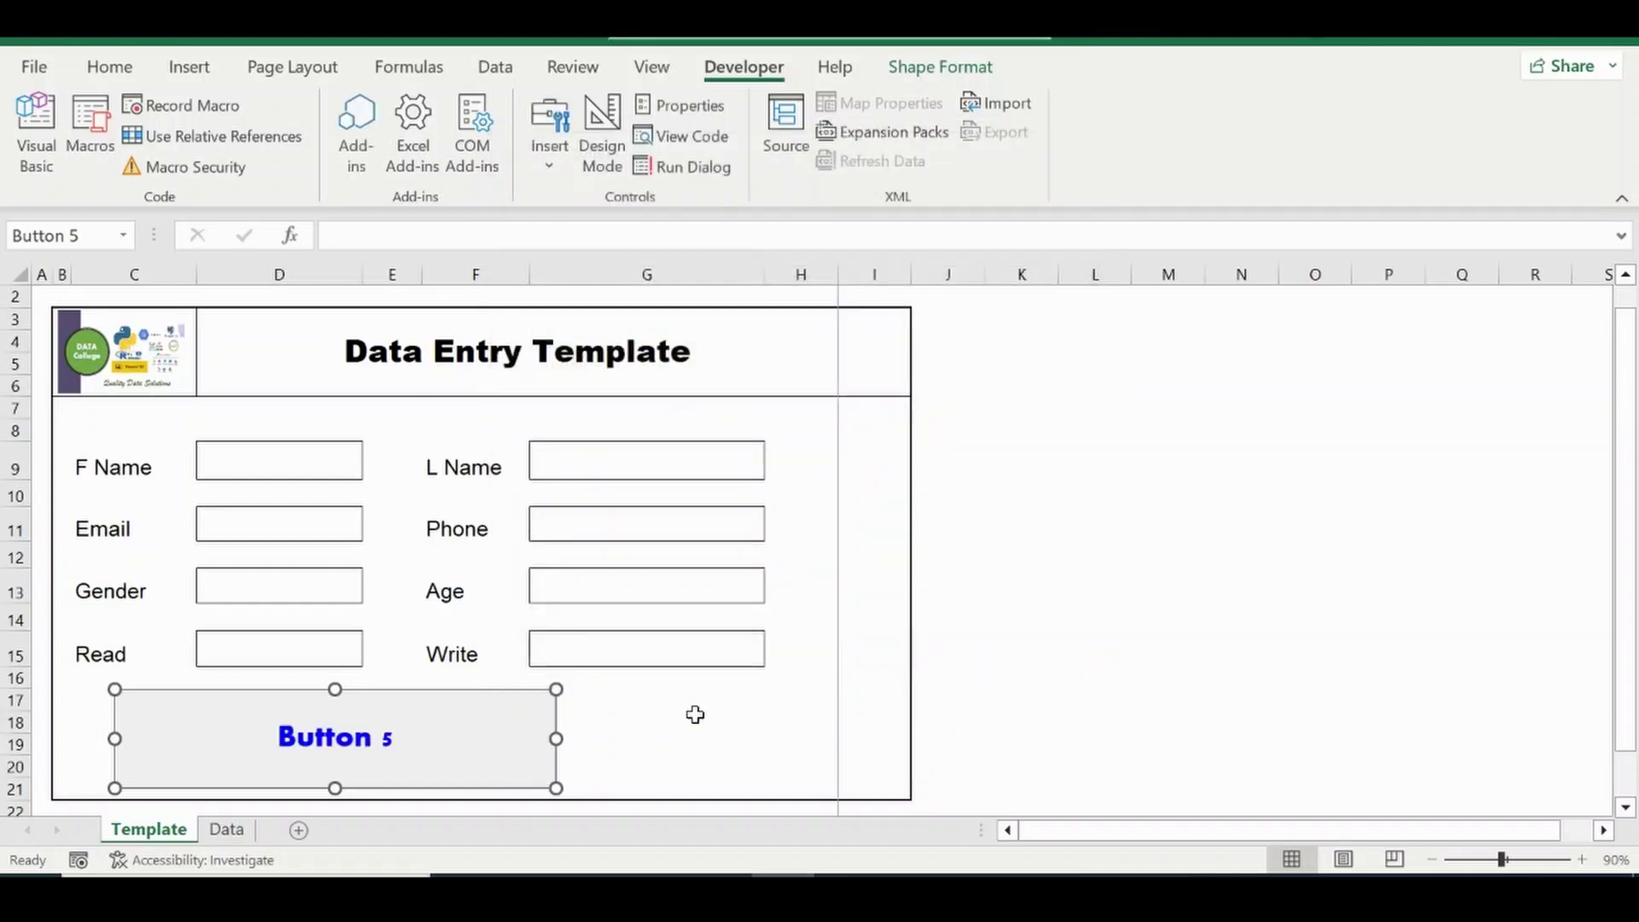
left_click(356, 741)
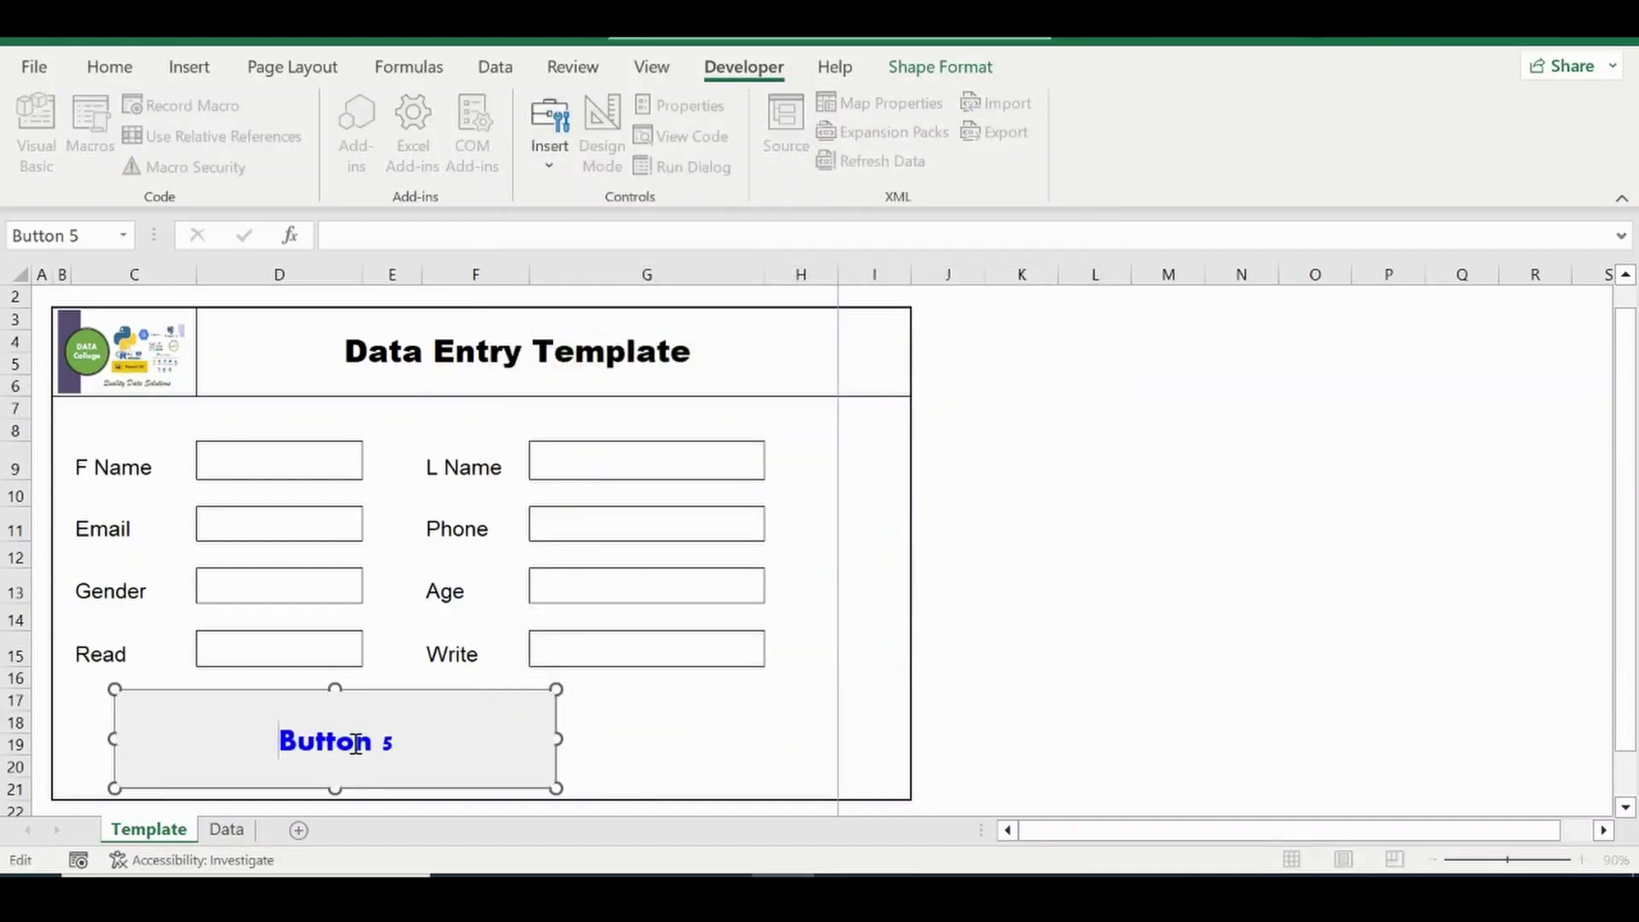
key("ctrl+a")
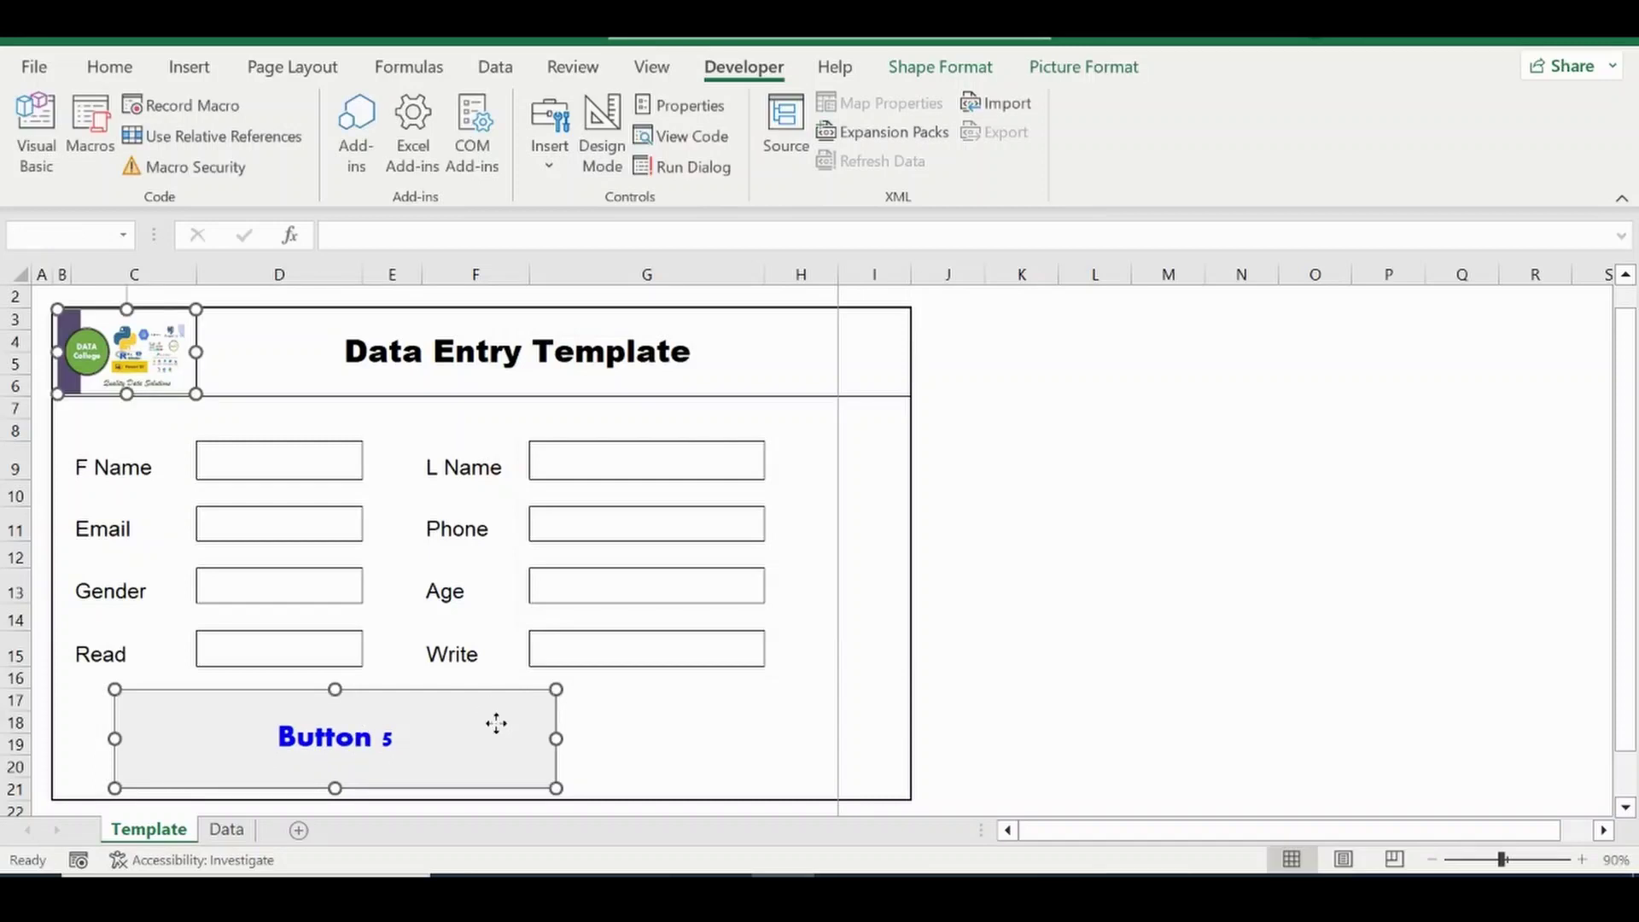
Apply the chosen fill colour to the selected logo and button shapes.
right_click(496, 724)
key("Escape")
right_click(501, 751)
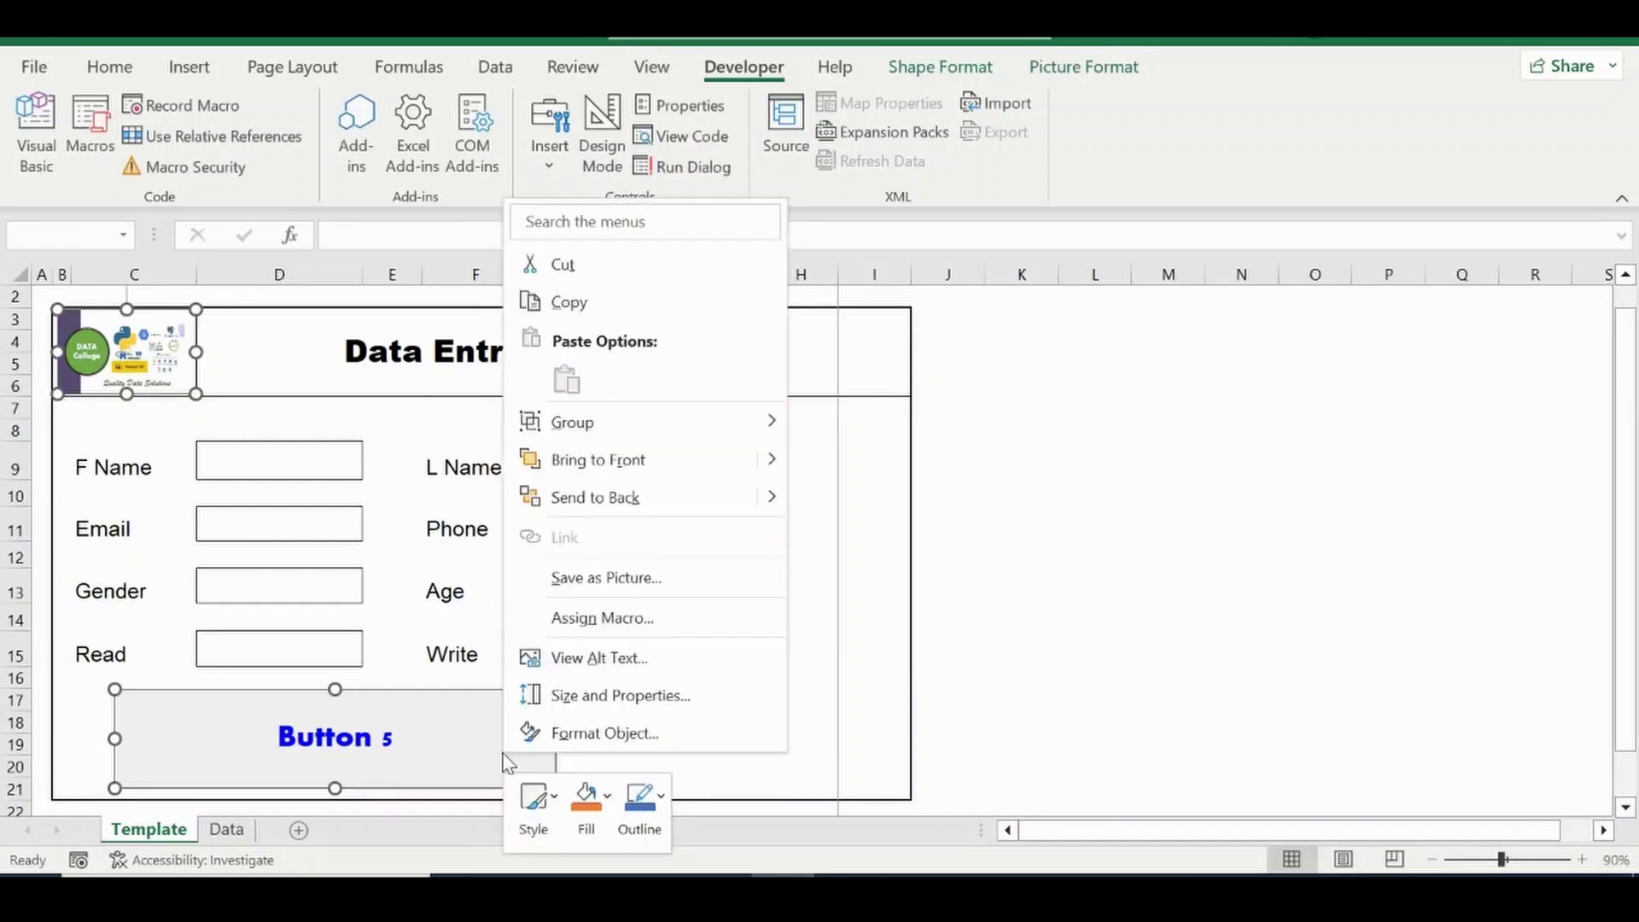
left_click(608, 795)
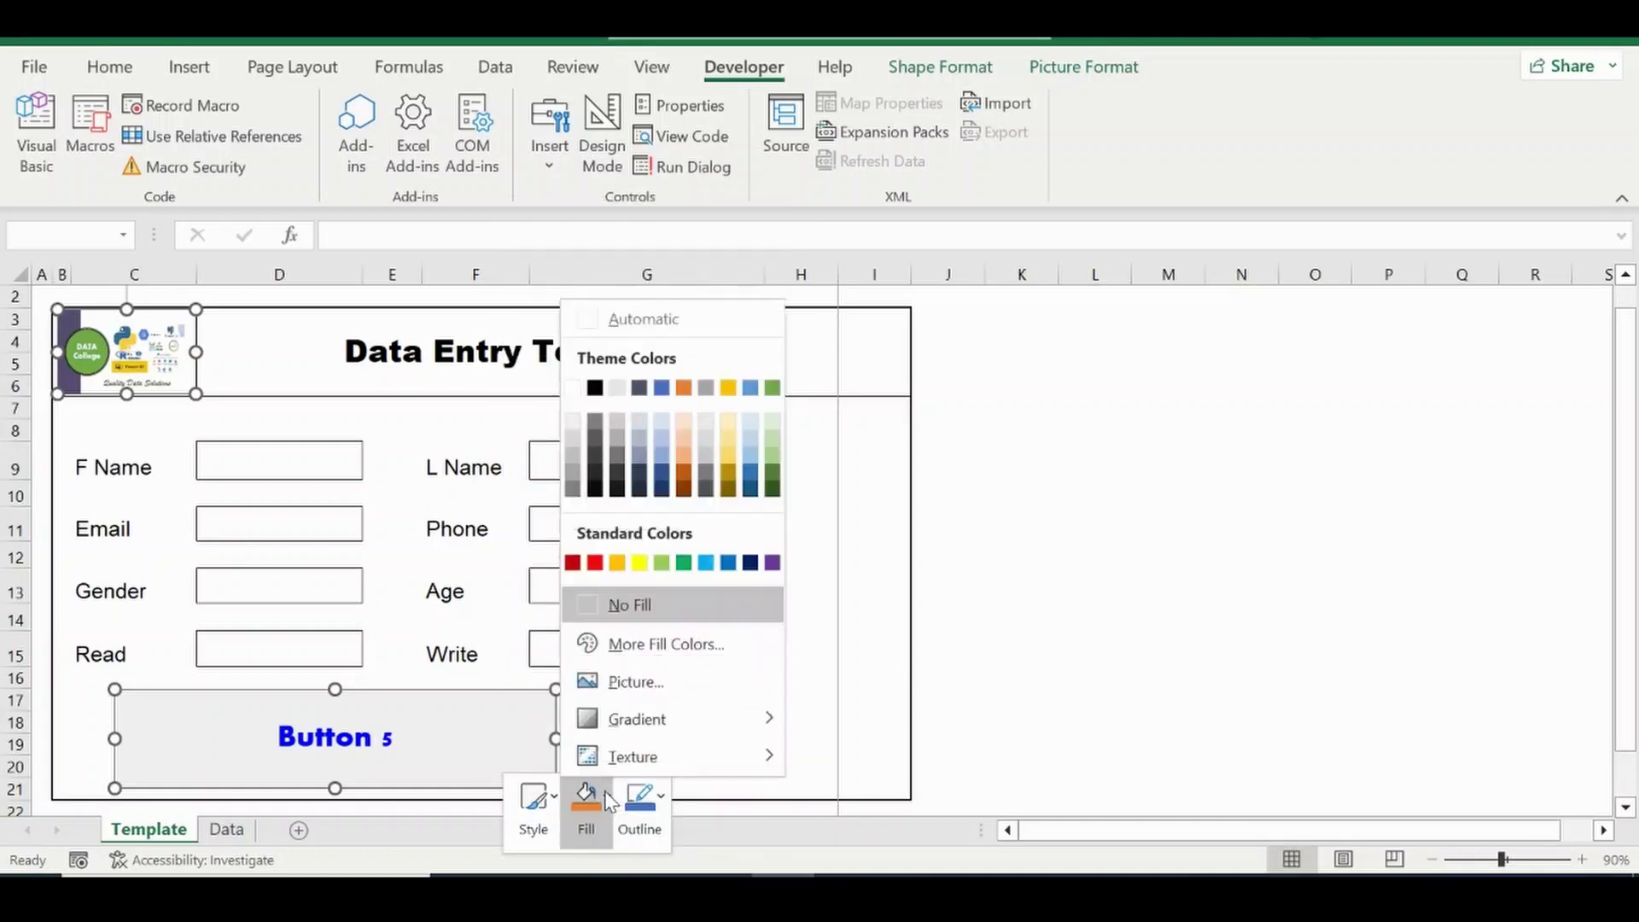
left_click(679, 438)
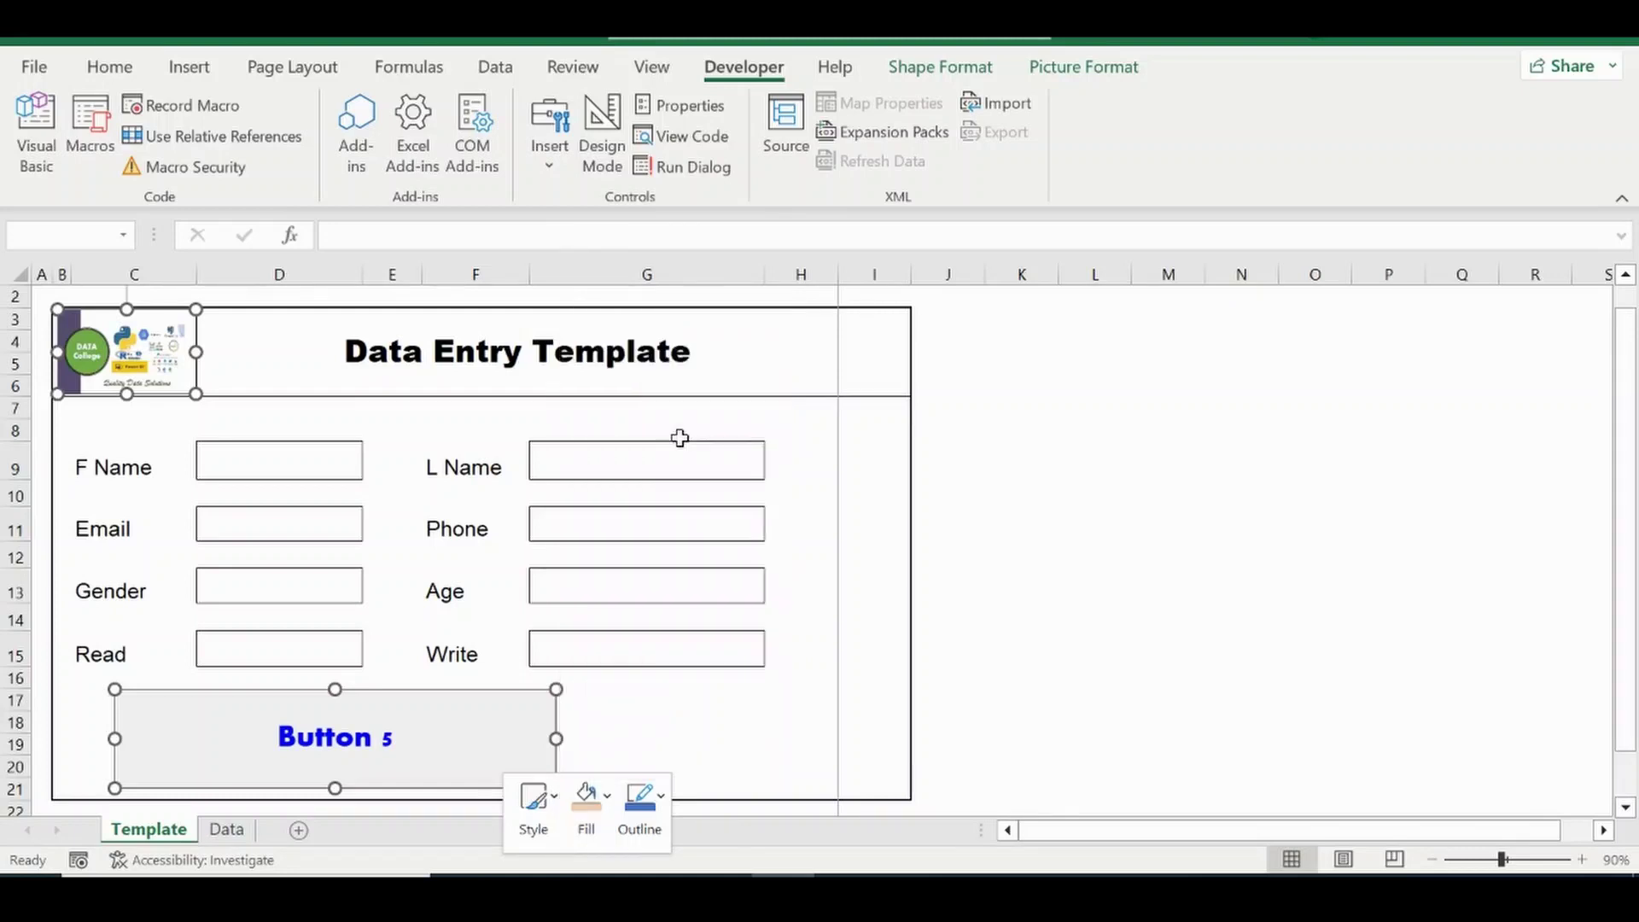
left_click(613, 725)
Deselect Button 5 and move the view to empty cells away from the form.
right_click(459, 741)
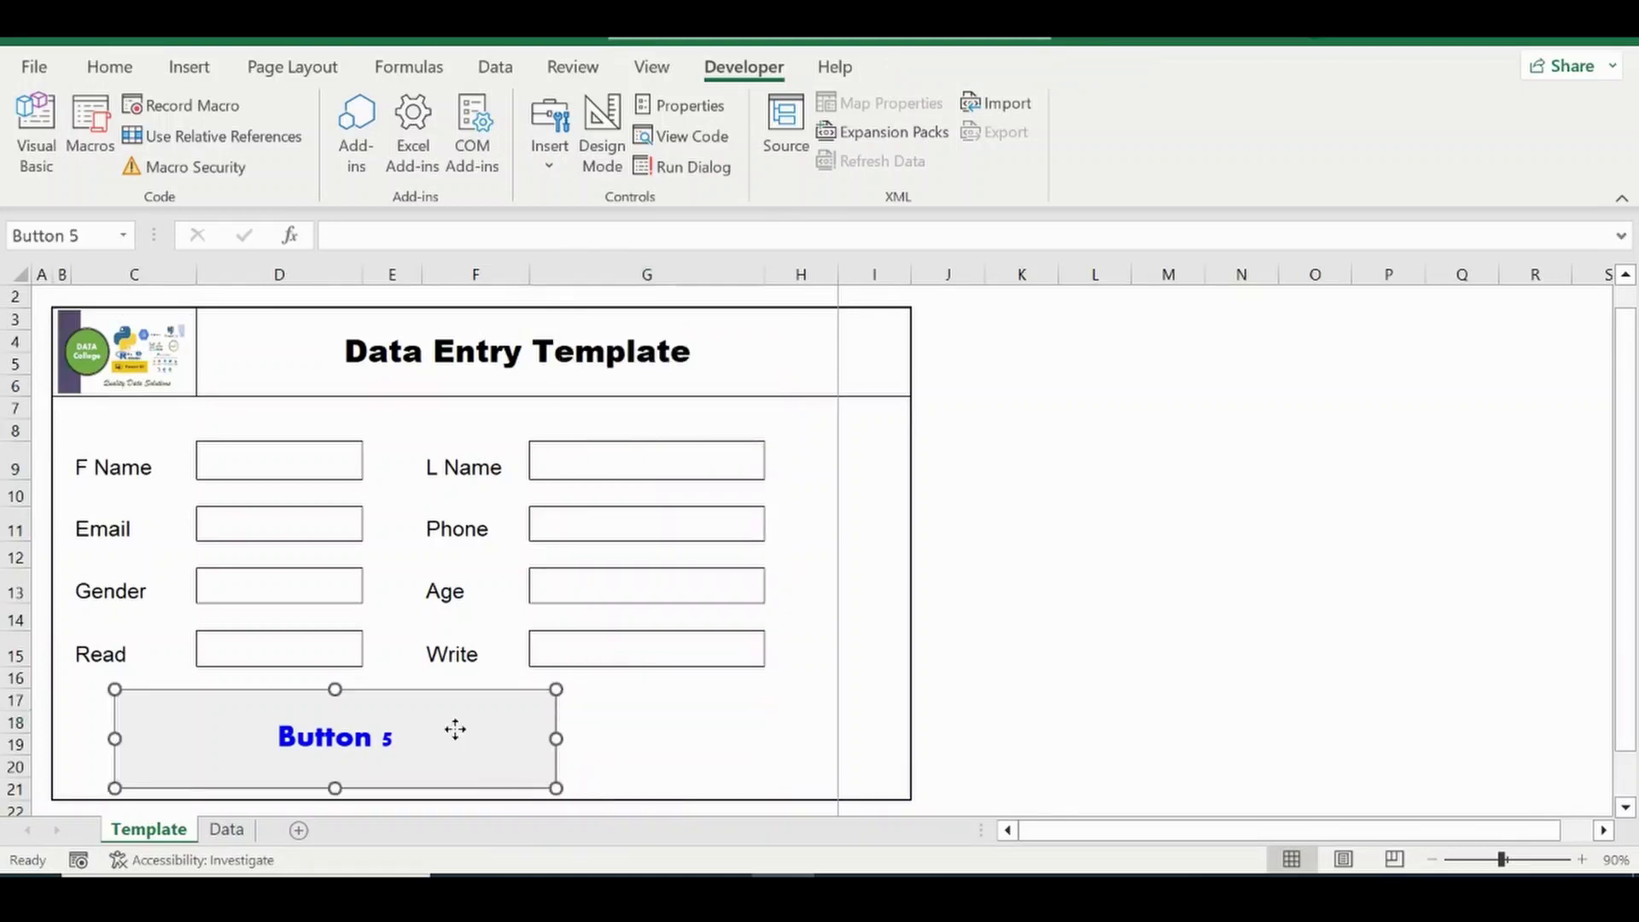
left_click(706, 746)
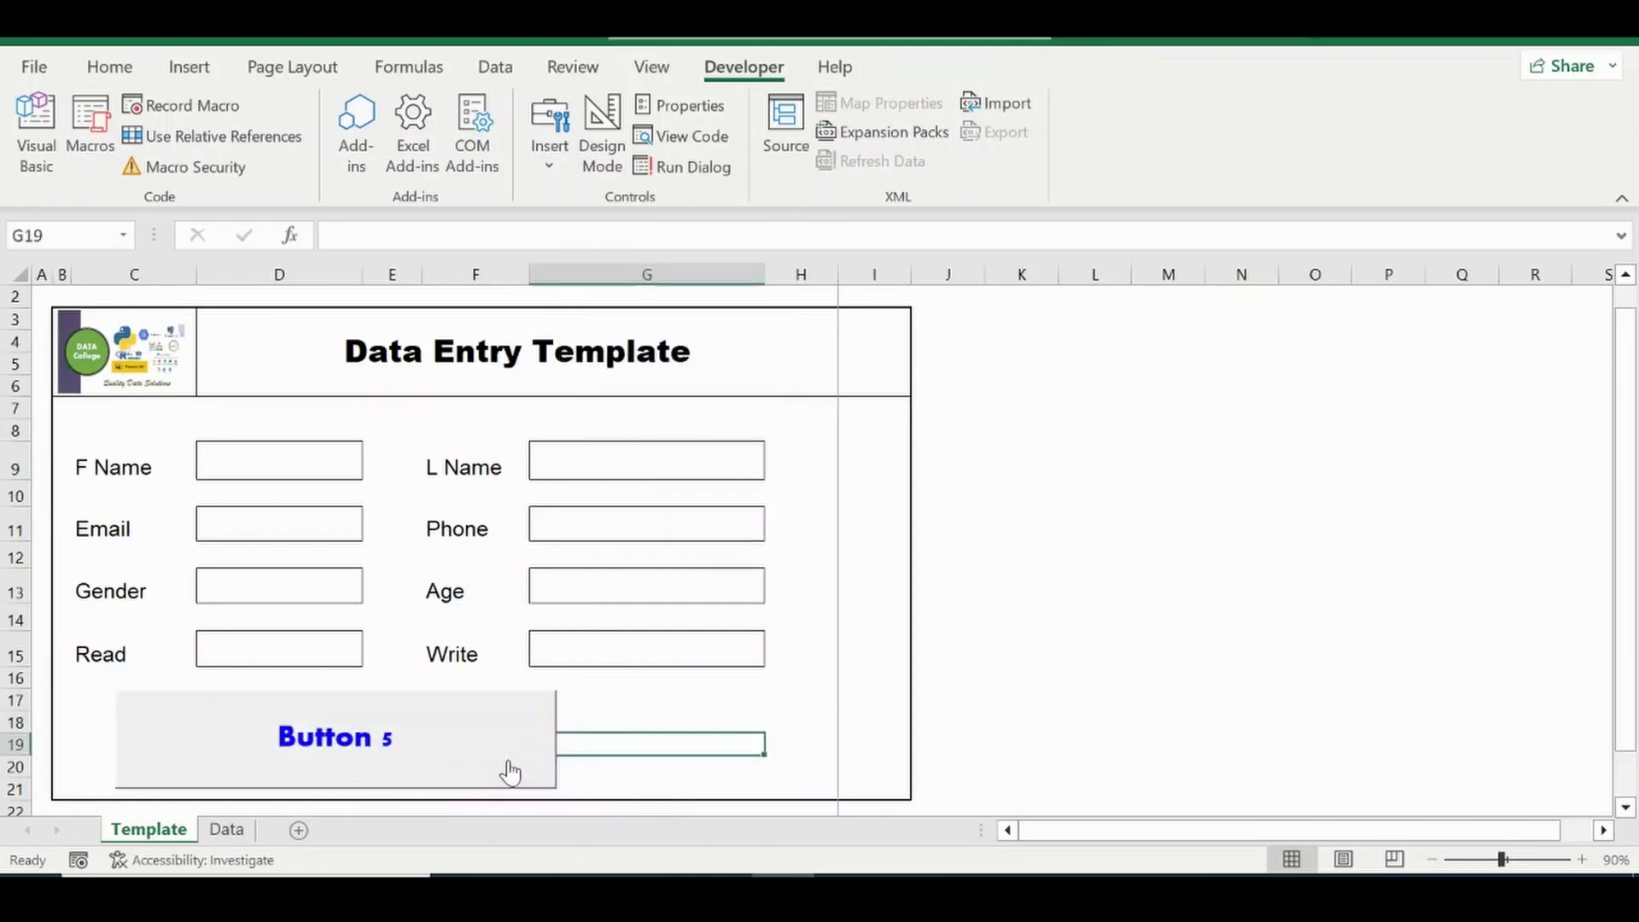
left_click(1028, 683)
scroll(513, 738, "right", 1)
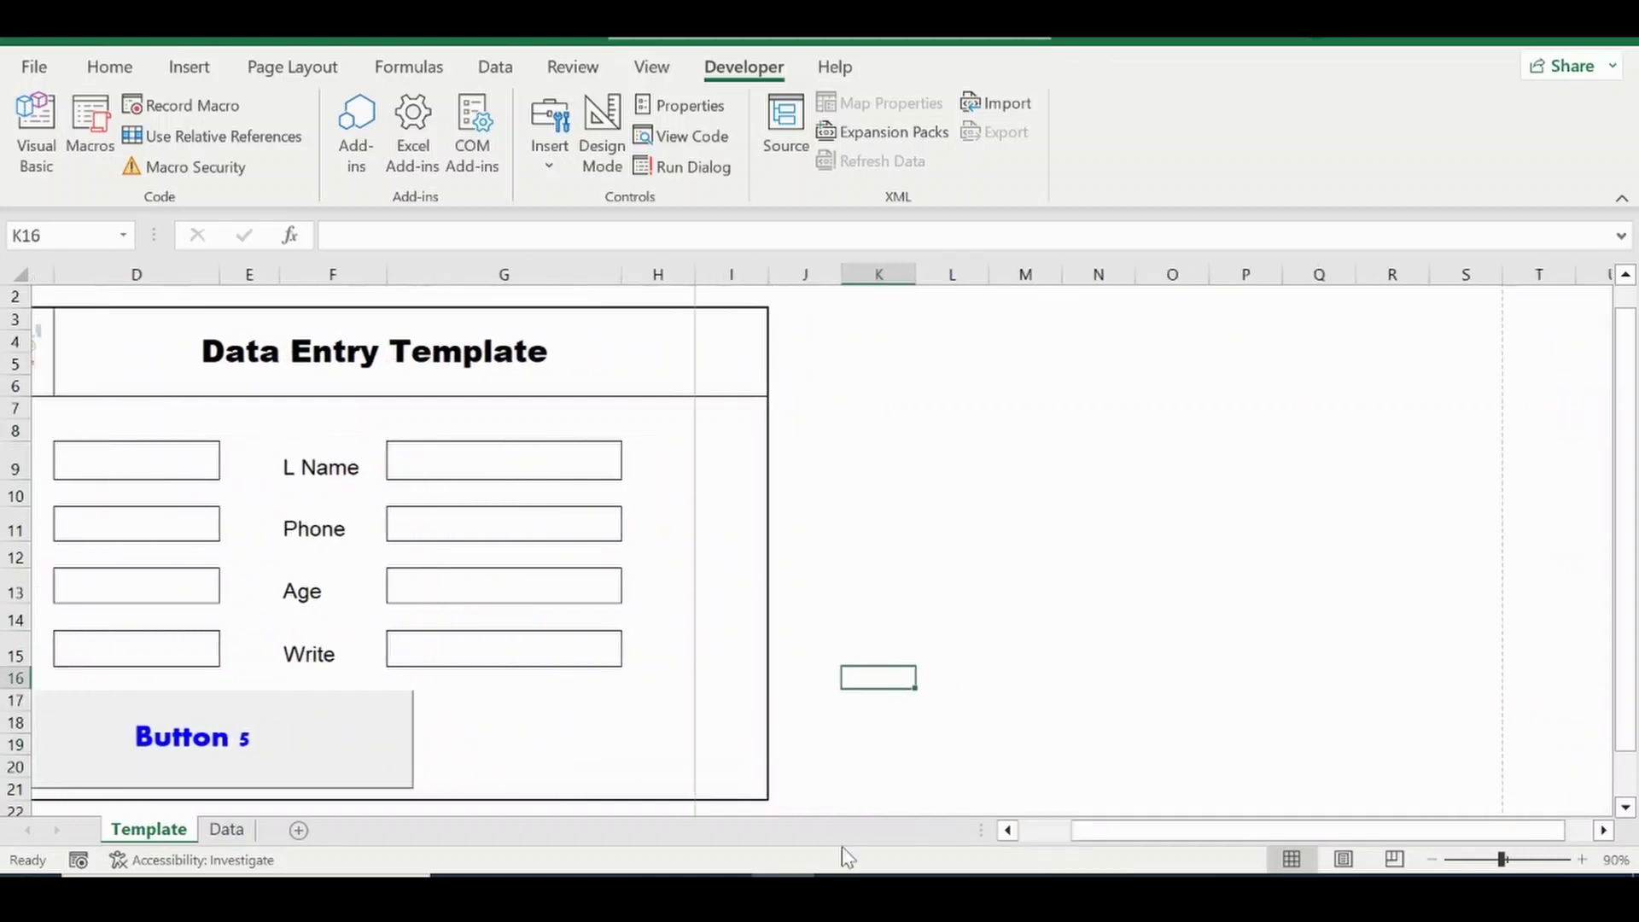
left_click_drag(1112, 840, 1031, 838)
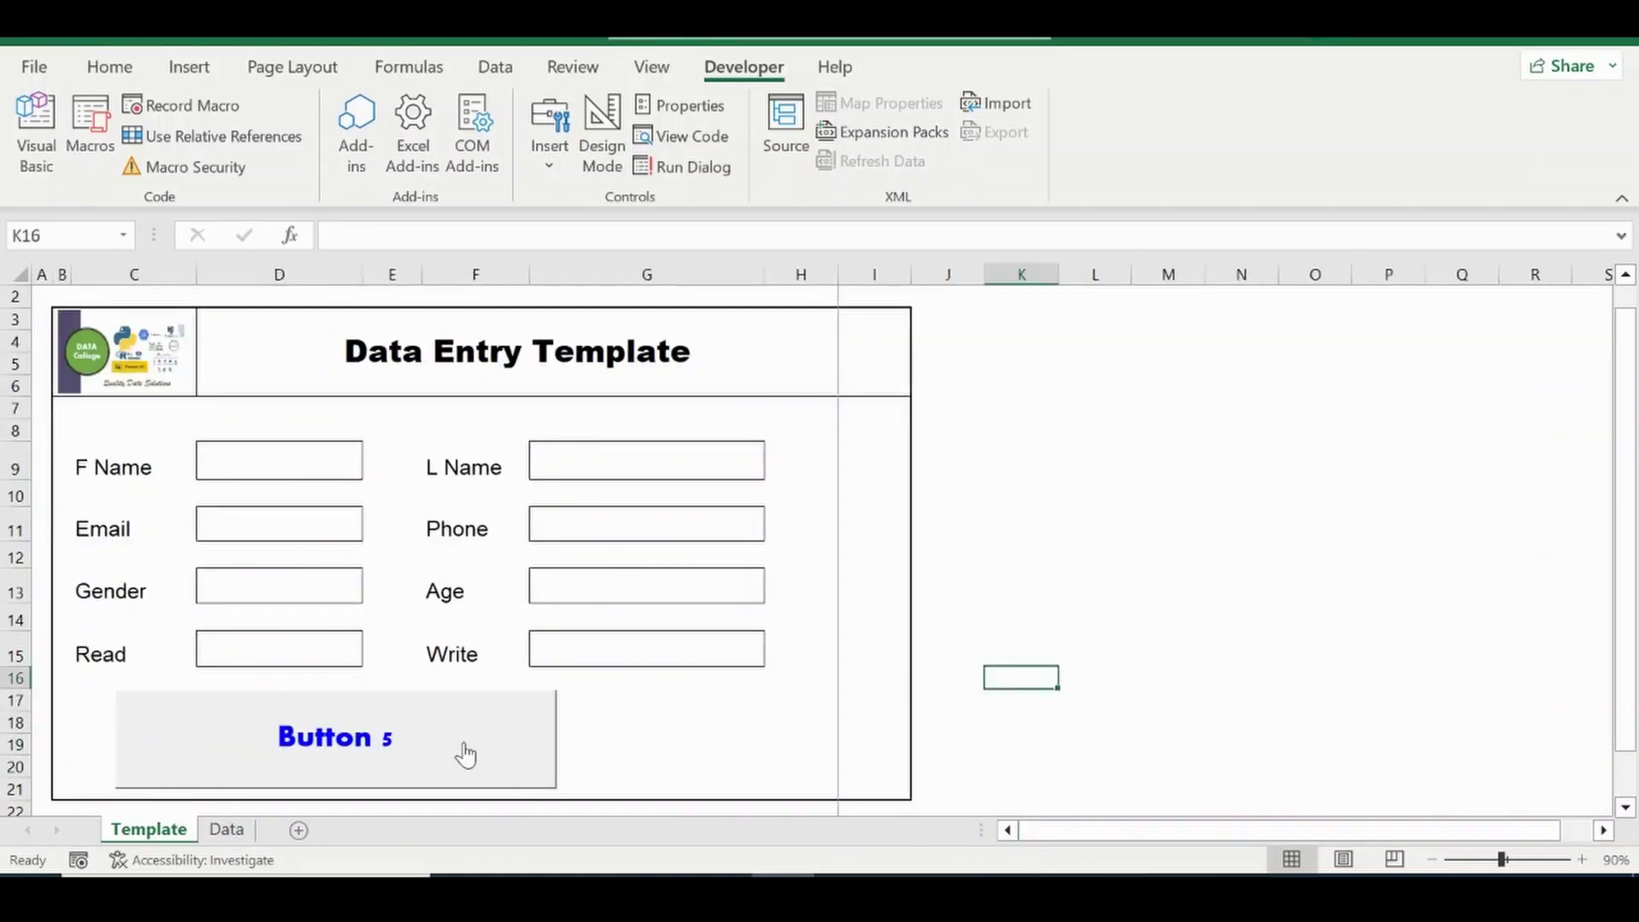
Enlarge Button 5's label font to size 48.
right_click(463, 744)
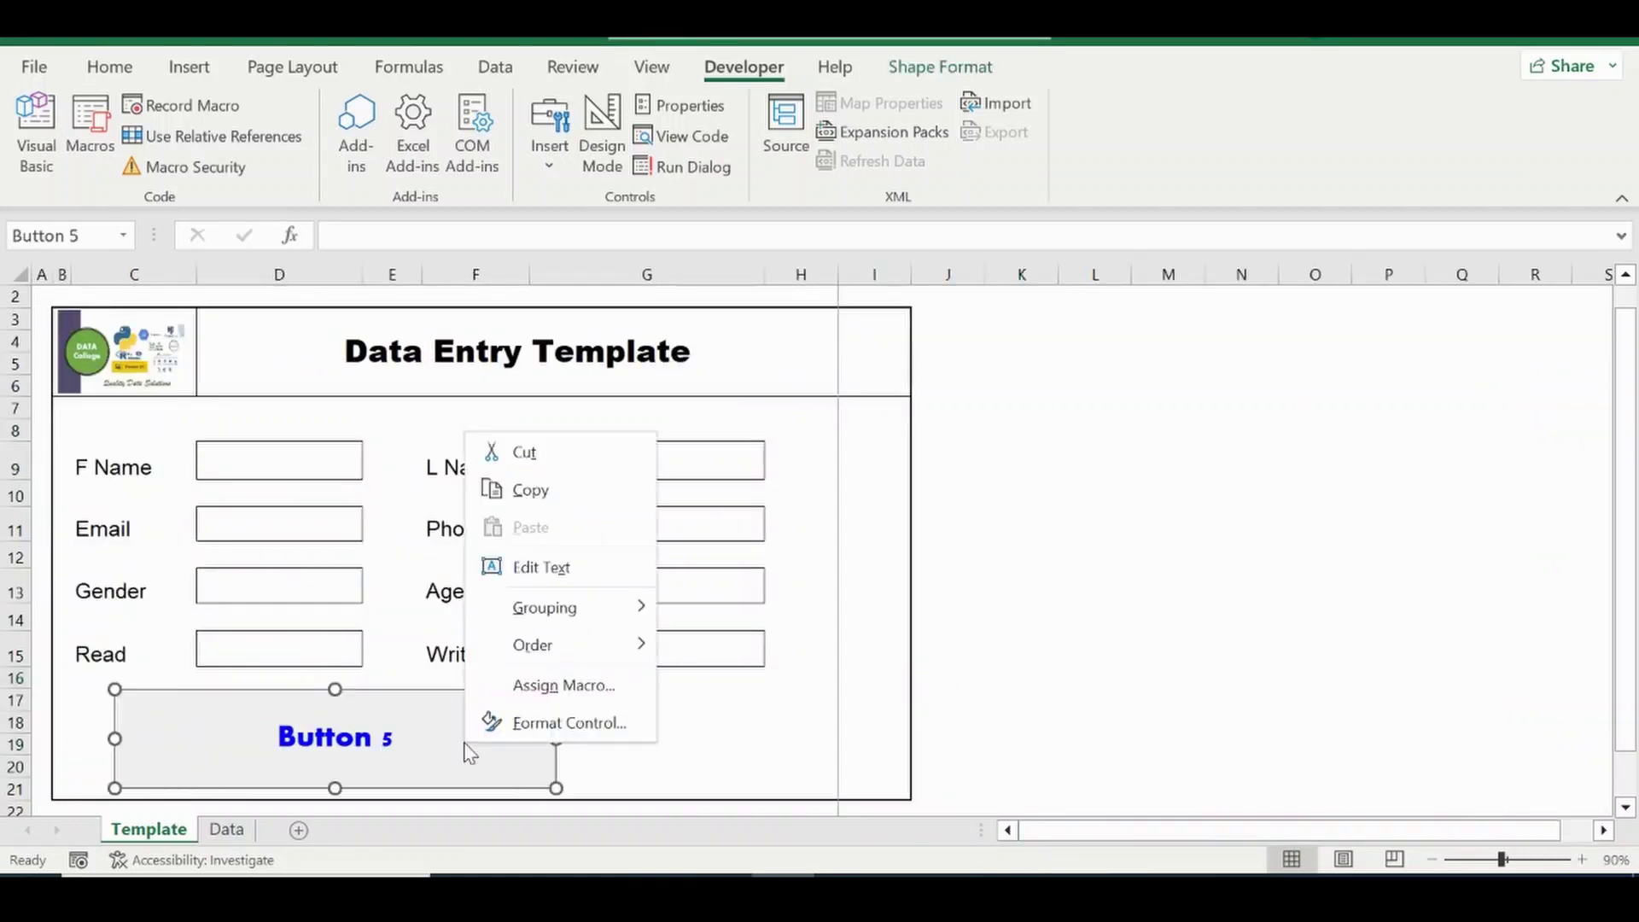
left_click(568, 722)
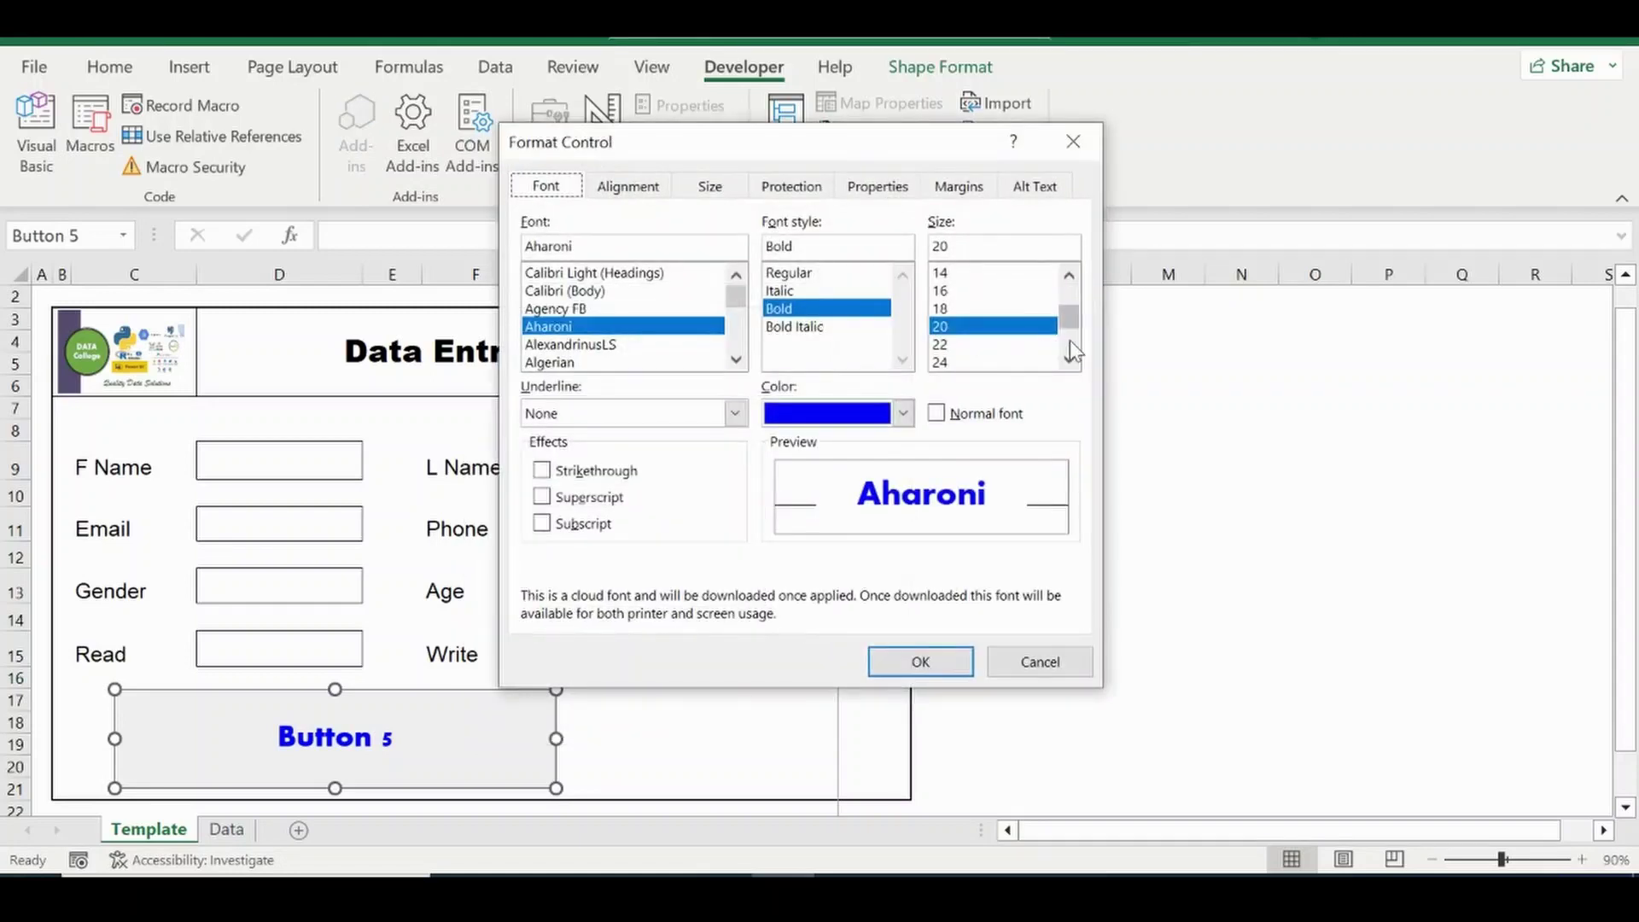
left_click(1068, 339)
left_click(943, 344)
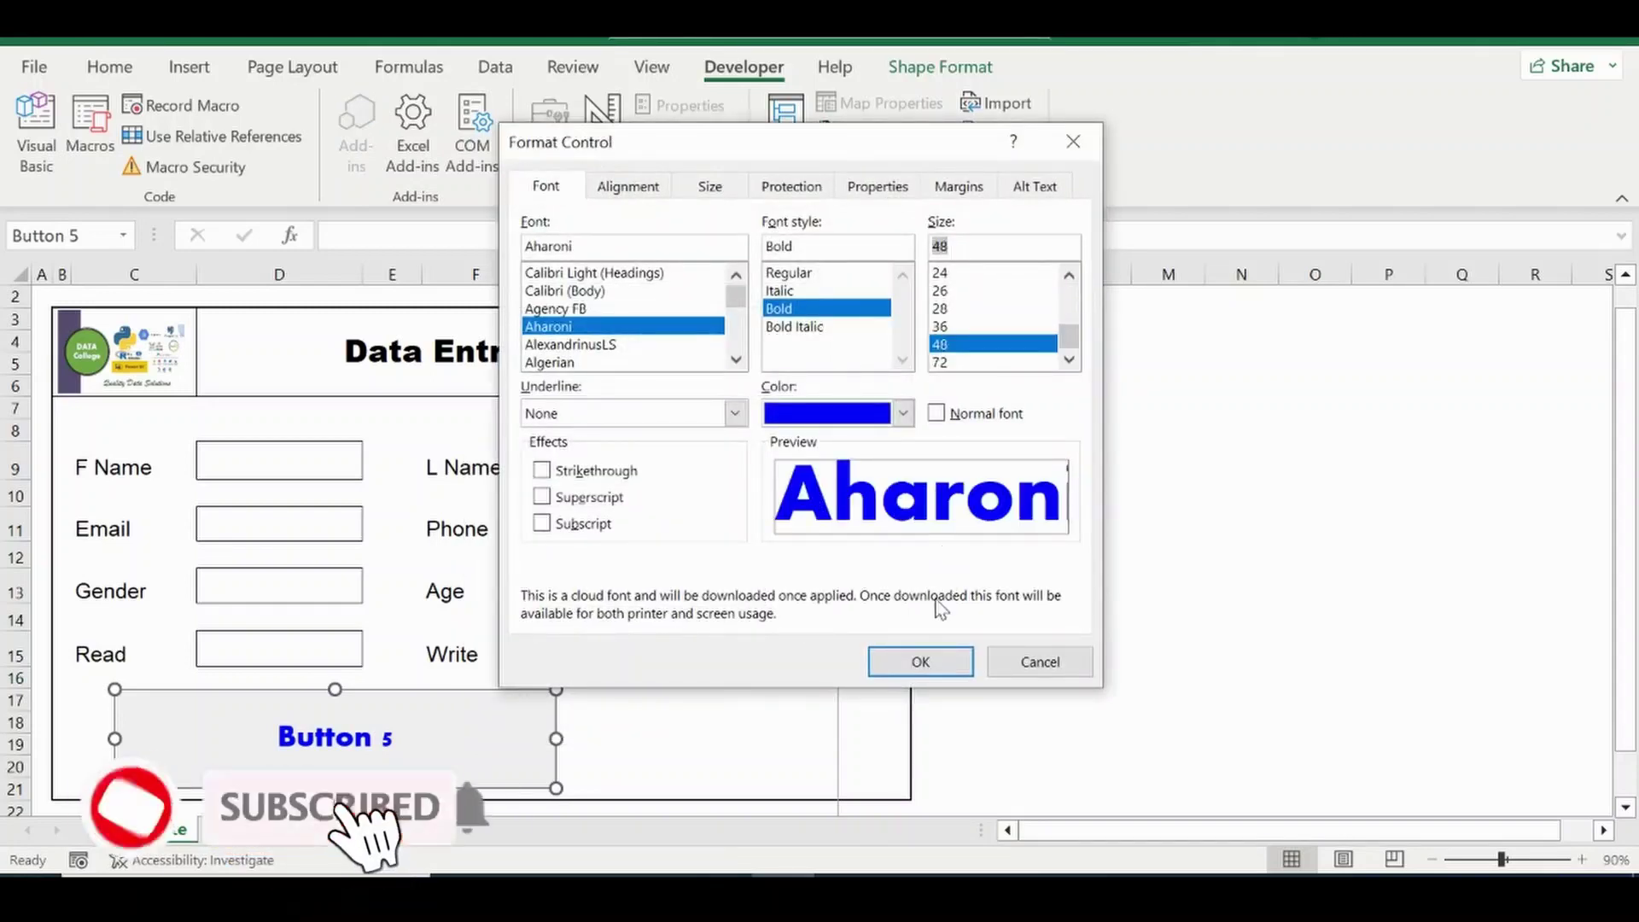
left_click(920, 656)
left_click(1101, 722)
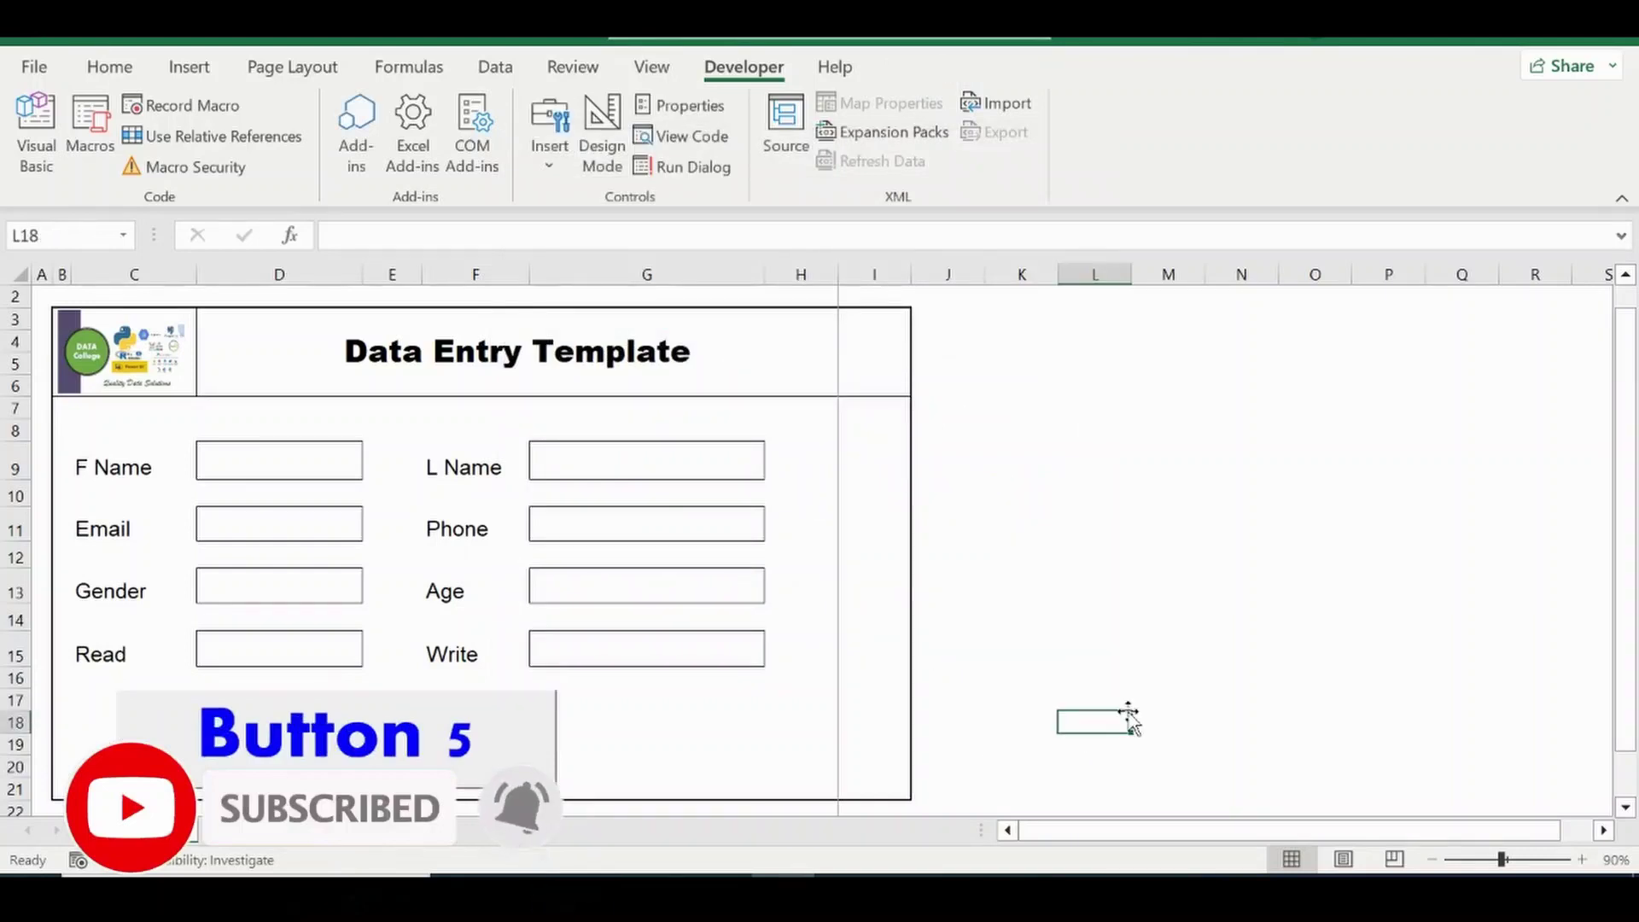
Replace the button label 'Button 5' with 'Submit'.
right_click(367, 734)
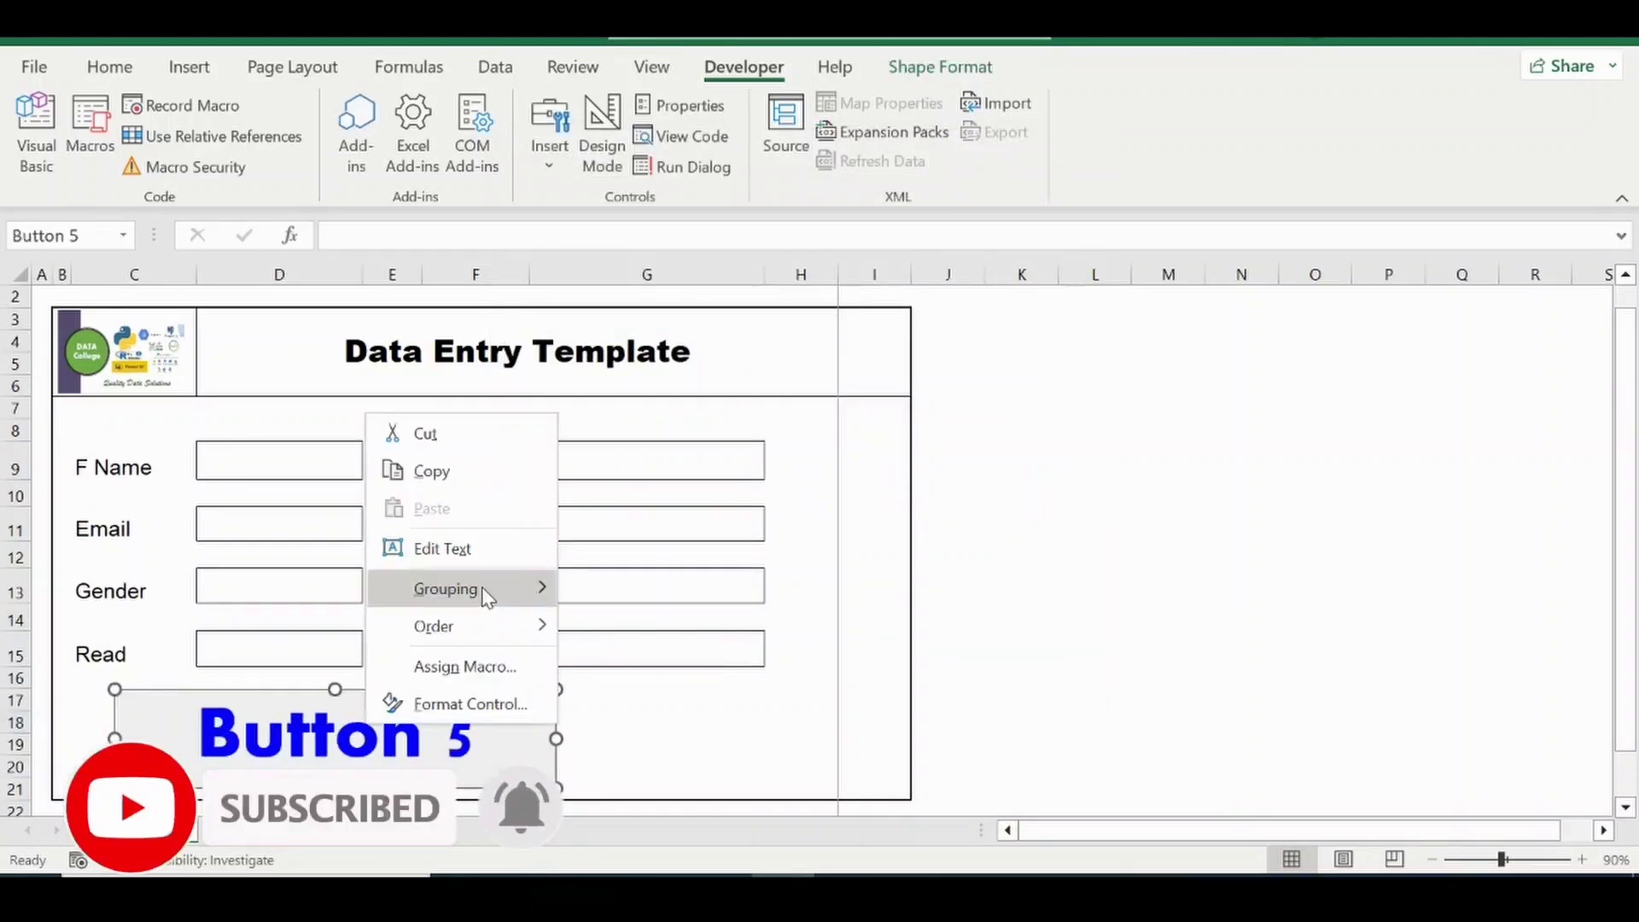
left_click(468, 551)
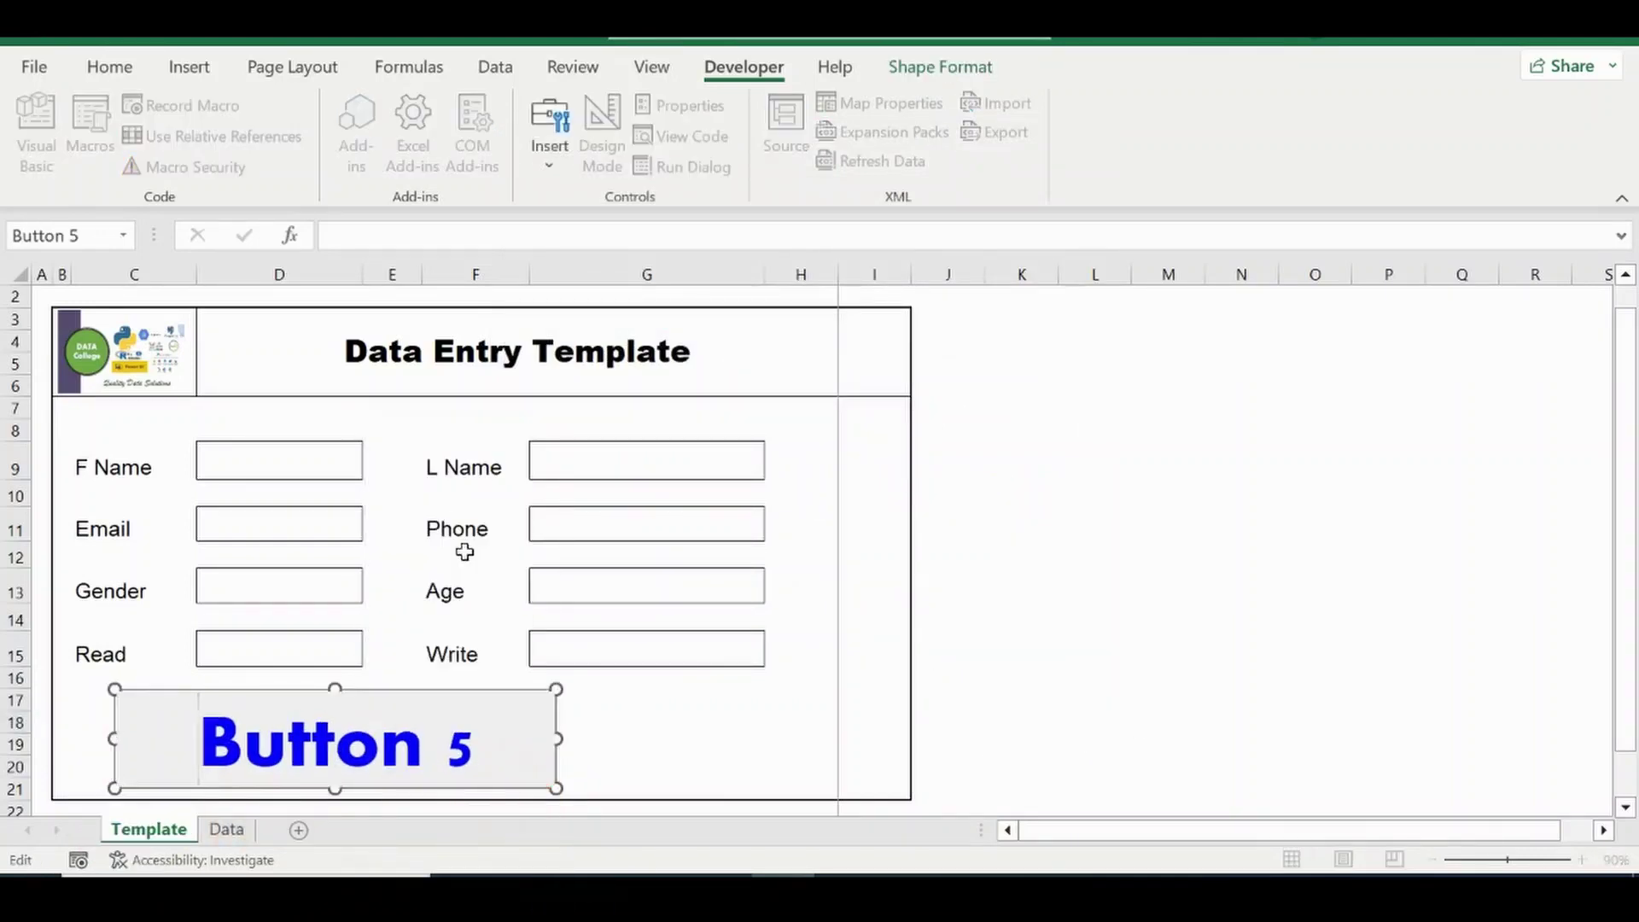
key("BackSpace")
key("BackSpace")
key("BackSpace")
key("BackSpace")
key("BackSpace")
key("BackSpace")
key("BackSpace")
key("Delete")
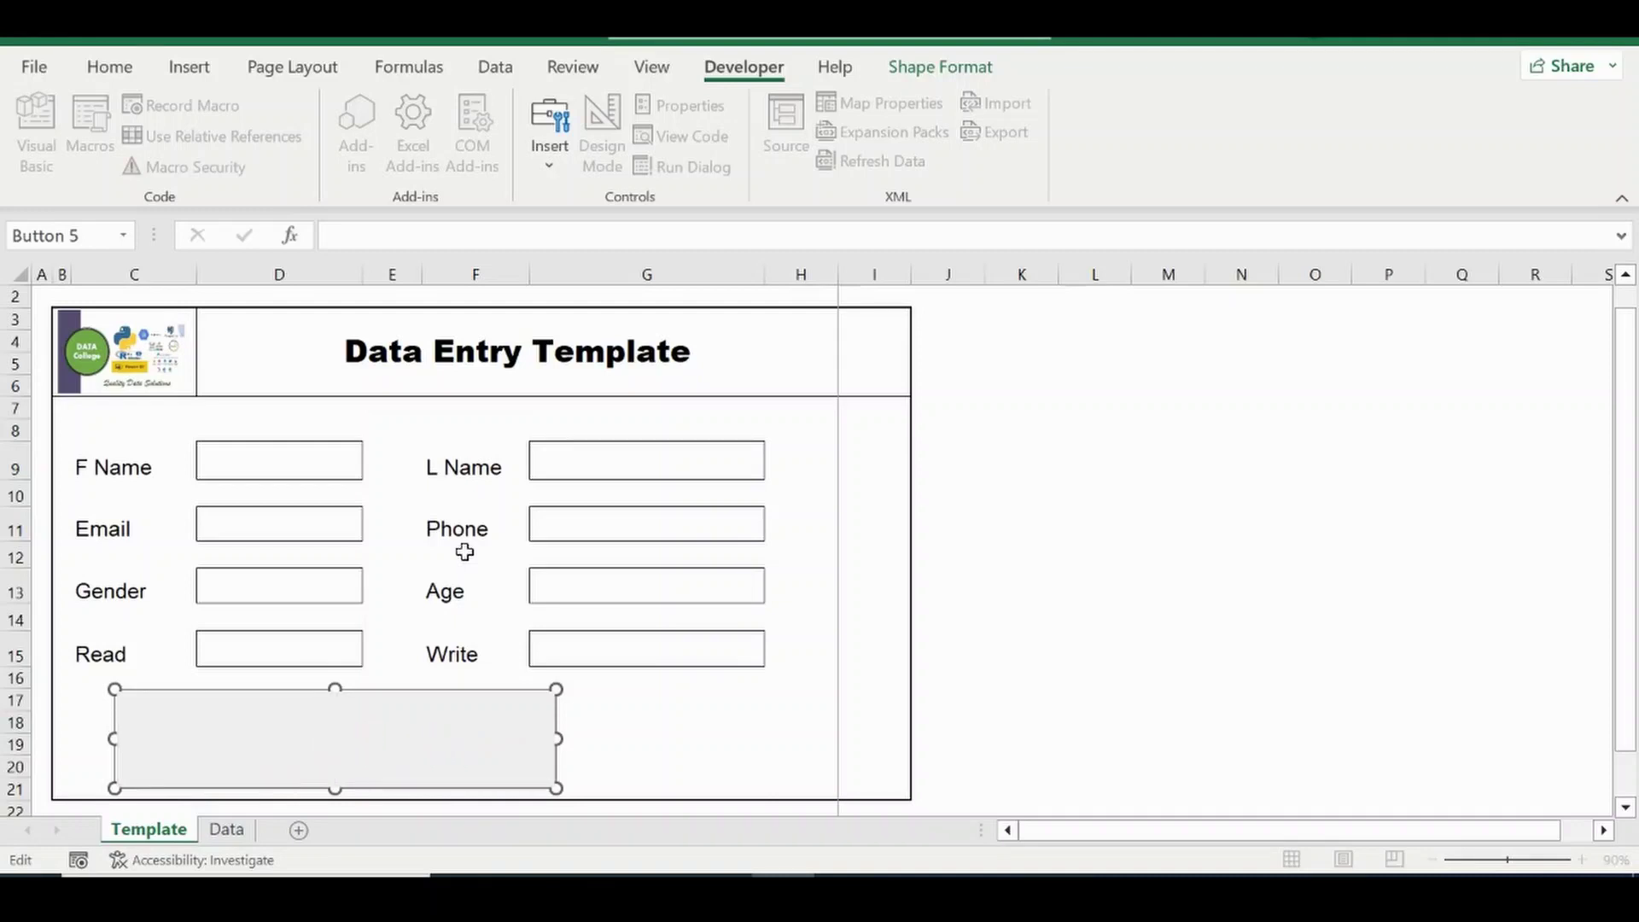
type("Submit")
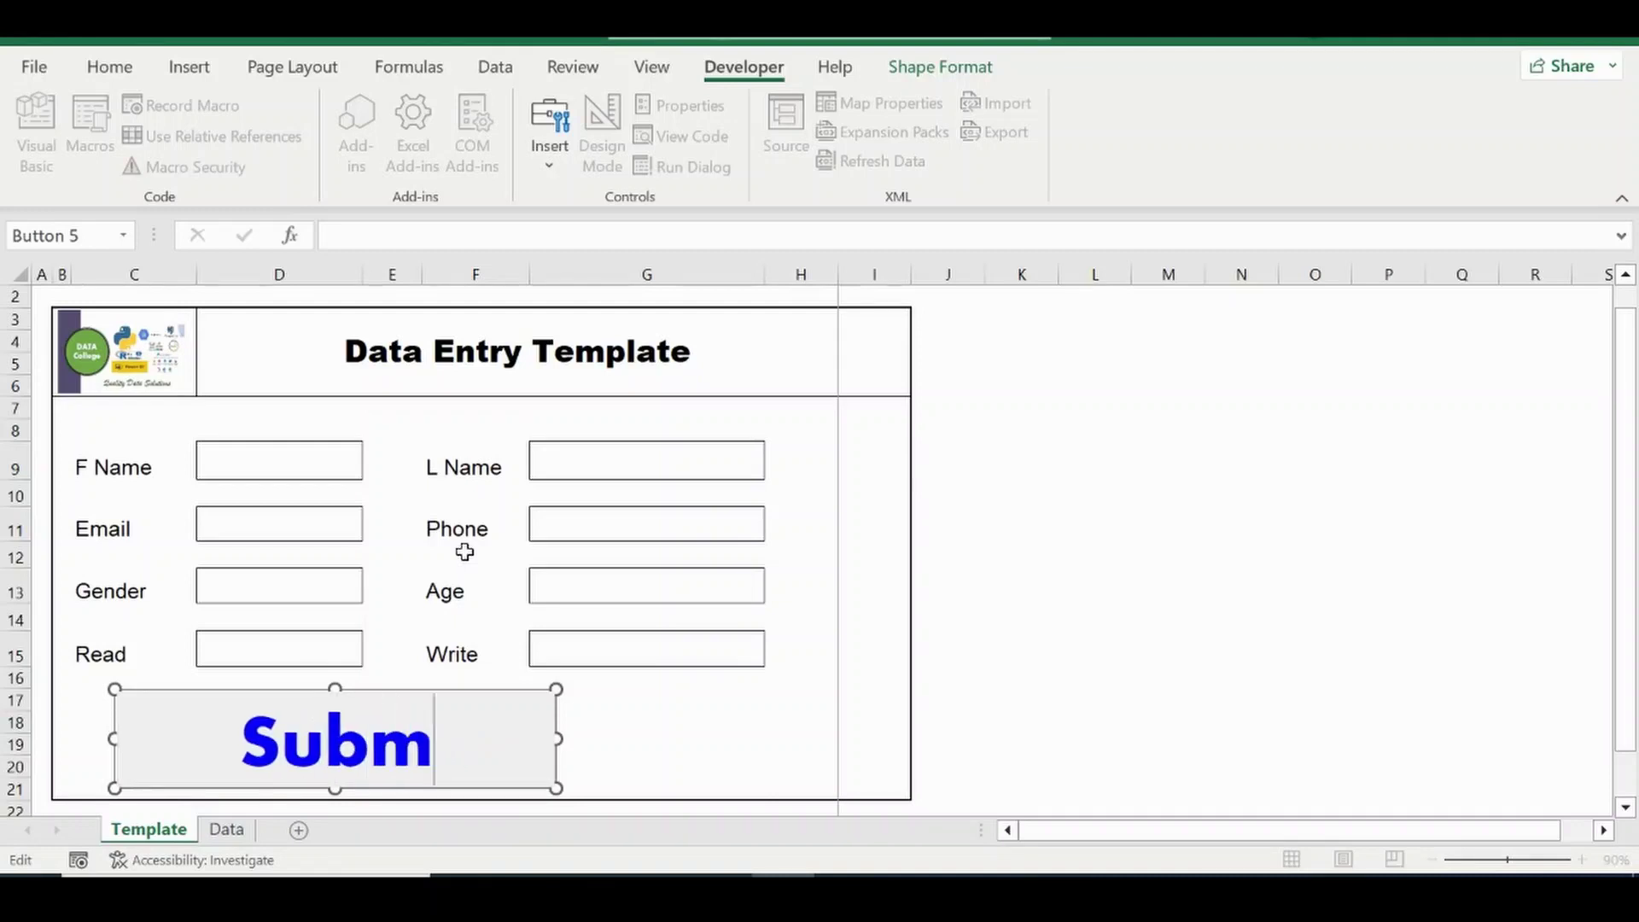
left_click(1076, 704)
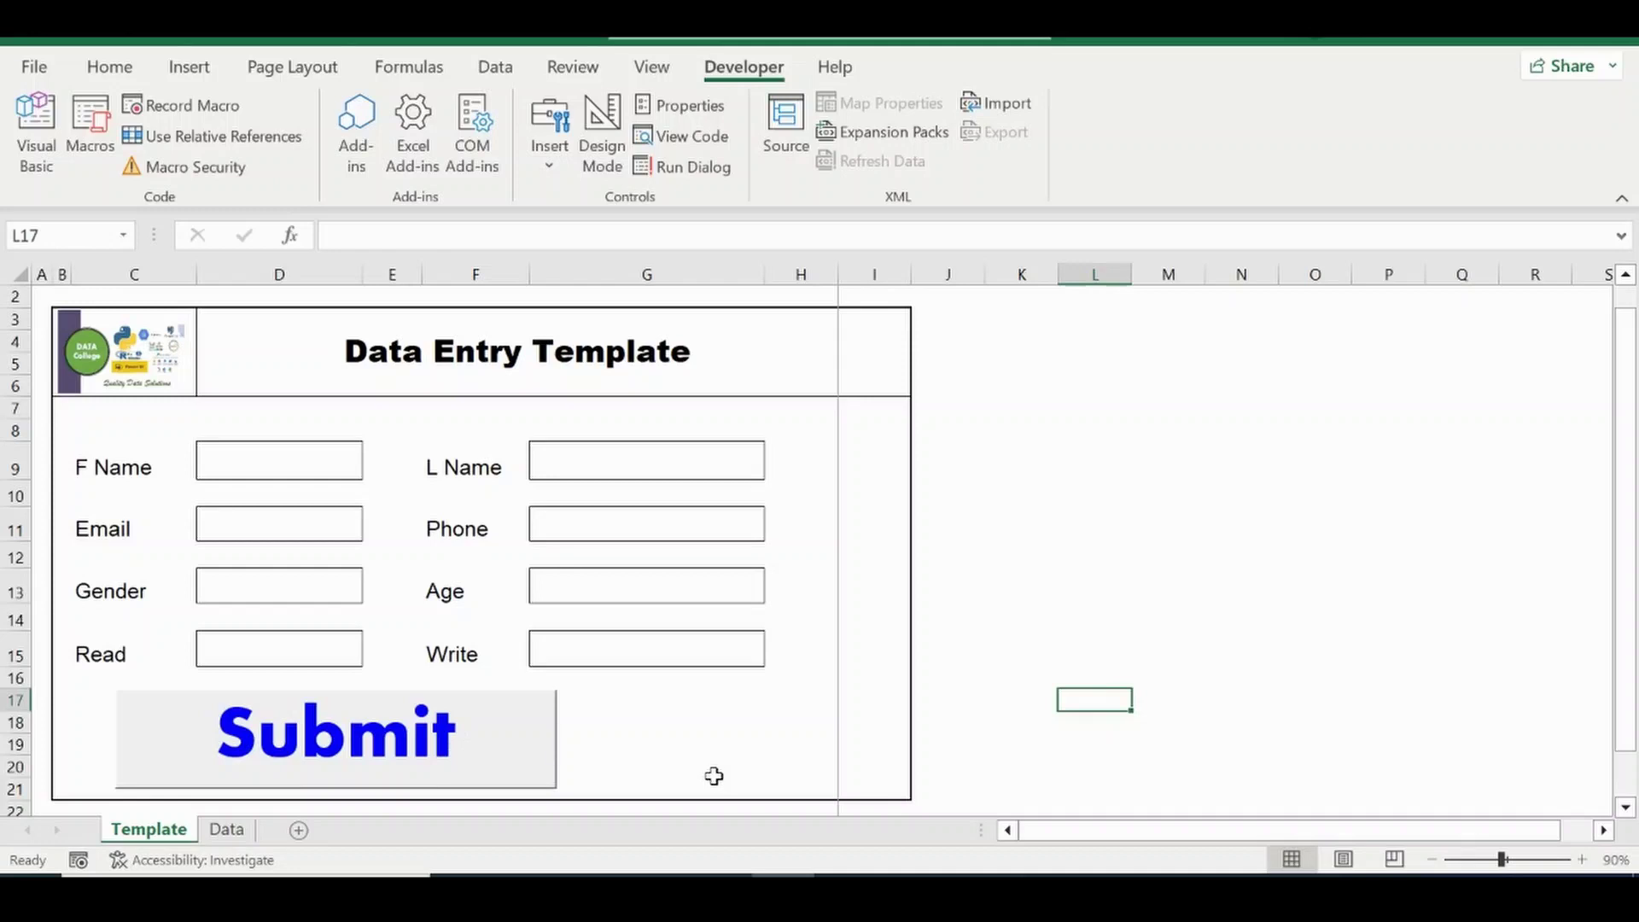
Enter a new sample person's first name, last name, e-mail address and phone number.
left_click(287, 461)
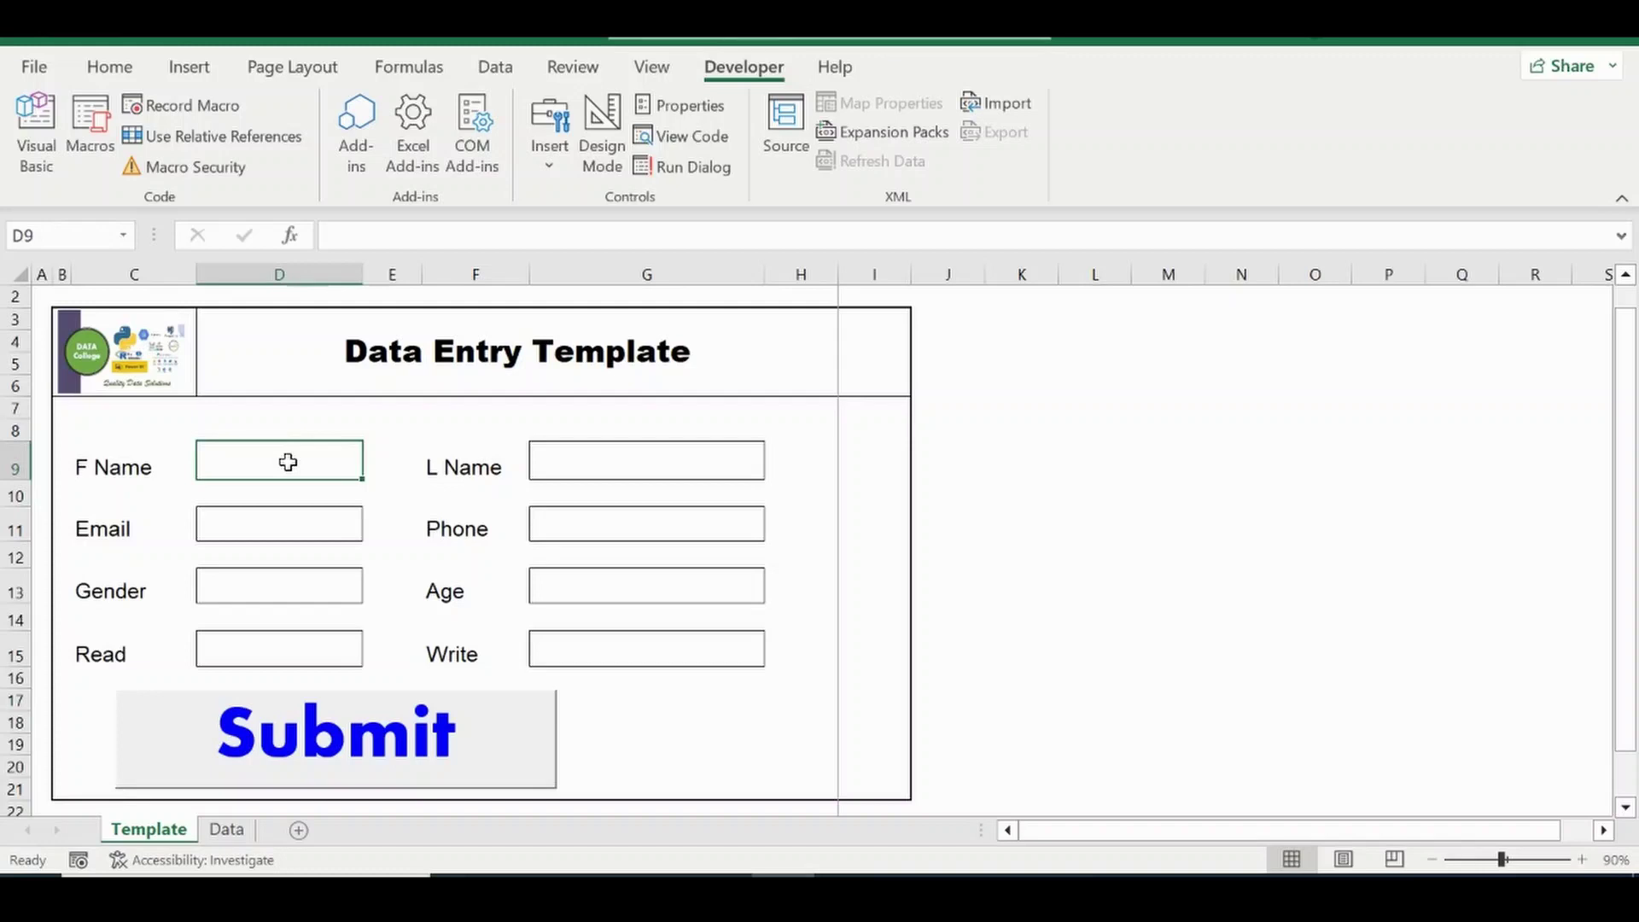
type("Frank")
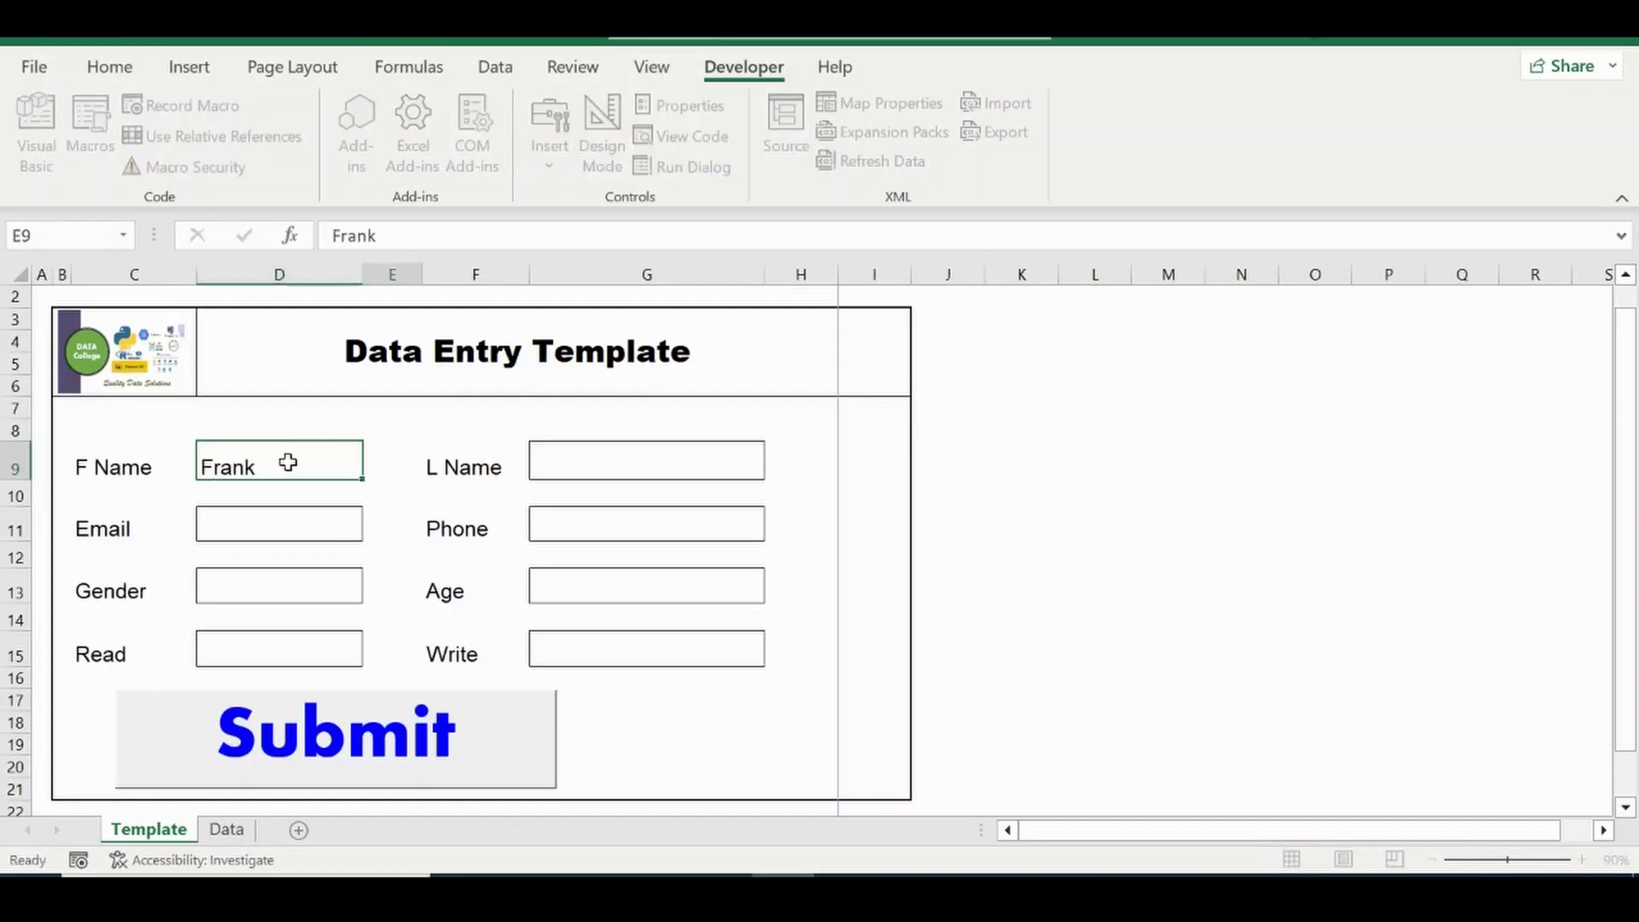
key("Tab")
key("Tab")
type("K")
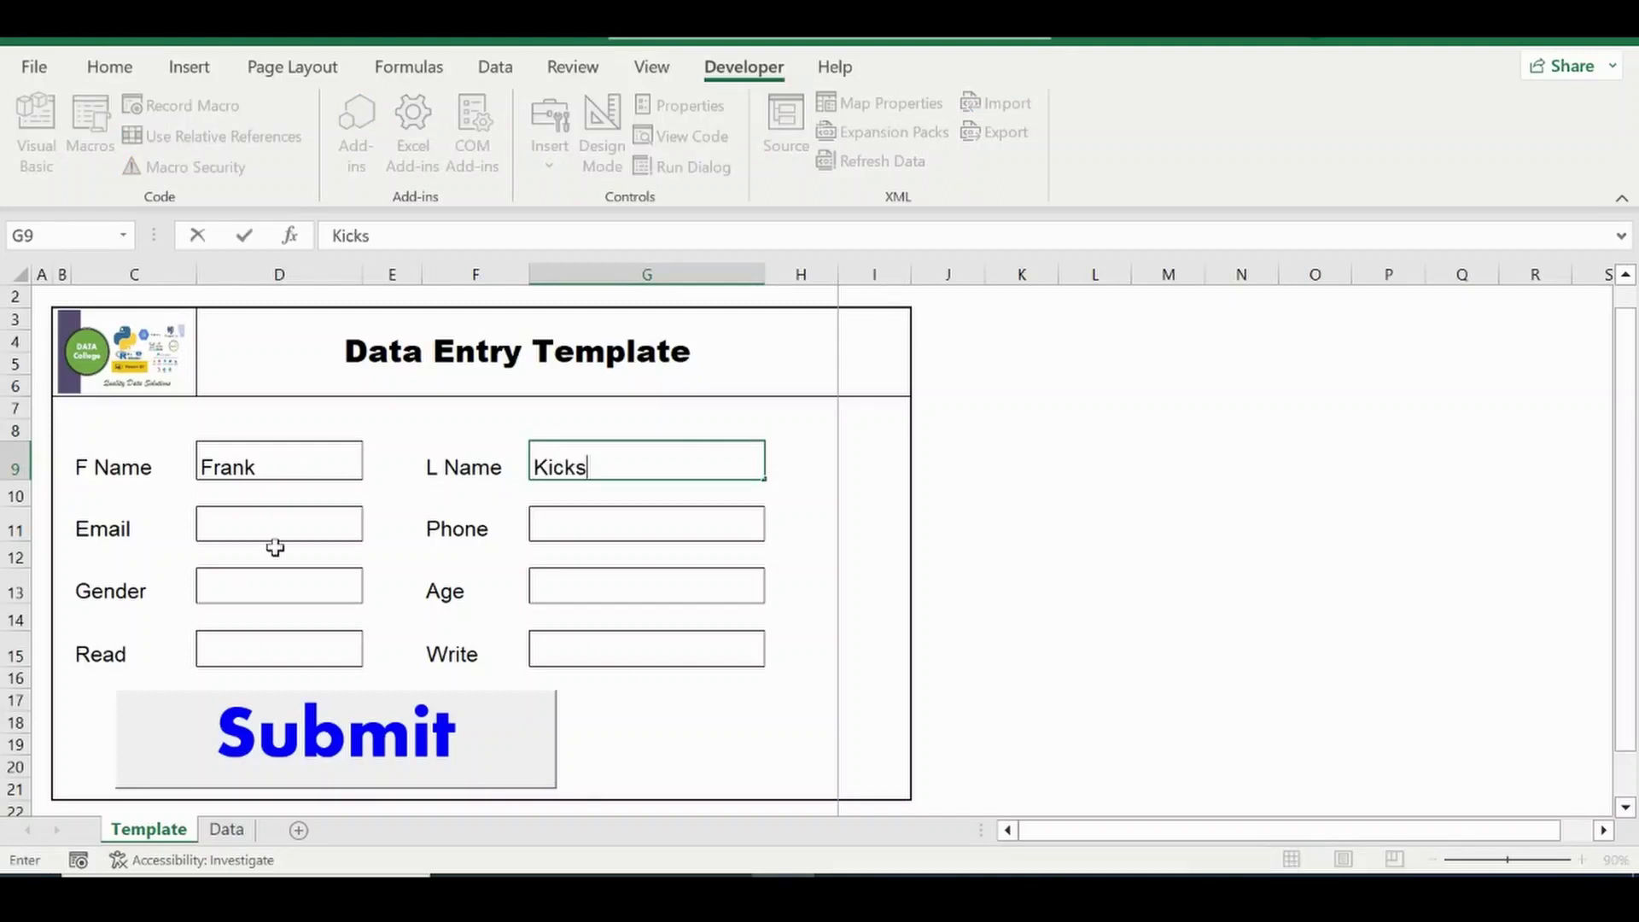
left_click(266, 512)
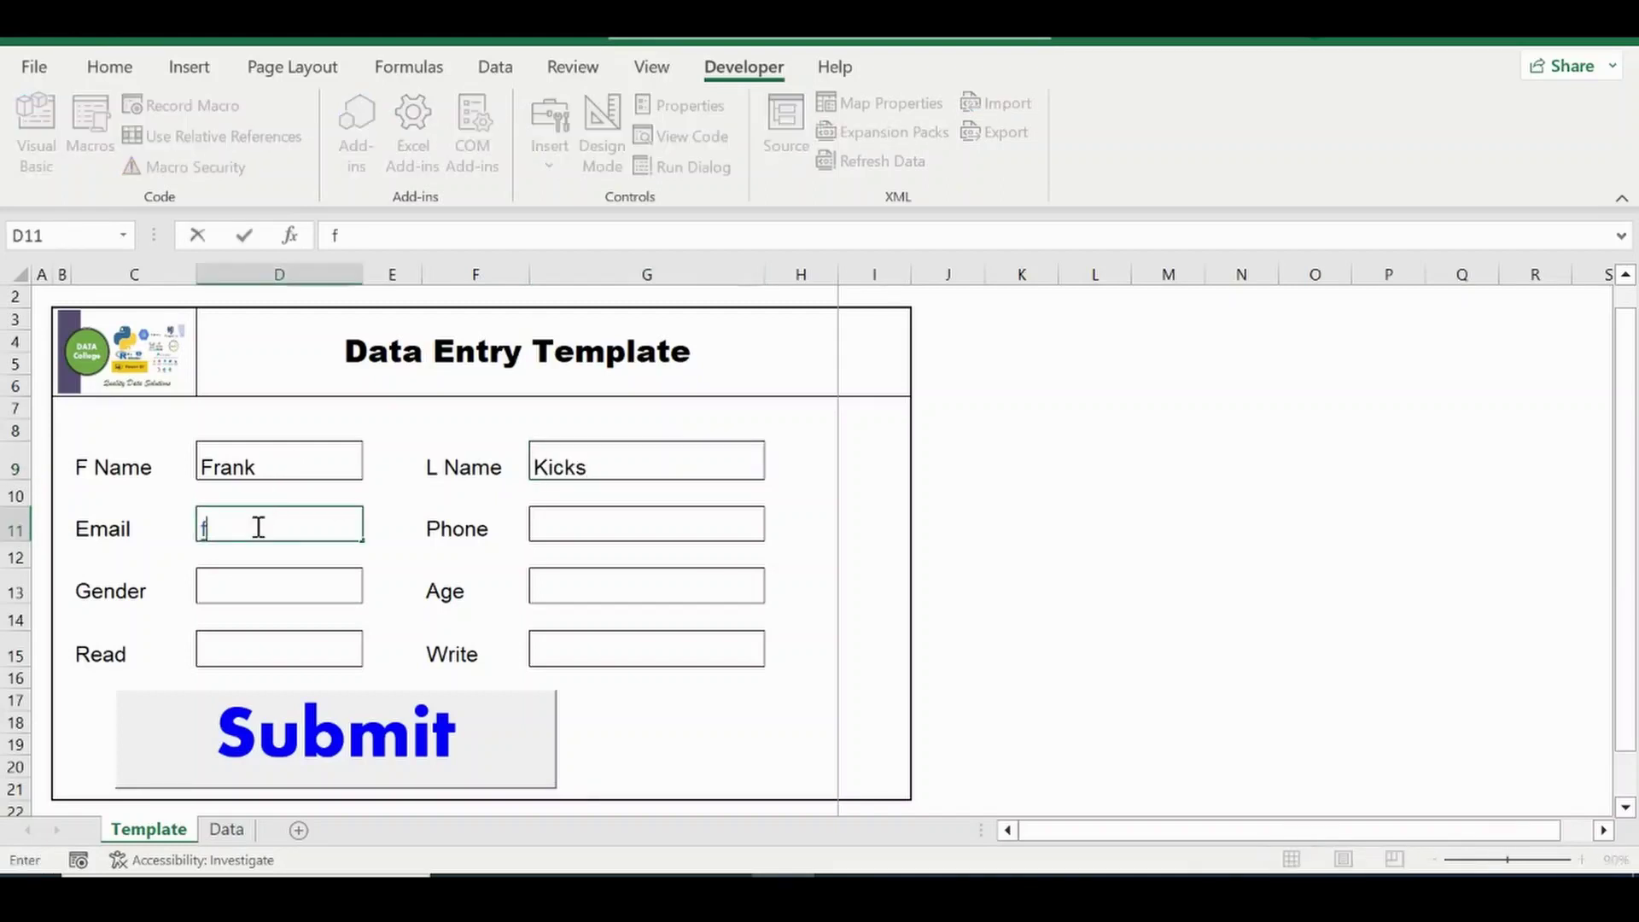
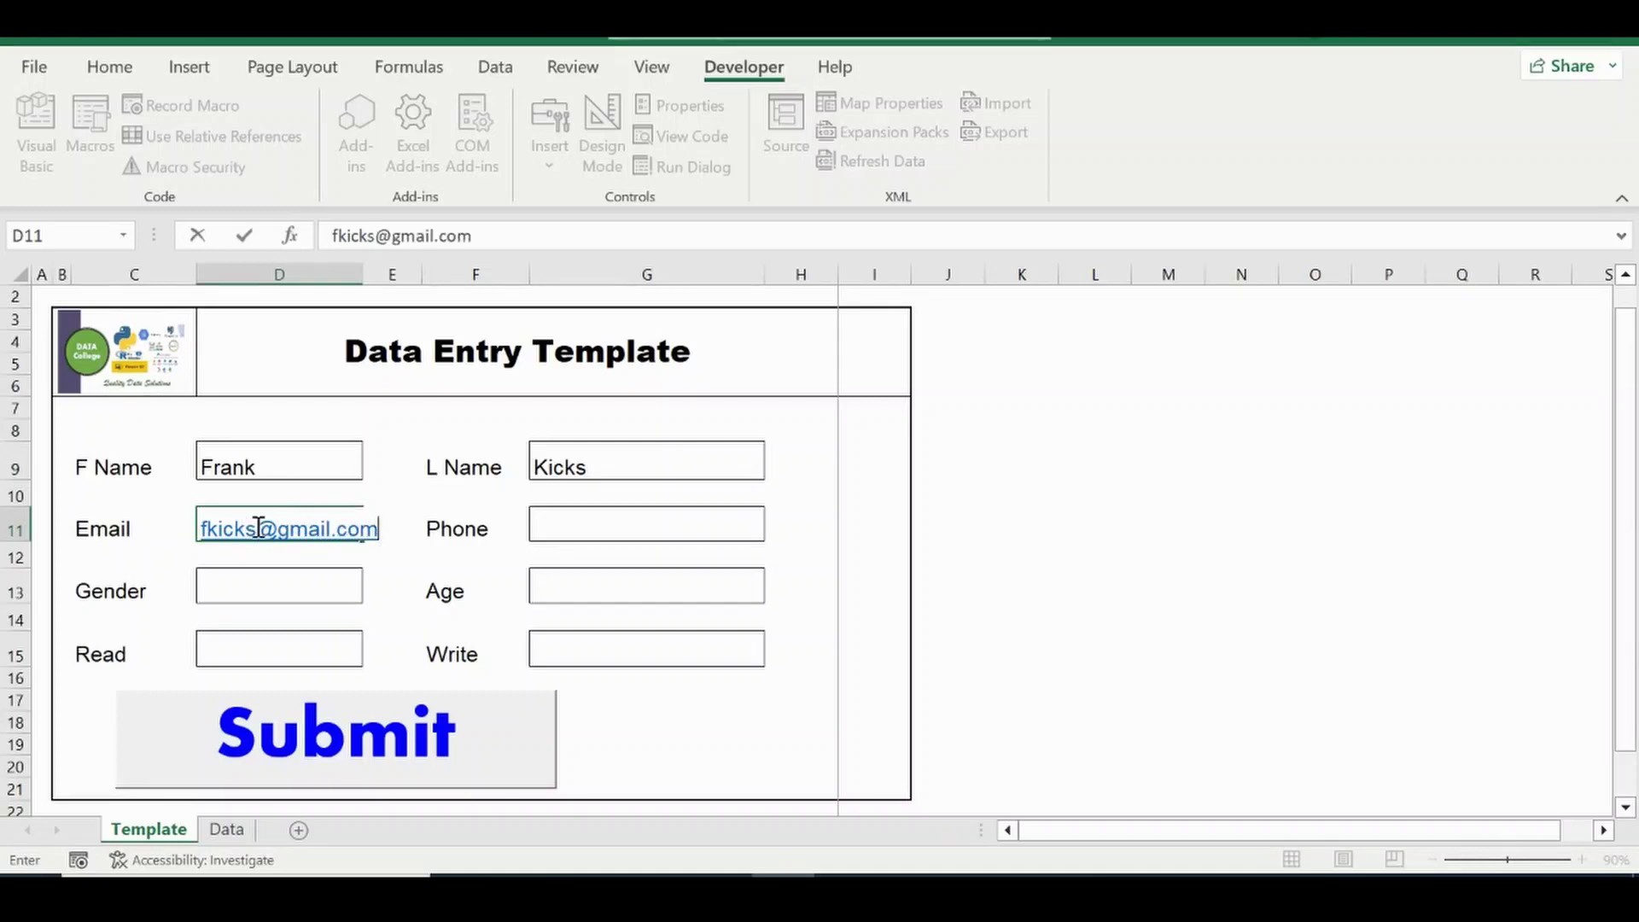
left_click(593, 525)
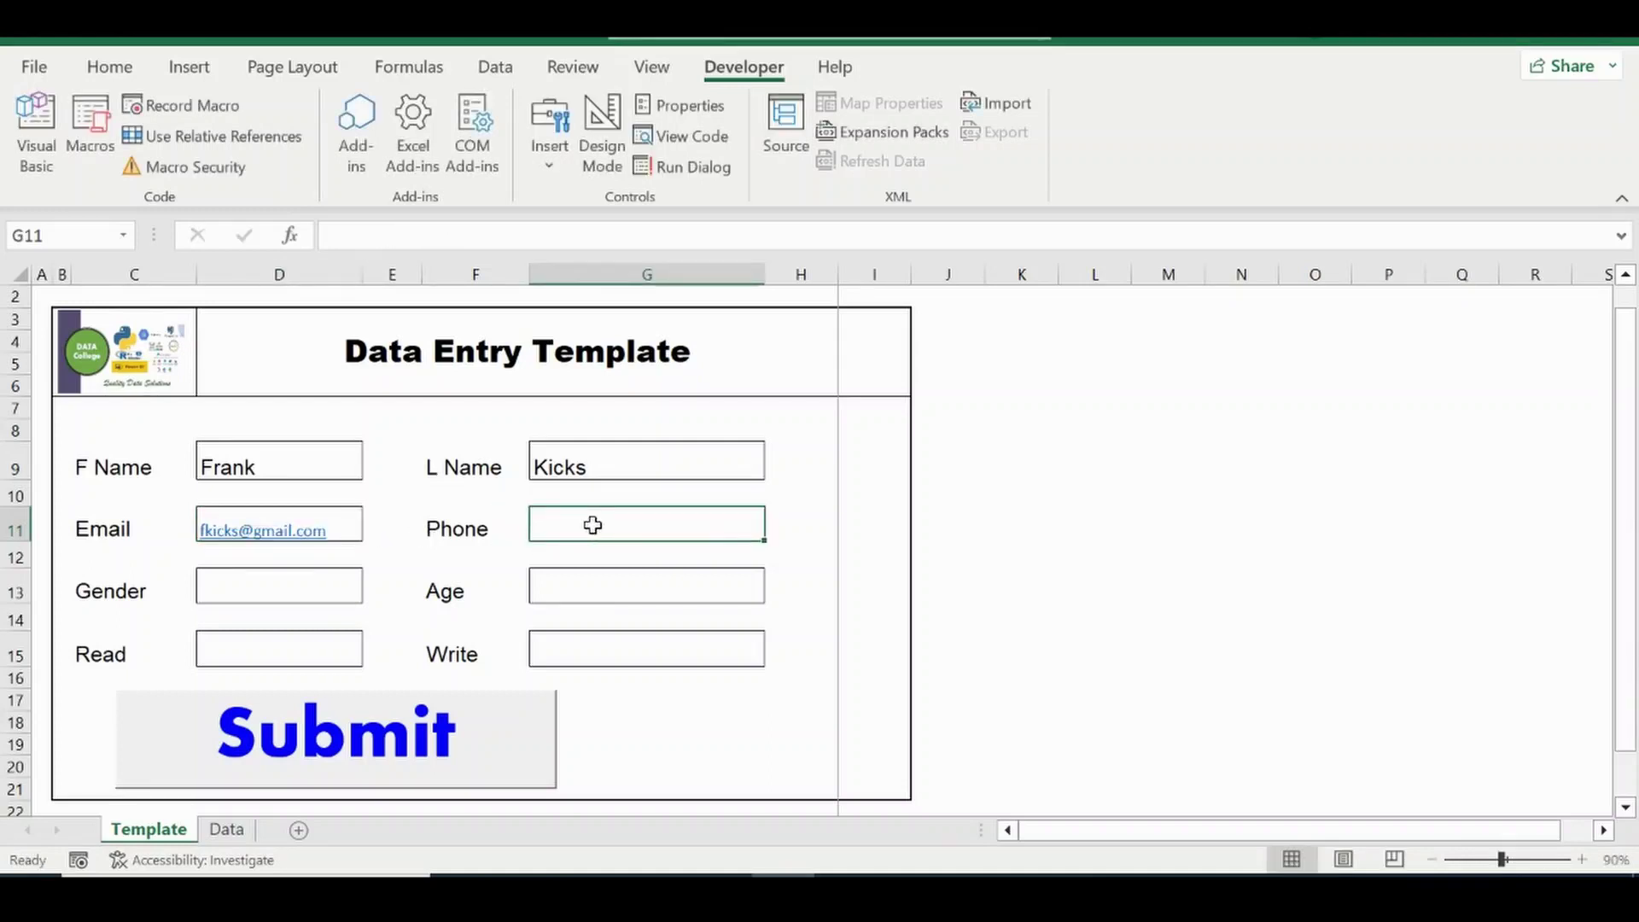
type("8903677")
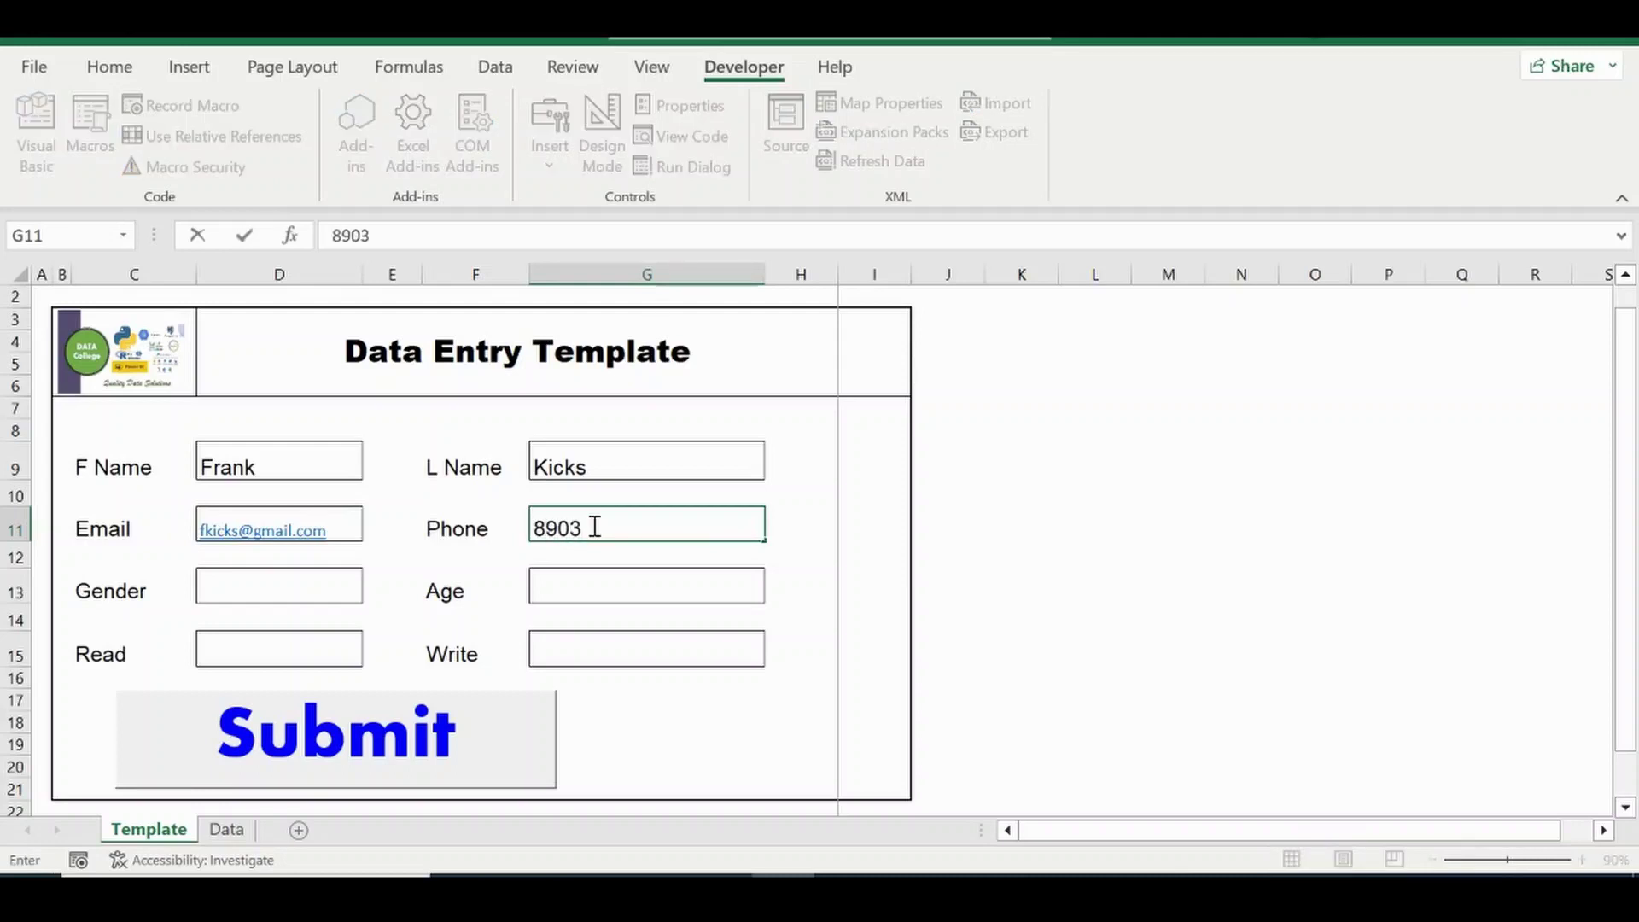
Set Gender to Male, Age to 87, and Read and Write both to Yes.
left_click(246, 581)
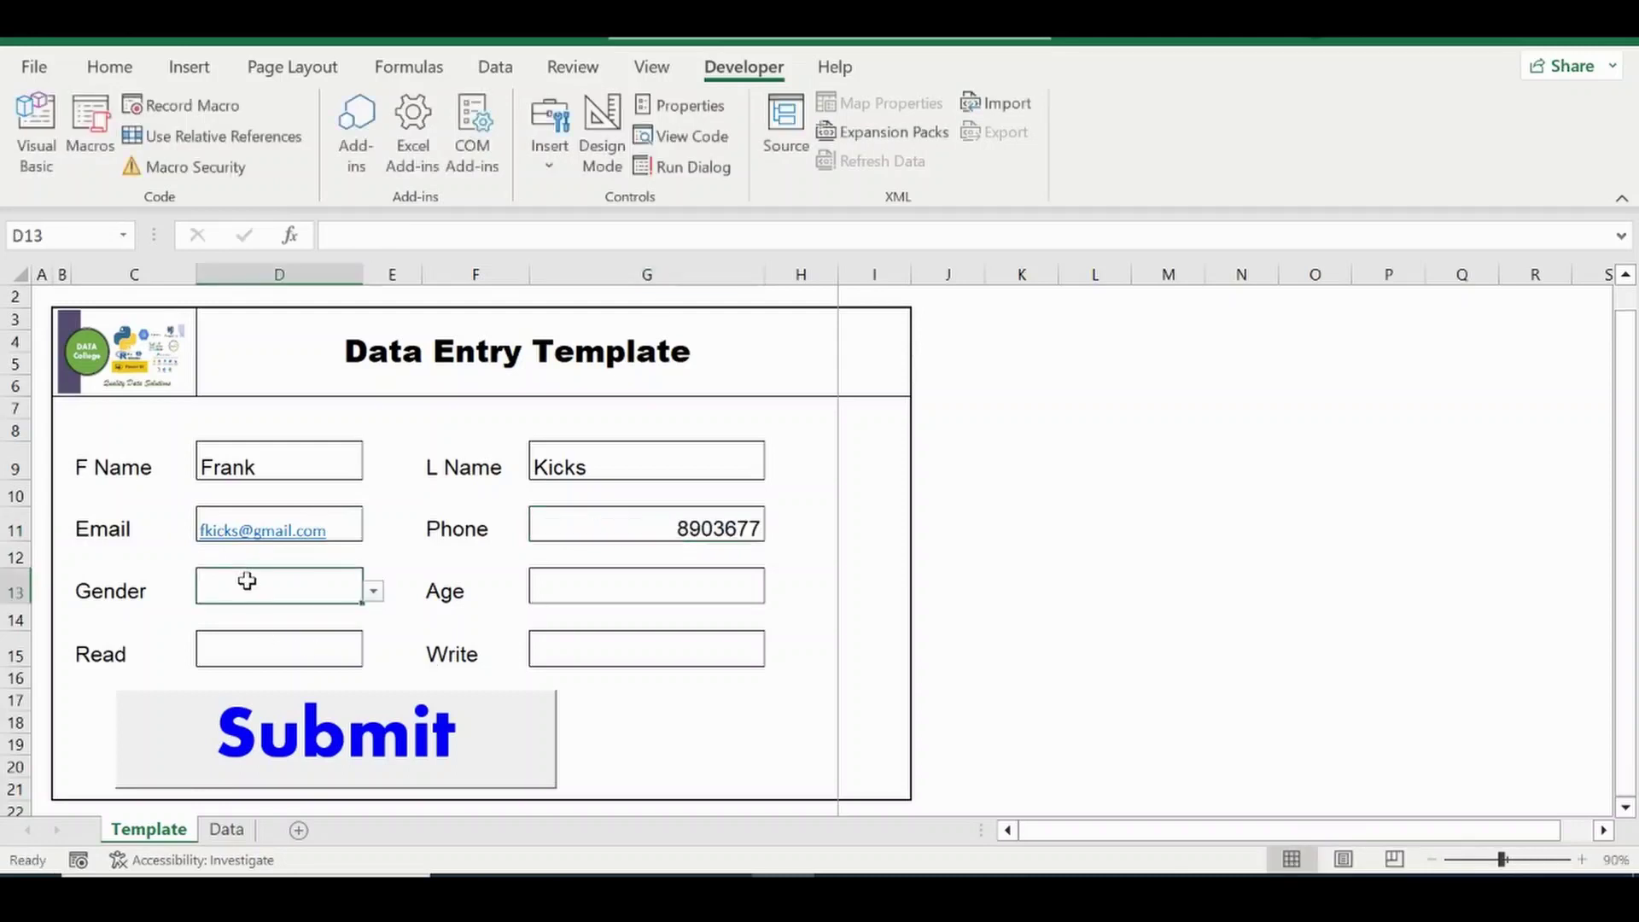
left_click(381, 586)
left_click(327, 586)
left_click(374, 591)
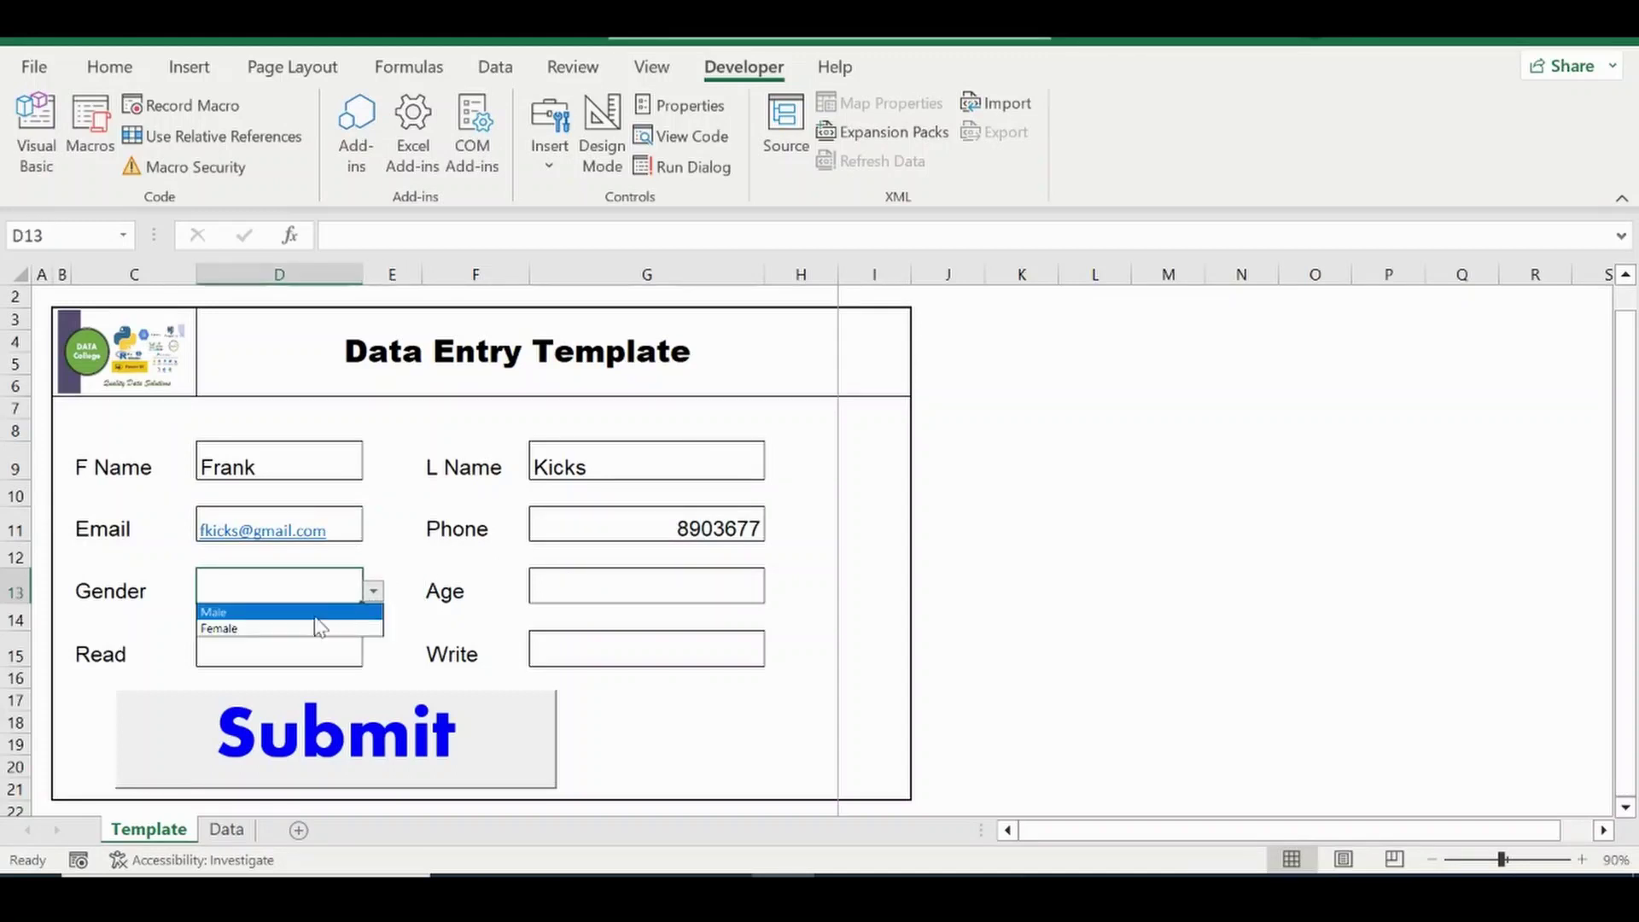
left_click(303, 611)
left_click(603, 578)
type("87")
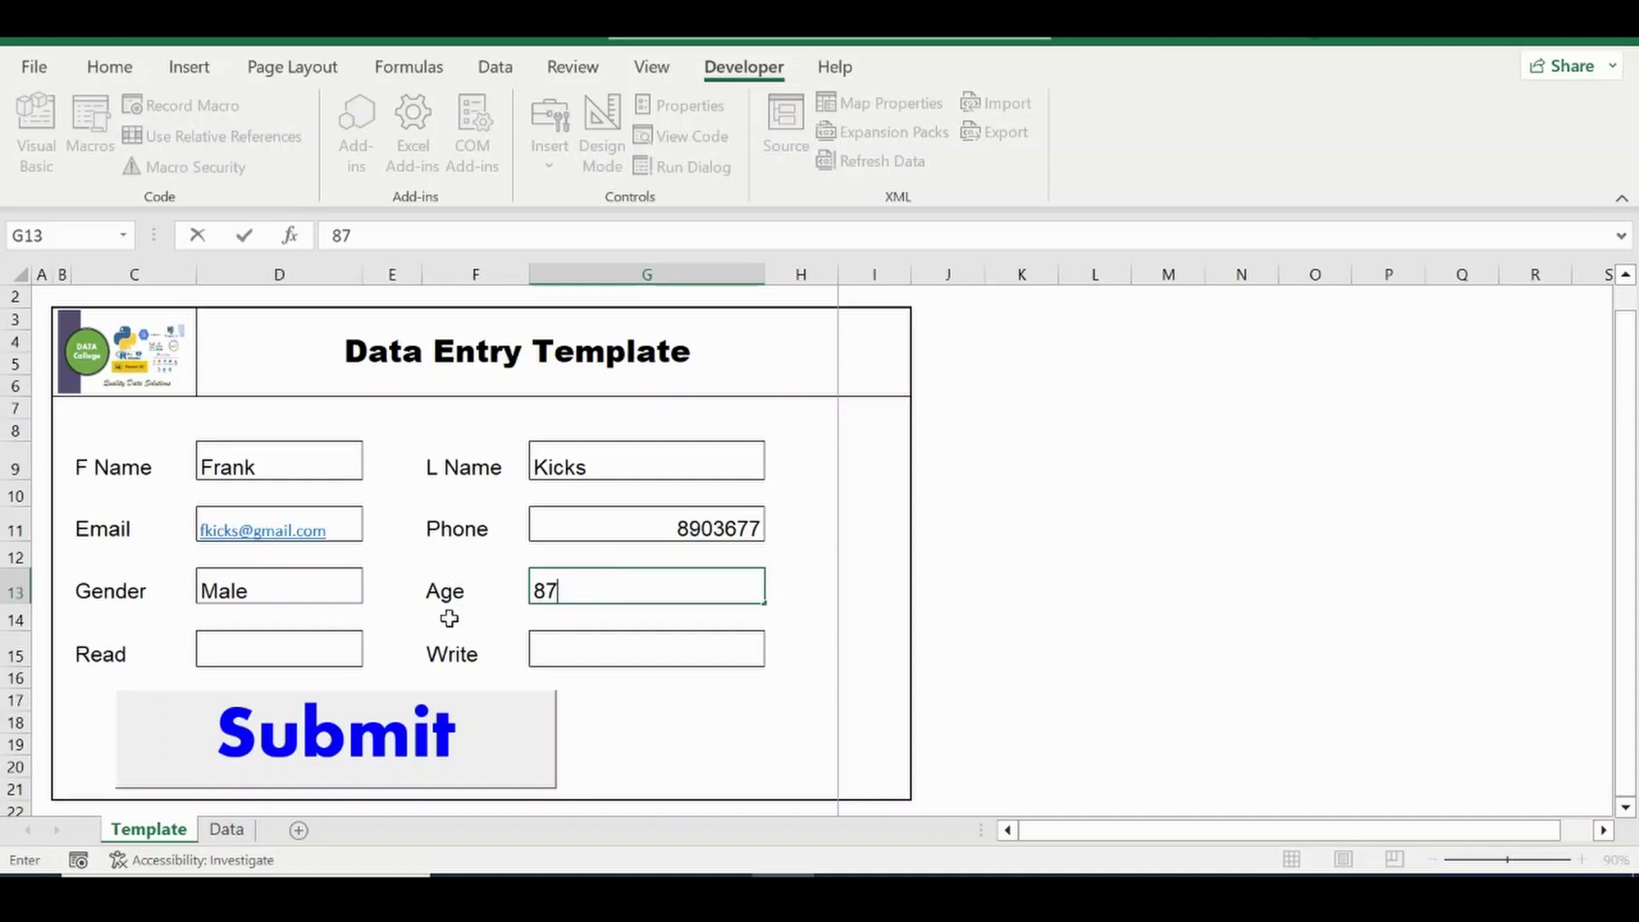
left_click(303, 657)
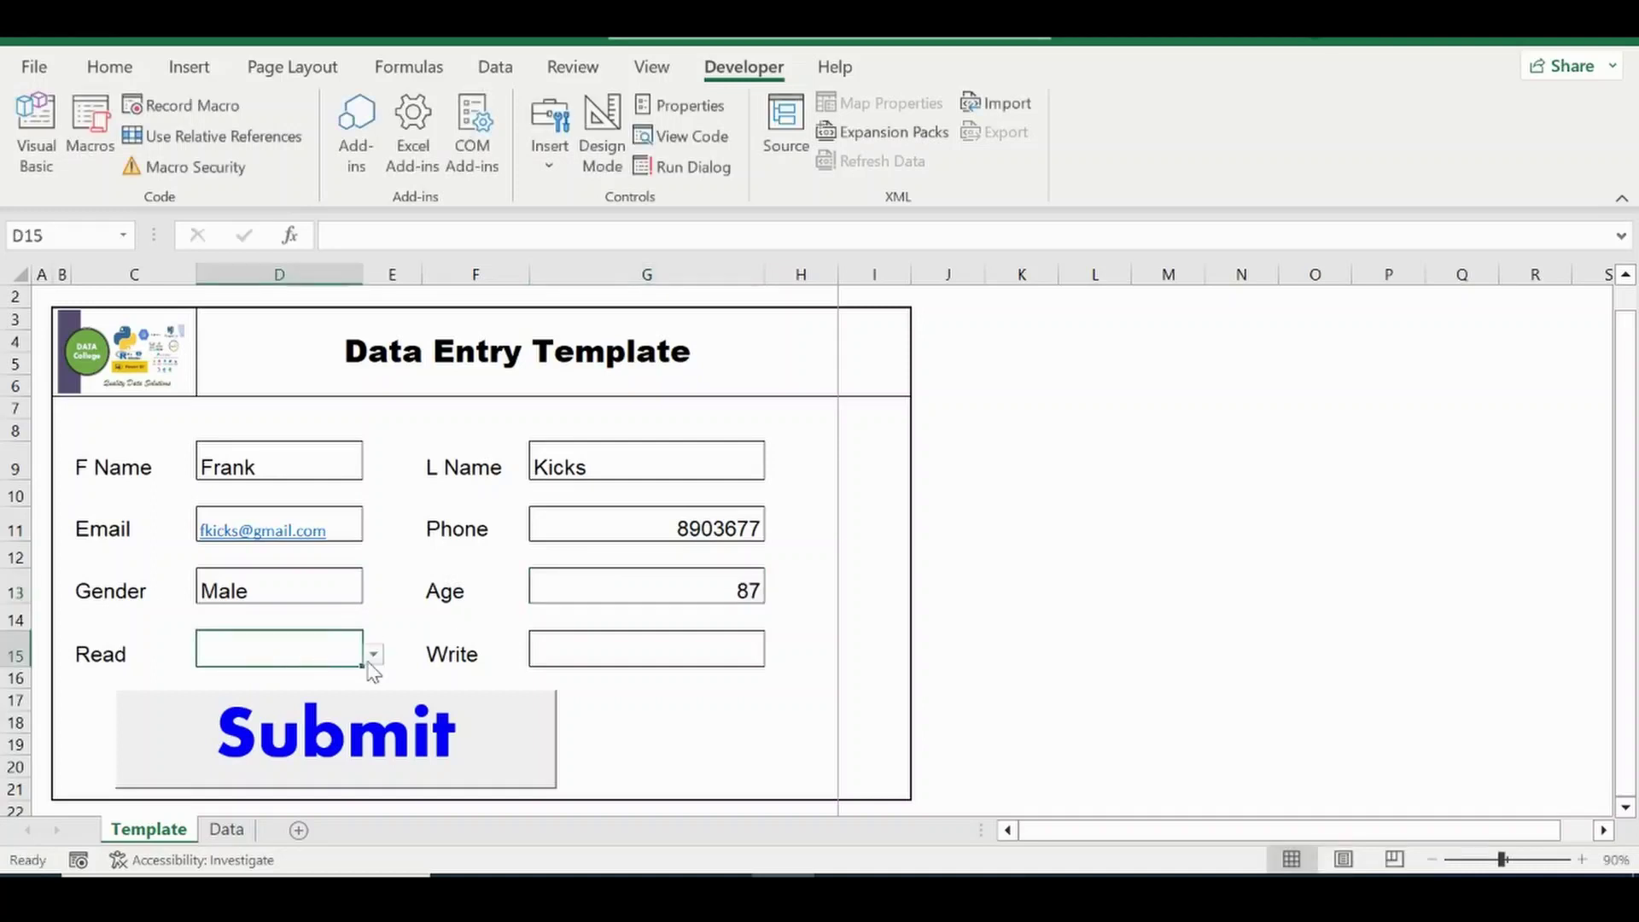
left_click(374, 659)
left_click(287, 672)
left_click(374, 657)
left_click(297, 676)
left_click(670, 642)
left_click(777, 655)
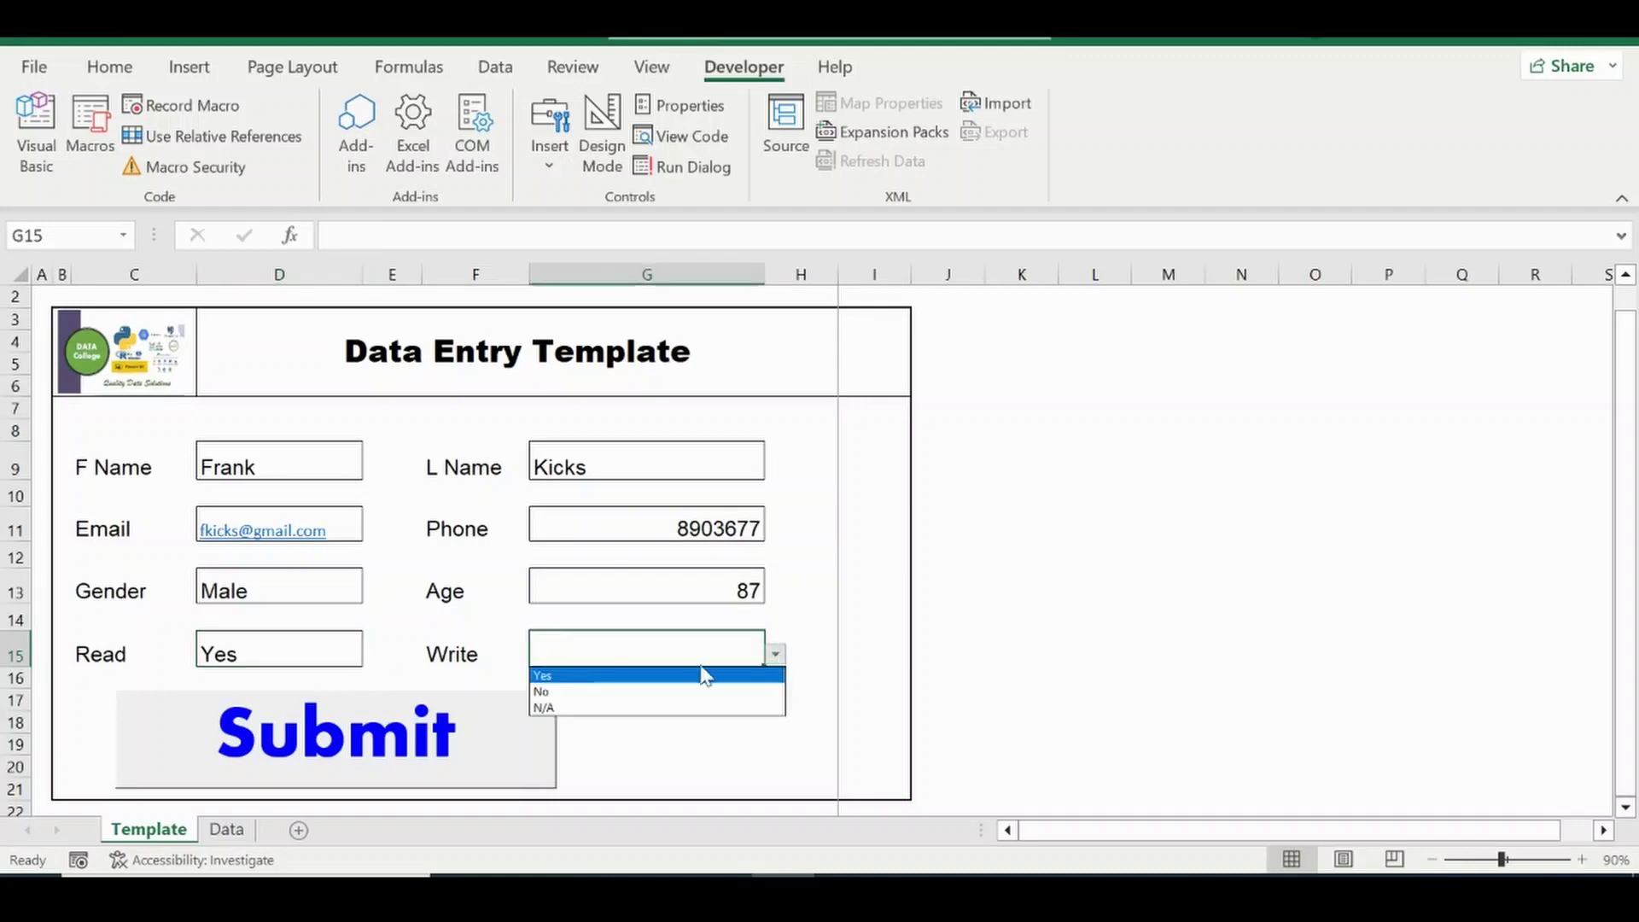
left_click(644, 676)
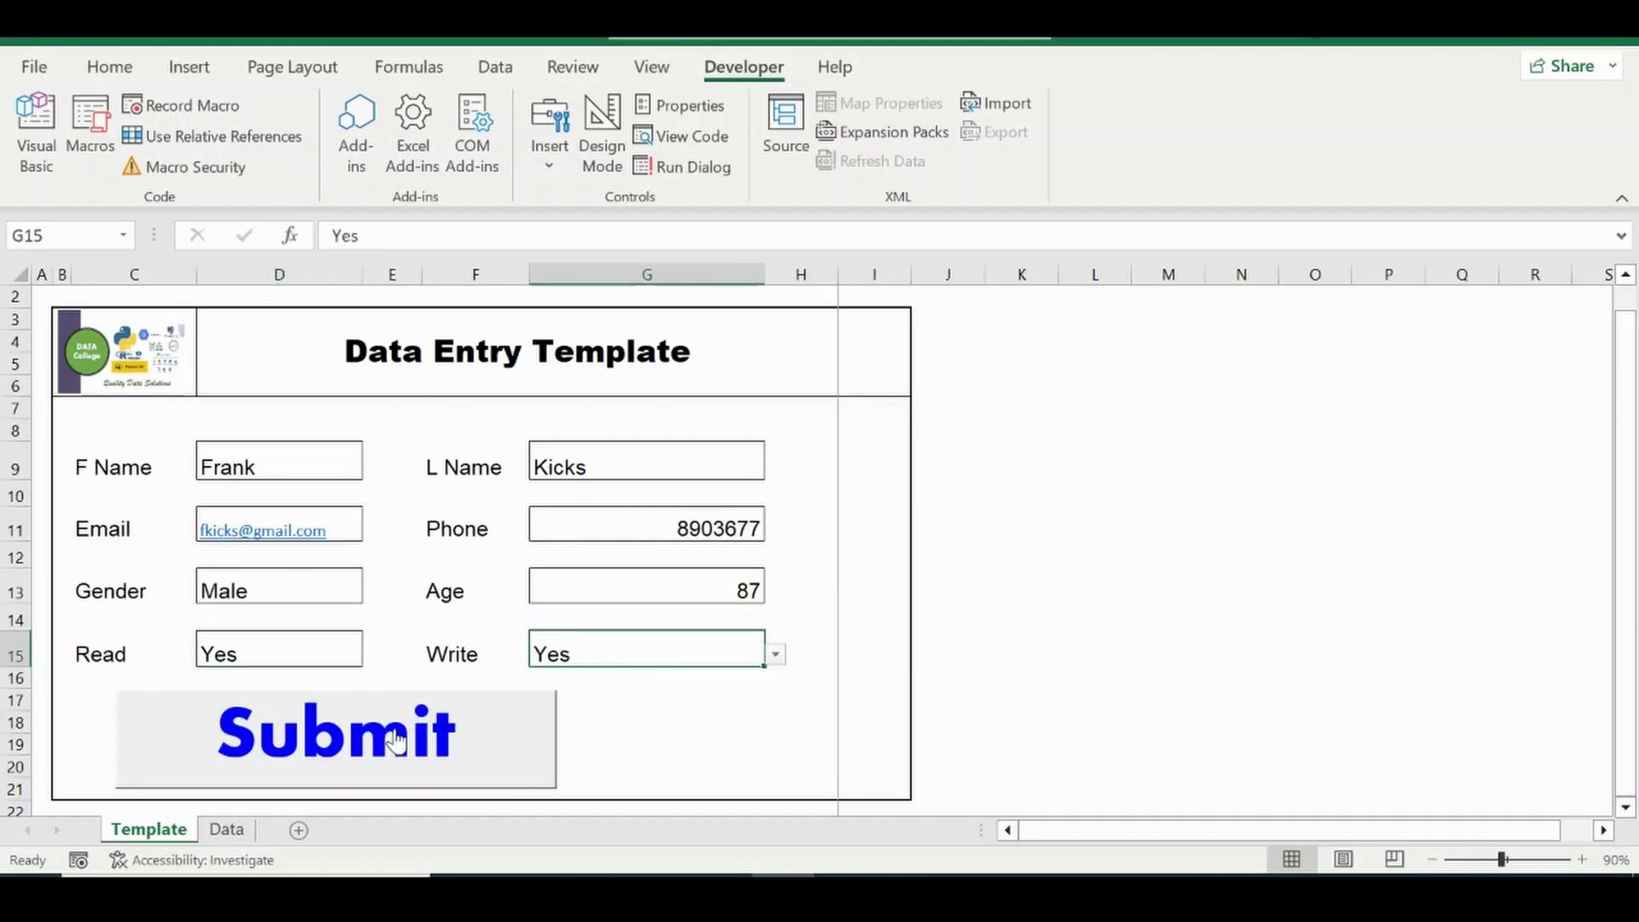
Submit the Age 87 record with the Submit button and confirm it on the Data sheet.
left_click(395, 739)
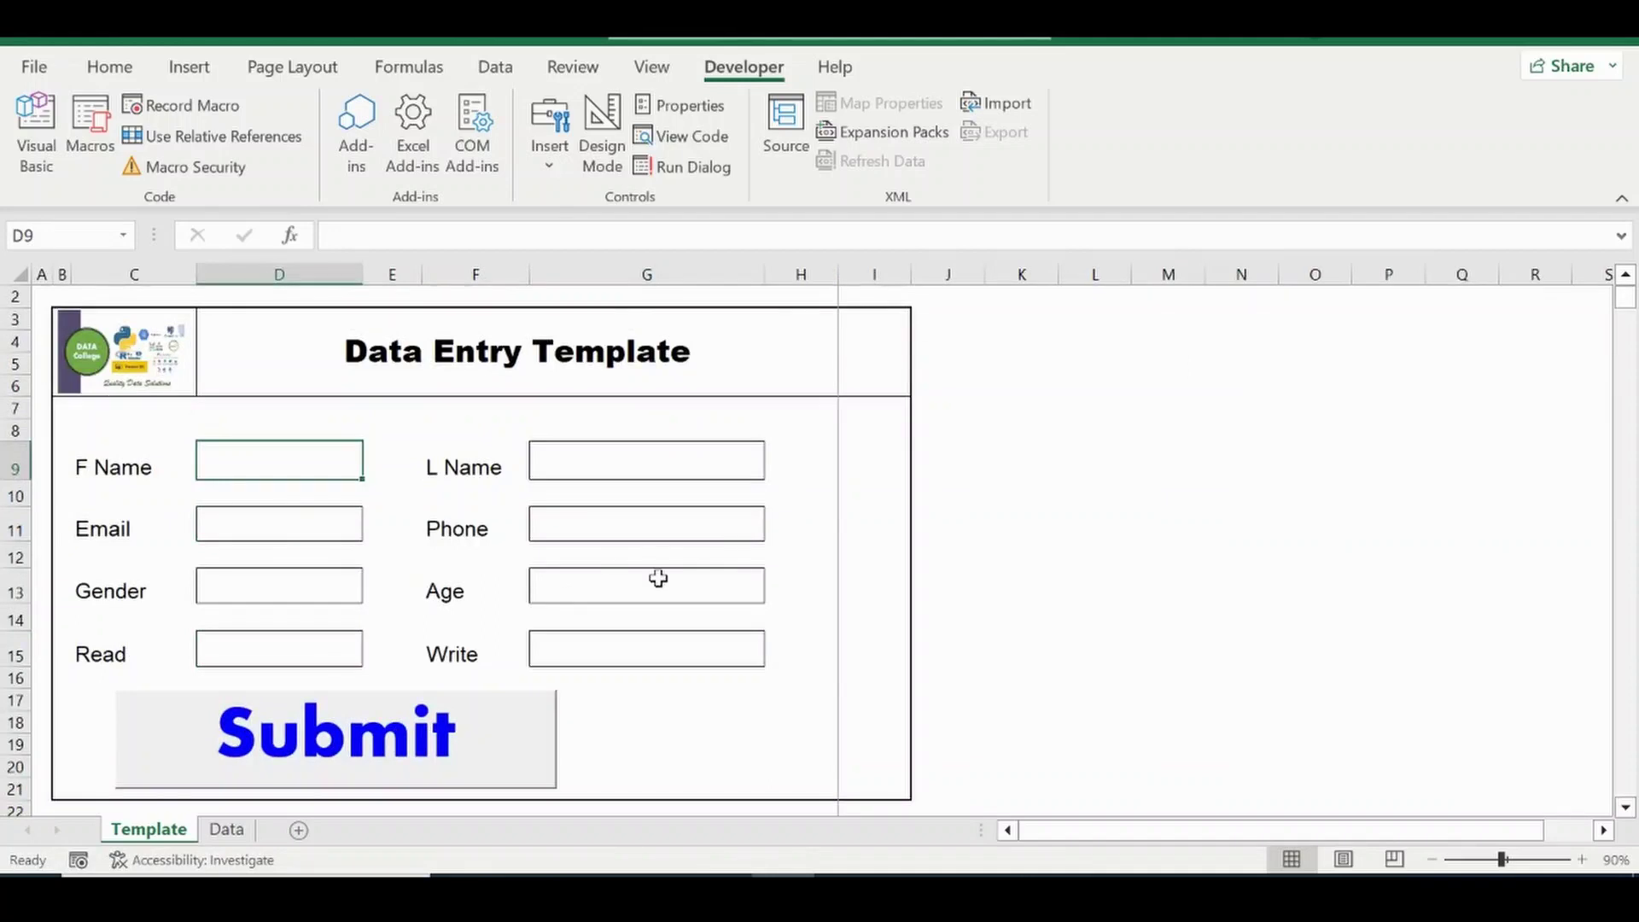
left_click(226, 829)
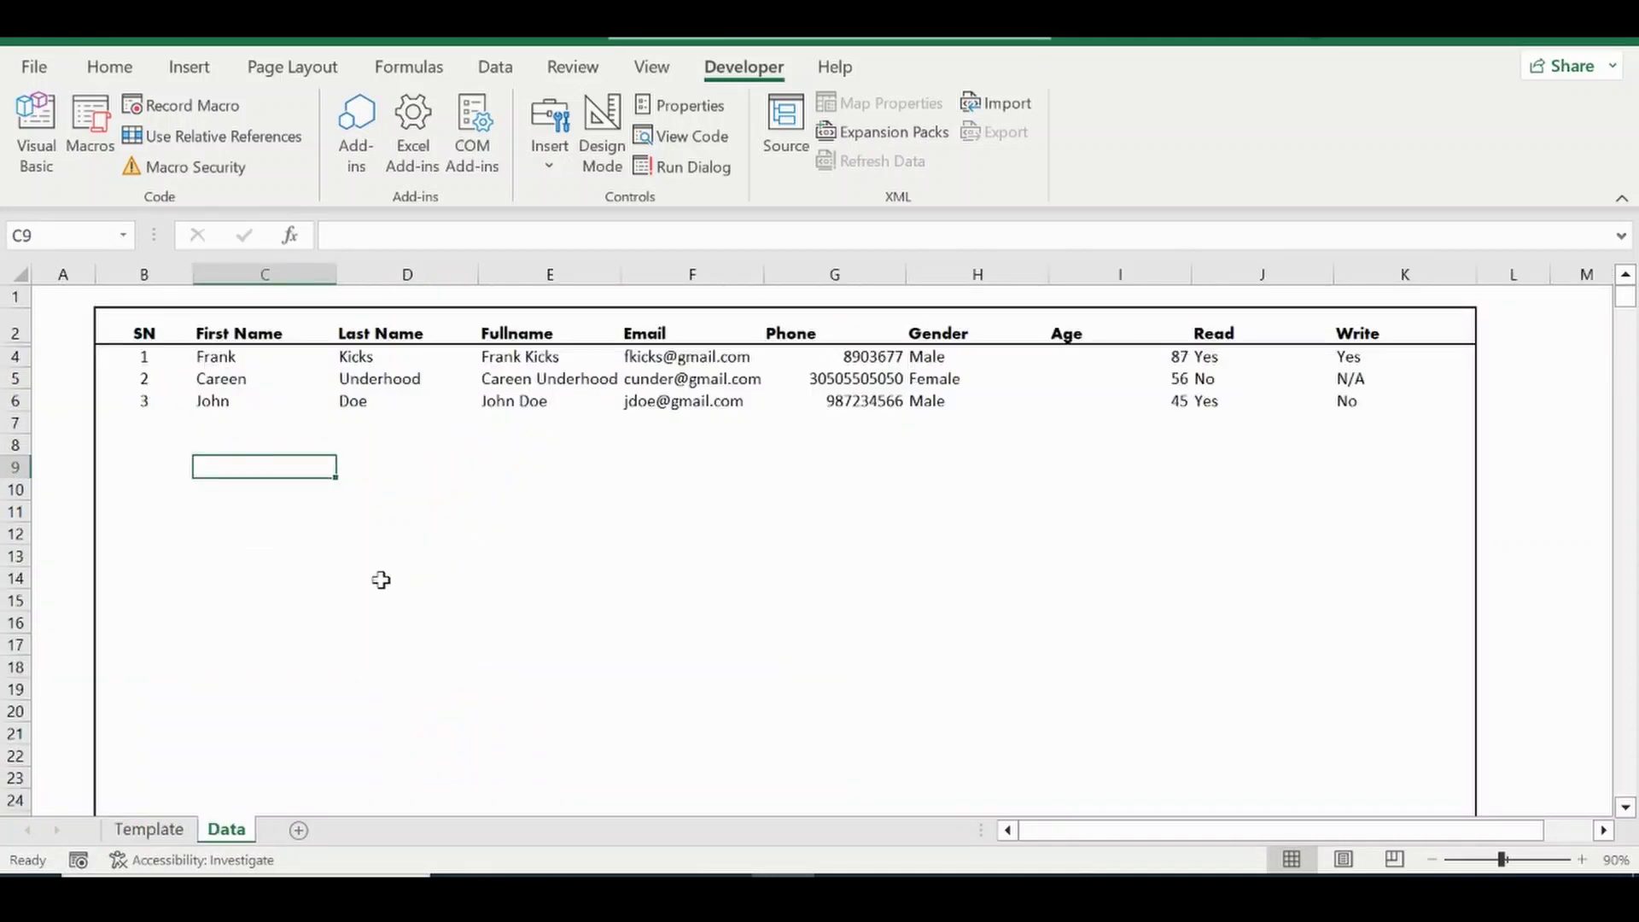
left_click(150, 830)
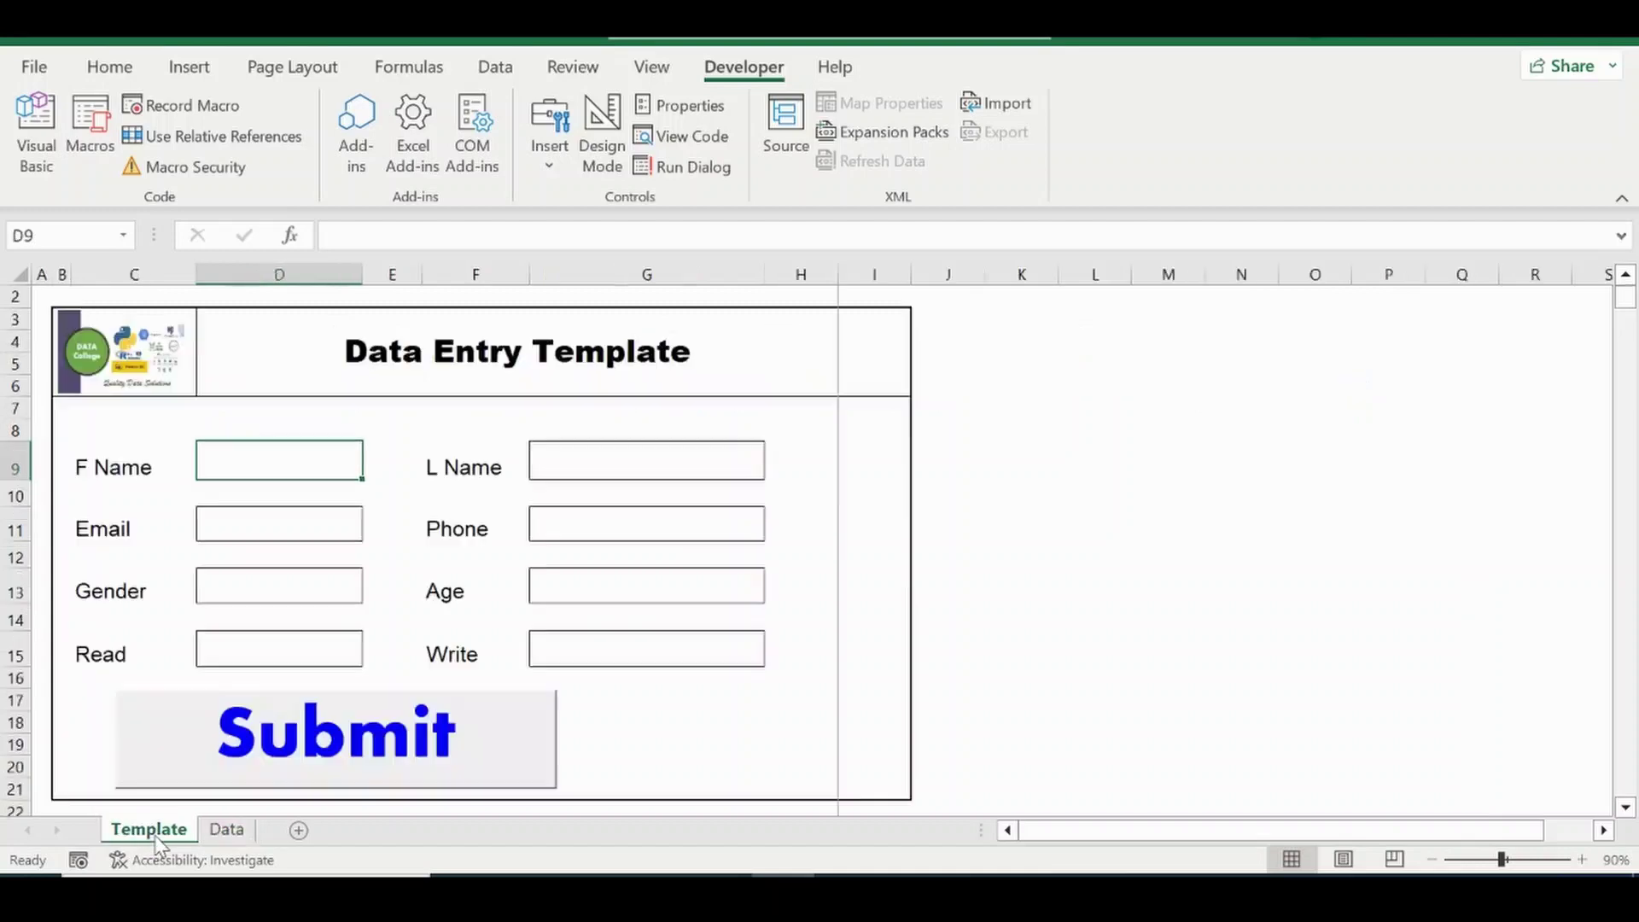
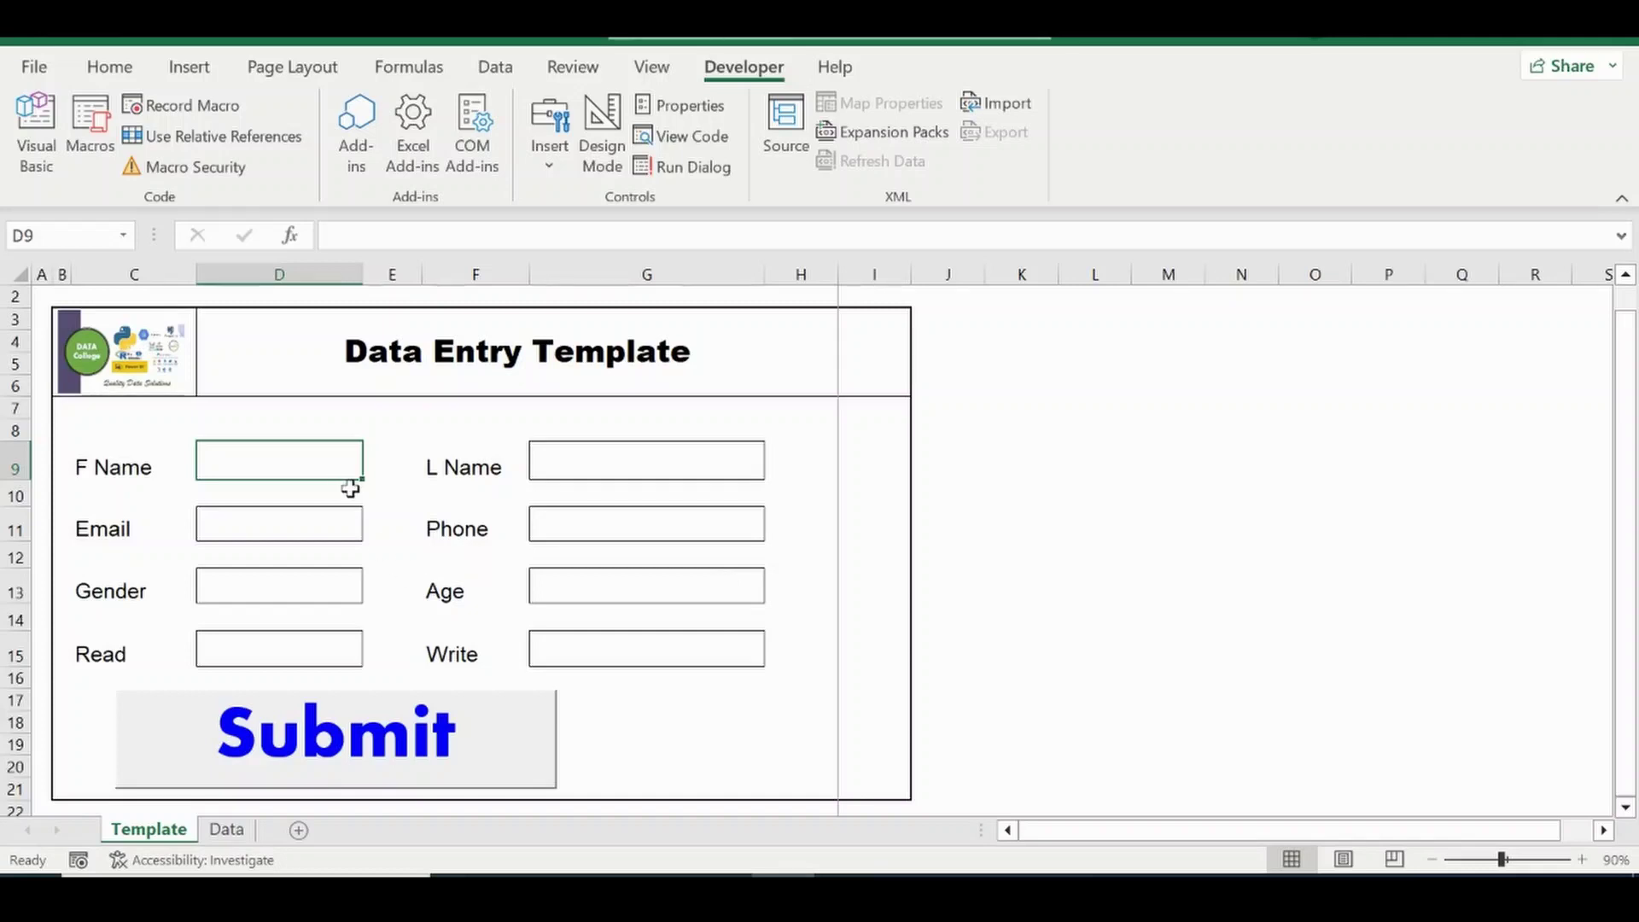
Start recording a macro named Recall with shortcut Ctrl+Shift+R, stored in this workbook.
left_click(227, 830)
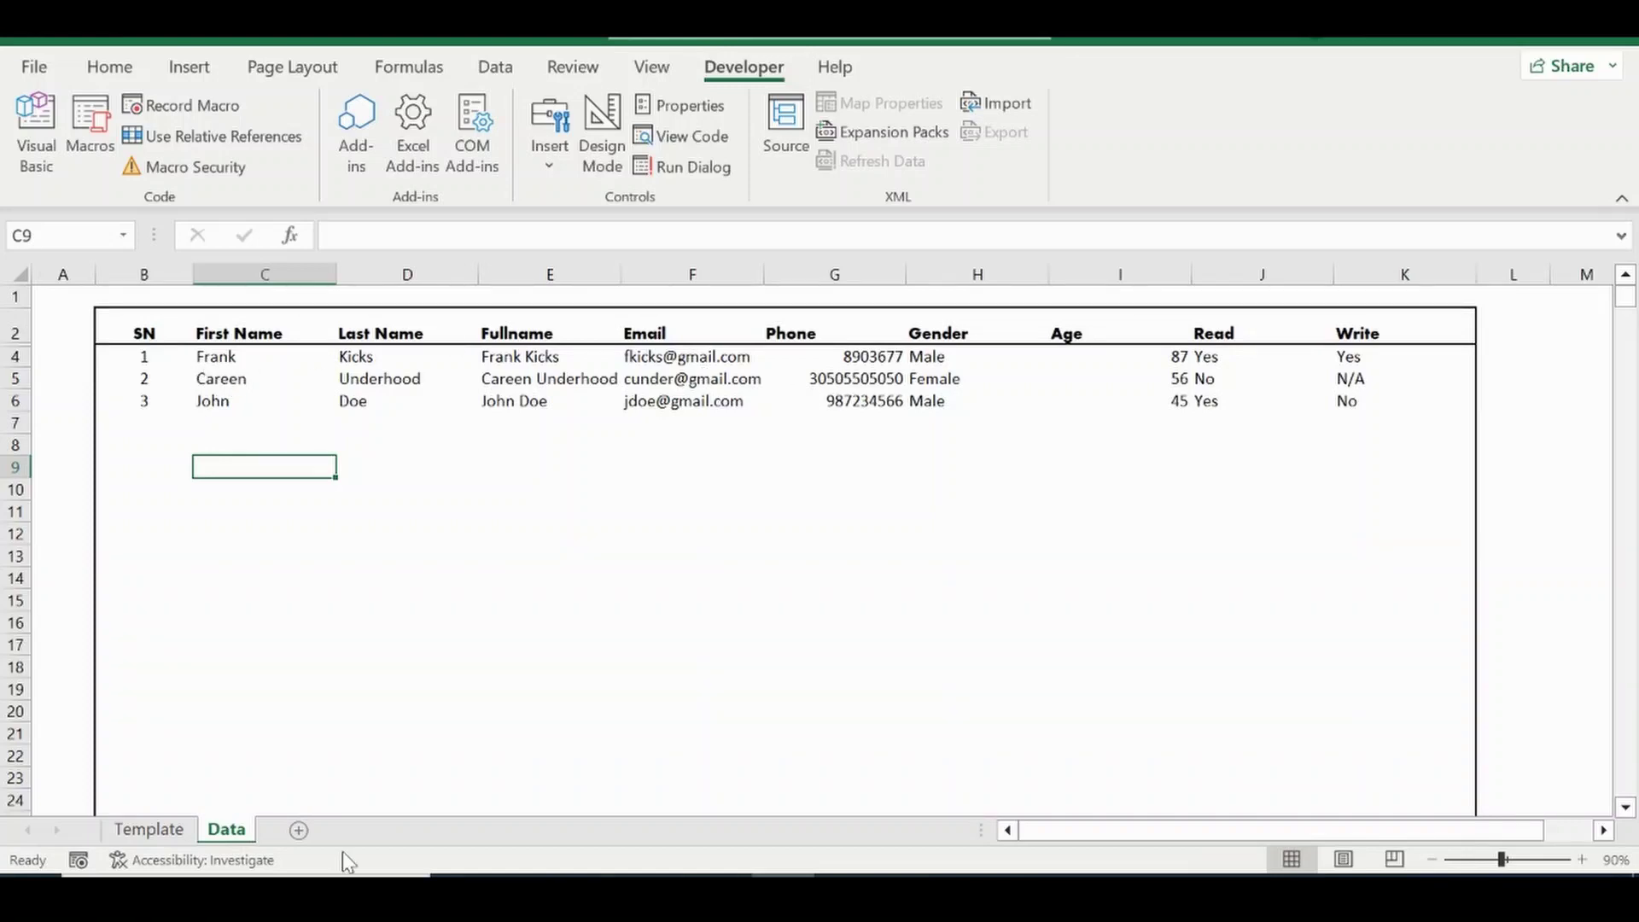
left_click(150, 831)
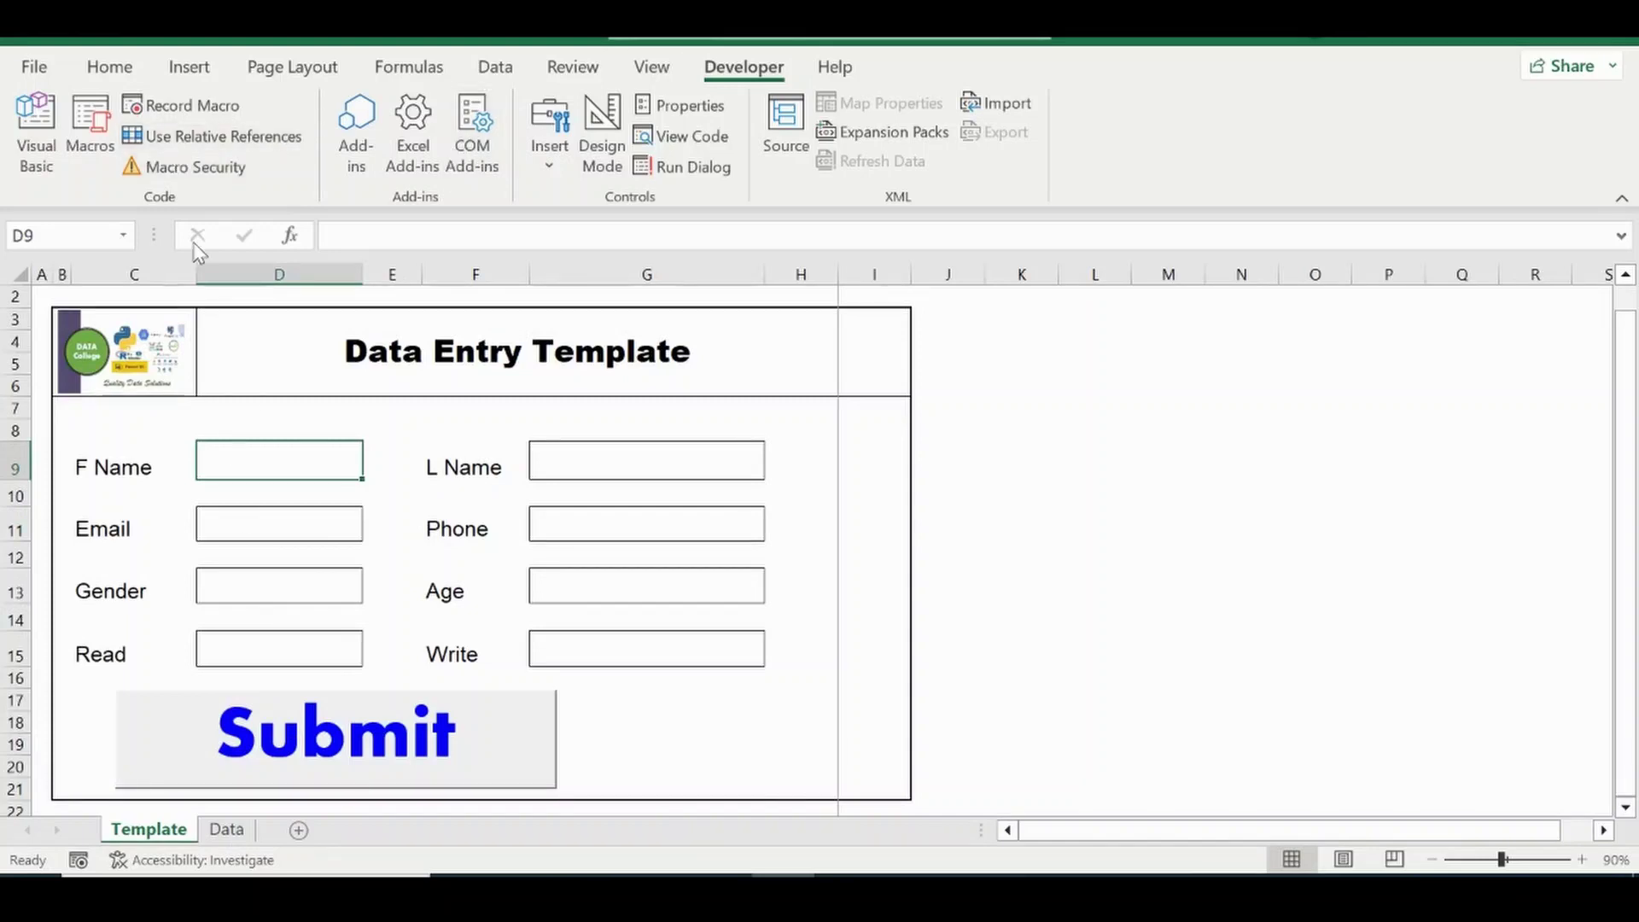
left_click(219, 103)
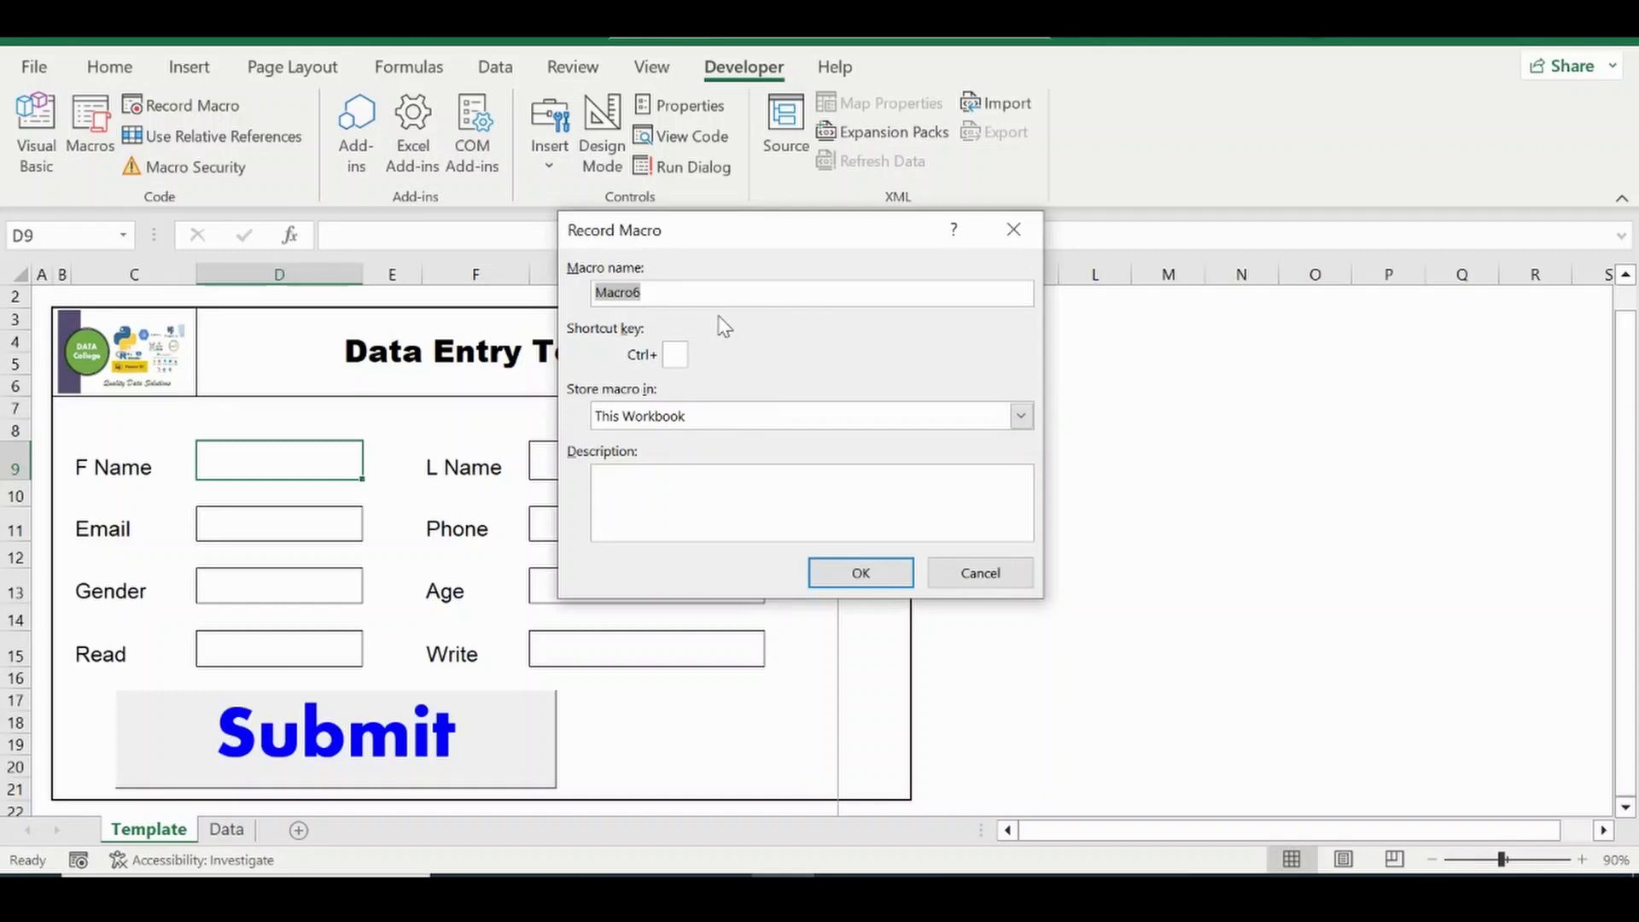
type("Rec")
type("R")
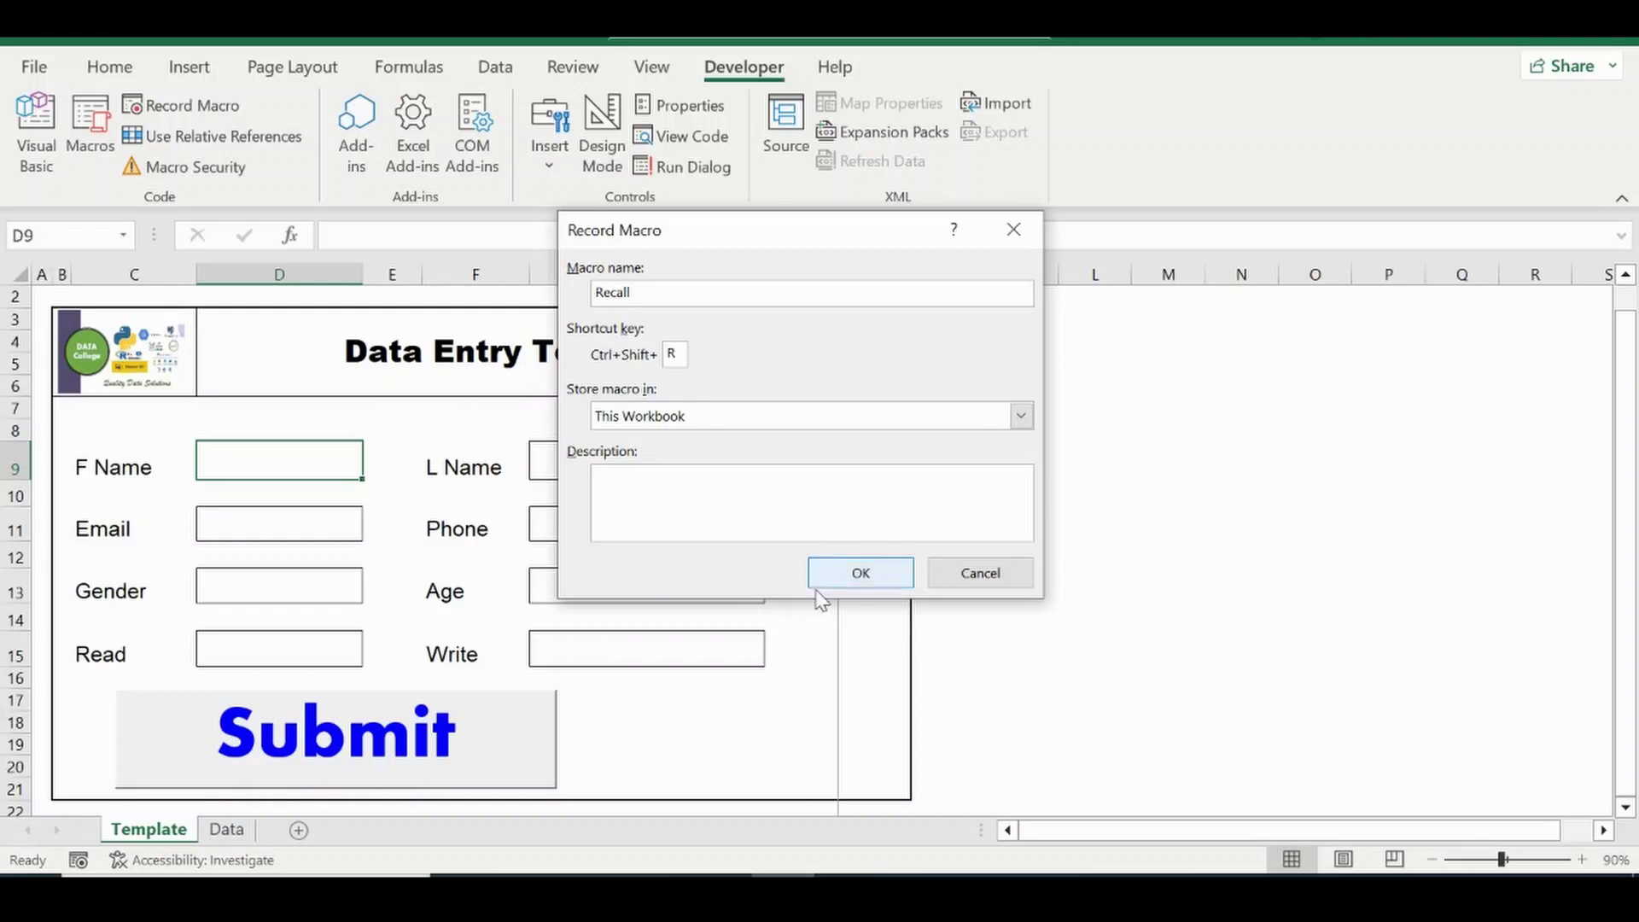
left_click(868, 573)
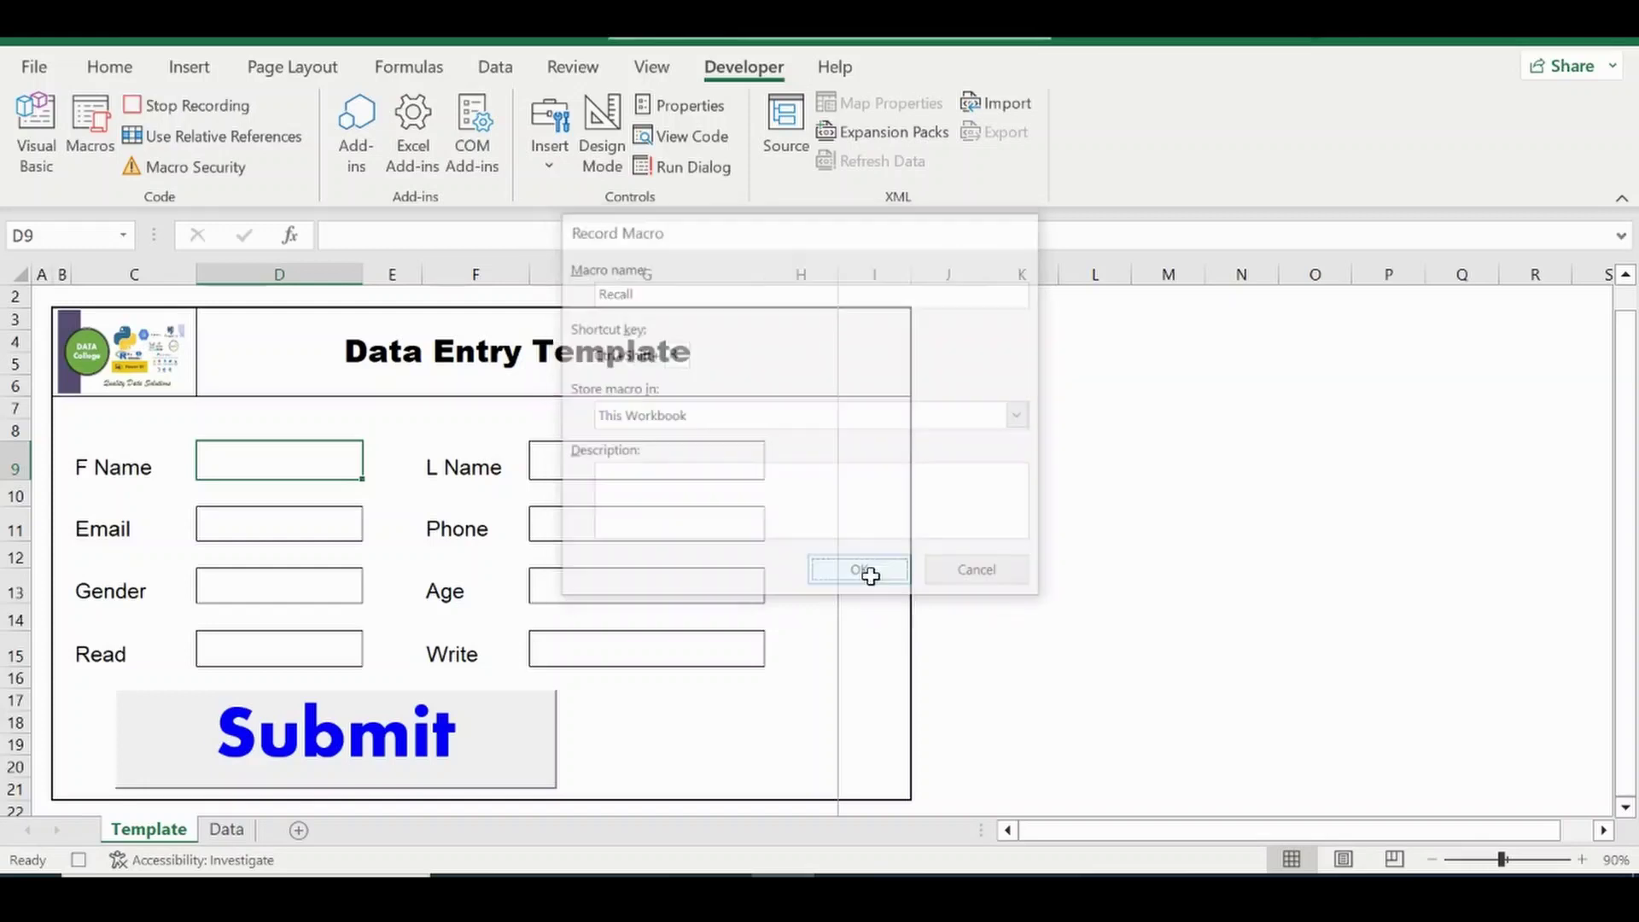
Paste the first name Frank from Data C4 as a value into Template D9.
left_click(227, 831)
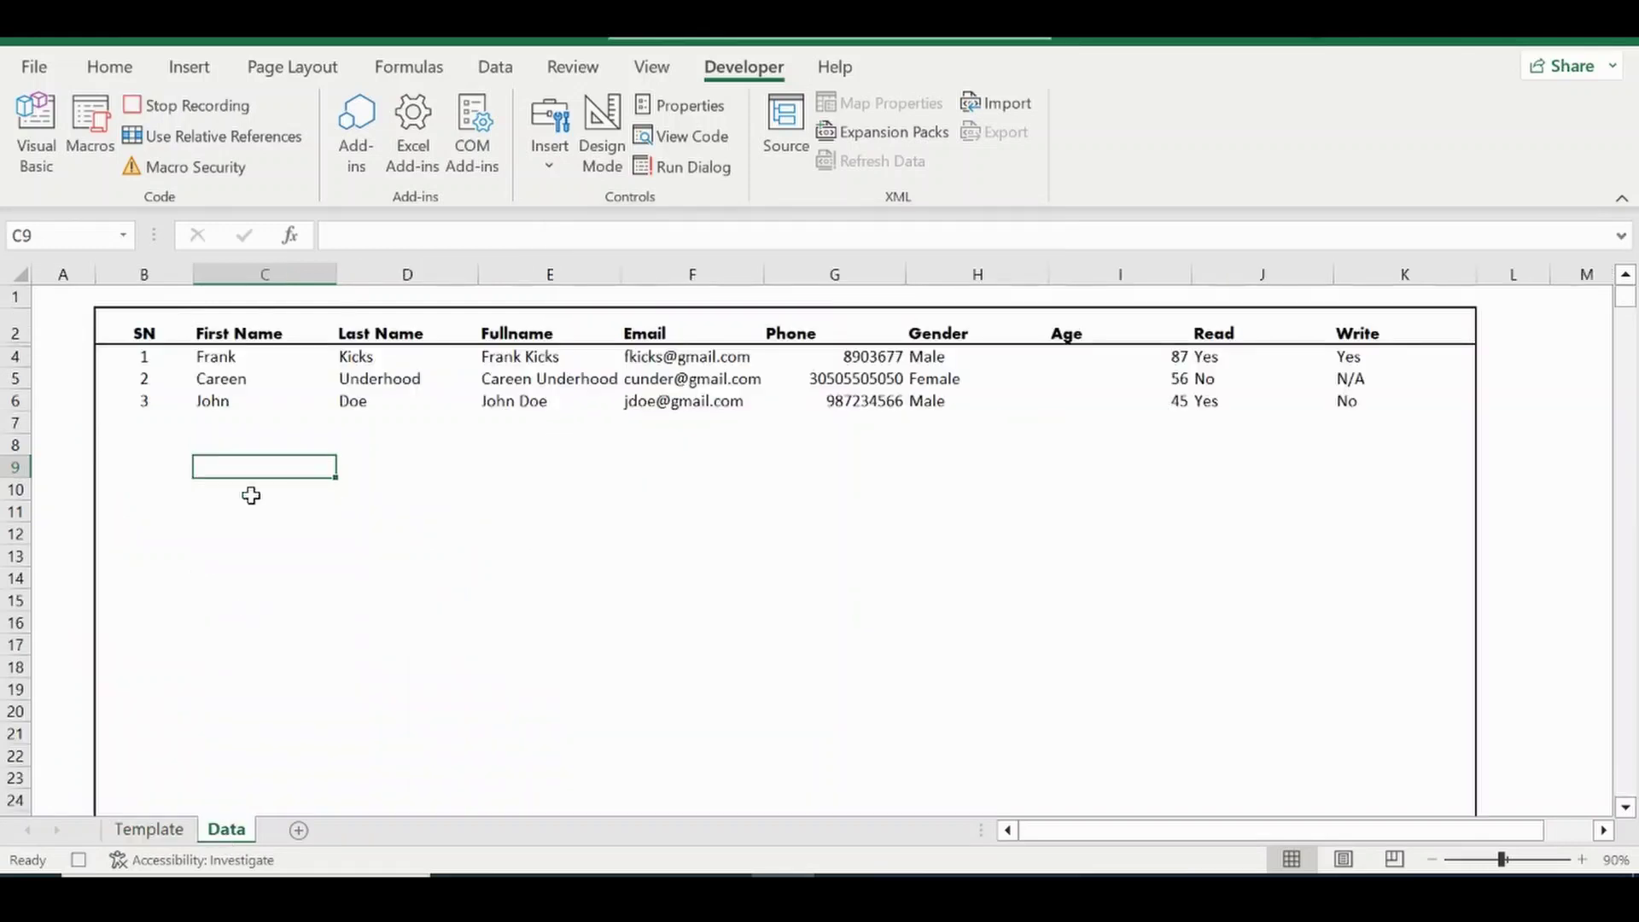
left_click(227, 357)
key("ctrl+c")
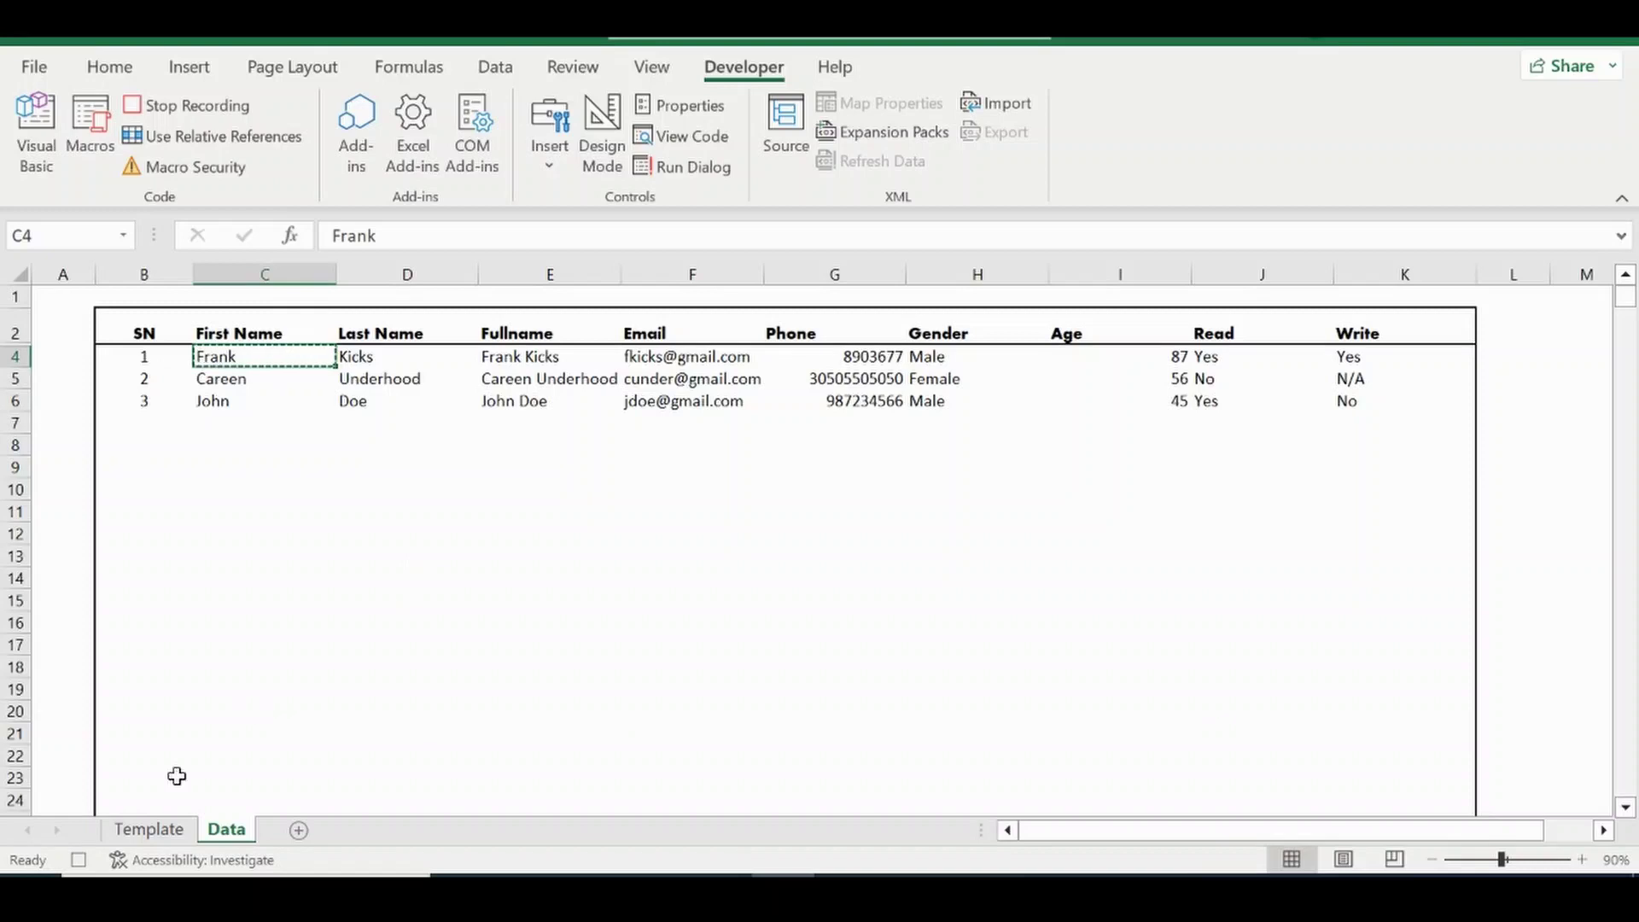
left_click(148, 829)
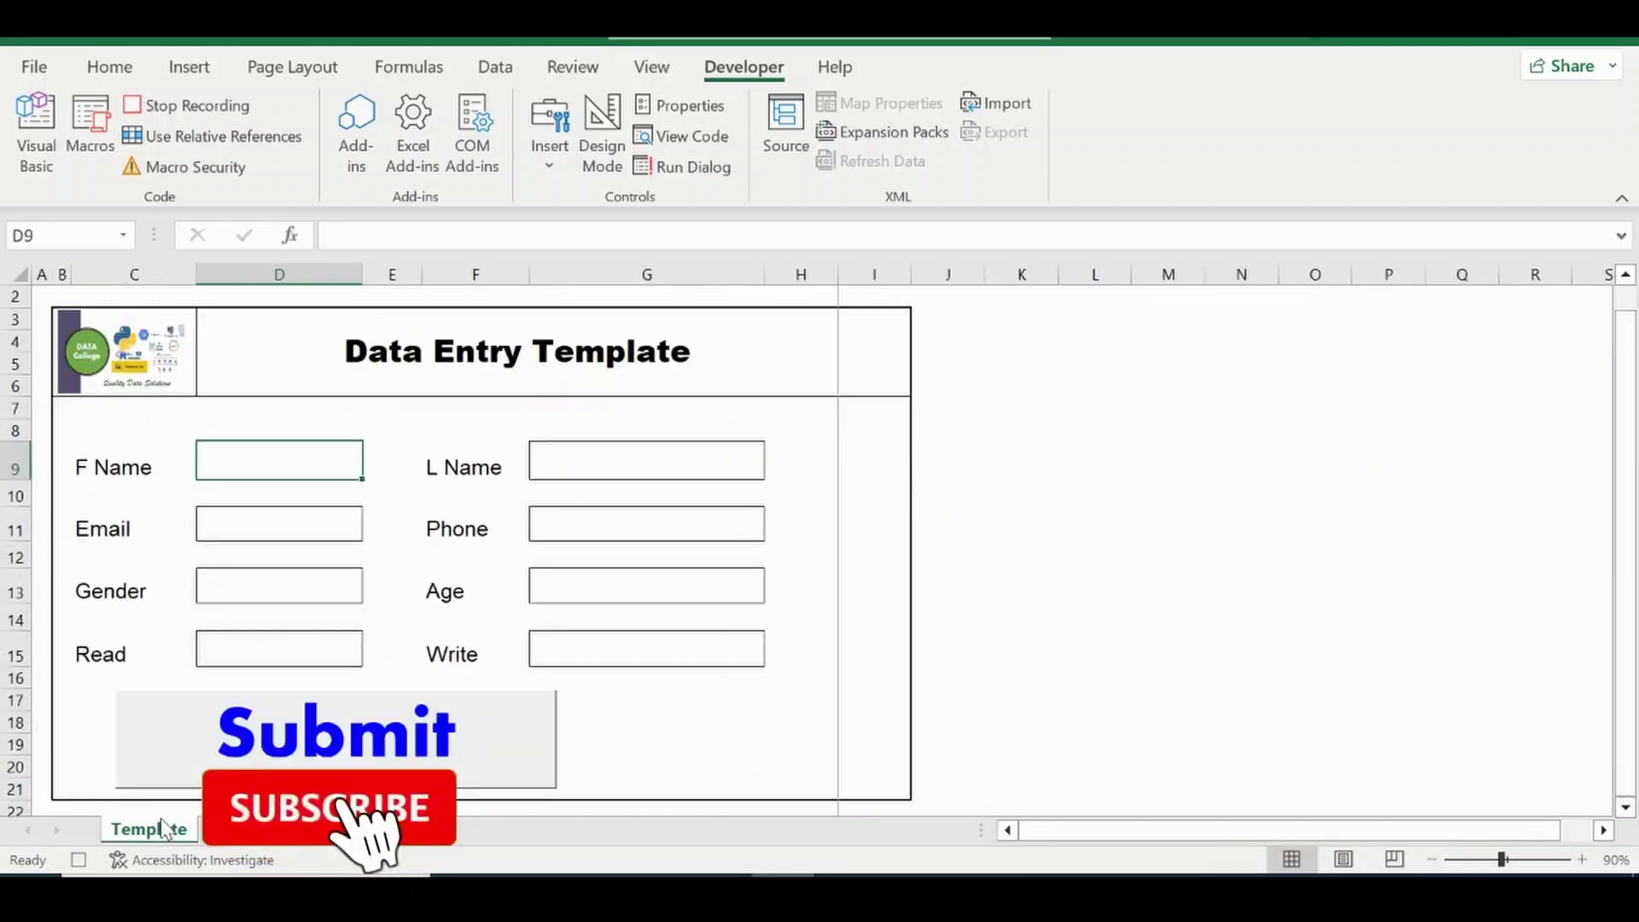
right_click(267, 461)
left_click(366, 303)
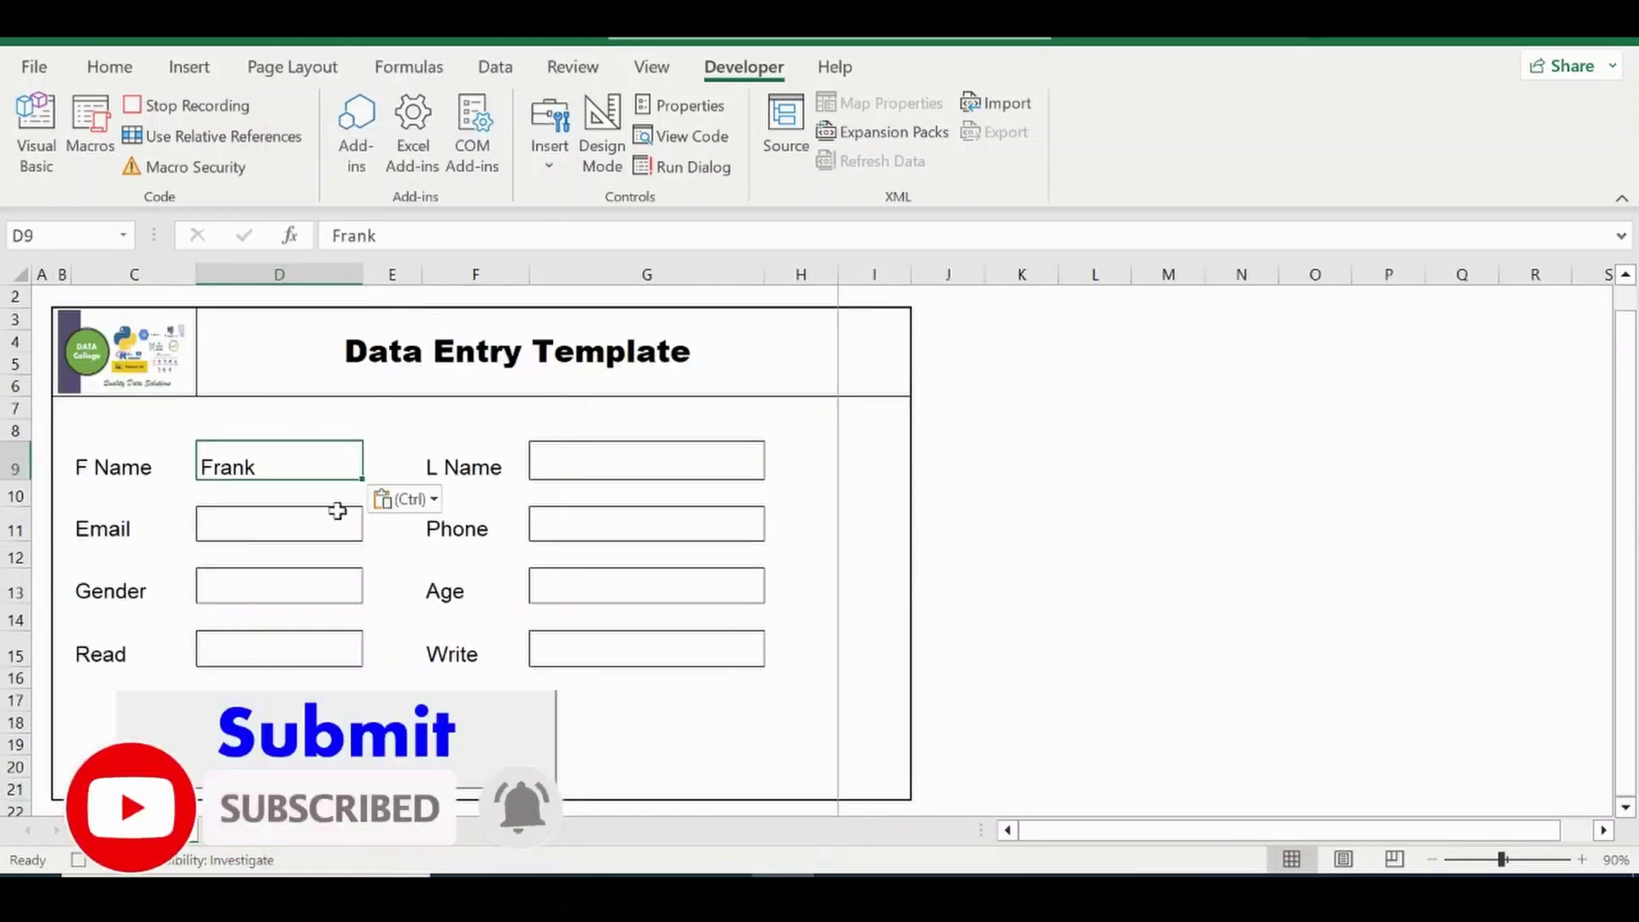
left_click(220, 841)
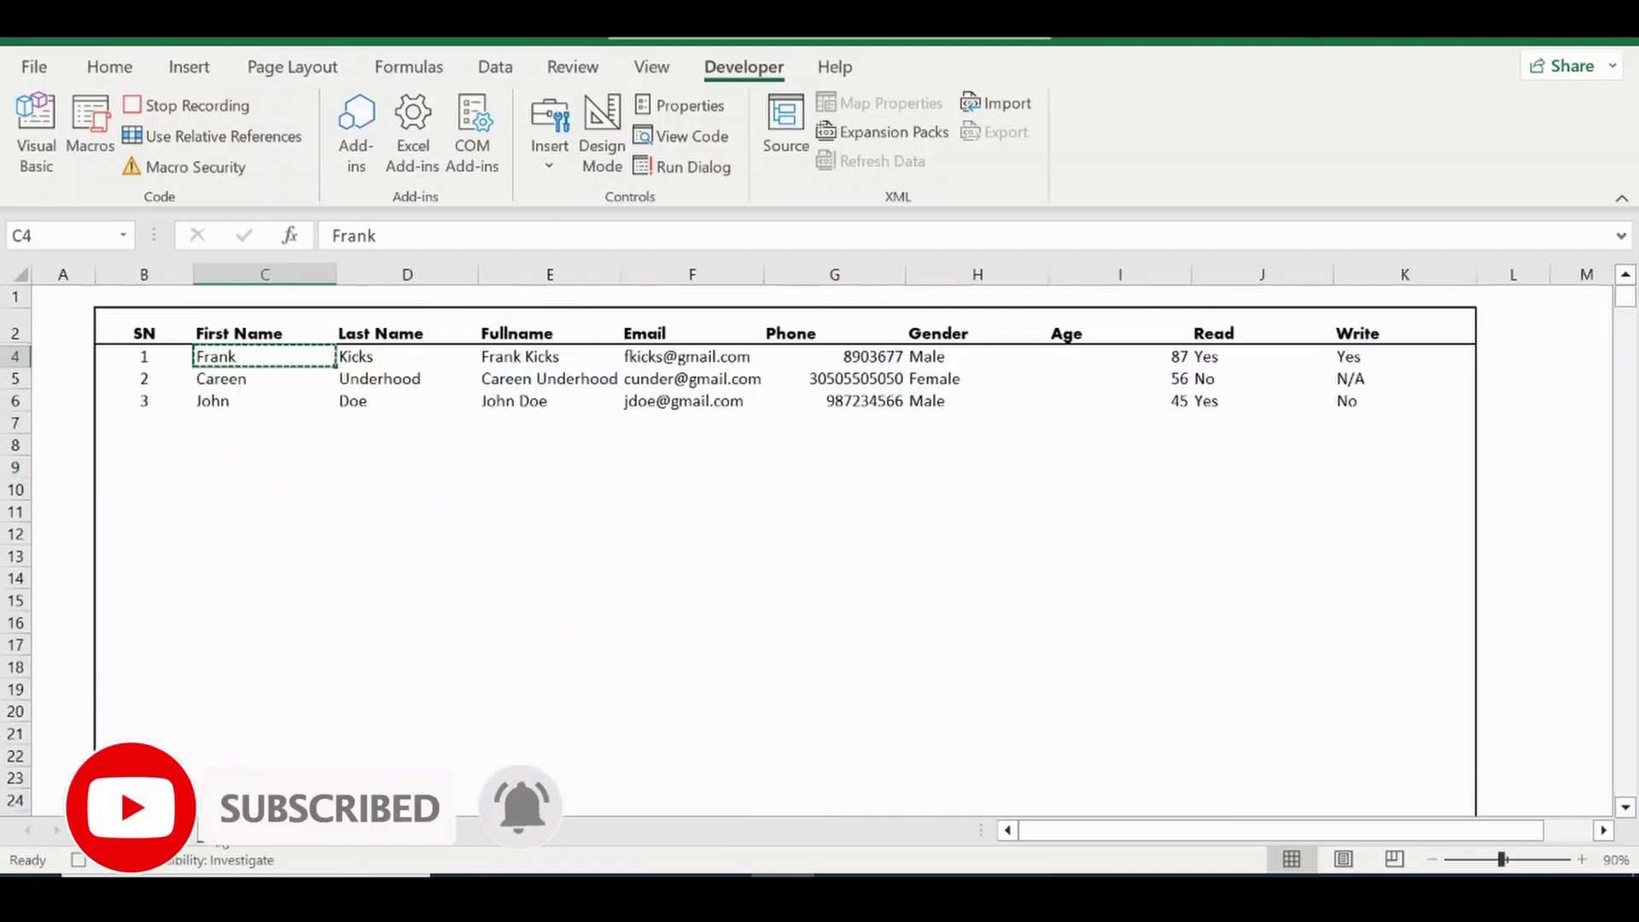
left_click(350, 356)
right_click(350, 356)
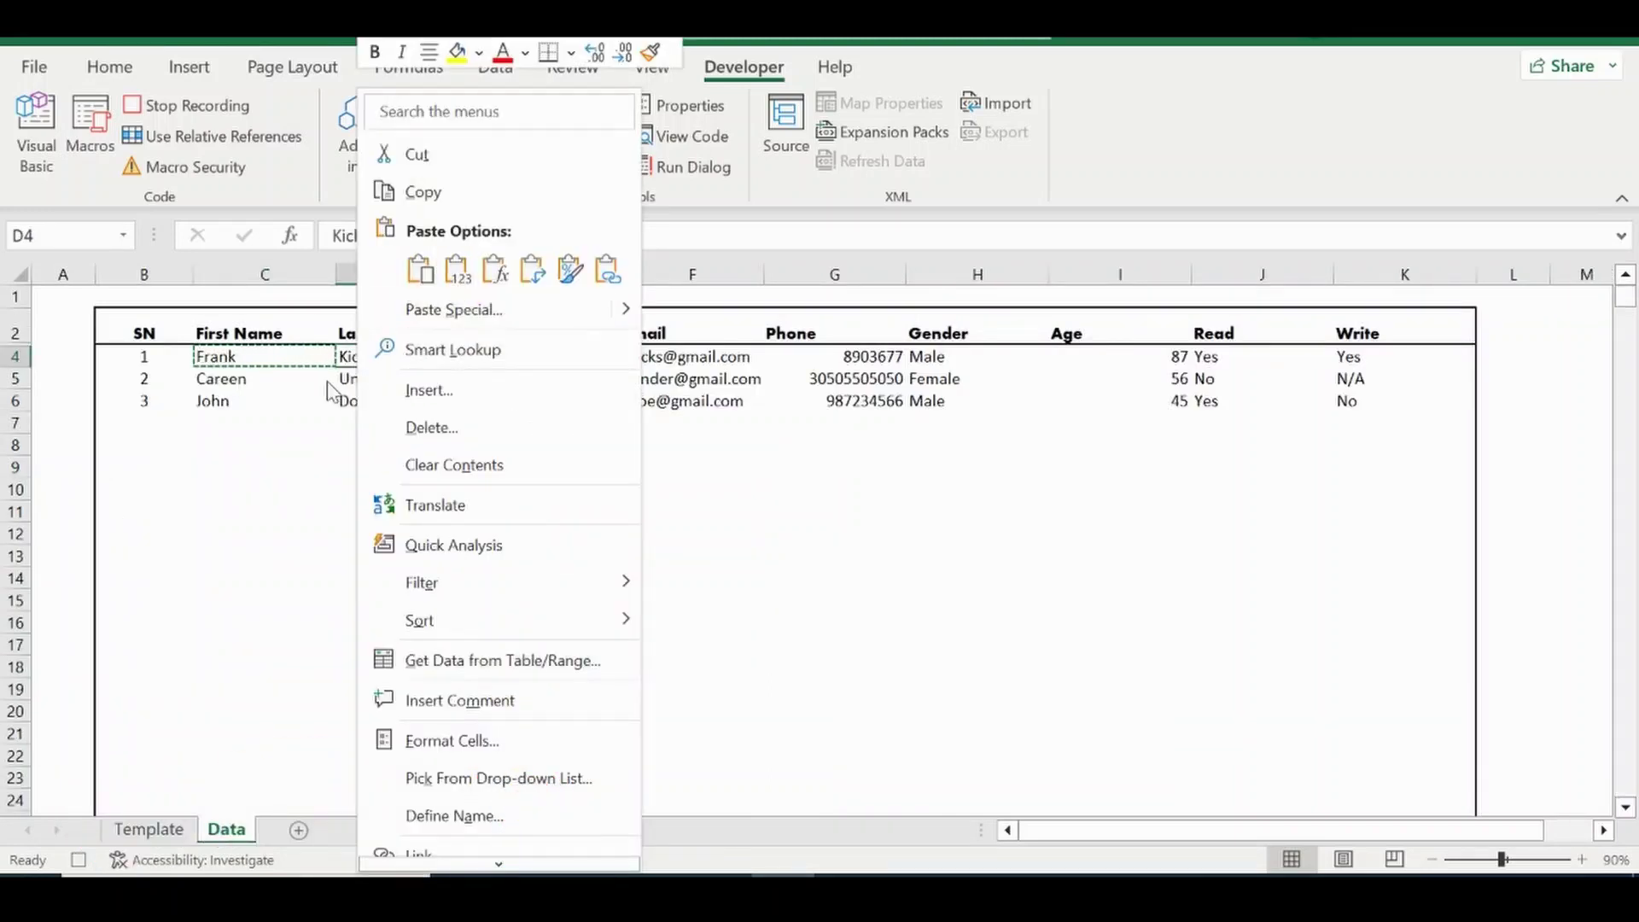
key("Escape")
key("ctrl+c")
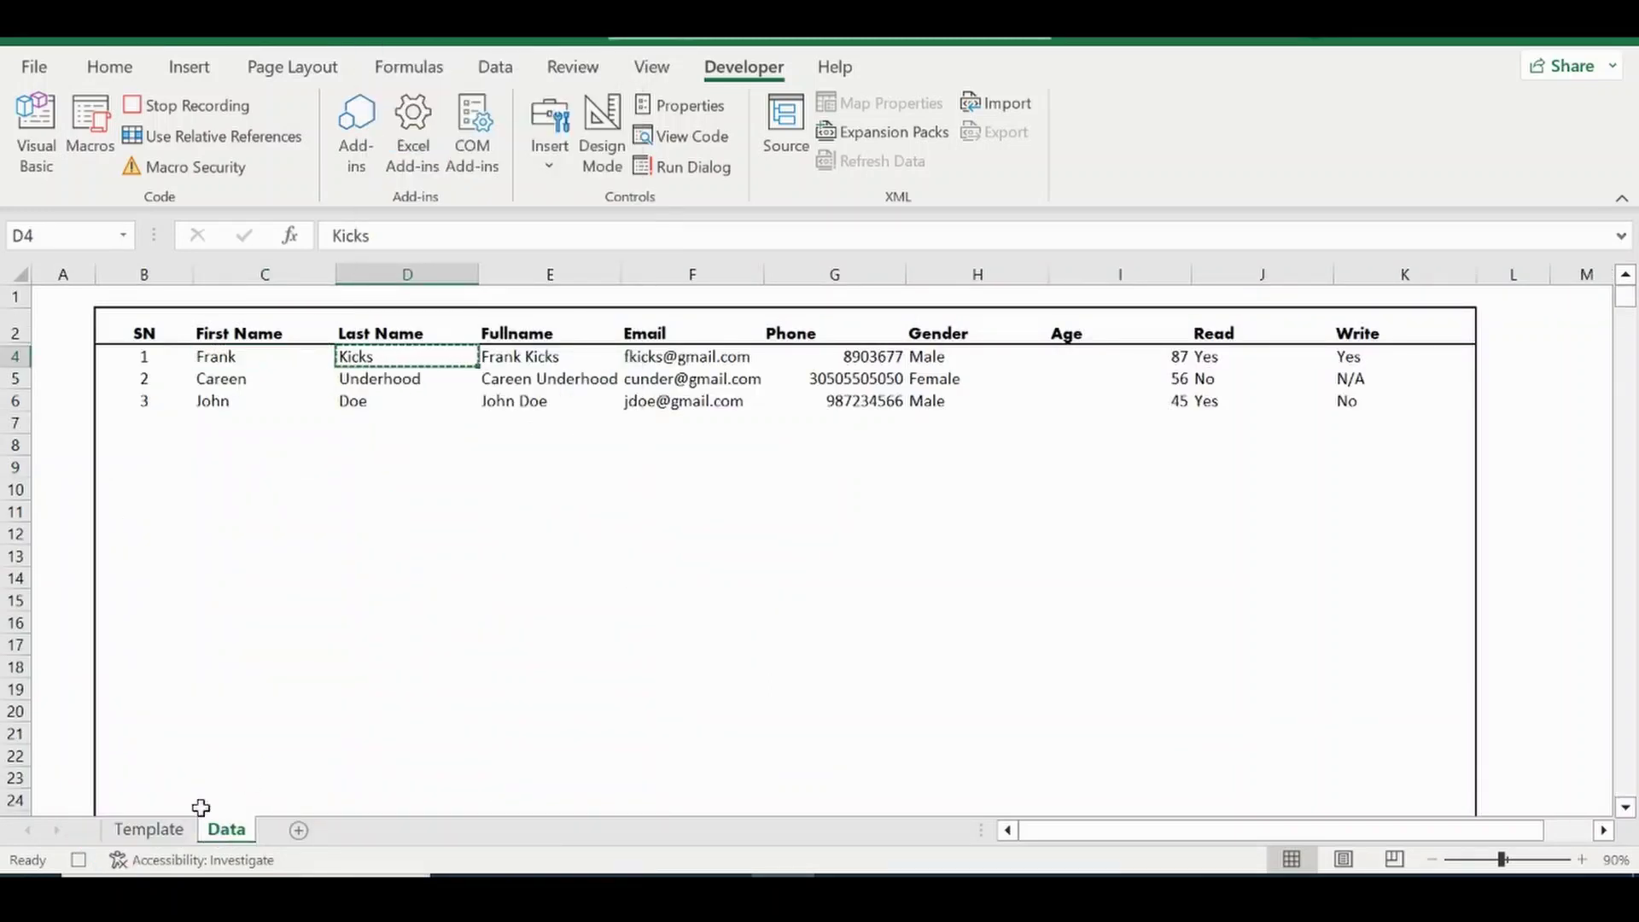
left_click(165, 839)
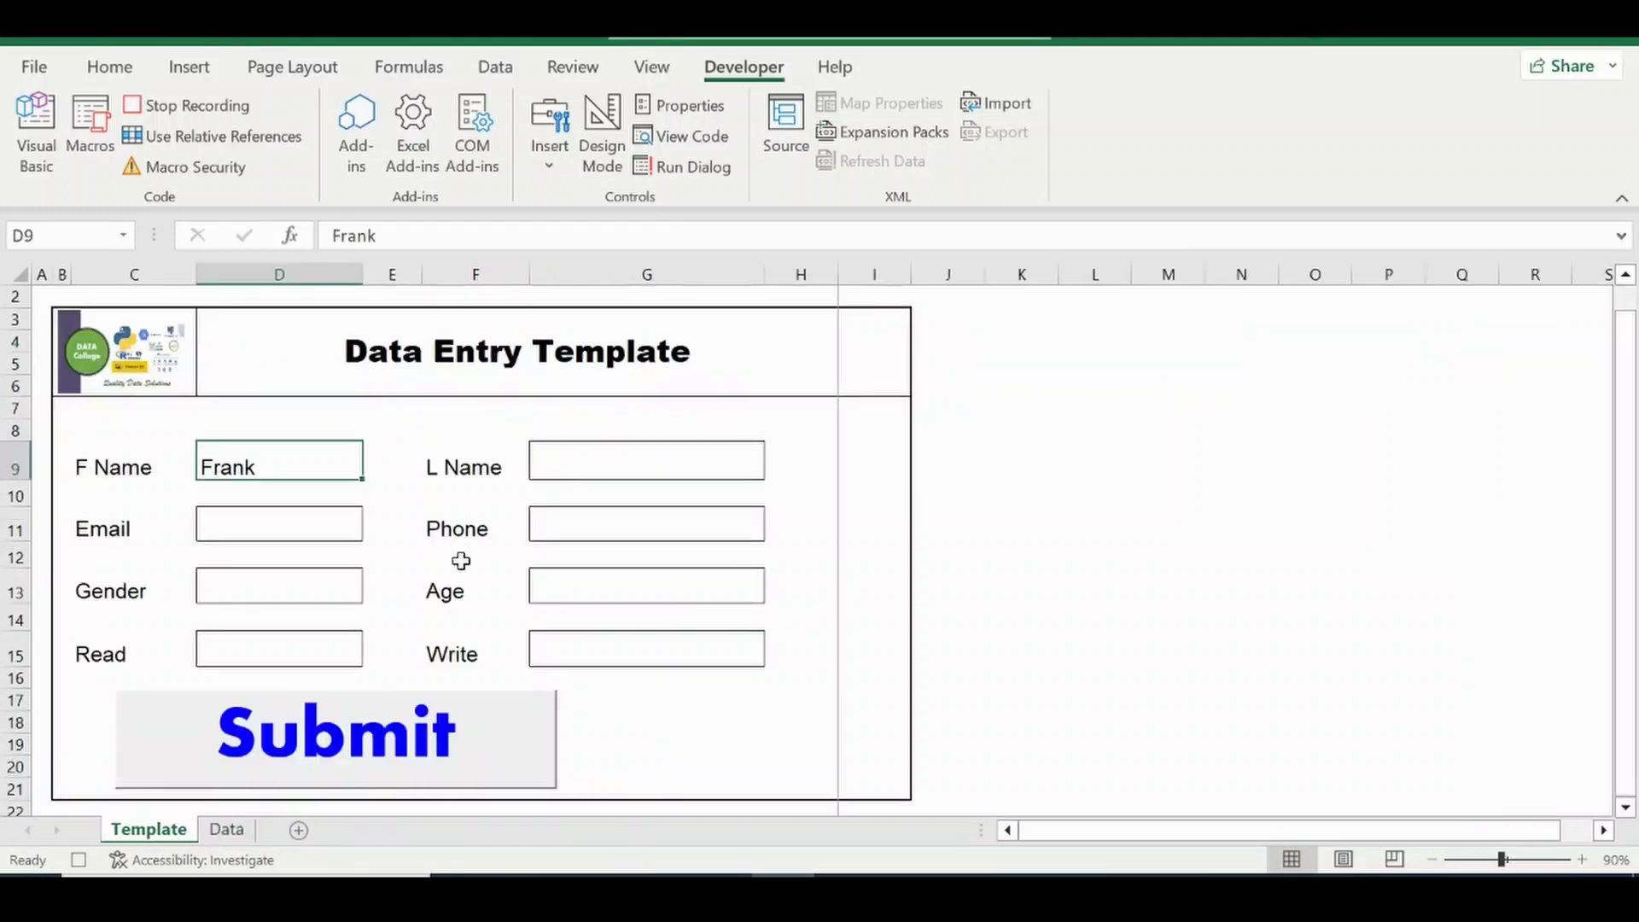
right_click(602, 455)
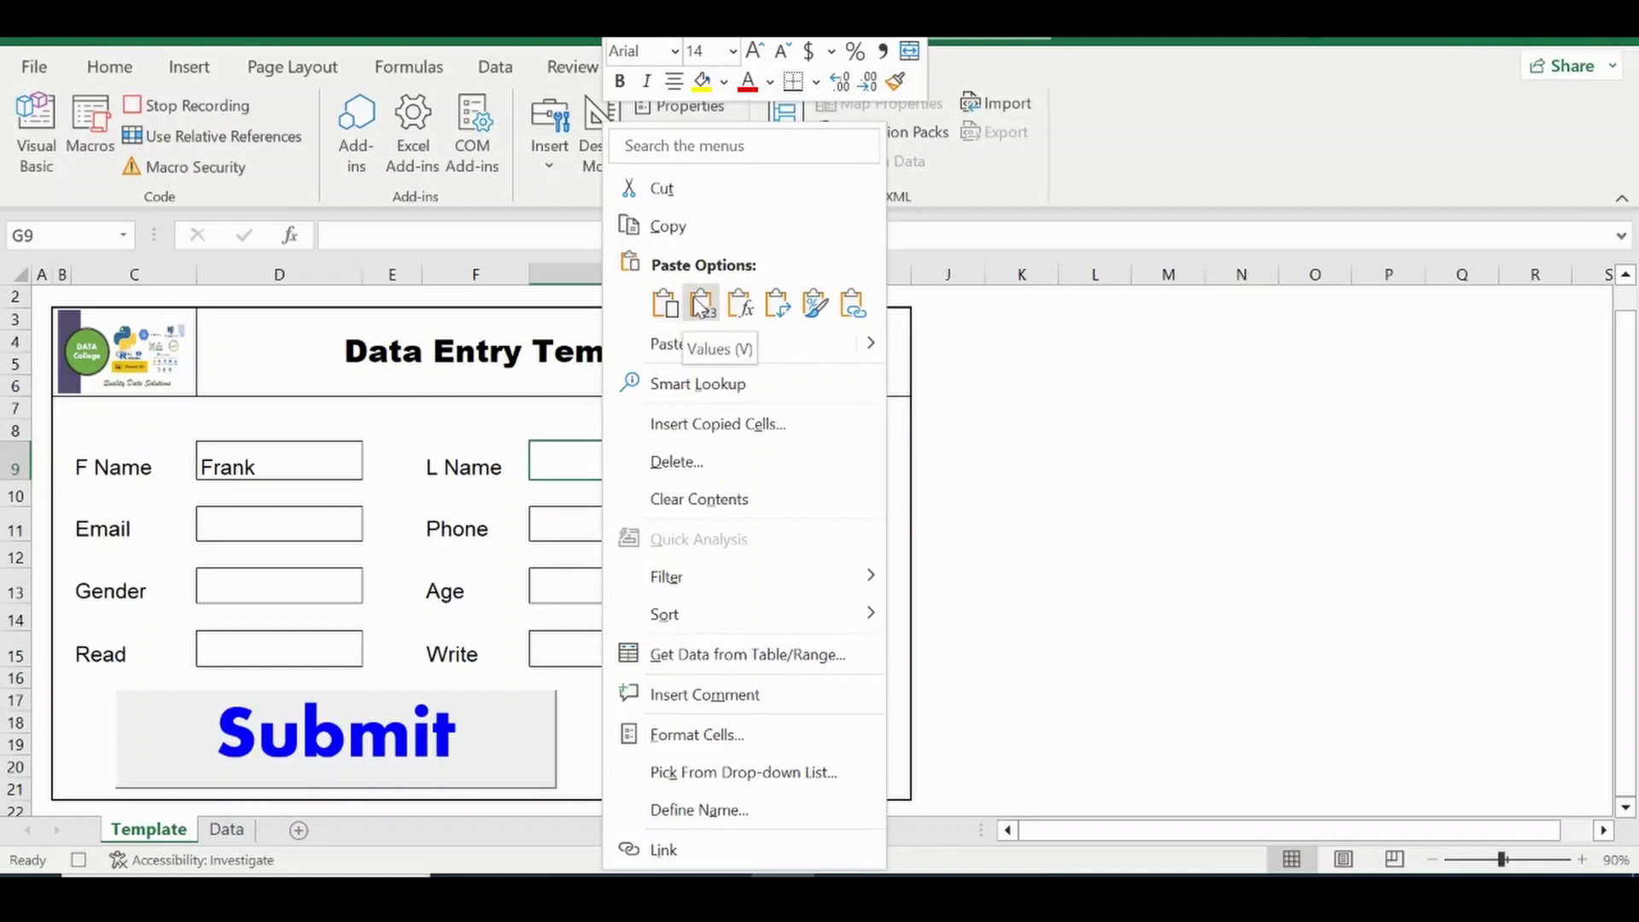
left_click(694, 297)
left_click(226, 828)
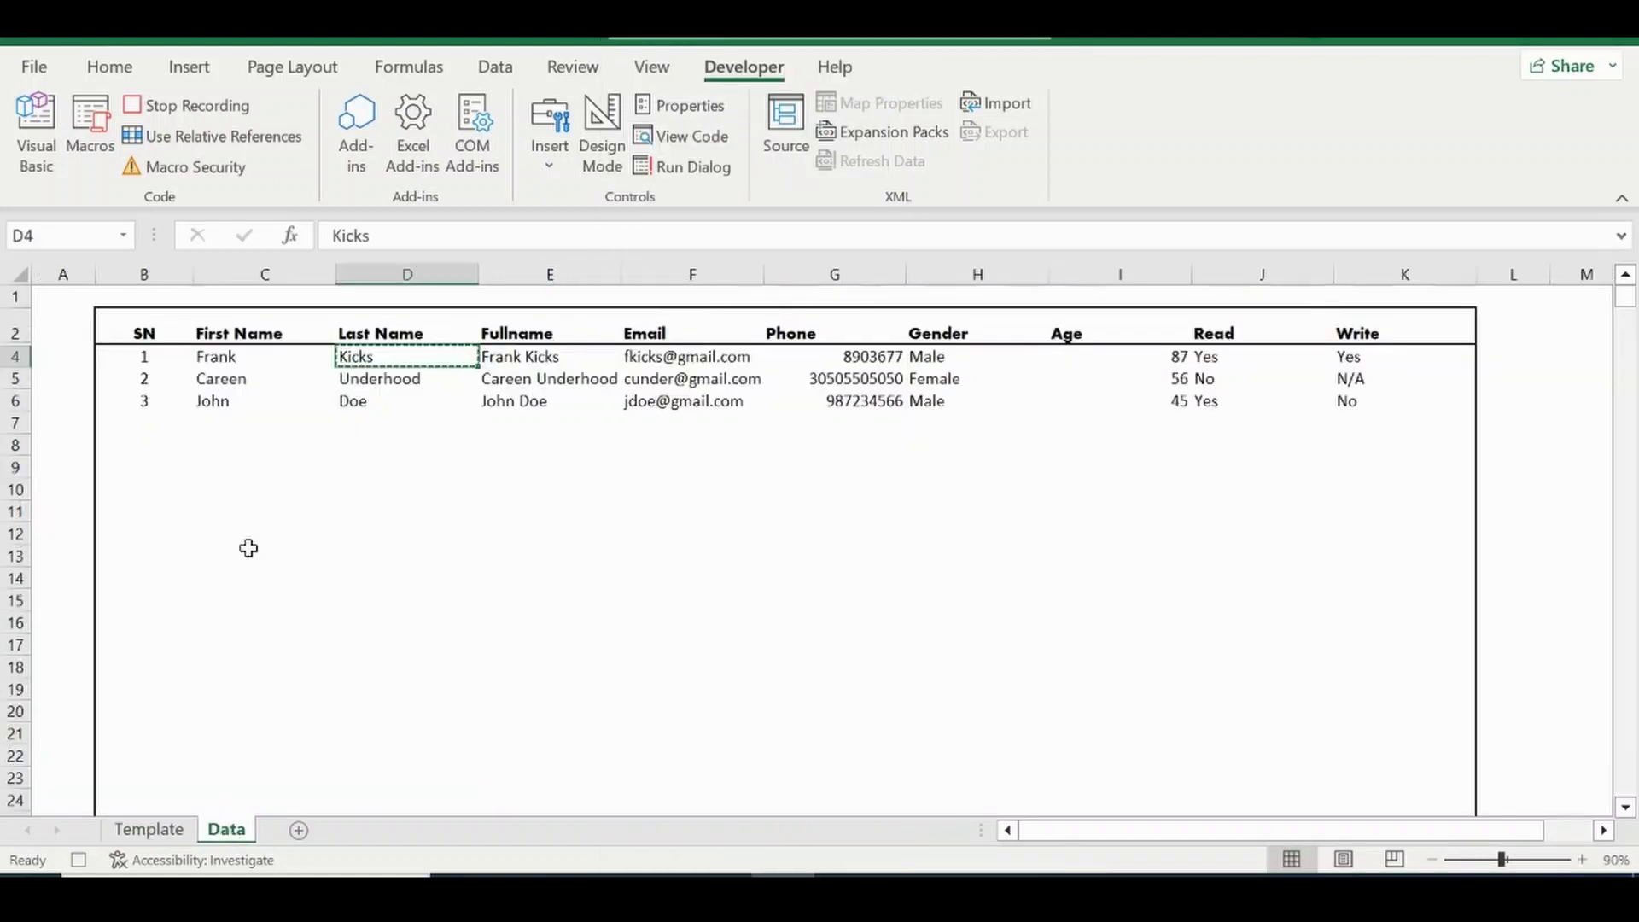
left_click(542, 356)
key("ctrl+c")
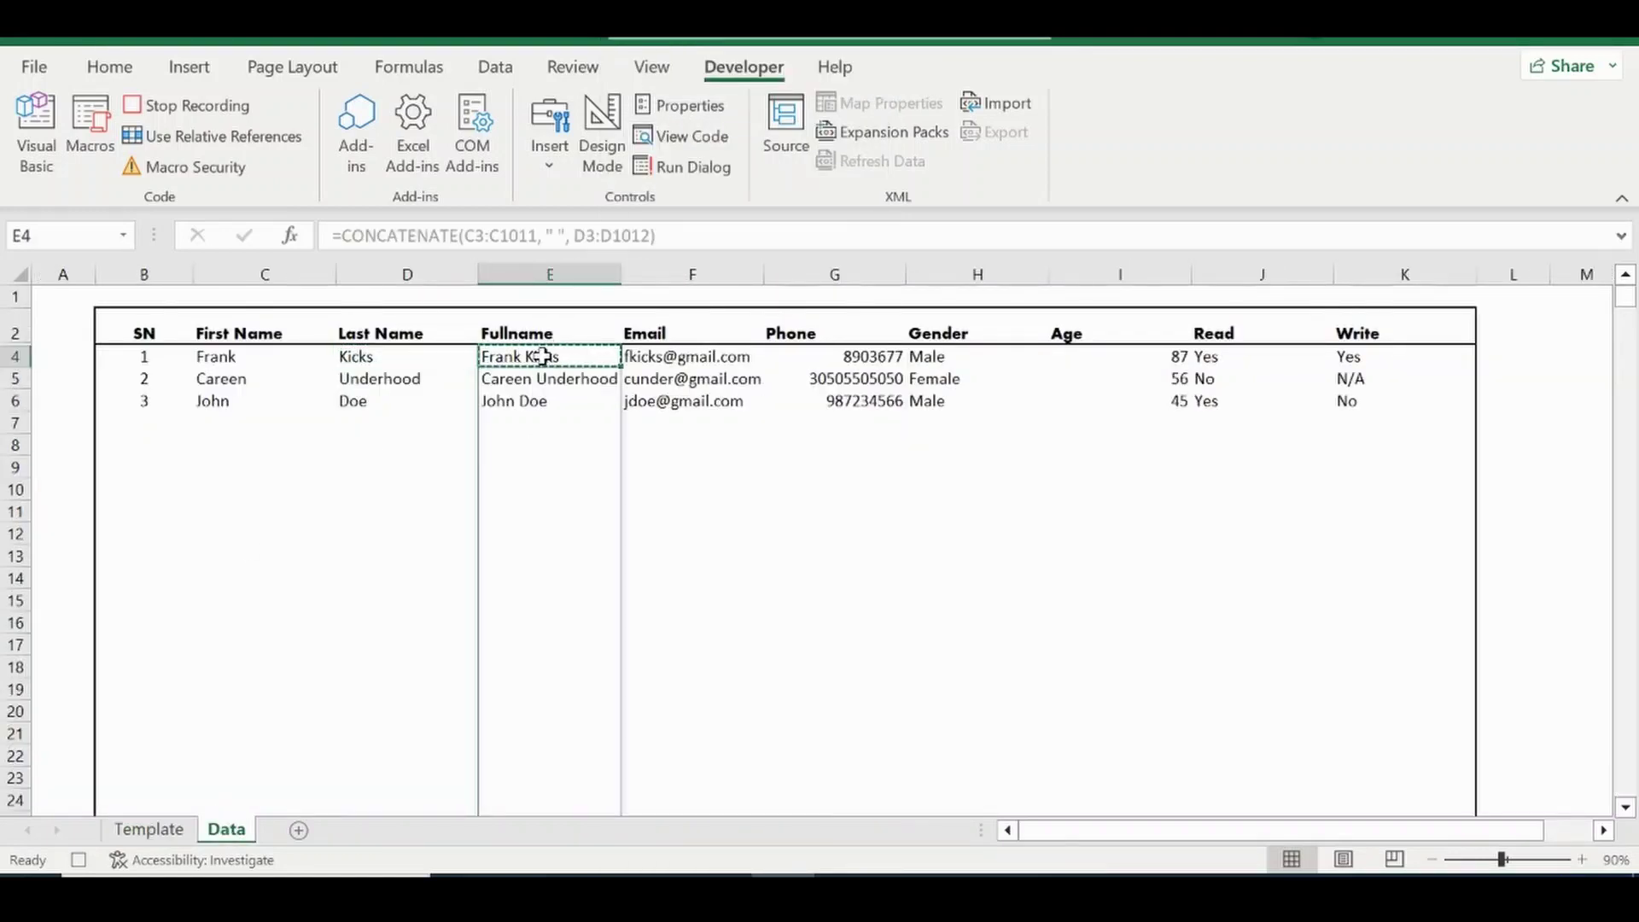
left_click(149, 829)
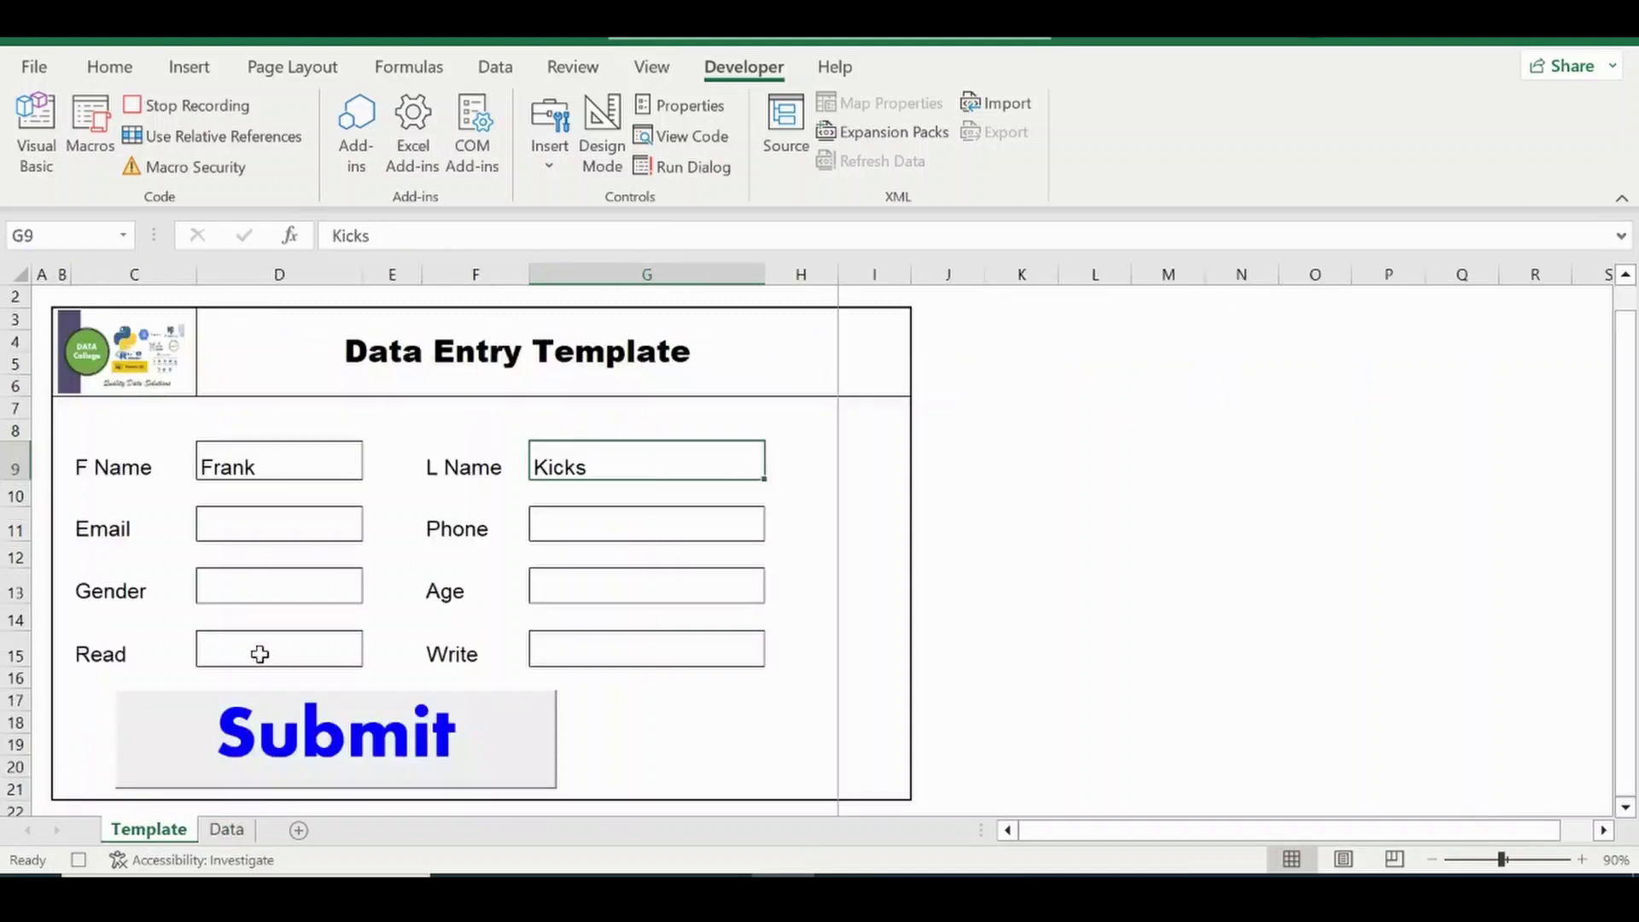
left_click(244, 526)
right_click(247, 532)
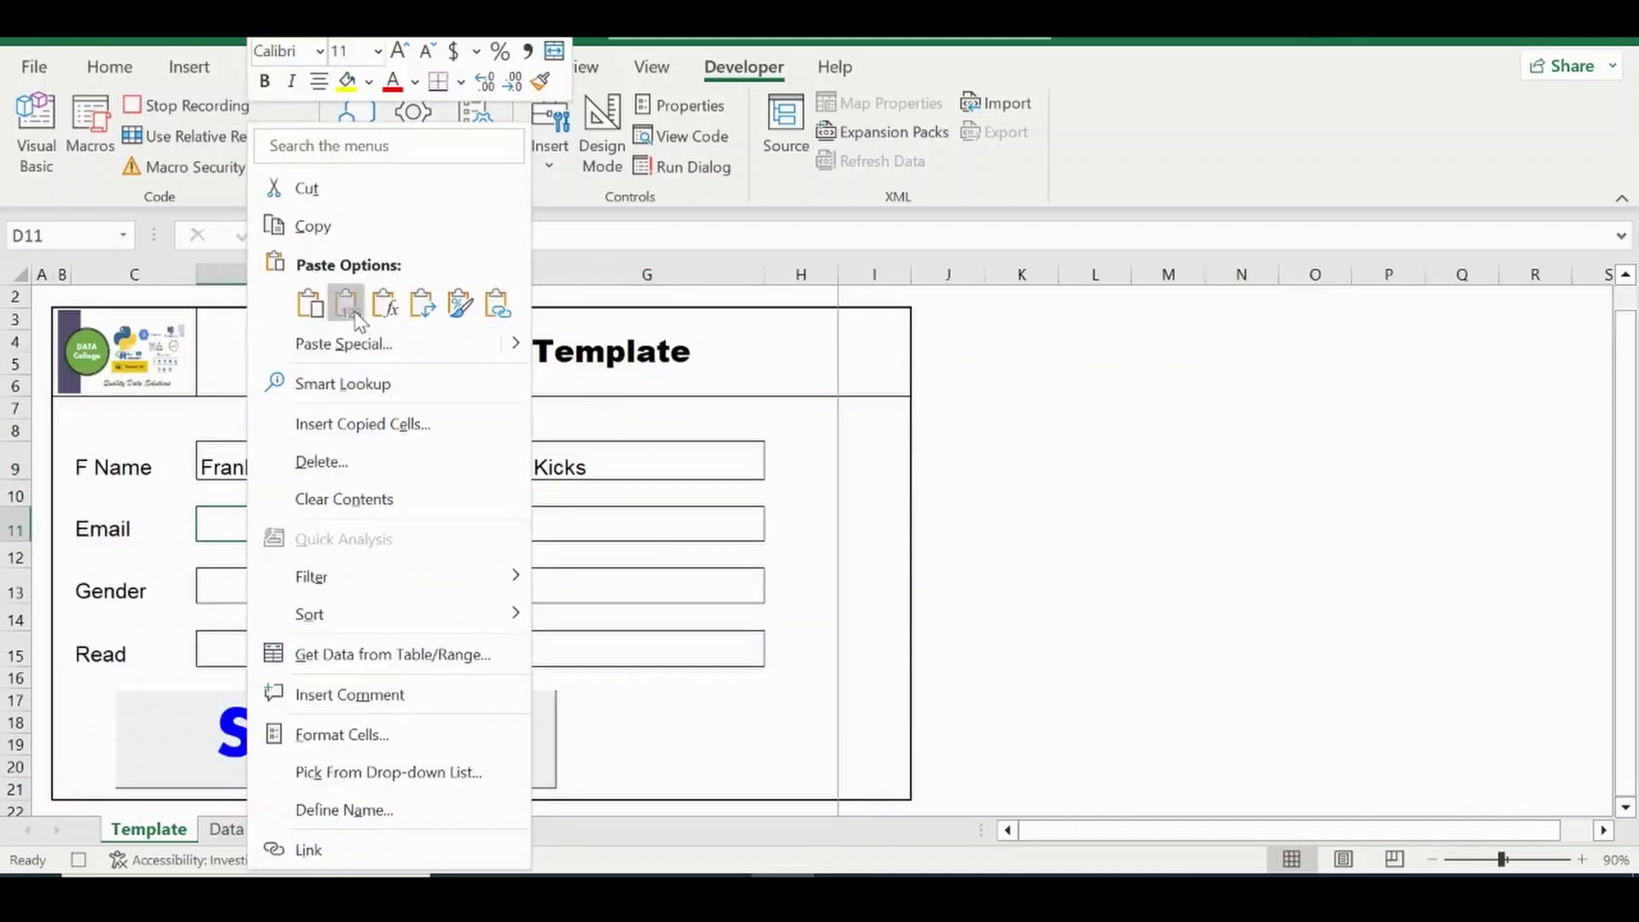
left_click(347, 303)
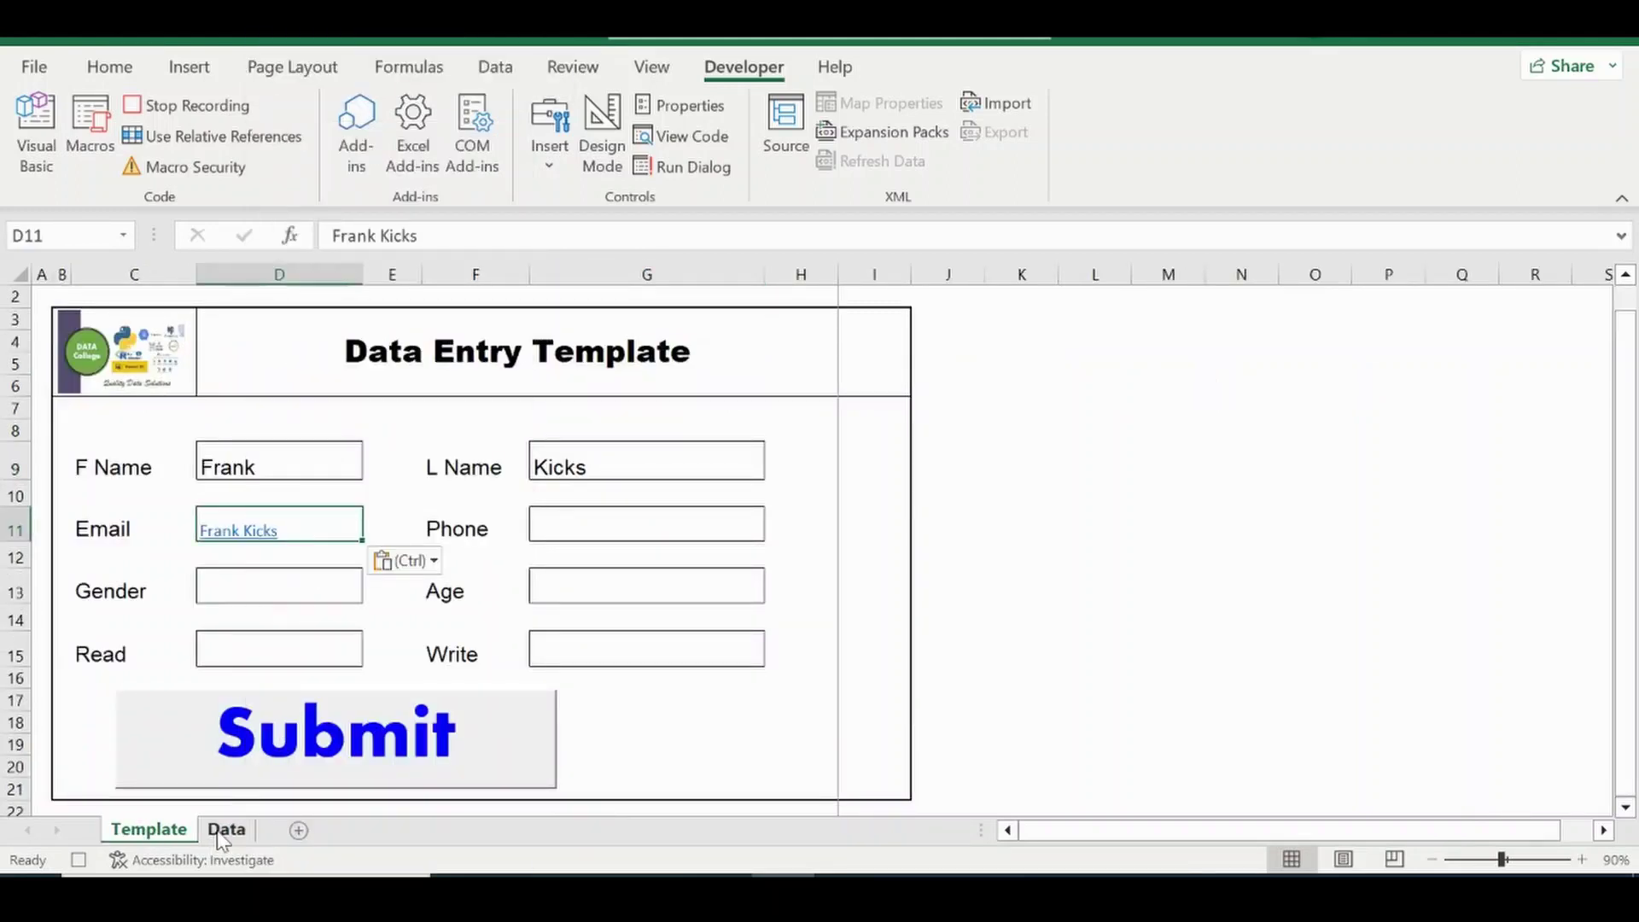
left_click(224, 829)
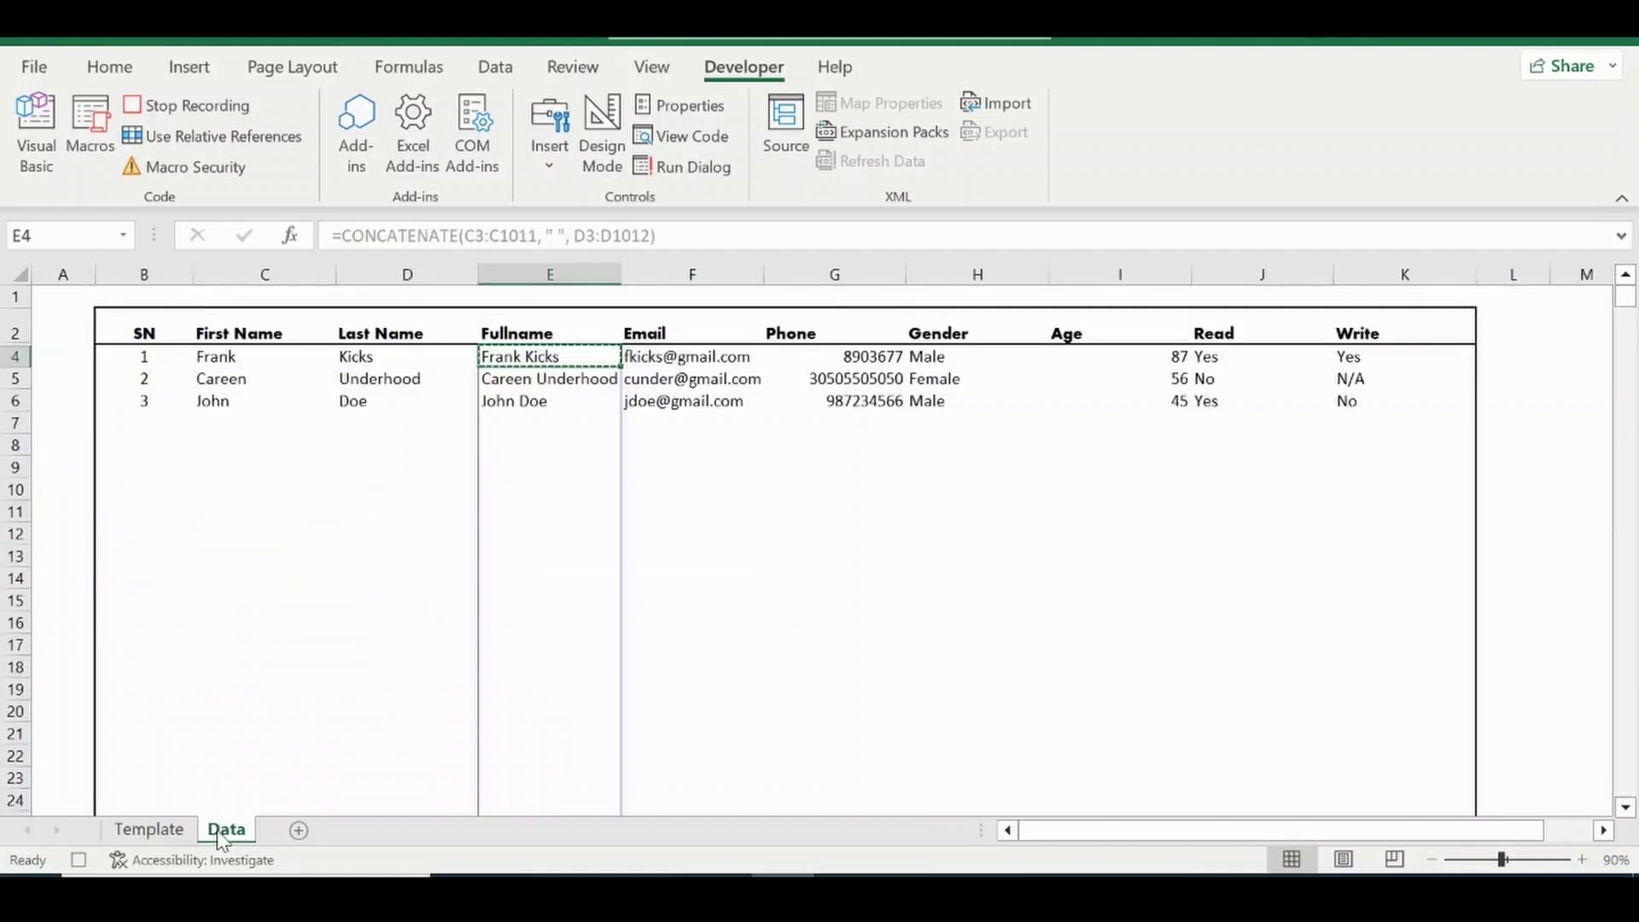
Paste the first record's email from F4 into D11 and phone from G4 into G11 as values.
right_click(674, 350)
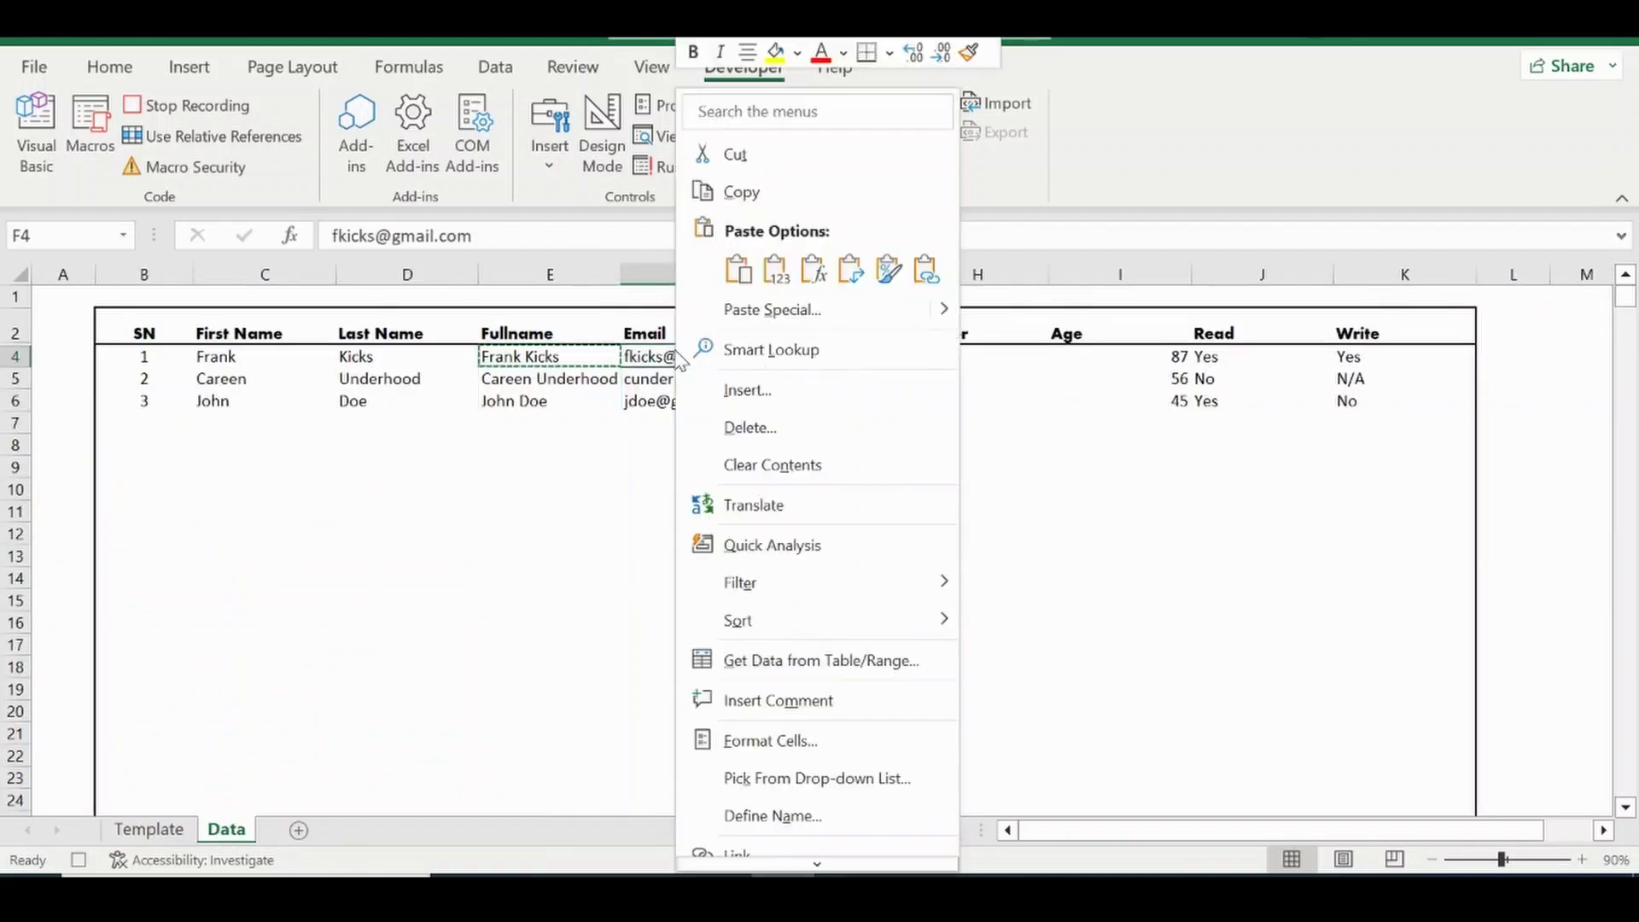
left_click(768, 183)
left_click(150, 829)
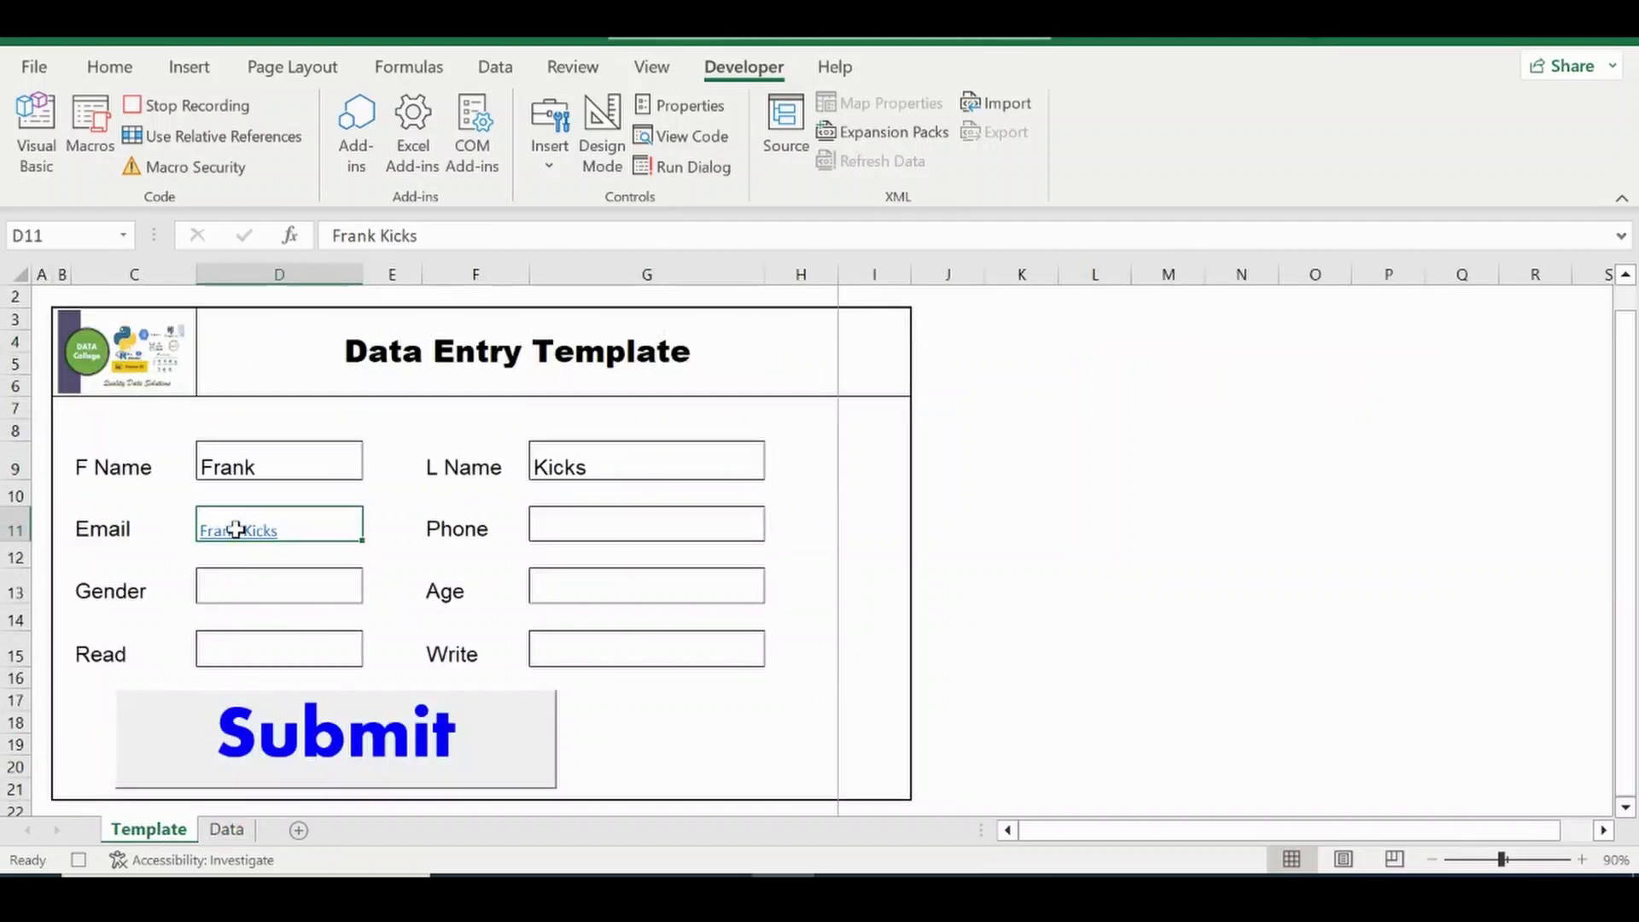
right_click(258, 529)
left_click(357, 181)
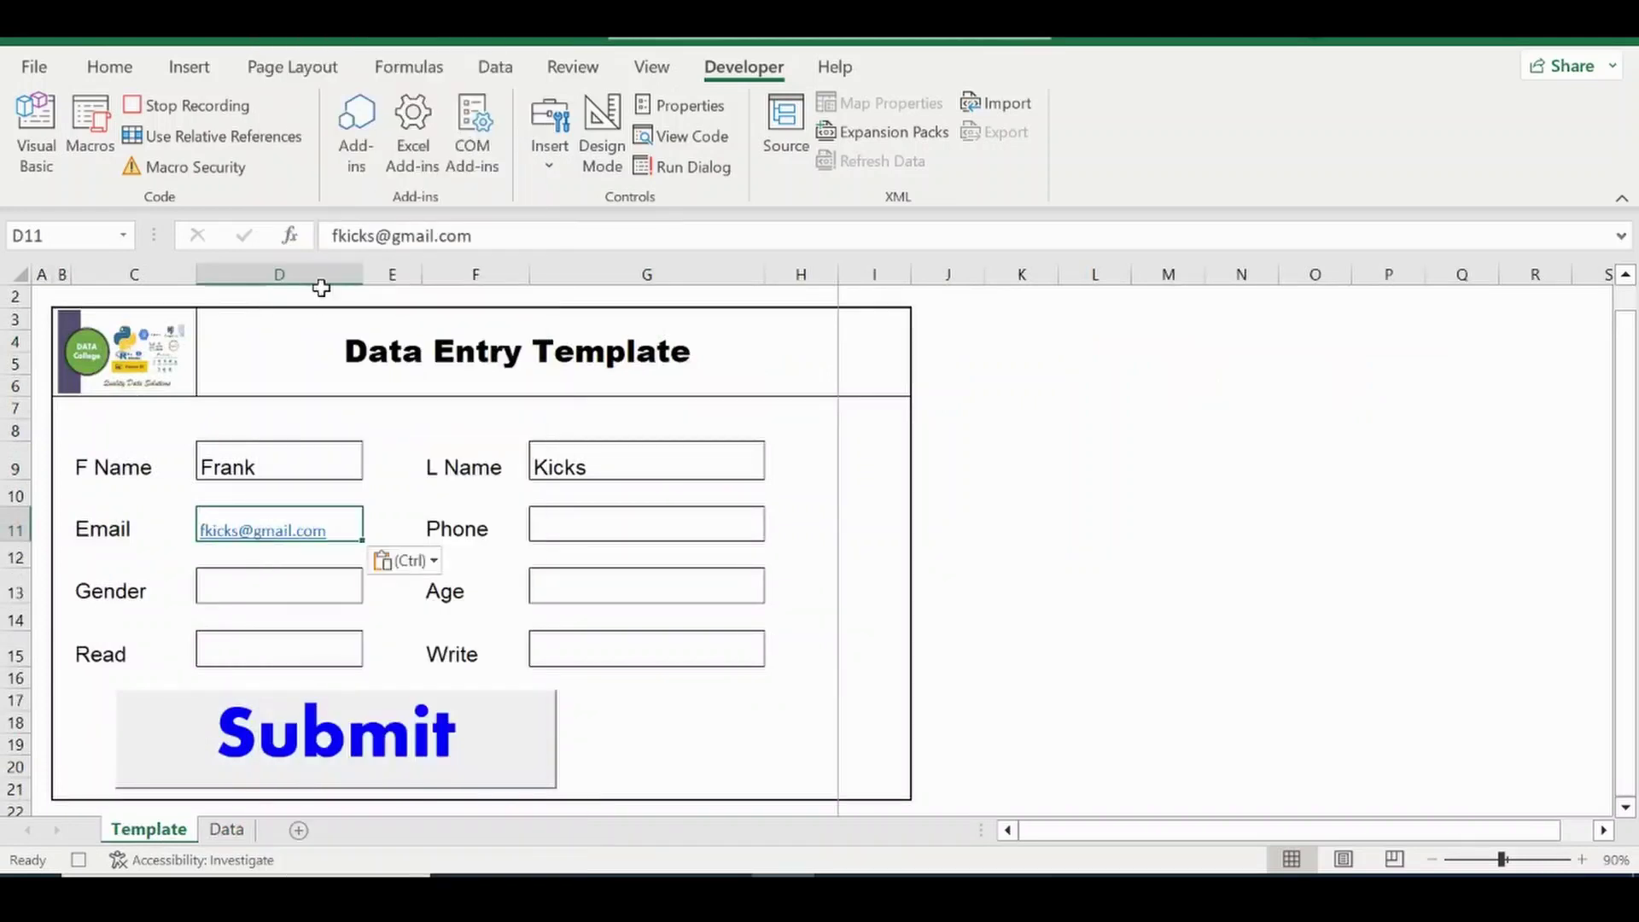
left_click(226, 829)
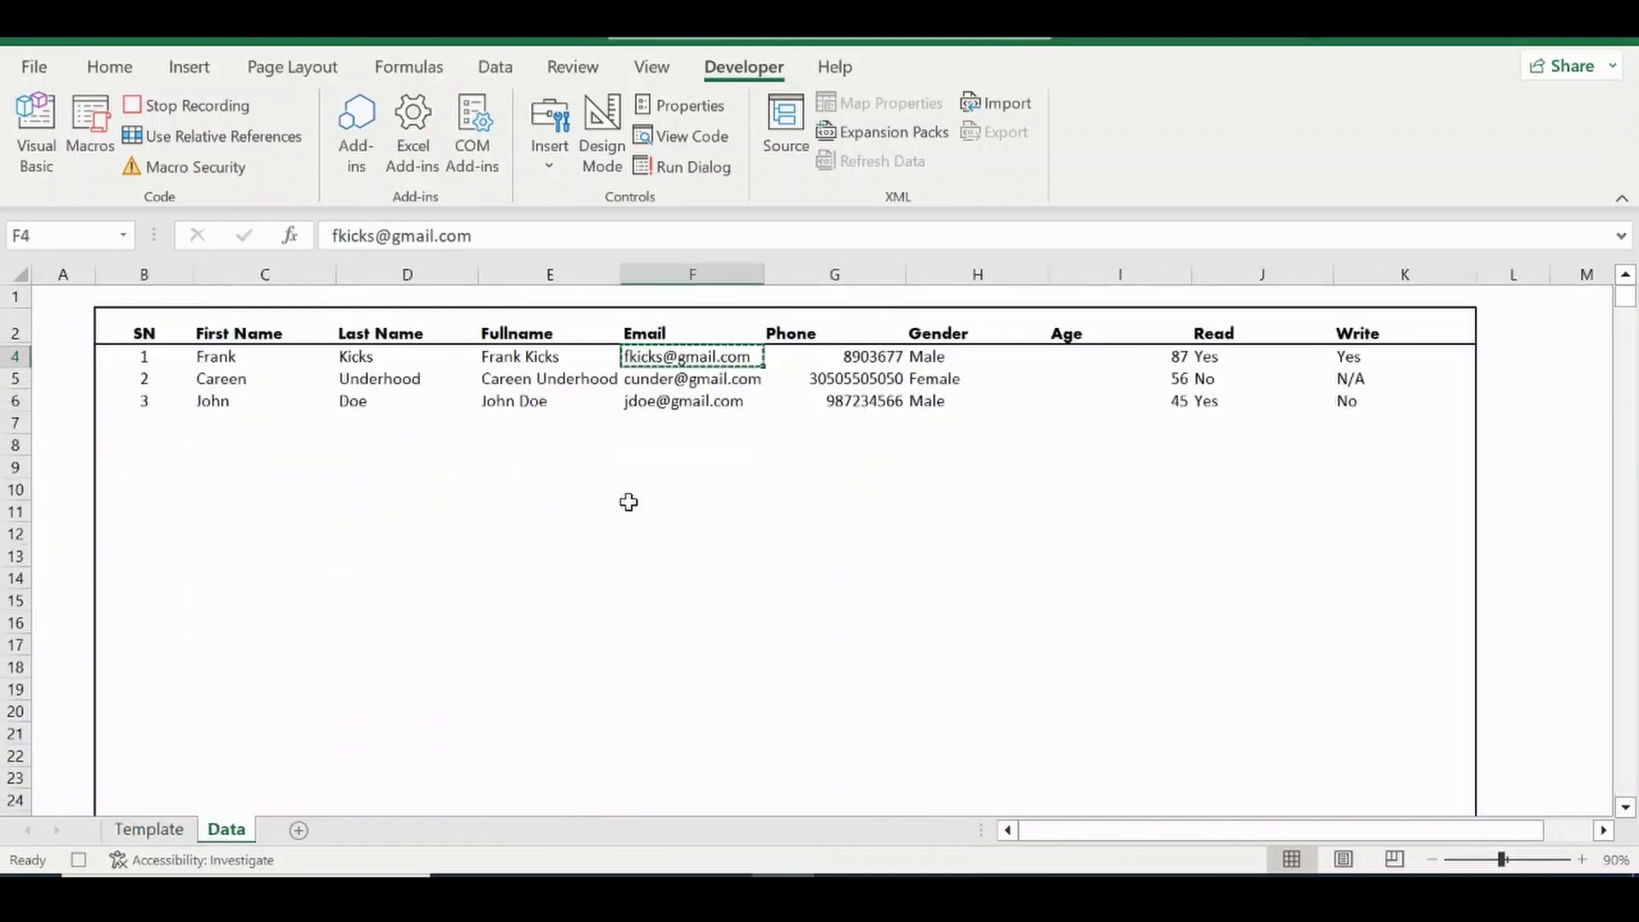
left_click(855, 358)
key("ctrl+c")
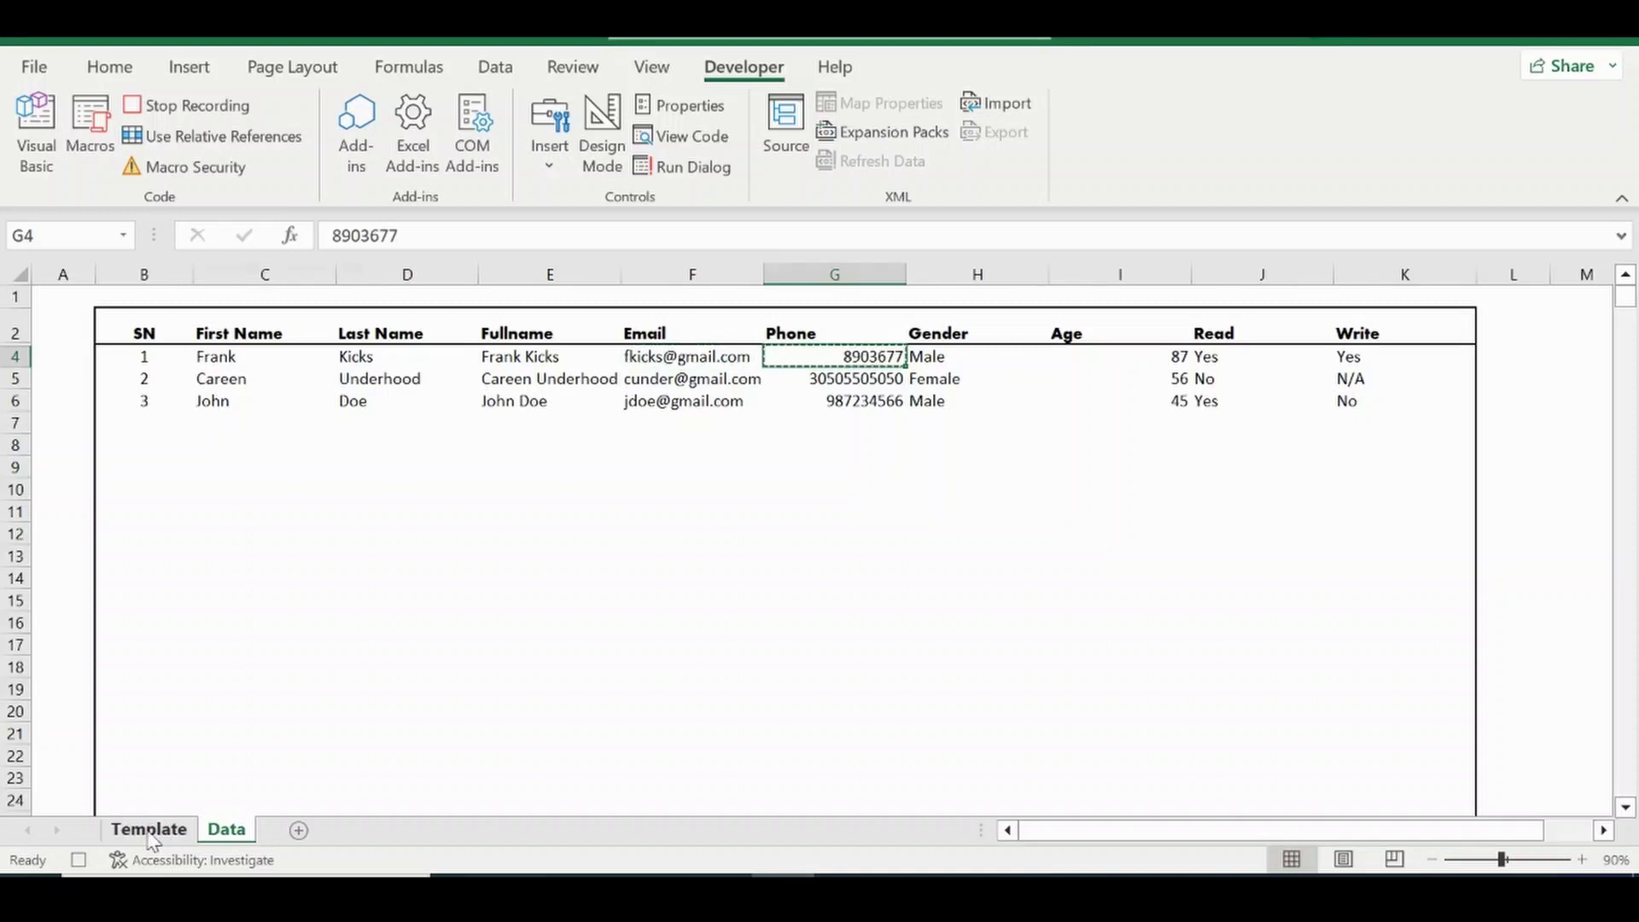
left_click(149, 829)
right_click(559, 523)
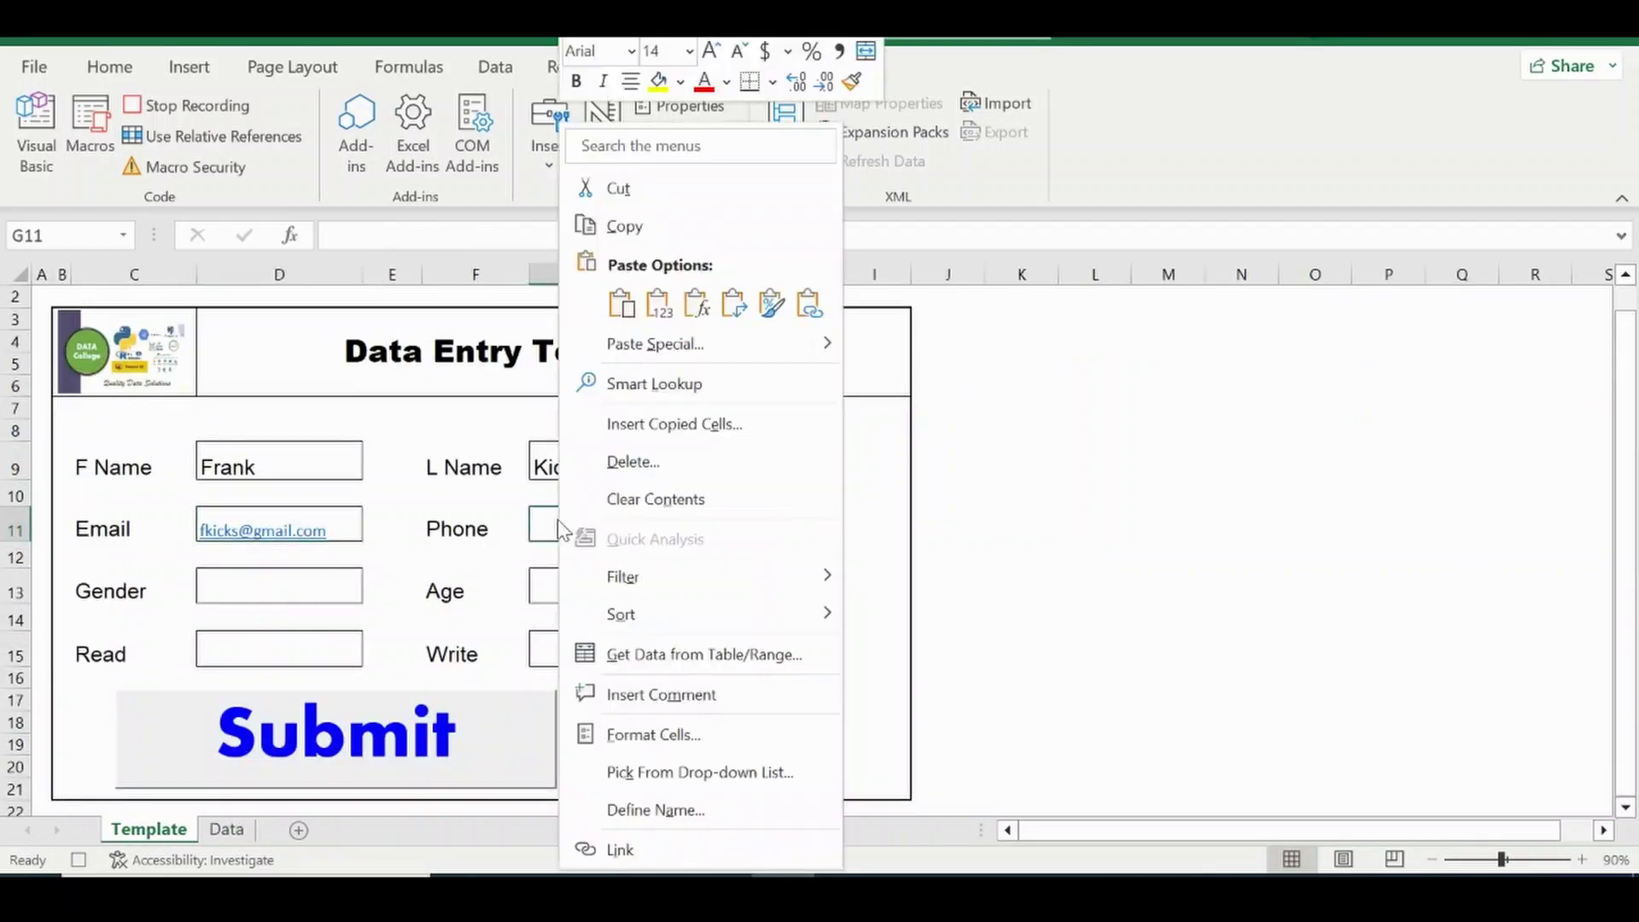
left_click(654, 306)
Paste the first record's Gender Male and Age 87 into the form as values.
left_click(226, 828)
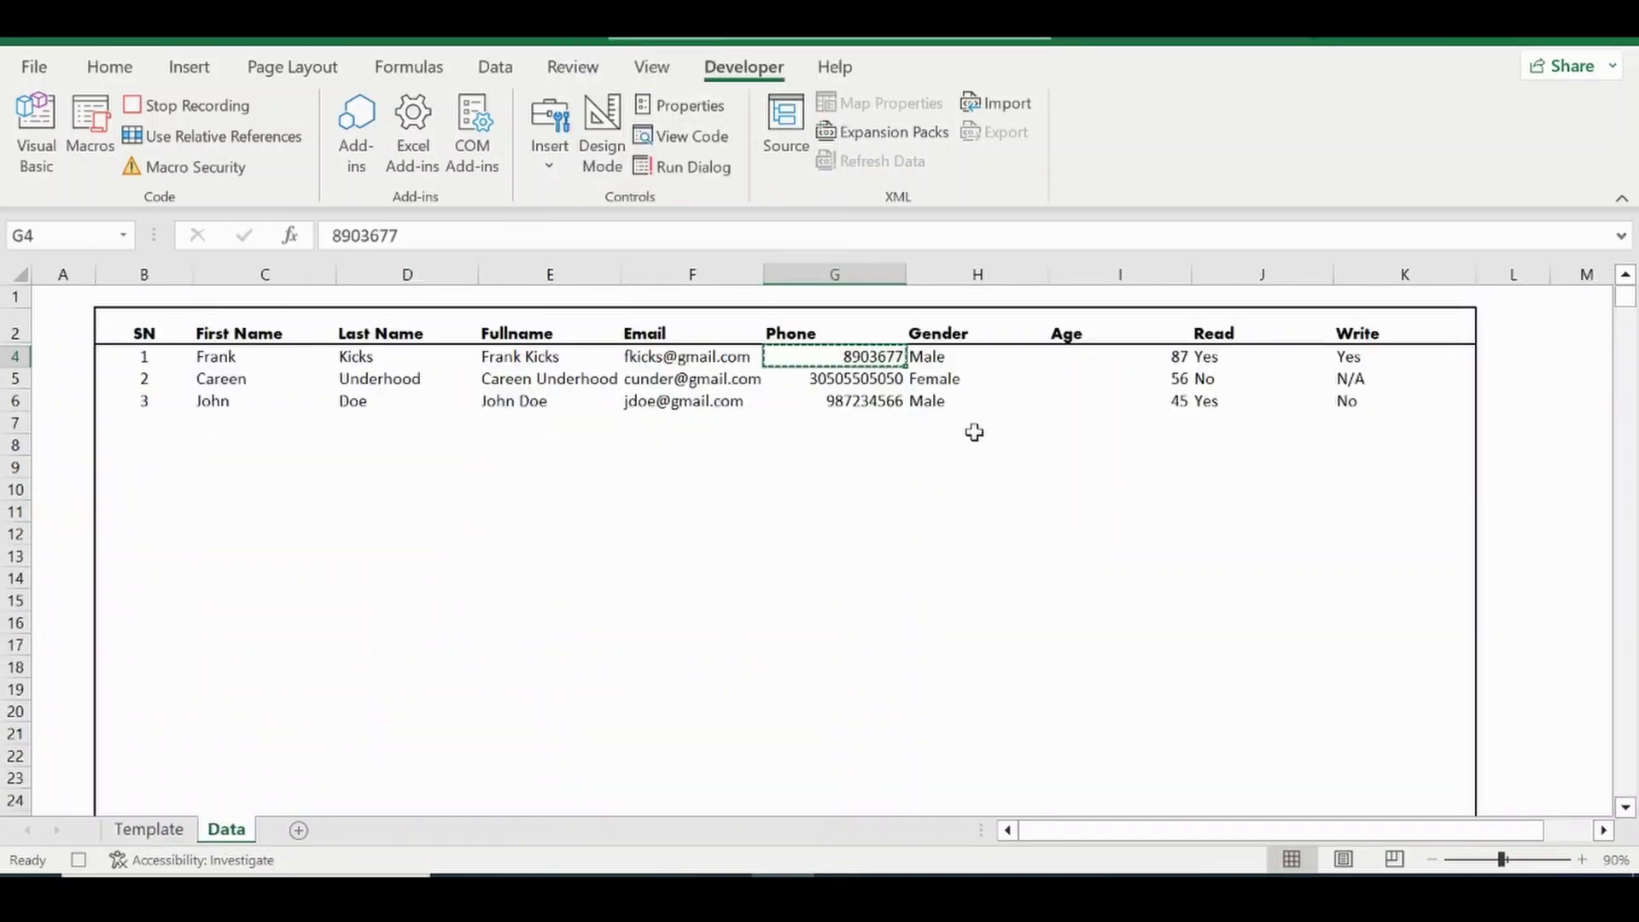
left_click(931, 356)
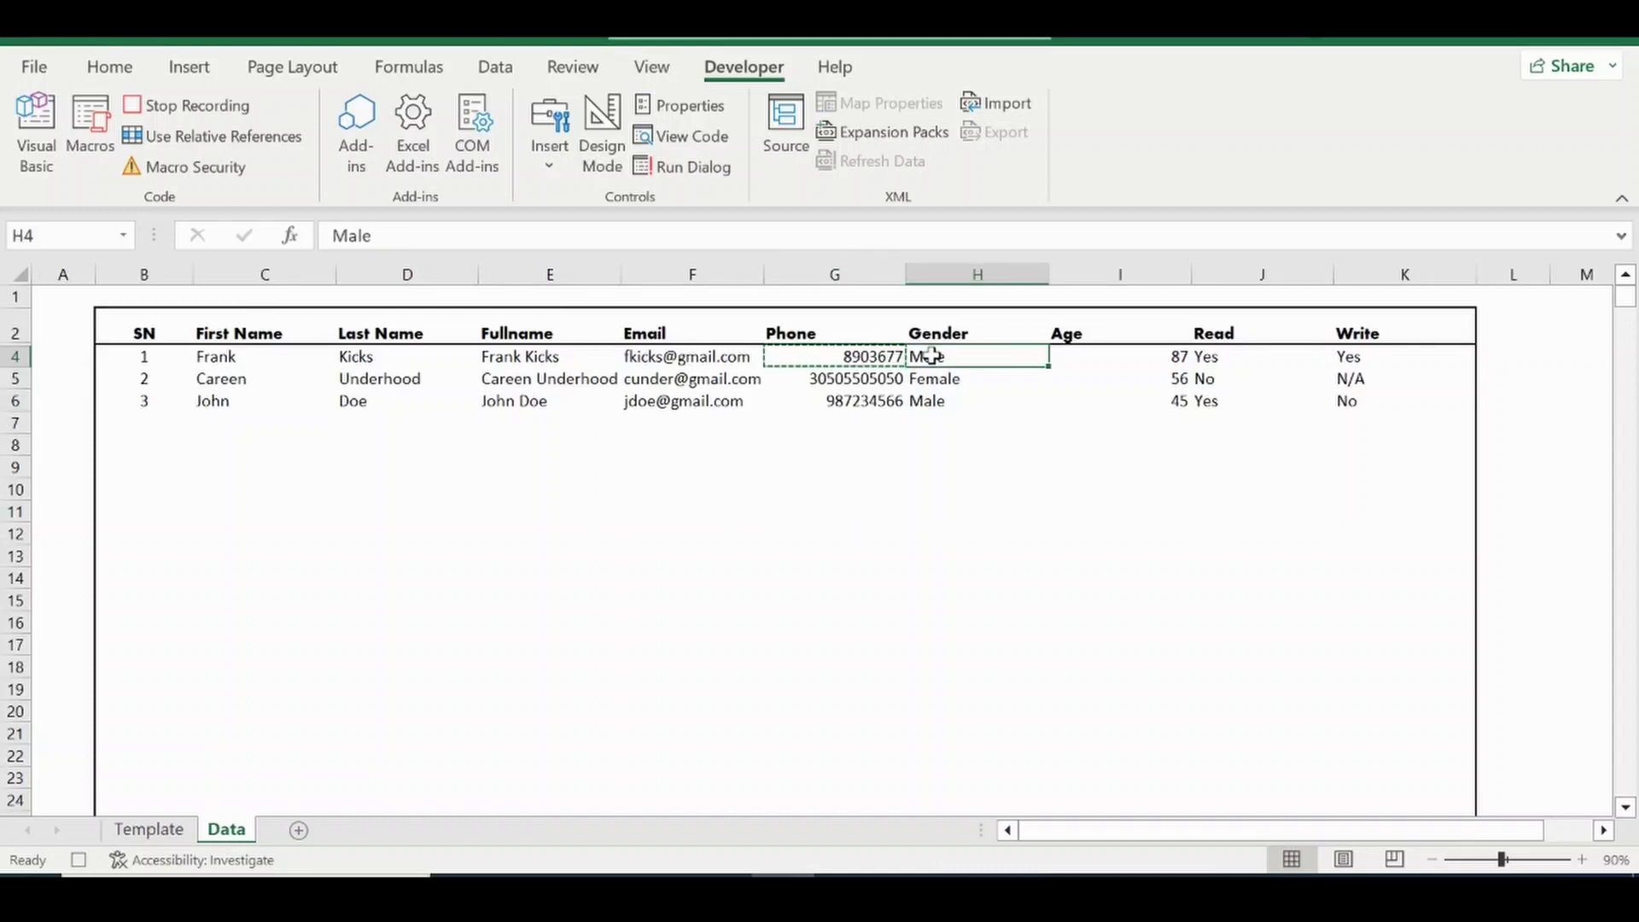
key("ctrl+c")
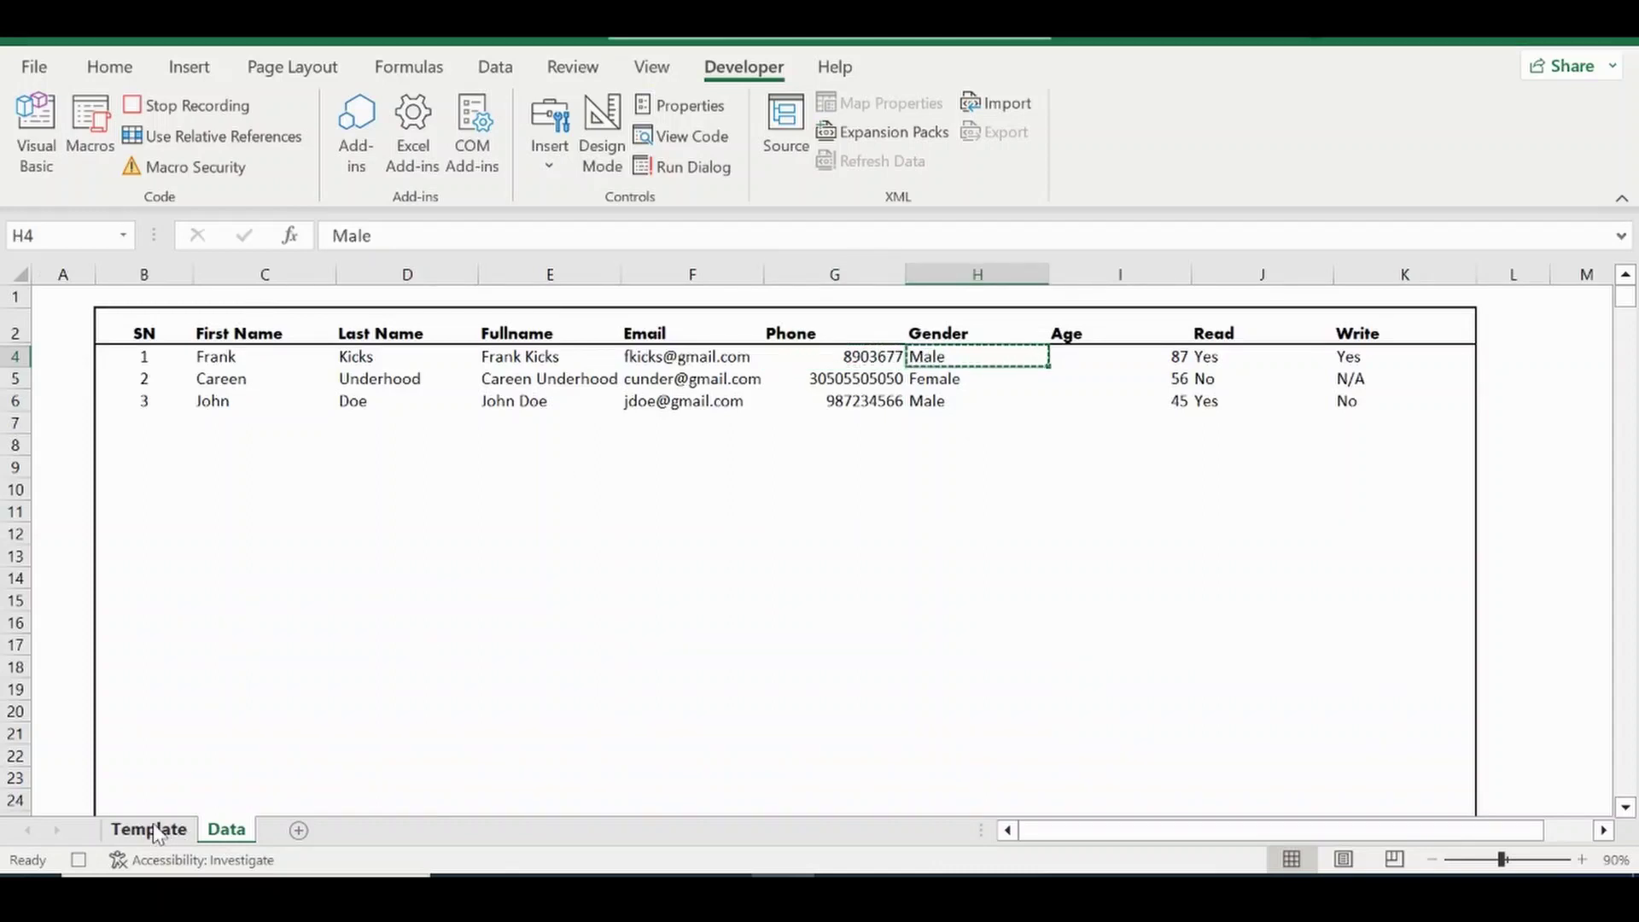
left_click(149, 828)
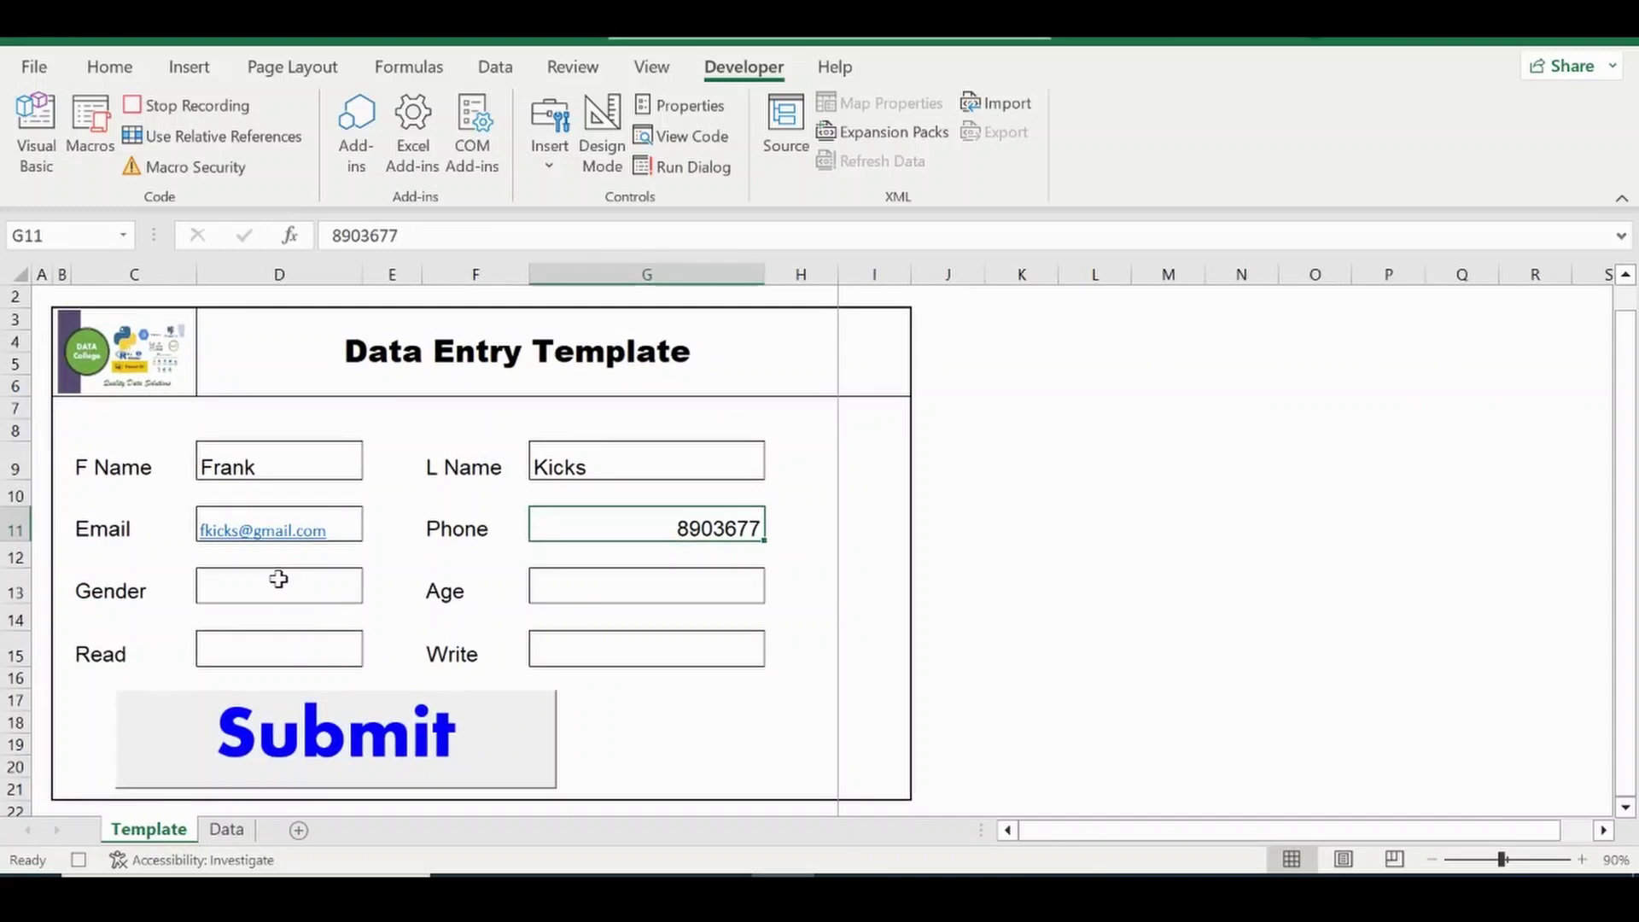
right_click(279, 579)
left_click(375, 319)
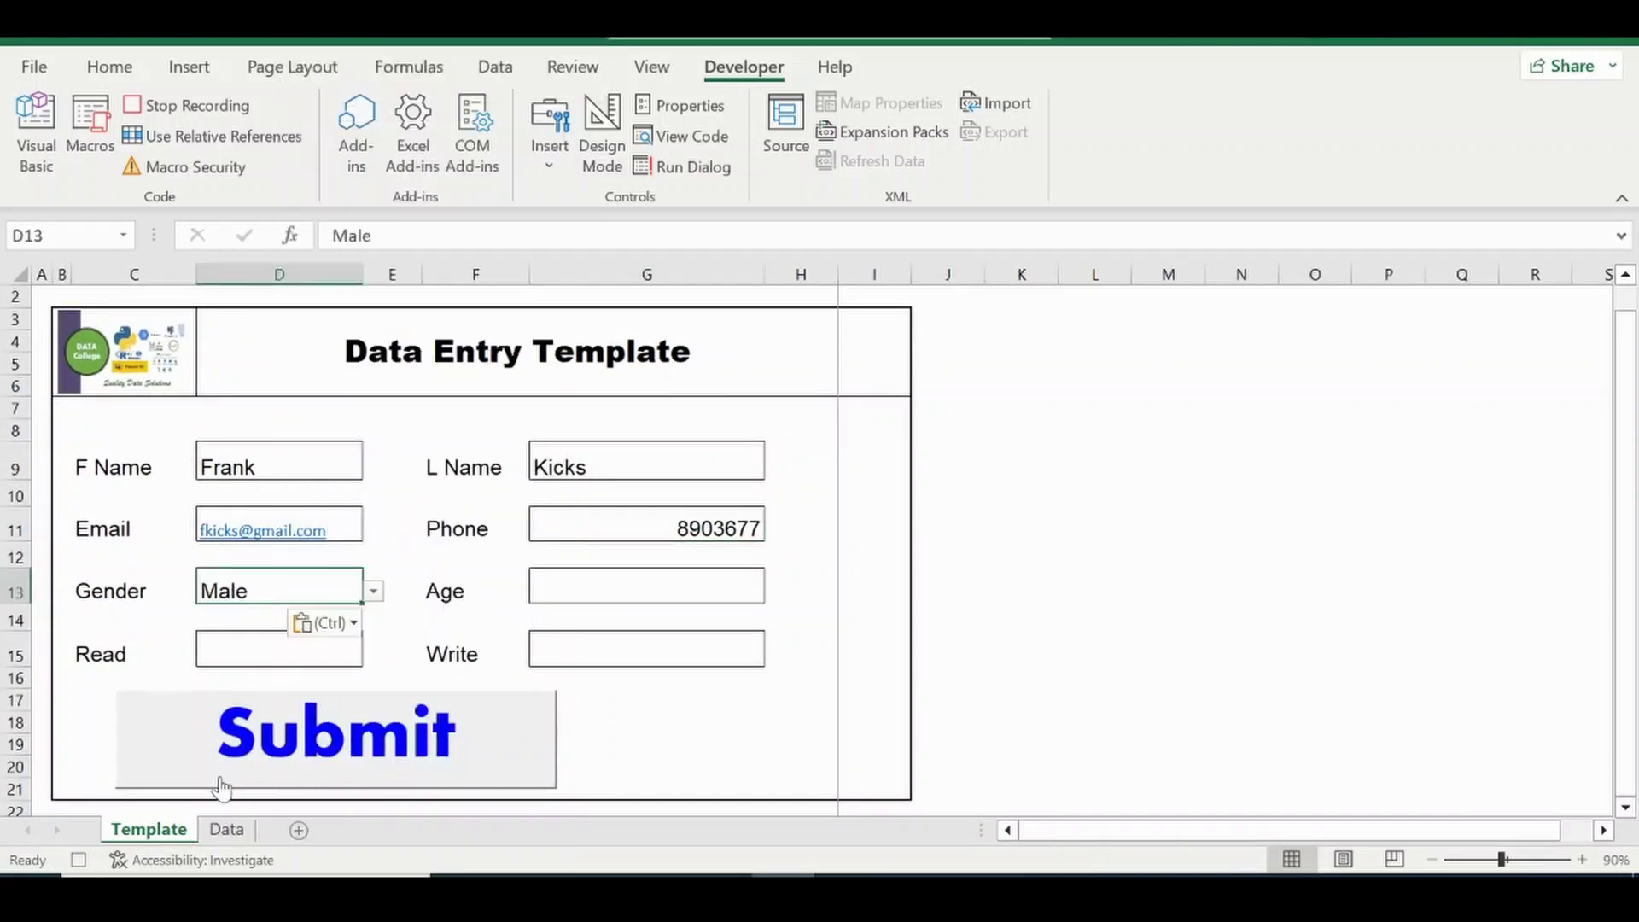
left_click(226, 829)
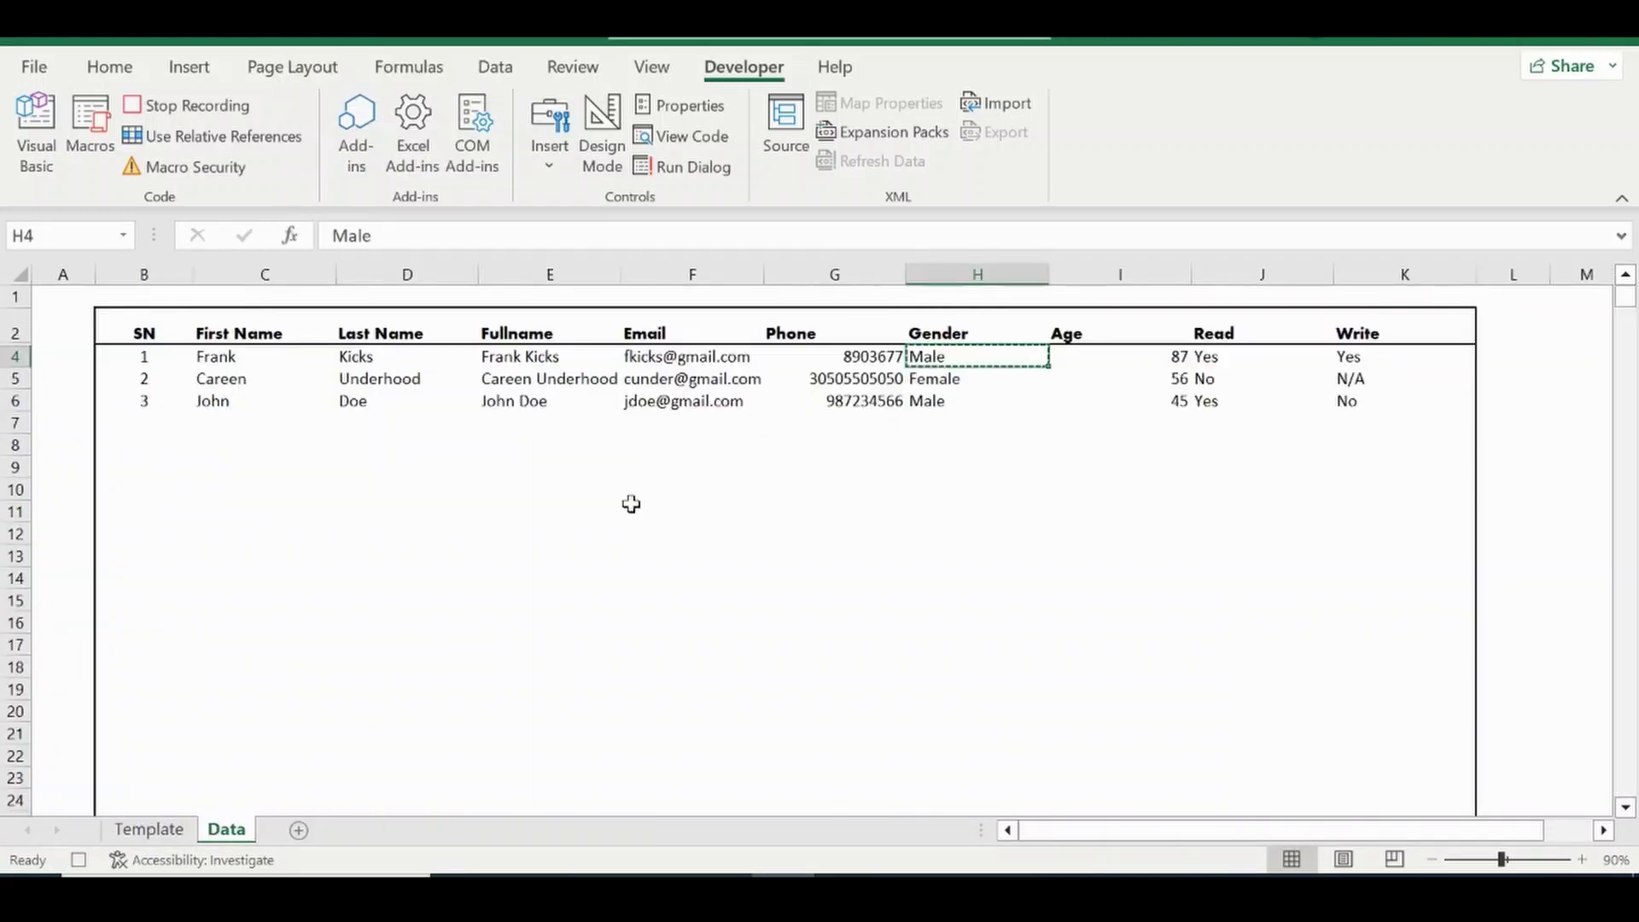
left_click(1089, 361)
key("ctrl+c")
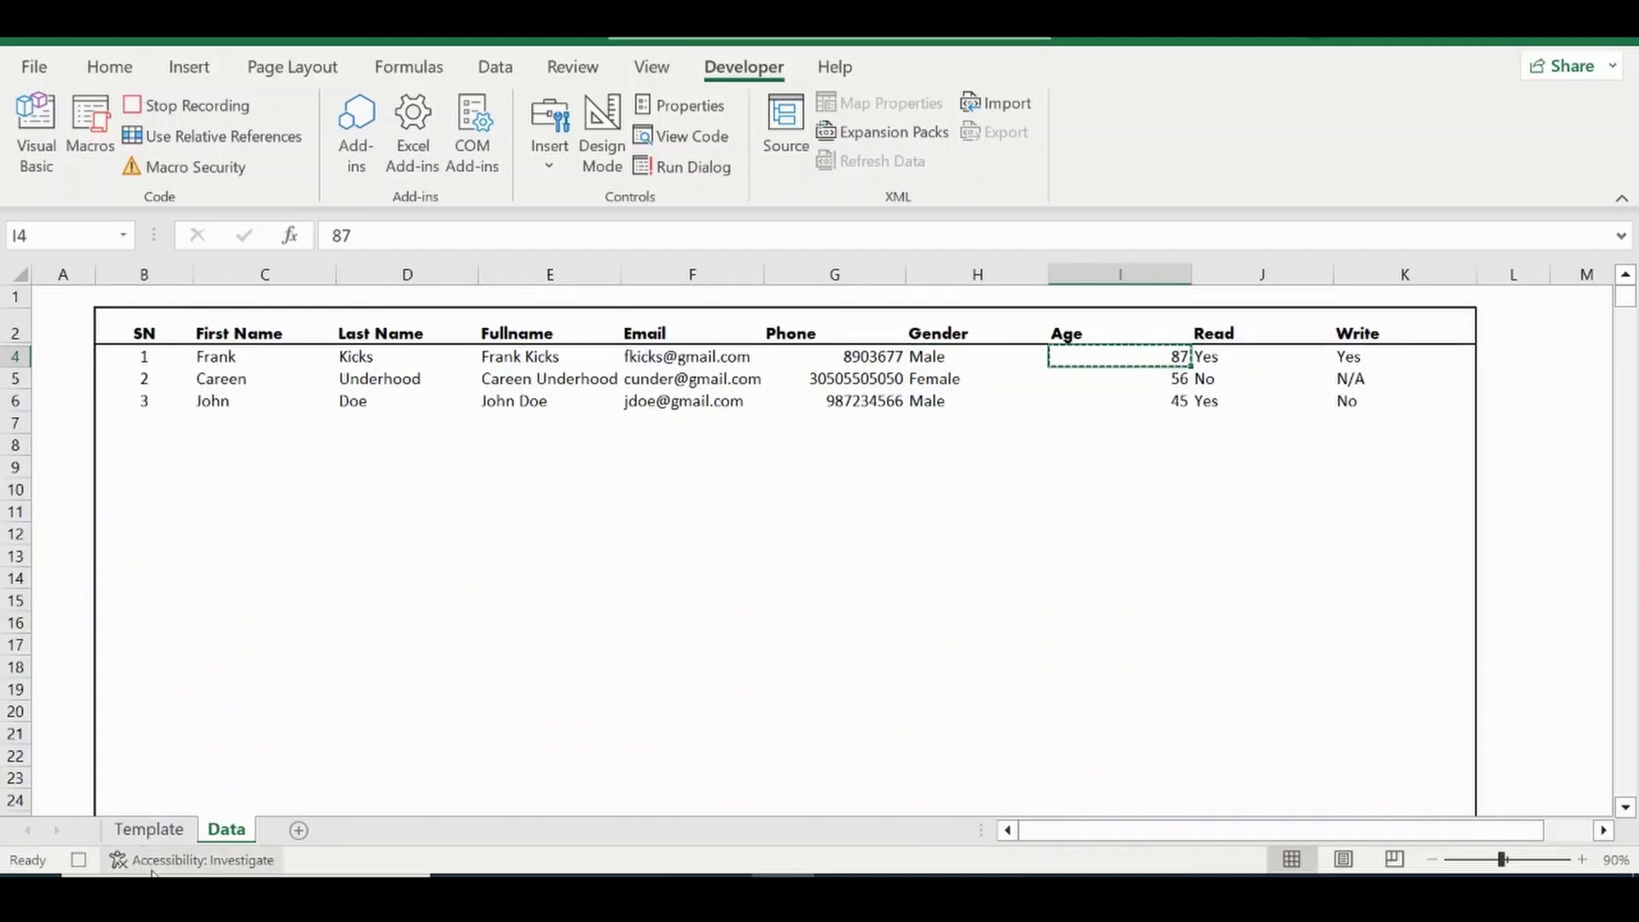
left_click(149, 828)
left_click(565, 595)
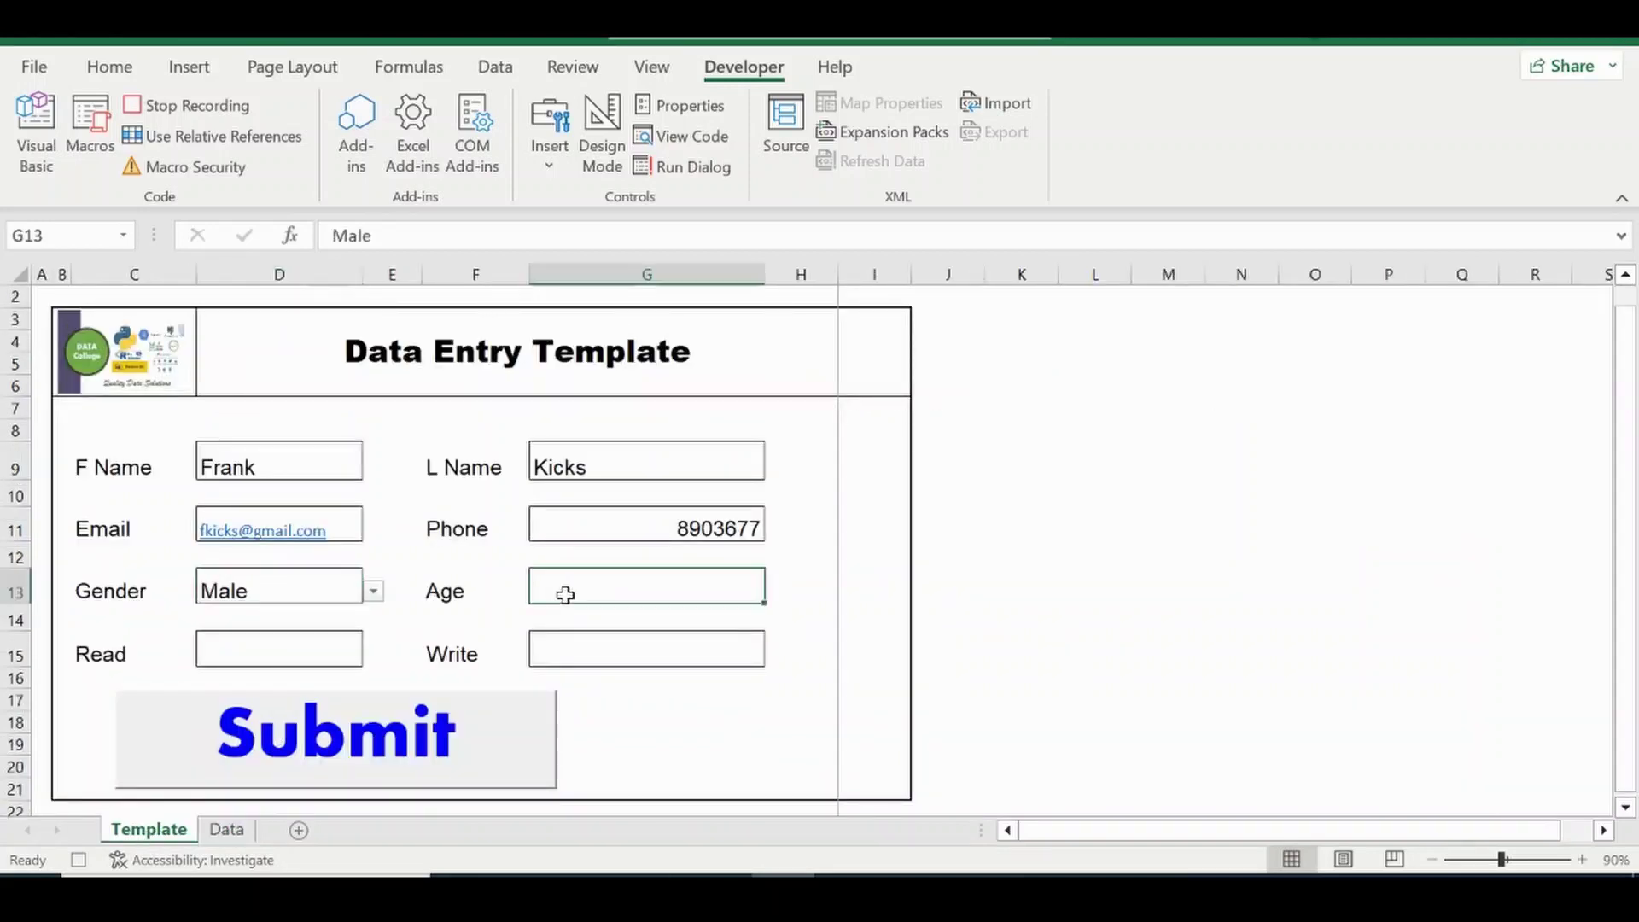
right_click(565, 594)
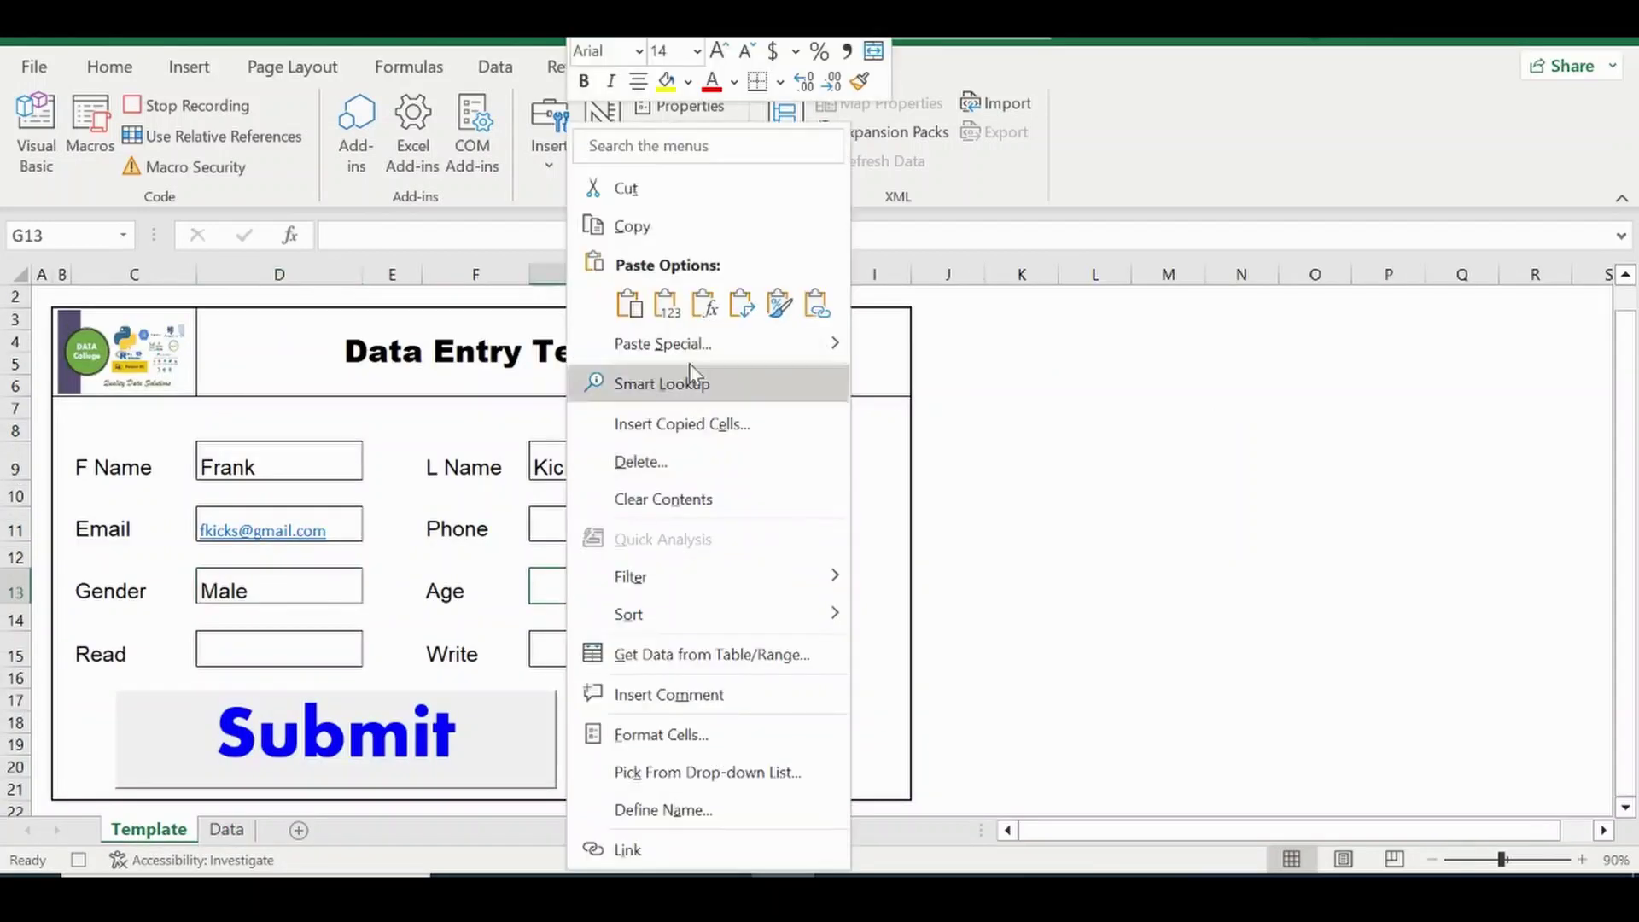
left_click(666, 306)
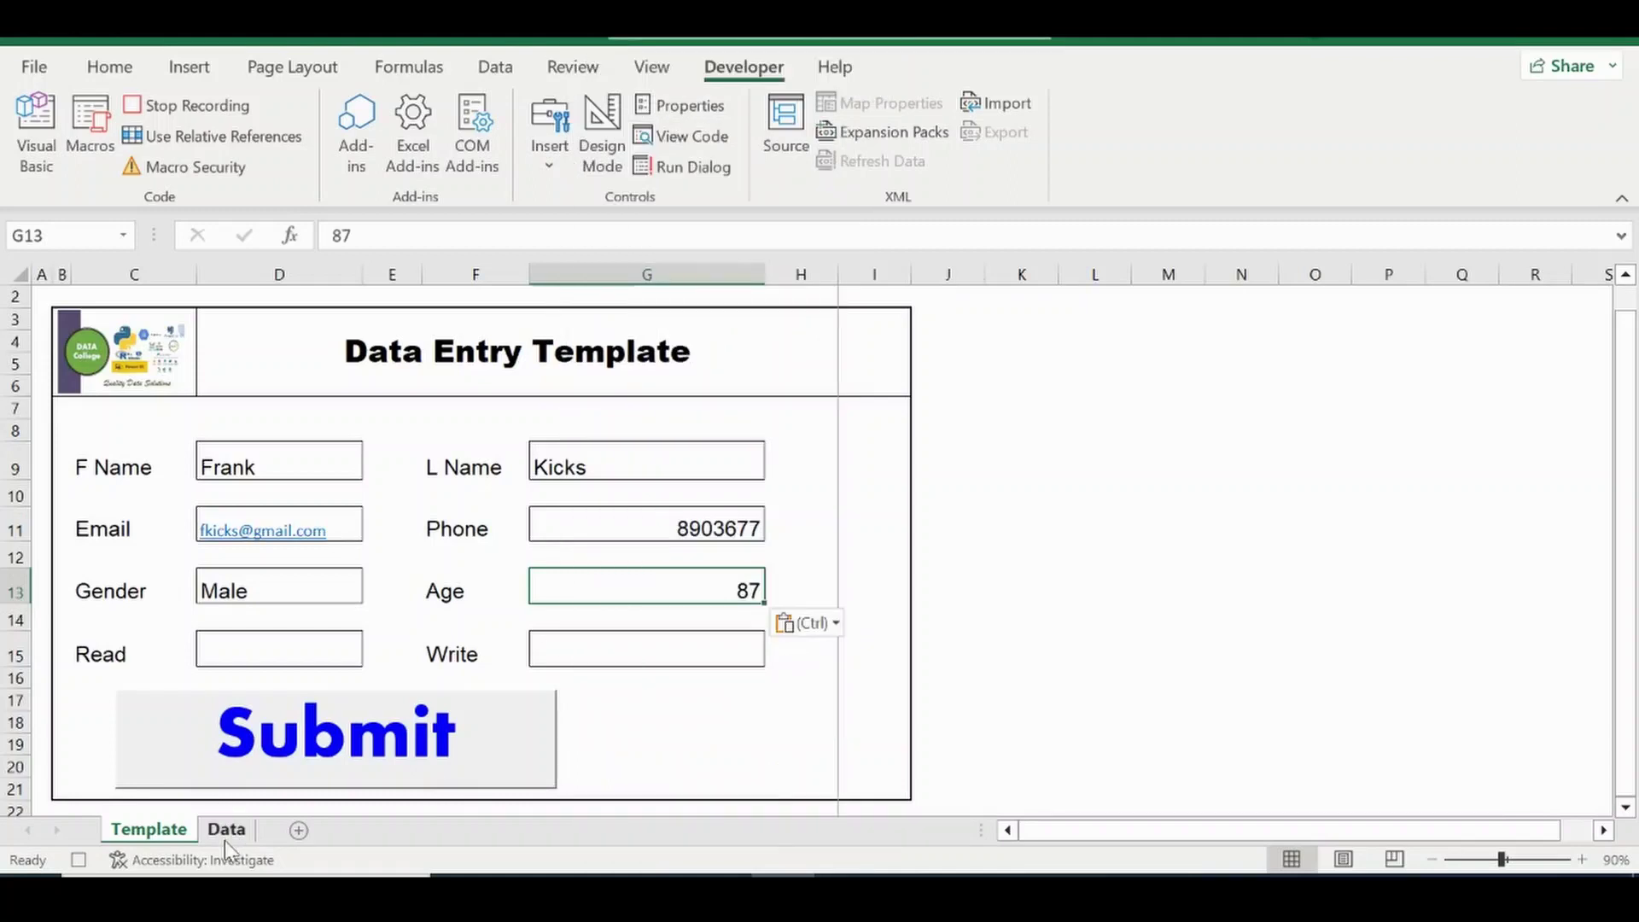
Paste the first record's Read Yes and Write Yes into the form as values.
left_click(225, 835)
left_click(1227, 358)
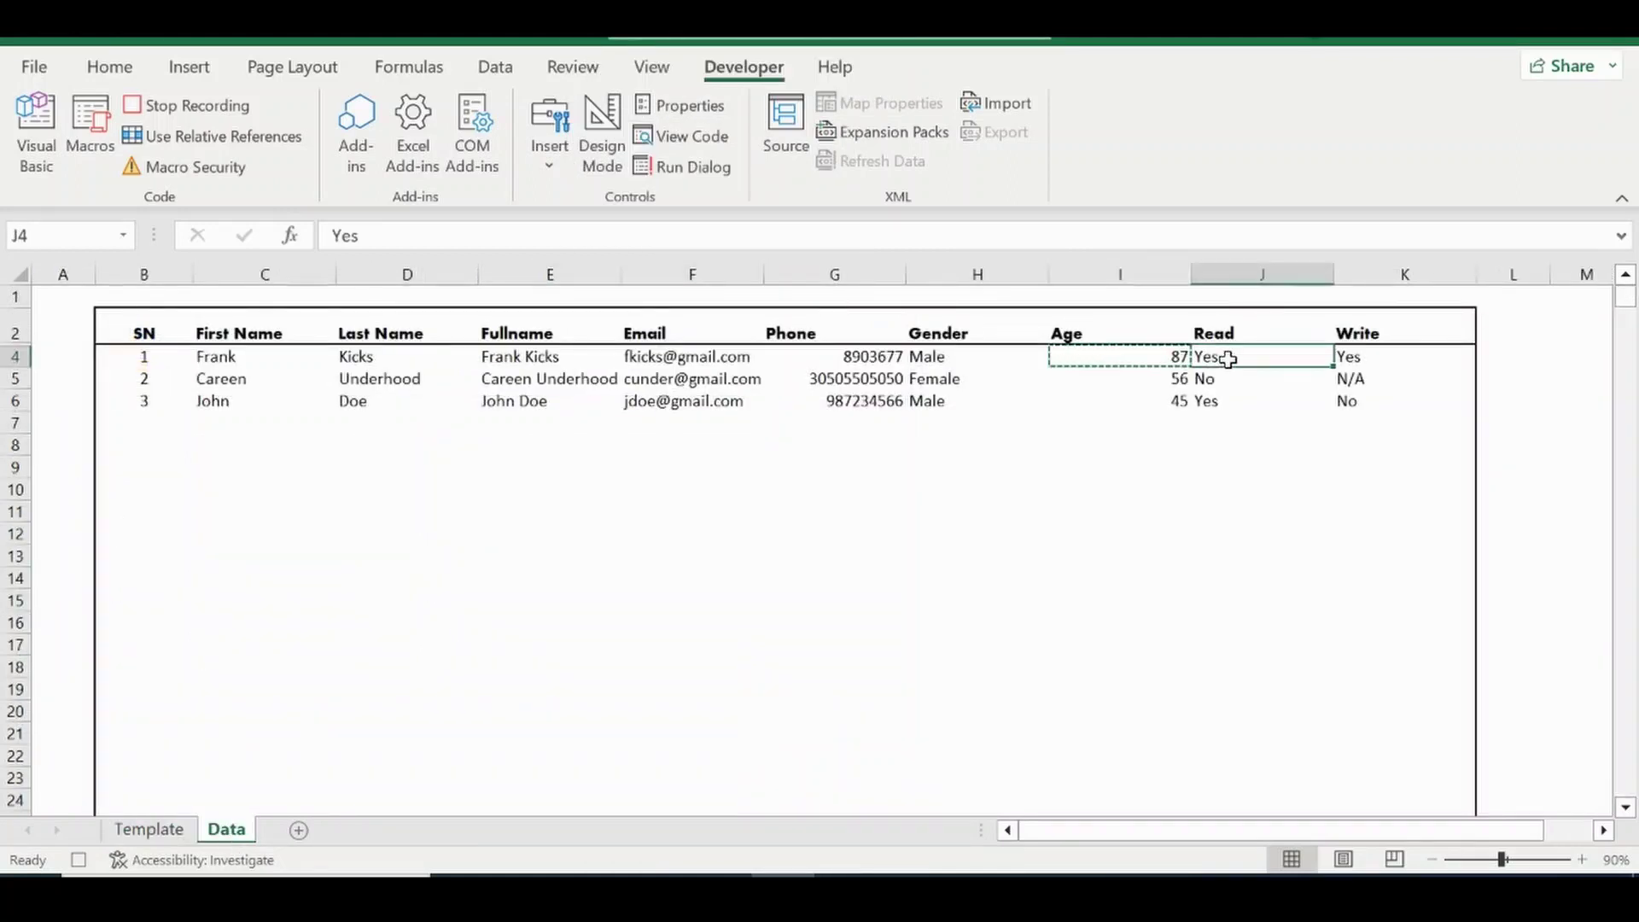
key("ctrl+c")
left_click(148, 828)
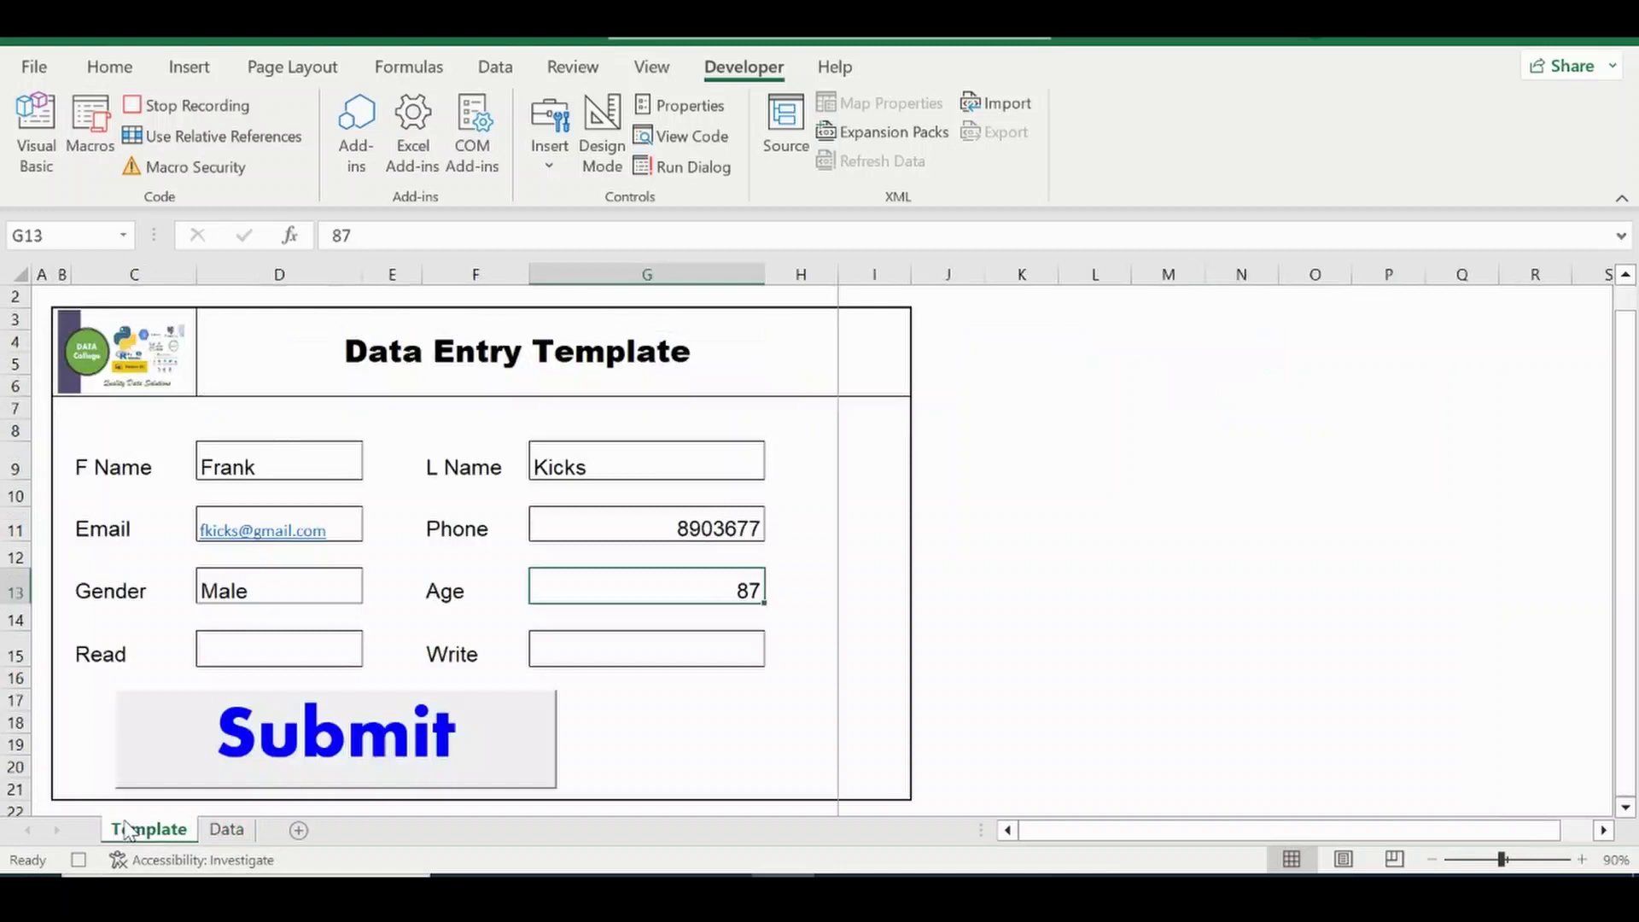
right_click(268, 650)
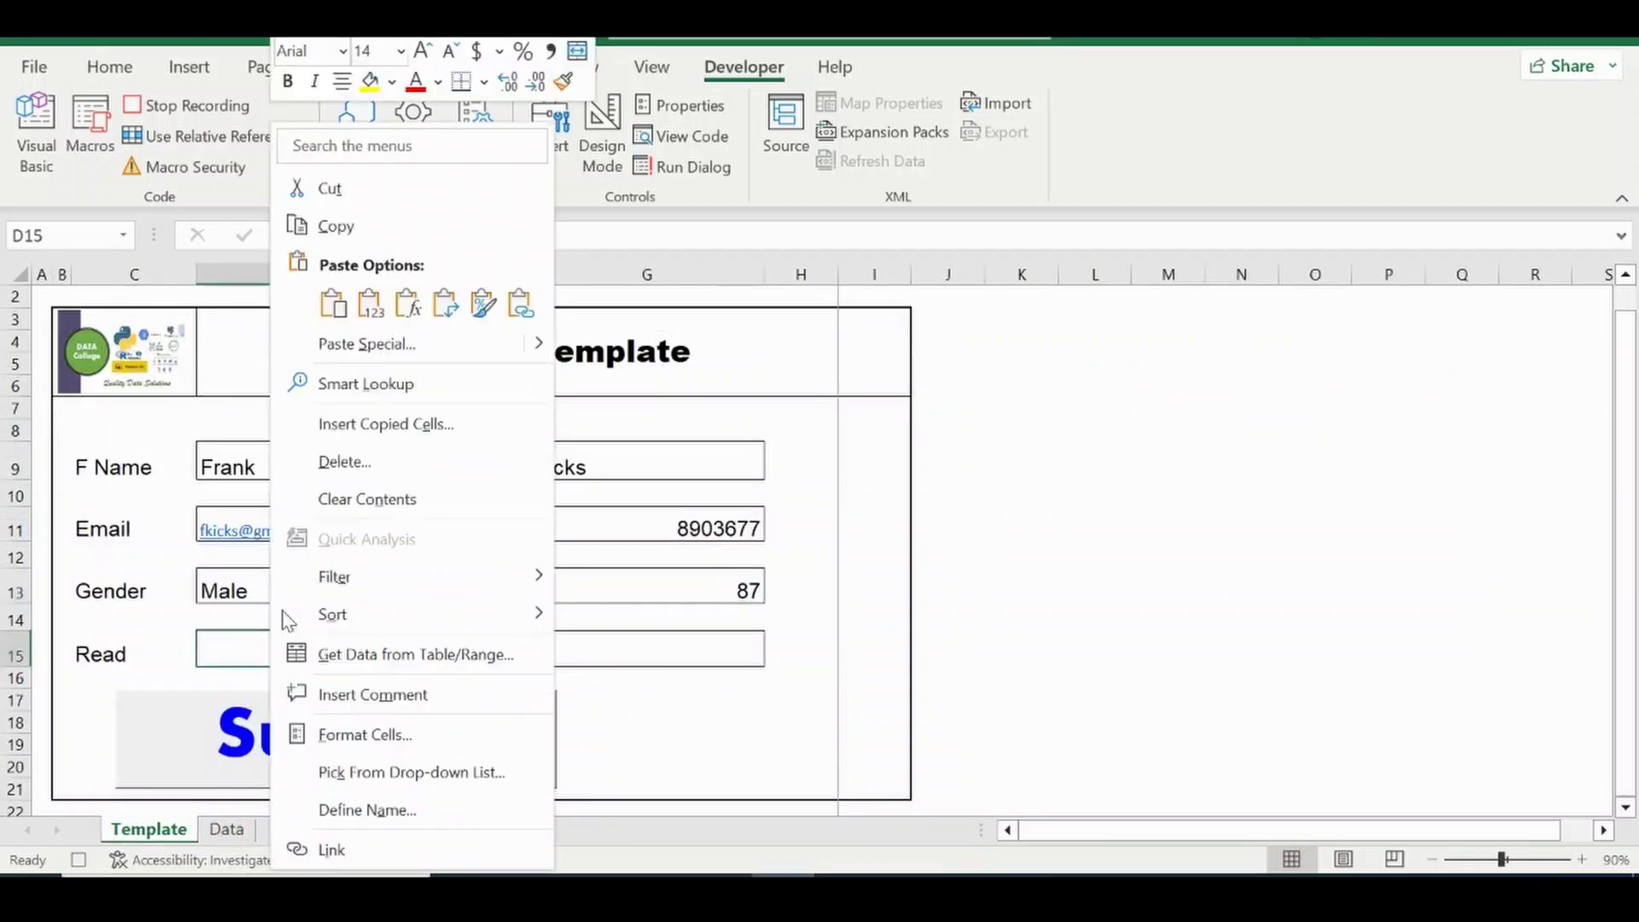
left_click(376, 315)
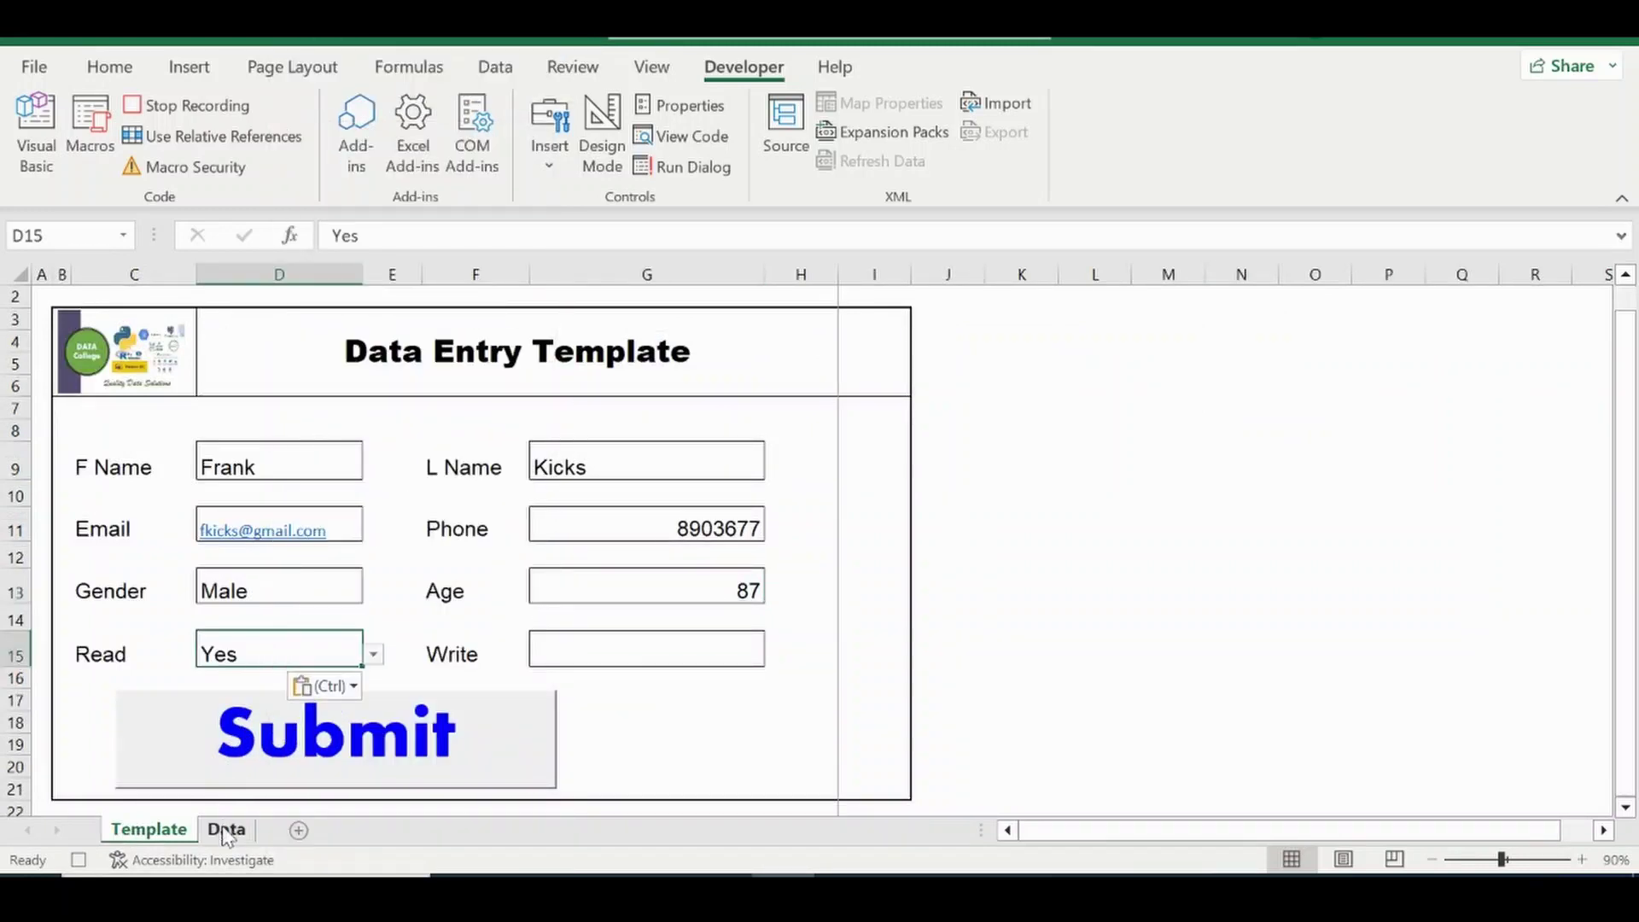
left_click(226, 829)
left_click(1348, 356)
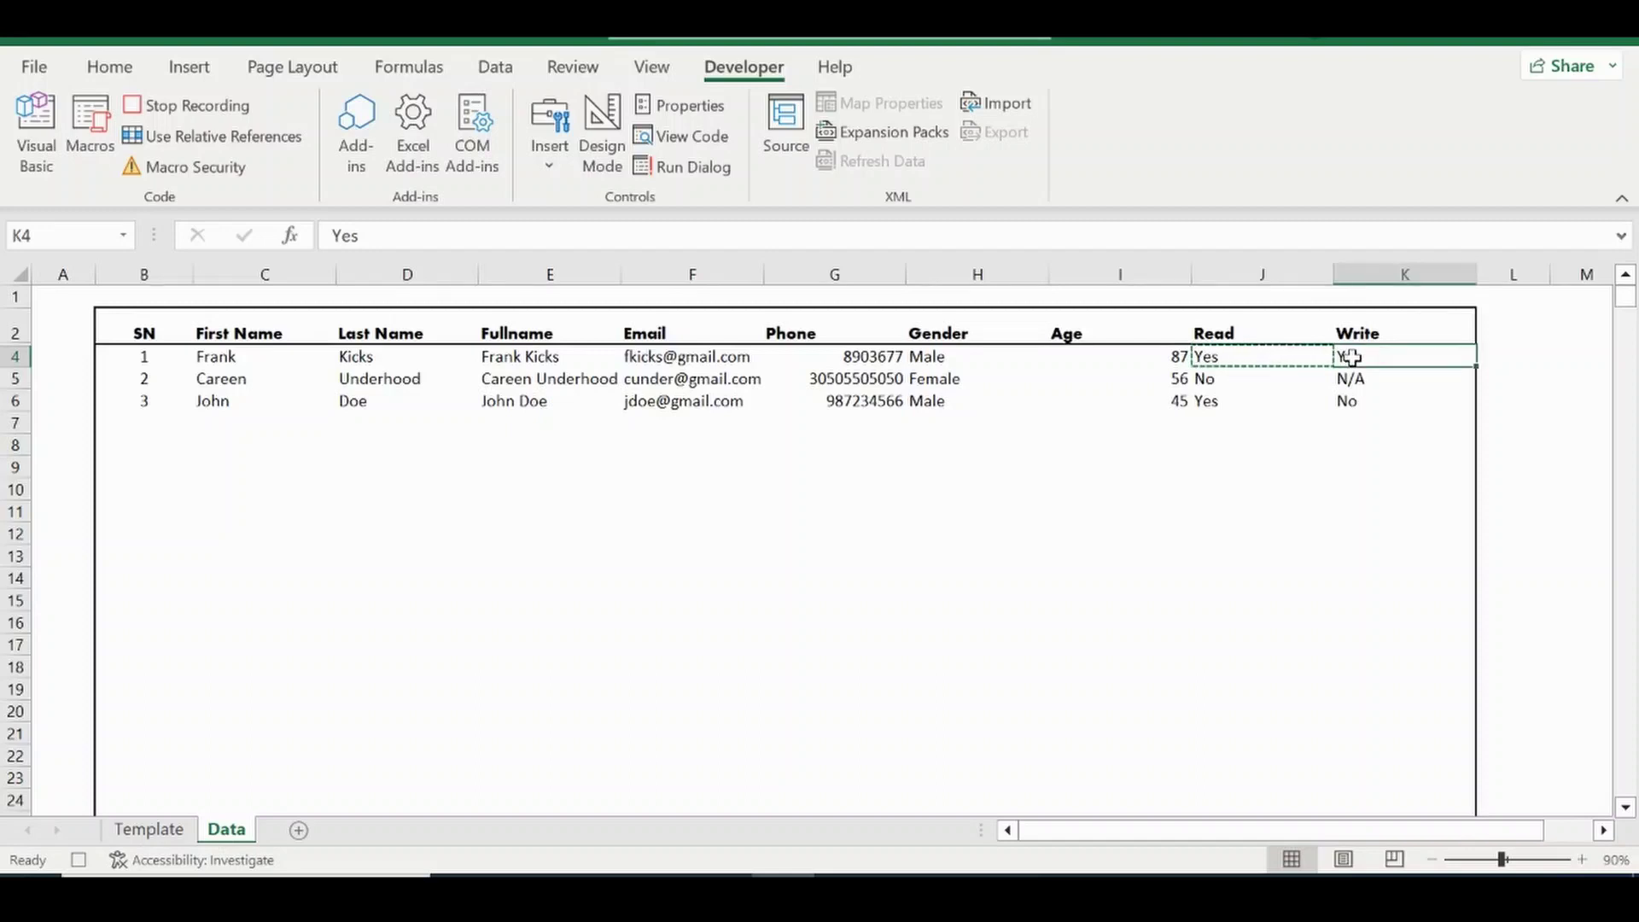
key("ctrl+c")
left_click(148, 828)
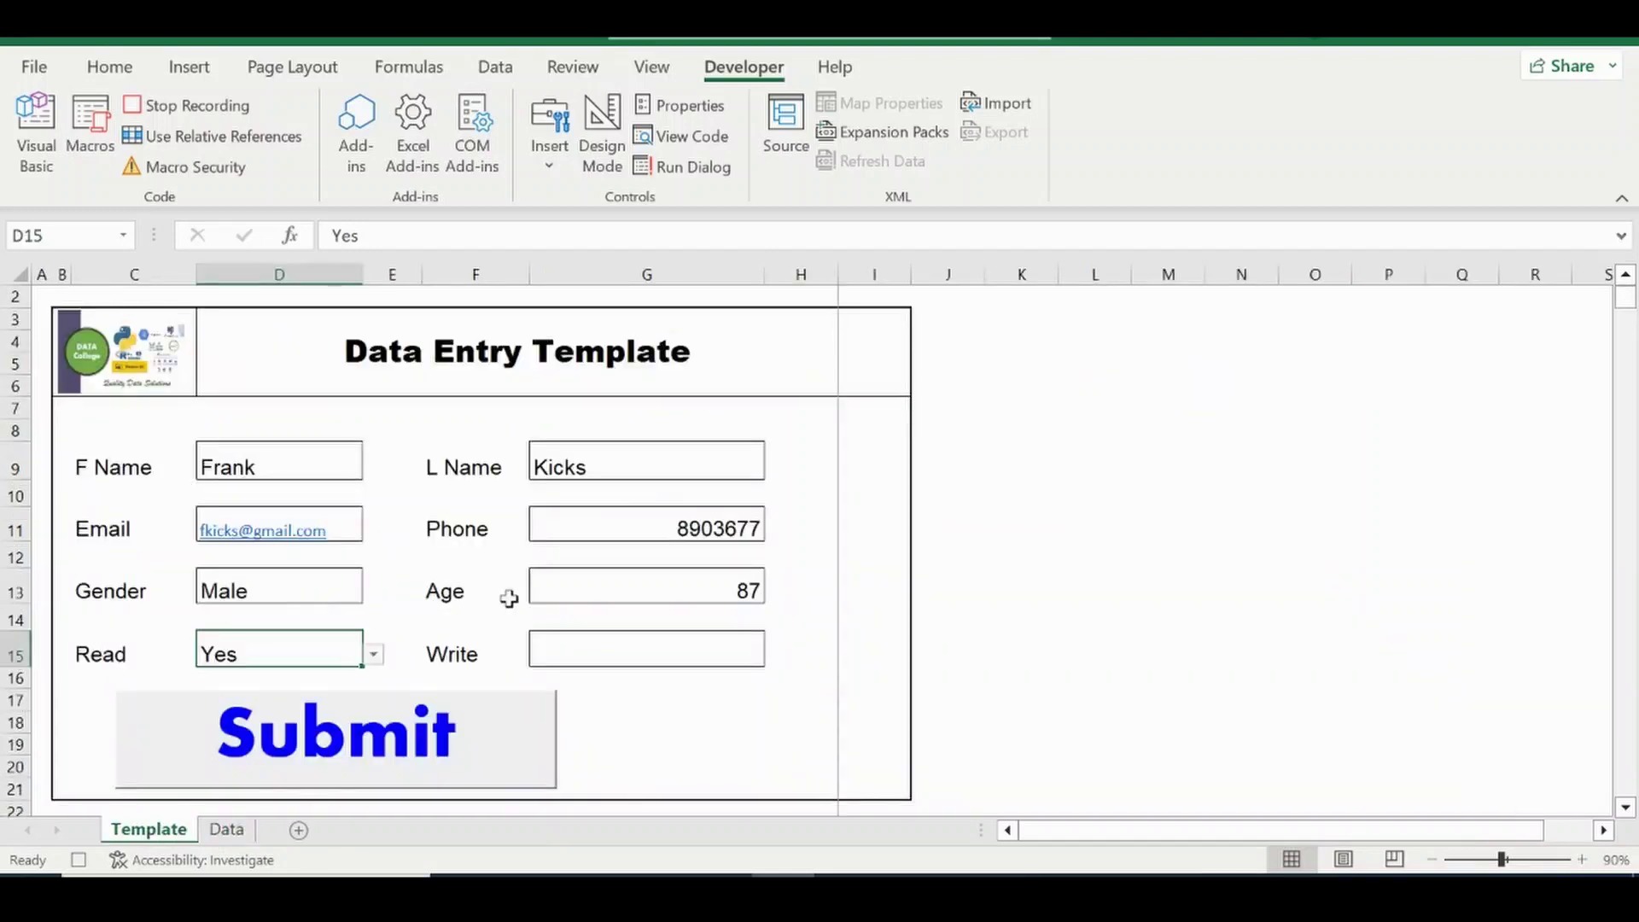
left_click(563, 655)
right_click(565, 657)
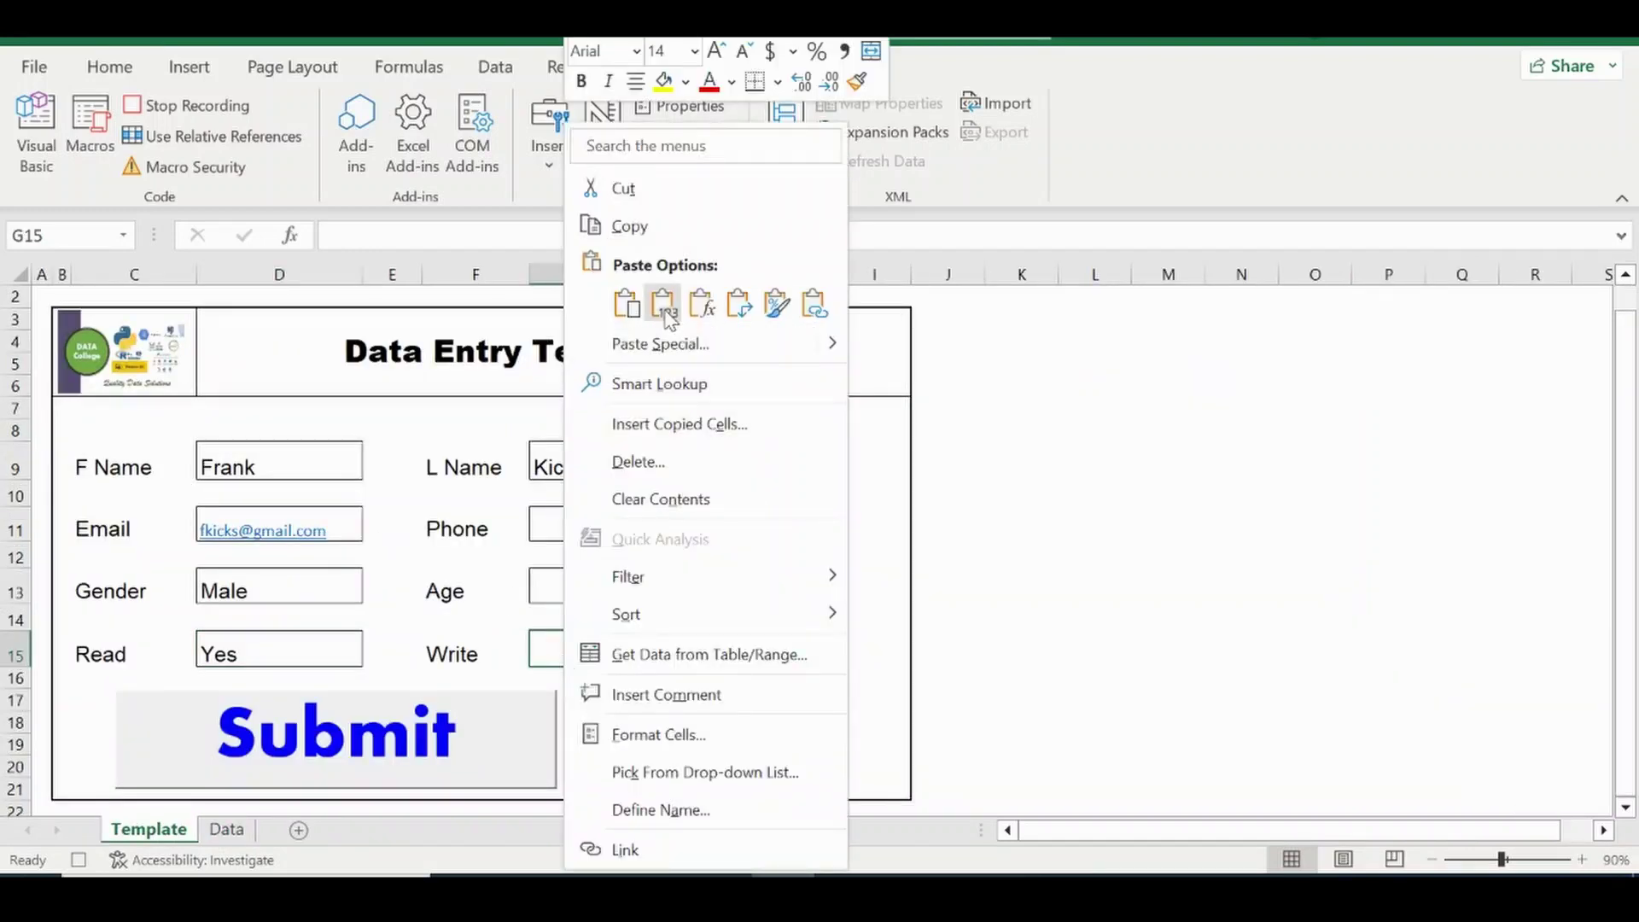
left_click(662, 303)
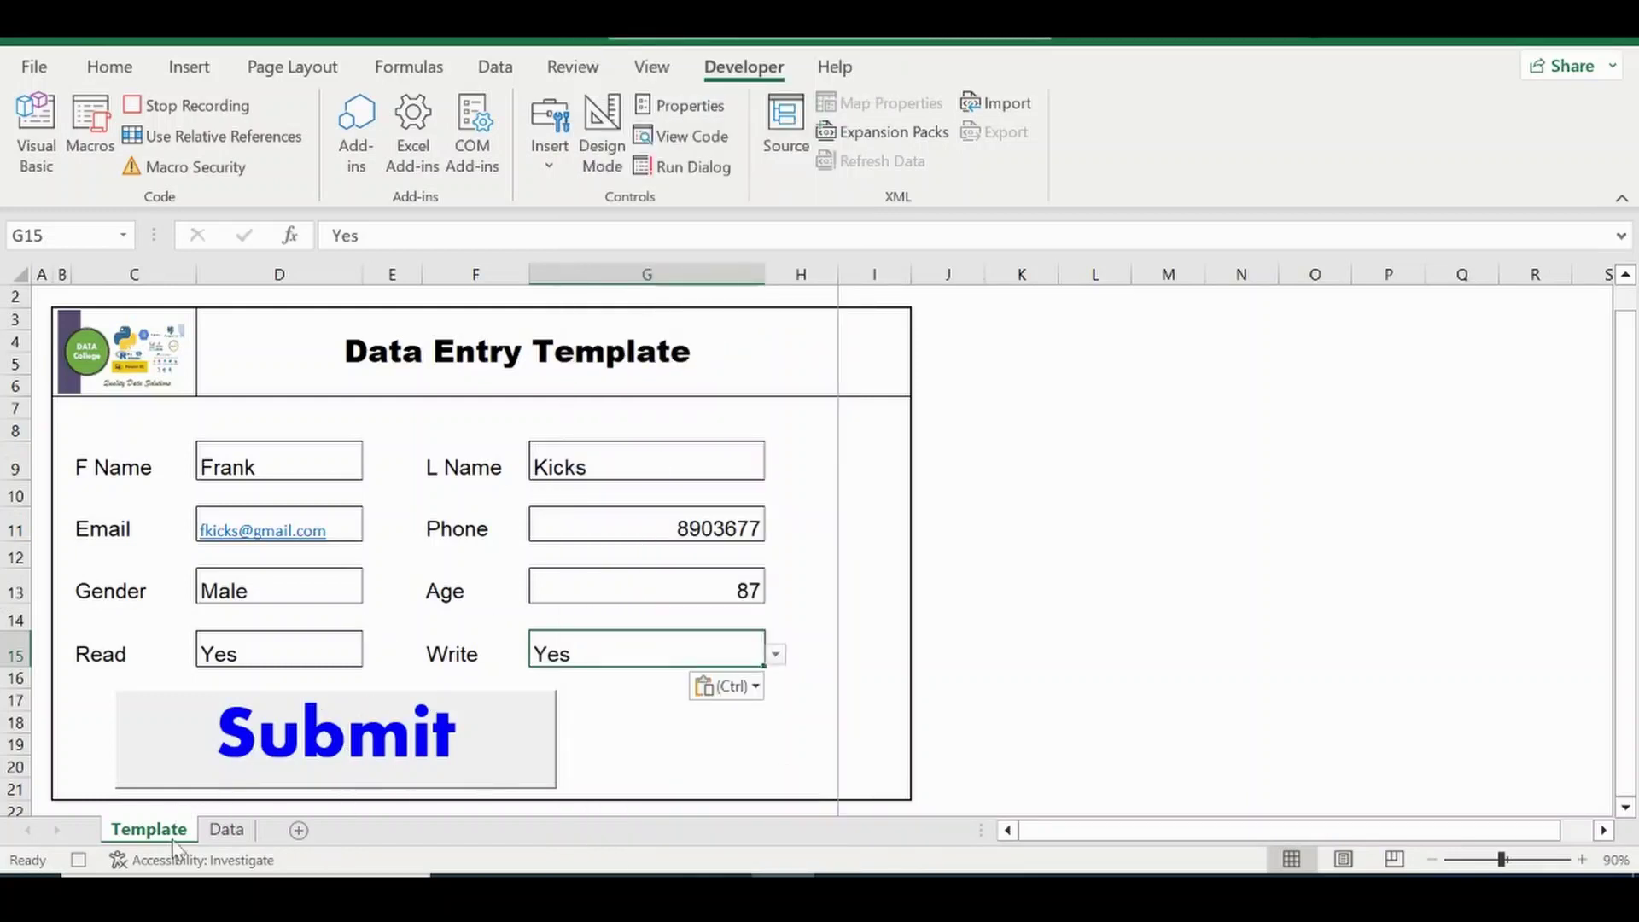
left_click(229, 833)
Delete the first record's row 4 on the Data sheet and stop macro recording.
left_click(10, 359)
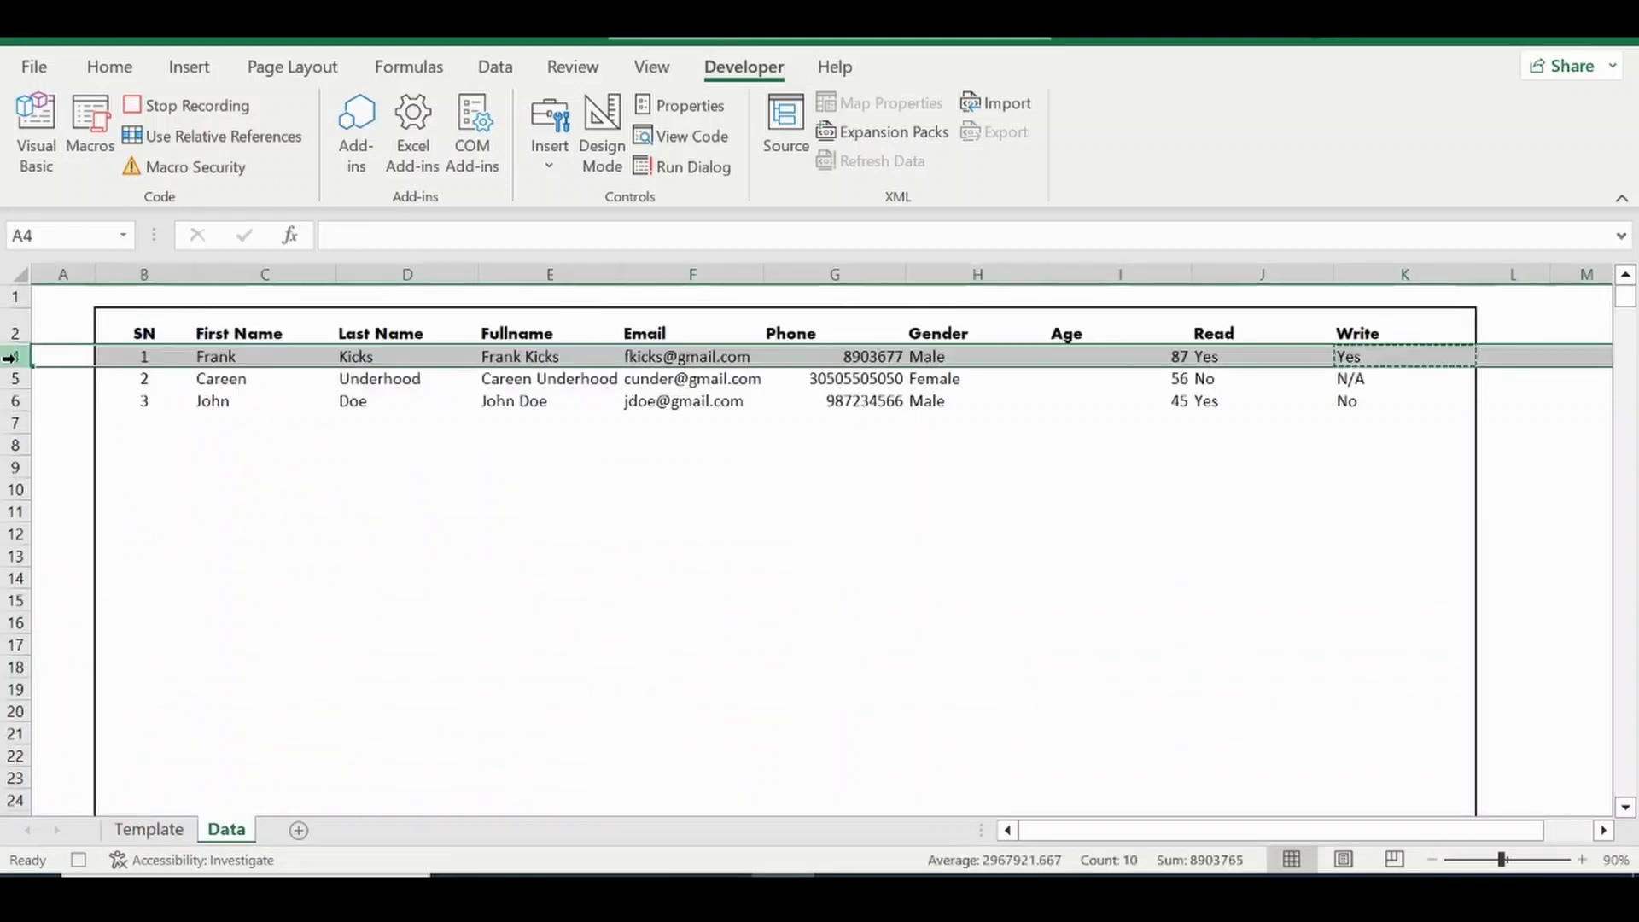
right_click(11, 358)
left_click(108, 671)
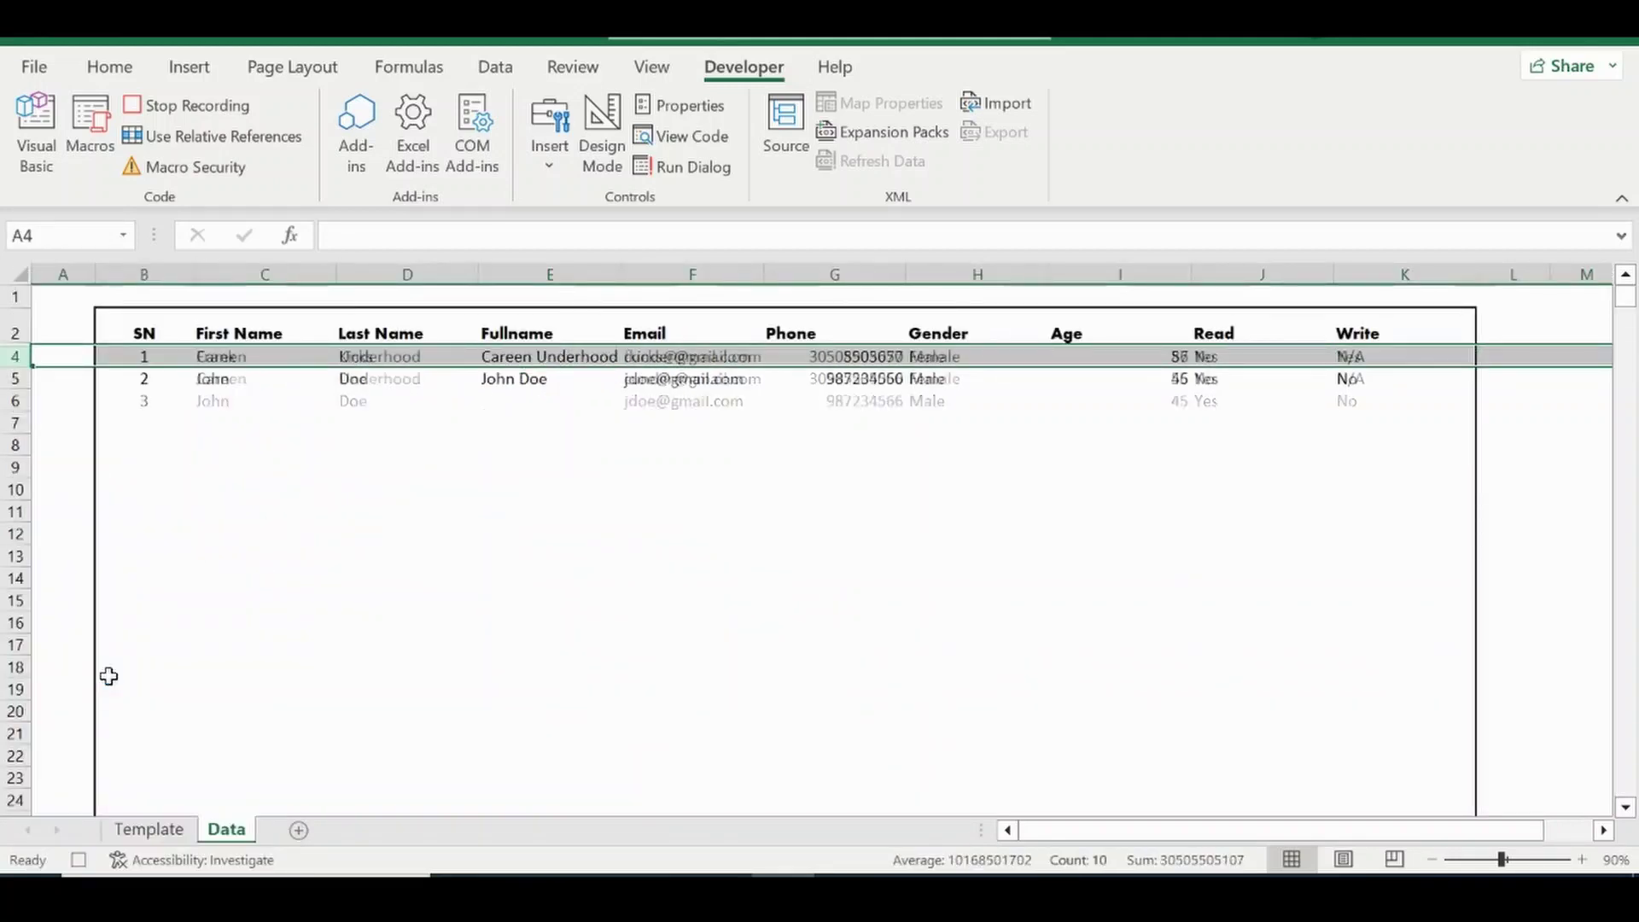
left_click(303, 401)
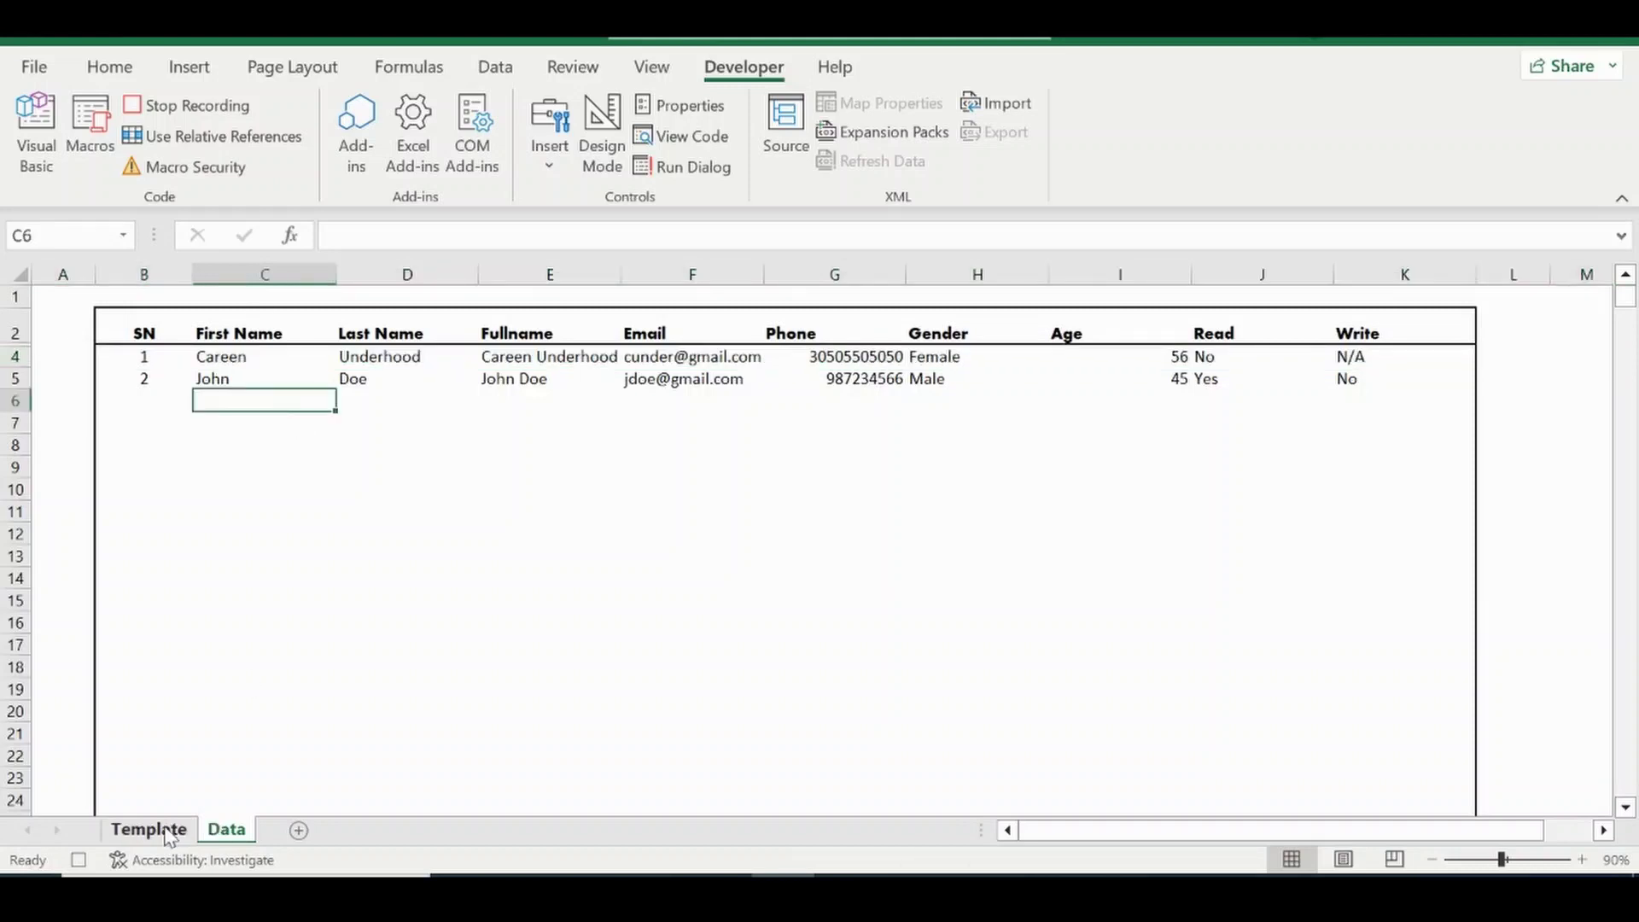
left_click(171, 833)
left_click(276, 467)
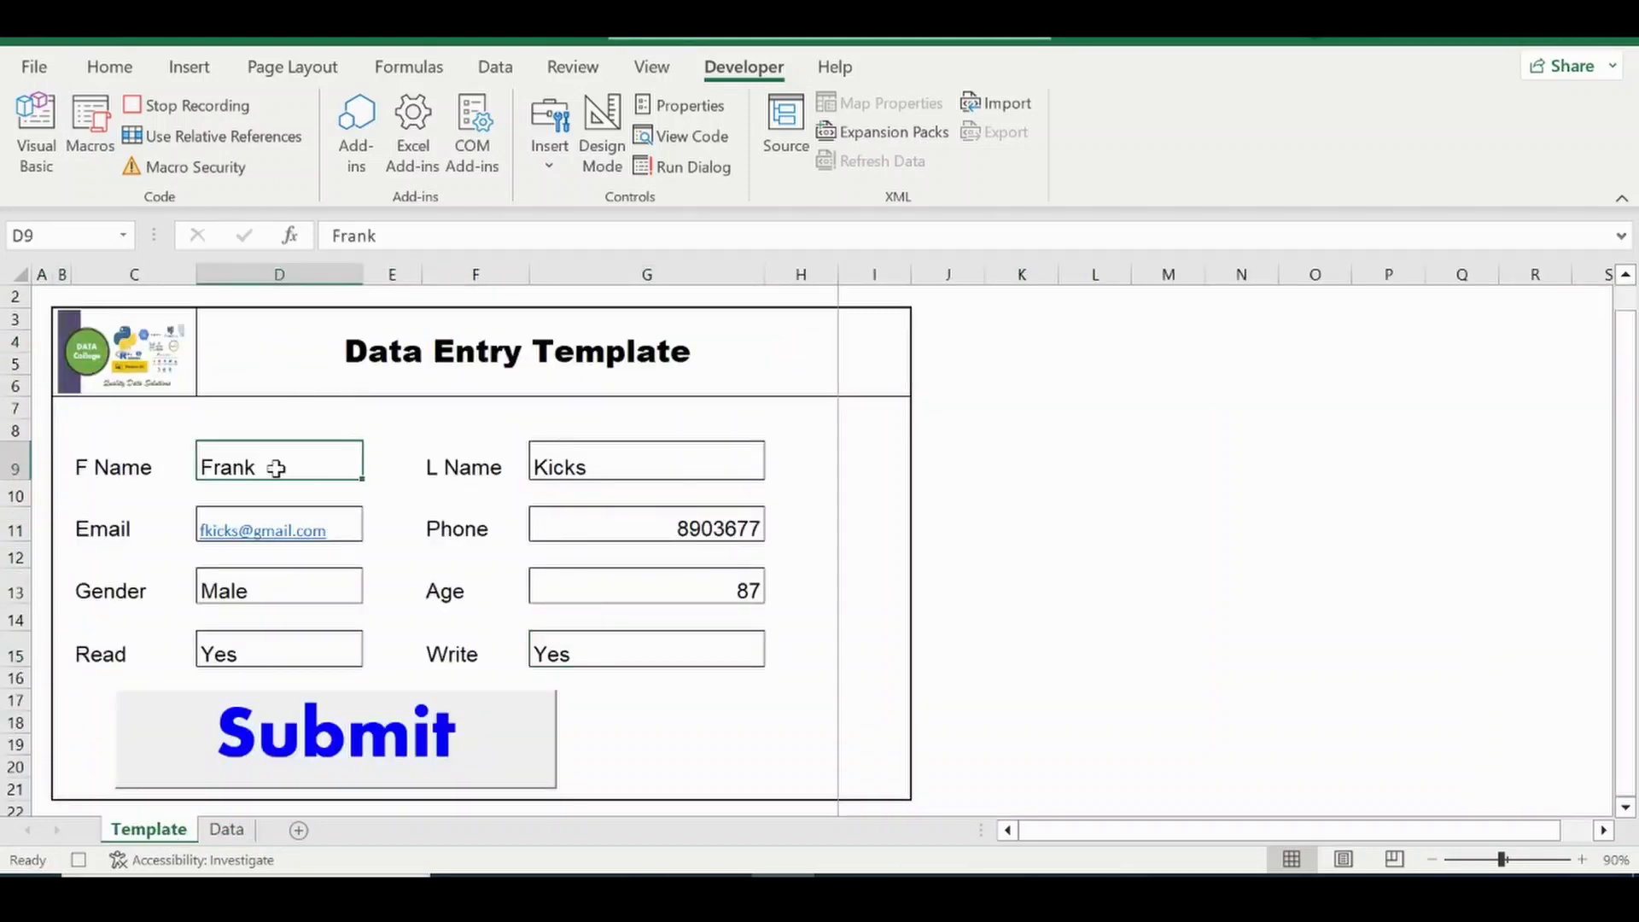
left_click(179, 106)
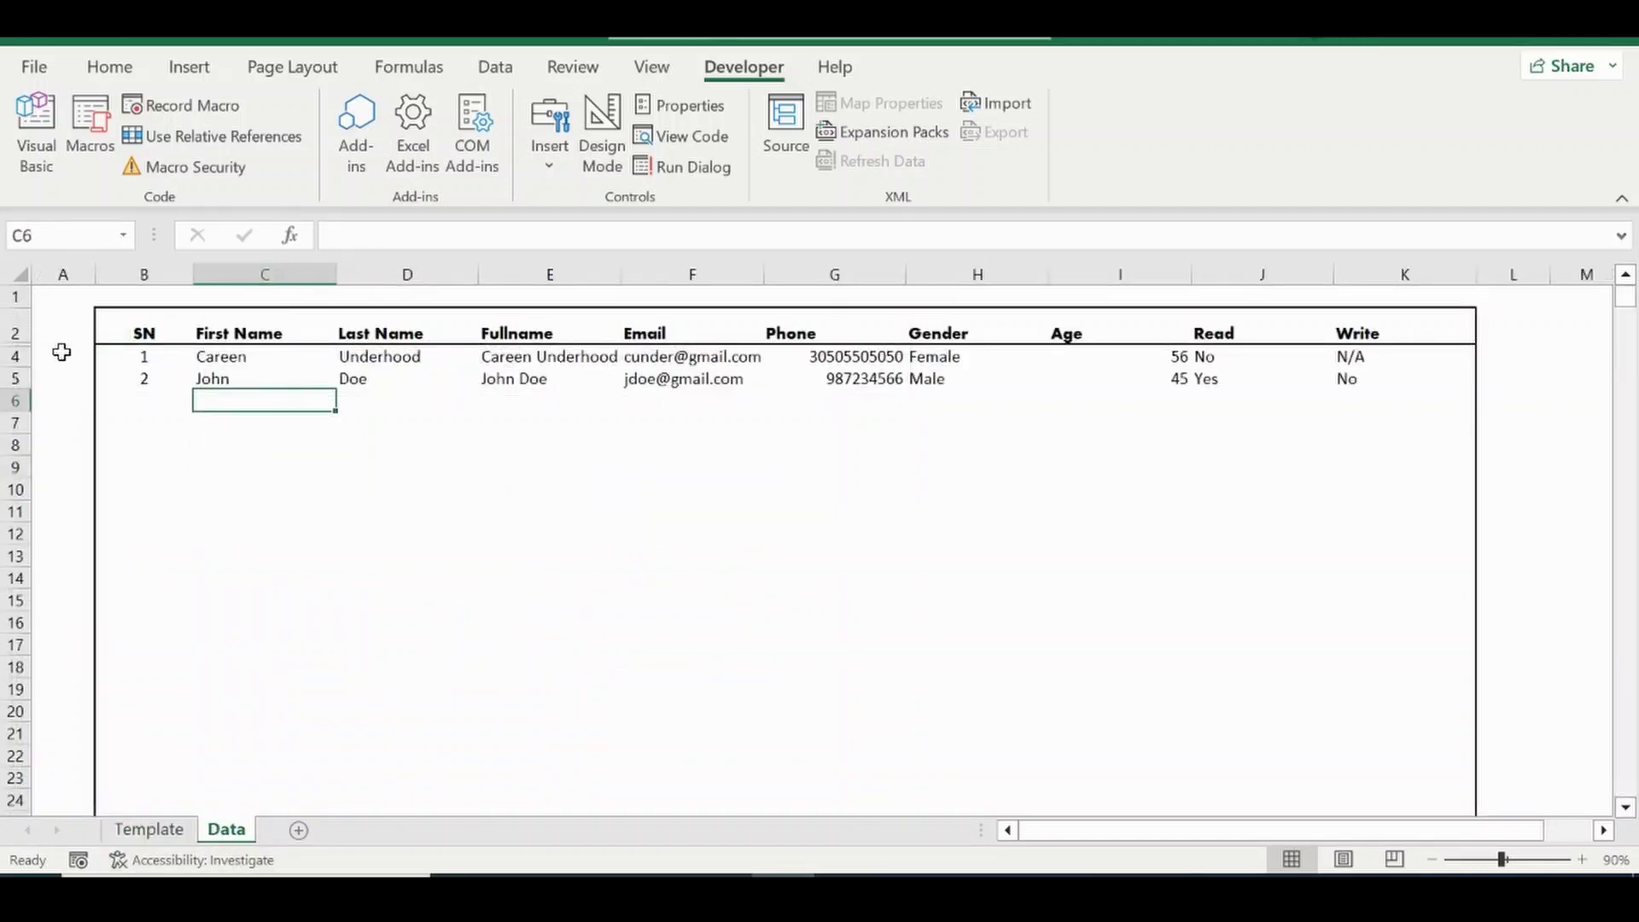
Run the Recall macro to load the next record (Female, 56, Read No, Write N/A).
left_click(150, 830)
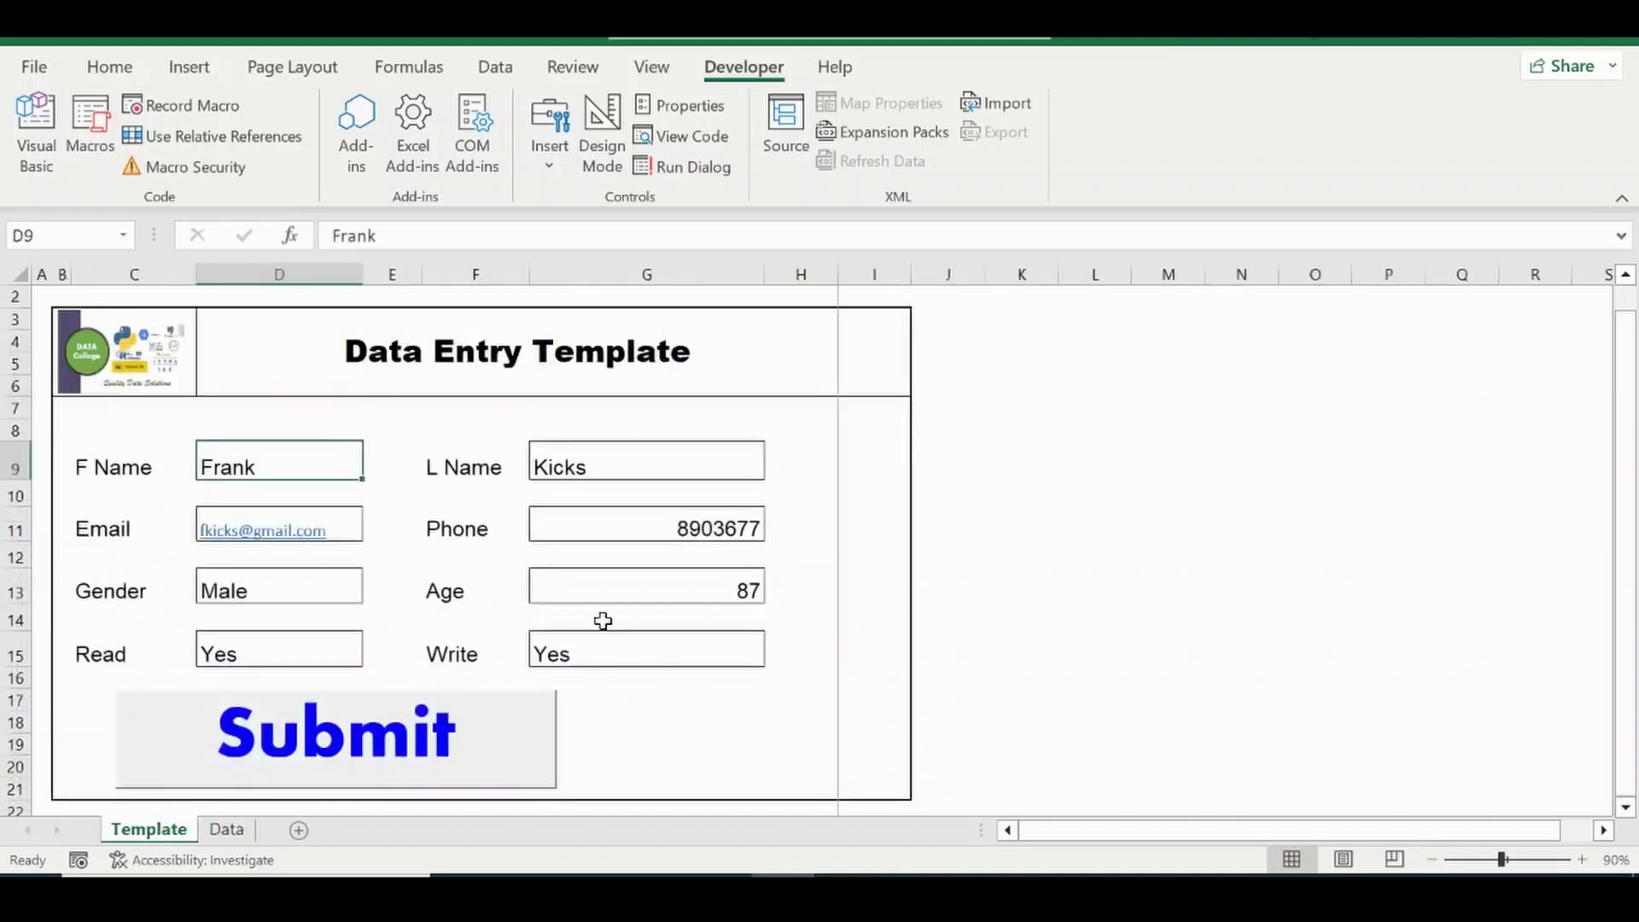
key("ctrl+q")
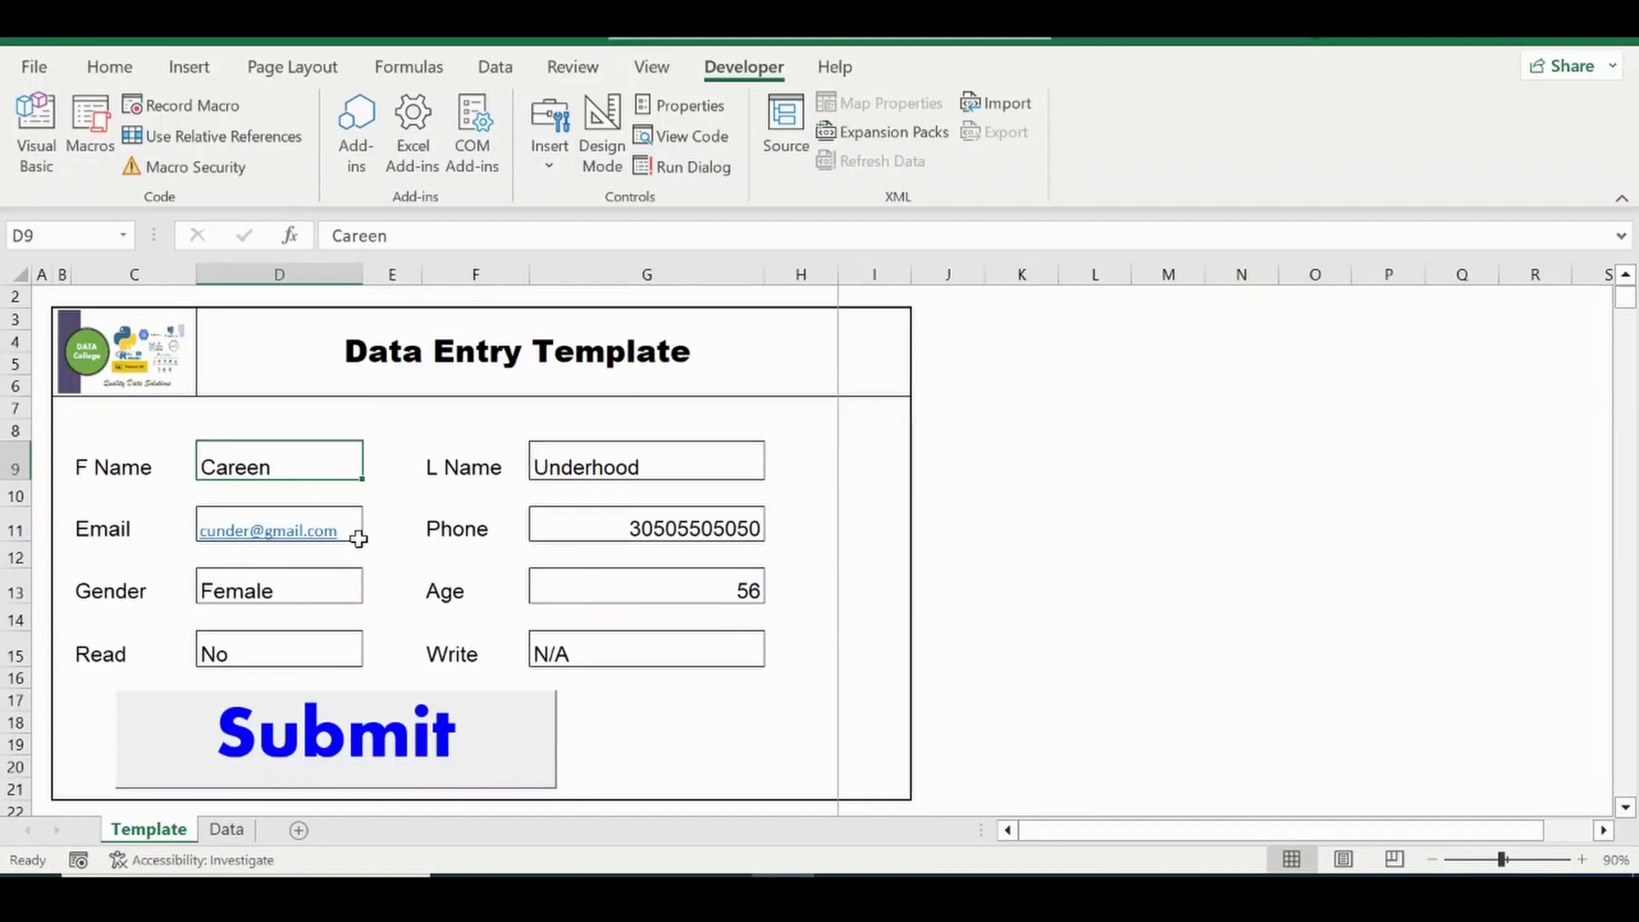
left_click(227, 830)
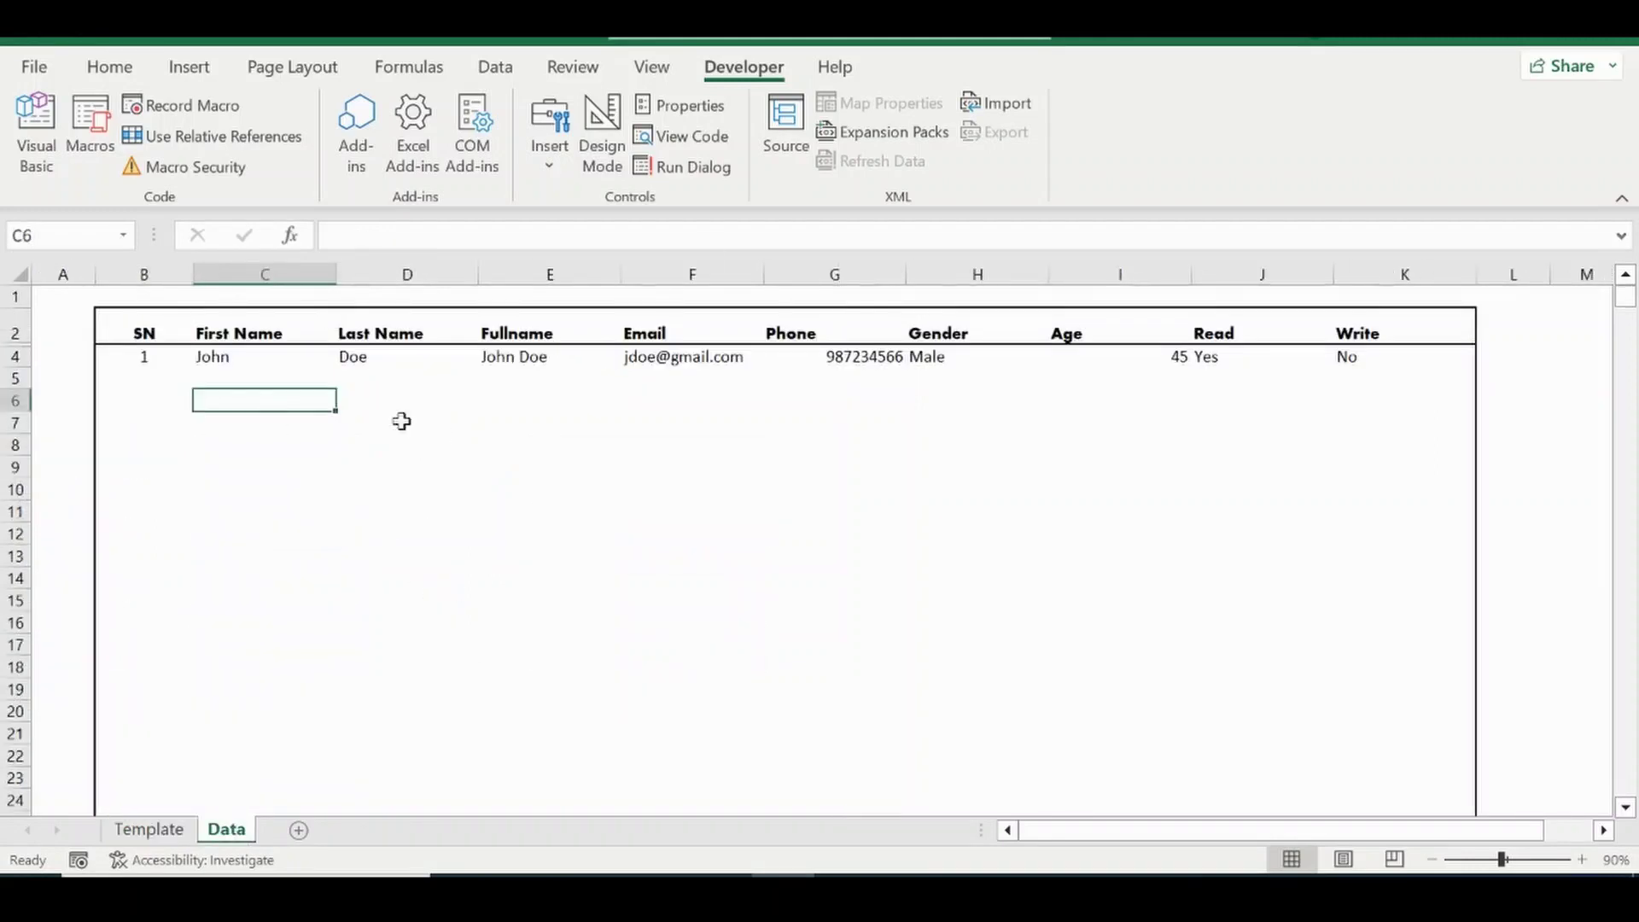
left_click(157, 835)
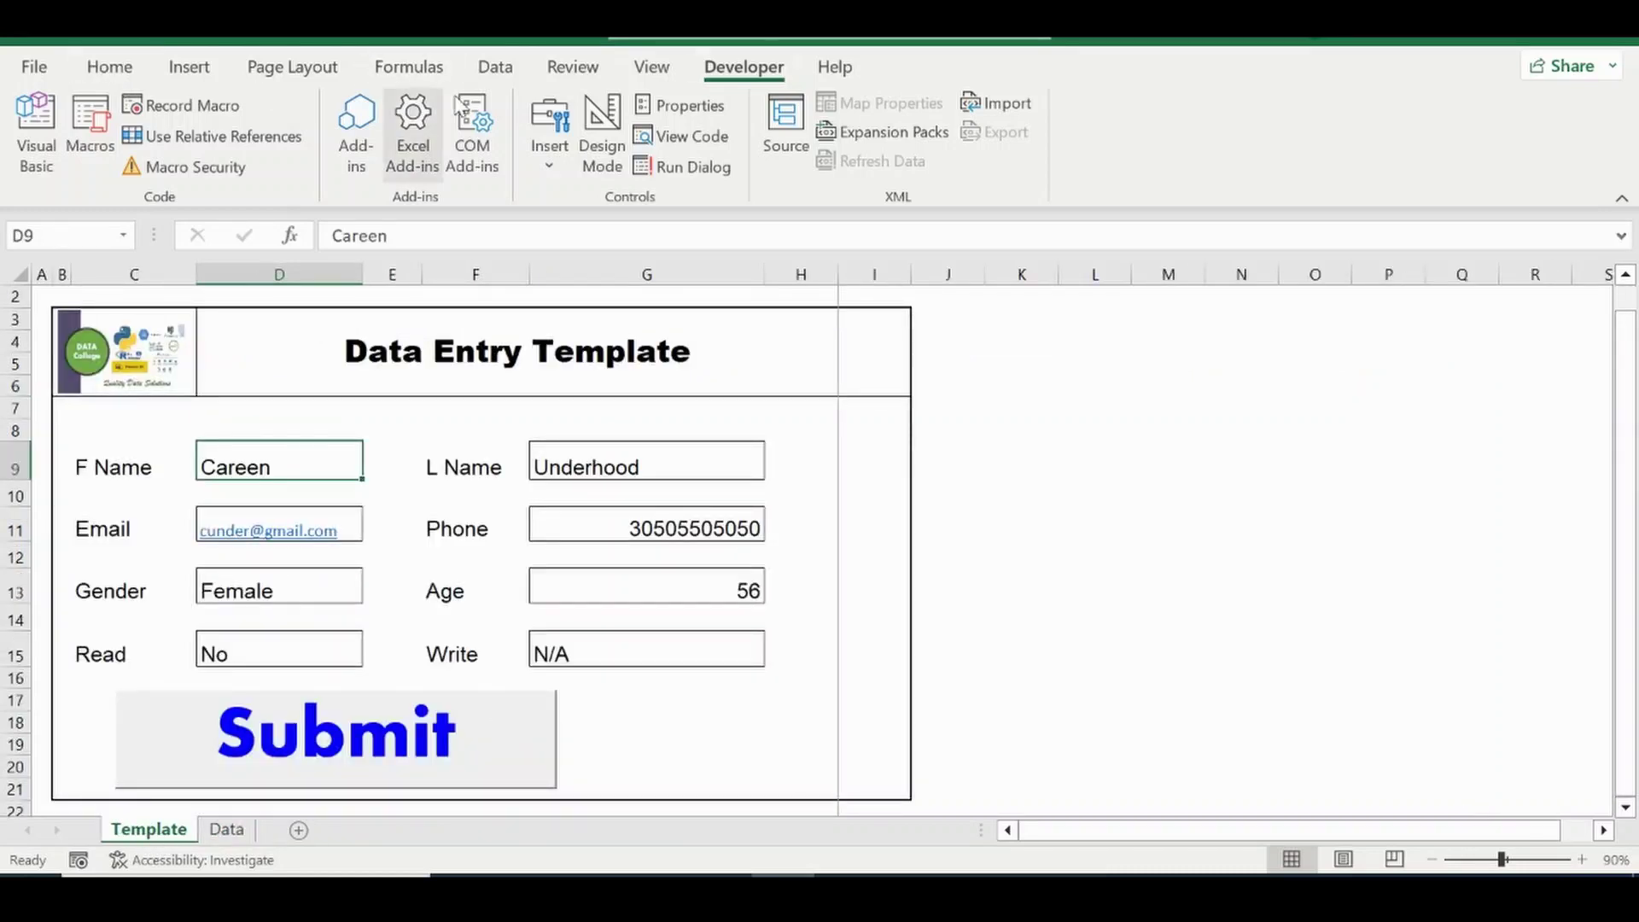
Draw a new form button right of Submit and assign it the Recall macro.
left_click(551, 157)
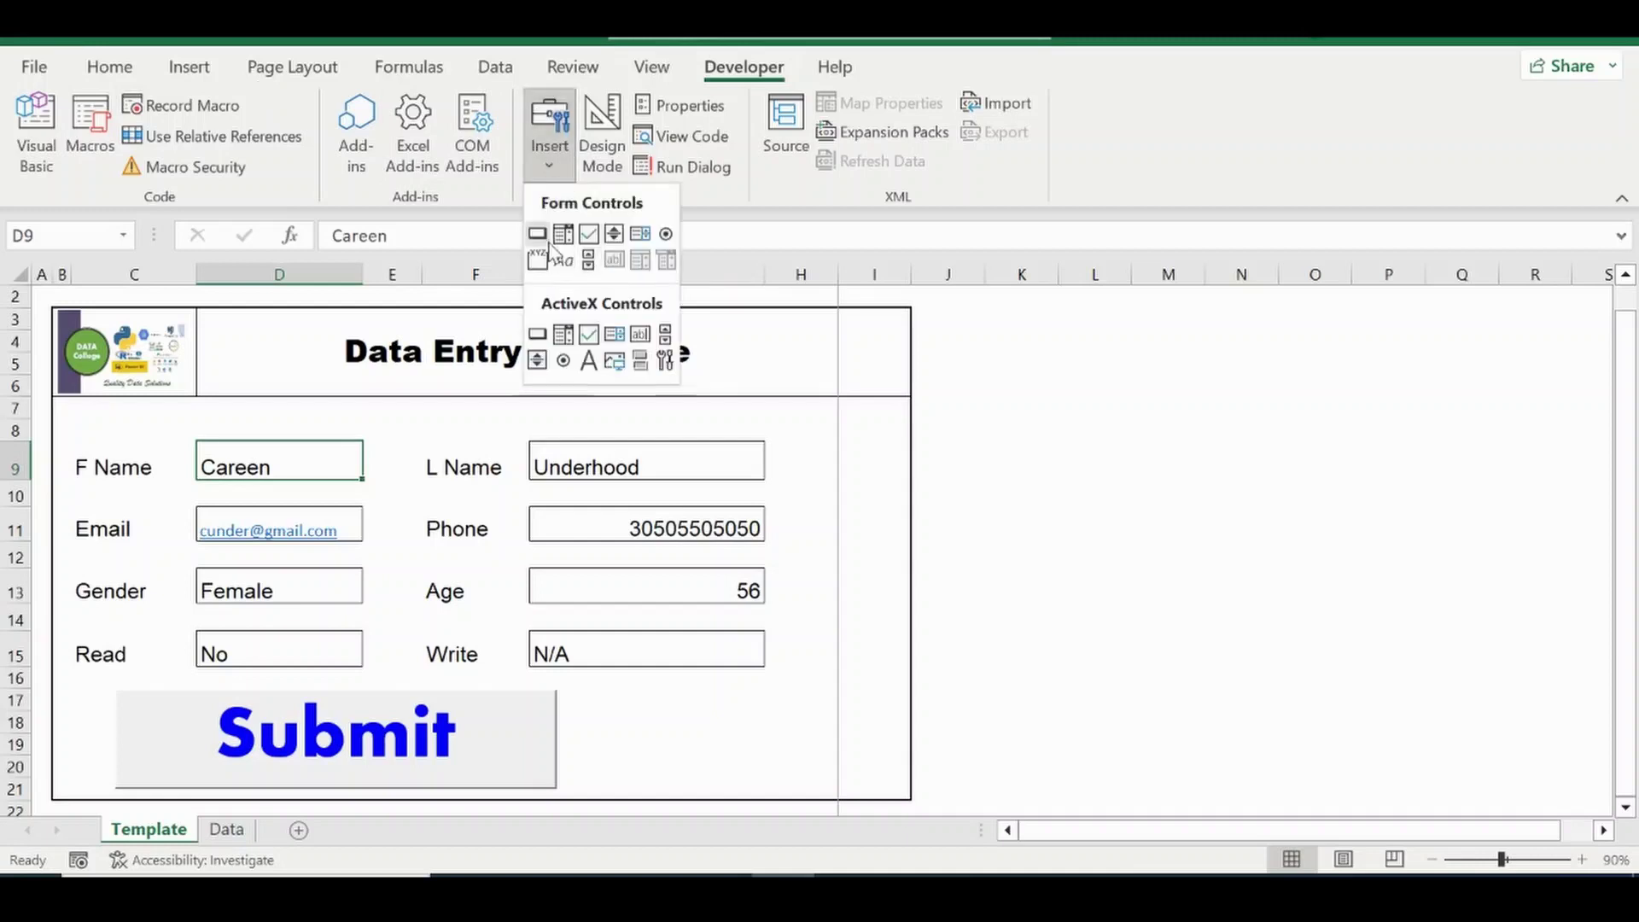
left_click(538, 233)
left_click_drag(605, 700, 815, 782)
left_click(580, 286)
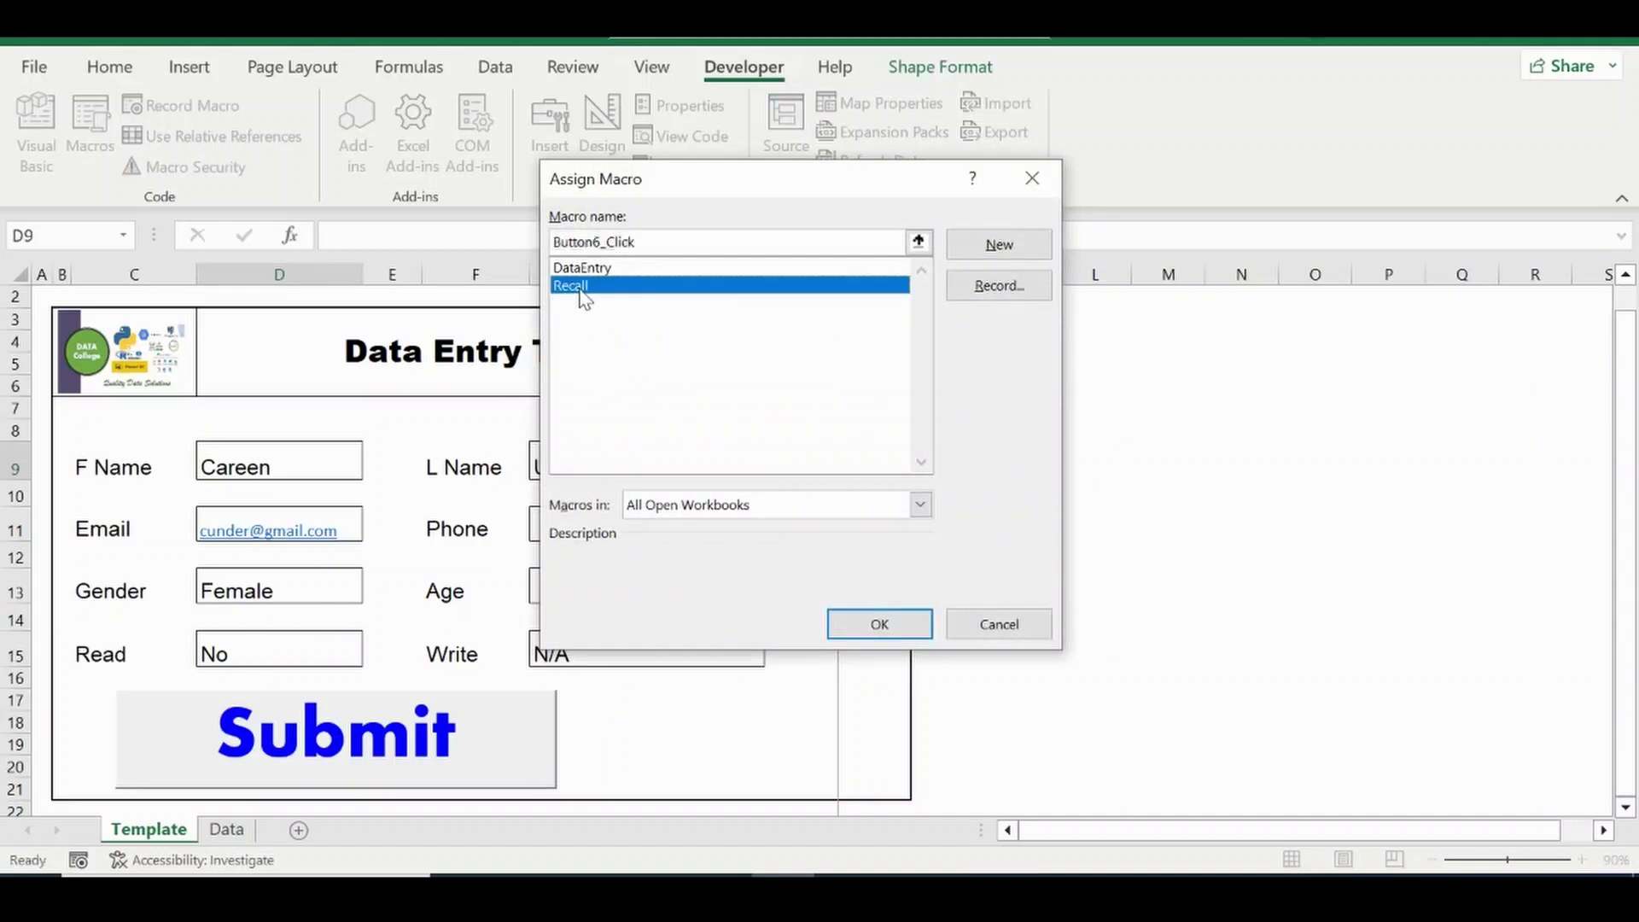
left_click(864, 629)
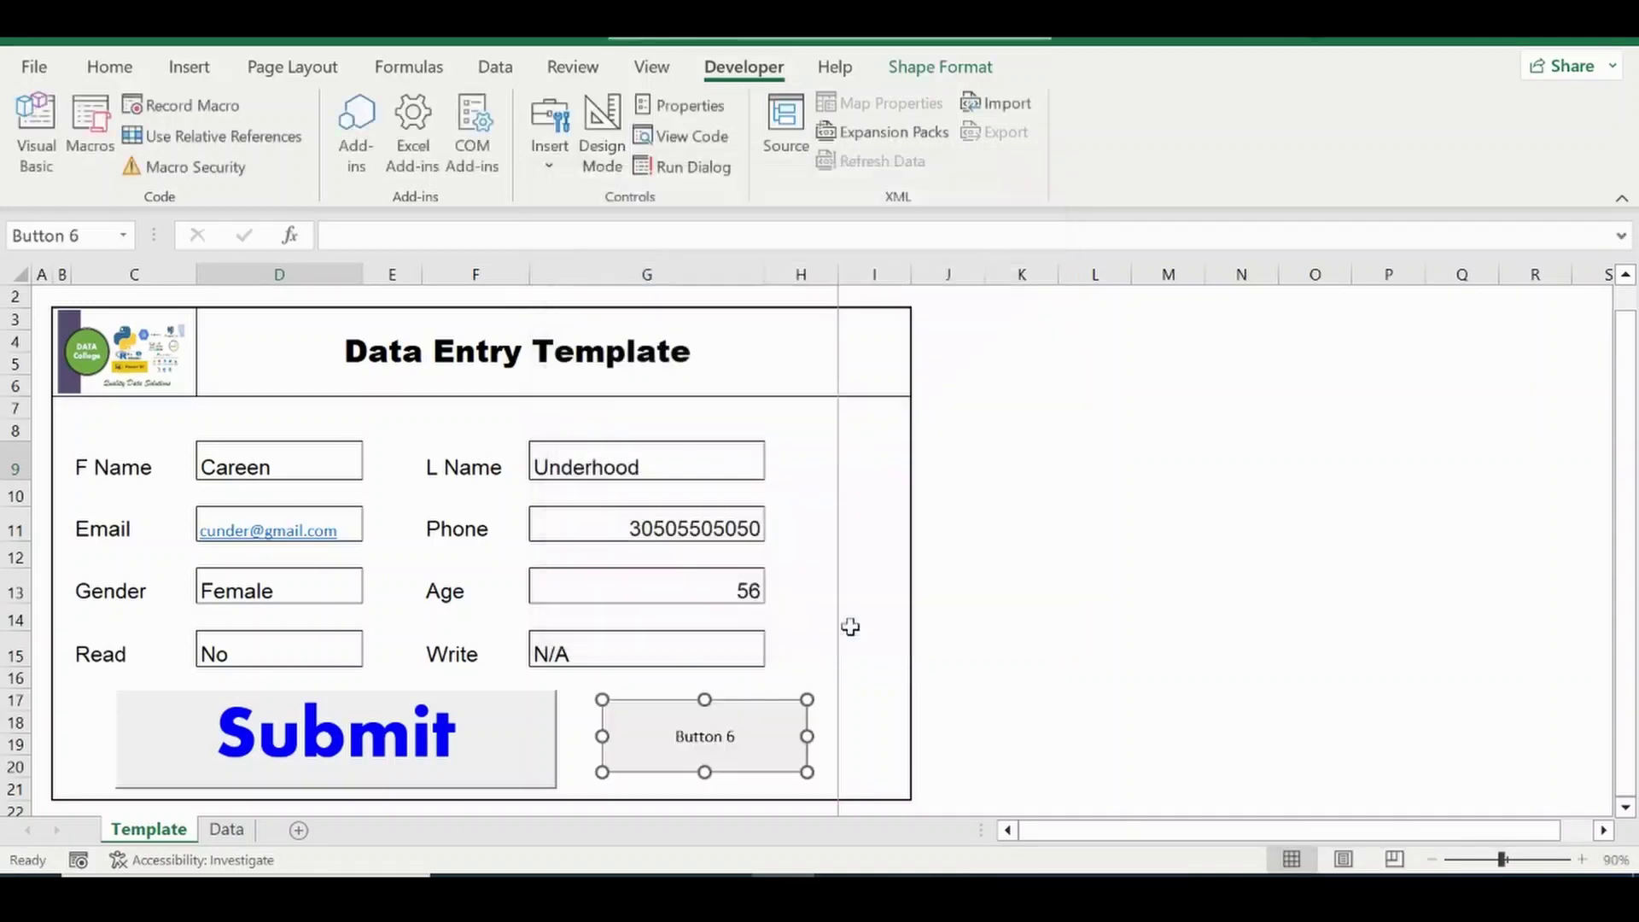
Deselect the shapes and open Button 6's context menu.
left_click(698, 732)
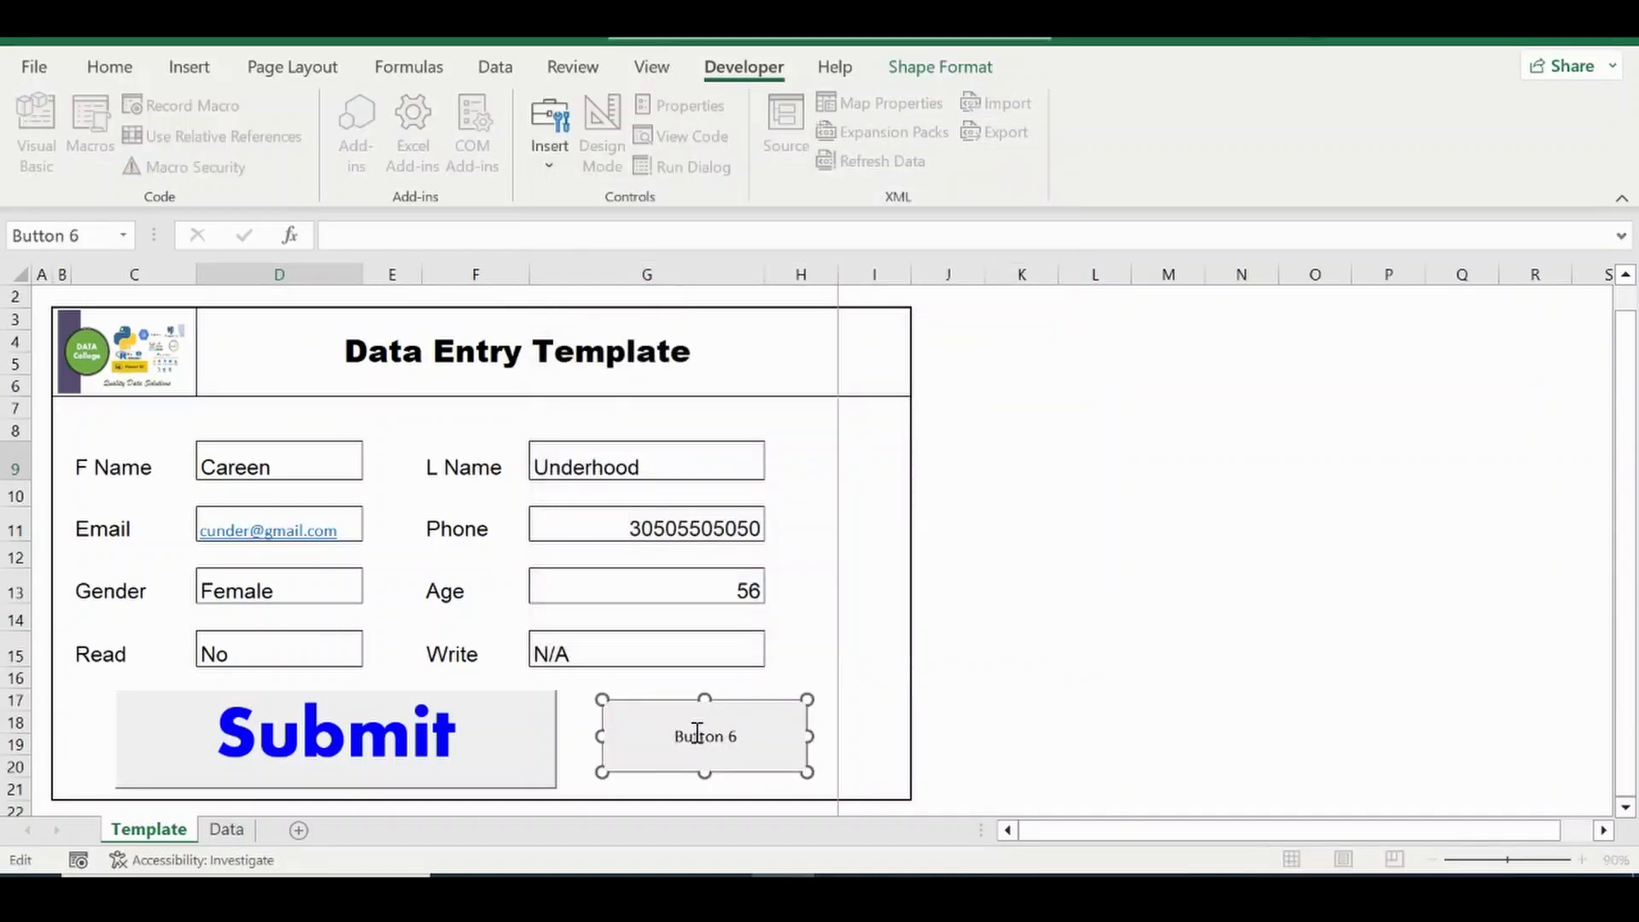
key("Escape")
key("ctrl+a")
right_click(695, 740)
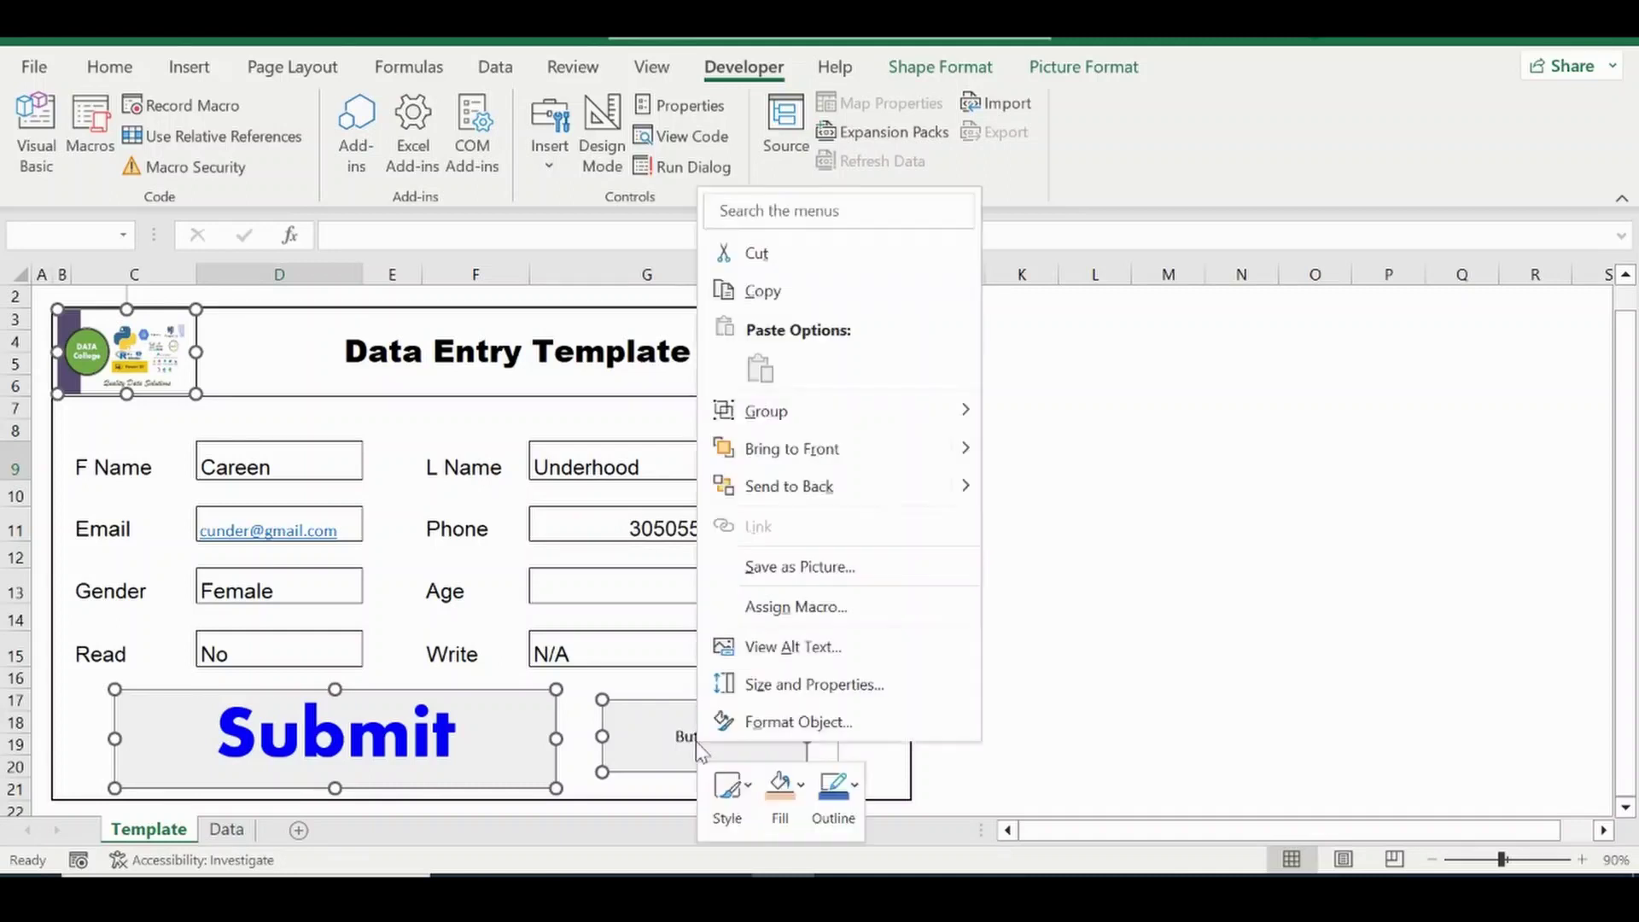
key("Escape")
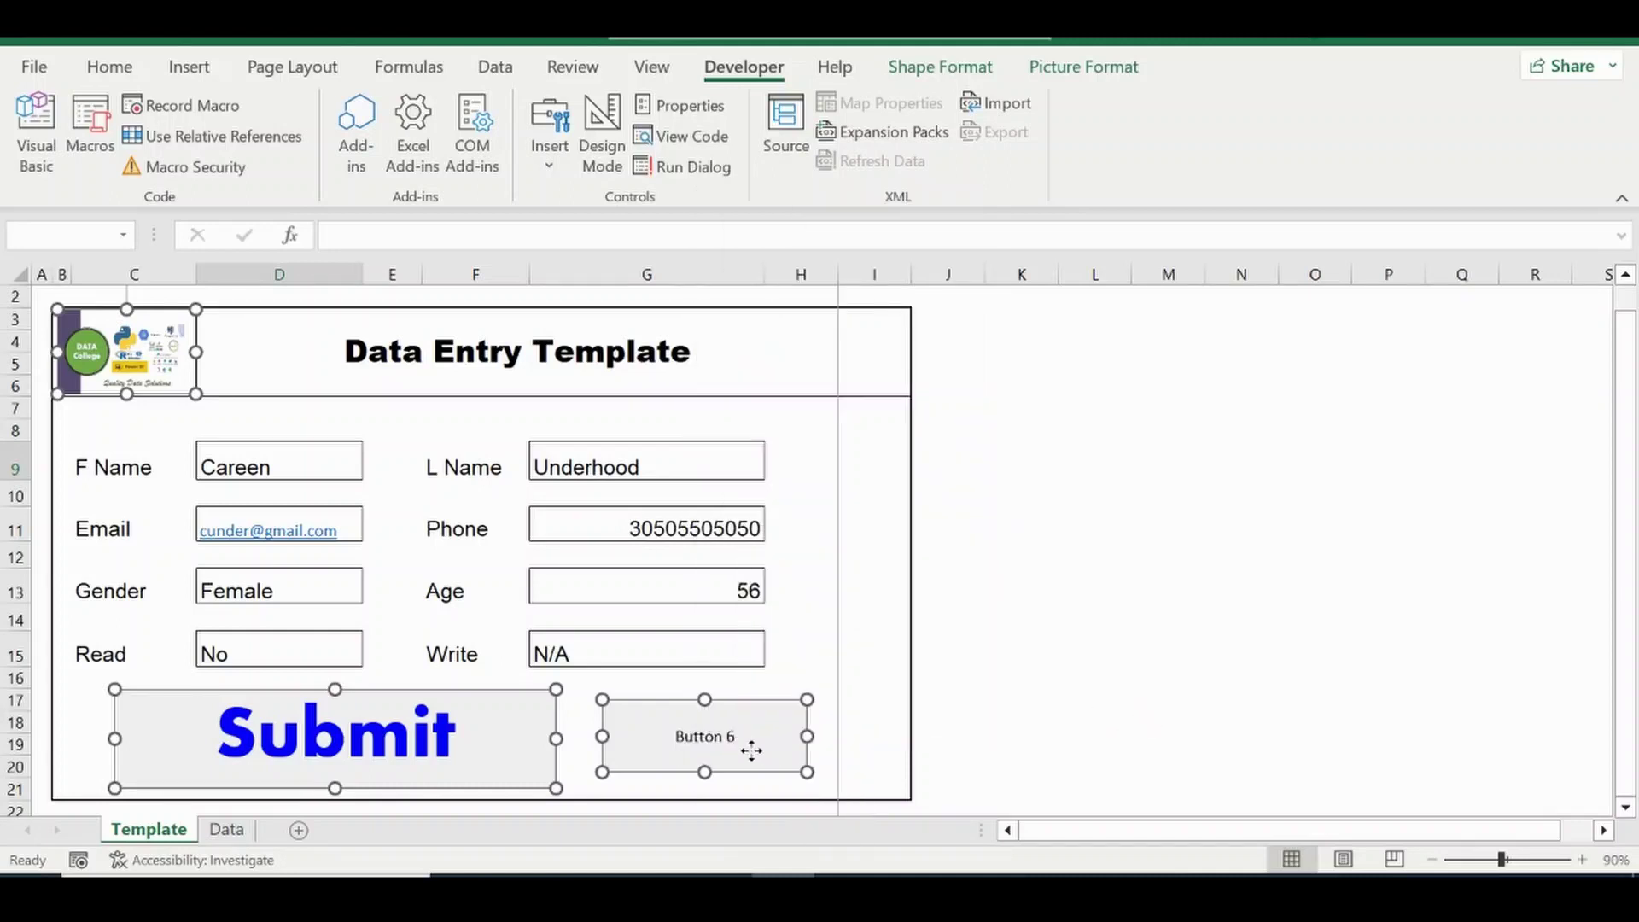
right_click(751, 749)
key("Escape")
left_click(1088, 747)
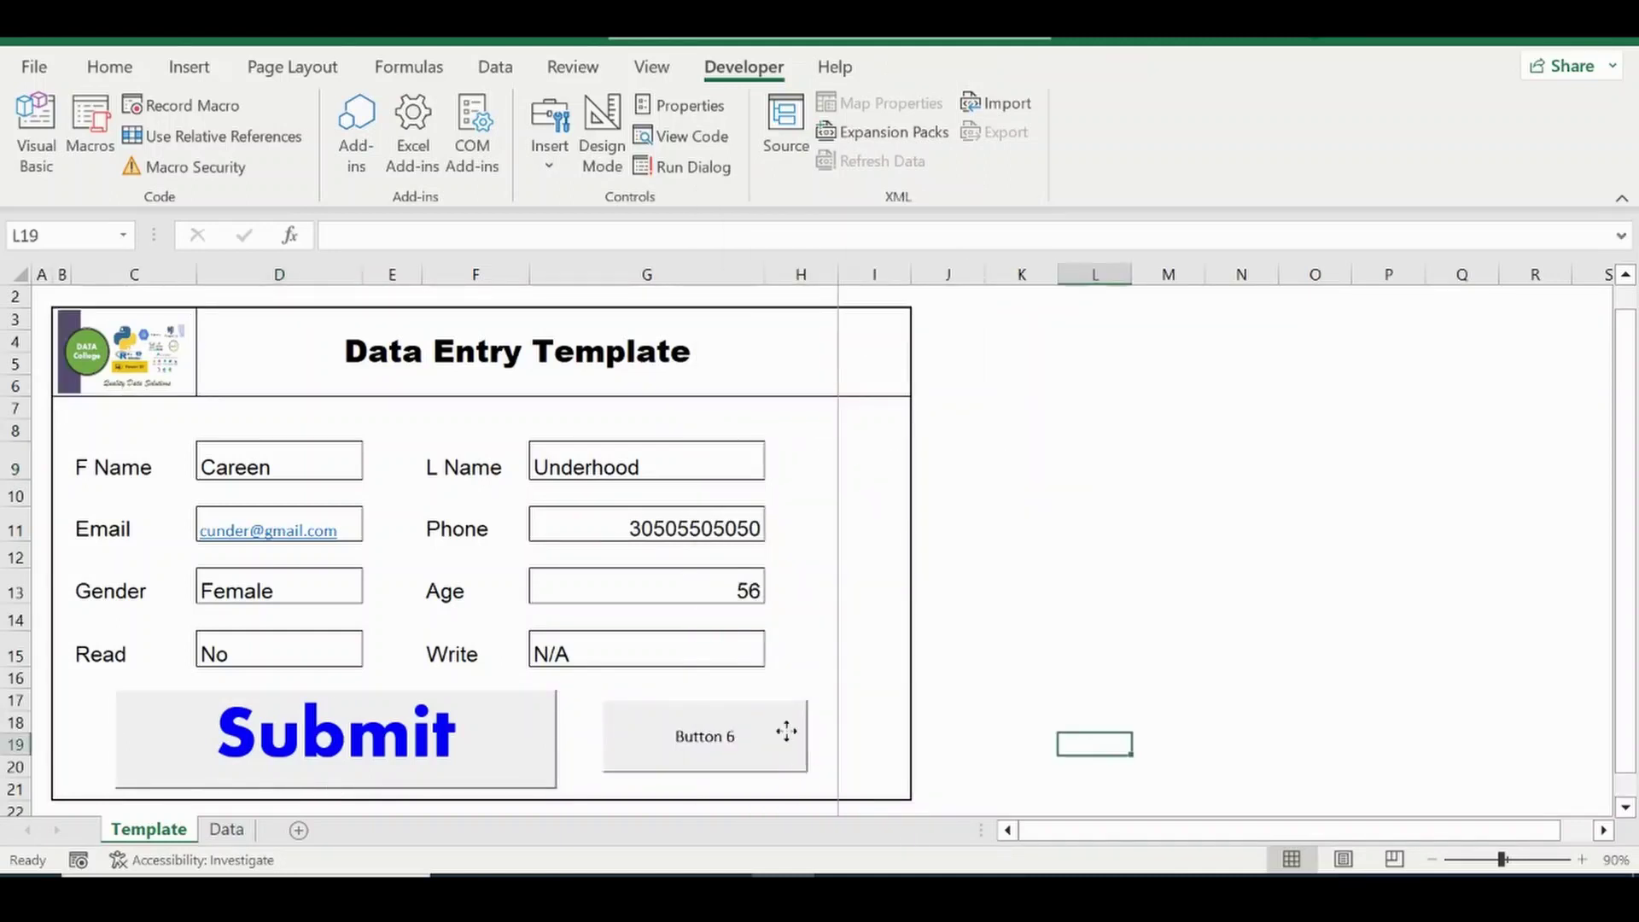
right_click(786, 731)
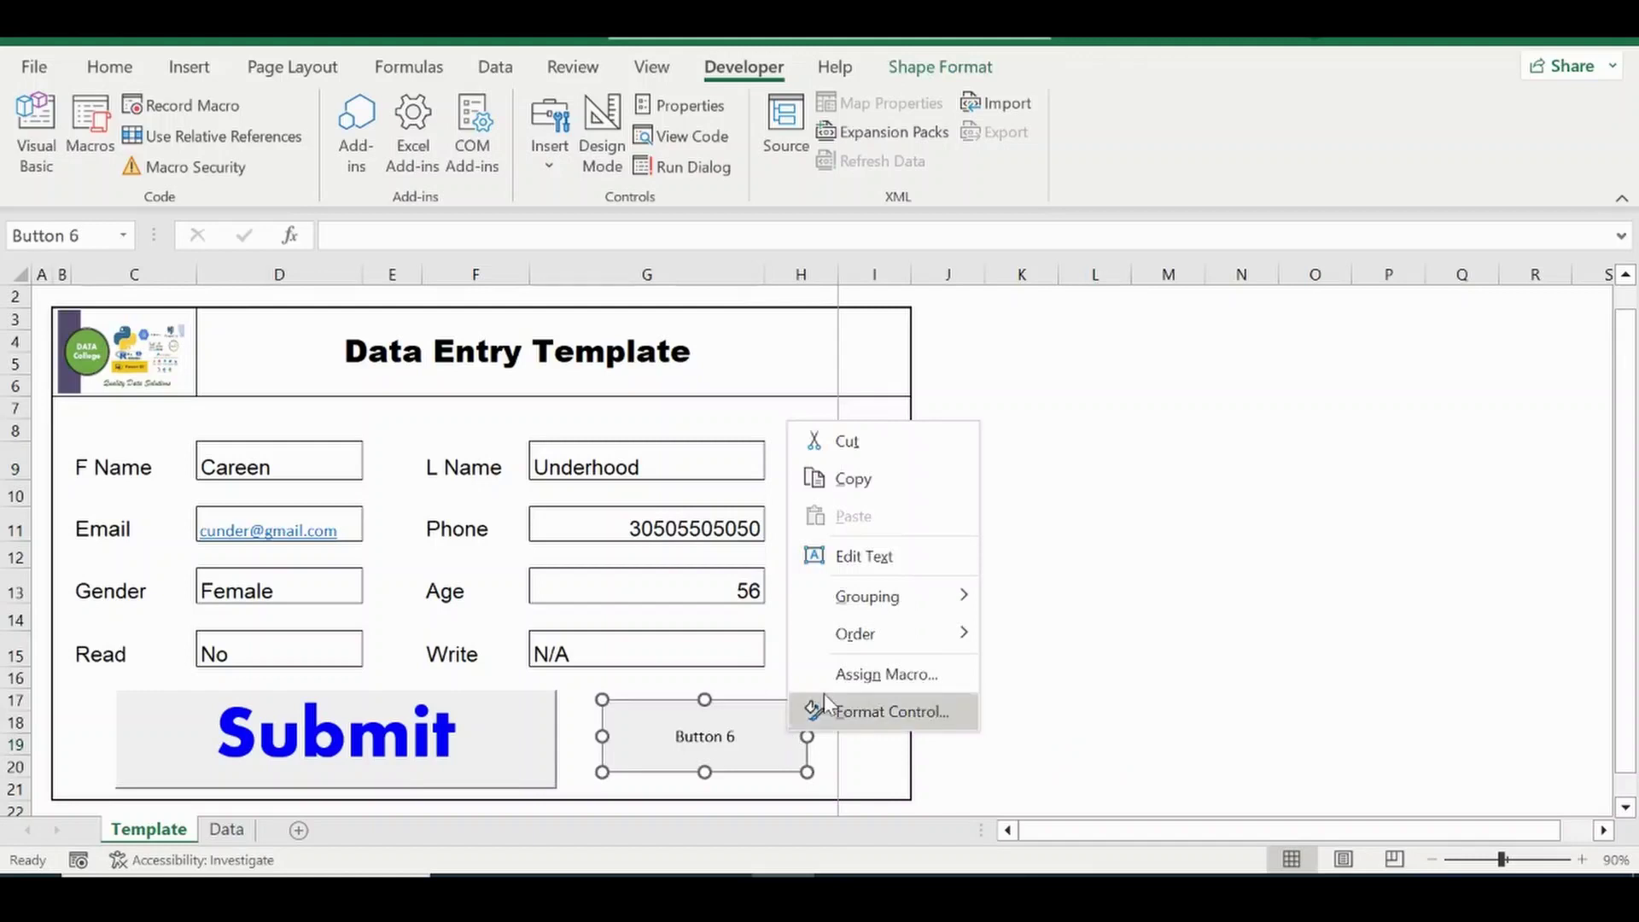
Set Button 6's alternative text to Recall in Format Control.
left_click(892, 713)
left_click(1035, 195)
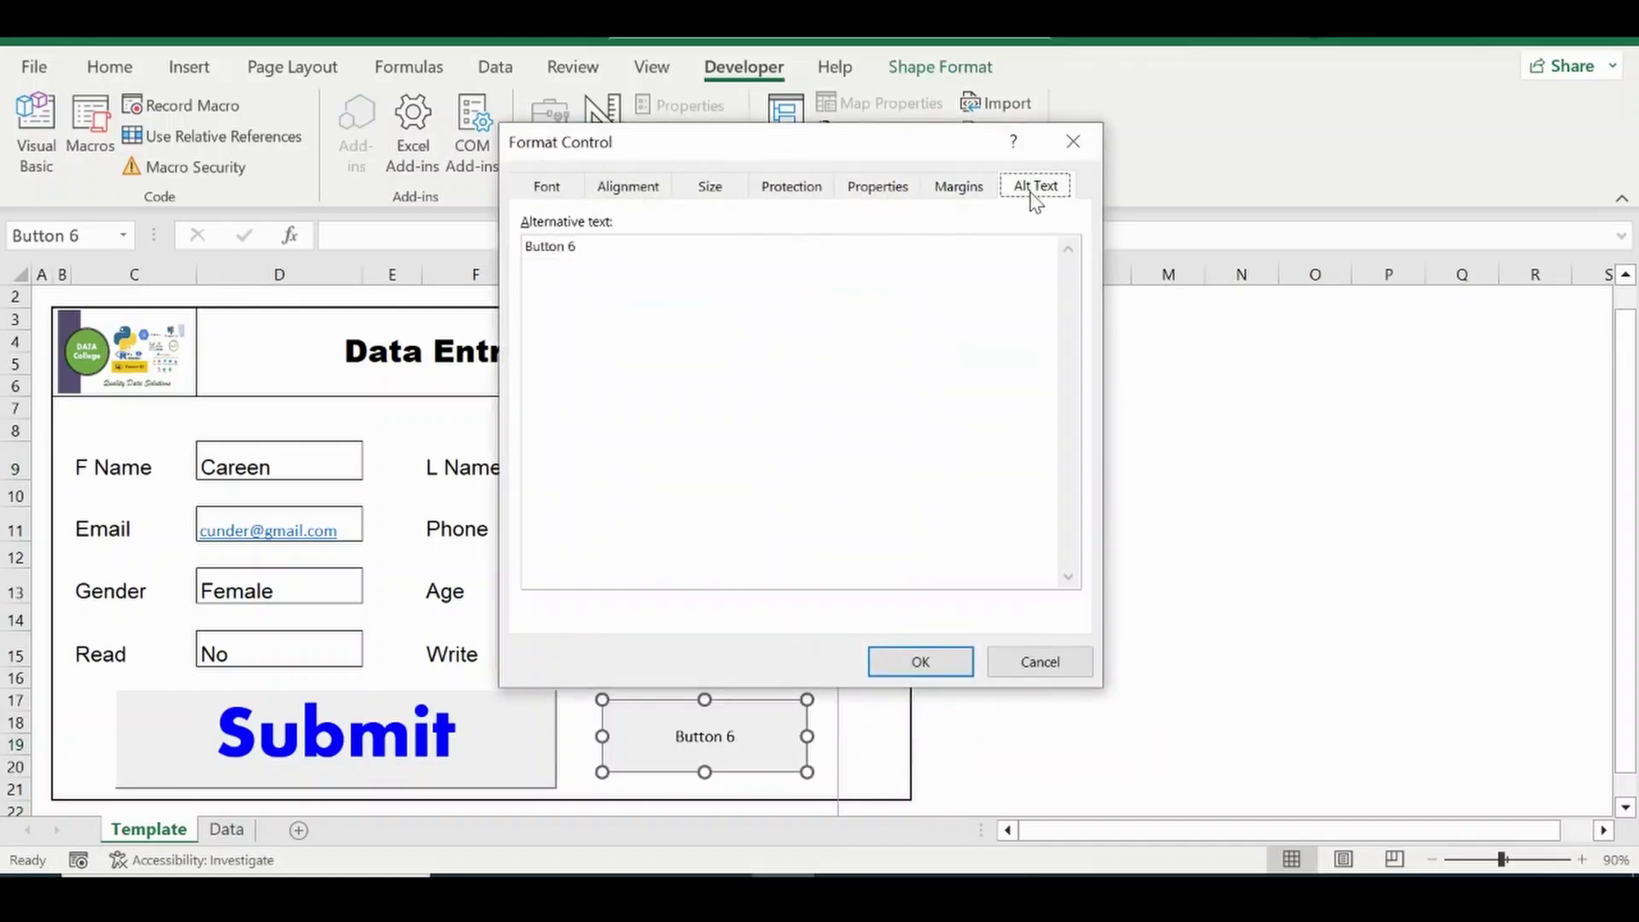
left_click_drag(710, 274, 416, 213)
type("R")
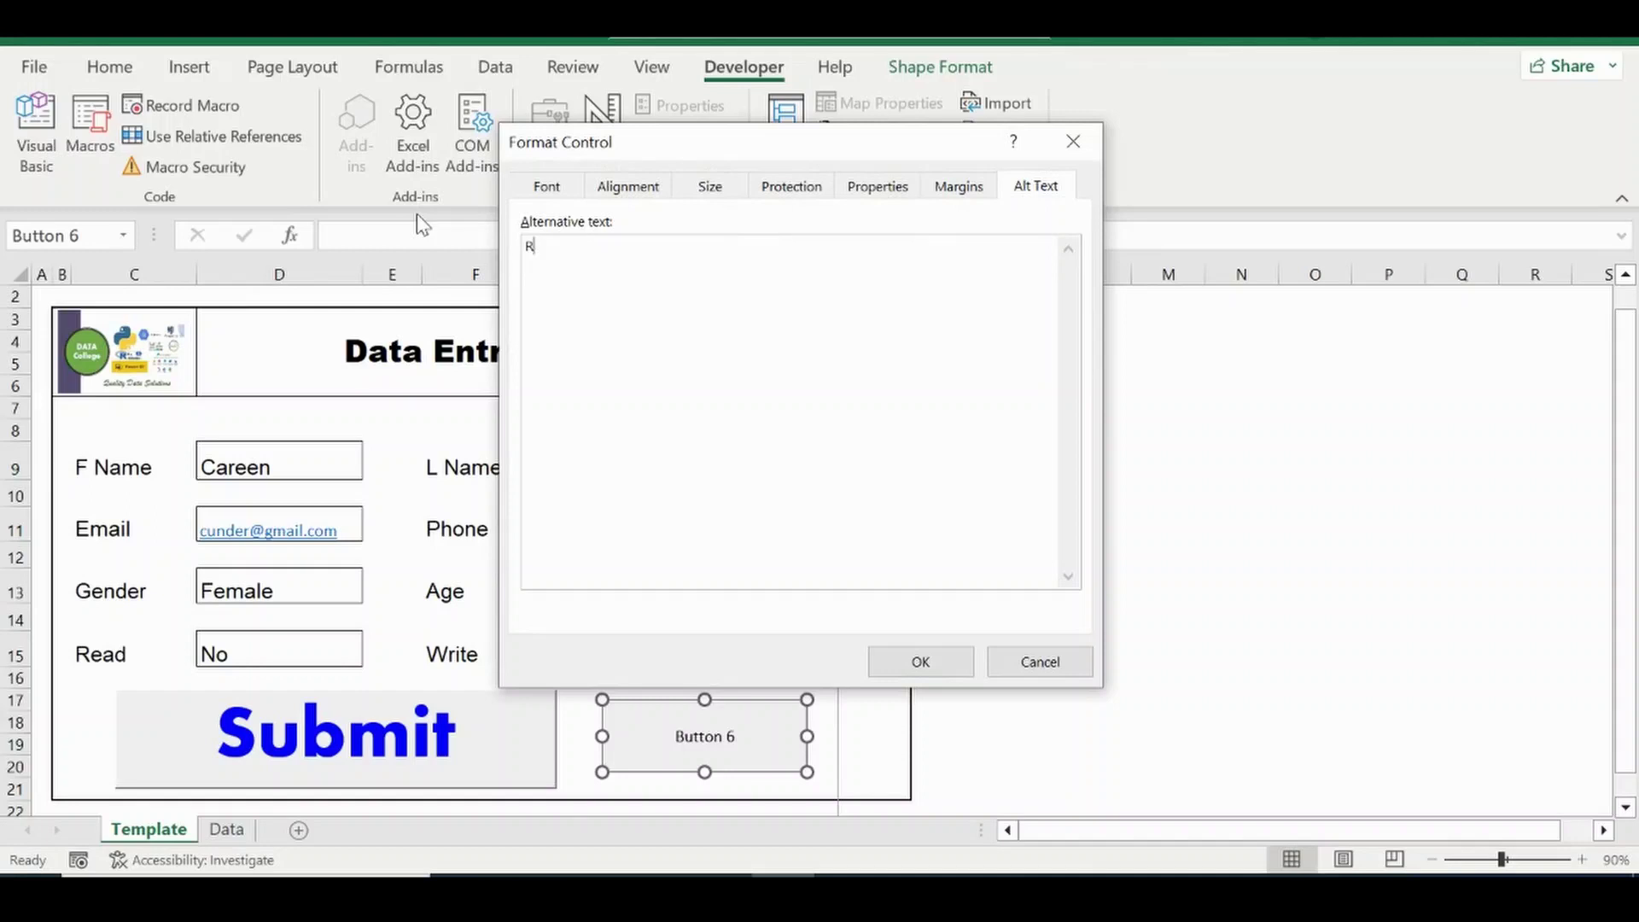
type("ecall")
Style the button label in bold Aharoni, size 20, brown.
left_click(568, 186)
left_click(794, 308)
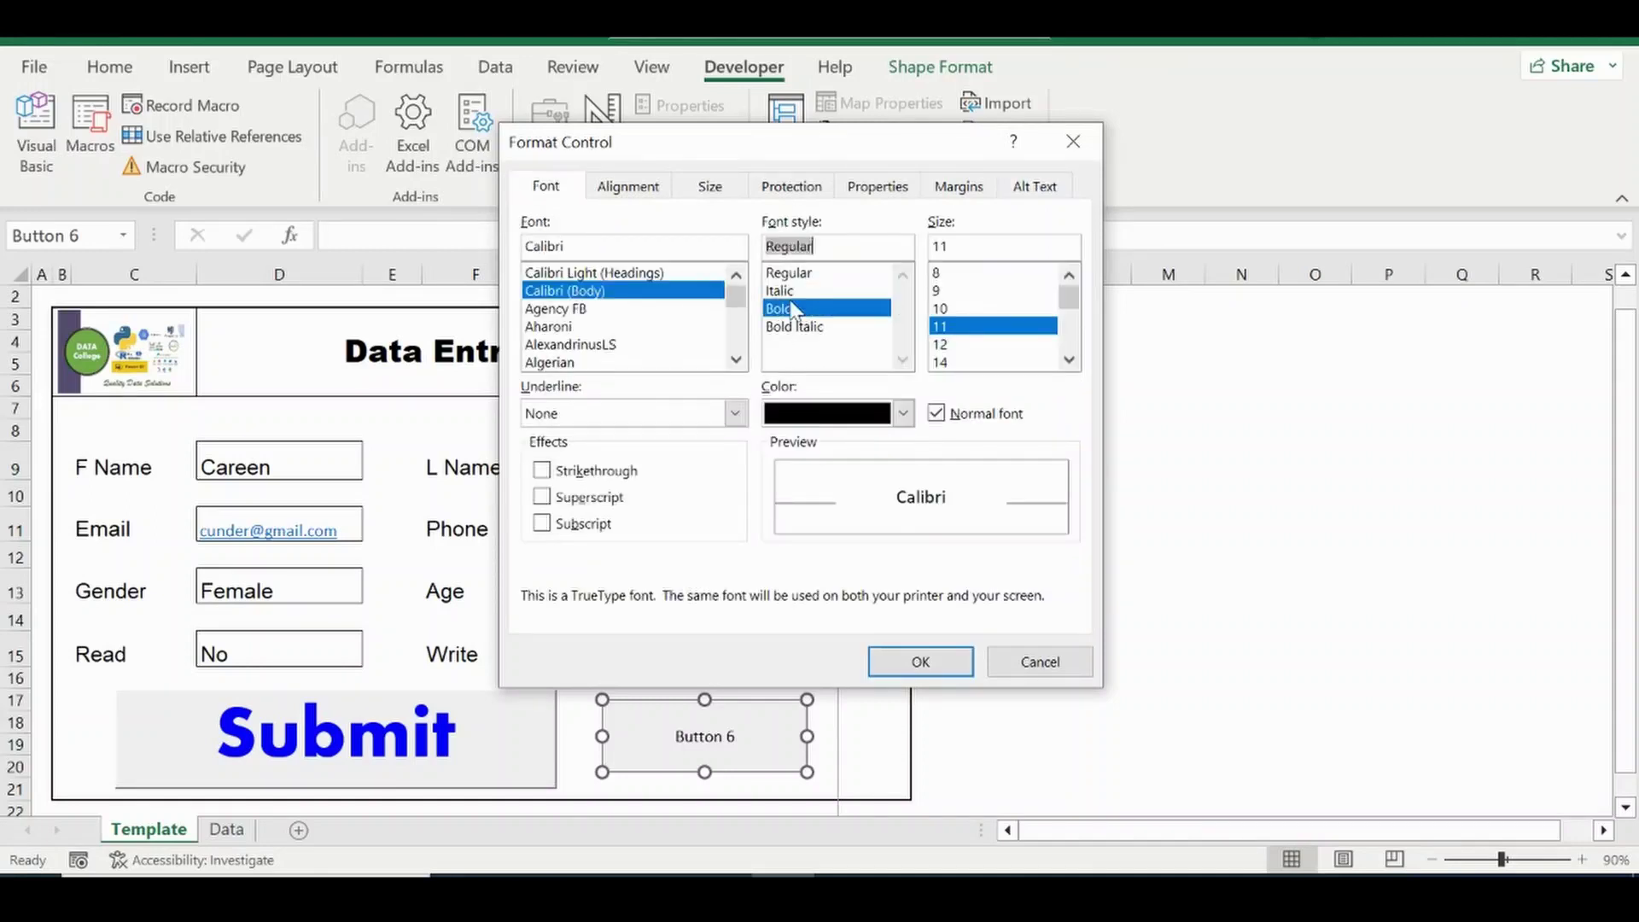
left_click(565, 314)
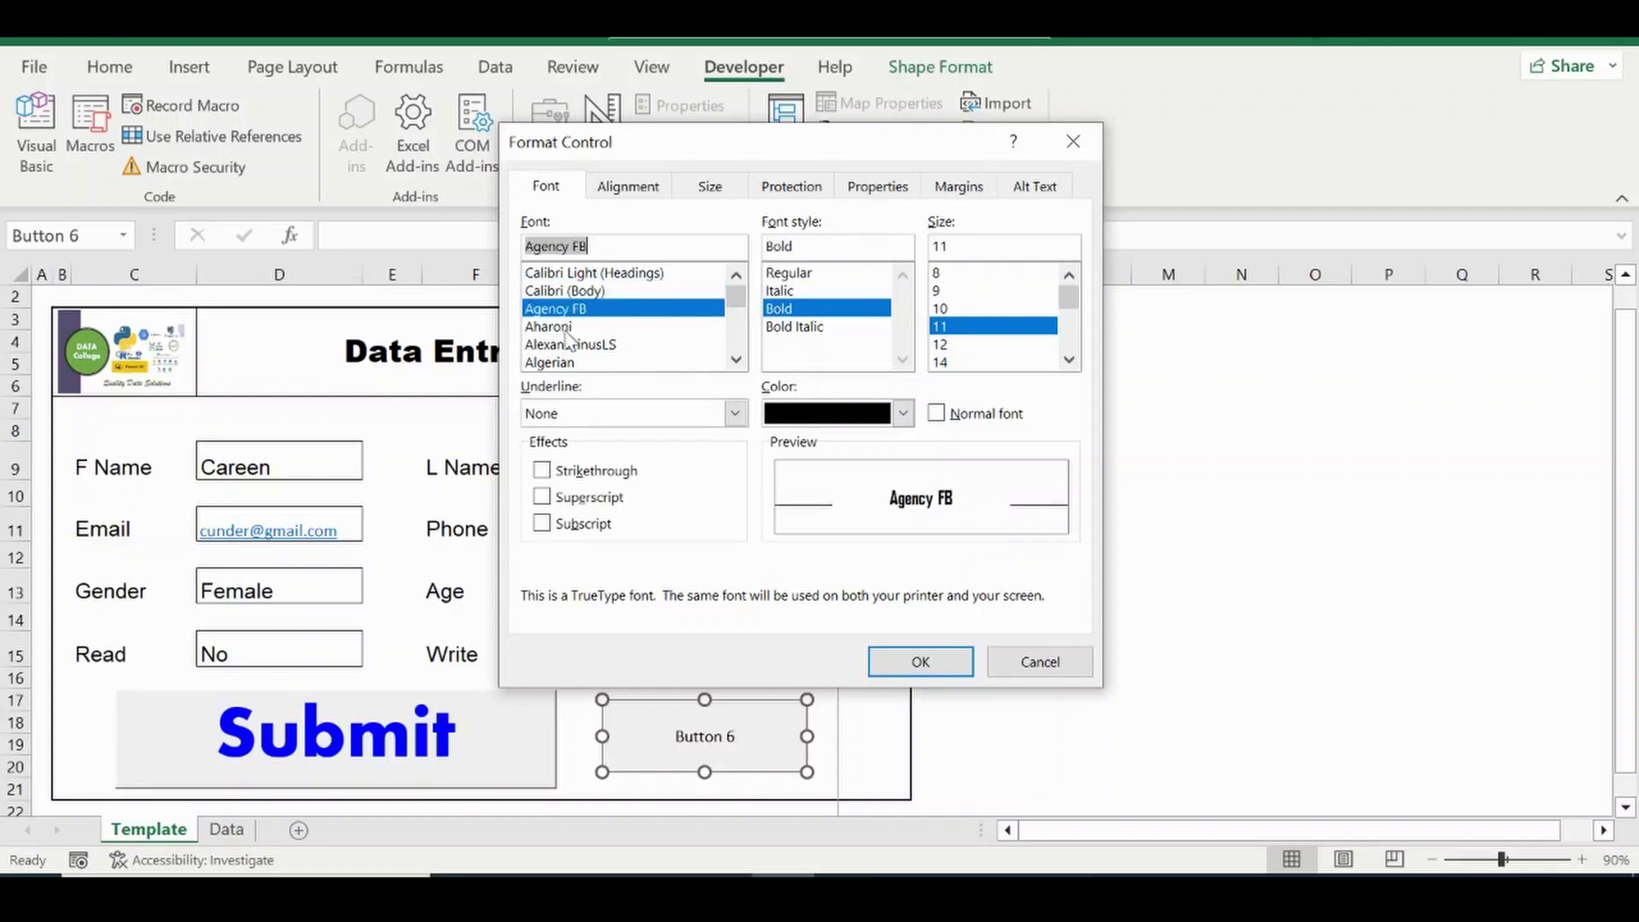
left_click(565, 326)
left_click(939, 369)
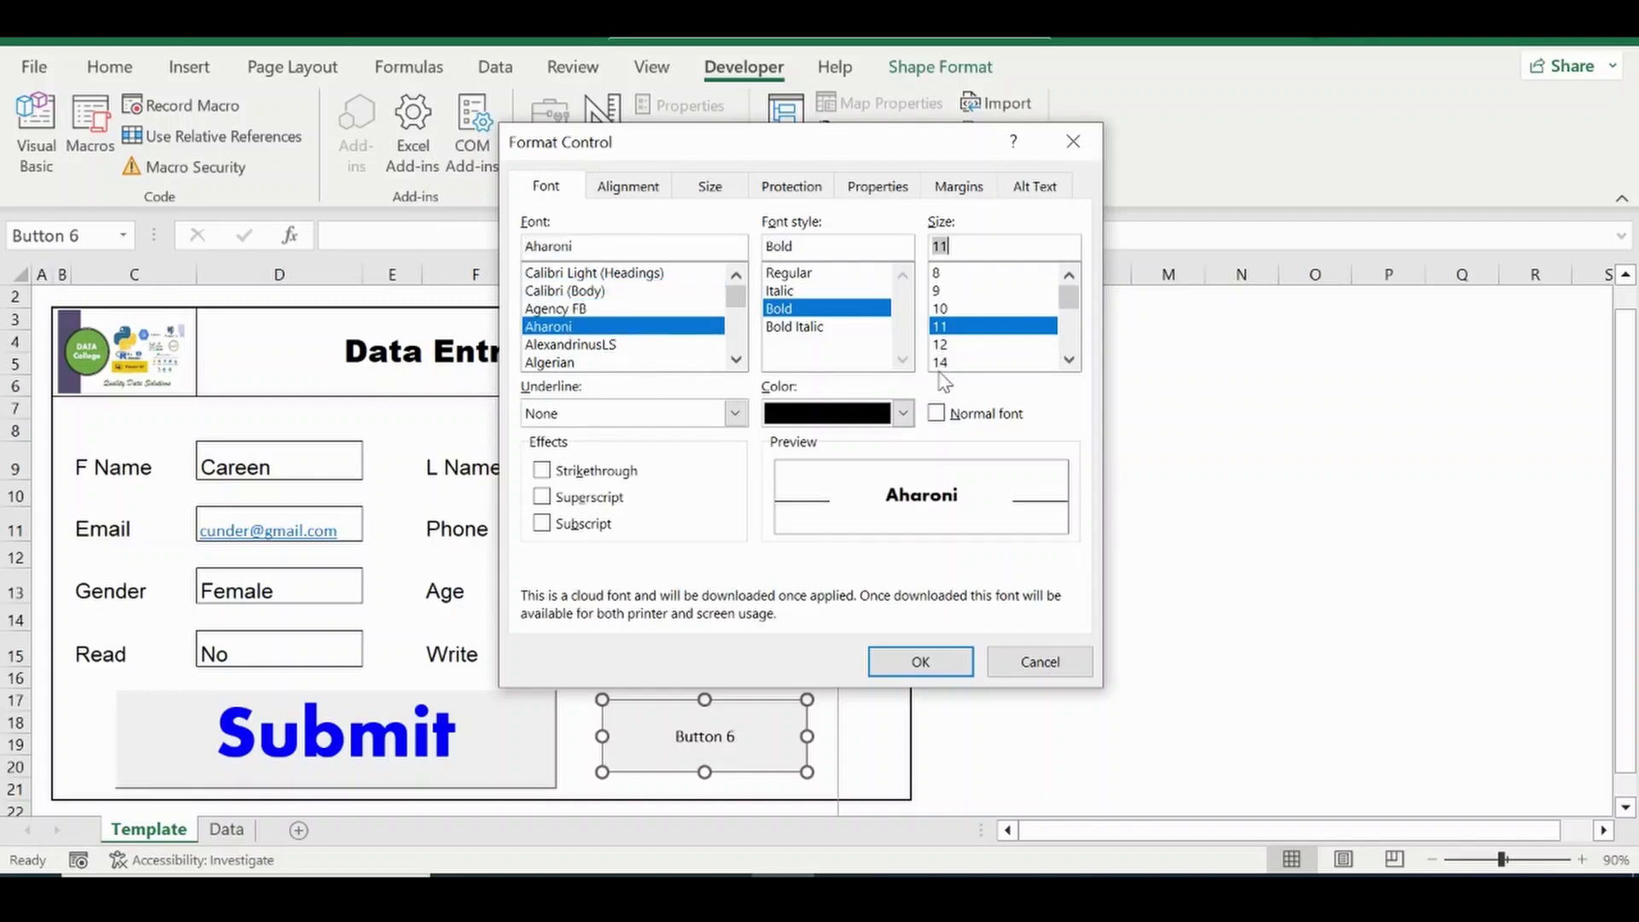
left_click(939, 364)
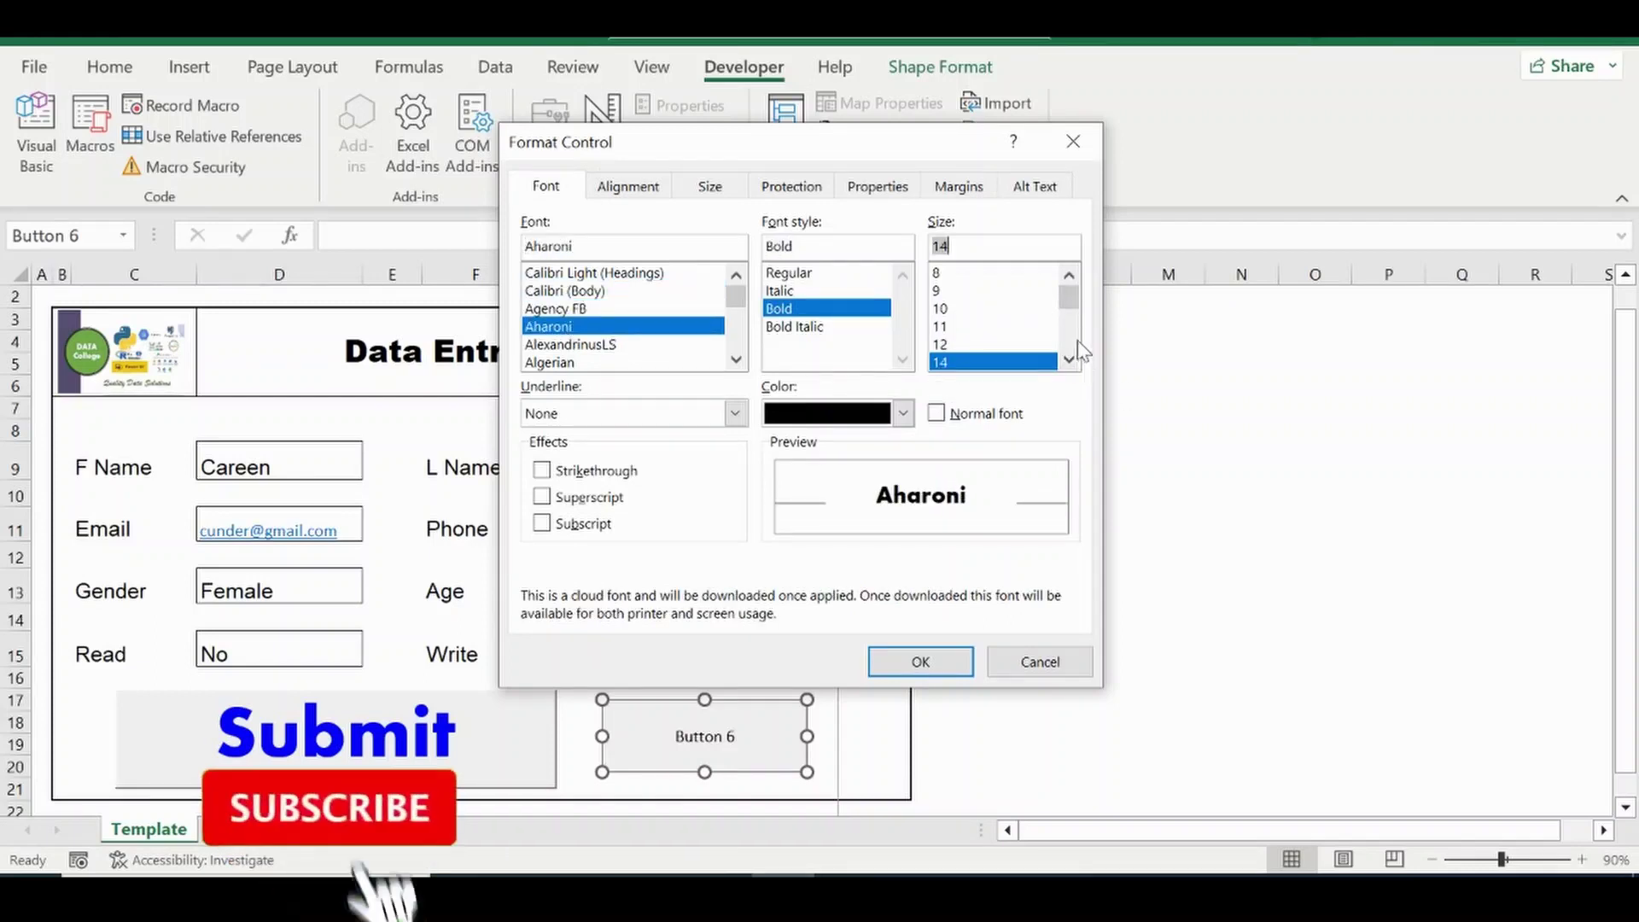
scroll(1077, 340, "down", 2)
left_click(939, 326)
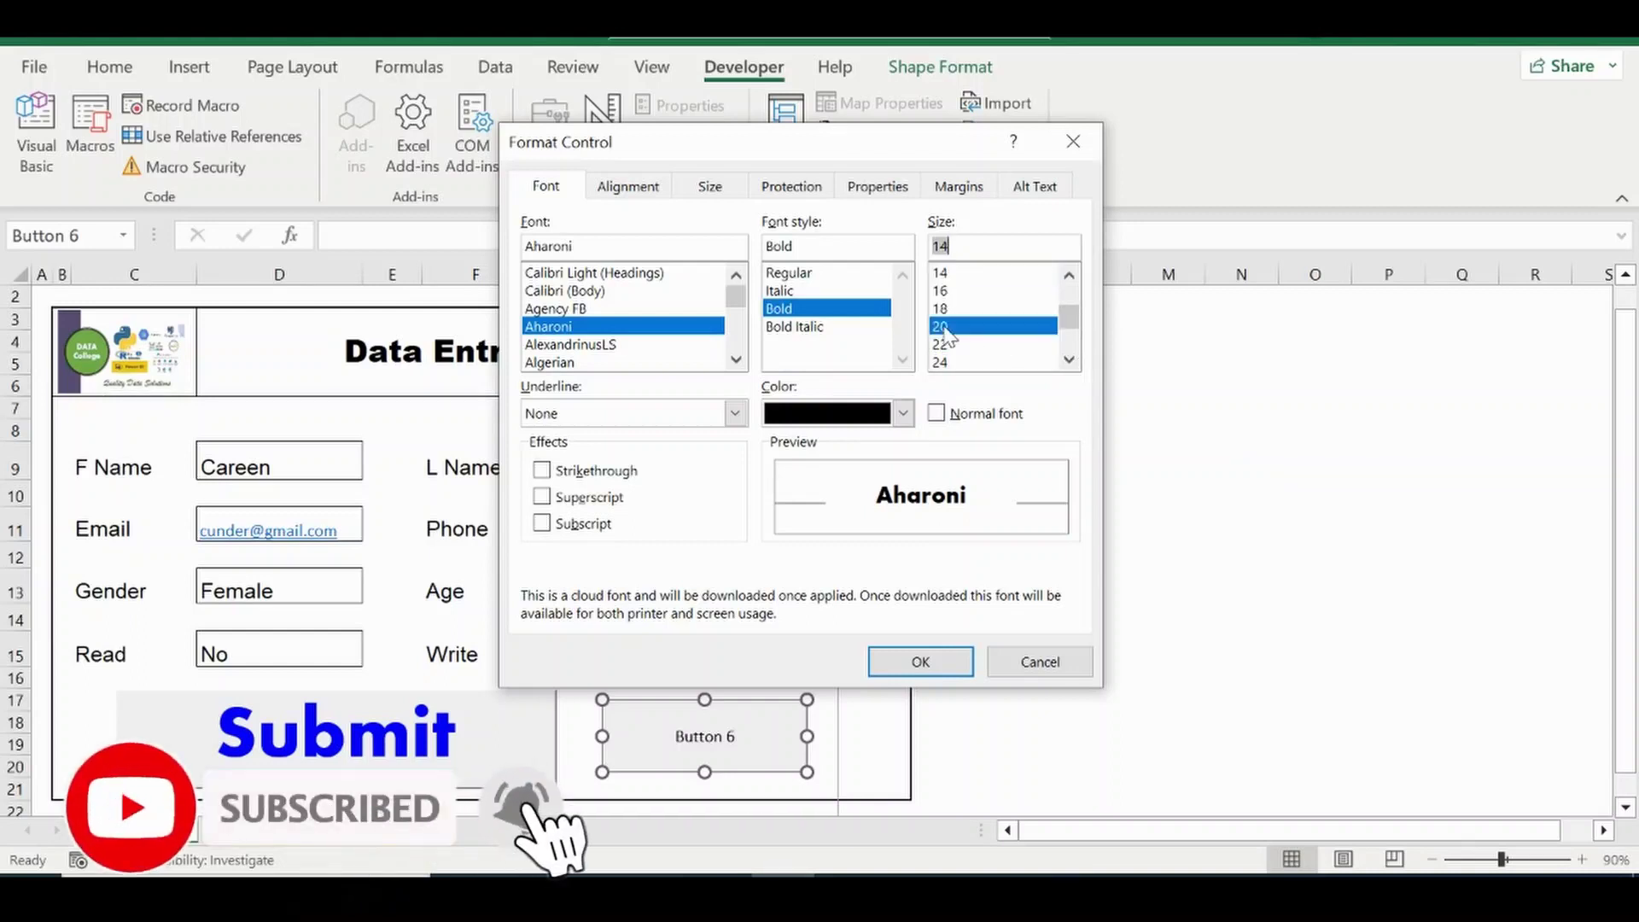
left_click(902, 413)
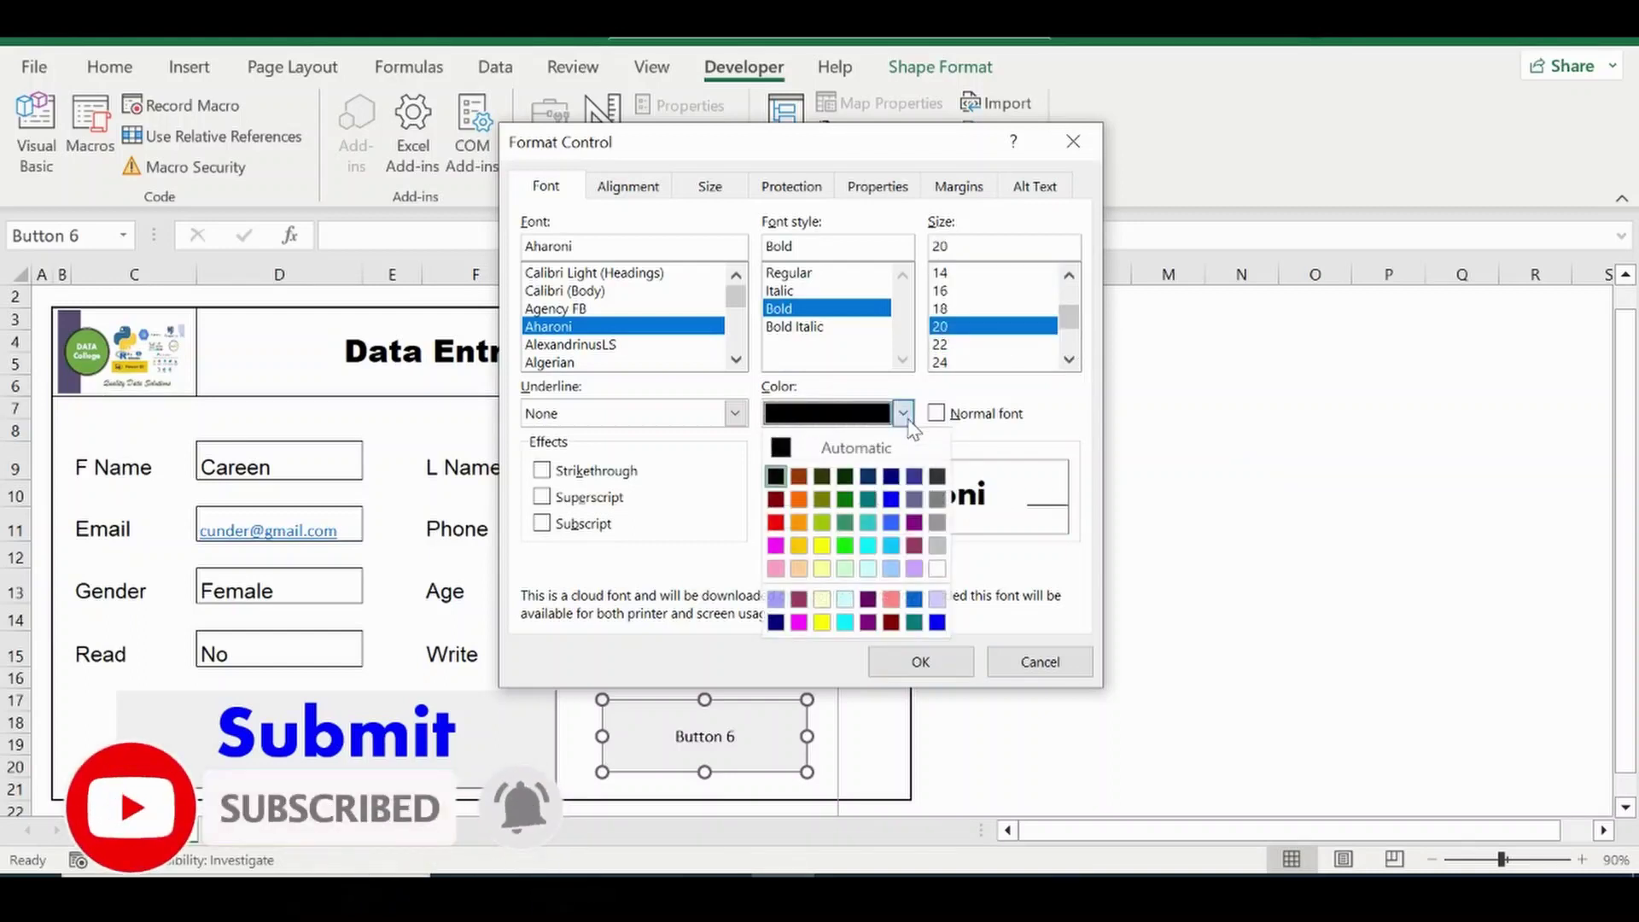
left_click(798, 475)
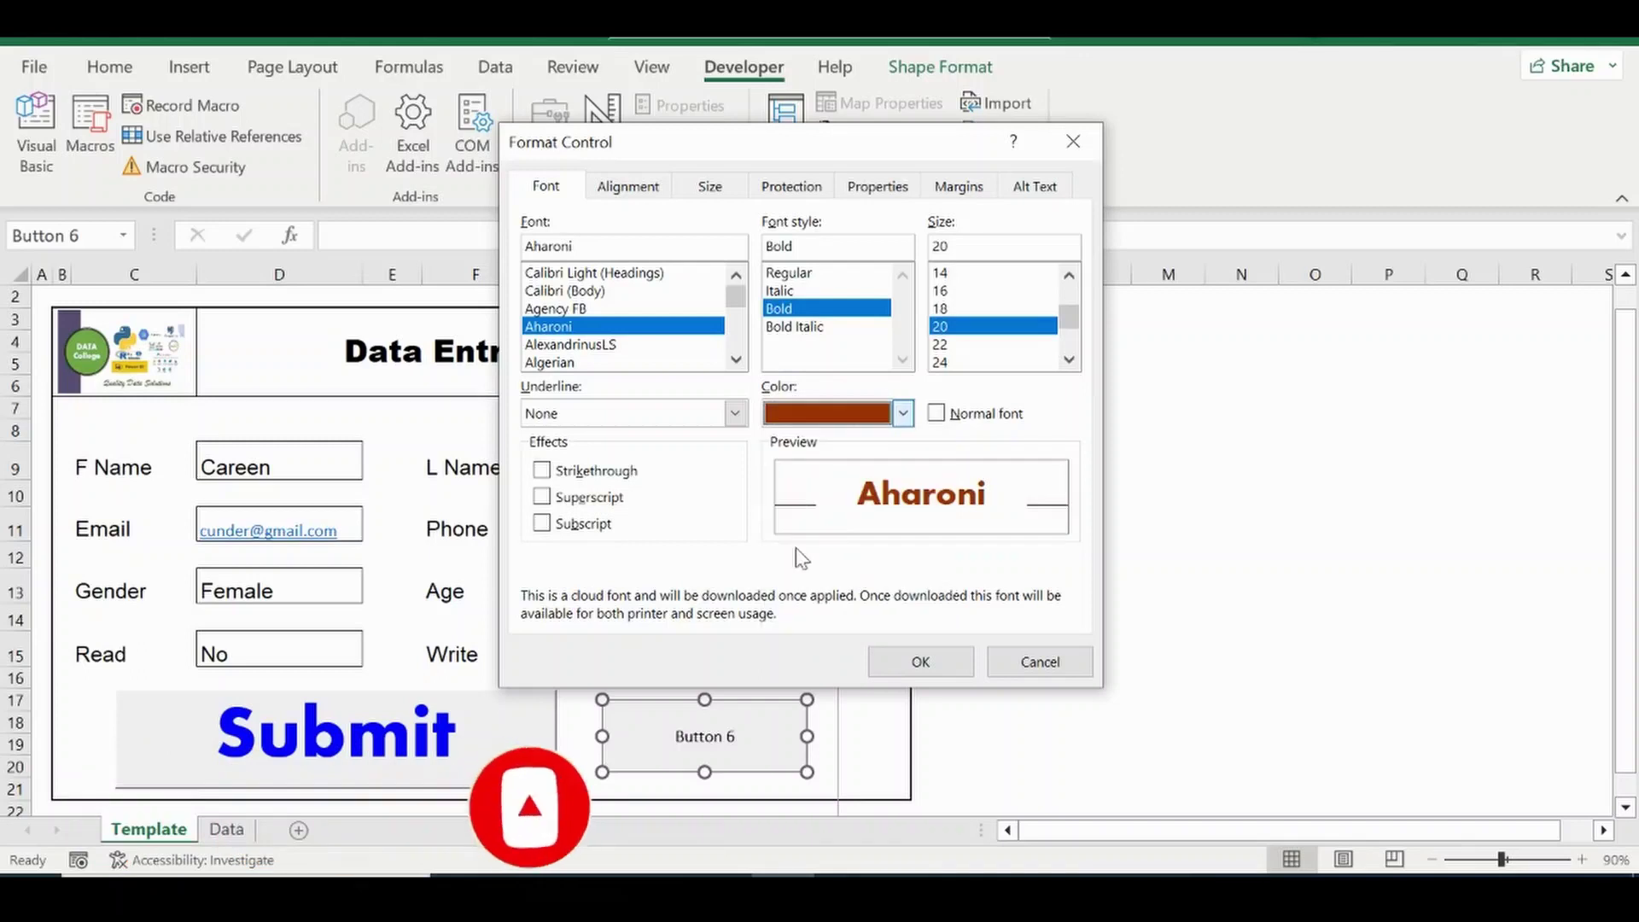
left_click(944, 661)
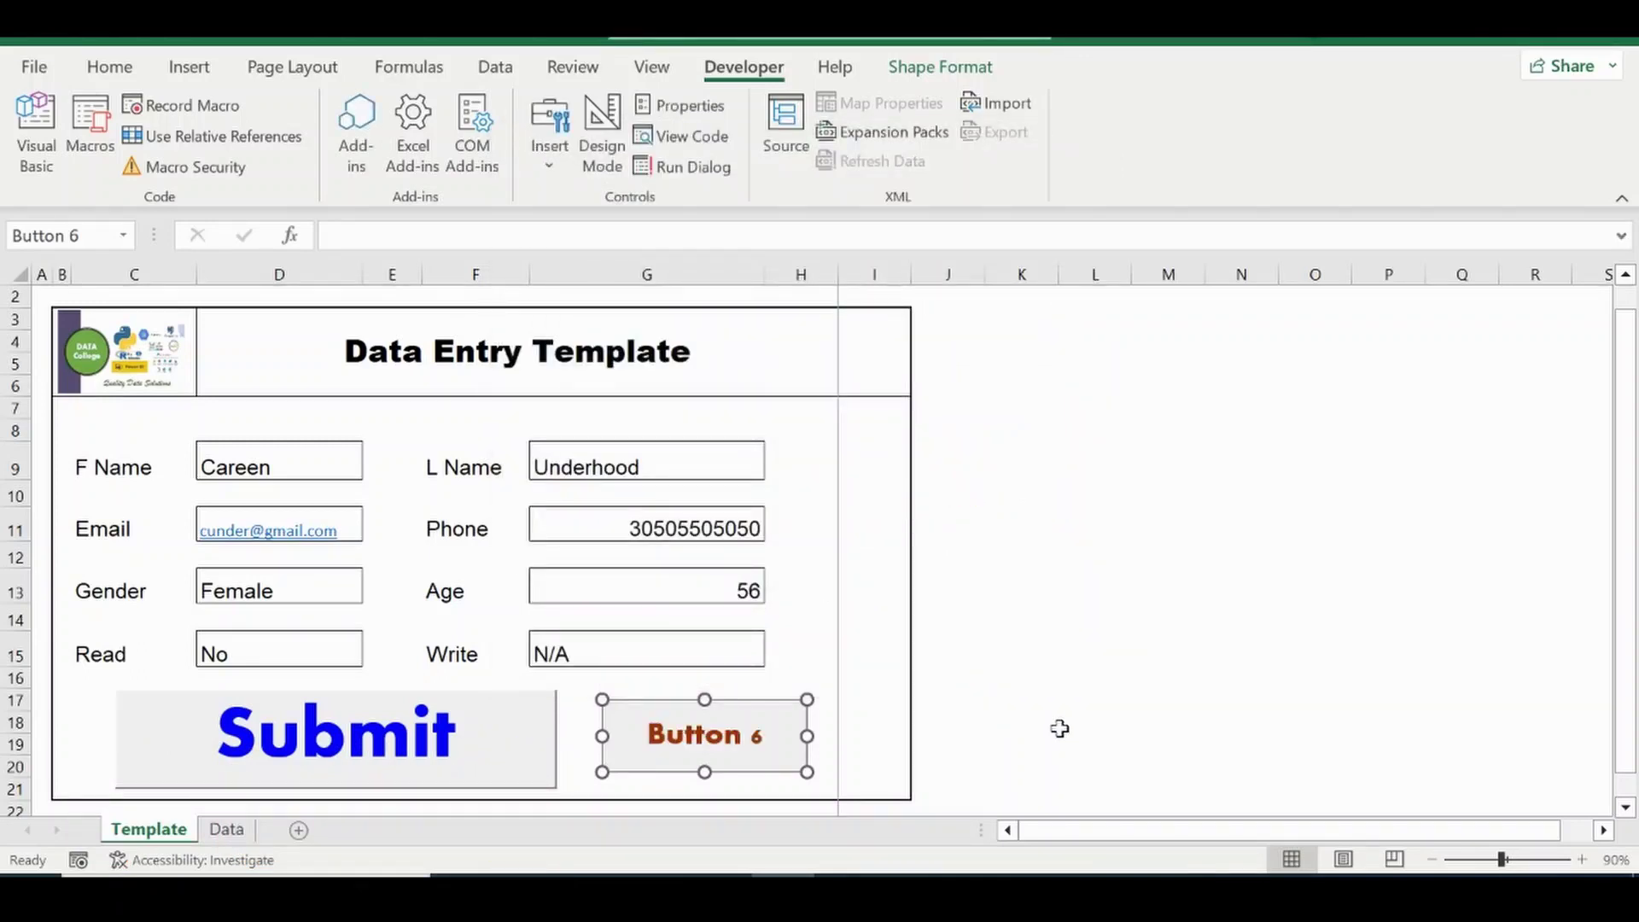
Rename the button's label text from Button 6 to Recall.
left_click(1061, 728)
right_click(701, 731)
left_click(772, 550)
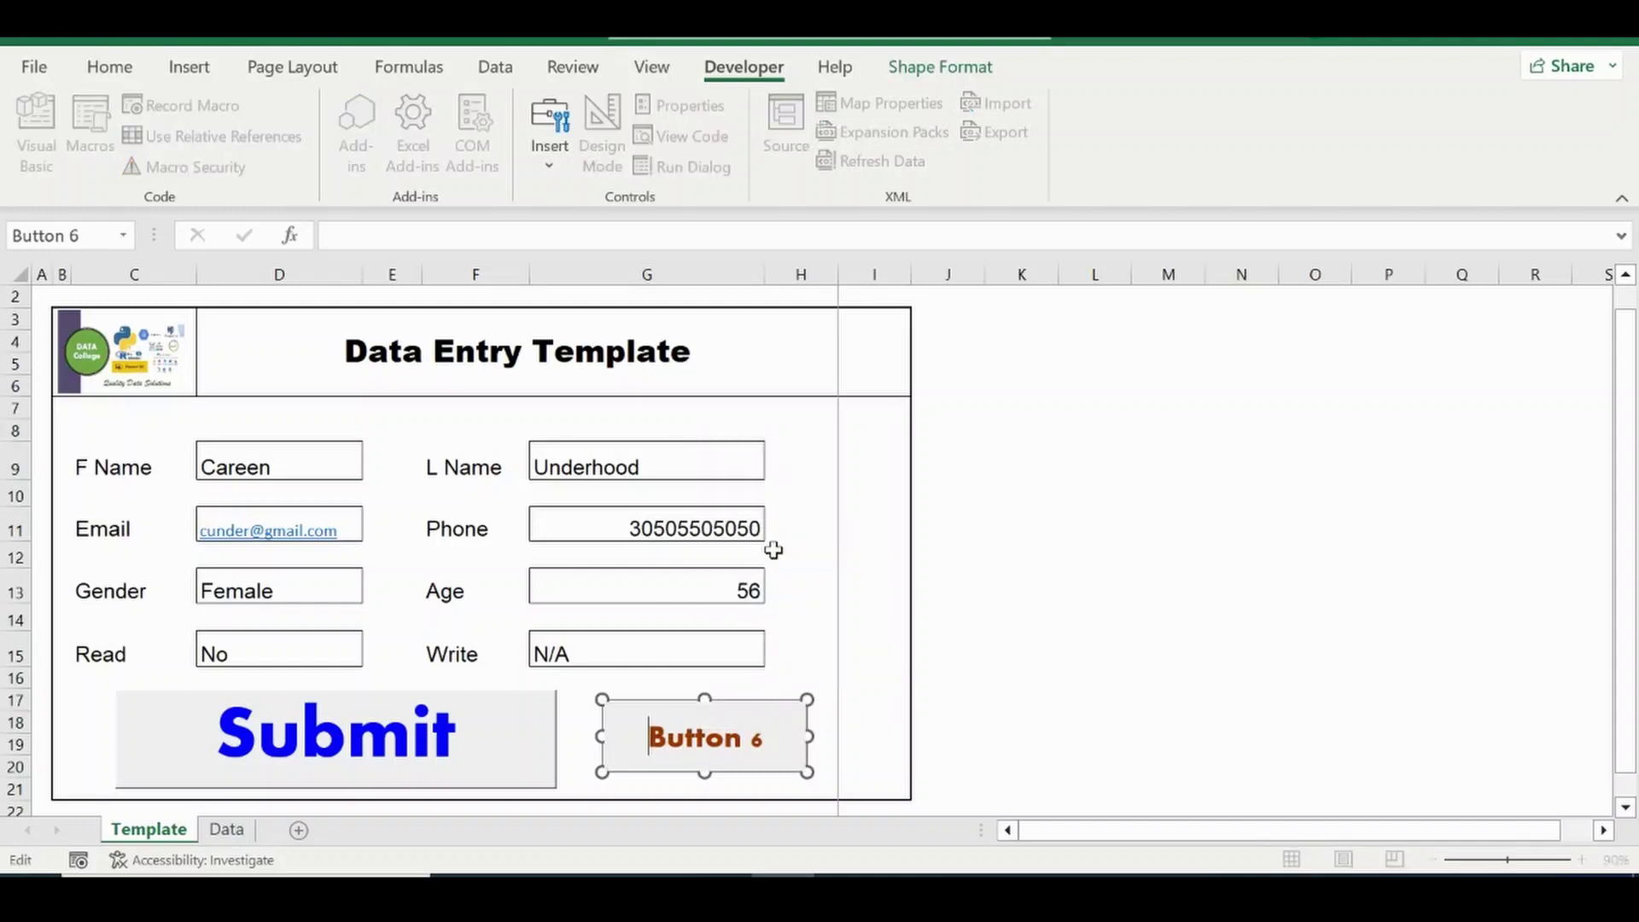
key("Delete")
key("Delete")
key("Delete")
key("Delete")
key("Delete")
key("Delete")
key("Delete")
key("Delete")
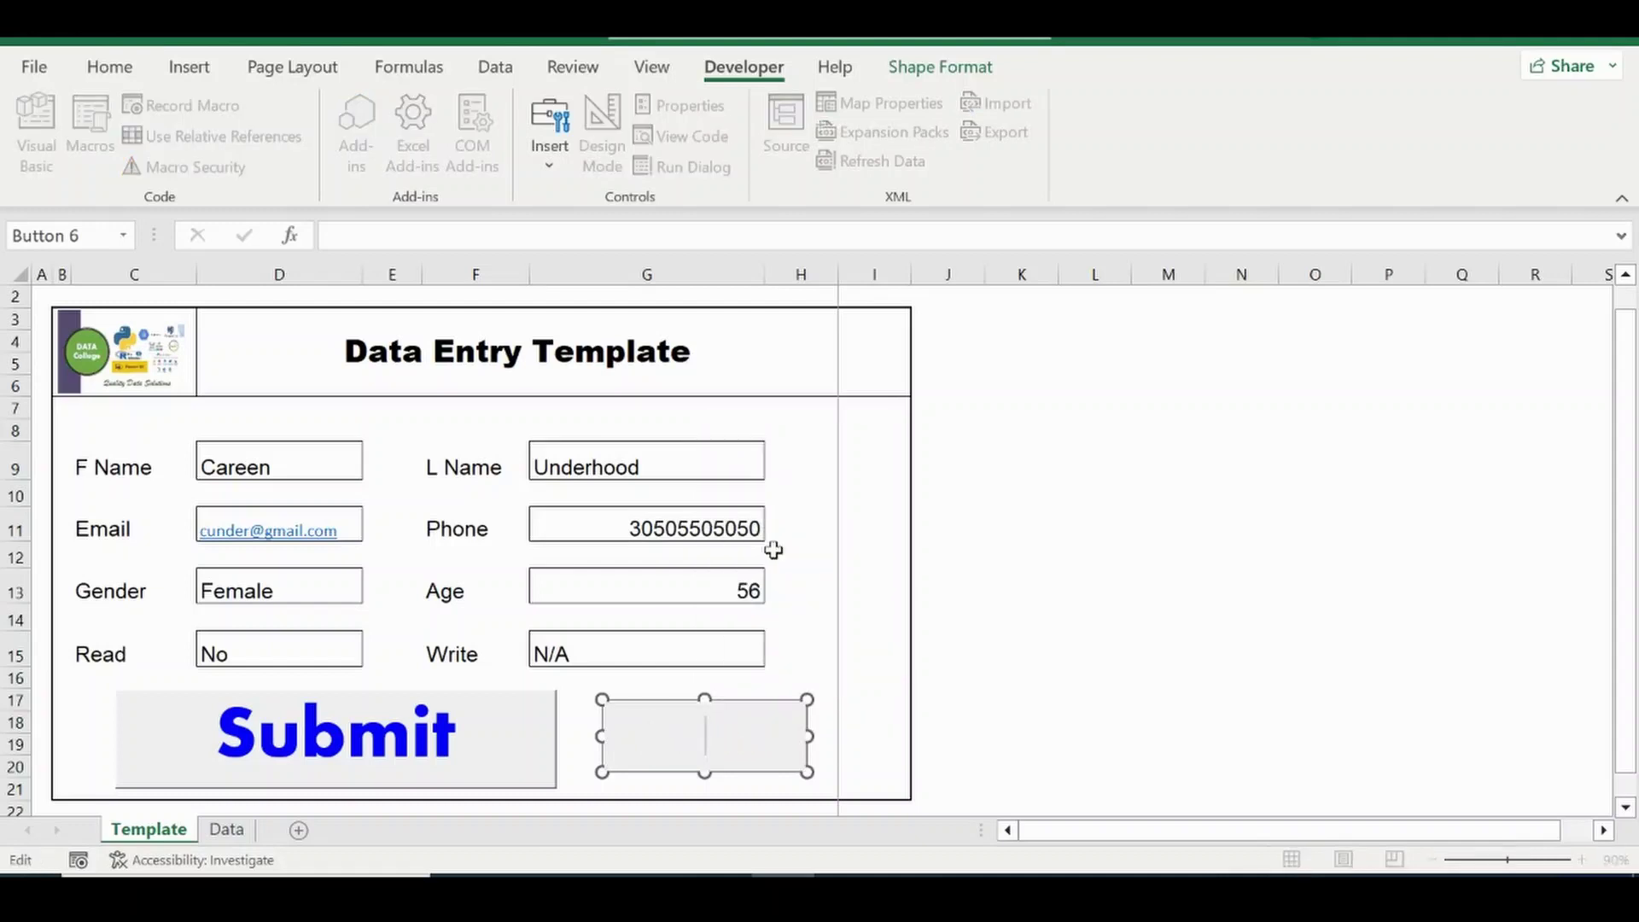
type("Recall")
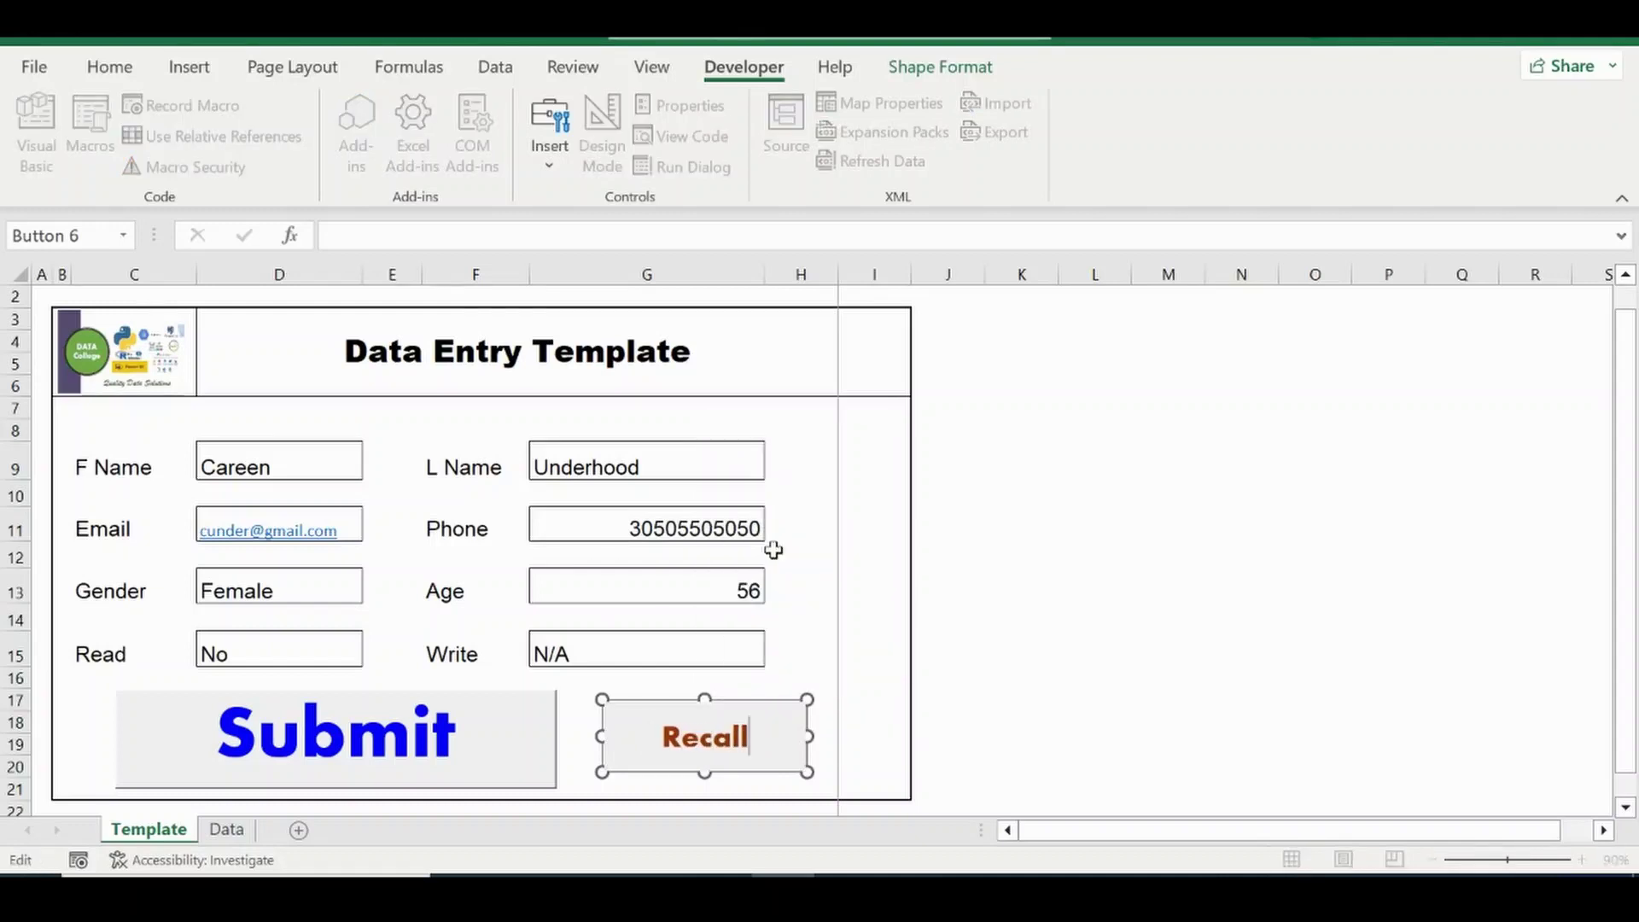
left_click(1068, 719)
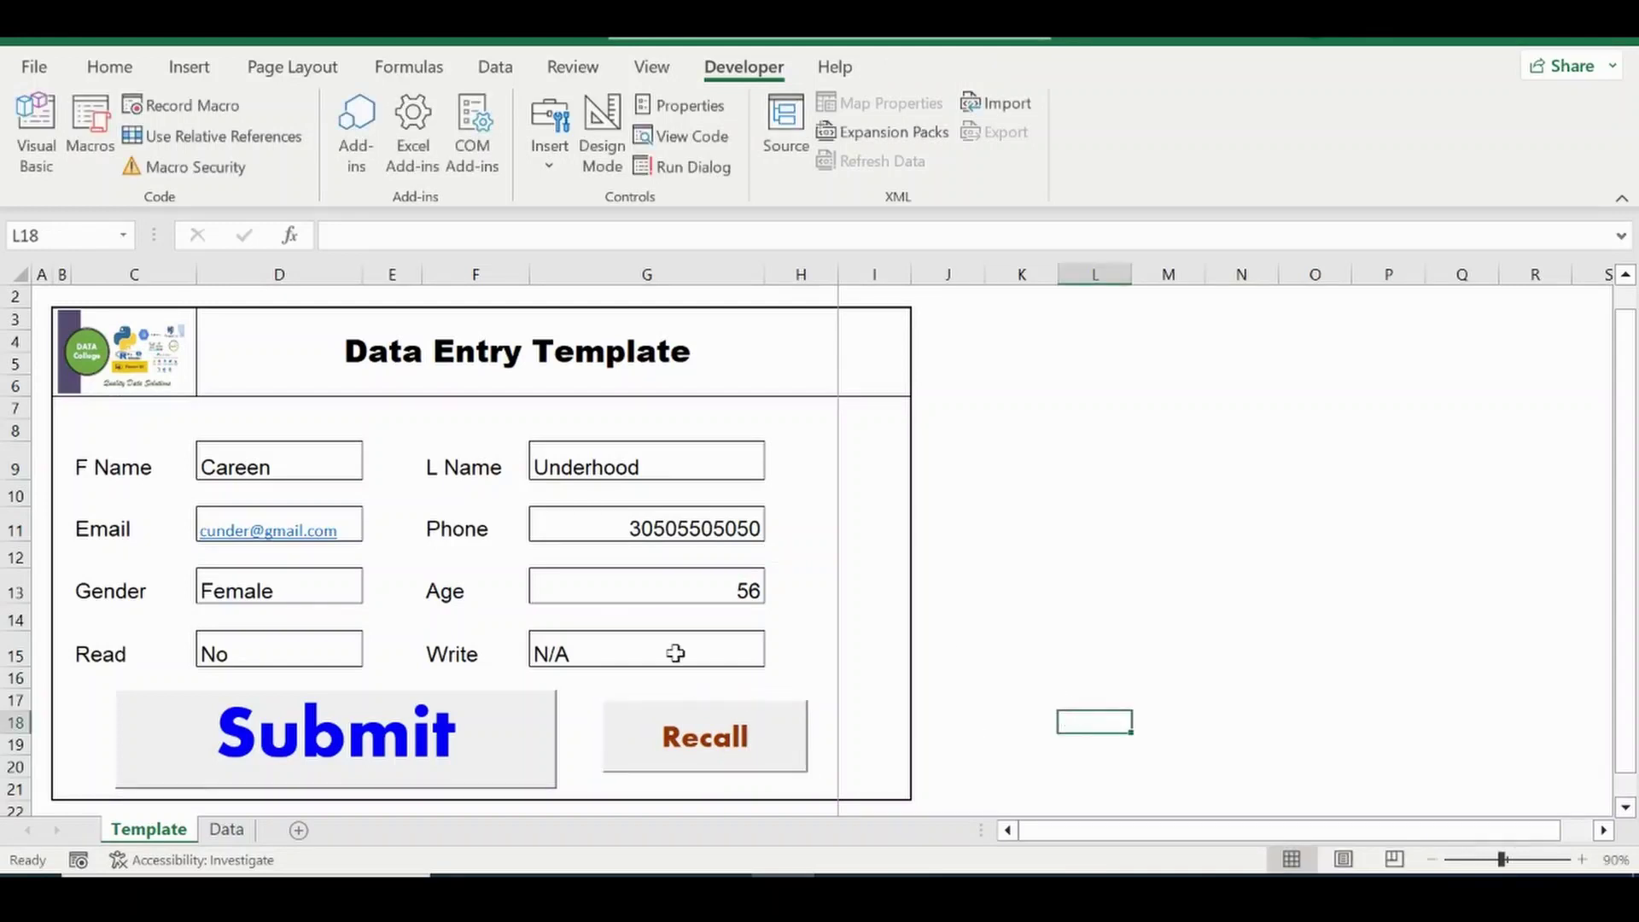
Clear the first name, email and last name fields.
left_click(238, 461)
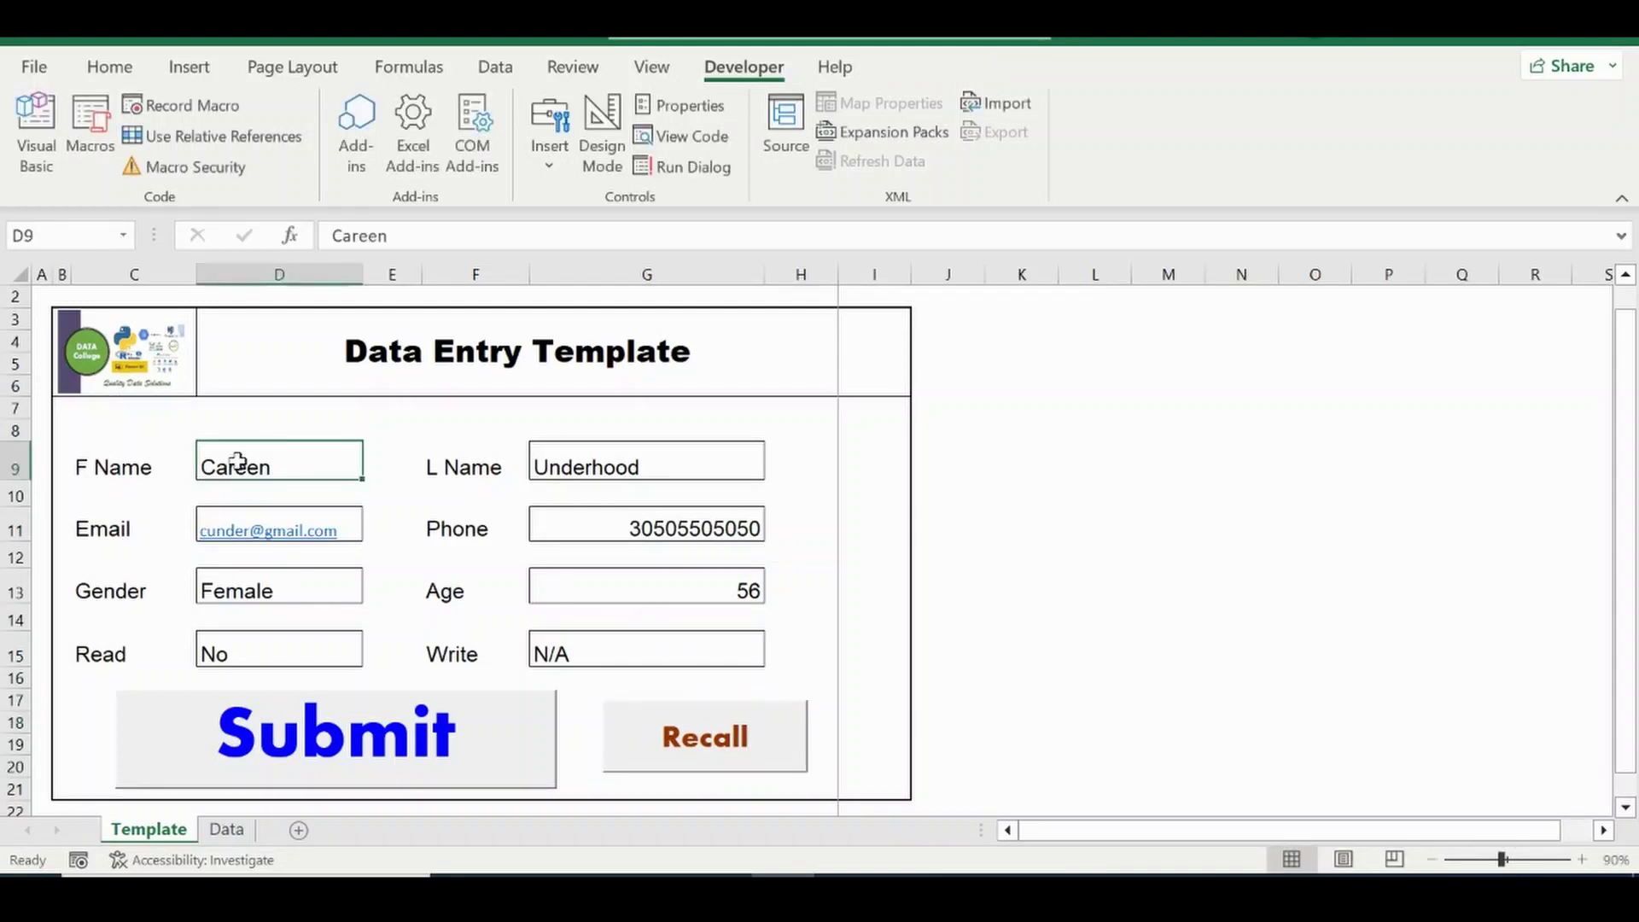
key("Delete")
key("Down")
key("Down")
key("Delete")
key("Right")
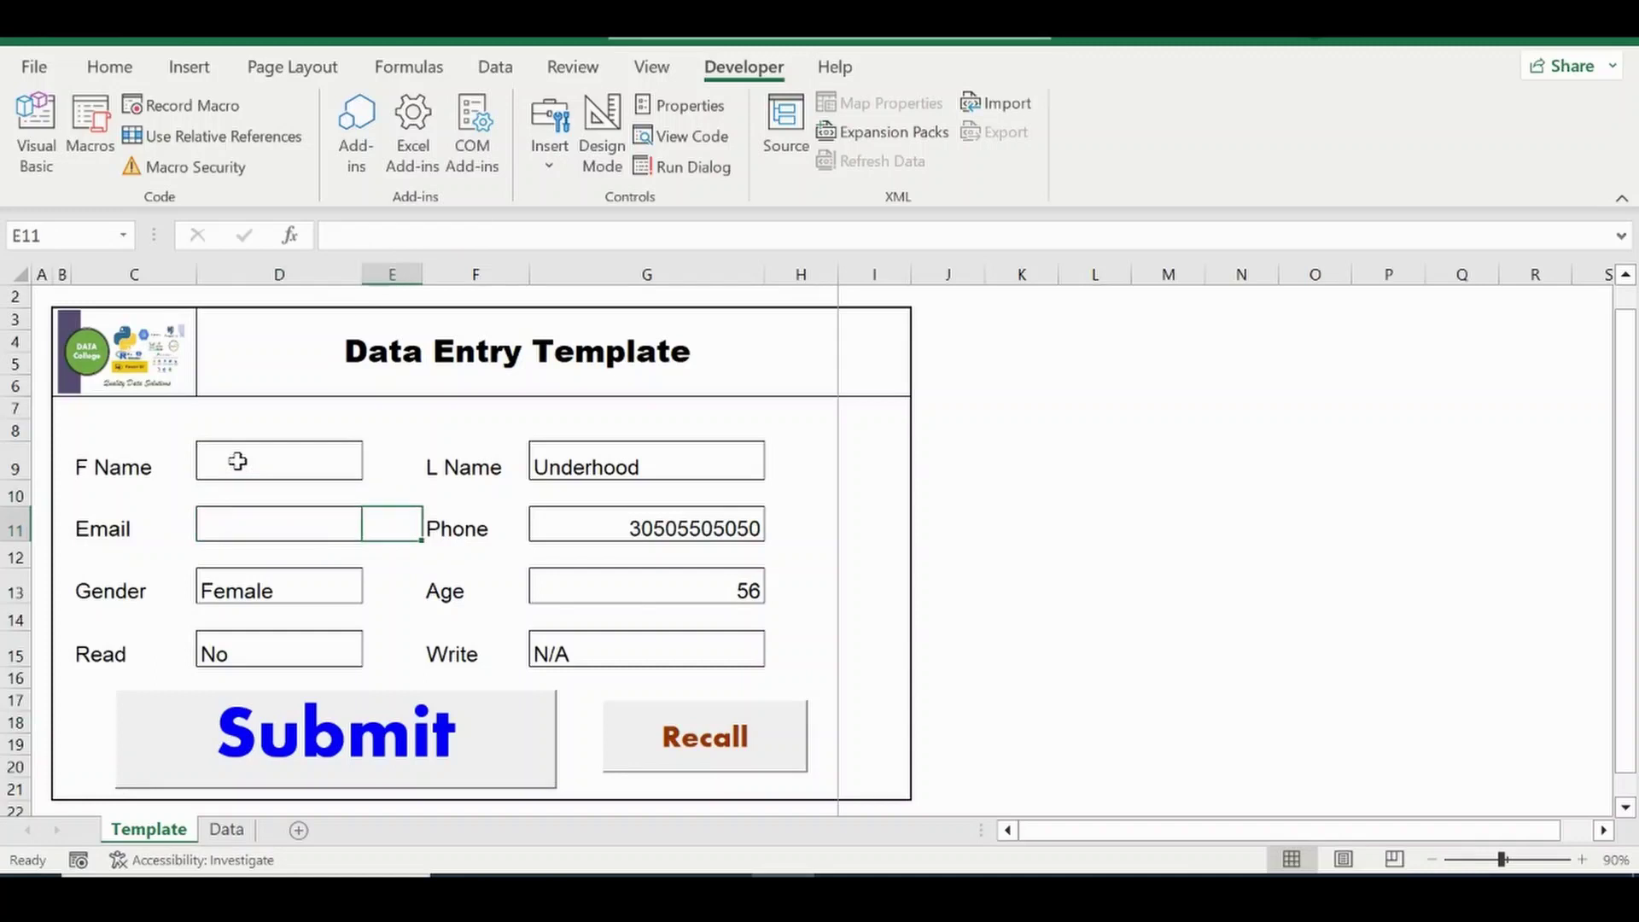
key("Right")
key("Right")
key("Up")
key("Up")
key("Up")
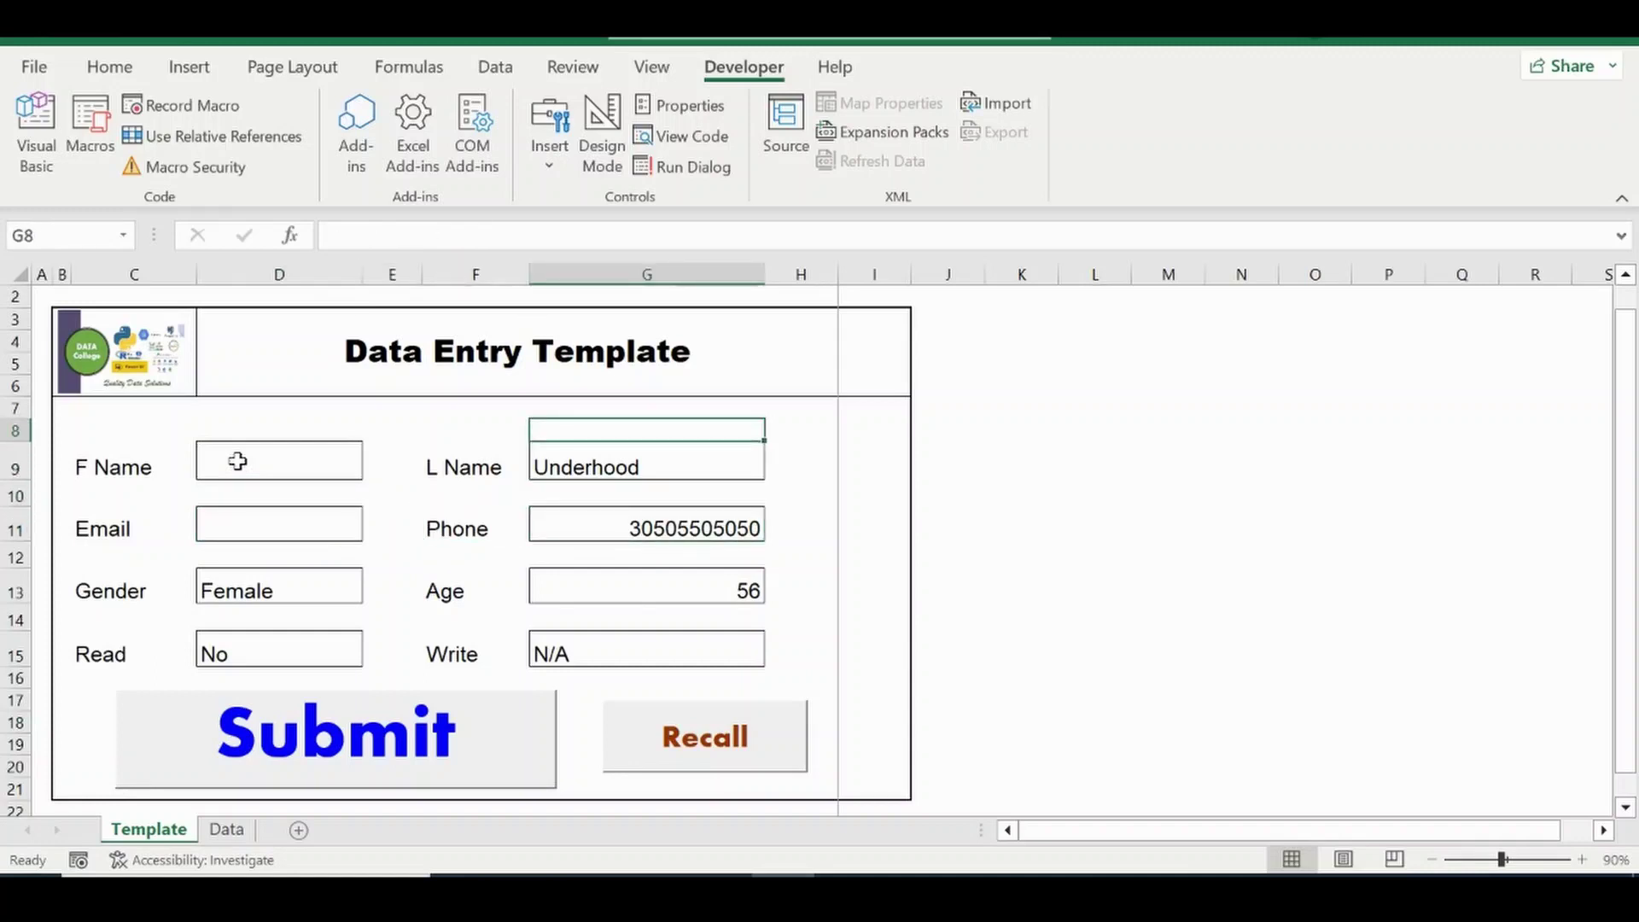
left_click(550, 463)
key("Delete")
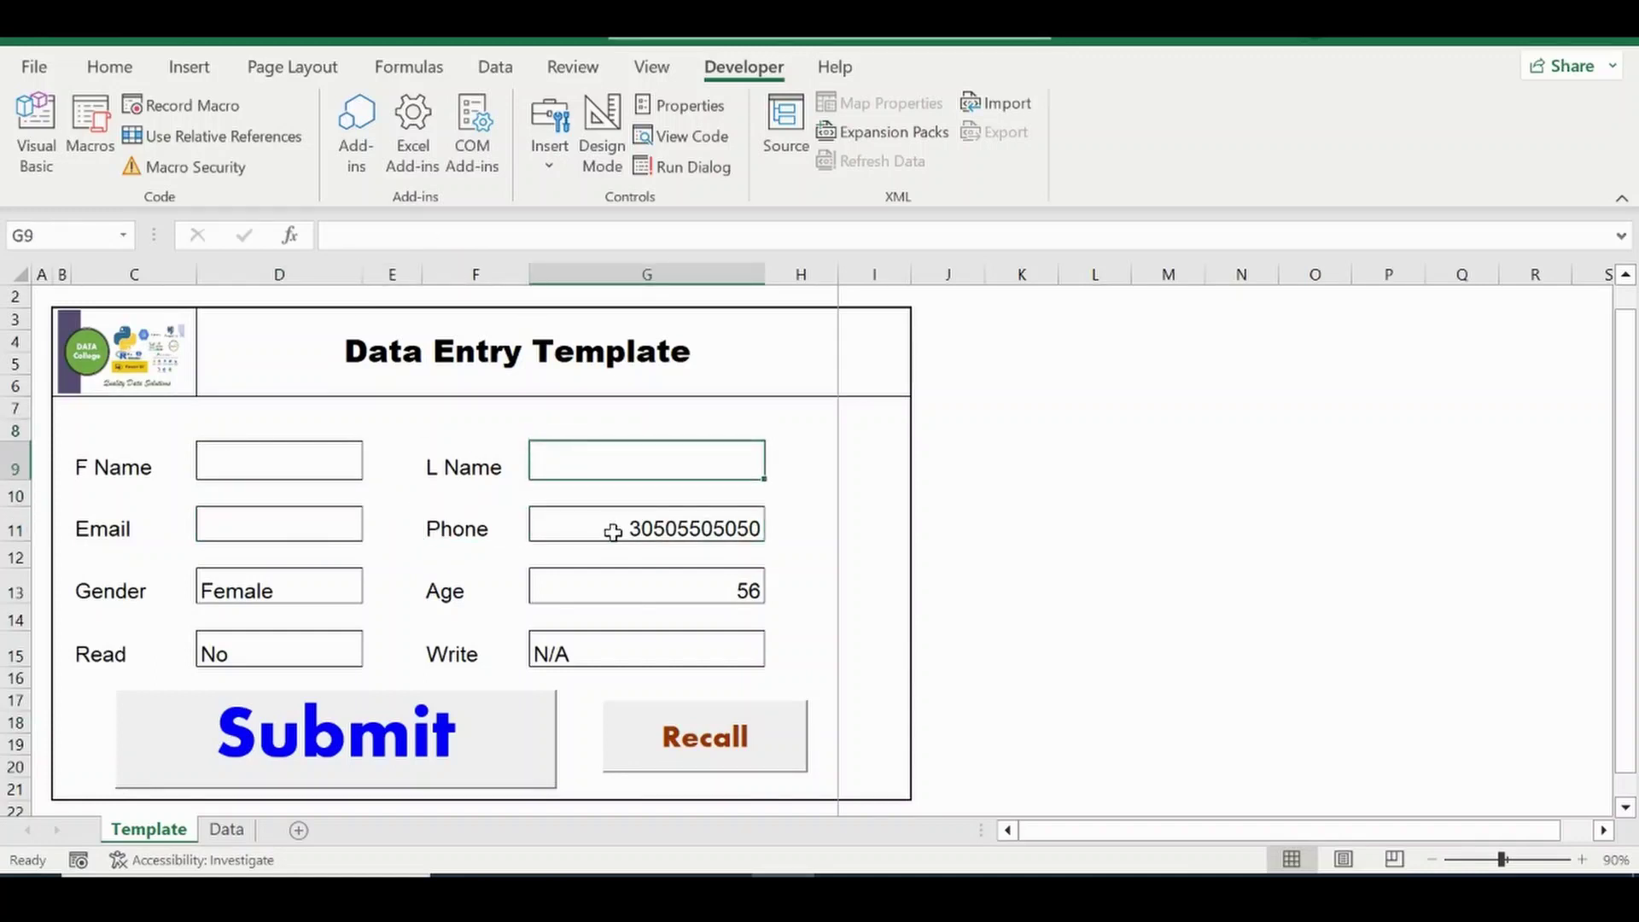
Clear the phone, age, Write, gender and Read fields.
left_click(611, 531)
key("Delete")
left_click(674, 586)
key("Delete")
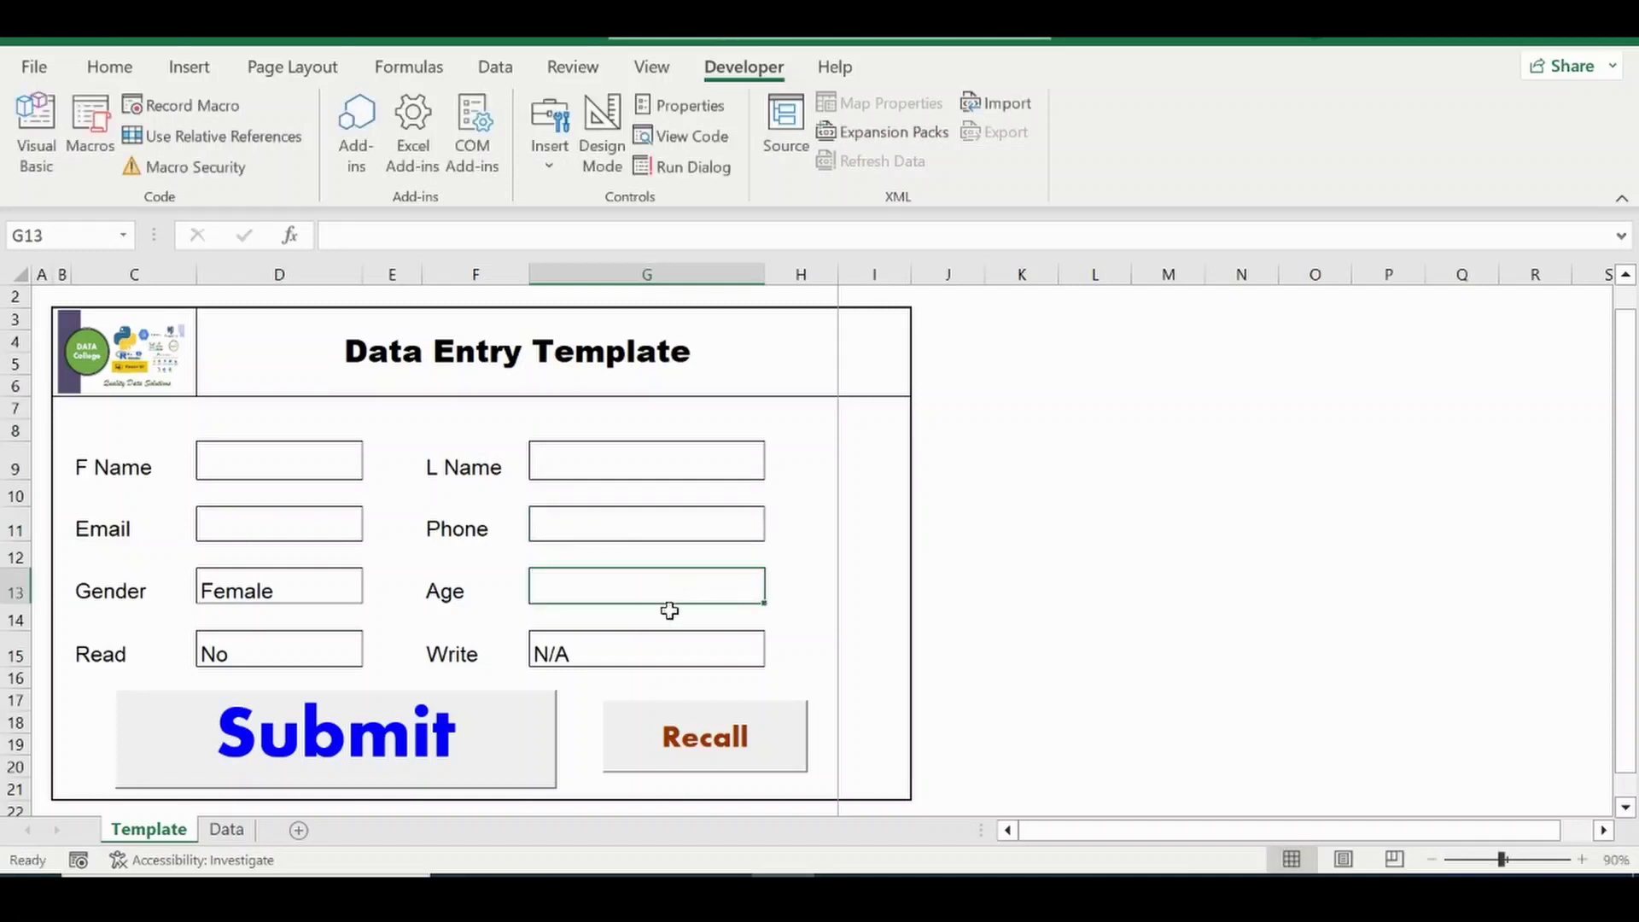
left_click(637, 658)
key("Delete")
left_click(265, 584)
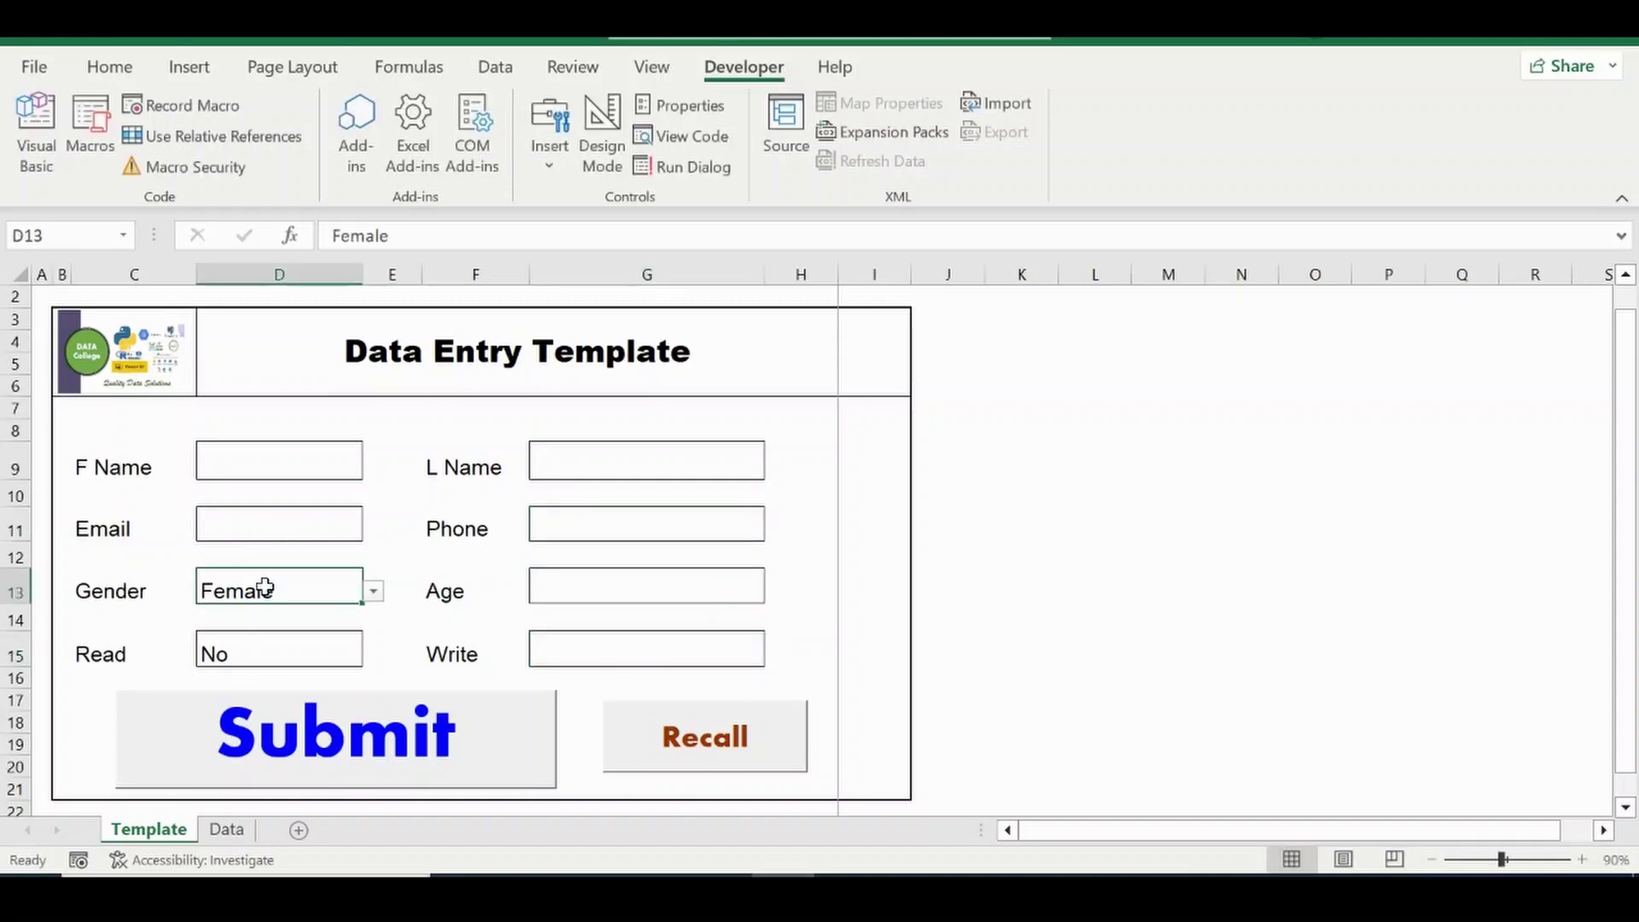
key("Delete")
left_click(247, 642)
key("Delete")
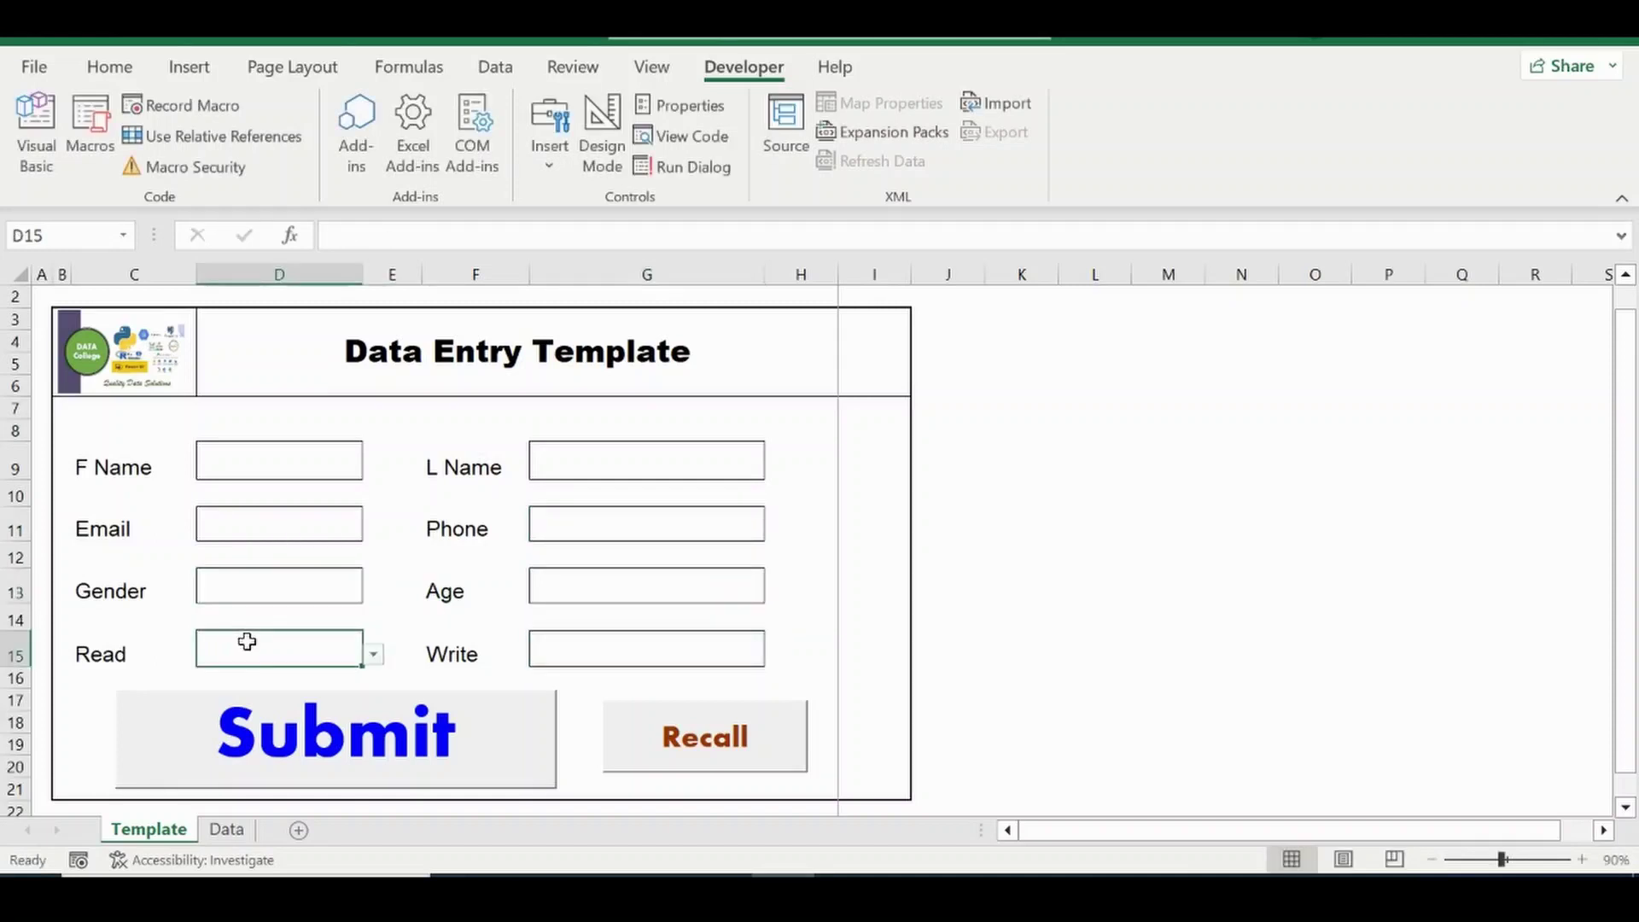
left_click(276, 450)
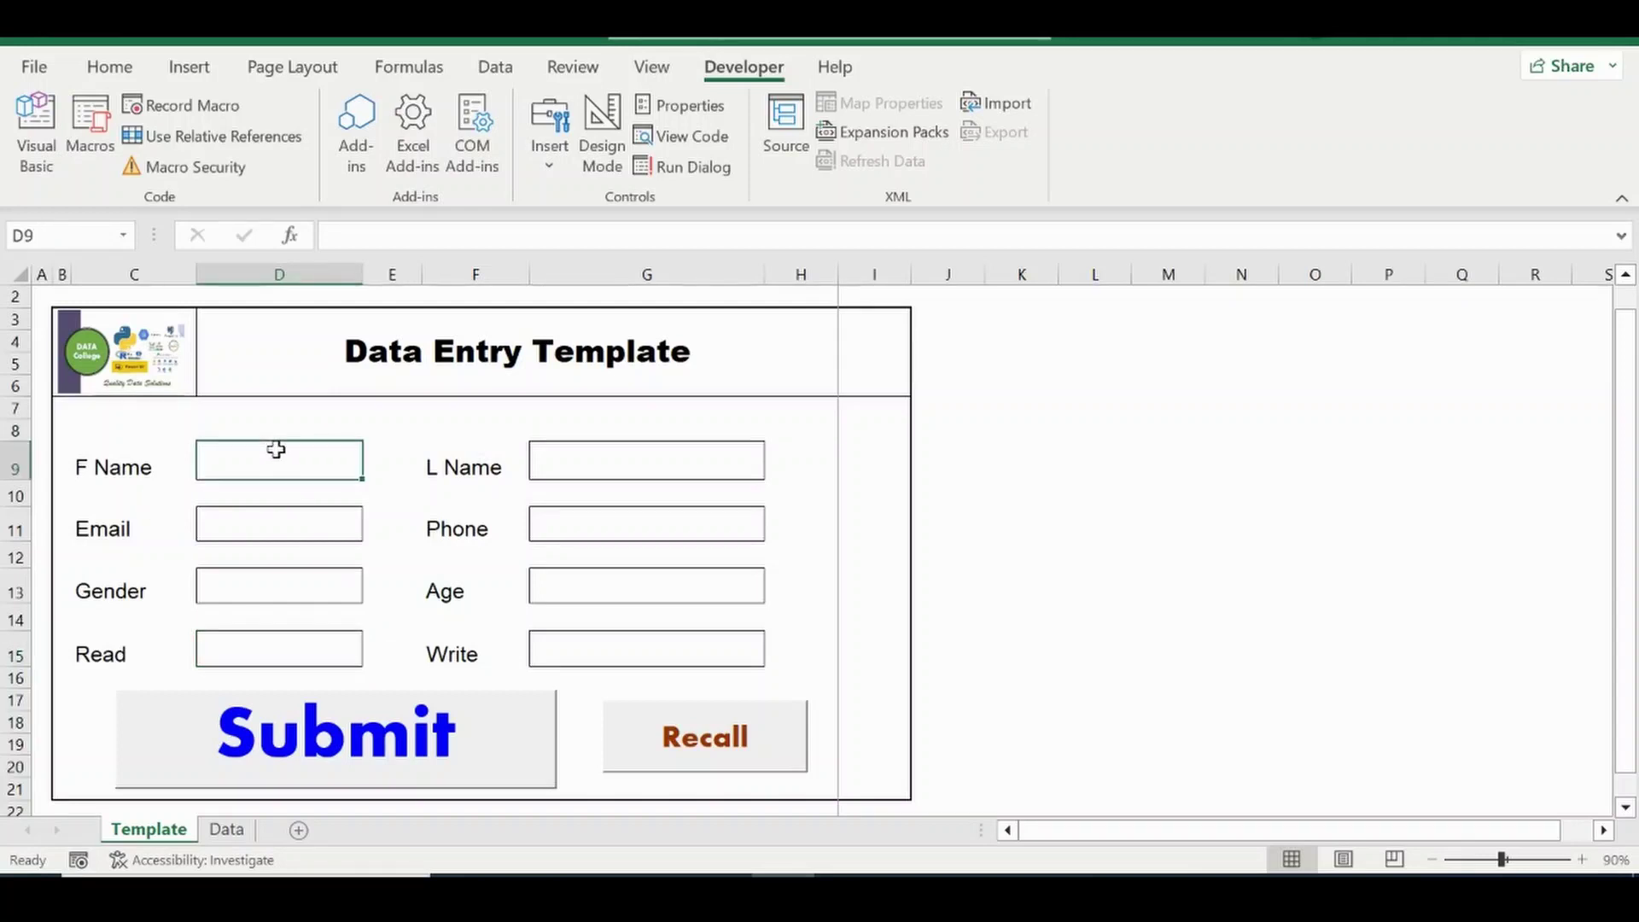
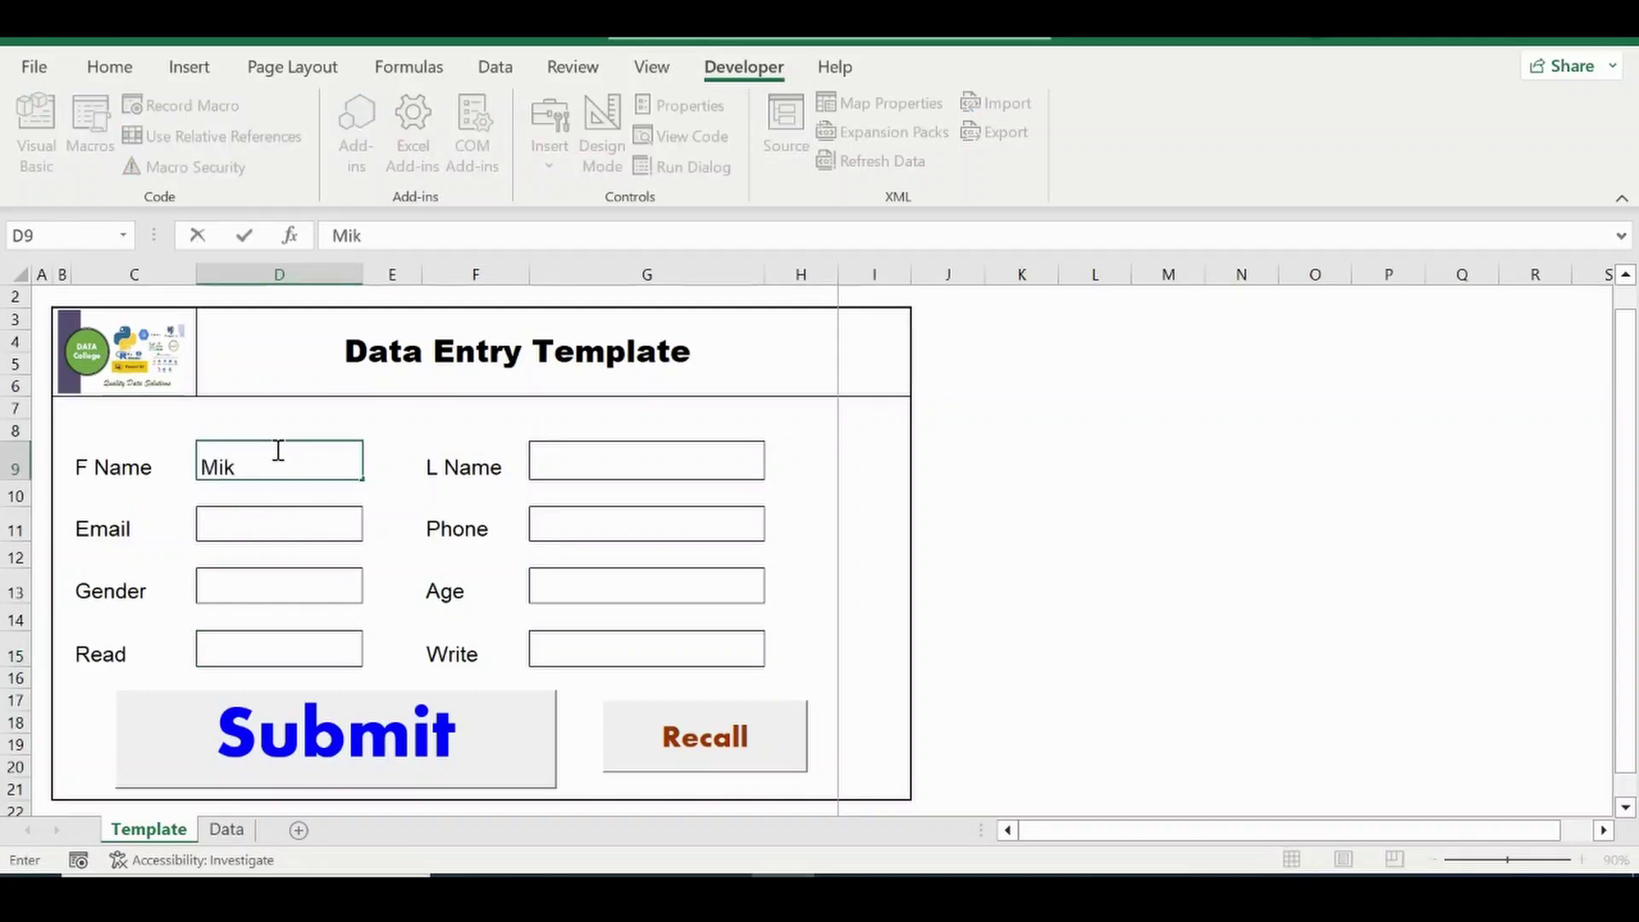
Enter the test person's first and last name in the form.
key("Tab")
key("Tab")
key("Tab")
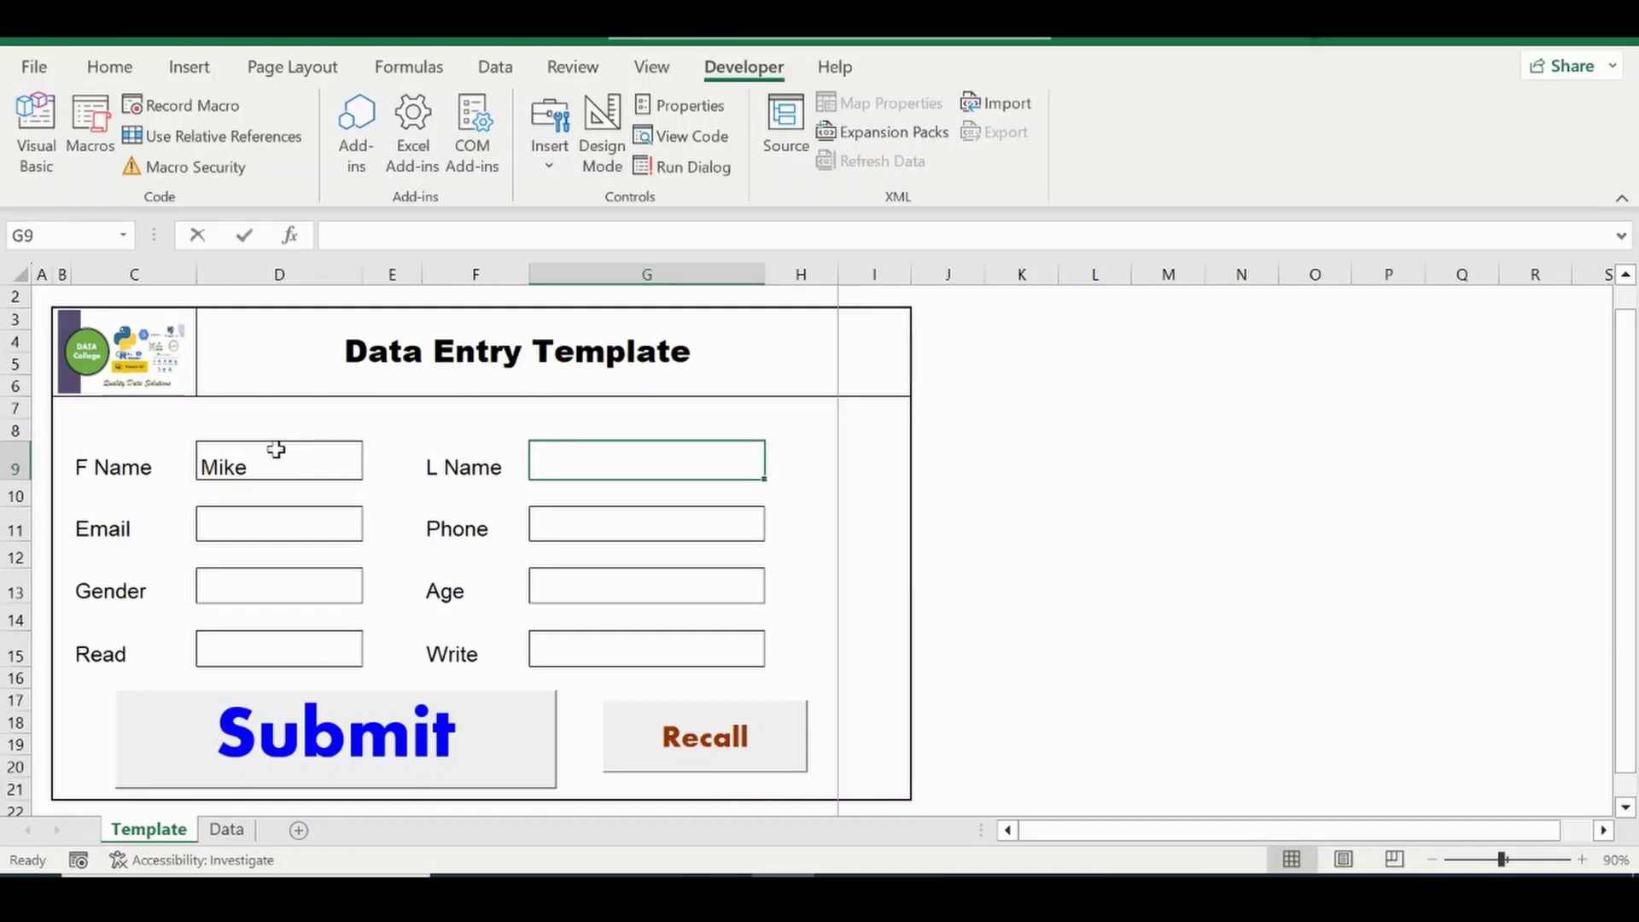
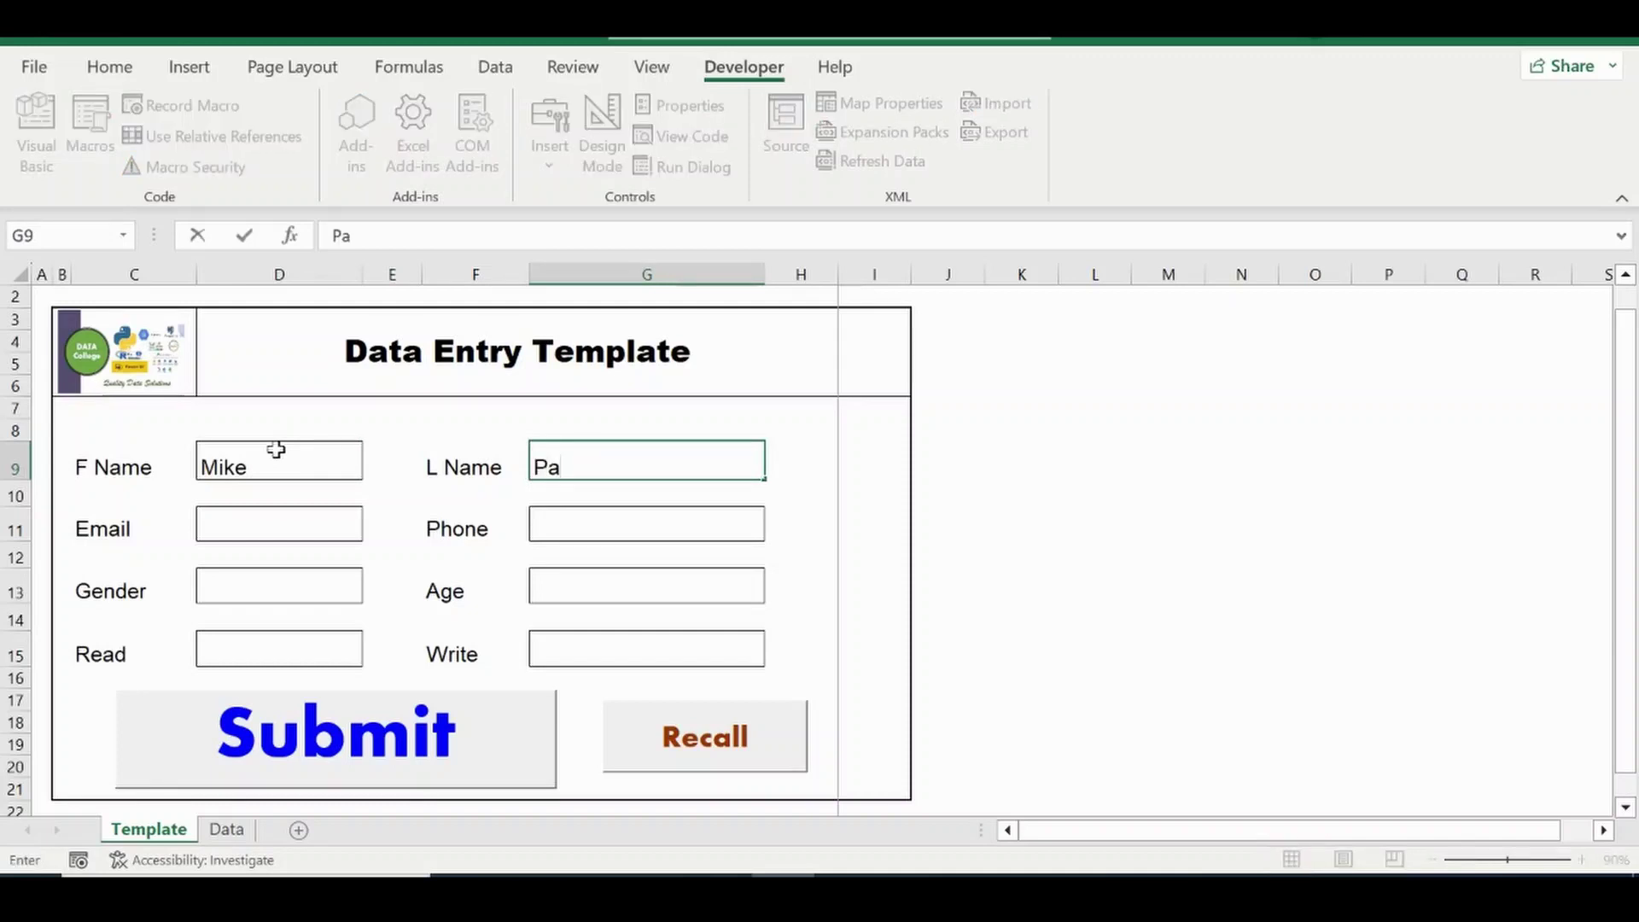
key("Return")
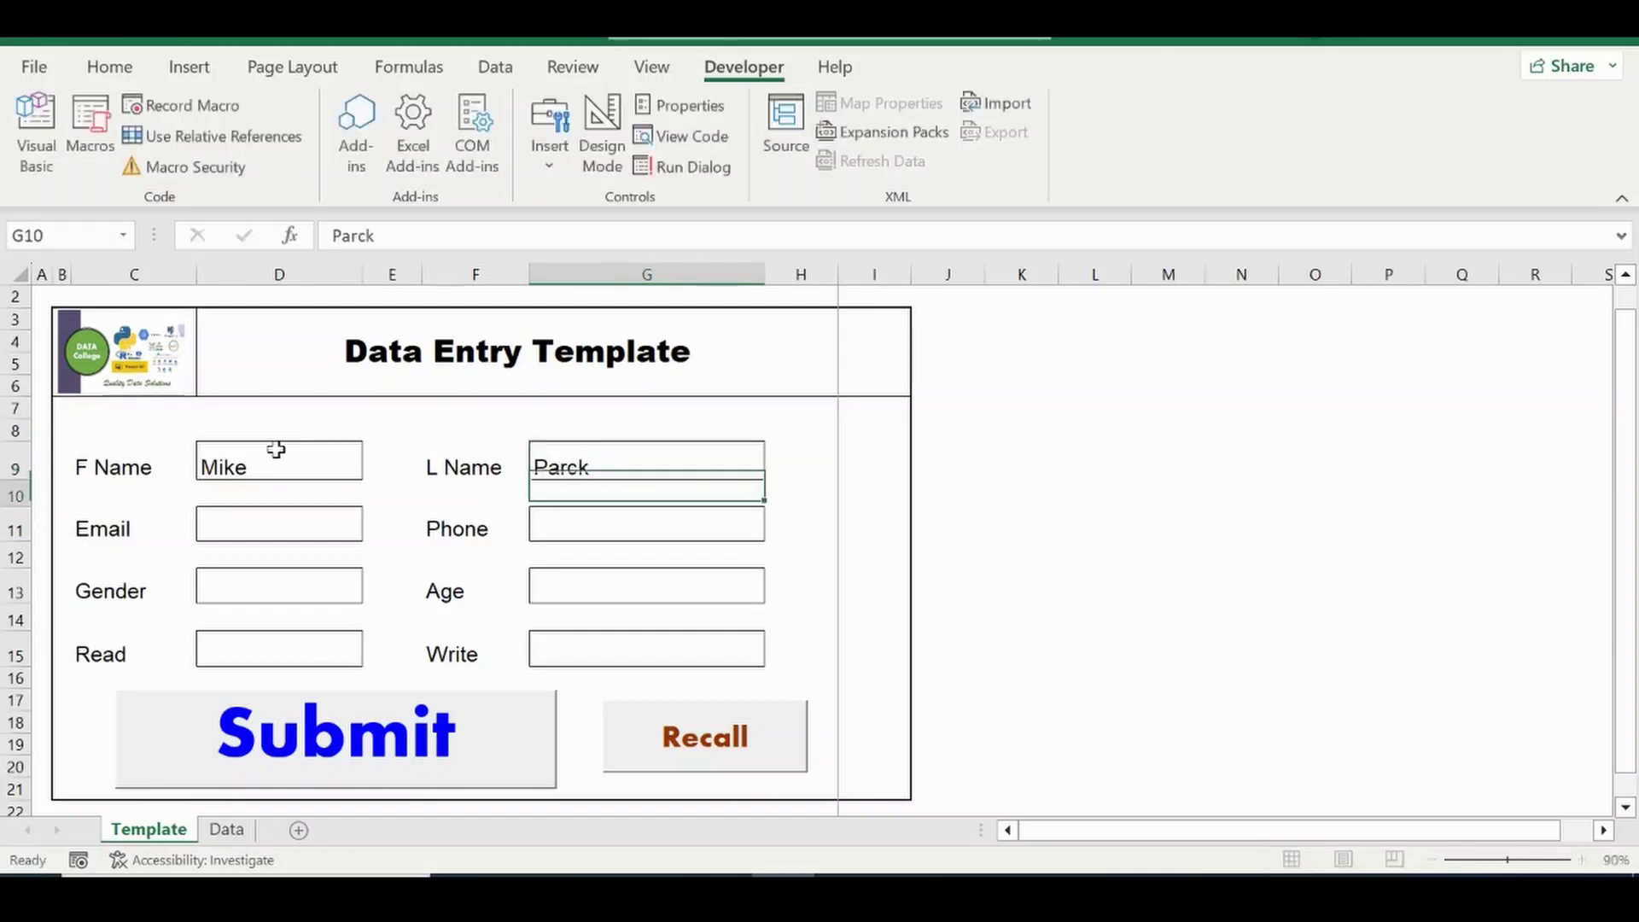
Fill in the contact's e-mail address and phone number.
left_click(289, 523)
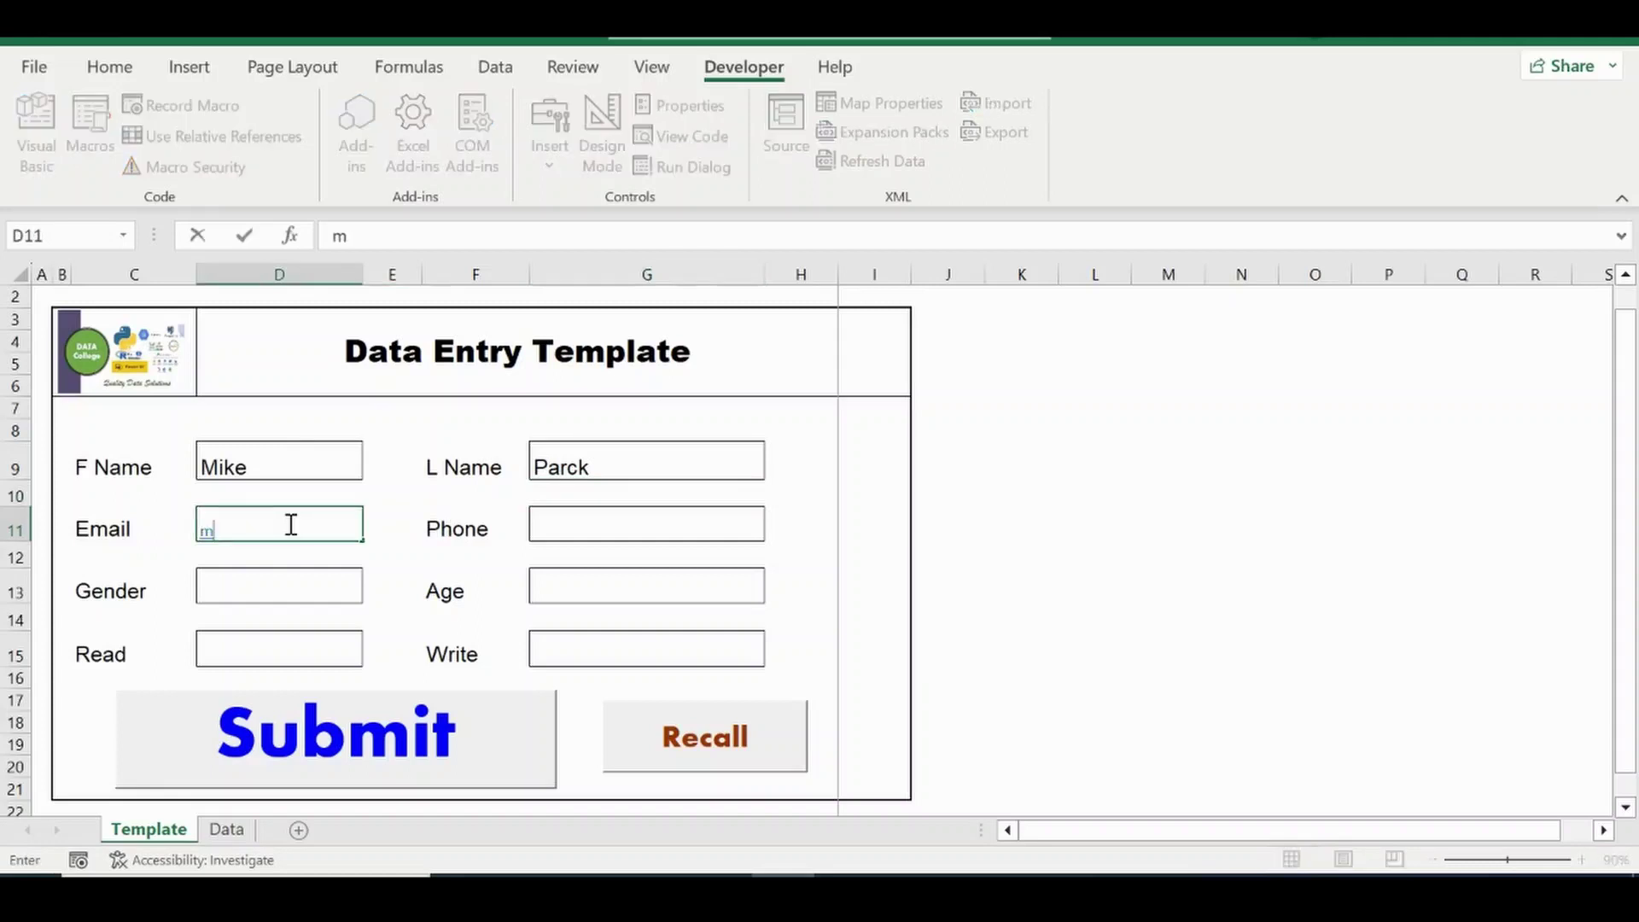
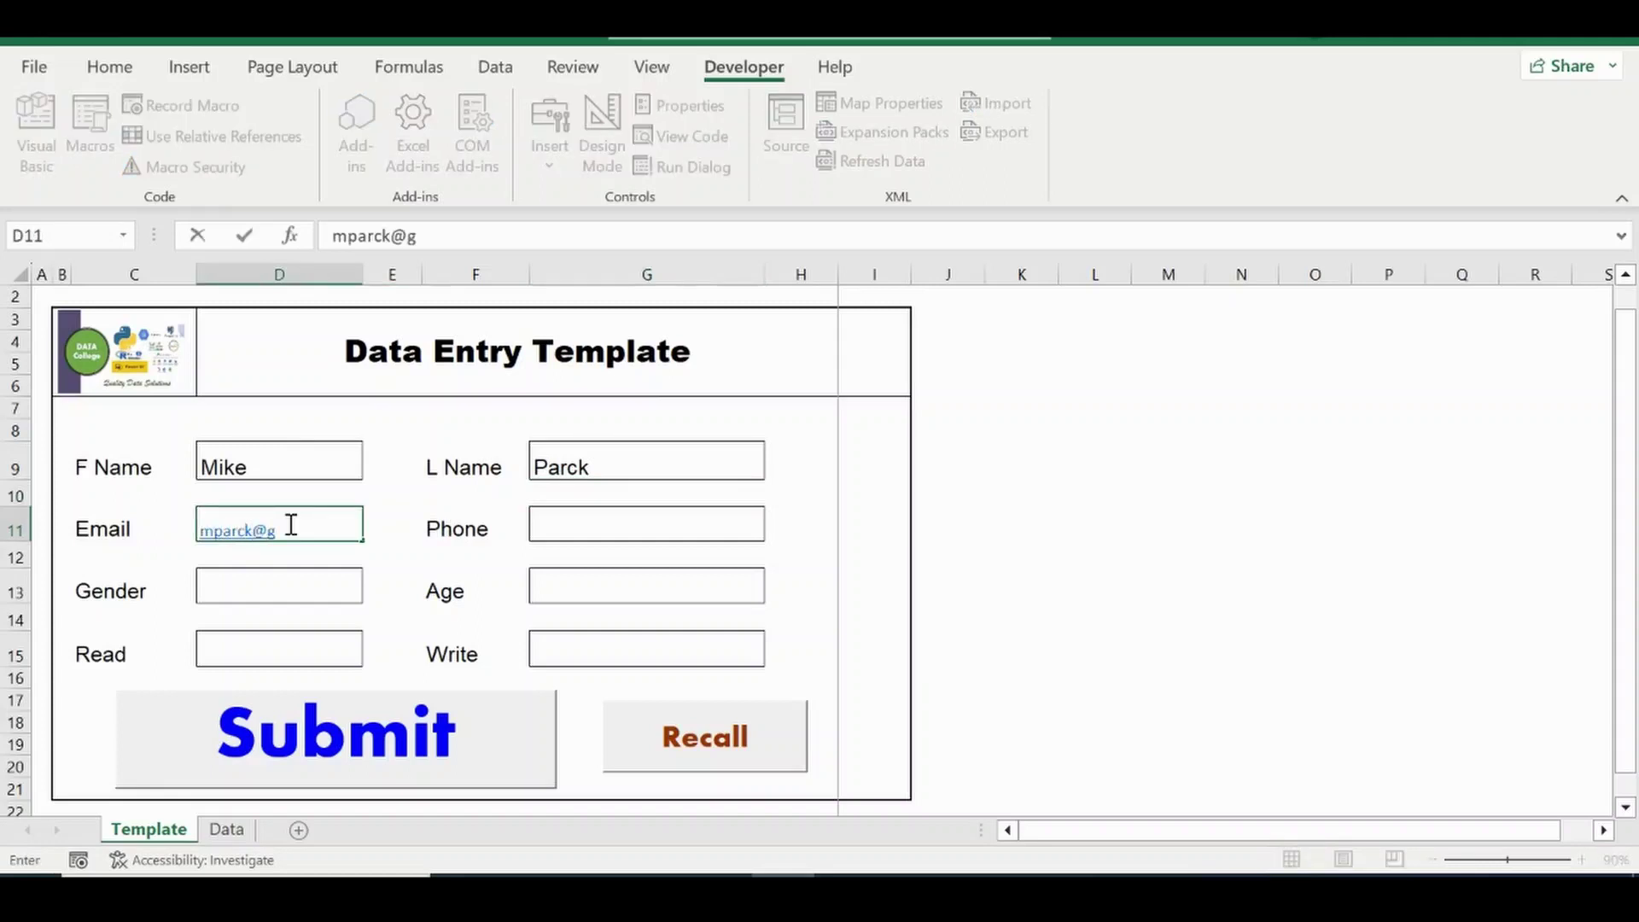
key("Tab")
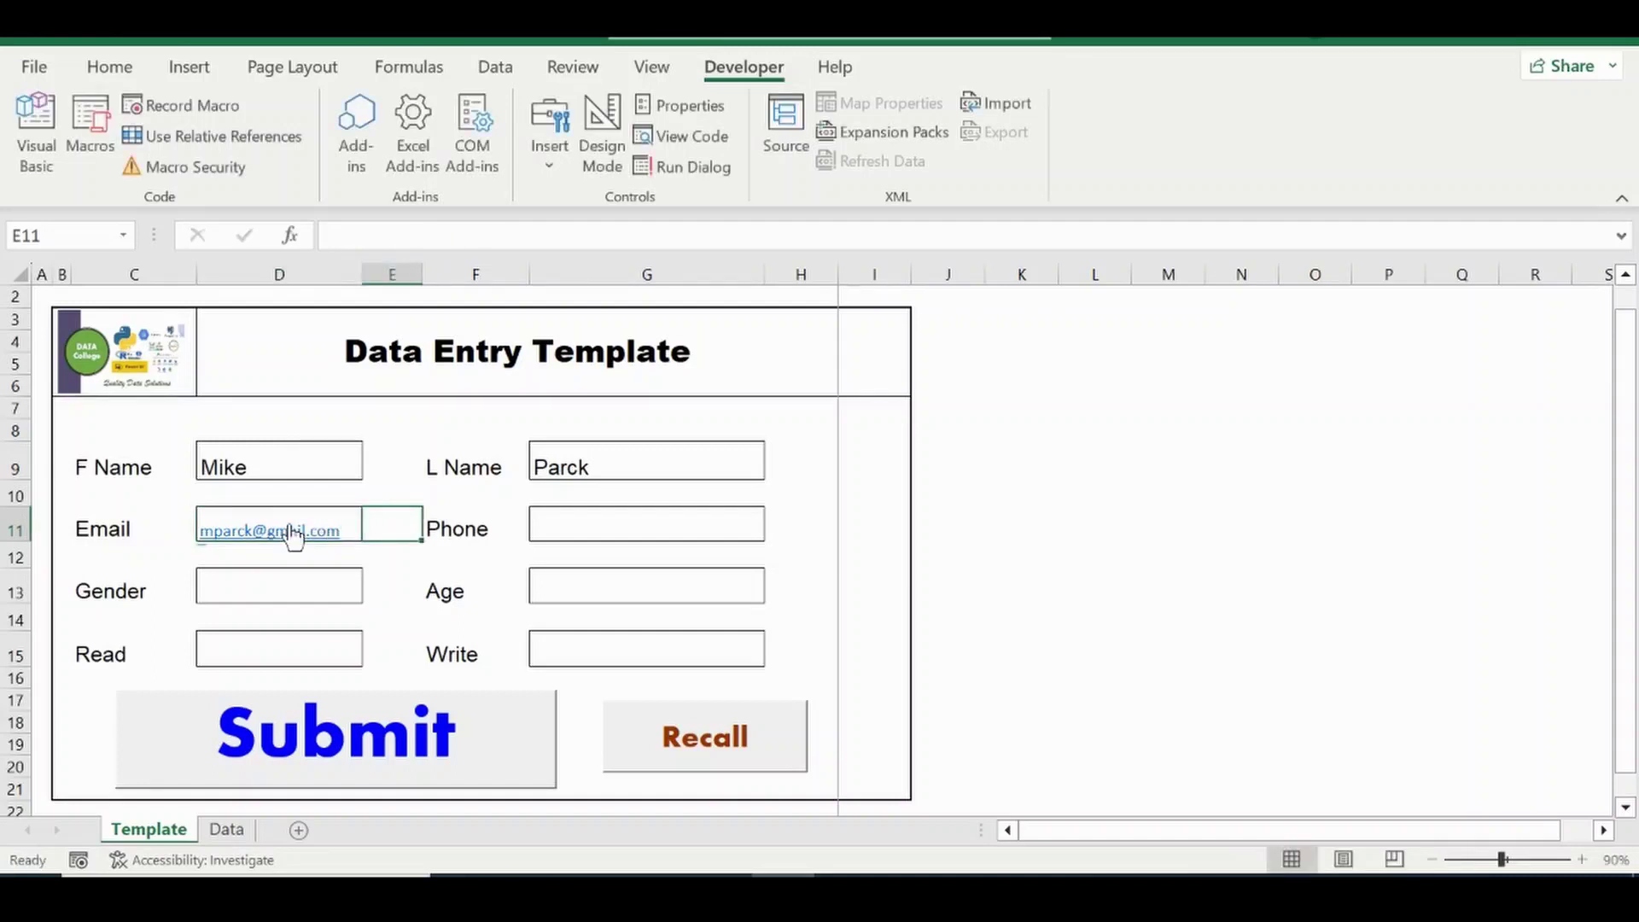
key("Tab")
key("Tab")
type("333")
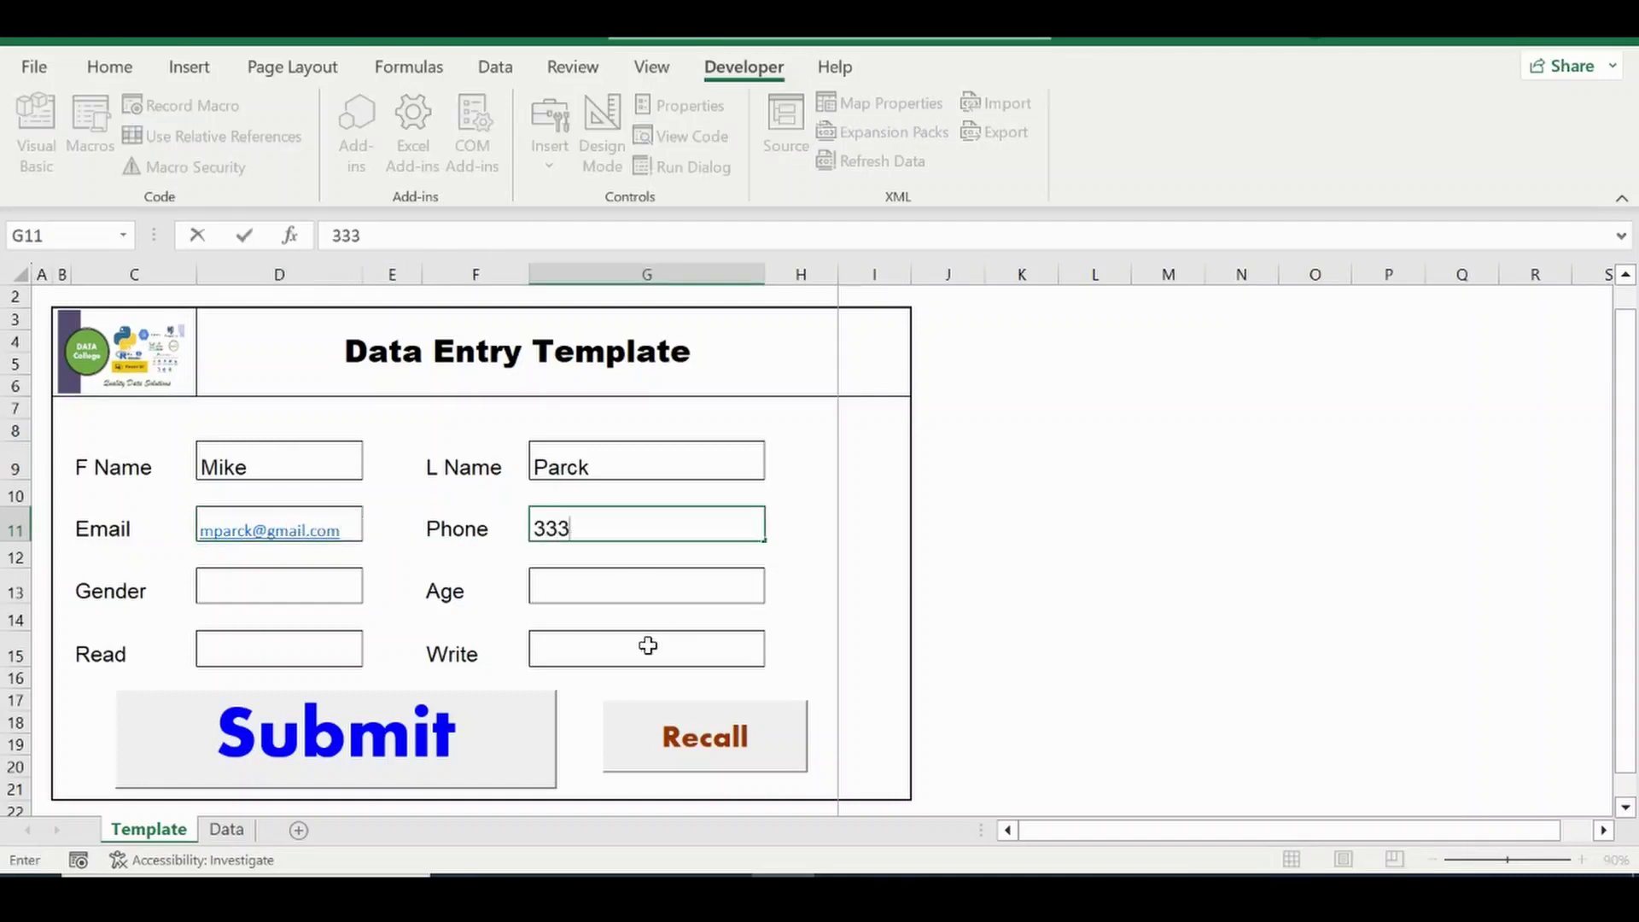
type("3333")
key("Return")
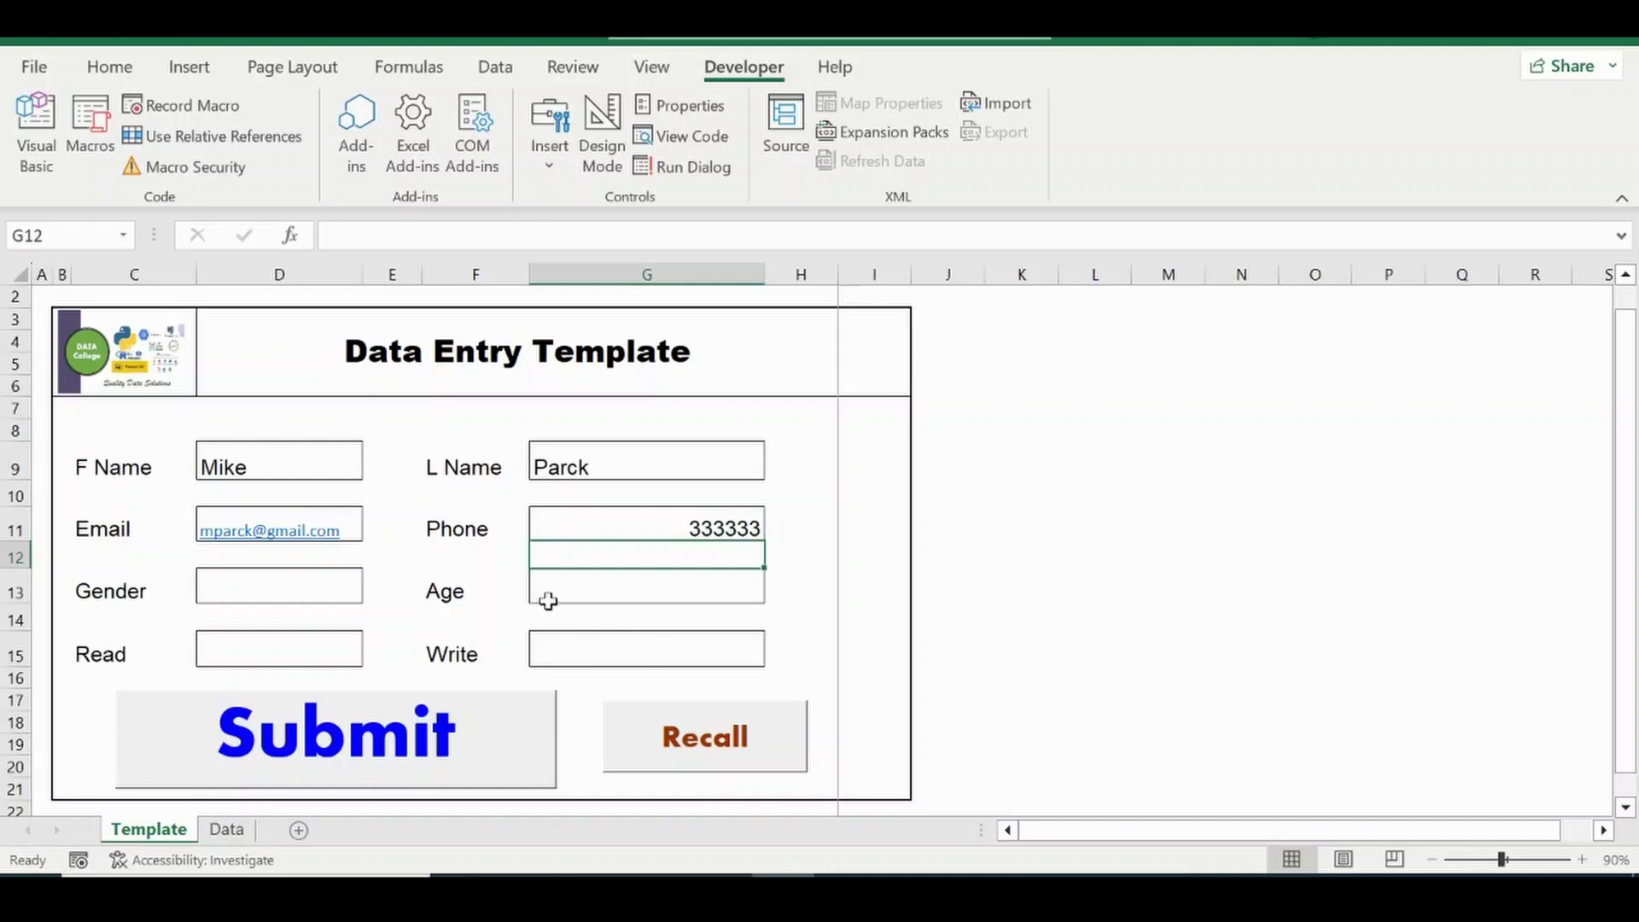
Enter age 56, leaving Gender blank after an invalid-entry warning.
left_click(548, 598)
type("56")
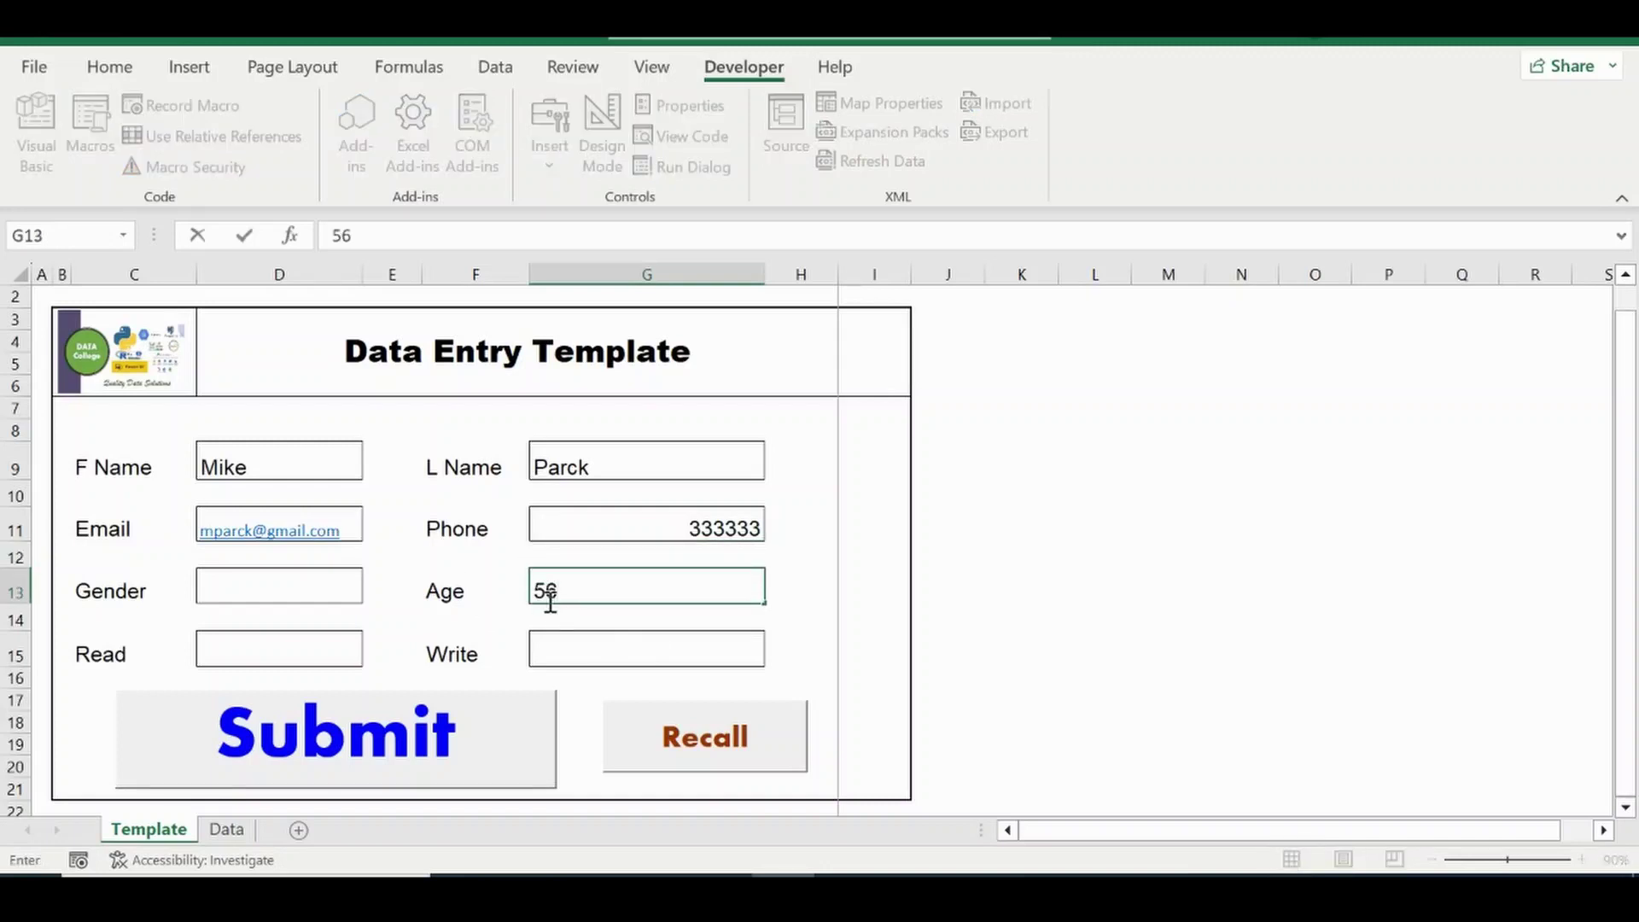
left_click(301, 592)
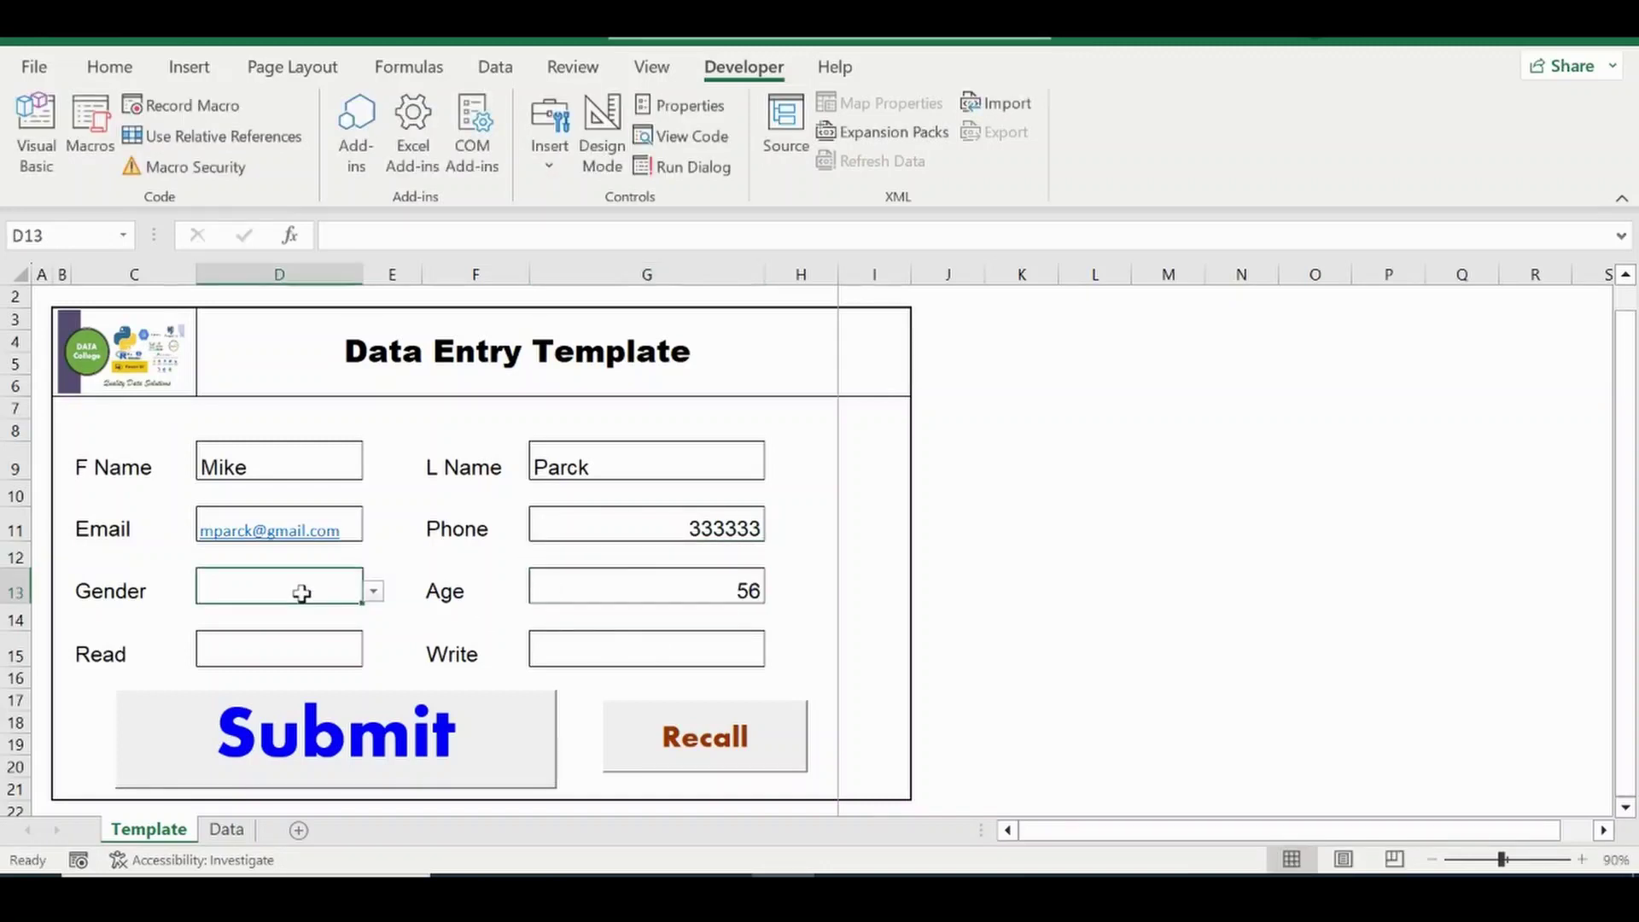
type("45")
left_click(373, 591)
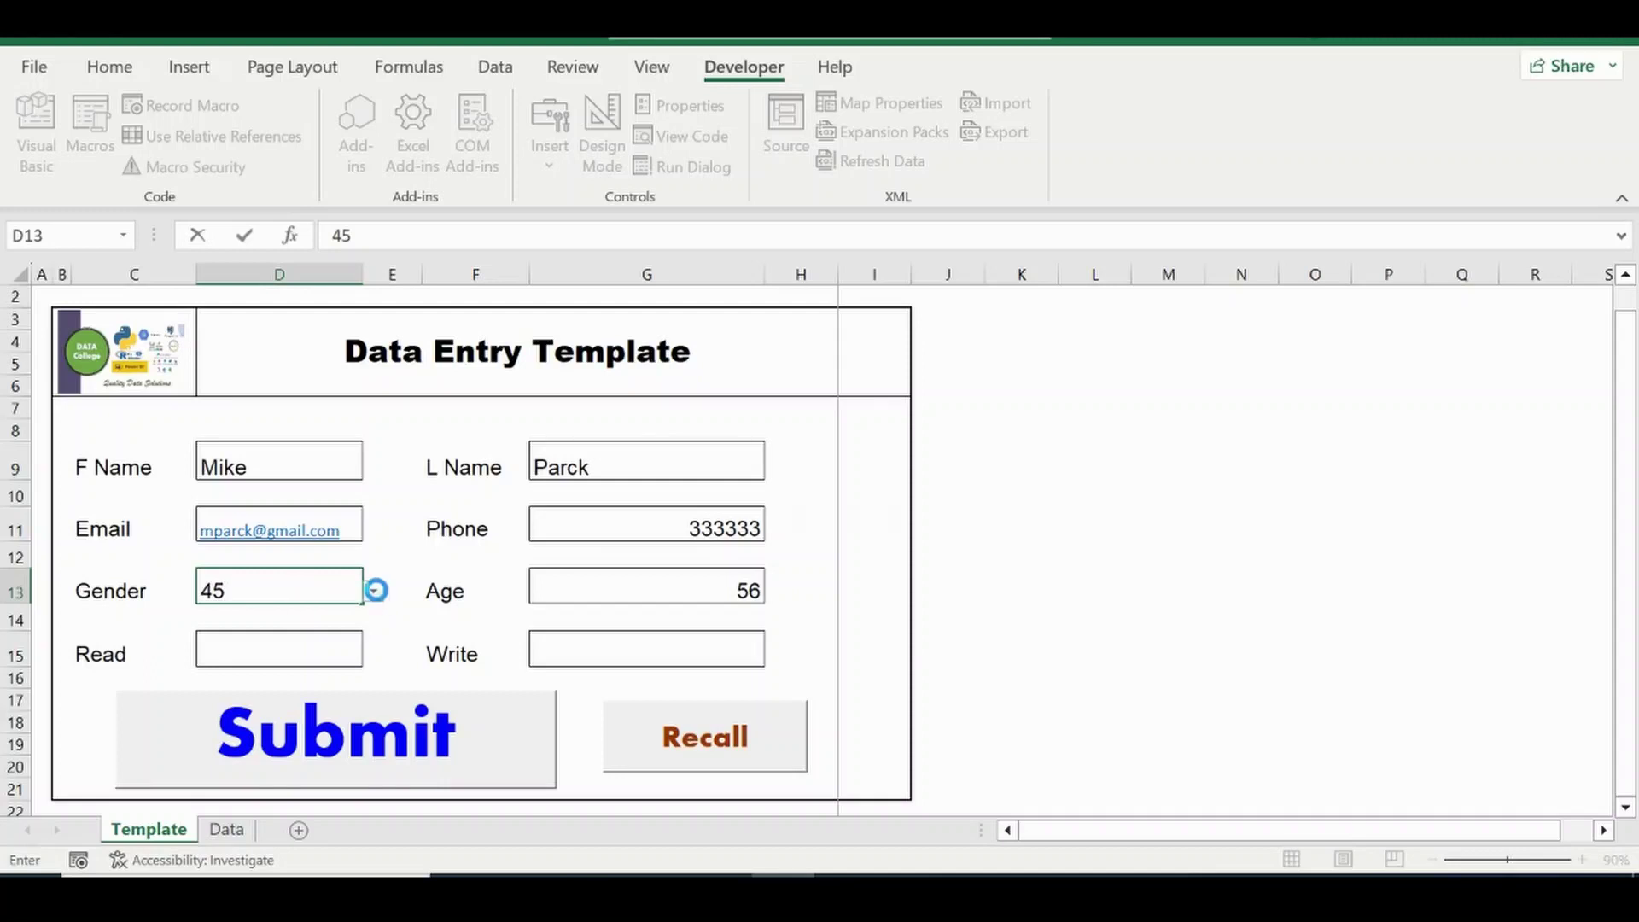
key("Escape")
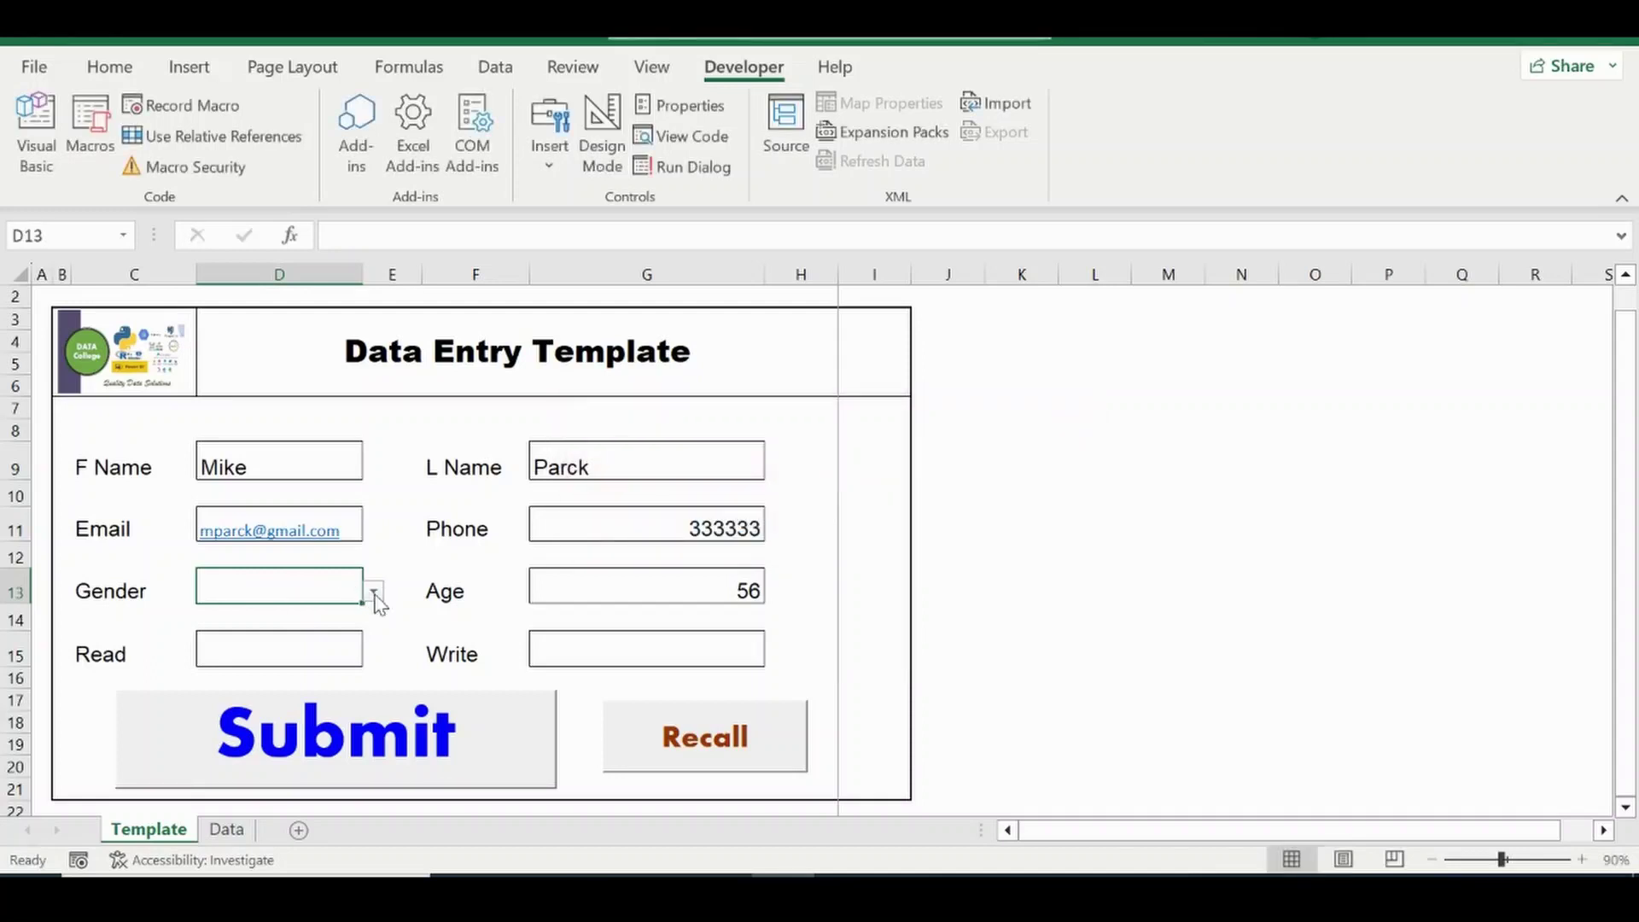
left_click(373, 590)
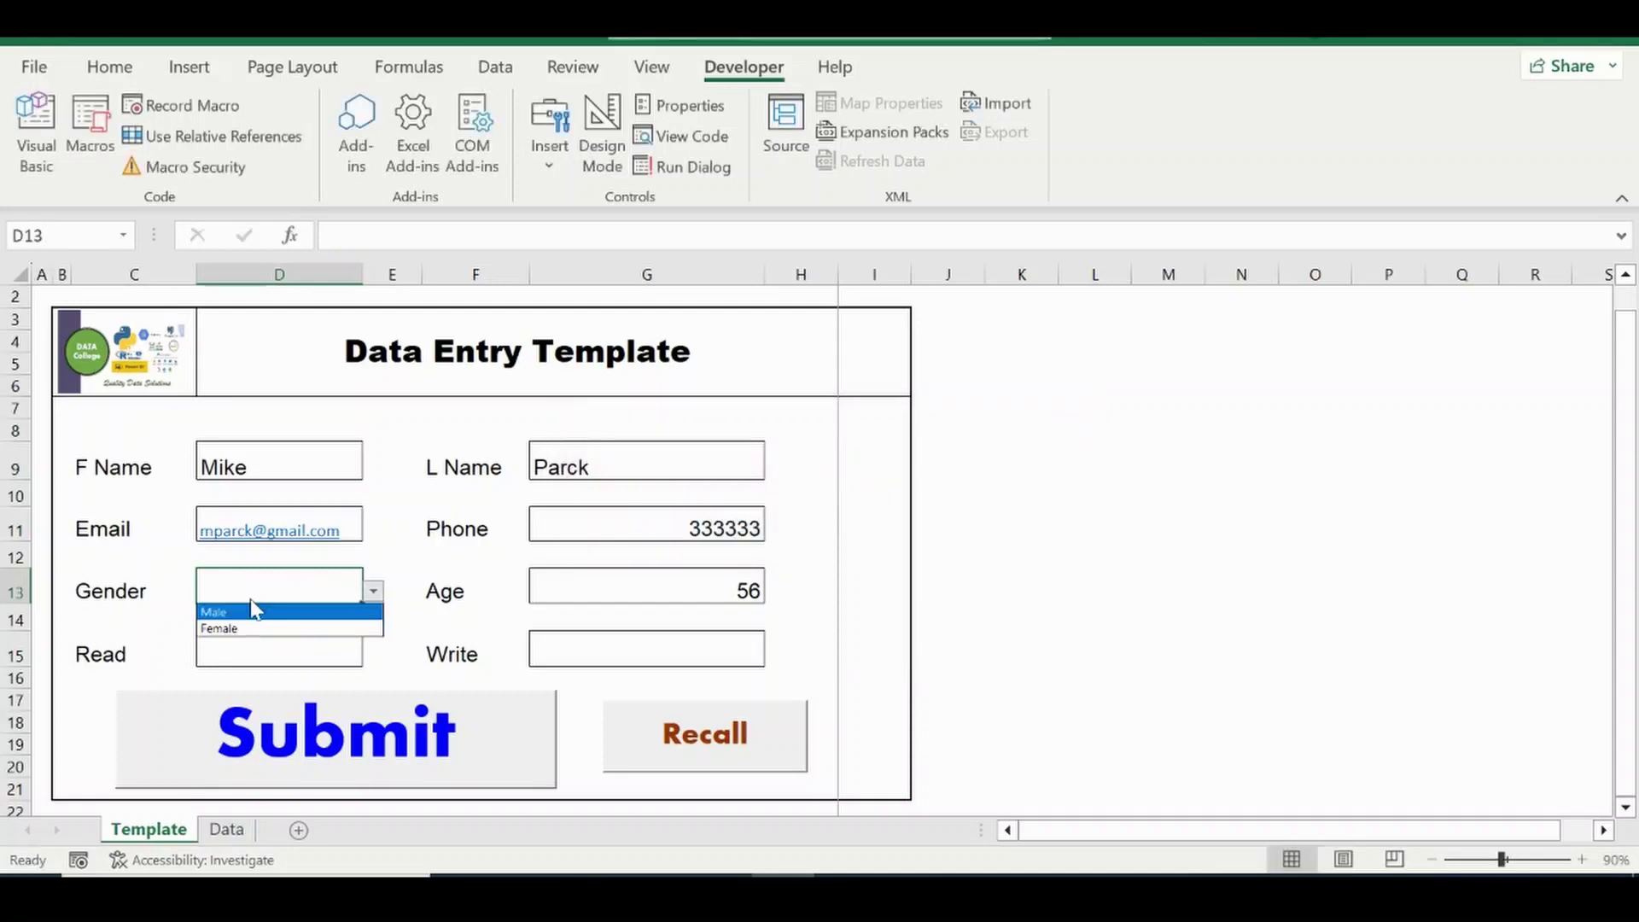
key("Escape")
Set Read to No and Write to Yes, then submit the record.
left_click(252, 655)
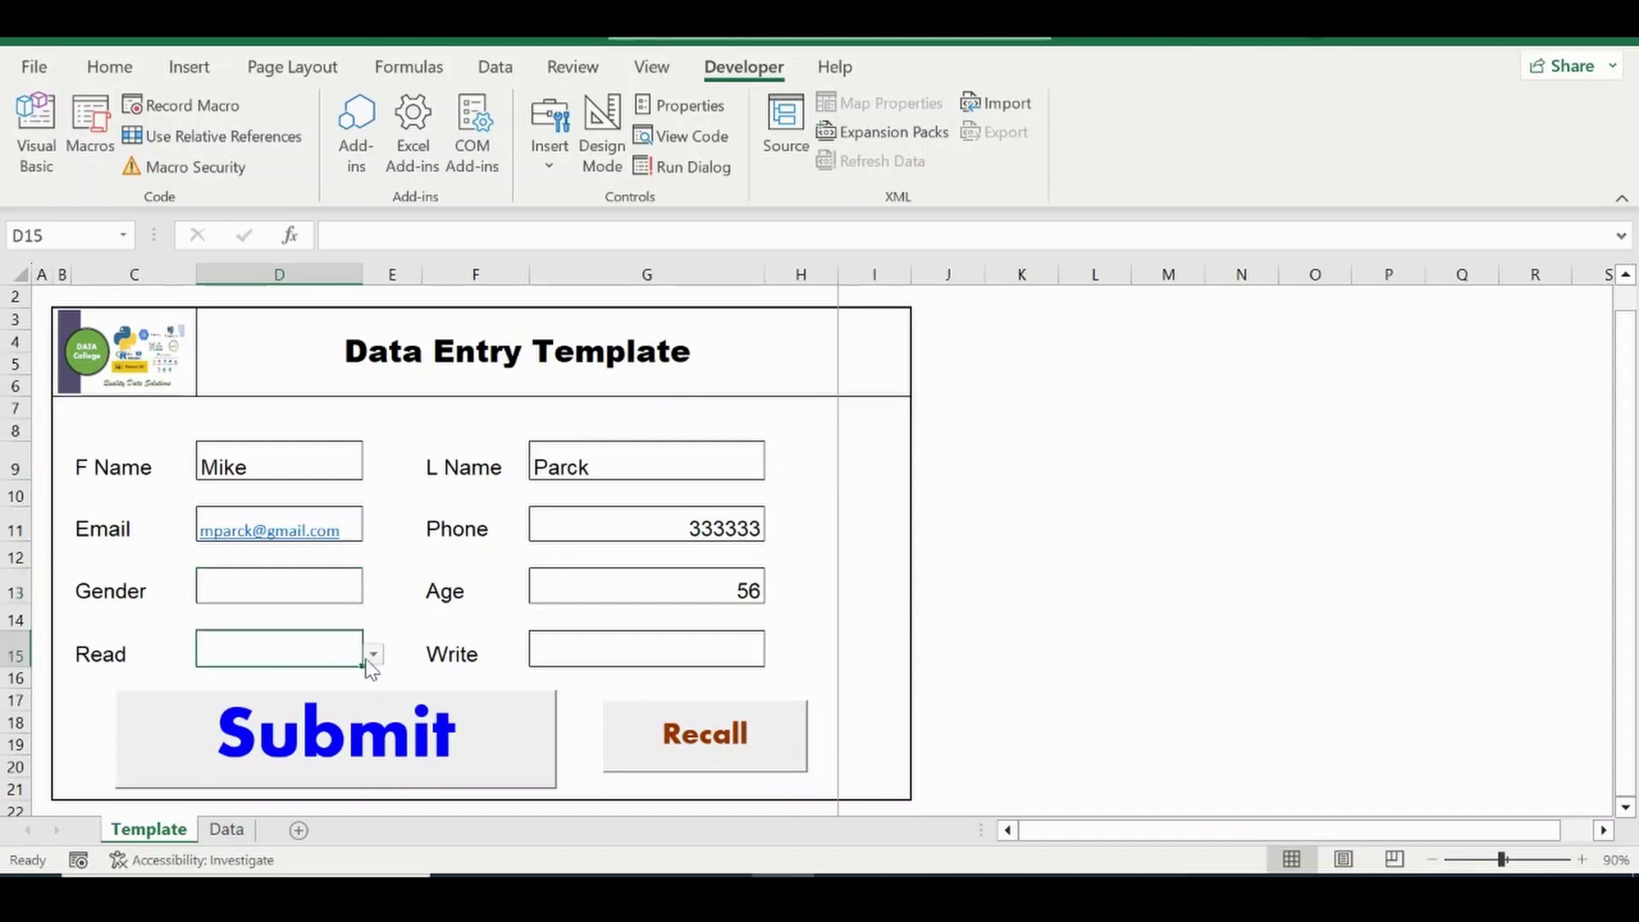
left_click(373, 655)
left_click(267, 701)
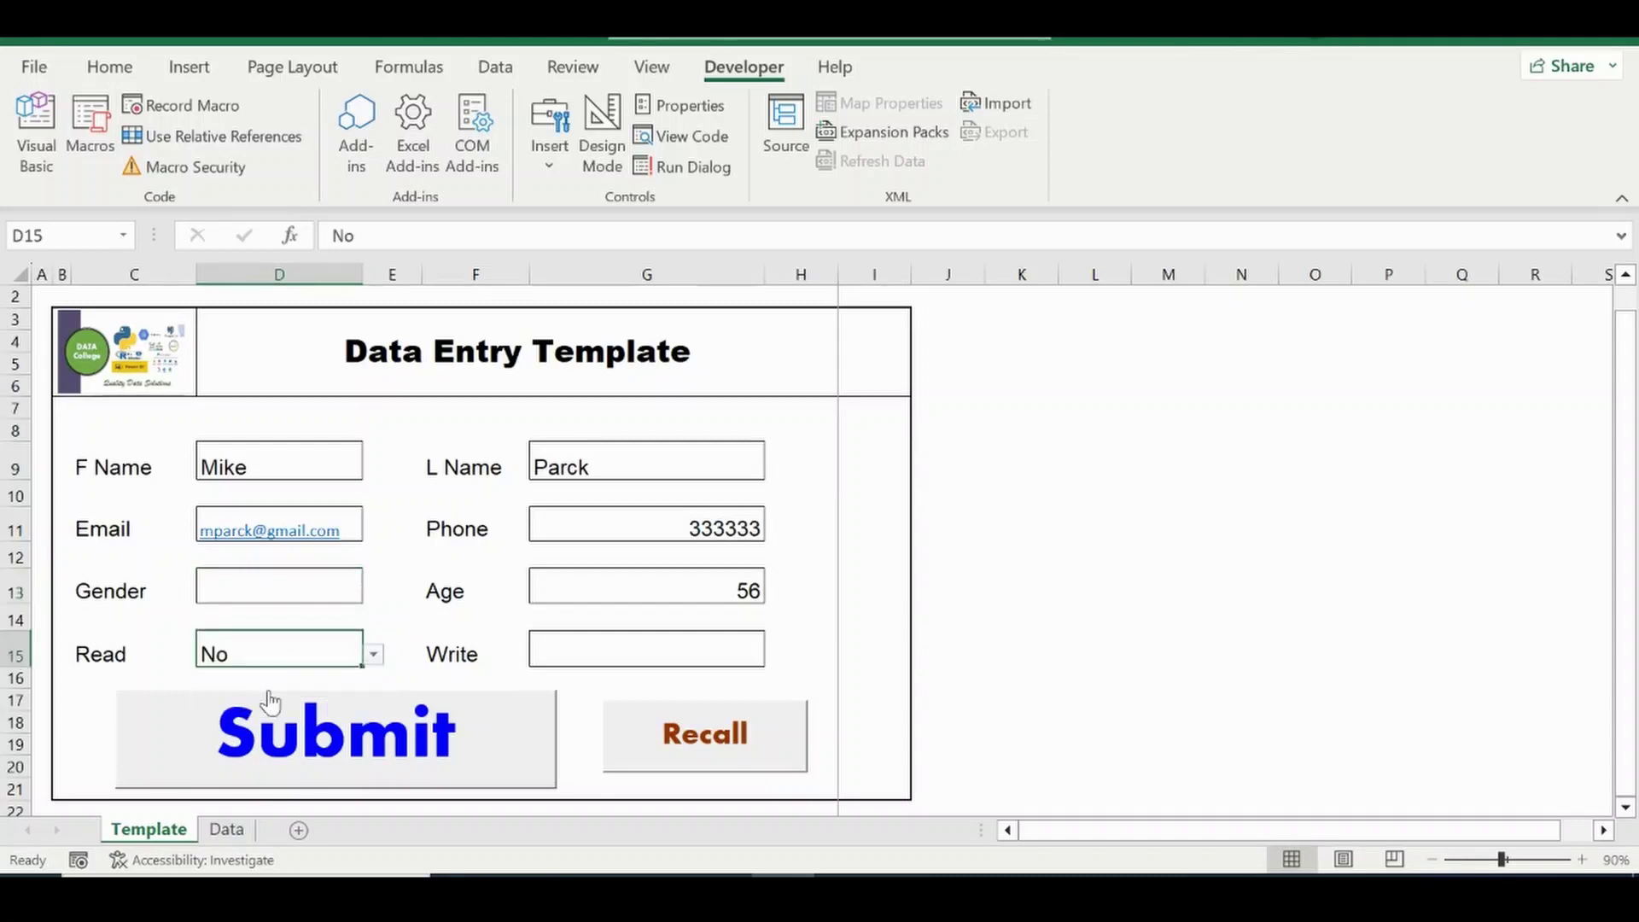
left_click(647, 650)
left_click(774, 655)
left_click(618, 681)
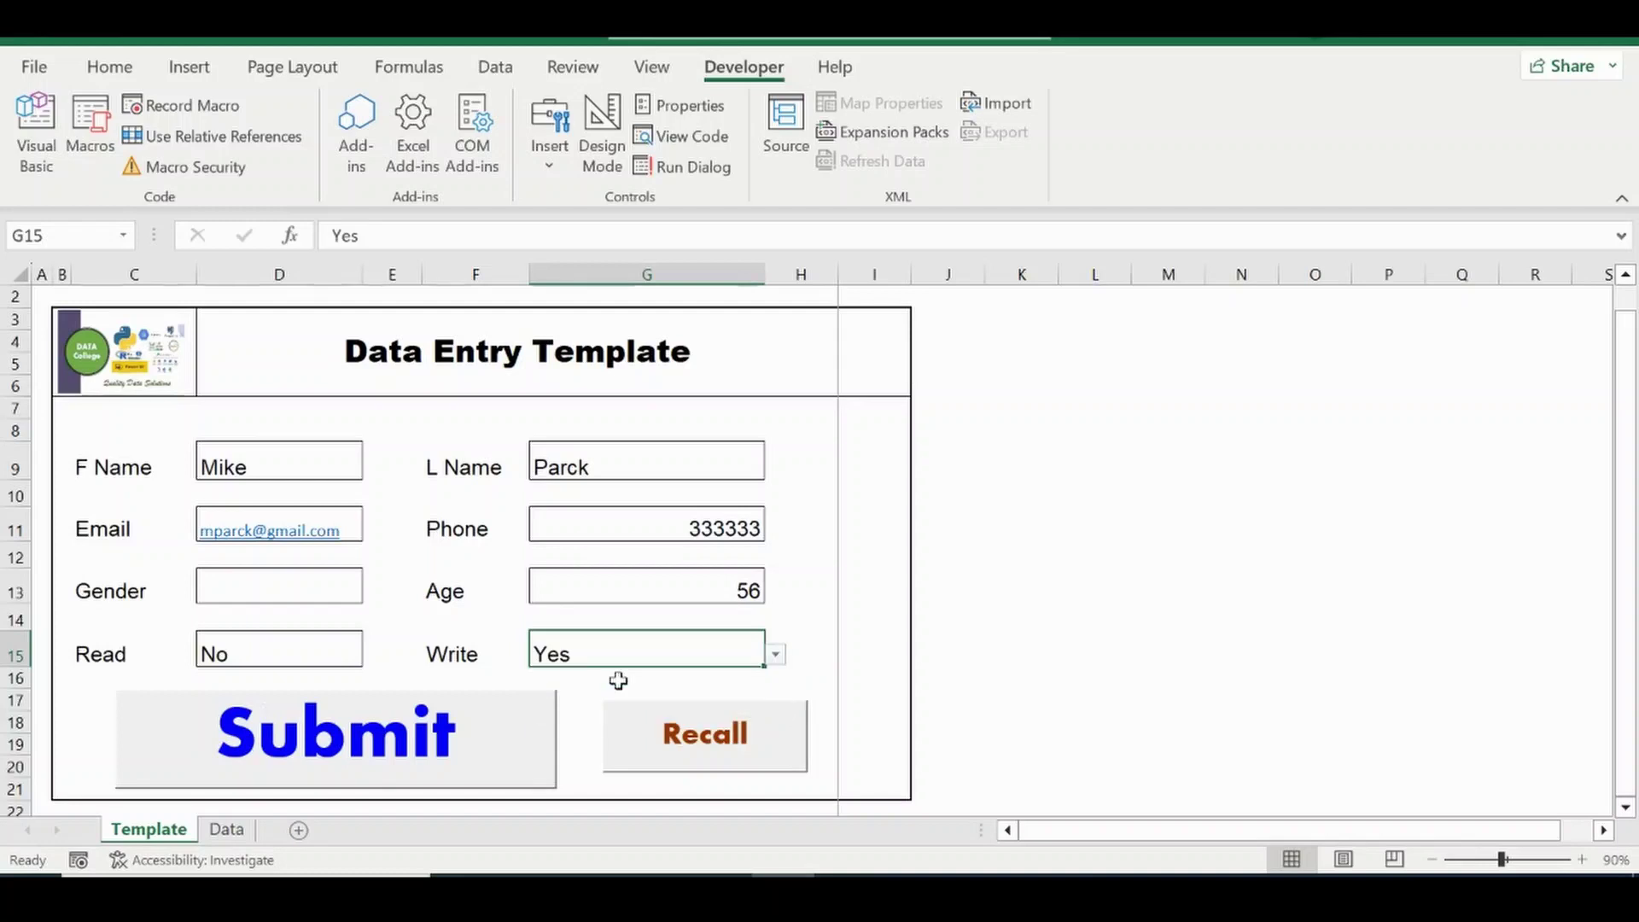
left_click(775, 655)
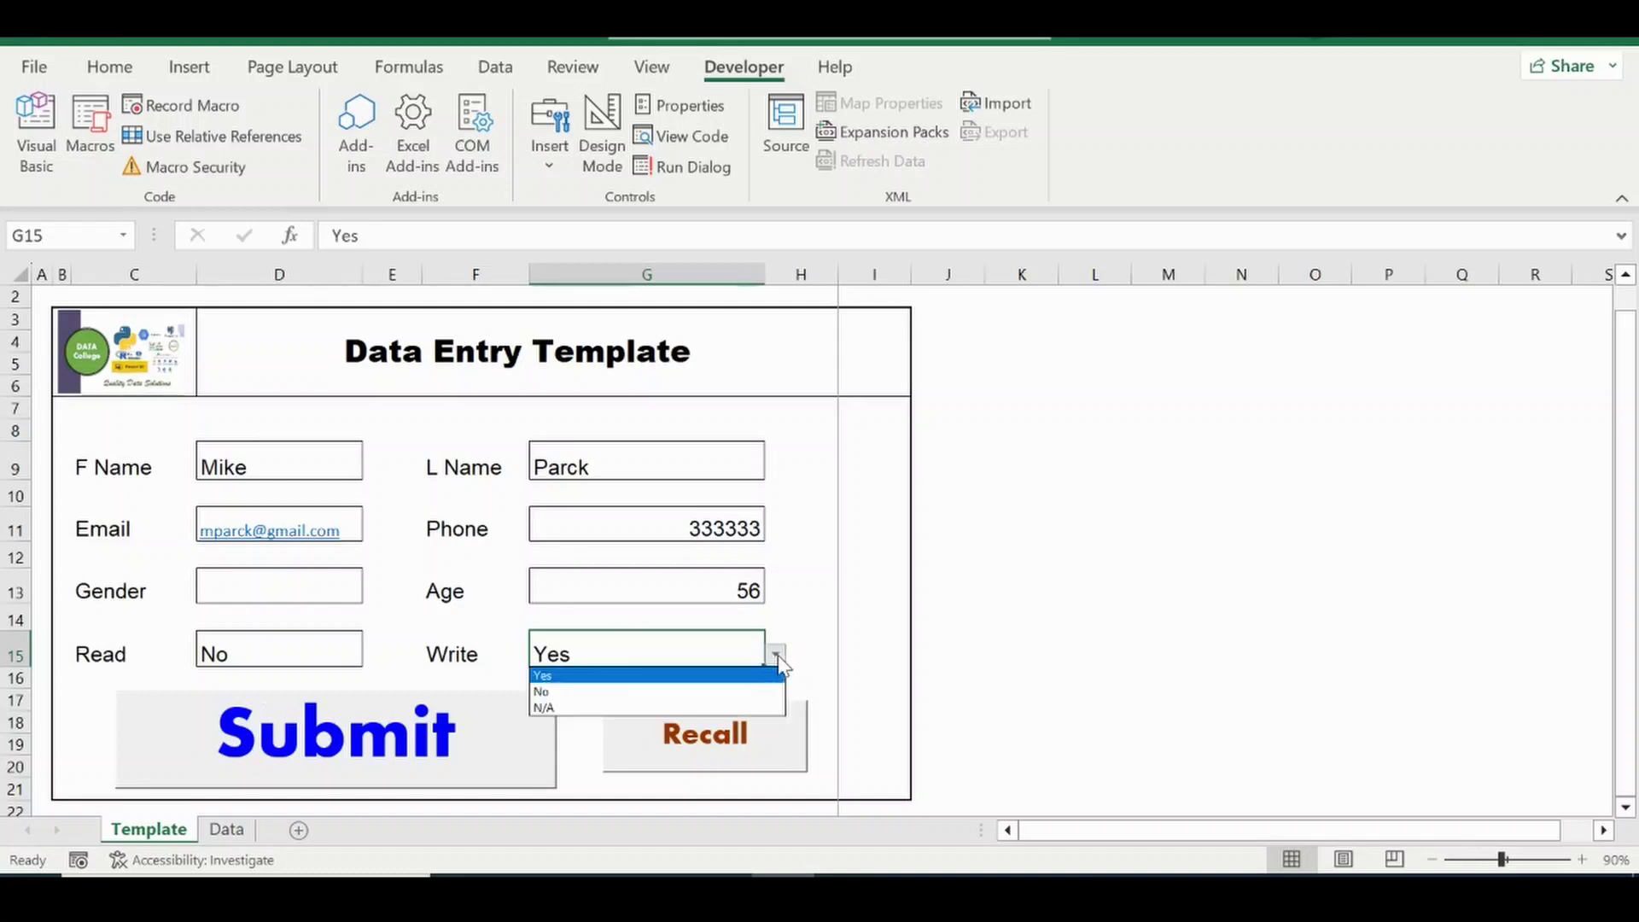
left_click(845, 646)
left_click(414, 748)
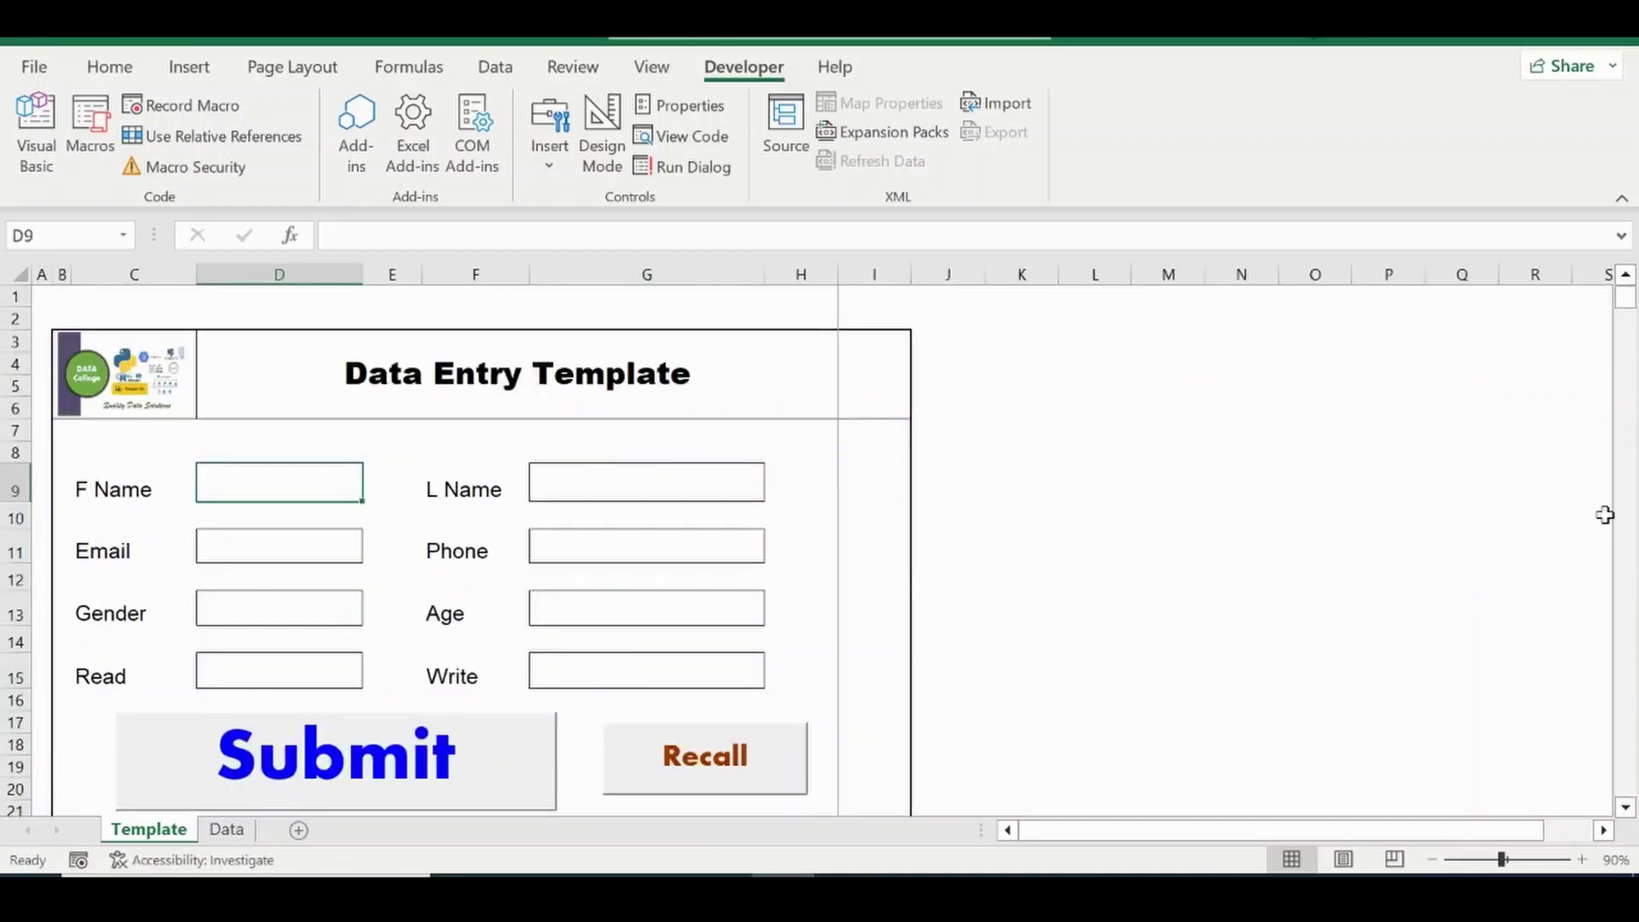
Check the Data sheet, use Recall on Template, and confirm Data lost that record.
double_click(1626, 806)
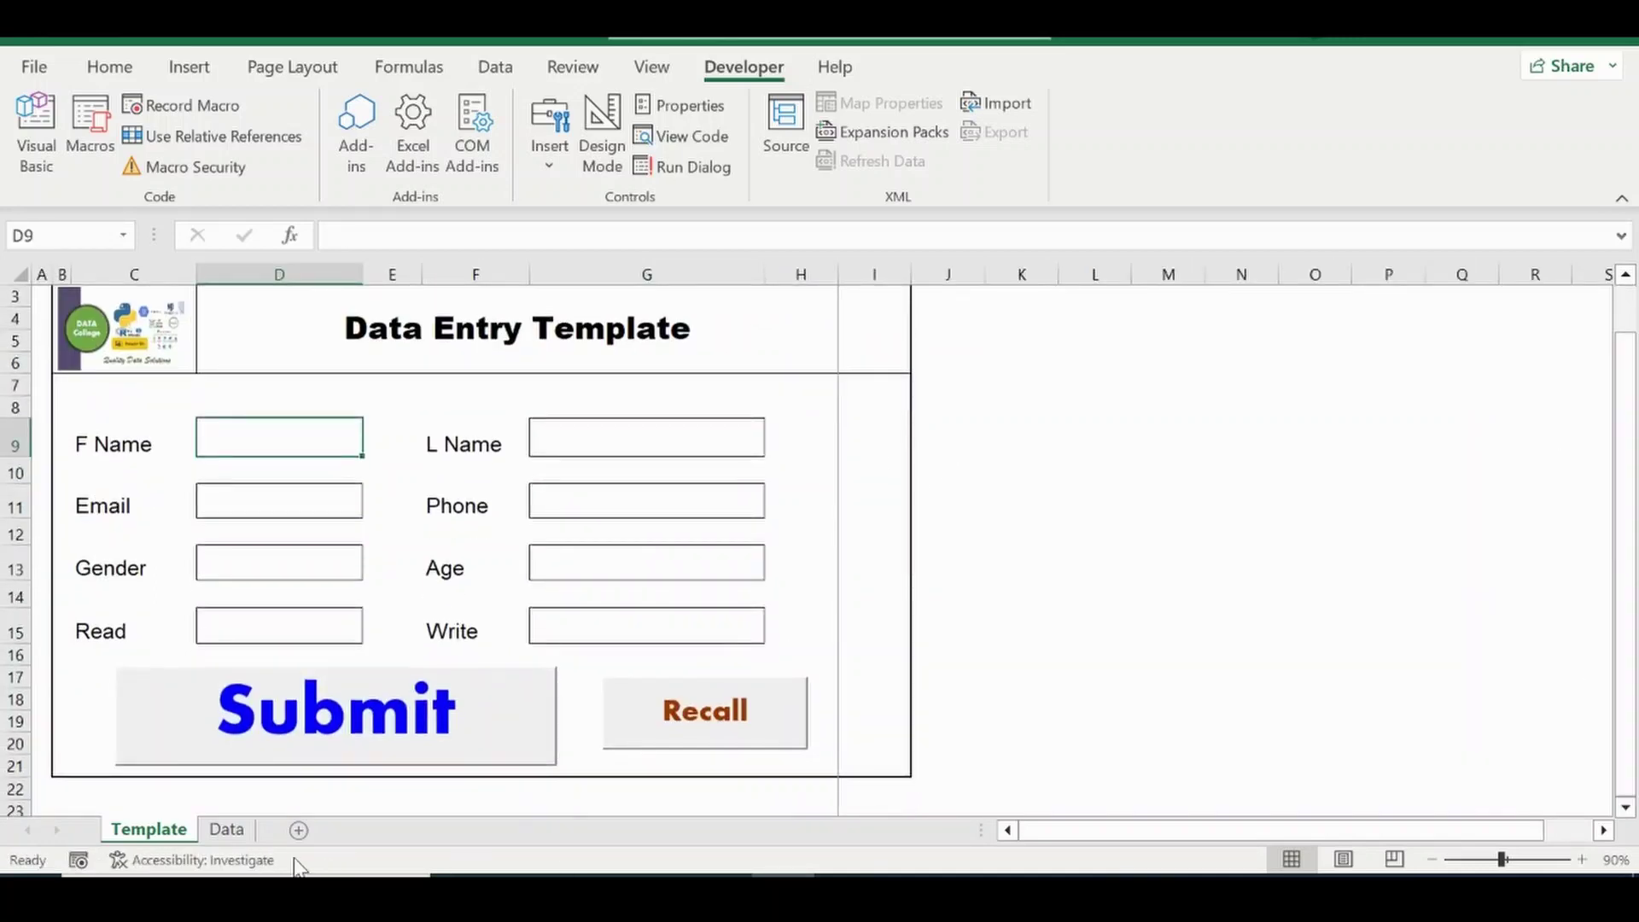
left_click(229, 830)
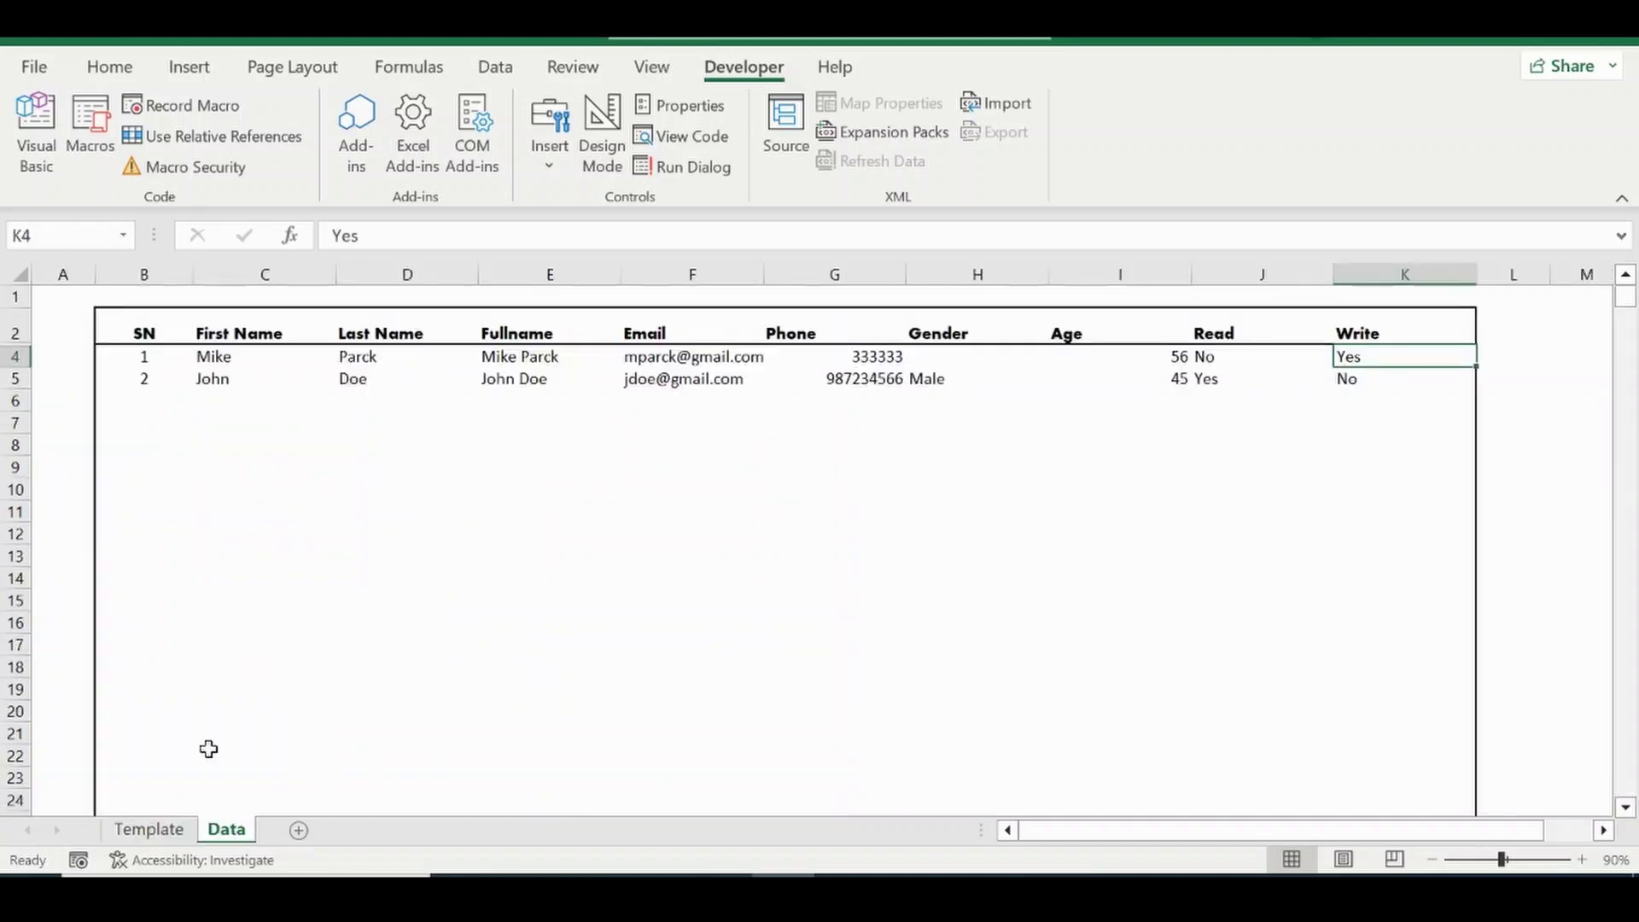
left_click(151, 829)
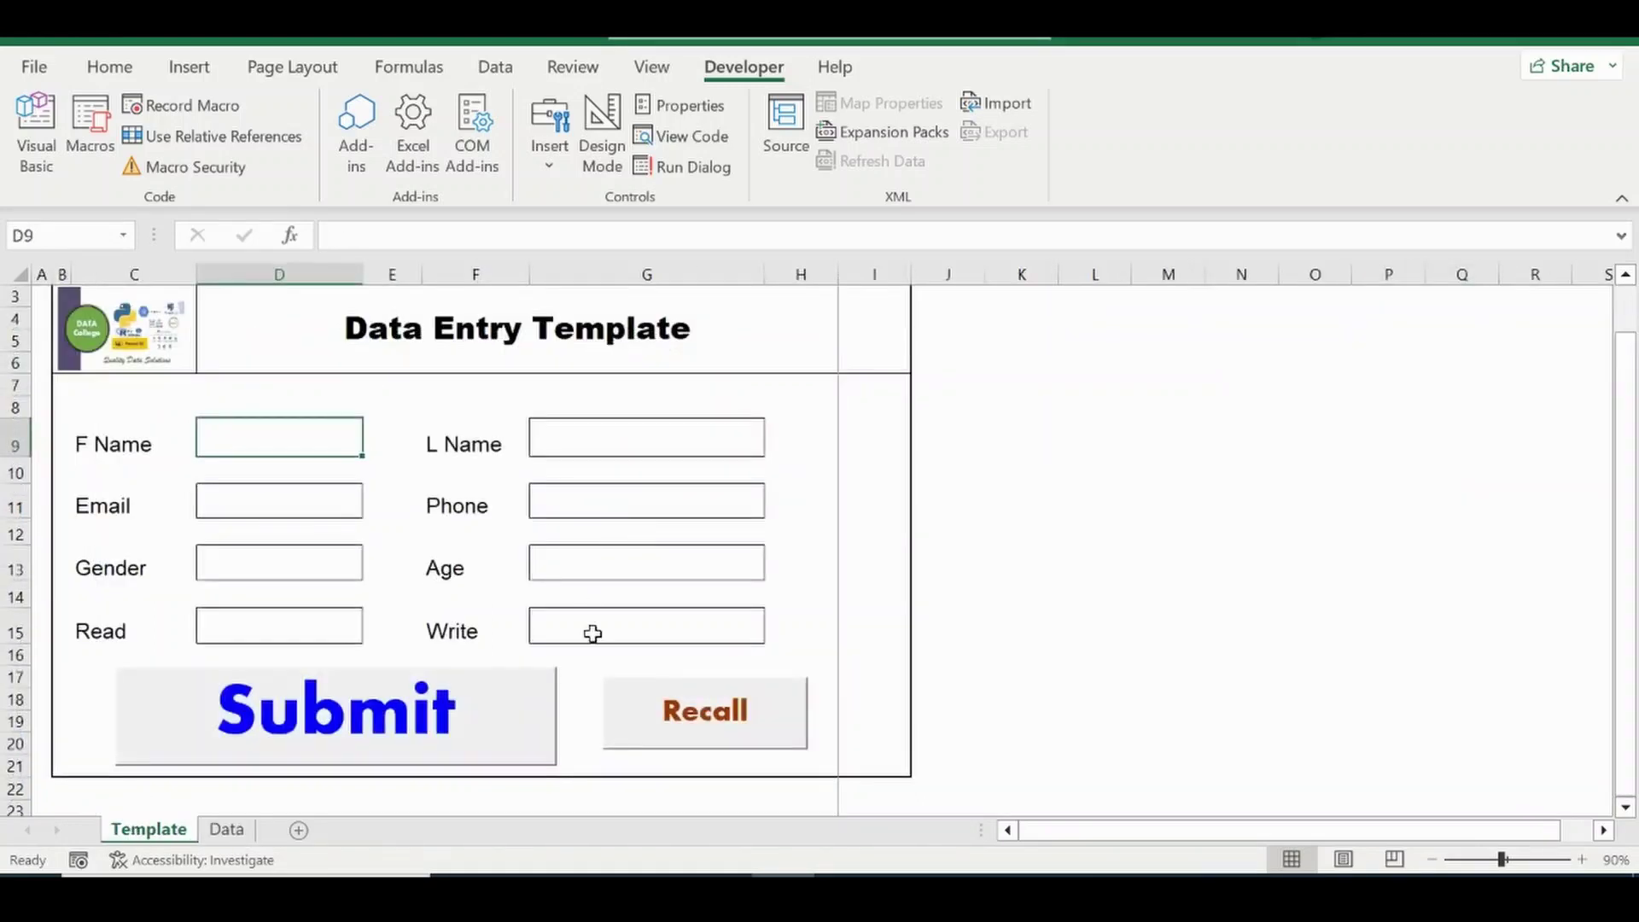
left_click(629, 728)
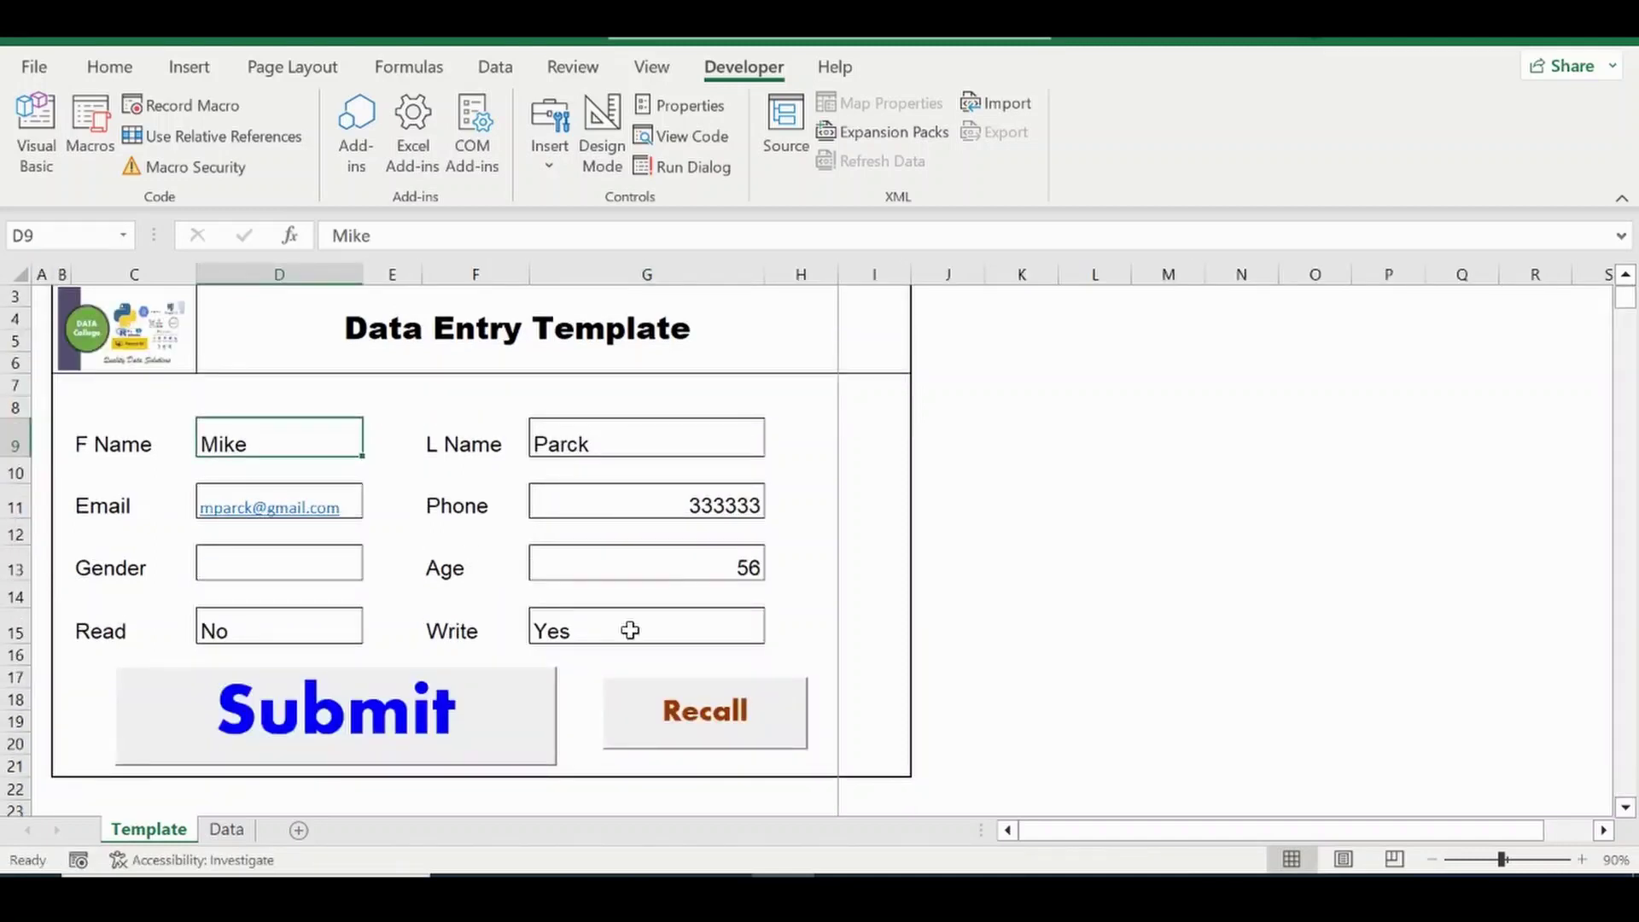
left_click(217, 835)
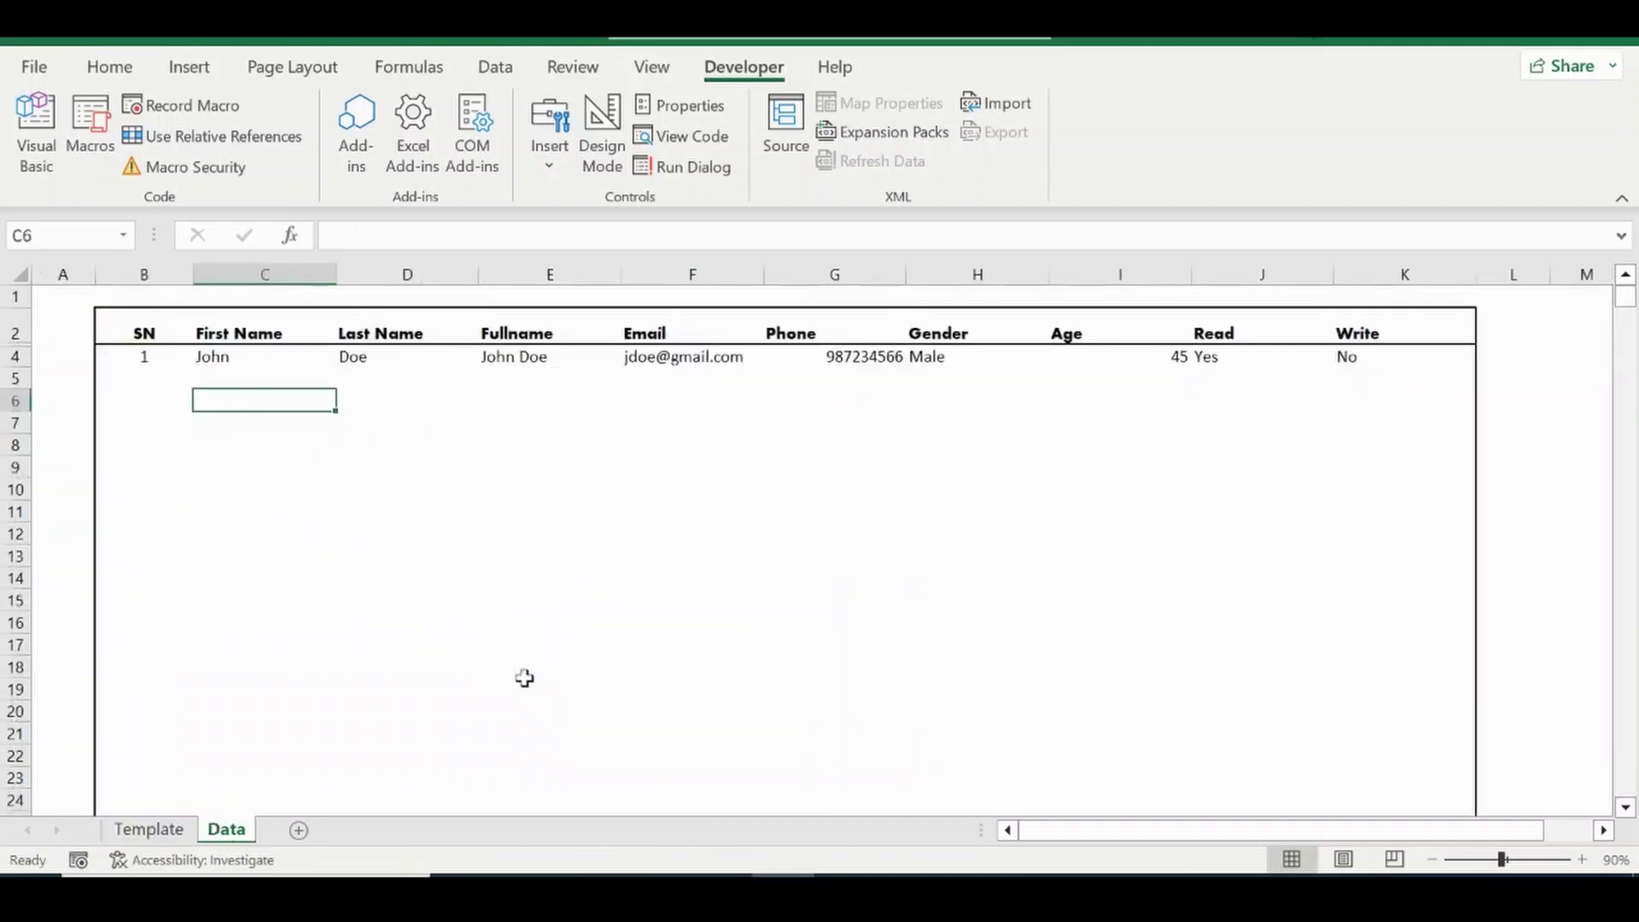
left_click(150, 832)
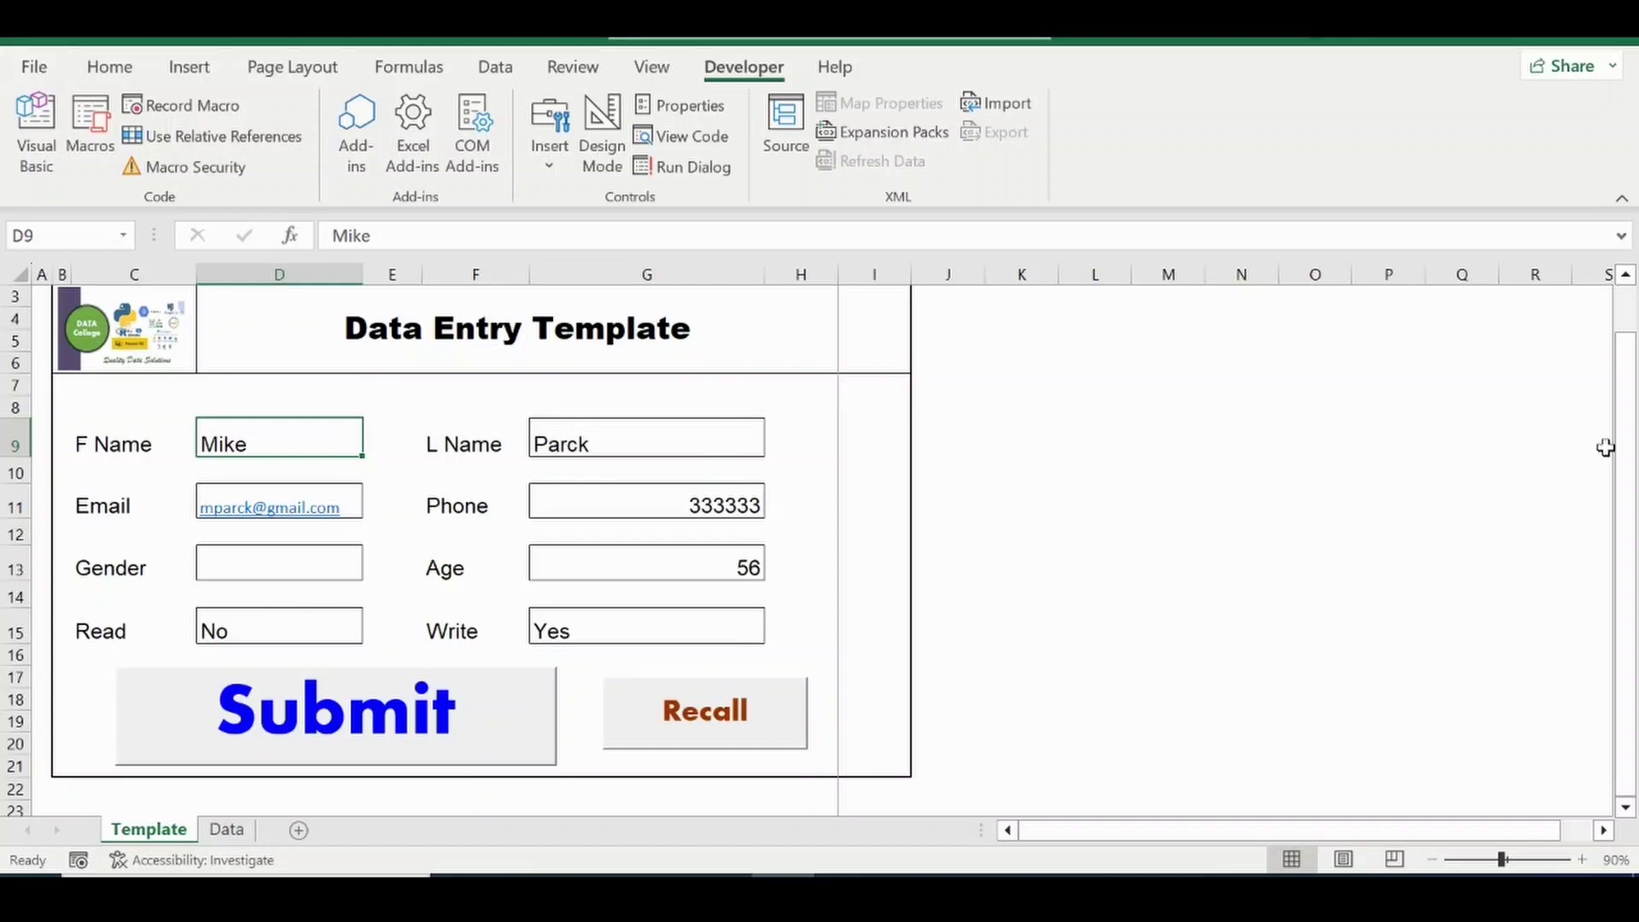
left_click_drag(1631, 464, 1625, 414)
left_click_drag(1626, 444, 1626, 450)
Save the workbook as Book1.xlsm with type Excel Macro-Enabled Workbook (*.xlsm).
left_click(33, 68)
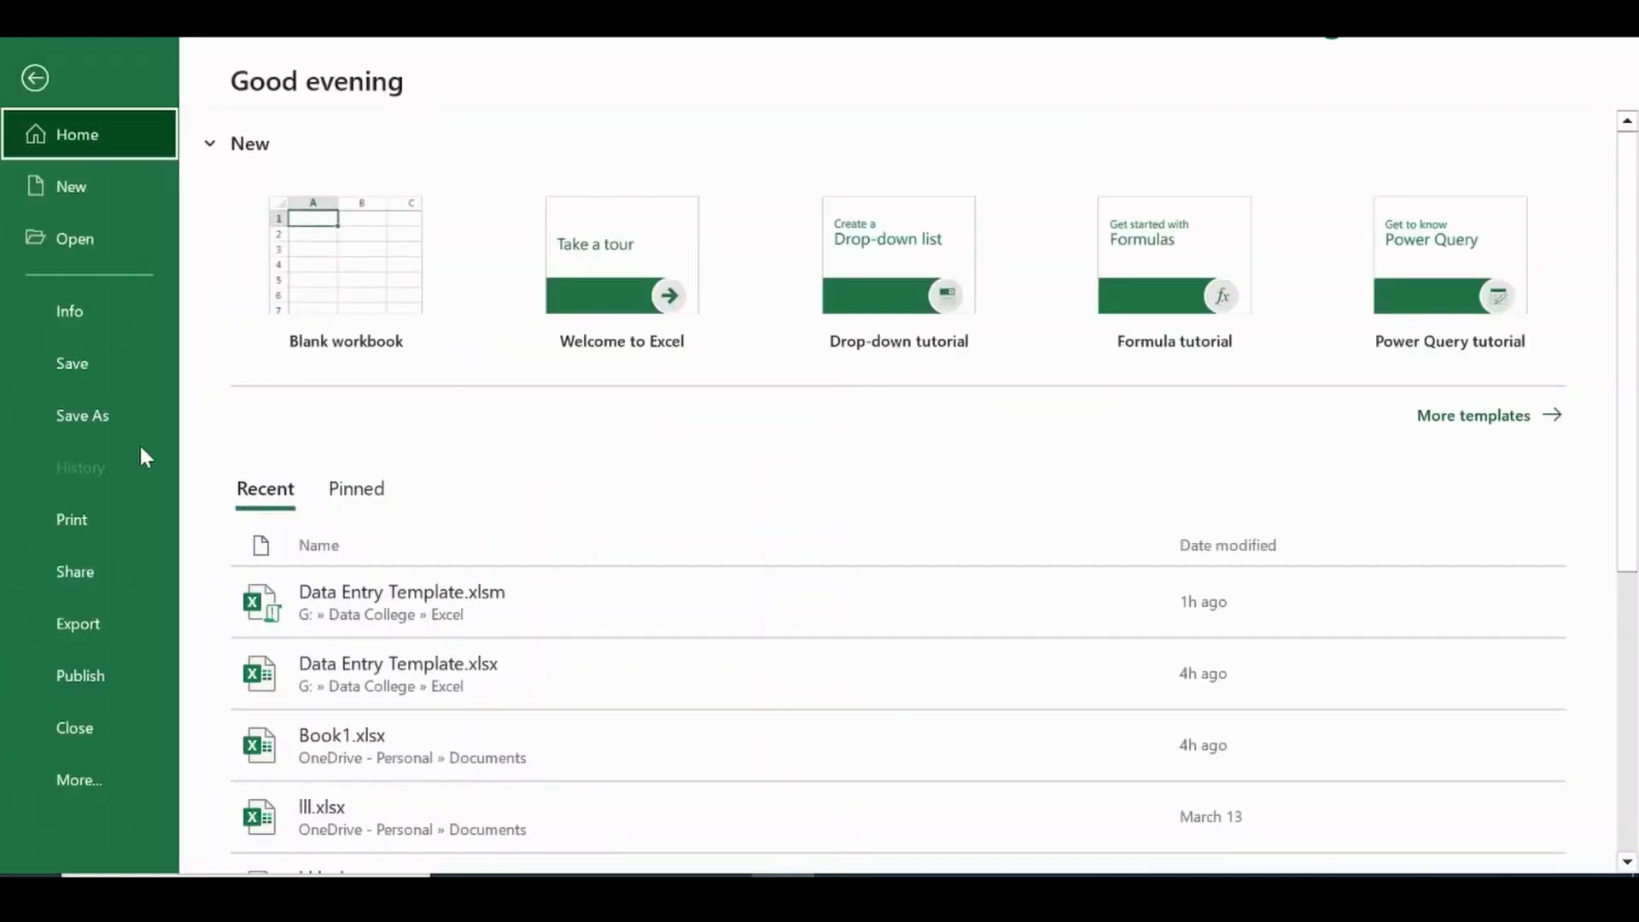
left_click(105, 408)
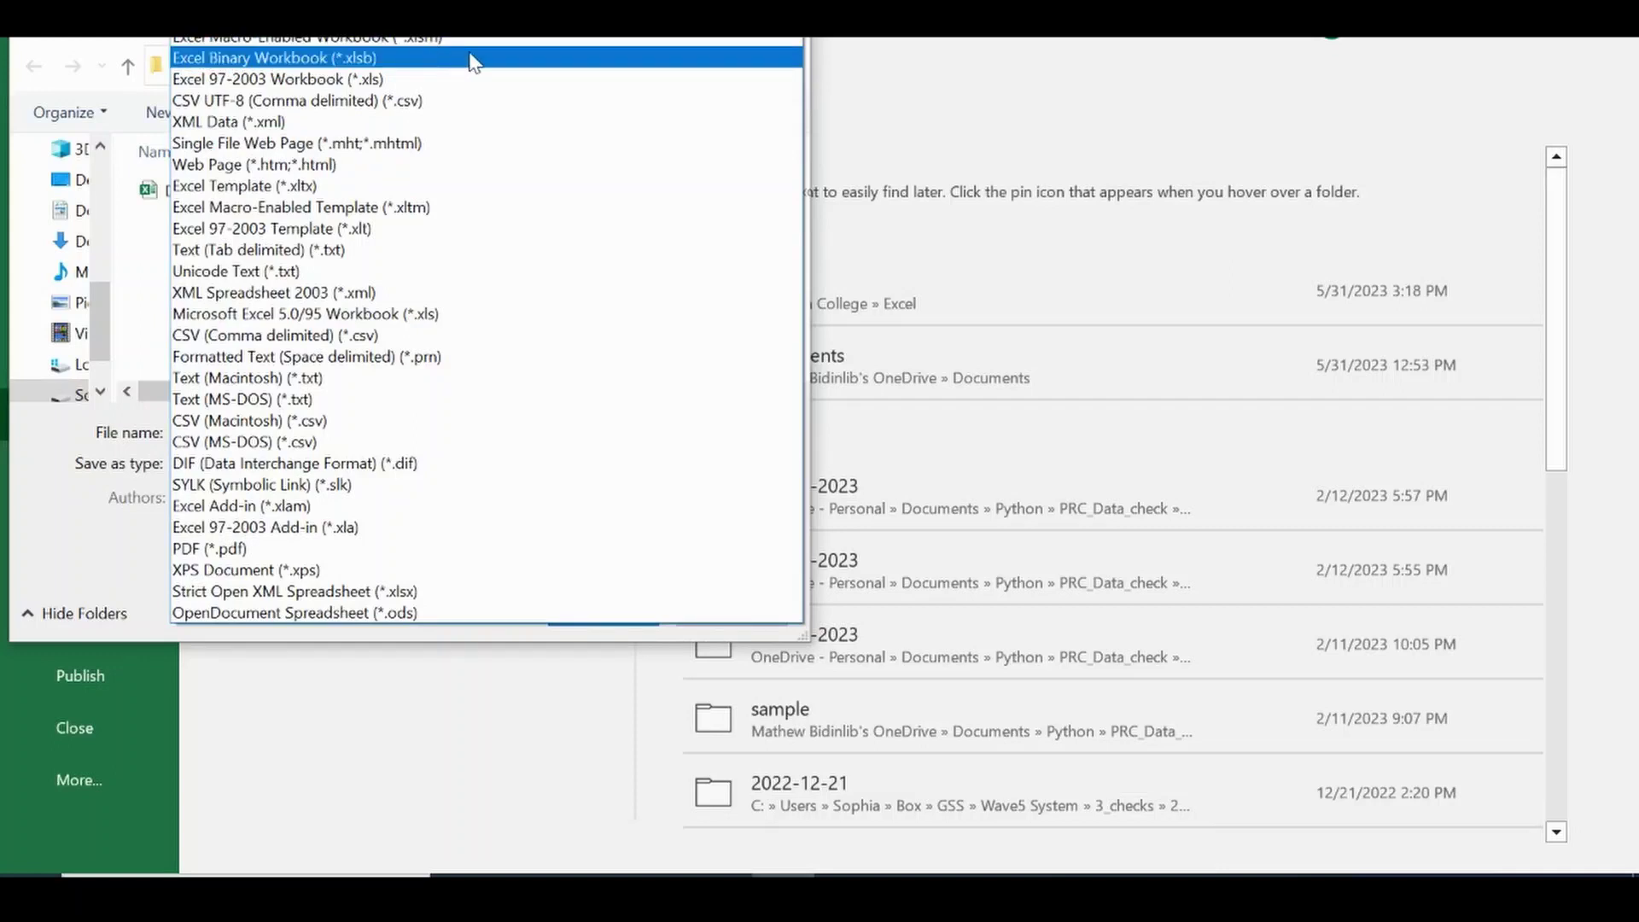
left_click(421, 43)
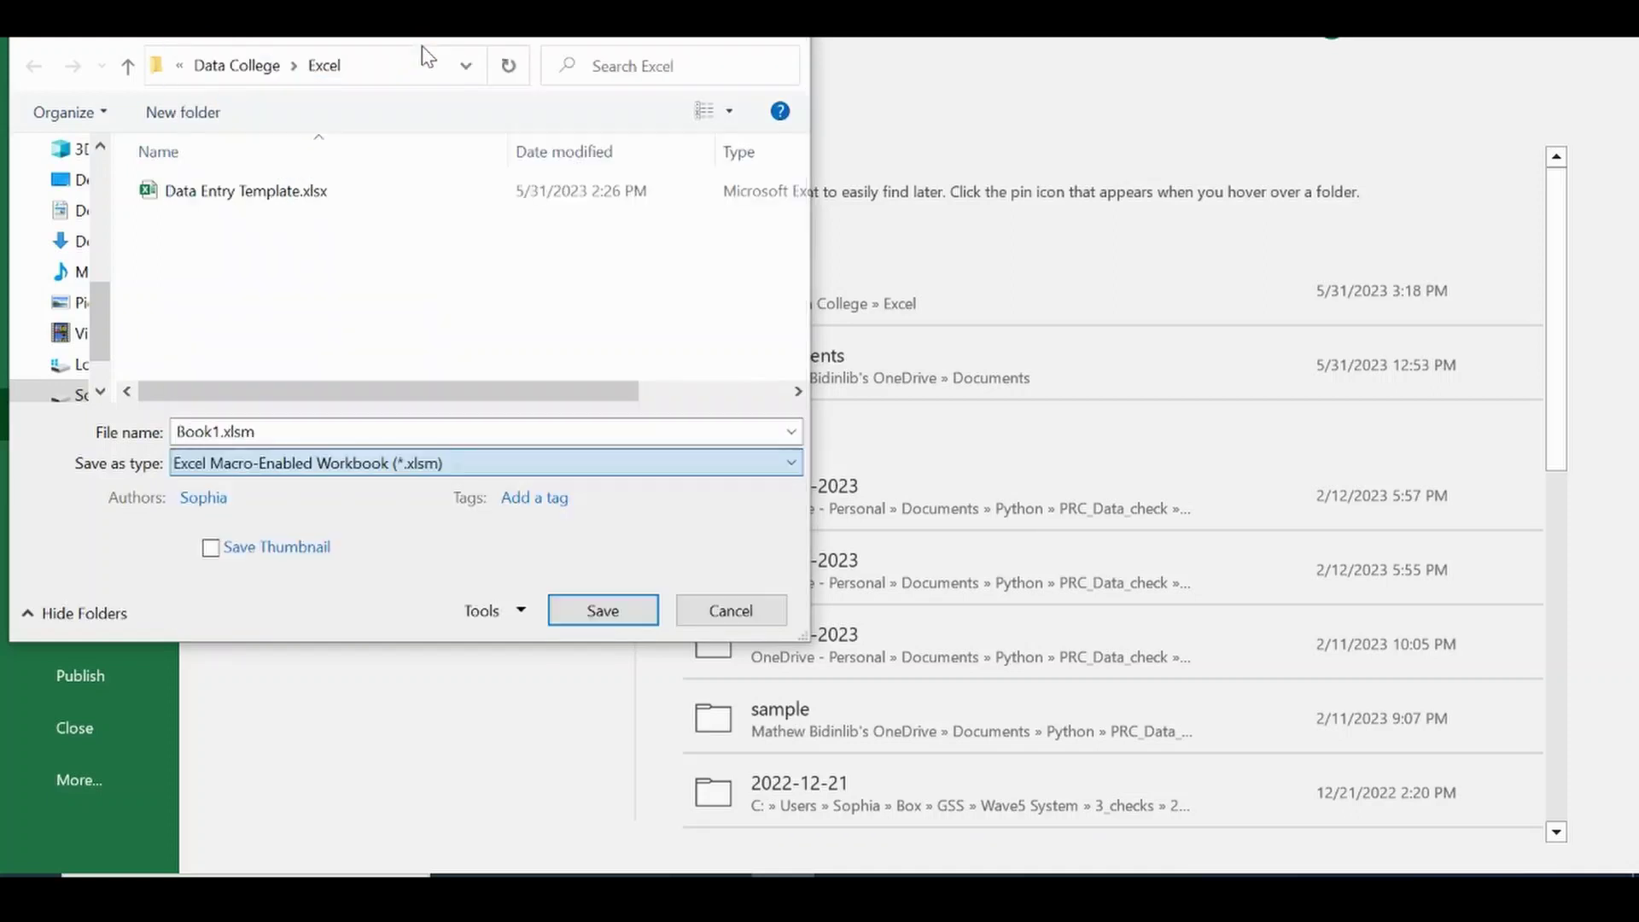
left_click(621, 611)
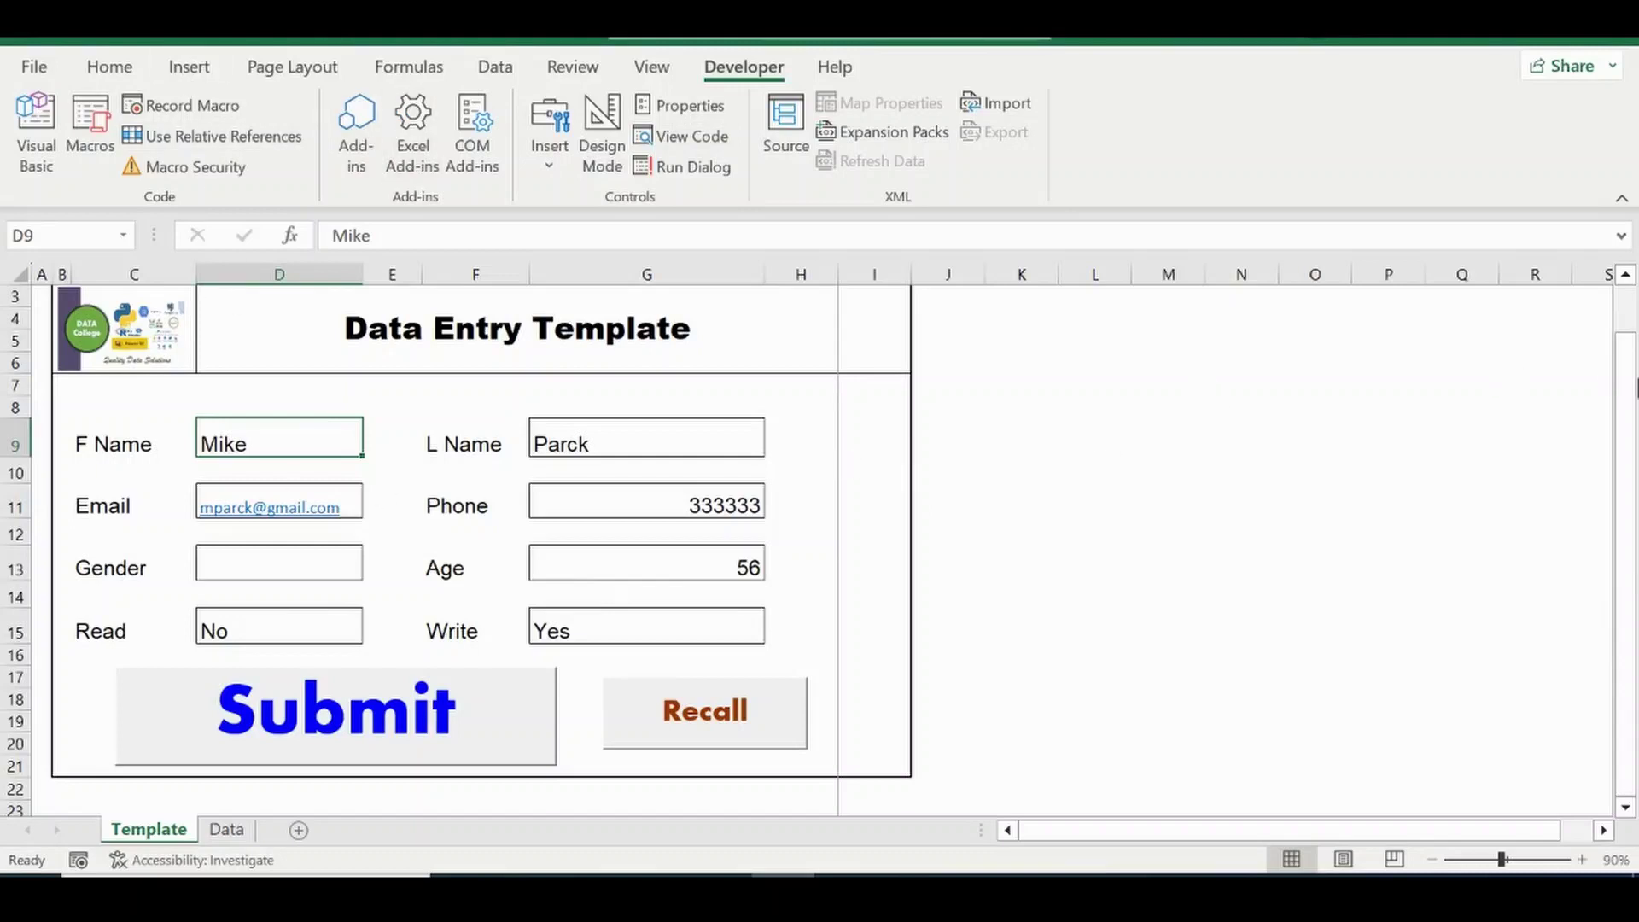
mouse_move(1630, 388)
left_mouse_down()
mouse_move(1634, 320)
mouse_move(1634, 396)
mouse_move(1635, 366)
left_mouse_up()
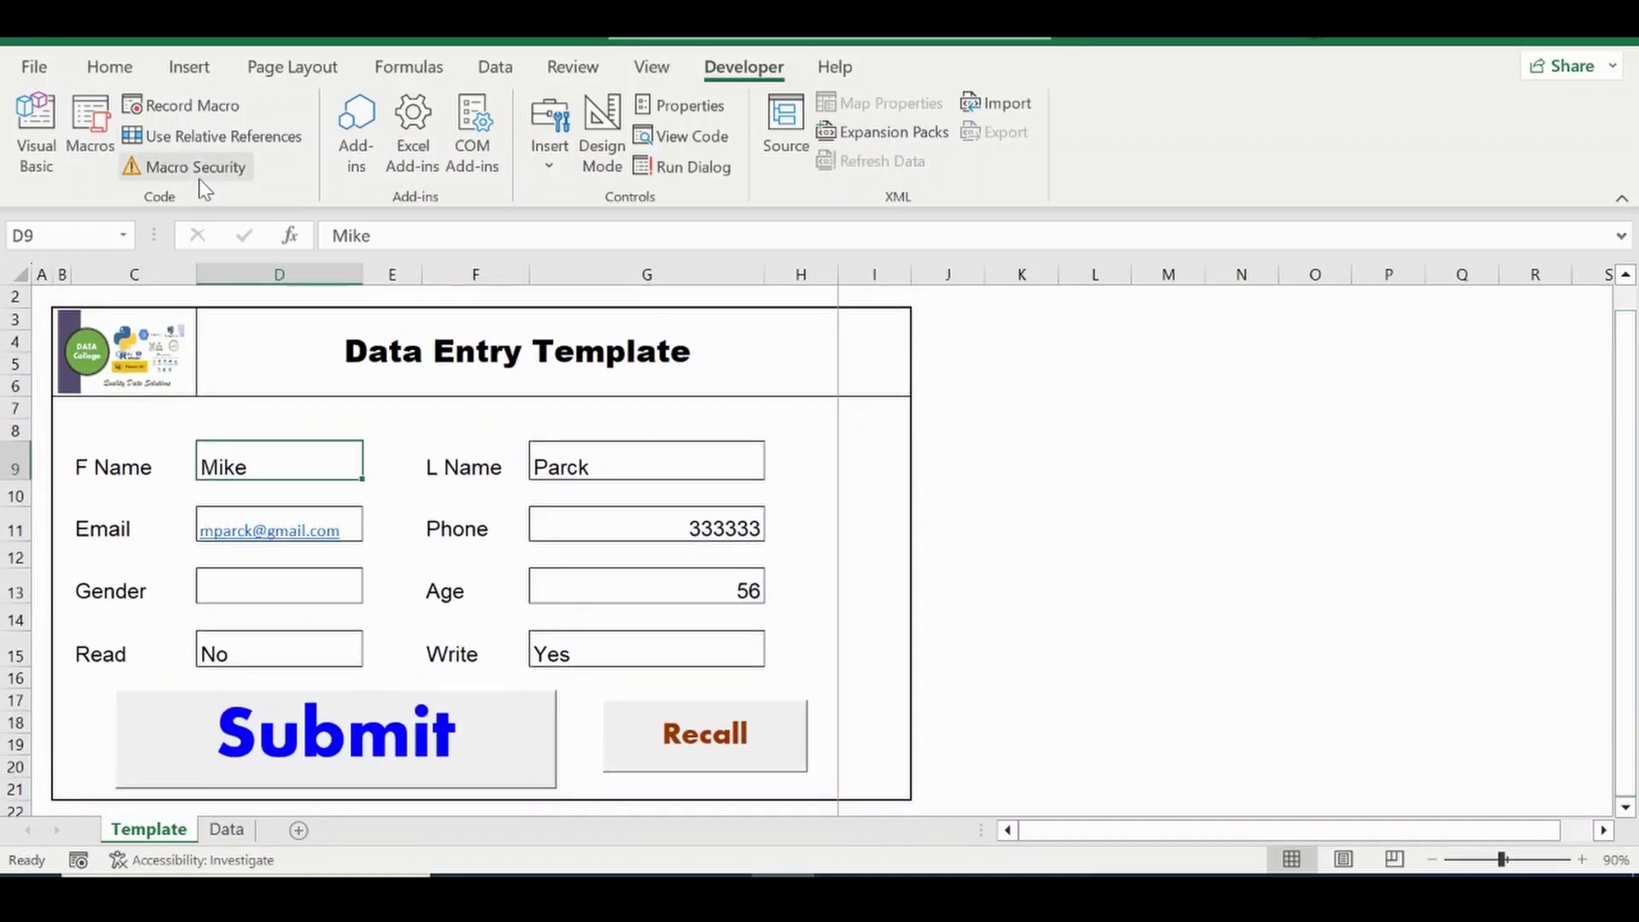
left_click(92, 145)
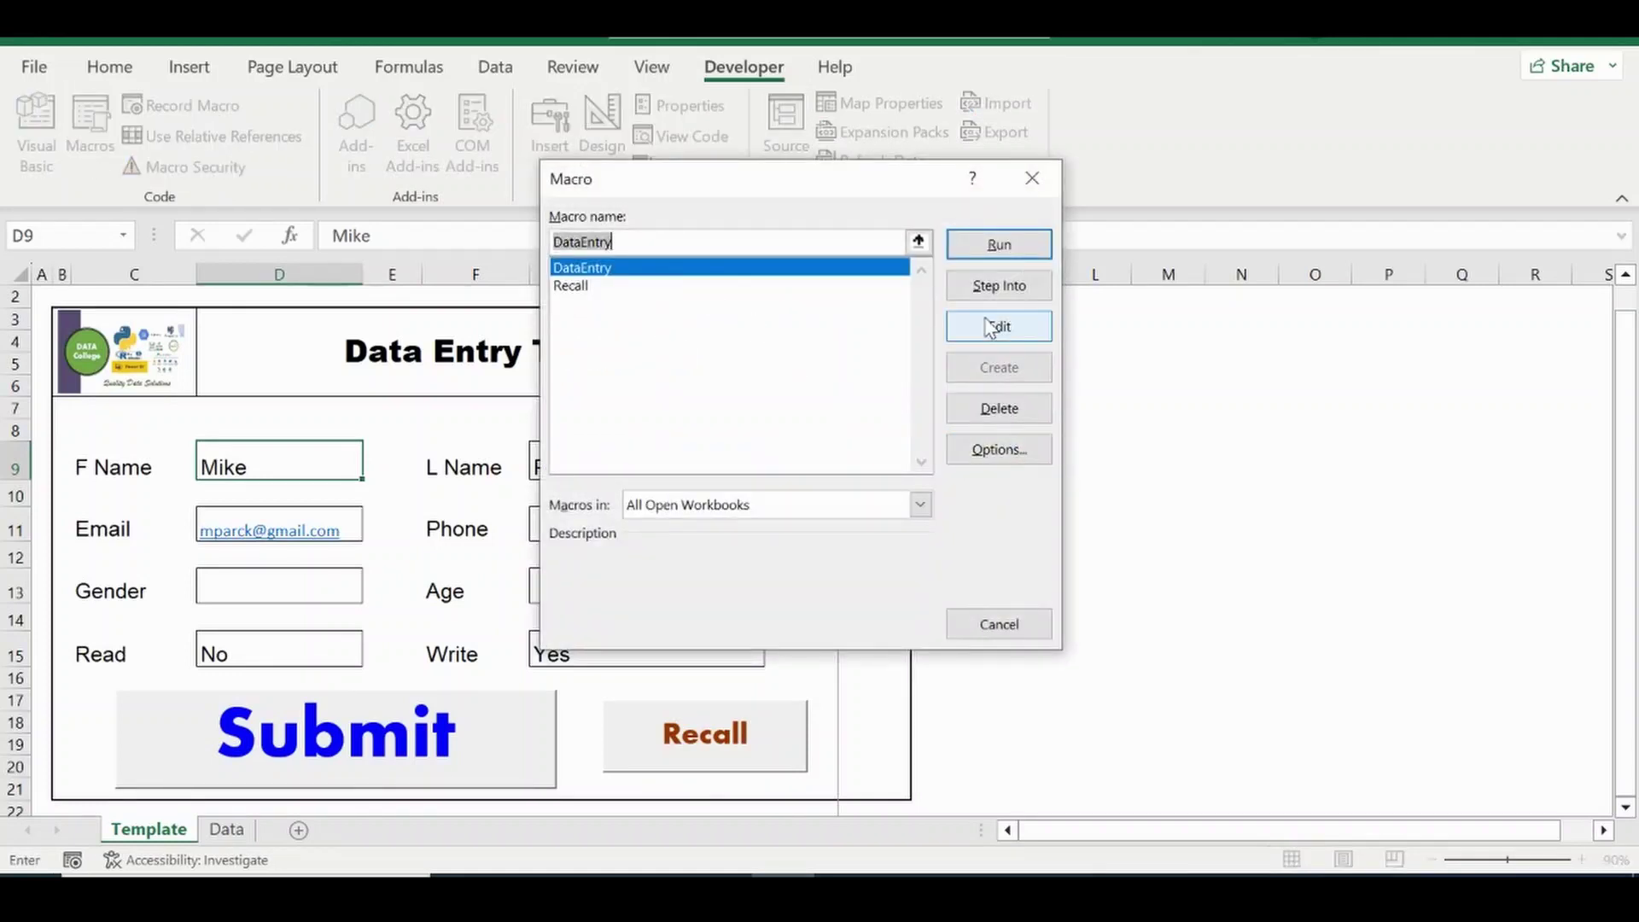
left_click(990, 339)
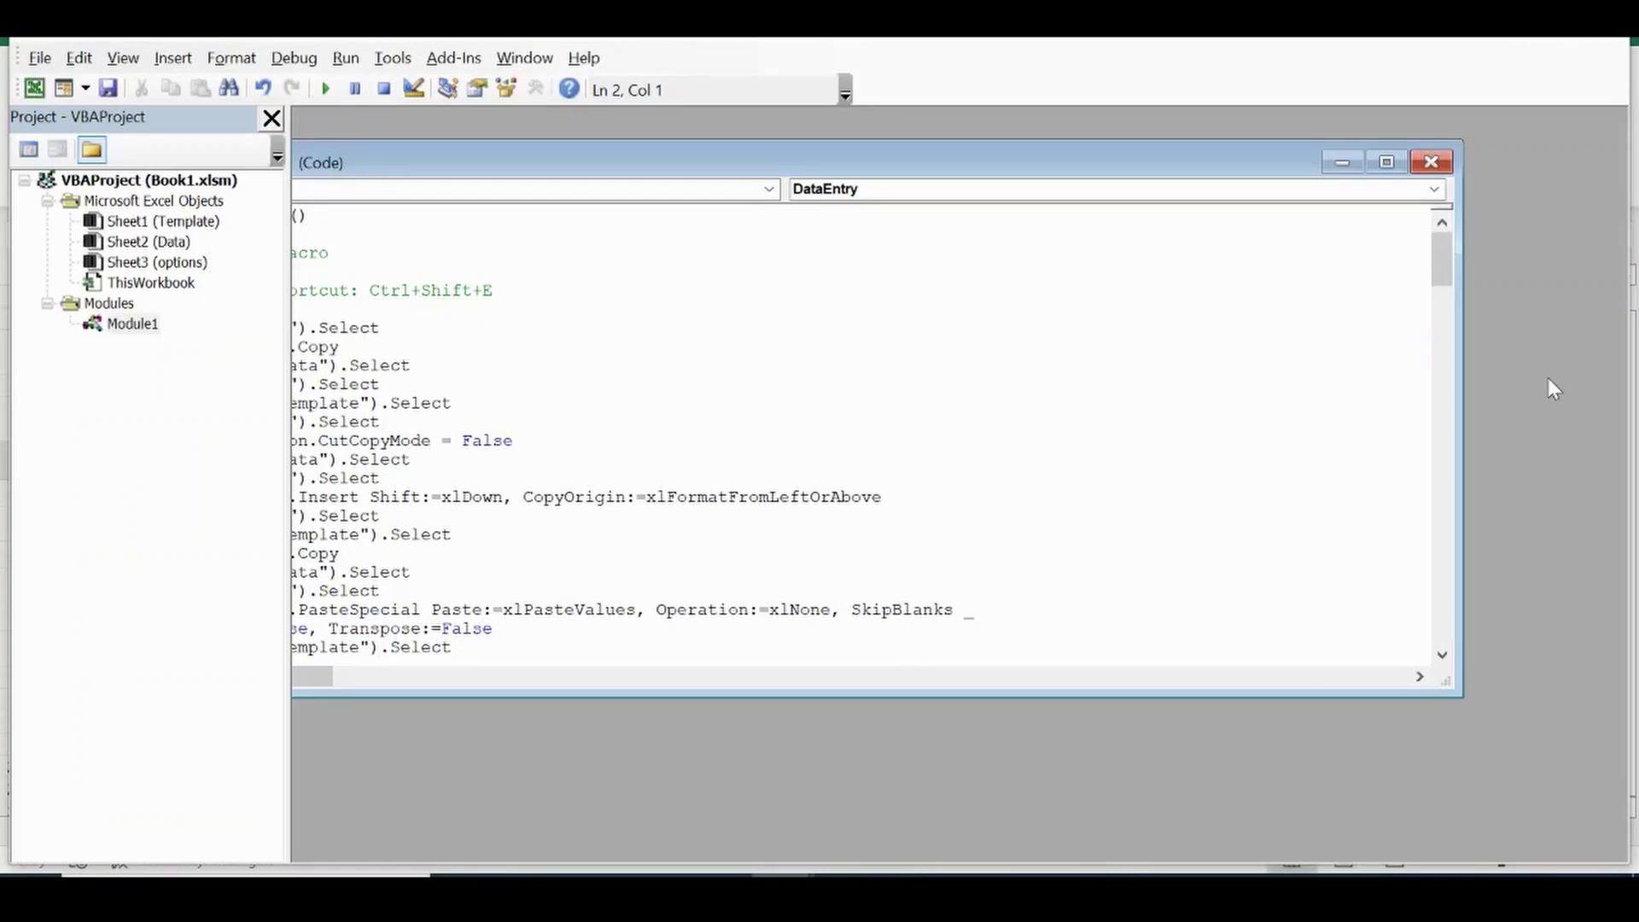
scroll(1448, 274, "down", 8)
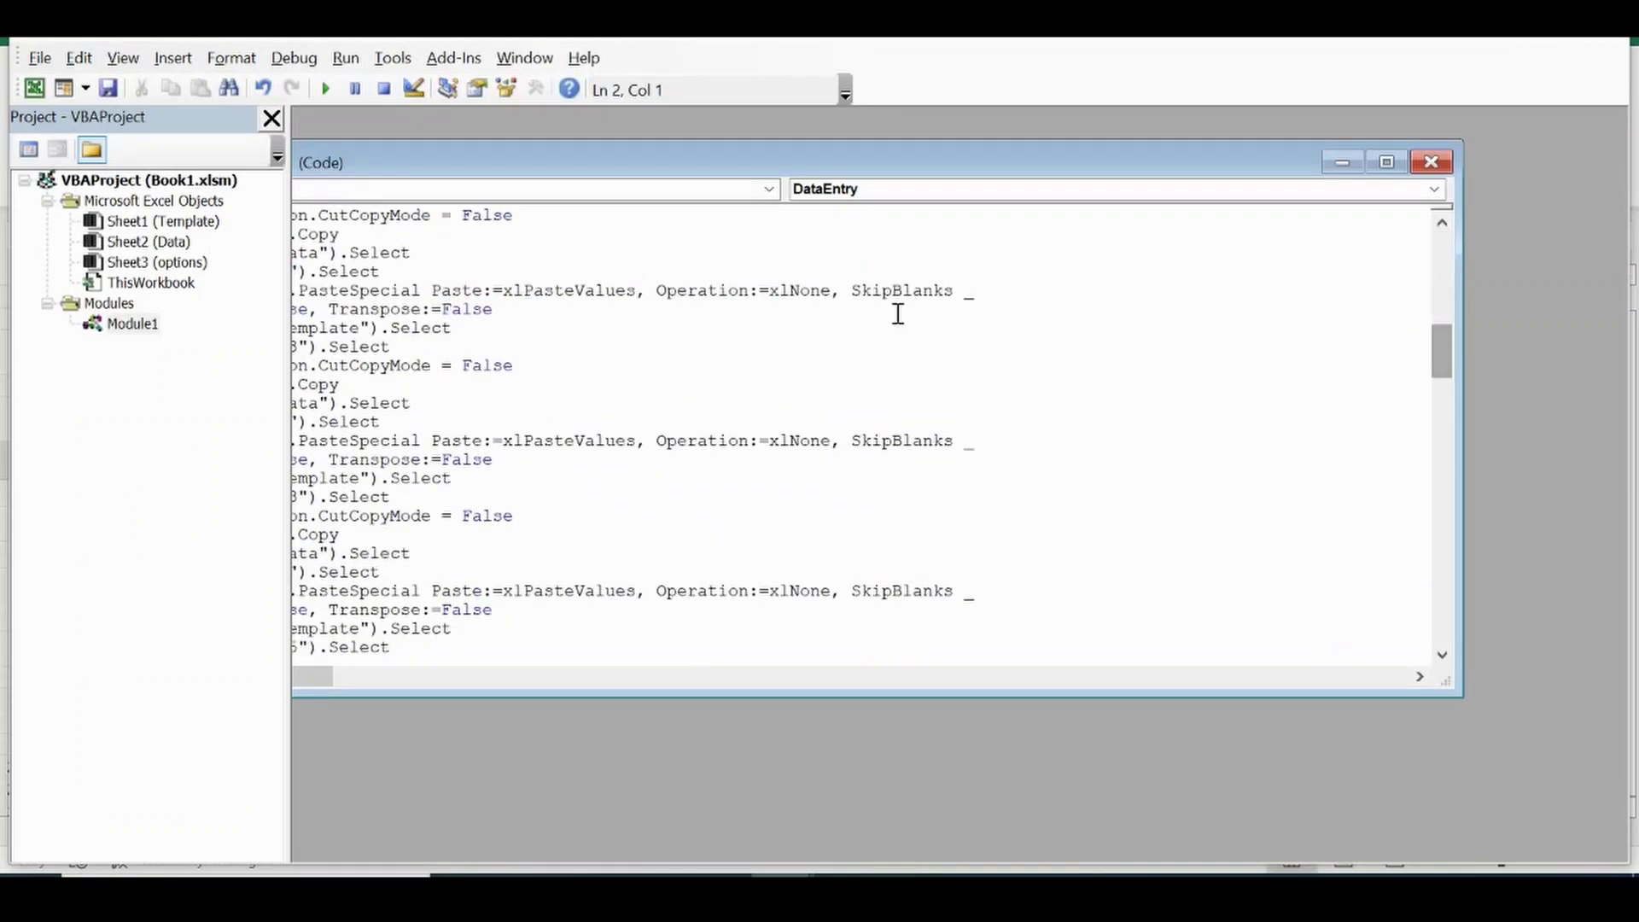
left_click_drag(725, 177, 874, 184)
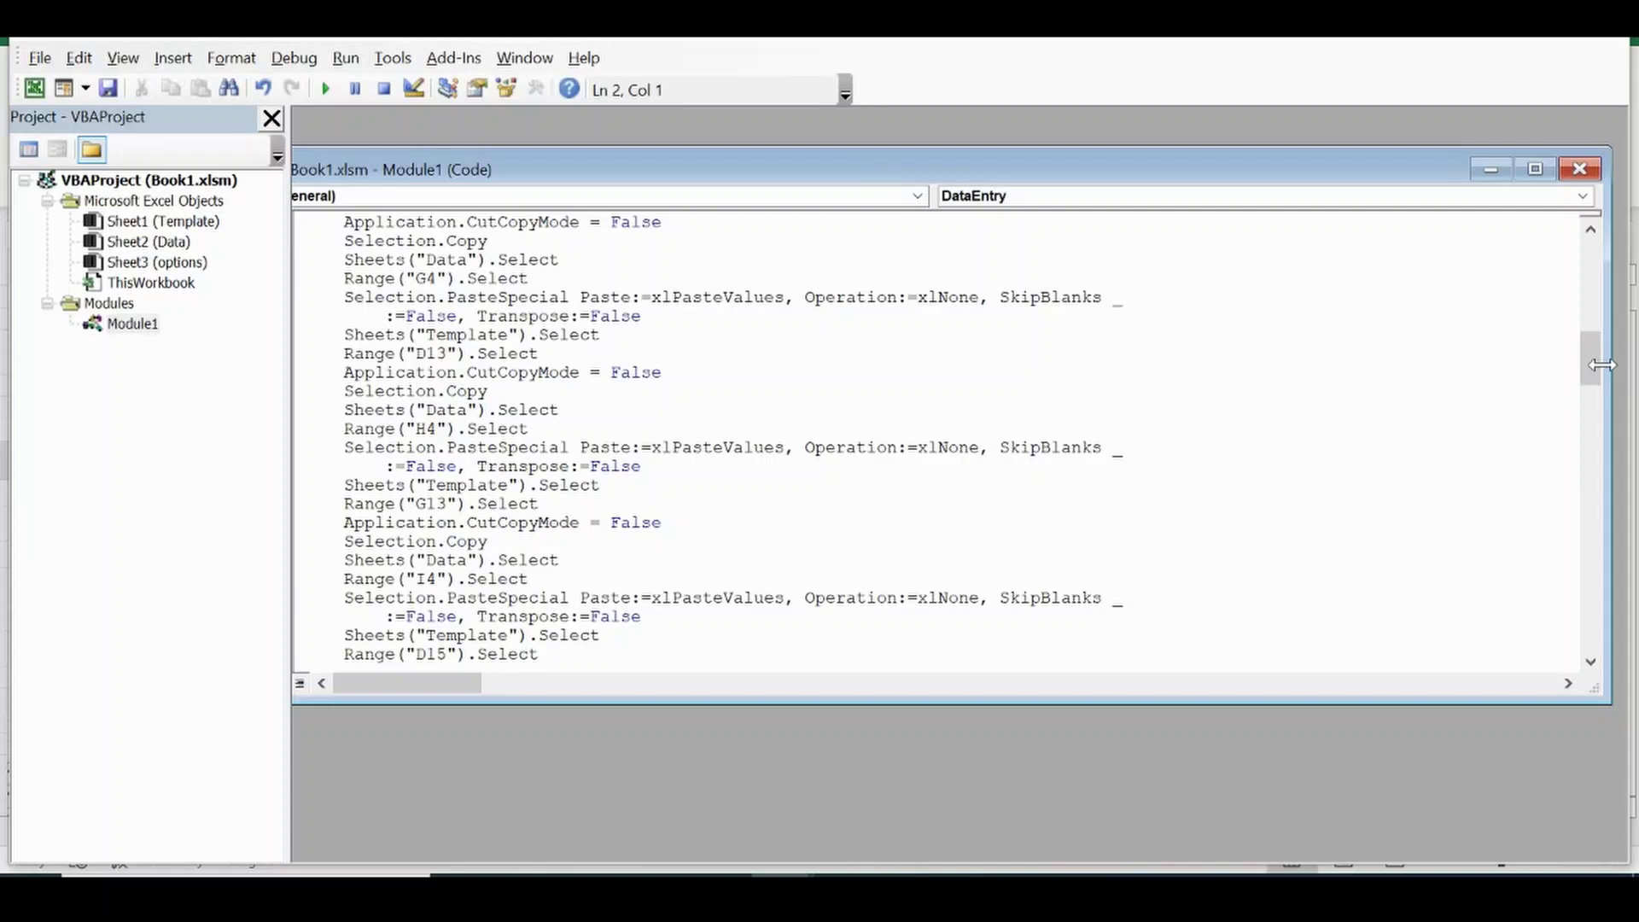
left_click_drag(1590, 367, 1589, 647)
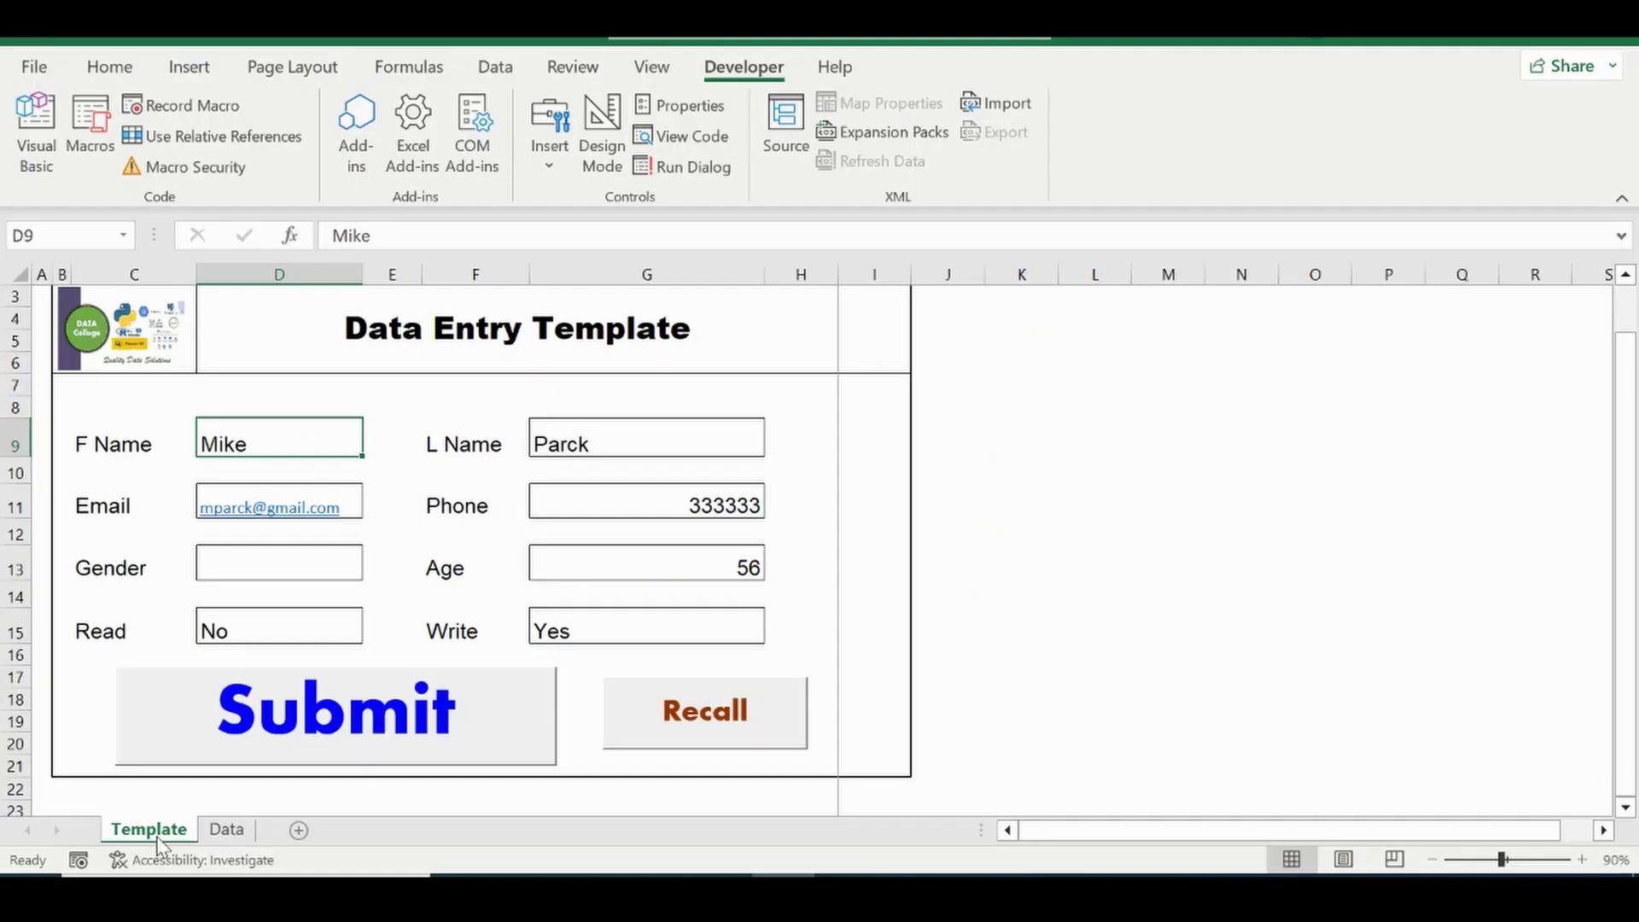